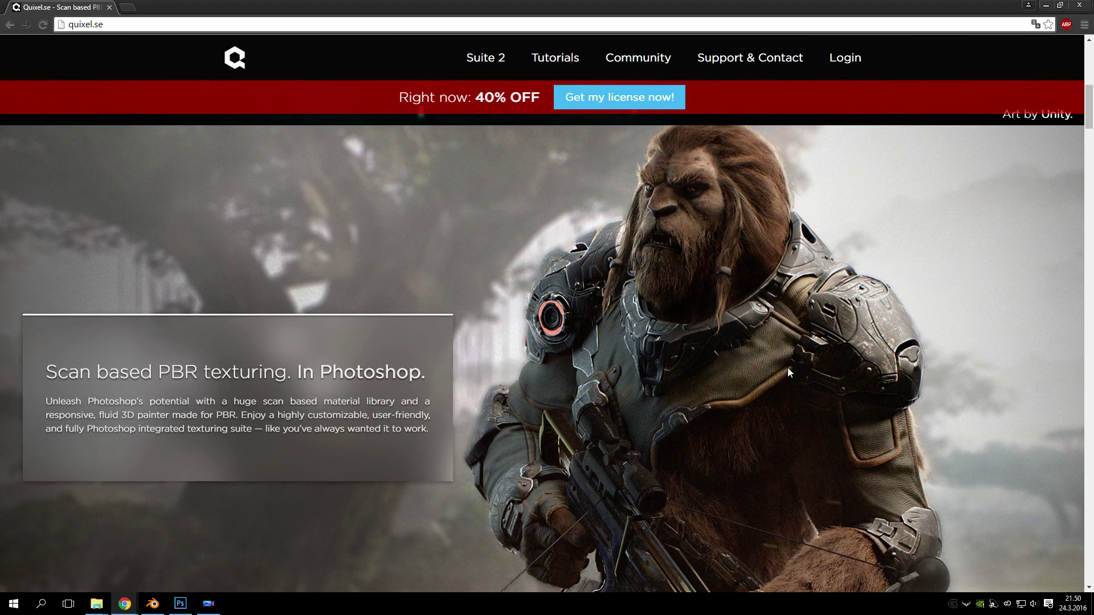
- Look over the Quixel Suite 2 homepage's sections on scan-based PBR texturing and the DDO material library
scroll(787, 368, "down", 5)
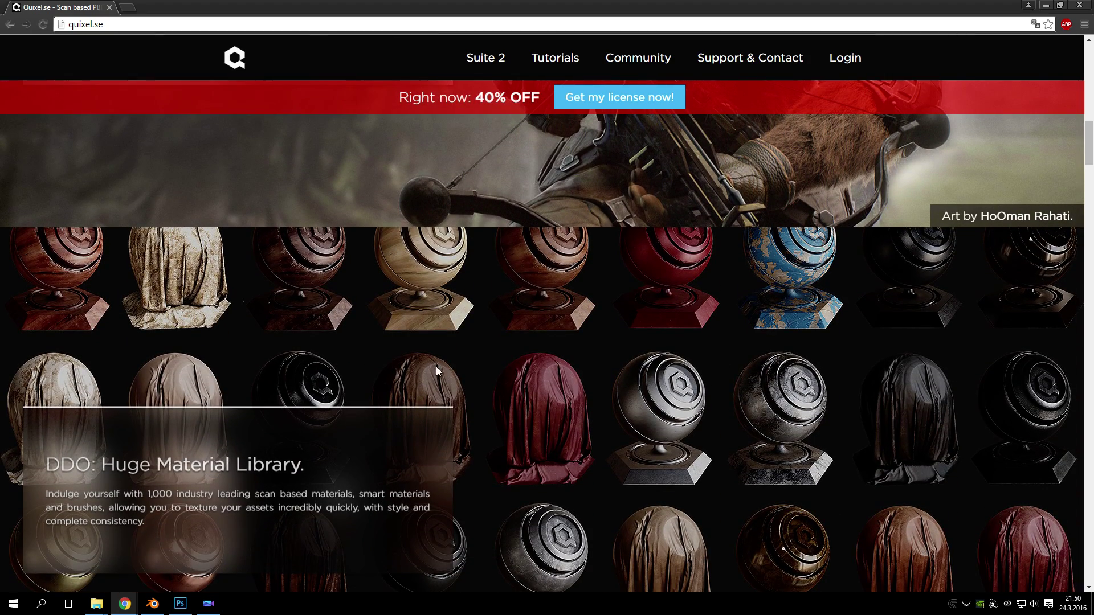
scroll(571, 390, "up", 5)
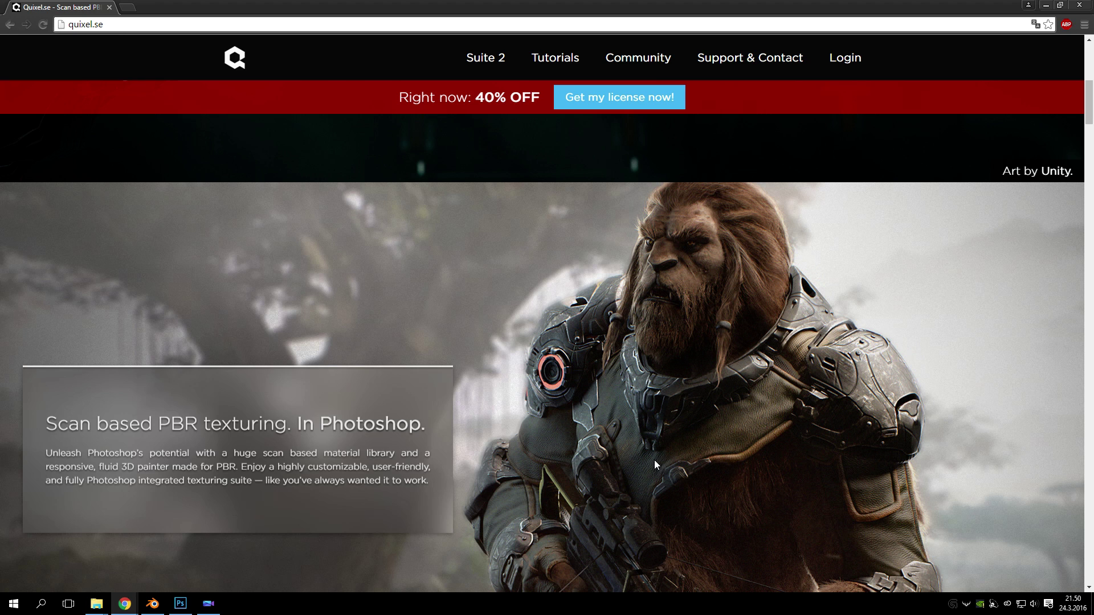
scroll(654, 458, "down", 5)
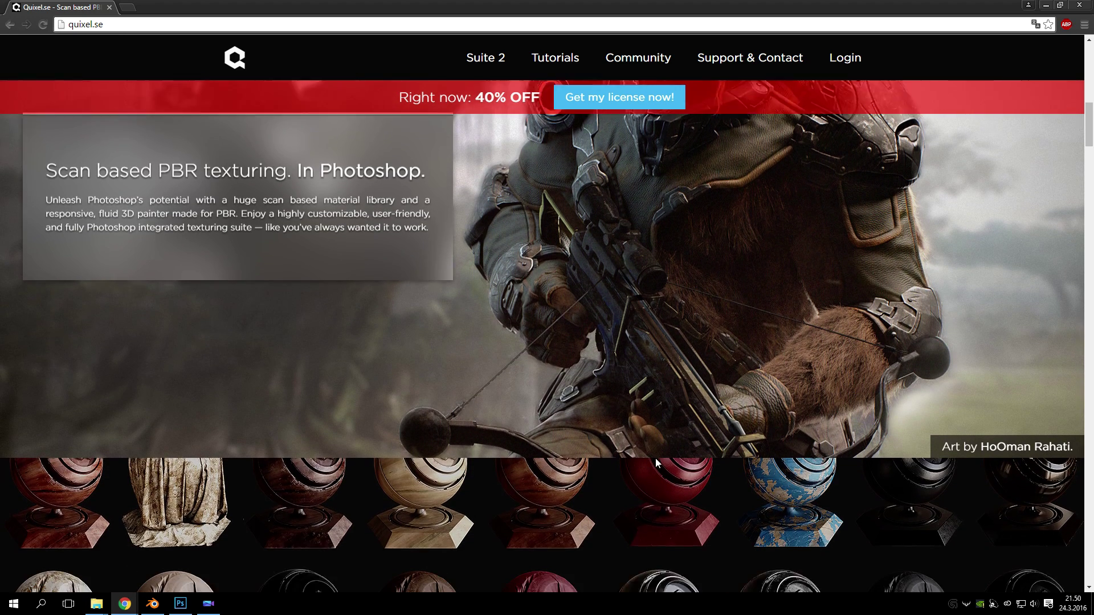
scroll(656, 458, "up", 5)
scroll(656, 458, "up", 10)
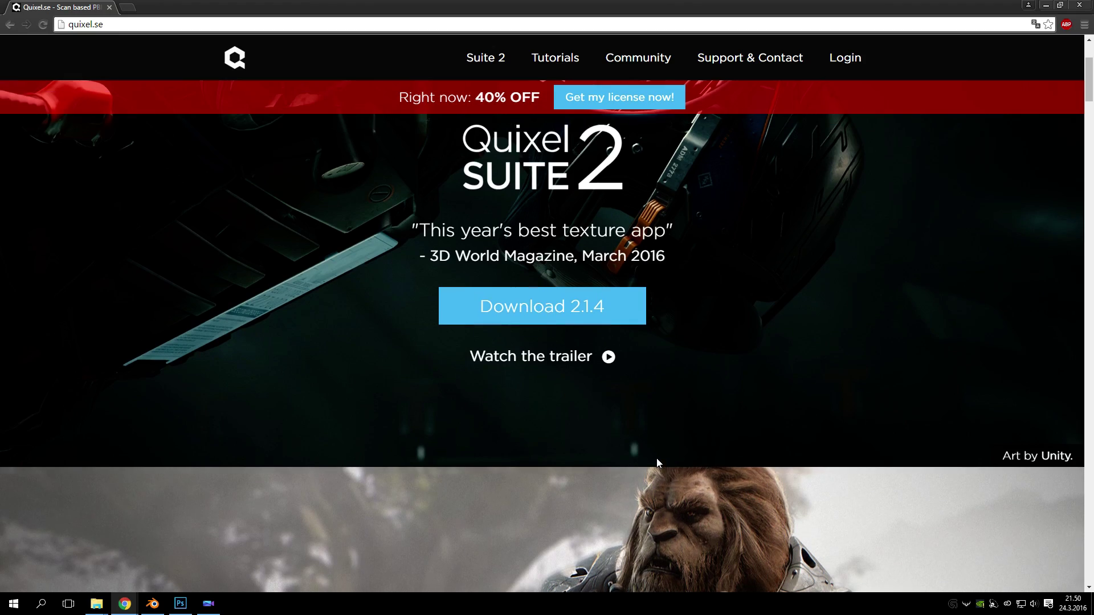
scroll(657, 459, "down", 15)
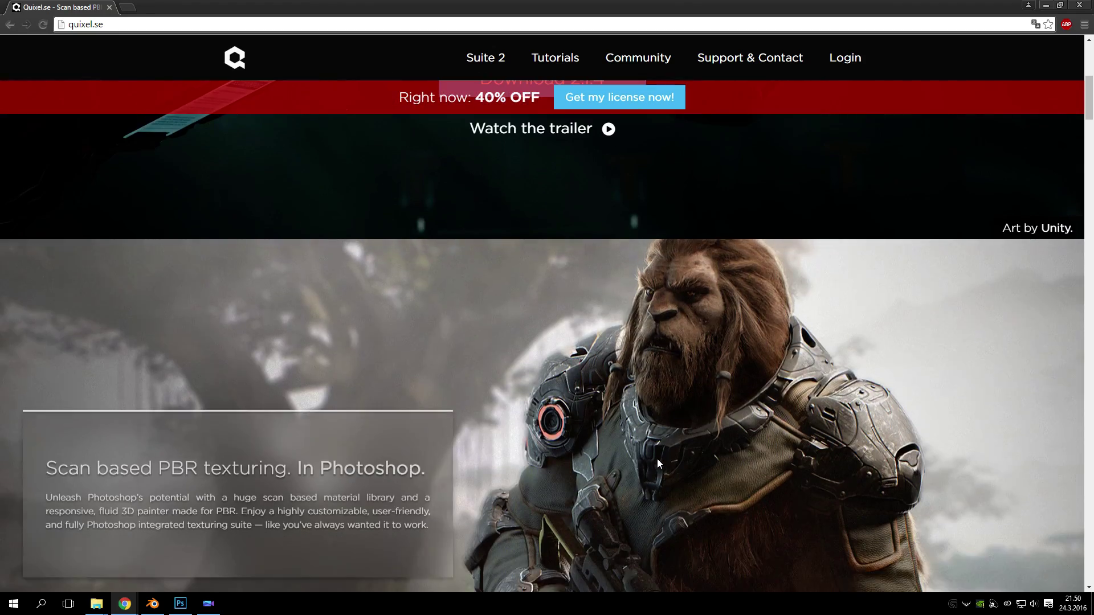
scroll(657, 459, "down", 8)
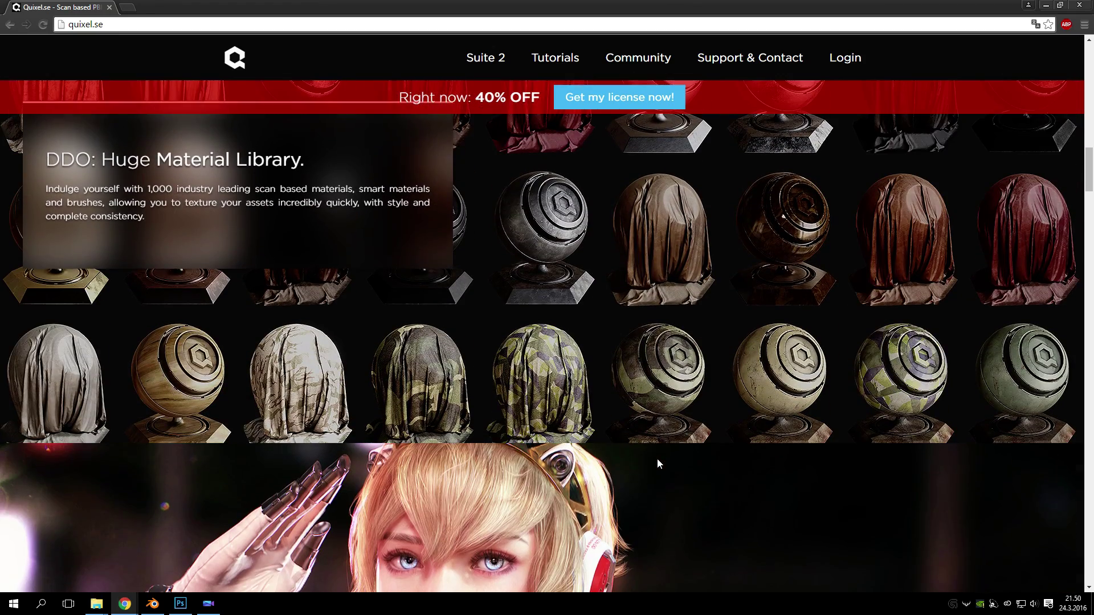
scroll(581, 455, "up", 6)
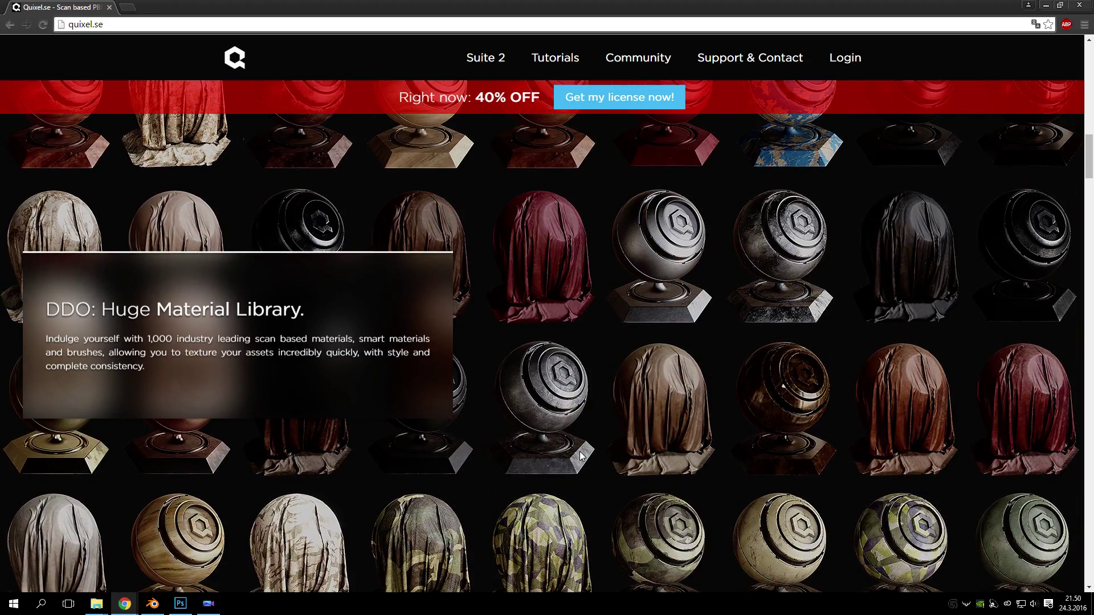
- Read the homepage's remaining sections on fast workflow, Unreal Engine 4, Unity 5 and additional features
scroll(580, 454, "down", 10)
scroll(580, 454, "down", 10)
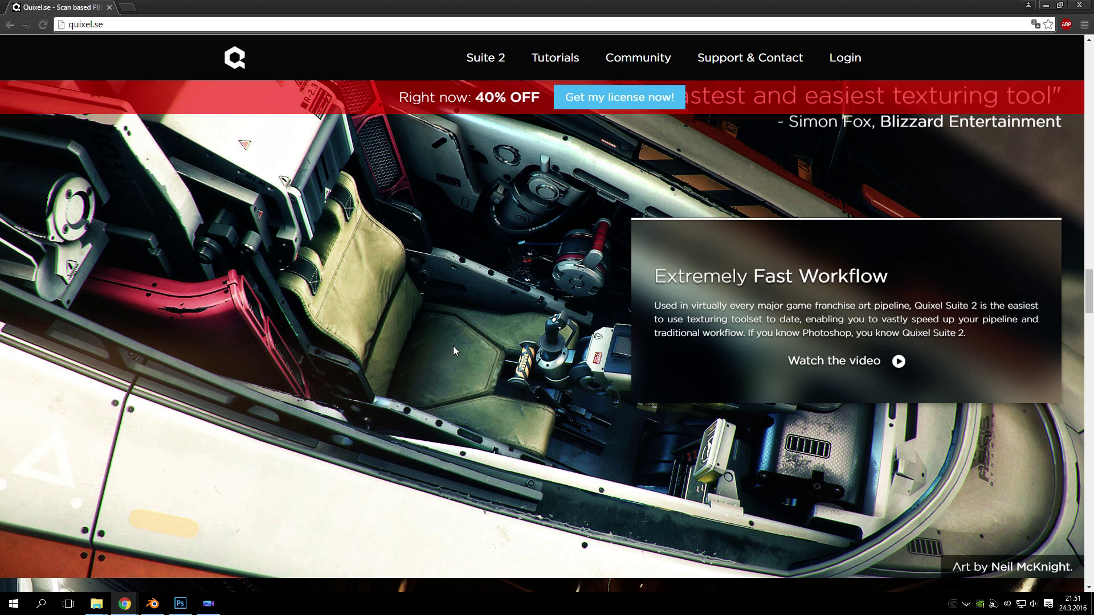
scroll(453, 347, "down", 5)
scroll(456, 346, "up", 1)
scroll(608, 293, "up", 1)
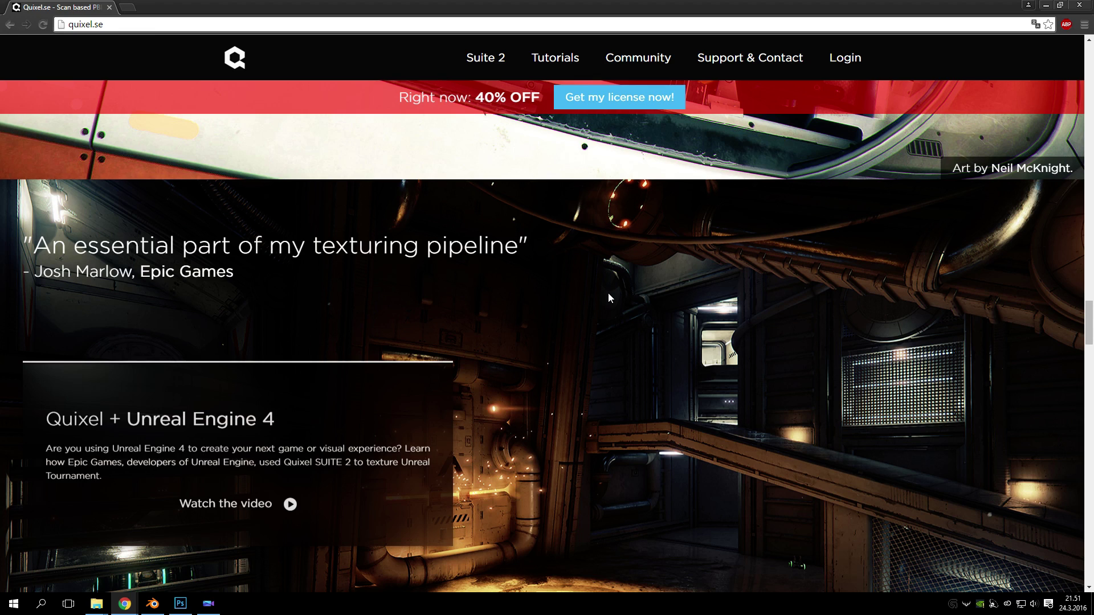
scroll(499, 369, "down", 3)
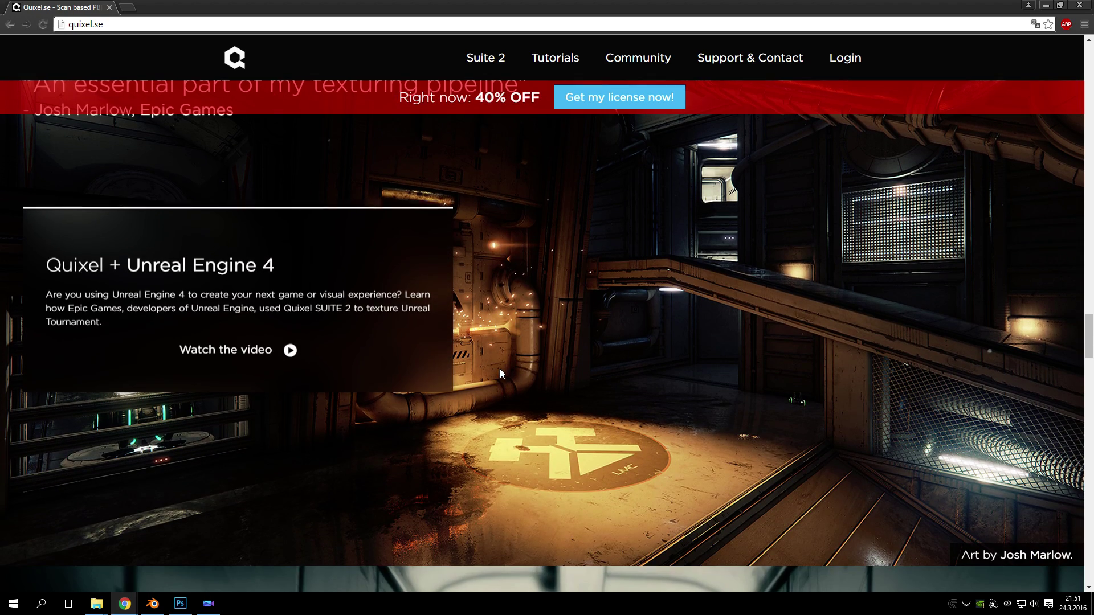
scroll(503, 367, "up", 2)
scroll(506, 369, "down", 4)
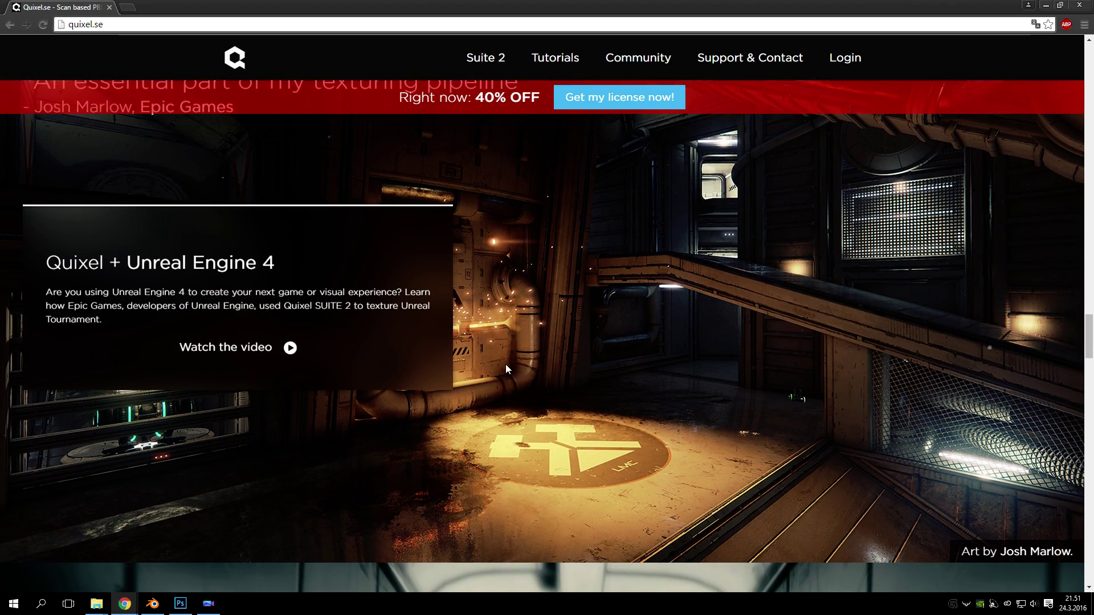
scroll(506, 364, "down", 6)
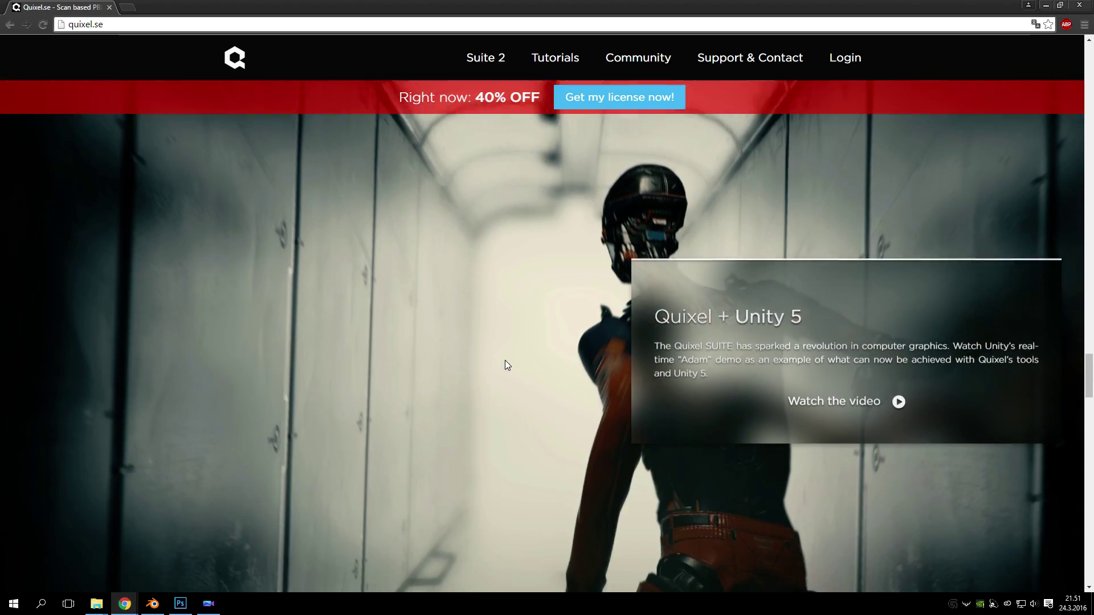
scroll(507, 358, "down", 8)
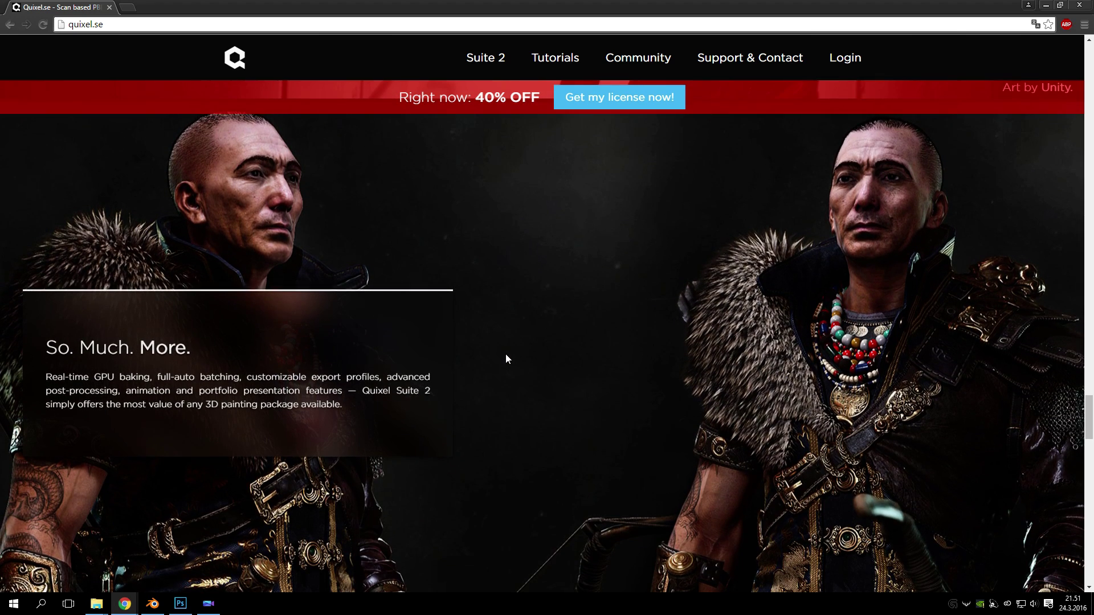
scroll(506, 358, "down", 2)
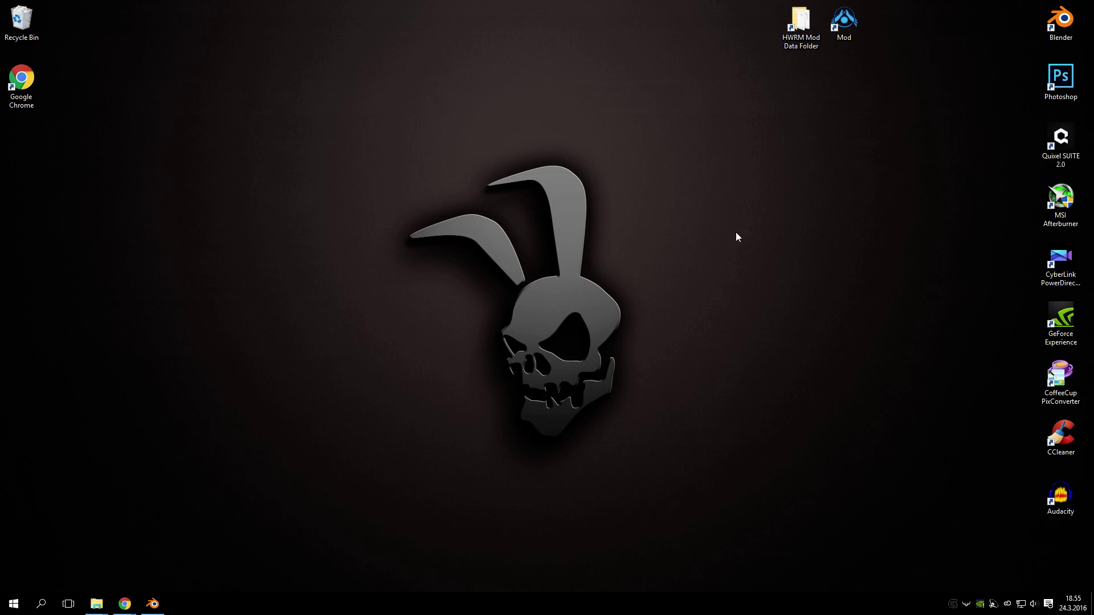
- Switch to Blender in a maximized window and open the recent file tutship.blend
double_click(1061, 23)
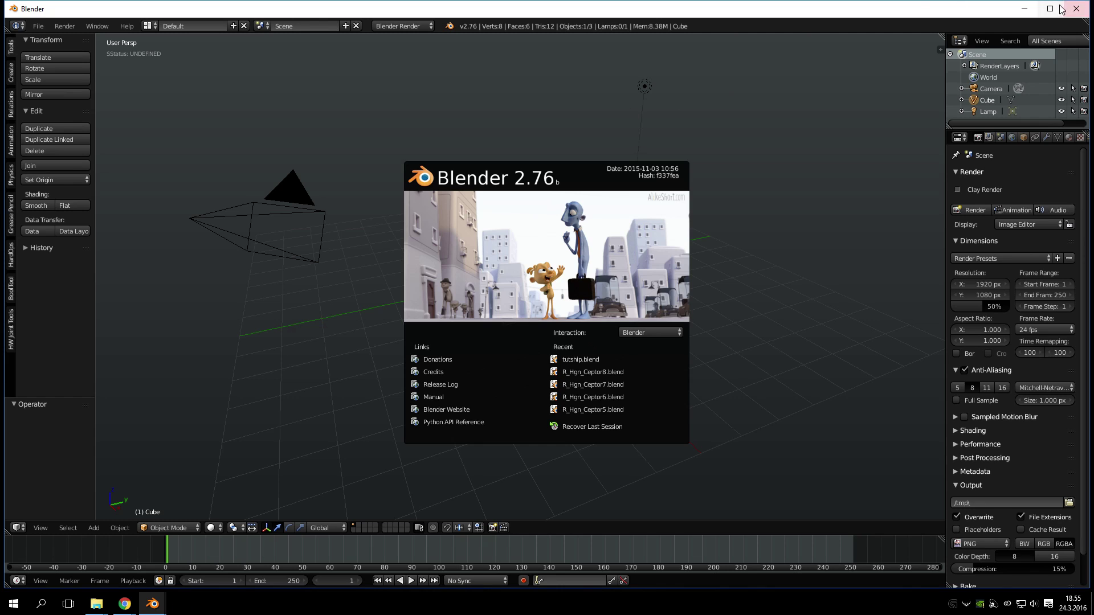
left_click(1059, 8)
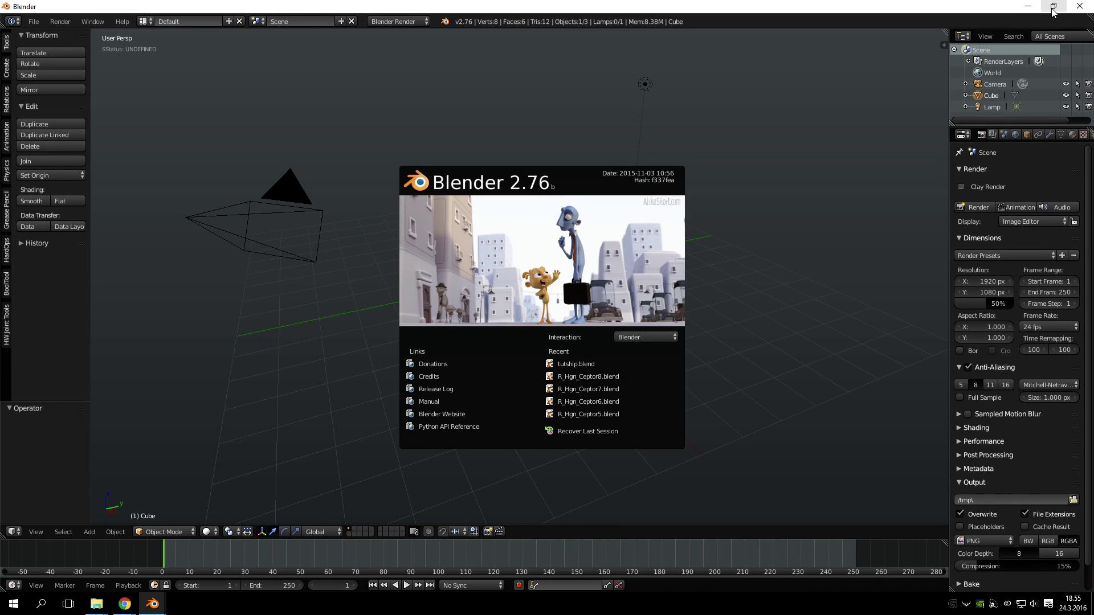
left_click(587, 363)
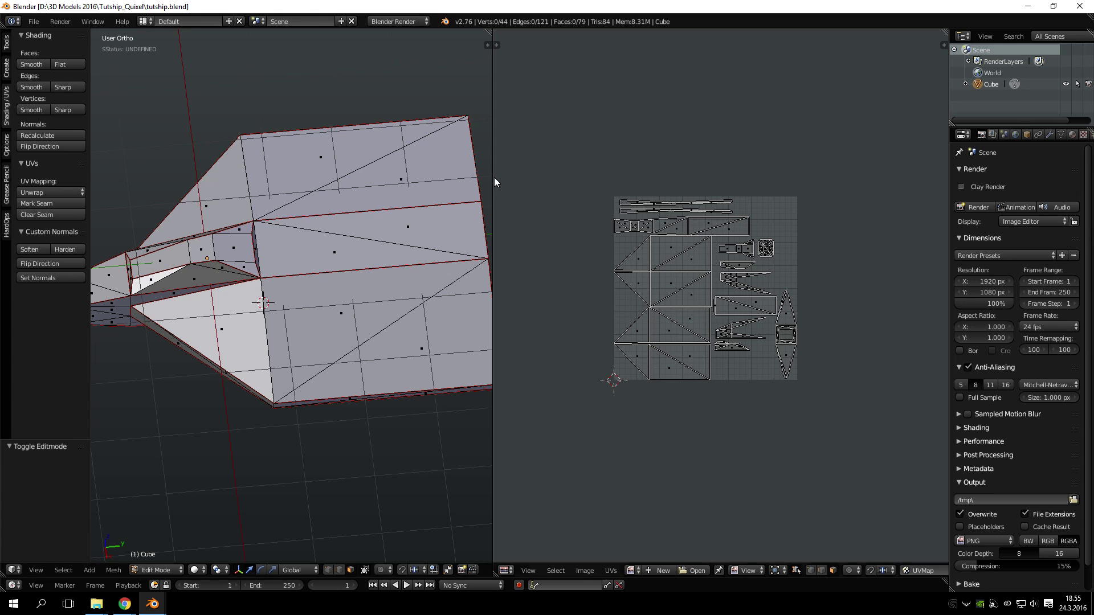
- Examine the ship's mesh and marked seams from several angles alongside its UV layout
scroll(733, 303, "up", 2)
key("a")
key("a")
scroll(311, 264, "down", 5)
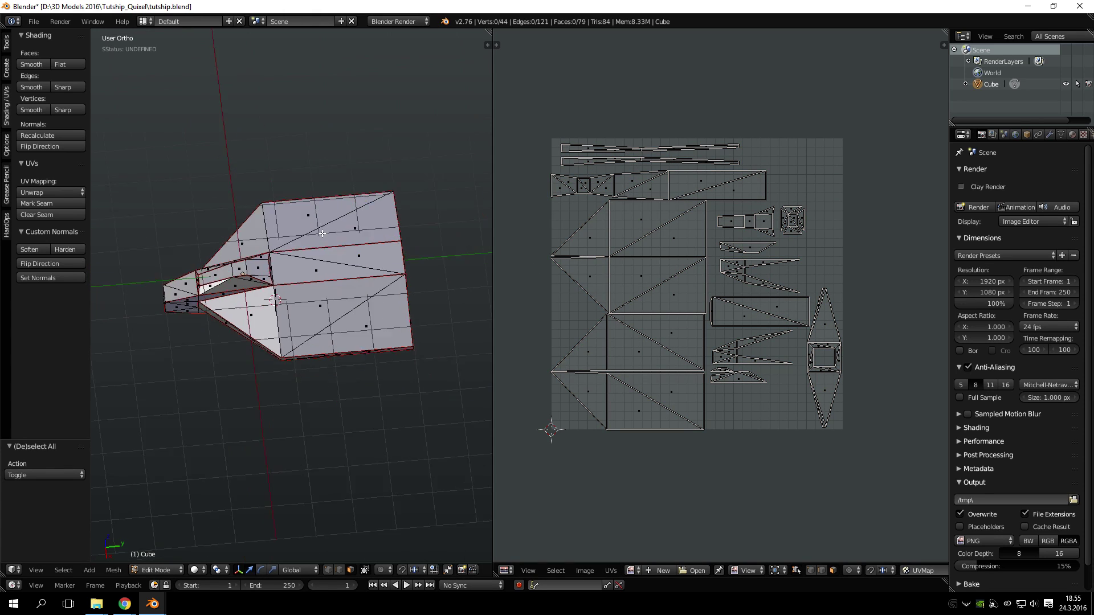
left_click_drag(311, 263, 366, 272)
scroll(249, 309, "up", 3)
key("a")
key("a")
key("a")
key("a")
key("a")
key("a")
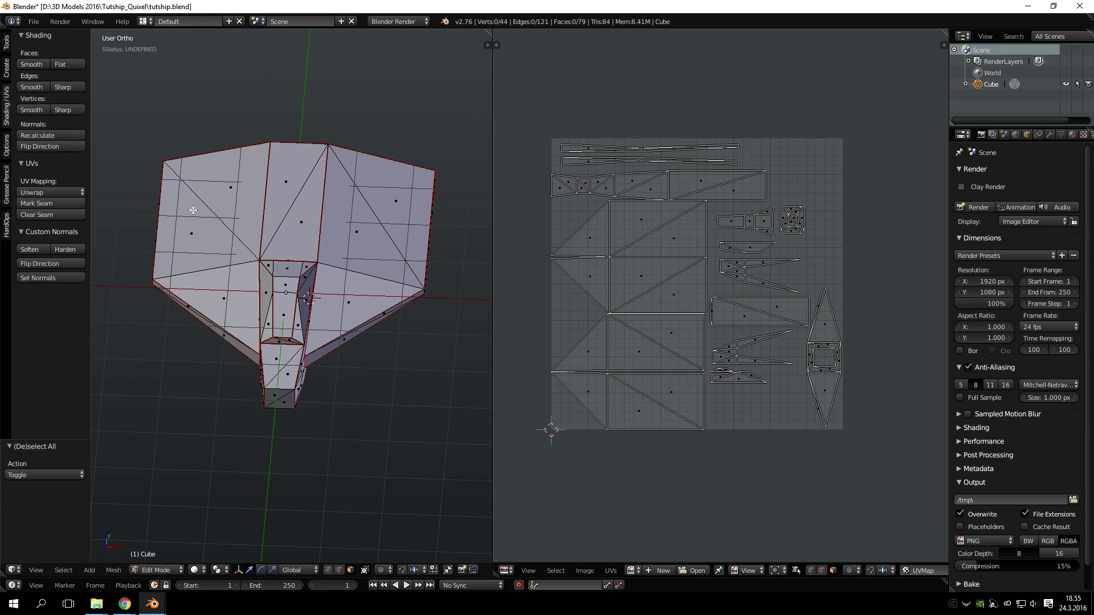
left_click_drag(349, 234, 296, 296)
key("Tab")
key("Tab")
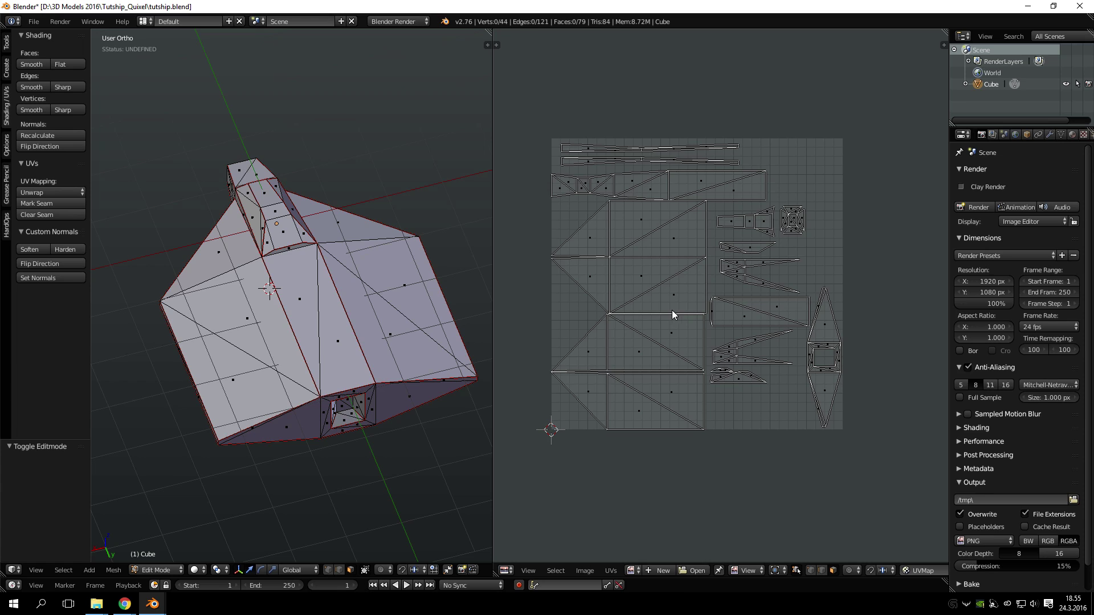
- Box-select all UV islands to compare them with the ship's faces, and clear the selection
key("a")
key("a")
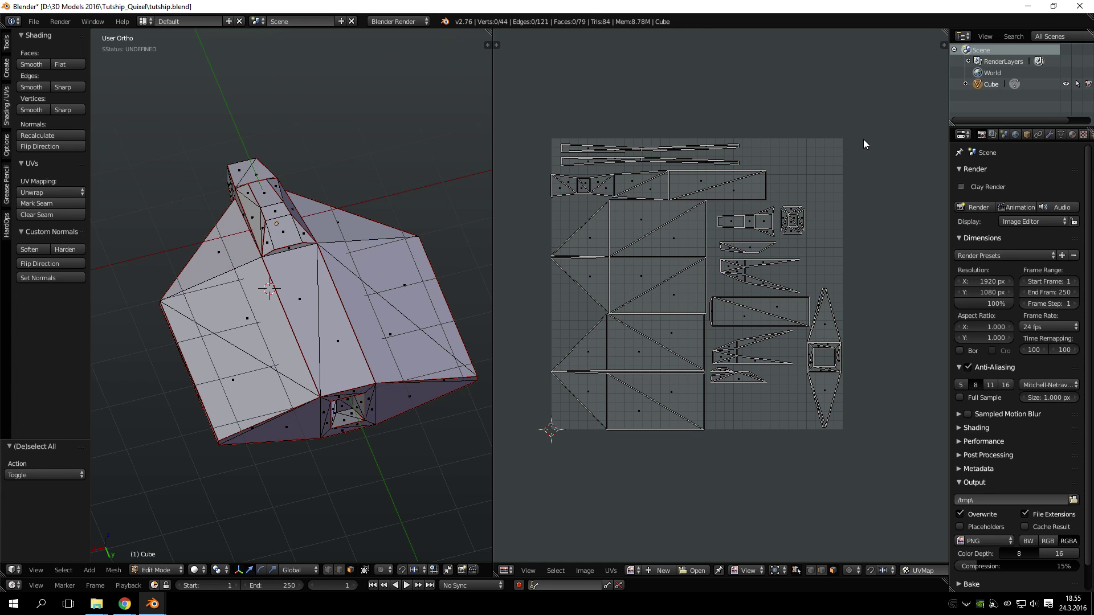
key("b")
left_click_drag(868, 124, 612, 482)
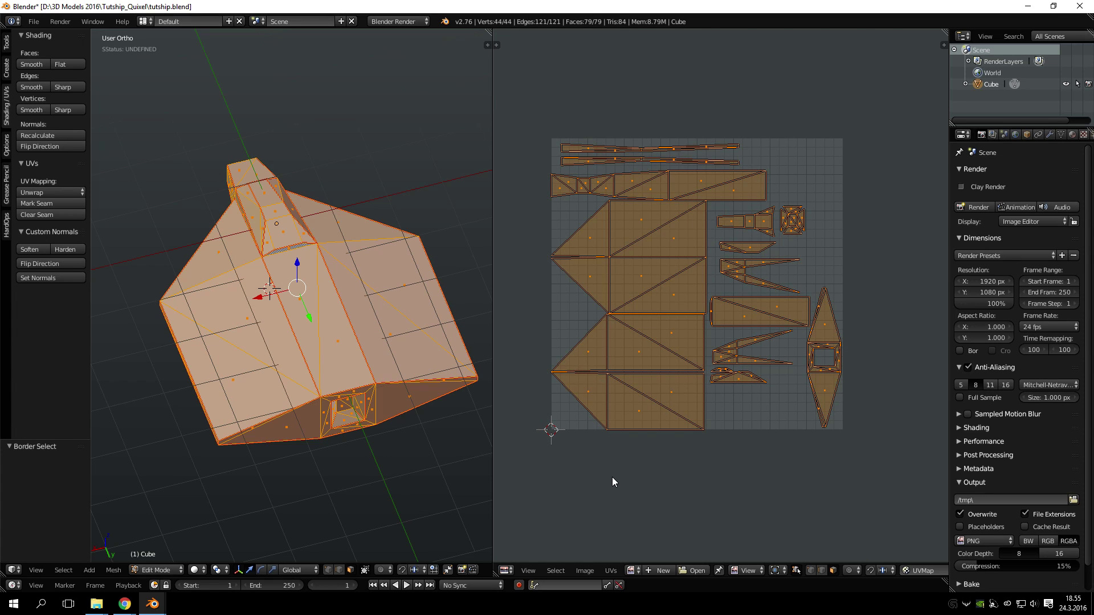
key("a")
- Widen the 3D viewport beside the UV editor and switch the ship to Object Mode
left_click_drag(399, 342, 365, 319)
scroll(389, 313, "up", 3)
scroll(390, 312, "down", 2)
left_click_drag(493, 274, 645, 288)
left_click_drag(399, 319, 439, 314)
key("Tab")
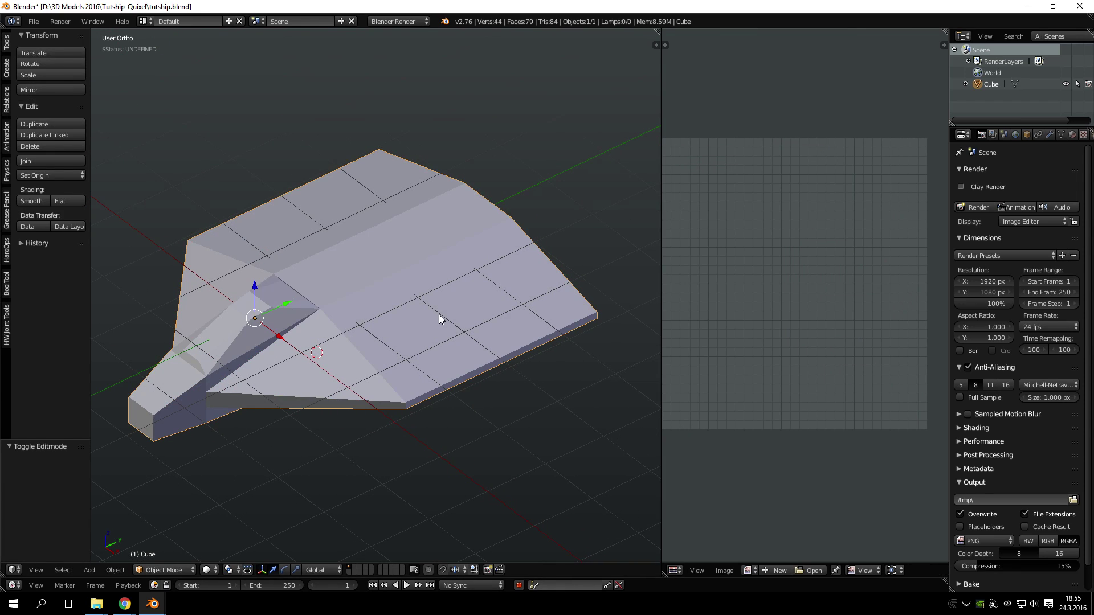
- Inspect the ship in both Edit Mode and Object Mode from different angles, keeping it selected as an object
key("Tab")
left_click_drag(342, 337, 370, 348)
key("Tab")
key("a")
key("a")
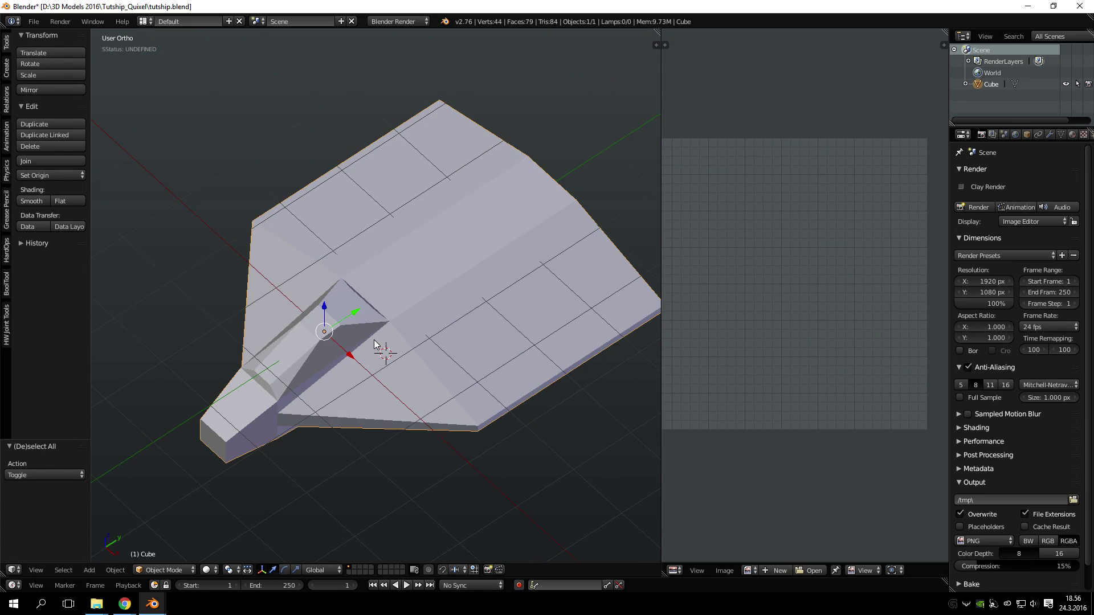
key("Tab")
left_click_drag(375, 342, 335, 338)
scroll(378, 307, "up", 3)
key("a")
key("Tab")
key("a")
key("a")
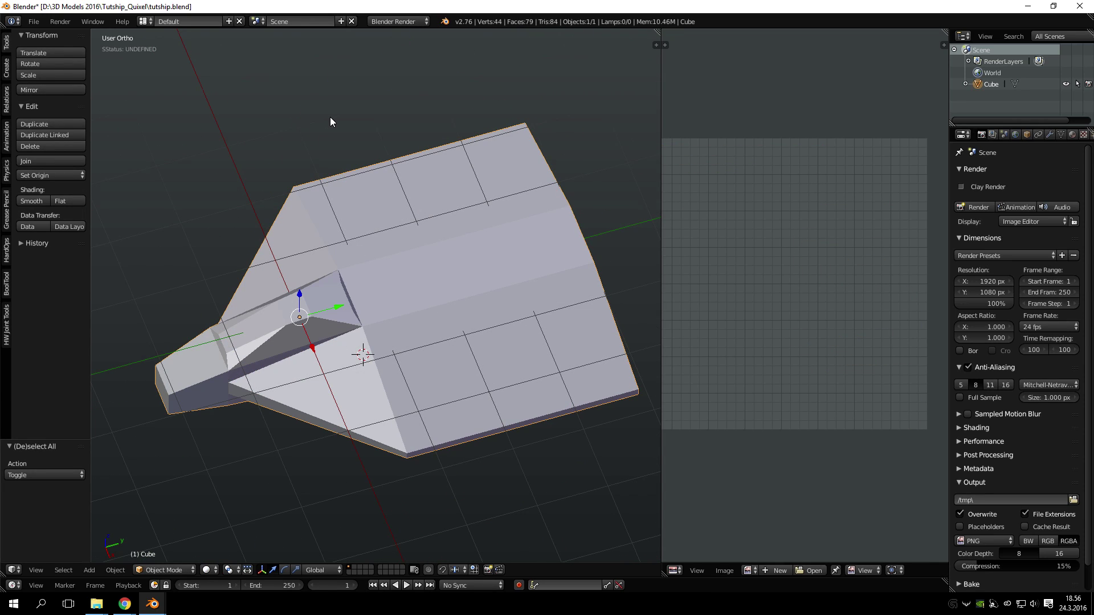
- Start a Wavefront OBJ export of the ship with the existing tutship.obj in the Tutship_Quixel folder as the target file
left_click_drag(329, 117, 363, 194)
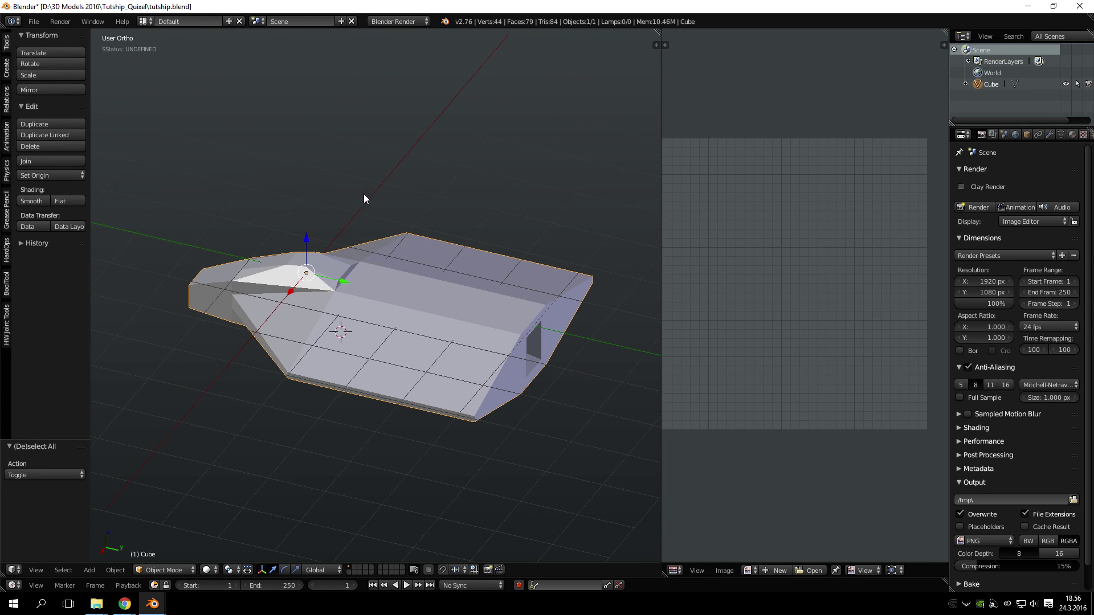
left_click(32, 22)
mouse_move(87, 238)
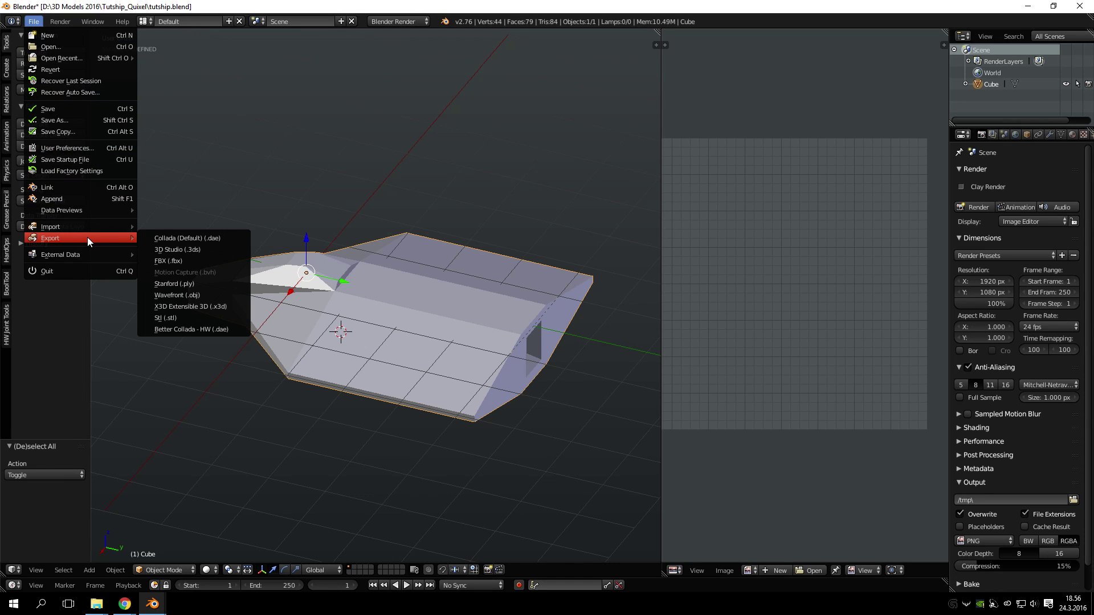
left_click(212, 295)
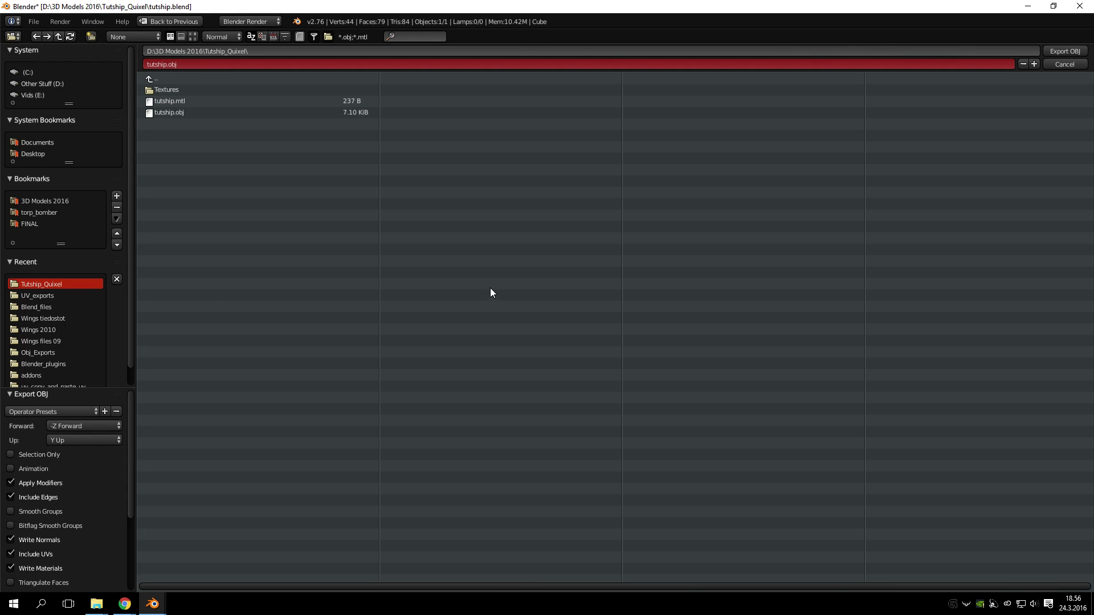
left_click(197, 102)
left_click(197, 114)
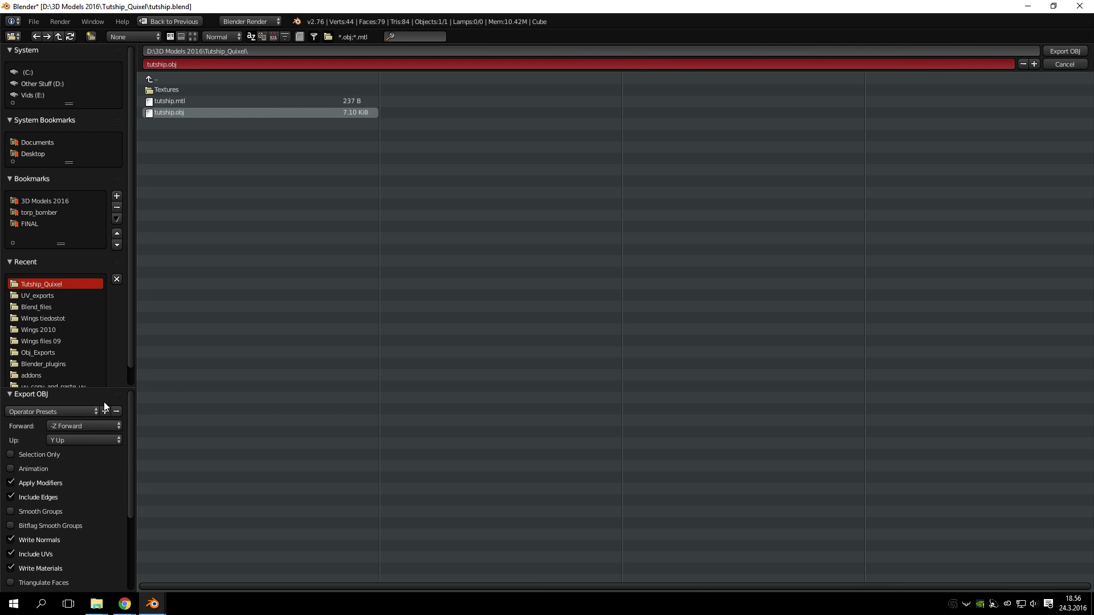
- Enable Selection Only and Smooth Groups in the OBJ export options
scroll(119, 443, "down", 2)
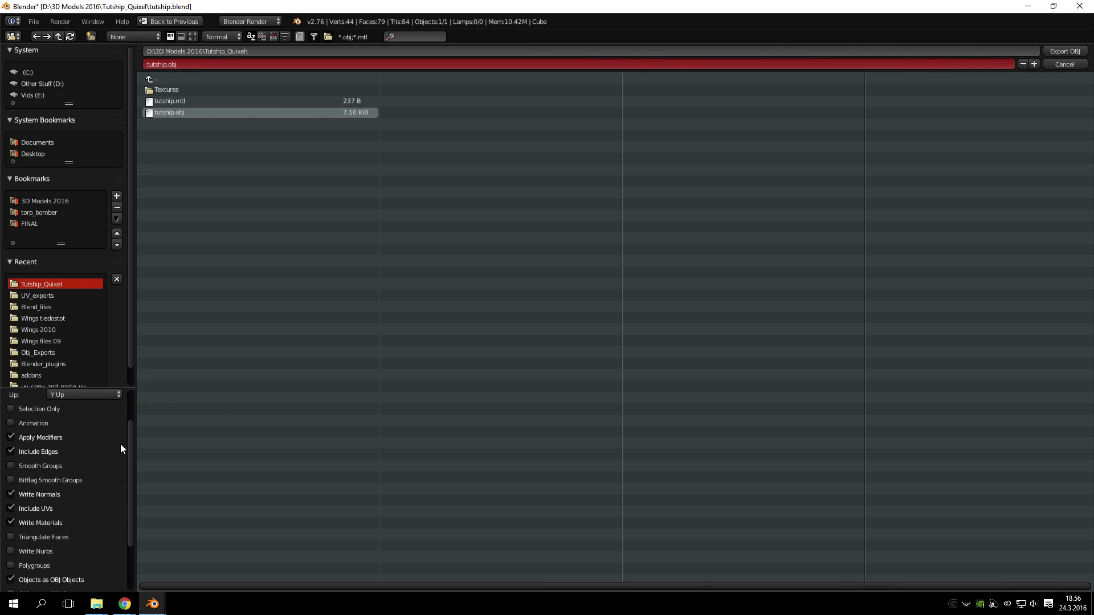
scroll(103, 442, "up", 2)
left_click(53, 456)
scroll(86, 498, "down", 1)
left_click(61, 489)
scroll(70, 488, "down", 1)
scroll(92, 486, "up", 1)
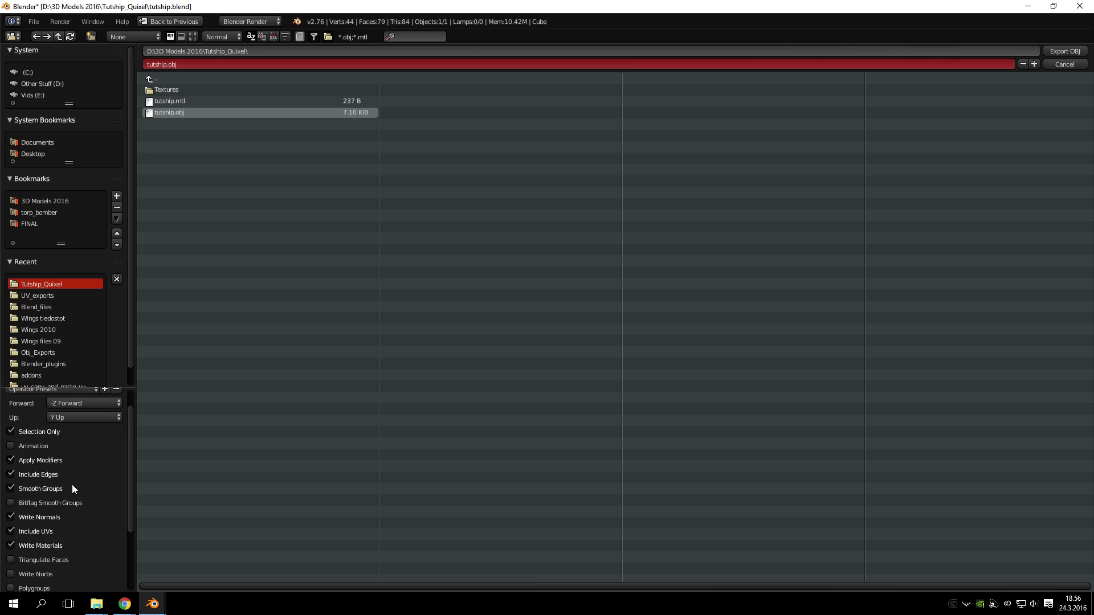
- Review the remaining OBJ export options and enable Triangulate Faces
scroll(72, 488, "up", 1)
scroll(105, 514, "down", 1)
scroll(51, 525, "up", 1)
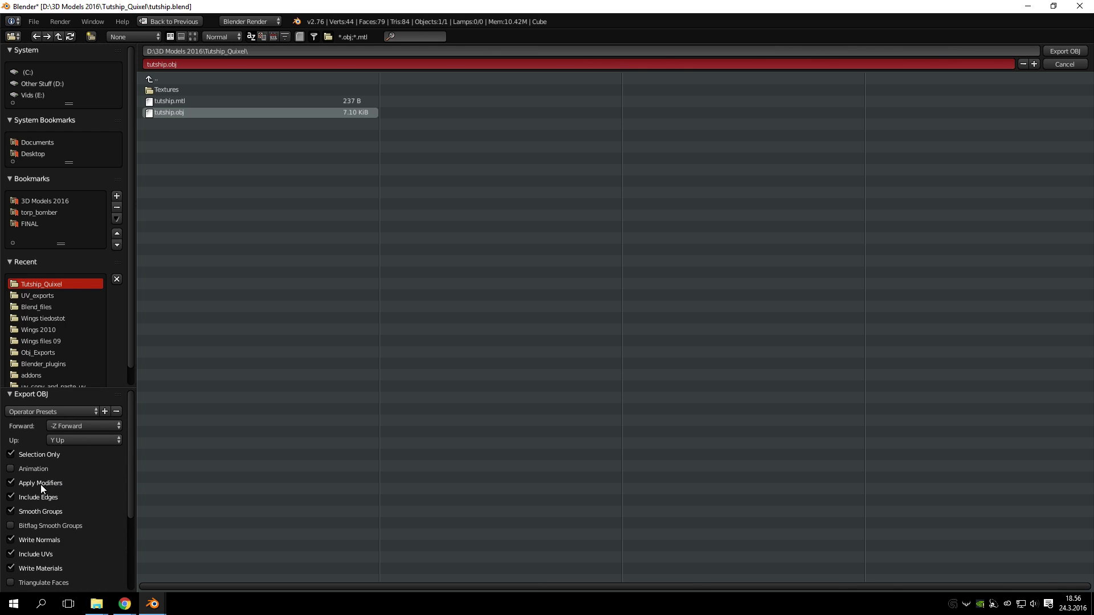
scroll(64, 523, "down", 1)
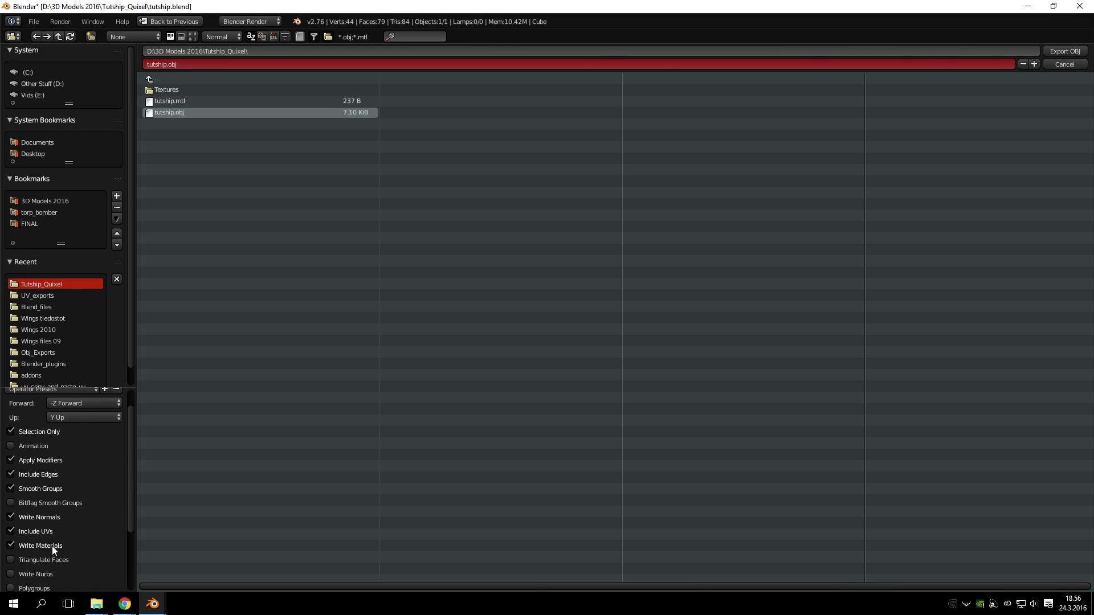
scroll(81, 556, "down", 1)
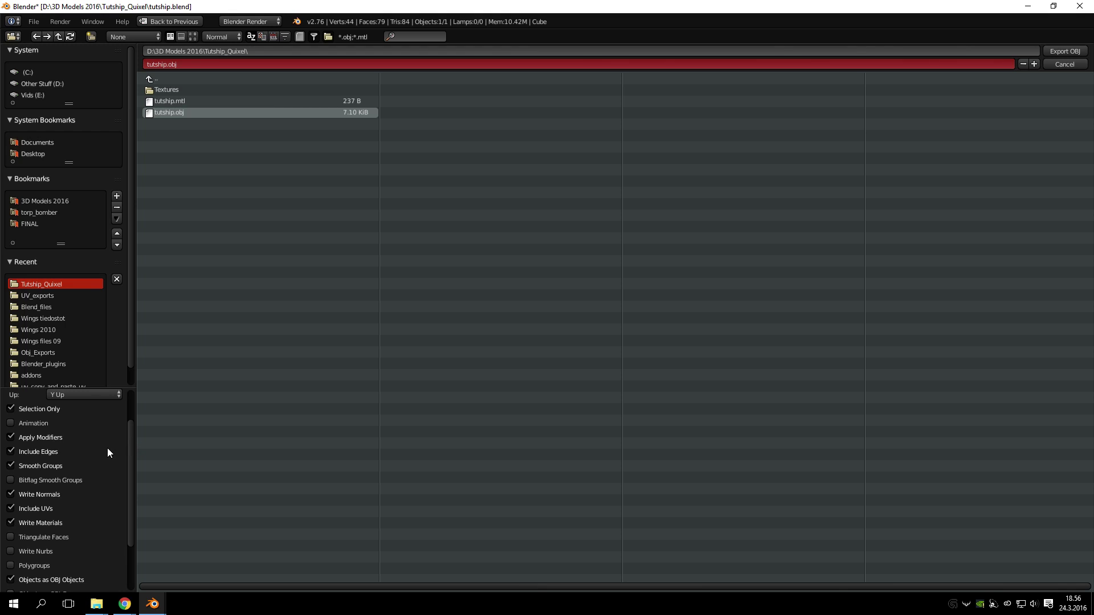
left_click(59, 539)
scroll(90, 498, "down", 1)
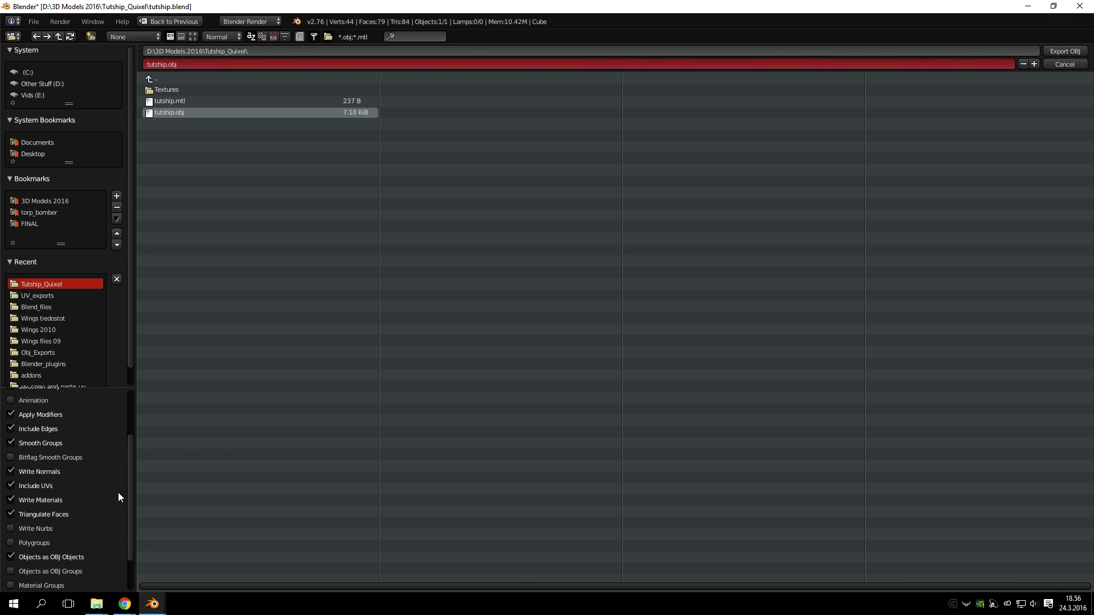
- Check the remaining OBJ export options and export the ship over the existing tutship.obj
scroll(100, 490, "down", 2)
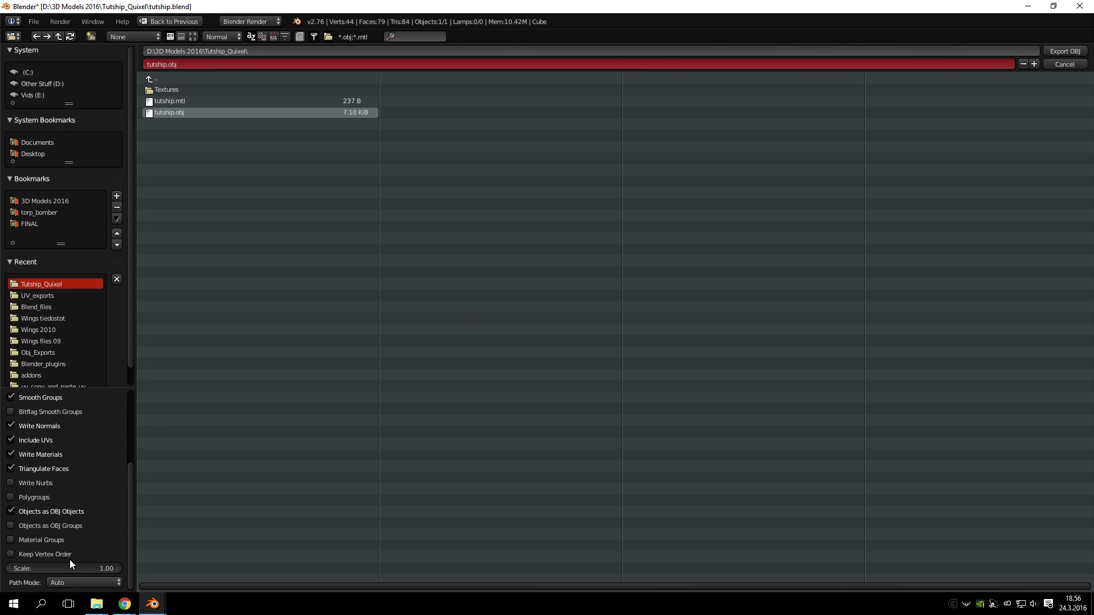
scroll(74, 443, "up", 3)
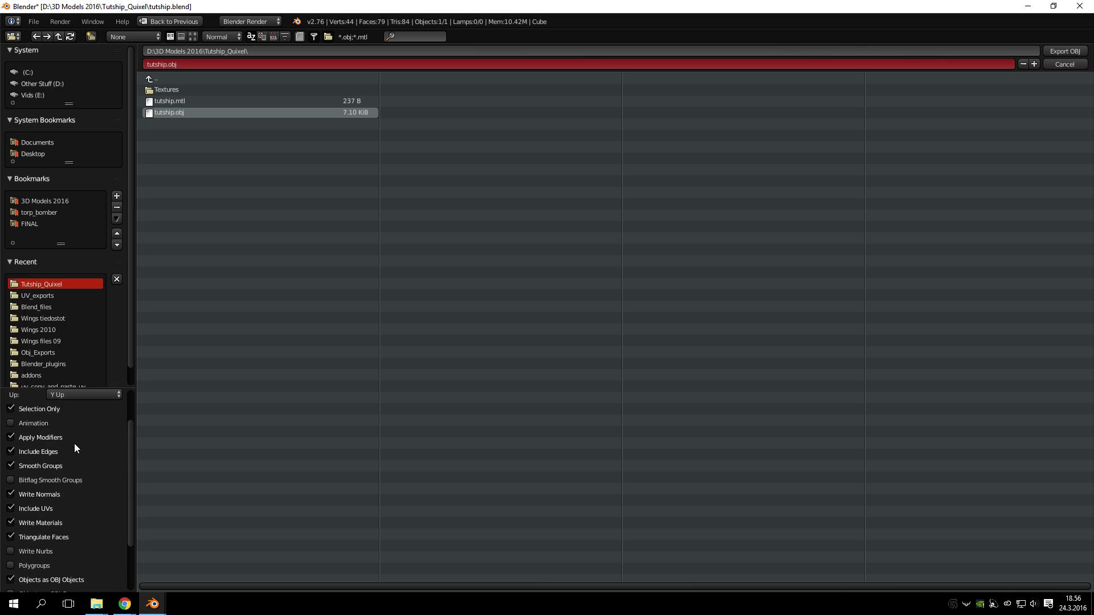
scroll(61, 483, "up", 3)
scroll(67, 422, "down", 6)
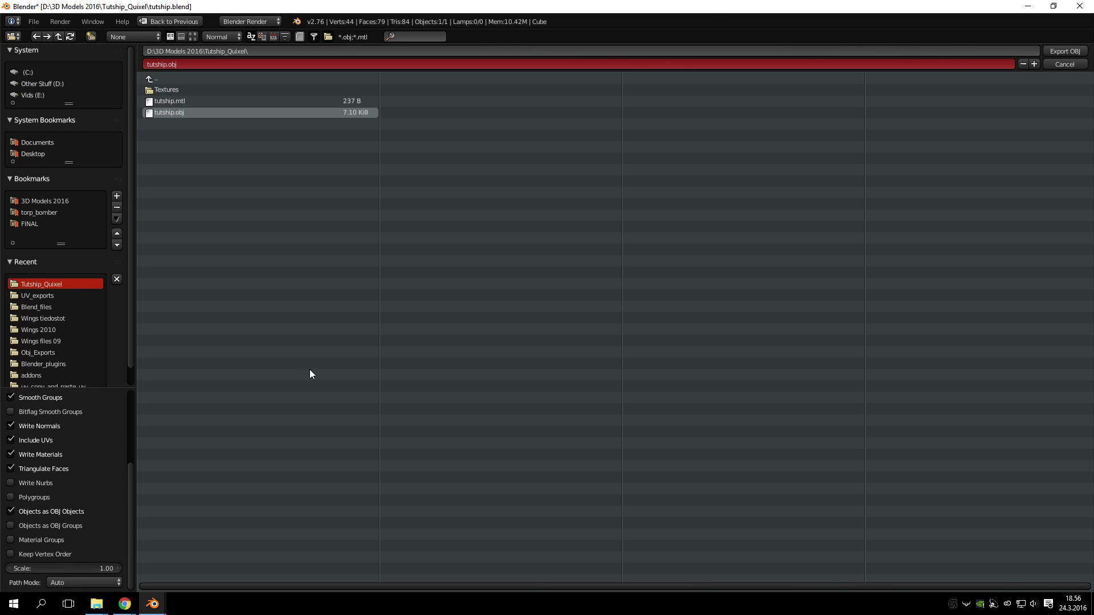
left_click(1061, 51)
left_click_drag(598, 216, 570, 216)
key("Tab")
key("Tab")
key("Tab")
key("Tab")
left_click(1079, 6)
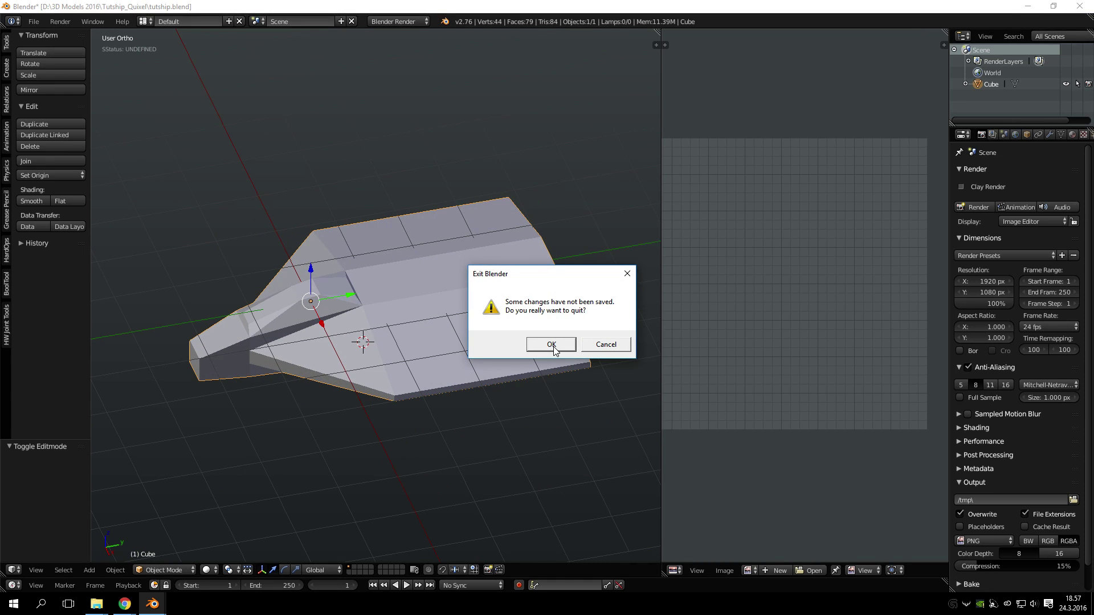
key("Escape")
- Widen the UV editor with the ship in Edit Mode and select all of its faces
key("Tab")
scroll(483, 333, "up", 2)
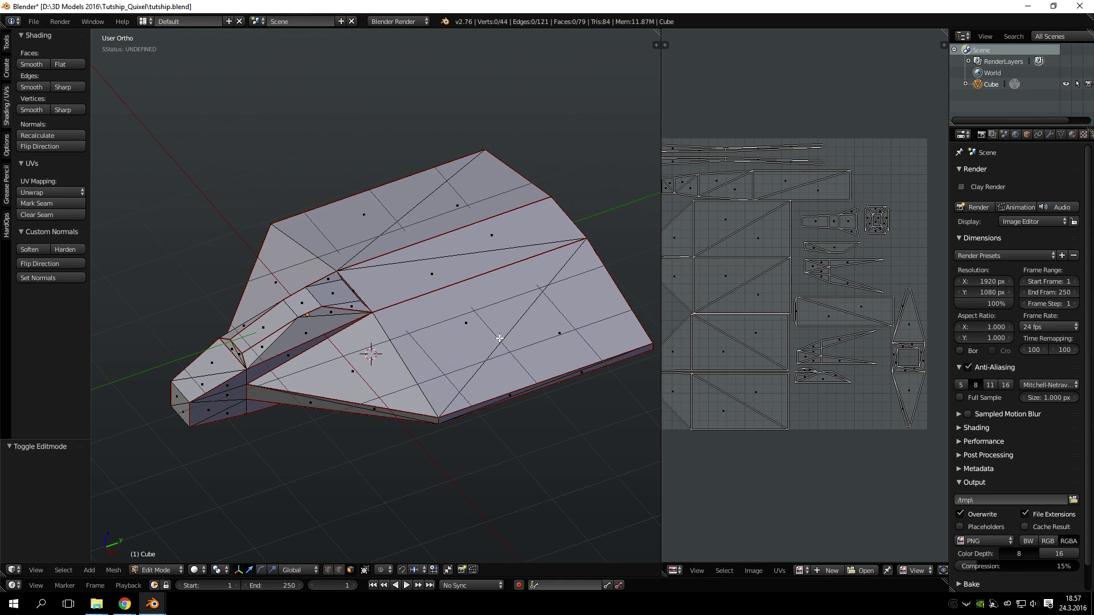
left_click_drag(734, 250, 381, 249)
scroll(545, 293, "up", 1)
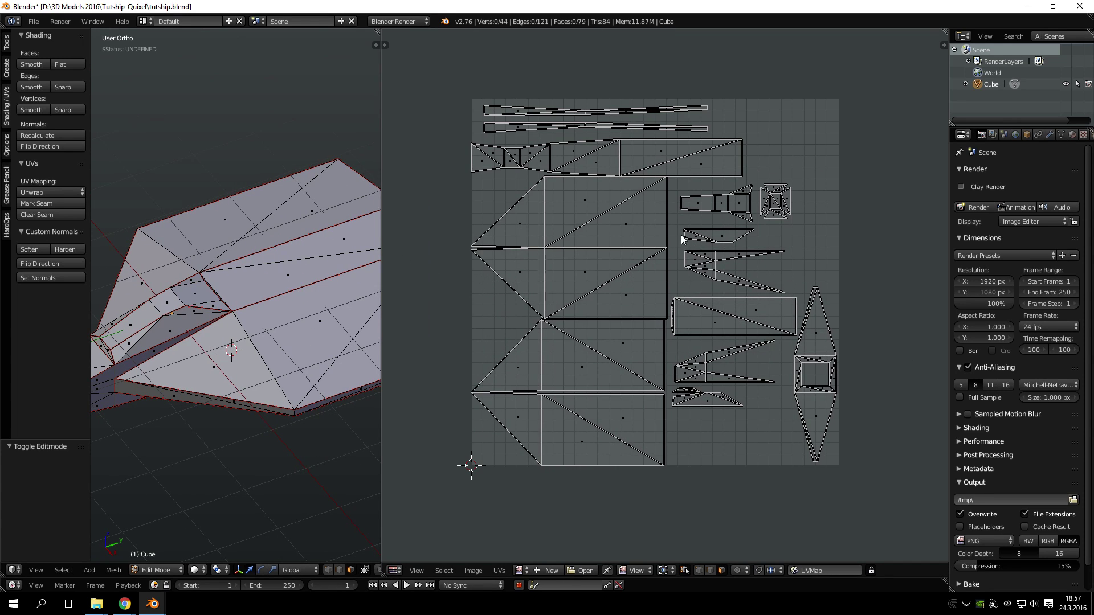
key("Home")
key("a")
key("a")
key("a")
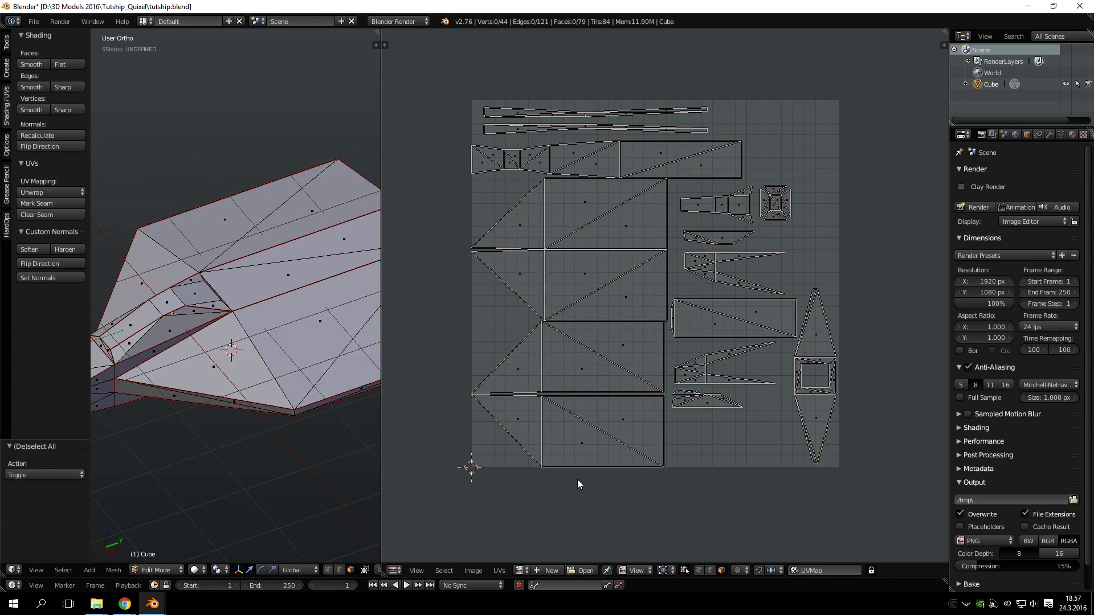
left_click(499, 571)
left_click(564, 276)
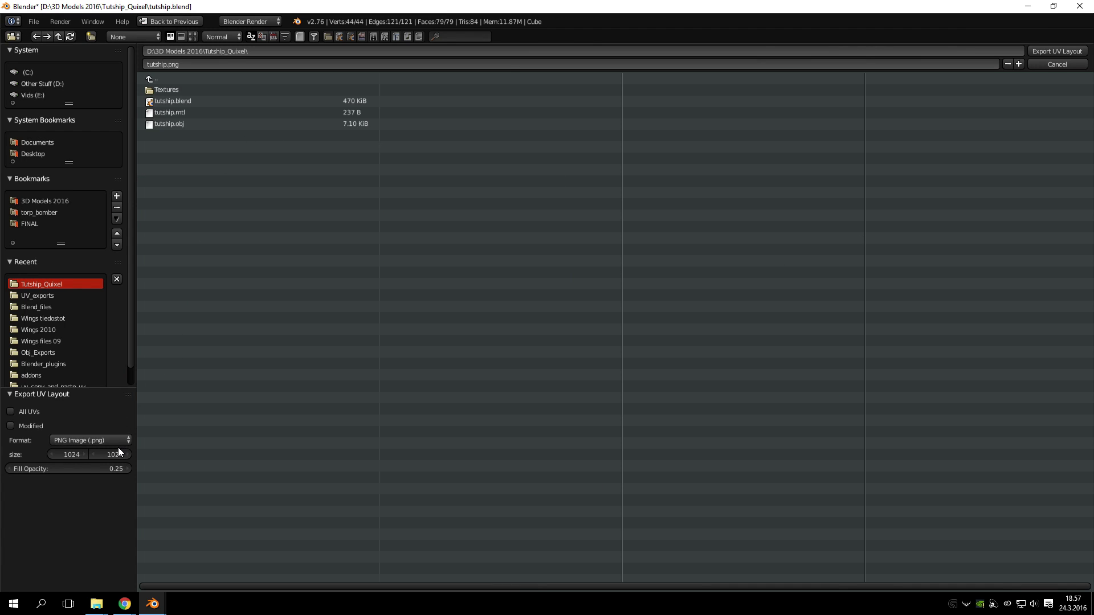
key("Return")
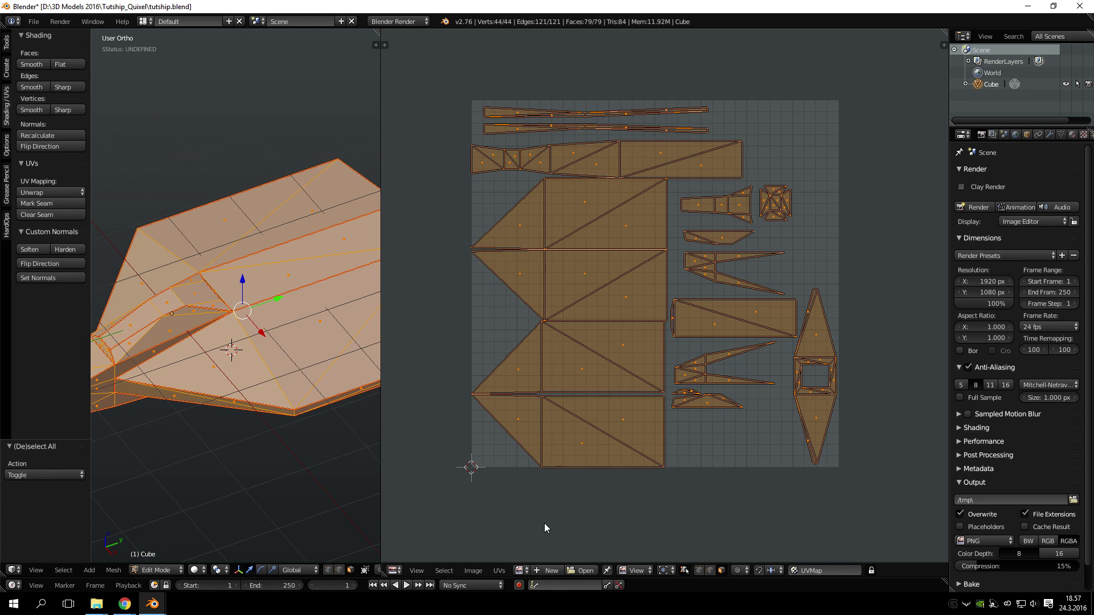
- Start a UV layout export as a 1024 × 1024 PNG image with the fill opacity set to 0
left_click(499, 570)
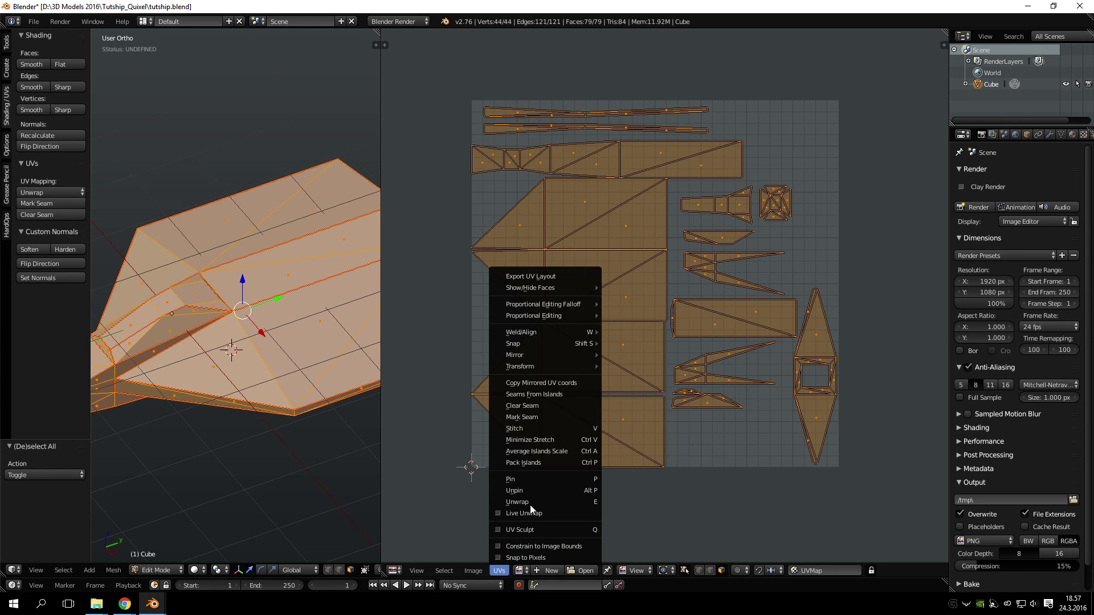
left_click(508, 568)
left_click(507, 569)
left_click(540, 277)
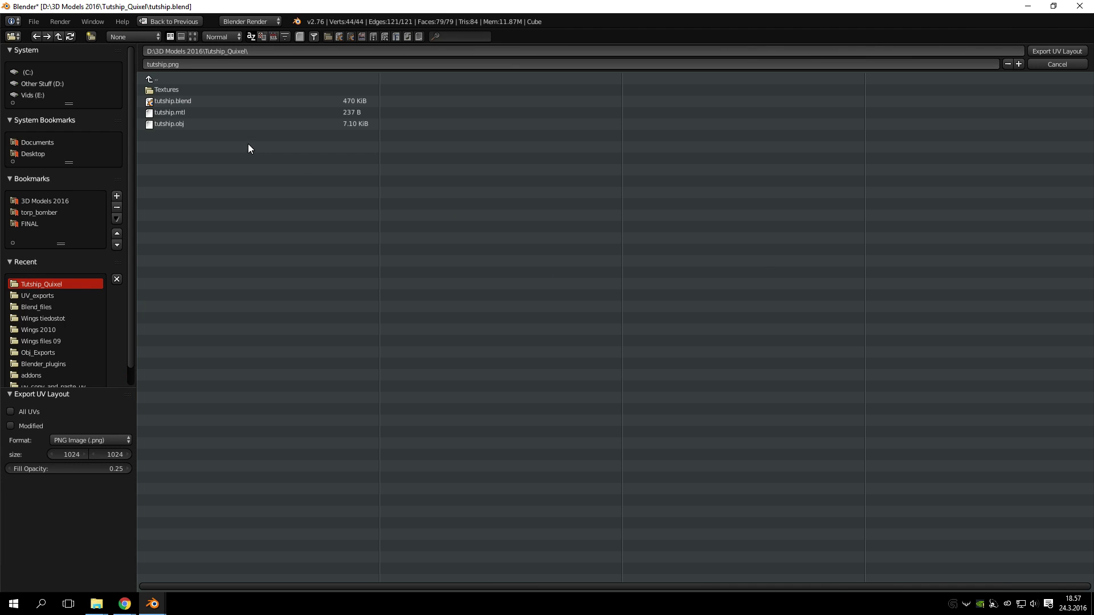
left_click(107, 466)
type("0")
key("Return")
- Name the image uv_export1.png and export the UV layout to the Tutship_Quixel folder
left_click(200, 64)
left_click(260, 371)
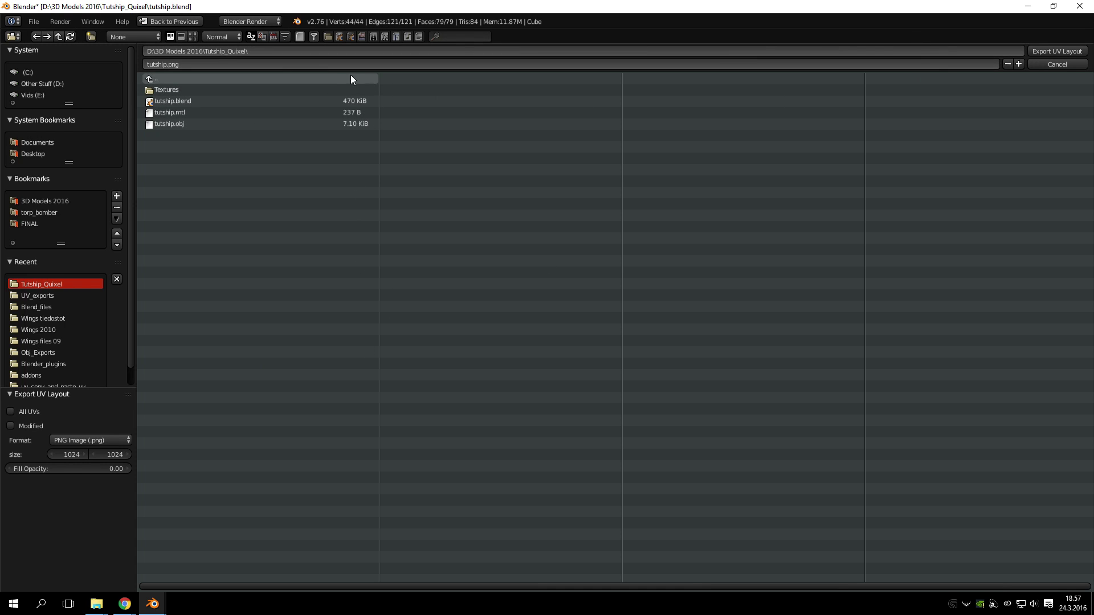
left_click(251, 63)
key("BackSpace")
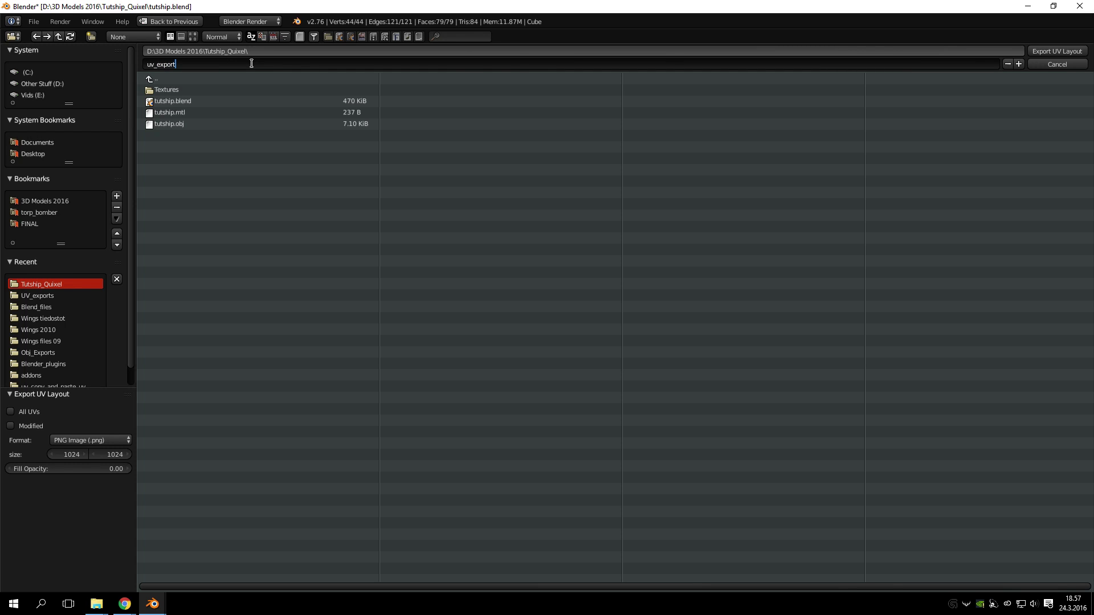
key("Return")
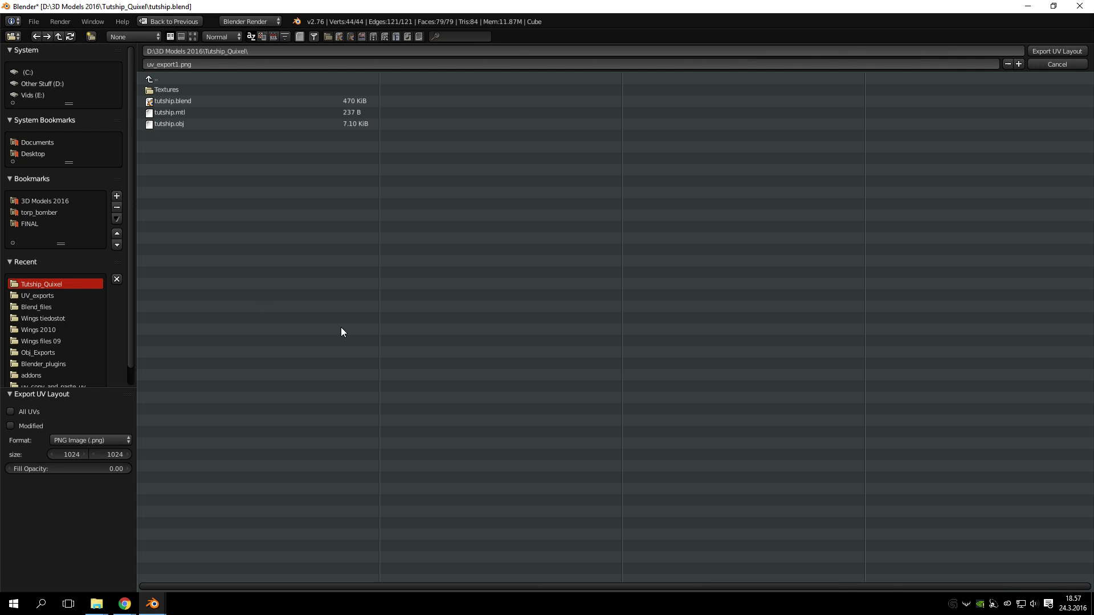
left_click(1055, 52)
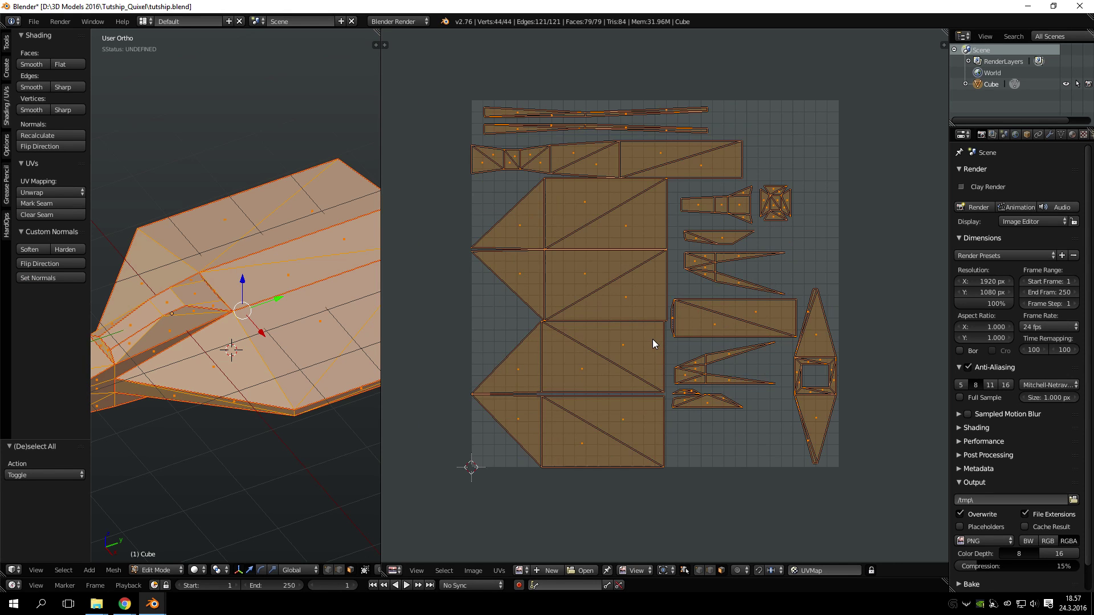
- Deselect the ship in Object Mode and quit Blender without saving the changes
key("a")
key("Tab")
key("a")
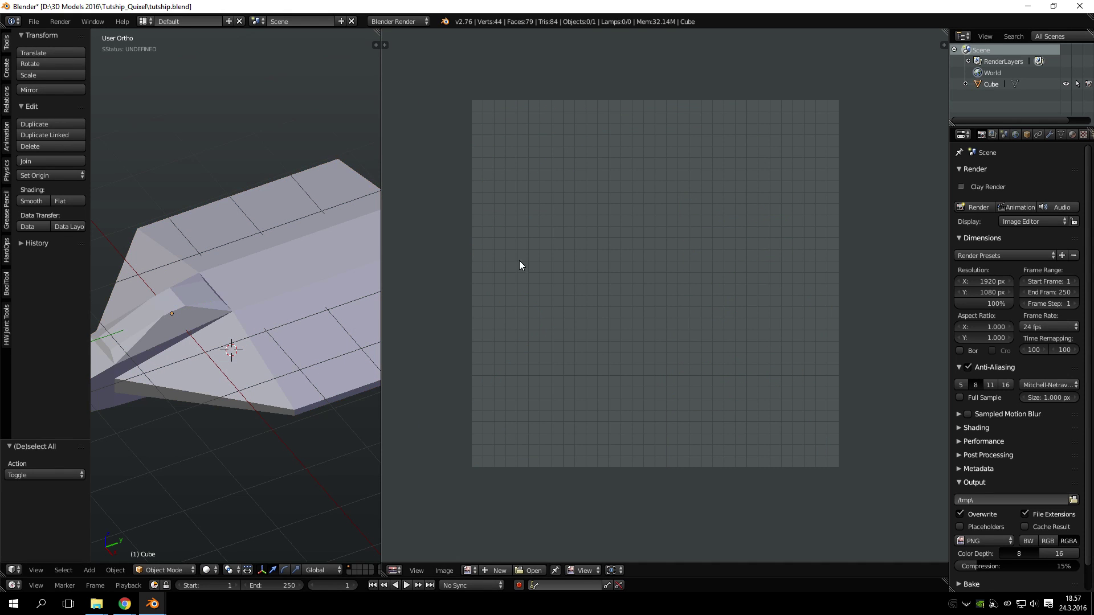
left_click(1079, 7)
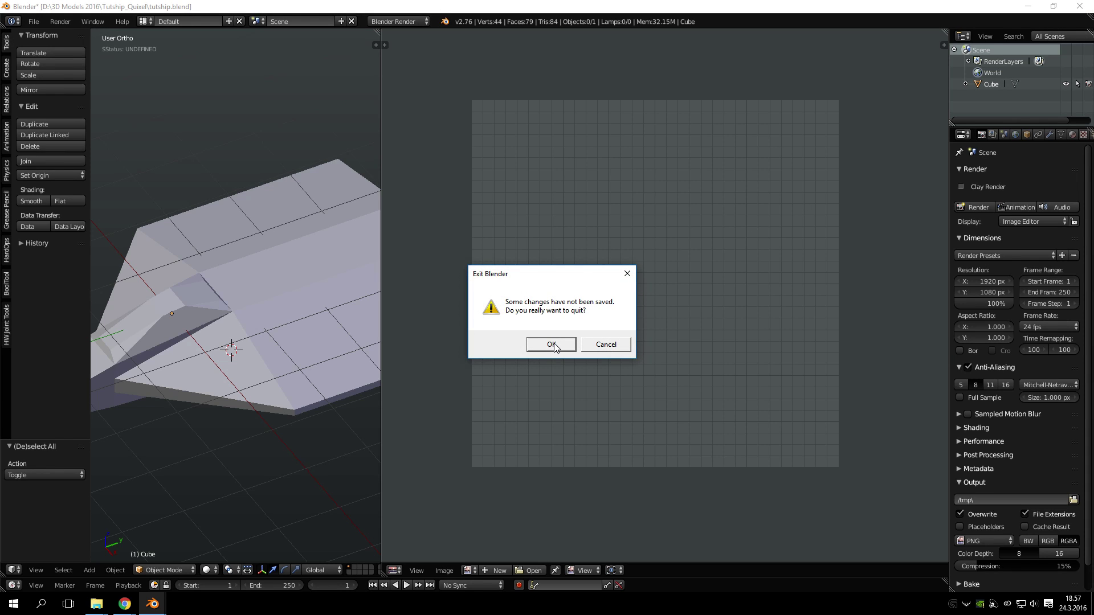
left_click(550, 343)
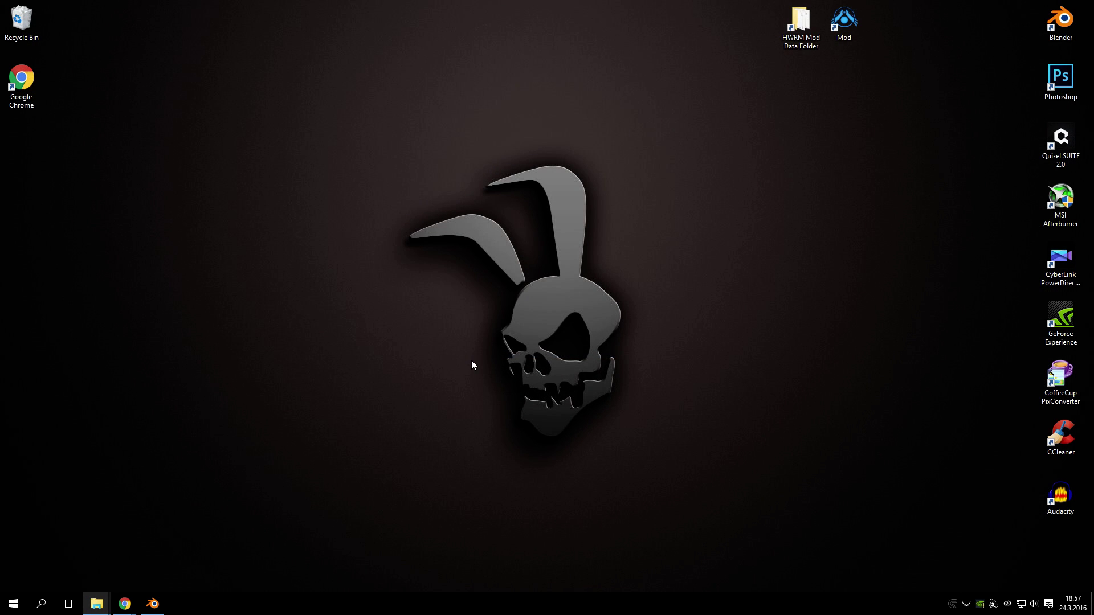
- Launch Quixel SUITE 2.0 with Photoshop and open NDO, placing its window in the upper middle of the workspace
left_click(472, 365)
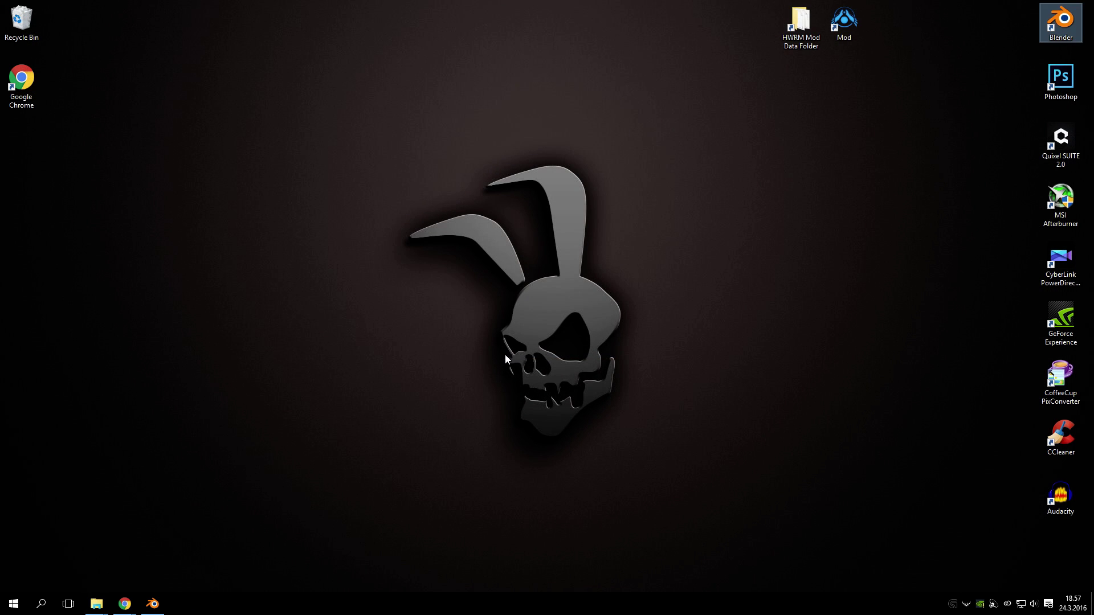
double_click(1049, 144)
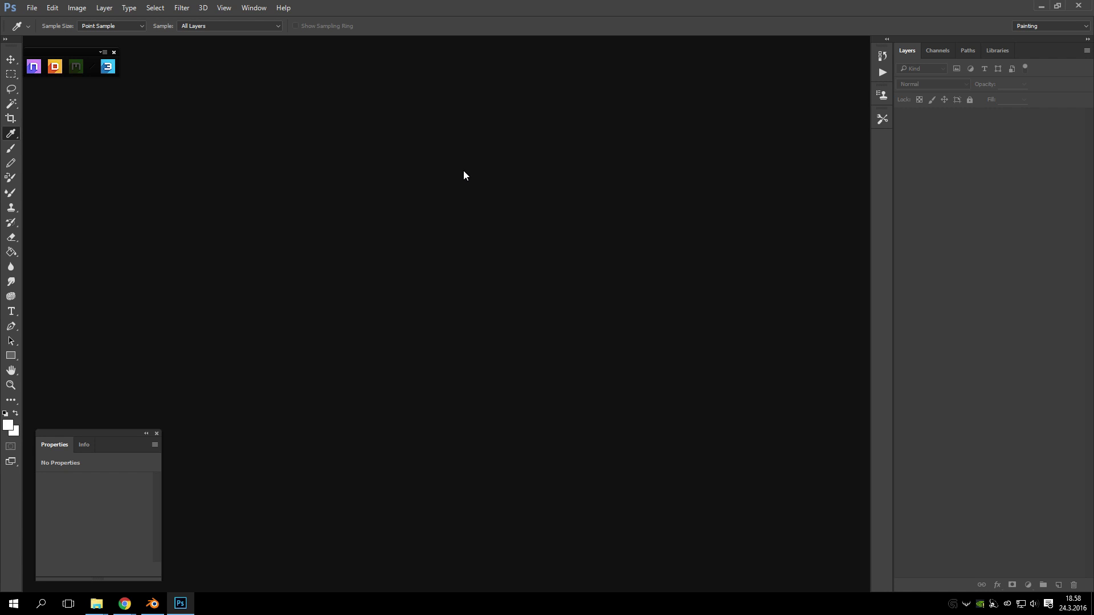
left_click_drag(49, 58, 57, 55)
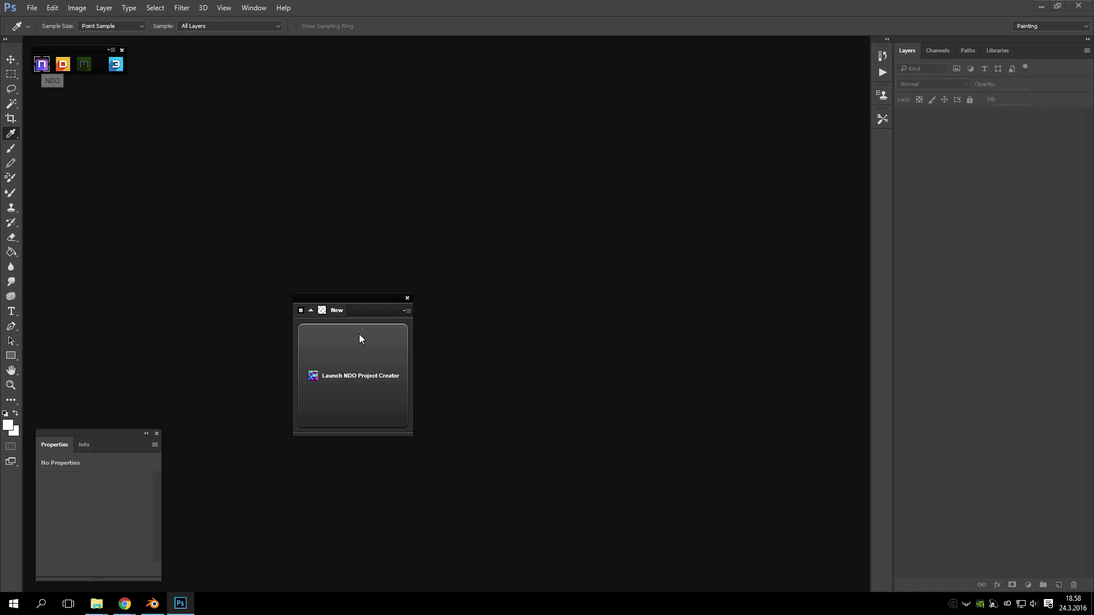
left_click_drag(352, 301, 414, 201)
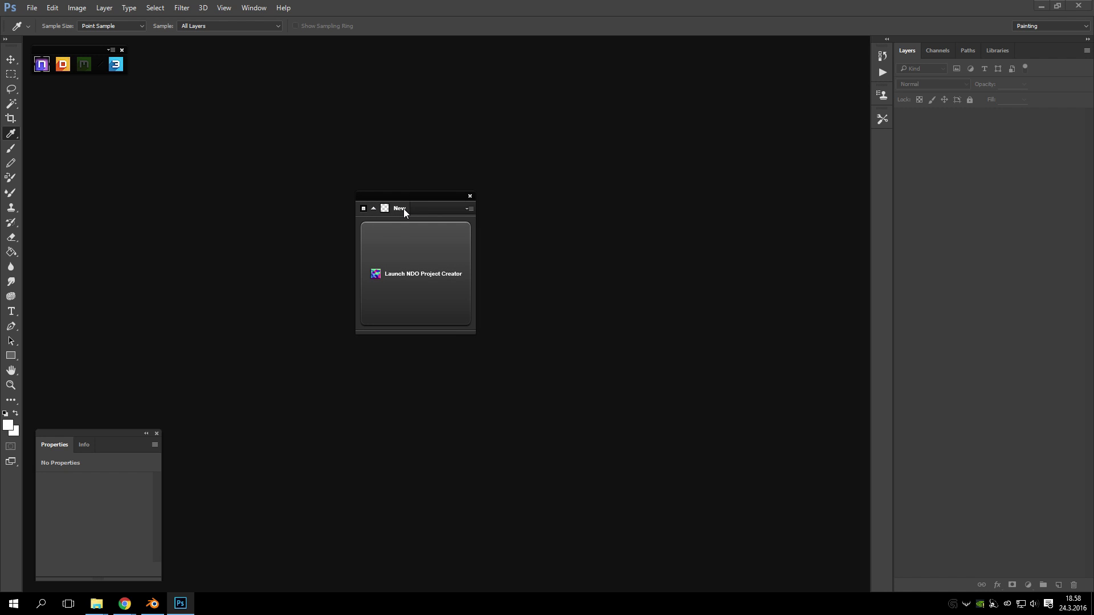
- Launch the NDO Project Creator and place its window beside the NDO window
left_click(468, 209)
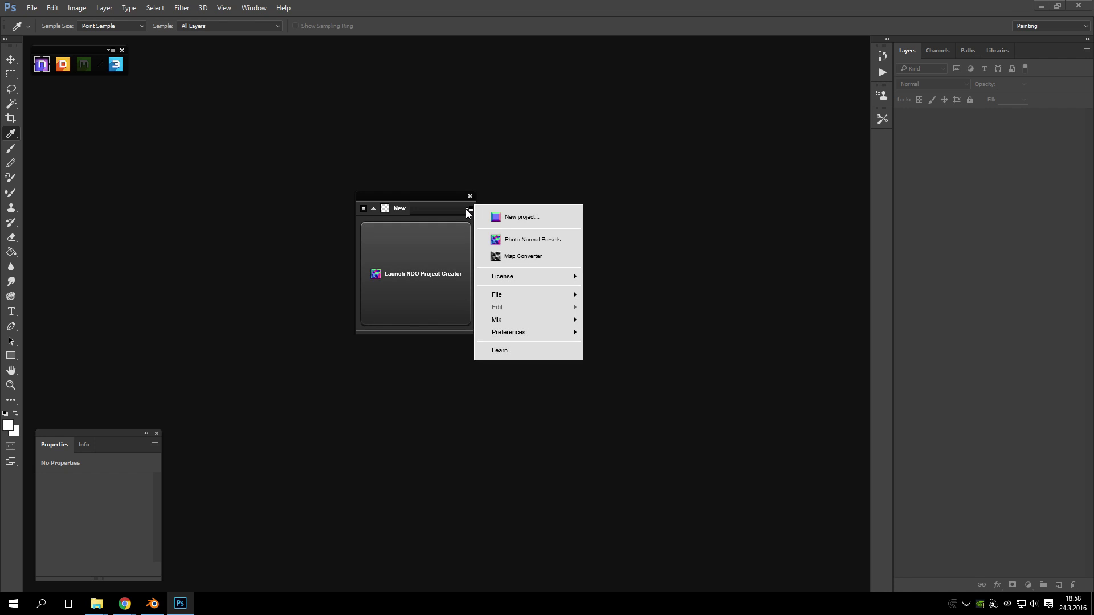
left_click(445, 199)
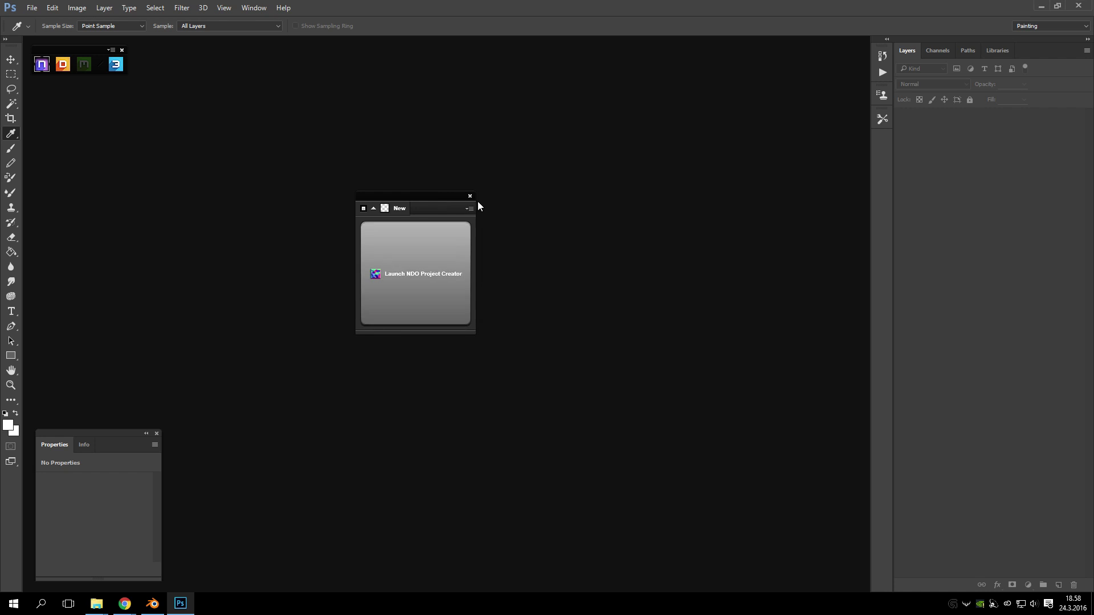
left_click(388, 255)
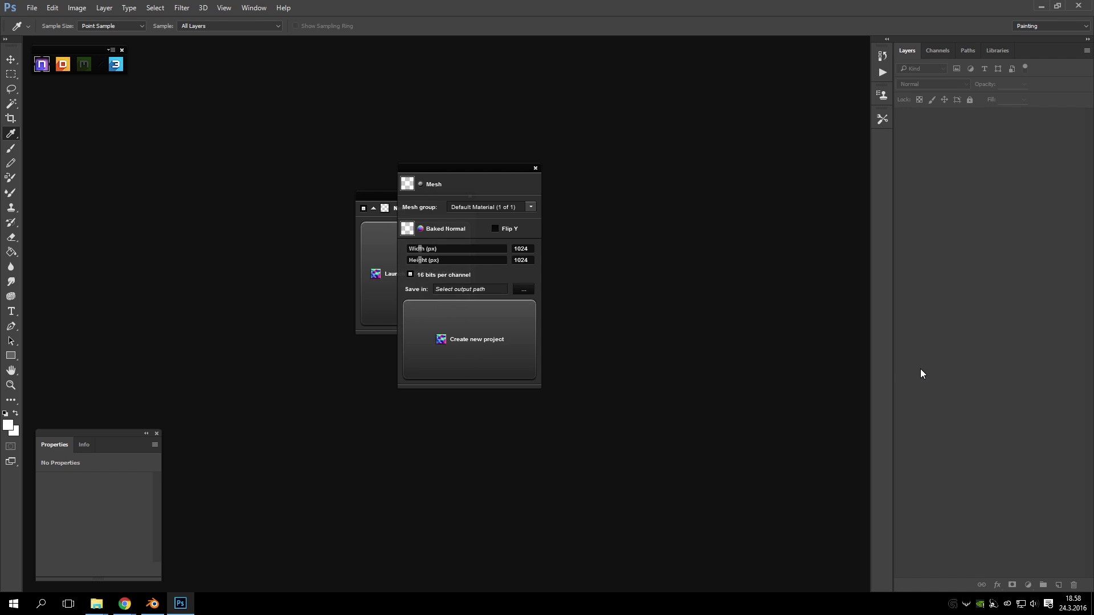
left_click_drag(489, 166, 610, 161)
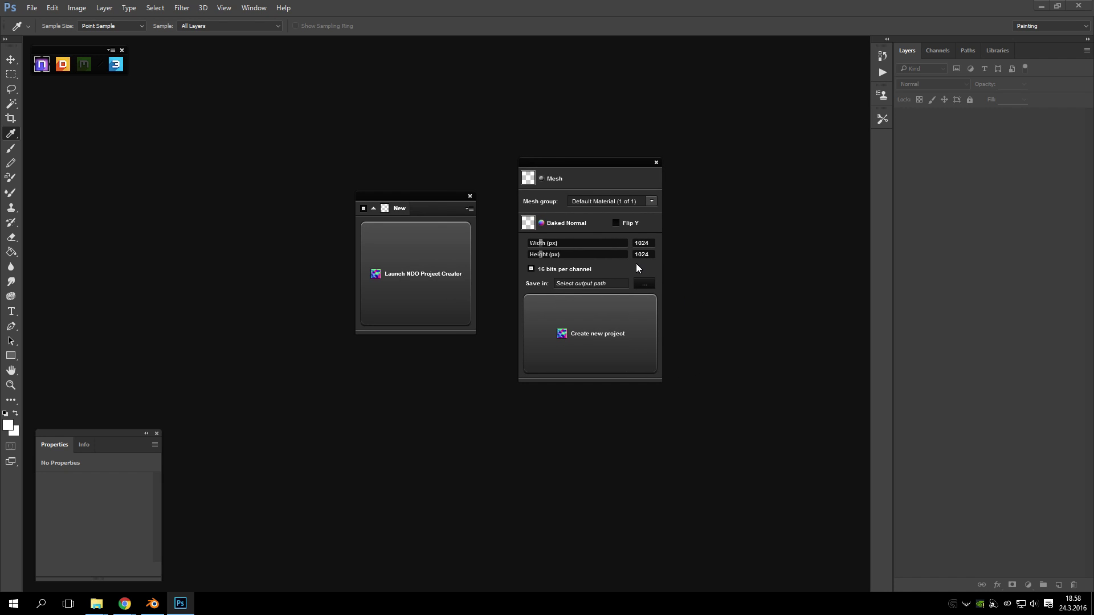
- Load the tutship OBJ file from the Tutship_Quixel folder as the project's mesh
left_click(537, 182)
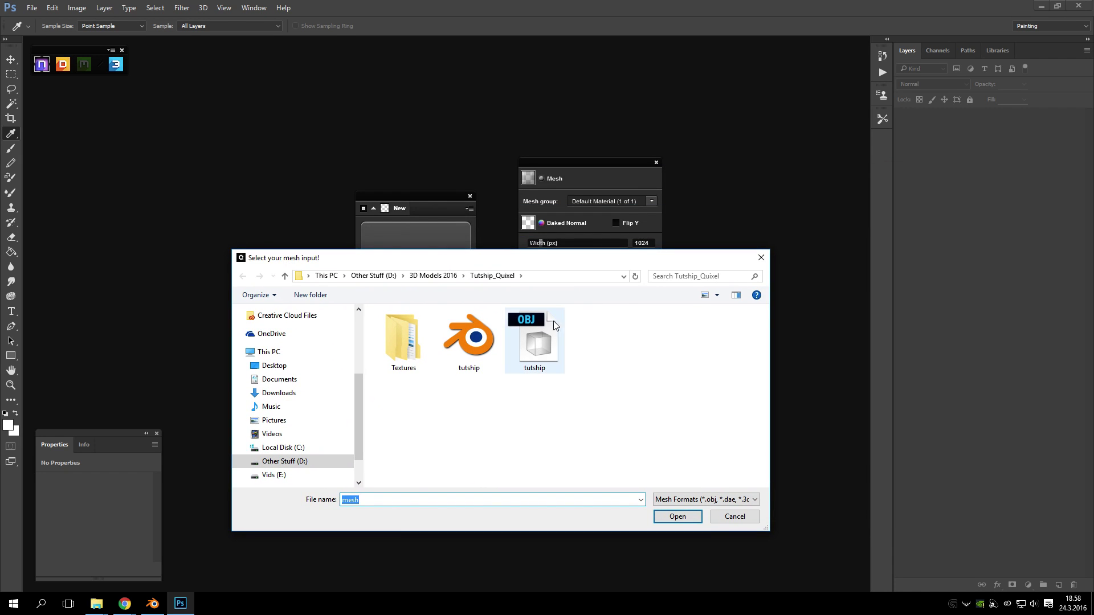
left_click(556, 326)
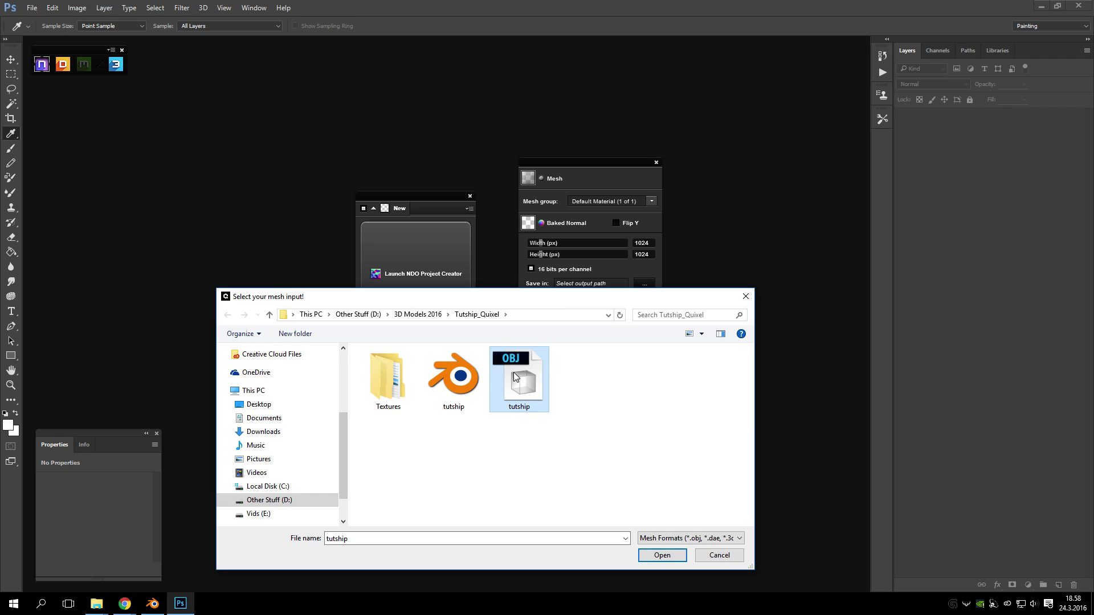
left_click(685, 542)
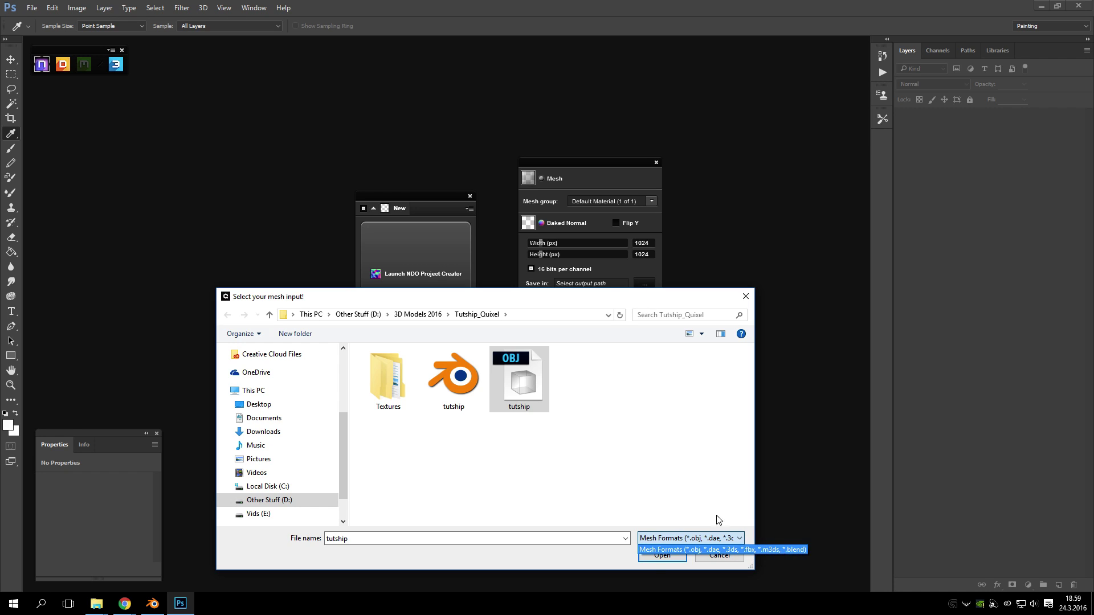
left_click(727, 528)
left_click(677, 556)
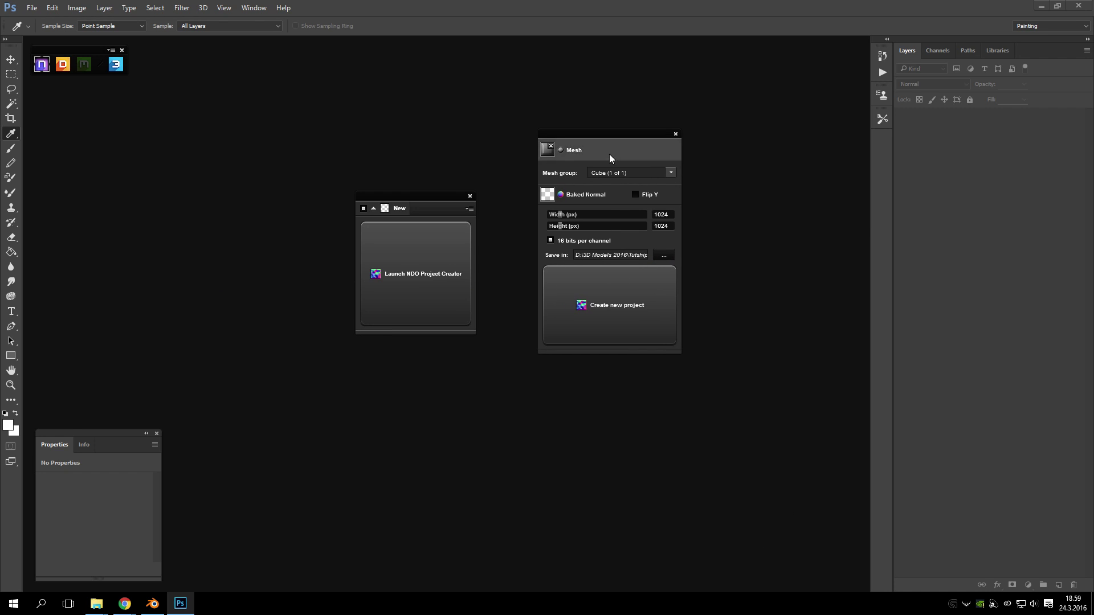
- Start choosing the project's save location and browse through 3D Models 2016 to the Tutship_Quixel folder
left_click(629, 268)
left_click_drag(742, 140, 451, 181)
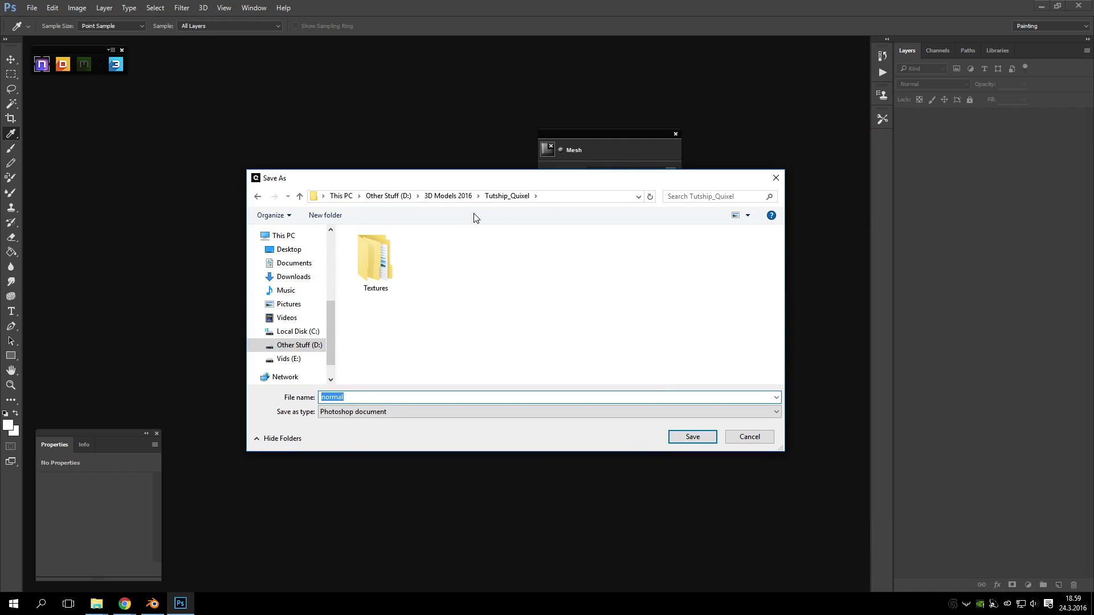
left_click(449, 196)
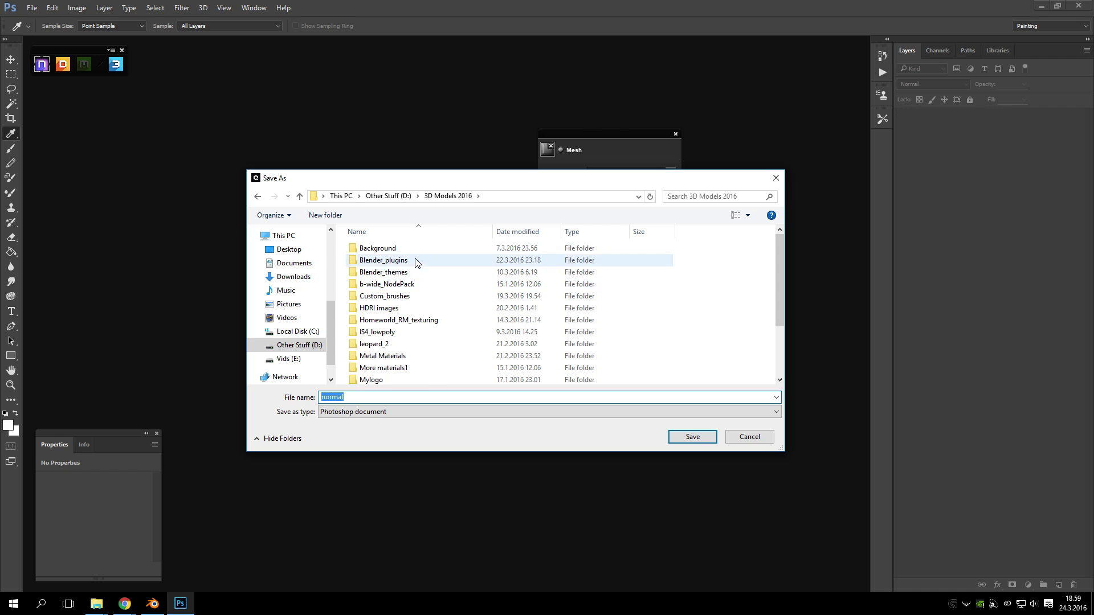
scroll(420, 356, "down", 2)
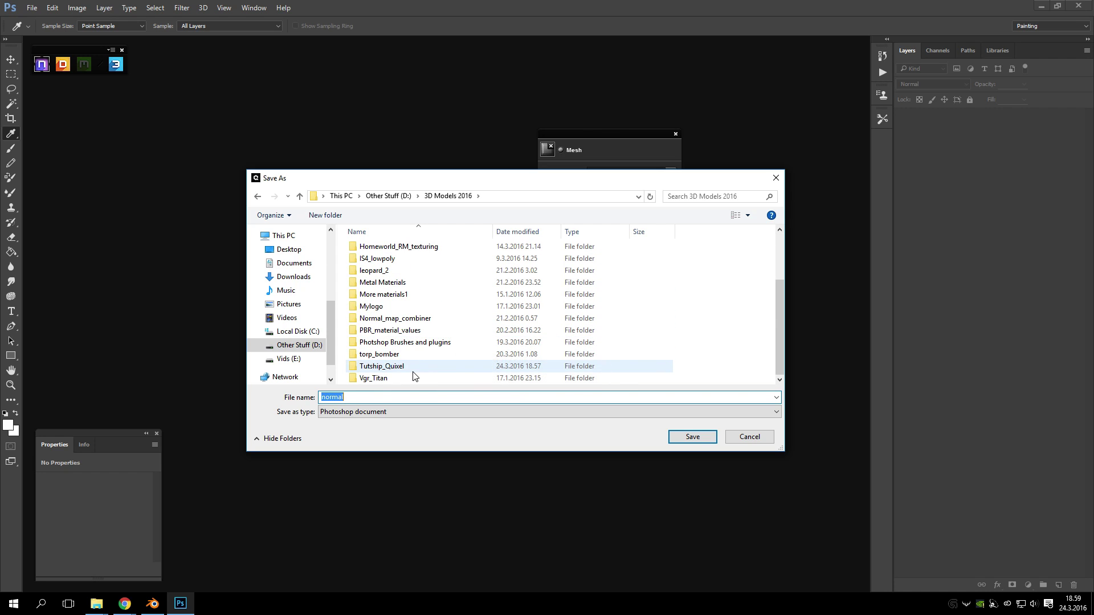
scroll(425, 354, "up", 2)
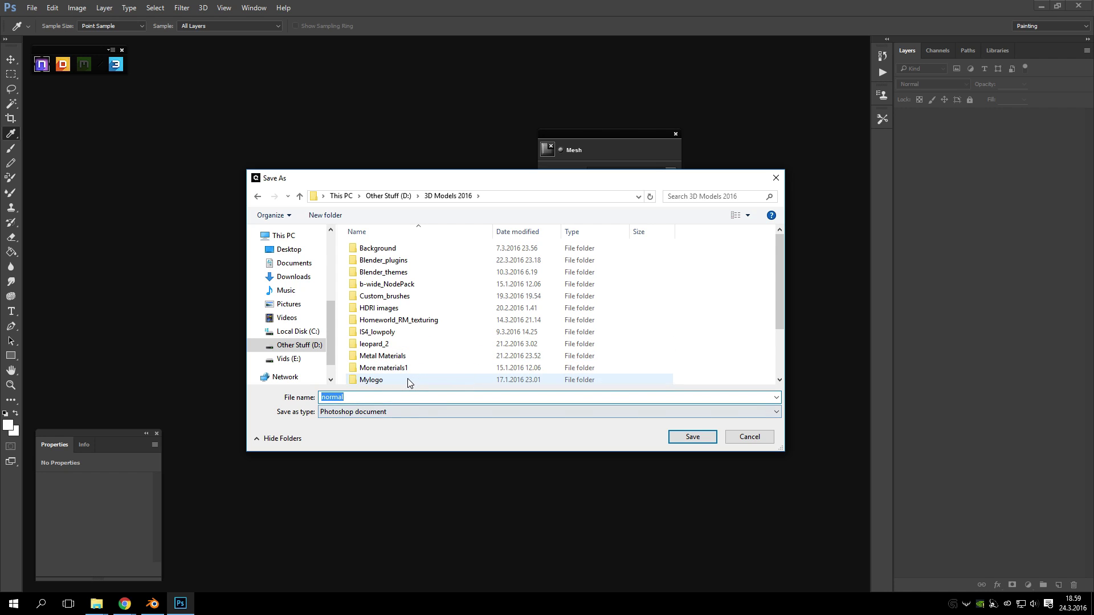
scroll(431, 340, "down", 2)
scroll(413, 376, "up", 1)
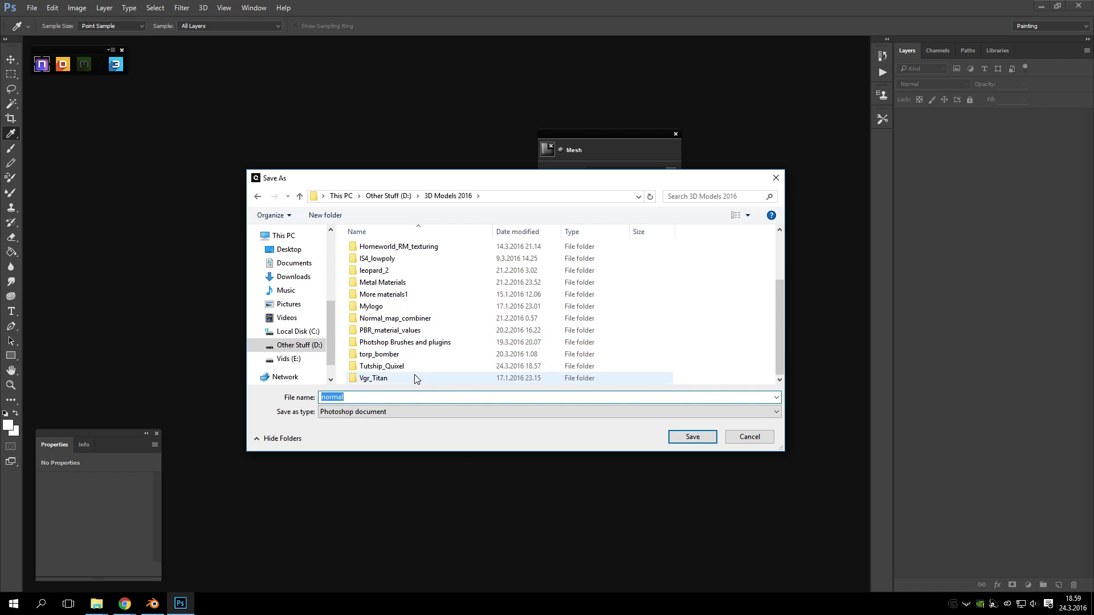
scroll(413, 378, "down", 1)
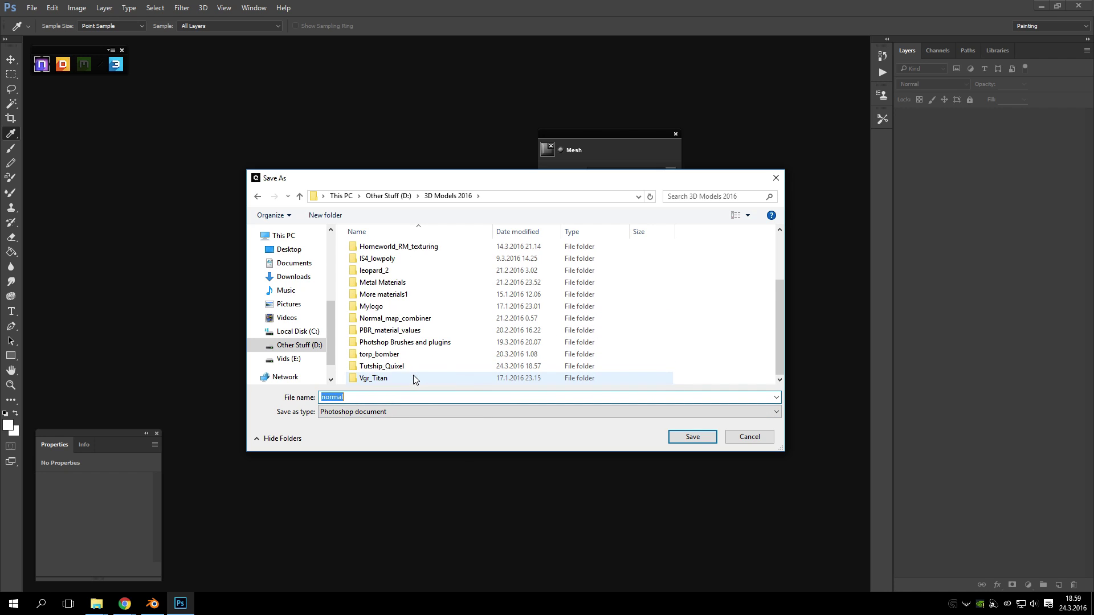
double_click(384, 367)
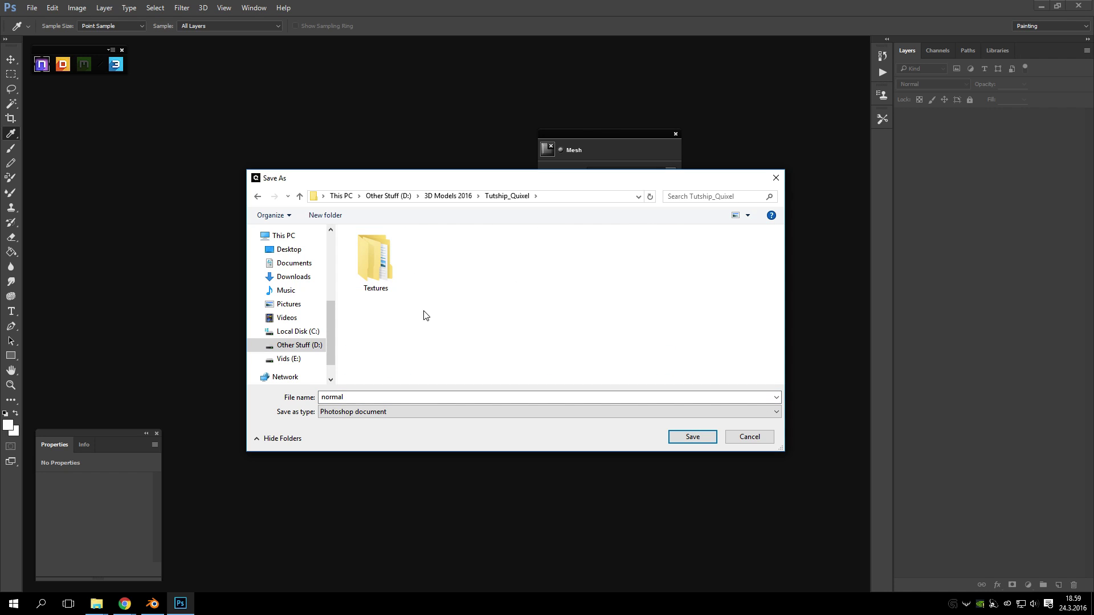
- Check the Normal_tutship.psd folder inside Textures, take over its Cube [Normal] file name, and return to Textures
double_click(380, 397)
key("BackSpace")
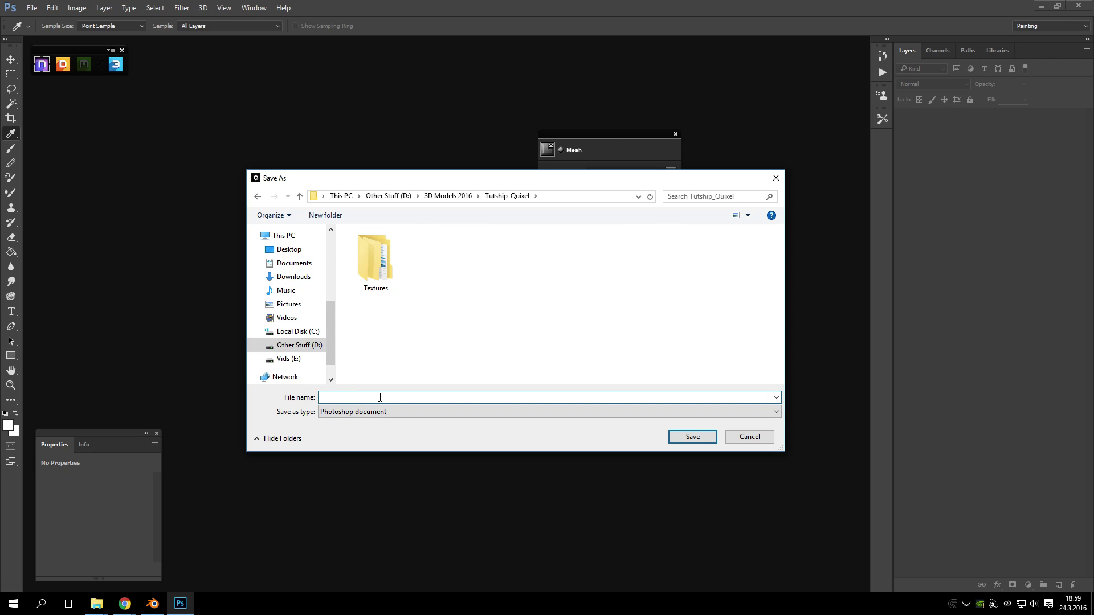
double_click(376, 261)
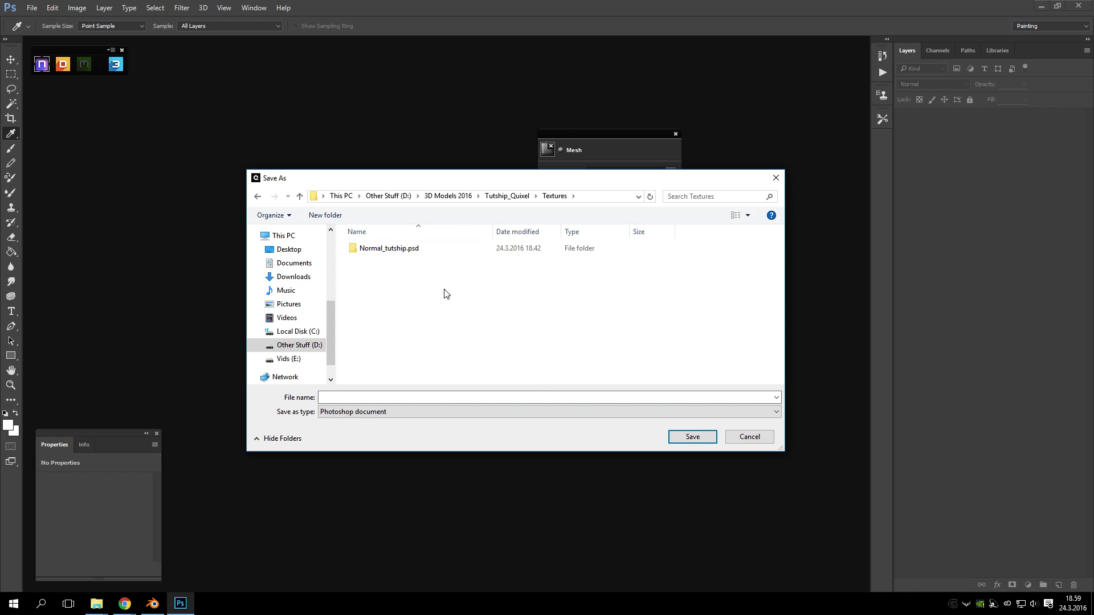
double_click(408, 249)
left_click(420, 280)
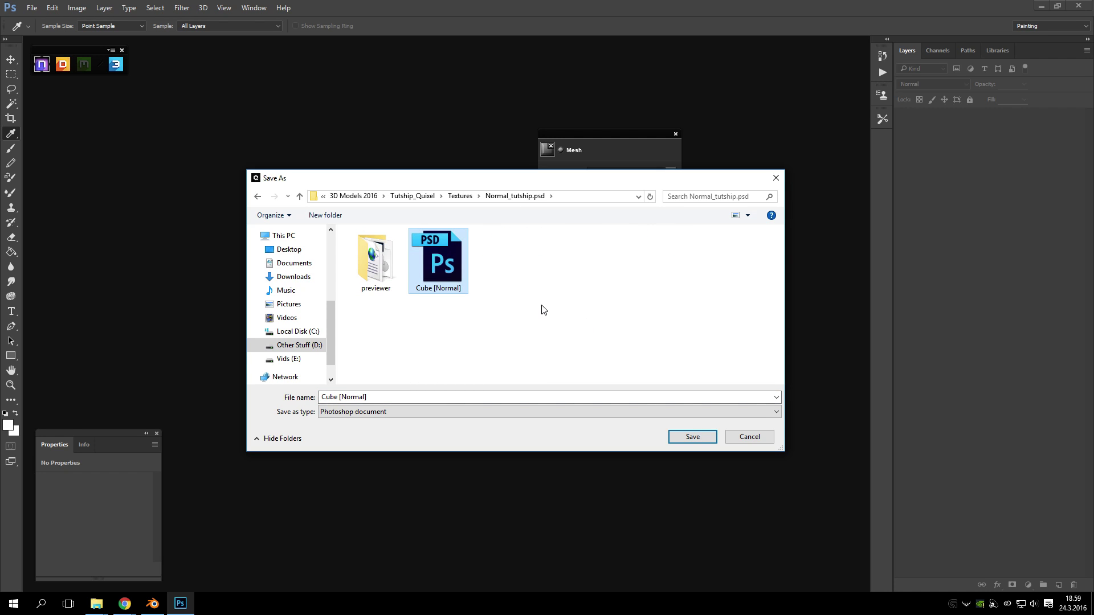
left_click(452, 199)
- Create a new folder named Normal_tutship1 inside the Textures folder
right_click(427, 332)
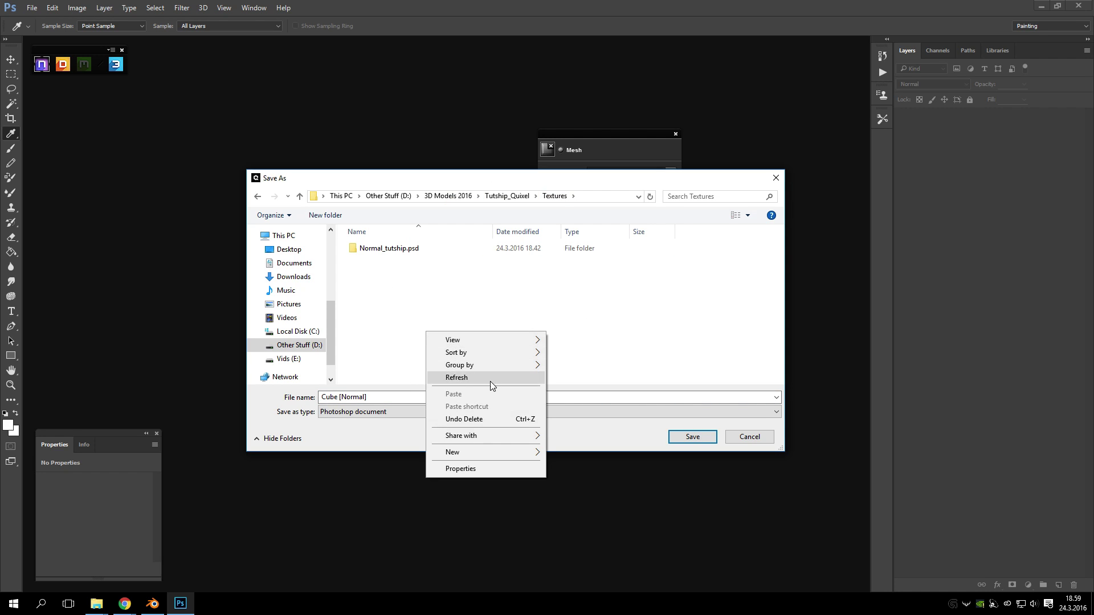
mouse_move(513, 452)
left_click(571, 454)
key("BackSpace")
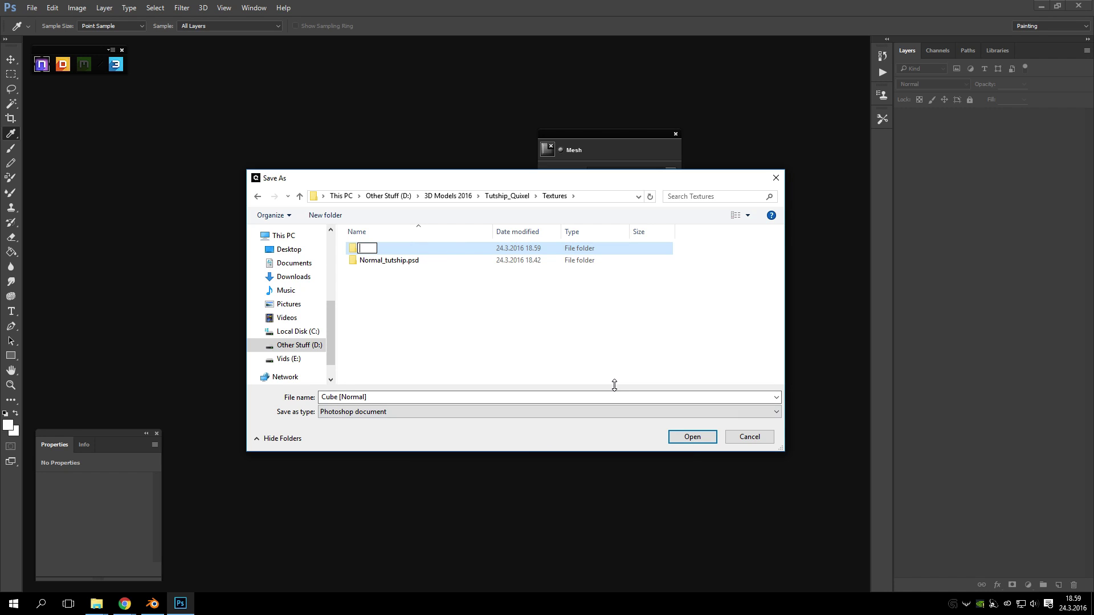
type("Normnal")
key("BackSpace")
key("BackSpace")
key("BackSpace")
type("al_tutship1")
key("Return")
- Set the project to save as Cube [Normal], a Photoshop document, inside the Normal_tutship1 folder
left_click(373, 263)
double_click(373, 264)
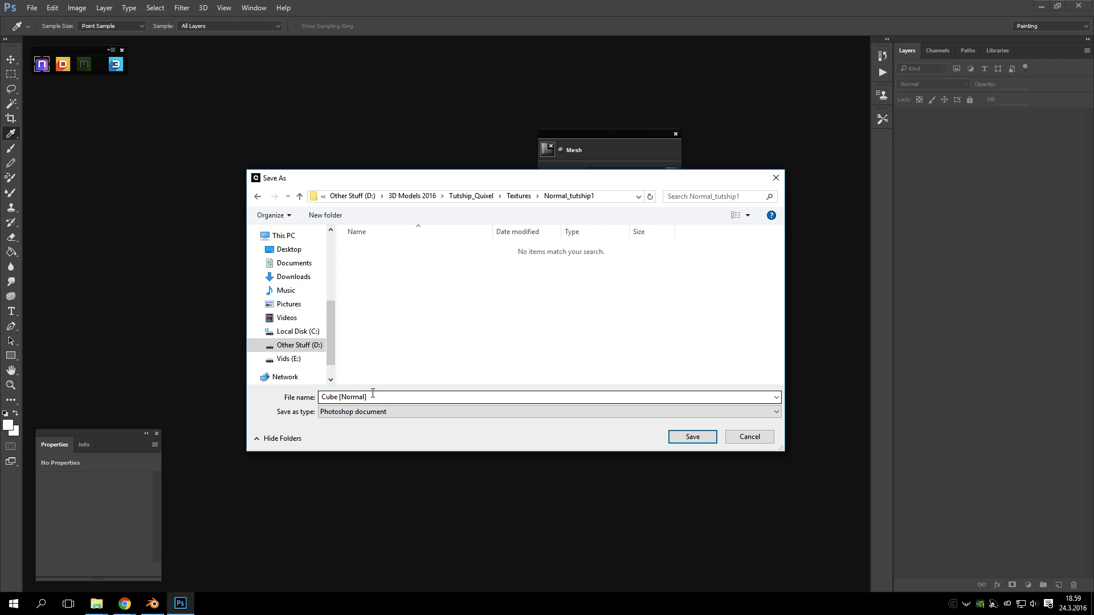
left_click(697, 441)
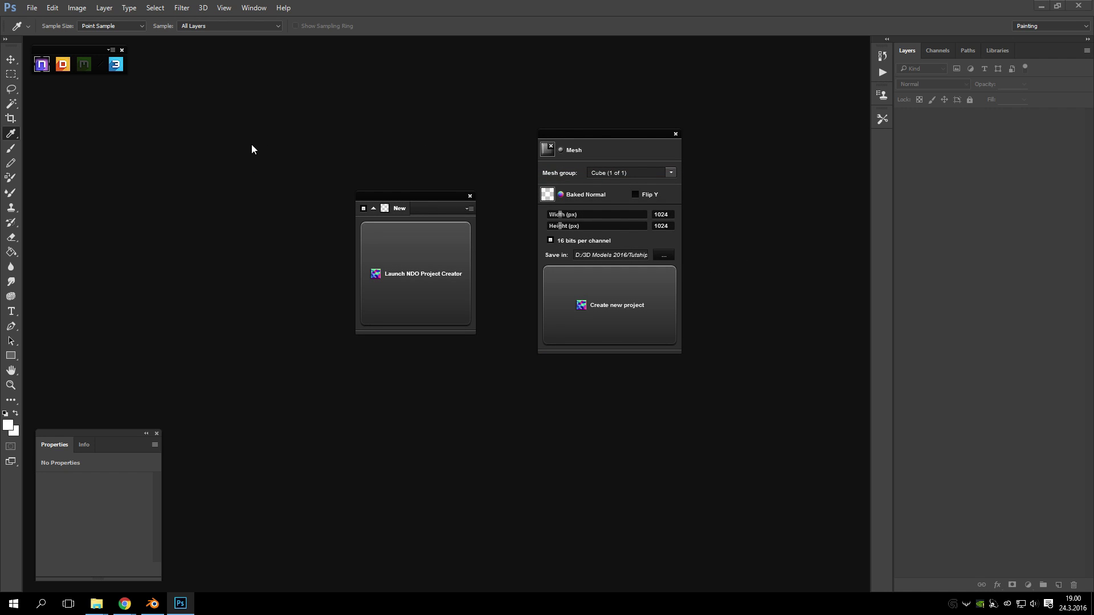
- Move the NDO window aside, place the Project Creator in the middle of the workspace, and create the new project
left_click_drag(595, 148, 151, 166)
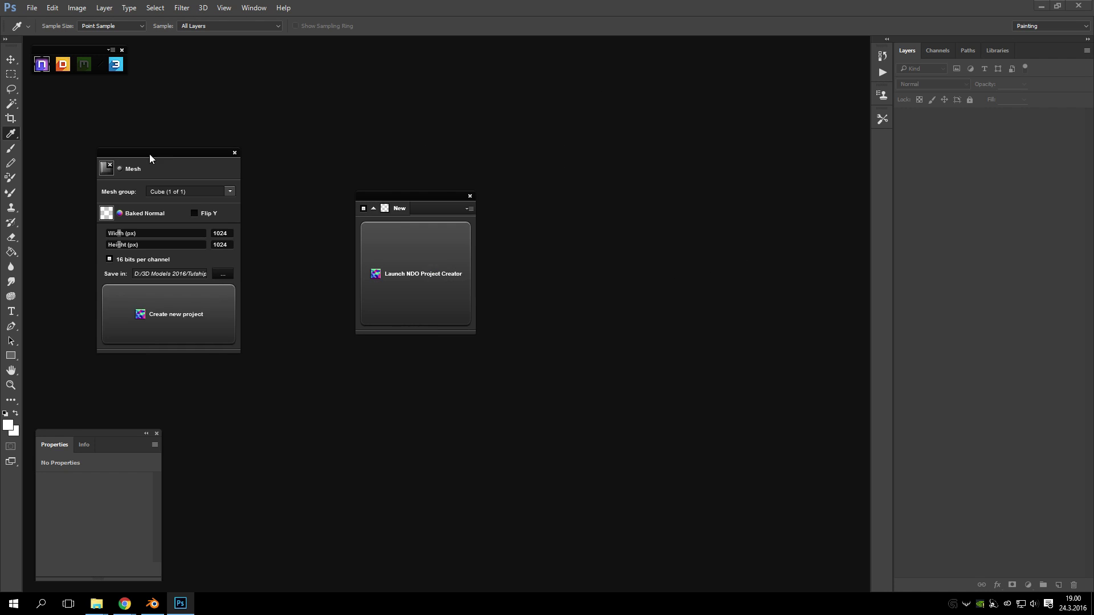
left_click_drag(431, 204, 774, 88)
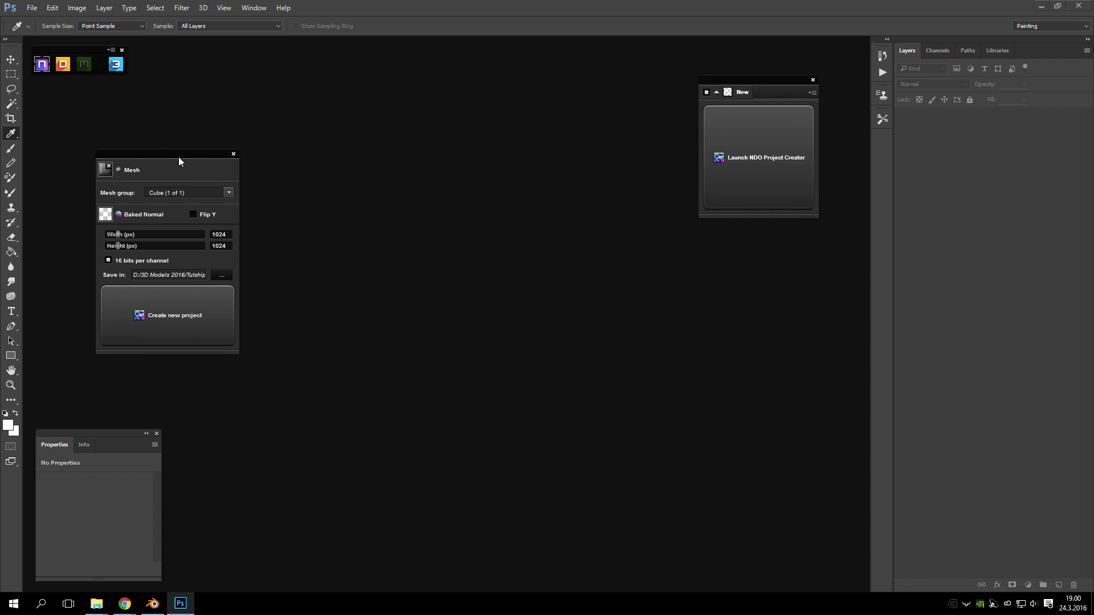
left_click_drag(174, 155, 475, 223)
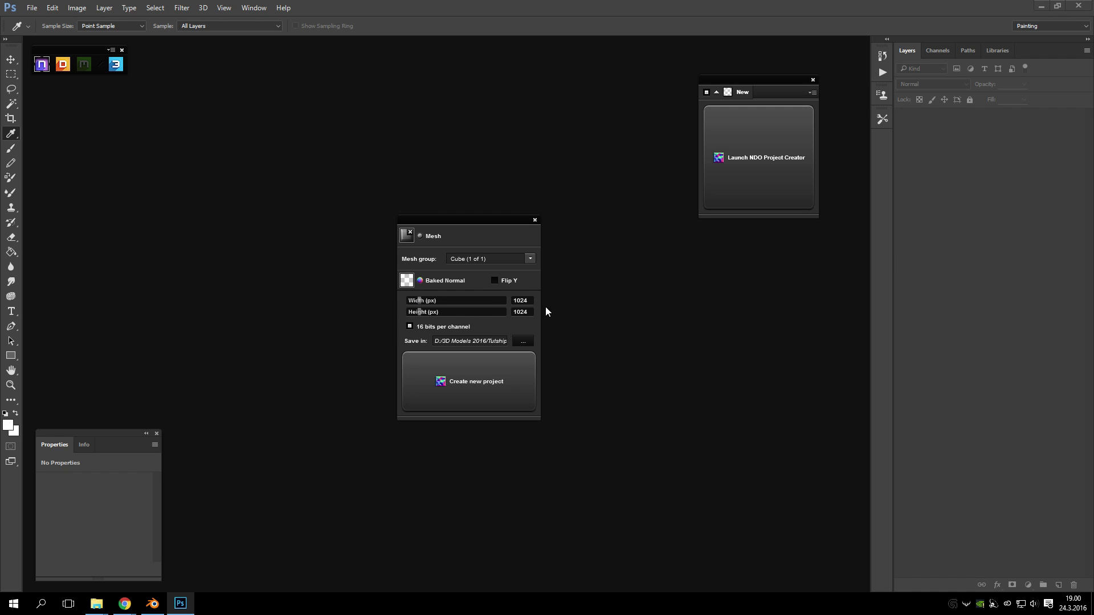
left_click(462, 378)
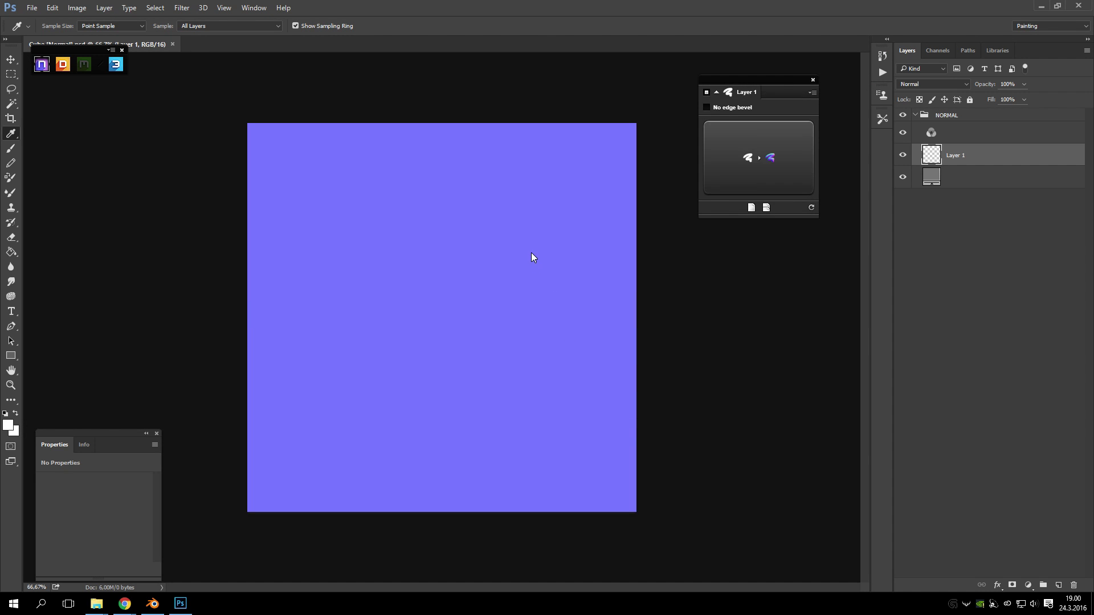
- Move the NDO window beside the canvas, draw a white rectangle about 564 × 620 px near the canvas's upper-left corner, and hide its path outline
left_click_drag(778, 87, 102, 99)
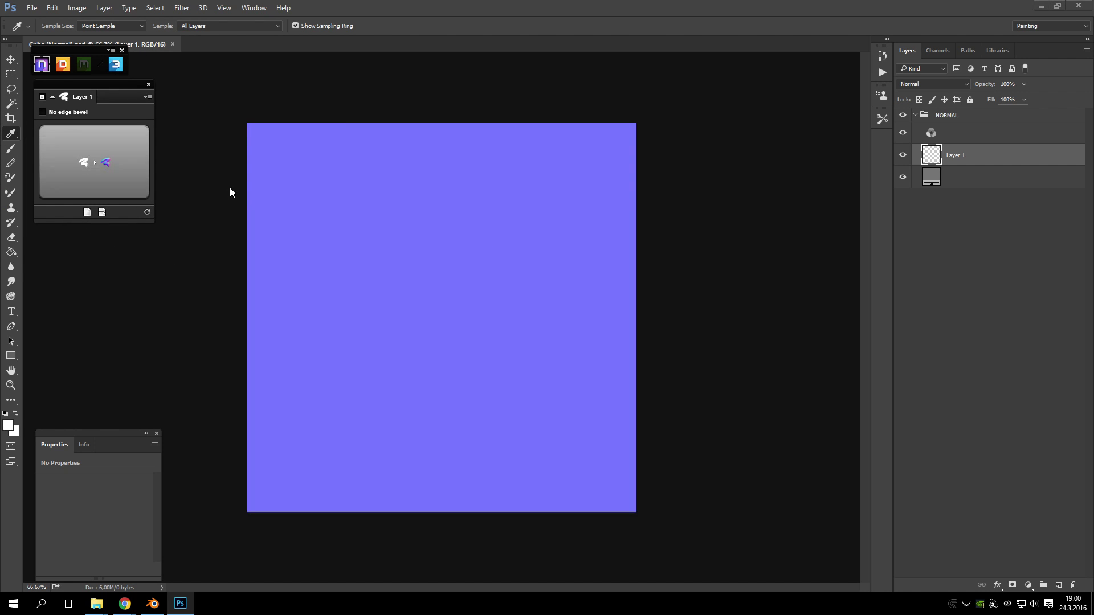
left_click(12, 356)
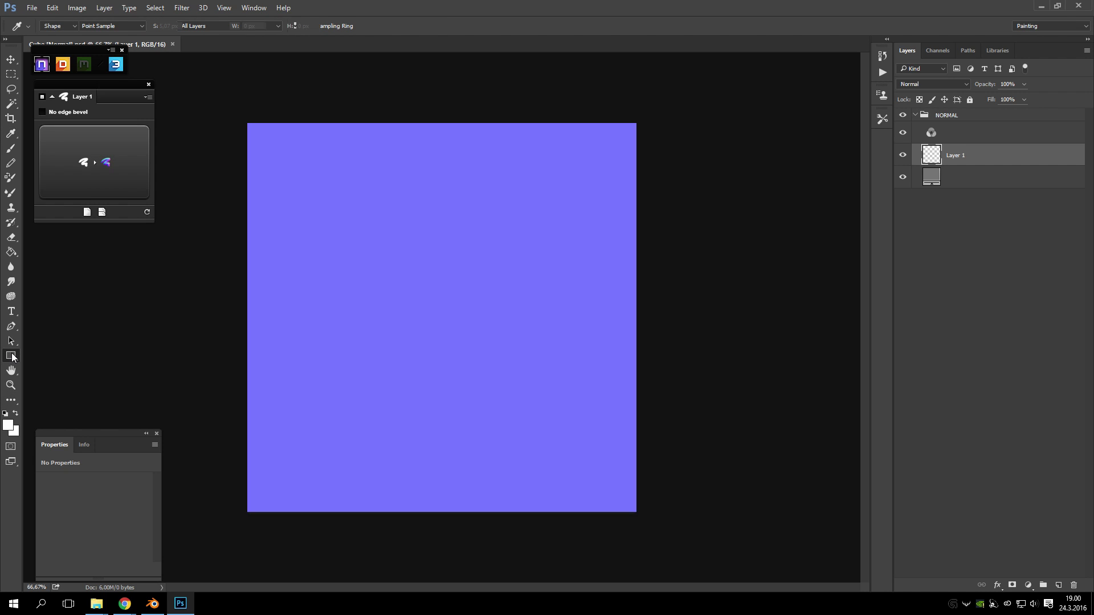
left_click_drag(272, 148, 486, 383)
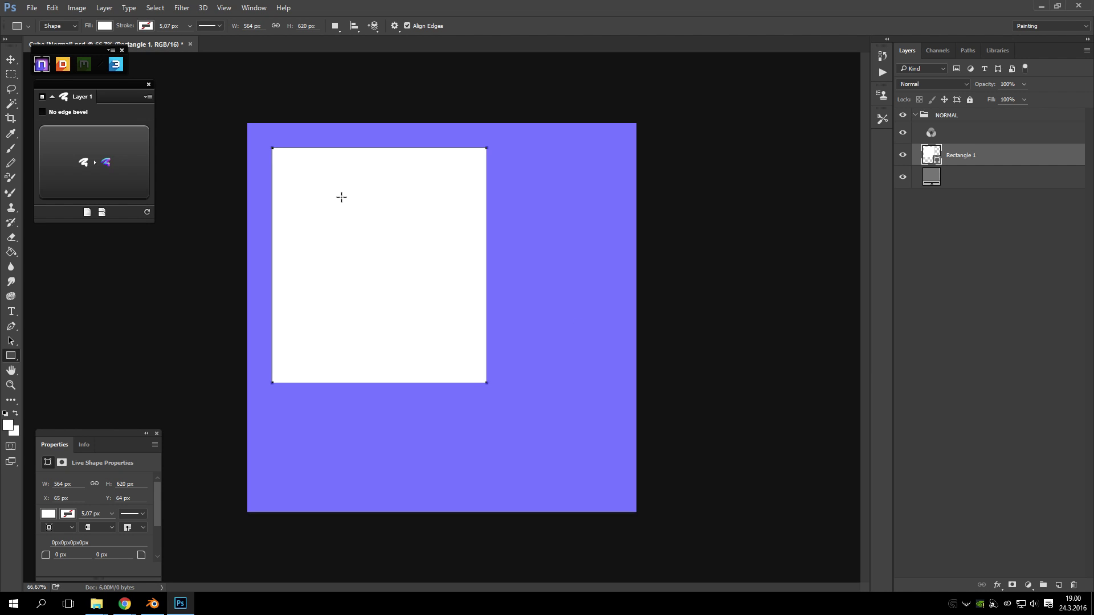
key("ctrl+h")
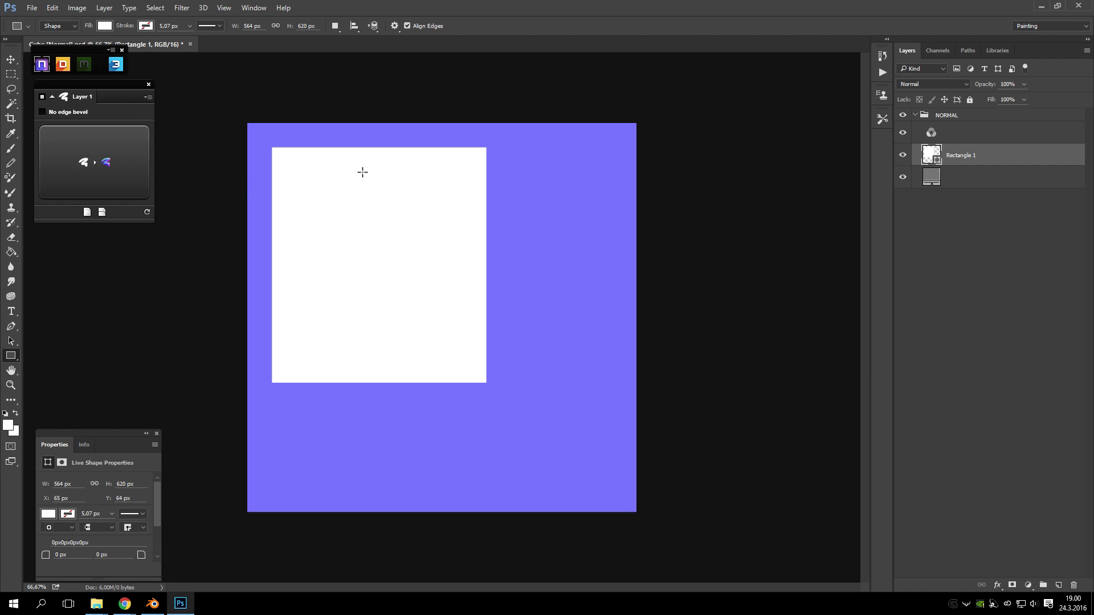
- Select the Rectangle 1 shape layer and convert it to a normal map with NDO
right_click(1003, 161)
left_click(1017, 160)
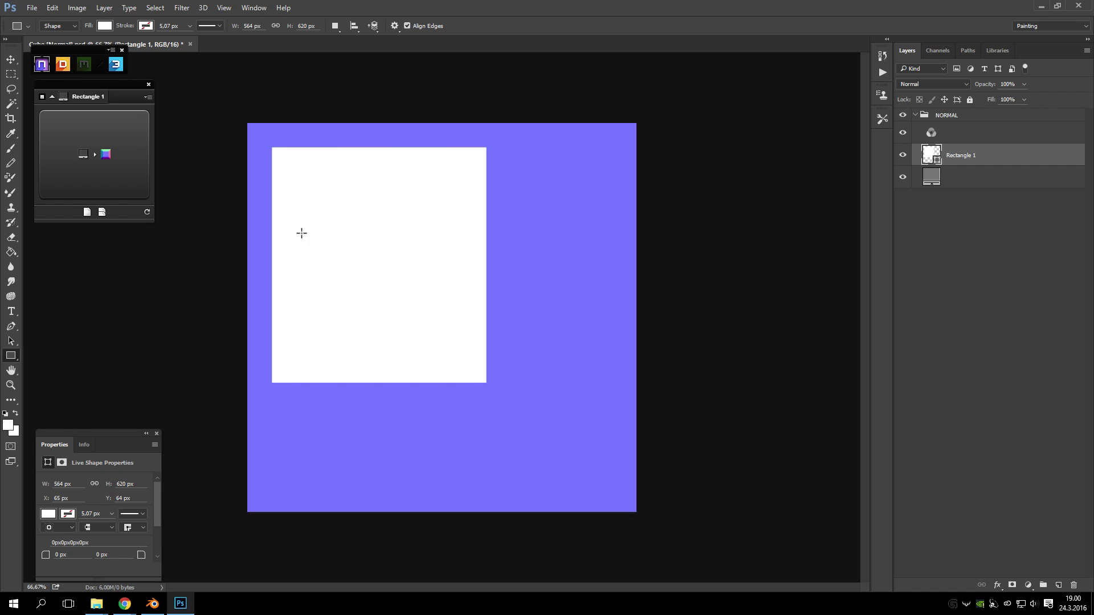
left_click(104, 193)
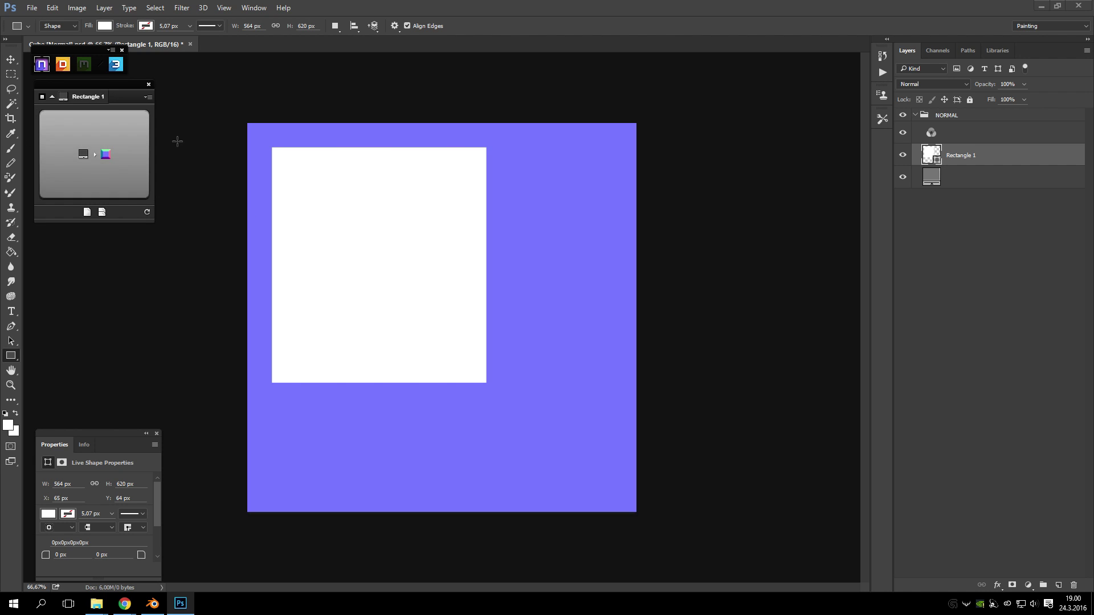
left_click(92, 146)
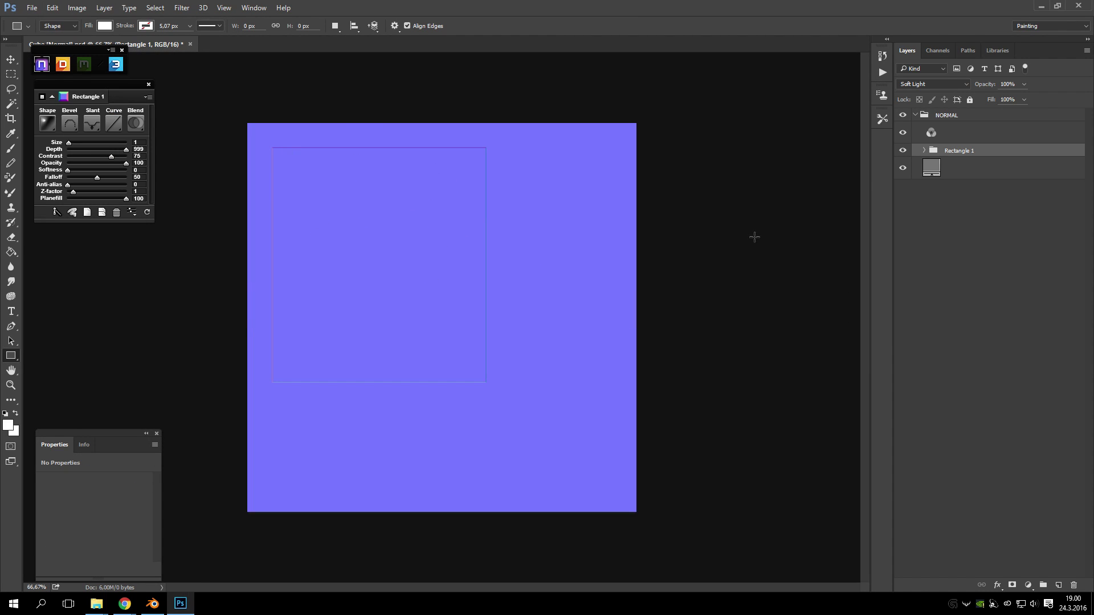
- Inspect the sublayers of the converted Rectangle 1 group and rename the group Shapesd2xfas
left_click(924, 151)
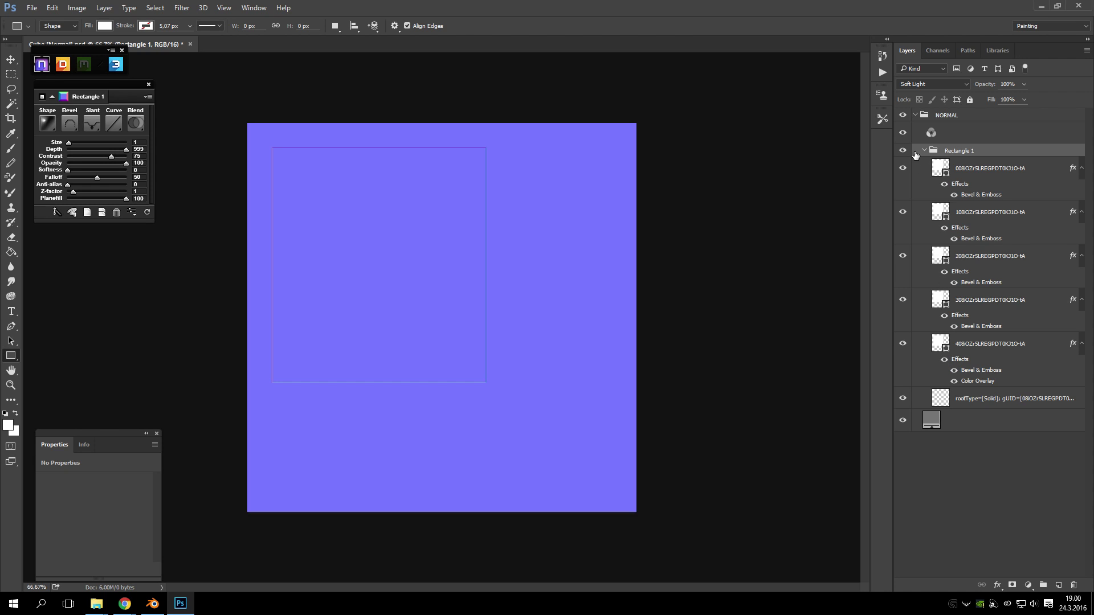
left_click(924, 150)
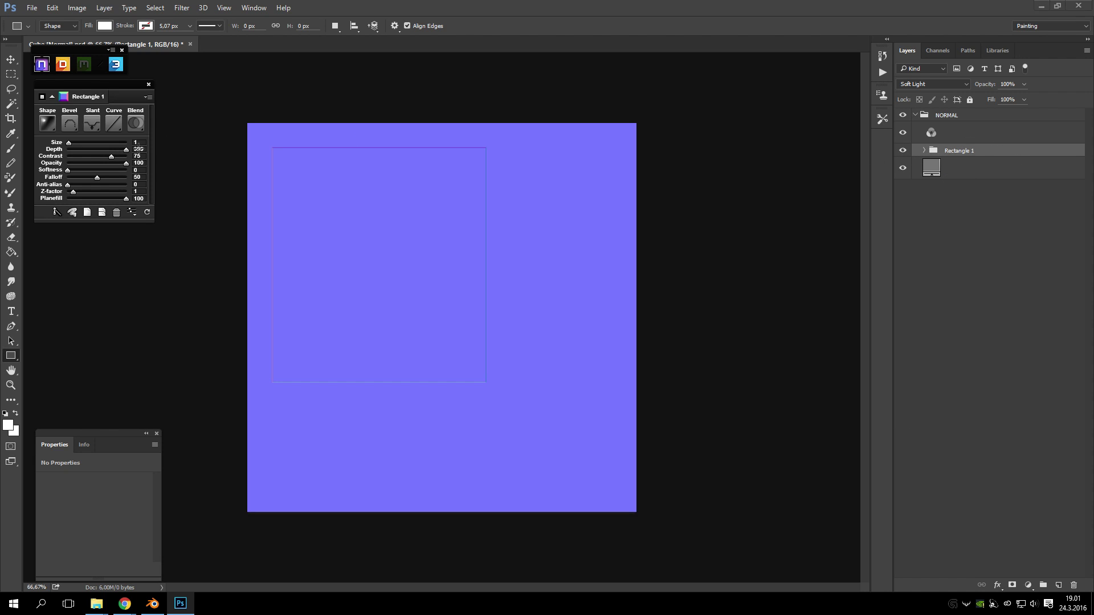
double_click(964, 152)
key("BackSpace")
key("Return")
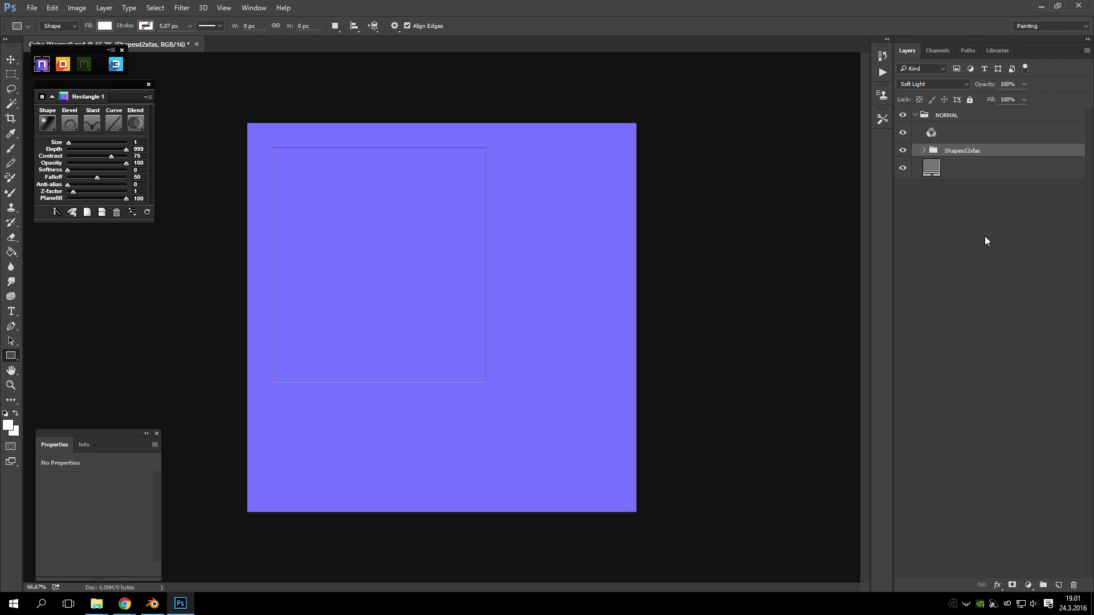
- Deselect the layers, move the NDO window closer to the canvas, and reselect the Shapesd2xfas group
left_click(948, 206)
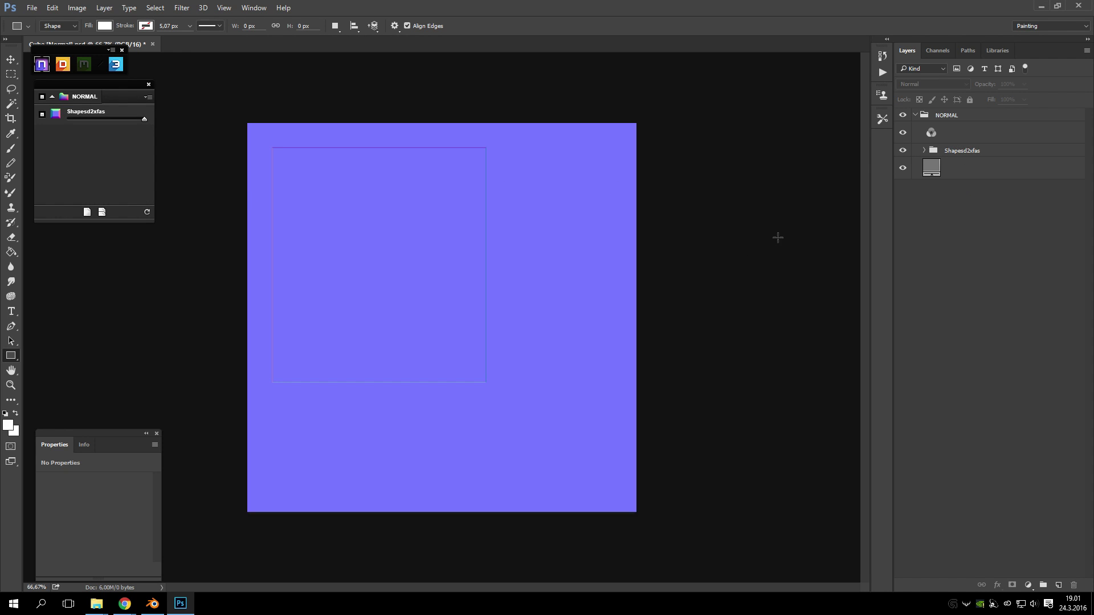
left_click_drag(104, 86, 152, 118)
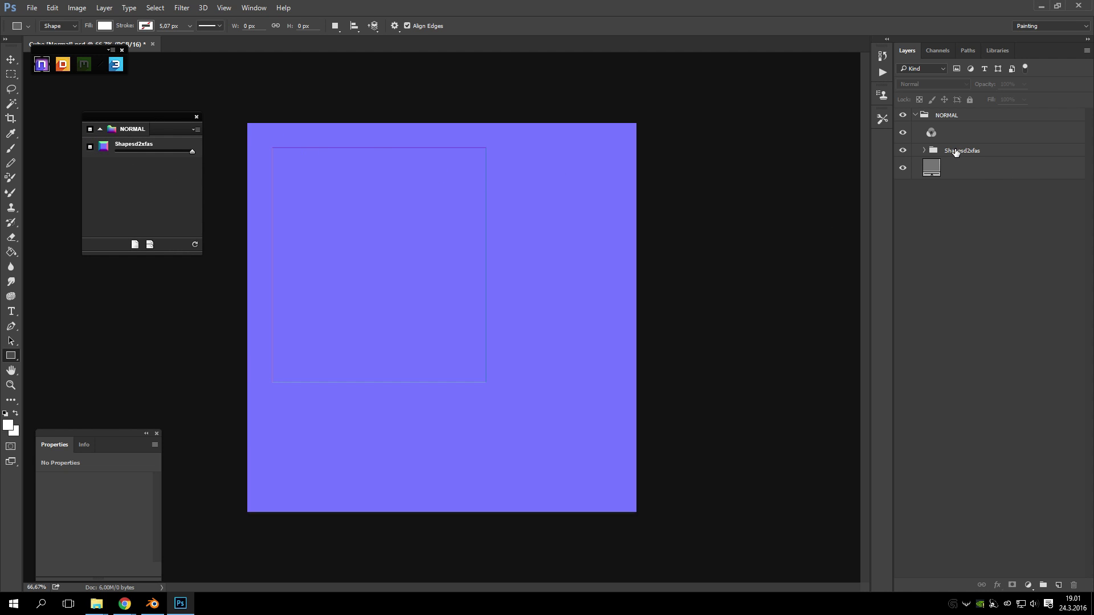
left_click(969, 152)
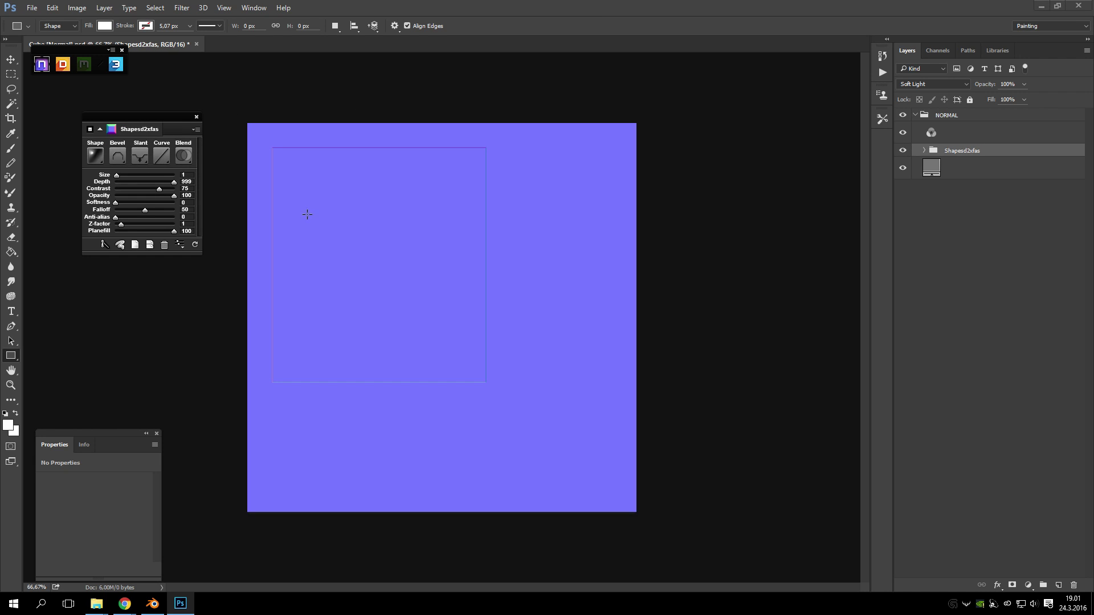
- Enlarge the NDO window and adjust the rectangle's bevel Size to 9
left_click_drag(115, 175, 127, 176)
left_click_drag(200, 253, 212, 348)
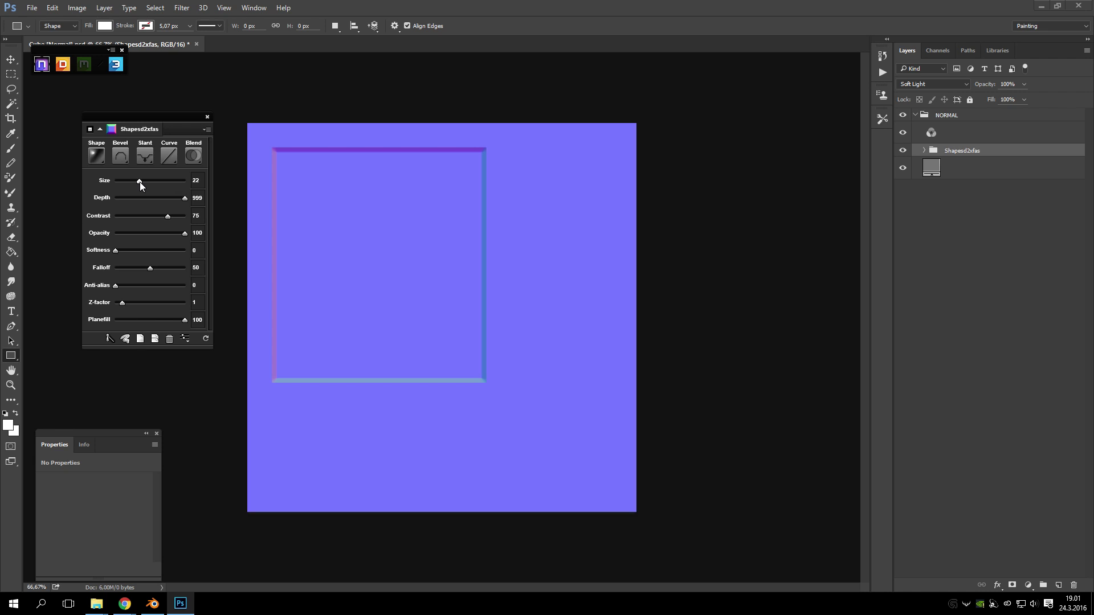
mouse_move(147, 181)
left_mouse_down()
mouse_move(113, 182)
mouse_move(132, 183)
left_mouse_up()
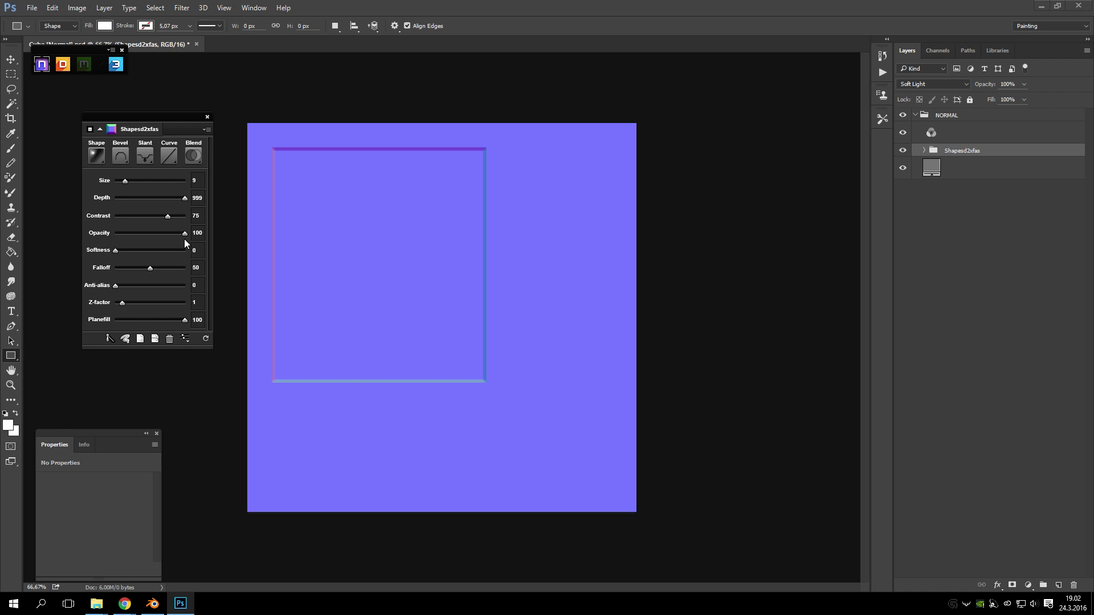
- Set the rectangle's Opacity to 100, its bevel Size to 26, and its Shape to Chiseled
left_click_drag(166, 235, 196, 234)
left_click_drag(125, 180, 142, 182)
left_click(96, 155)
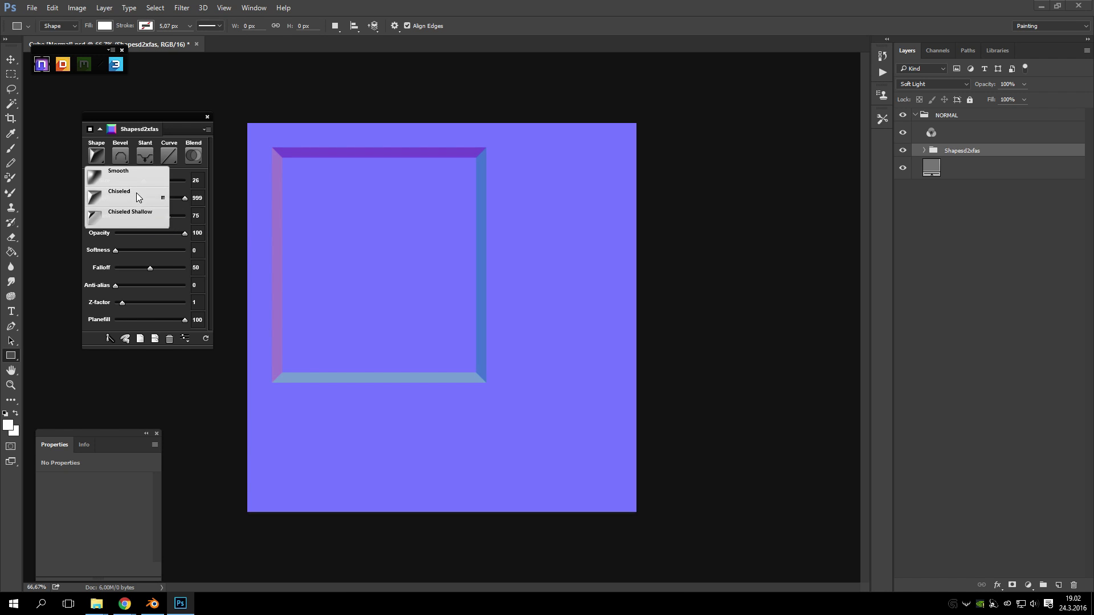
left_click(136, 194)
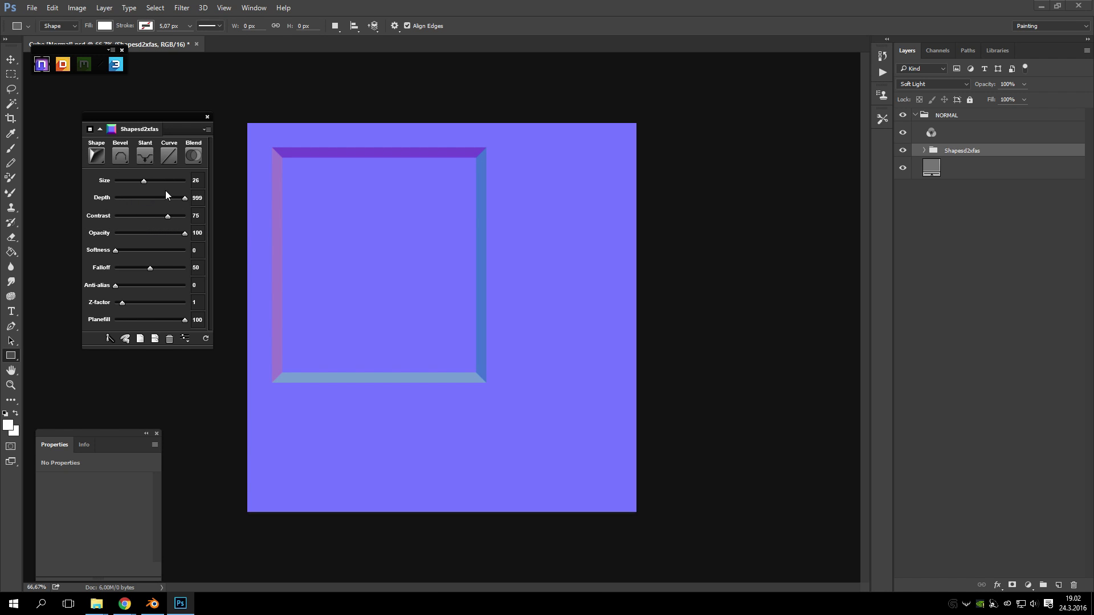
- Set the rectangle's bevel Shape to Smooth with its upper-left corner magnified
left_click(11, 385)
left_click(287, 191)
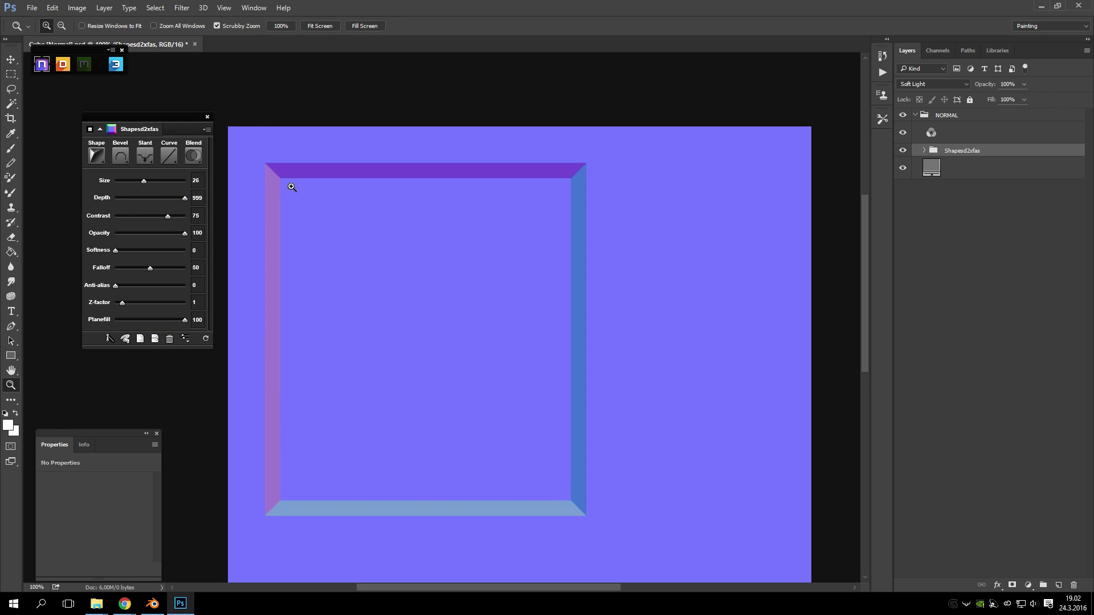
left_click(288, 191)
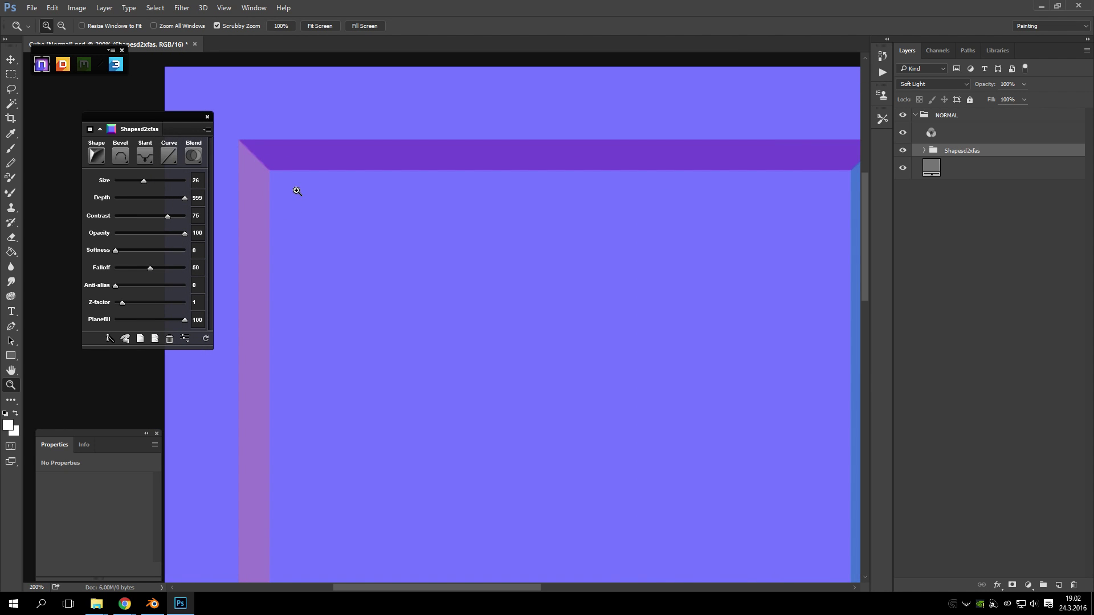
left_click(101, 155)
left_click(116, 175)
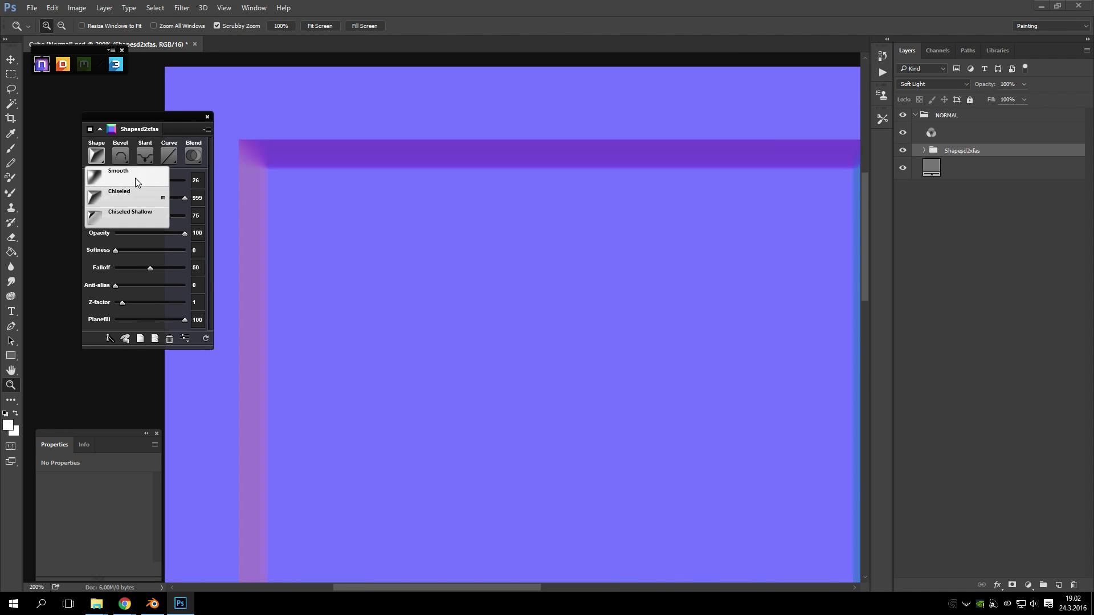
scroll(336, 275, "down", 1)
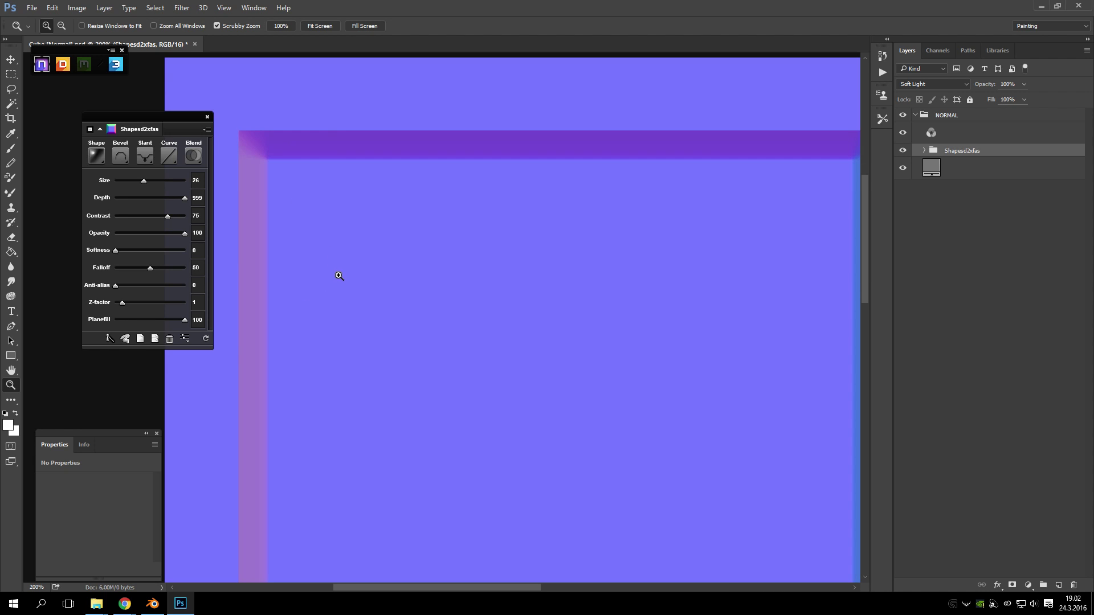
- Try larger bevel Size values of 41, 100 and 64 on the rectangle and examine its smooth edges up close
left_click(62, 27)
left_click(321, 202)
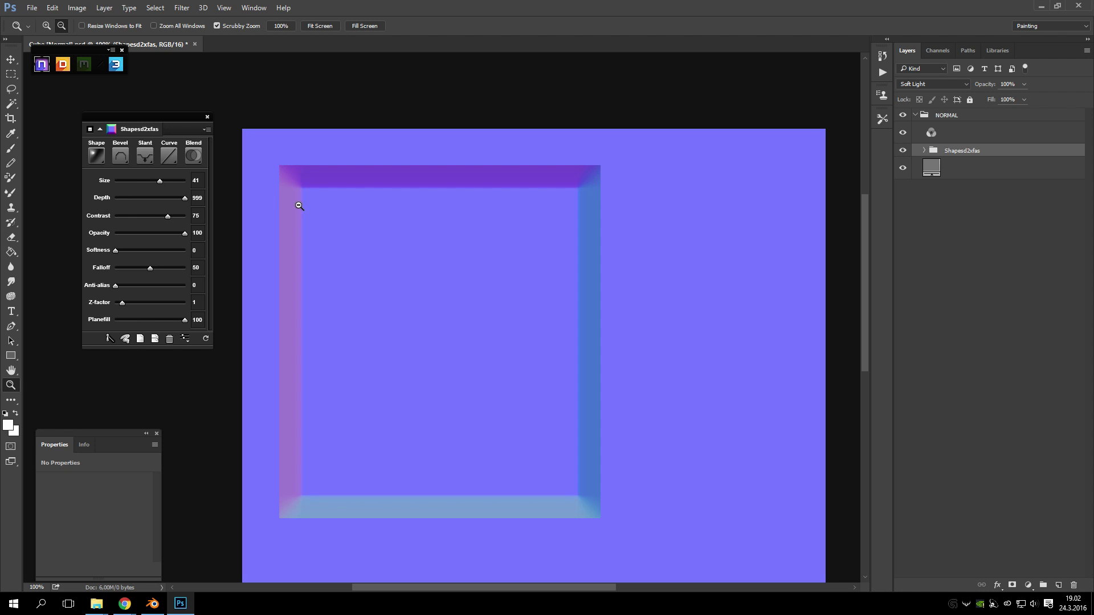
mouse_move(180, 181)
left_mouse_down()
mouse_move(166, 181)
mouse_move(212, 184)
mouse_move(160, 180)
mouse_move(201, 183)
left_mouse_up()
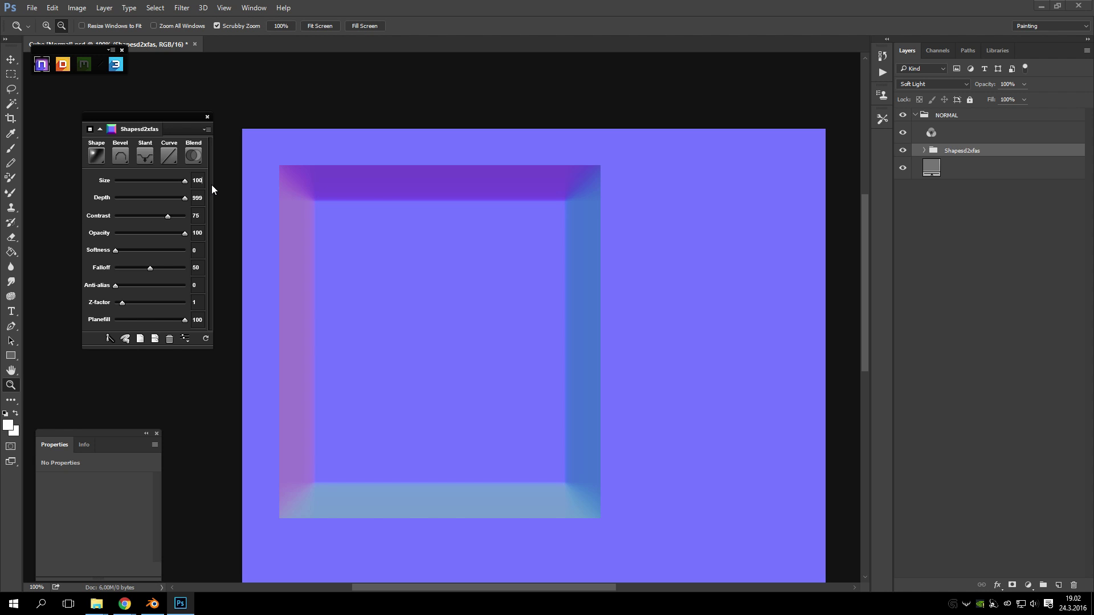
left_click(284, 225, "alt")
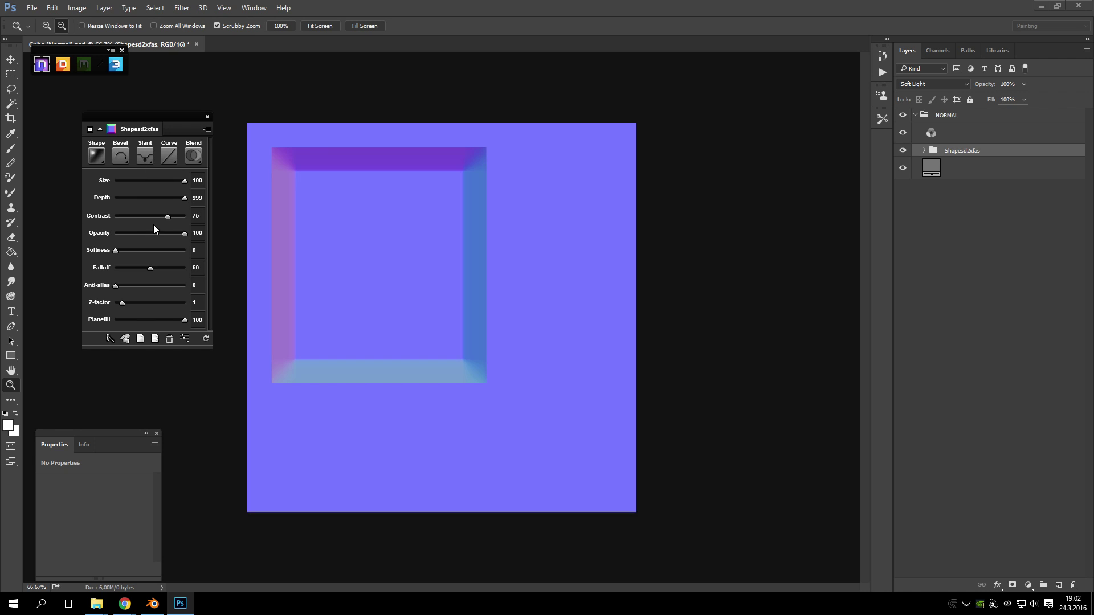
left_click_drag(184, 201, 179, 201)
left_click_drag(266, 166, 353, 162)
left_click(62, 25)
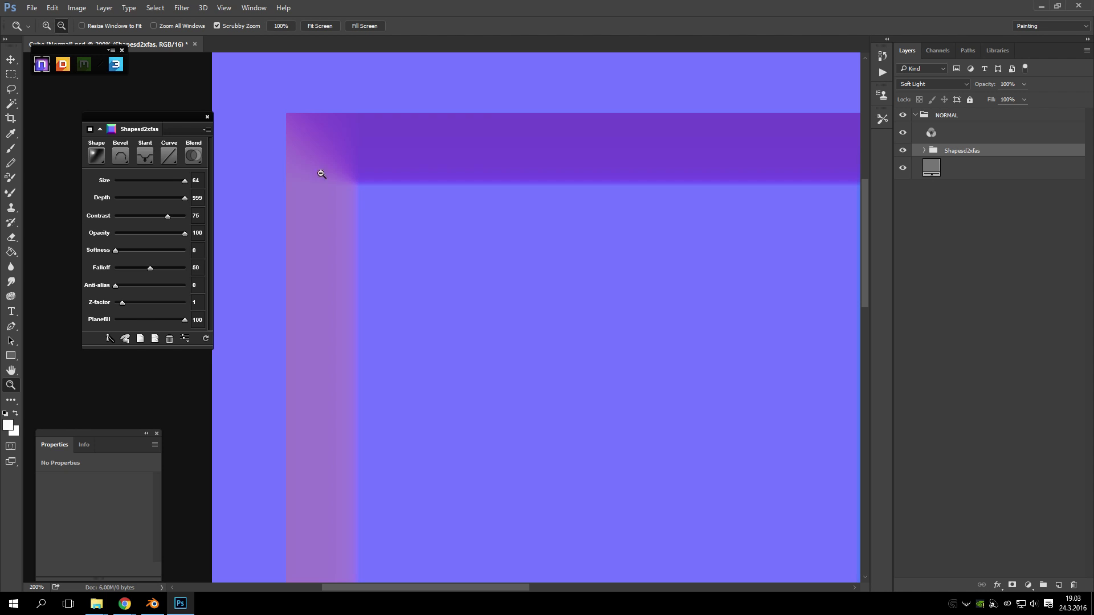
left_click(513, 275)
left_click(516, 276)
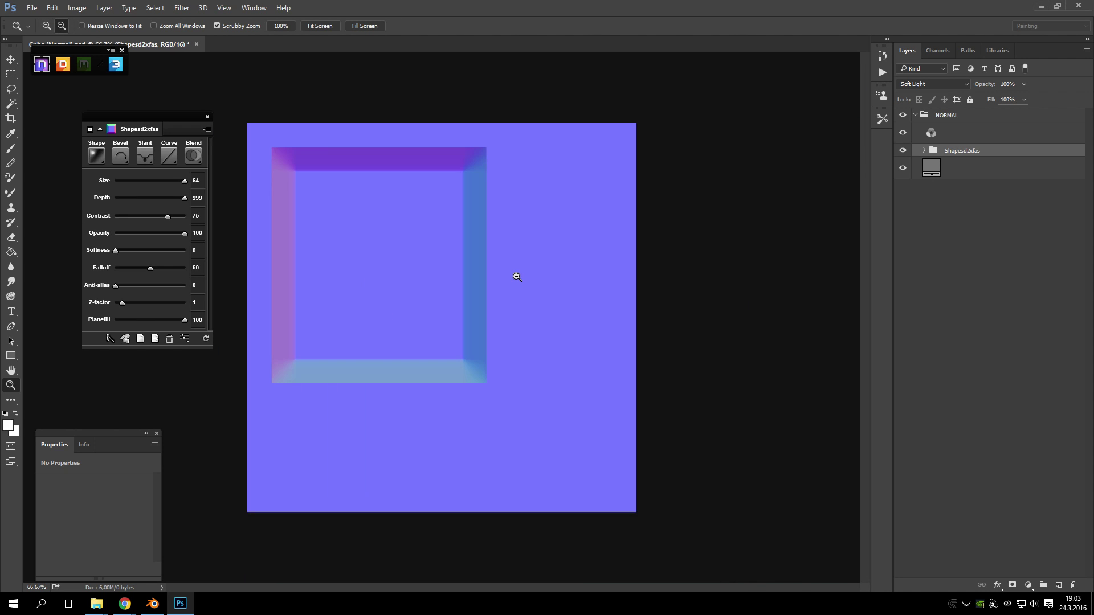
- Reduce the rectangle's bevel Size to 17 and look over the available Bevel types
left_click(335, 228)
left_click_drag(161, 179, 132, 180)
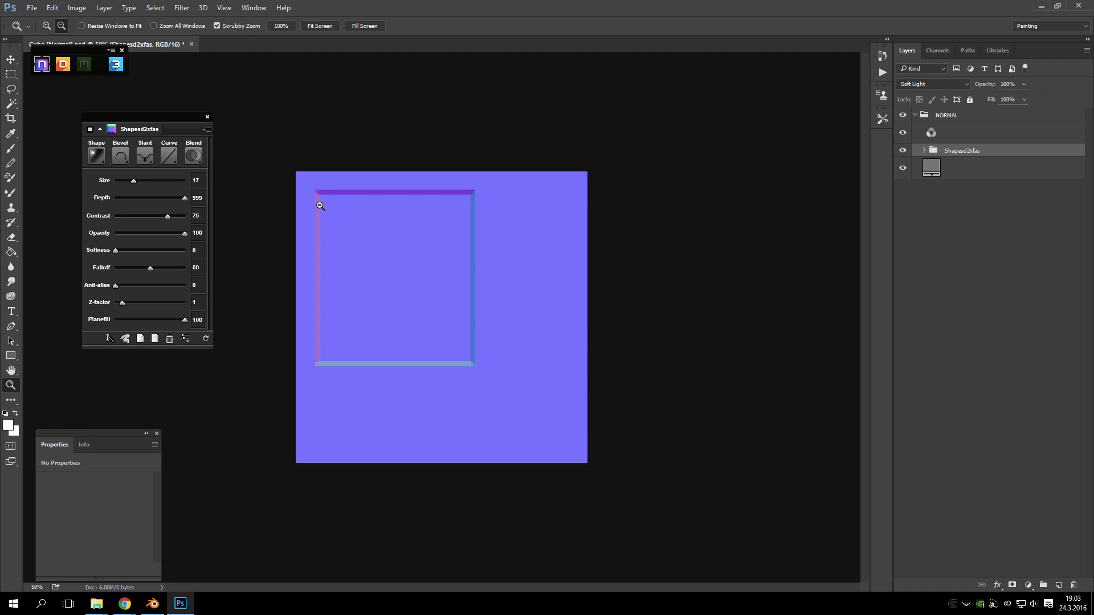
left_click(130, 156)
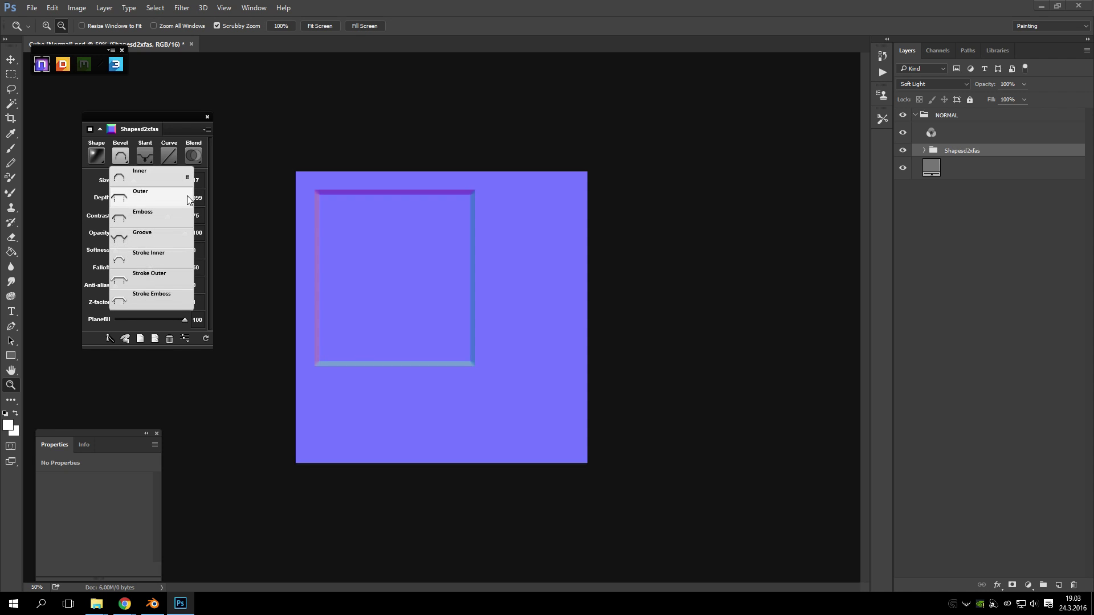
left_click(190, 124)
- Try the Outer Bevel type on the rectangle, viewing its upper-right corner at 300%
left_click(47, 25)
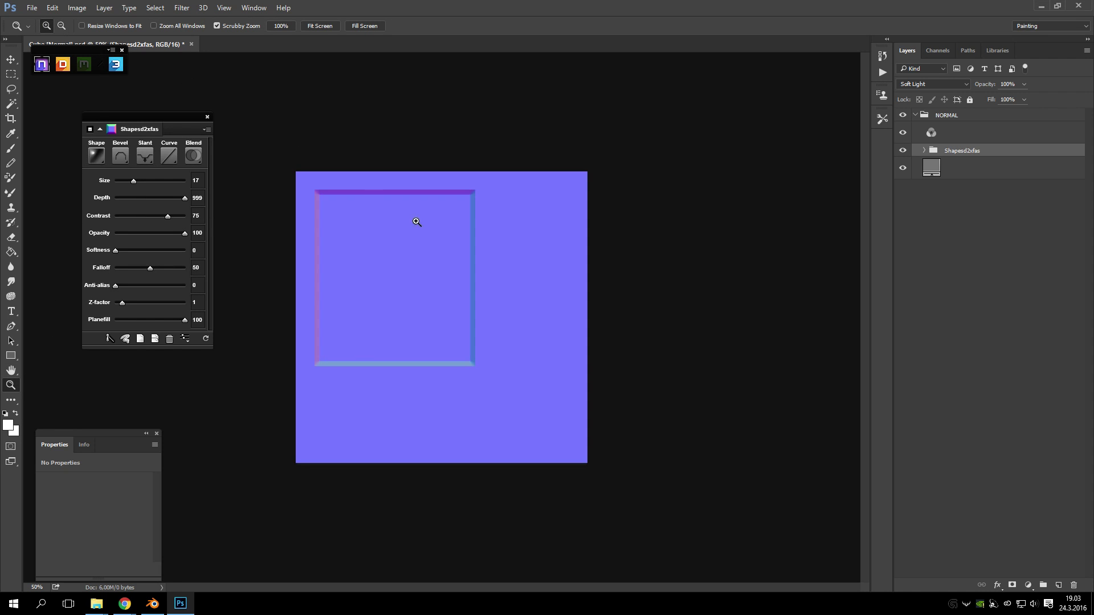
left_click(456, 222)
left_click(505, 155)
left_click(505, 160)
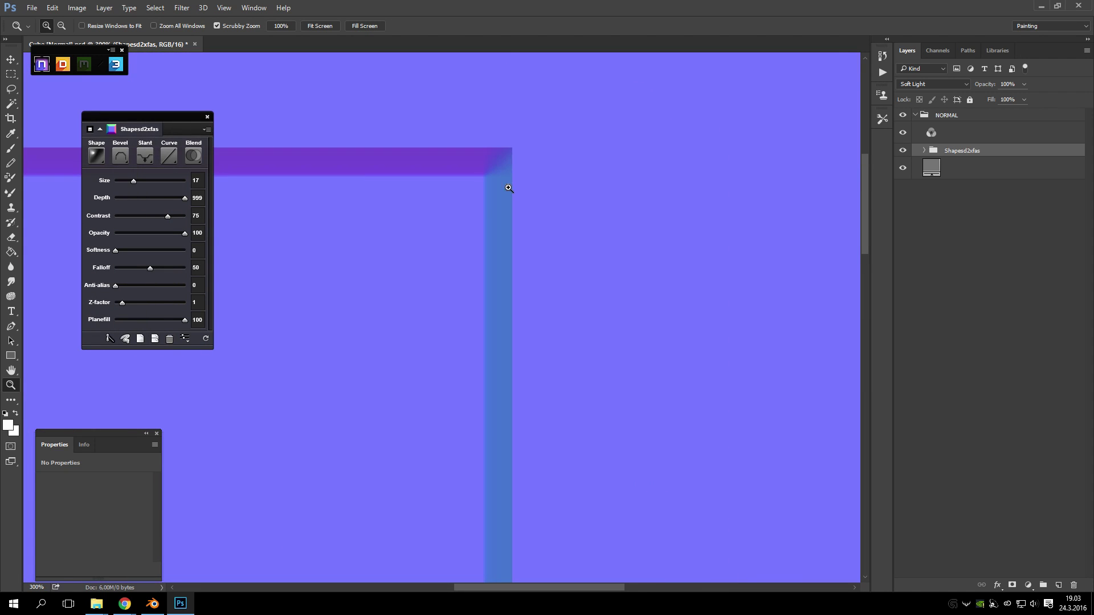
left_click(120, 156)
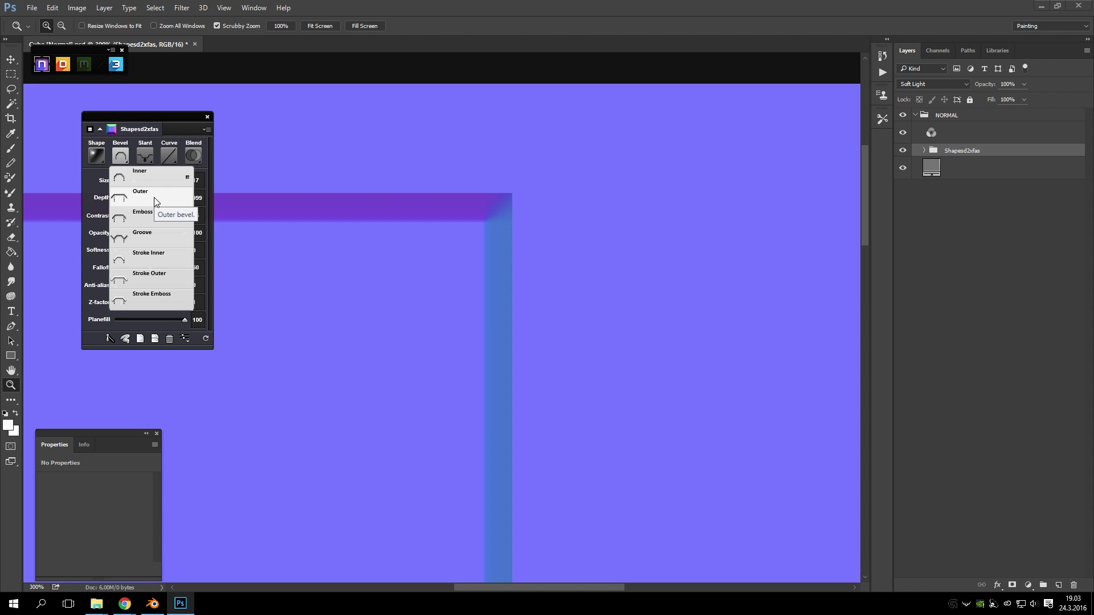
left_click(154, 197)
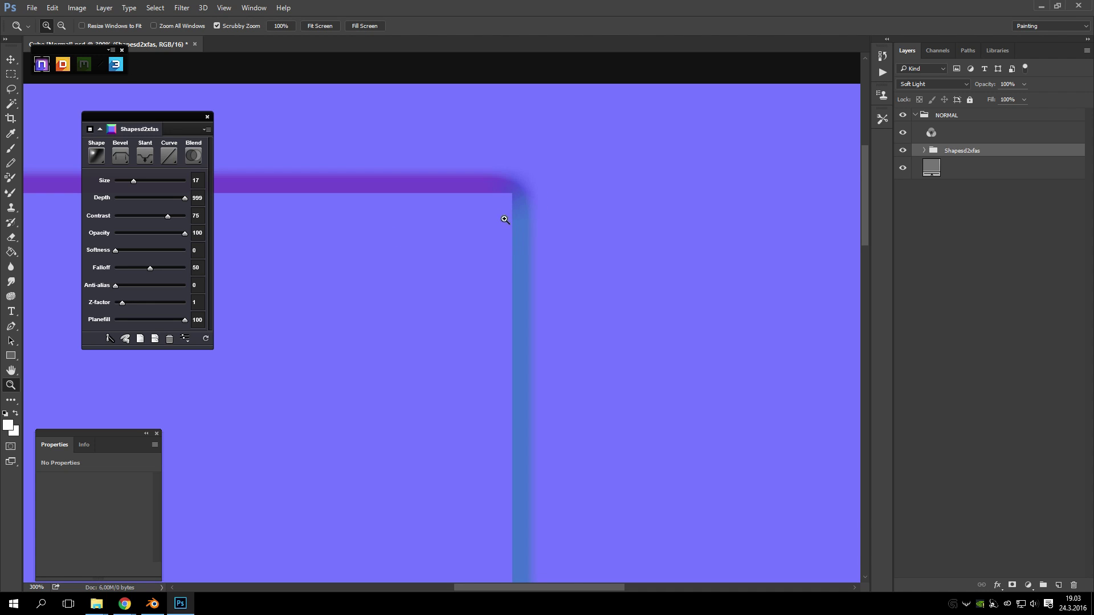
- Try the Emboss and Groove Bevel types on the rectangle and raise its Contrast to 100
left_click(121, 160)
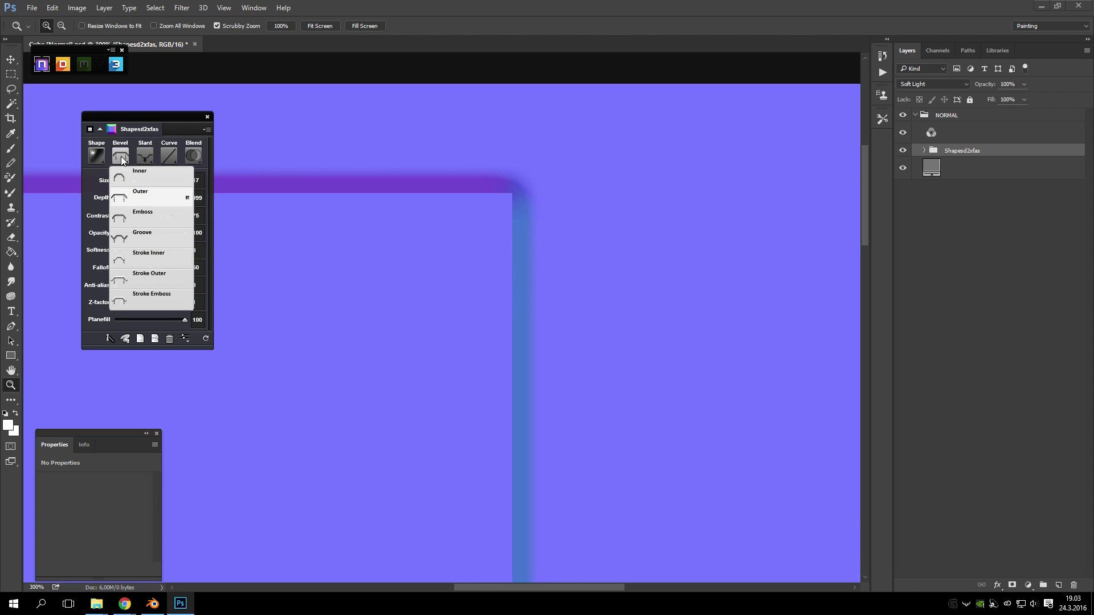
left_click(182, 218)
left_click(120, 156)
left_click(164, 239)
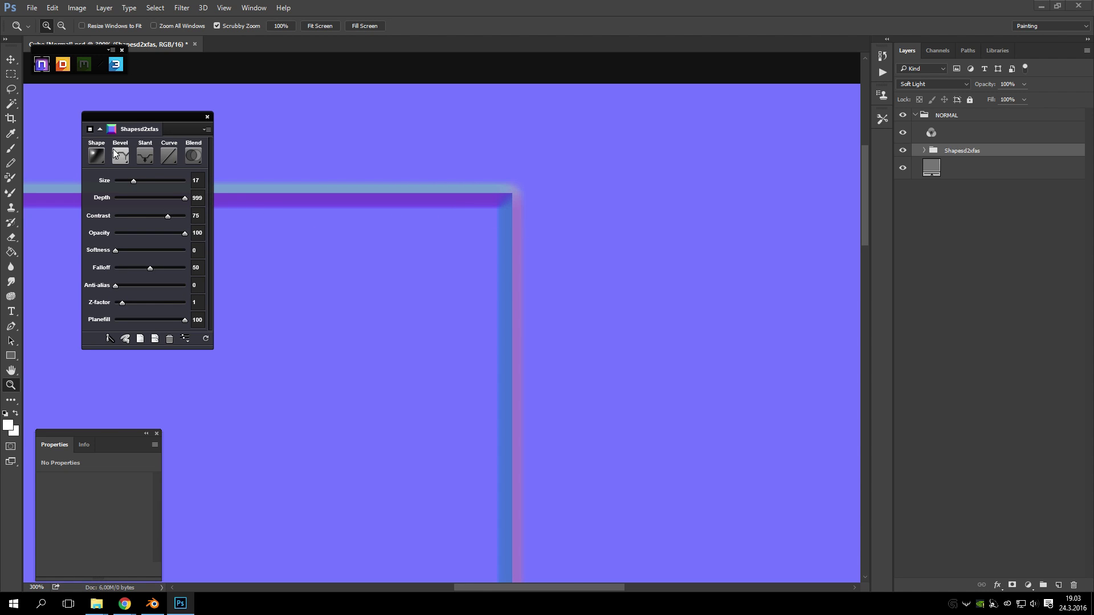
left_click_drag(165, 217, 382, 246)
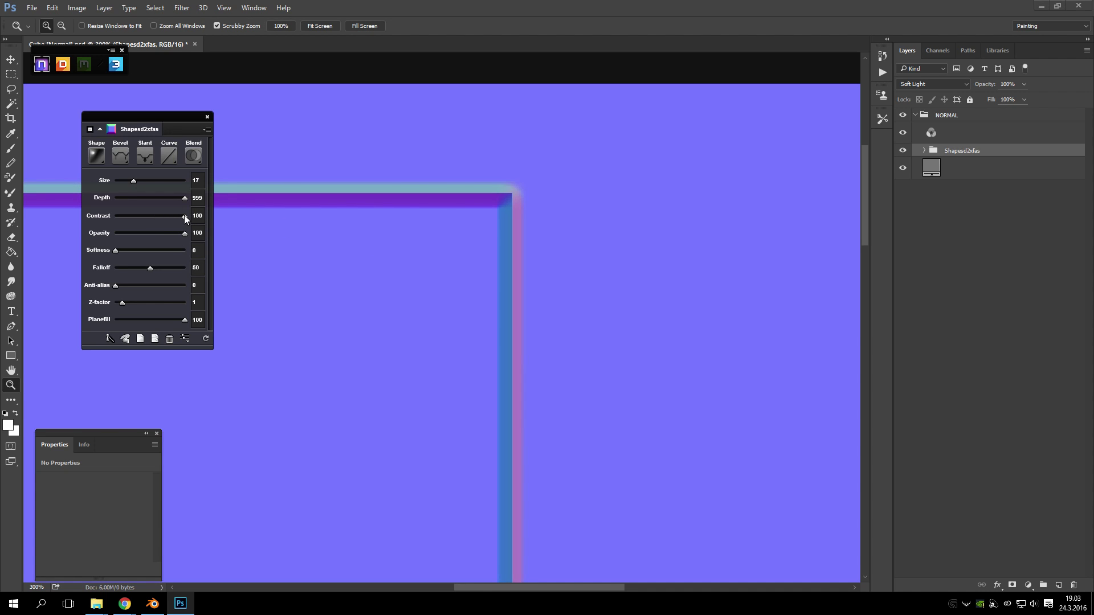
- Try the Stroke Inner and Stroke Outer Bevel types on the rectangle
left_click(120, 156)
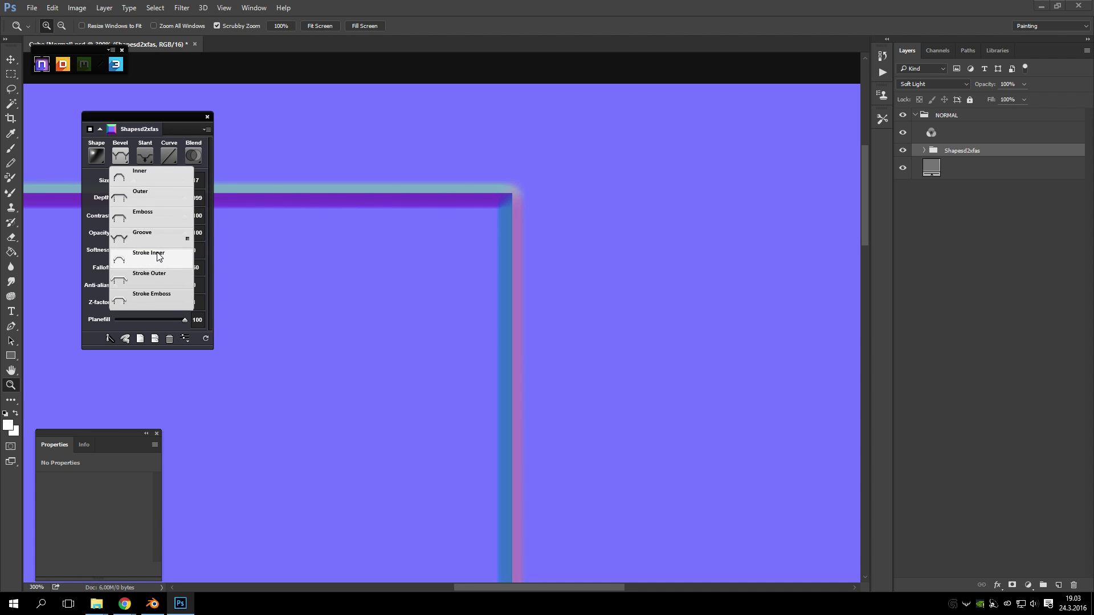
left_click(159, 257)
left_click(120, 155)
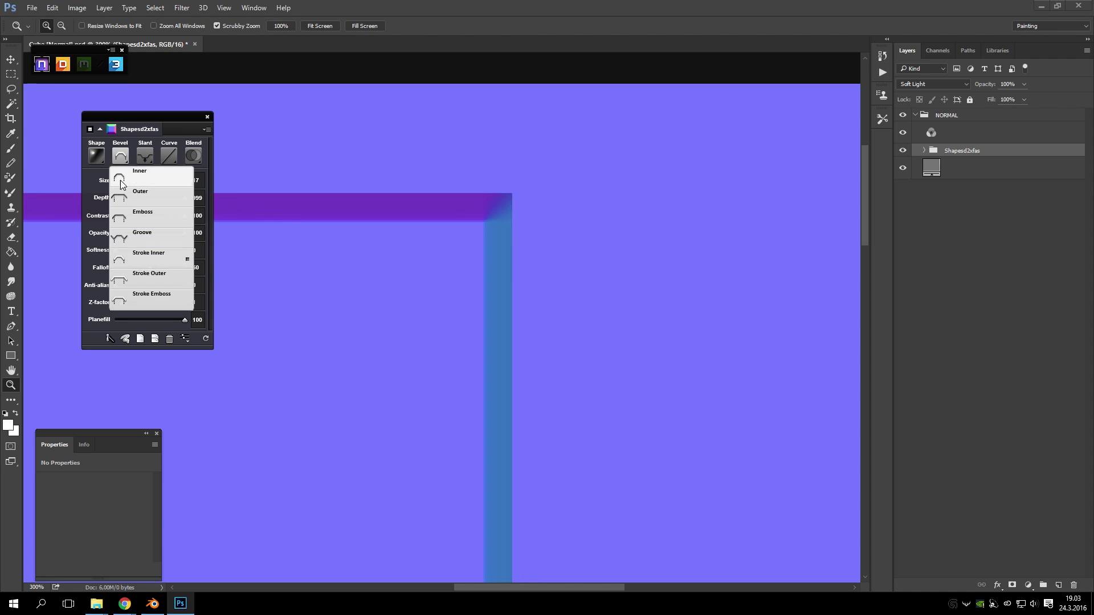
left_click(137, 281)
left_click(120, 155)
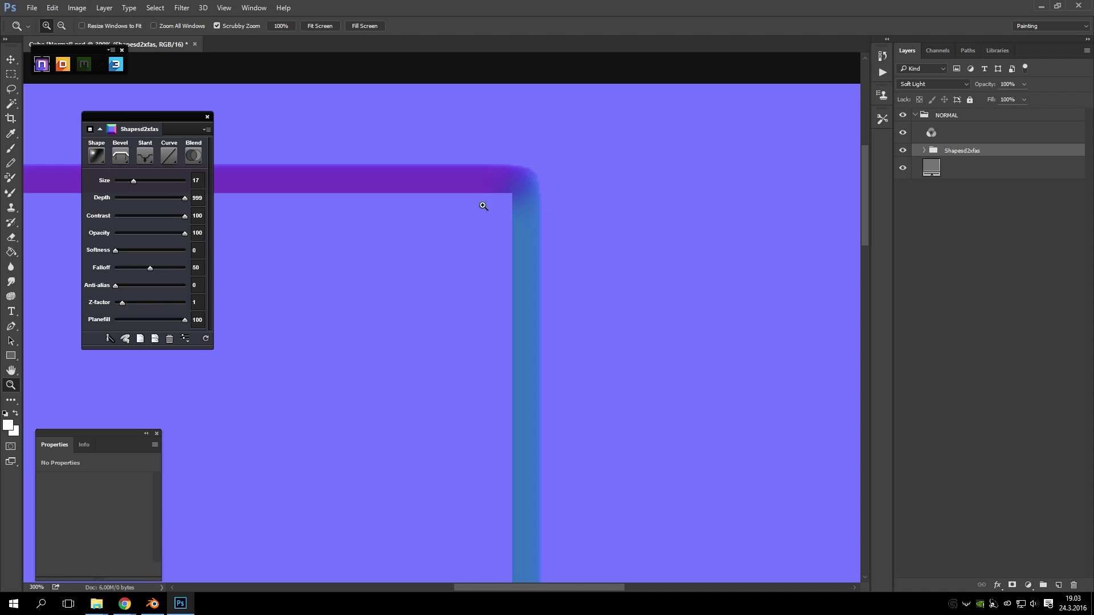
- Set the rectangle's Bevel type to Stroke Emboss
left_click(121, 156)
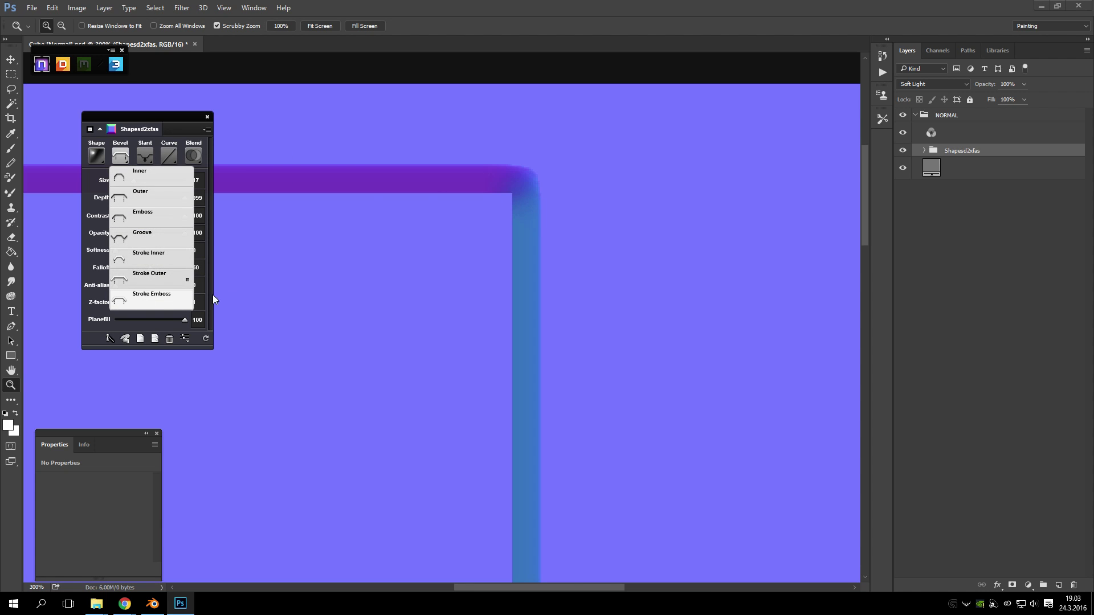
left_click(191, 299)
left_click(120, 155)
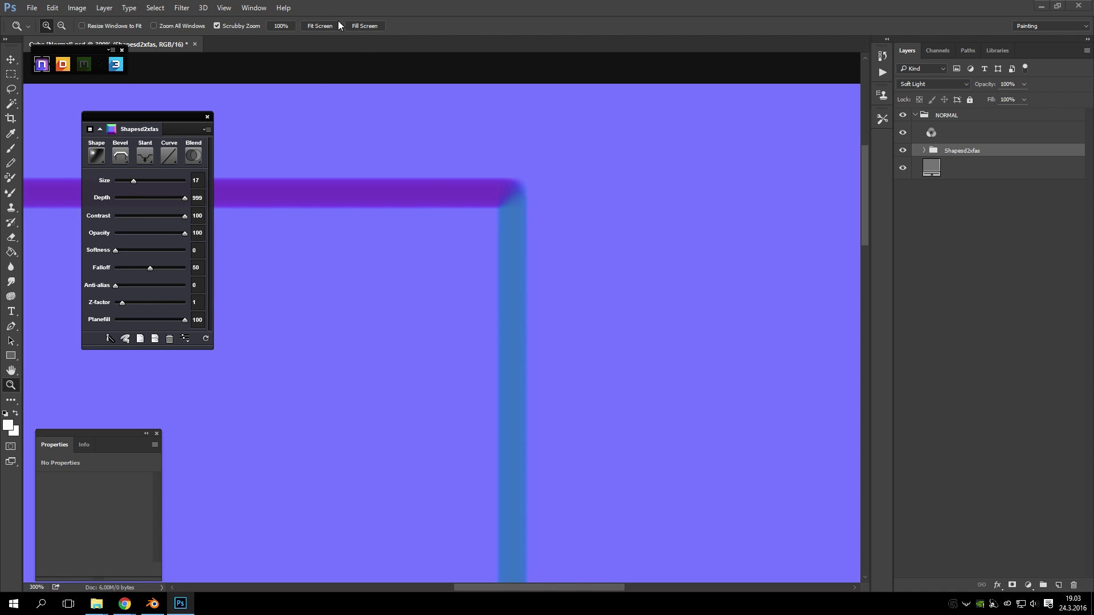
- Compare the Up and Down Slant directions on the rectangle's bevel and leave it set to Up
left_click(150, 150)
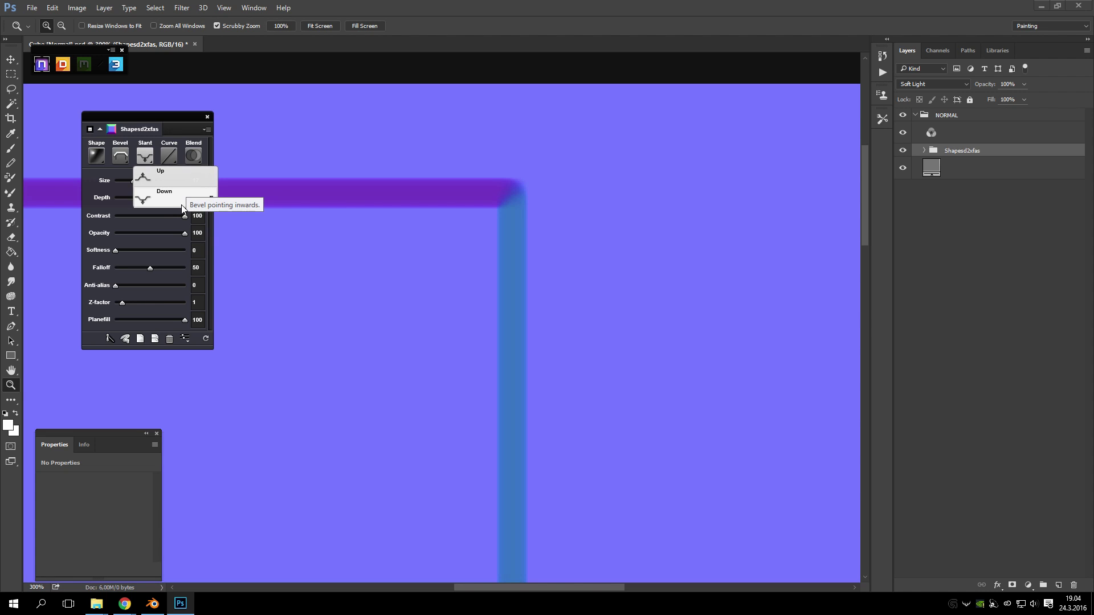
left_click(180, 177)
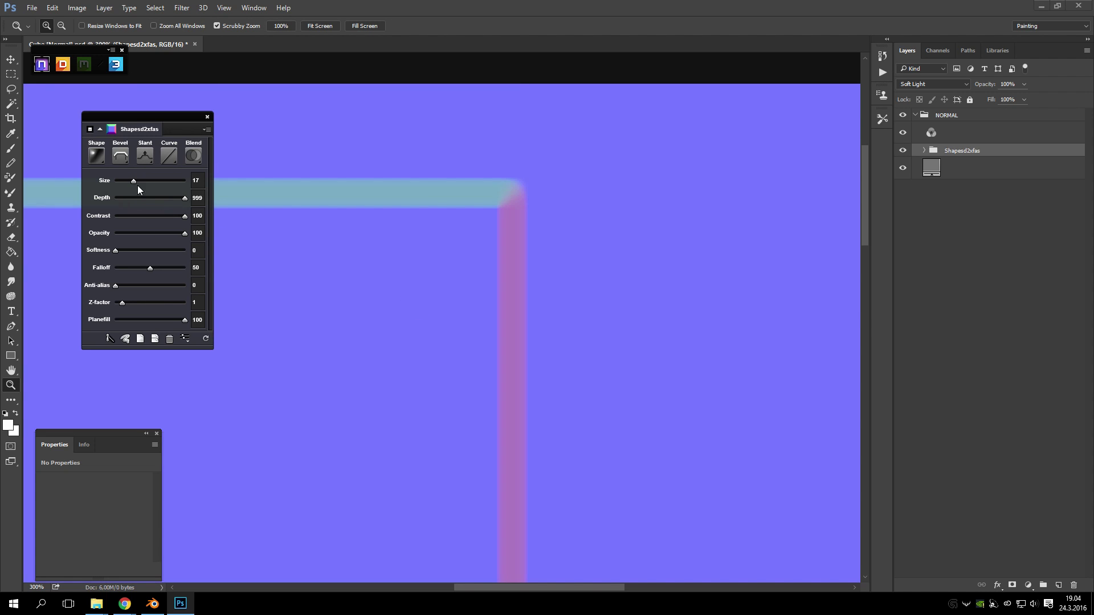
left_click(146, 153)
left_click(171, 200)
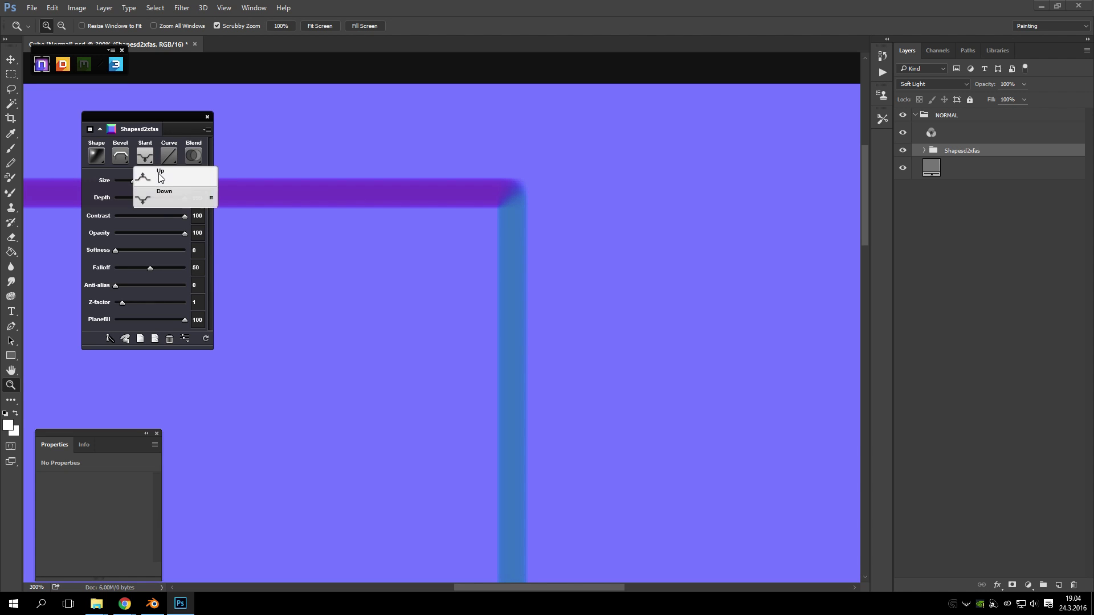
left_click(171, 168)
- Browse the Curve presets and try Gaussian and Ring - Triple on the rectangle's bevel
left_click(173, 155)
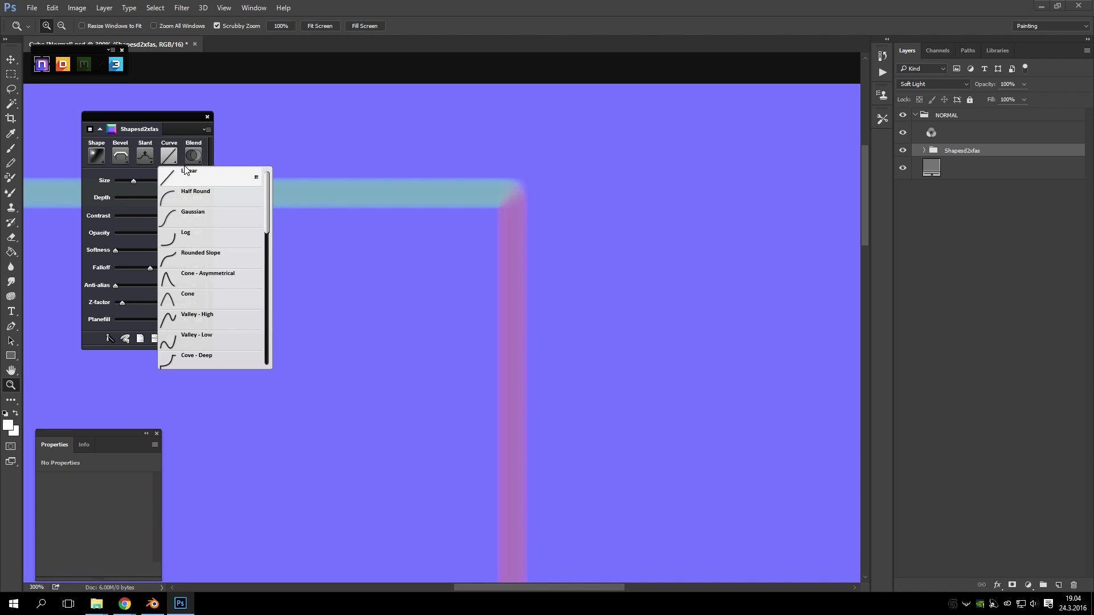
left_click(172, 118)
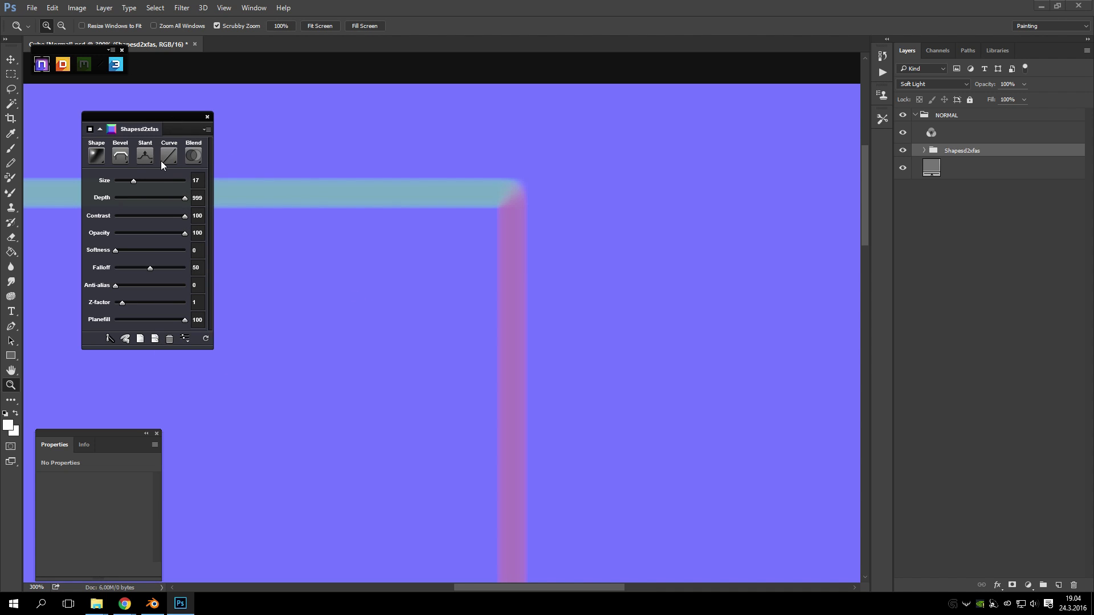
left_click(169, 155)
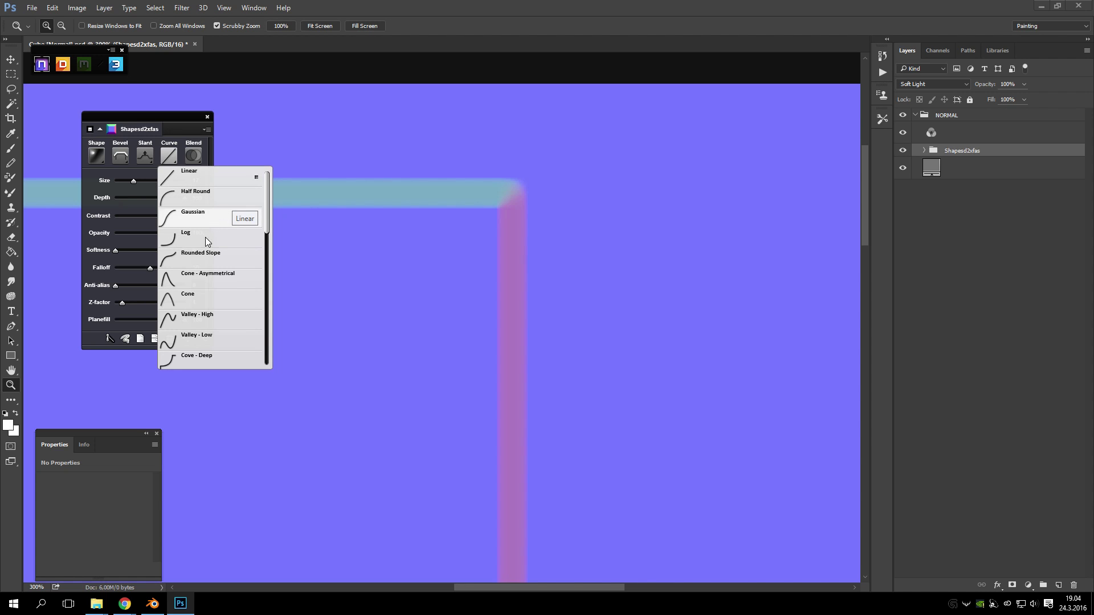
scroll(225, 302, "down", 5)
scroll(230, 307, "up", 5)
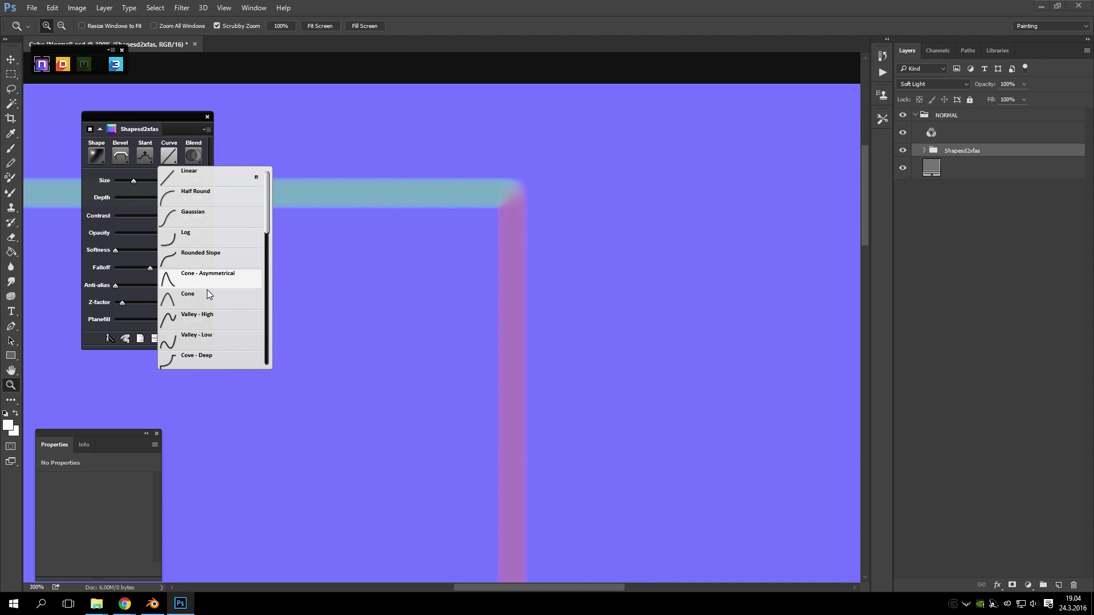
left_click(222, 217)
mouse_move(186, 172)
scroll(242, 298, "down", 5)
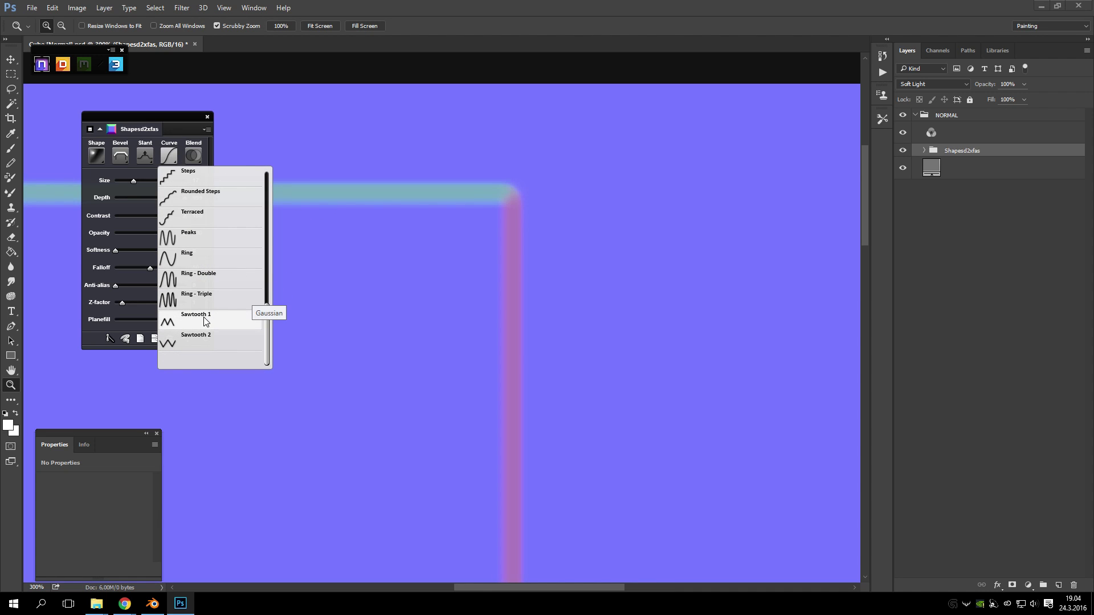
left_click(217, 302)
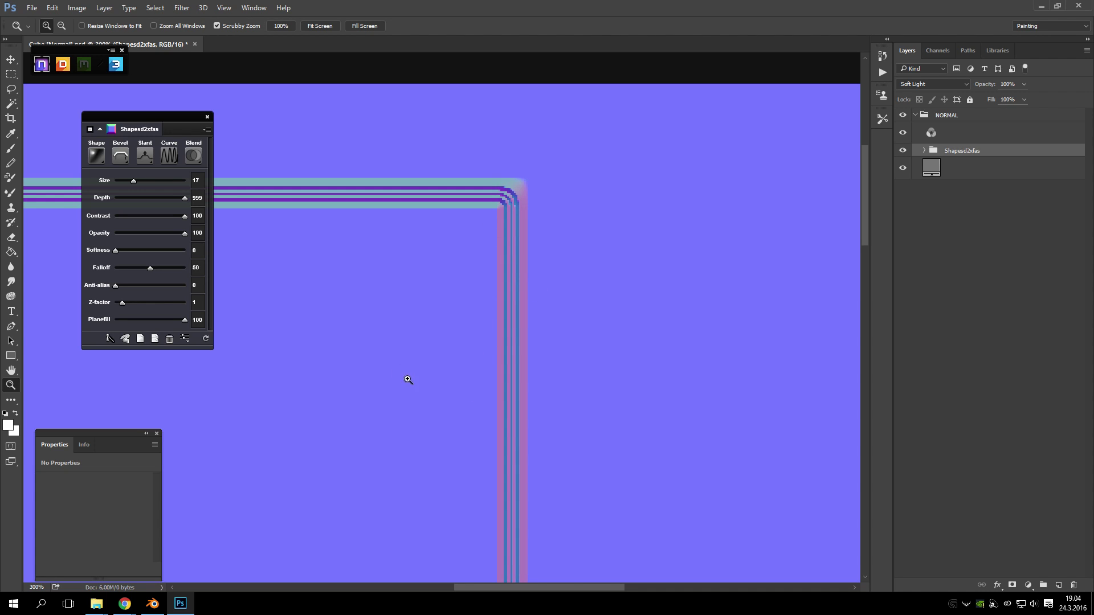
- Set the Curve of the rectangle's bevel to Steps
mouse_move(183, 162)
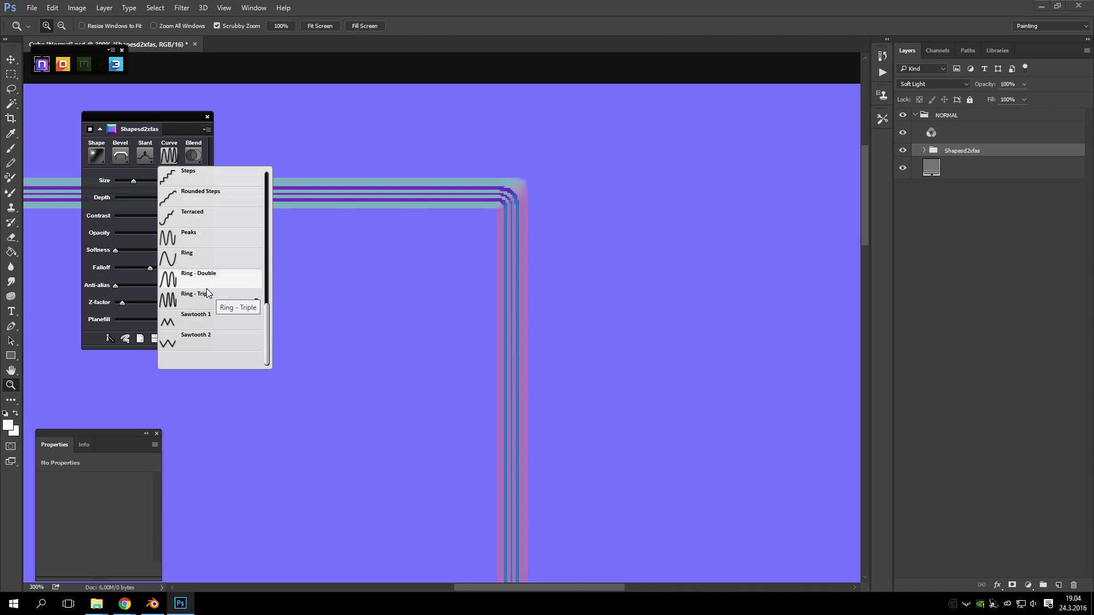
scroll(214, 282, "up", 3)
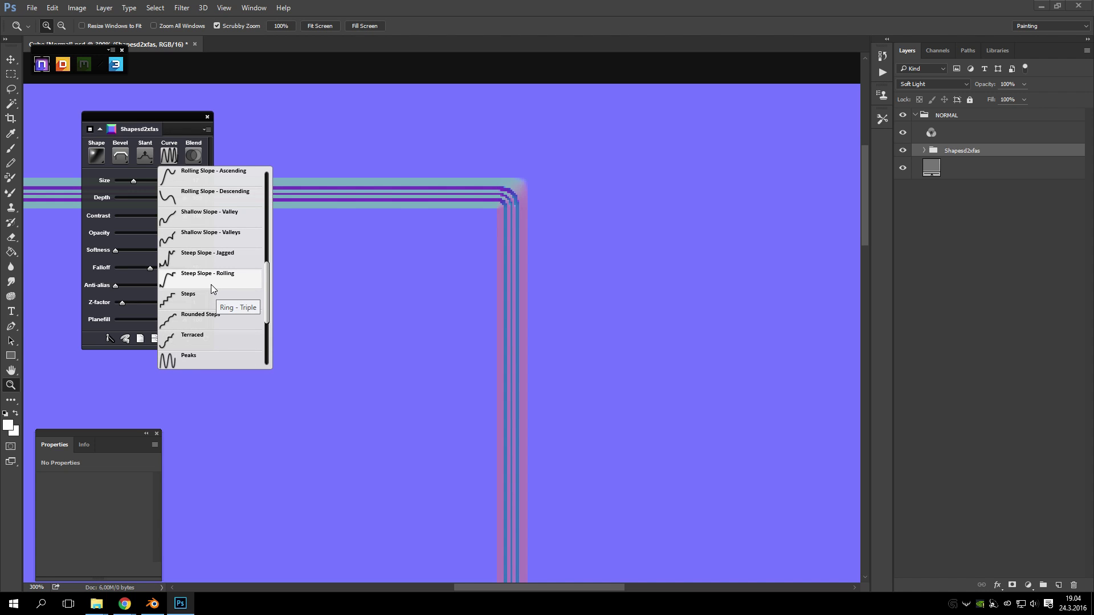
left_click(212, 298)
- Try the Gaussian and Log curves on the large rectangle's bevel and set its Curve to Linear
left_click(168, 156)
scroll(214, 228, "up", 5)
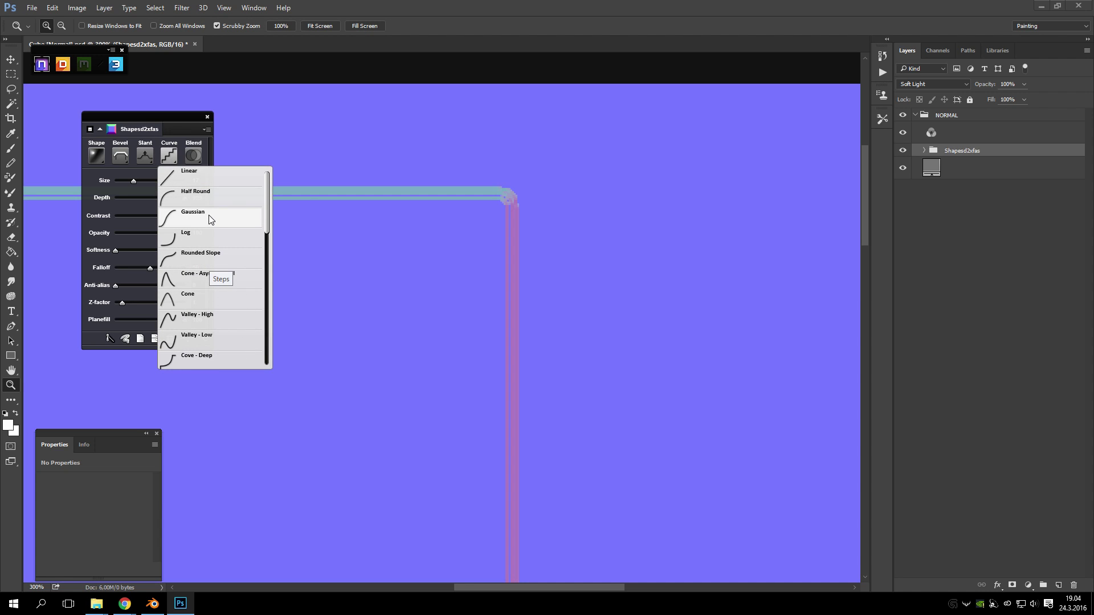
left_click(209, 221)
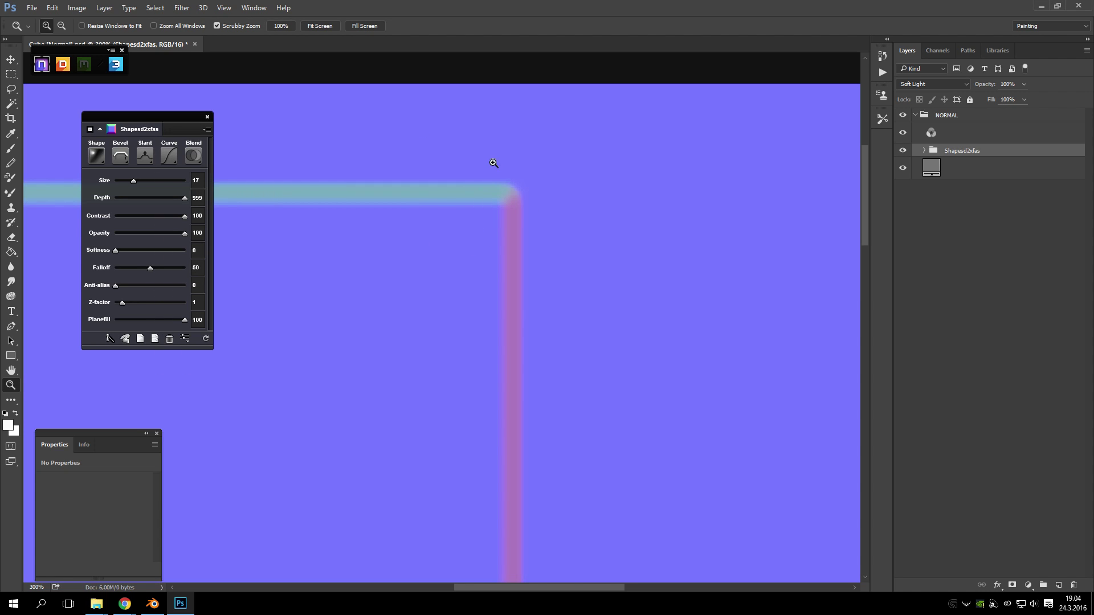
left_click(168, 156)
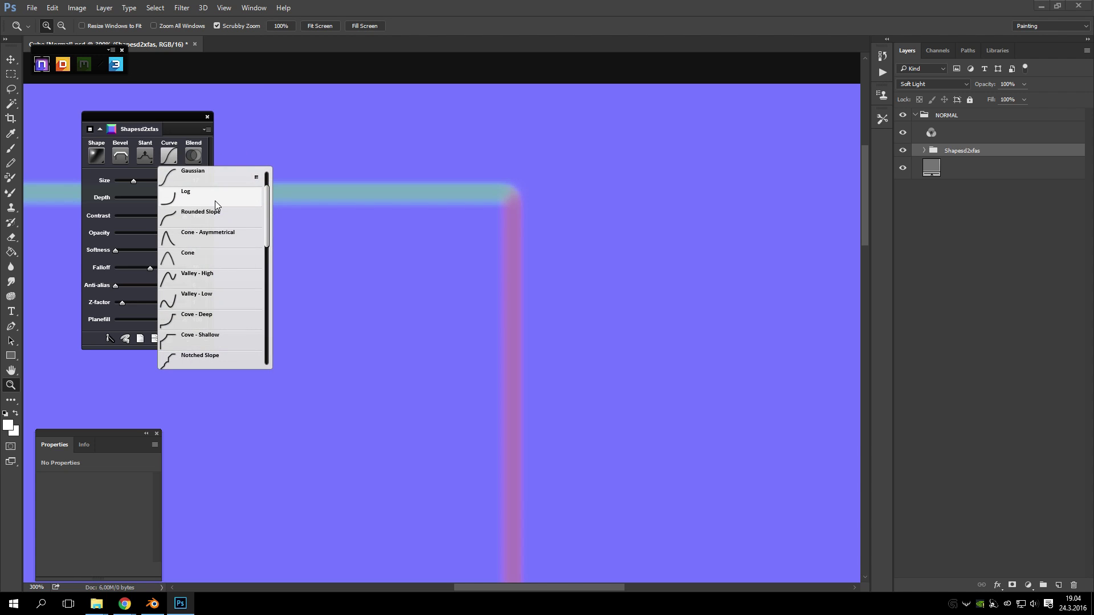
left_click(251, 202)
left_click(174, 157)
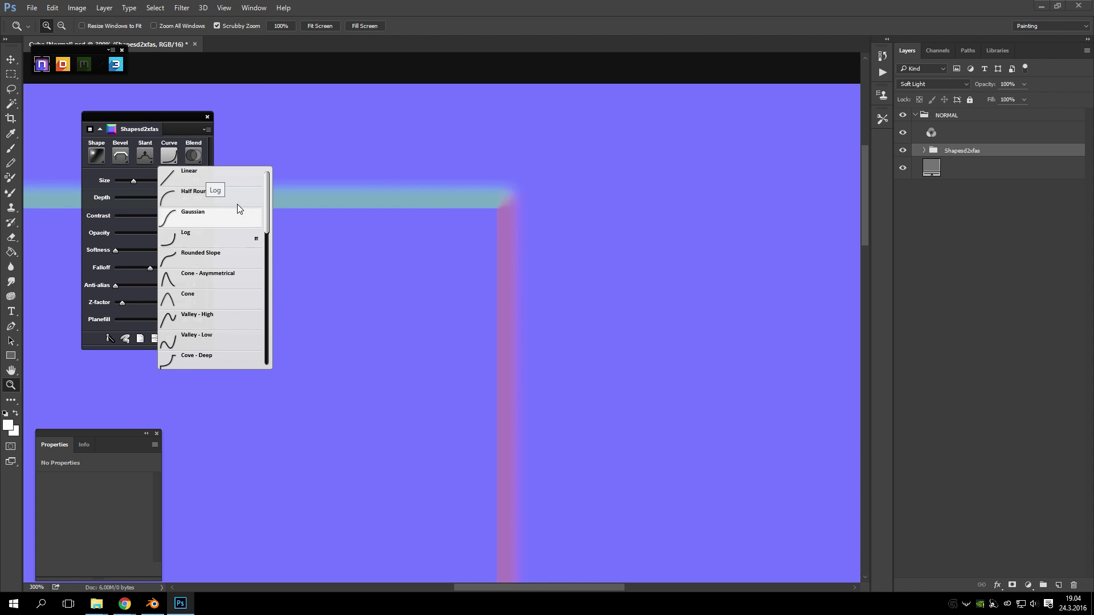
left_click(215, 179)
- Set the large rectangle's Blend mode to Overlay and check the whole outline
left_click(198, 158)
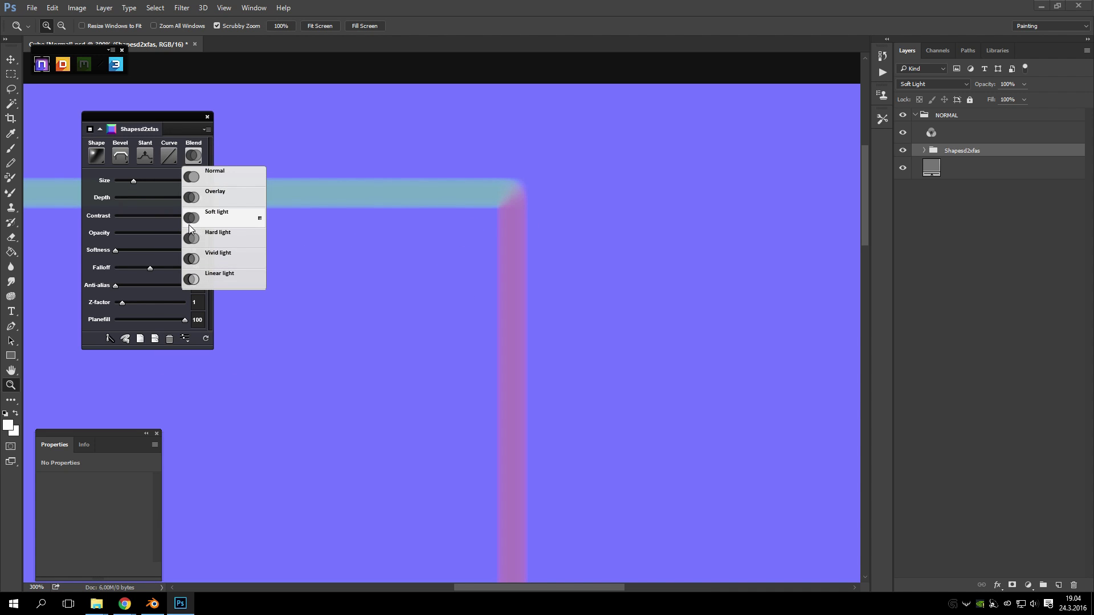
left_click(222, 196)
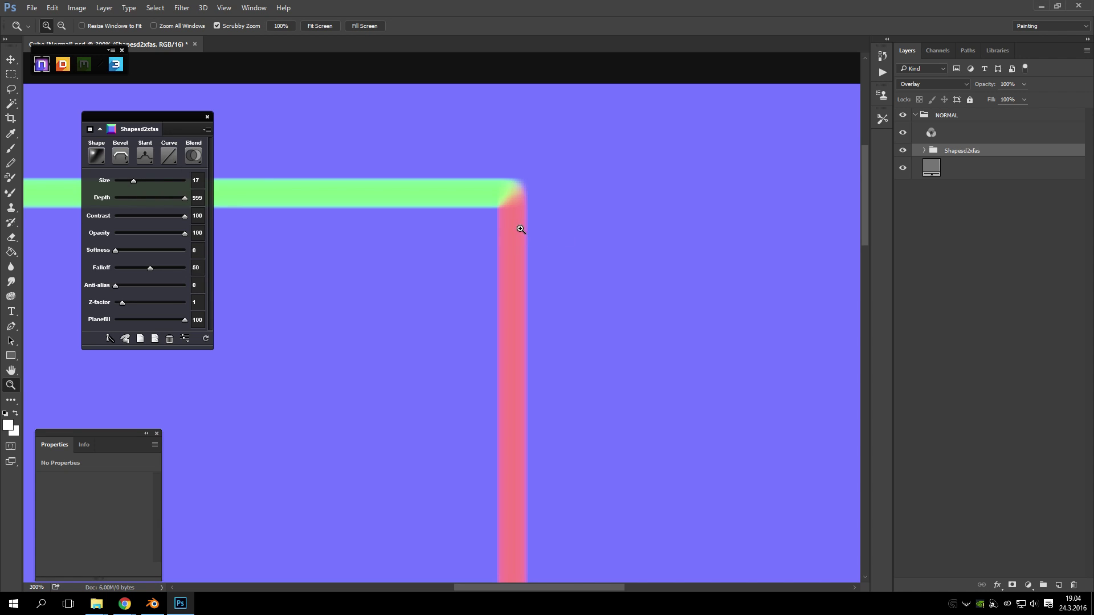
left_click(61, 26)
left_click(410, 188)
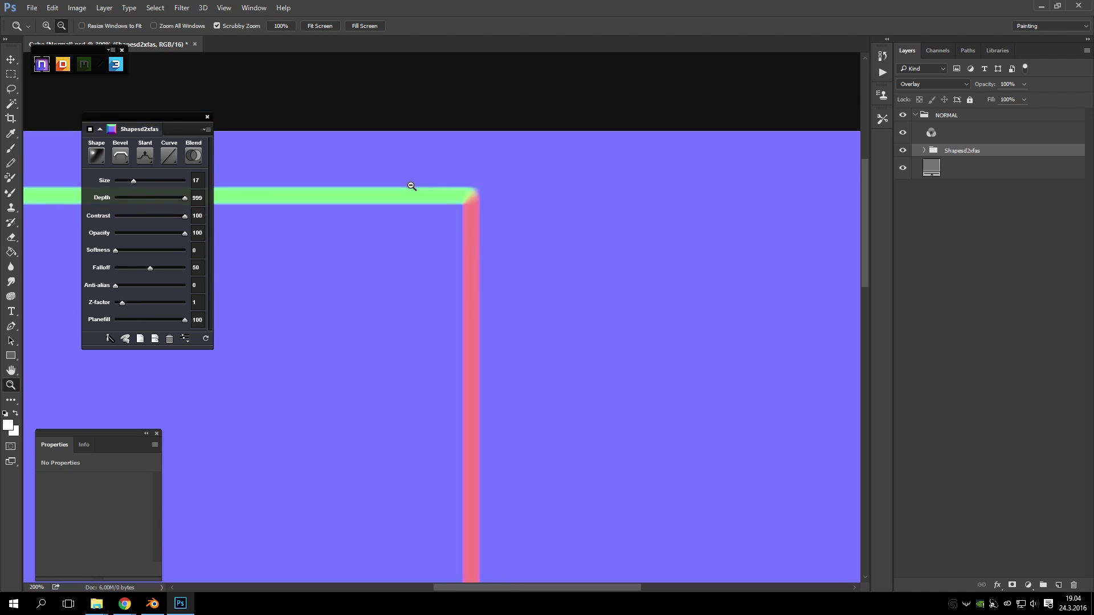
left_click(410, 188)
left_click_drag(572, 590, 549, 589)
- Review the Blend modes offered for the large rectangle and keep Overlay selected
left_click(193, 155)
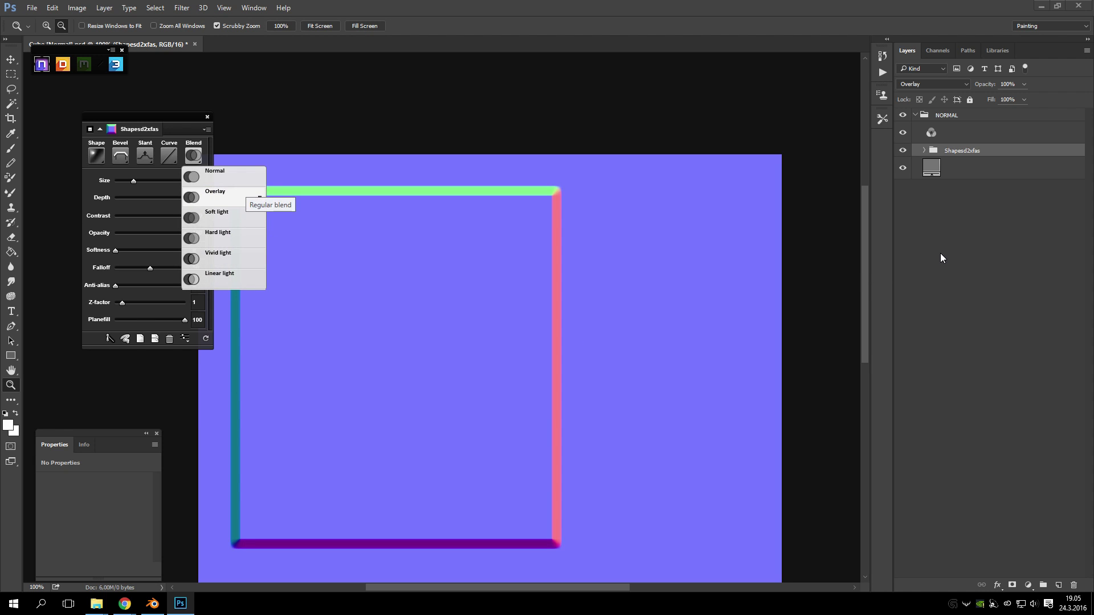
left_click(251, 197)
left_click(197, 155)
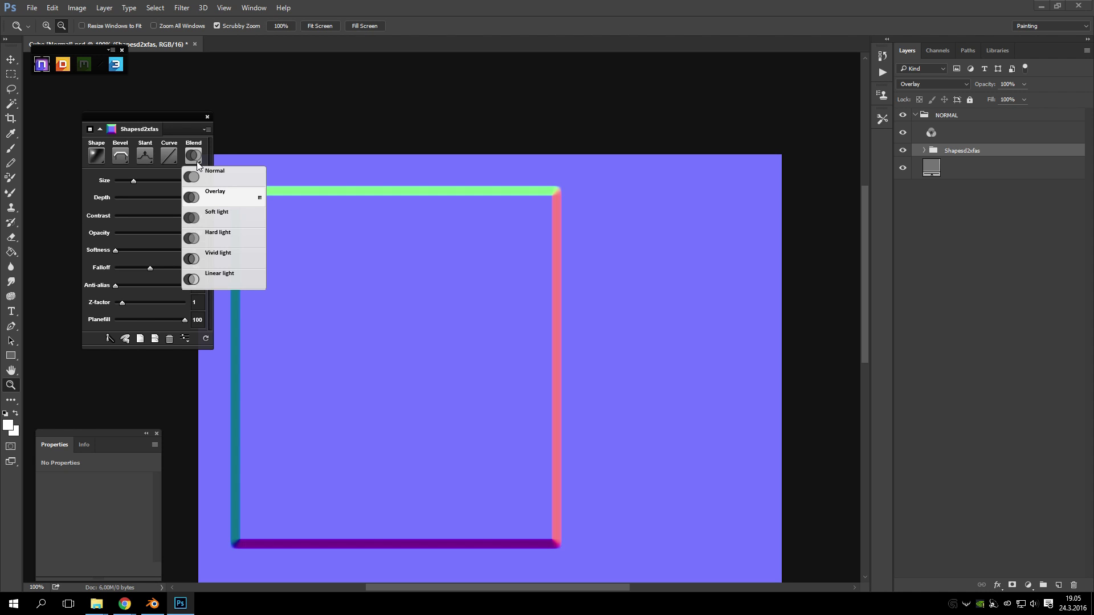
left_click(187, 159)
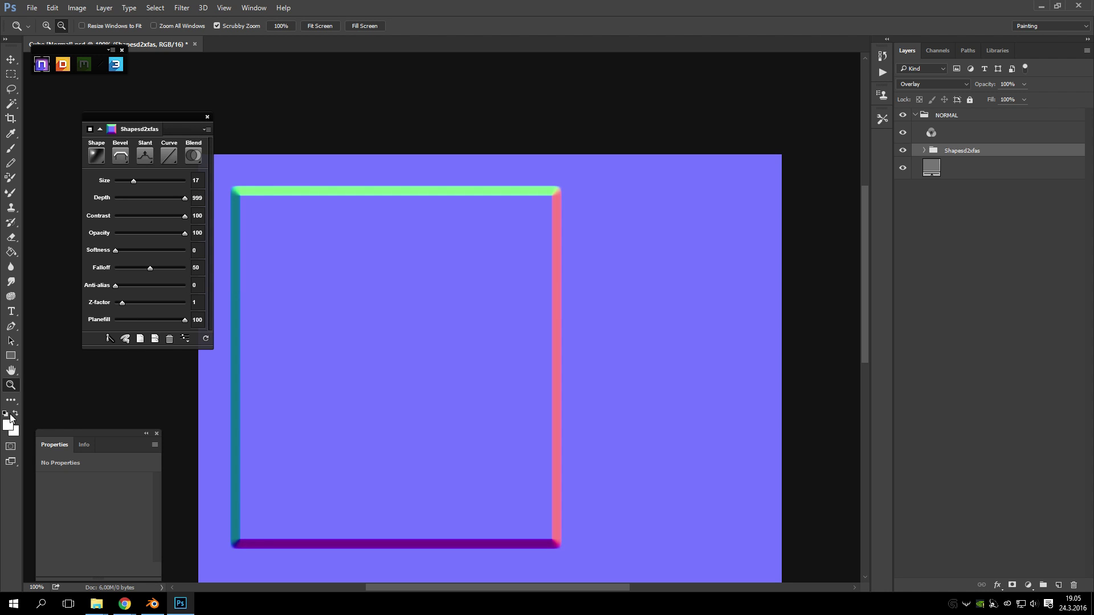
left_click(193, 156)
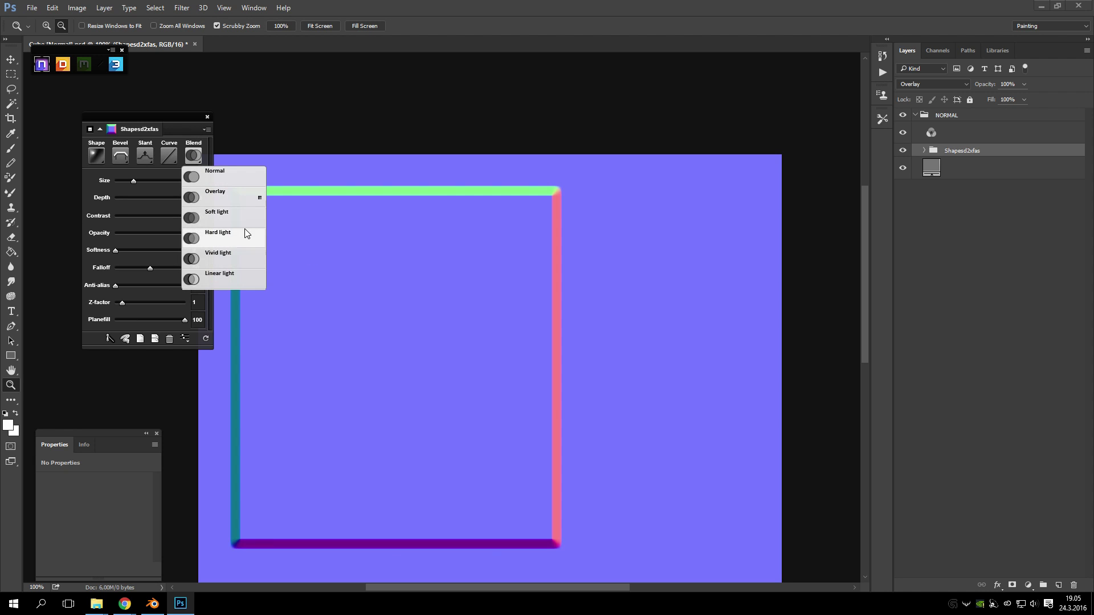
left_click(242, 196)
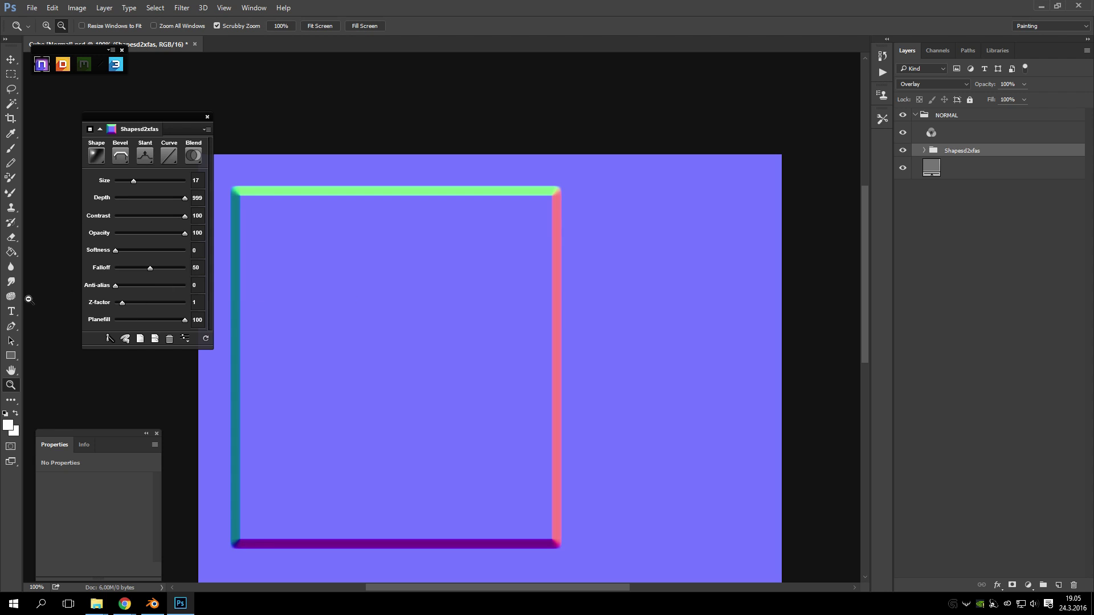
- Draw a wide rectangle across the large rectangle's right edge and set its Blend mode to Normal
left_click(10, 356)
left_click_drag(697, 273, 428, 402)
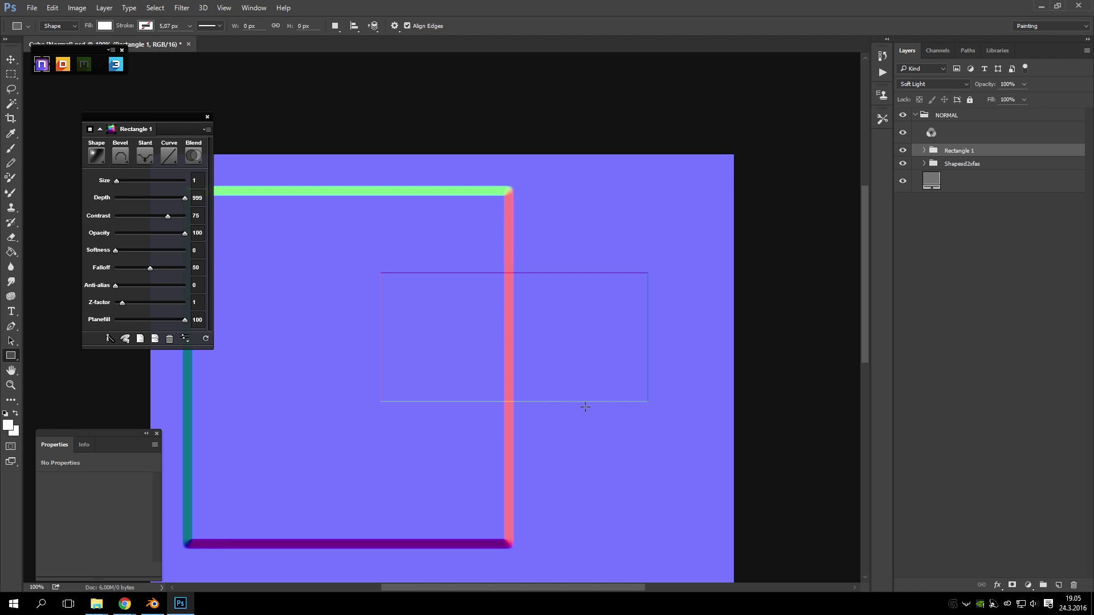
left_click(193, 155)
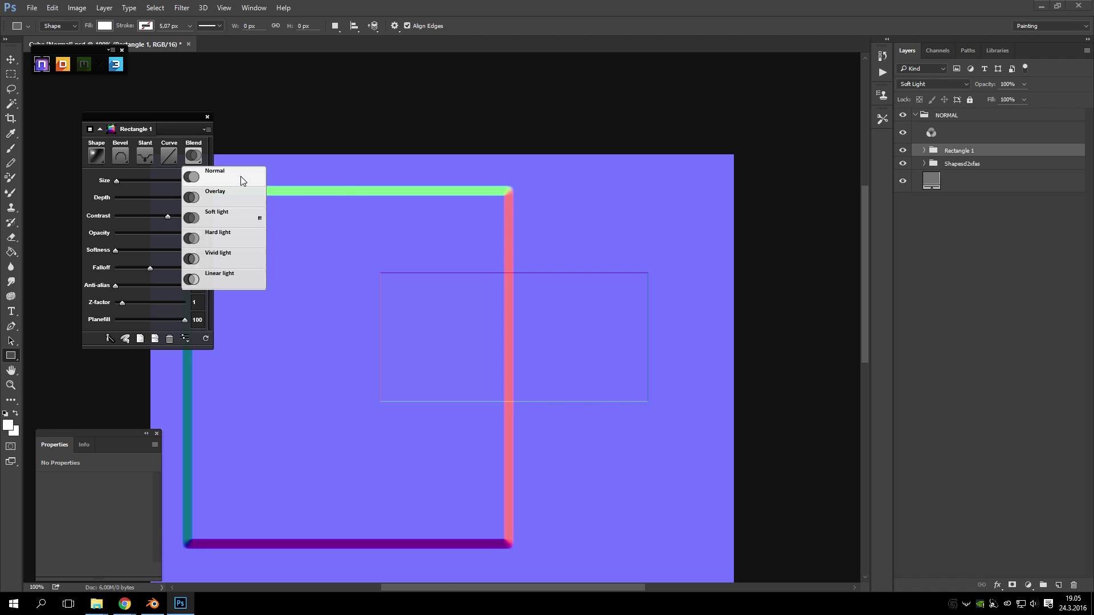
left_click(240, 176)
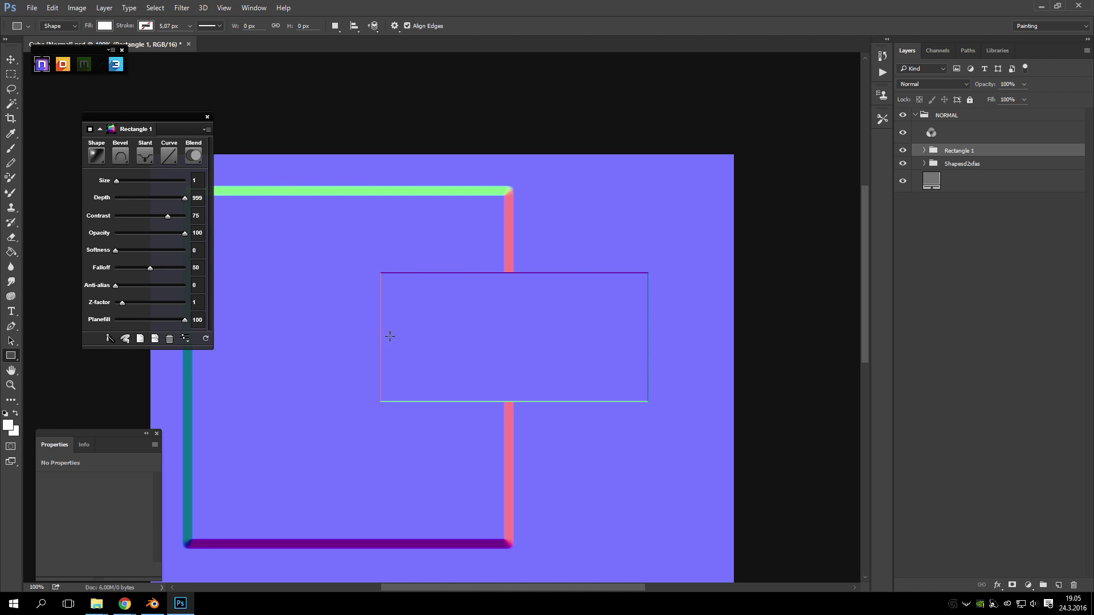
- Draw a tall rectangle about 60 by 251 px over the wide rectangle's lower edge and set its Blend to Normal
left_click_drag(450, 362, 418, 505)
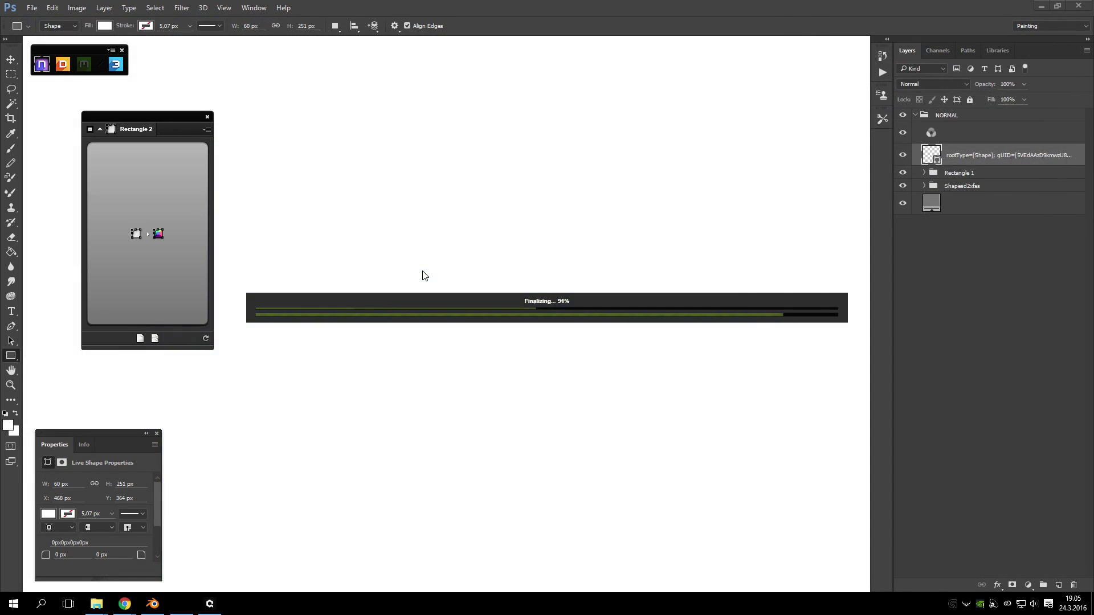
left_click(194, 155)
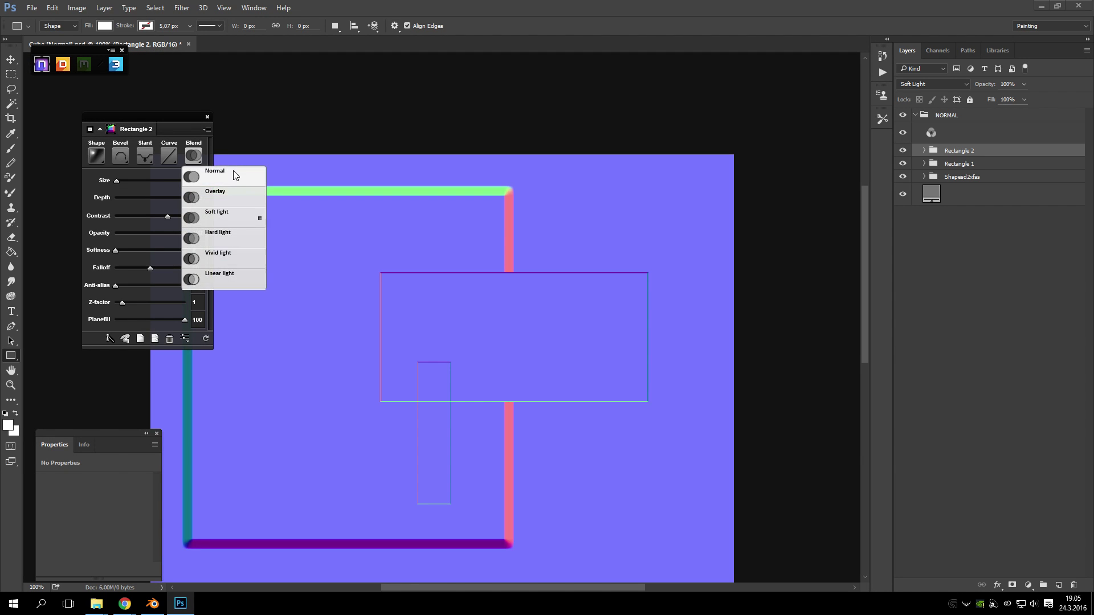
left_click(682, 263)
- Draw a rectangle about 215 by 89 px over the wide rectangle's left edge and set its Blend to Normal
left_click_drag(411, 285, 288, 335)
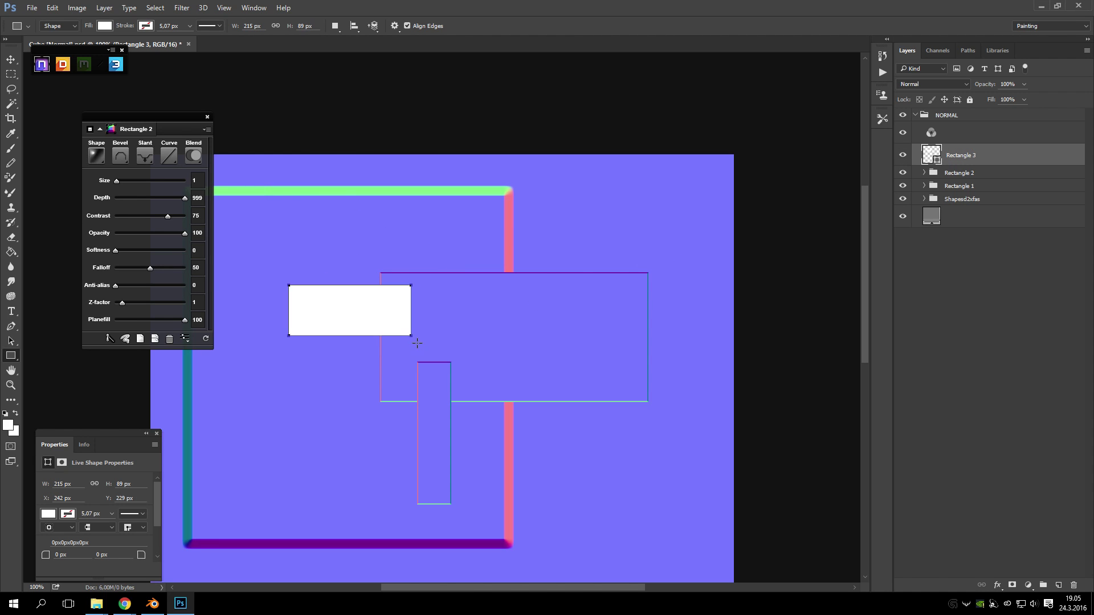
left_click(202, 155)
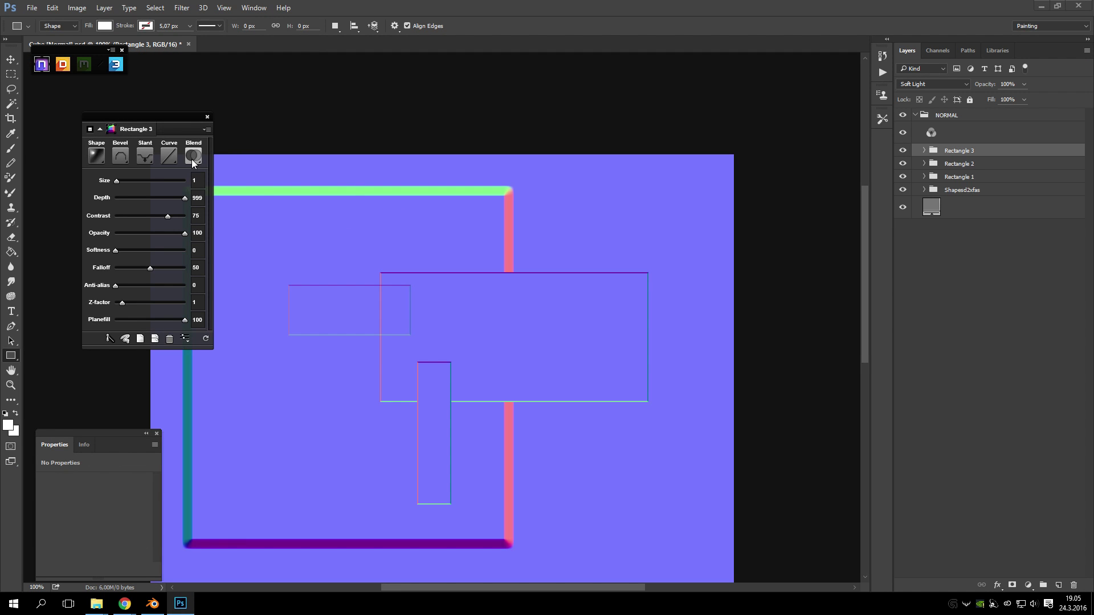
left_click(193, 155)
left_click(222, 174)
- Draw a narrow rectangle about 34 by 242 px over the wide rectangle's lower right edge and set its Blend to Normal
scroll(547, 296, "down", 4)
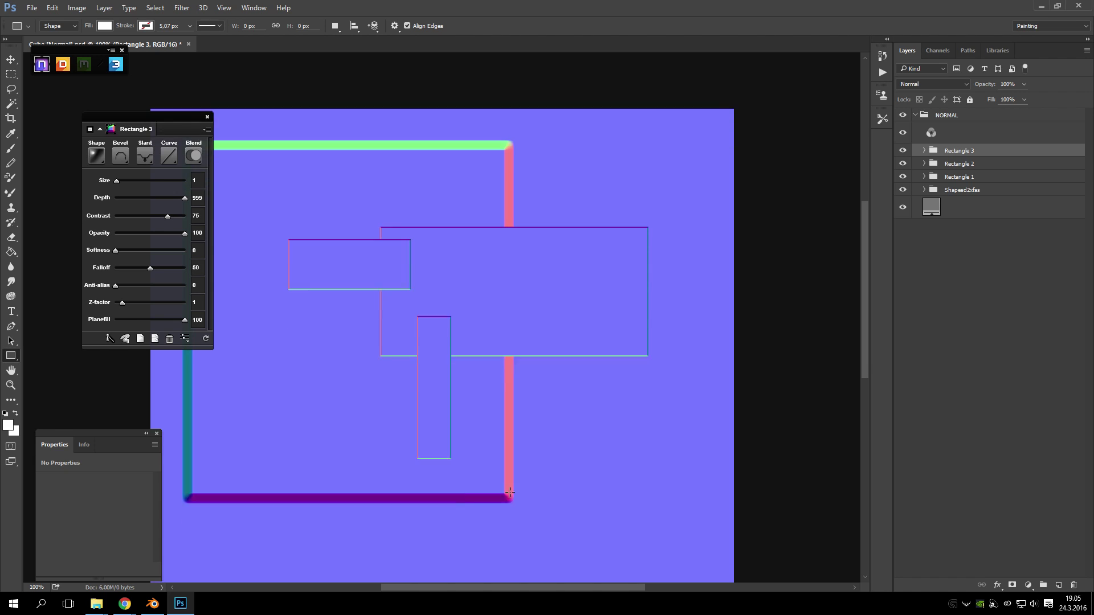
left_click_drag(578, 281, 558, 419)
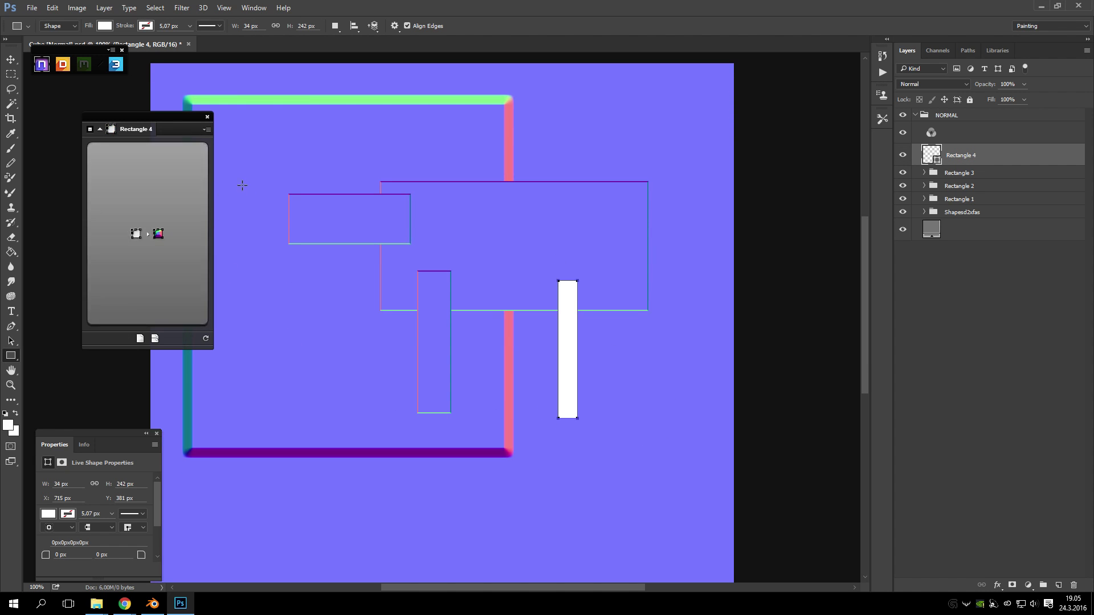
left_click(166, 174)
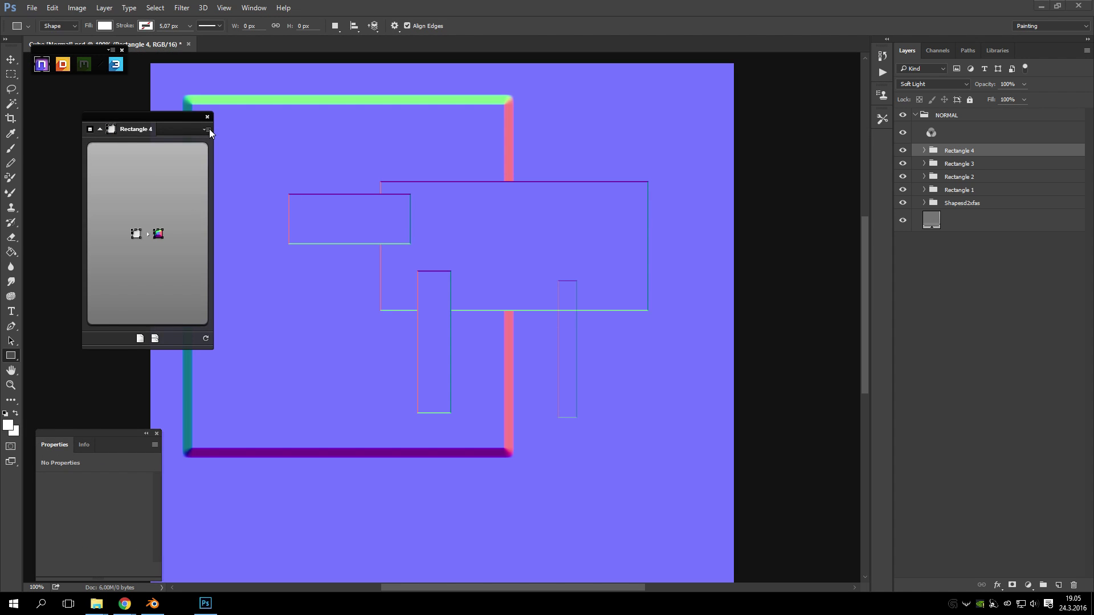
left_click(194, 155)
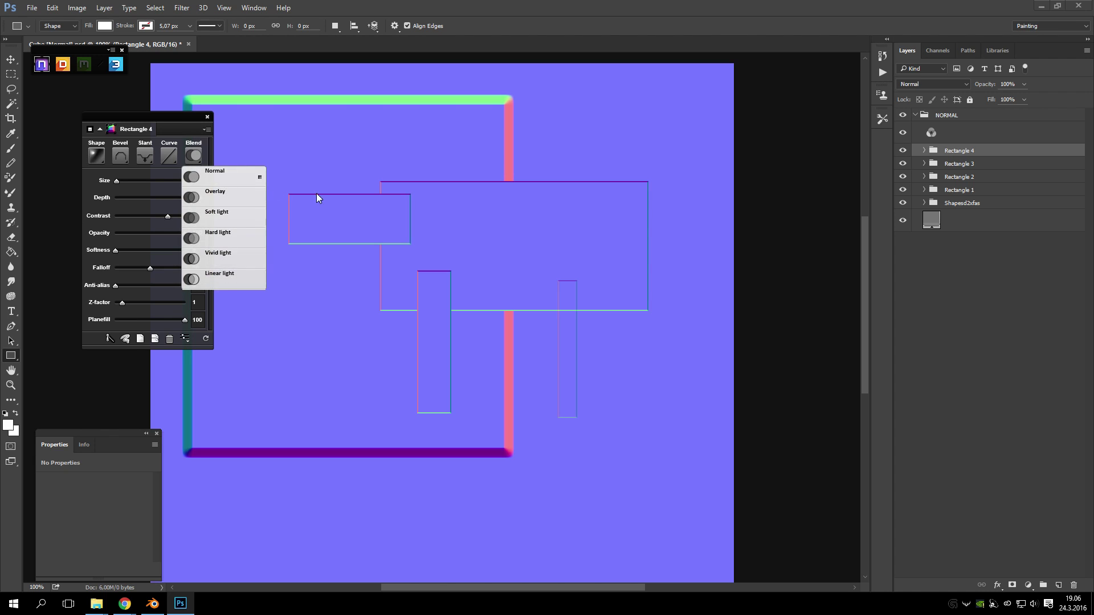
left_click(222, 176)
- Draw a rectangle about 58 by 176 px over the wide rectangle's upper edge and set its Blend to Normal
scroll(678, 213, "up", 3)
left_click_drag(583, 189, 616, 289)
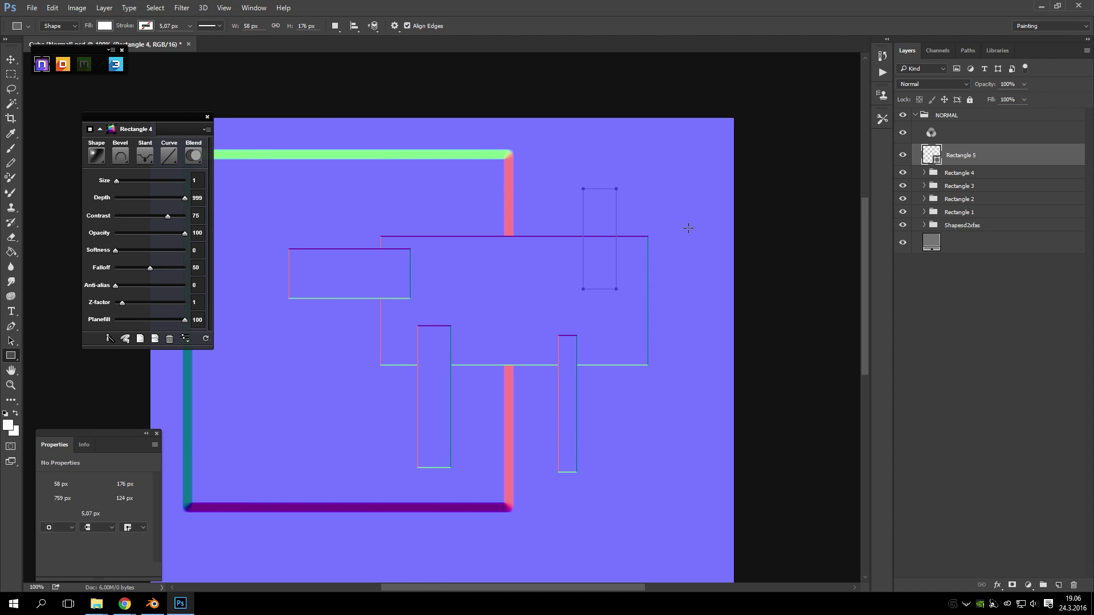
left_click(180, 233)
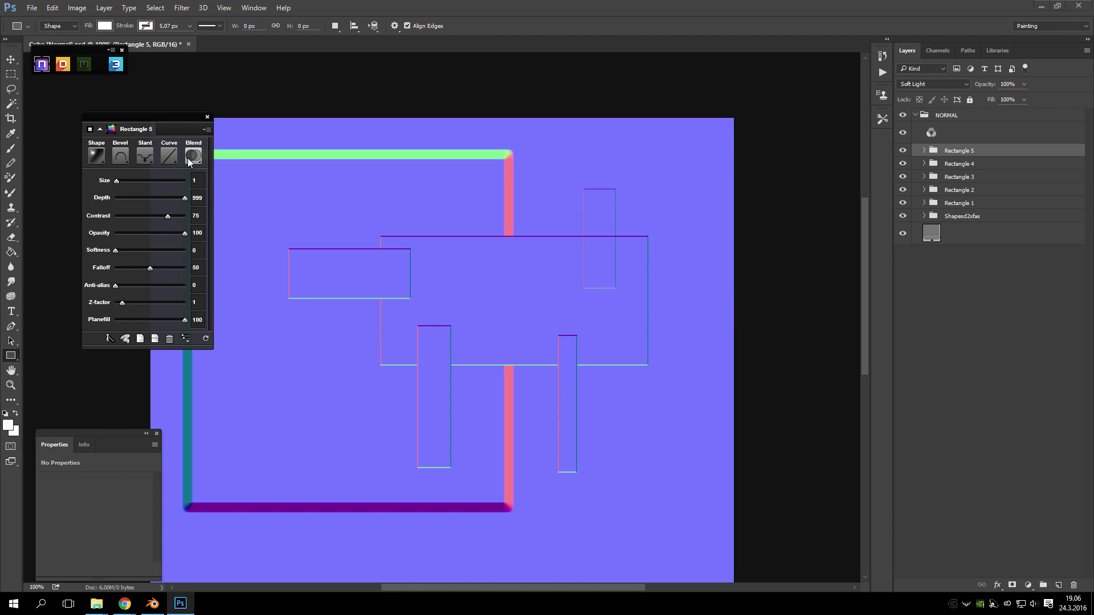
left_click(194, 155)
left_click(237, 177)
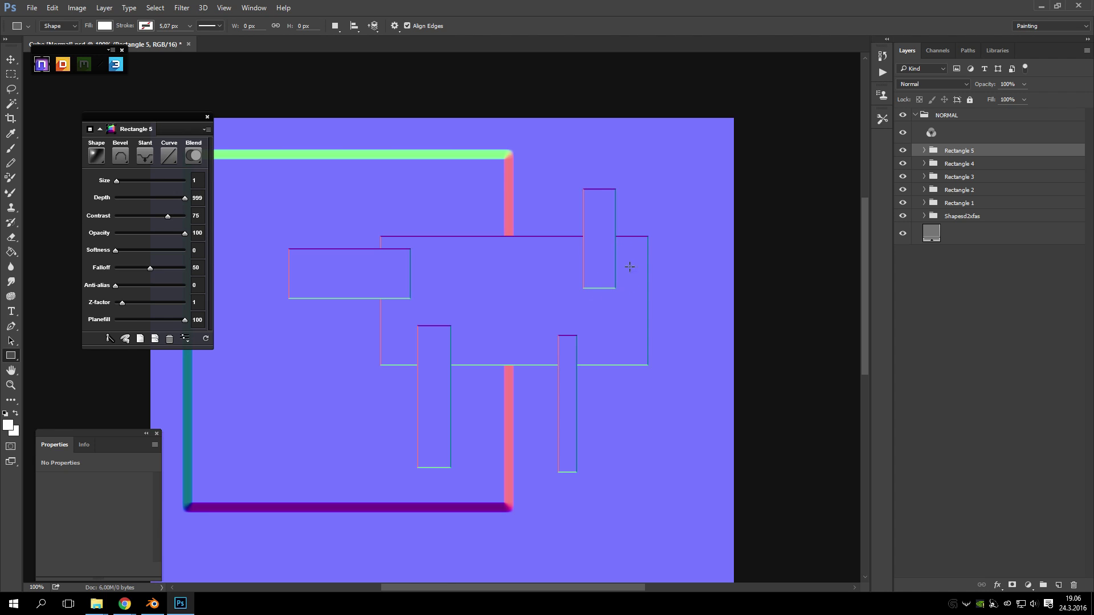
- Change the Blend mode of the rectangle on the wide rectangle's upper edge to Overlay and compare it with the other overlapping shapes
left_click(200, 155)
left_click(245, 192)
scroll(645, 349, "down", 1)
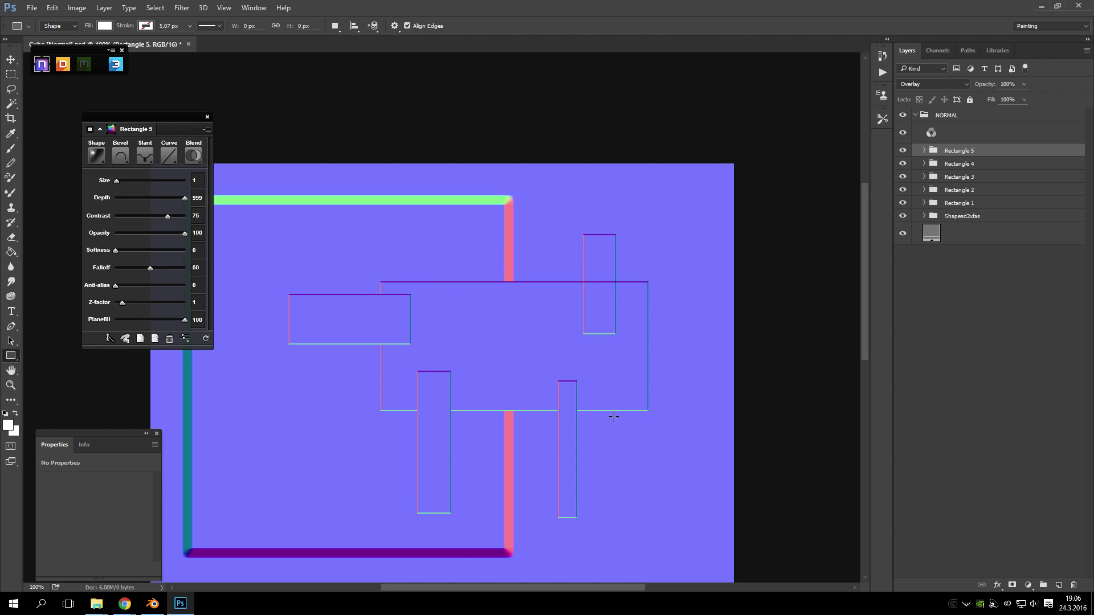
scroll(619, 581, "left", 3)
scroll(619, 581, "right", 1)
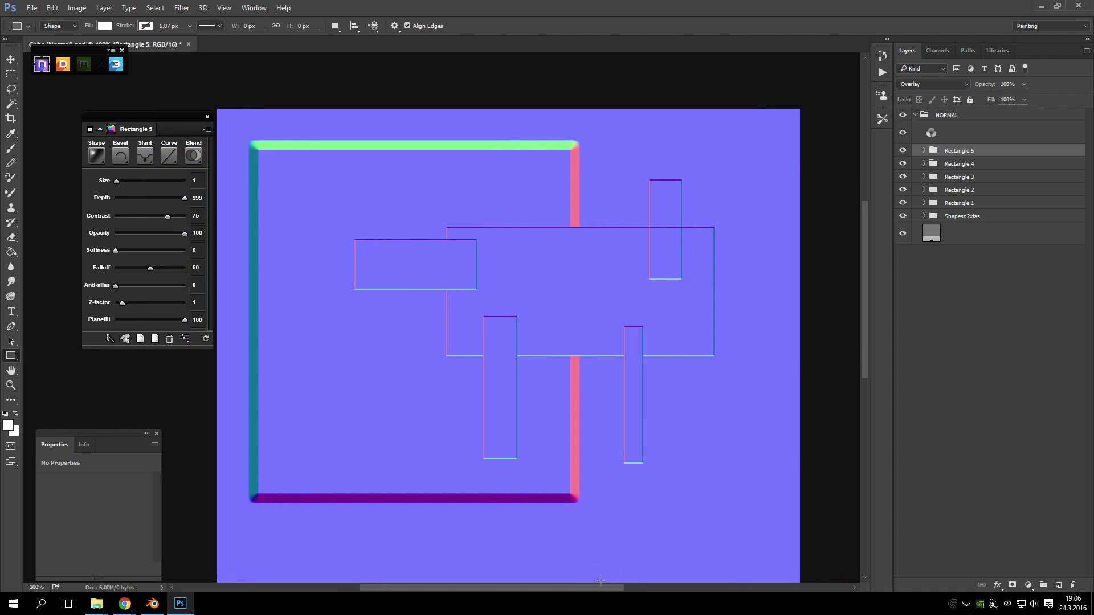
scroll(598, 510, "down", 3)
scroll(598, 510, "up", 4)
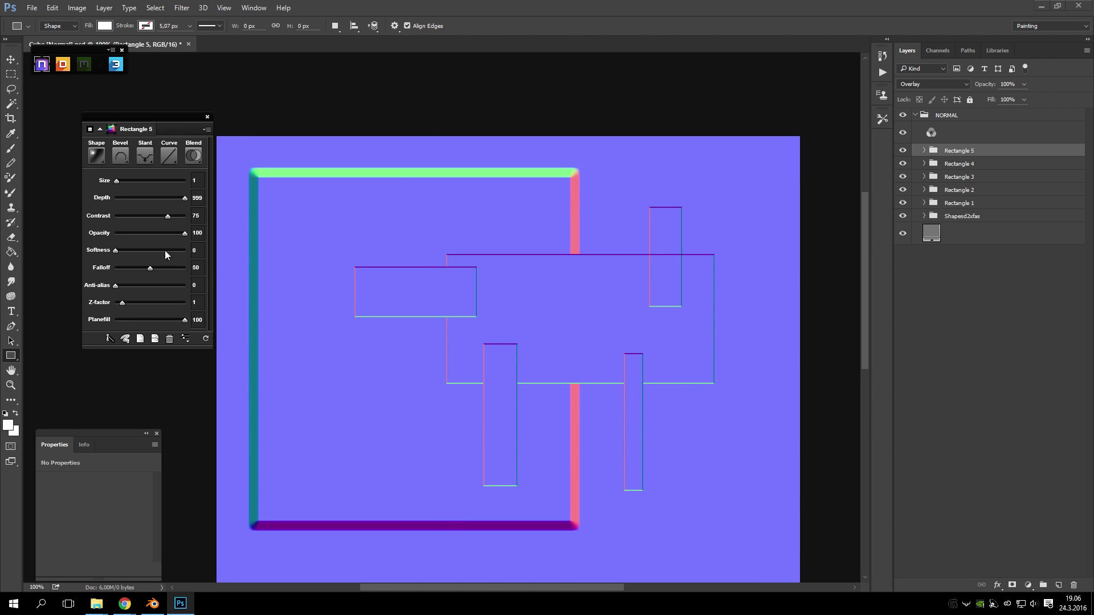
scroll(273, 393, "down", 4)
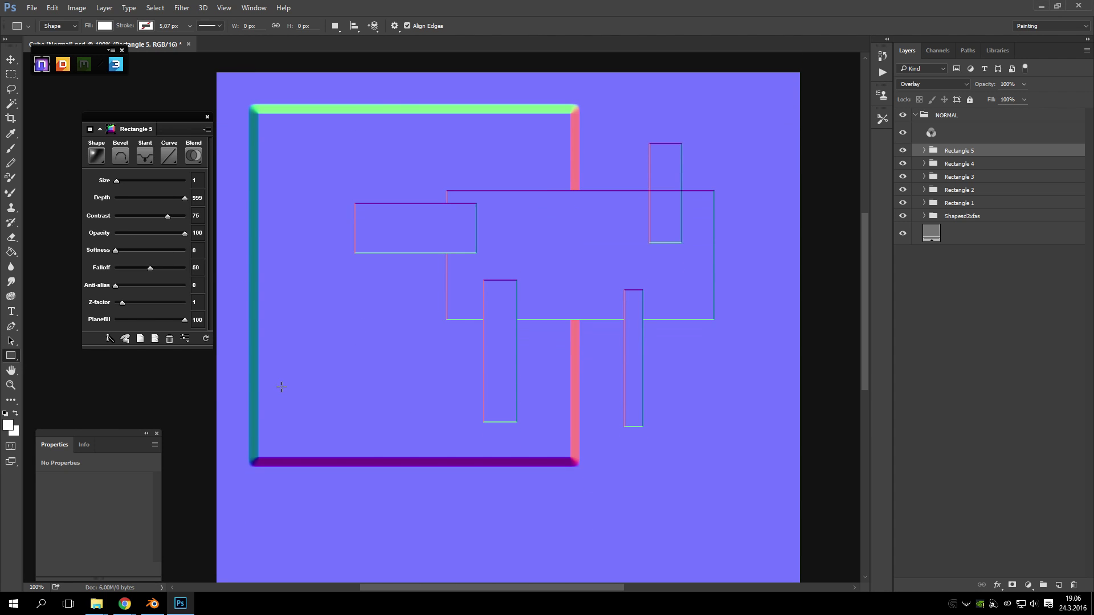
- Select the large rectangle's Shapesd2xfas group and turn on sculpt mode for it
left_click(944, 166)
left_click(984, 149)
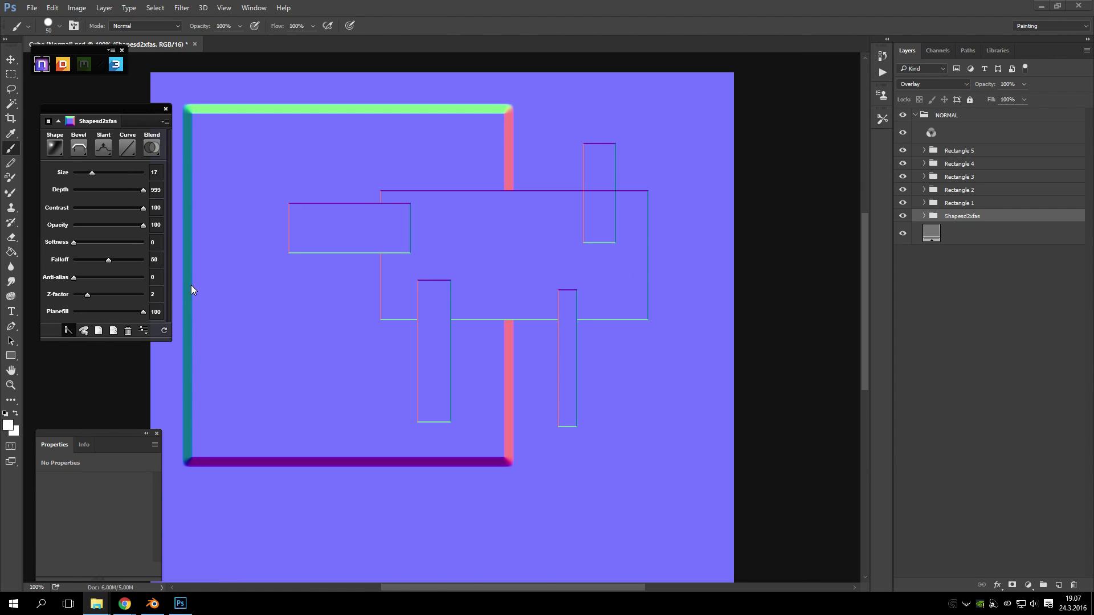
left_click(86, 332)
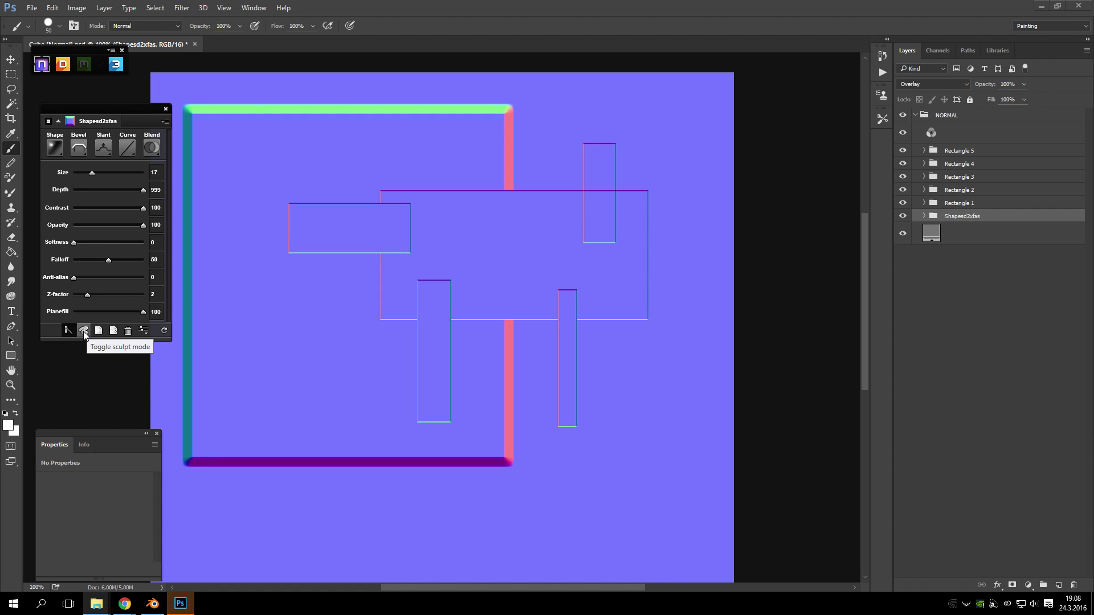
left_click(85, 332)
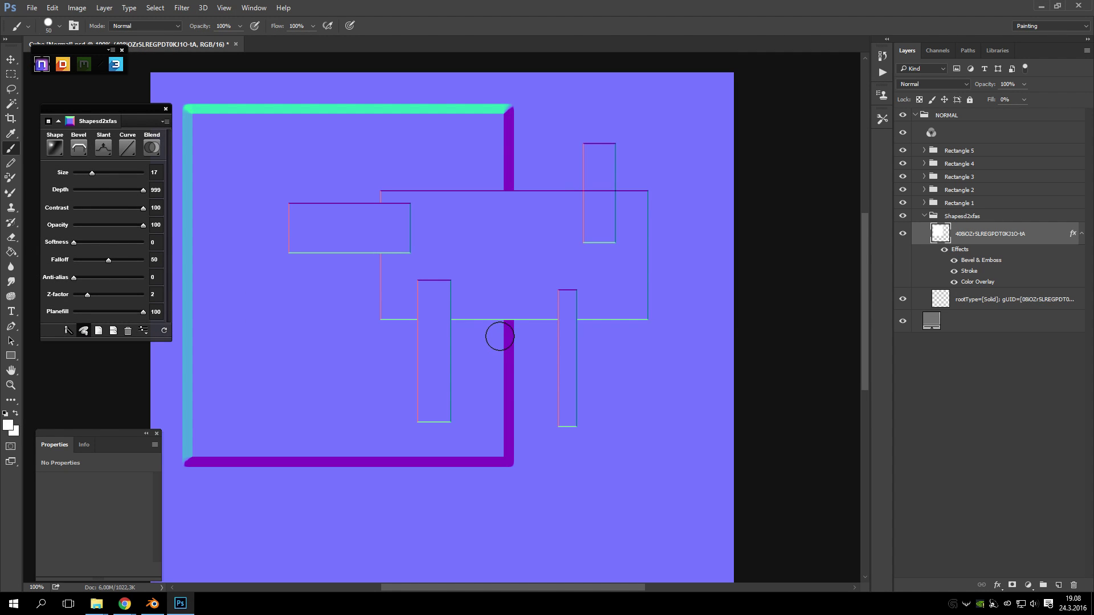
- Paint freehand strokes with a size 20 round brush along and below the large rectangle's lower edge and lower right corner
scroll(496, 336, "down", 5)
scroll(566, 317, "up", 3)
mouse_move(259, 372)
left_mouse_down()
mouse_move(263, 466)
mouse_move(353, 446)
mouse_move(383, 524)
mouse_move(465, 444)
mouse_move(513, 490)
mouse_move(605, 439)
mouse_move(633, 506)
mouse_move(605, 510)
mouse_move(671, 437)
mouse_move(663, 319)
mouse_move(668, 346)
mouse_move(596, 410)
mouse_move(507, 362)
mouse_move(508, 286)
mouse_move(475, 368)
mouse_move(472, 435)
mouse_move(419, 483)
mouse_move(517, 481)
mouse_move(457, 457)
left_mouse_up()
scroll(515, 469, "down", 3)
scroll(466, 446, "up", 1)
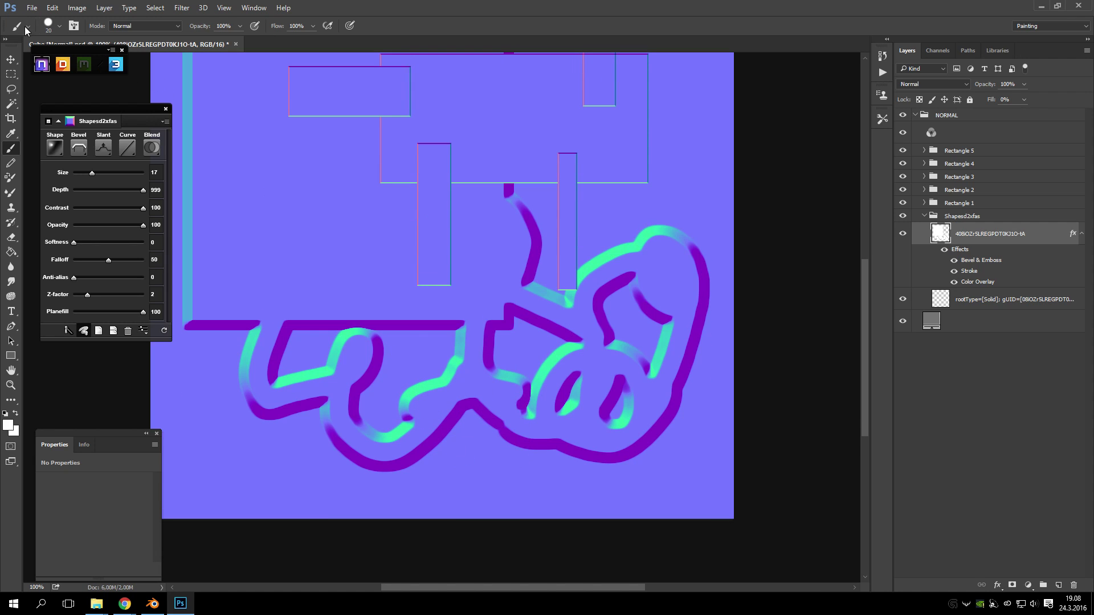
- Choose a size 95 bristle-textured brush preset and paint two short strokes below the large rectangle
left_click(59, 26)
scroll(118, 153, "down", 2)
double_click(117, 186)
left_click_drag(190, 357, 251, 433)
left_click_drag(456, 422, 413, 383)
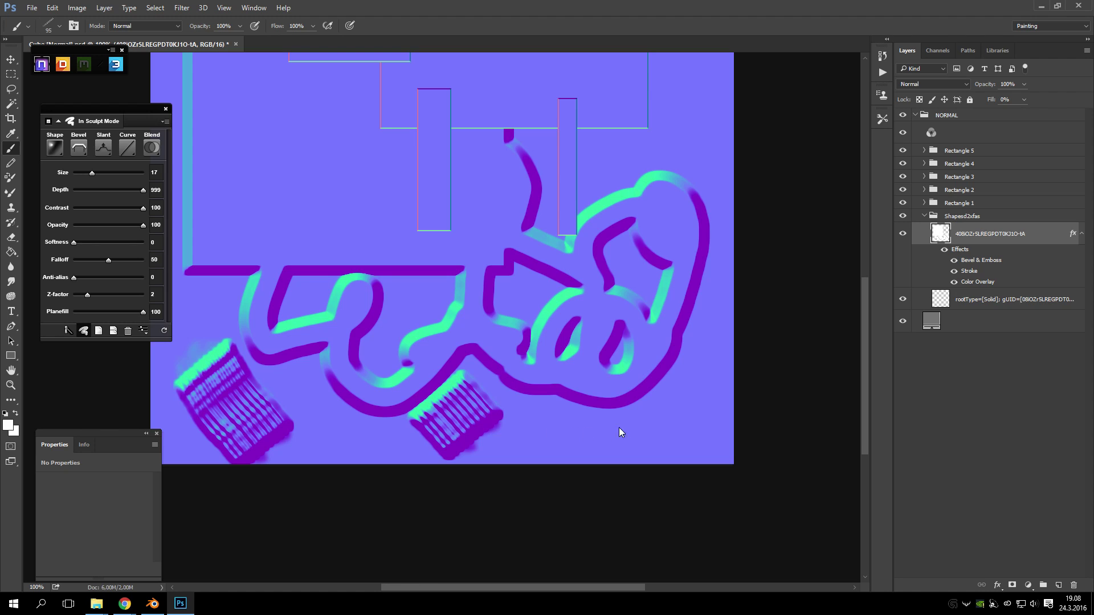
- Paint short bristle-textured strokes below the lower right corner of the freehand outline and beside the large rectangle's upper right corner
left_click_drag(611, 429, 622, 398)
scroll(622, 398, "up", 10)
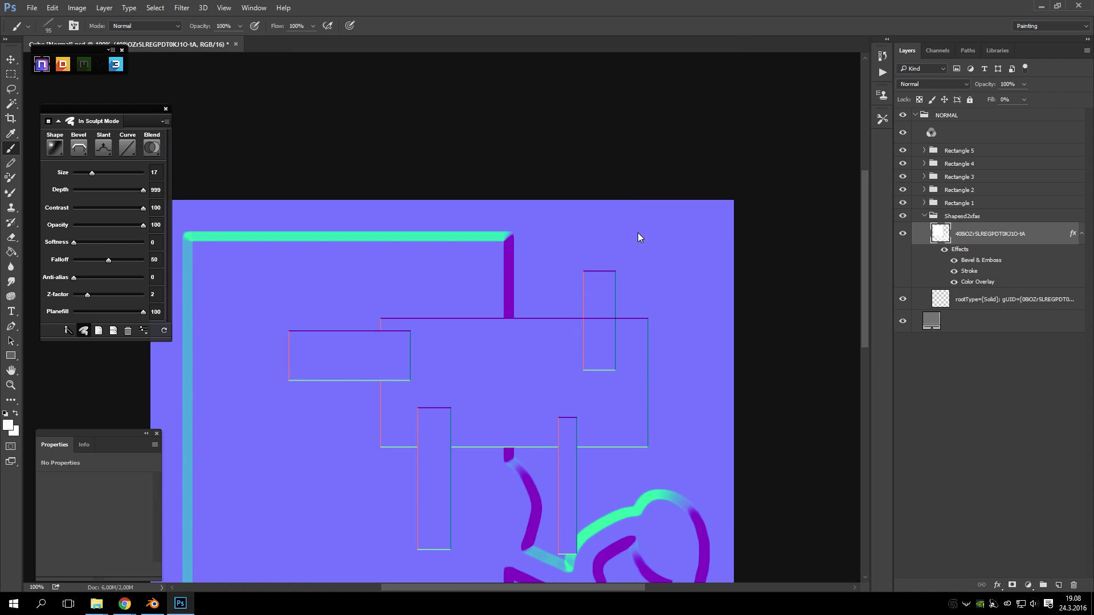
left_click_drag(640, 233, 647, 262)
left_click_drag(649, 305, 650, 379)
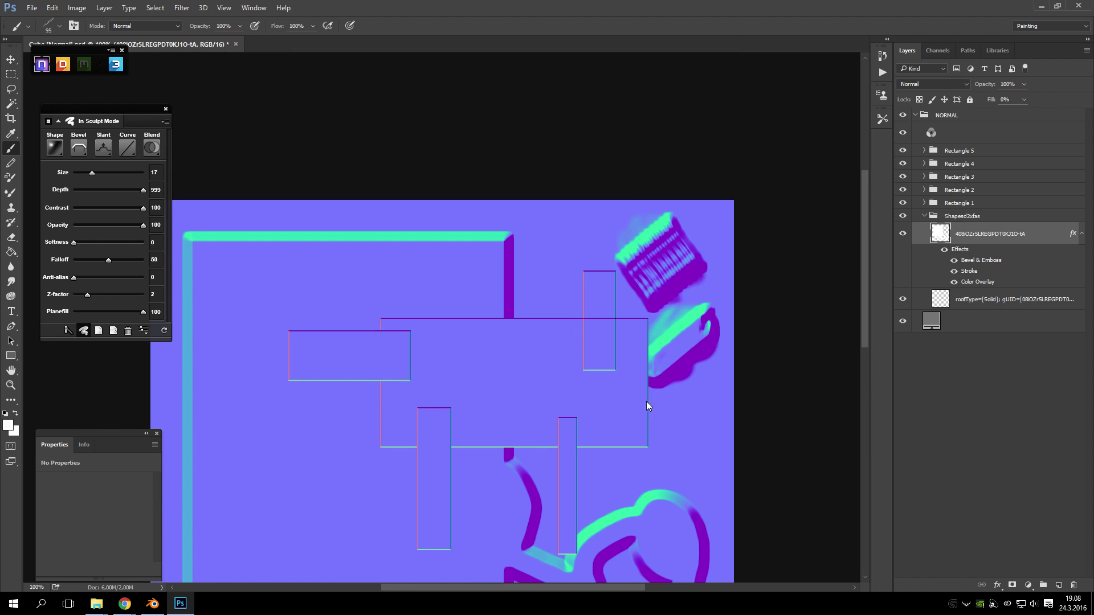
- Choose the square textured brush preset, enlarge it to 195 px, try it at the large rectangle's upper right corner, and undo the stamp
left_click(60, 26)
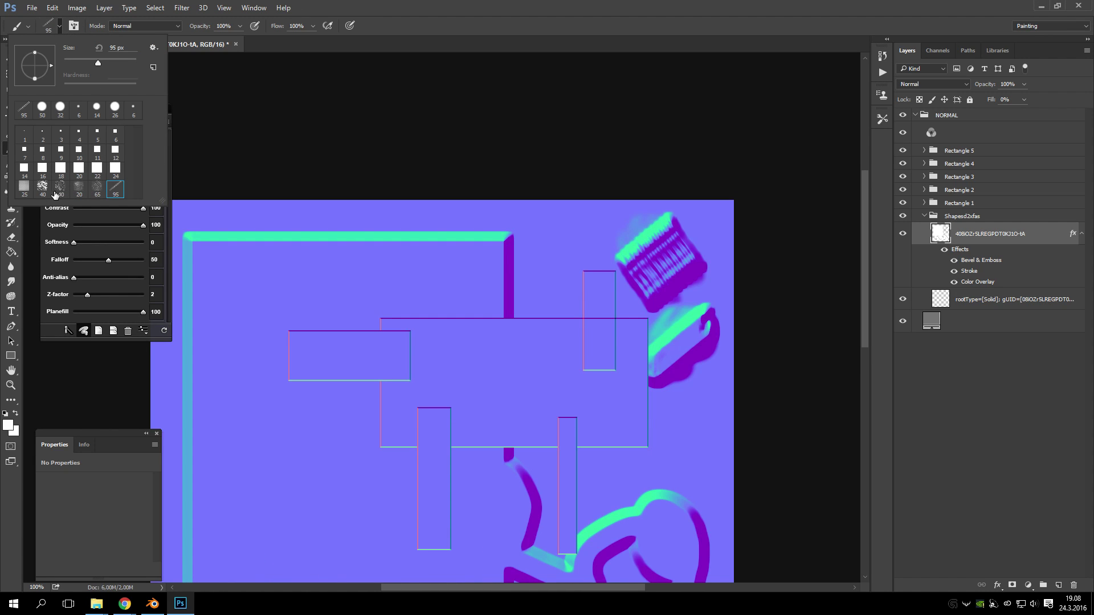
double_click(25, 191)
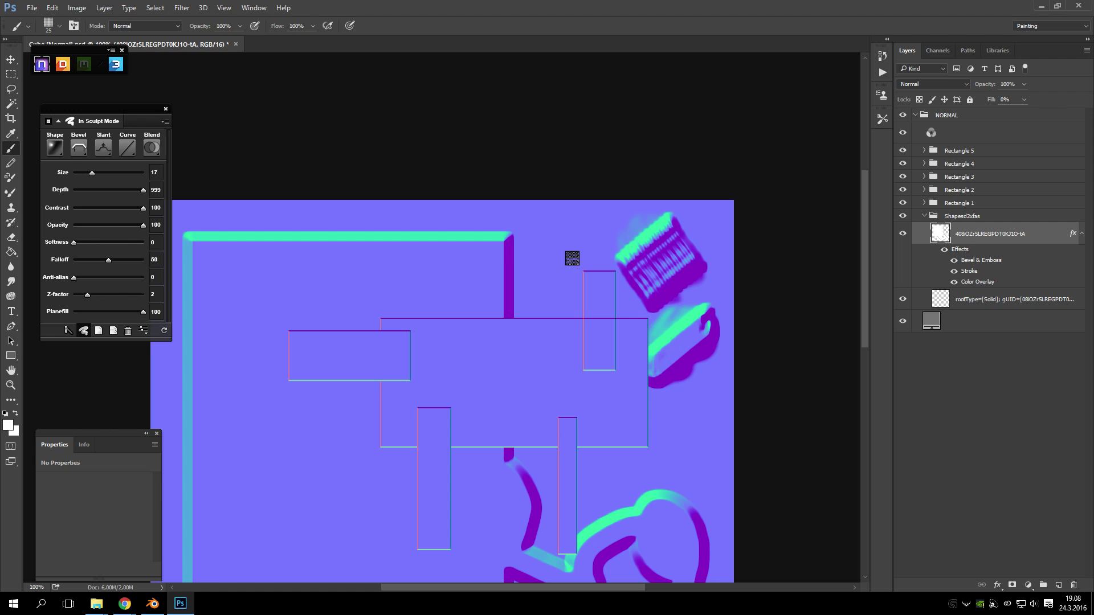
left_click_drag(591, 262, 602, 262)
left_click(489, 211)
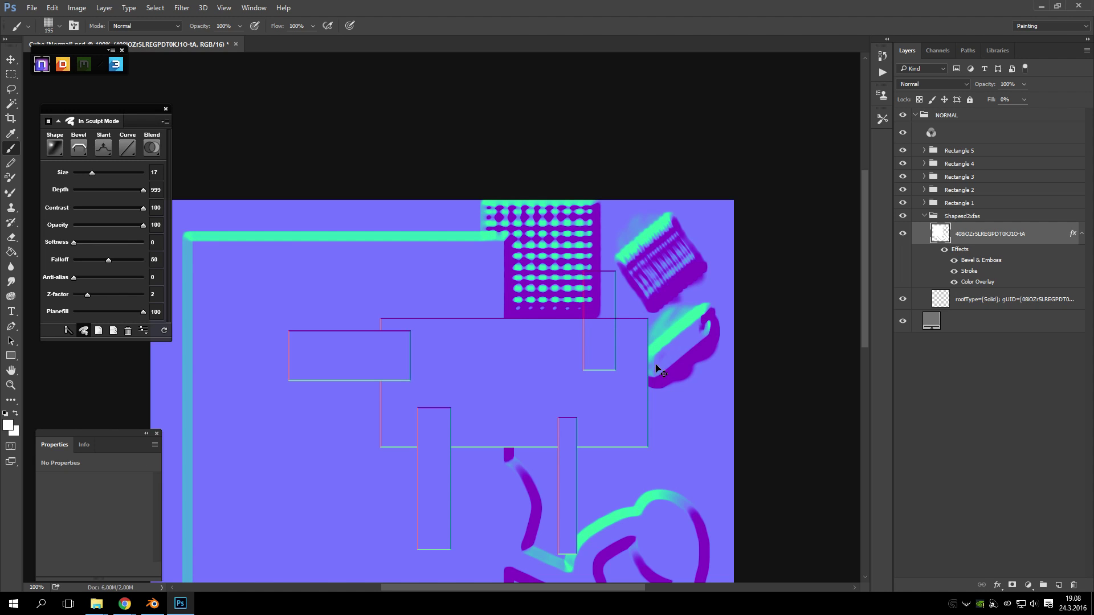
key("ctrl+z")
- Test the 195 px textured brush along the bottom of the canvas, keeping only a stamp between the two bristle strokes below the large rectangle
scroll(411, 269, "down", 6)
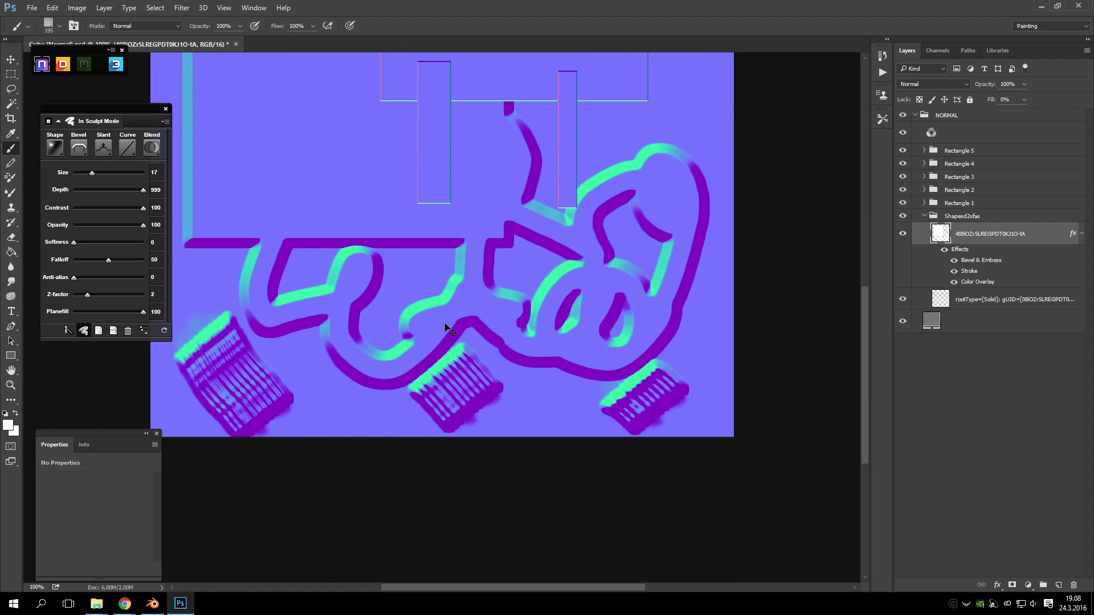
left_click(479, 337)
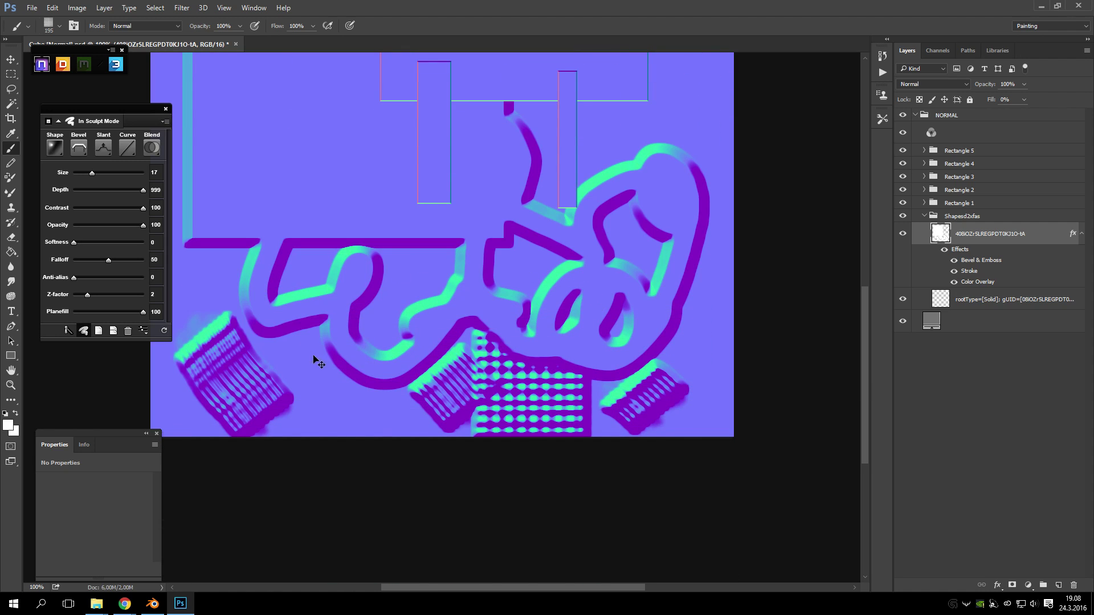
key("ctrl+z")
left_click(312, 317)
scroll(500, 342, "up", 4)
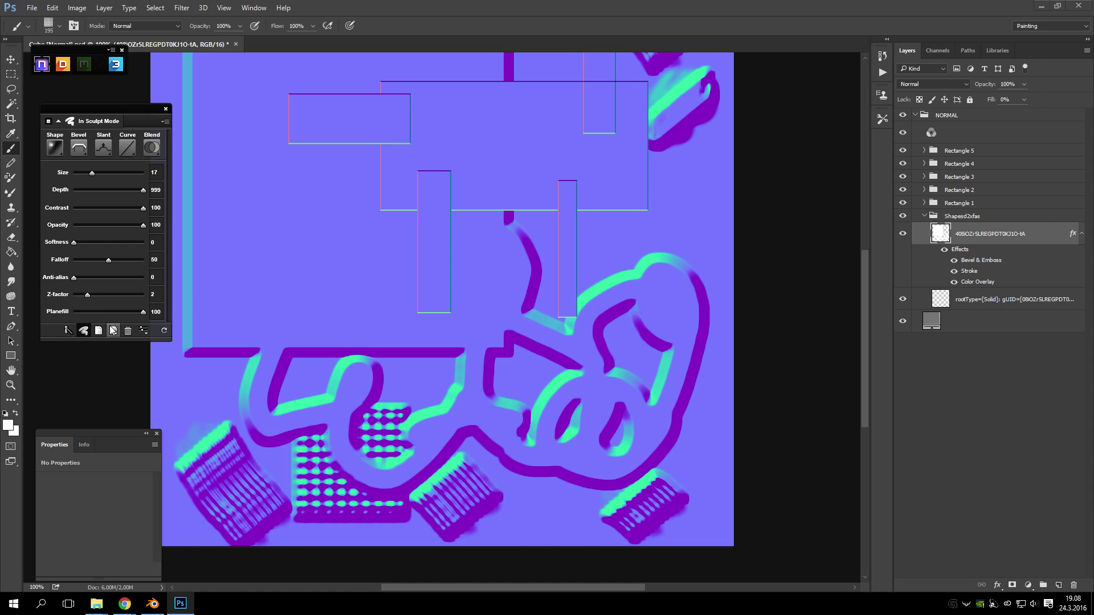
- Turn off sculpt mode for the Shapesd2xfas group and review the sculpted edges across the canvas
left_click(84, 331)
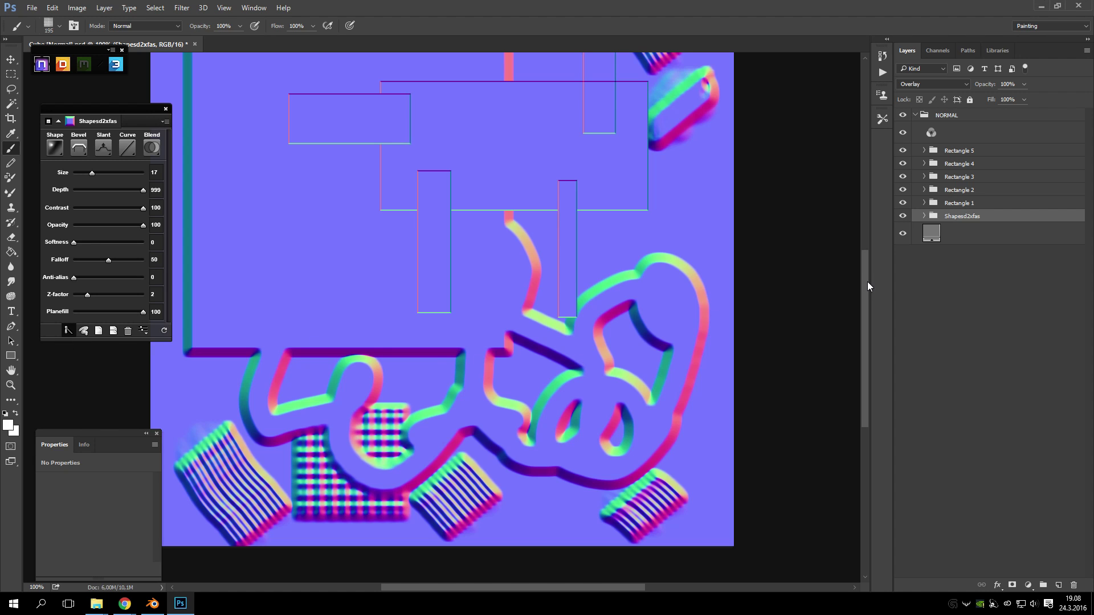
left_click(960, 203)
scroll(454, 420, "up", 4)
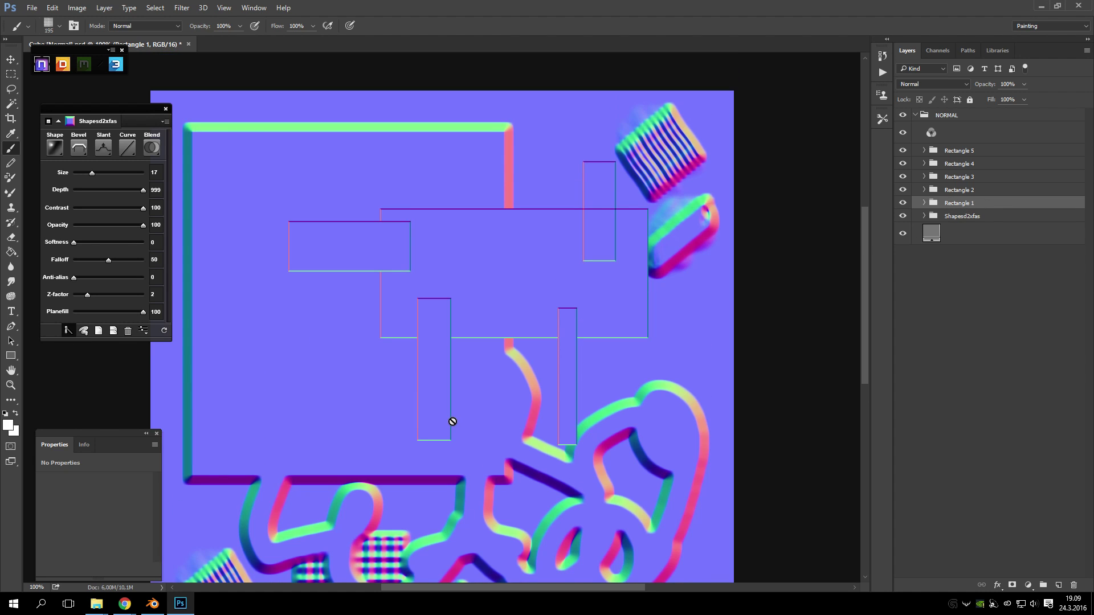
scroll(450, 420, "down", 3)
scroll(452, 421, "down", 2)
scroll(546, 402, "up", 3)
- Delete the Shapesd2xfas group with its sculpted strokes
left_click(961, 218)
left_click(958, 203)
left_click(959, 218)
left_click(957, 202)
left_click(959, 218)
key("Delete")
left_click(958, 204)
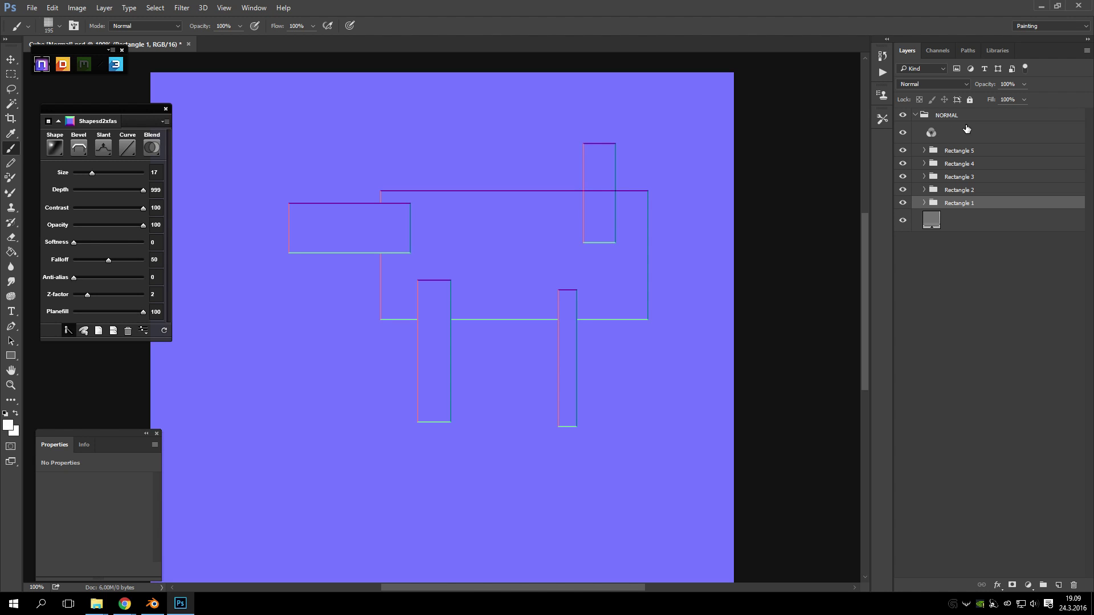
- Inspect the NORMAL group's layers and hide, then show again, its base layer to see its role
left_click(940, 135)
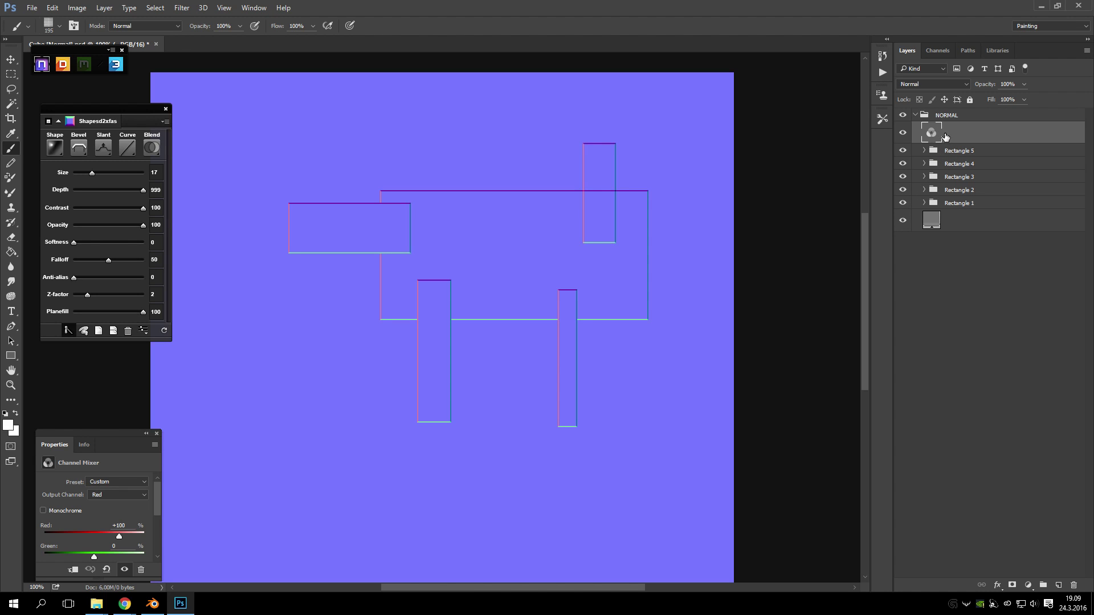
left_click(949, 224)
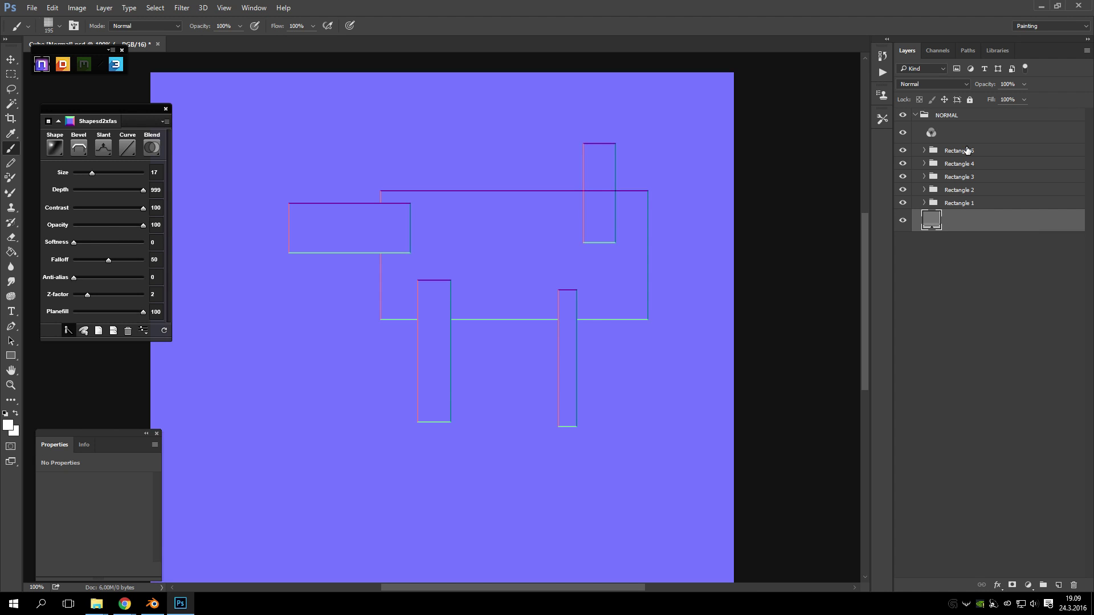
left_click(967, 150)
left_click(963, 204)
left_click(920, 225)
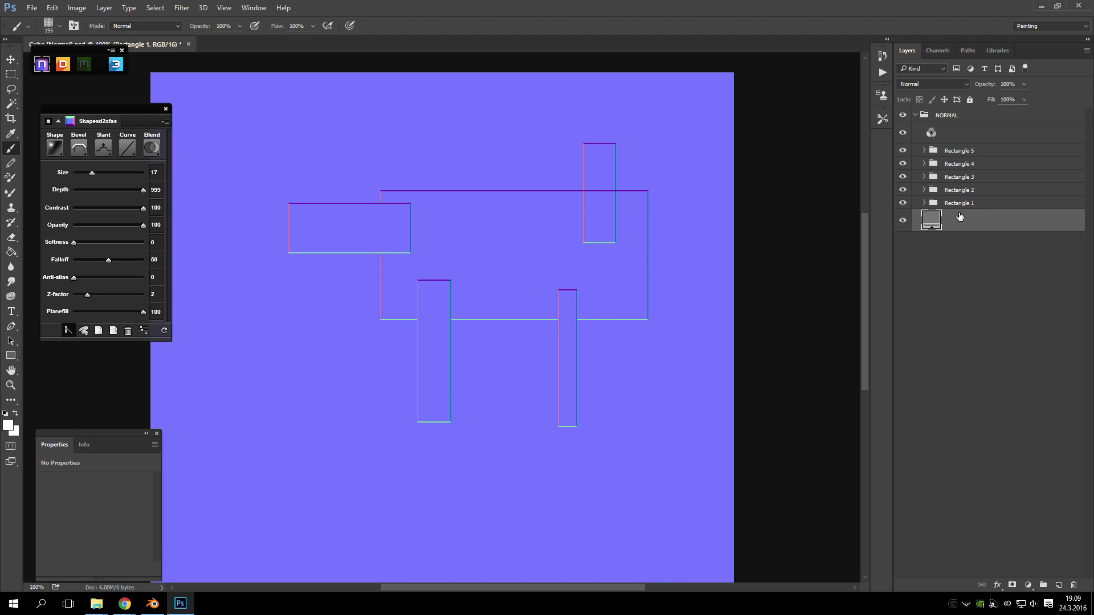
left_click(903, 221)
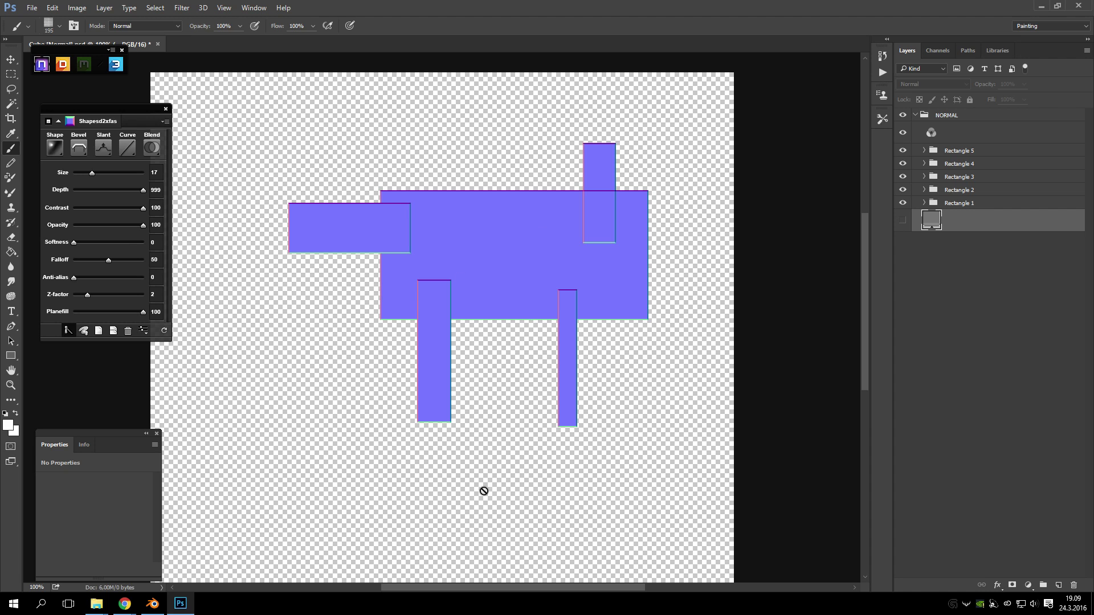
left_click(903, 221)
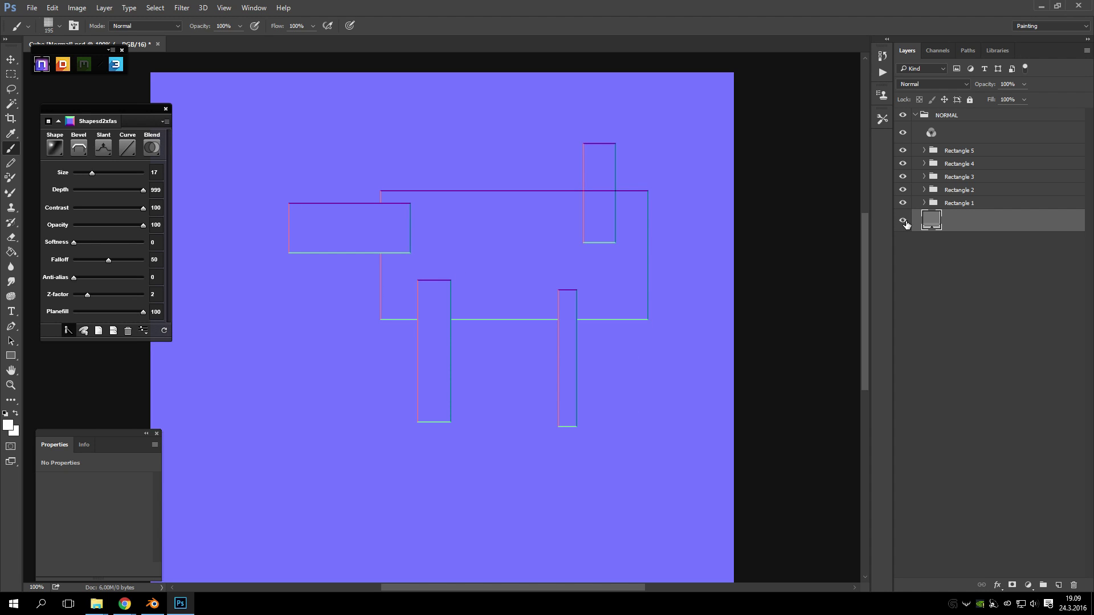
- Toggle the visibility of the Channel Mixer adjustment layer above the rectangle groups to check its effect
left_click(948, 136)
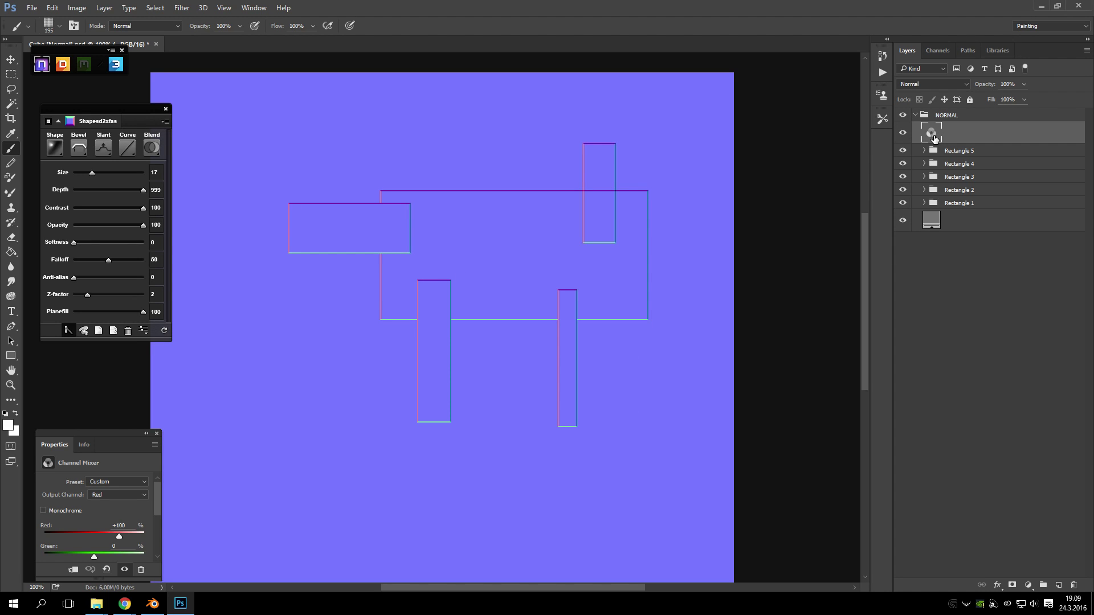
left_click(902, 135)
left_click(904, 137)
left_click(905, 138)
left_click(904, 133)
left_click(967, 153)
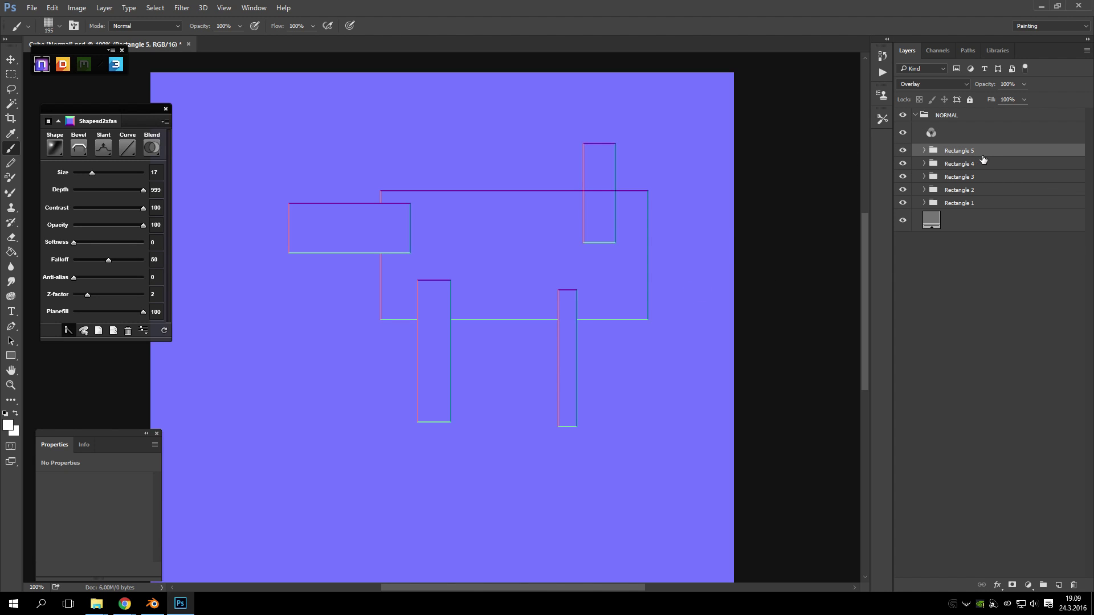
- Select the groups Rectangle 1 through Rectangle 5 and delete them all
scroll(523, 315, "down", 2)
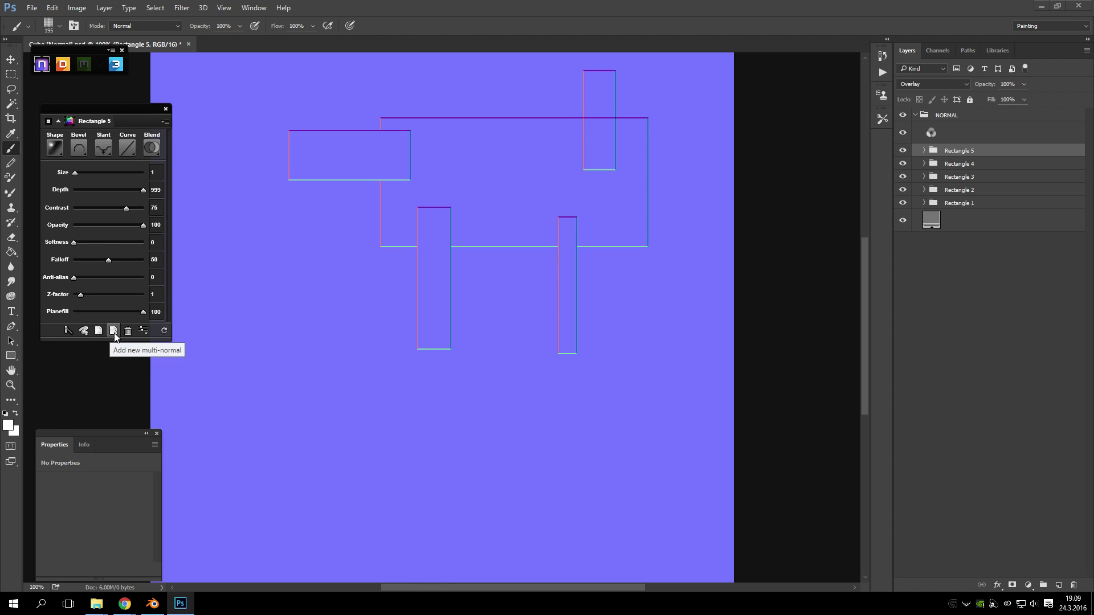
scroll(390, 257, "up", 4)
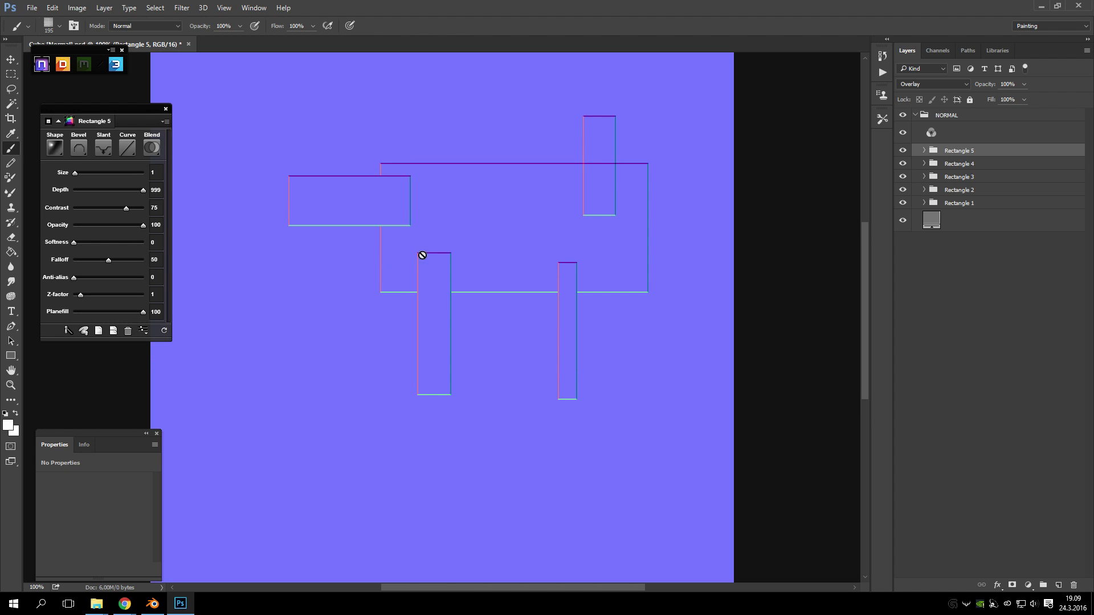
left_click(981, 164)
left_click(969, 190)
left_click(961, 203)
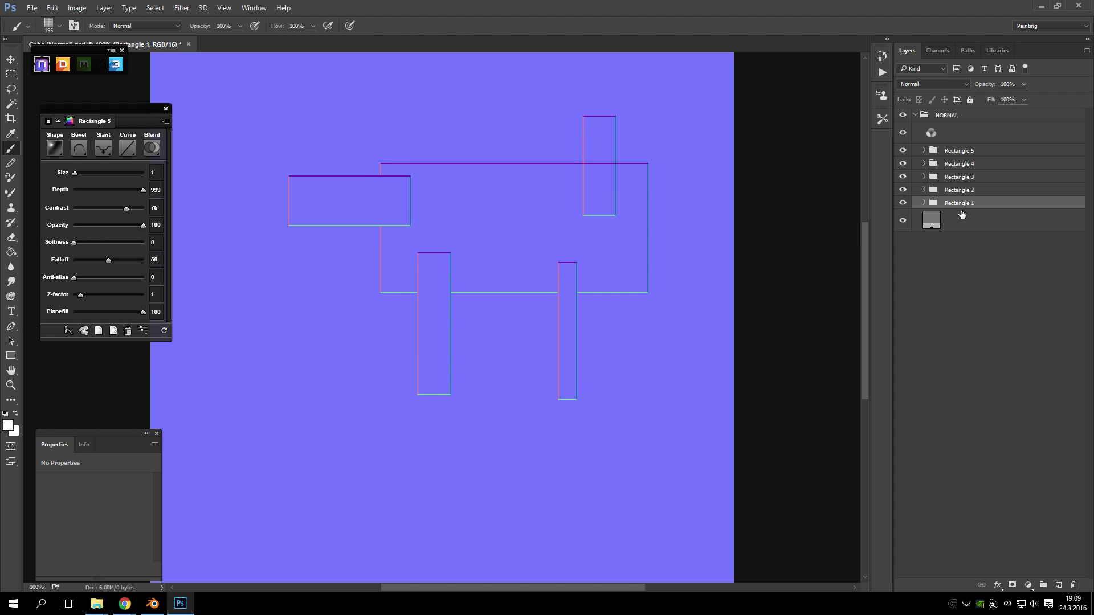
left_click(968, 151, "shift")
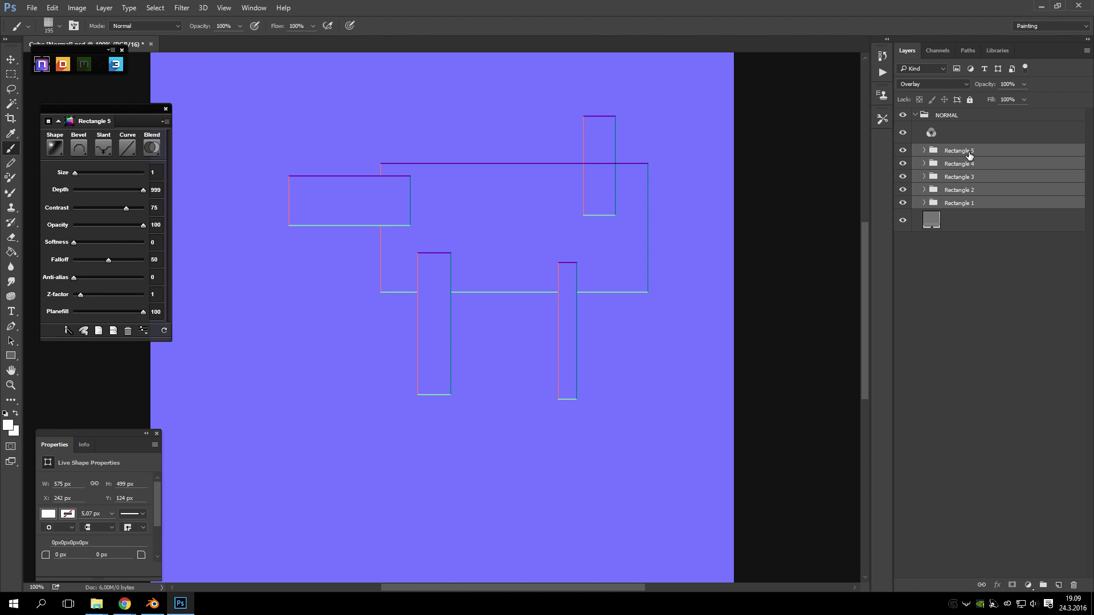
key("ctrl+e")
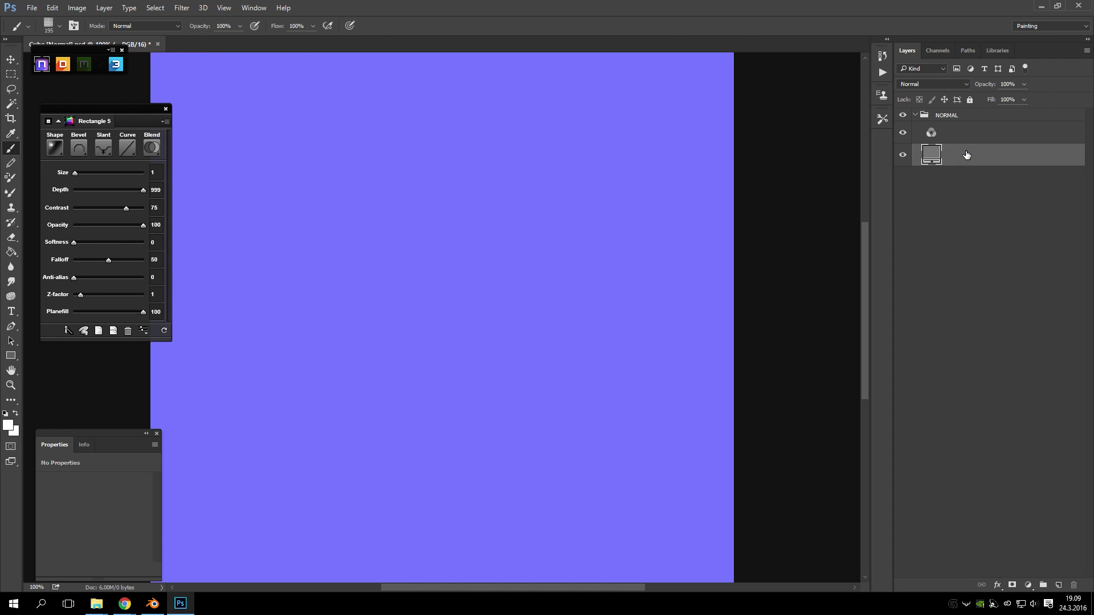
- Add a new multi-normal inside the NORMAL group
left_click(956, 119)
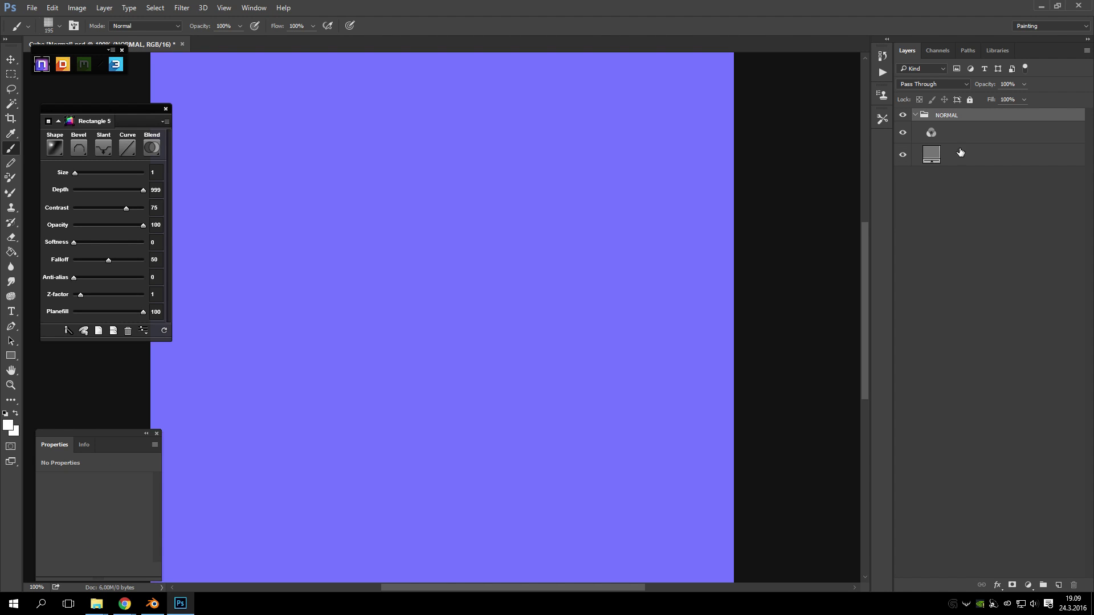
left_click(113, 331)
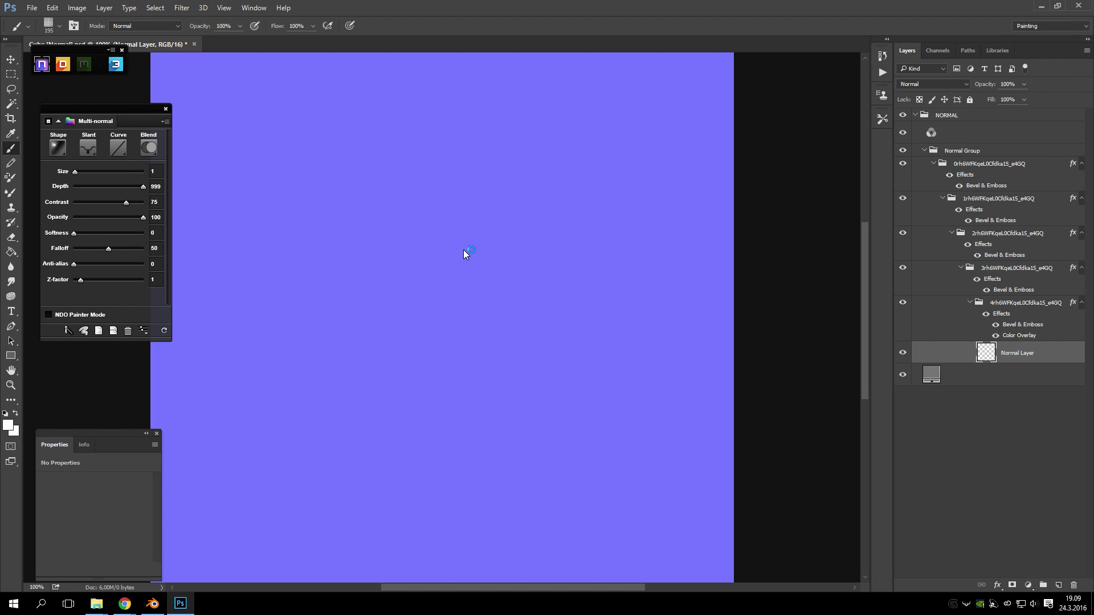
scroll(362, 222, "up", 1)
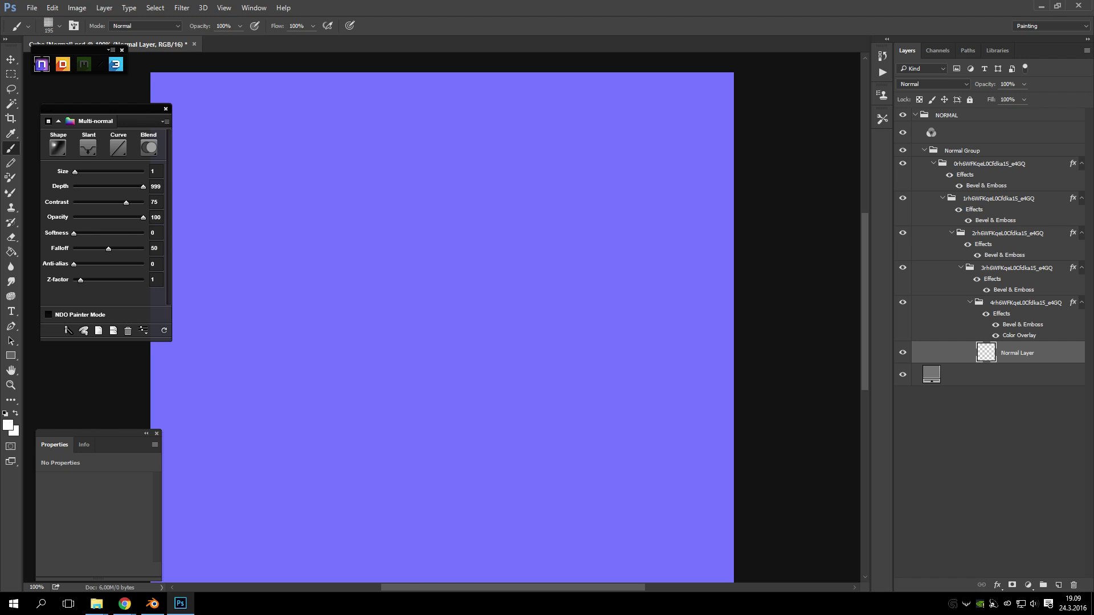
- Load the Hull_Detail1 brush tool preset, try strokes down the middle of the canvas, and undo them
left_click(59, 26)
left_click(58, 25)
left_click(28, 26)
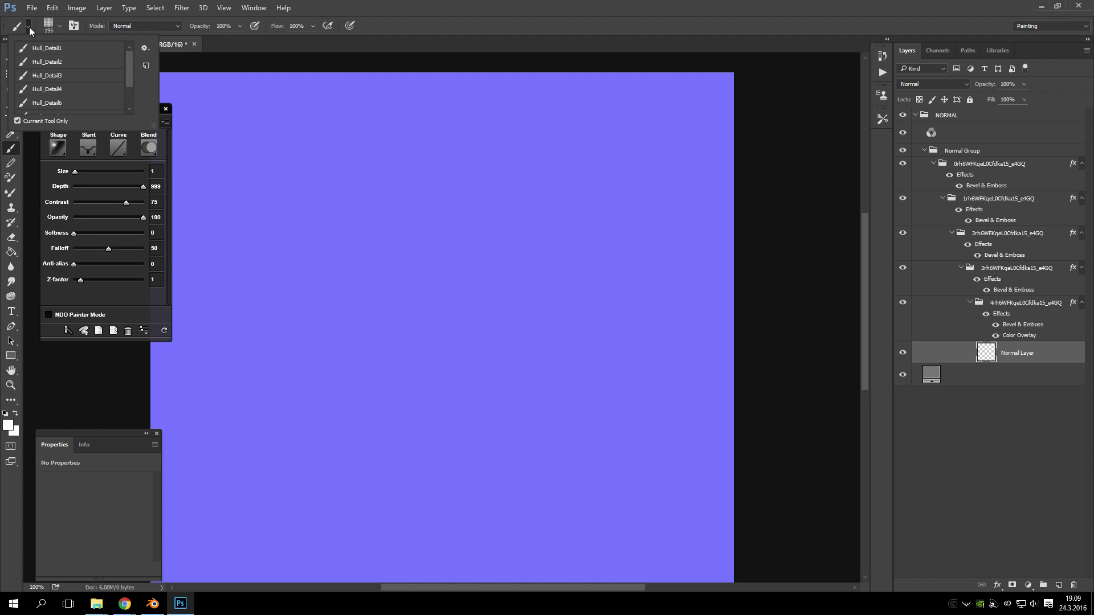
left_click(71, 50)
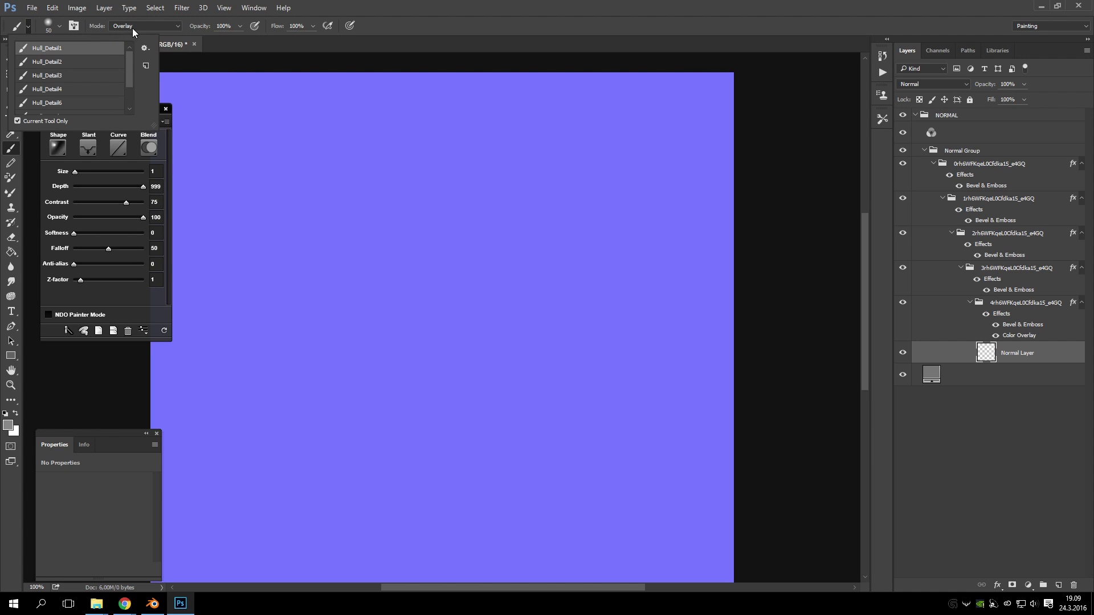
left_click(465, 219)
mouse_move(465, 219)
left_mouse_down()
mouse_move(386, 281)
mouse_move(374, 309)
mouse_move(444, 321)
mouse_move(517, 363)
mouse_move(533, 455)
mouse_move(503, 492)
left_mouse_up()
key("ctrl+alt+z")
key("ctrl+alt+z")
key("ctrl+alt+z")
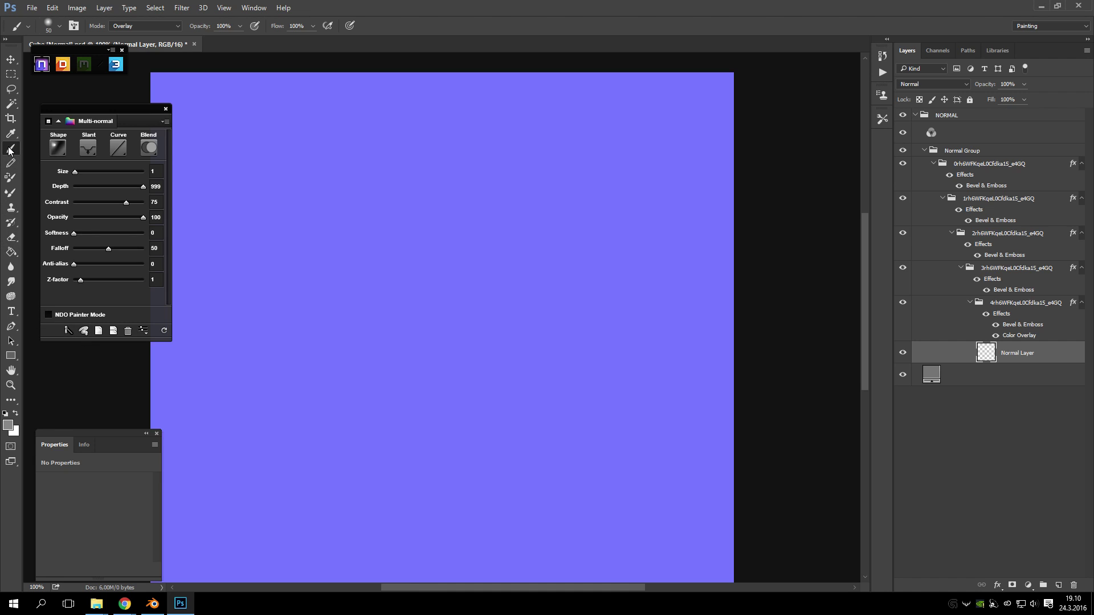
- Reduce the Hull_Detail1 brush size to 25 px
left_click(58, 28)
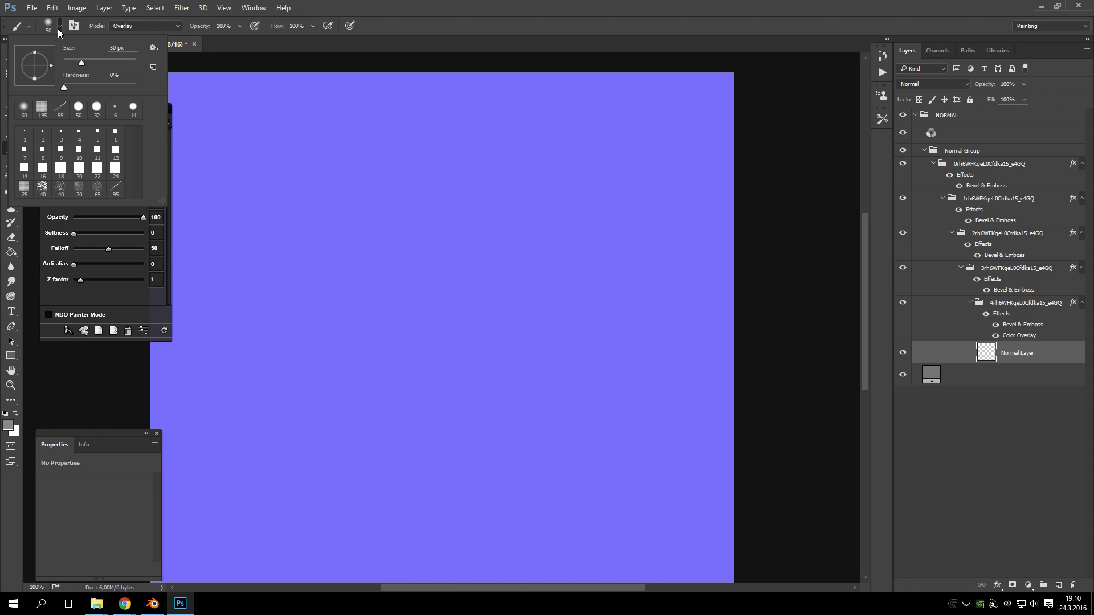
left_click_drag(79, 64, 77, 61)
left_click(361, 4)
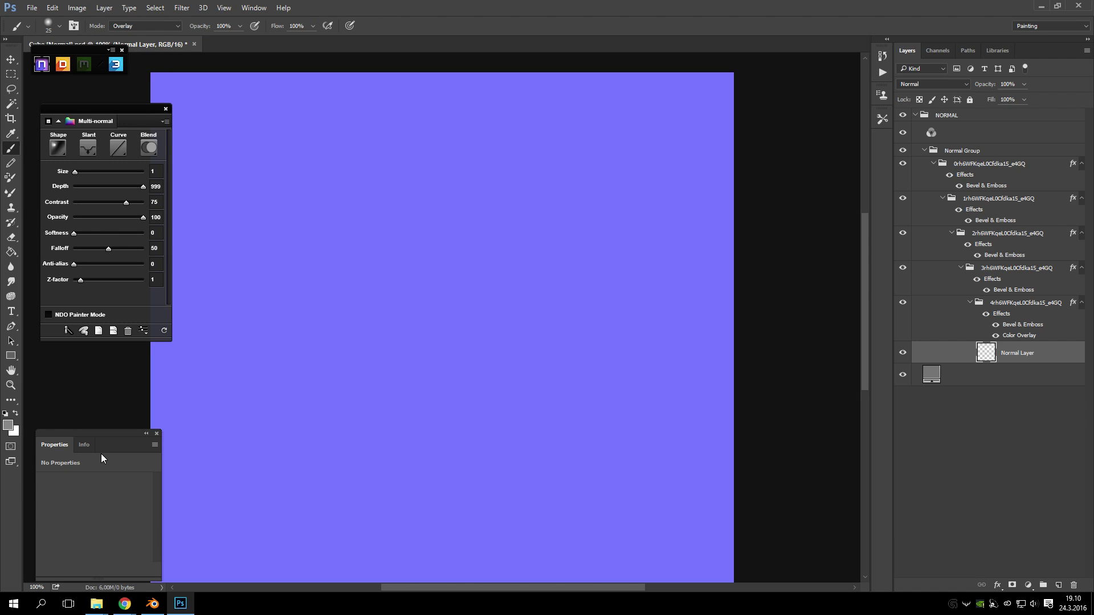
left_click(224, 7)
mouse_move(251, 10)
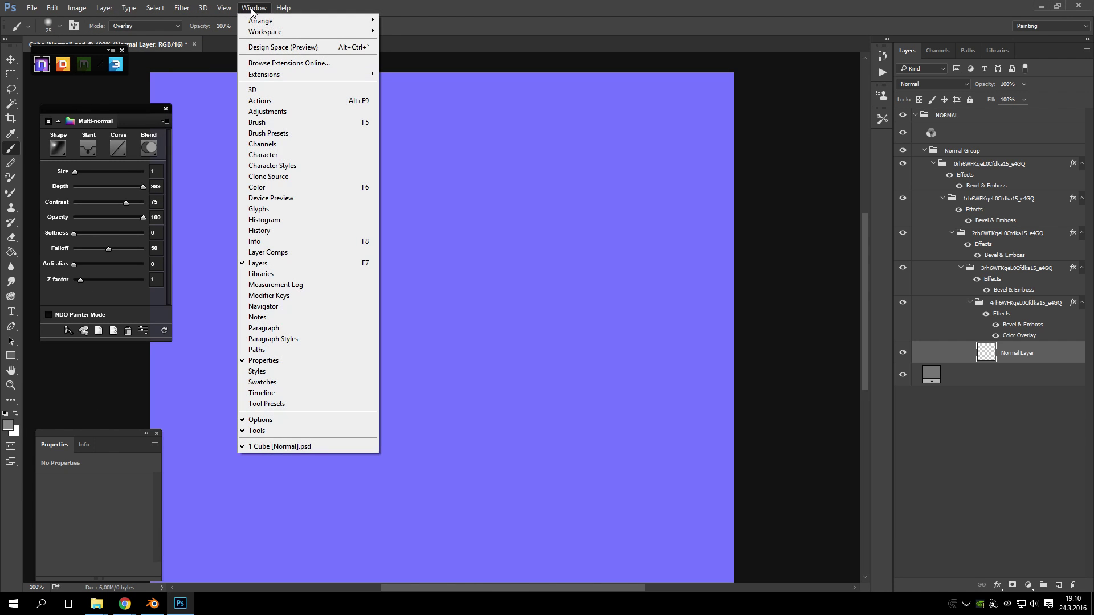
left_click(241, 95)
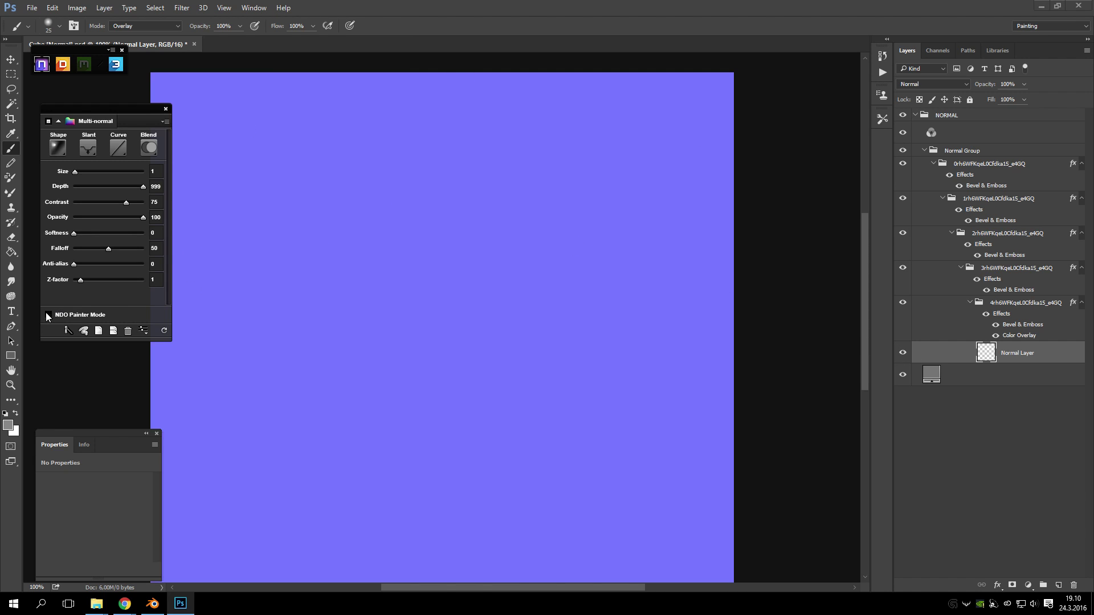
- Paint freehand hull-detail strokes across the Normal Layer and turn on NDO Painter Mode
mouse_move(414, 271)
left_mouse_down()
mouse_move(322, 294)
mouse_move(502, 334)
mouse_move(584, 298)
mouse_move(632, 189)
mouse_move(383, 265)
mouse_move(264, 227)
mouse_move(363, 364)
mouse_move(378, 449)
mouse_move(334, 522)
mouse_move(255, 386)
mouse_move(448, 352)
mouse_move(373, 374)
mouse_move(418, 394)
mouse_move(385, 209)
mouse_move(312, 100)
mouse_move(396, 134)
mouse_move(378, 192)
mouse_move(334, 185)
mouse_move(640, 194)
left_mouse_up()
key("ctrl+z")
mouse_move(602, 458)
left_mouse_down()
mouse_move(388, 484)
mouse_move(608, 532)
mouse_move(369, 347)
mouse_move(569, 203)
mouse_move(321, 152)
mouse_move(381, 225)
mouse_move(309, 321)
mouse_move(241, 498)
mouse_move(206, 515)
mouse_move(210, 423)
mouse_move(240, 323)
mouse_move(217, 156)
mouse_move(308, 200)
mouse_move(162, 359)
left_mouse_up()
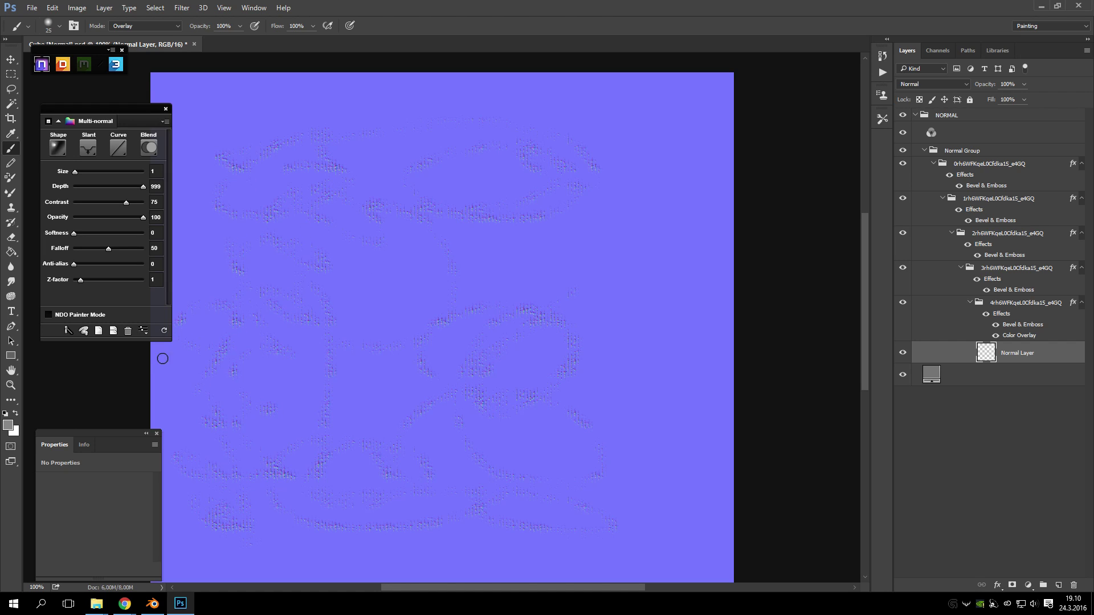
left_click(49, 316)
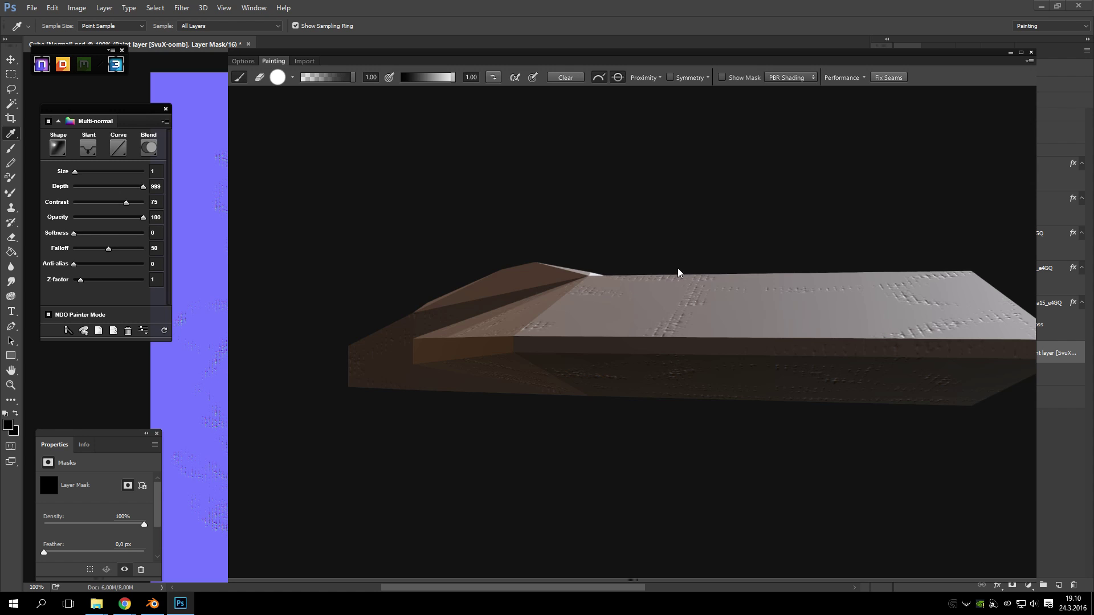
- Set the 3D painting brush to size 15 and spacing 1
left_click_drag(677, 274, 706, 367)
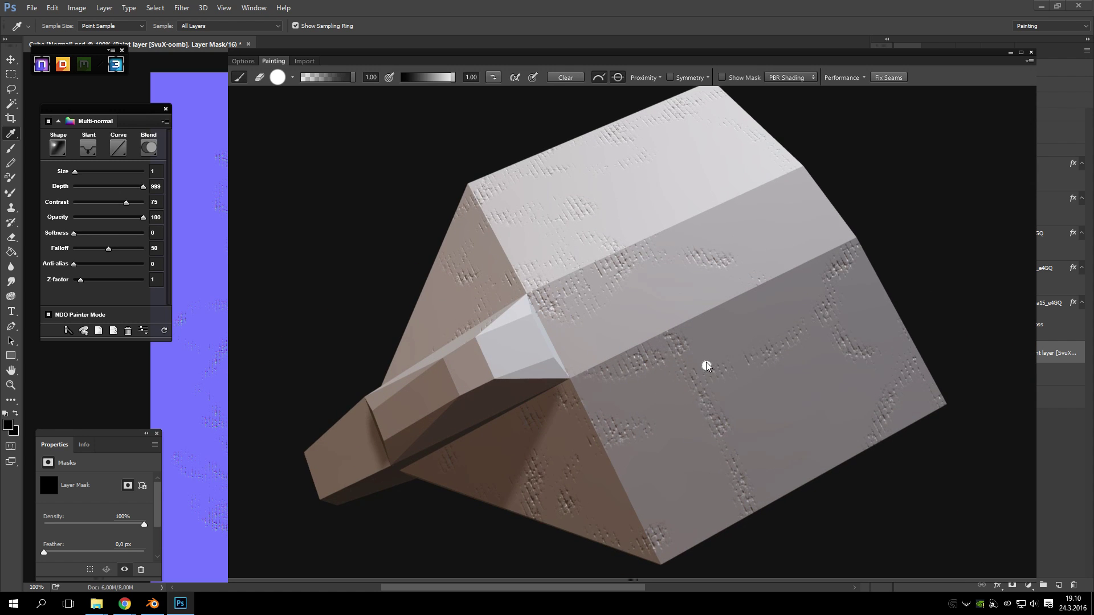
scroll(691, 357, "up", 6)
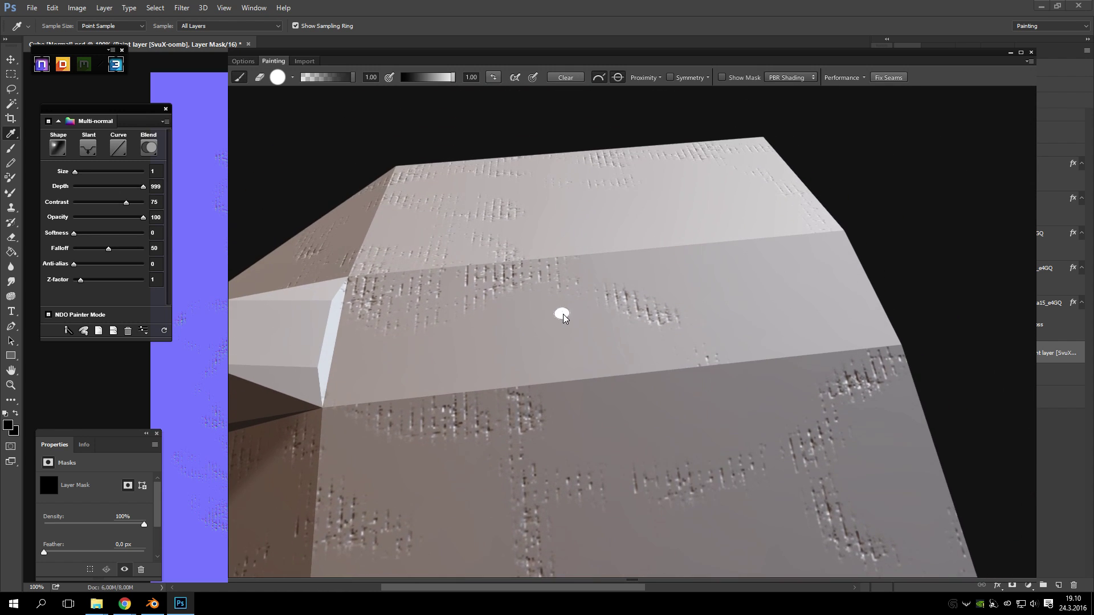
scroll(659, 344, "up", 2)
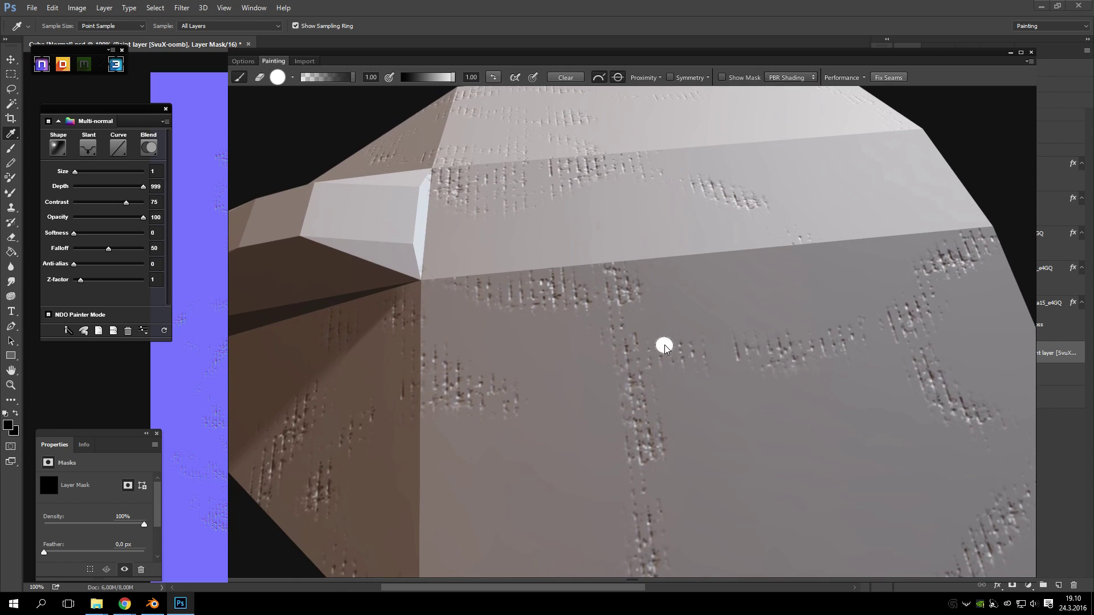
left_click(292, 78)
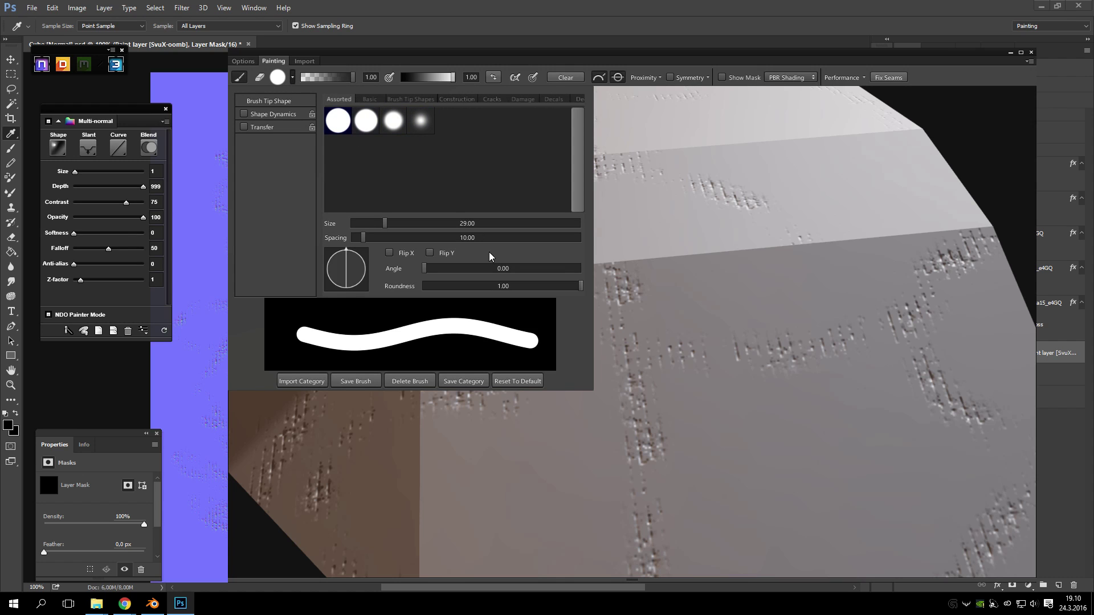
mouse_move(363, 238)
left_mouse_down()
mouse_move(330, 233)
mouse_move(371, 230)
left_mouse_up()
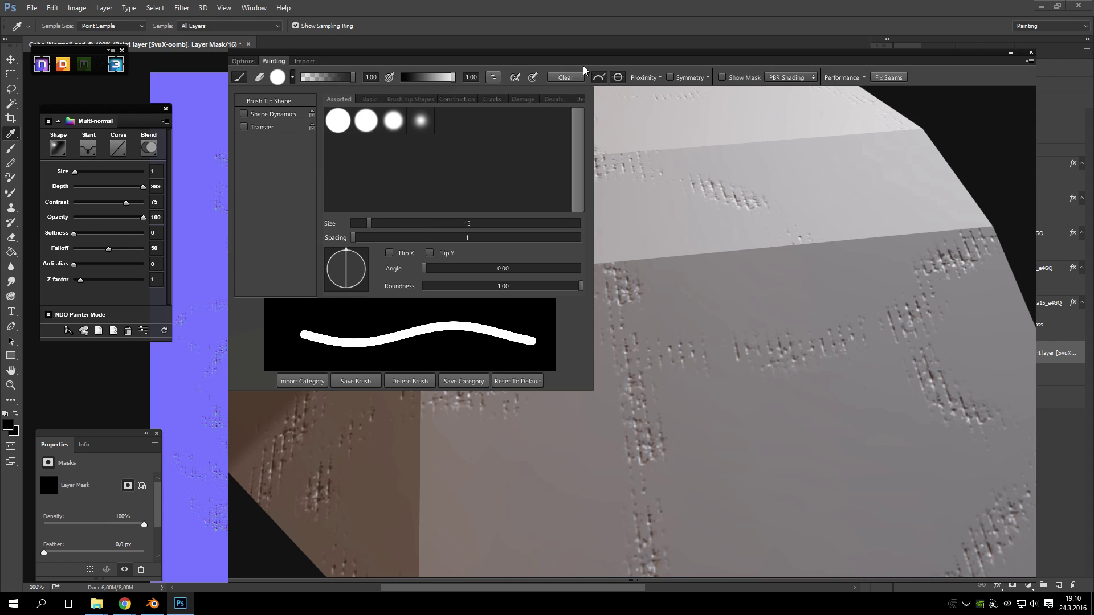
left_click(586, 56)
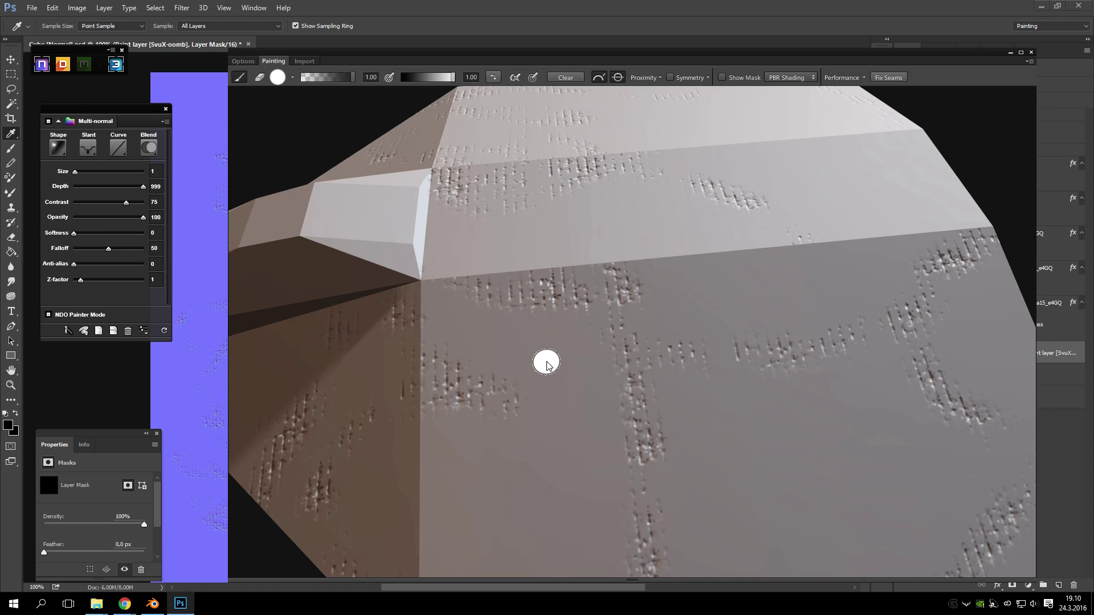
- Paint a starting dab at the lower front corner of the hull's side panel and open the painting performance options
left_click_drag(703, 327, 647, 278)
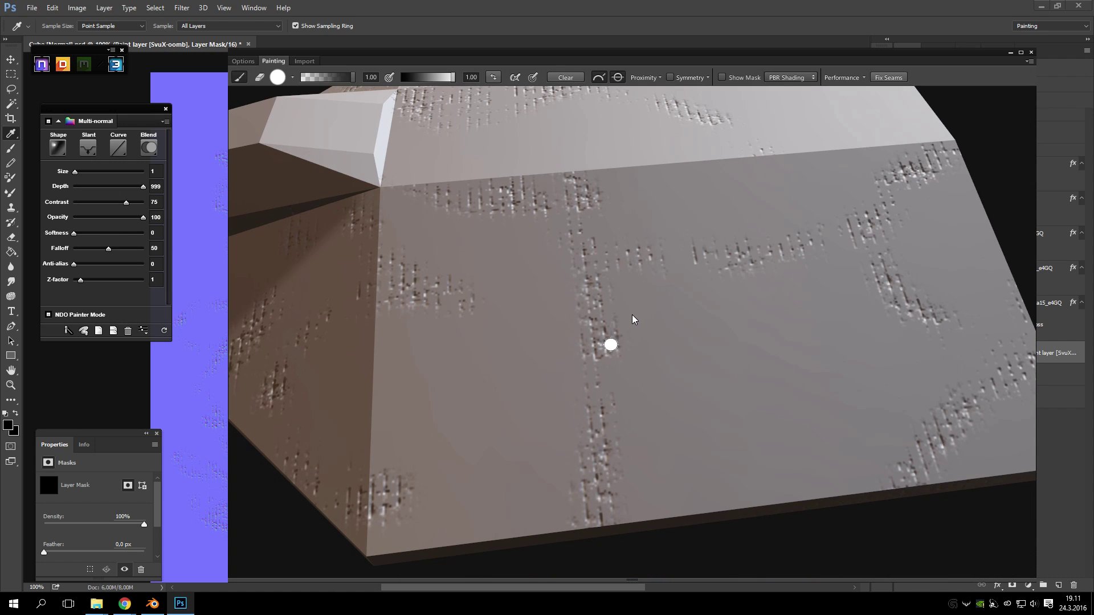
mouse_move(450, 455)
left_mouse_down()
mouse_move(547, 408)
mouse_move(552, 494)
left_mouse_up()
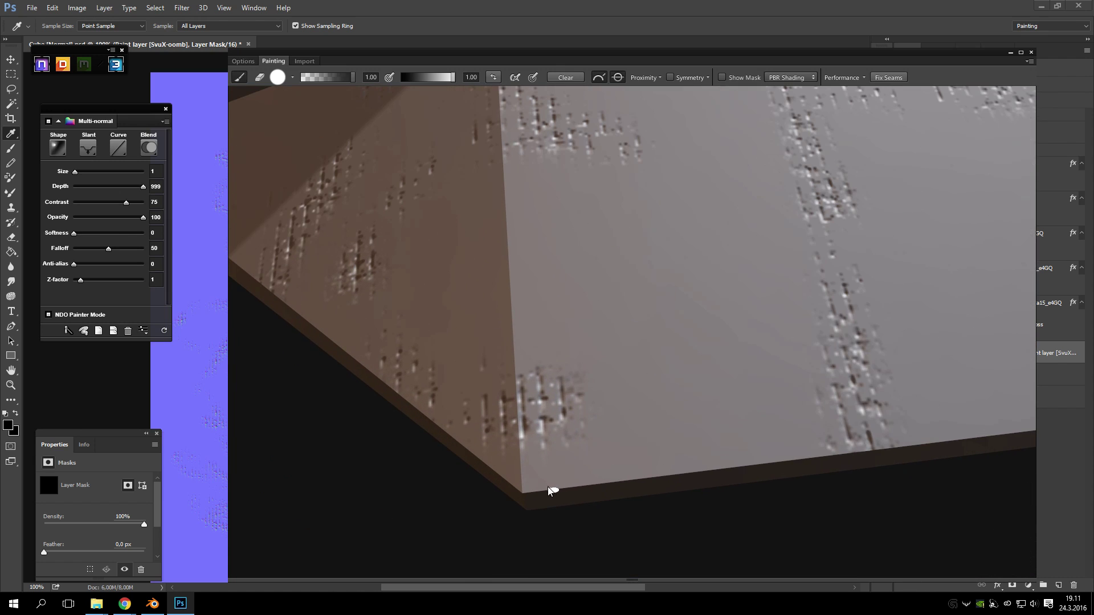
left_click(530, 480)
left_click_drag(820, 292, 770, 302)
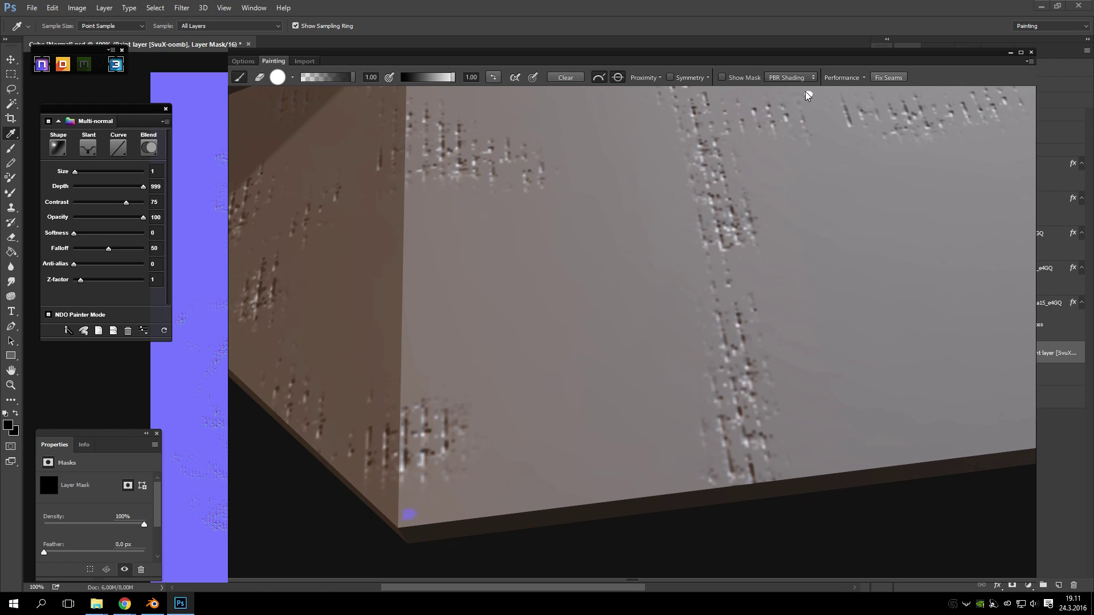
left_click(865, 78)
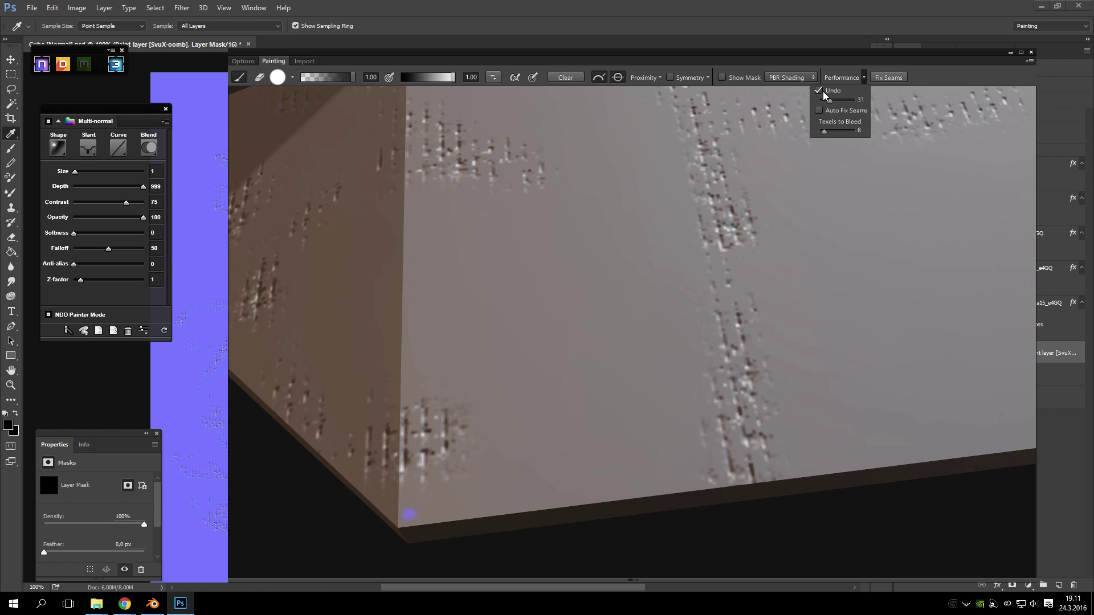
- Paint straight connected panel lines along the side panel's lower and rear edges, then inward and diagonally up to its upper edge
left_click_drag(686, 278, 593, 383)
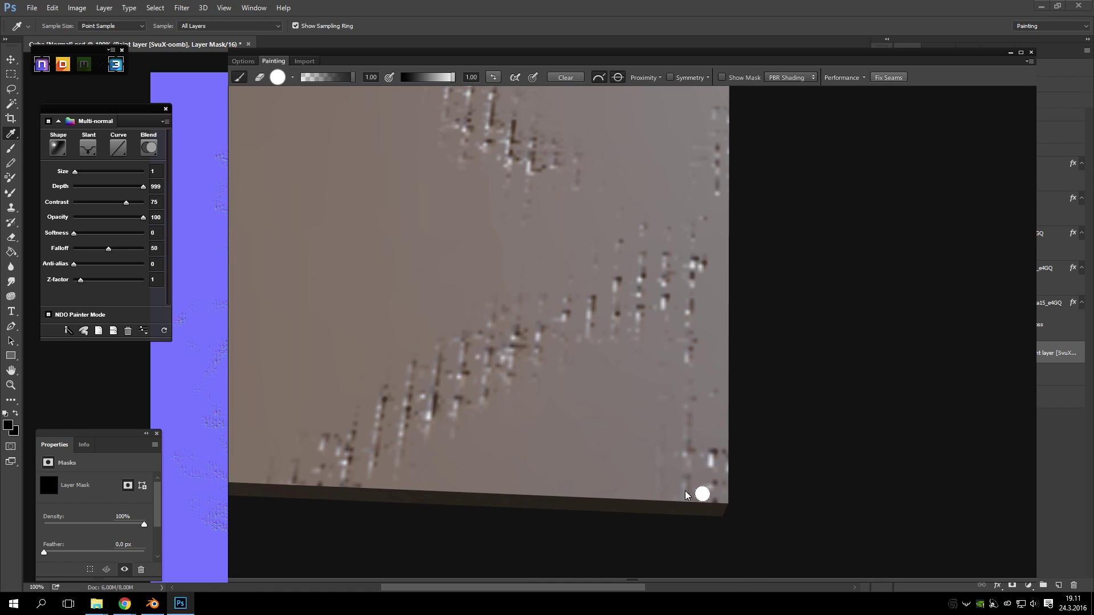
left_click_drag(716, 491, 570, 291)
left_click_drag(711, 286, 778, 347)
left_click_drag(737, 250, 584, 237)
left_click(523, 119, "shift")
mouse_move(436, 137)
left_mouse_down()
mouse_move(469, 150)
mouse_move(518, 146)
left_mouse_up()
- Close the side panel outline with a zigzag of straight segments running down to the lower edge line
left_click(499, 122, "shift")
mouse_move(453, 173)
left_mouse_down()
mouse_move(449, 212)
mouse_move(513, 254)
left_mouse_up()
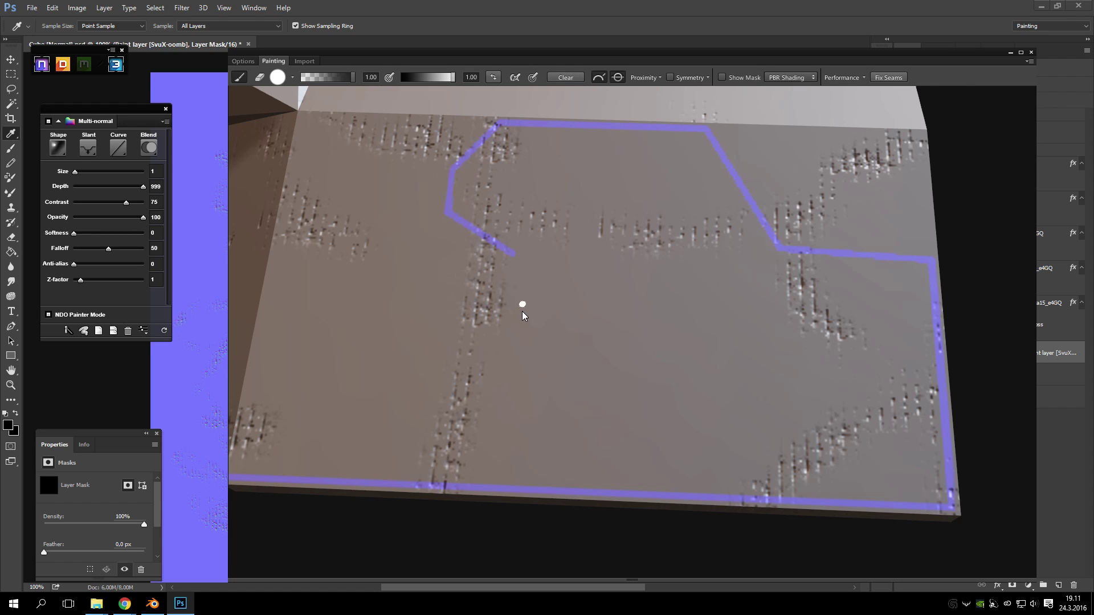
left_click(509, 345, "shift")
left_click_drag(452, 403, 520, 372)
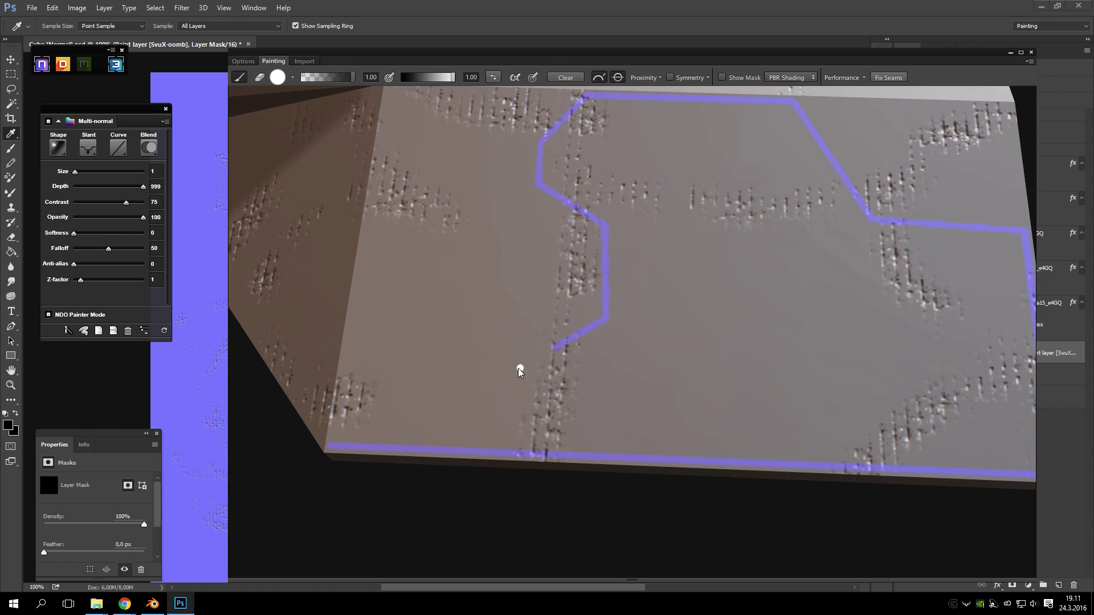
left_click(511, 456, "shift")
left_click_drag(638, 245, 589, 262)
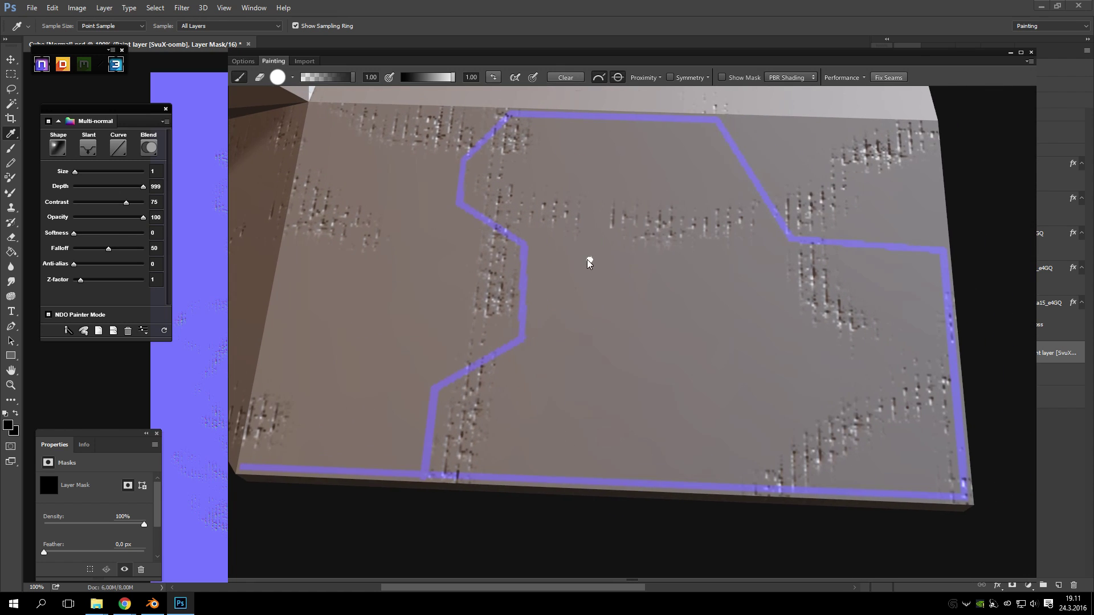
- Paint a small square inside the zigzag line and connect it with straight segments to the outline's rear angled corner
mouse_move(525, 255)
left_mouse_down()
mouse_move(580, 256)
mouse_move(581, 273)
left_mouse_up()
left_click(582, 323, "shift")
left_click(522, 320, "shift")
left_click(588, 280)
left_click(786, 255, "shift")
left_click(797, 240, "shift")
left_click_drag(716, 302, 662, 332)
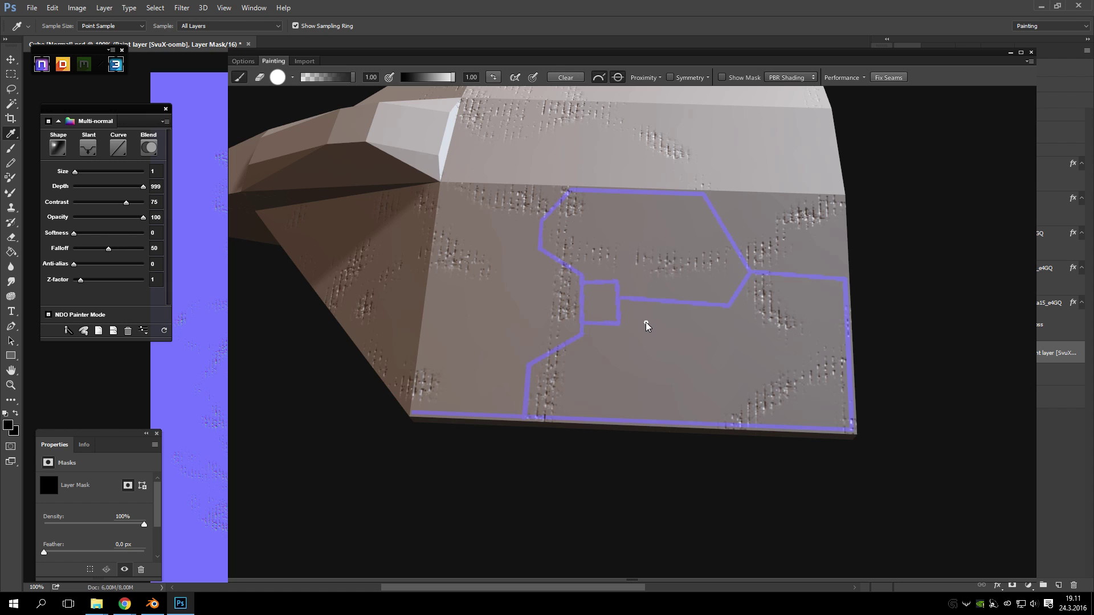
- Paint an L-shaped panel line on the hull's far light face and a straight line across that face at its upper end
left_click_drag(883, 224, 617, 237)
mouse_move(627, 178)
left_mouse_down()
mouse_move(576, 264)
mouse_move(591, 232)
mouse_move(590, 263)
left_mouse_up()
scroll(590, 263, "up", 2)
scroll(590, 263, "down", 1)
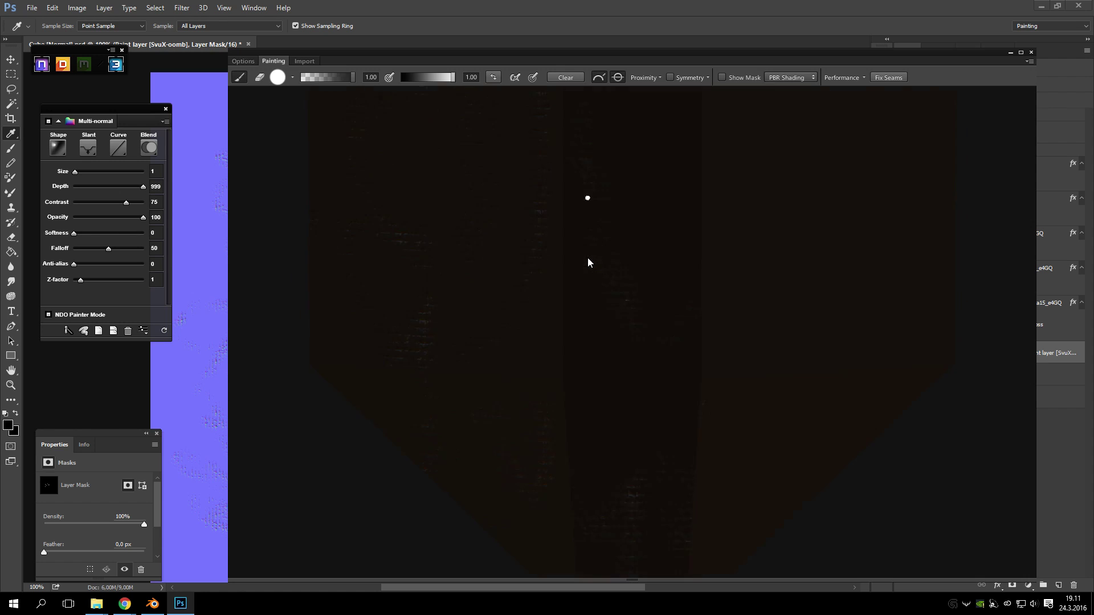
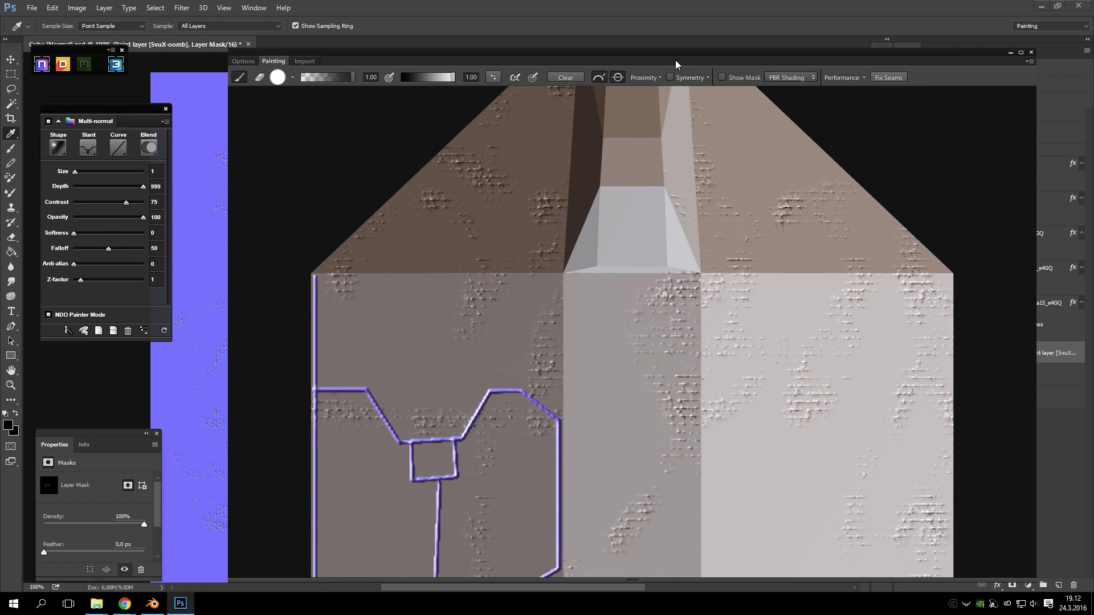
mouse_move(675, 65)
left_mouse_down()
mouse_move(630, 29)
mouse_move(604, 29)
left_mouse_up()
scroll(672, 308, "down", 5)
scroll(543, 286, "up", 5)
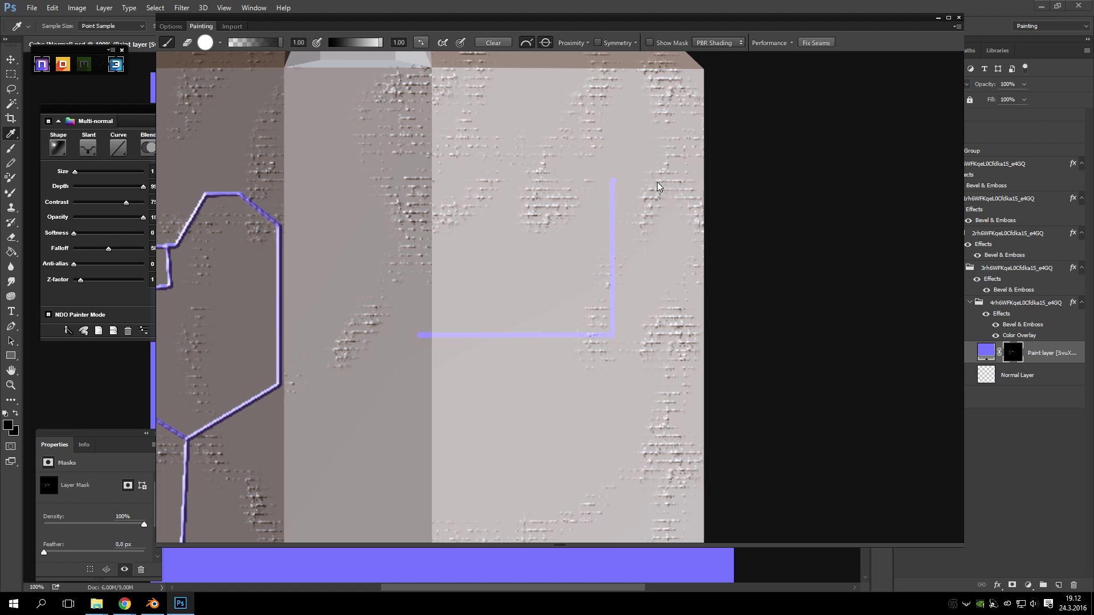
scroll(656, 187, "up", 3)
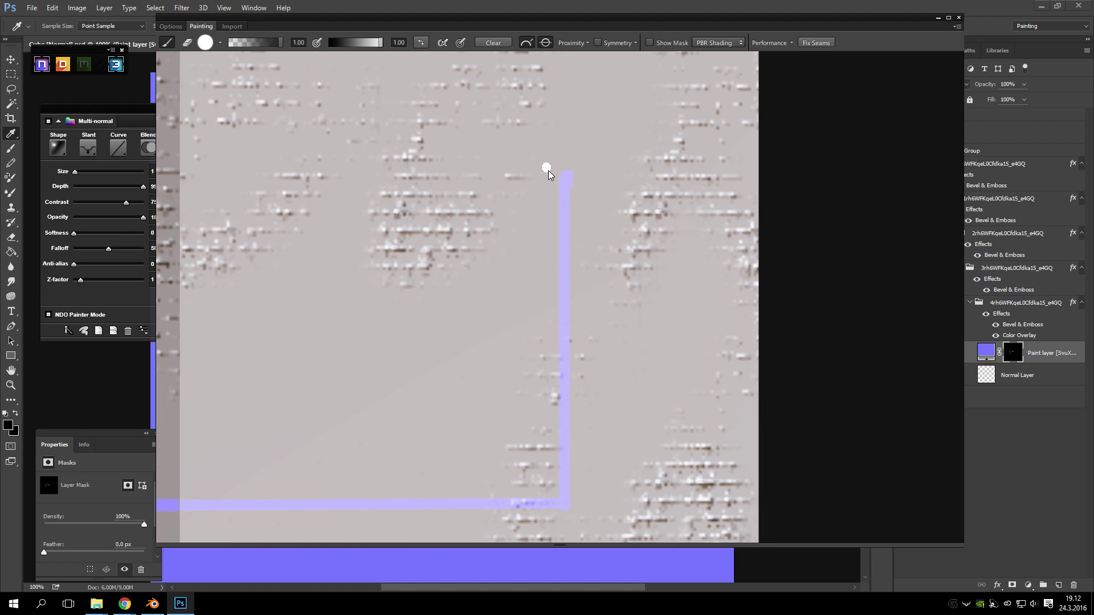
scroll(579, 182, "down", 4)
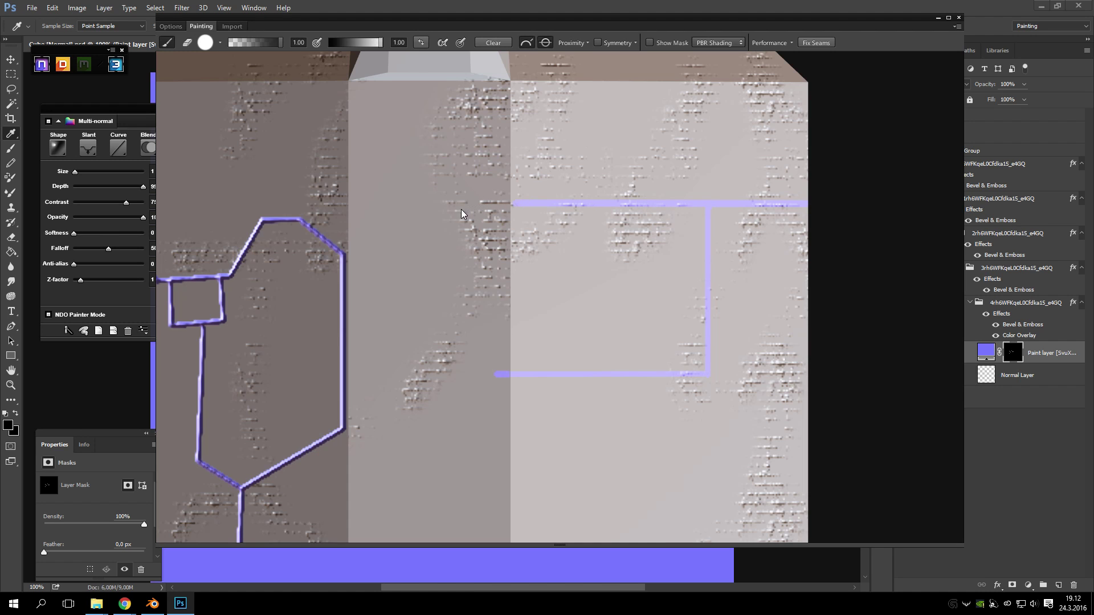
- Continue the cross line over the hull's middle strip as a squared step around the nose base, joining the side panel outline
scroll(456, 194, "down", 2)
scroll(501, 225, "up", 1)
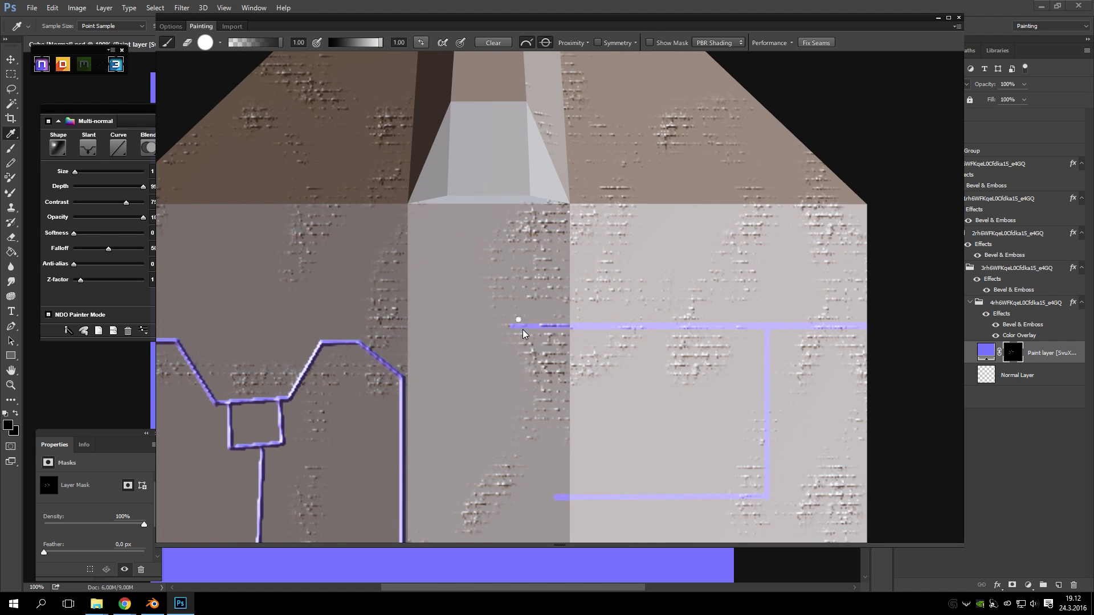
scroll(519, 330, "up", 3)
left_click_drag(506, 321, 504, 119)
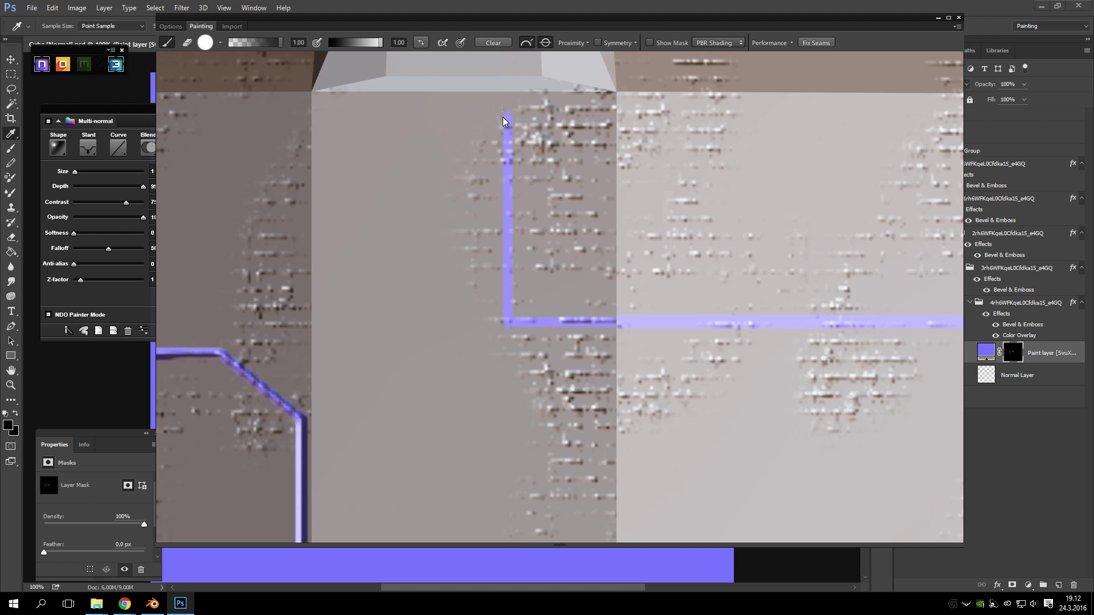
mouse_move(350, 119)
left_mouse_down()
mouse_move(274, 119)
mouse_move(274, 392)
left_mouse_up()
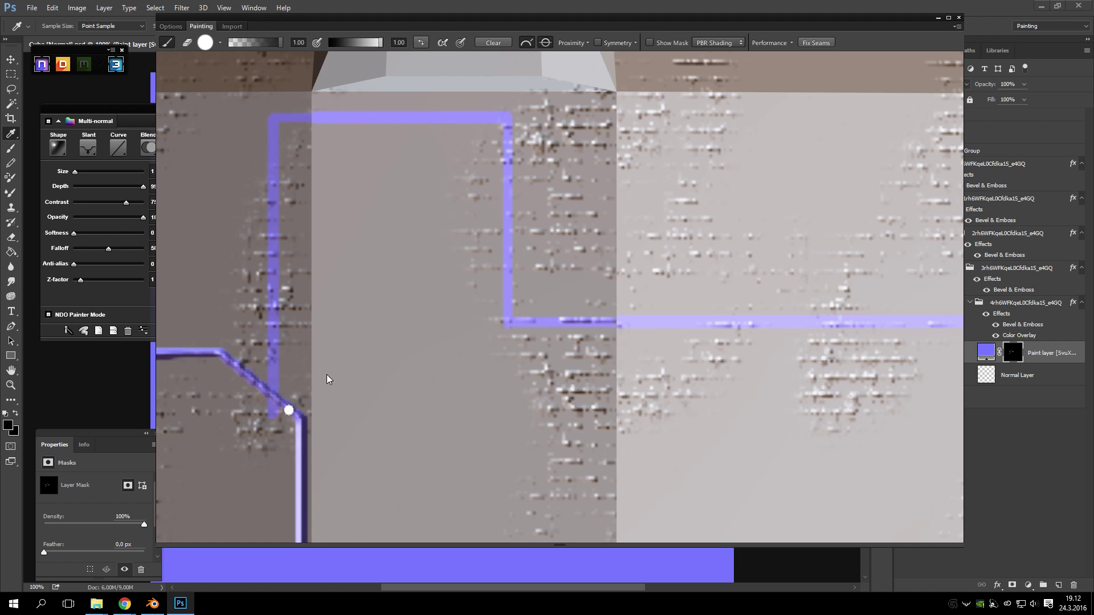
- Extend the lower cross line over the middle strip to the side panel and paint a rectangle below it on the light face
scroll(479, 384, "down", 3)
scroll(608, 390, "up", 2)
scroll(503, 262, "up", 3)
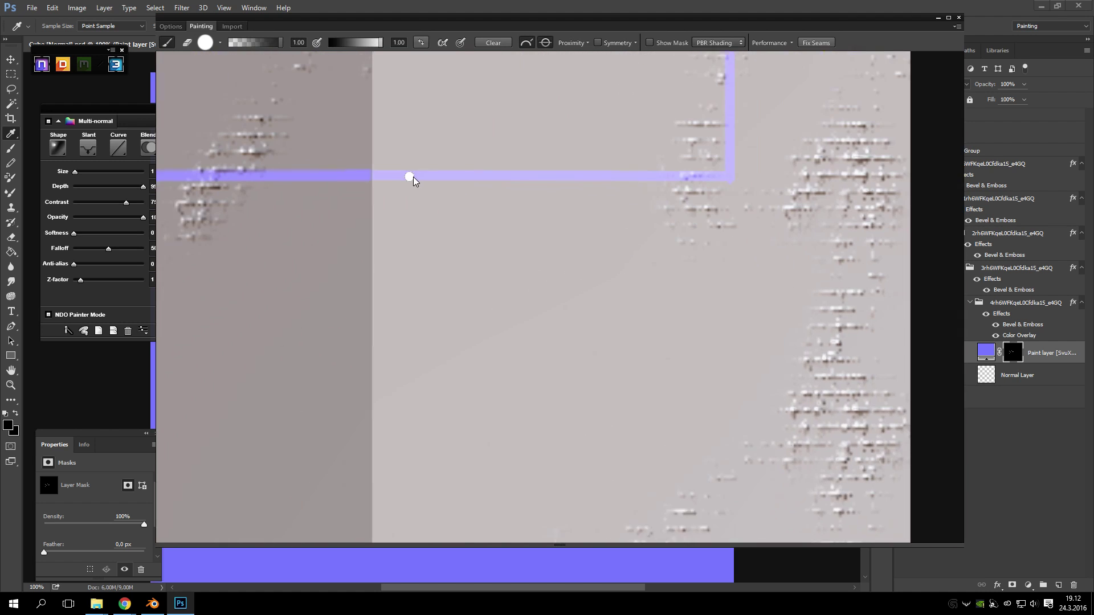
left_click_drag(457, 178, 458, 221)
left_click_drag(464, 438, 461, 436)
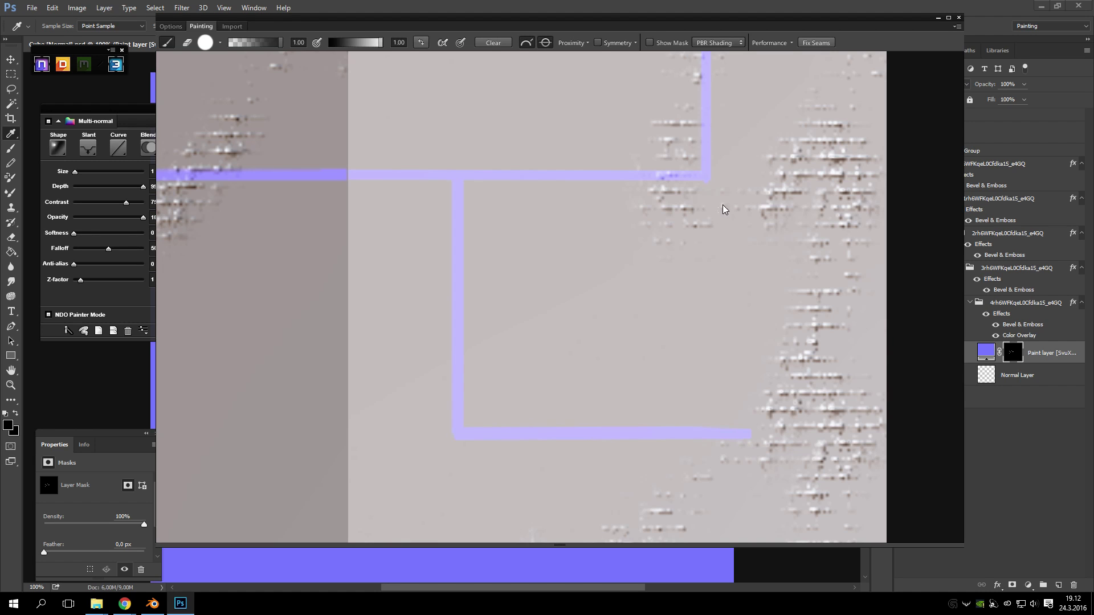
left_click_drag(741, 300, 741, 436)
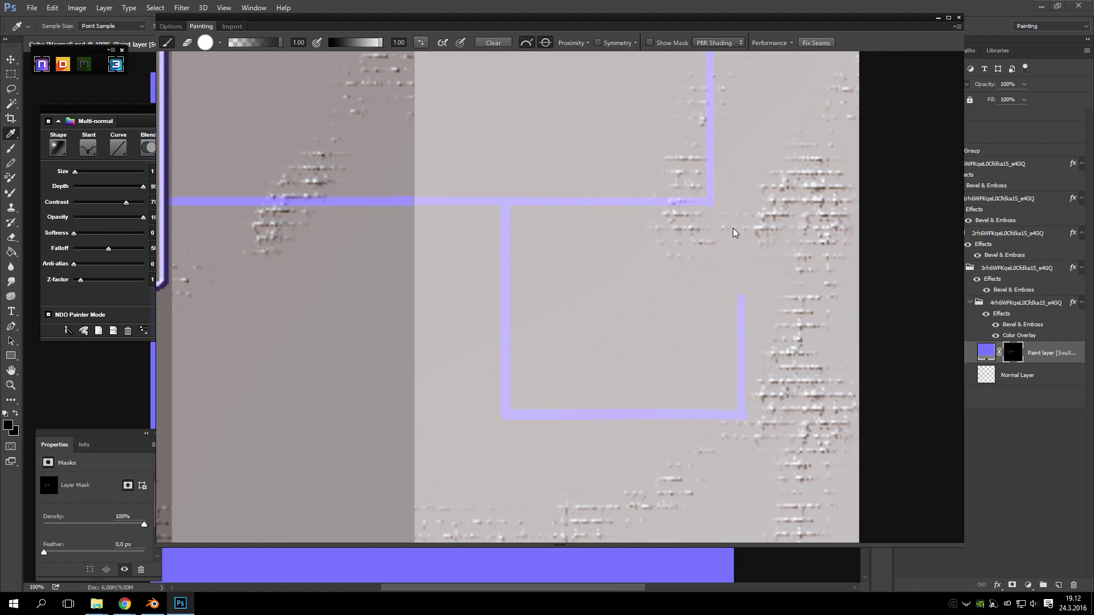
scroll(609, 308, "down", 3)
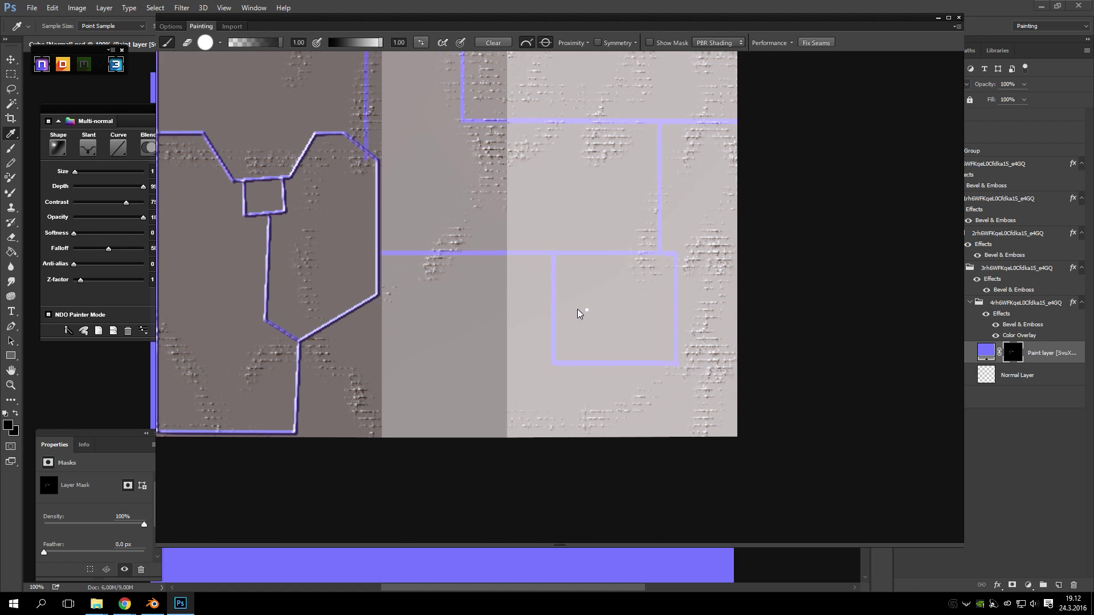
- Examine the painted panel lines across the hull from several angles and check the paint-through-thin-geometry option
scroll(473, 196, "down", 5)
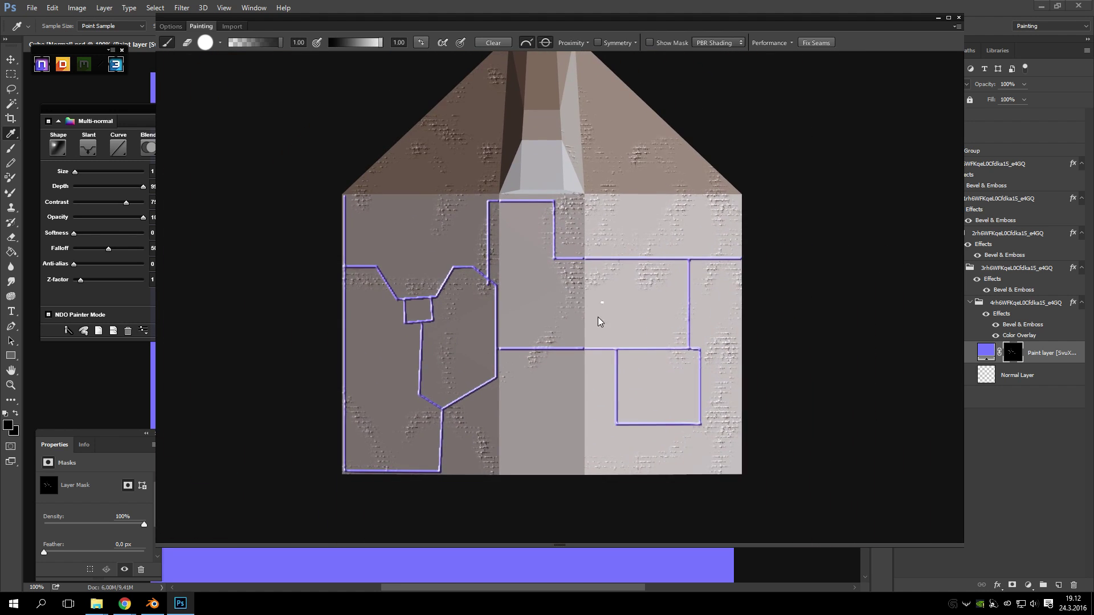
mouse_move(597, 317)
left_mouse_down()
mouse_move(477, 384)
mouse_move(697, 293)
mouse_move(618, 351)
mouse_move(581, 276)
mouse_move(632, 363)
mouse_move(542, 382)
mouse_move(461, 361)
mouse_move(532, 300)
mouse_move(501, 271)
mouse_move(633, 314)
left_mouse_up()
scroll(604, 325, "up", 1)
scroll(501, 272, "down", 3)
scroll(565, 269, "up", 2)
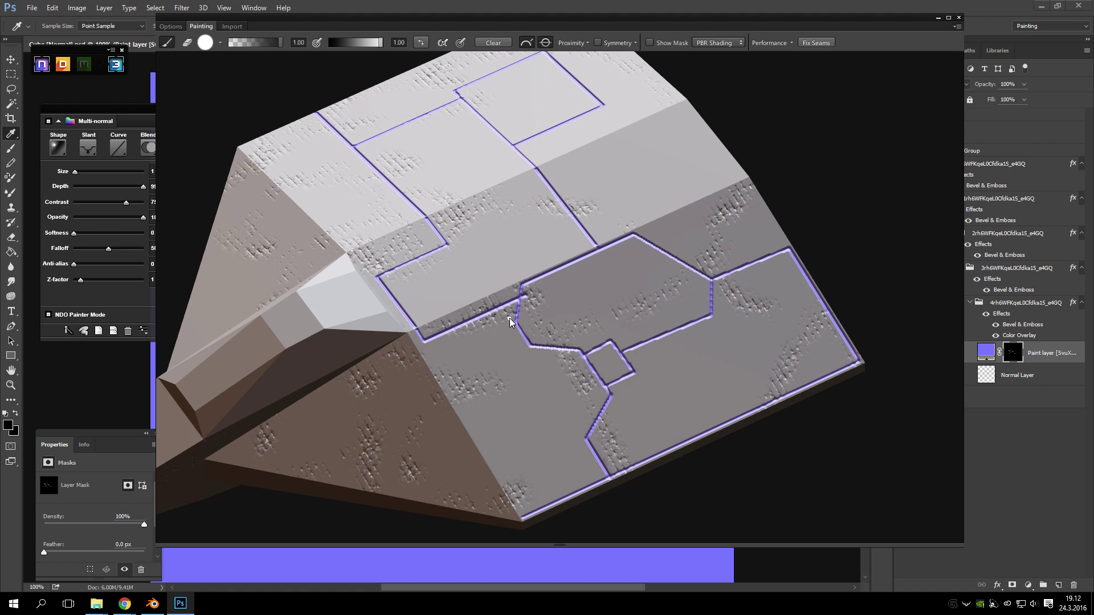
mouse_move(281, 133)
left_mouse_down()
mouse_move(312, 168)
mouse_move(483, 54)
left_mouse_up()
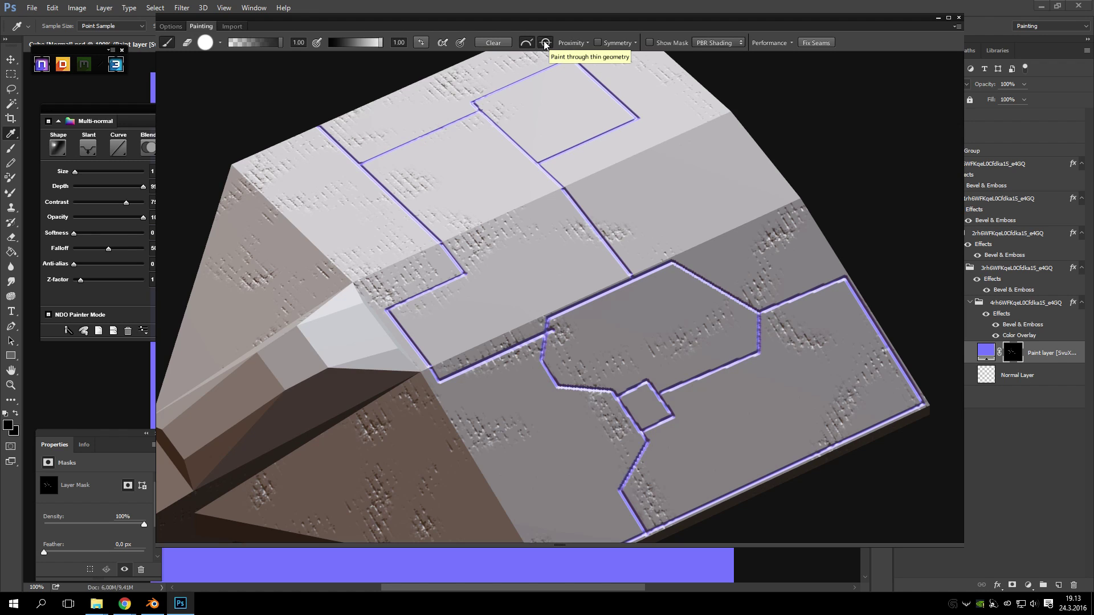
mouse_move(608, 244)
left_mouse_down()
mouse_move(569, 353)
mouse_move(525, 174)
mouse_move(530, 139)
mouse_move(598, 240)
mouse_move(604, 210)
mouse_move(580, 382)
mouse_move(634, 330)
mouse_move(593, 321)
mouse_move(665, 337)
mouse_move(644, 341)
left_mouse_up()
scroll(628, 306, "up", 5)
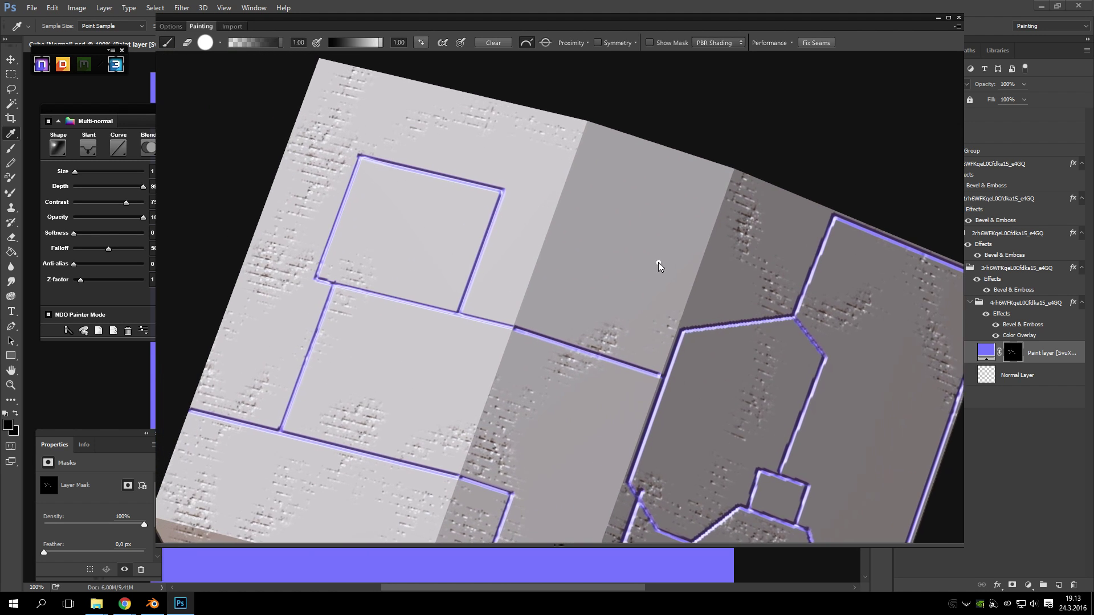
left_click_drag(658, 262, 664, 262)
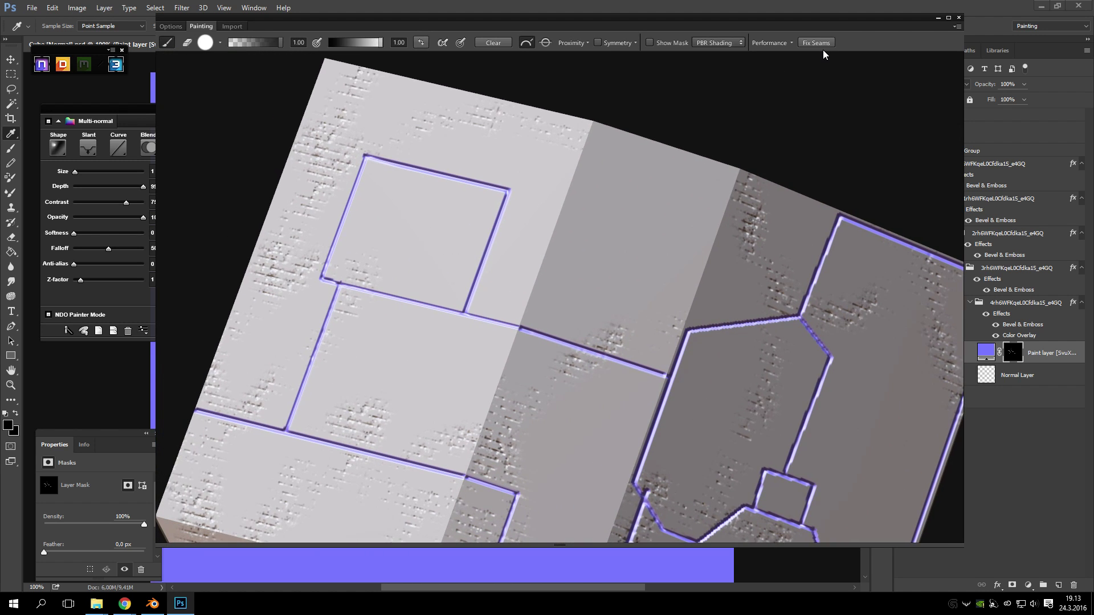
- Paint freehand test scribbles across the edge between the hull's middle strip and side panel and inspect the seam
scroll(659, 321, "up", 6)
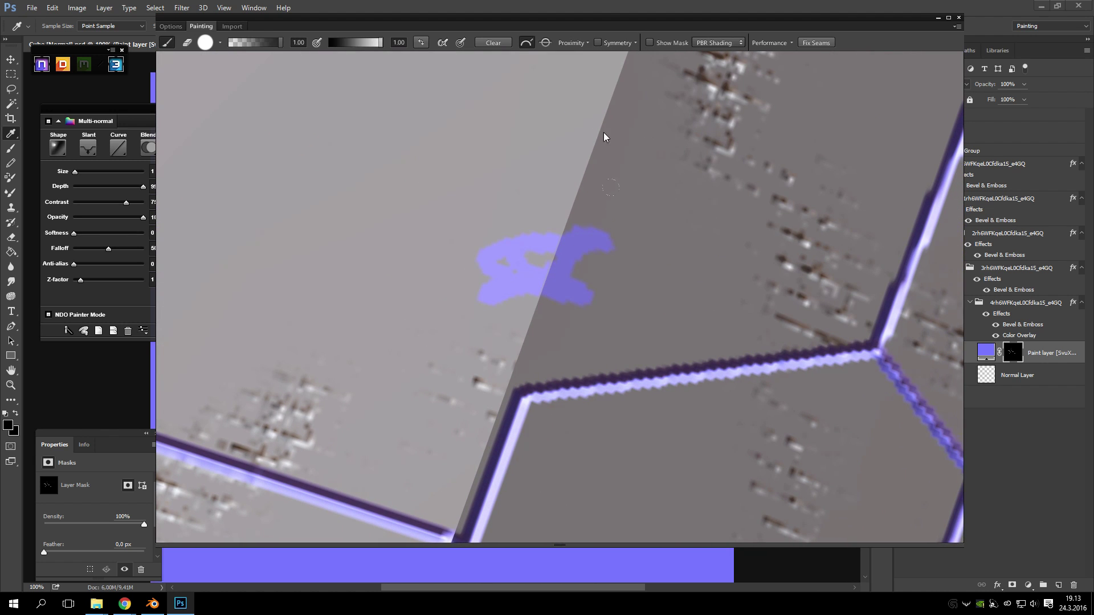
left_click_drag(644, 71, 631, 107)
left_click_drag(627, 147, 662, 299)
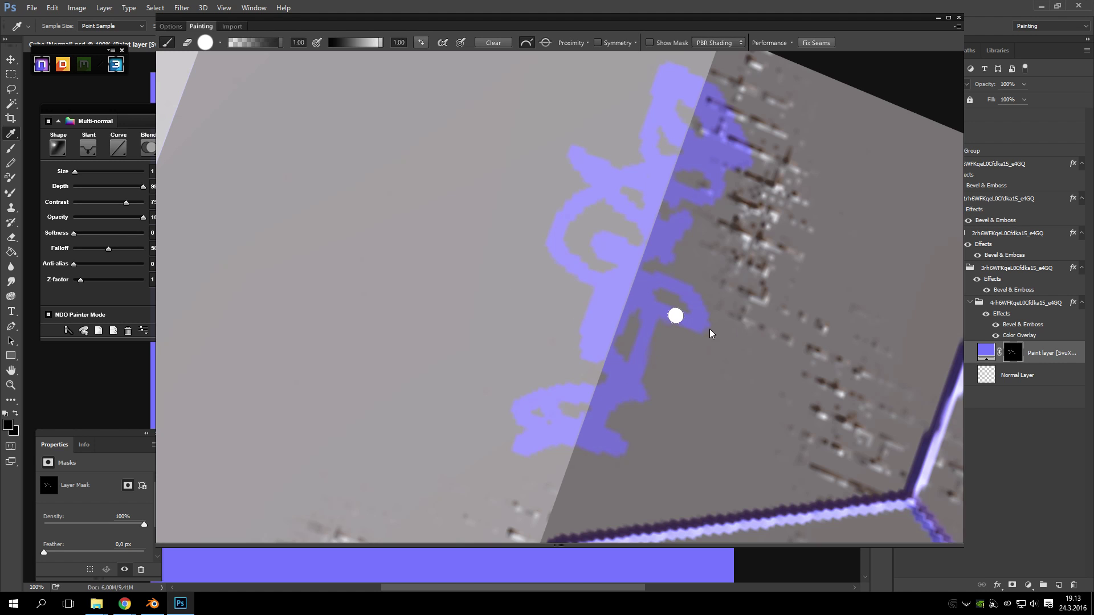
mouse_move(683, 306)
left_mouse_down()
mouse_move(655, 283)
mouse_move(652, 139)
left_mouse_up()
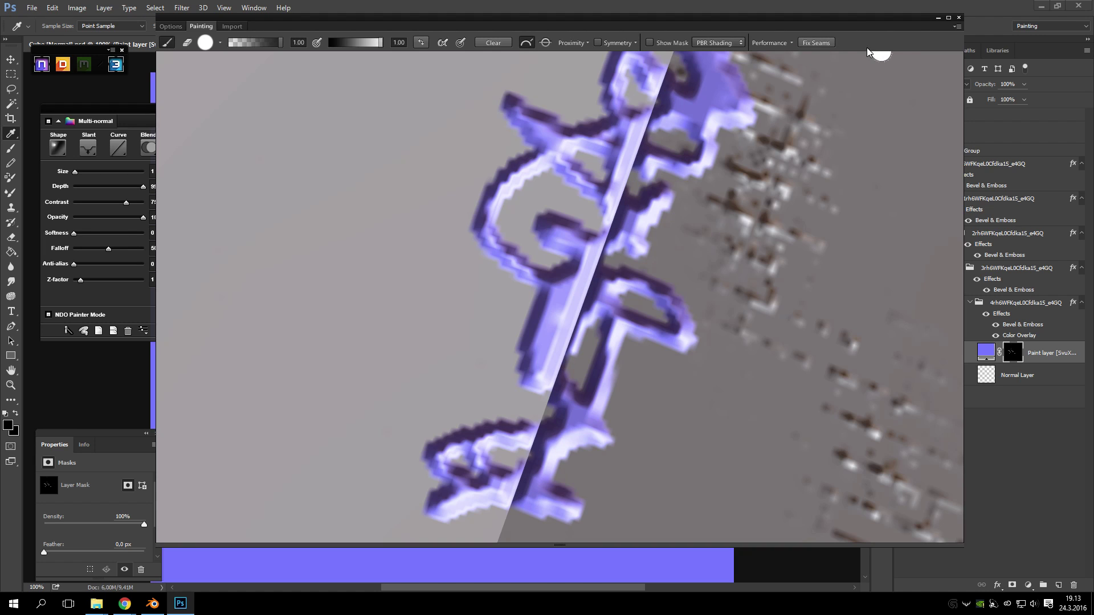
- Fix the seams of the painted texture and erase the test scribbles across the edge between the middle strip and side panel
left_click(823, 44)
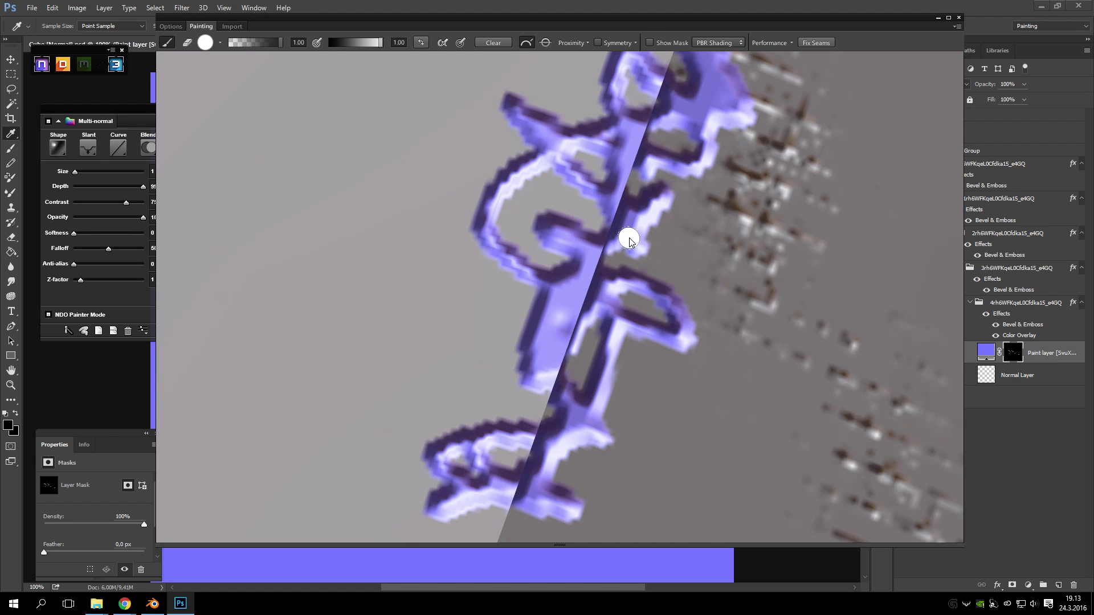
scroll(673, 187, "down", 3)
mouse_move(625, 245)
left_mouse_down()
mouse_move(696, 383)
mouse_move(650, 374)
mouse_move(702, 426)
mouse_move(632, 319)
mouse_move(559, 279)
left_mouse_up()
key("e")
left_click_drag(542, 404, 621, 336)
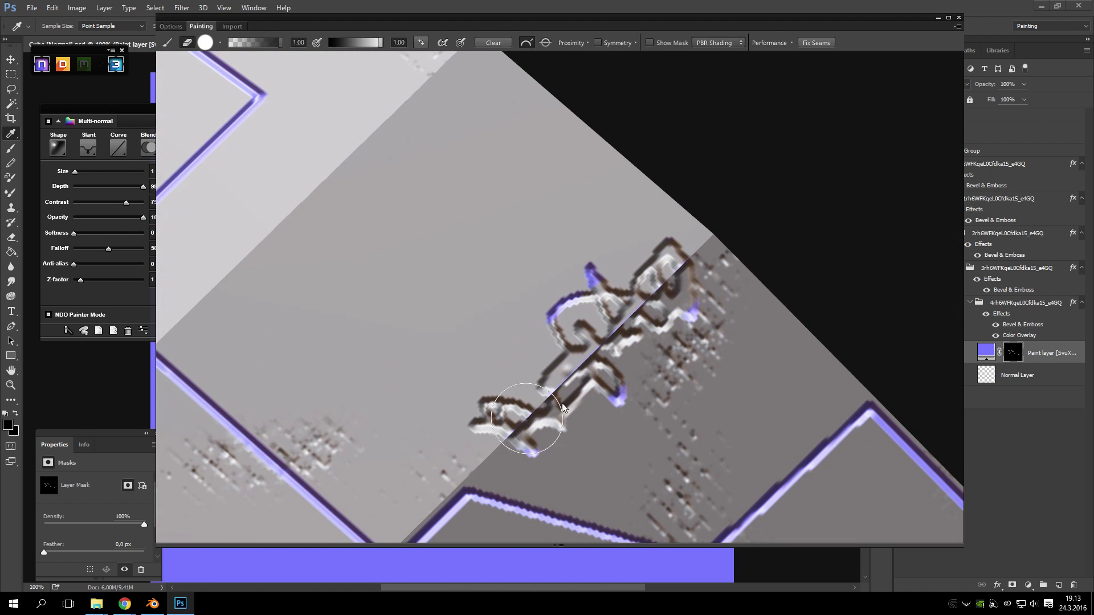
mouse_move(494, 357)
left_mouse_down()
mouse_move(534, 313)
mouse_move(627, 339)
mouse_move(608, 363)
mouse_move(699, 274)
left_mouse_up()
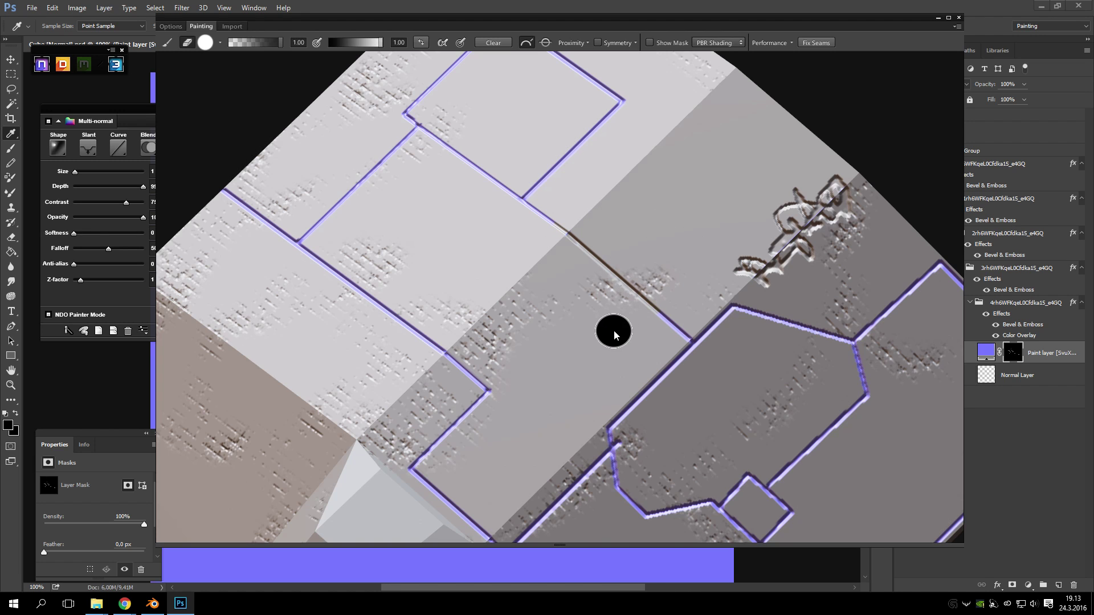
- Try painting a wide blob over the cross line on the hull's middle strip and erase it again
scroll(614, 330, "up", 3)
key("b")
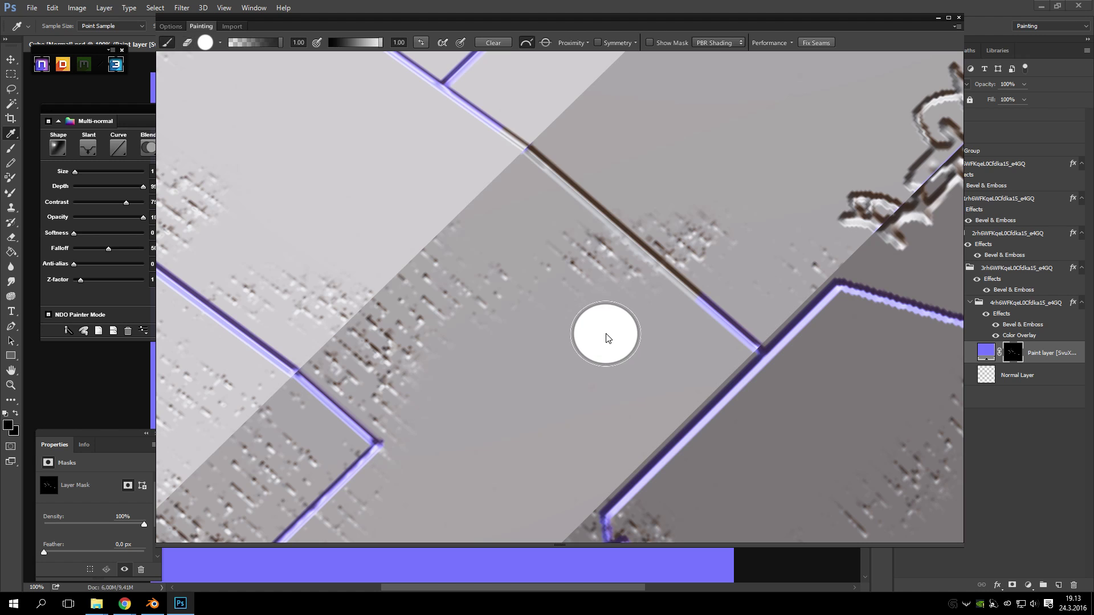
scroll(607, 338, "up", 4)
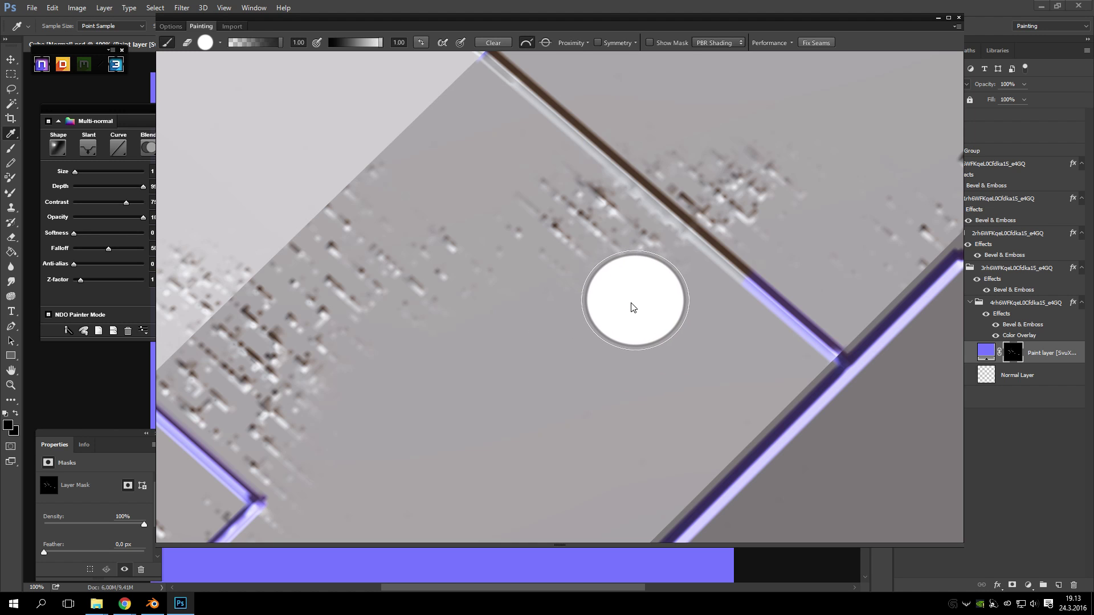
mouse_move(635, 305)
left_mouse_down()
mouse_move(753, 200)
mouse_move(640, 302)
mouse_move(618, 283)
left_mouse_up()
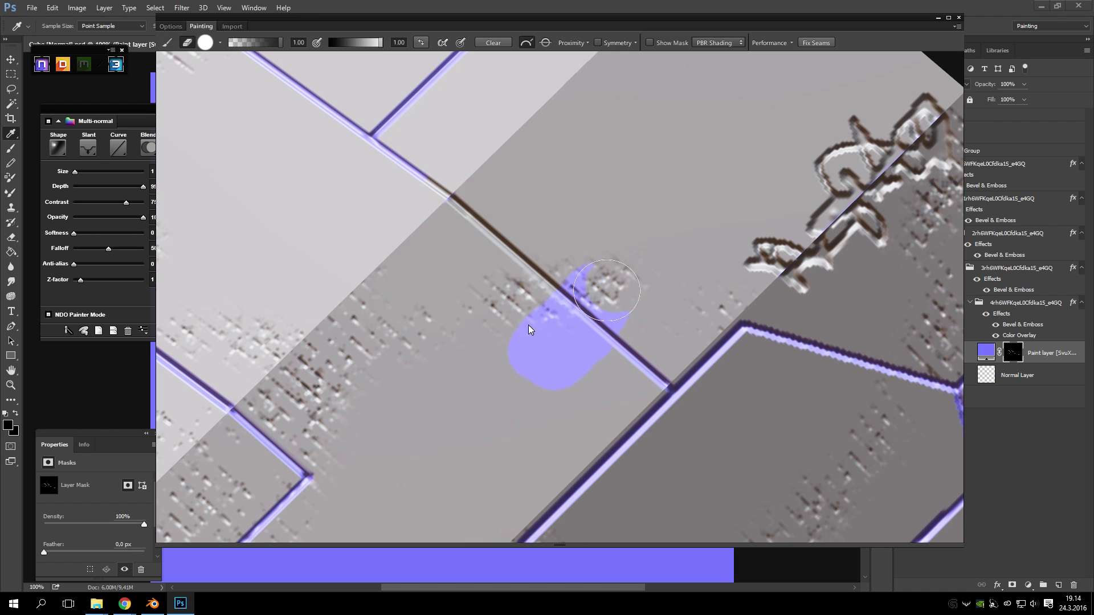
mouse_move(628, 326)
left_mouse_down()
mouse_move(627, 336)
mouse_move(559, 283)
left_mouse_up()
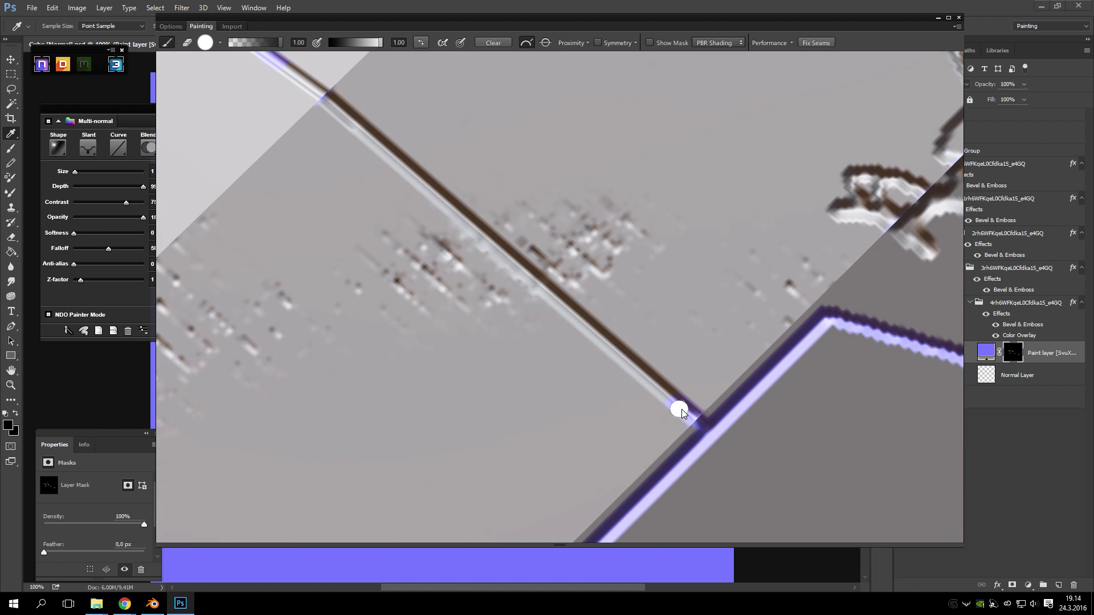
mouse_move(679, 406)
left_mouse_down()
mouse_move(401, 187)
mouse_move(366, 228)
left_mouse_up()
- Paint a long rectangular outline just inside the edges of the cockpit's sloped front face
scroll(659, 364, "down", 5)
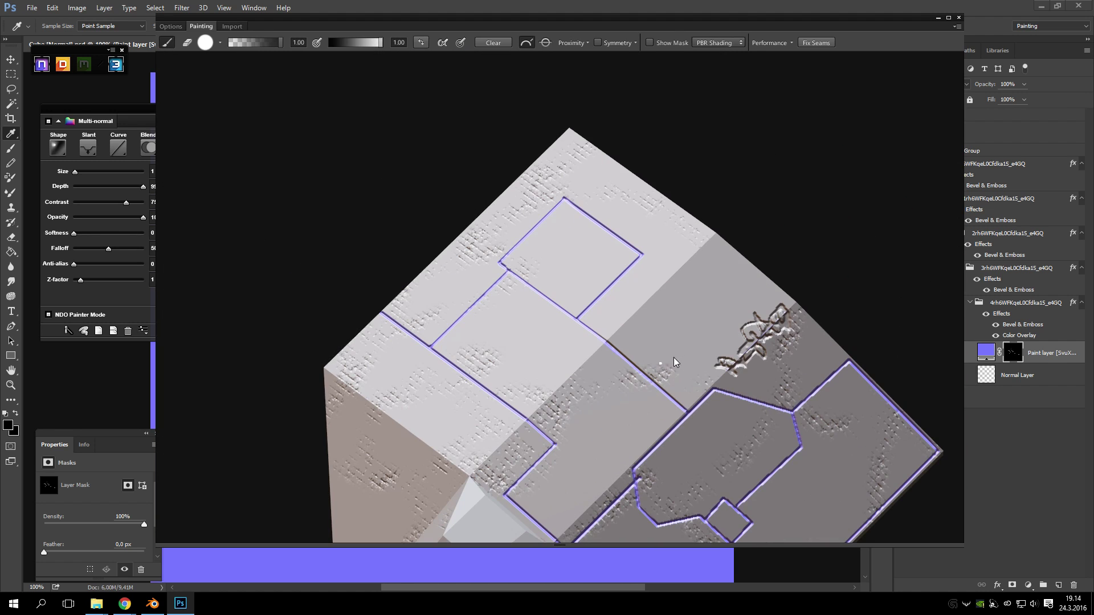
mouse_move(702, 345)
left_mouse_down()
mouse_move(617, 241)
mouse_move(601, 306)
mouse_move(670, 249)
mouse_move(508, 357)
mouse_move(620, 293)
left_mouse_up()
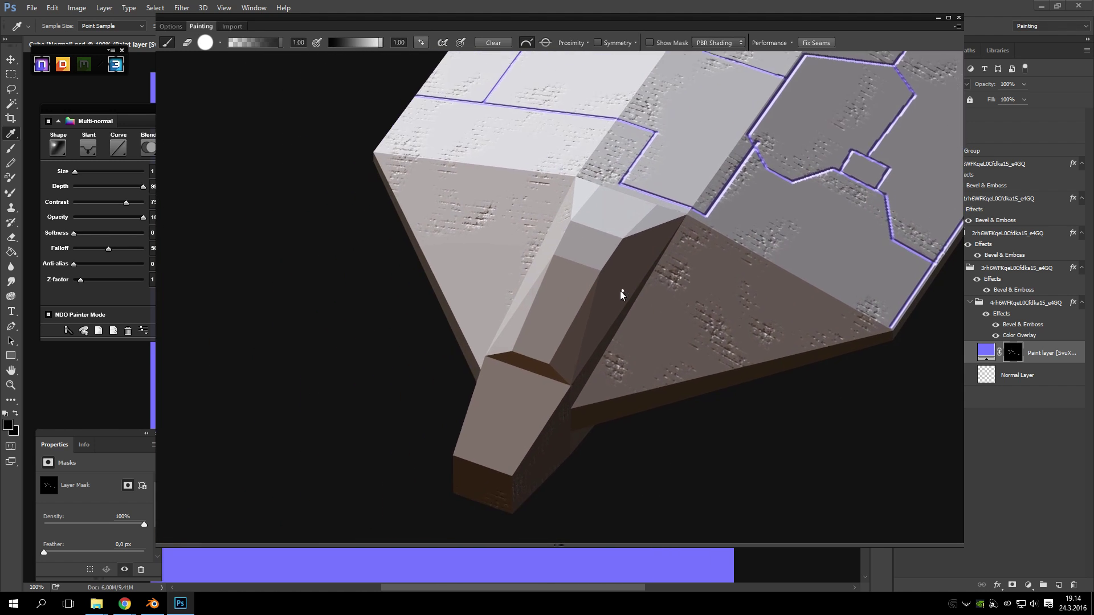
scroll(620, 290, "up", 8)
left_click_drag(429, 468, 627, 128)
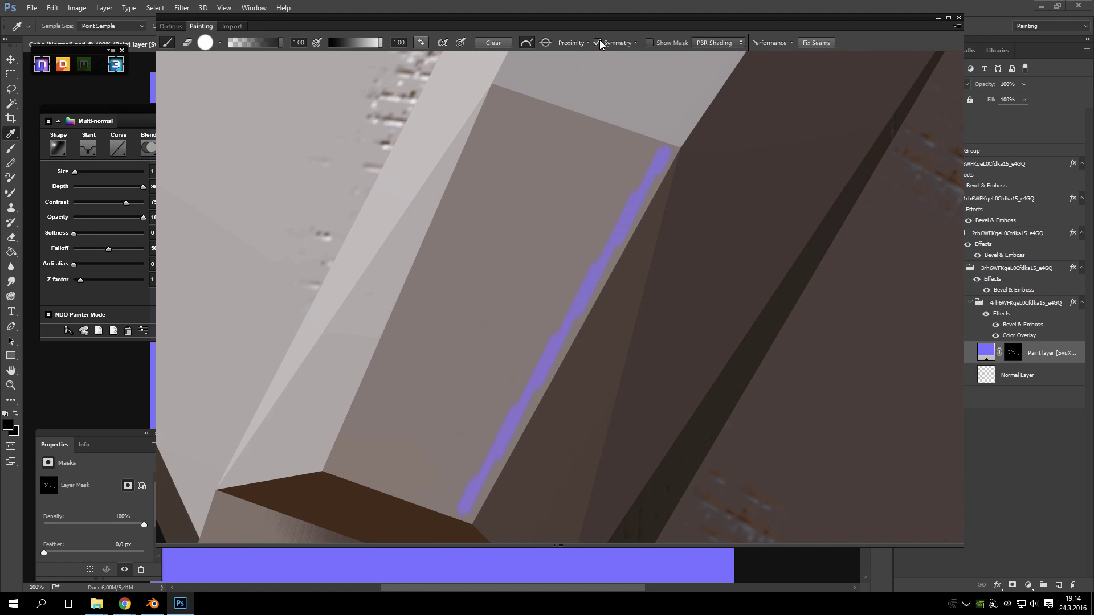
left_click(340, 459, "shift")
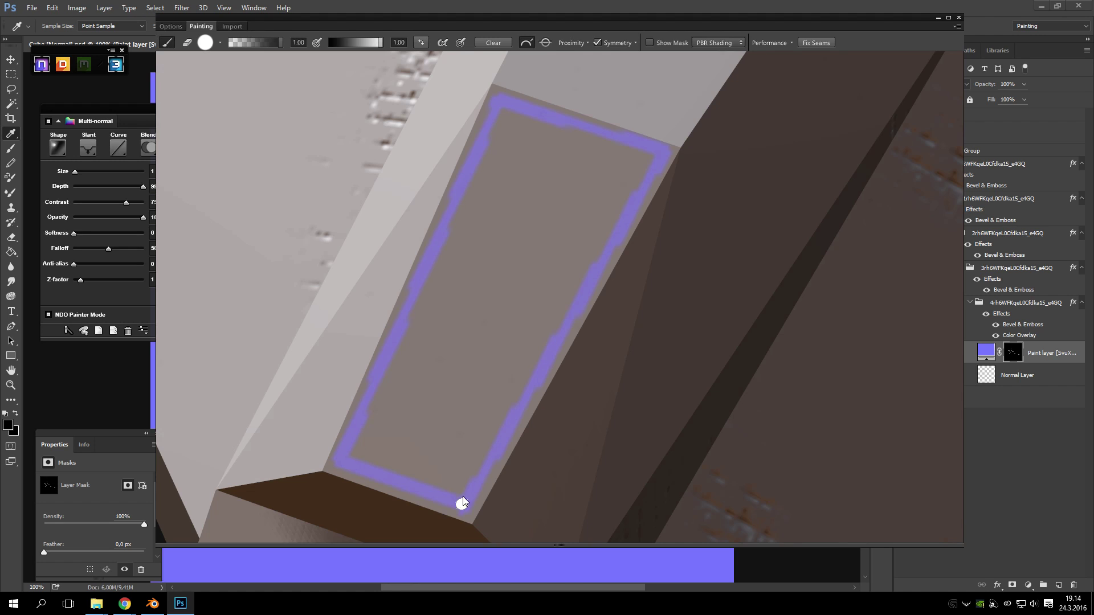
- Enable X-axis symmetry and paint a pair of mirrored four-sided outlines on the cockpit face behind the long rectangle
left_click(634, 42)
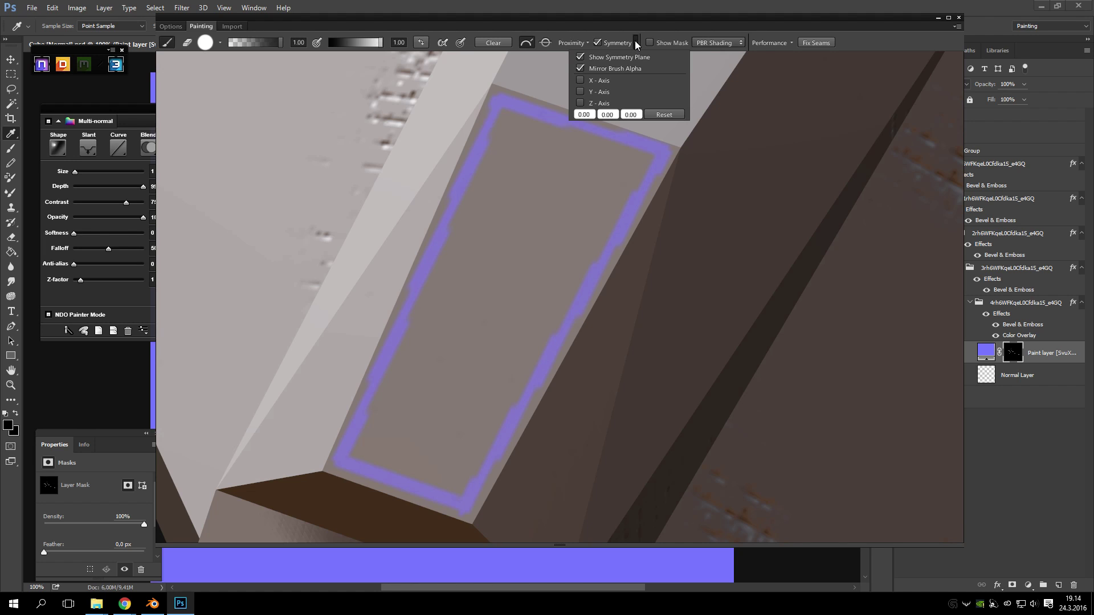
left_click(580, 80)
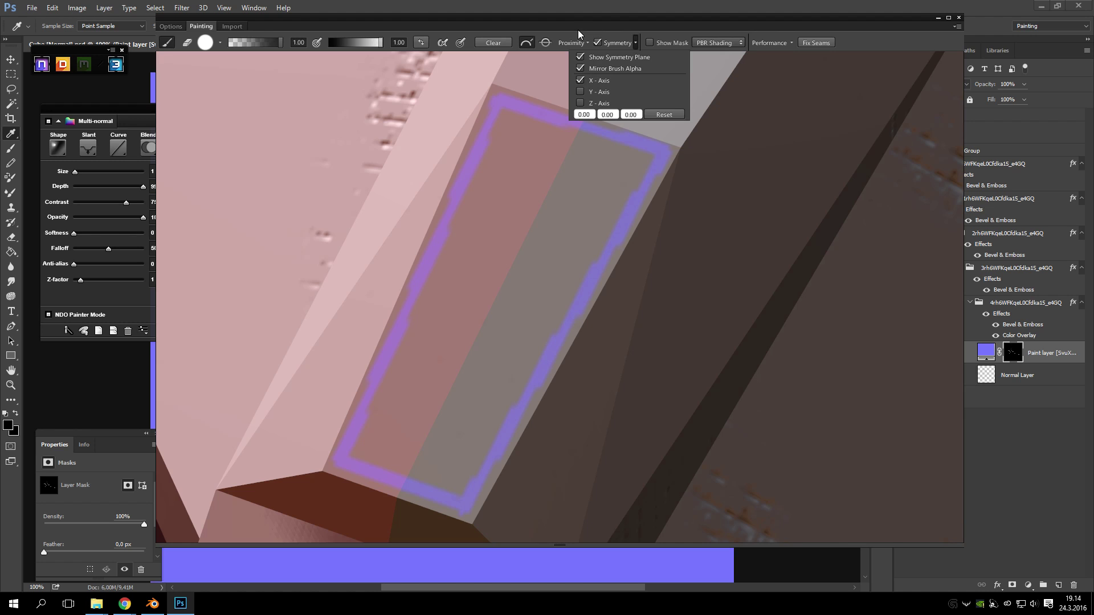
mouse_move(596, 180)
left_mouse_down()
mouse_move(625, 158)
mouse_move(590, 223)
mouse_move(556, 203)
left_mouse_up()
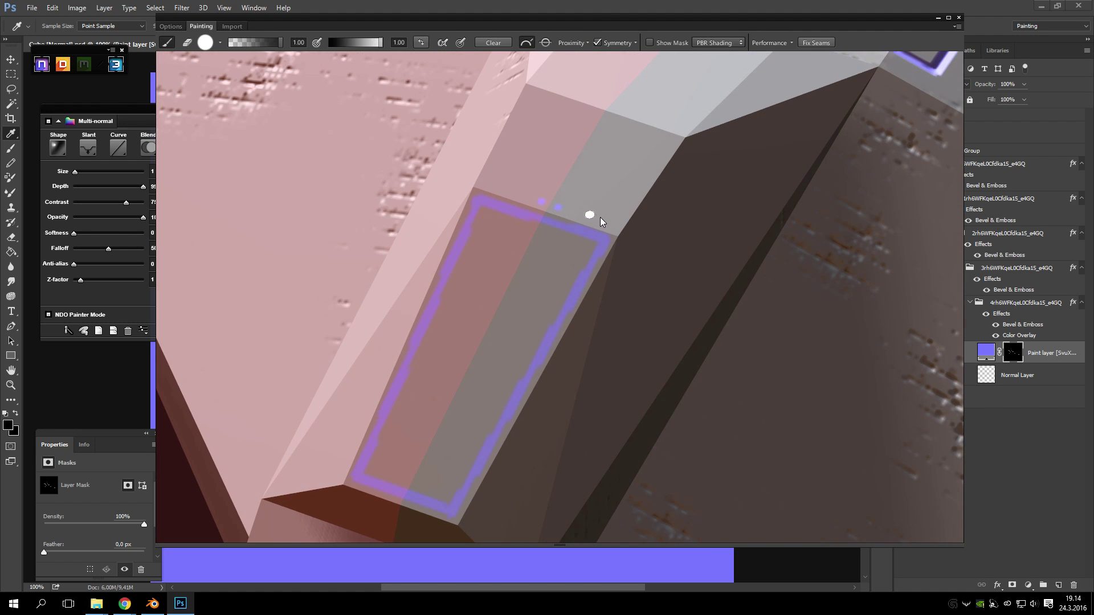
left_click(617, 228, "shift")
left_click(673, 139, "shift")
left_click_drag(672, 139, 668, 198)
left_click(551, 267, "shift")
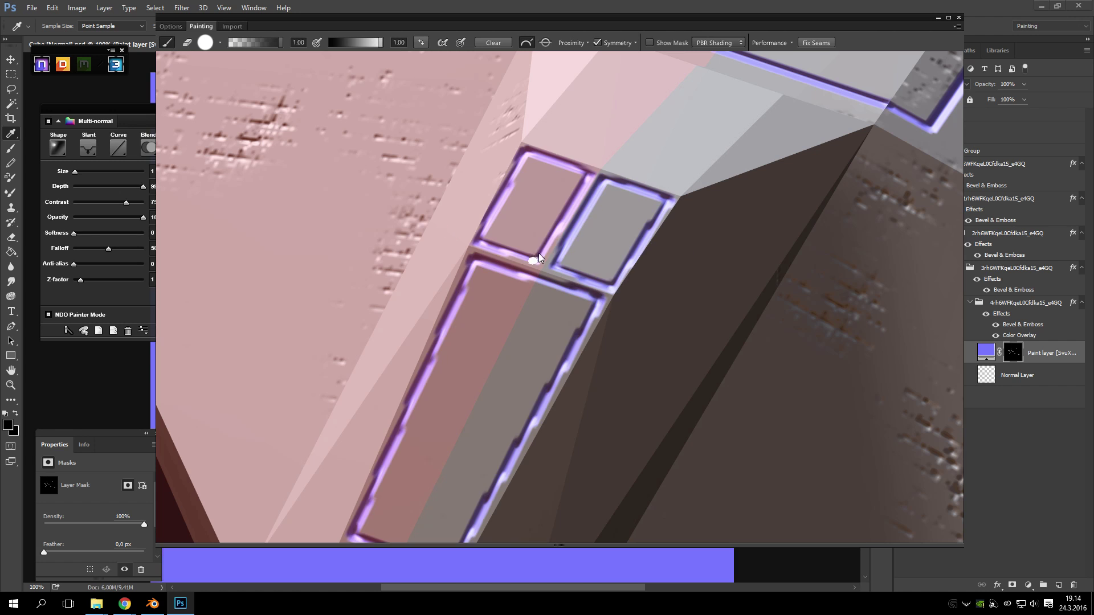
- Paint a long angular window outline on the cockpit's side face and a small four-sided outline behind it
left_click_drag(582, 364, 569, 299)
scroll(408, 277, "up", 5)
mouse_move(388, 357)
left_mouse_down()
mouse_move(700, 224)
mouse_move(419, 286)
left_mouse_up()
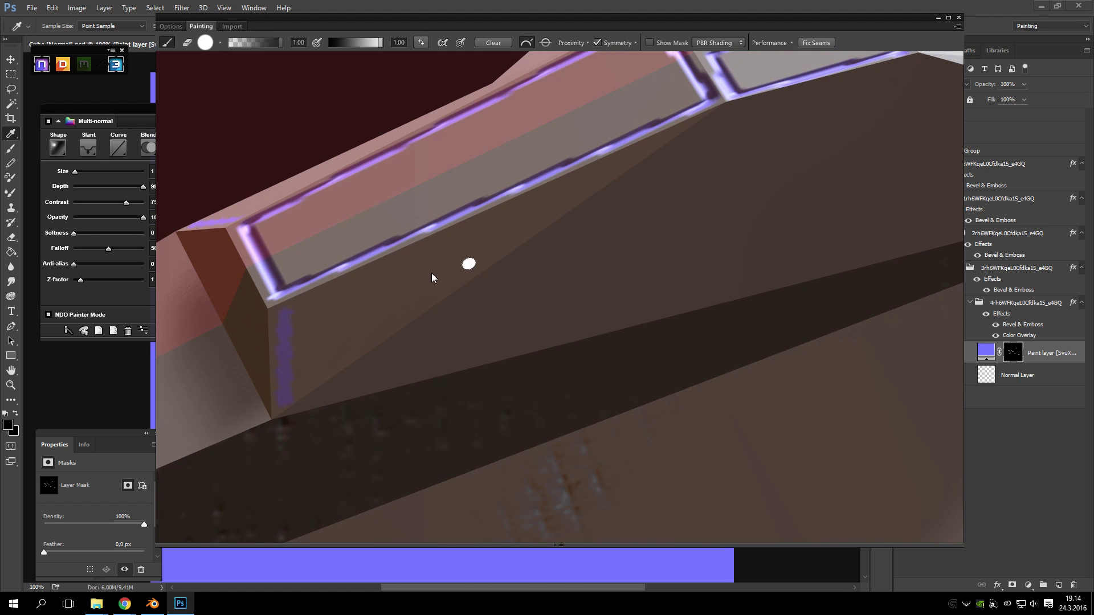
left_click_drag(296, 315, 442, 295)
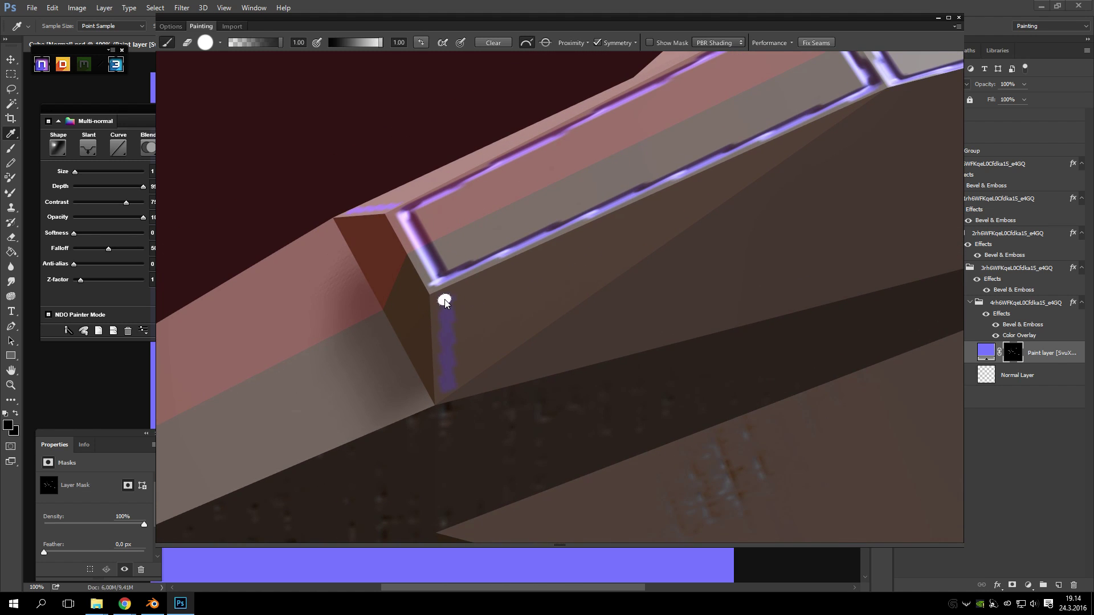
mouse_move(450, 388)
left_mouse_down()
mouse_move(695, 336)
mouse_move(724, 318)
mouse_move(797, 193)
left_mouse_up()
left_click_drag(881, 155, 874, 104)
mouse_move(447, 295)
left_mouse_down()
mouse_move(620, 237)
mouse_move(567, 247)
mouse_move(663, 227)
mouse_move(603, 304)
mouse_move(557, 259)
left_mouse_up()
left_click(470, 230)
mouse_move(492, 292)
left_mouse_down()
mouse_move(564, 281)
mouse_move(725, 208)
mouse_move(706, 156)
left_mouse_up()
left_click(471, 223, "shift")
scroll(764, 241, "down", 8)
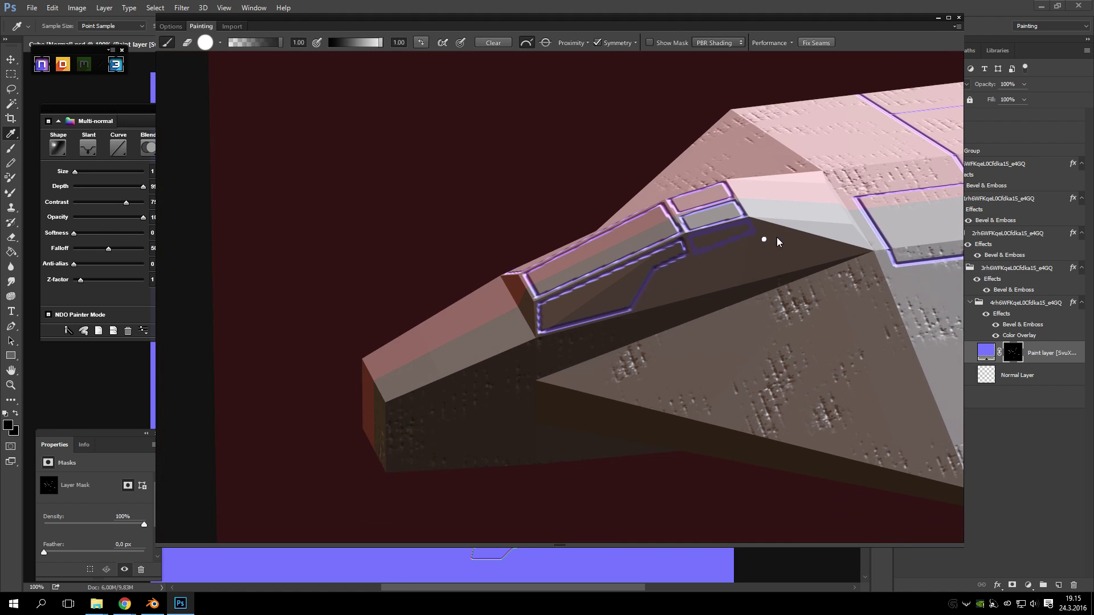
- Examine the mirrored cockpit outlines from both sides of the ship
left_click_drag(774, 240, 589, 279)
scroll(529, 300, "down", 2)
left_click_drag(529, 305, 621, 370)
scroll(513, 330, "up", 3)
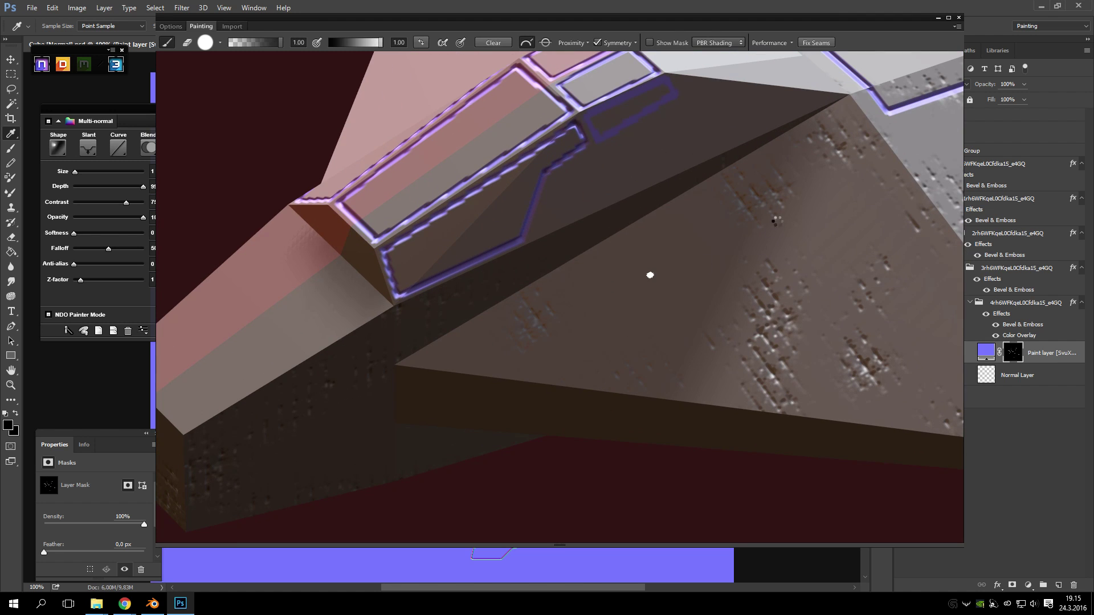
left_click_drag(779, 221, 545, 228)
left_click_drag(508, 262, 607, 286)
scroll(644, 306, "up", 4)
scroll(607, 286, "down", 6)
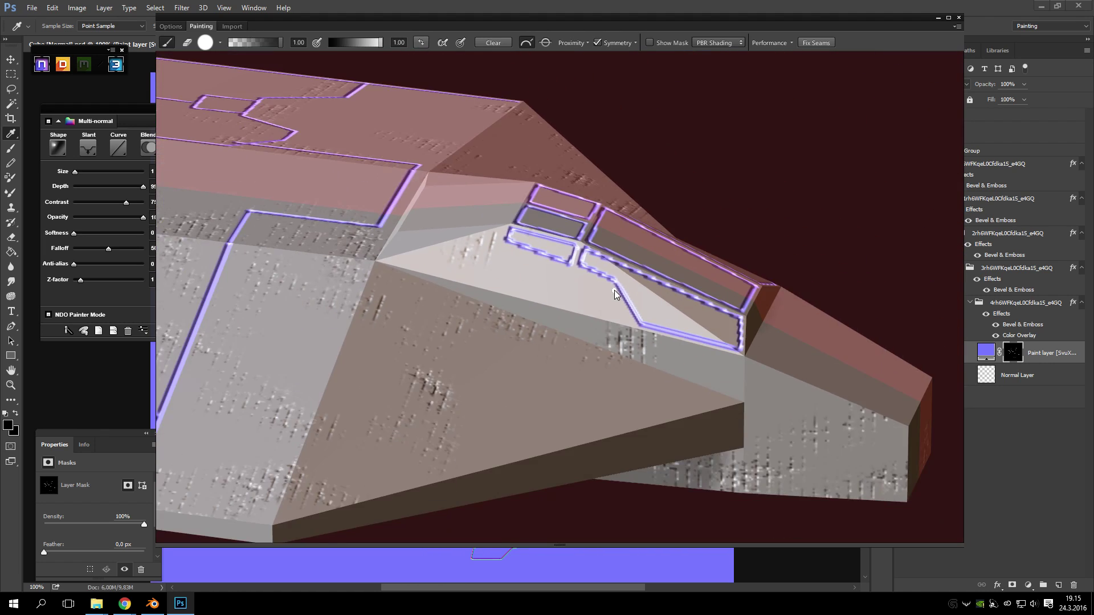
- Paint a rectangular frame around the recessed opening on the ship's rear face
mouse_move(453, 314)
left_mouse_down()
mouse_move(521, 295)
mouse_move(713, 397)
mouse_move(600, 286)
mouse_move(678, 290)
left_mouse_up()
scroll(556, 311, "down", 3)
scroll(553, 330, "up", 3)
left_click_drag(553, 329, 688, 207)
mouse_move(542, 123)
left_mouse_down()
mouse_move(754, 120)
mouse_move(757, 358)
left_mouse_up()
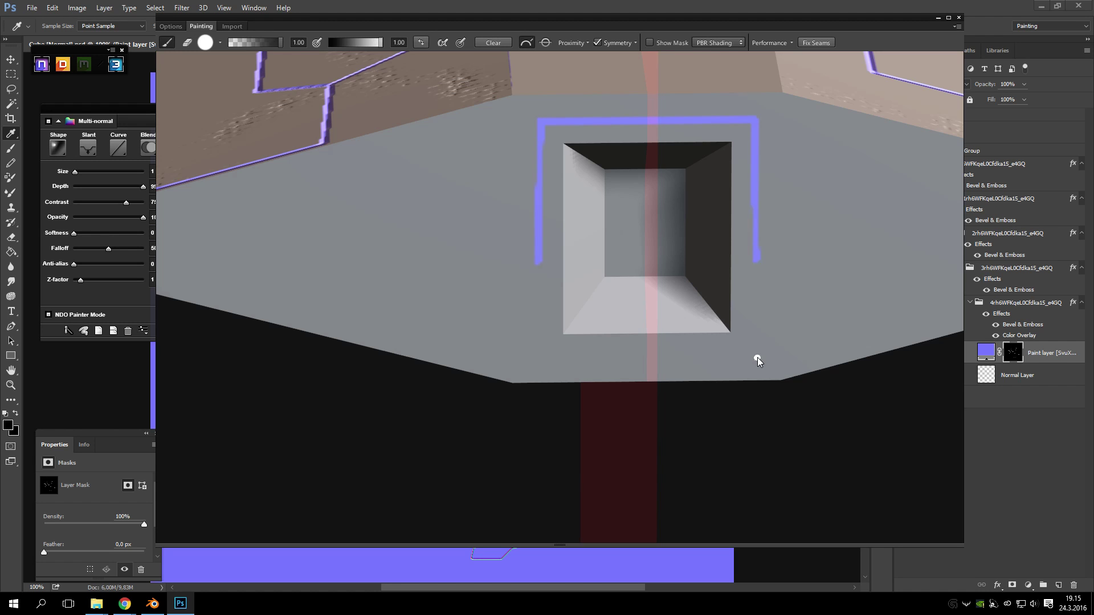
left_click_drag(538, 359, 649, 360)
- Paint a mirrored panel outline with notches from the recess frame to the tapered end of the rear face and back
mouse_move(794, 288)
left_mouse_down()
mouse_move(603, 158)
mouse_move(522, 165)
left_mouse_up()
left_click(608, 202, "shift")
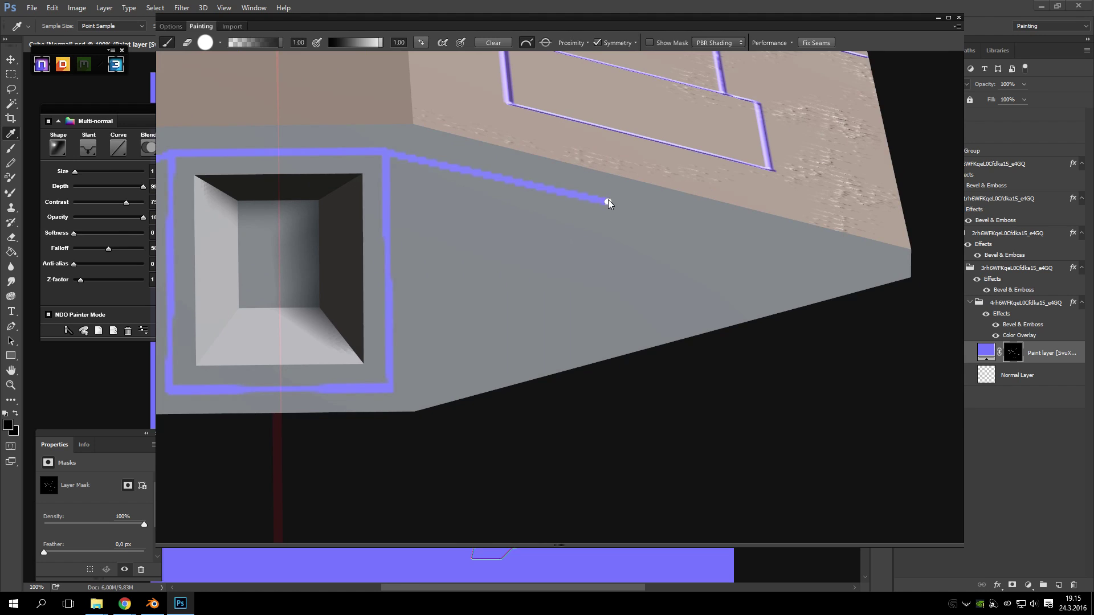
mouse_move(682, 221)
left_mouse_down()
mouse_move(837, 255)
mouse_move(833, 283)
left_mouse_up()
left_click_drag(646, 329, 593, 351)
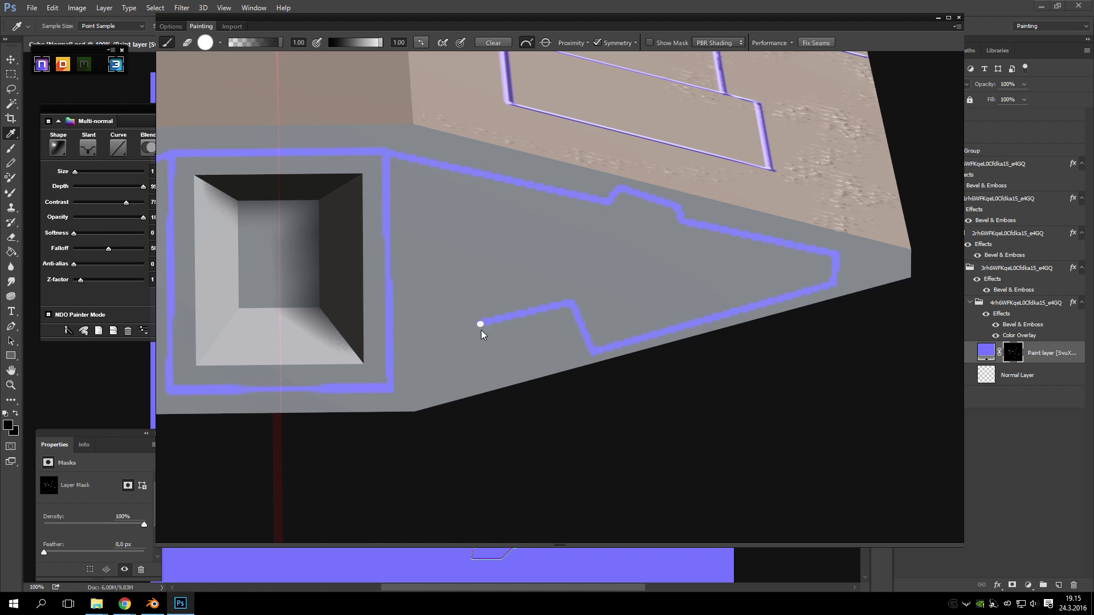
left_click(487, 381, "shift")
left_click(395, 389, "shift")
- Examine the mirrored rear panel outlines and the upper hull lines from several angles
left_click_drag(394, 389, 614, 255)
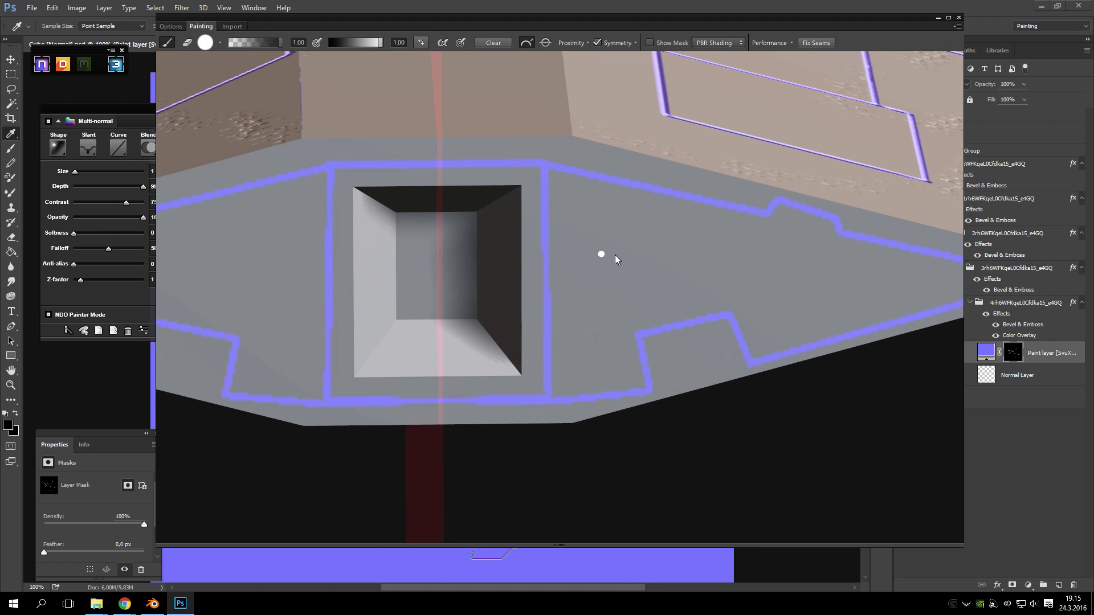
scroll(614, 254, "down", 3)
left_click(592, 155)
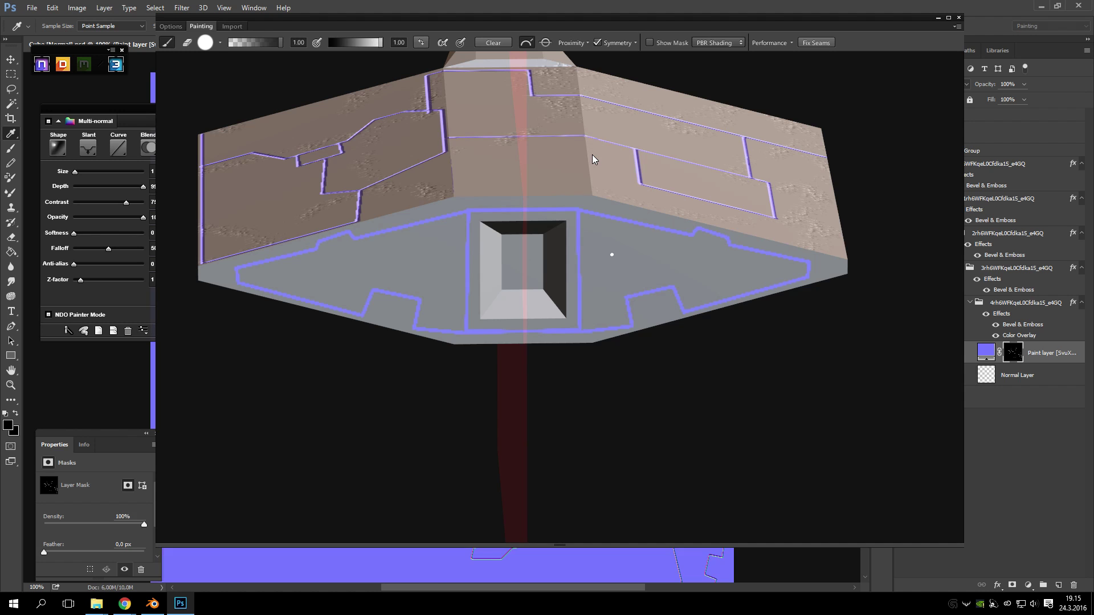
mouse_move(566, 153)
left_mouse_down()
mouse_move(604, 246)
mouse_move(551, 262)
mouse_move(651, 278)
mouse_move(747, 232)
mouse_move(655, 237)
mouse_move(631, 261)
mouse_move(642, 337)
mouse_move(809, 203)
mouse_move(689, 303)
mouse_move(508, 348)
mouse_move(477, 441)
mouse_move(539, 289)
mouse_move(525, 231)
mouse_move(572, 289)
mouse_move(754, 283)
mouse_move(723, 228)
mouse_move(676, 224)
mouse_move(408, 339)
mouse_move(563, 382)
left_mouse_up()
scroll(662, 265, "down", 2)
scroll(566, 379, "up", 8)
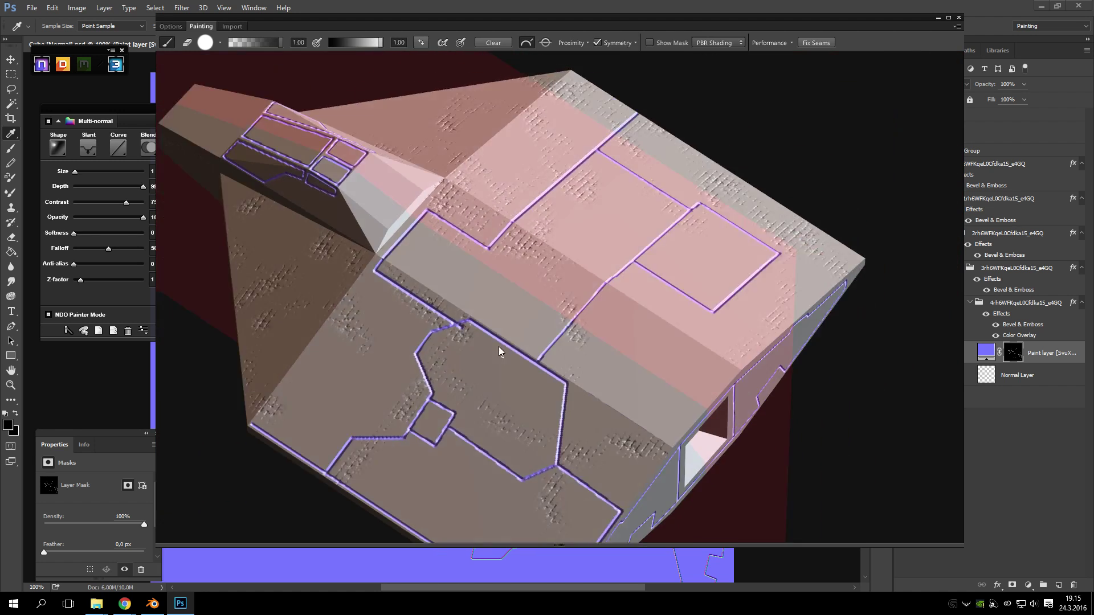
left_click_drag(499, 349, 567, 259)
scroll(481, 274, "up", 6)
scroll(547, 259, "up", 3)
scroll(533, 261, "down", 2)
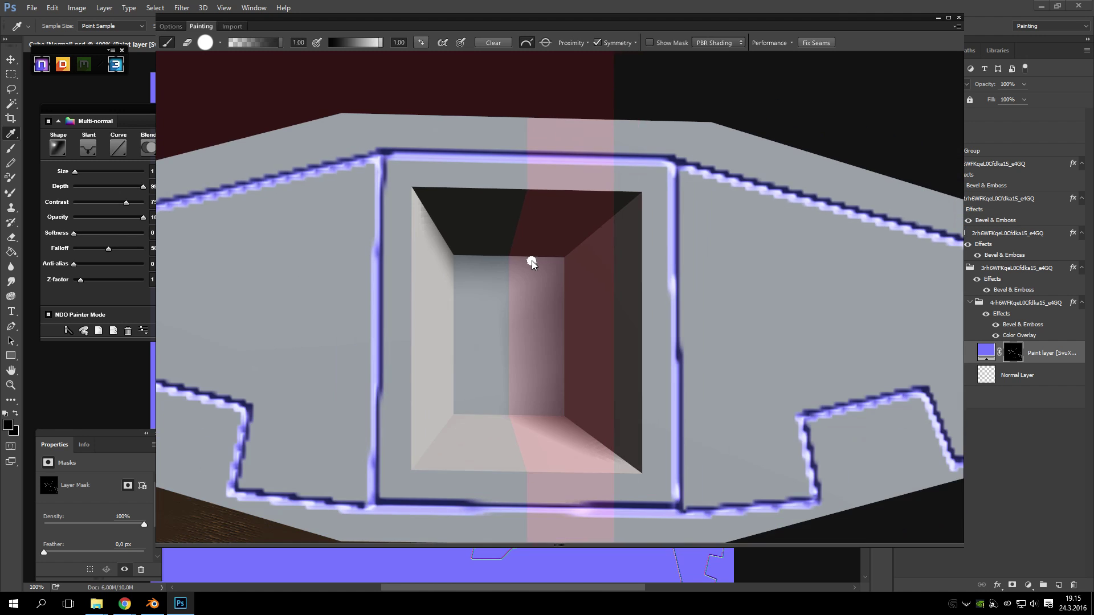
- Paint lines along the rear recess's outer rim, its diagonal corner edges and the border of its inner back face
scroll(450, 274, "up", 6)
scroll(647, 220, "down", 5)
scroll(655, 238, "down", 1)
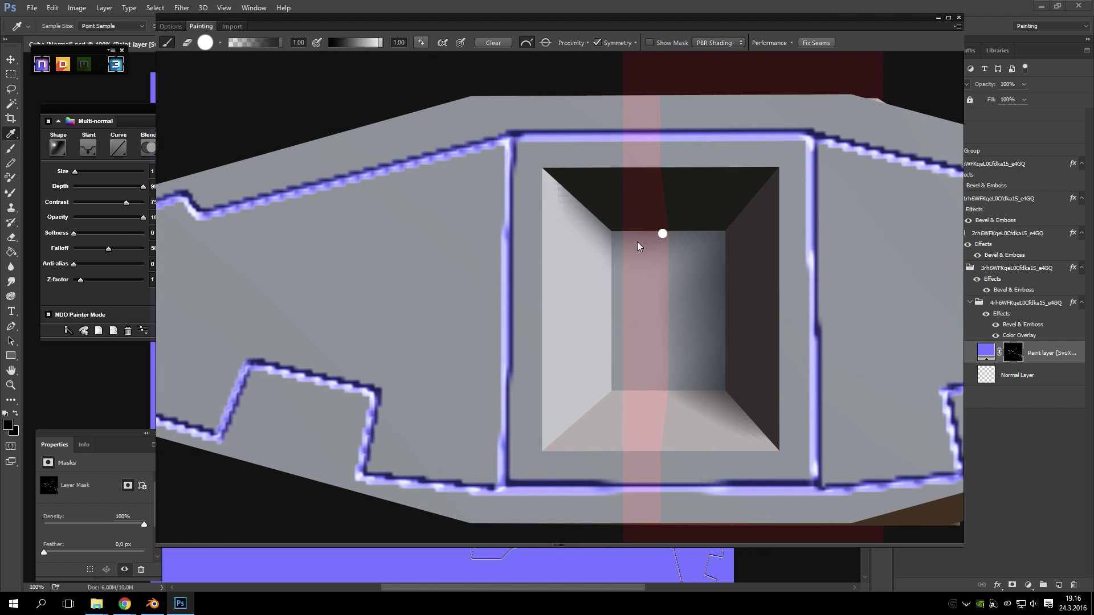
scroll(623, 237, "up", 4)
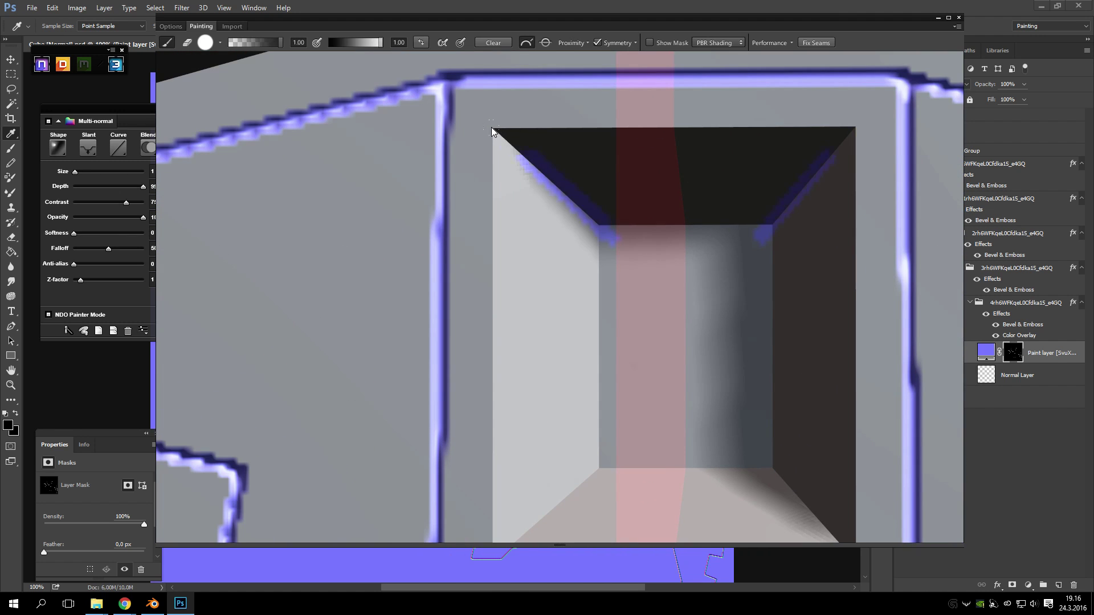
mouse_move(547, 366)
left_mouse_down()
mouse_move(488, 466)
mouse_move(498, 469)
left_mouse_up()
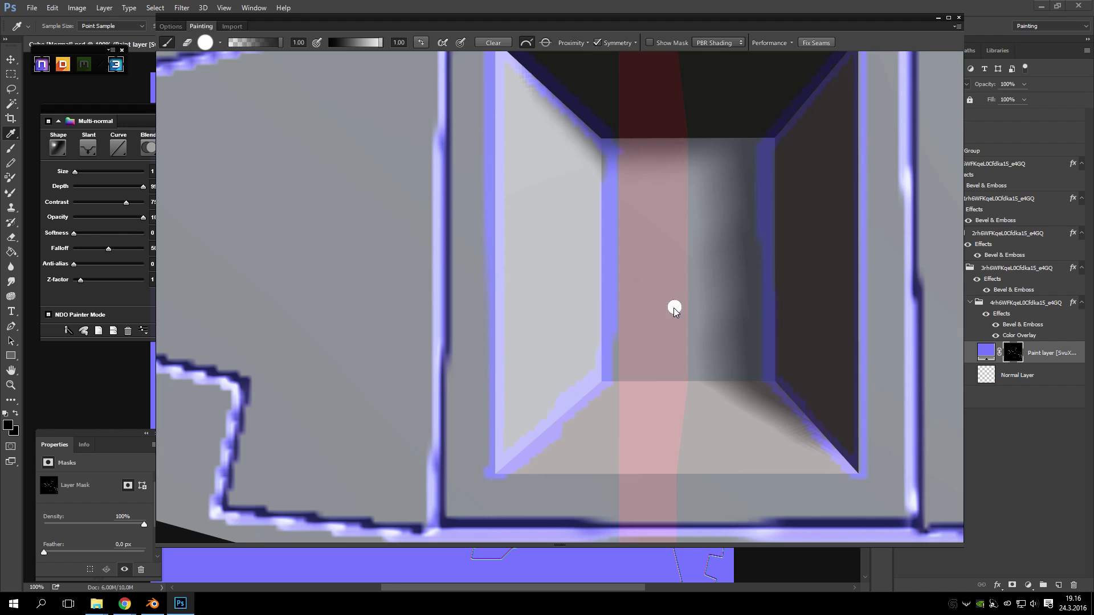
scroll(675, 307, "down", 2)
mouse_move(737, 199)
left_mouse_down()
mouse_move(739, 352)
mouse_move(633, 354)
left_mouse_up()
left_click_drag(556, 421, 801, 419)
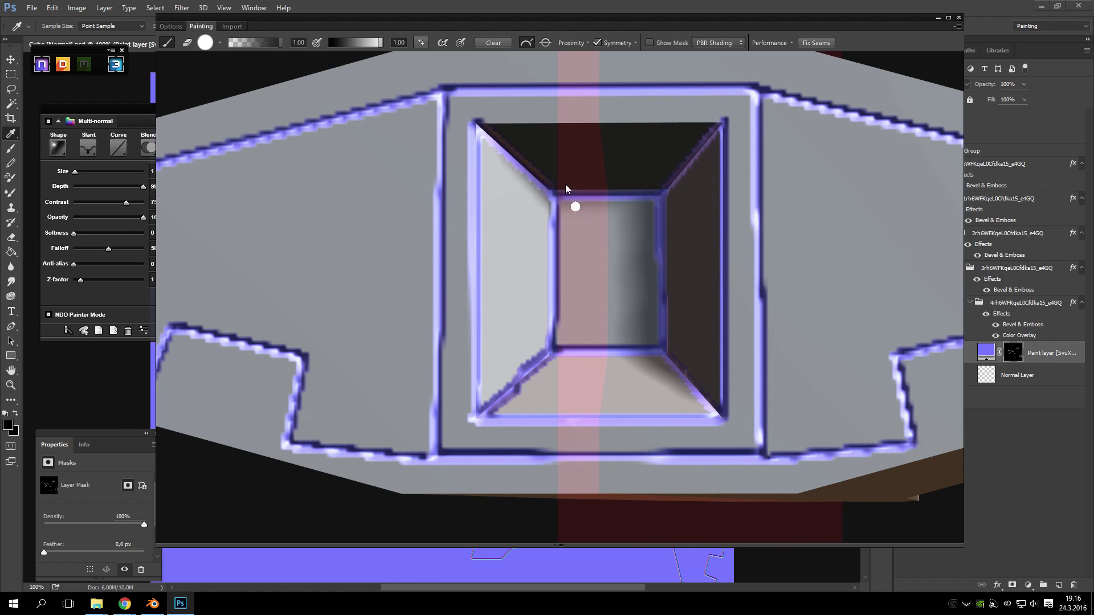
left_click_drag(681, 124, 723, 118)
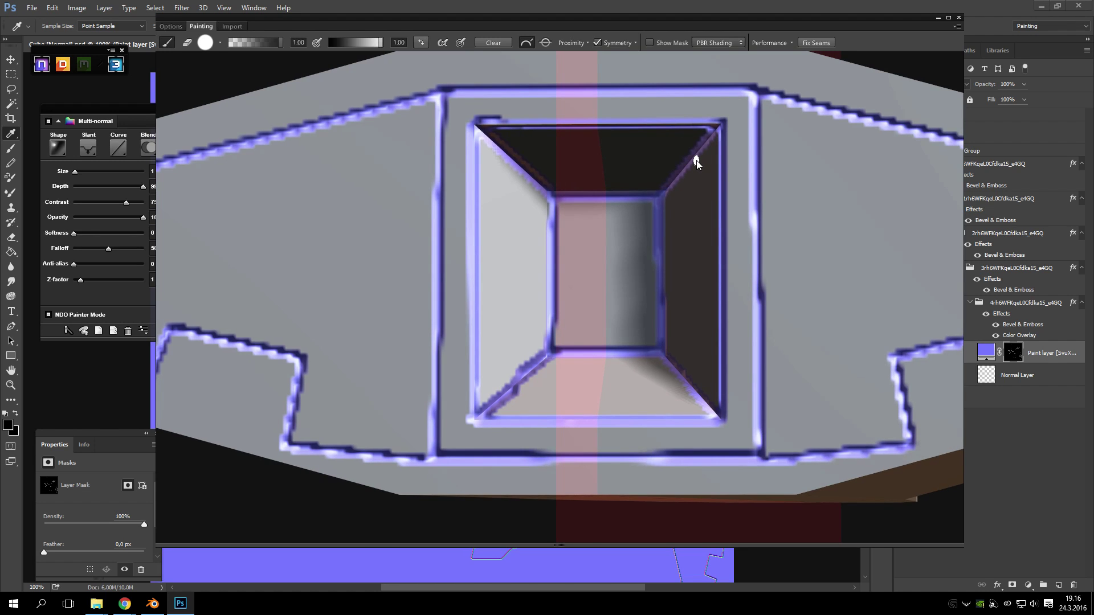
left_click(740, 43)
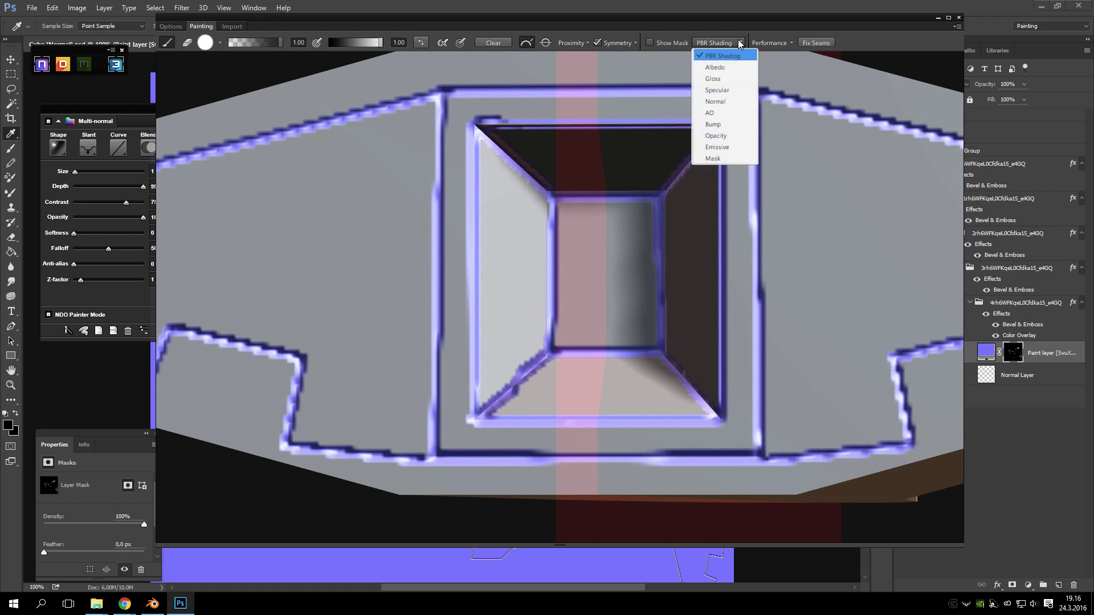
left_click(741, 44)
- Paint two adjoining panel outlines with a shared divider on the triangular sloped face beside the cockpit
scroll(549, 198, "down", 3)
mouse_move(549, 199)
left_mouse_down()
mouse_move(584, 254)
mouse_move(648, 293)
mouse_move(634, 282)
mouse_move(736, 299)
mouse_move(699, 232)
mouse_move(413, 385)
mouse_move(465, 421)
left_mouse_up()
left_click_drag(631, 411, 675, 326)
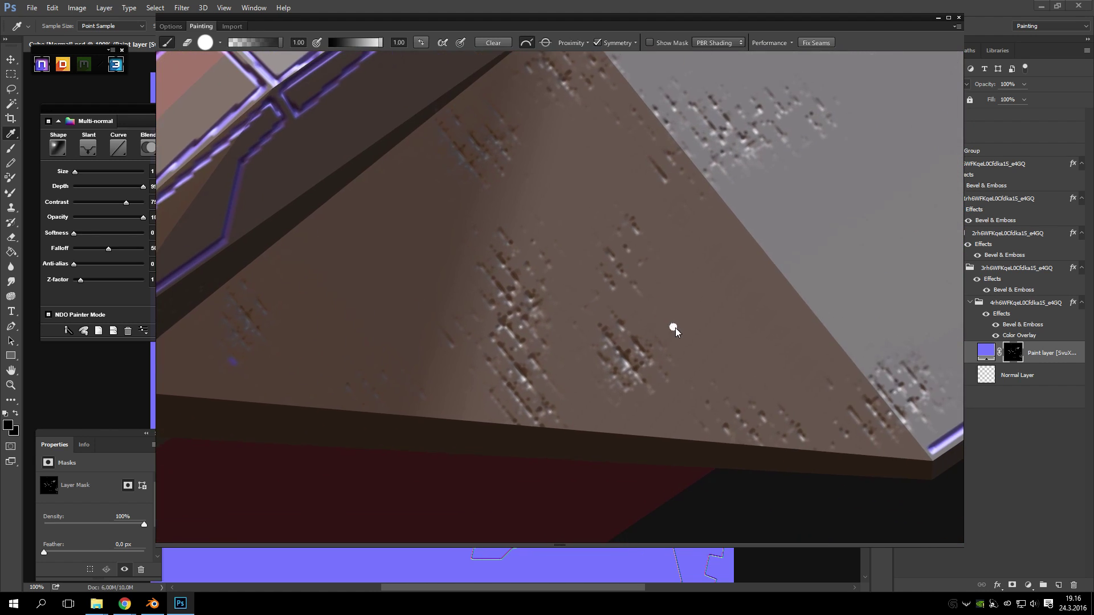
left_click(792, 410, "shift")
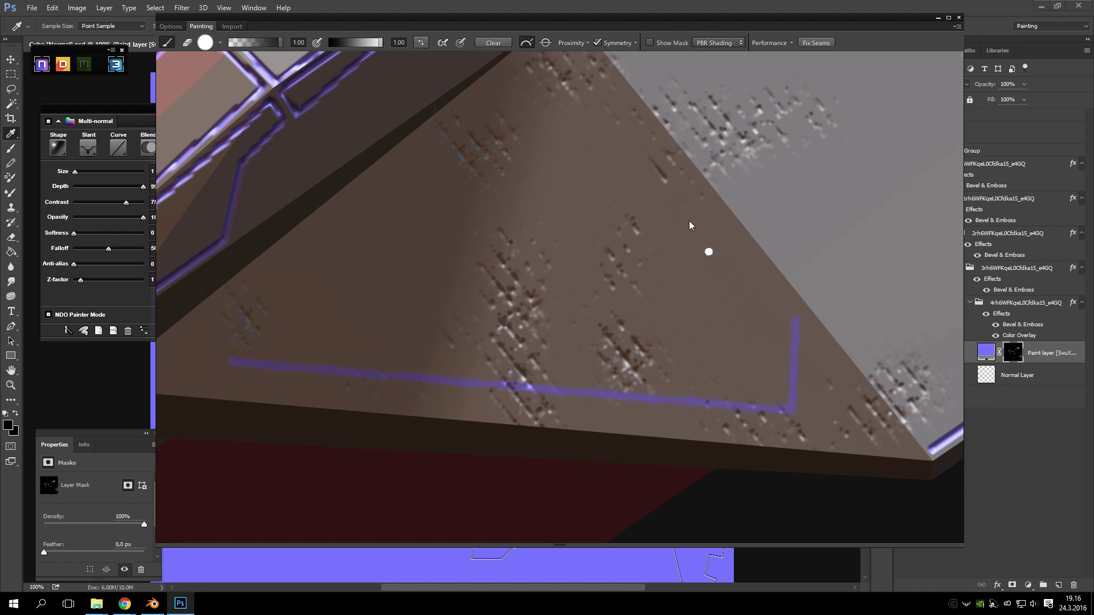
left_click(623, 114, "shift")
left_click(481, 214, "shift")
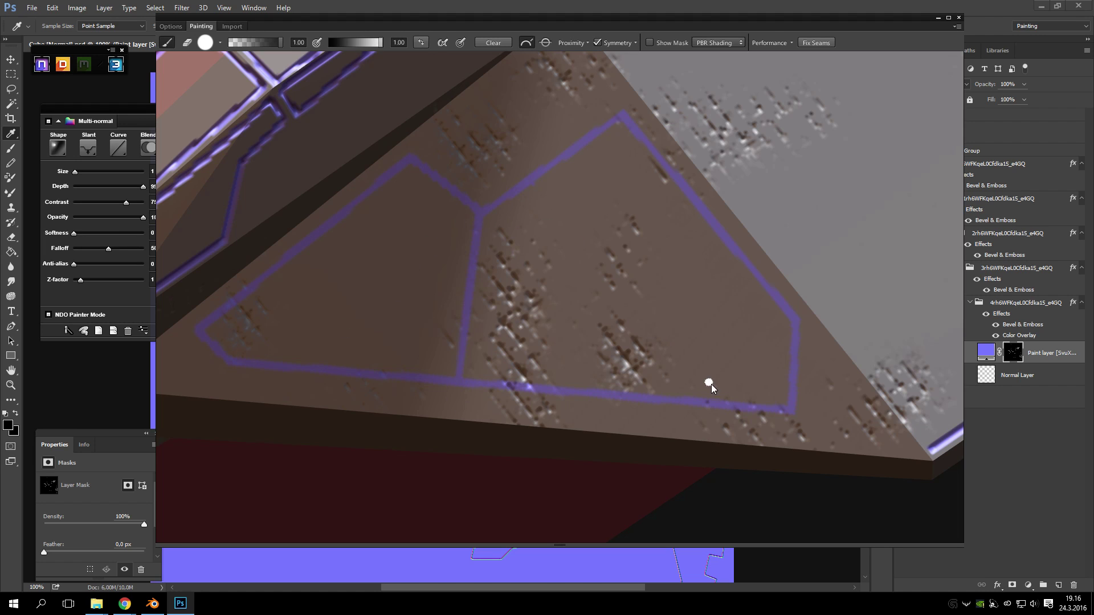
- Divide the larger triangular-face panel with a diagonal line and extend the panel lines across the adjacent hull face to its existing outlines
left_click_drag(749, 396, 483, 300)
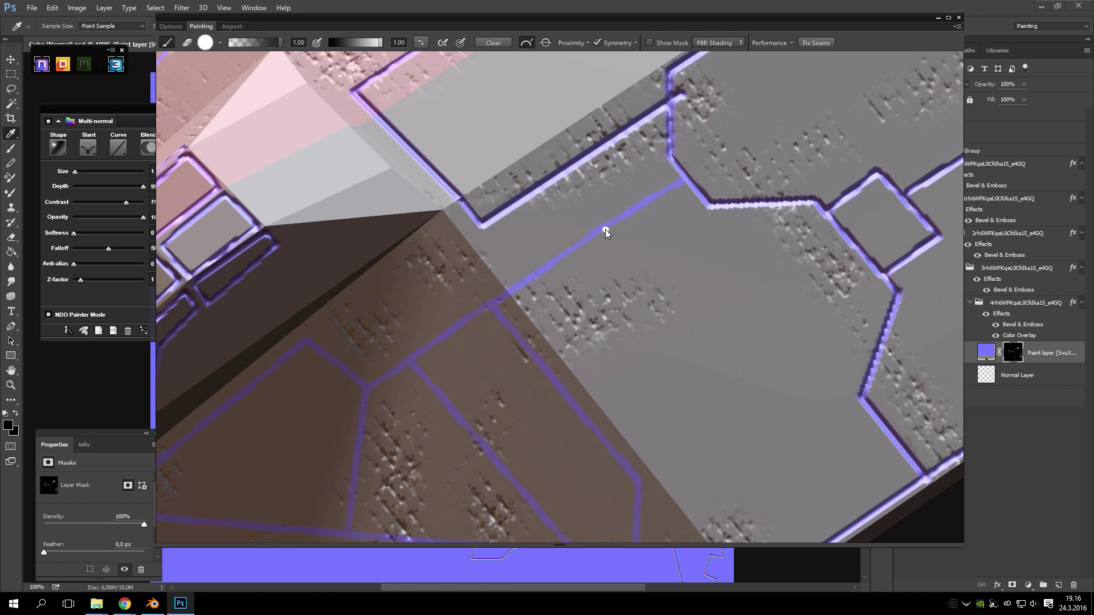
mouse_move(853, 400)
left_mouse_down()
mouse_move(712, 312)
mouse_move(634, 298)
left_mouse_up()
left_click(632, 415, "shift")
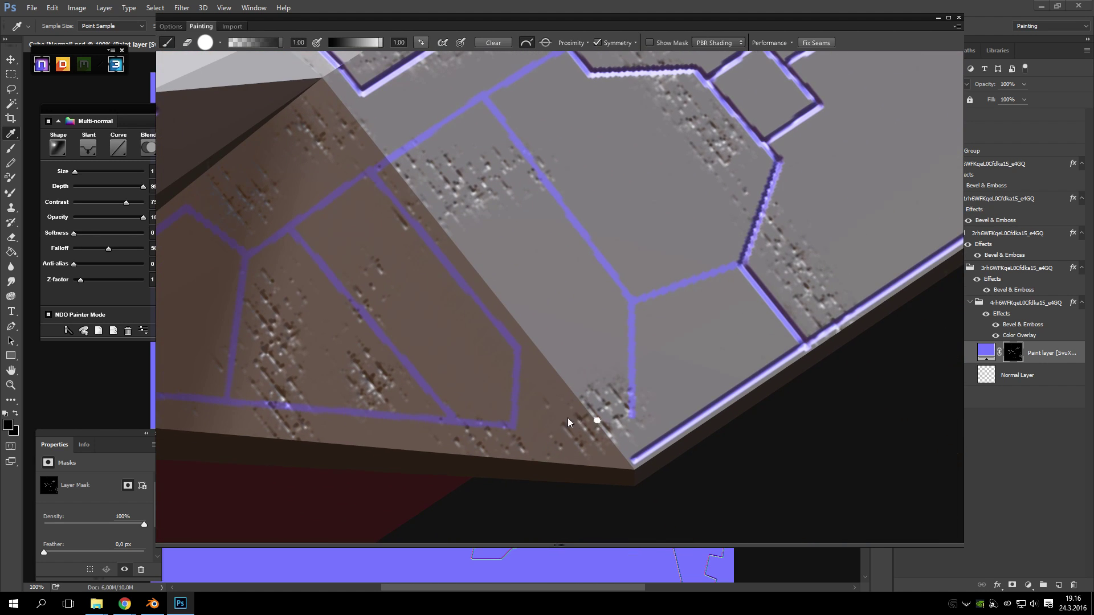
left_click_drag(661, 440, 522, 342)
- Paint an angular panel outline below the small square on the side hull and connect it to the rear border line
scroll(522, 342, "up", 5)
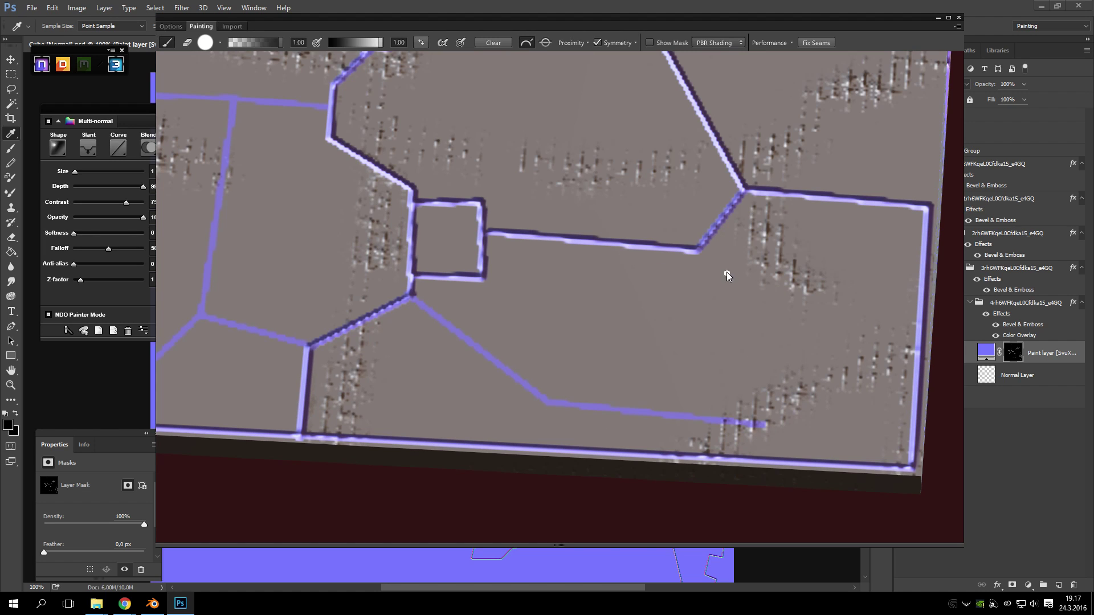
left_click_drag(702, 251, 772, 310)
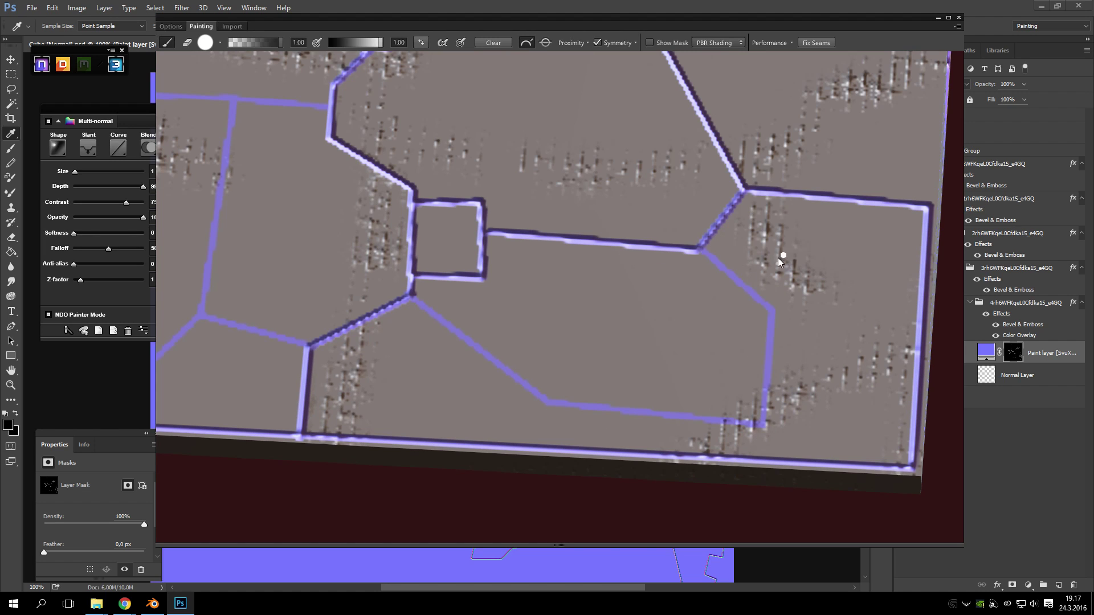
left_click_drag(782, 255, 685, 336)
left_click_drag(816, 333, 682, 361)
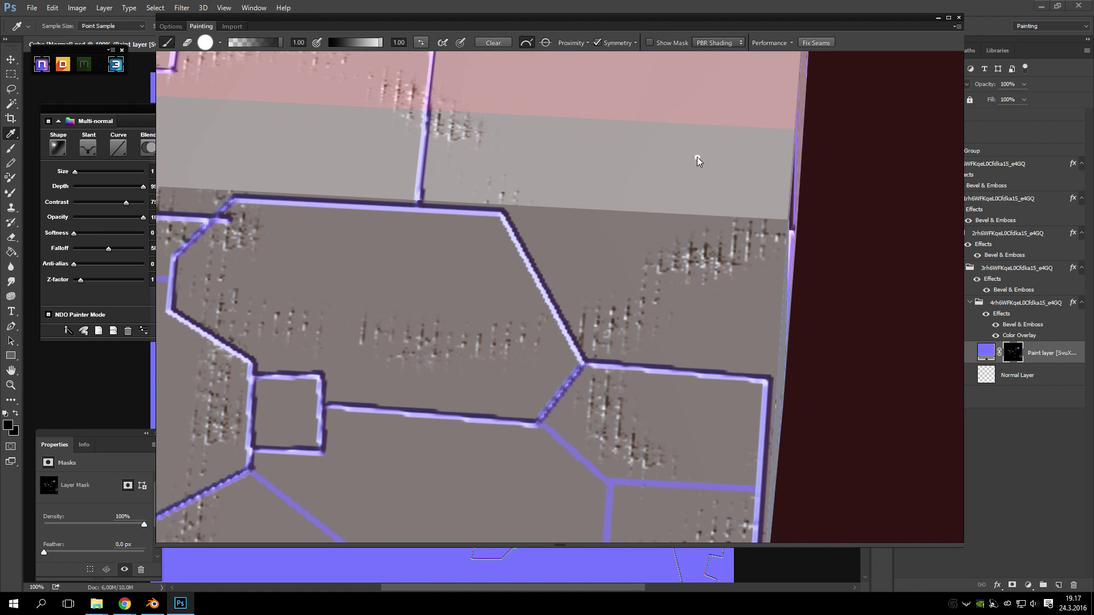
- Paint a notched panel line from the side hull across the angled upper bands near the rear edge
left_click_drag(695, 155, 709, 334)
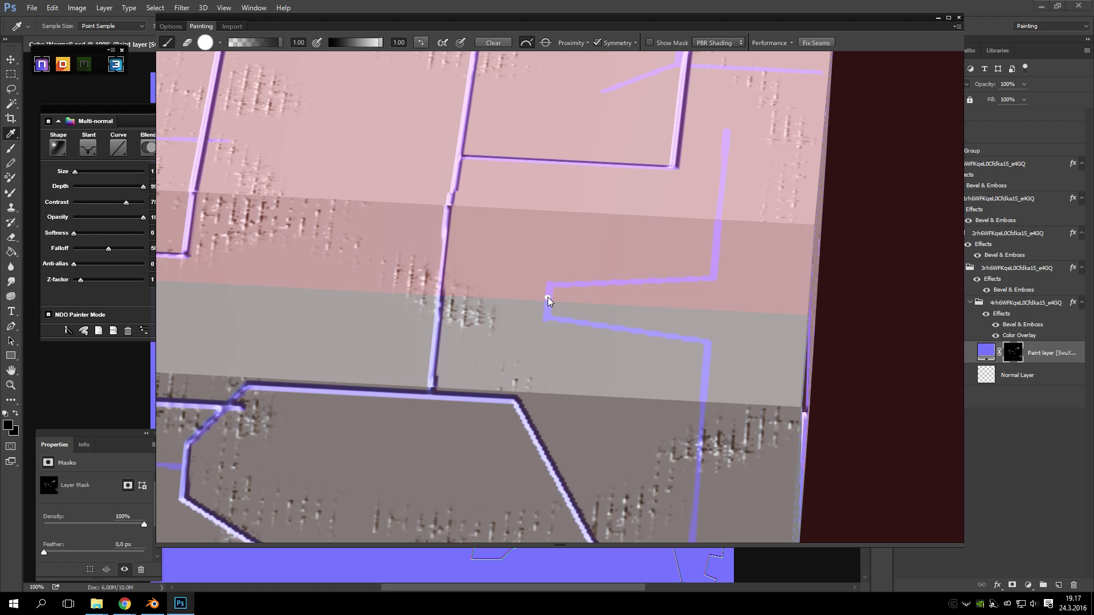
scroll(445, 292, "down", 8)
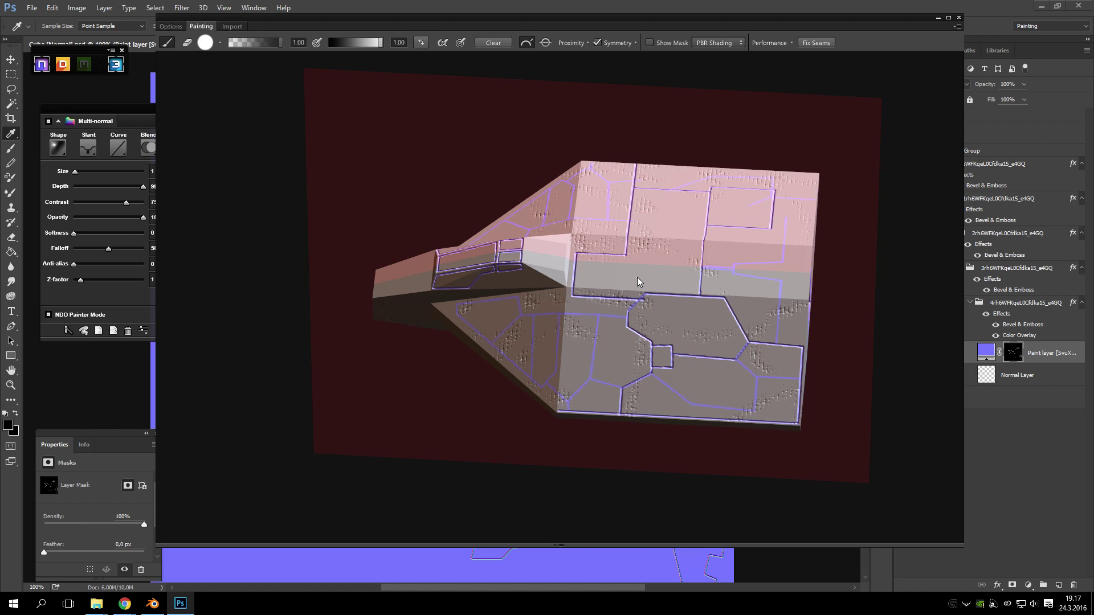
left_click(583, 282)
left_click_drag(583, 283, 600, 357)
- Fill the interior of the small square panel on the side hull with solid paint
scroll(600, 357, "up", 5)
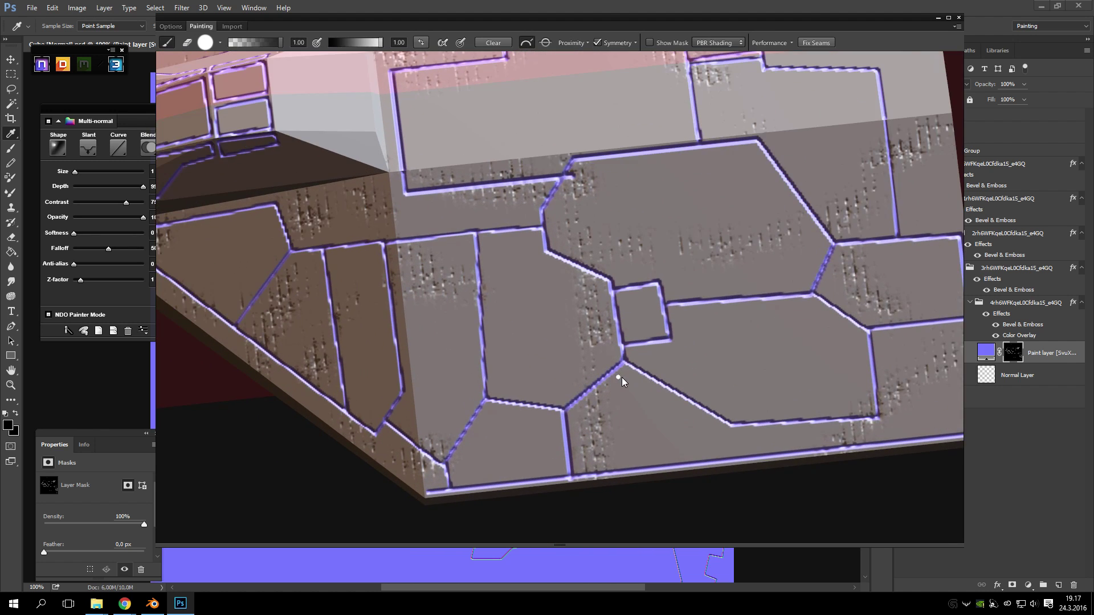
scroll(598, 356, "up", 6)
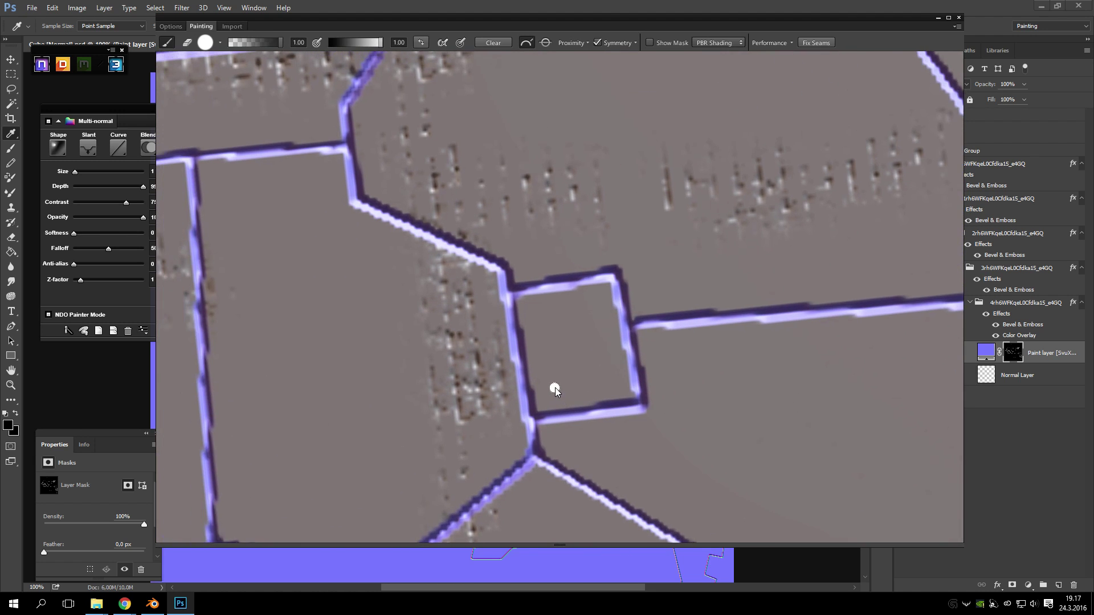
scroll(539, 367, "up", 2)
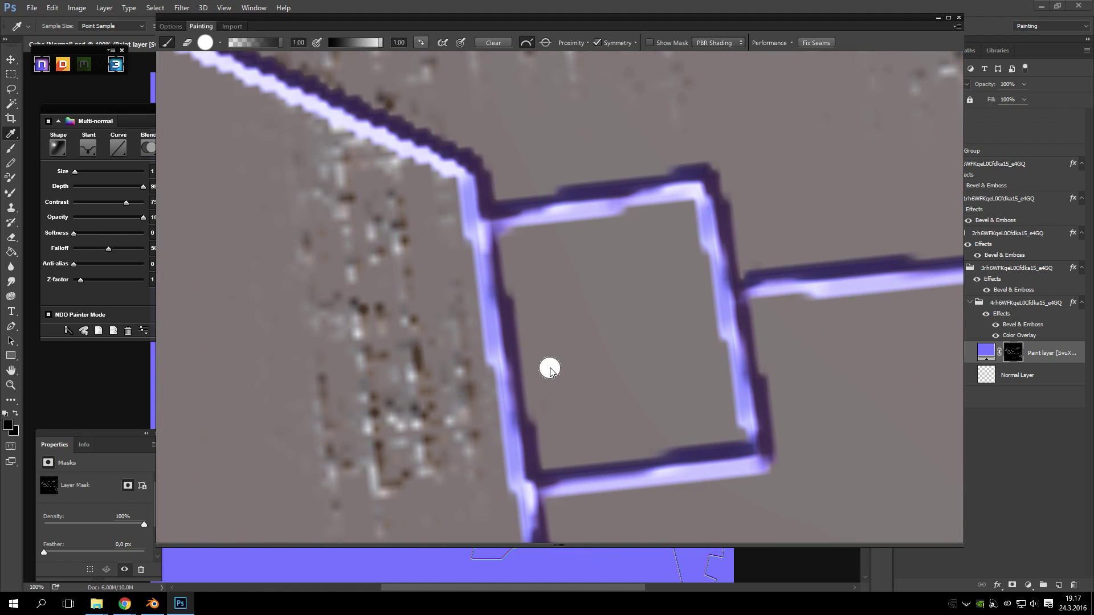
left_click_drag(526, 251, 519, 325)
left_click_drag(593, 228, 612, 240)
mouse_move(542, 267)
left_mouse_down()
mouse_move(542, 309)
mouse_move(537, 301)
mouse_move(567, 372)
left_mouse_up()
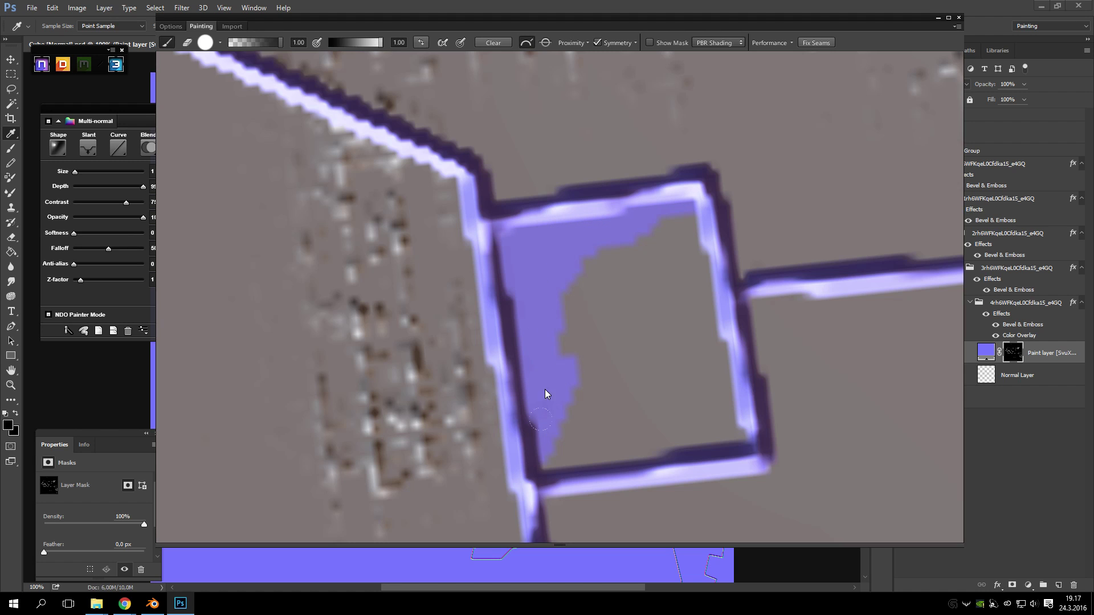
mouse_move(557, 450)
left_mouse_down()
mouse_move(646, 454)
mouse_move(613, 452)
left_mouse_up()
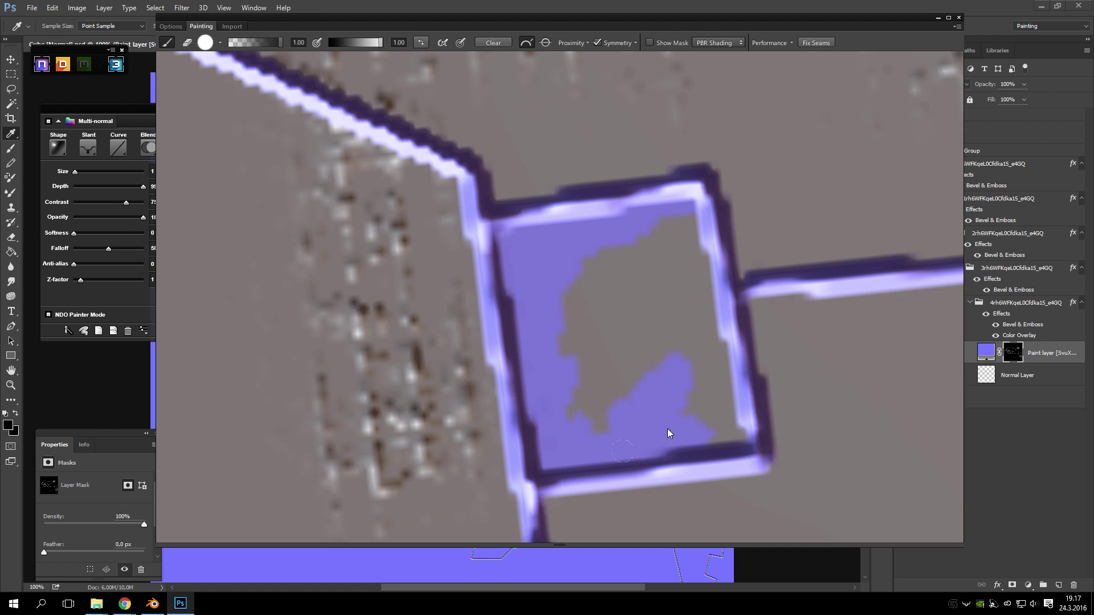
mouse_move(642, 408)
left_mouse_down()
mouse_move(610, 372)
mouse_move(621, 344)
left_mouse_up()
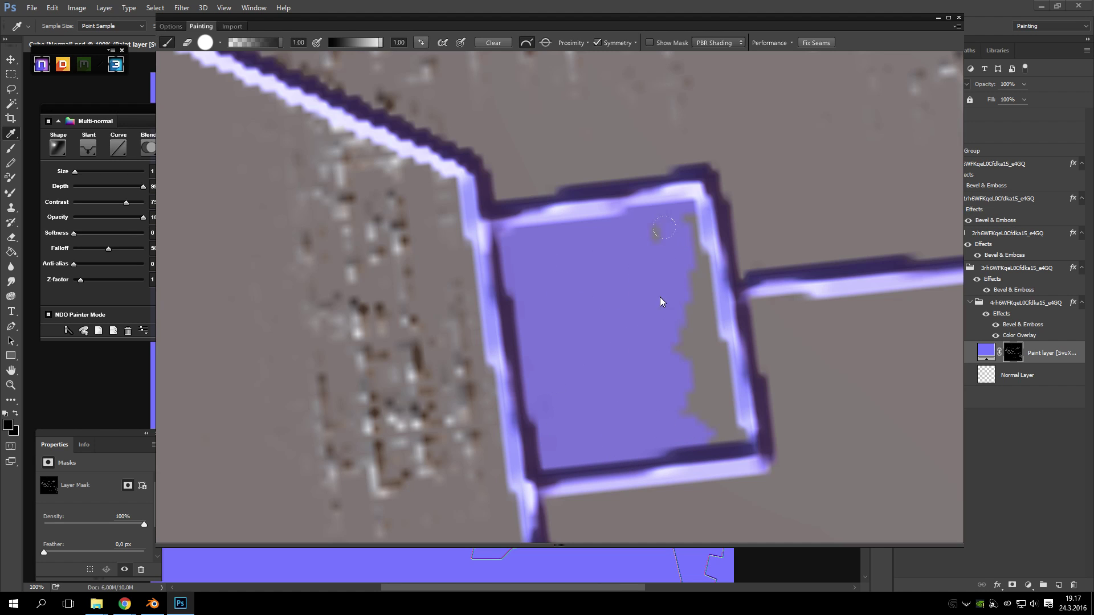
mouse_move(686, 222)
left_mouse_down()
mouse_move(659, 225)
mouse_move(693, 401)
mouse_move(714, 419)
mouse_move(675, 422)
left_mouse_up()
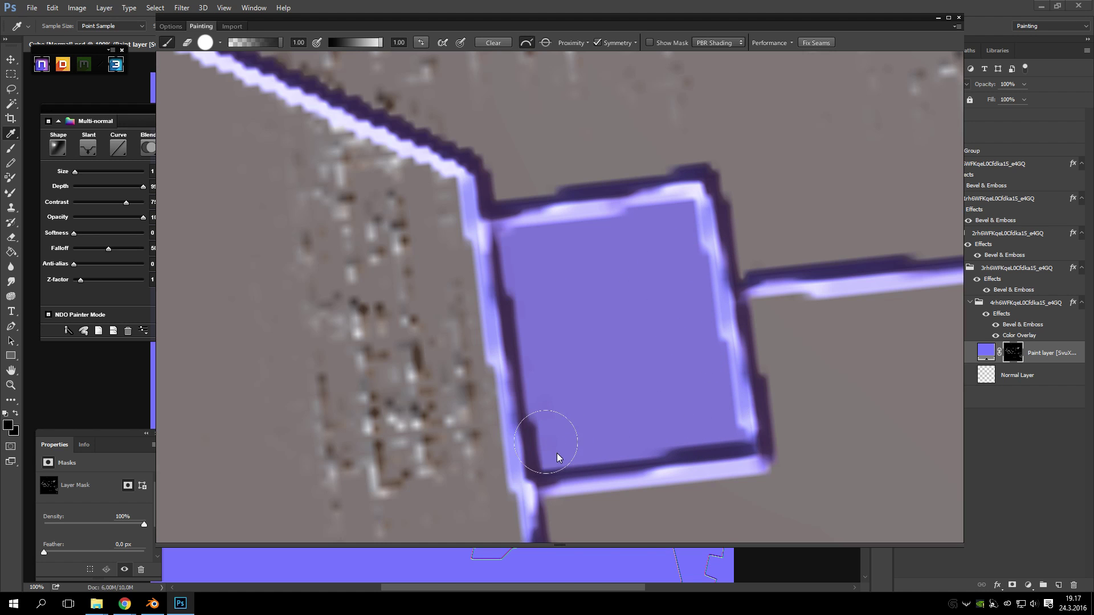
scroll(730, 312, "down", 5)
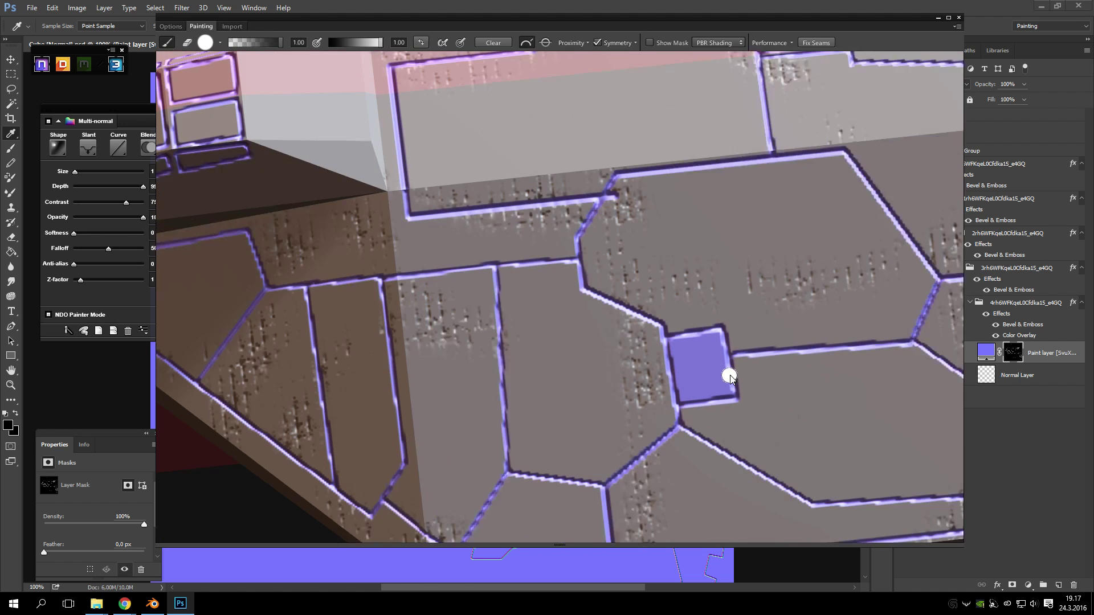
scroll(730, 379, "down", 1)
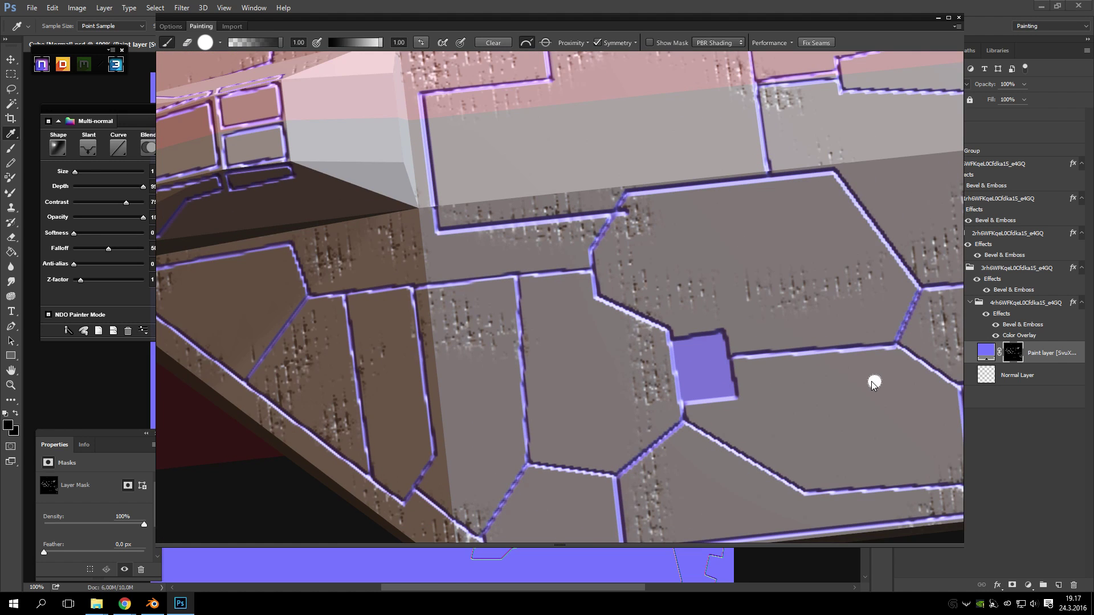
- Fill the large central cockpit window with solid paint using mirrored strokes along its full length
left_click_drag(873, 381, 747, 350)
left_click_drag(630, 398, 644, 307)
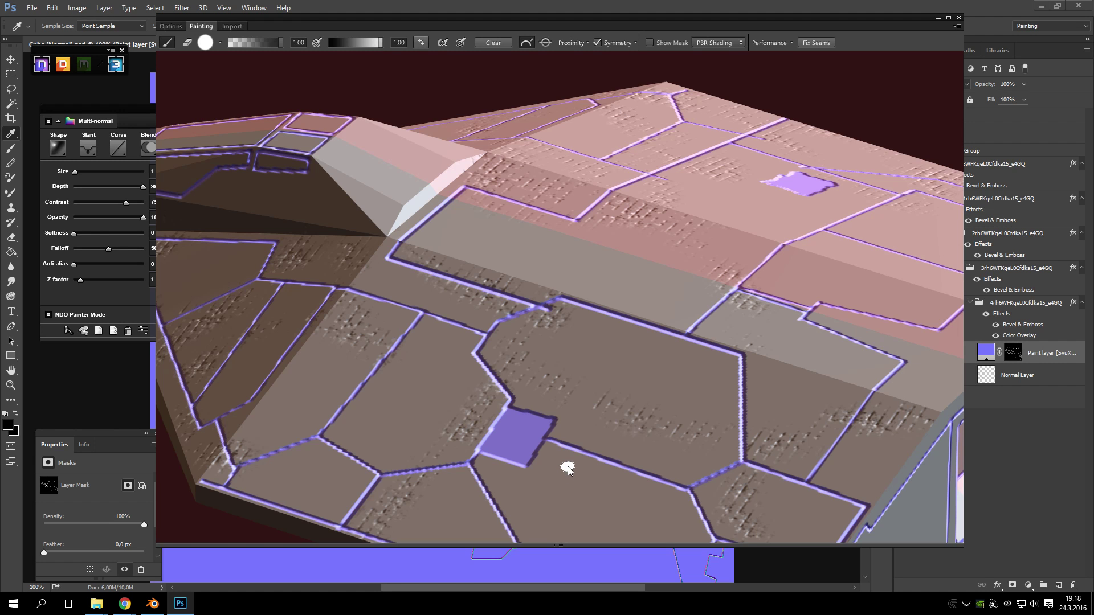
mouse_move(596, 433)
left_mouse_down()
mouse_move(513, 394)
mouse_move(477, 362)
mouse_move(560, 436)
mouse_move(552, 371)
mouse_move(573, 350)
mouse_move(684, 362)
mouse_move(650, 288)
mouse_move(708, 374)
mouse_move(691, 344)
mouse_move(613, 301)
mouse_move(621, 265)
mouse_move(574, 324)
mouse_move(528, 258)
left_mouse_up()
left_click(521, 249)
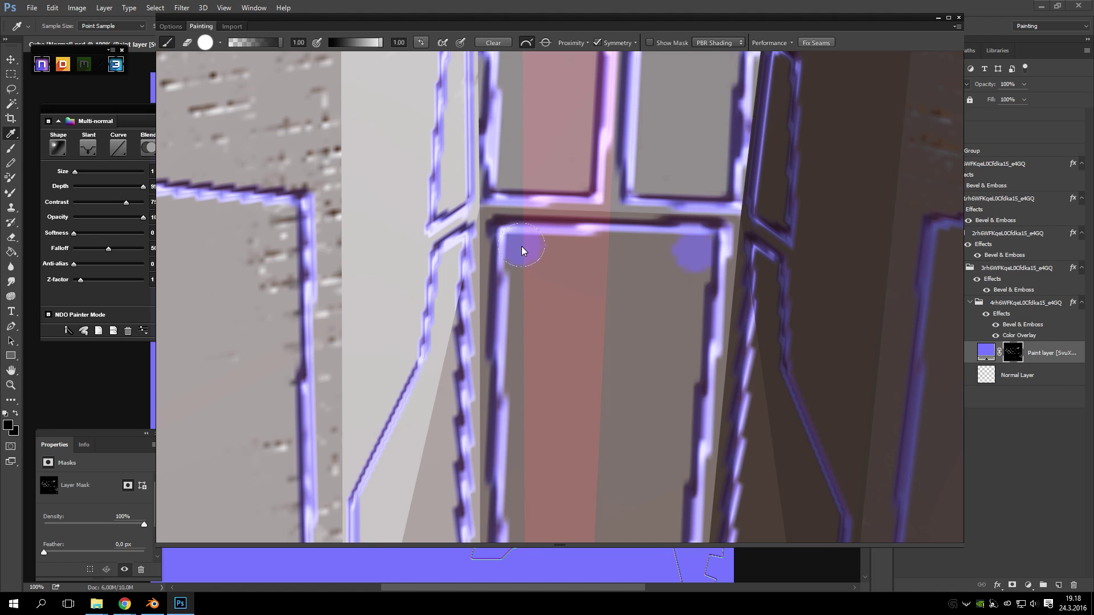
mouse_move(524, 433)
left_mouse_down()
mouse_move(552, 272)
mouse_move(583, 433)
mouse_move(573, 373)
left_mouse_up()
mouse_move(547, 415)
left_mouse_down()
mouse_move(564, 403)
mouse_move(619, 409)
left_mouse_up()
mouse_move(593, 352)
left_mouse_down()
mouse_move(591, 408)
mouse_move(615, 344)
left_mouse_up()
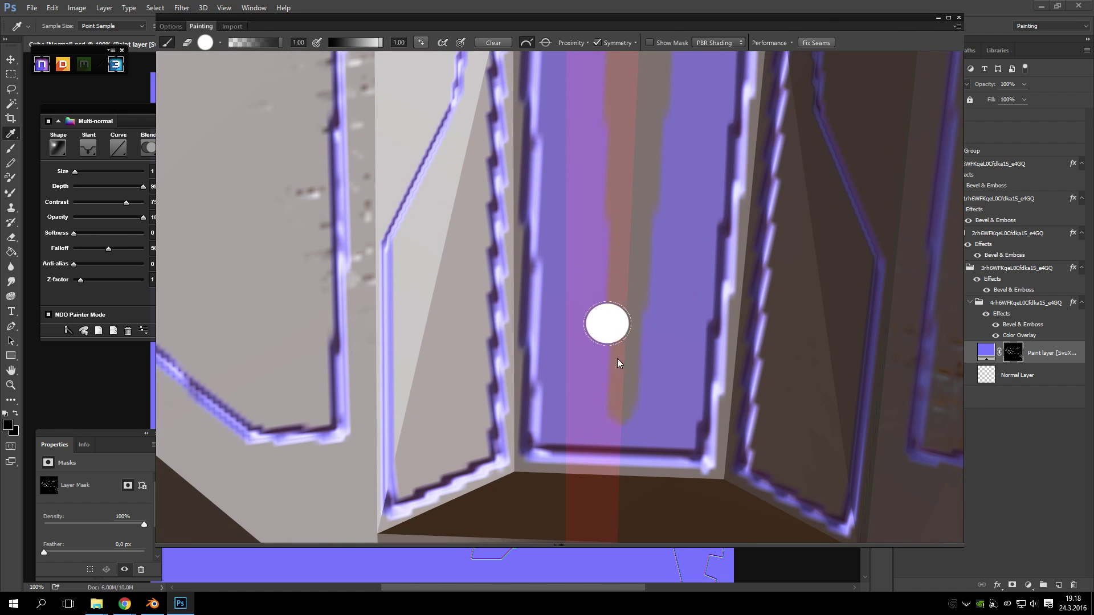
mouse_move(621, 427)
left_mouse_down()
mouse_move(631, 327)
mouse_move(605, 205)
left_mouse_up()
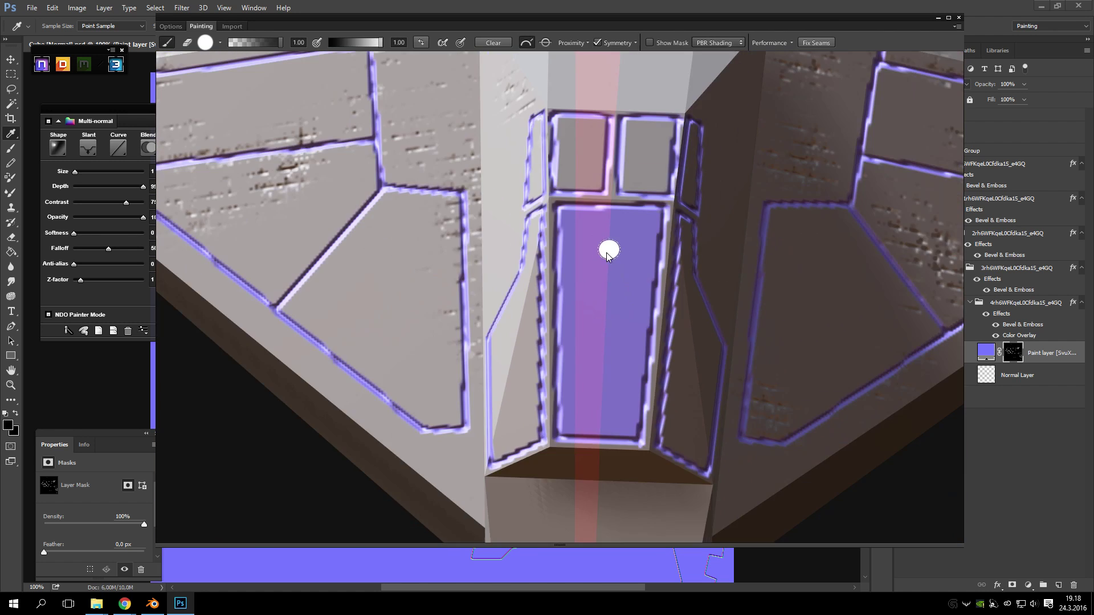
- Examine the filled cockpit window and the surrounding hull panels from several angles and up close
scroll(607, 254, "down", 5)
left_click_drag(589, 262, 558, 360)
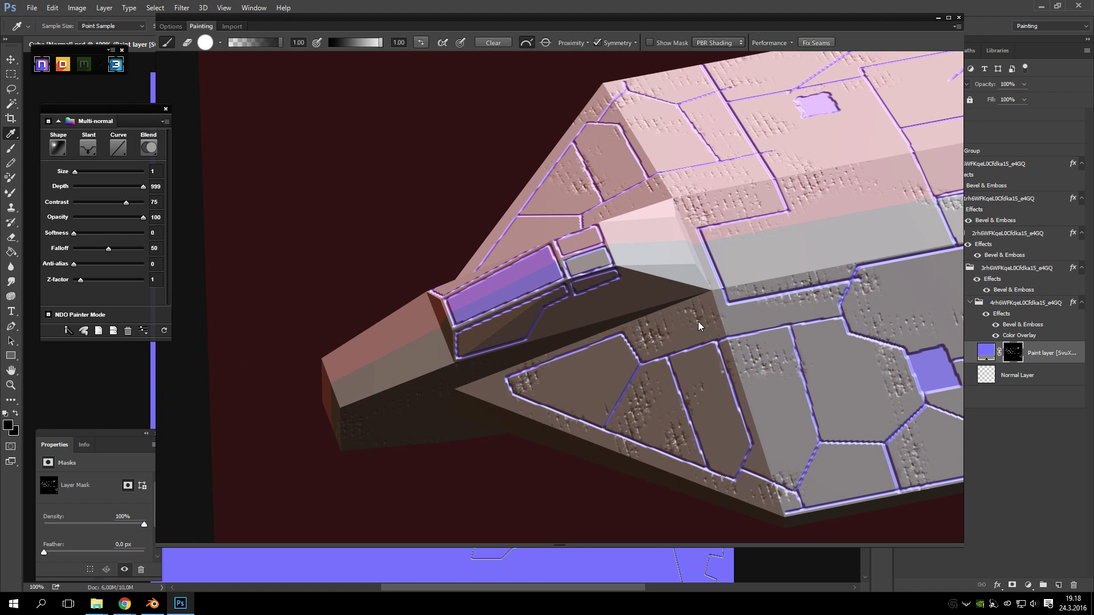
mouse_move(668, 323)
left_mouse_down()
mouse_move(617, 317)
mouse_move(654, 333)
left_mouse_up()
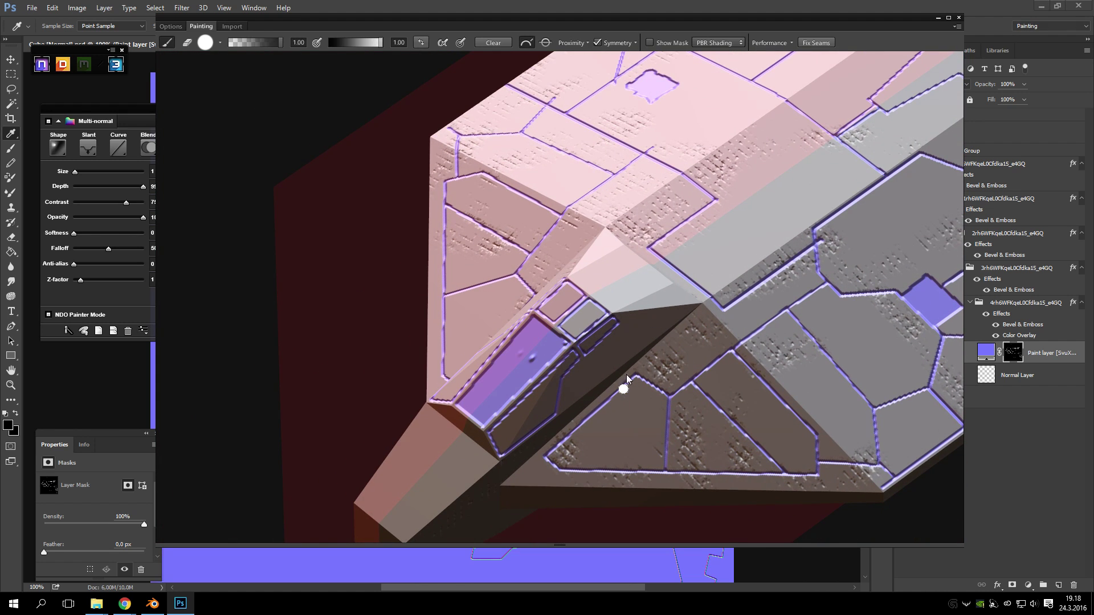
scroll(525, 295, "up", 4)
scroll(525, 295, "up", 3)
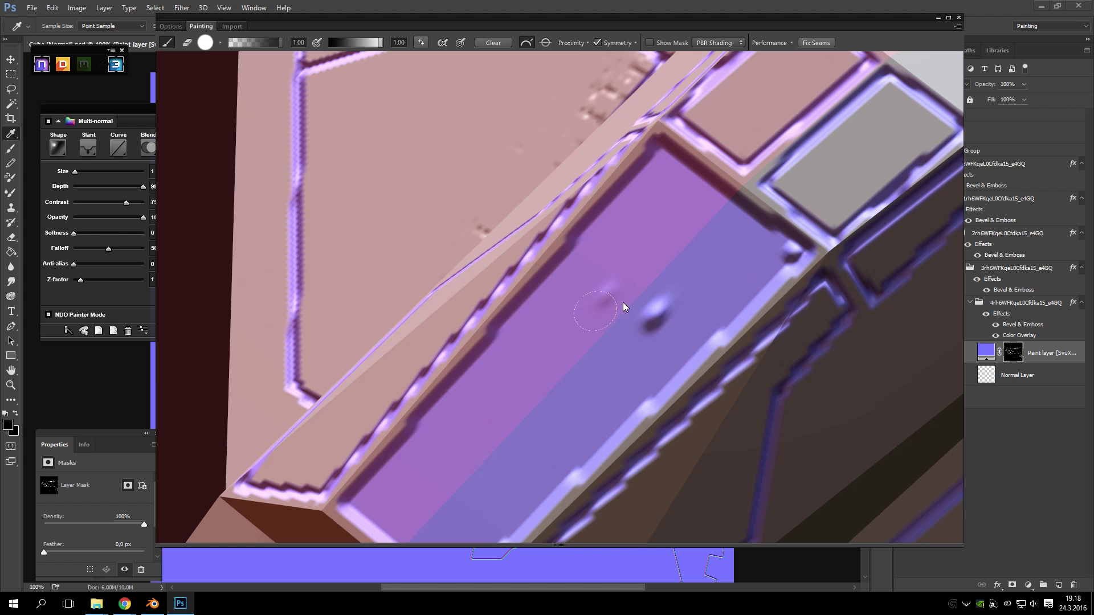
scroll(678, 311, "down", 5)
left_click_drag(711, 299, 484, 309)
scroll(644, 259, "down", 5)
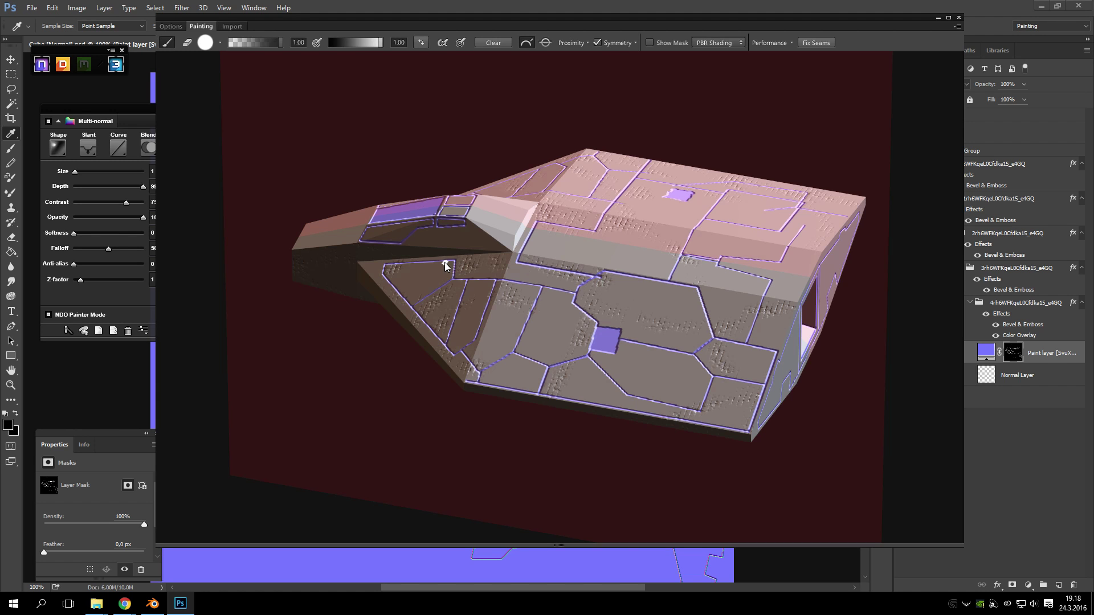
- Fill the long angled cockpit side window, including its narrow upper end, with solid mirrored paint
left_click_drag(625, 302, 544, 268)
scroll(544, 267, "up", 5)
left_click_drag(429, 336, 353, 387)
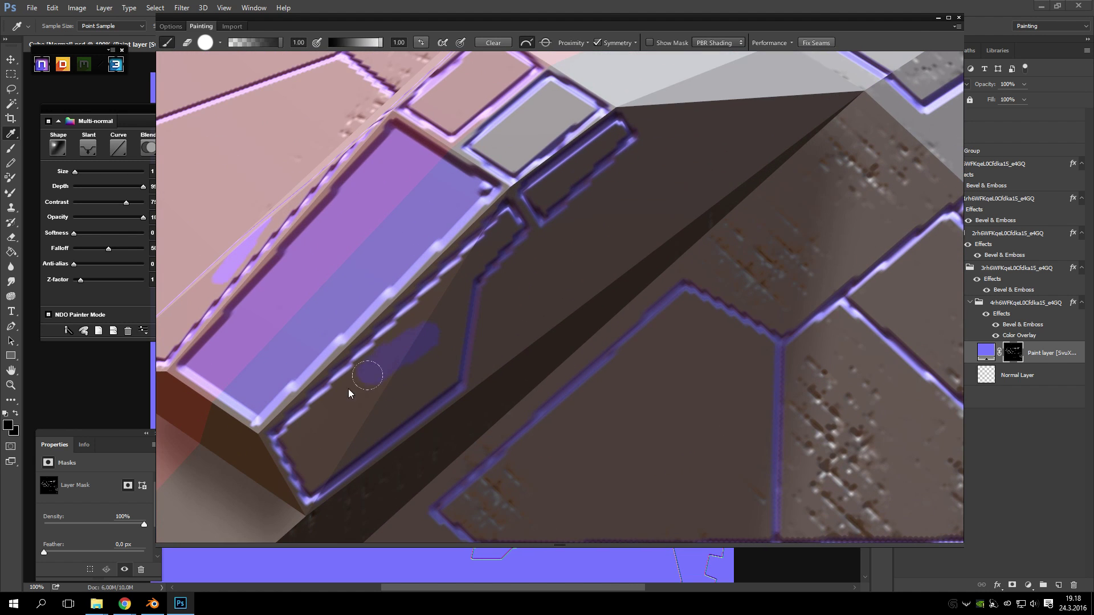
mouse_move(298, 437)
left_mouse_down()
mouse_move(305, 476)
mouse_move(452, 374)
mouse_move(473, 300)
left_mouse_up()
mouse_move(476, 289)
left_mouse_down()
mouse_move(520, 268)
mouse_move(493, 337)
mouse_move(433, 399)
mouse_move(340, 386)
mouse_move(377, 332)
mouse_move(249, 482)
mouse_move(435, 374)
mouse_move(326, 473)
left_mouse_up()
left_click_drag(592, 332, 513, 305)
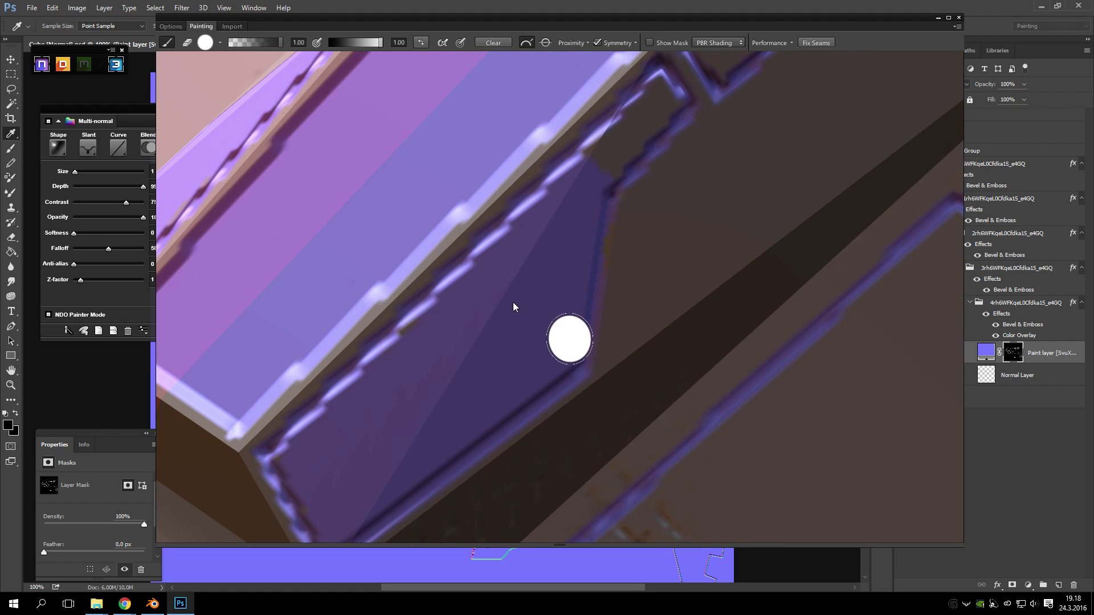
mouse_move(322, 530)
left_mouse_down()
mouse_move(449, 388)
mouse_move(501, 310)
left_mouse_up()
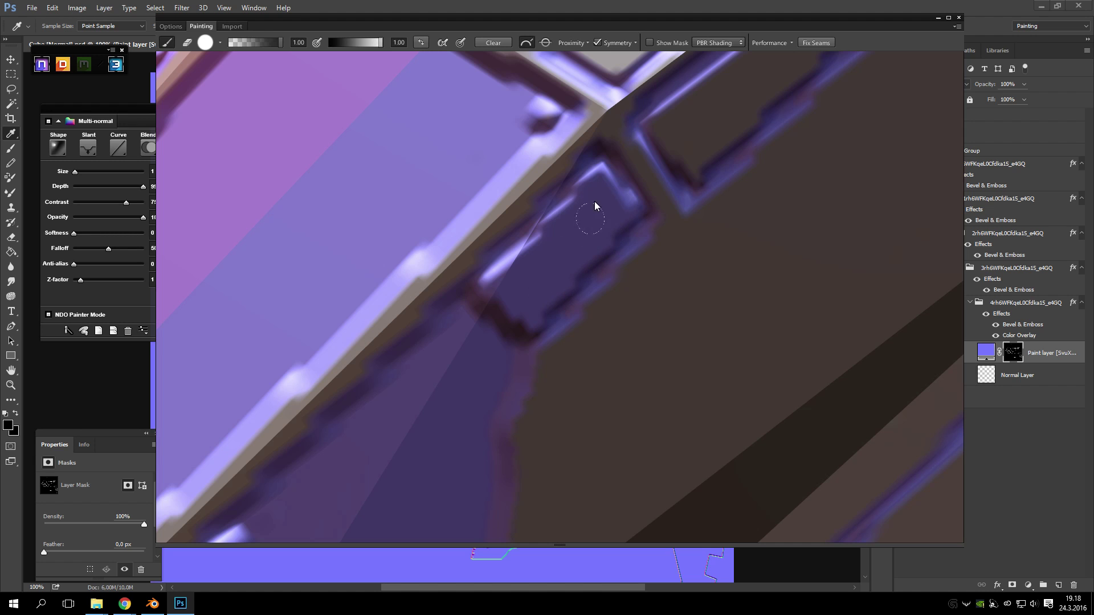
left_click_drag(446, 306, 462, 378)
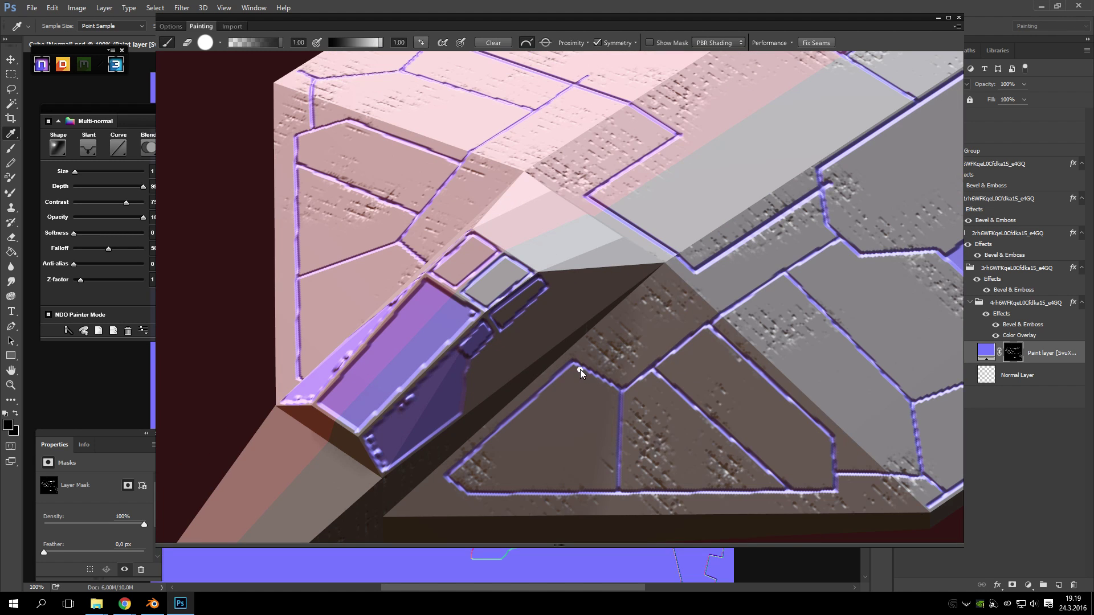
- Fill the small side window behind the long cockpit side window with solid mirrored paint
mouse_move(580, 370)
left_mouse_down()
mouse_move(625, 347)
mouse_move(557, 337)
mouse_move(583, 316)
mouse_move(416, 310)
mouse_move(368, 272)
mouse_move(473, 263)
mouse_move(360, 275)
mouse_move(441, 285)
mouse_move(488, 251)
mouse_move(439, 284)
mouse_move(602, 318)
mouse_move(535, 327)
mouse_move(527, 345)
mouse_move(641, 276)
mouse_move(541, 301)
mouse_move(653, 270)
mouse_move(603, 249)
mouse_move(621, 299)
mouse_move(622, 266)
mouse_move(614, 349)
mouse_move(555, 224)
mouse_move(510, 203)
mouse_move(476, 264)
left_mouse_up()
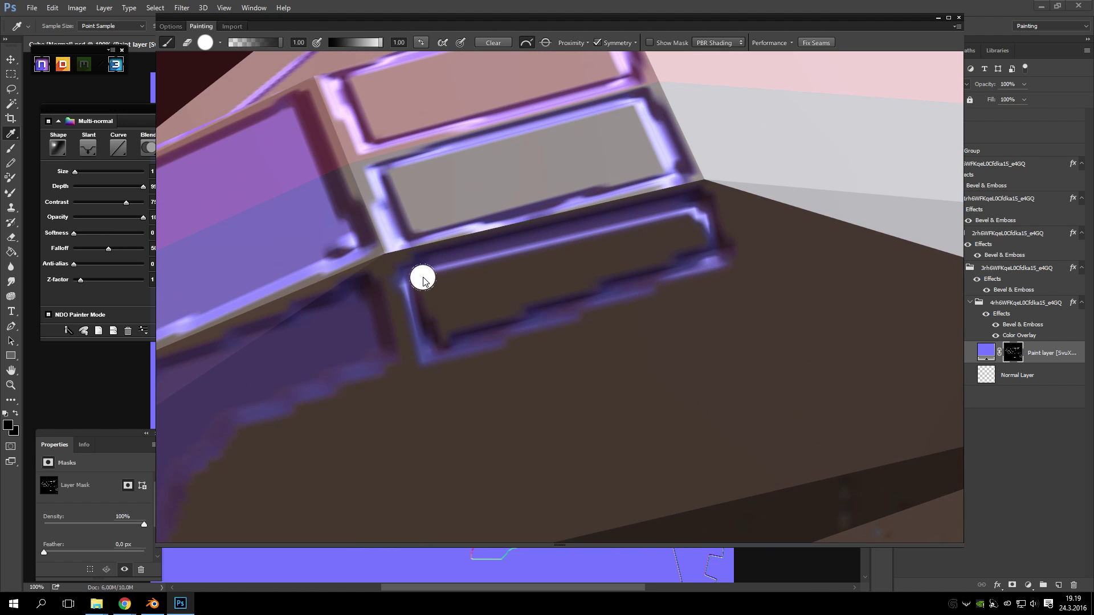
left_click_drag(696, 215, 469, 251)
mouse_move(452, 288)
left_mouse_down()
mouse_move(528, 260)
mouse_move(576, 279)
mouse_move(683, 249)
left_mouse_up()
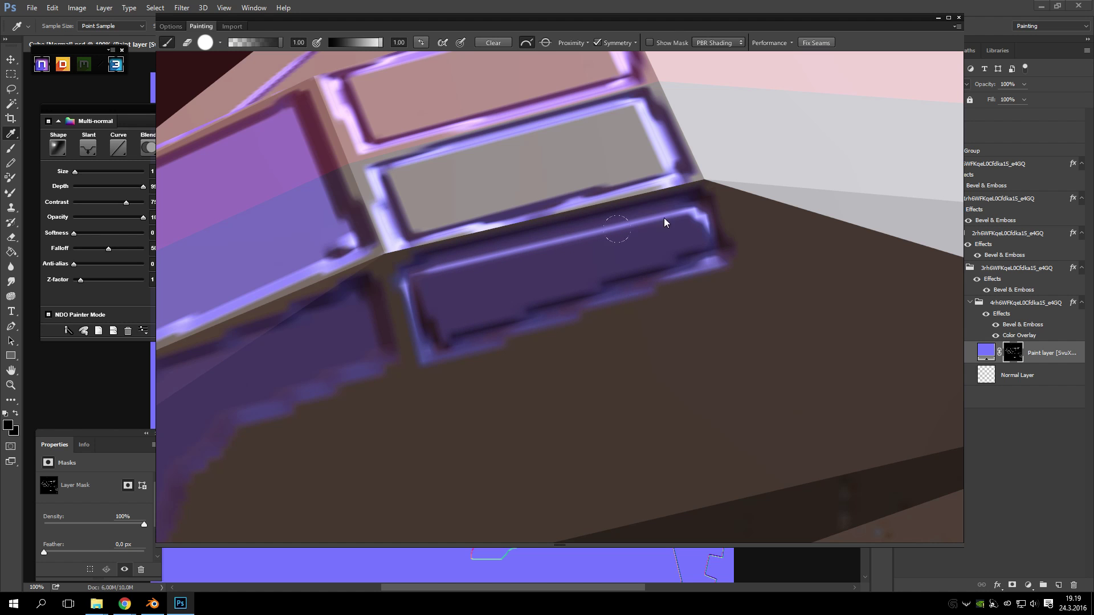
scroll(676, 237, "down", 5)
mouse_move(546, 242)
left_mouse_down()
mouse_move(591, 224)
mouse_move(562, 293)
mouse_move(564, 349)
mouse_move(539, 282)
mouse_move(464, 293)
left_mouse_up()
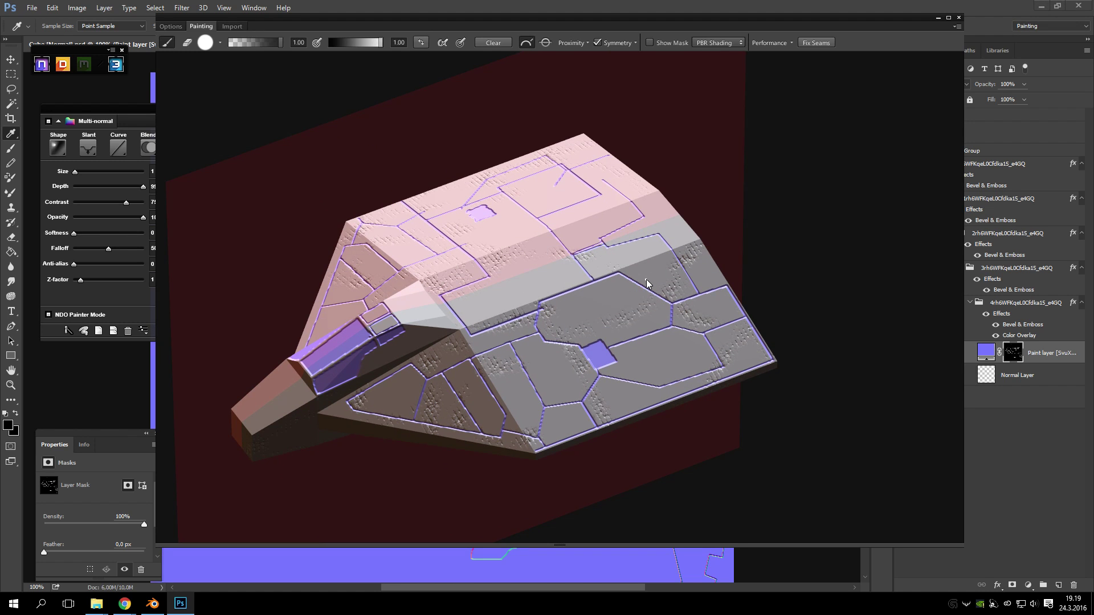
mouse_move(646, 282)
left_mouse_down()
mouse_move(696, 294)
mouse_move(604, 353)
mouse_move(630, 287)
mouse_move(549, 281)
mouse_move(659, 207)
mouse_move(596, 220)
mouse_move(521, 323)
mouse_move(502, 224)
mouse_move(529, 235)
mouse_move(696, 425)
left_mouse_up()
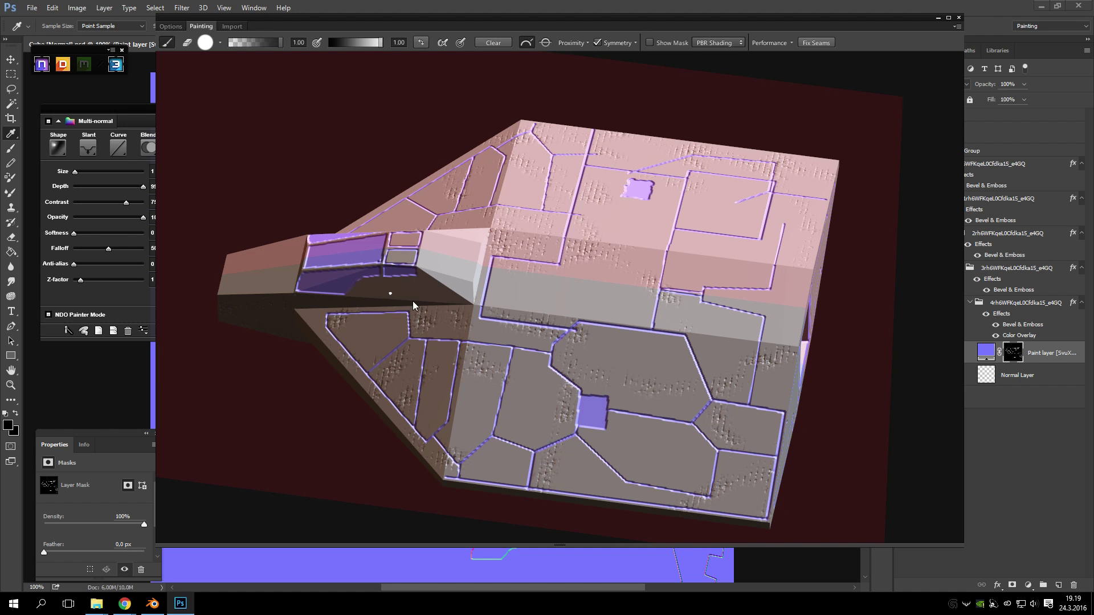
- Paint mirrored panel lines on the ship's underside, forming rectangular outlines with angled branches that run out to the hull edges
scroll(403, 294, "up", 6)
scroll(513, 308, "up", 4)
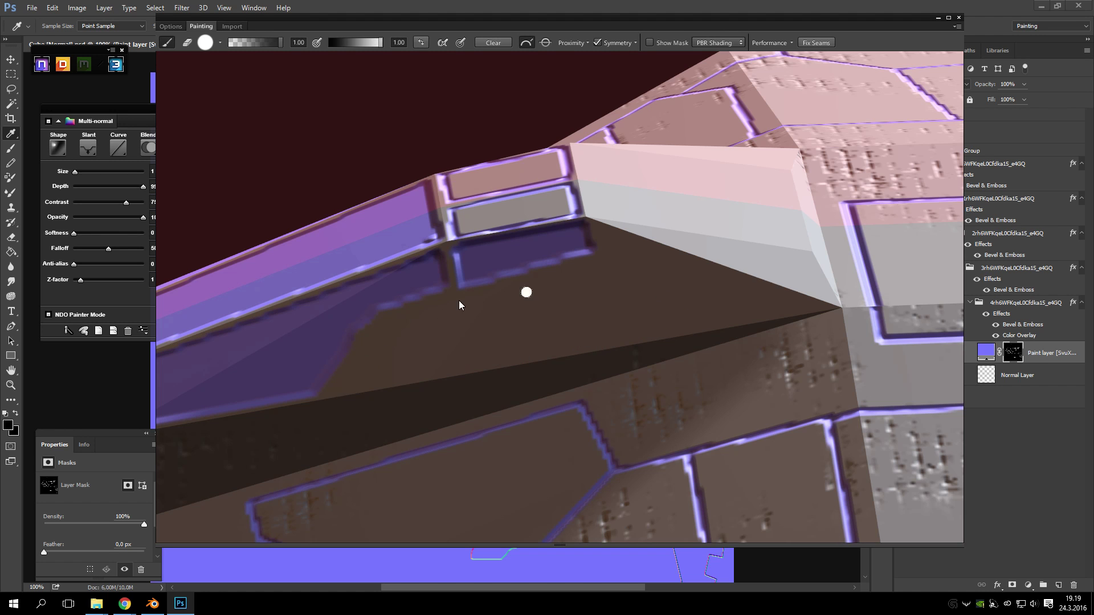
mouse_move(610, 288)
left_mouse_down()
mouse_move(589, 285)
mouse_move(563, 175)
mouse_move(528, 384)
mouse_move(518, 363)
mouse_move(514, 376)
mouse_move(534, 396)
mouse_move(553, 269)
mouse_move(634, 373)
mouse_move(660, 278)
mouse_move(669, 140)
mouse_move(542, 332)
mouse_move(710, 269)
mouse_move(604, 326)
left_mouse_up()
left_click_drag(679, 408, 617, 317)
mouse_move(520, 283)
left_mouse_down()
mouse_move(459, 301)
mouse_move(499, 294)
mouse_move(350, 225)
left_mouse_up()
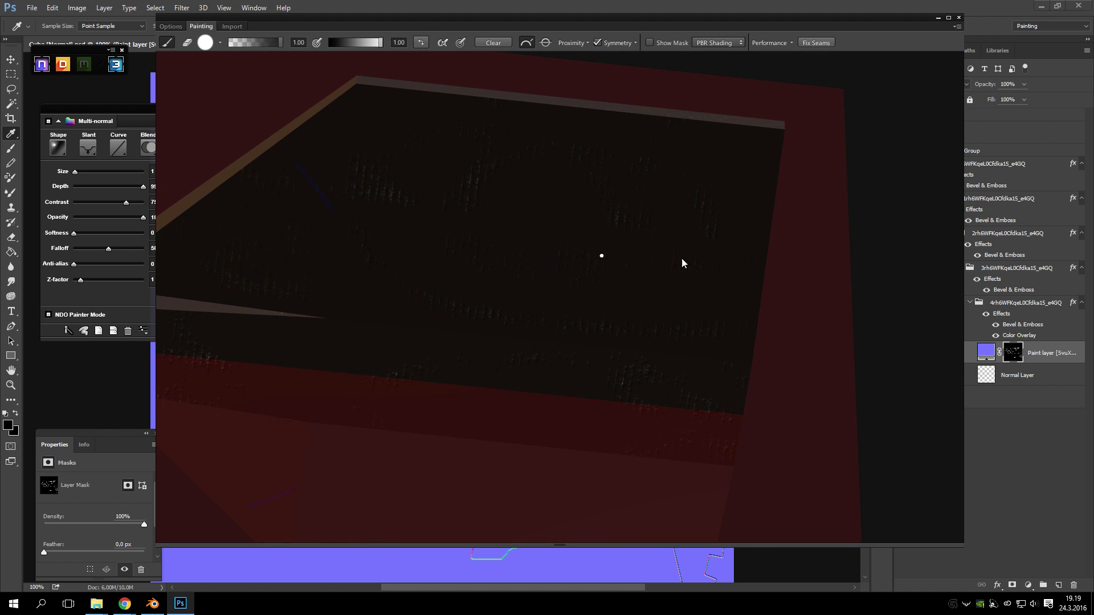
mouse_move(676, 362)
left_mouse_down()
mouse_move(713, 305)
mouse_move(589, 256)
left_mouse_up()
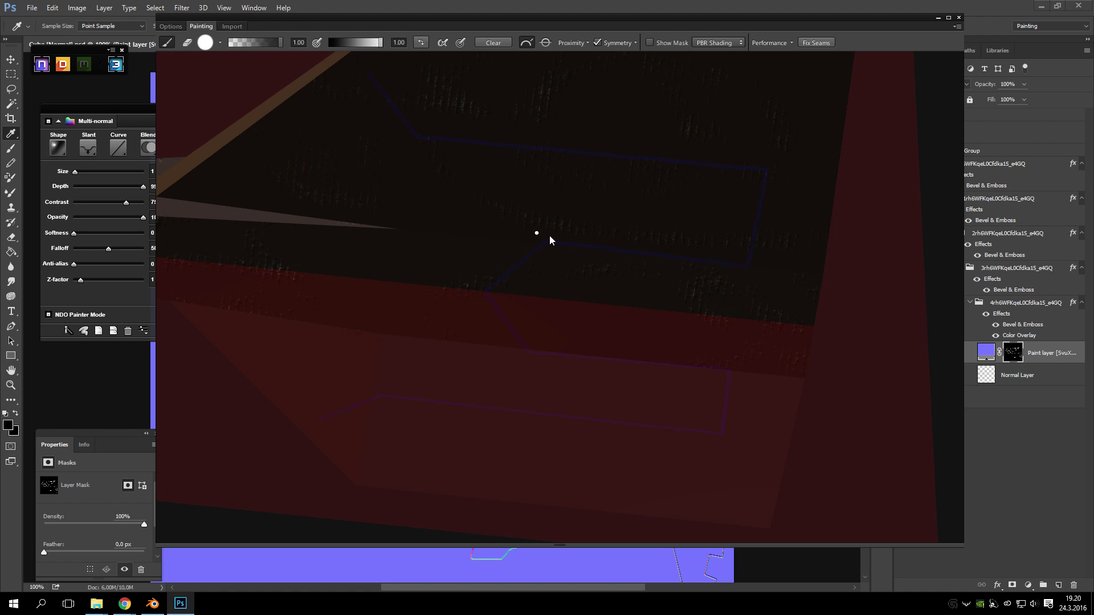
left_click_drag(565, 103, 520, 302)
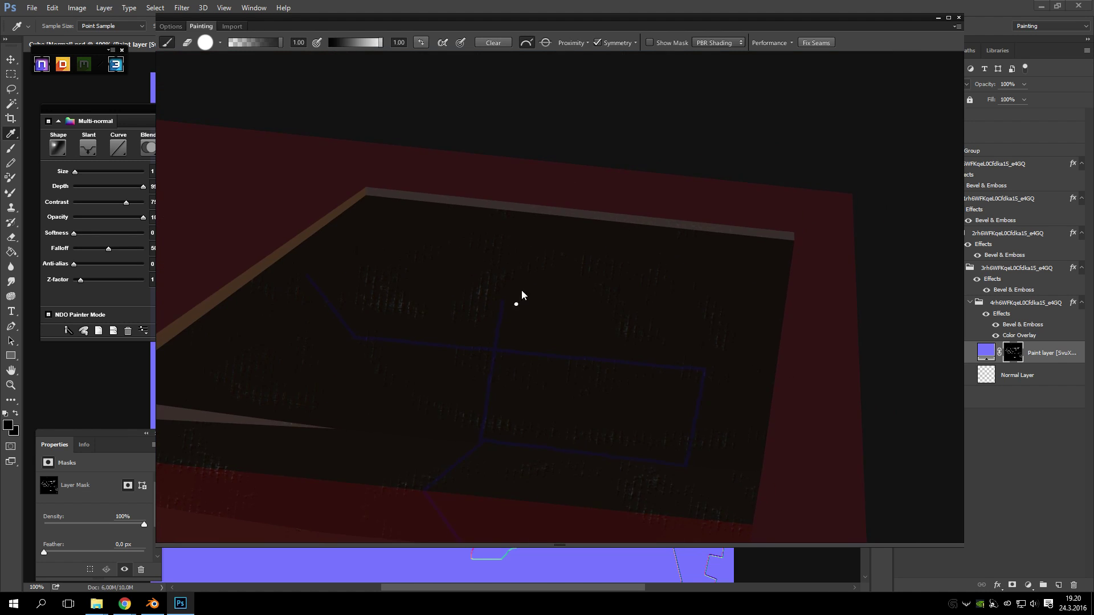
left_click_drag(528, 223, 621, 350)
scroll(572, 345, "down", 5)
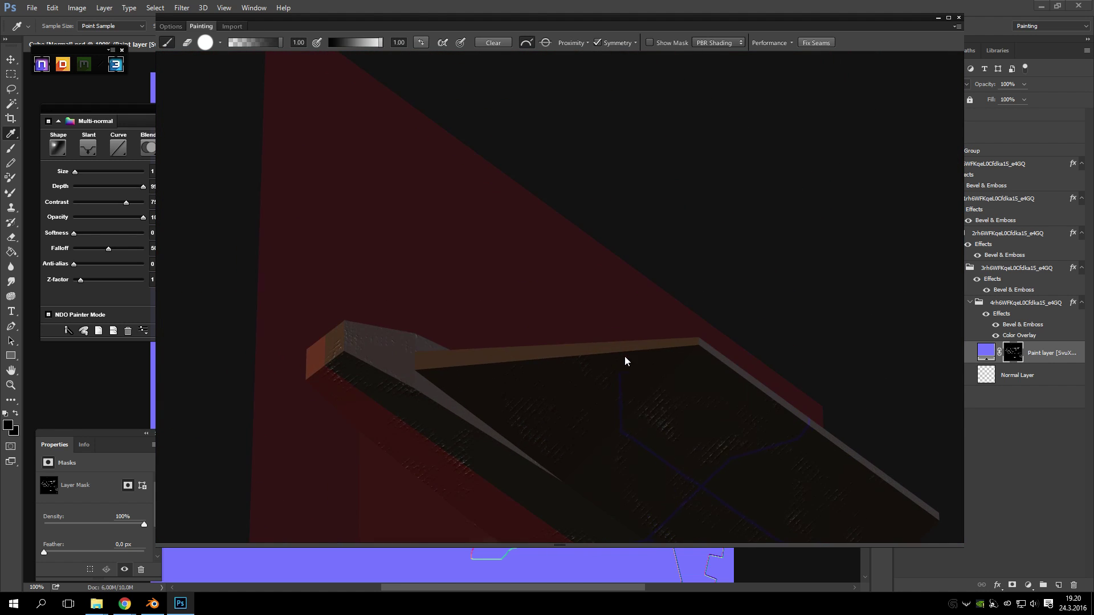
scroll(621, 350, "up", 3)
mouse_move(565, 244)
left_mouse_down()
mouse_move(586, 383)
mouse_move(658, 251)
mouse_move(547, 339)
mouse_move(566, 356)
mouse_move(559, 341)
left_mouse_up()
- Examine the painted panel lines and recesses on the upper hull from several angles, up close and from a distance
scroll(563, 320, "down", 5)
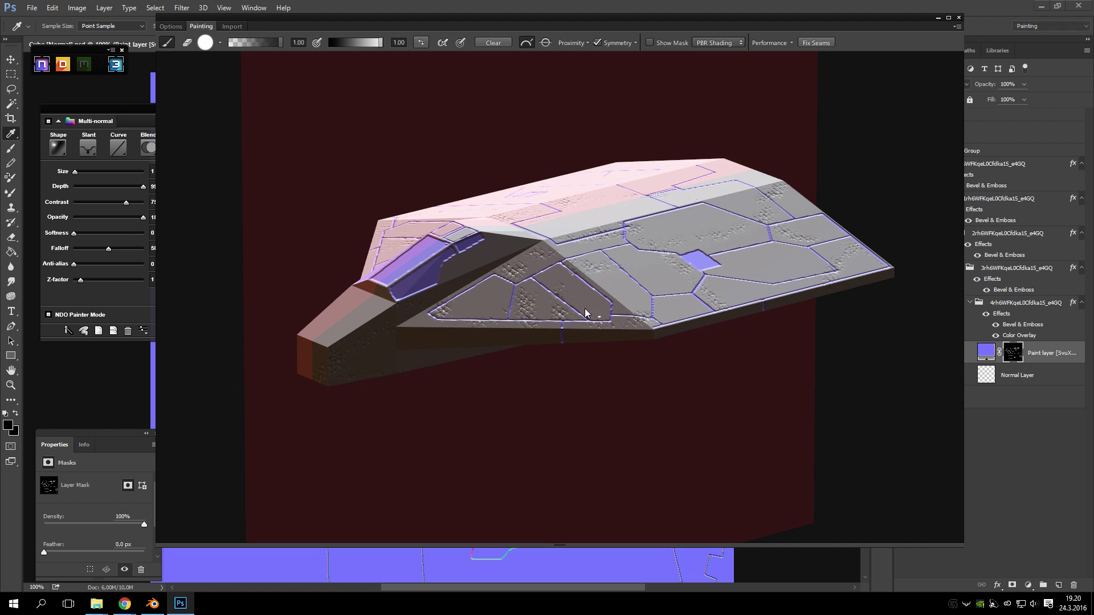
left_click_drag(500, 238, 674, 284)
scroll(675, 283, "up", 8)
scroll(675, 284, "down", 8)
left_click_drag(491, 186, 561, 319)
scroll(505, 405, "up", 10)
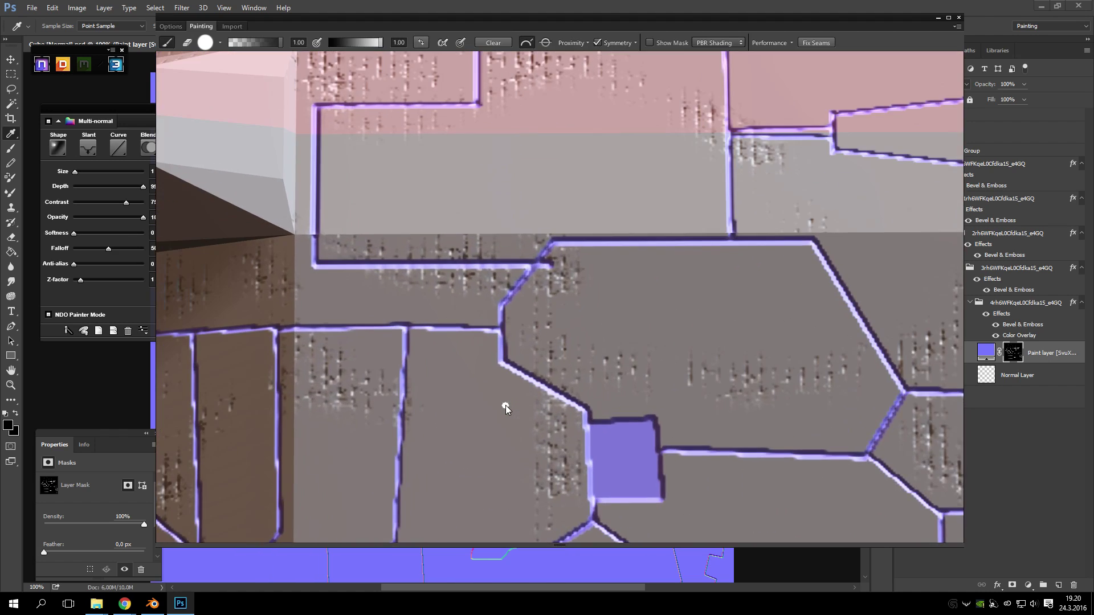
scroll(461, 293, "down", 2)
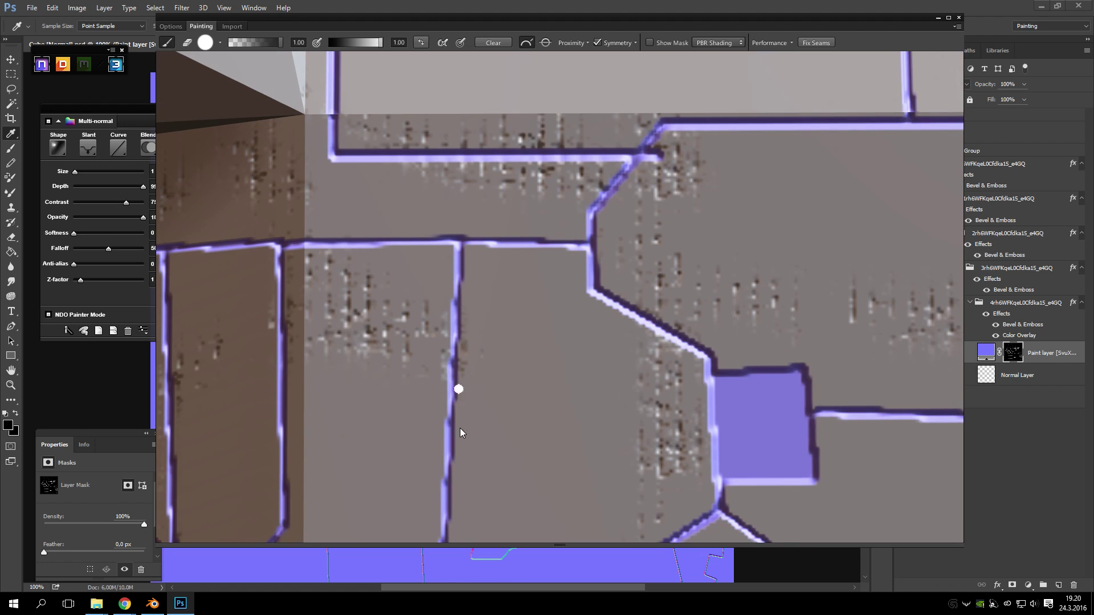
left_click_drag(460, 422, 507, 309)
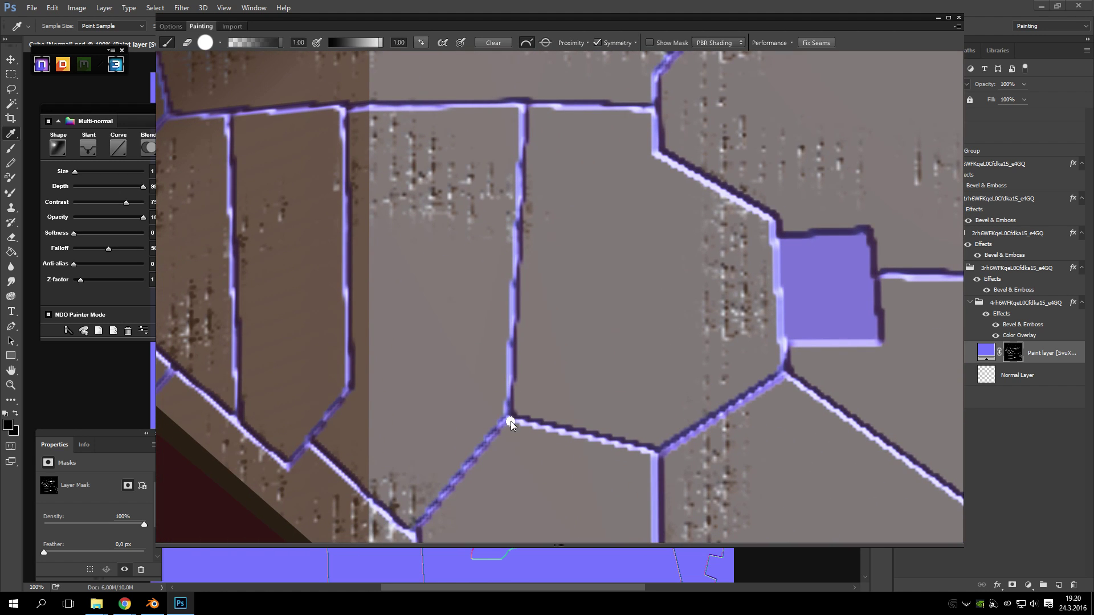
left_click_drag(746, 272, 610, 354)
scroll(665, 420, "down", 3)
scroll(613, 356, "down", 5)
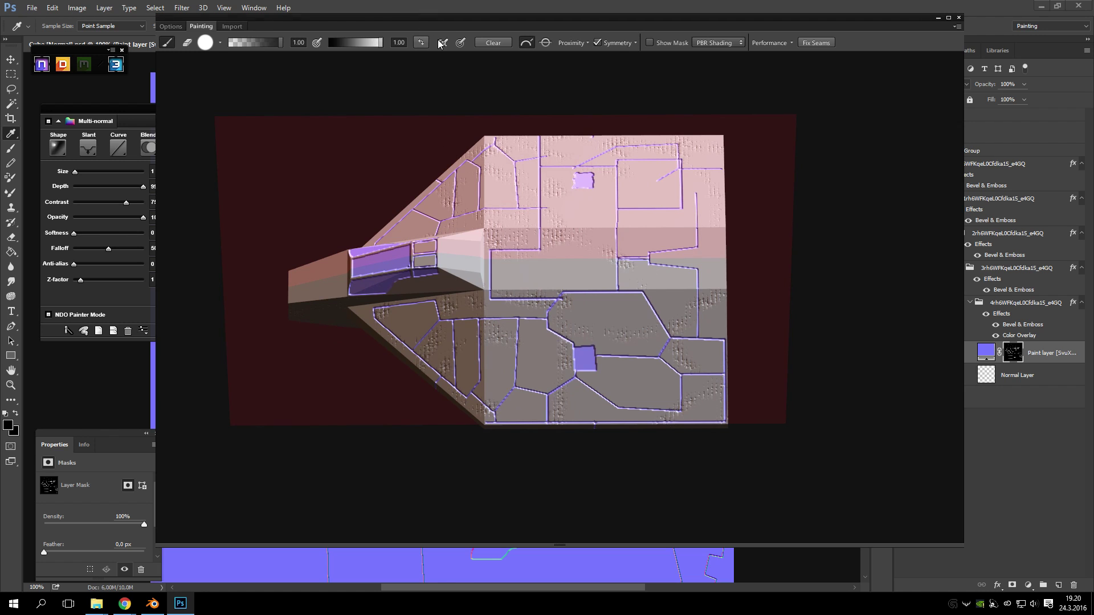
- Extend the short diagonal line inside the rectangular hull panel with a straight line to the panel's far side
mouse_move(442, 18)
left_mouse_down()
mouse_move(450, 44)
mouse_move(404, 55)
left_mouse_up()
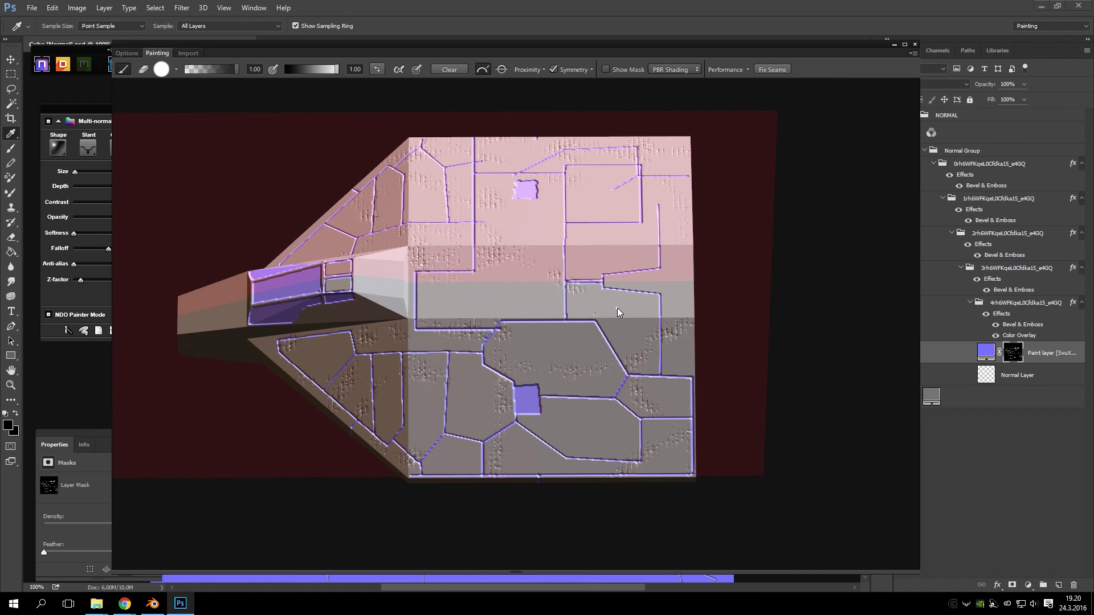
key("f")
key("f")
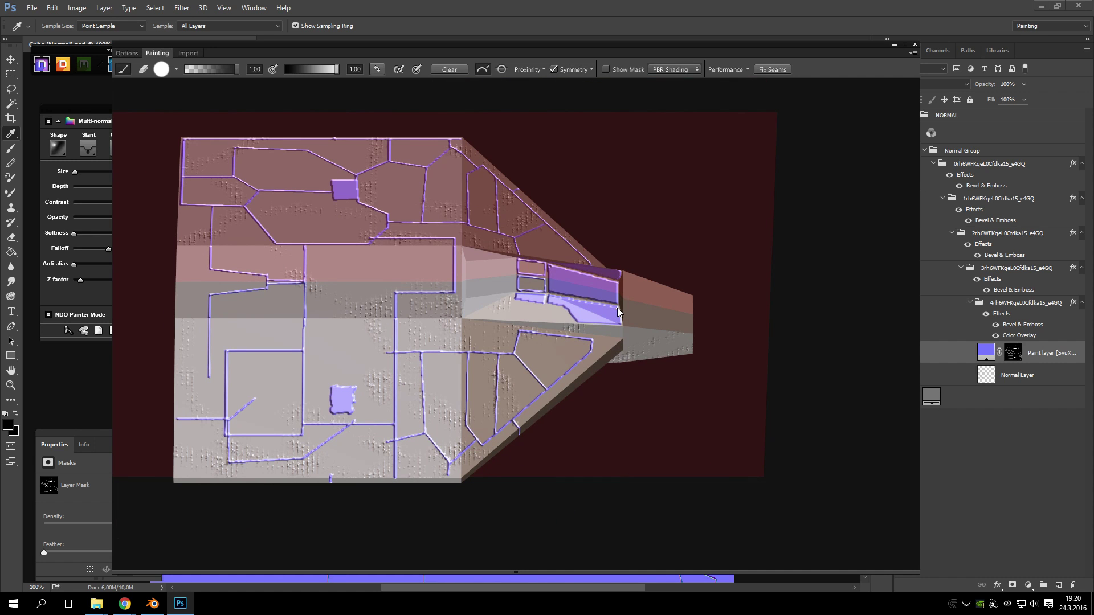
scroll(619, 312, "up", 5)
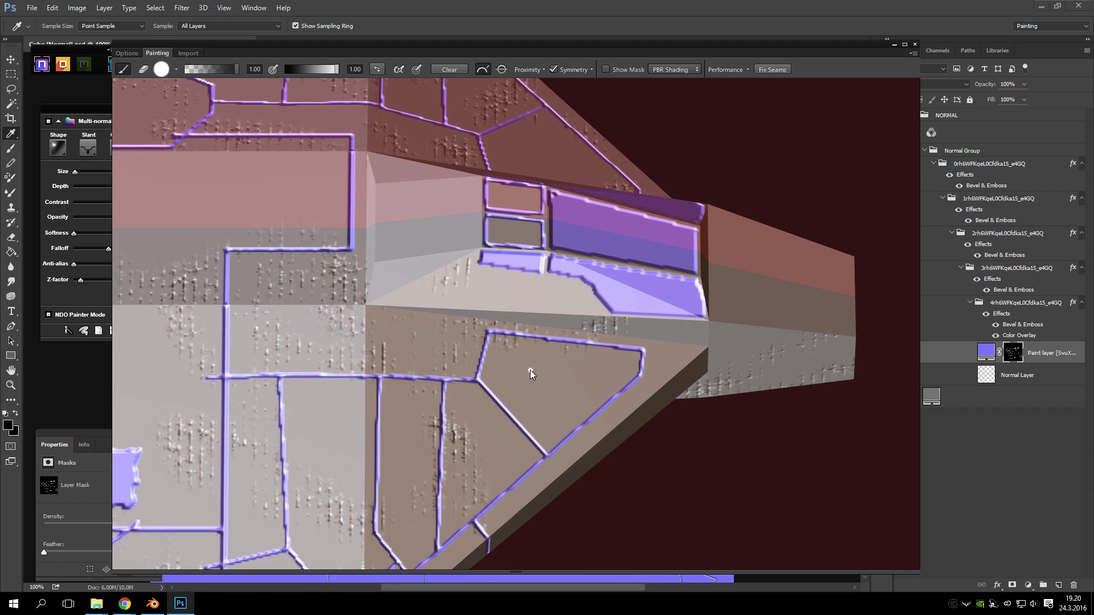
scroll(505, 409, "up", 3)
scroll(505, 409, "down", 5)
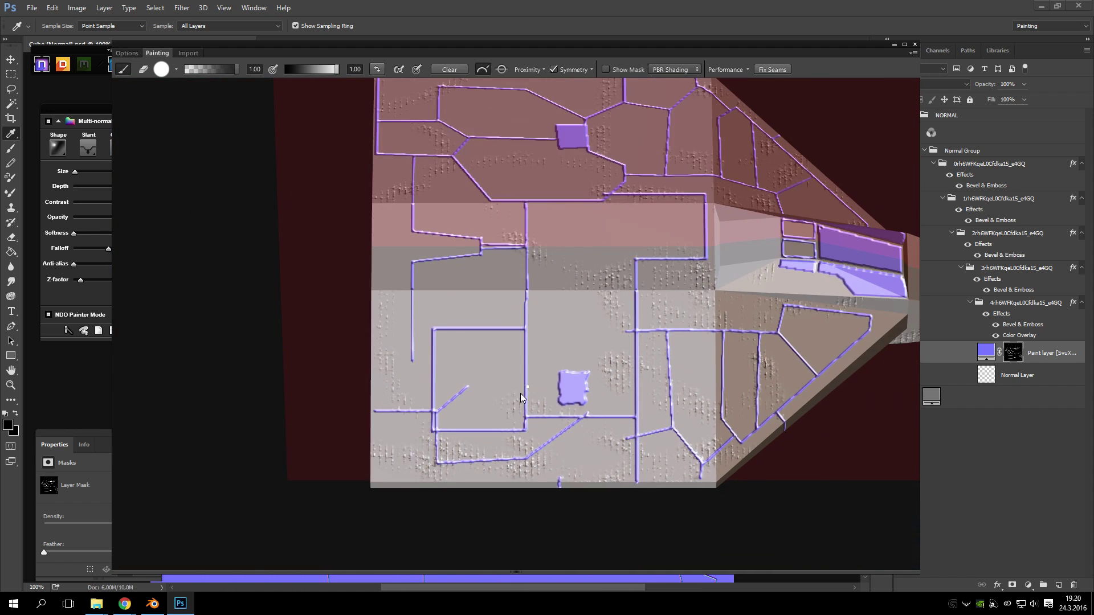
scroll(521, 394, "up", 7)
left_click(579, 318, "shift")
left_click_drag(767, 320, 534, 340)
scroll(534, 340, "down", 6)
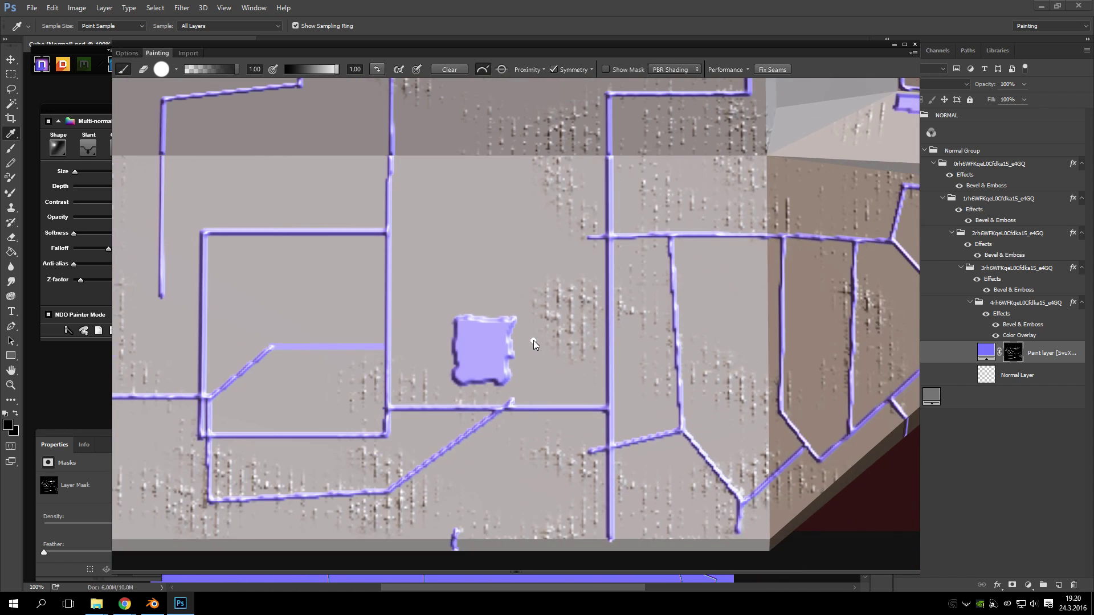
- Paint a straight line forward from the rectangular panel and connect it with angled lines into an outline beside the square recess
scroll(452, 396, "up", 3)
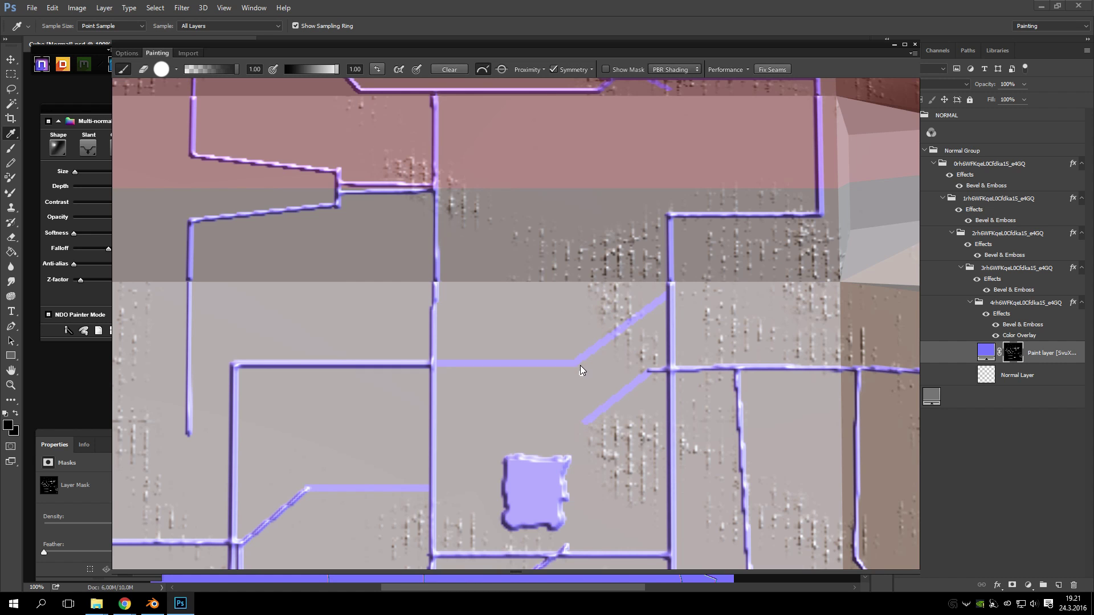
scroll(587, 365, "up", 2)
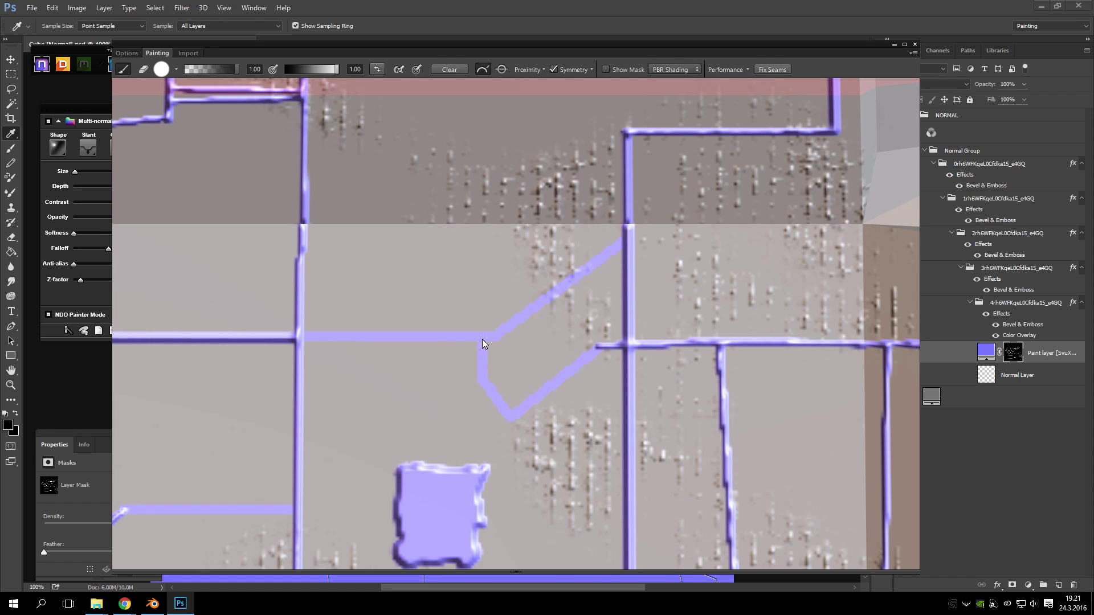
mouse_move(676, 344)
left_mouse_down()
mouse_move(562, 399)
mouse_move(600, 374)
mouse_move(494, 347)
mouse_move(597, 408)
mouse_move(441, 331)
mouse_move(542, 339)
mouse_move(394, 303)
mouse_move(538, 348)
mouse_move(551, 330)
left_mouse_up()
scroll(566, 401, "down", 2)
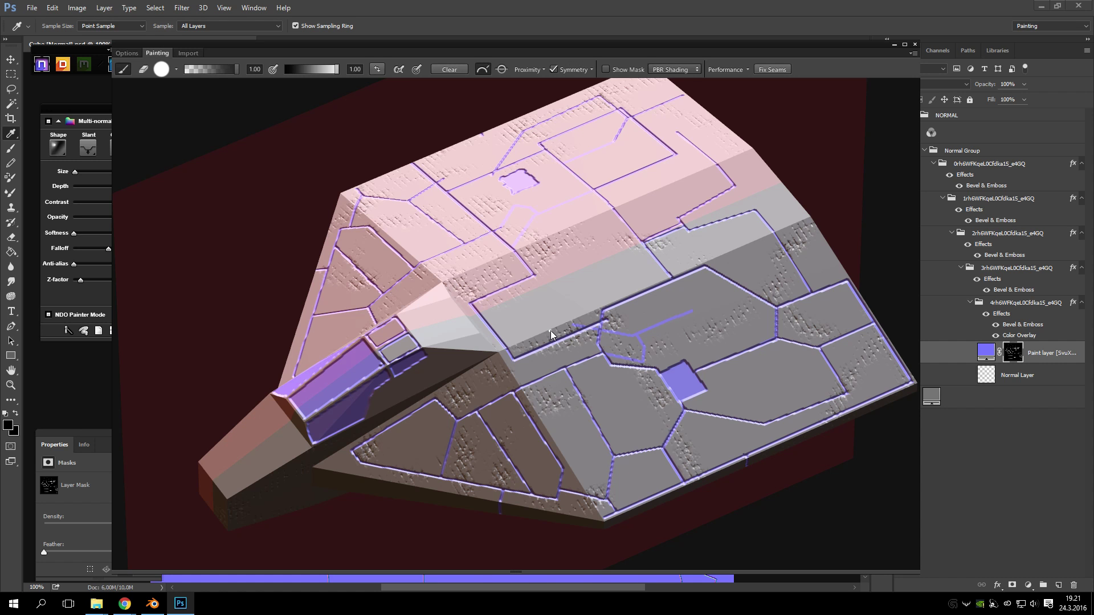
- On the opposite hull side, extend the new line with a bend across the large panel to its rear border
scroll(551, 331, "up", 5)
mouse_move(693, 196)
left_mouse_down()
mouse_move(635, 254)
mouse_move(601, 227)
mouse_move(507, 262)
left_mouse_up()
scroll(529, 301, "down", 5)
scroll(464, 273, "up", 6)
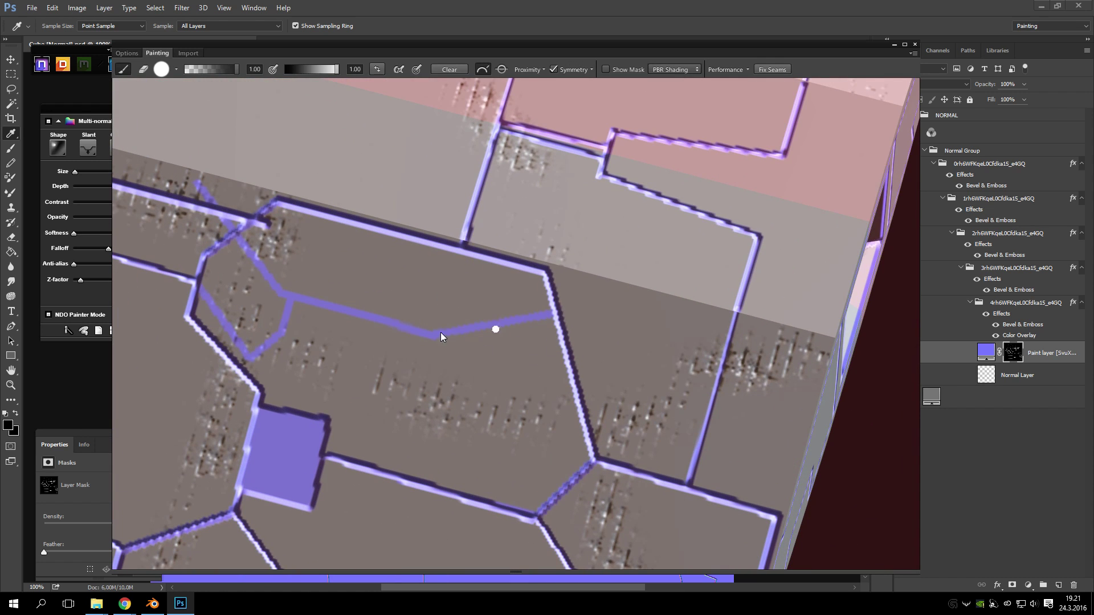
- Paint a branch from the new line's bend to the panel line that runs rearward from the square recess
scroll(389, 473, "down", 3)
left_click_drag(399, 465, 603, 361)
scroll(603, 330, "up", 3)
mouse_move(602, 299)
left_mouse_down()
mouse_move(571, 252)
mouse_move(607, 292)
left_mouse_up()
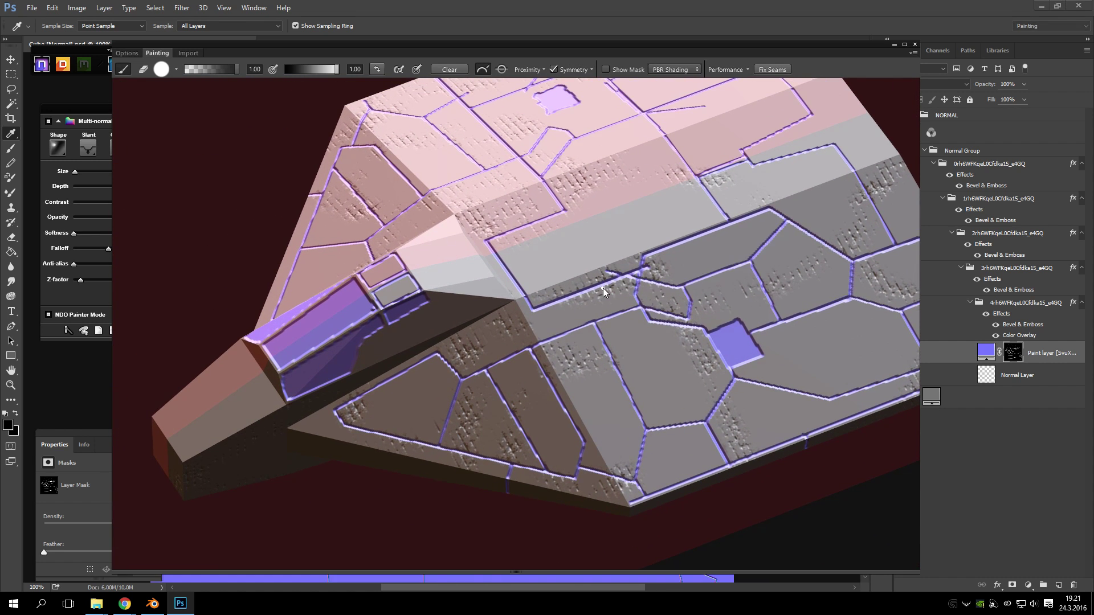
- Erase the stray diagonal line that branches off the rectangular hull panel's corner
mouse_move(624, 282)
left_mouse_down()
mouse_move(542, 298)
mouse_move(504, 153)
mouse_move(510, 392)
mouse_move(587, 439)
mouse_move(468, 377)
mouse_move(490, 326)
mouse_move(576, 329)
mouse_move(571, 268)
left_mouse_up()
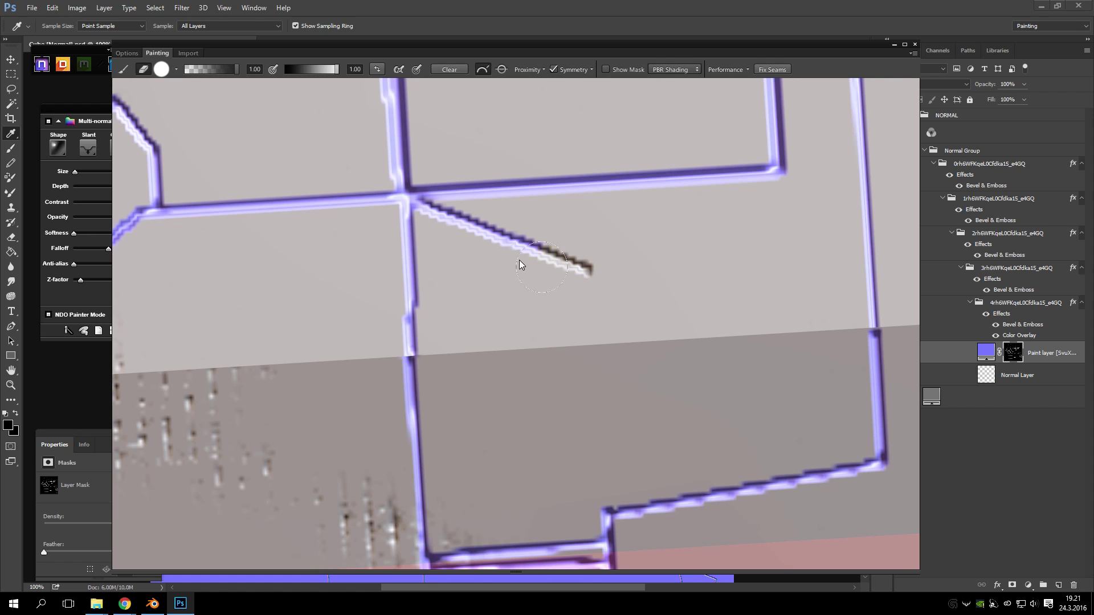
left_click_drag(518, 251, 515, 308)
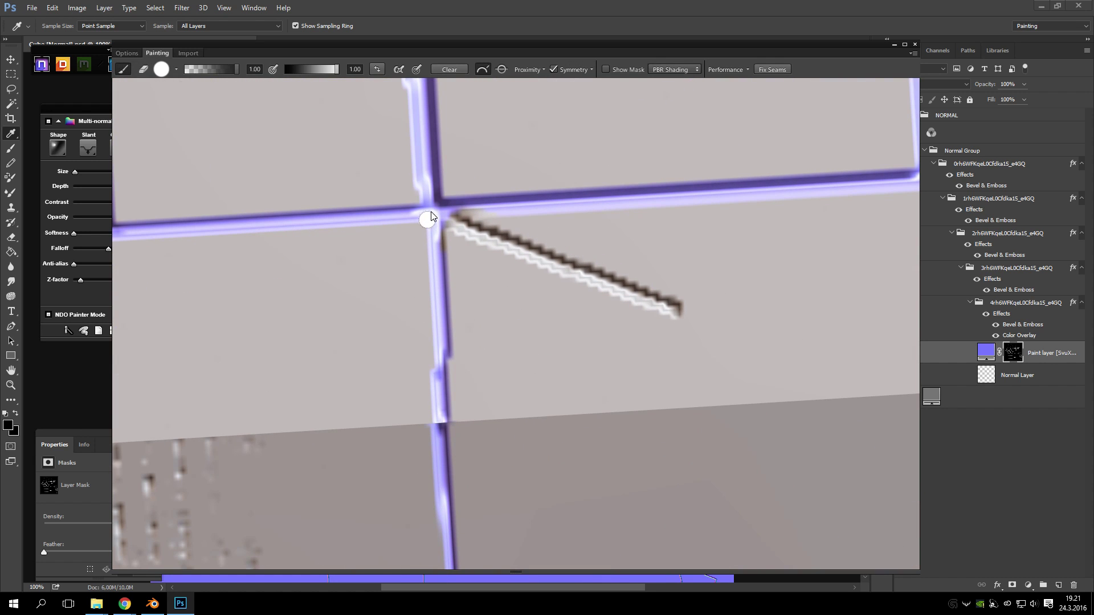
left_click_drag(491, 330, 460, 247)
- Paint mirrored panel lines on the nose's upper face, with an outer border, two lengthwise lines and angled lines converging near the tip
left_click_drag(593, 494, 606, 494)
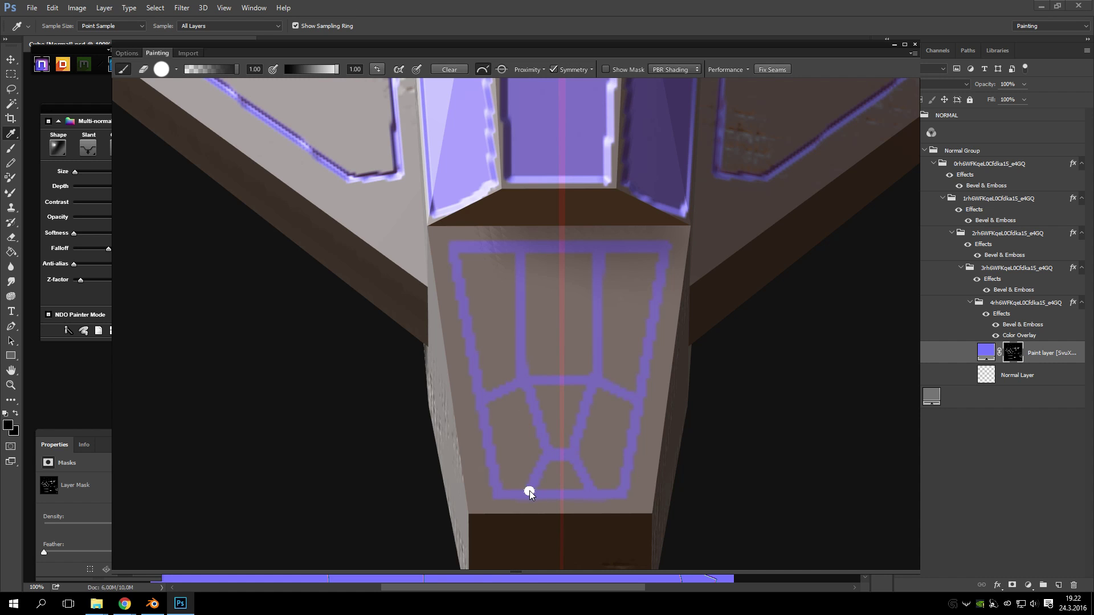
scroll(525, 488, "down", 5)
mouse_move(556, 445)
left_mouse_down()
mouse_move(573, 342)
mouse_move(451, 250)
mouse_move(500, 310)
mouse_move(677, 354)
mouse_move(654, 356)
mouse_move(547, 215)
mouse_move(501, 291)
mouse_move(605, 293)
mouse_move(593, 308)
mouse_move(564, 279)
mouse_move(559, 325)
mouse_move(593, 378)
mouse_move(509, 310)
mouse_move(515, 296)
mouse_move(542, 312)
left_mouse_up()
scroll(567, 363, "up", 4)
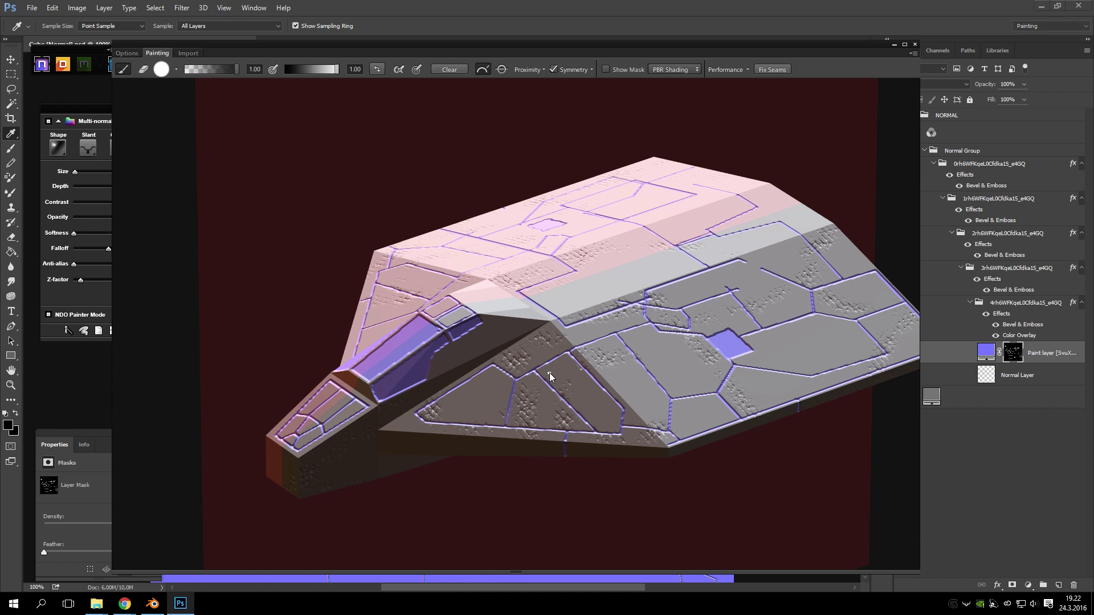
left_click_drag(587, 319, 519, 319)
left_click_drag(415, 334, 306, 150)
scroll(549, 317, "down", 5)
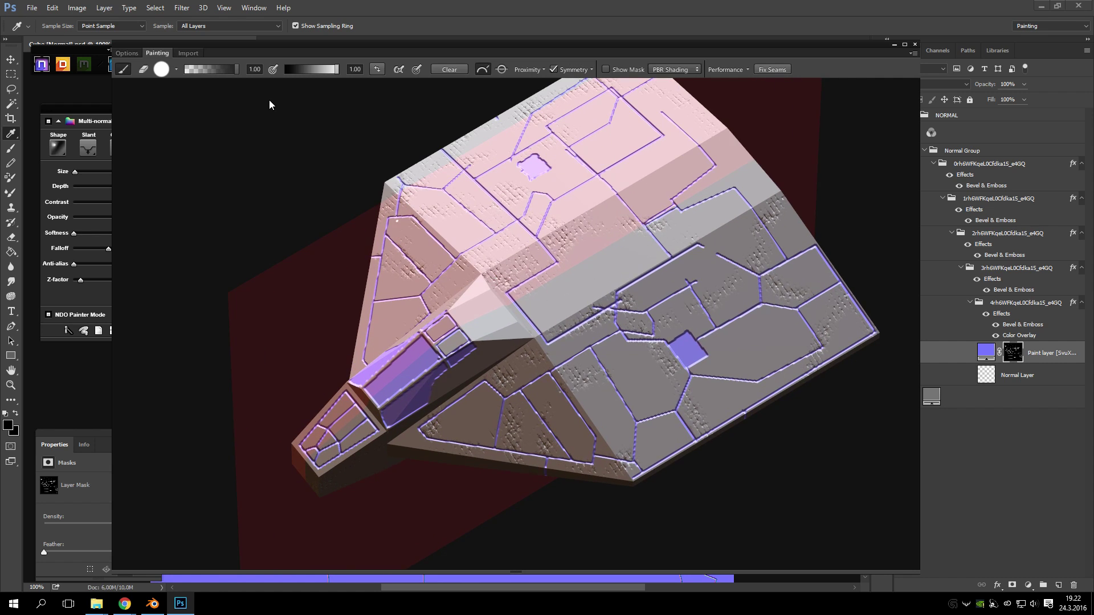
- Show the 3D viewer's display options, maximize the viewer and open the post-process settings
left_click(126, 55)
mouse_move(575, 239)
left_mouse_down()
mouse_move(523, 260)
mouse_move(564, 243)
left_mouse_up()
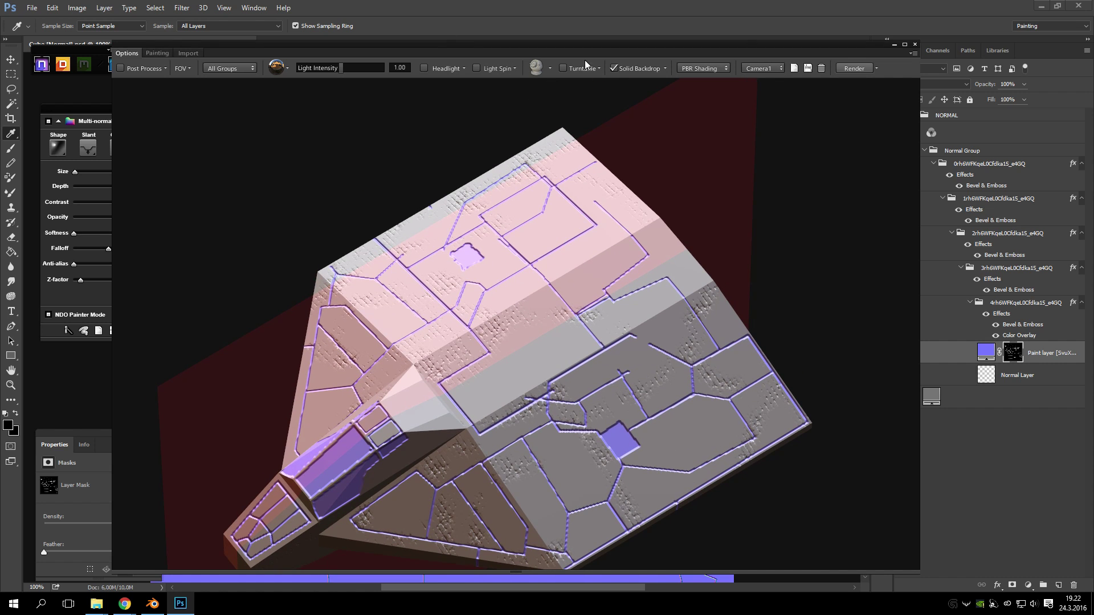
left_click(905, 45)
left_click_drag(421, 342, 575, 305)
left_click(54, 28)
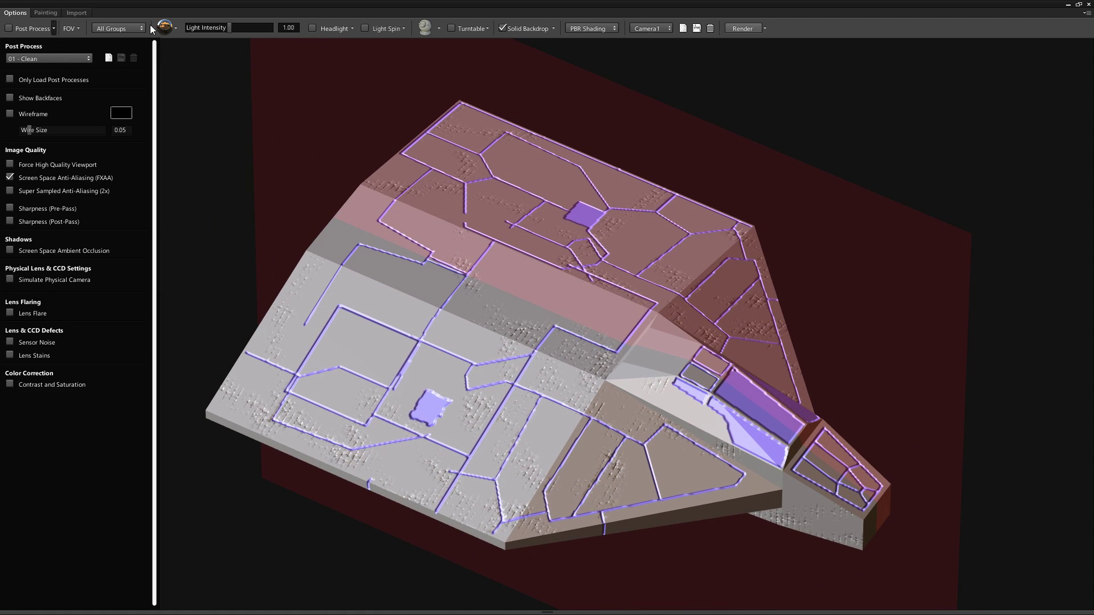
- Change the viewer's environment lighting to the blue sky preset and reposition the ship in view
left_click(175, 27)
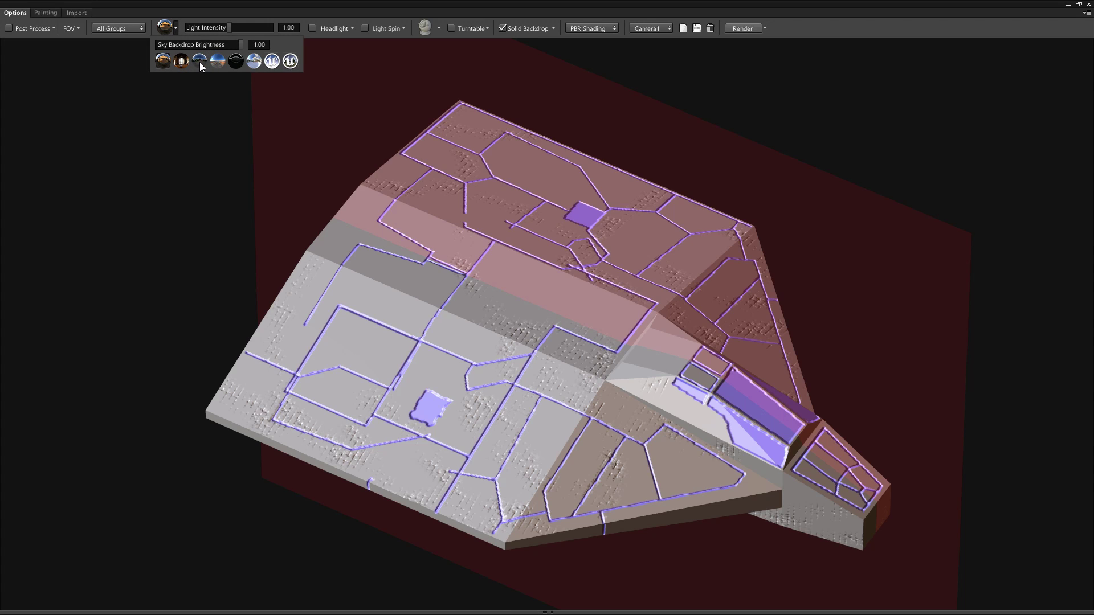
left_click(215, 60)
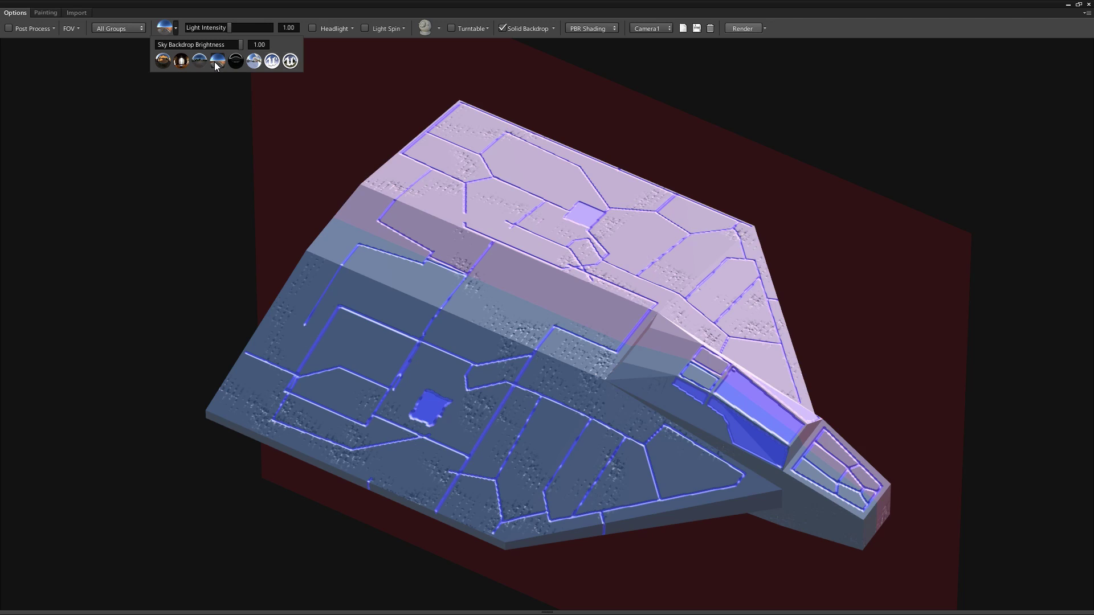
left_click_drag(822, 227, 846, 176)
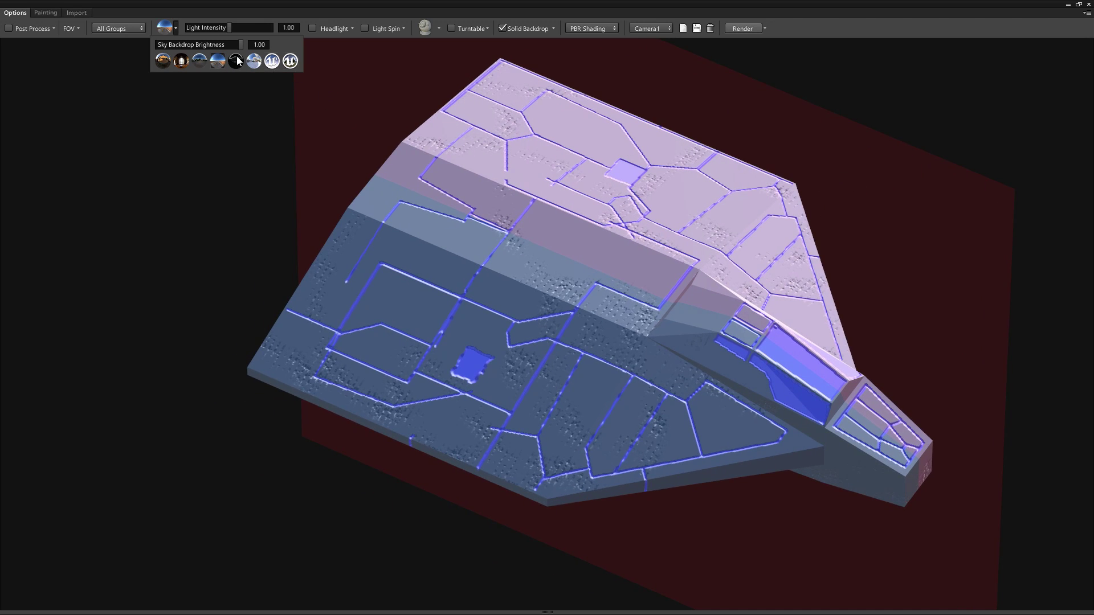
left_click(346, 12)
- Try lighting the ship with the headlight while the light intensity is lowered to 0.00
left_click_drag(222, 25, 186, 27)
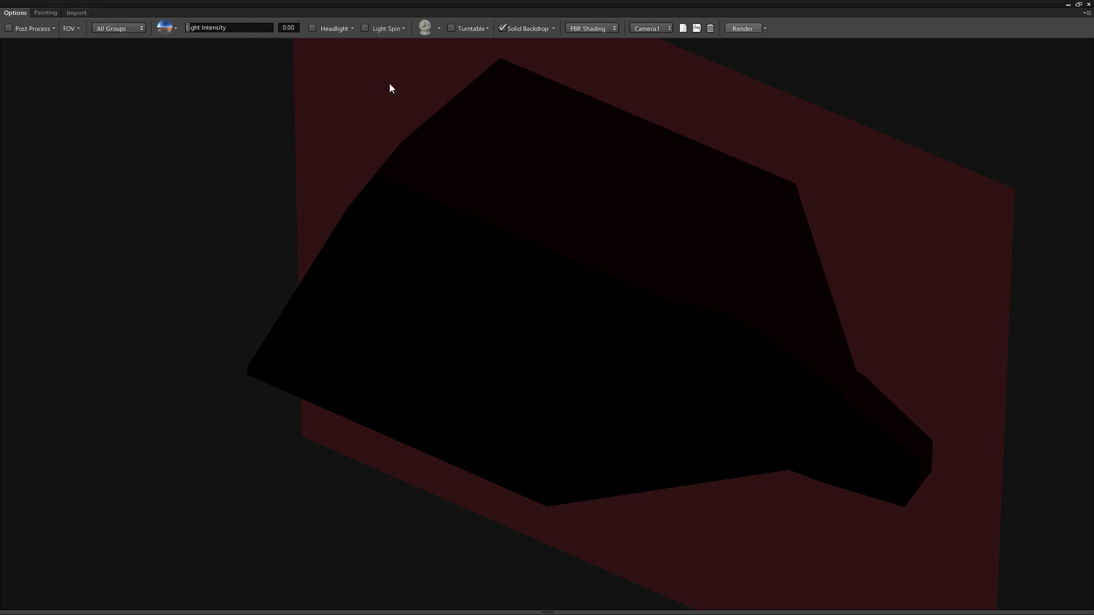
left_click_drag(598, 314, 353, 269)
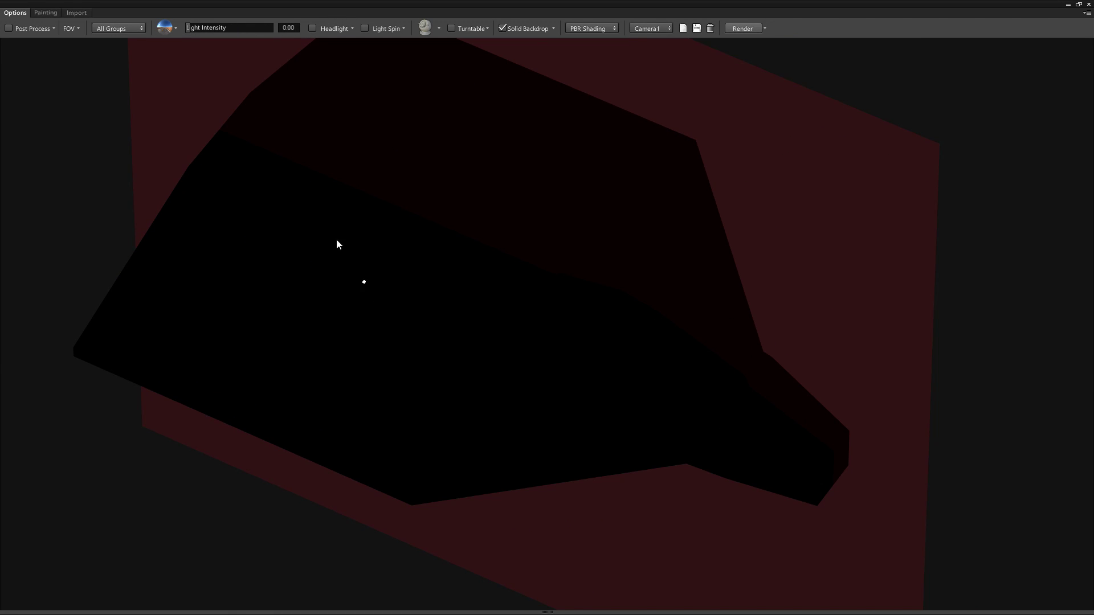
mouse_move(189, 28)
left_mouse_down()
mouse_move(106, 26)
mouse_move(217, 40)
mouse_move(186, 33)
left_mouse_up()
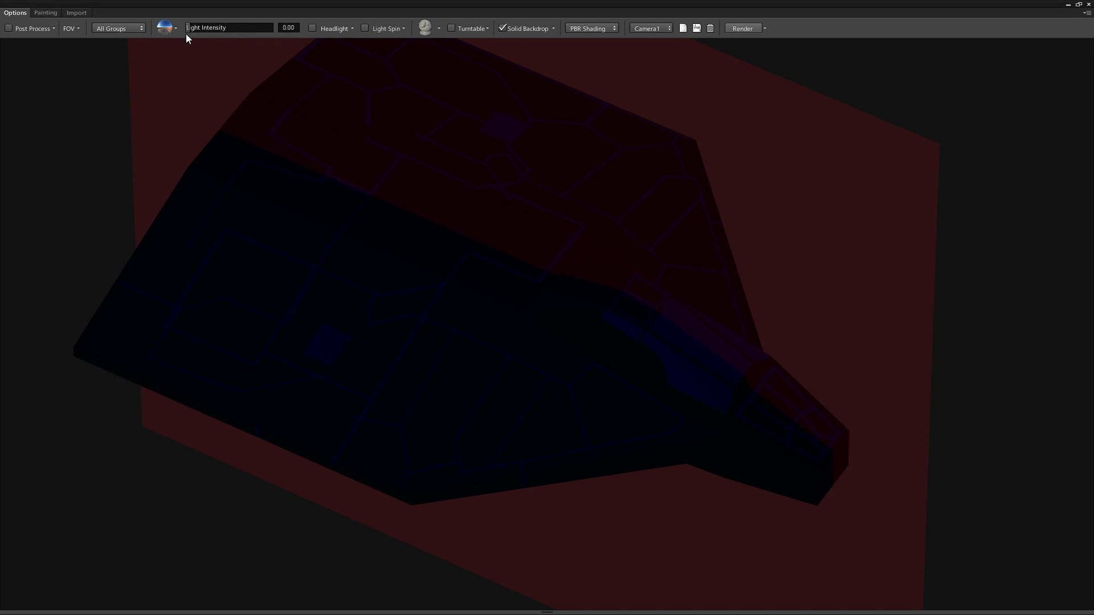
left_click(312, 29)
left_click_drag(471, 131, 510, 342)
left_click(312, 28)
- Set the light intensity to 1.12 and inspect the underside's panel lines from several angles
left_click_drag(191, 27, 233, 27)
scroll(541, 228, "up", 5)
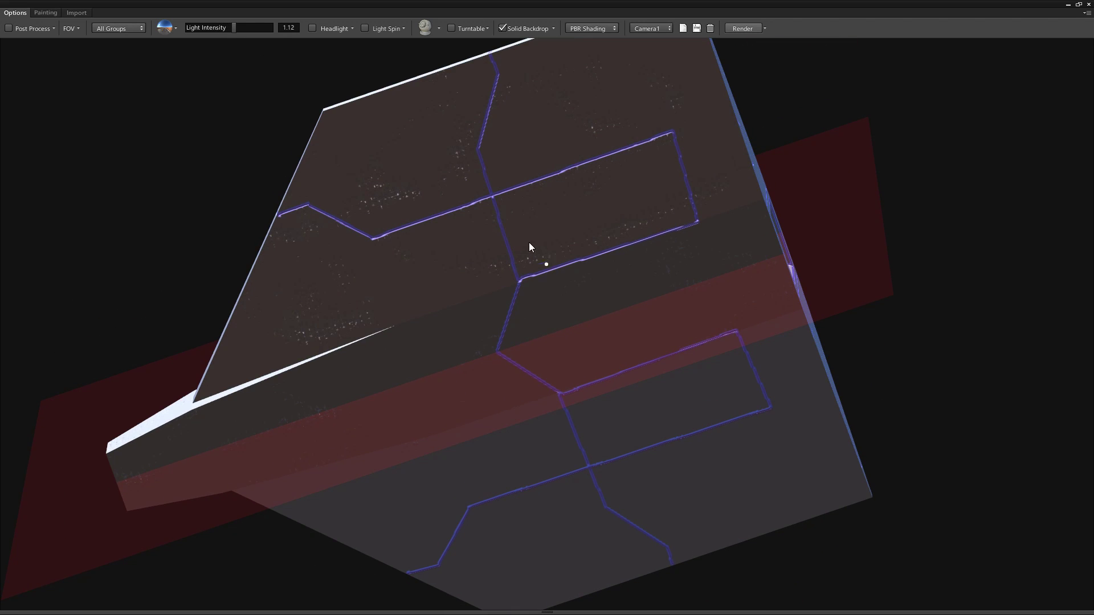
scroll(465, 241, "up", 2)
left_click_drag(389, 365, 518, 442)
left_click_drag(545, 357, 501, 286)
left_click_drag(506, 237, 477, 252)
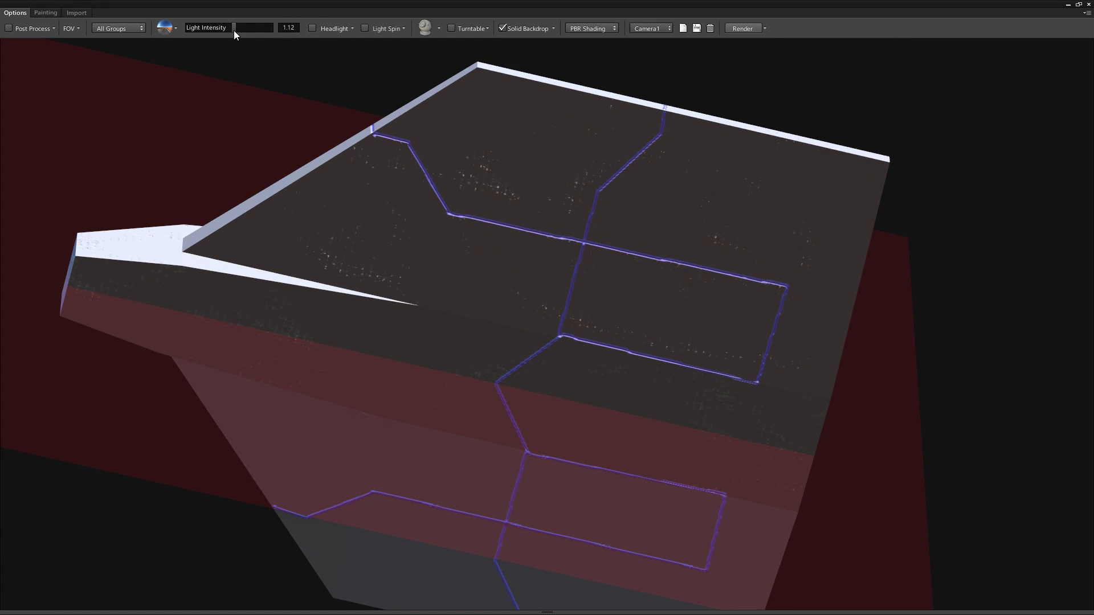
- Lower the light intensity to 0.00, light the ship with the headlight, and inspect its underside and top surfaces
left_click_drag(234, 34, 173, 38)
left_click(312, 28)
mouse_move(525, 153)
left_mouse_down()
mouse_move(635, 233)
mouse_move(668, 327)
mouse_move(654, 282)
mouse_move(647, 341)
mouse_move(645, 254)
mouse_move(706, 420)
mouse_move(421, 440)
mouse_move(547, 476)
mouse_move(577, 470)
mouse_move(543, 354)
mouse_move(539, 286)
left_mouse_up()
left_click_drag(560, 177, 614, 286)
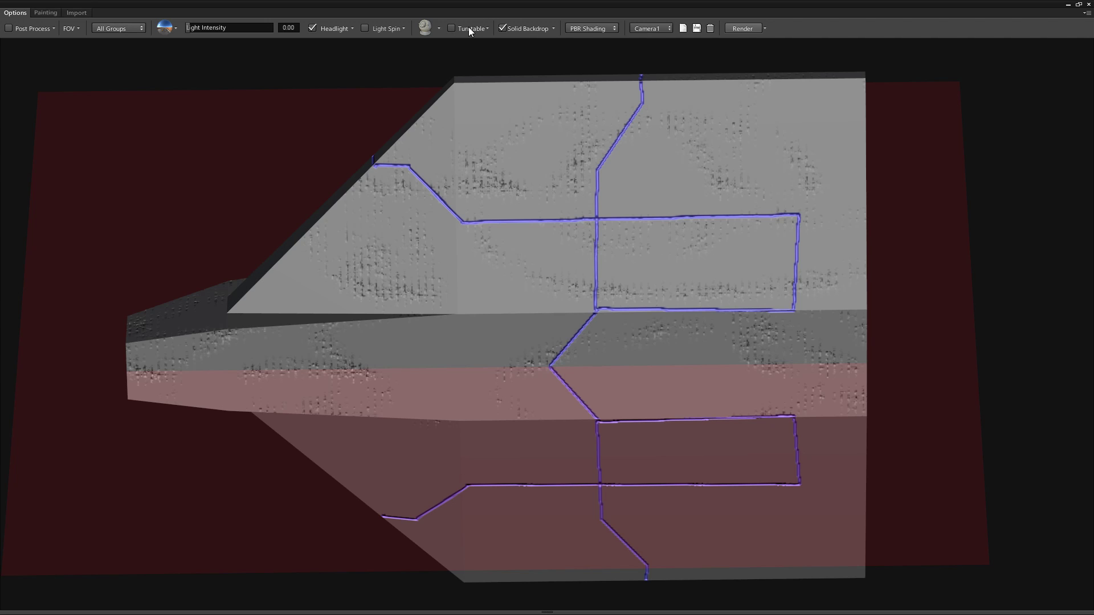
left_click_drag(376, 147, 132, 47)
- Try the "14 - Sci-Fi Lighting" post-process preset on the ship and view it close up and from afar
left_click(53, 29)
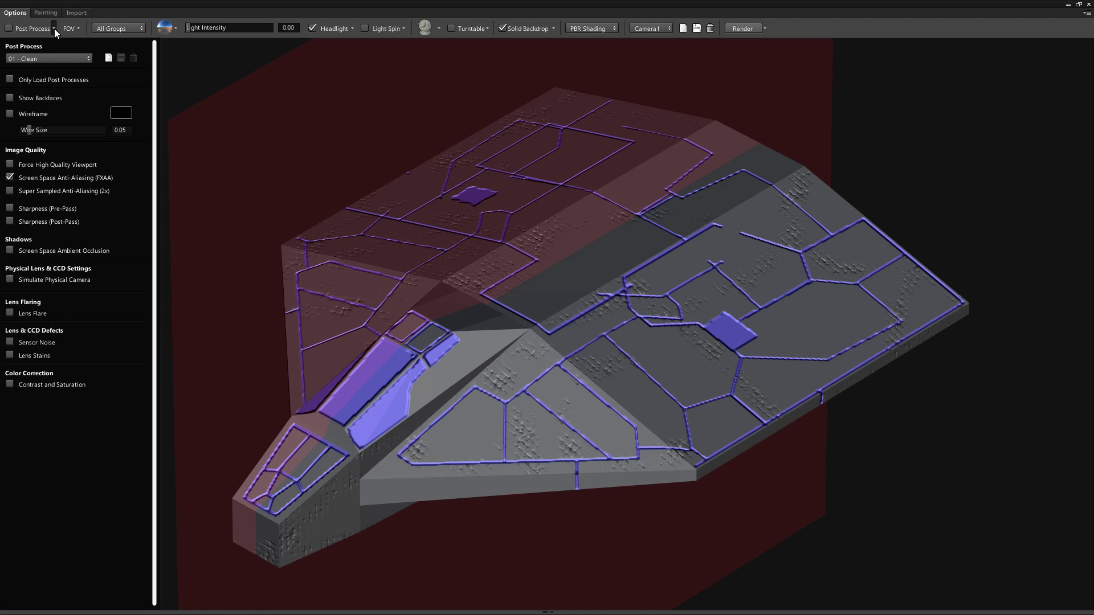
left_click(60, 60)
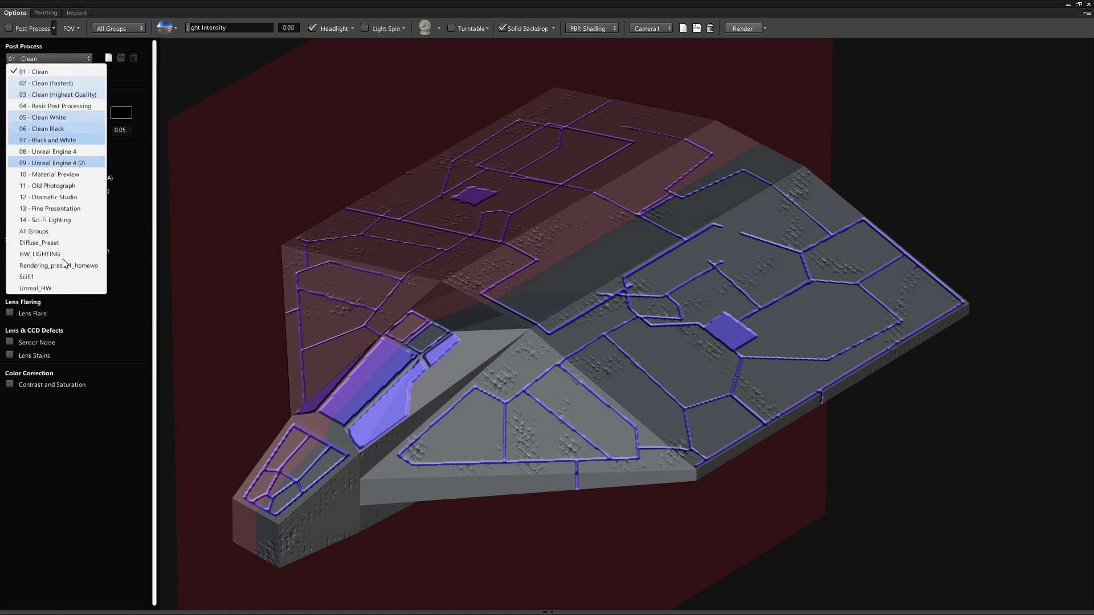
left_click(72, 220)
scroll(477, 224, "up", 10)
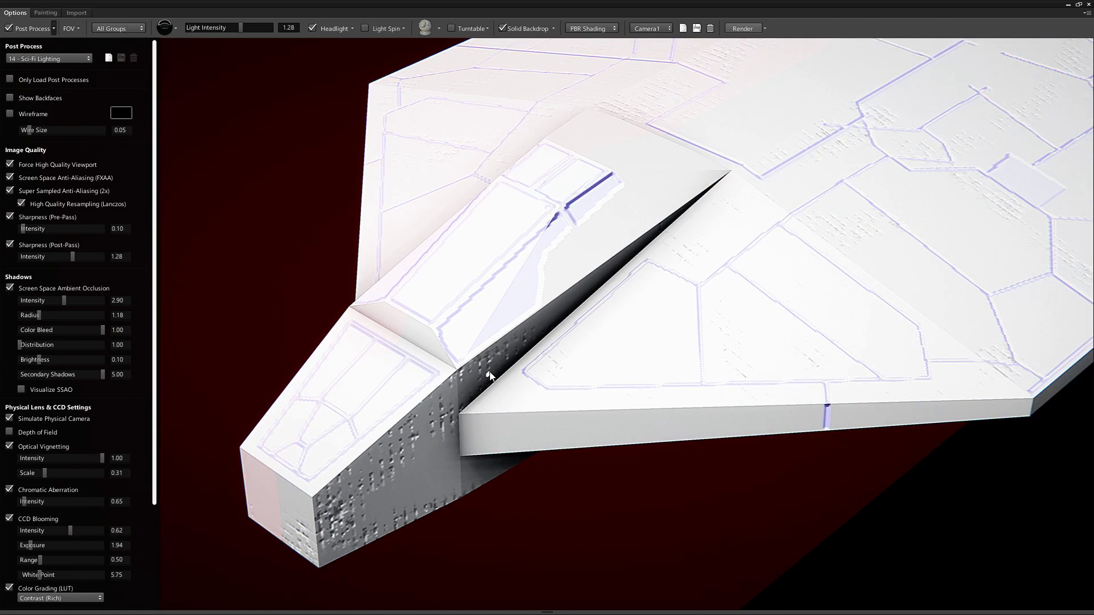
scroll(490, 376, "down", 10)
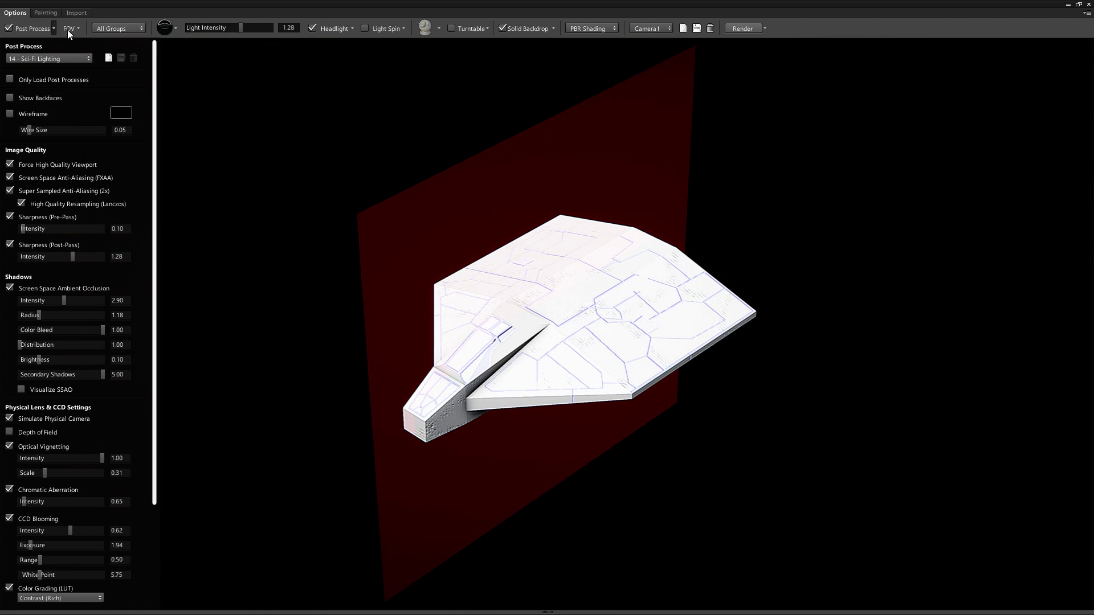
- Apply the "09 - Unreal Engine 4 (2)" post-process preset, frame the ship closely and hide the post-process settings
left_click(46, 60)
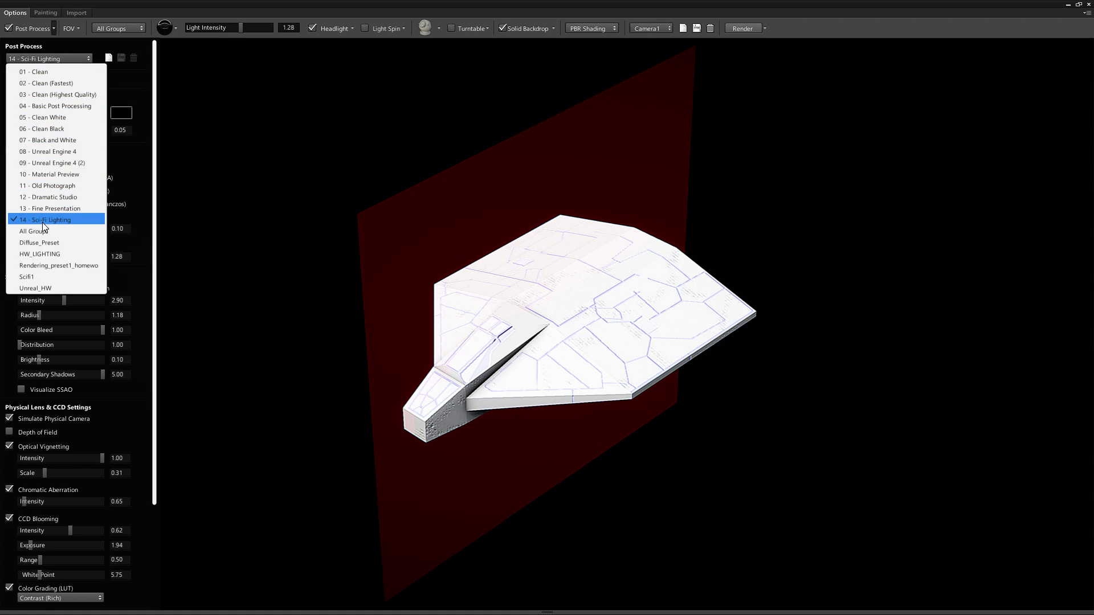
left_click(77, 163)
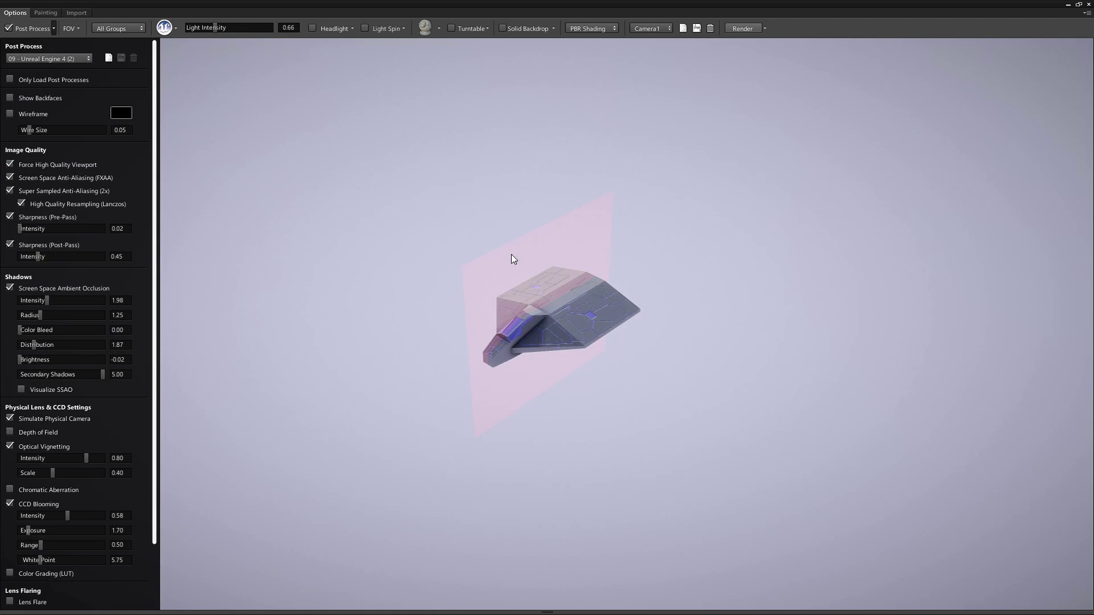
scroll(505, 392, "up", 5)
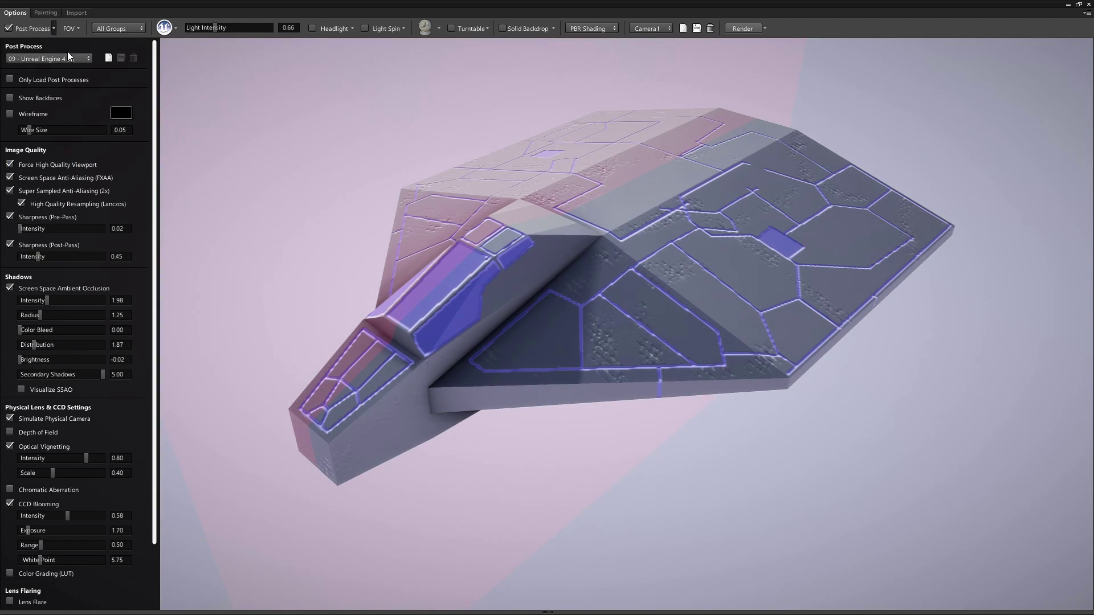
left_click_drag(626, 250, 575, 240)
key("Tab")
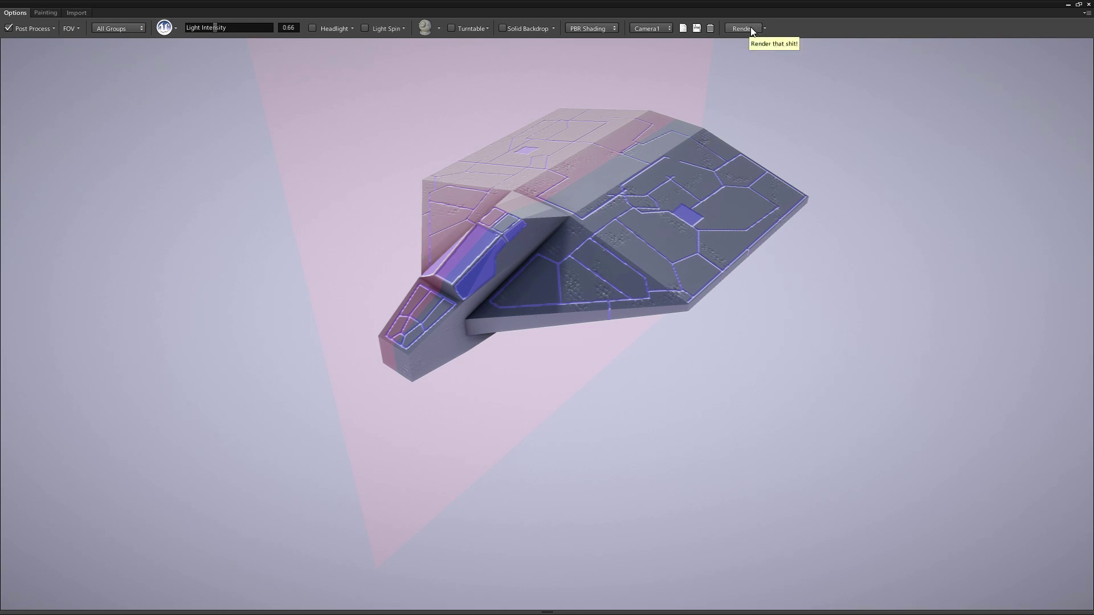
- Look at the render size options and the available shading modes
left_click(765, 28)
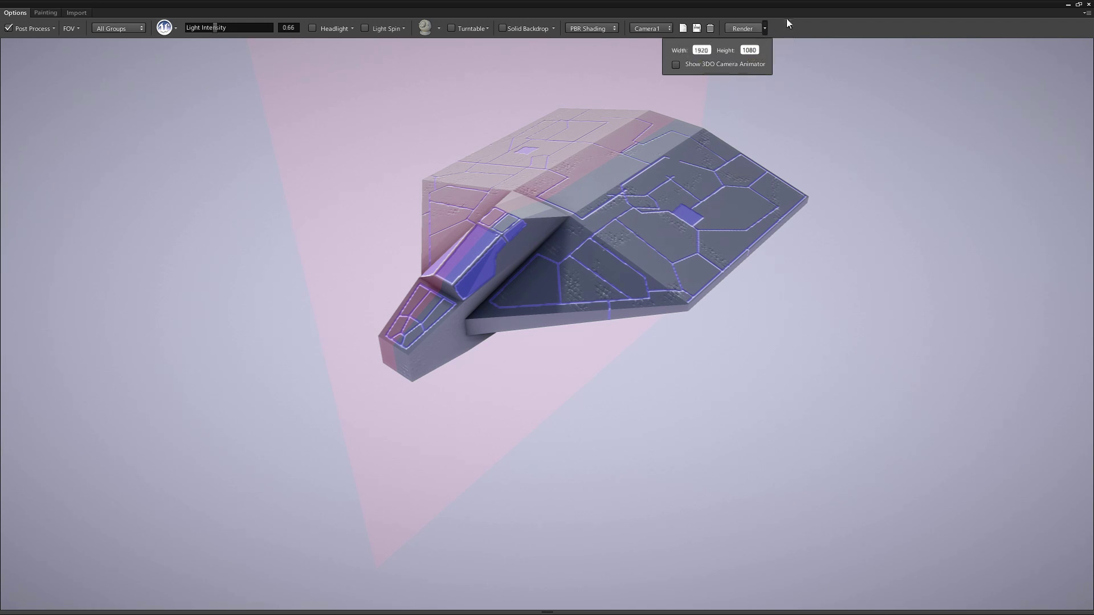
left_click(585, 29)
left_click(600, 23)
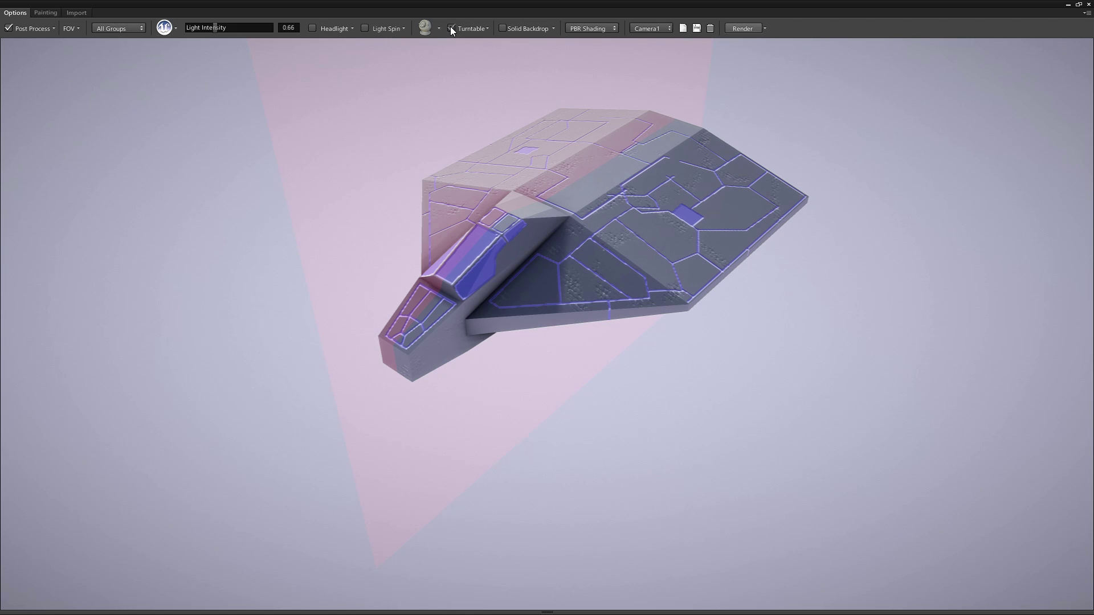
- Enable light spin at a speed of about 55.85 and orbit to the ship's other side
left_click(365, 29)
left_click(403, 28)
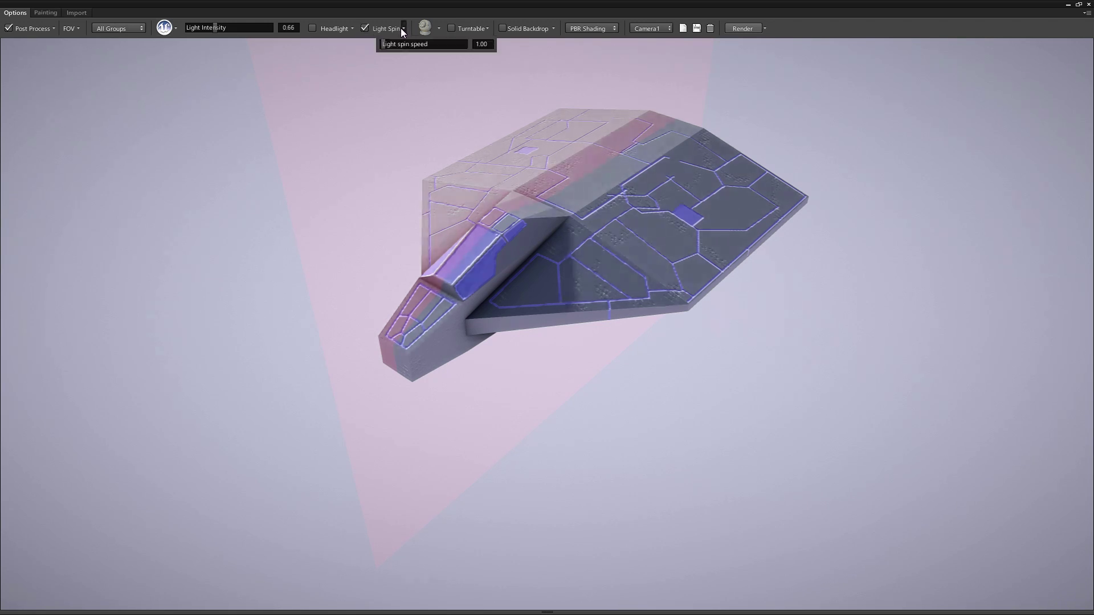
left_click_drag(401, 45, 455, 44)
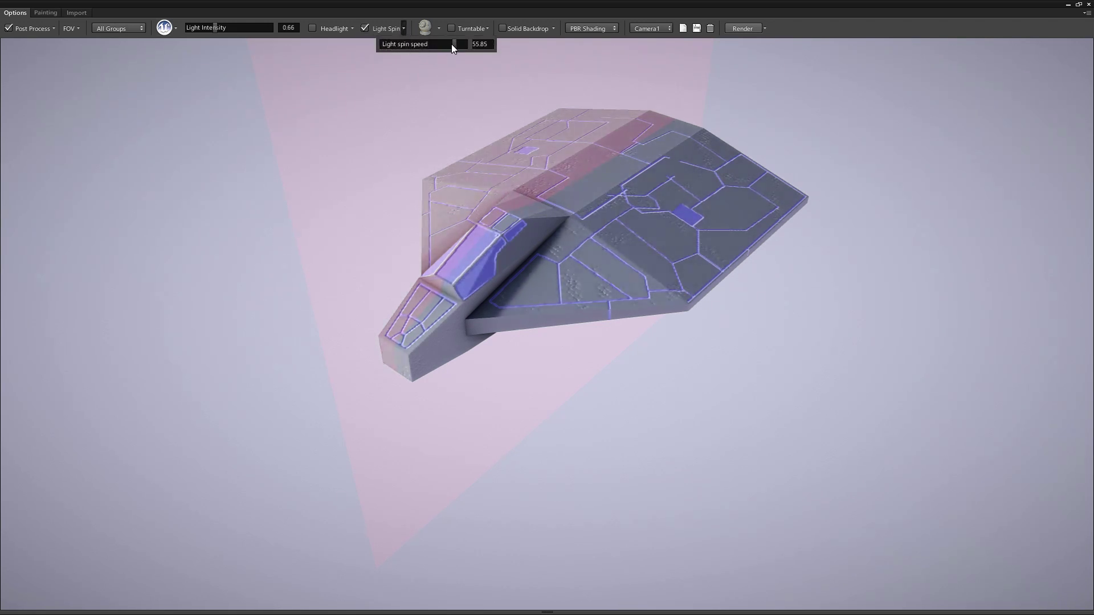
left_click_drag(484, 256, 688, 188)
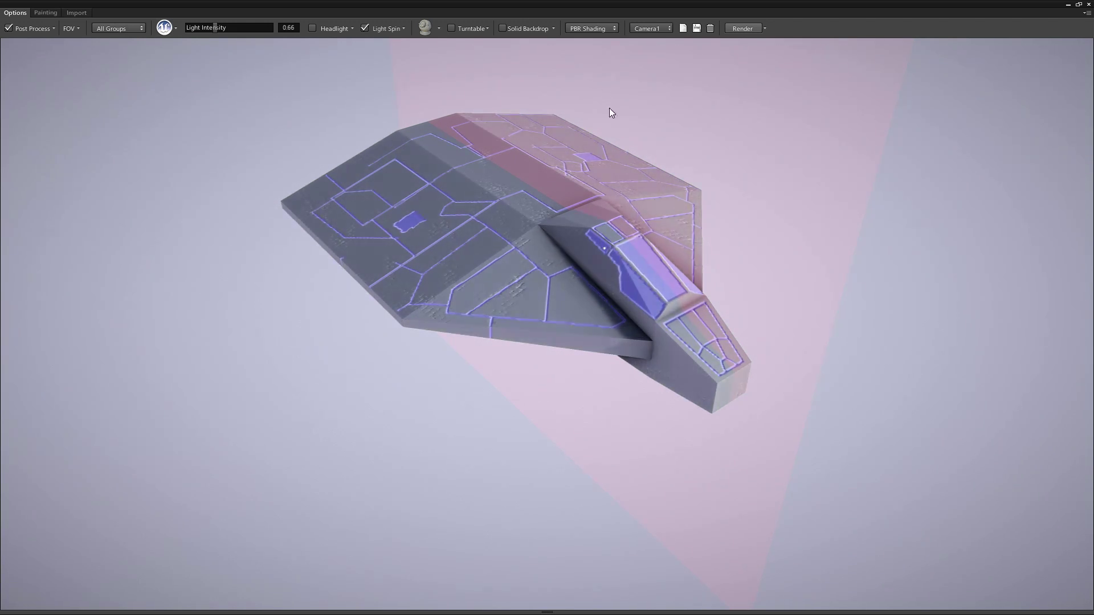
- Enable the turntable and raise its Y rotation speed to make the ship rotate
left_click(452, 29)
left_click(487, 28)
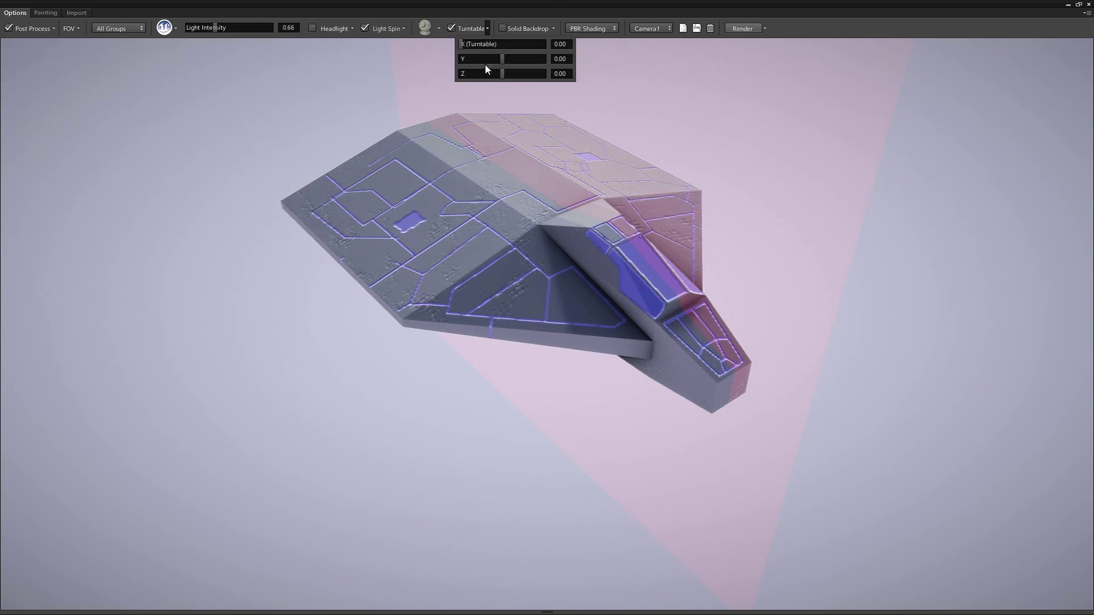
left_click_drag(510, 57, 543, 58)
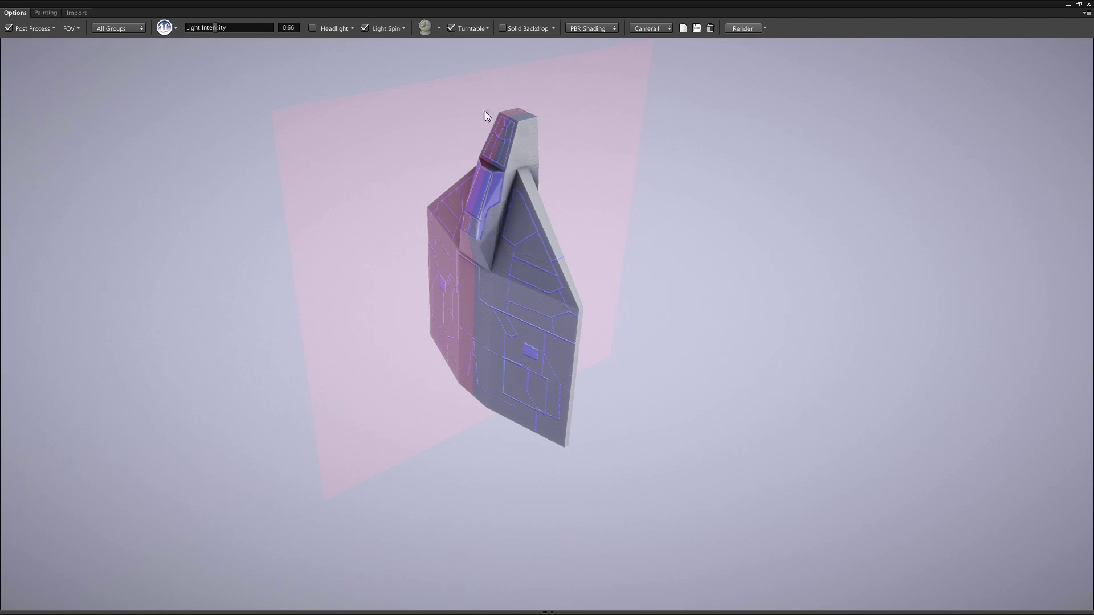
- Turn off the turntable and light spin, and reorient the ship to show its nose and upper hull
left_click(452, 28)
left_click(365, 28)
left_click_drag(493, 272, 279, 158)
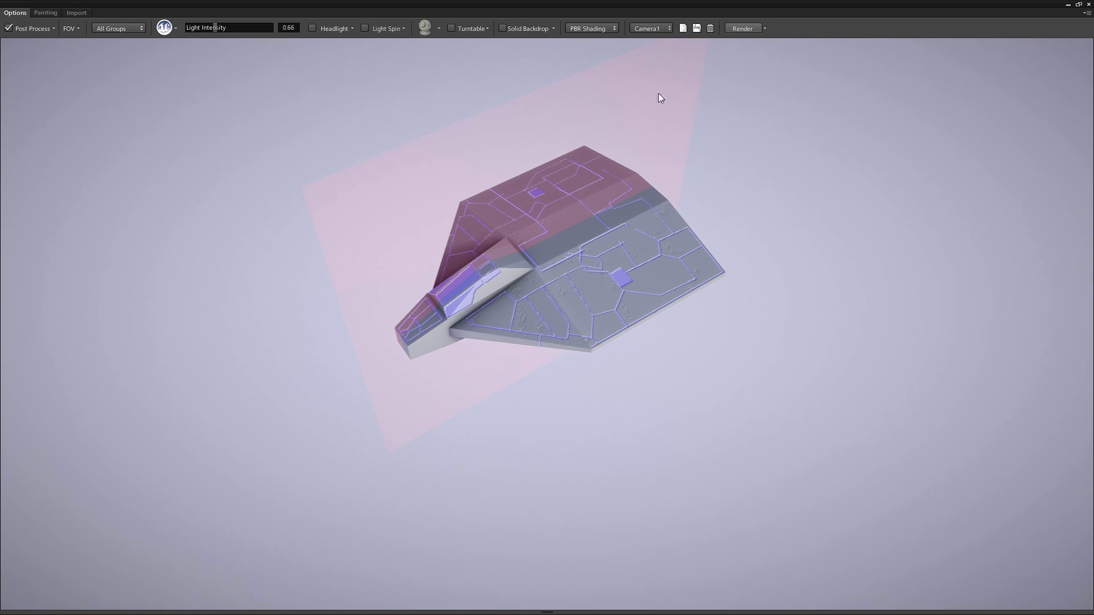
- Compare the scene with the solid backdrop on and off, leaving it off
left_click(554, 26)
left_click(506, 28)
left_click(508, 28)
left_click(507, 27)
left_click(507, 27)
left_click(507, 28)
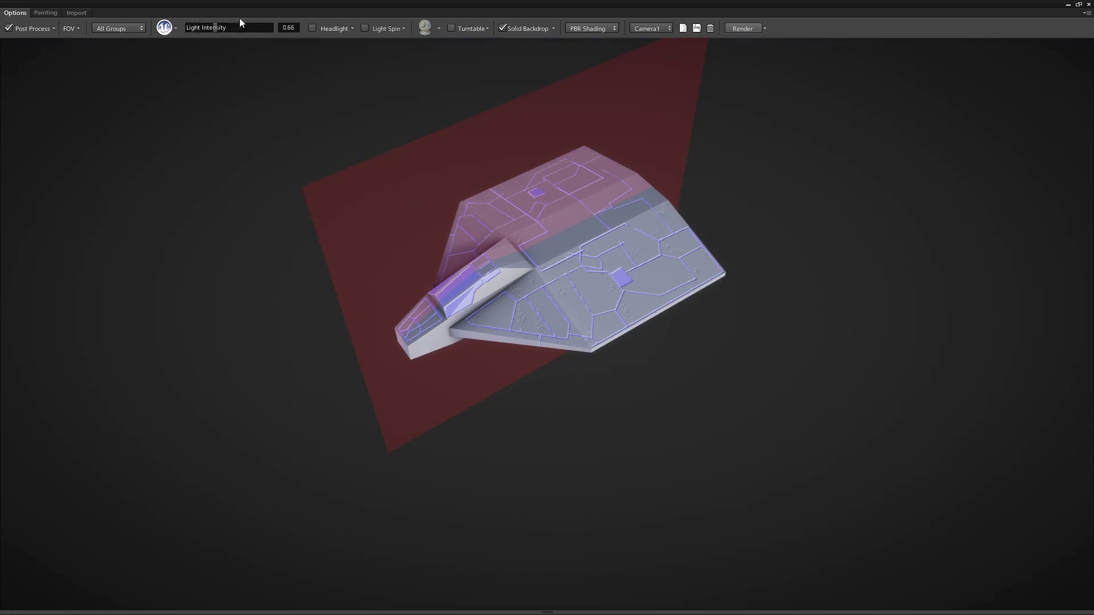
left_click(503, 30)
left_click(504, 28)
left_click(505, 29)
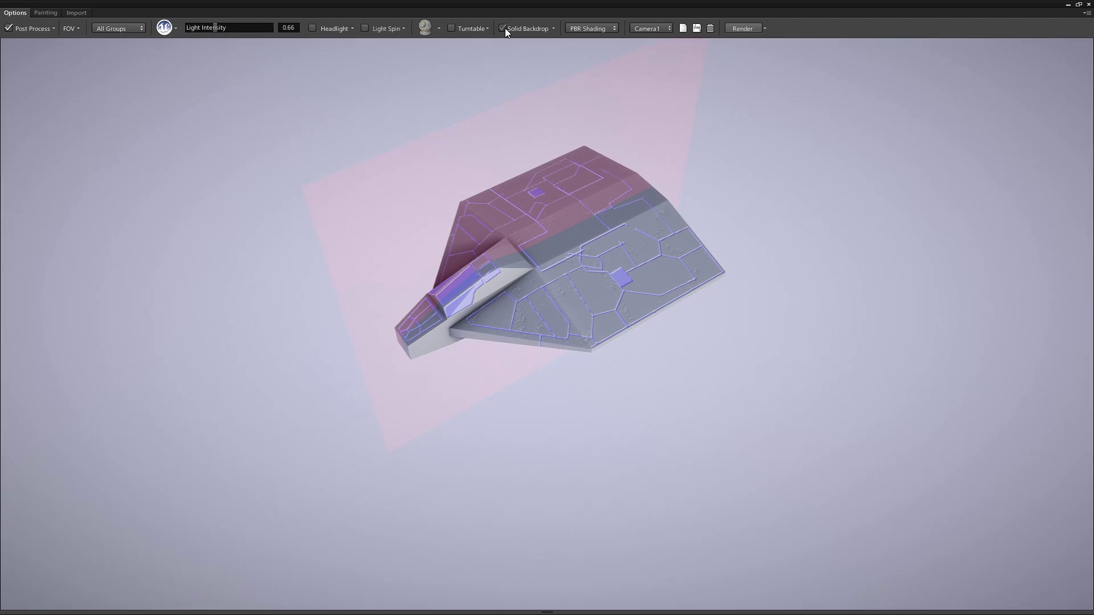
- Compare the ship with post-processing off and on, leaving it on, and view the wing up close
left_click(79, 28)
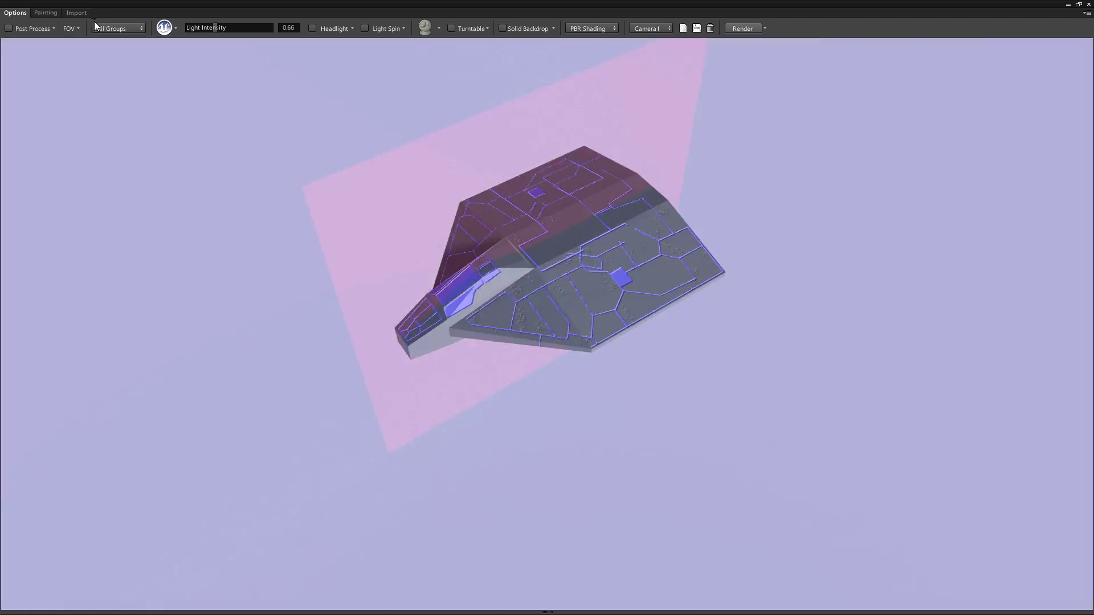
left_click(23, 28)
left_click(53, 27)
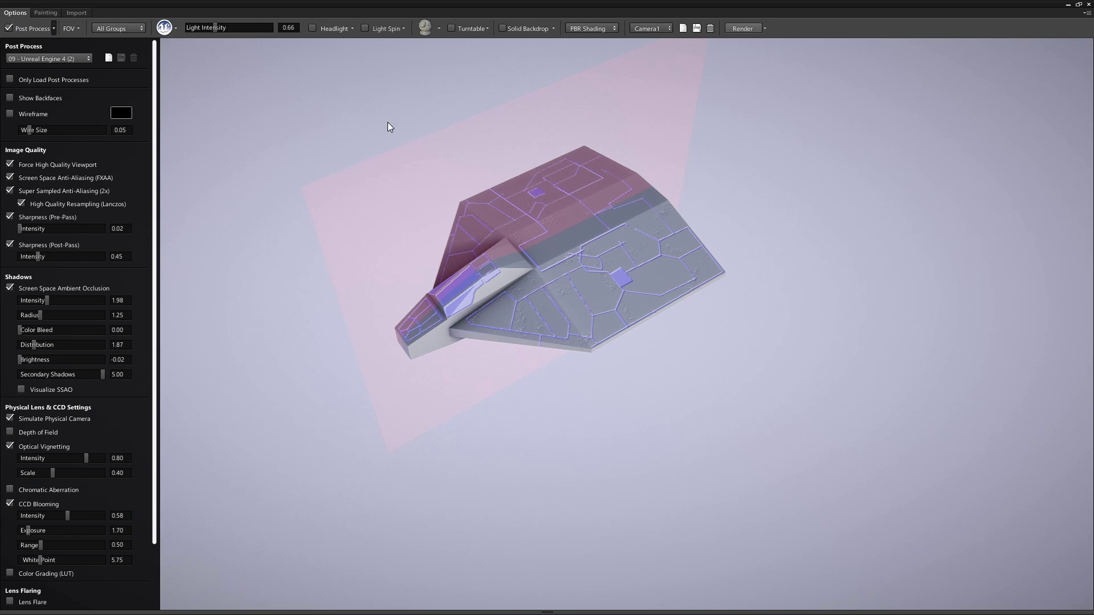
left_click_drag(399, 250, 272, 109)
scroll(575, 342, "up", 3)
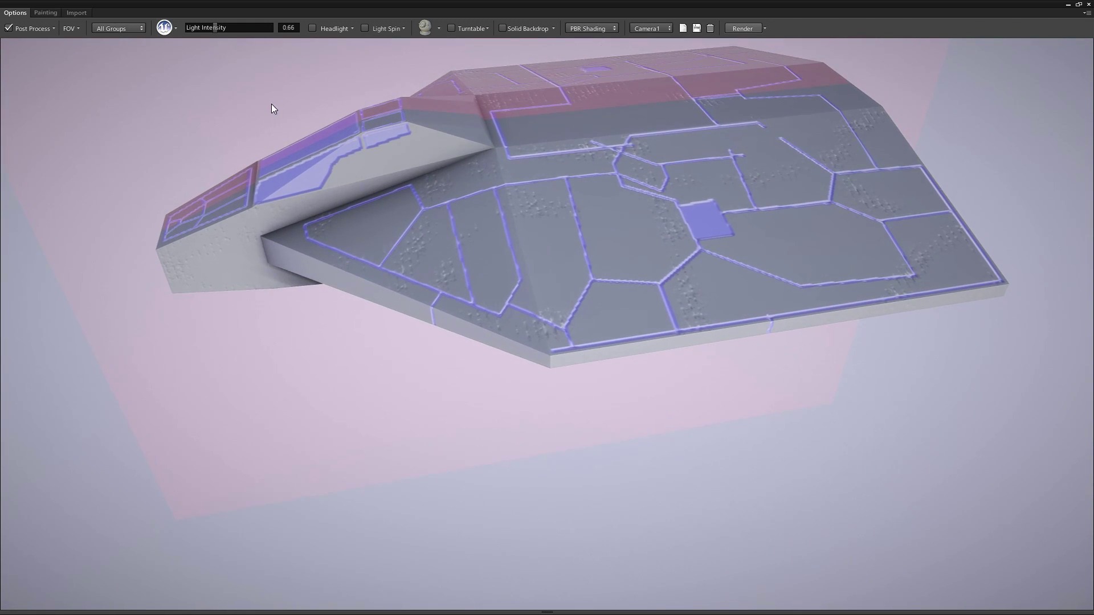
- In the post-process settings, set the screen space ambient occlusion intensity to 5.00 and its radius to 0.02
left_click(54, 29)
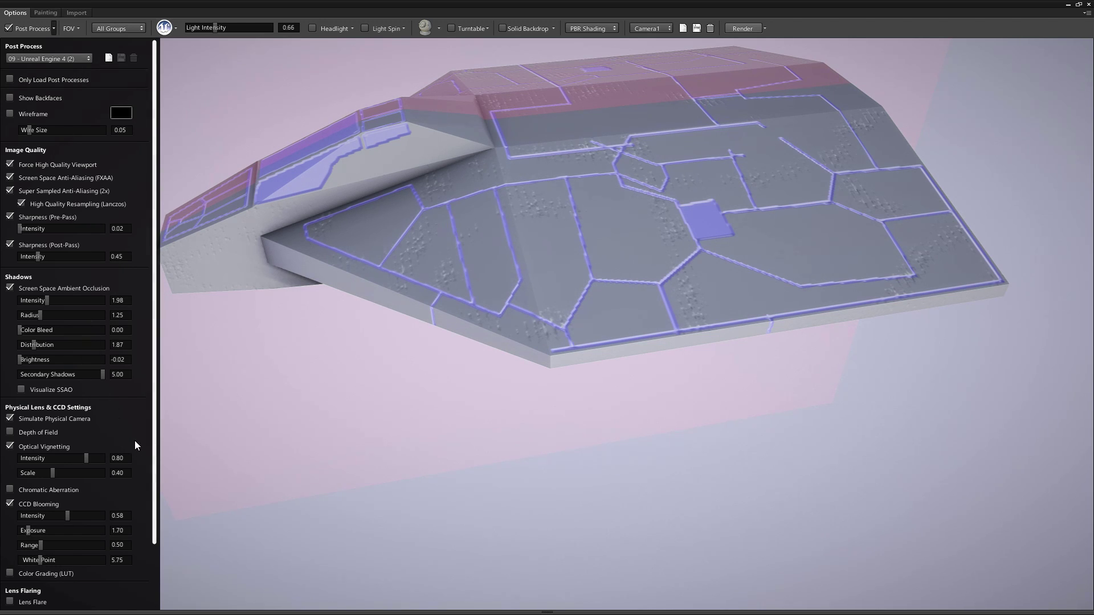
left_click_drag(156, 235, 167, 358)
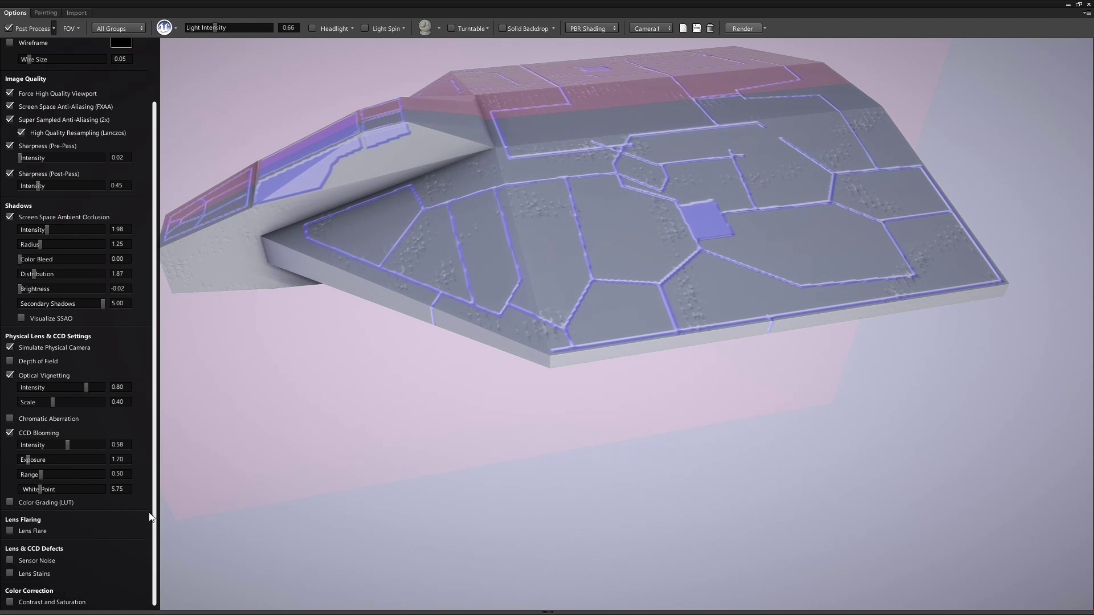
left_click_drag(154, 482, 172, 306)
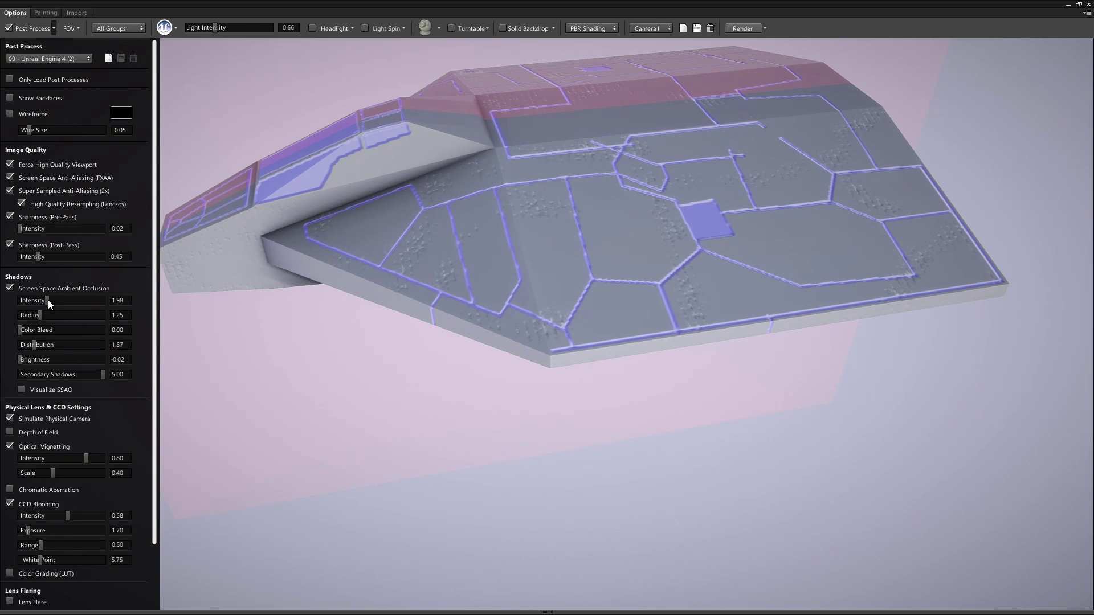
left_click_drag(47, 300, 300, 309)
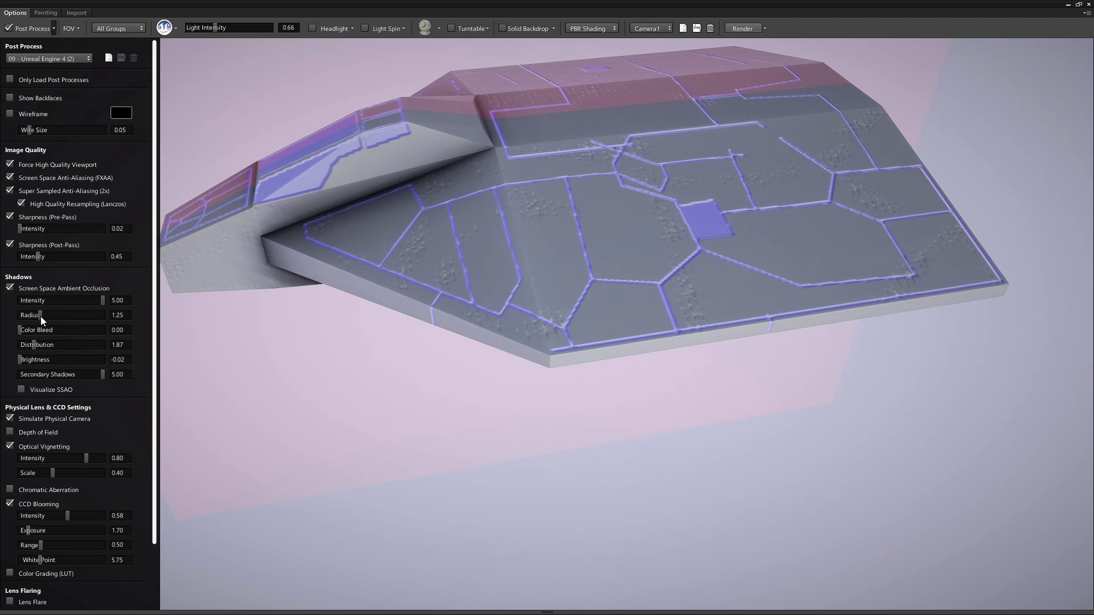
left_click_drag(39, 316, 237, 313)
left_click_drag(103, 315, 20, 316)
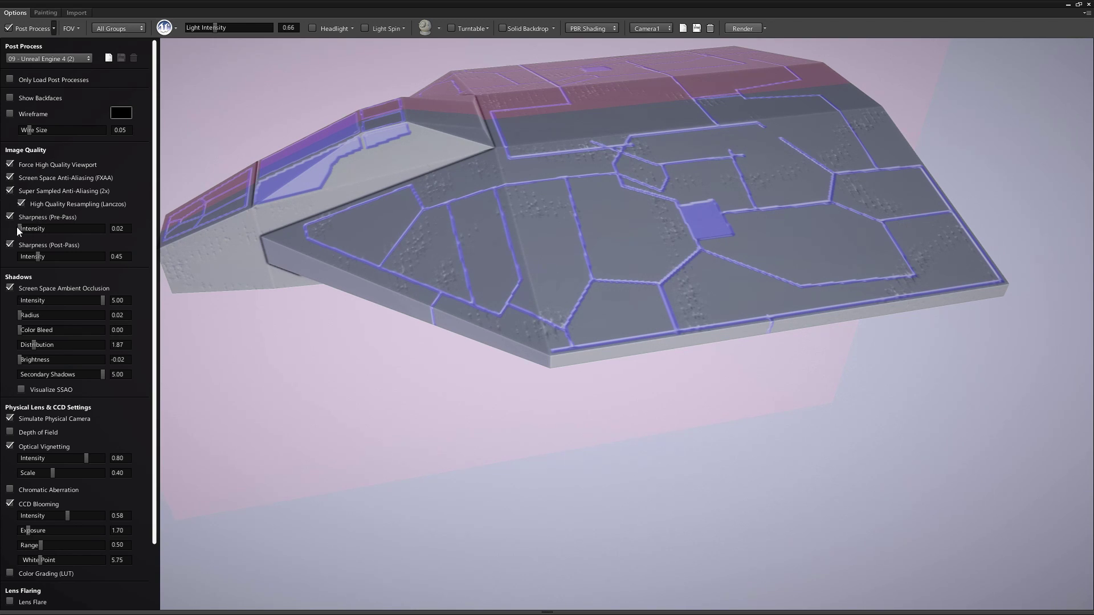
- Set the pre-pass and post-pass sharpness intensities to 2.00
left_click_drag(22, 227, 326, 240)
left_click_drag(35, 258, 120, 289)
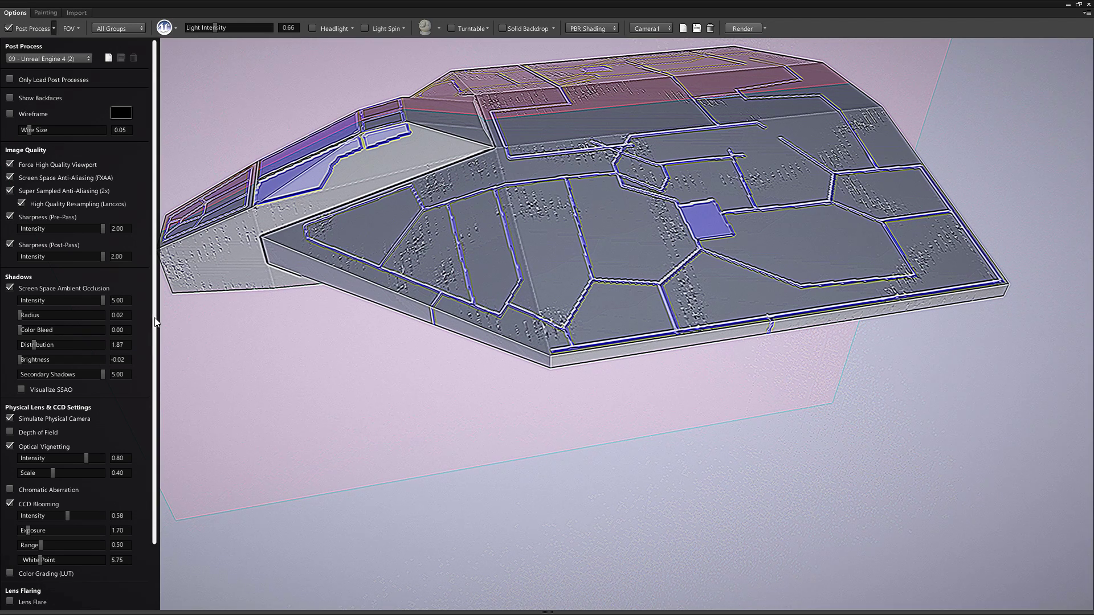
- Try the depth of field and chromatic aberration effects on the ship, leaving both disabled
scroll(155, 322, "down", 2)
left_click(11, 360)
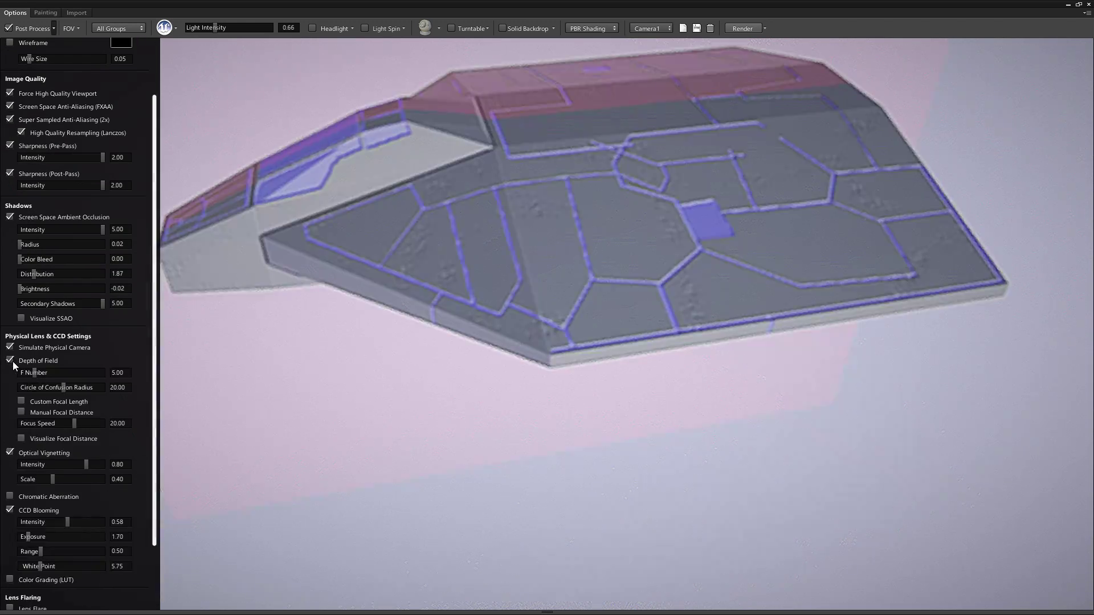
left_click(11, 361)
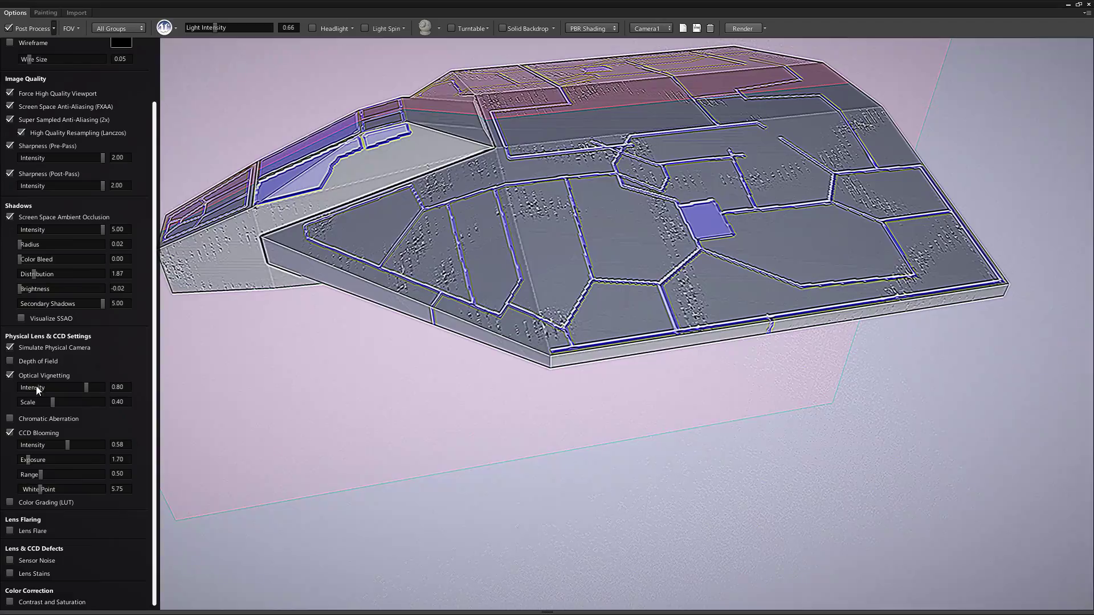
left_click(10, 419)
left_click(10, 420)
- Set CCD blooming to intensity 1.00, exposure 1.00, range 0.25 and white point 5.35
left_click_drag(67, 445, 139, 445)
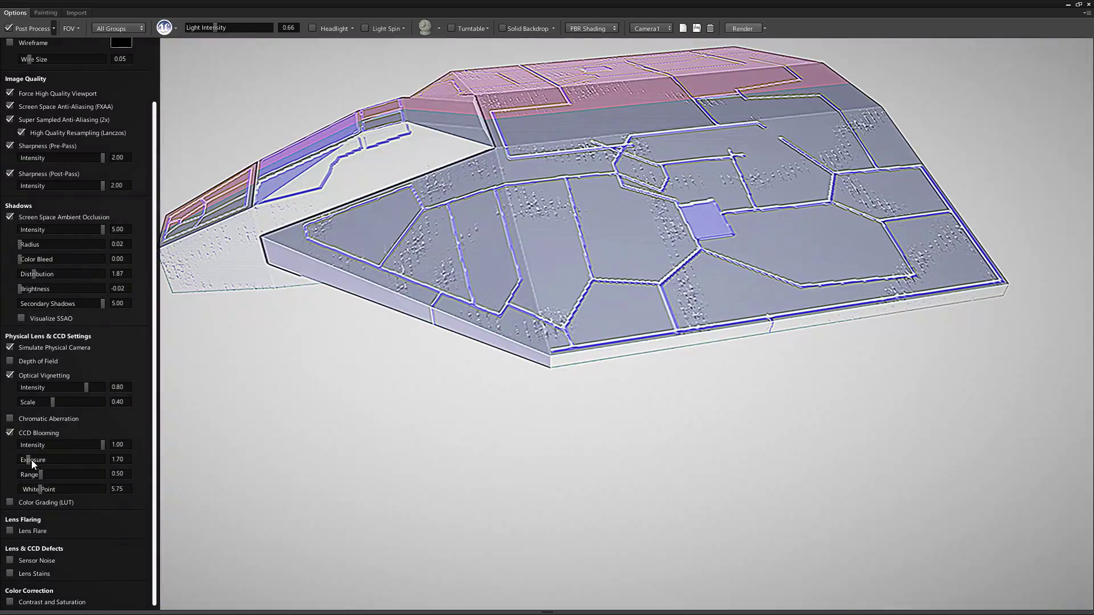
left_click_drag(32, 459, 38, 492)
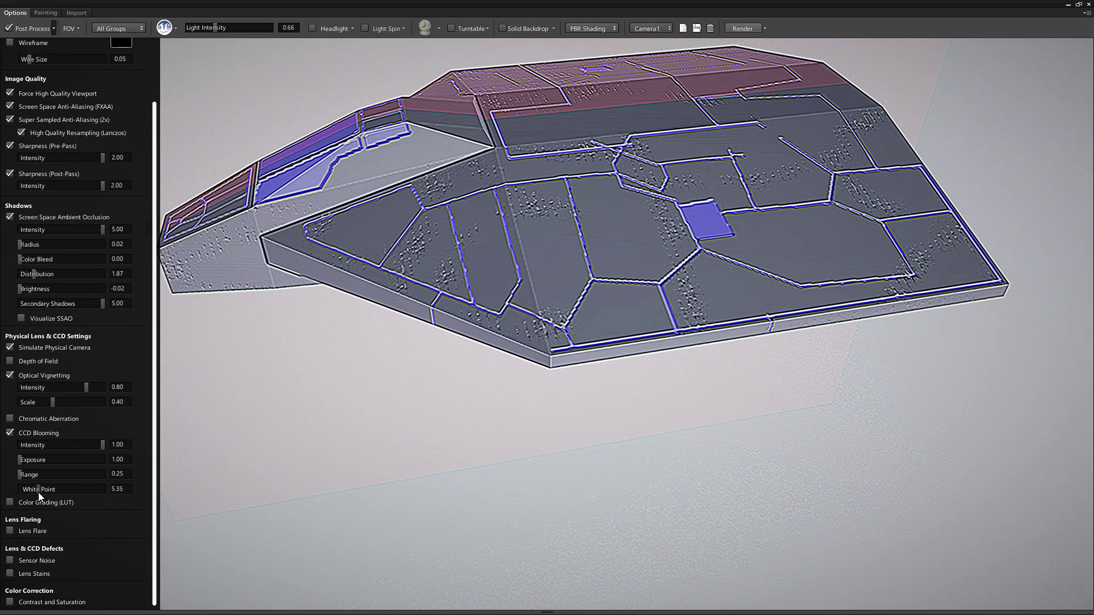
- Try the lens flare, leaving it off, and enable the contrast and saturation color correction
left_click(10, 530)
left_click(9, 531)
left_click(10, 602)
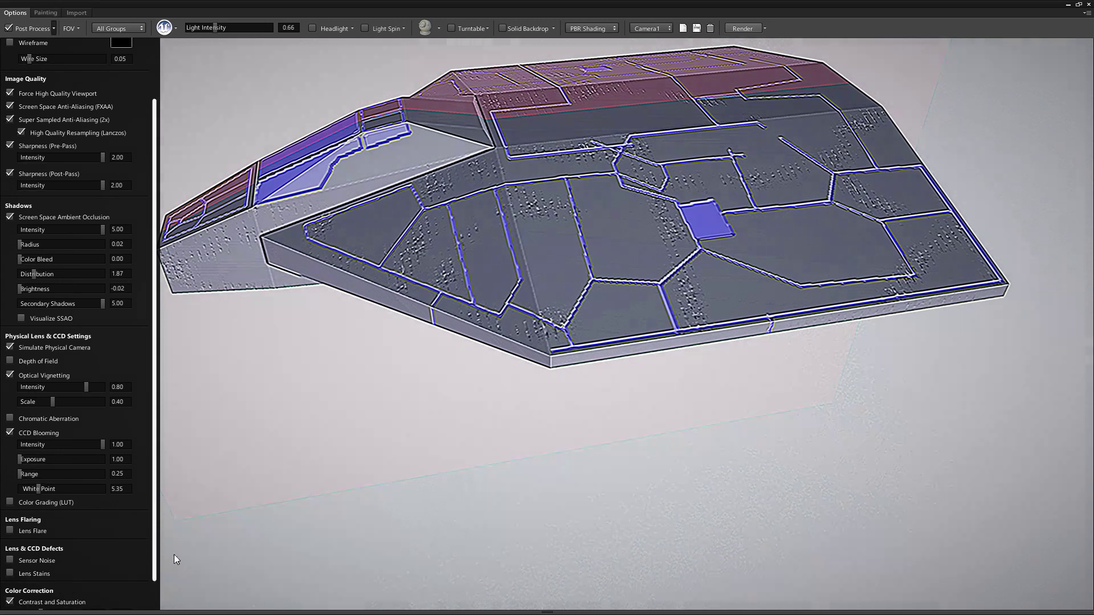
scroll(114, 342, "down", 1)
scroll(118, 66, "up", 4)
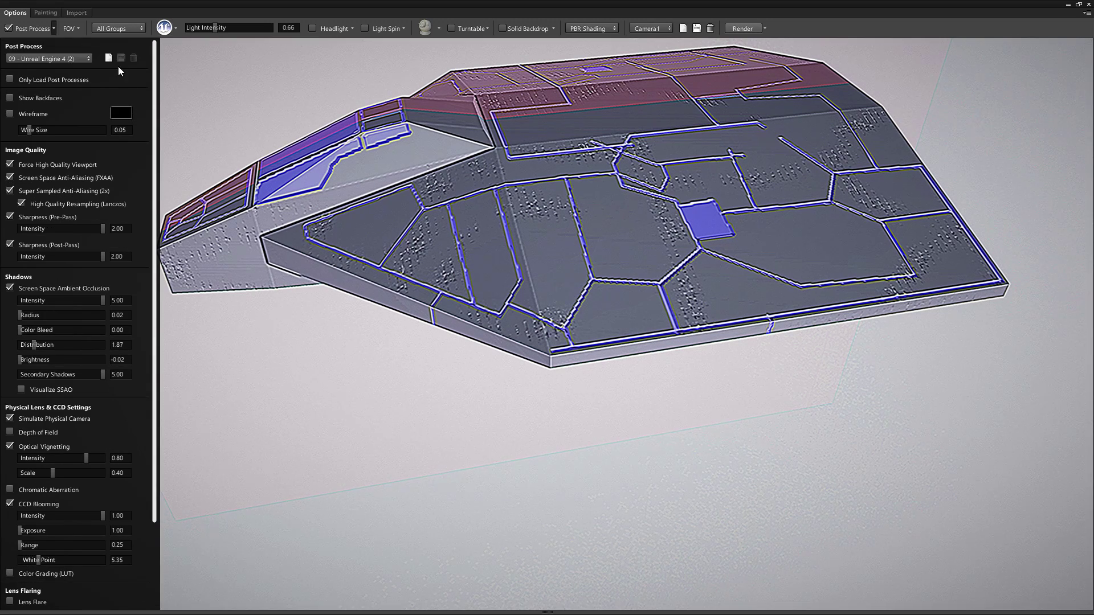
- Load the 08 - Unreal Engine 4 post-process preset and view the whole ship with it
left_click(83, 58)
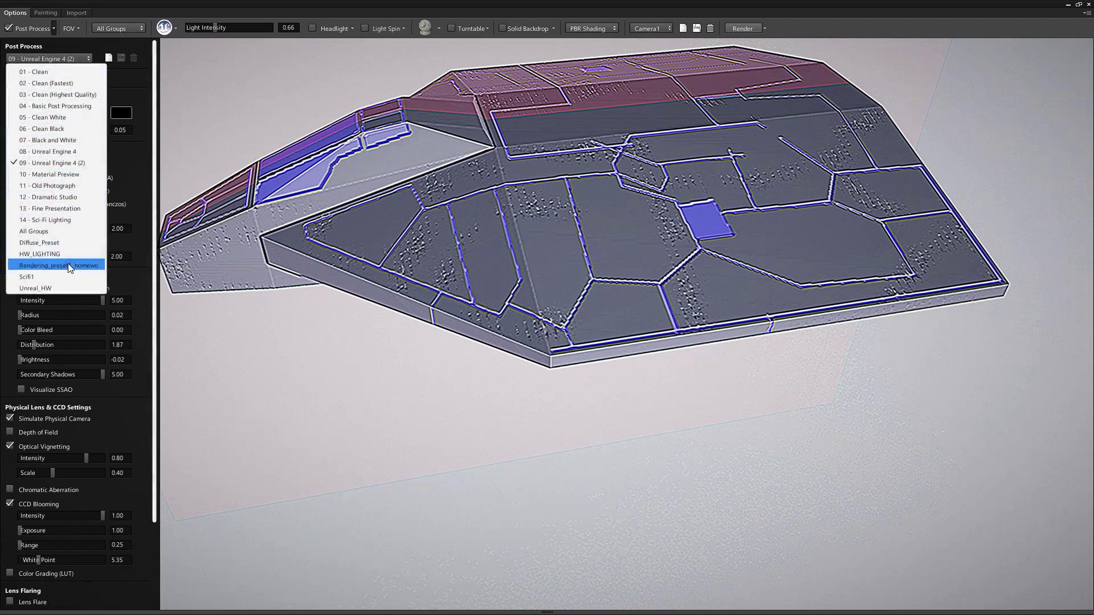
left_click(137, 88)
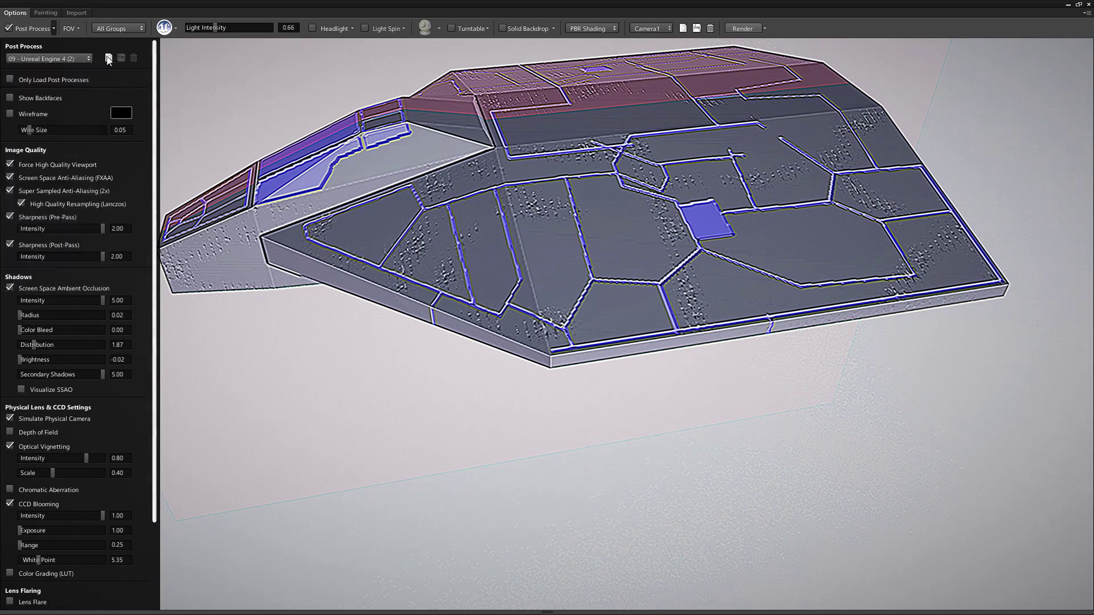
left_click(81, 59)
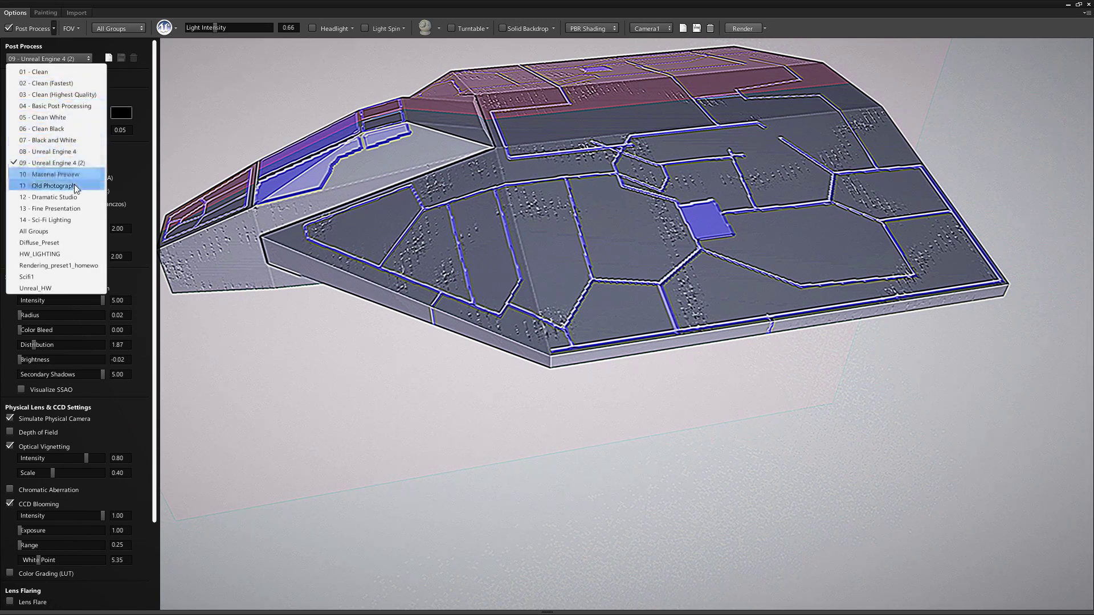
left_click(71, 149)
scroll(596, 349, "down", 3)
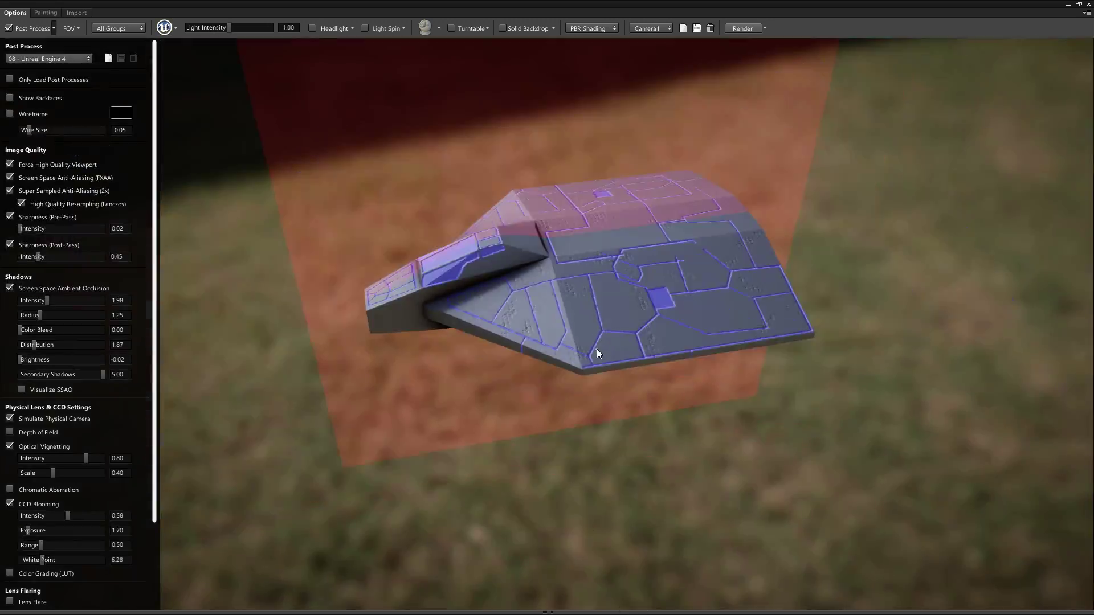
left_click_drag(596, 349, 600, 326)
scroll(600, 326, "up", 2)
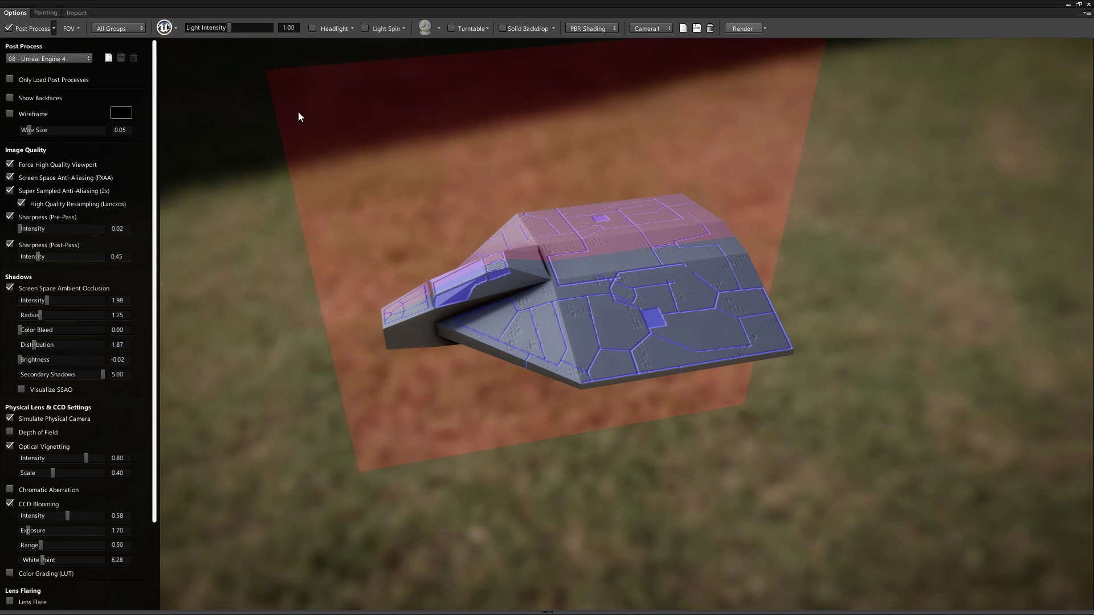
- Turn off the painting symmetry, return to the viewer options and view the ship from its front
left_click(46, 14)
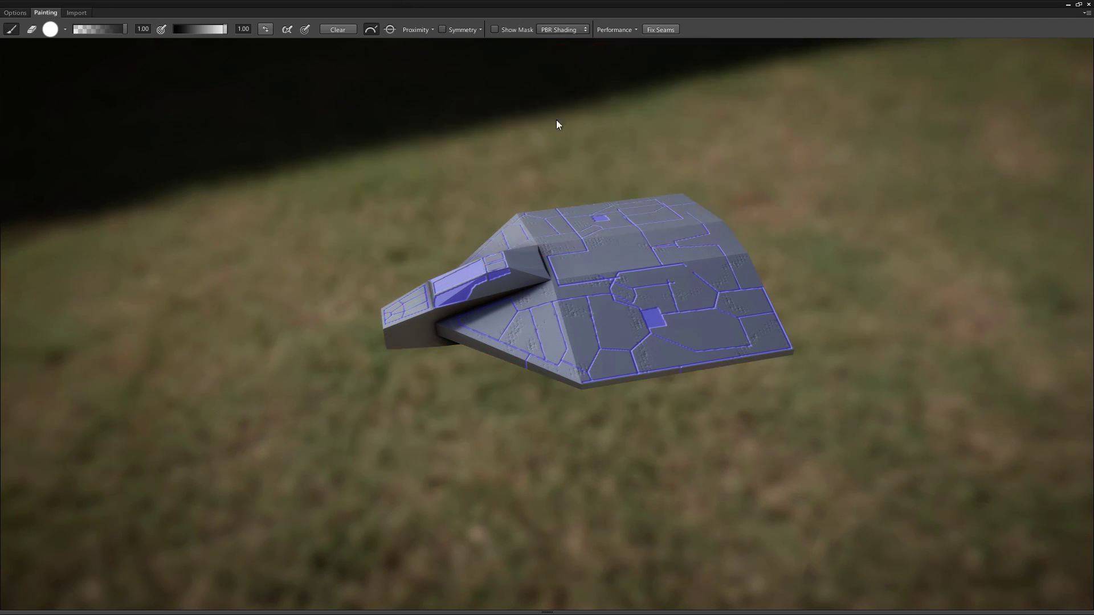
left_click(16, 13)
left_click_drag(546, 169, 566, 155)
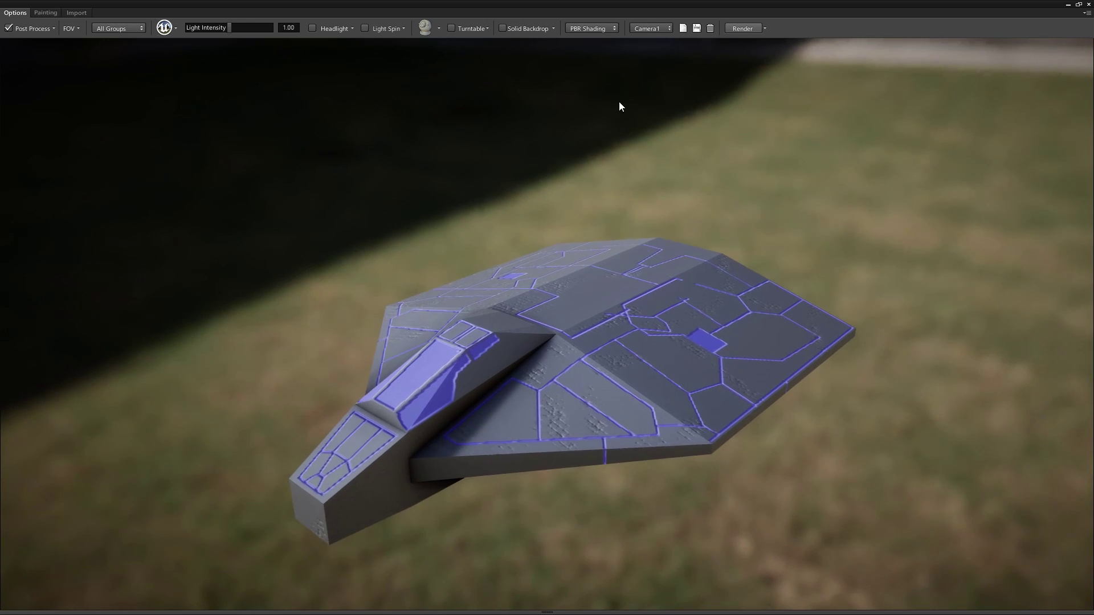
- Select the 08 - Unreal Engine 4 post-process preset and start creating a new preset from it
left_click(54, 29)
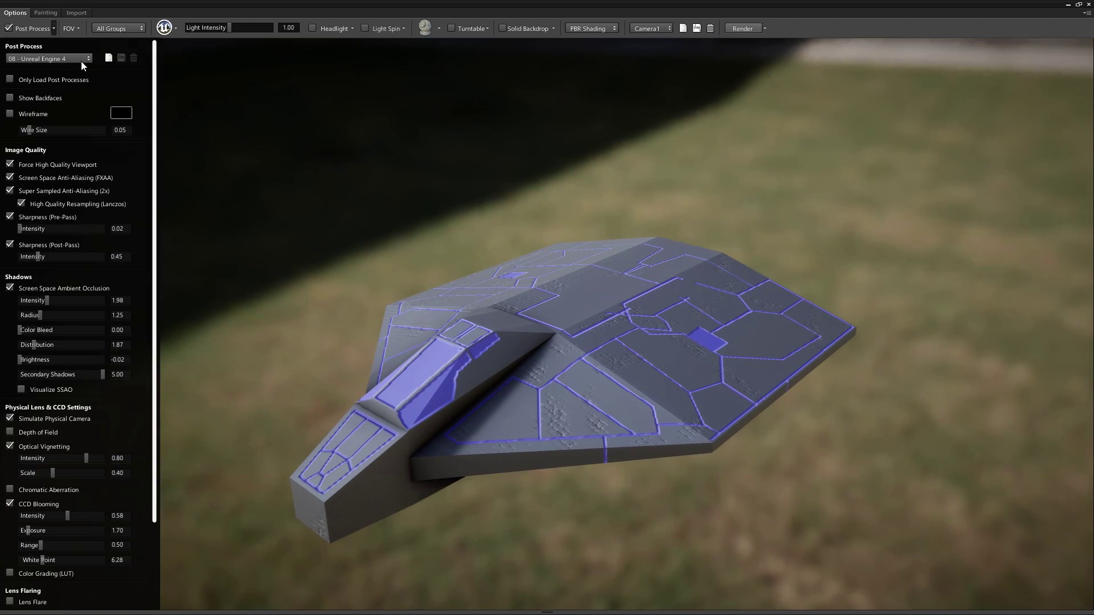
left_click(81, 61)
left_click(64, 149)
left_click(108, 58)
left_click(627, 297)
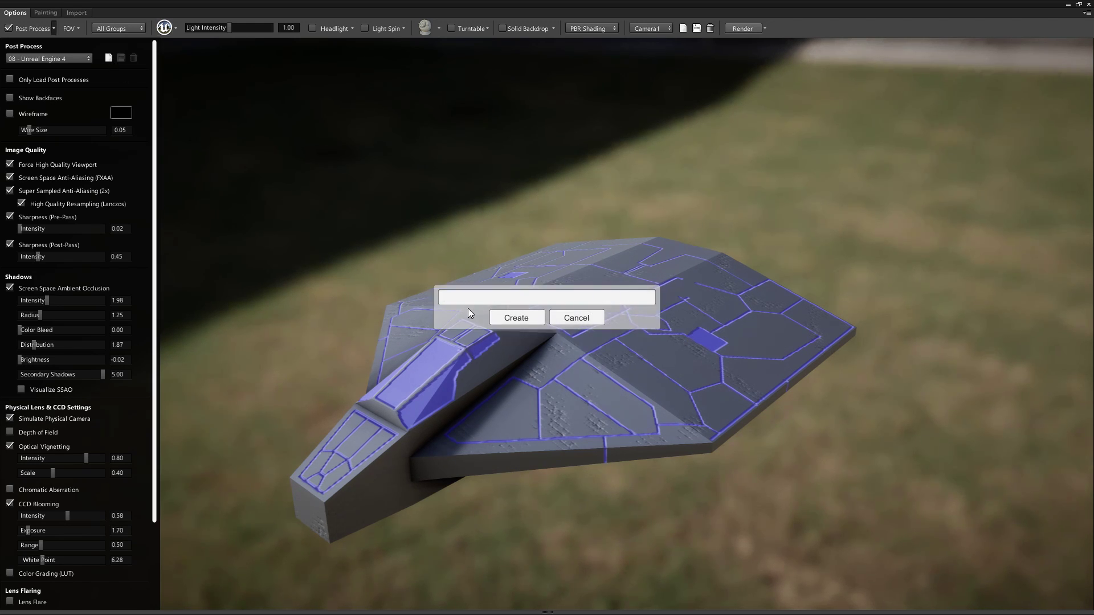
type("sdfäösdiohasjklsrdjk")
key("BackSpace")
key("BackSpace")
key("BackSpace")
key("BackSpace")
key("BackSpace")
key("BackSpace")
key("BackSpace")
key("BackSpace")
key("BackSpace")
key("BackSpace")
key("BackSpace")
key("BackSpace")
key("BackSpace")
key("BackSpace")
key("BackSpace")
key("BackSpace")
key("BackSpace")
key("BackSpace")
key("BackSpace")
- Name the new post-process preset tut and create it
type("tu")
left_click(532, 318)
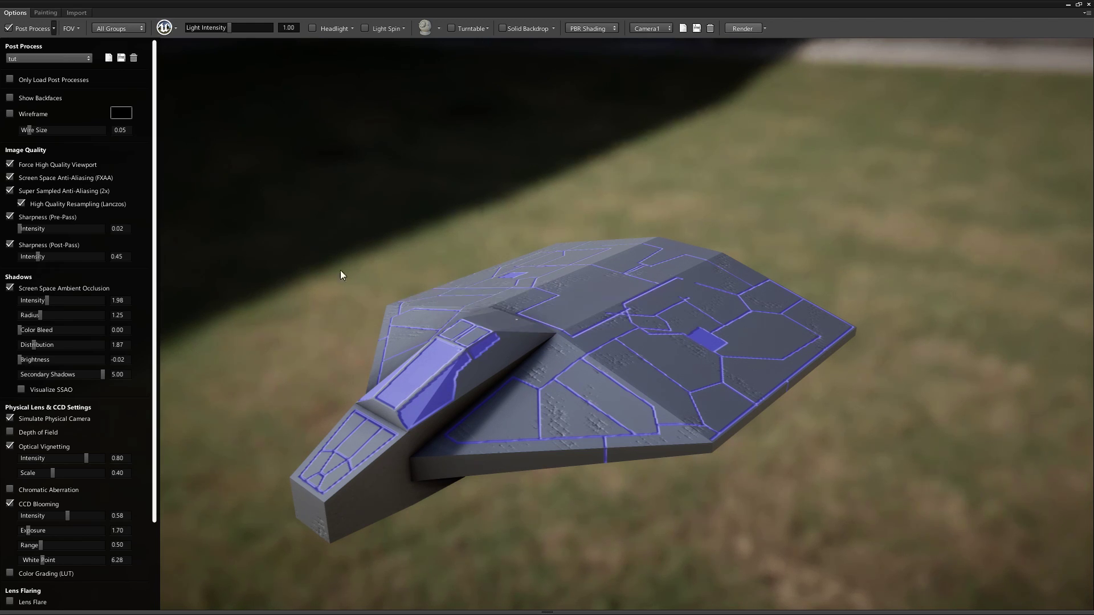
- Switch to the 08 - Unreal Engine 4 preset and back to the custom tut preset
left_click(40, 58)
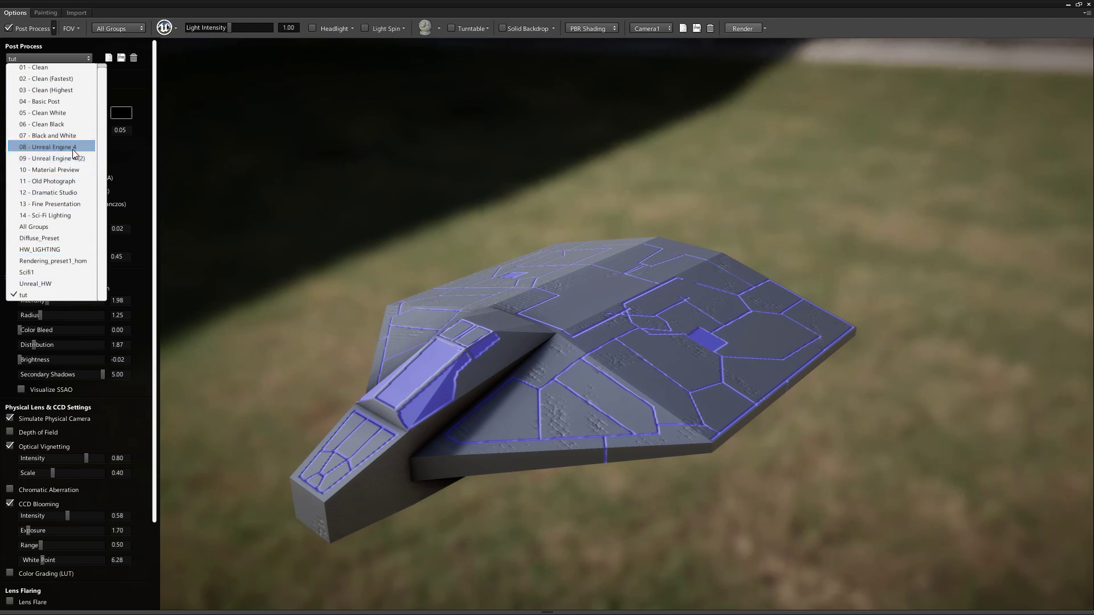
left_click(73, 148)
left_click(69, 58)
left_click(57, 292)
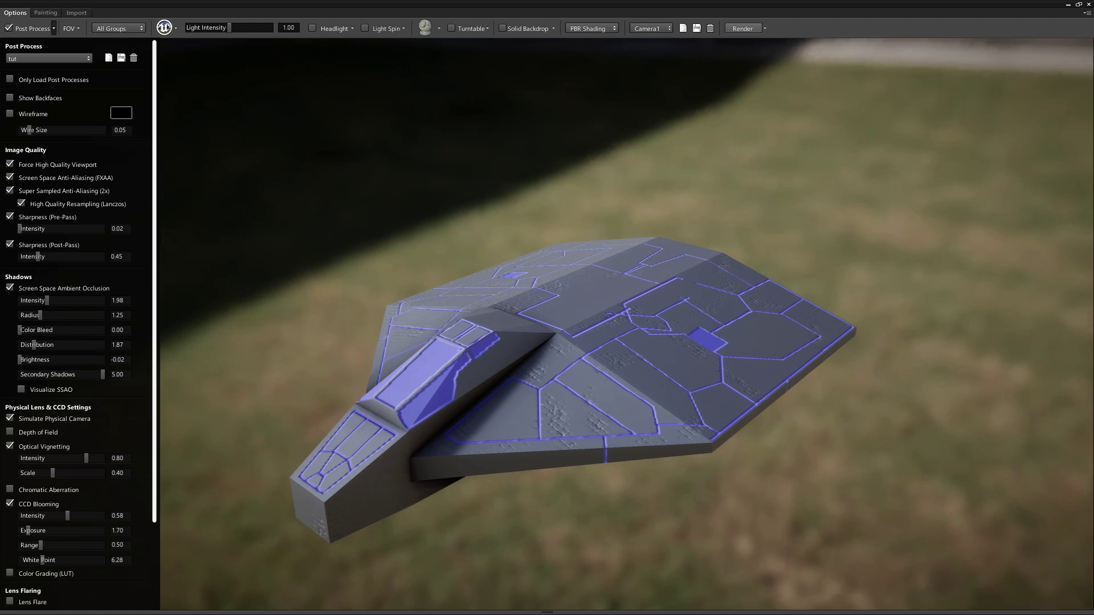
- Turn off screen space ambient occlusion, optical vignetting and CCD blooming in the tut post-process settings
left_click(9, 288)
left_click(10, 345)
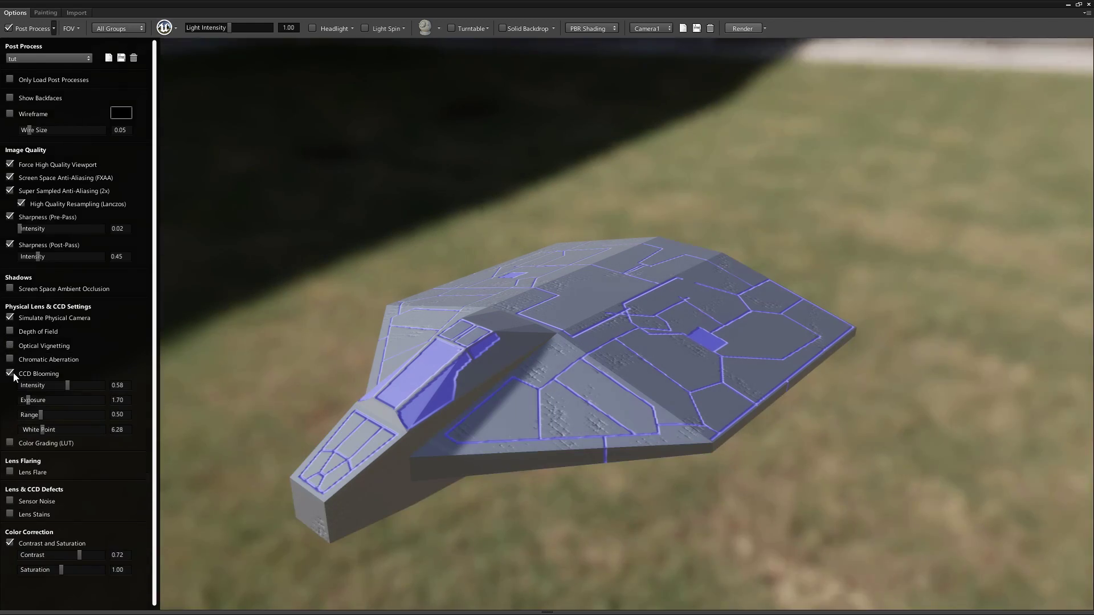
left_click(11, 374)
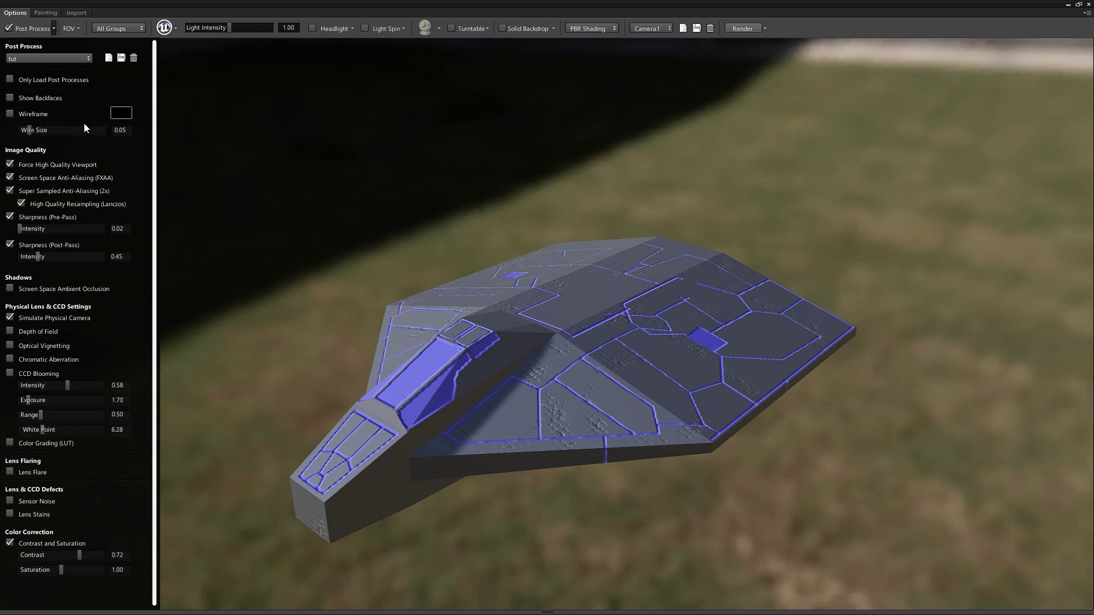
- Compare the 08 - Unreal Engine 4 post-process preset with the tut preset, leaving tut active
left_click(90, 57)
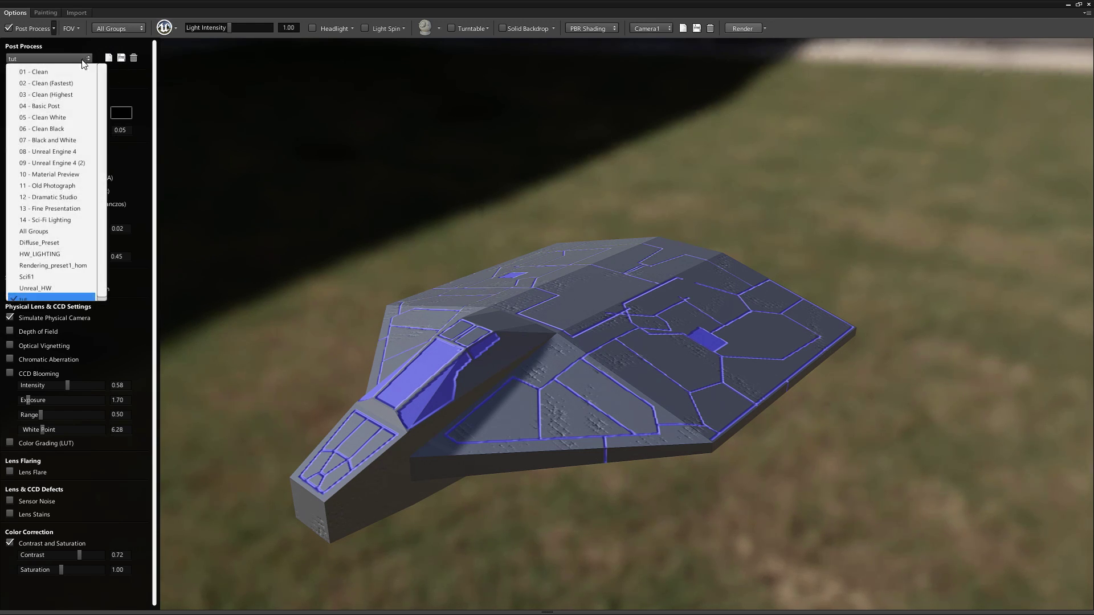
left_click(70, 150)
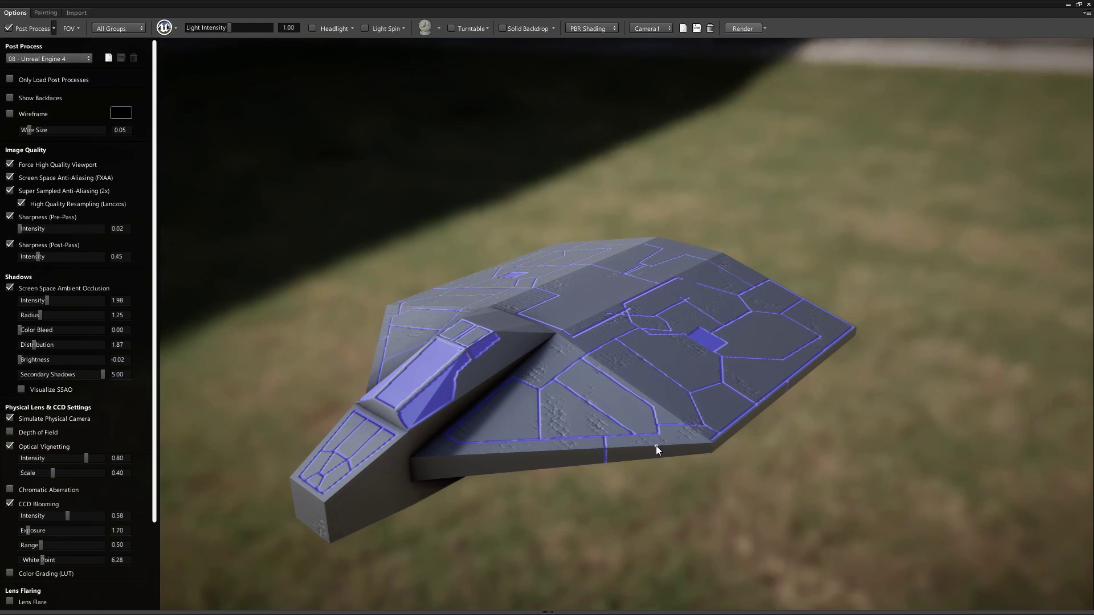
left_click(76, 60)
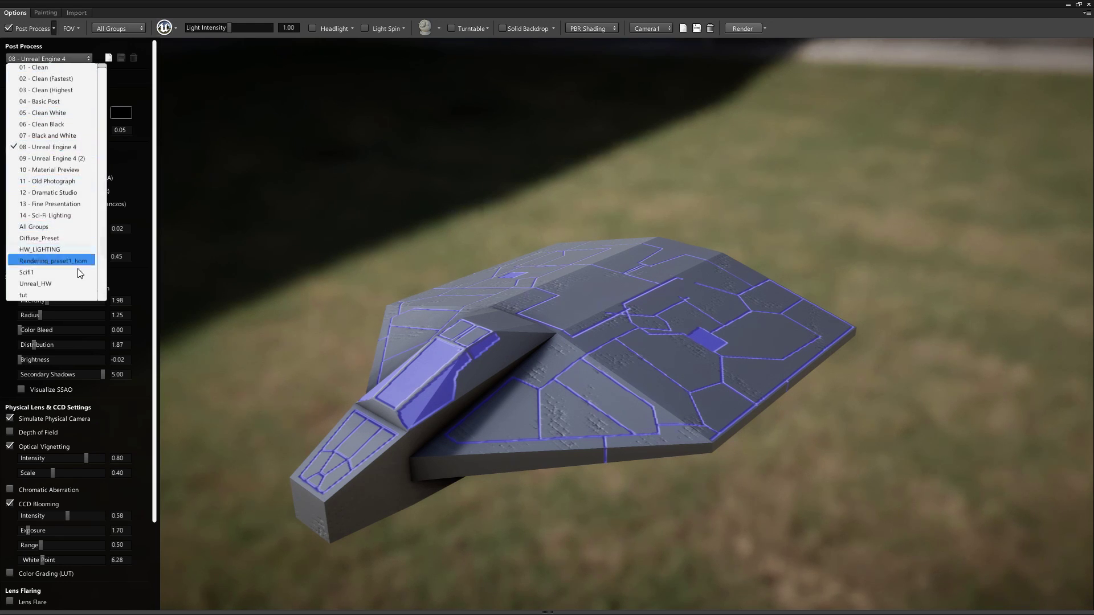
left_click(52, 295)
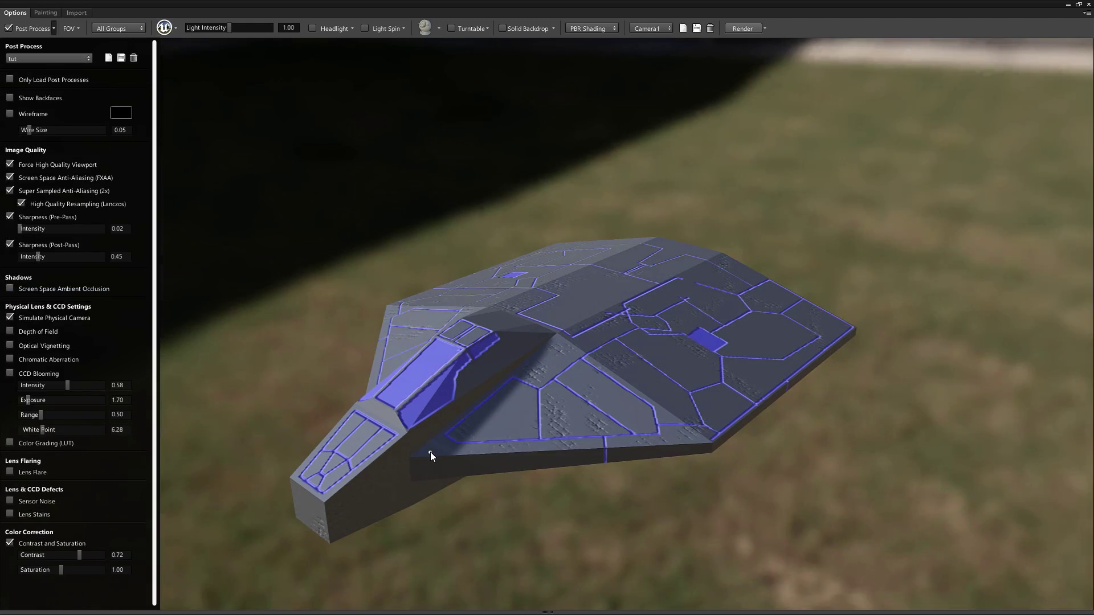
- Examine the ship's normal-mapped panel lines and surface detail from above, from the front and close up
left_click_drag(607, 347, 474, 429)
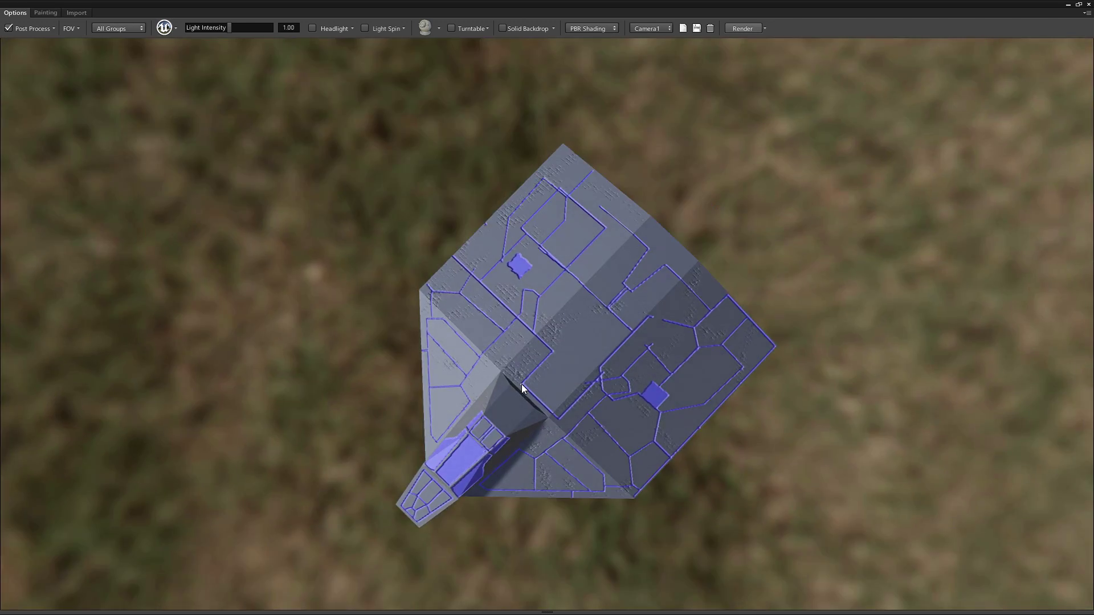
left_click_drag(522, 384, 305, 151)
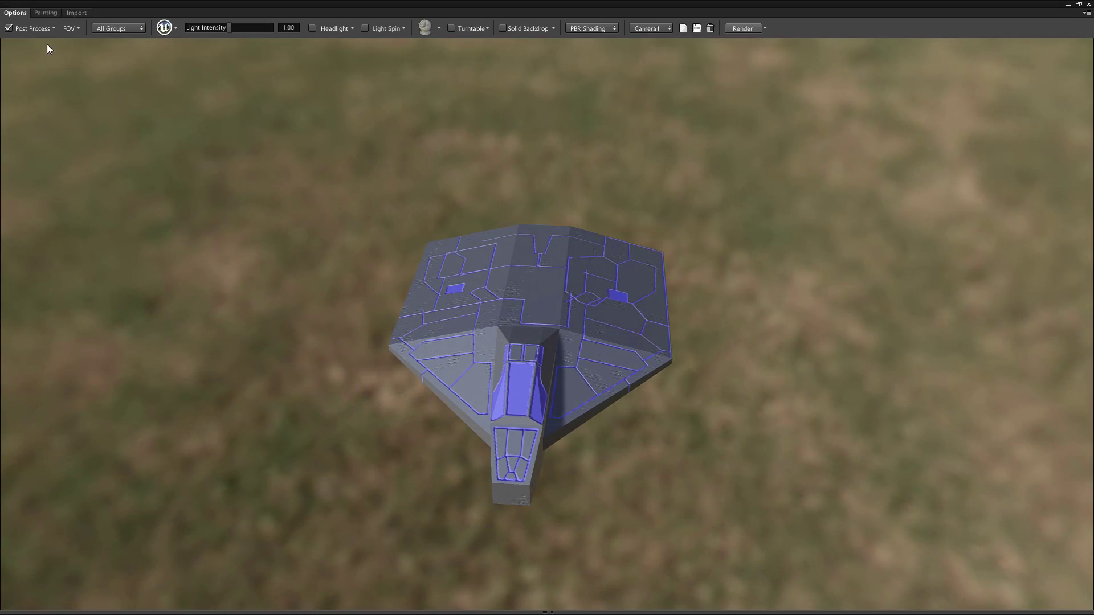
left_click_drag(665, 350, 583, 370)
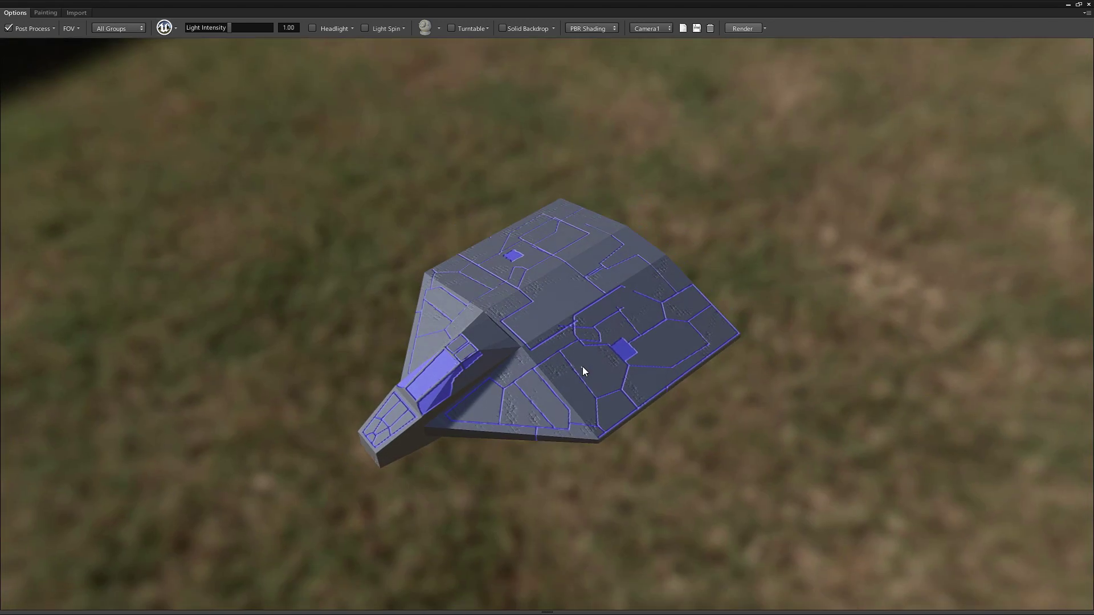
scroll(582, 367, "up", 5)
scroll(579, 336, "up", 3)
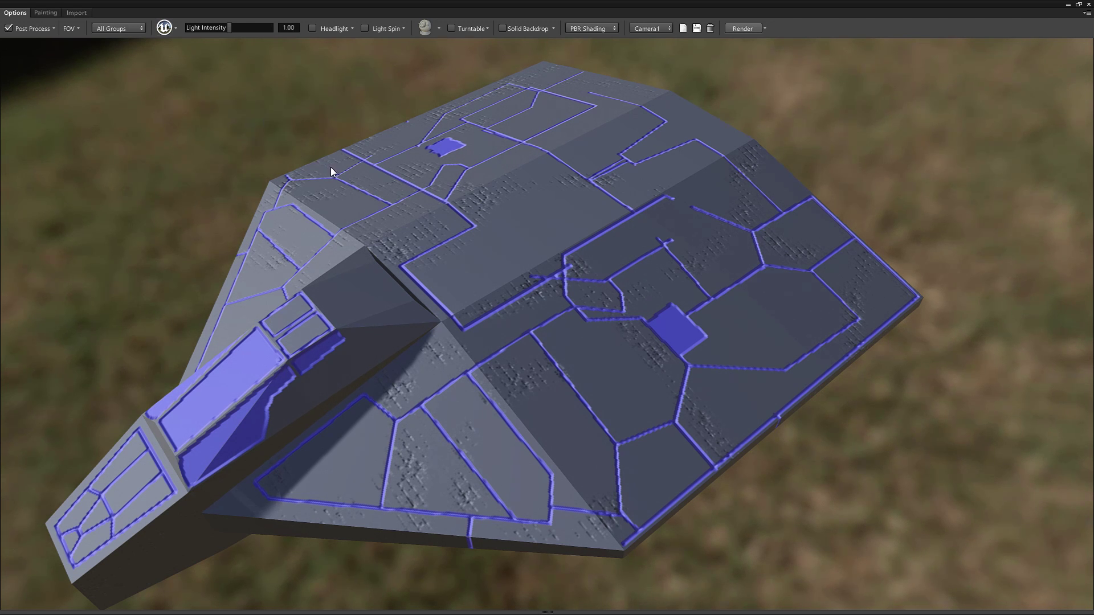
scroll(330, 162, "down", 3)
left_click_drag(330, 162, 500, 331)
scroll(500, 330, "up", 1)
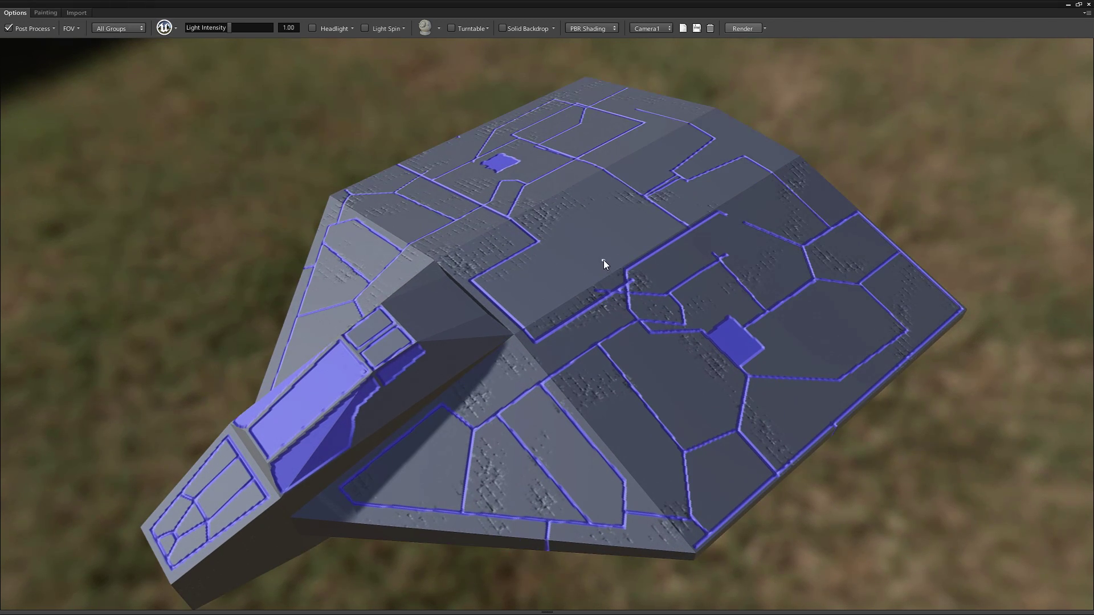
scroll(602, 260, "up", 2)
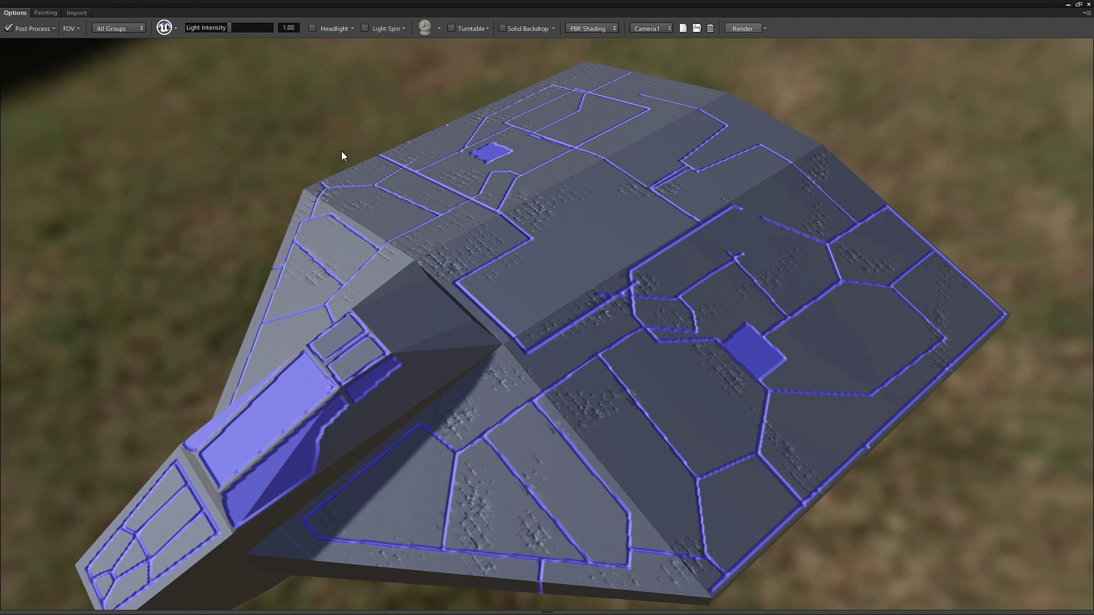
scroll(346, 330, "down", 6)
- Switch to Cube [Normal].psd in Photoshop and inspect the Normal Group and the mask of its paint layer
left_click(45, 13)
mouse_move(100, 8)
left_mouse_down()
mouse_move(227, 40)
mouse_move(855, 85)
mouse_move(801, 90)
mouse_move(302, 35)
mouse_move(1093, 66)
left_mouse_up()
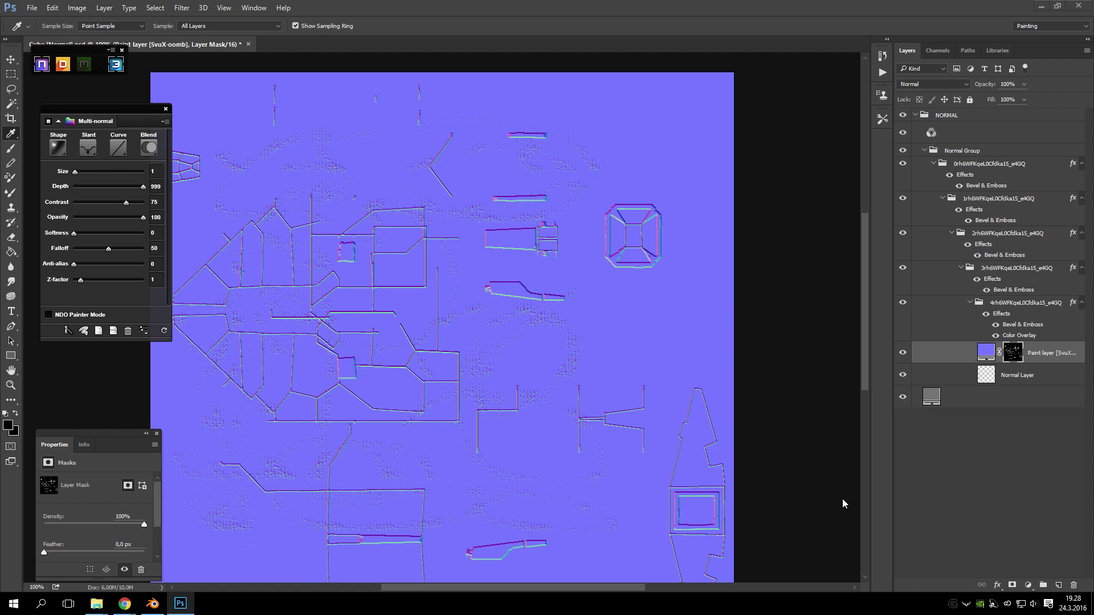
scroll(796, 504, "up", 2)
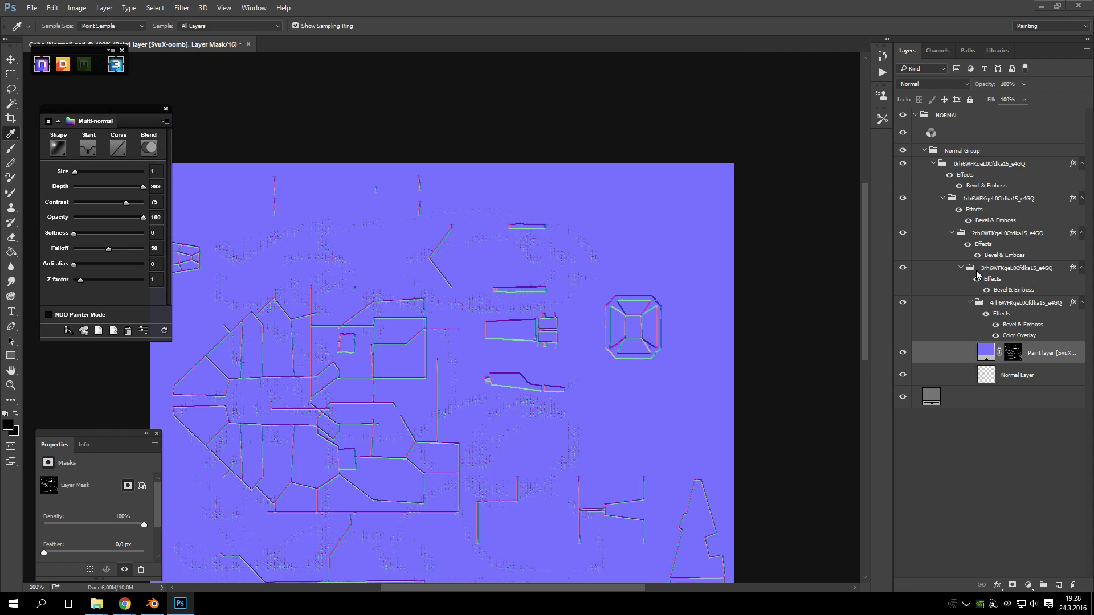
left_click(963, 152)
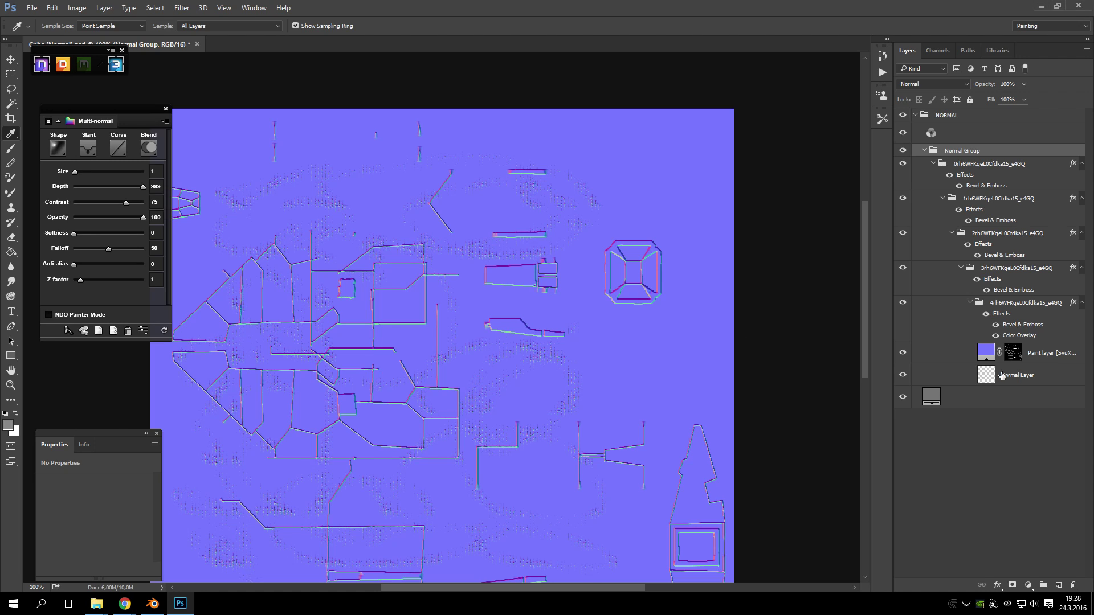
left_click(1013, 356)
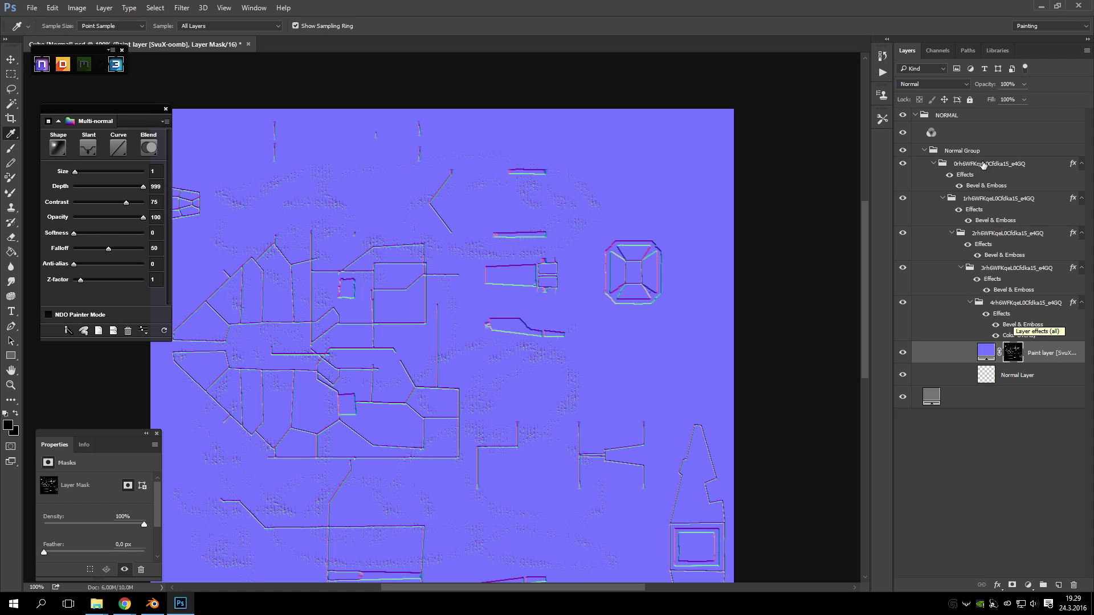
left_click(963, 151)
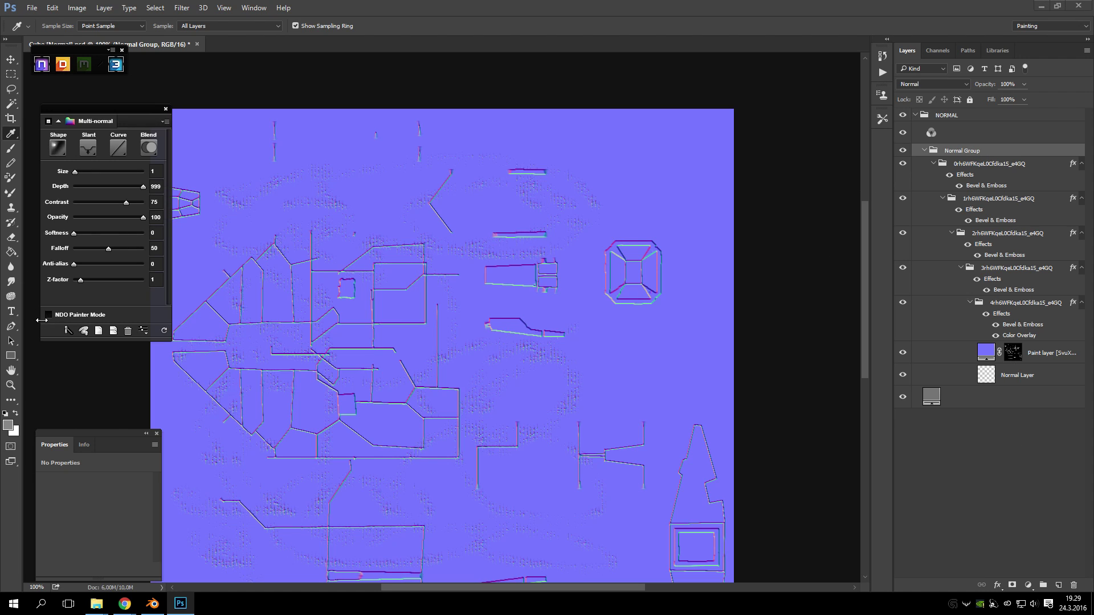
left_click(1019, 355)
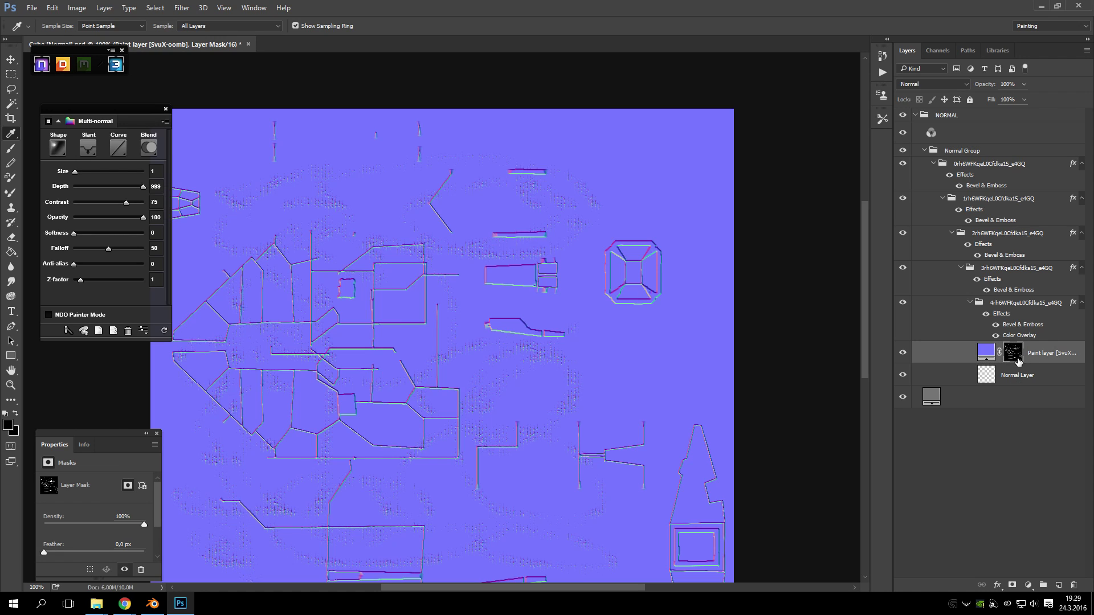
- Toggle NDO Painter Mode on and off for the paint layer's mask and minimize the 3DO preview window
left_click(49, 315)
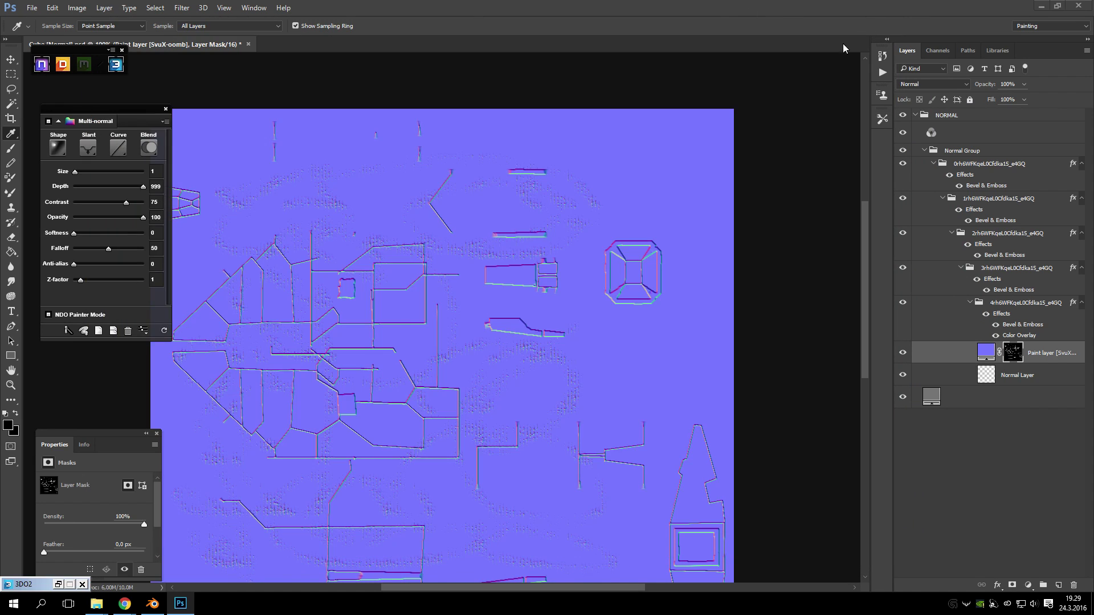
left_click(868, 27)
left_click(49, 316)
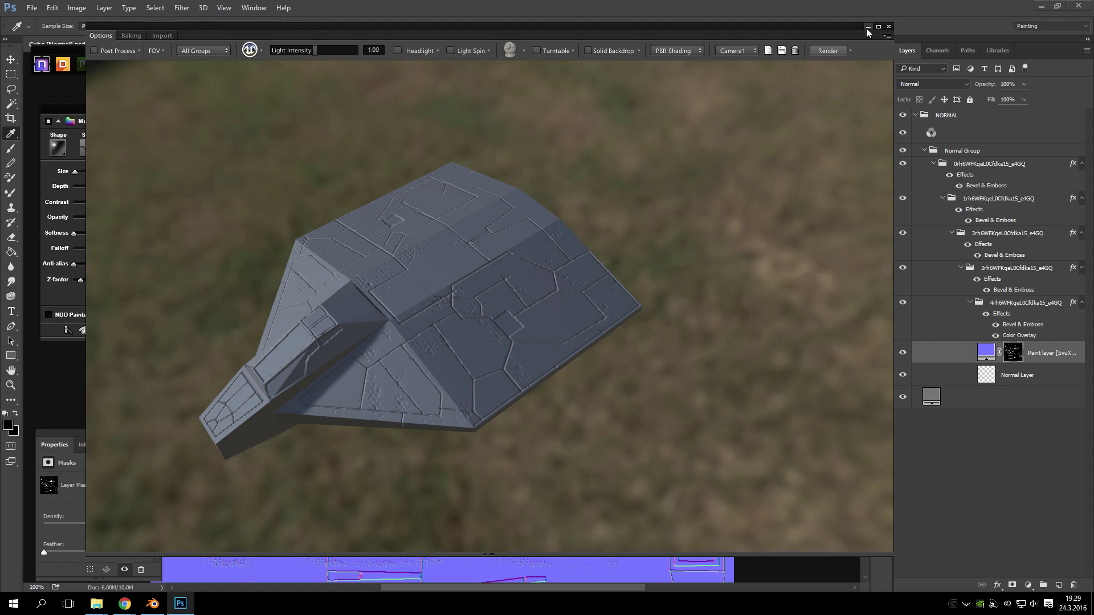
left_click(588, 33)
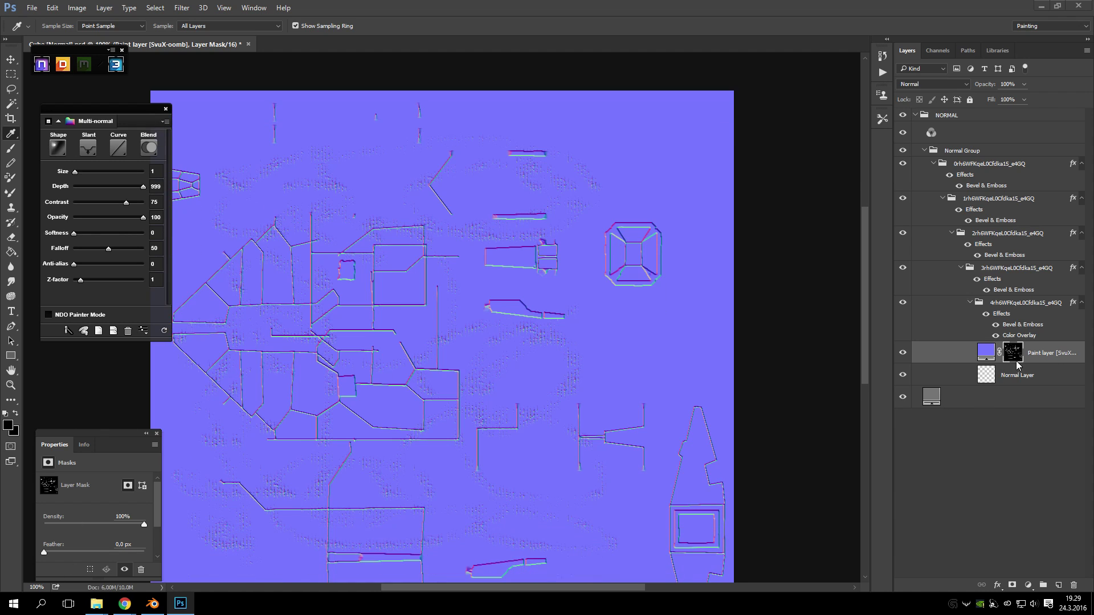
- Collapse the Normal Group in the layer stack and rename it Panels_Down
left_click(924, 151)
left_click(959, 151)
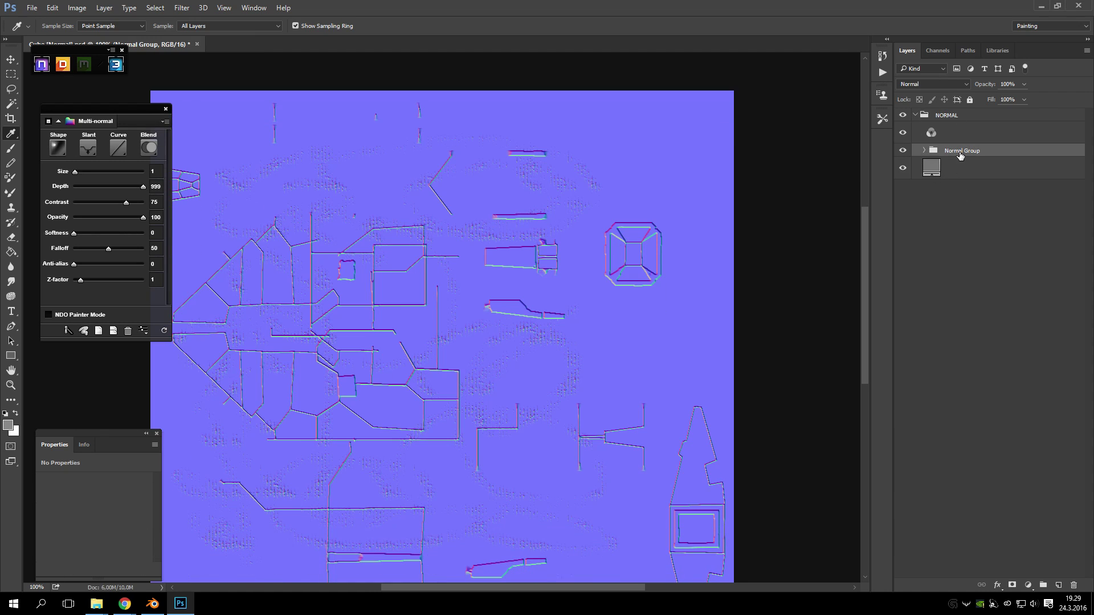
double_click(961, 151)
key("BackSpace")
left_click(1026, 158)
- Check the slant options of Panels_Down and move the Multi-normal and Quixel launcher panels clear of the document tab
left_click(88, 148)
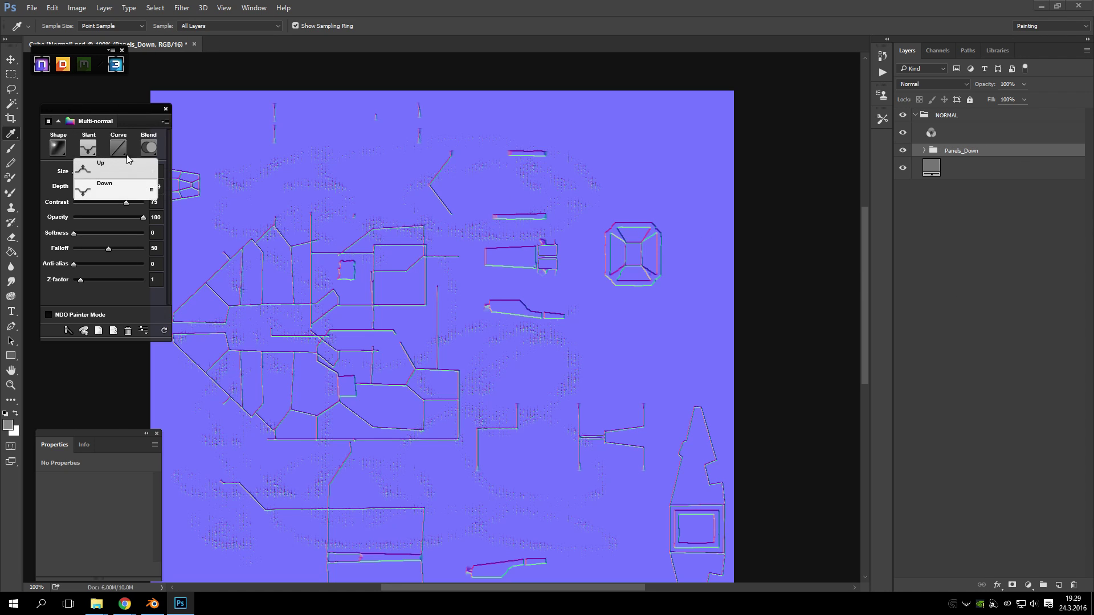
left_click(973, 155)
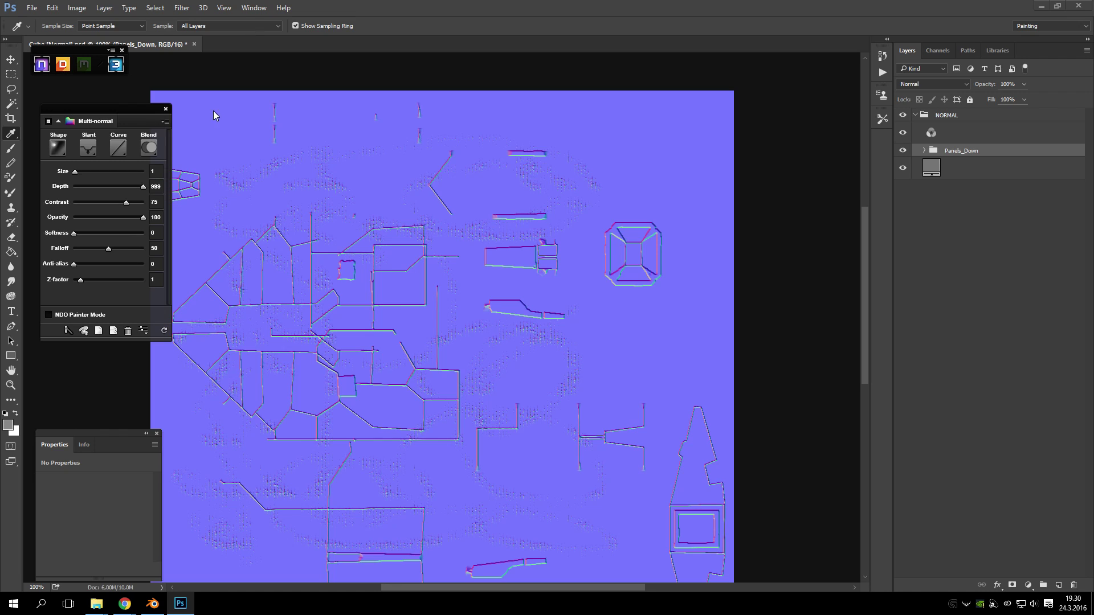
left_click_drag(118, 106, 108, 115)
left_click_drag(84, 43, 90, 61)
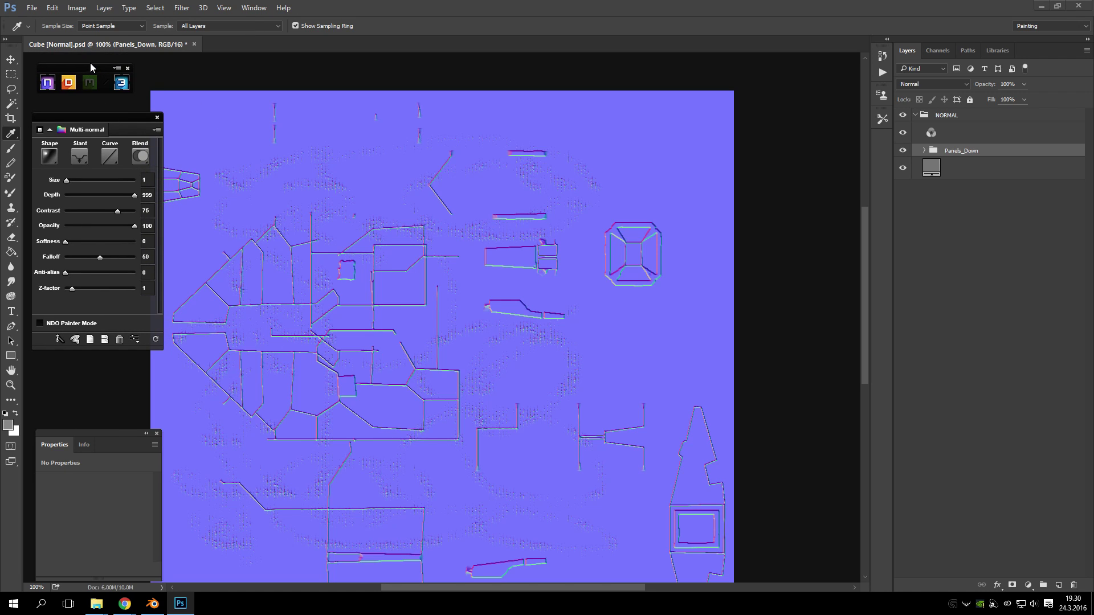
- Select the NORMAL group and convert the active document to an AO map with the Map Converter
left_click(963, 116)
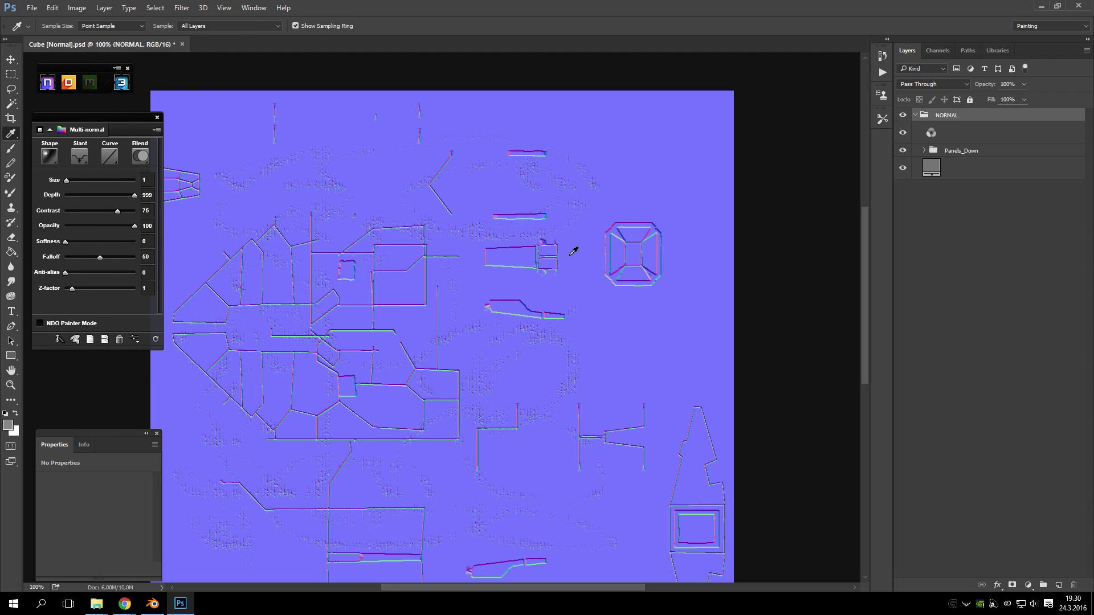
left_click(157, 132)
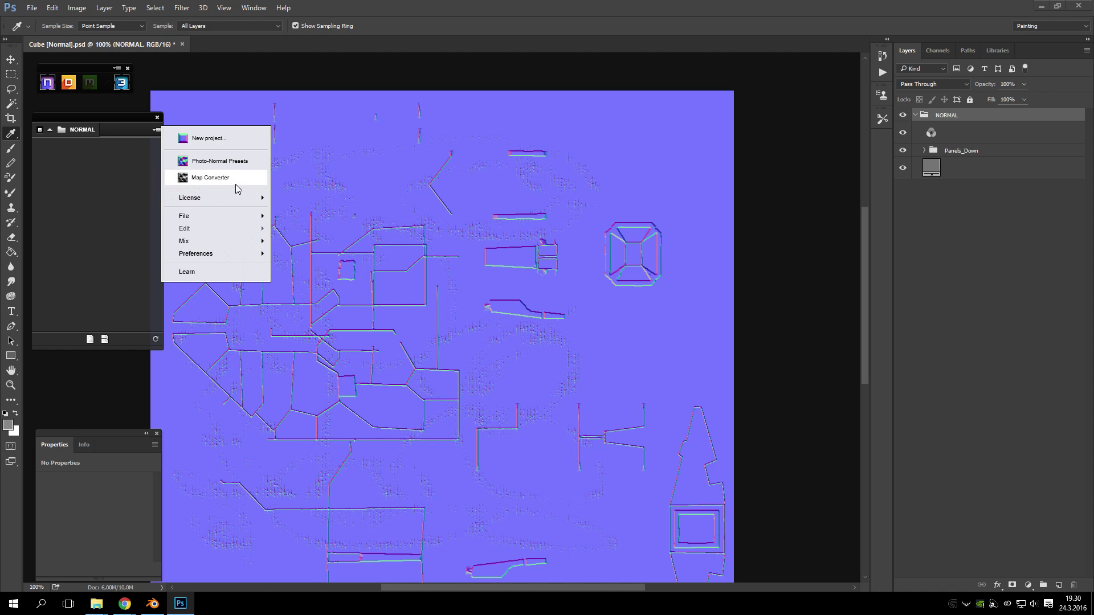
left_click(158, 132)
left_click(158, 131)
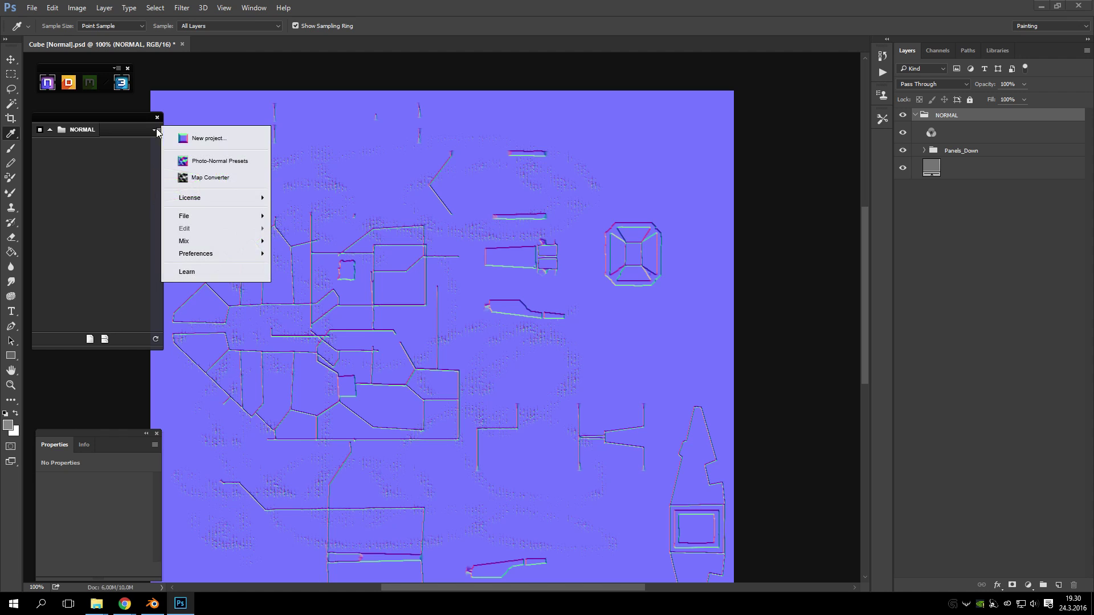
left_click(227, 177)
left_click_drag(577, 103, 516, 139)
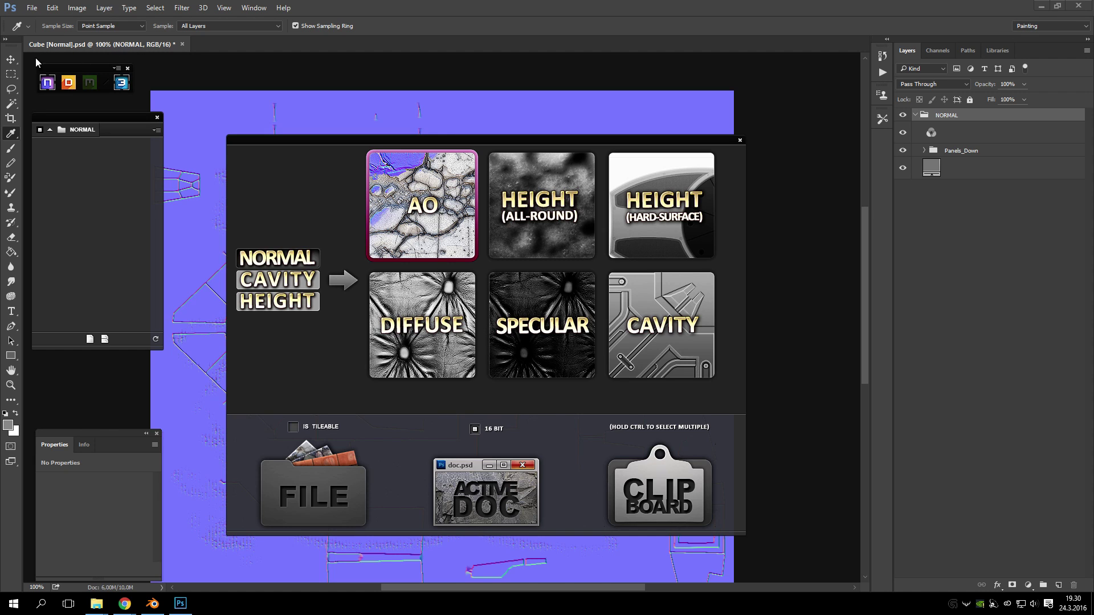
left_click(483, 495)
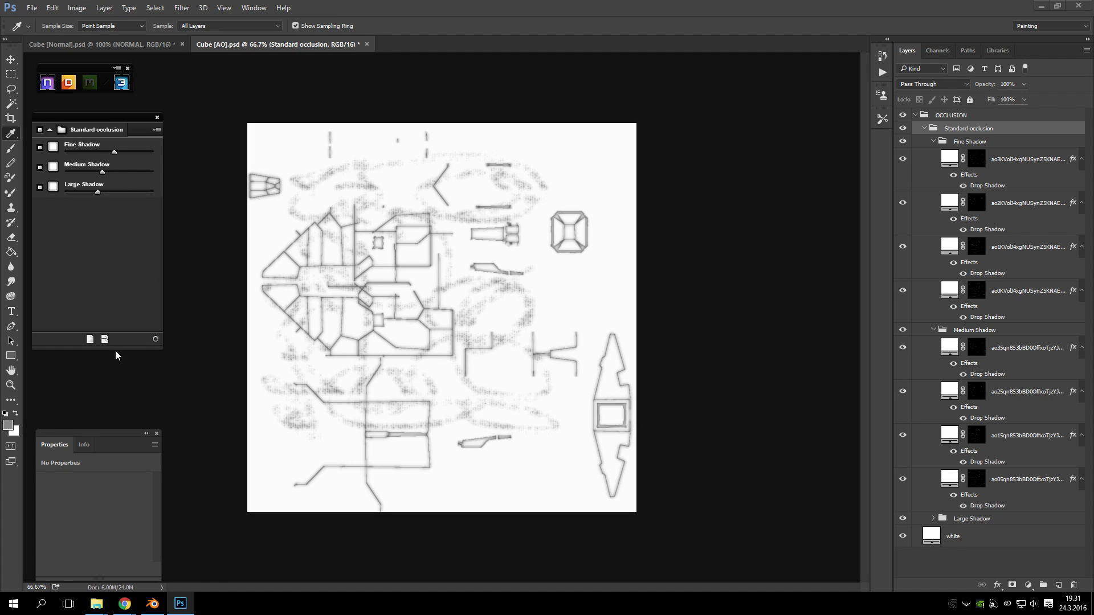
- Examine the occlusion shadows around the panel lines and the octagonal detail in the AO map at up to 300%
left_click(10, 386)
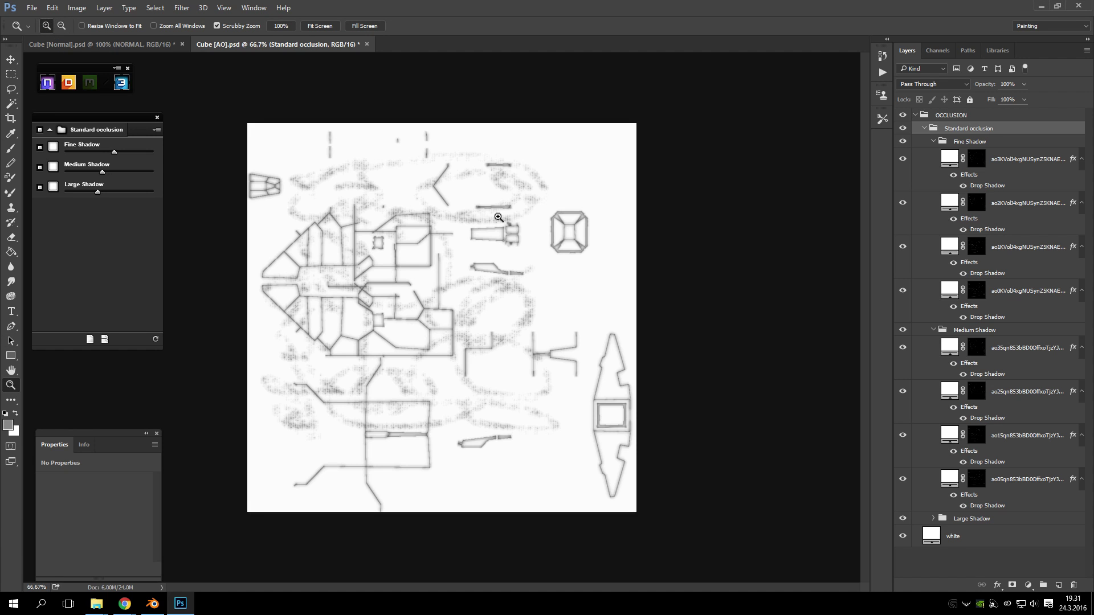
left_click(497, 216)
left_click(376, 200)
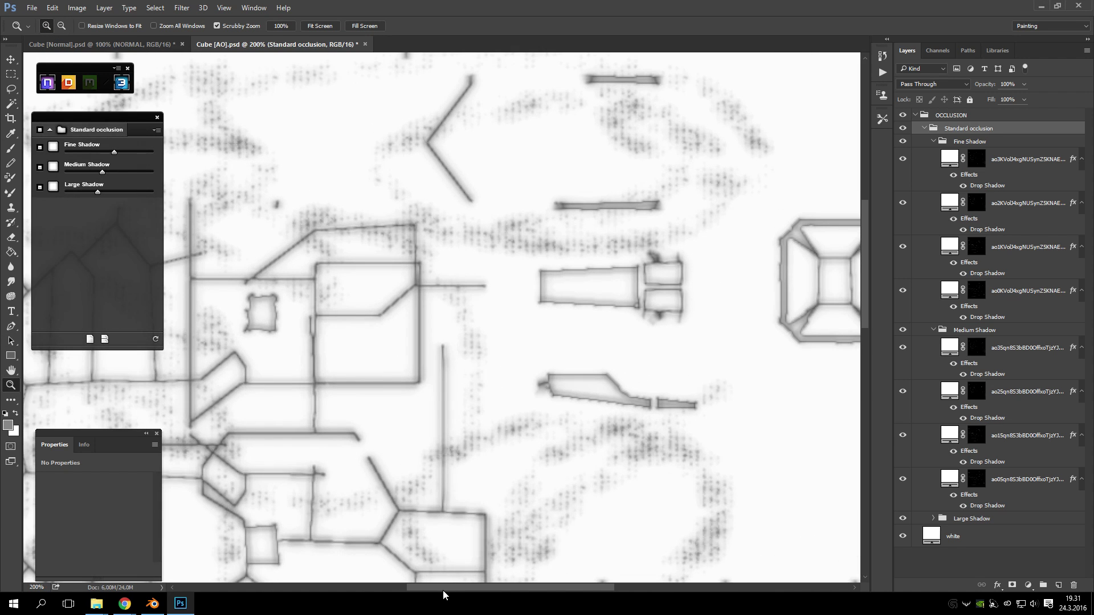
left_click_drag(443, 589, 493, 591)
left_click(642, 255)
scroll(641, 257, "up", 1)
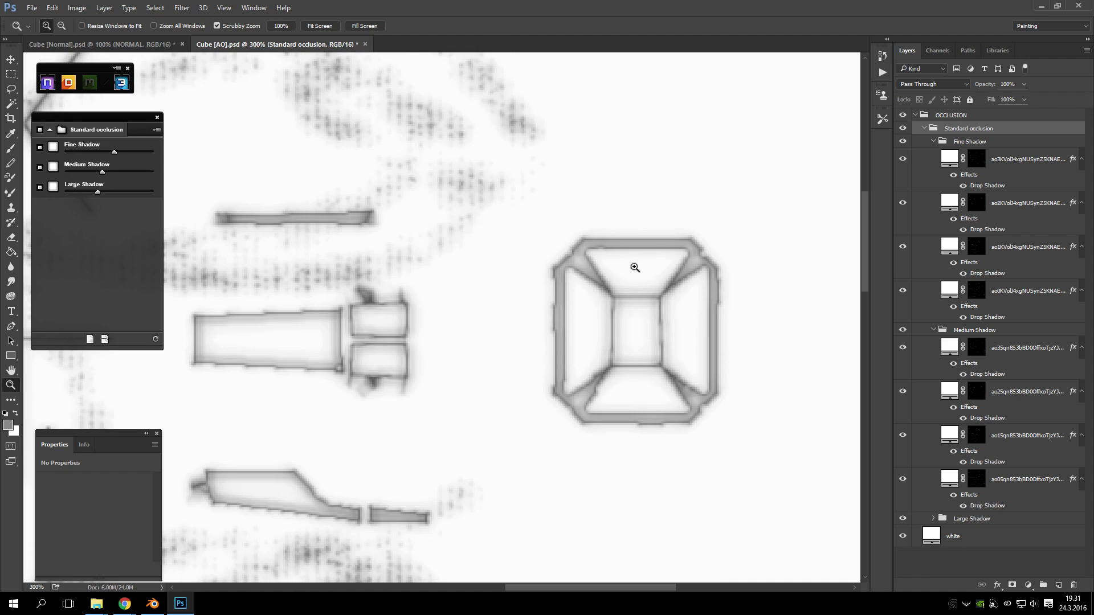
scroll(481, 414, "up", 1)
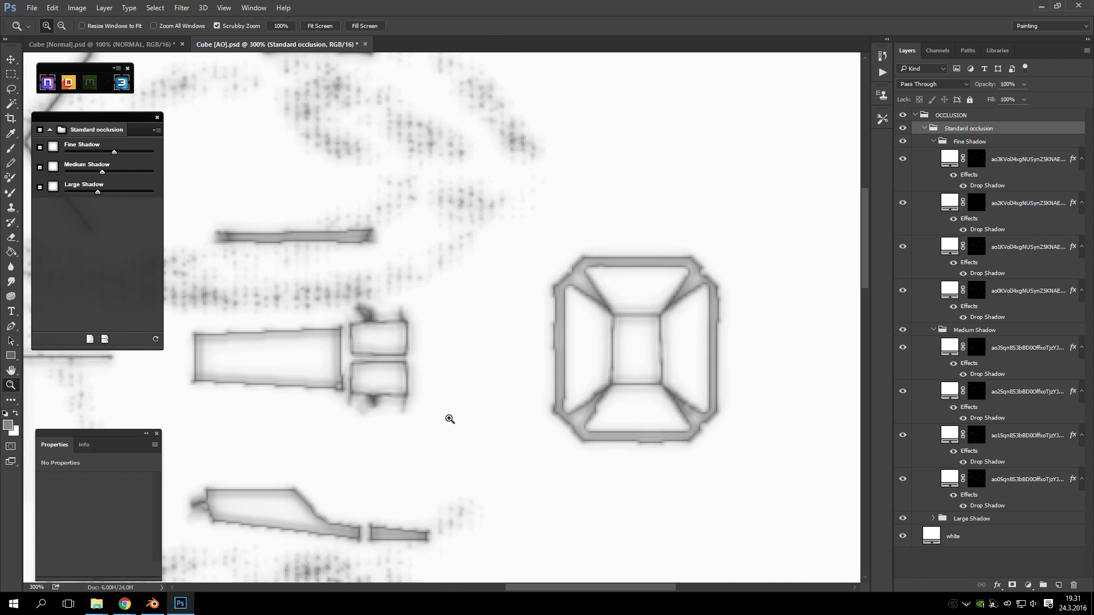
left_click_drag(570, 588, 488, 547)
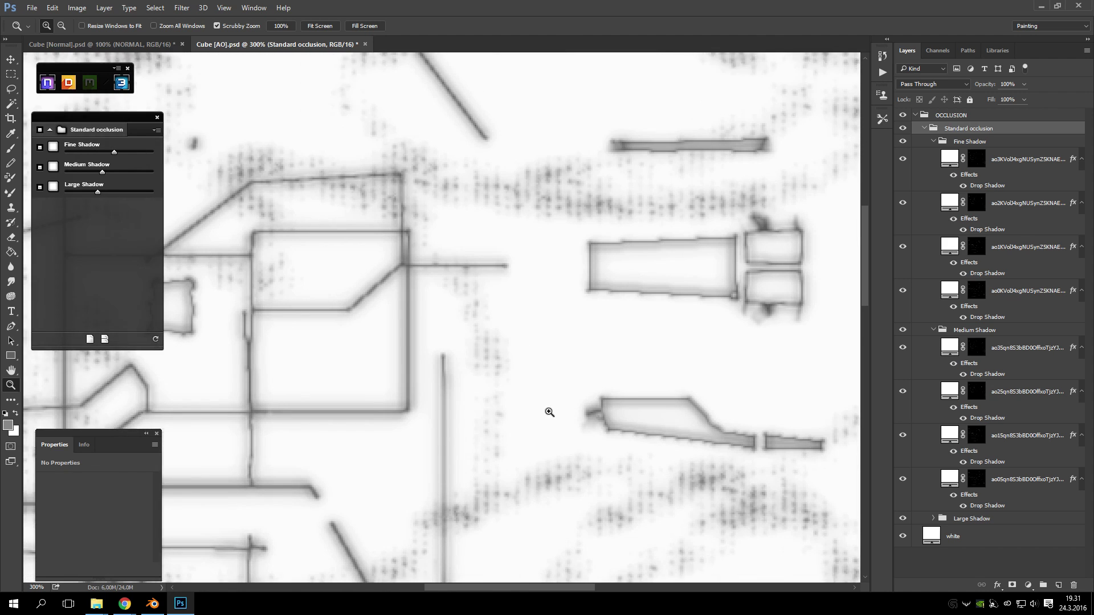
- Inspect the AO map's occlusion shadows across the hull panels and around the octagonal detail at 100% and 200%
scroll(548, 424, "down", 5)
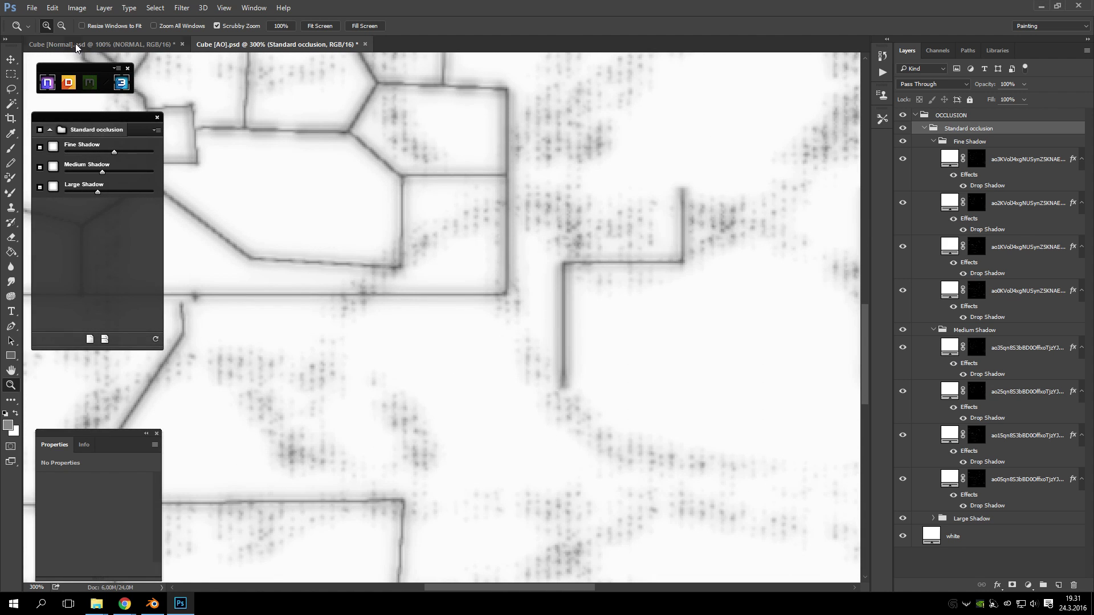
left_click(61, 26)
left_click_drag(347, 251, 558, 518)
left_click_drag(581, 588, 533, 587)
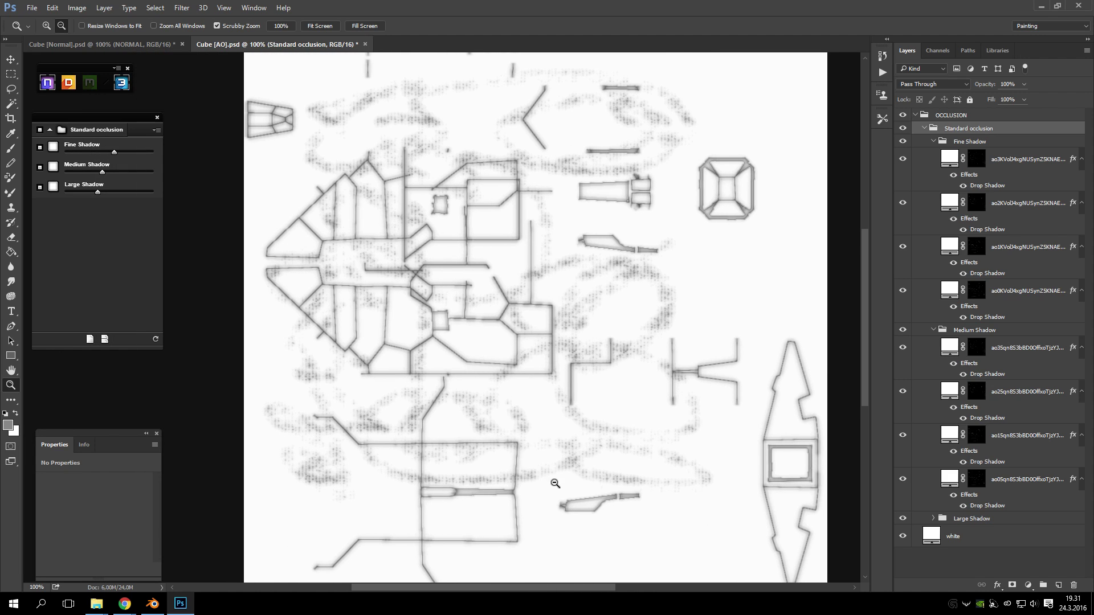
scroll(556, 477, "up", 2)
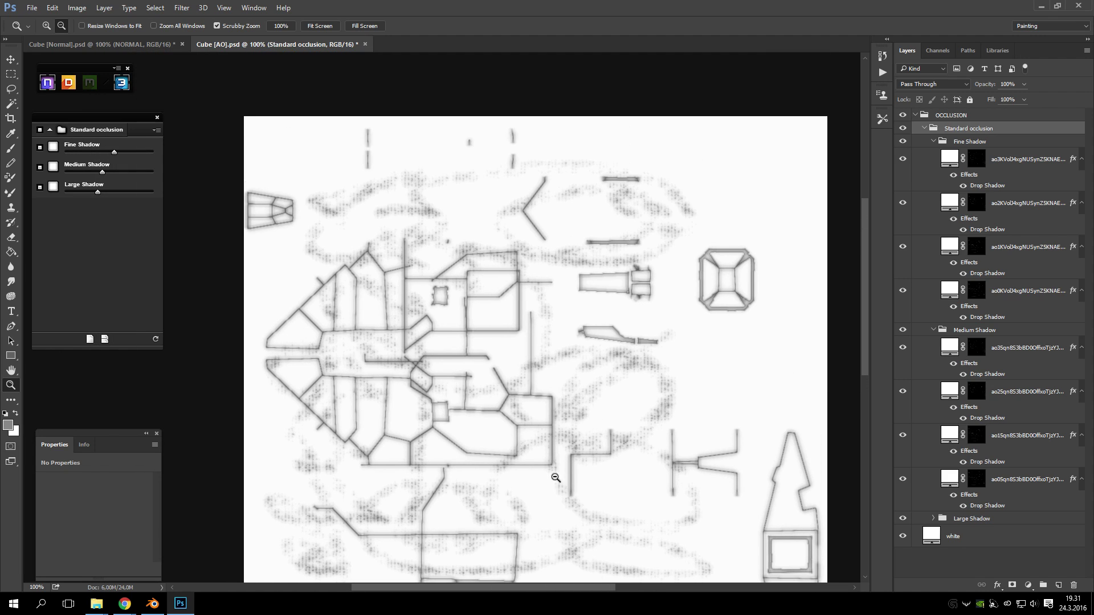
left_click(47, 26)
left_click(694, 262)
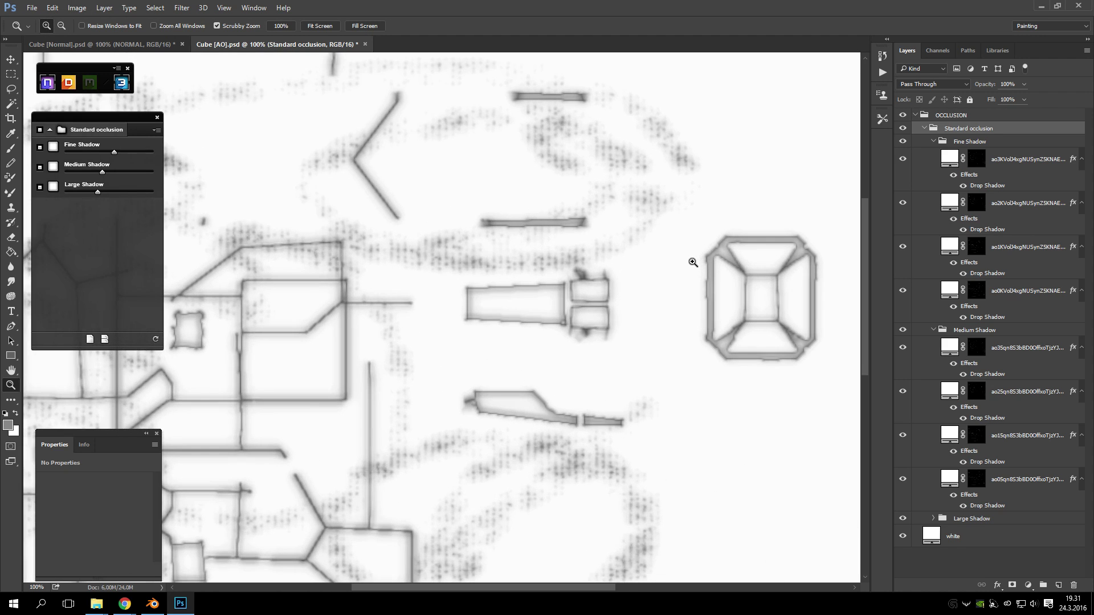
scroll(416, 277, "up", 1)
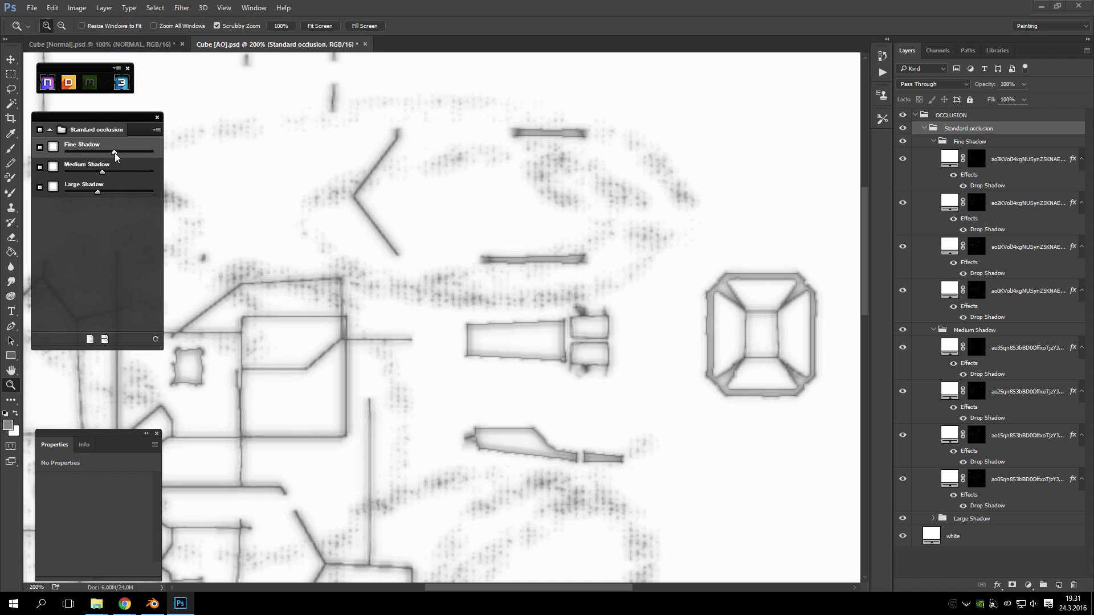
- Set Fine Shadow to maximum and Medium and Large Shadow to minimum, and check the isolated fine occlusion along the panel lines
left_click_drag(115, 153, 181, 160)
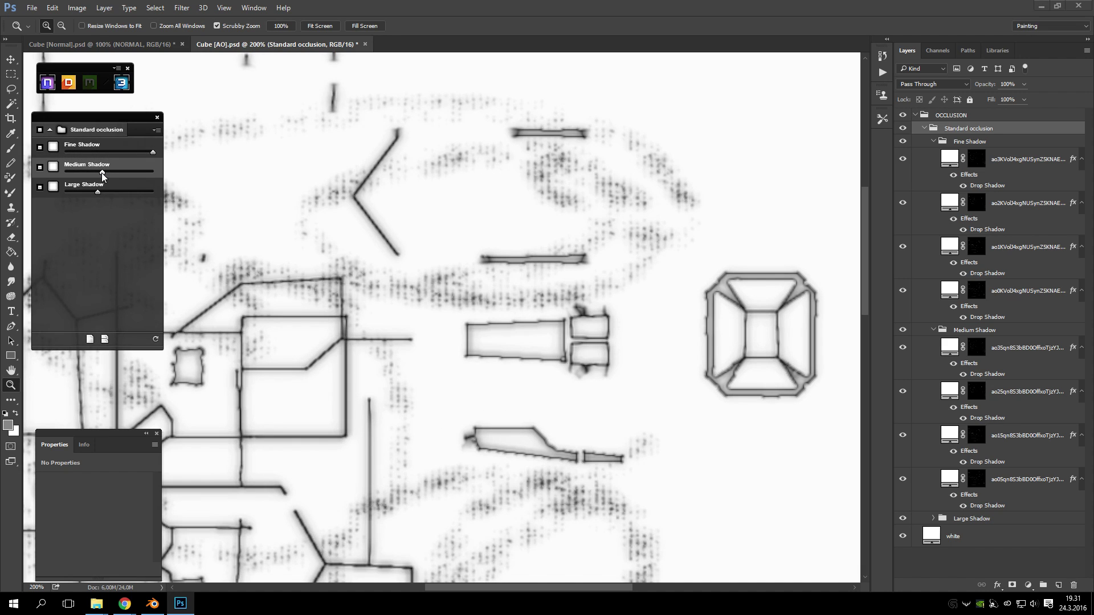
left_click_drag(102, 171, 51, 193)
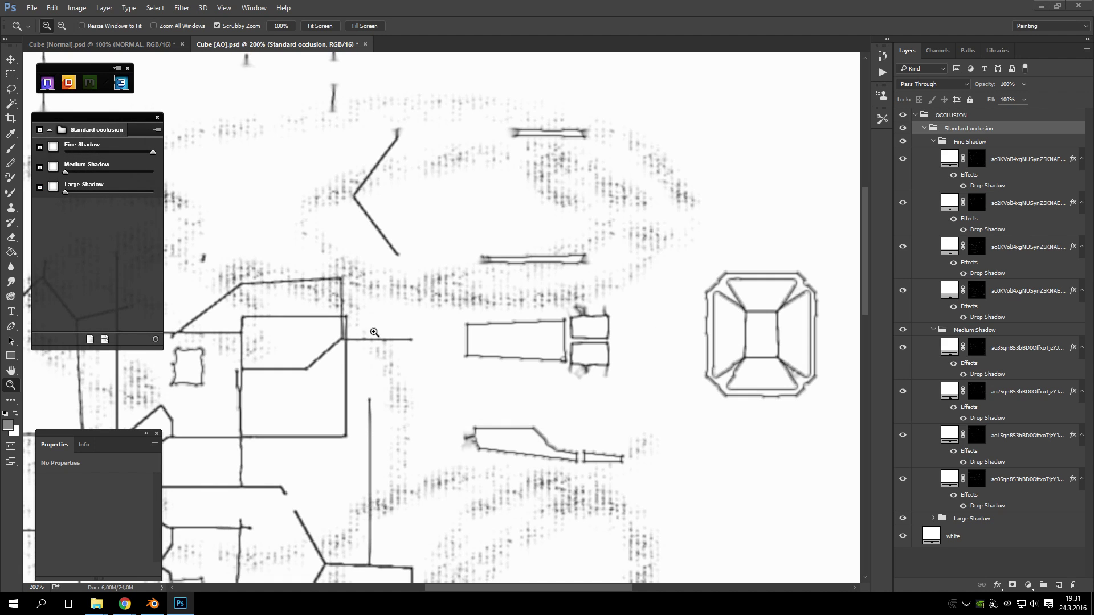
scroll(370, 370, "down", 6)
scroll(370, 368, "down", 1)
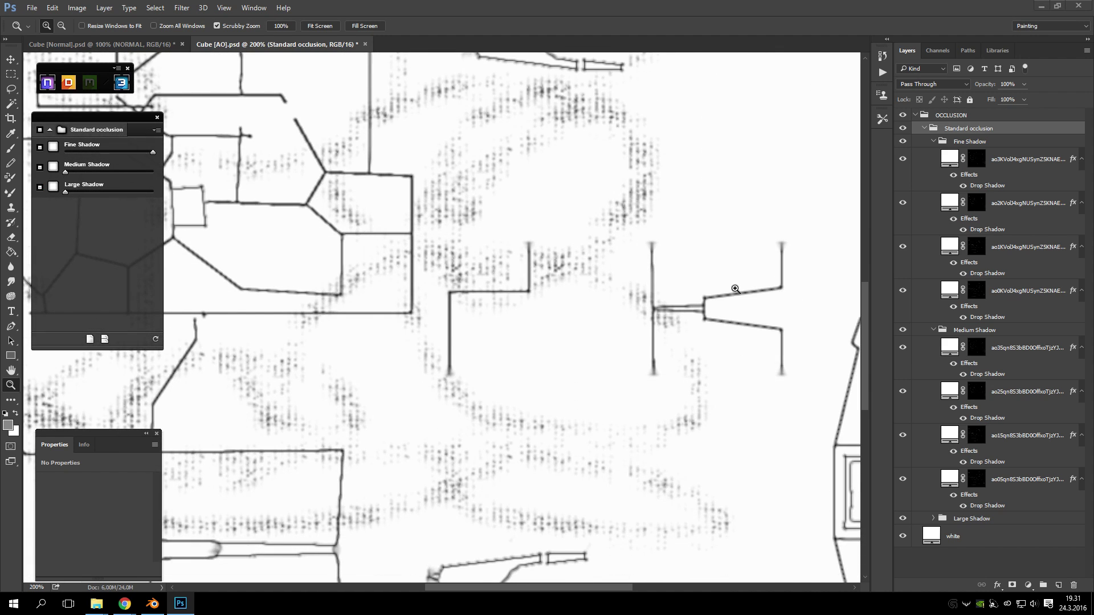
scroll(357, 274, "up", 3)
scroll(348, 262, "up", 4)
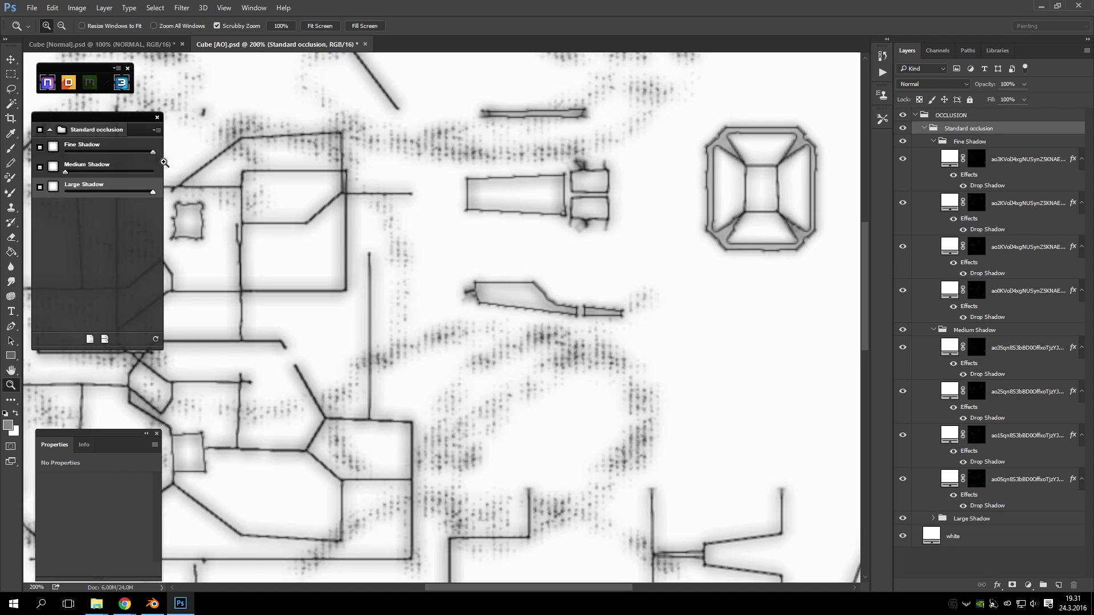
- Examine the panel-line occlusion with only Large Shadow at full strength, both close up at 400% and across the whole map
key("ctrl+minus")
key("ctrl+minus")
left_click(538, 229)
left_click(538, 229)
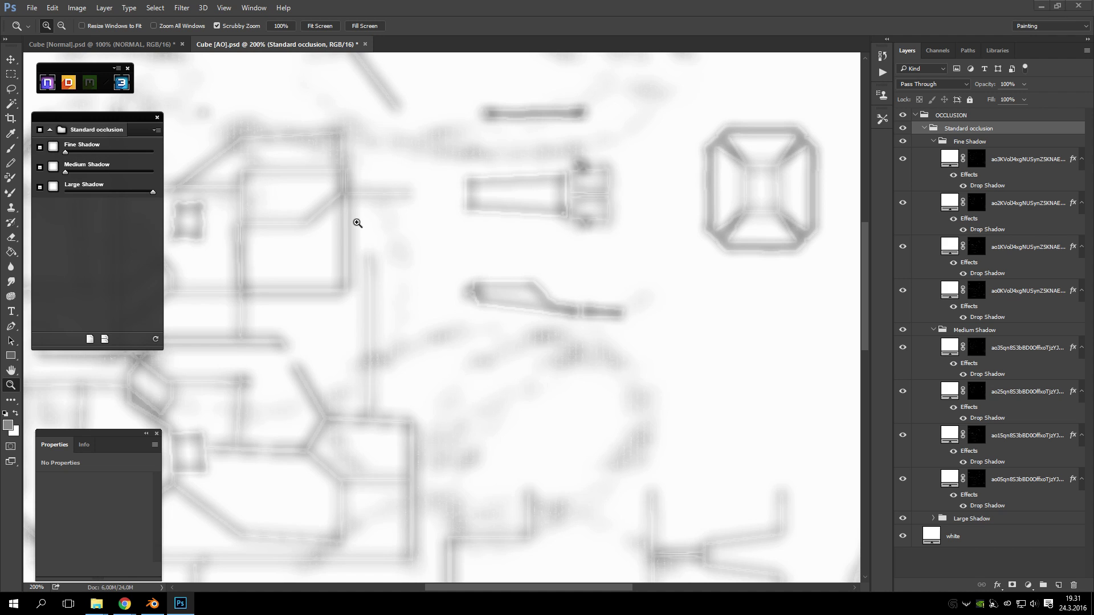
left_click(379, 246)
left_click(285, 200)
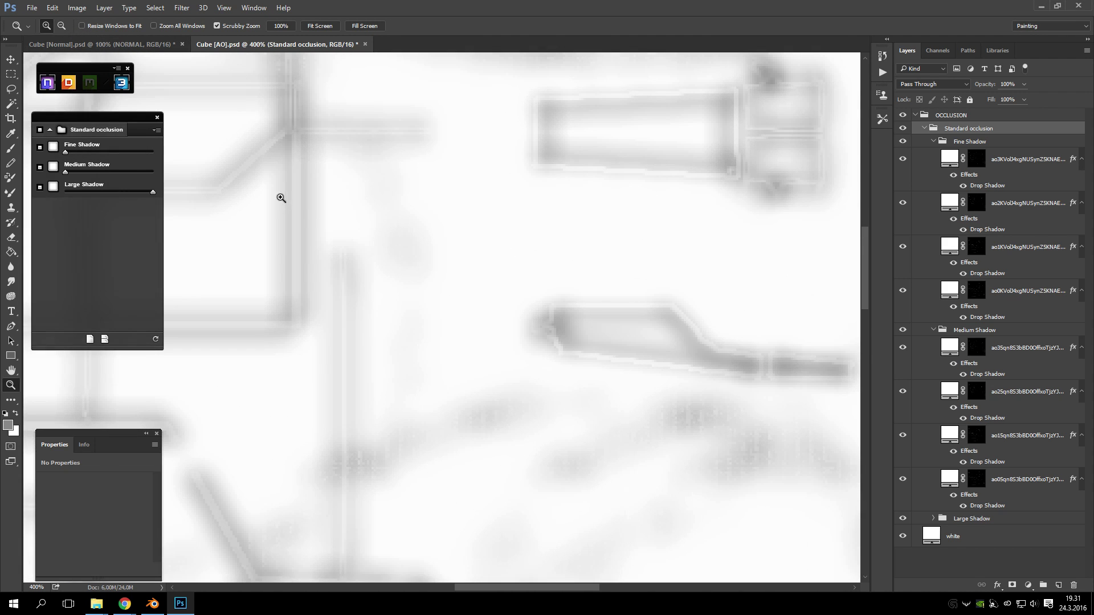
left_click(422, 320, "alt")
left_click(422, 319, "alt")
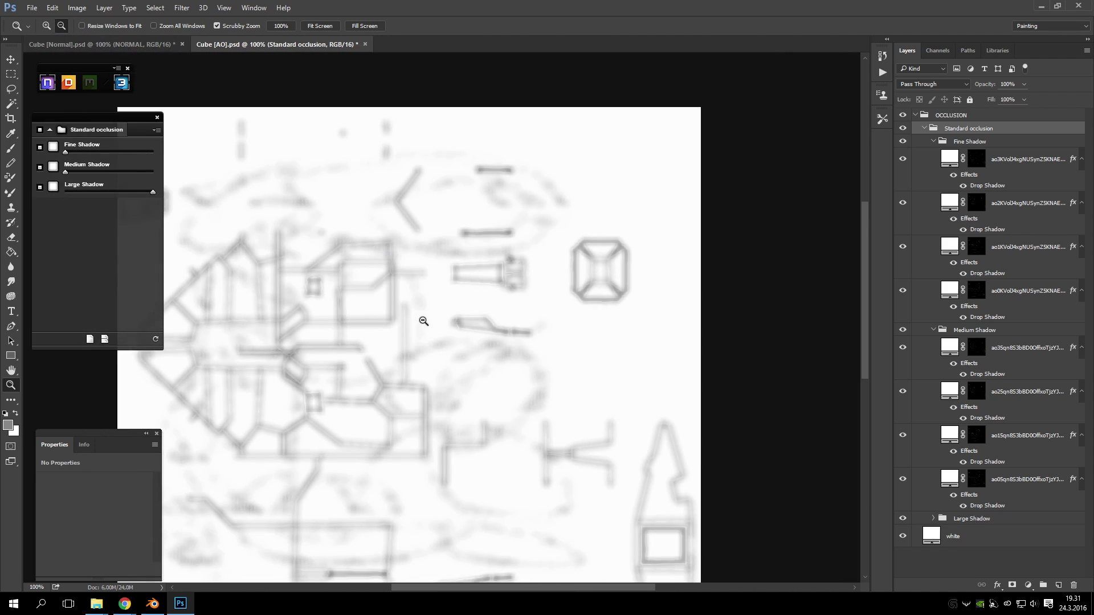
left_click(418, 317, "alt")
left_click(408, 276, "alt")
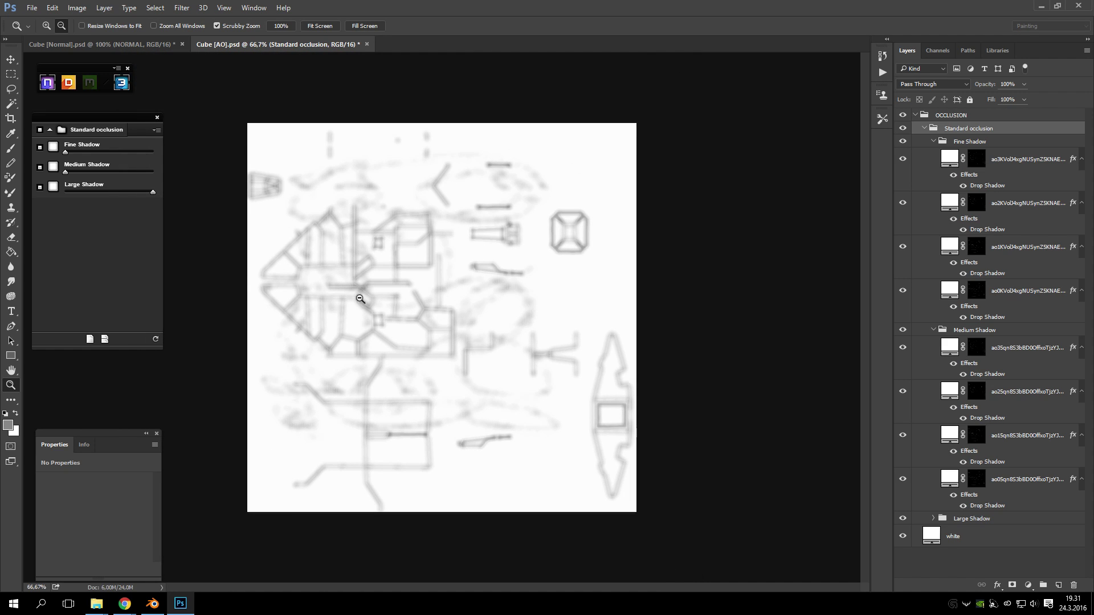
- Keep Large Shadow at maximum and raise Medium Shadow to about two-thirds and Fine Shadow to about one-third
mouse_move(153, 193)
left_mouse_down()
mouse_move(111, 192)
mouse_move(169, 199)
left_mouse_up()
left_click(65, 172)
left_click_drag(66, 173, 125, 180)
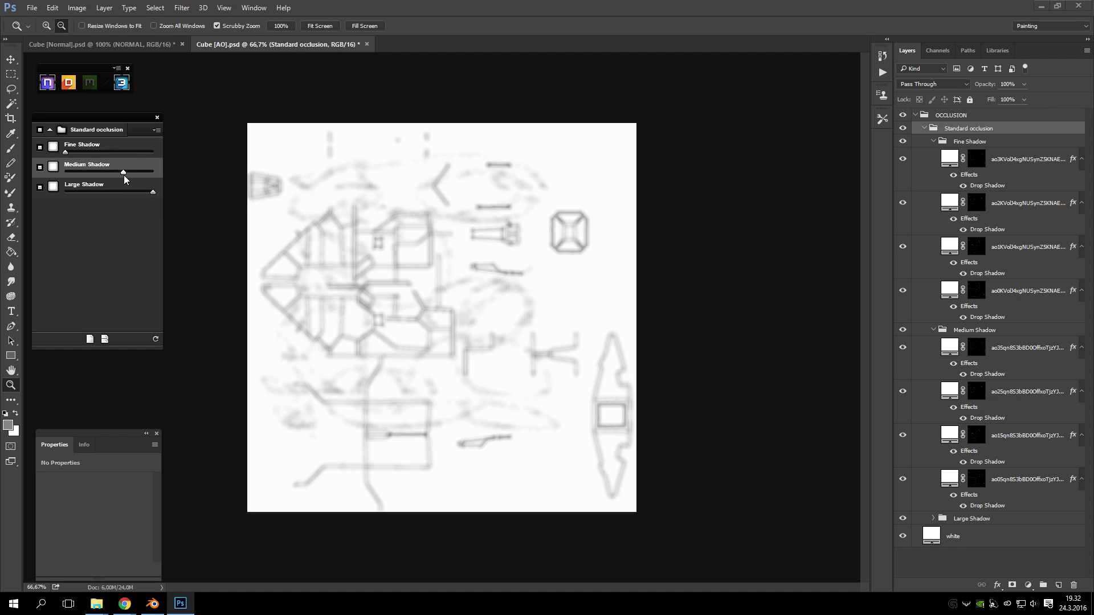
left_click_drag(69, 153, 95, 162)
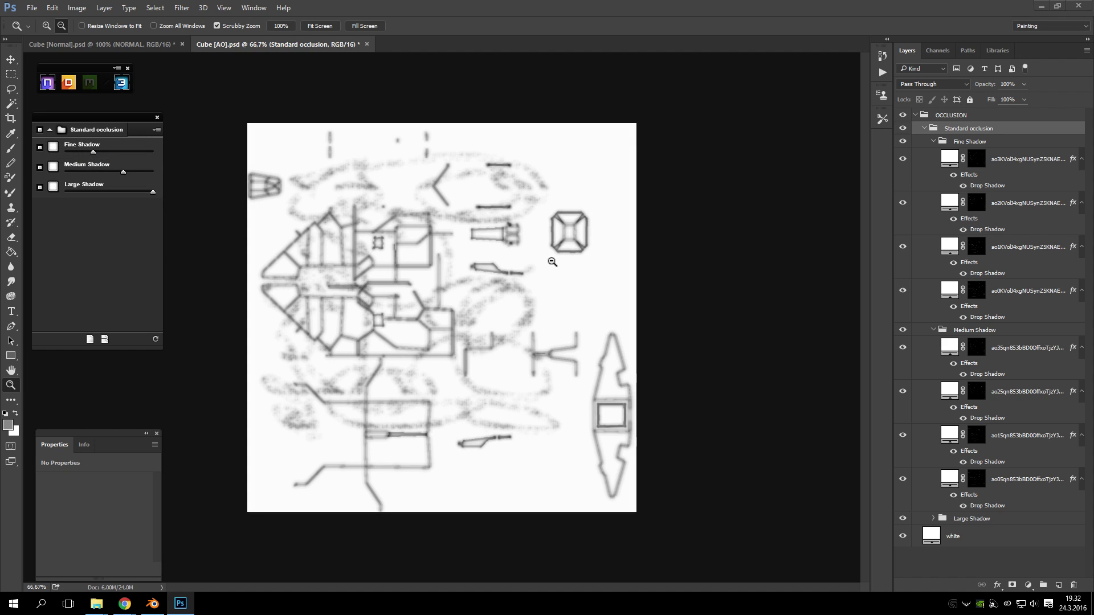
- Raise Medium Shadow and Fine Shadow of the standard occlusion to maximum strength
left_click(47, 26)
left_click(456, 270)
left_click(456, 270)
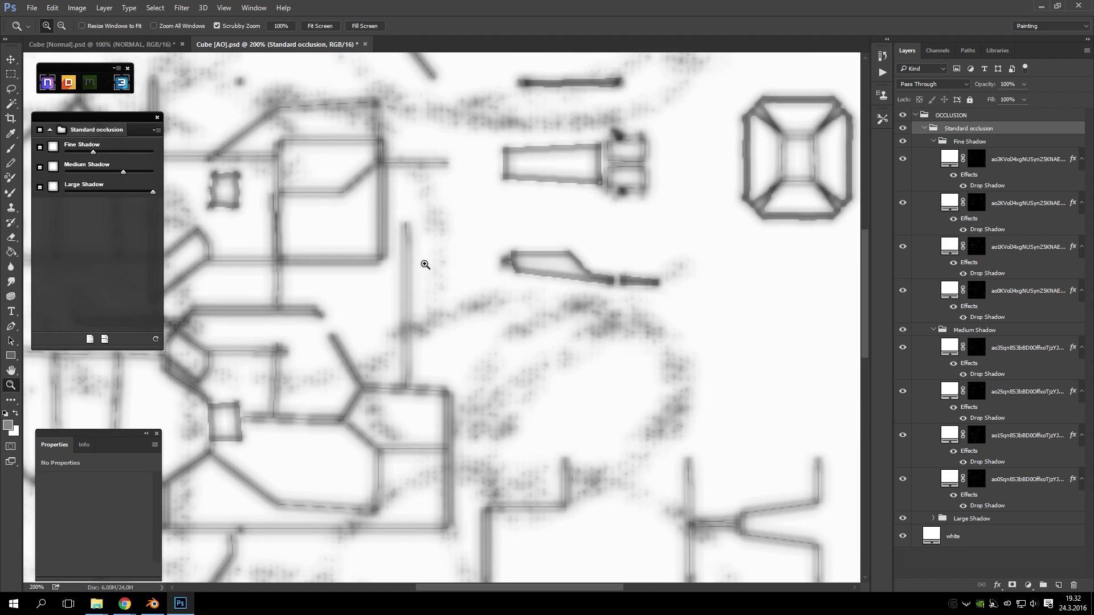
left_click(234, 196)
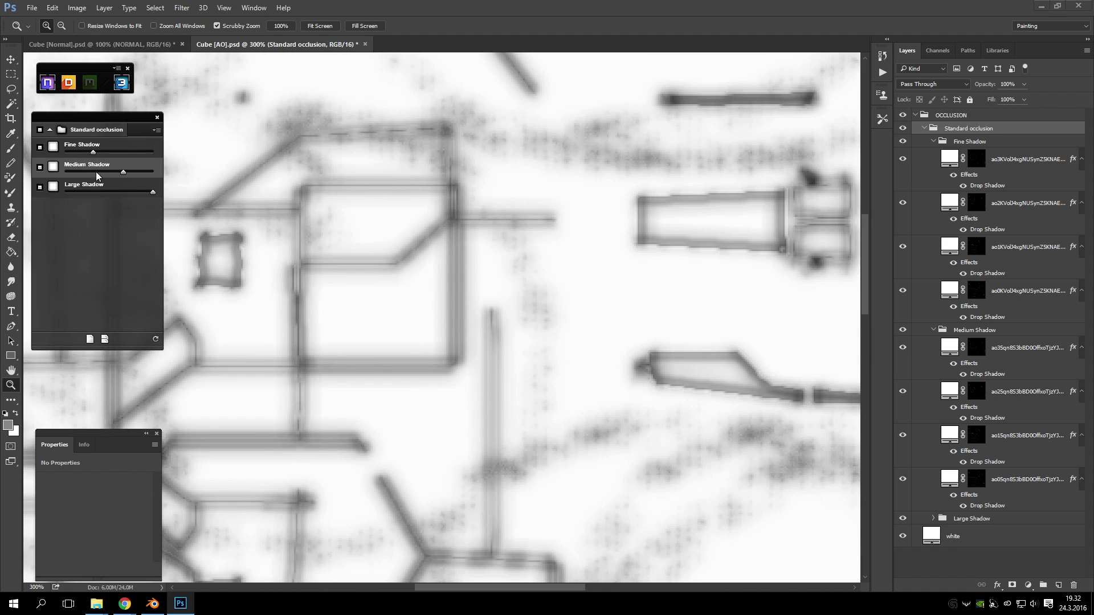
left_click(126, 173)
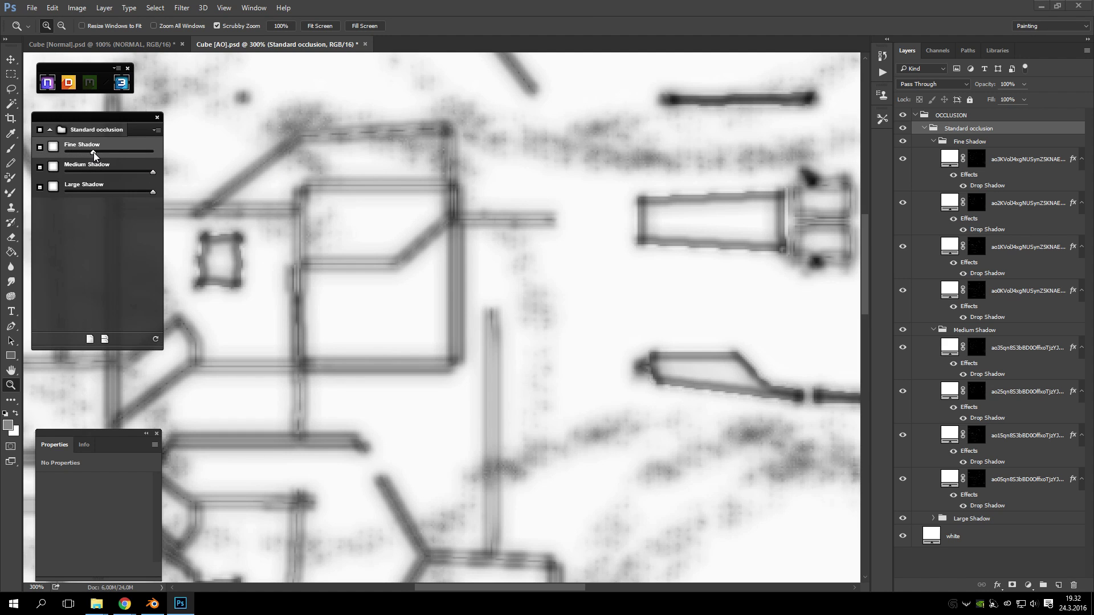
left_click(94, 153)
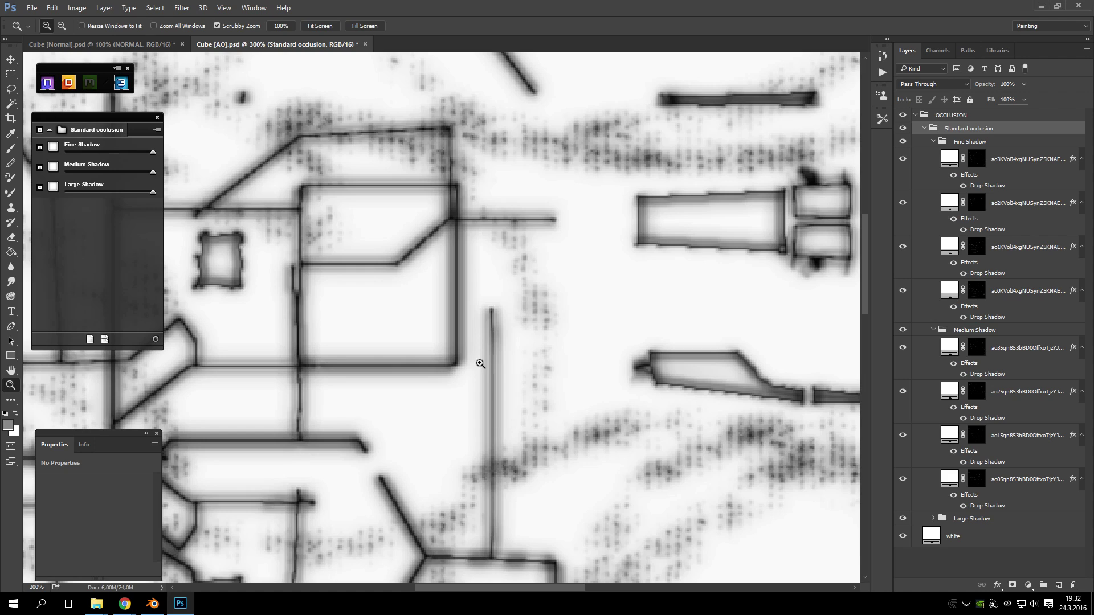
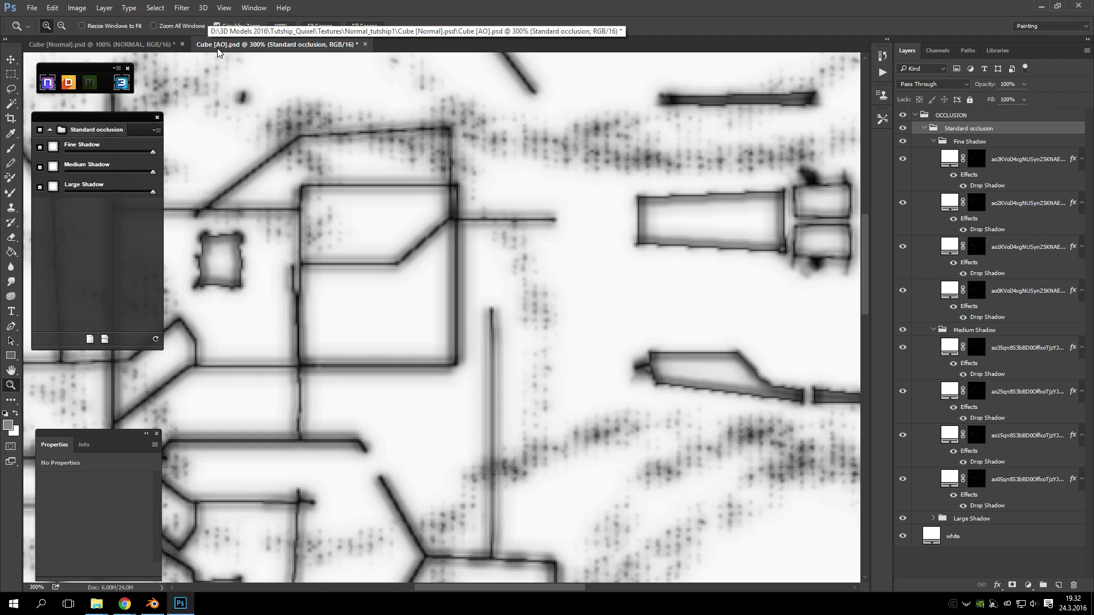
left_click(32, 7)
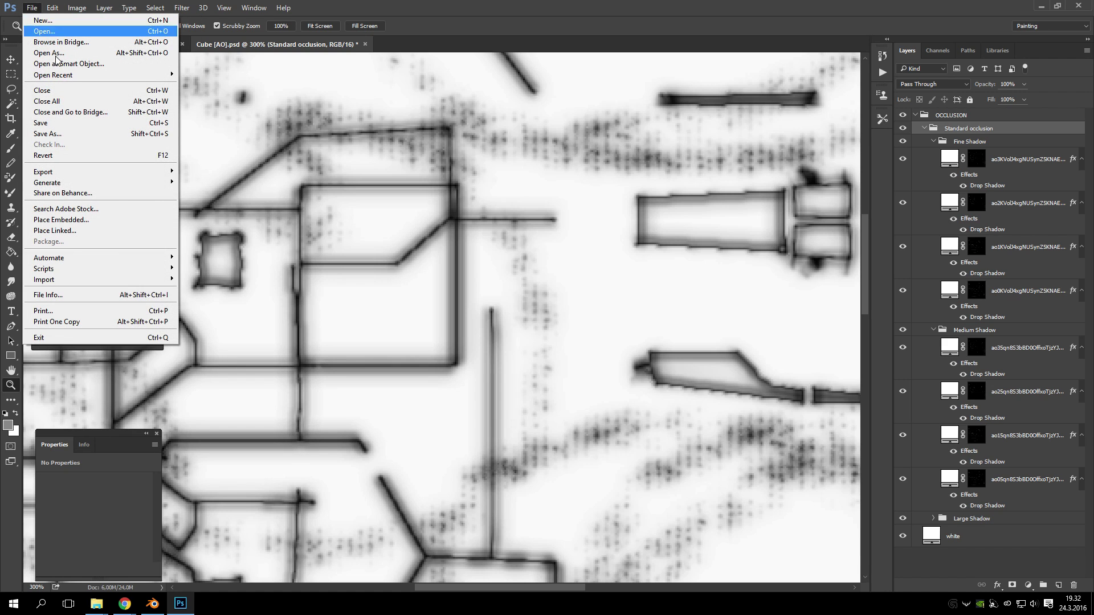
left_click(104, 135)
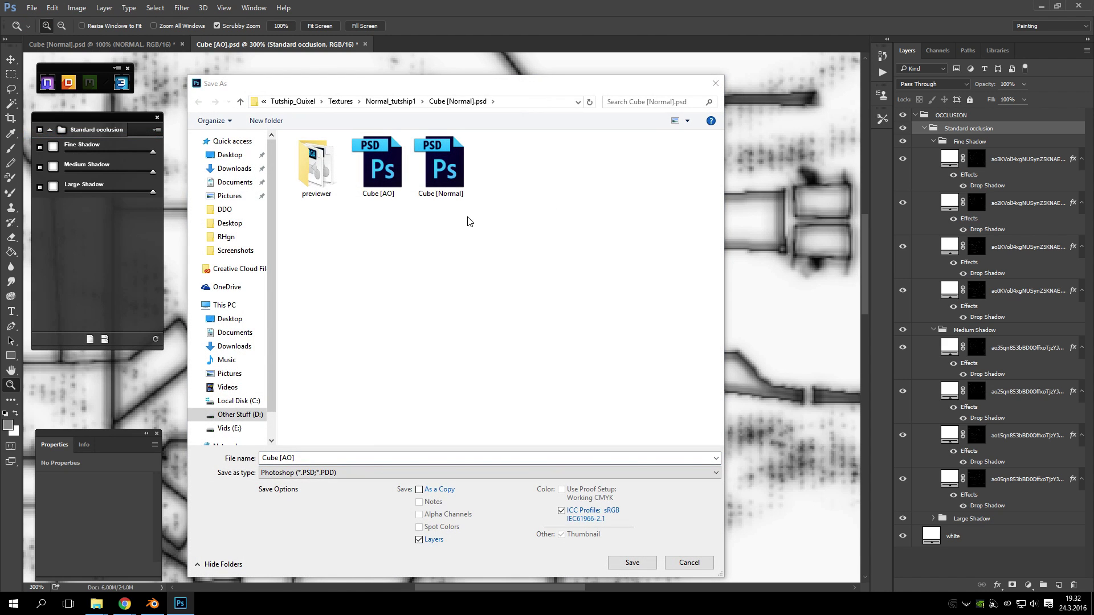
left_click(715, 83)
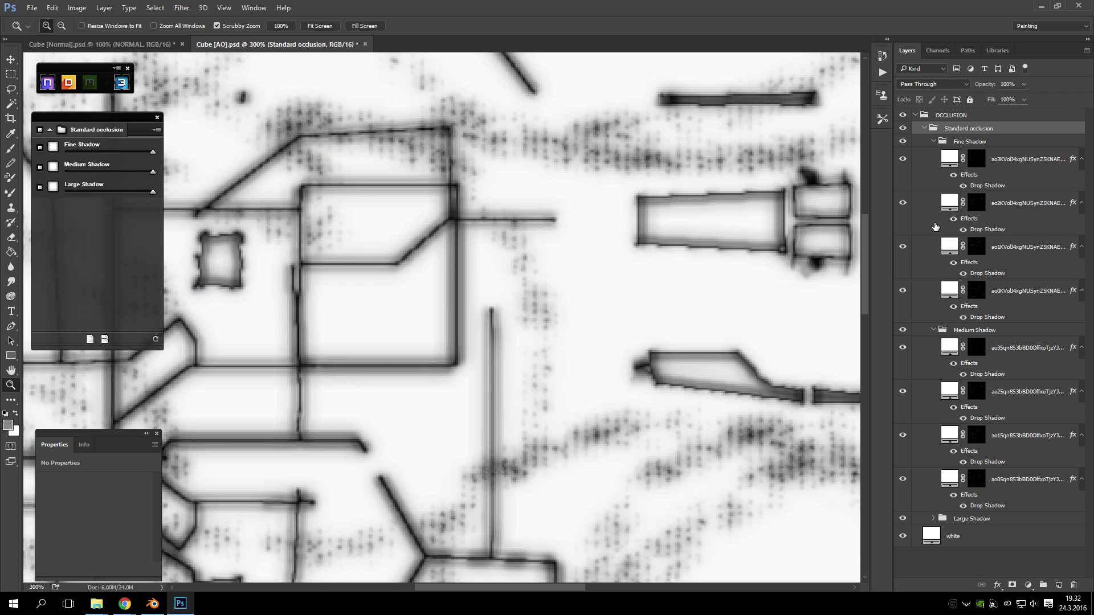
- Compare the AO map with and without the white background layer and leave that layer hidden
scroll(578, 188, "up", 5)
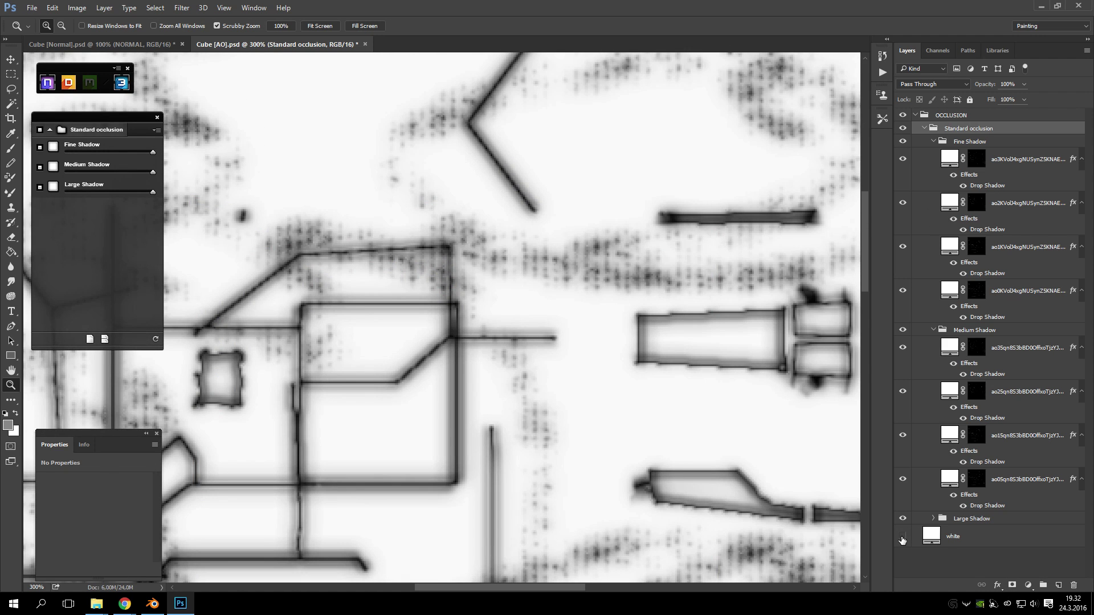
left_click(902, 536)
left_click(61, 26)
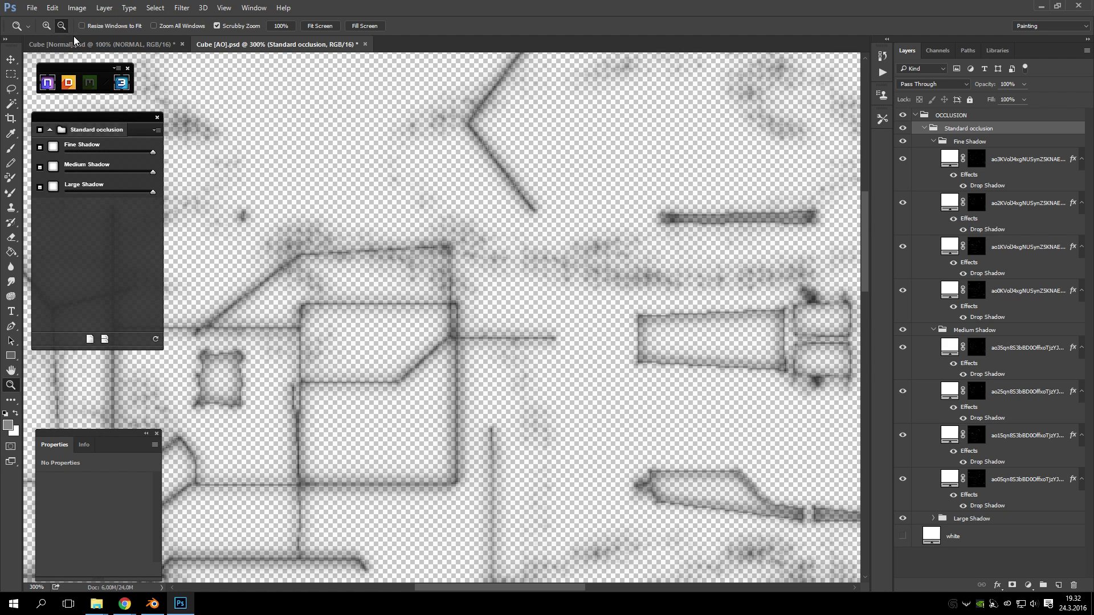
left_click(298, 185)
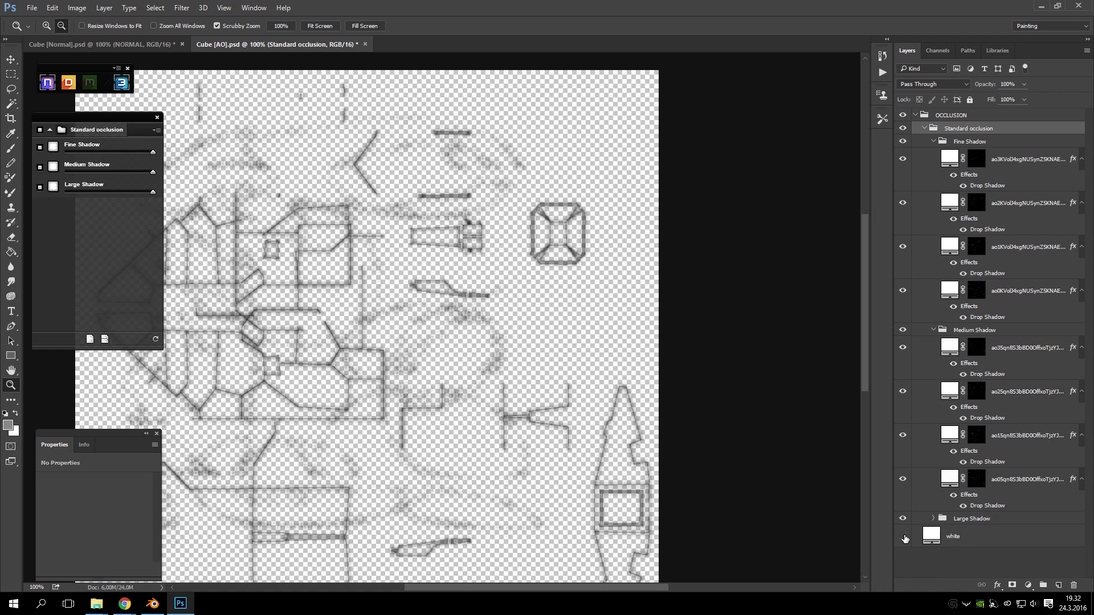
left_click(904, 537)
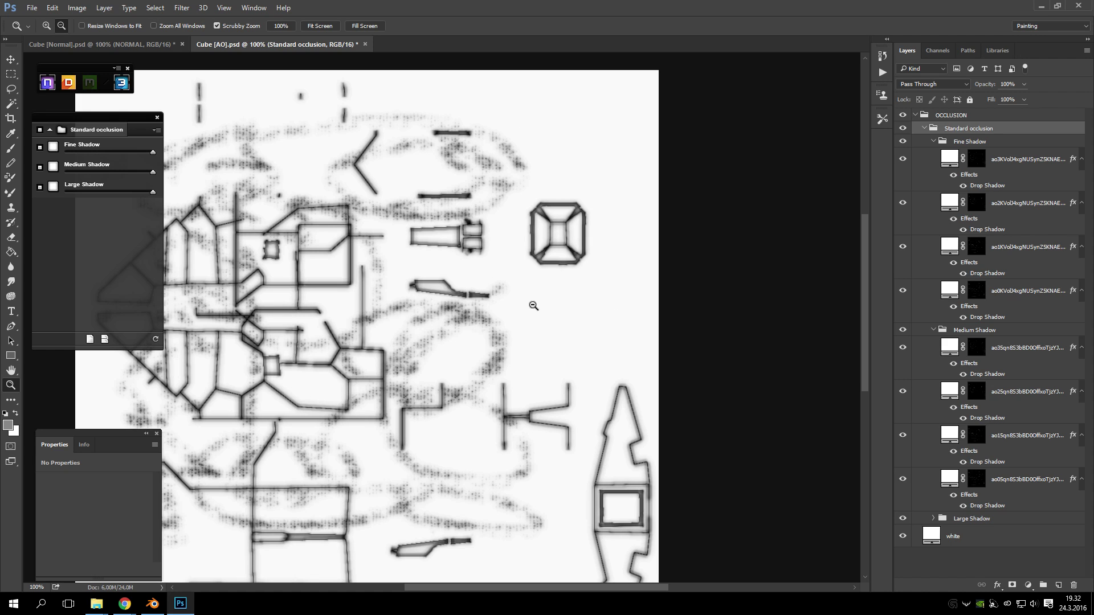
left_click(902, 536)
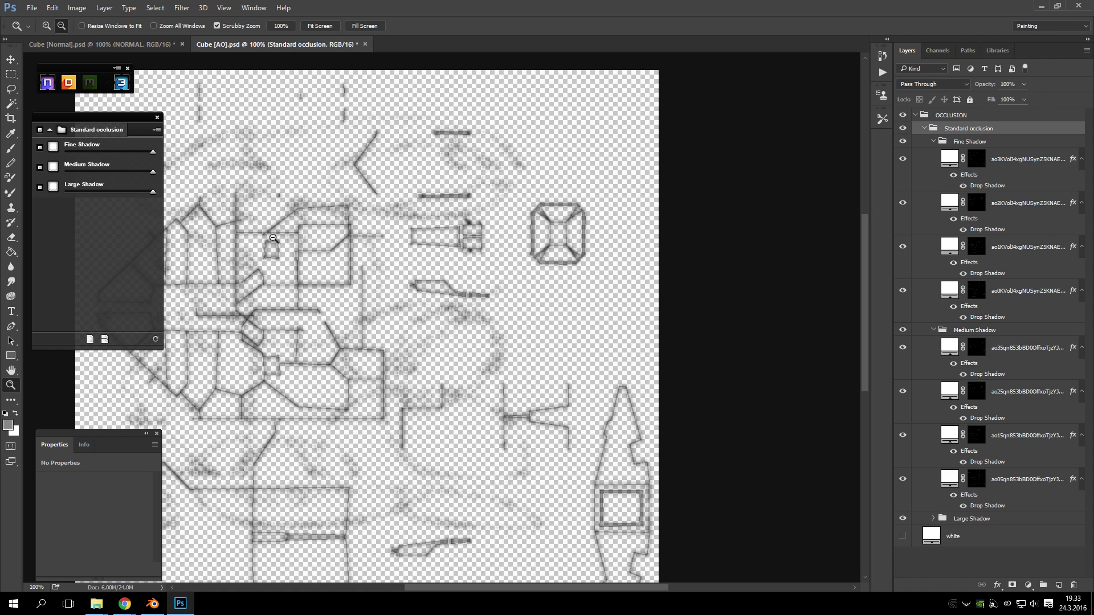
scroll(342, 165, "up", 1)
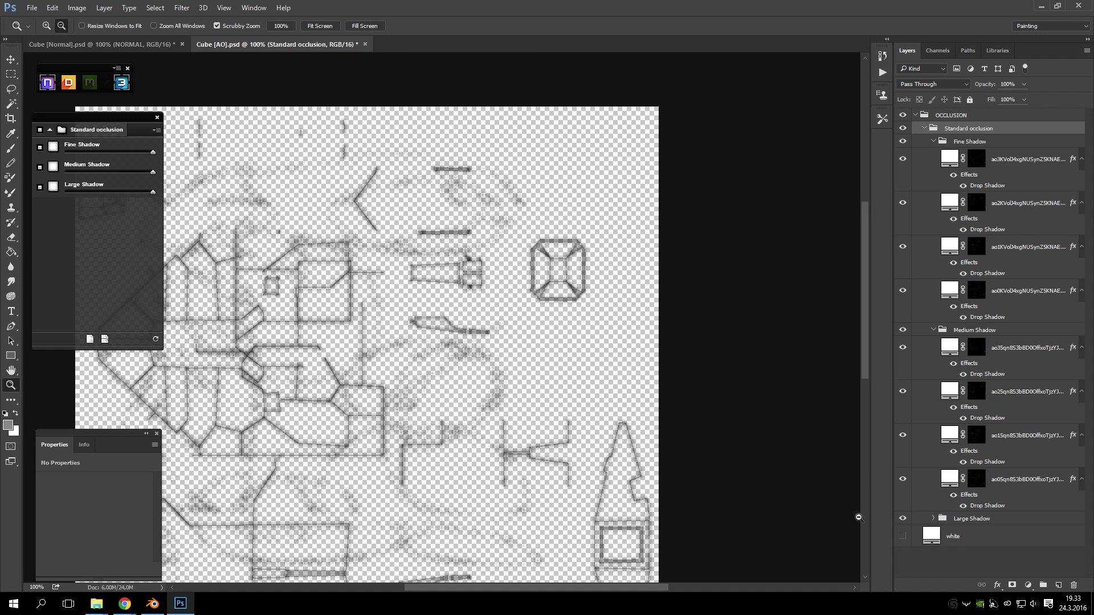
- Save the AO map as Cube [AO] in Photoshop format with Maximize Compatibility, replacing the existing file
left_click(31, 8)
left_click(119, 134)
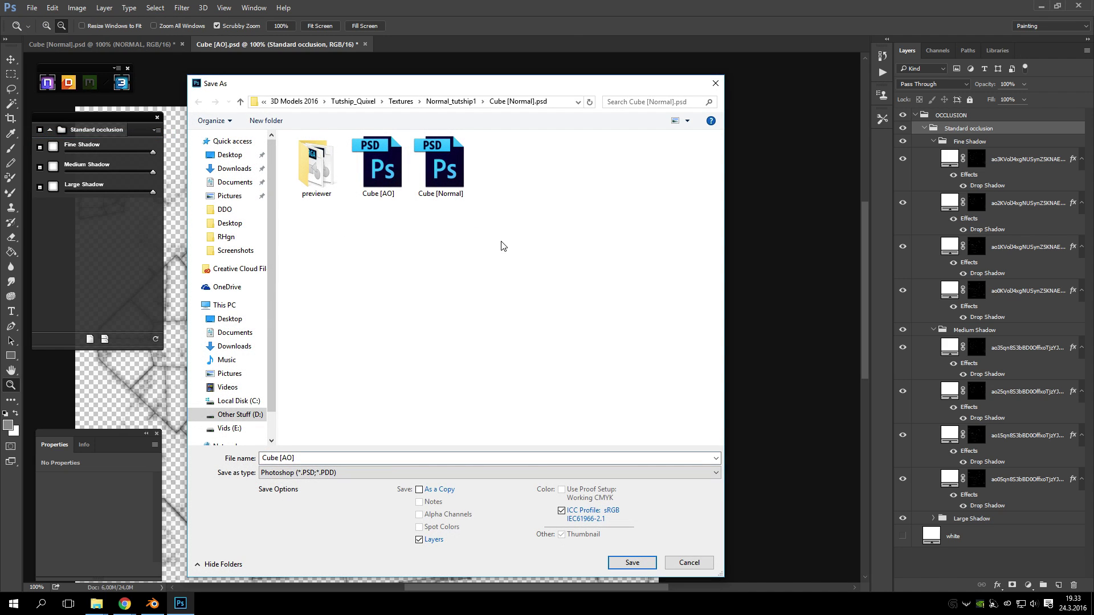
left_click(342, 473)
left_click(342, 482)
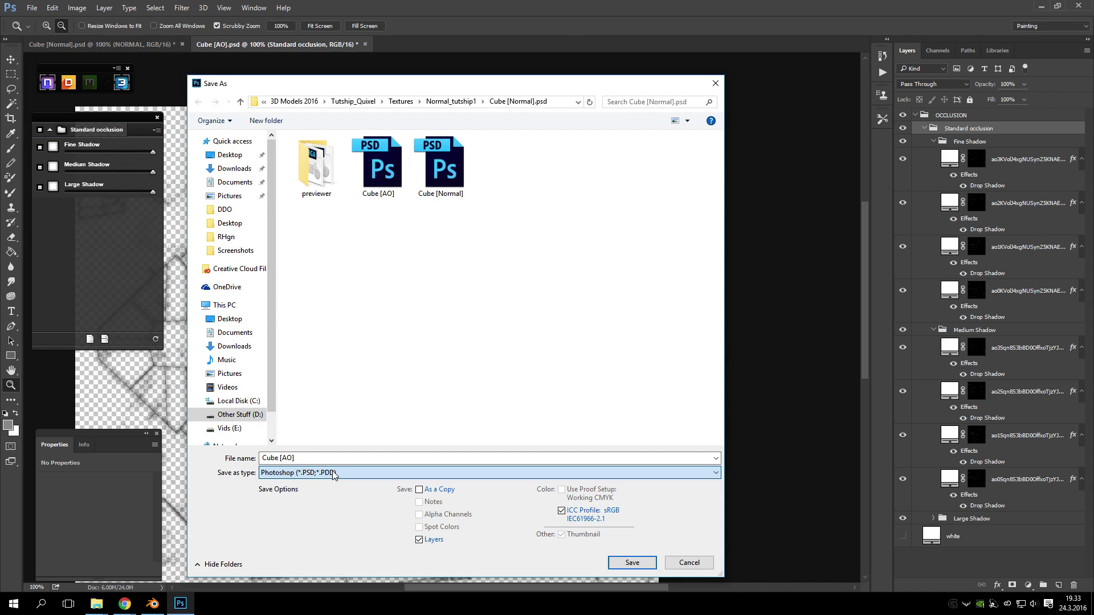
left_click(379, 166)
left_click(650, 562)
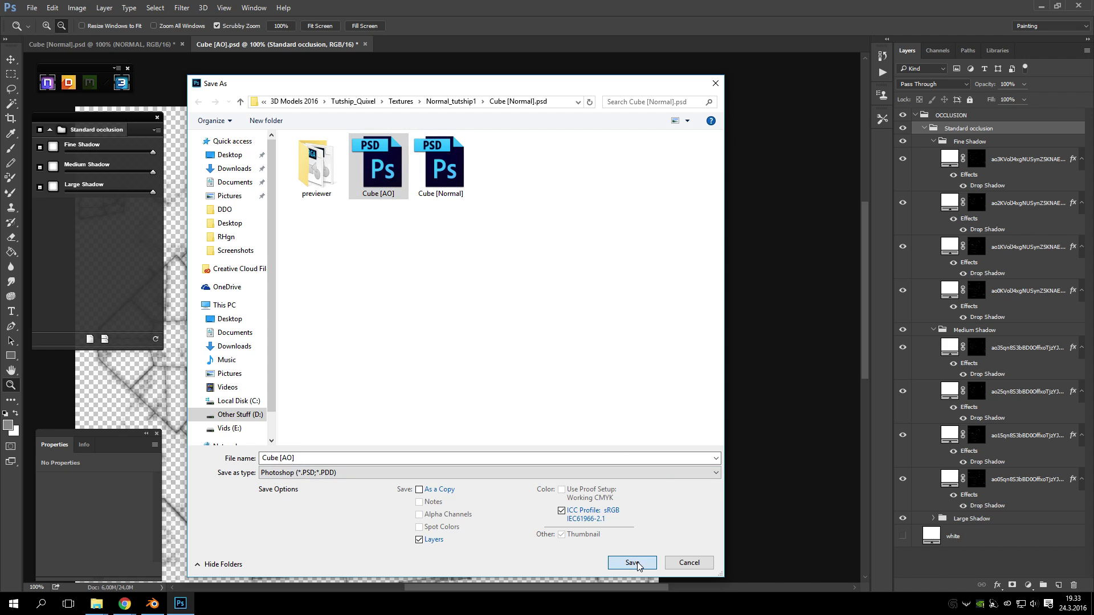
left_click(576, 302)
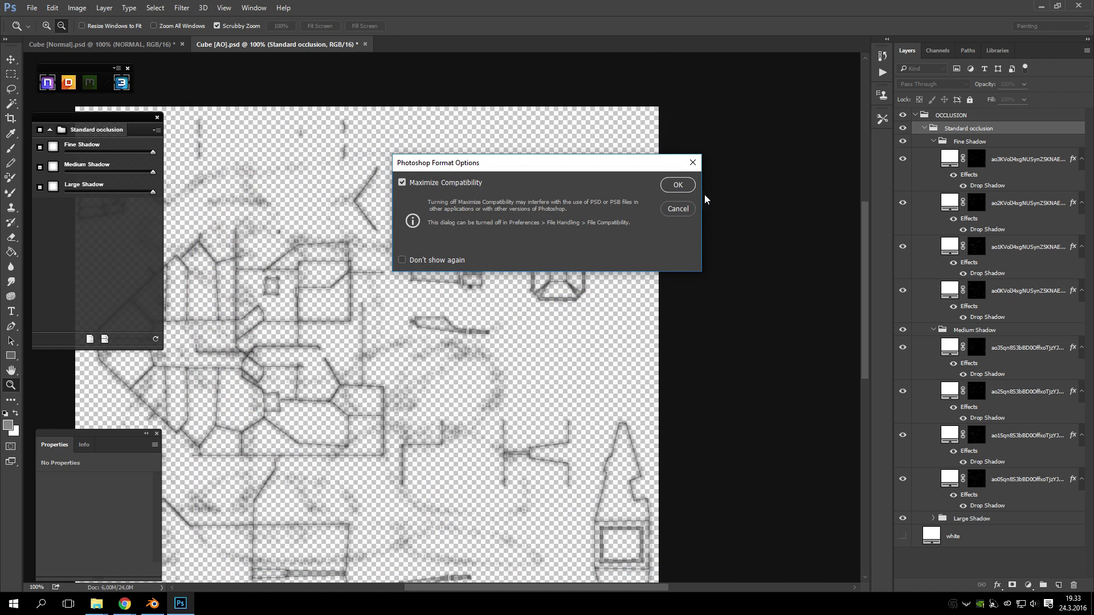
key("Return")
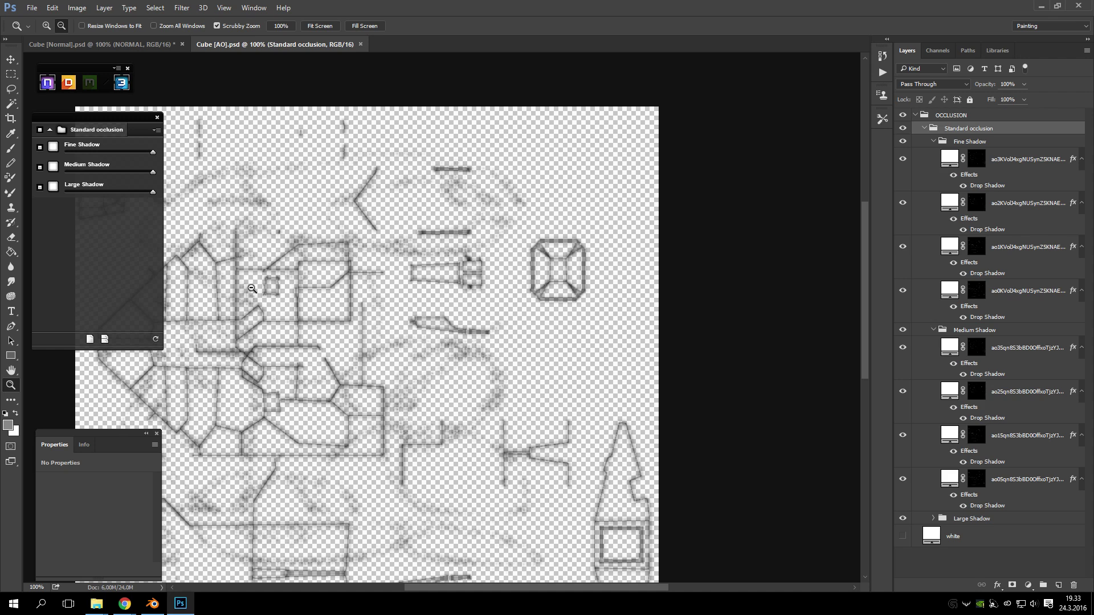
- Close the AO document and view the spaceship with its occlusion in the 3D previewer
left_click(361, 44)
scroll(451, 249, "up", 3)
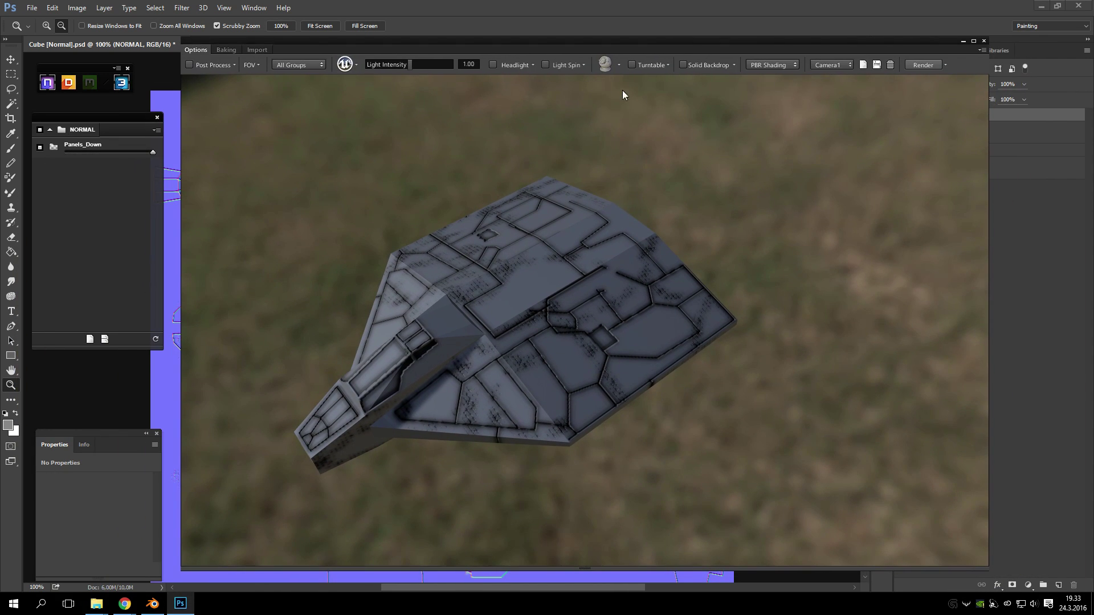
- Compare the spaceship with the Normal channel and the AO channel each lowered to 0.00, returning both to 1.00
left_click_drag(590, 326, 706, 293)
scroll(669, 325, "up", 3)
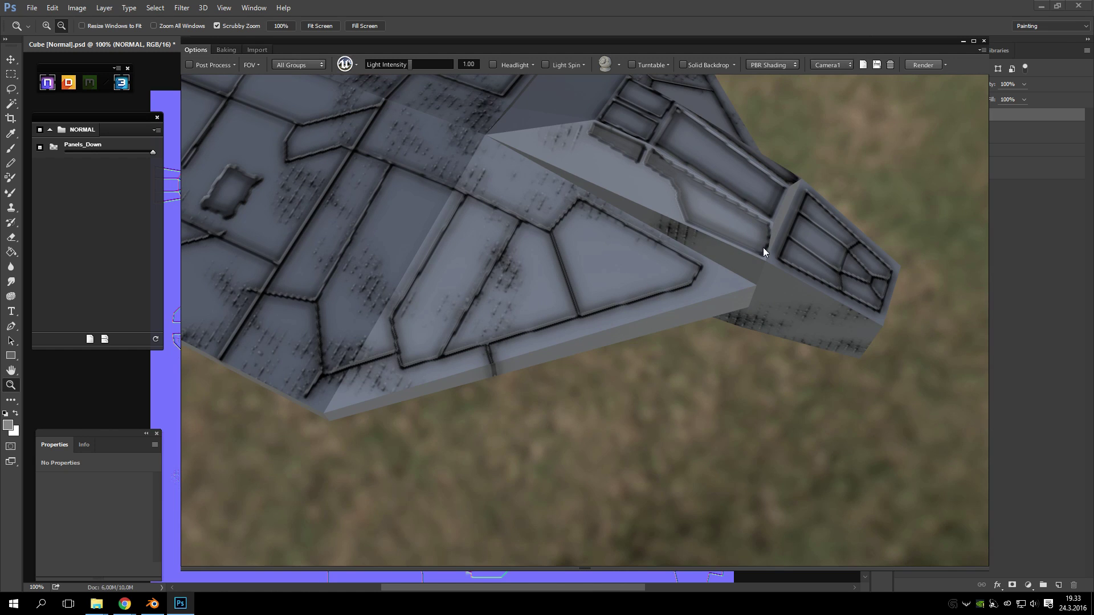
left_click(258, 51)
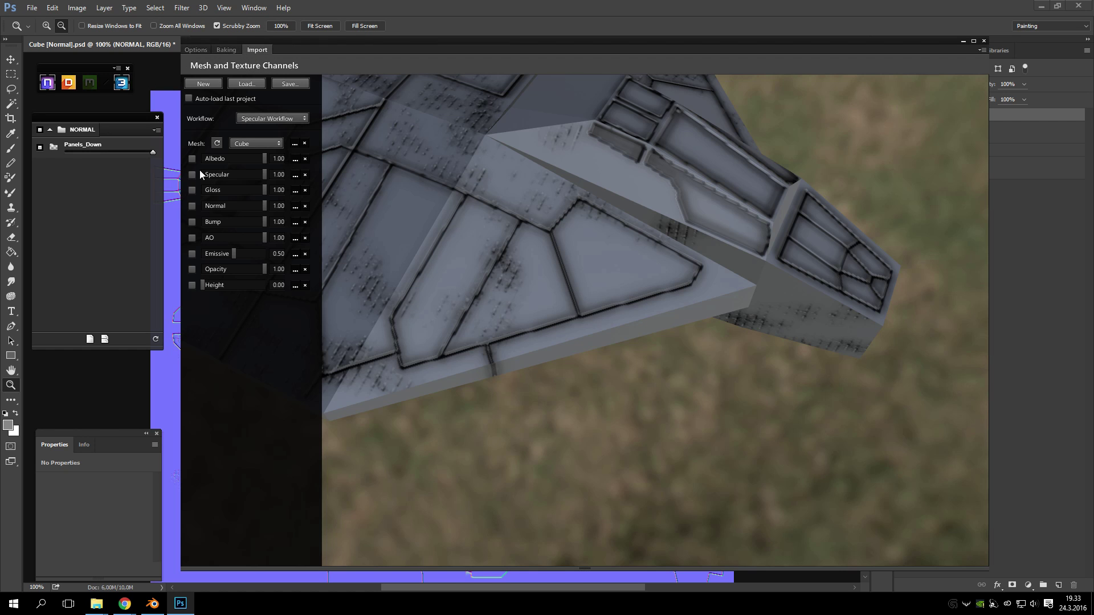
left_click_drag(265, 160, 506, 161)
left_click_drag(264, 206, 159, 196)
left_click_drag(507, 238, 733, 205)
left_click_drag(589, 326, 639, 210)
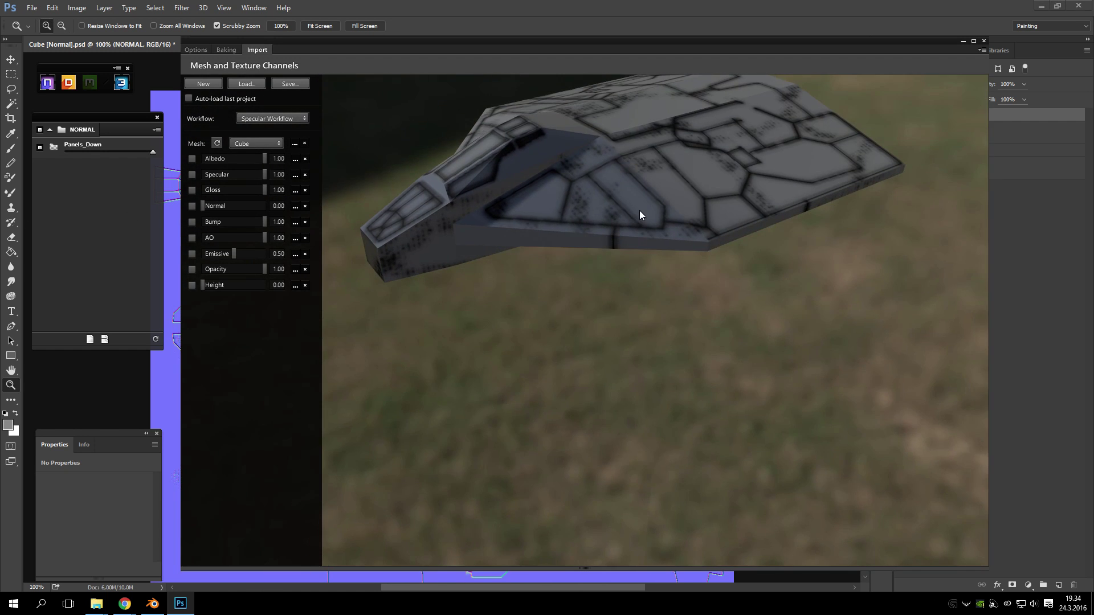
scroll(640, 210, "up", 7)
left_click_drag(598, 164, 386, 188)
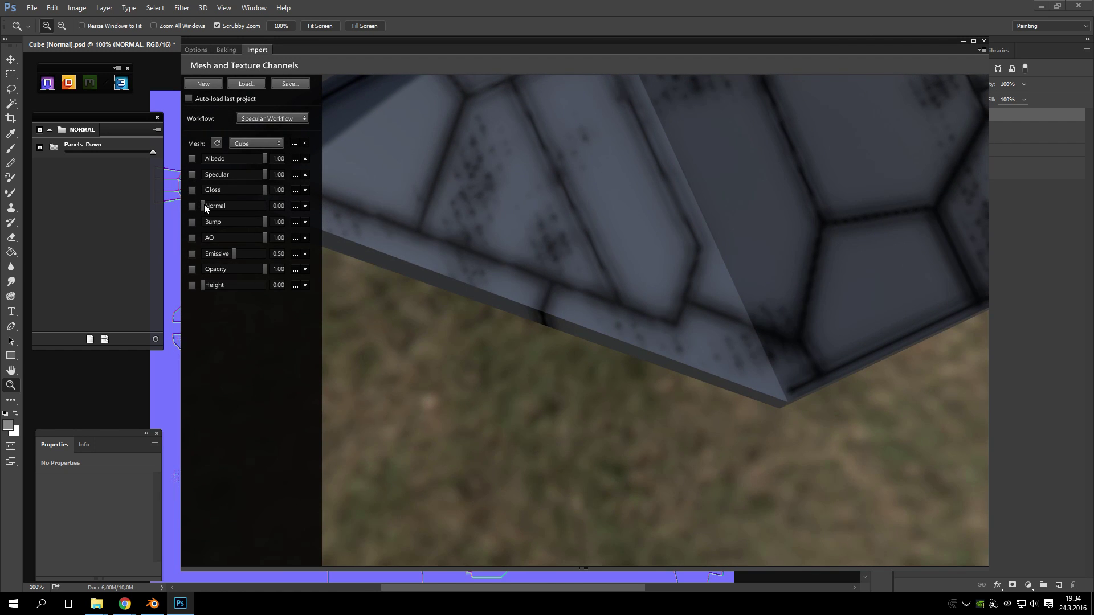
left_click_drag(204, 208, 337, 206)
left_click_drag(265, 240, 262, 240)
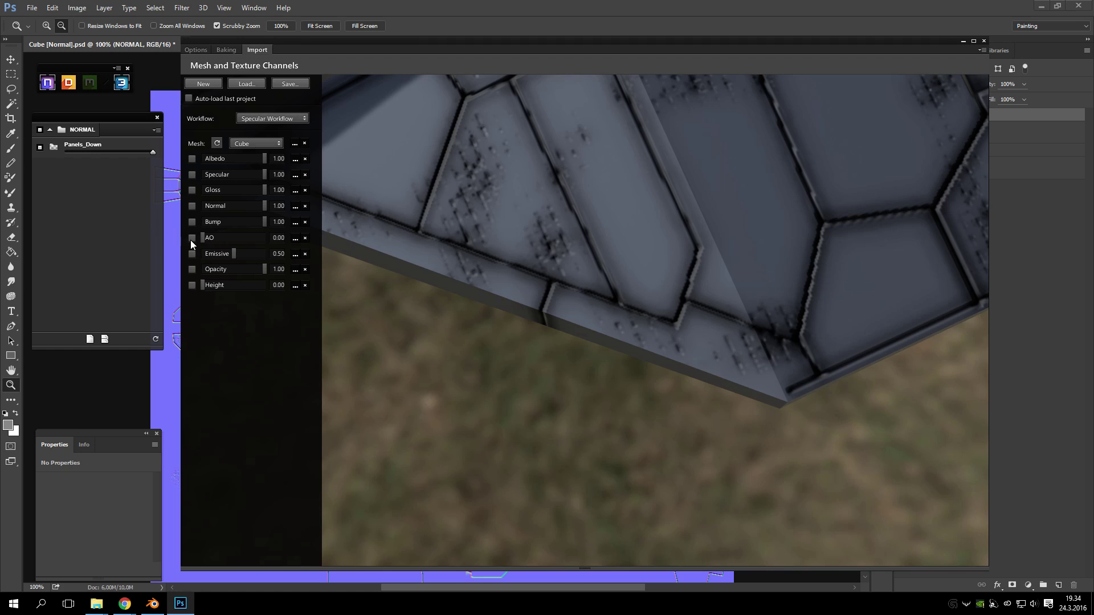
- Lower the Emissive channel to 0.00 and try the Opacity channel at 0.00 before restoring it to 1.00
left_click_drag(234, 254, 146, 261)
left_click_drag(262, 270, 154, 271)
scroll(590, 168, "down", 5)
left_click_drag(630, 200, 627, 223)
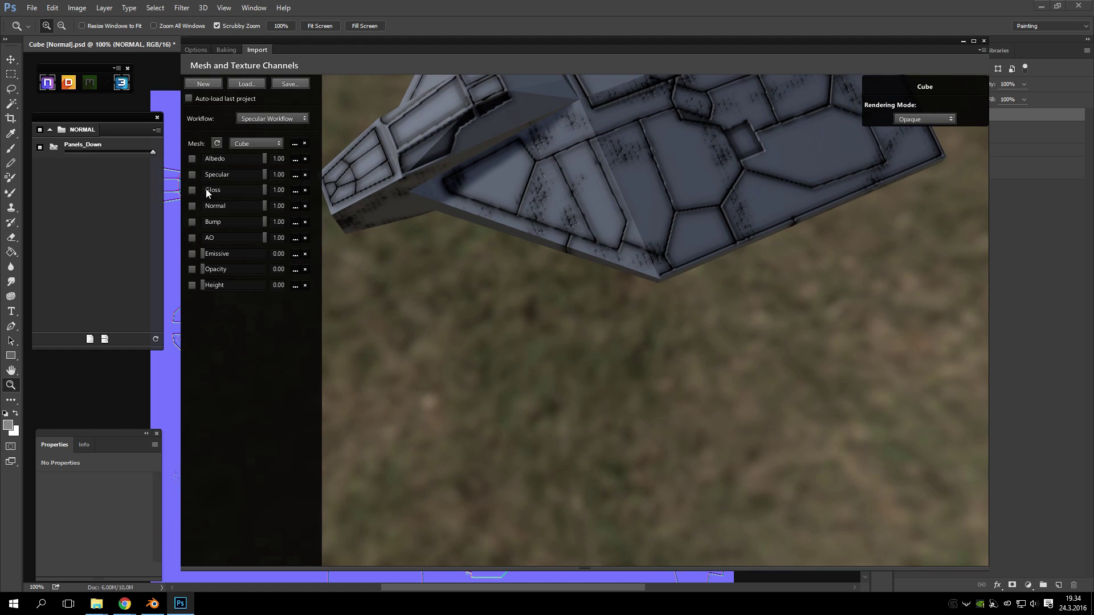
left_click_drag(262, 157, 477, 179)
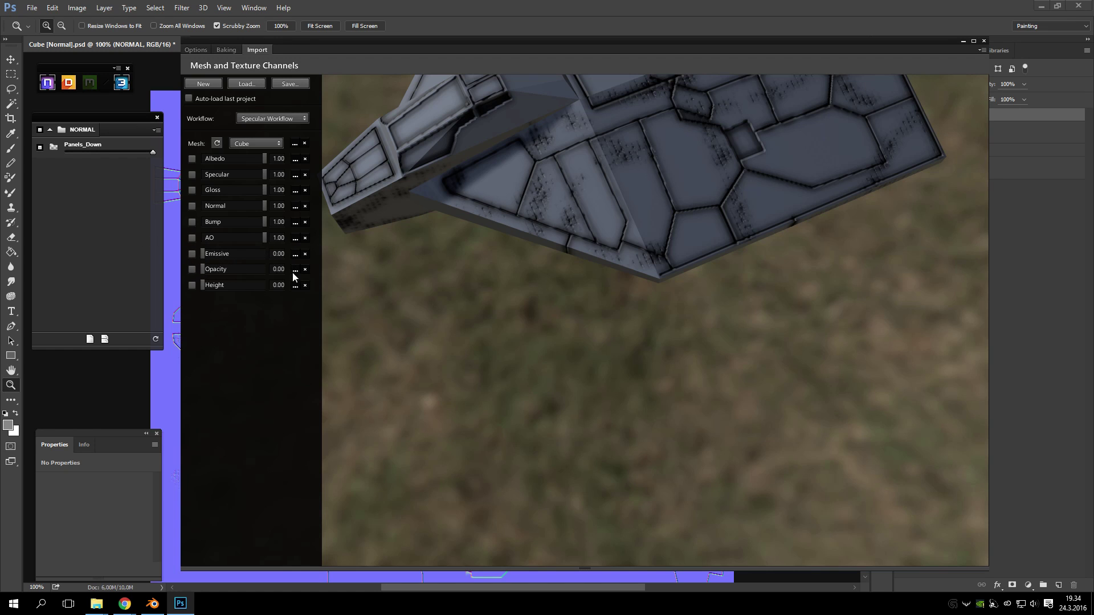
left_click_drag(430, 288, 452, 304)
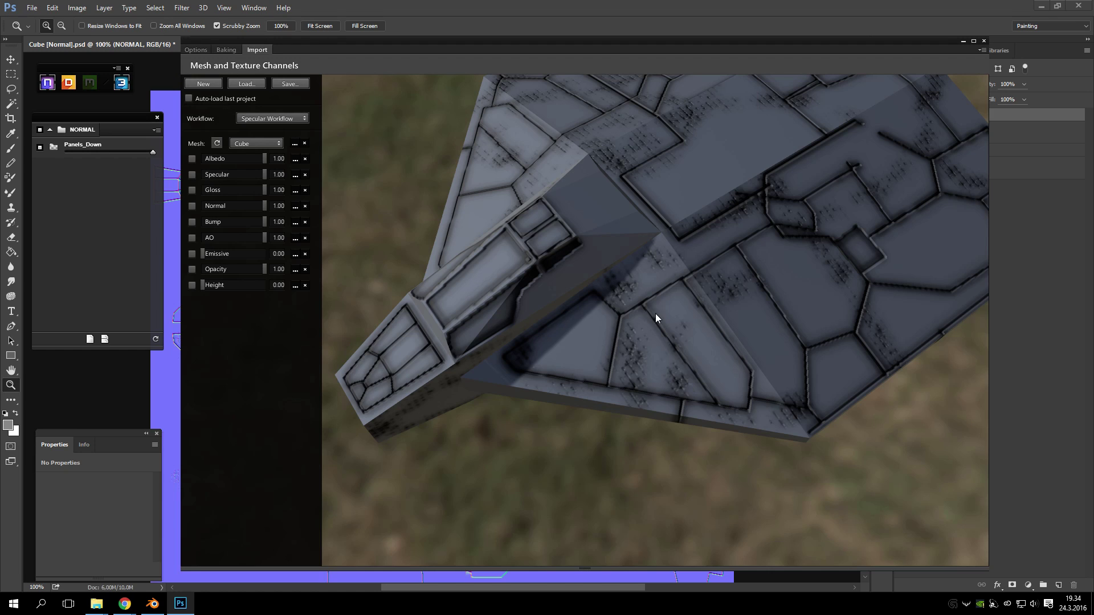
left_click(292, 118)
left_click(290, 118)
left_click(268, 142)
left_click(179, 138)
left_click(294, 144)
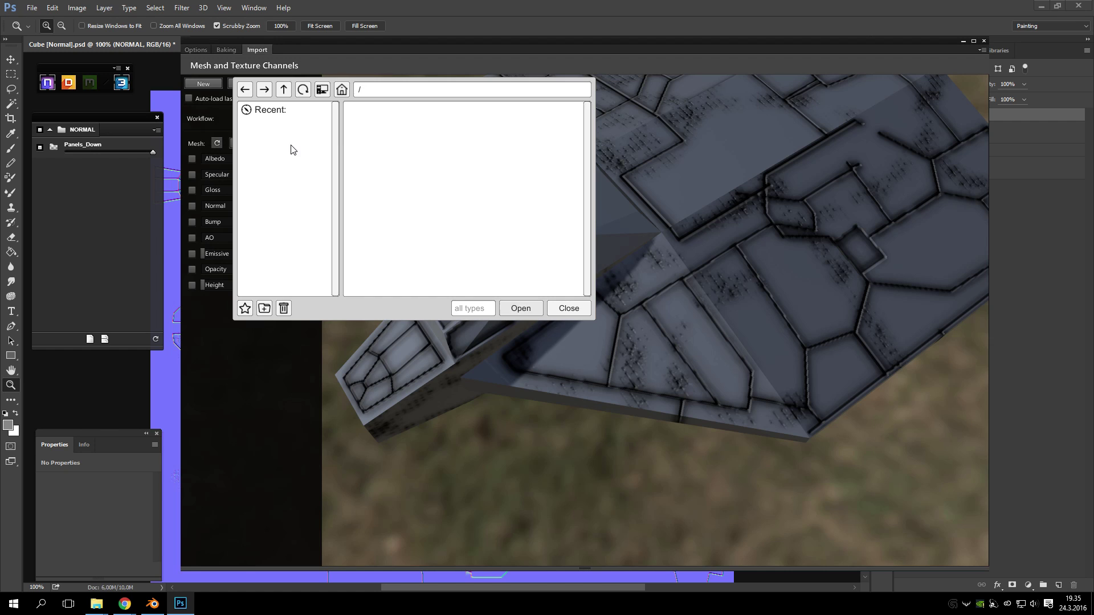
left_click(557, 309)
- Switch to the baking settings and generate a curvature map for the Cube mesh, viewing it on the hull
left_click_drag(551, 324, 614, 239)
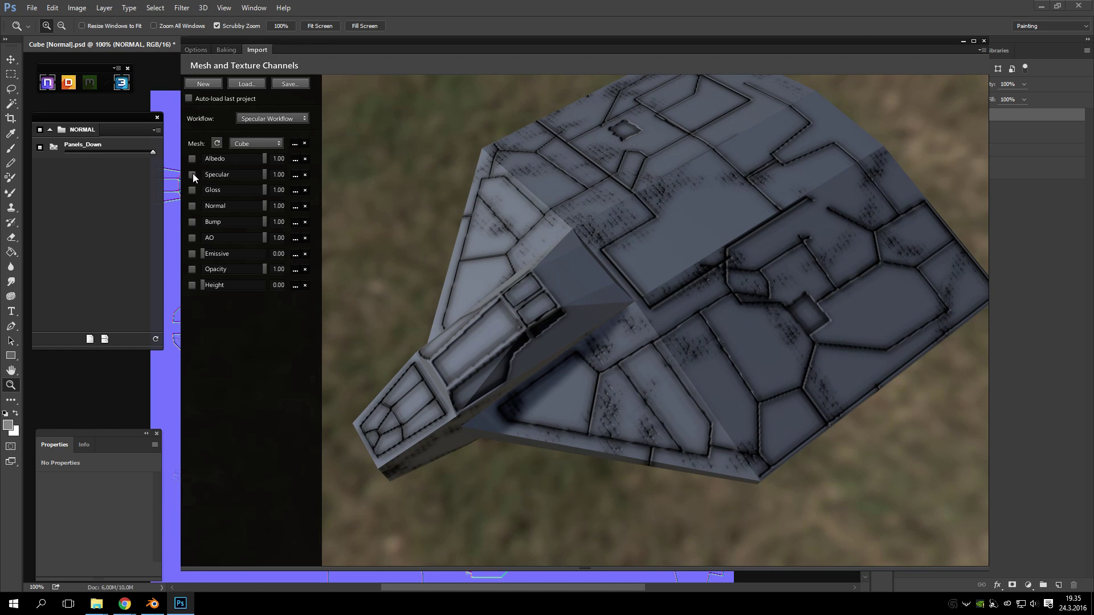
key("alt")
left_click_drag(609, 495, 317, 215)
scroll(569, 364, "up", 4)
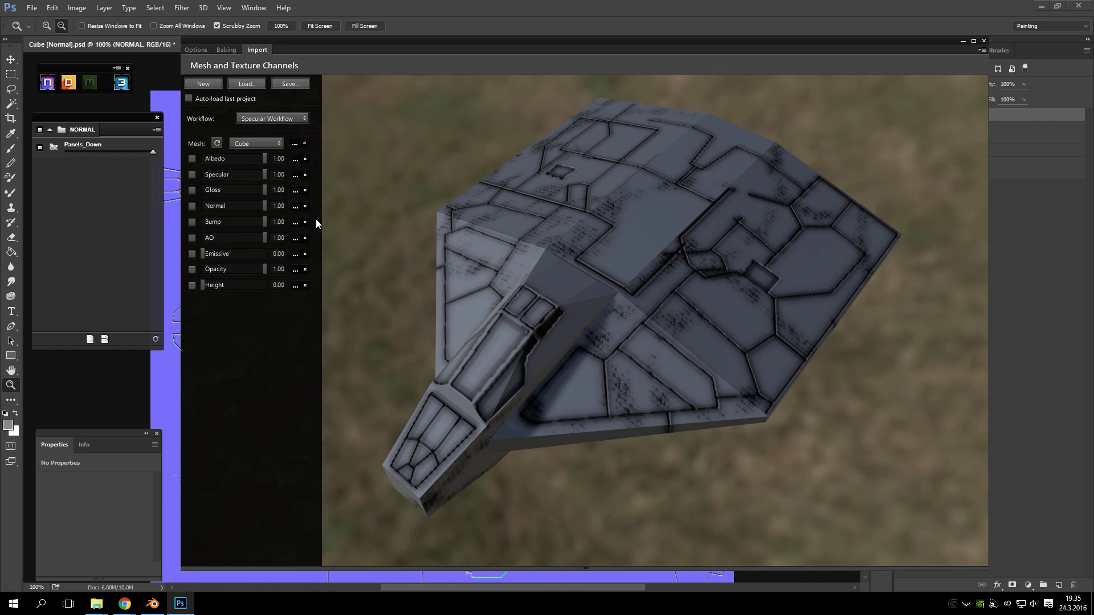
left_click_drag(585, 303, 621, 274)
left_click(227, 50)
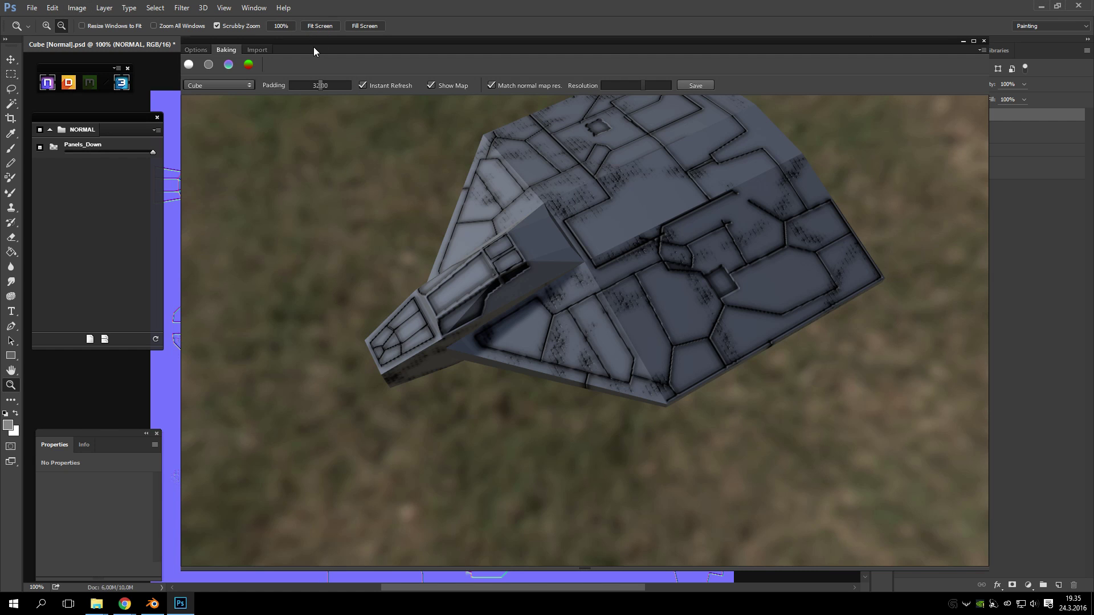
left_click_drag(529, 165, 630, 185)
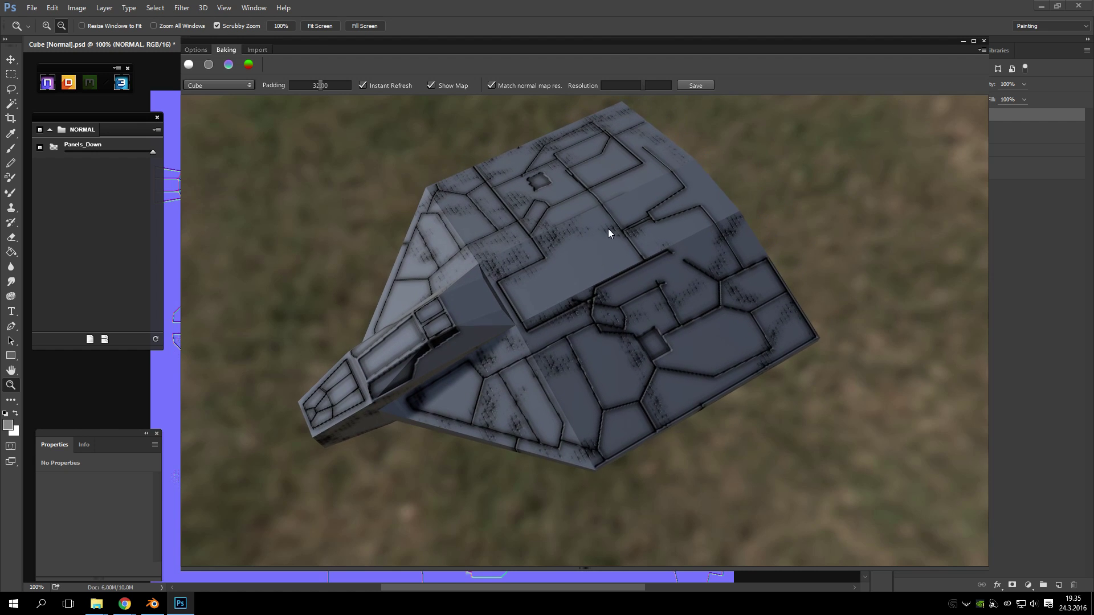
scroll(630, 184, "up", 3)
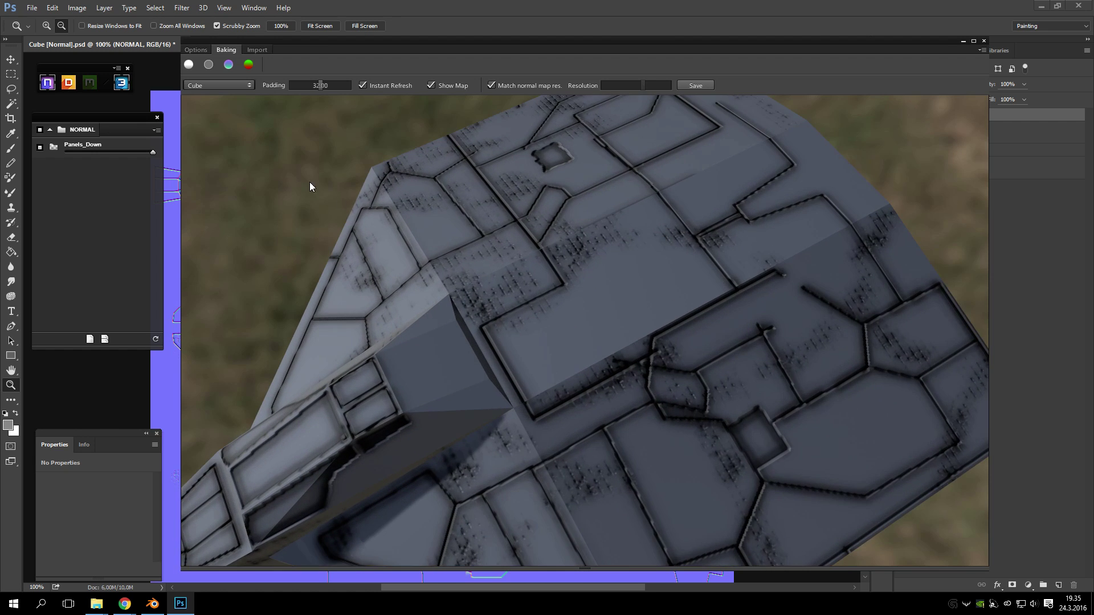
left_click(210, 65)
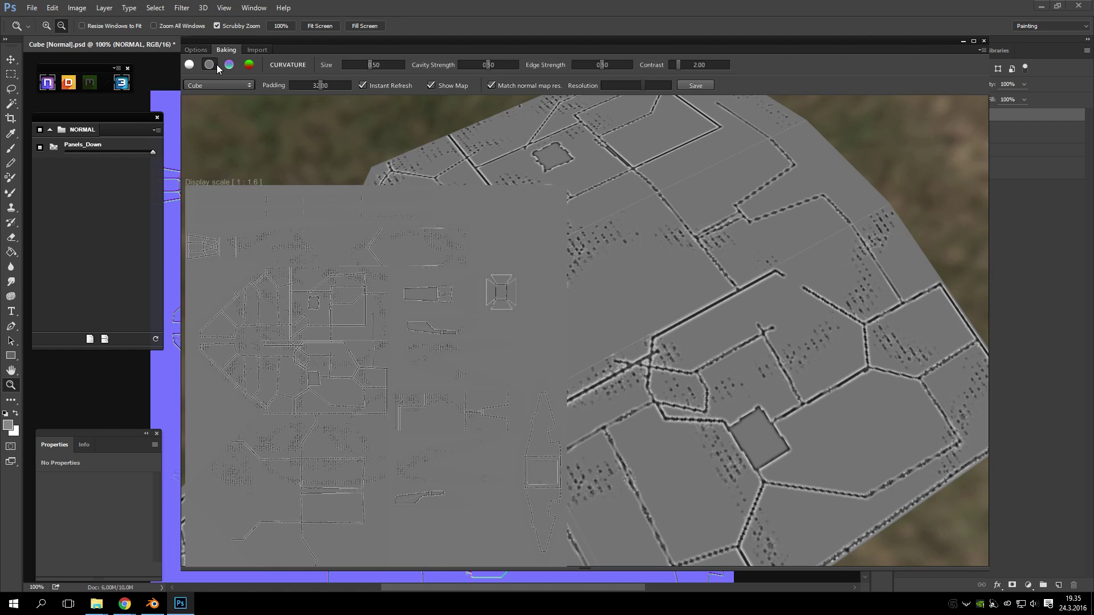
mouse_move(559, 157)
left_mouse_down()
mouse_move(767, 234)
mouse_move(795, 258)
mouse_move(642, 363)
mouse_move(788, 302)
mouse_move(654, 376)
mouse_move(548, 393)
mouse_move(667, 392)
mouse_move(682, 351)
mouse_move(741, 299)
left_mouse_up()
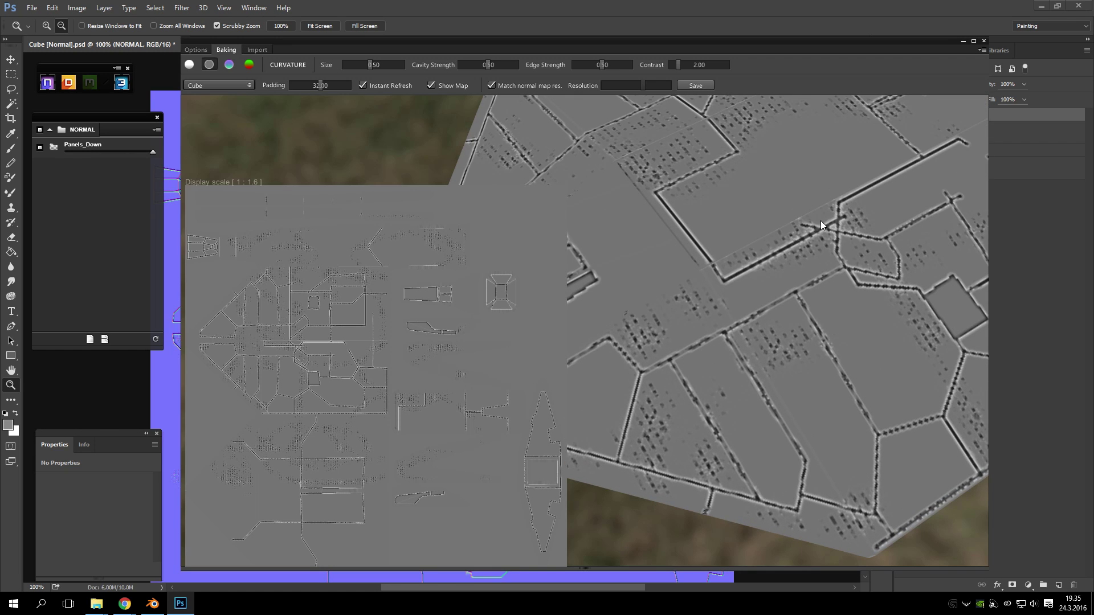
left_click_drag(808, 233, 749, 201)
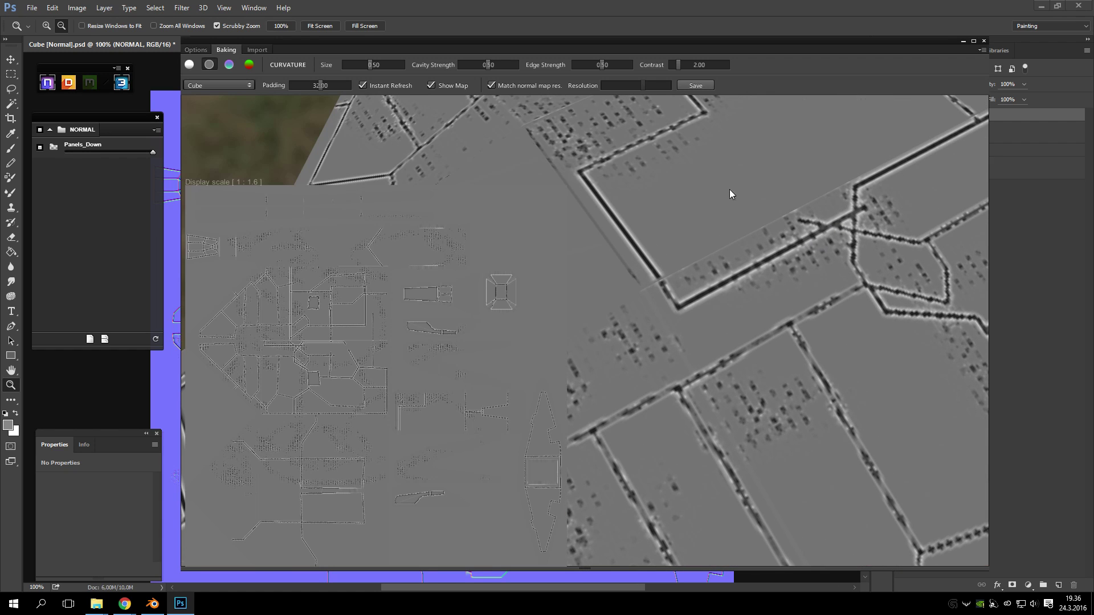
- Raise the curvature Size to 0.65 and check the panel lines on the hull
mouse_move(371, 66)
left_mouse_down()
mouse_move(389, 64)
mouse_move(369, 66)
mouse_move(380, 70)
left_mouse_up()
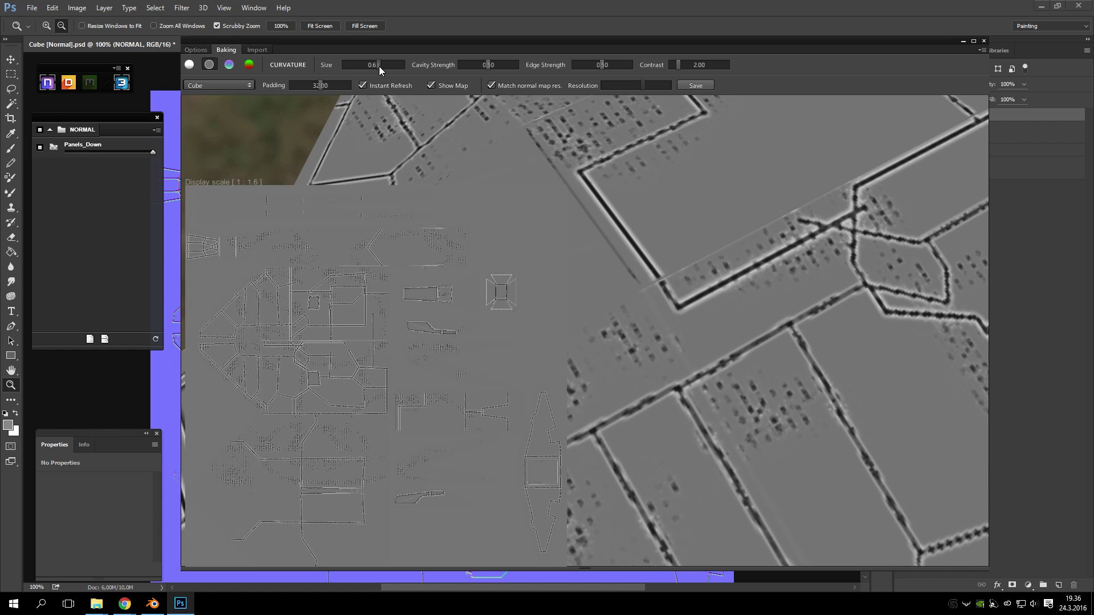
left_click_drag(658, 208, 825, 253)
scroll(823, 244, "up", 5)
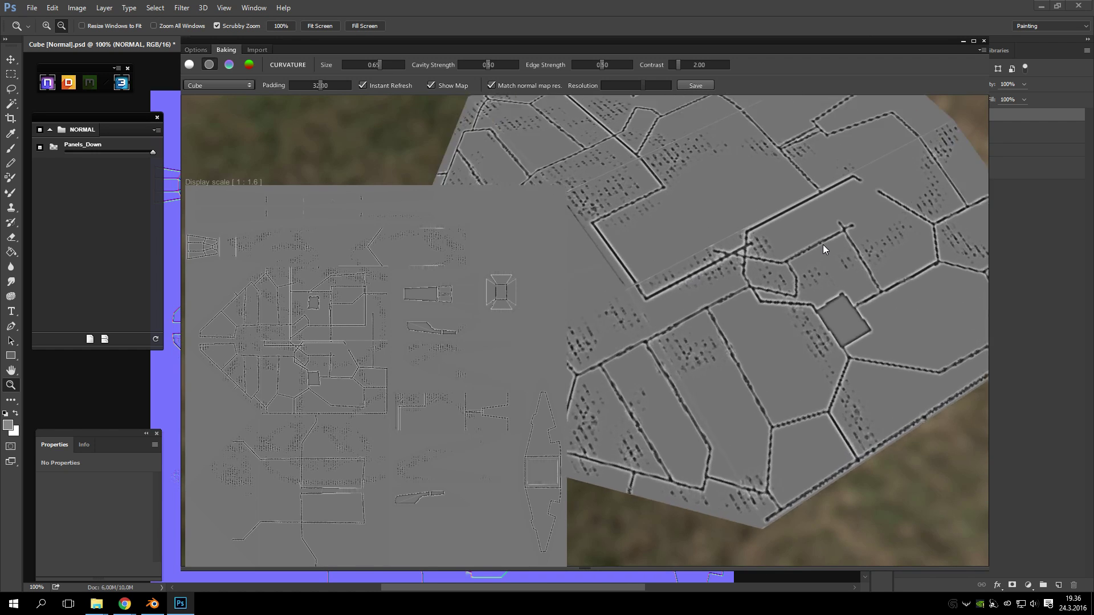
- Compare the curvature with Cavity Strength and Edge Strength each at 0.00, returning them to 0.51 and 0.50
left_click_drag(489, 67, 426, 72)
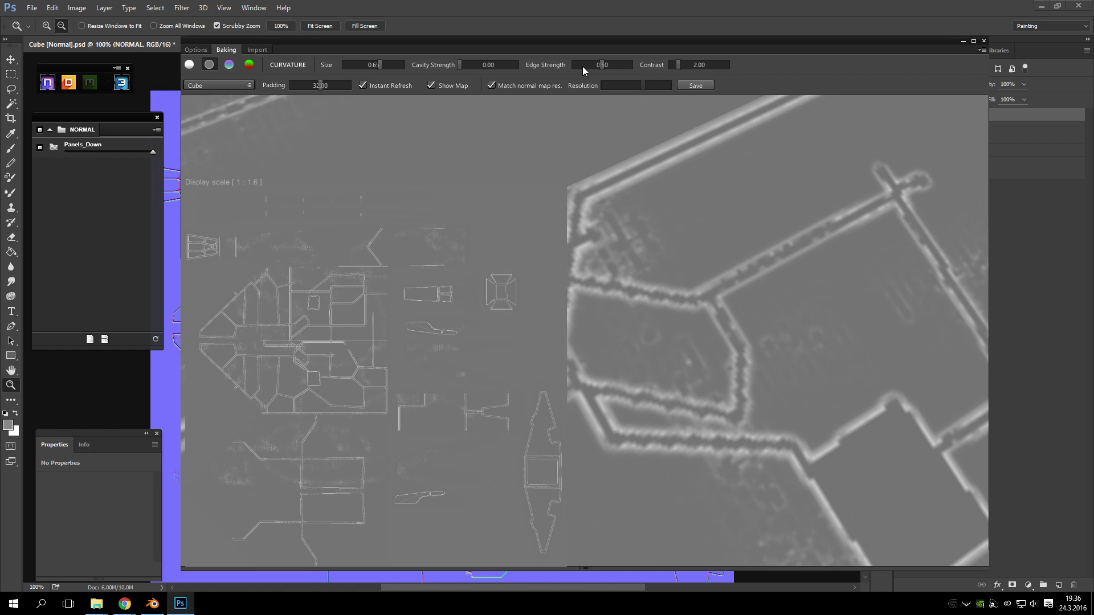
scroll(761, 323, "down", 4)
scroll(688, 339, "up", 2)
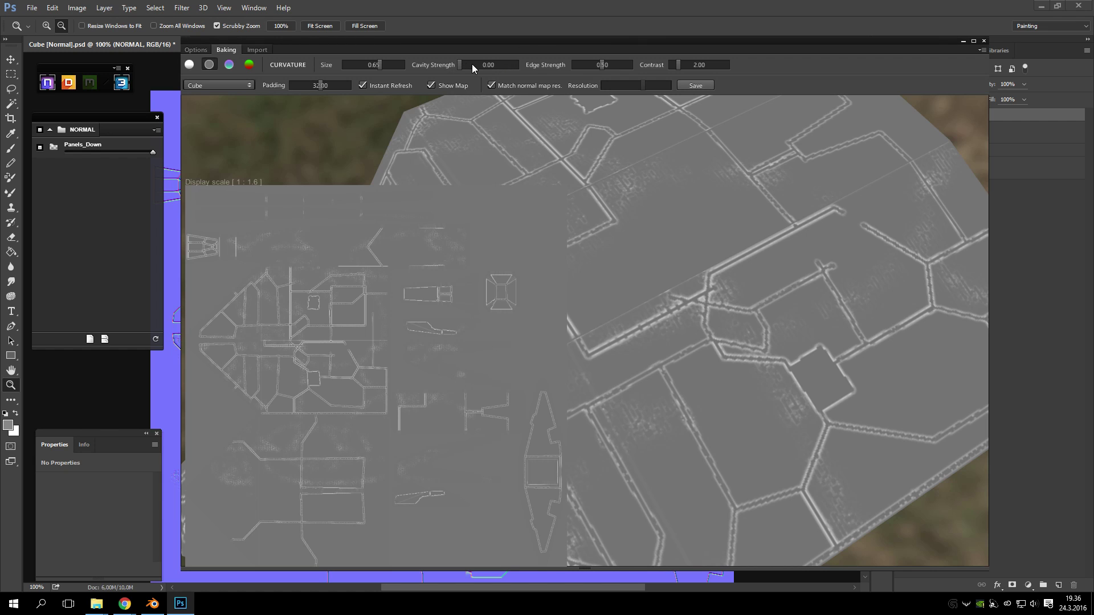
mouse_move(478, 67)
left_mouse_down()
mouse_move(453, 70)
mouse_move(486, 64)
left_mouse_up()
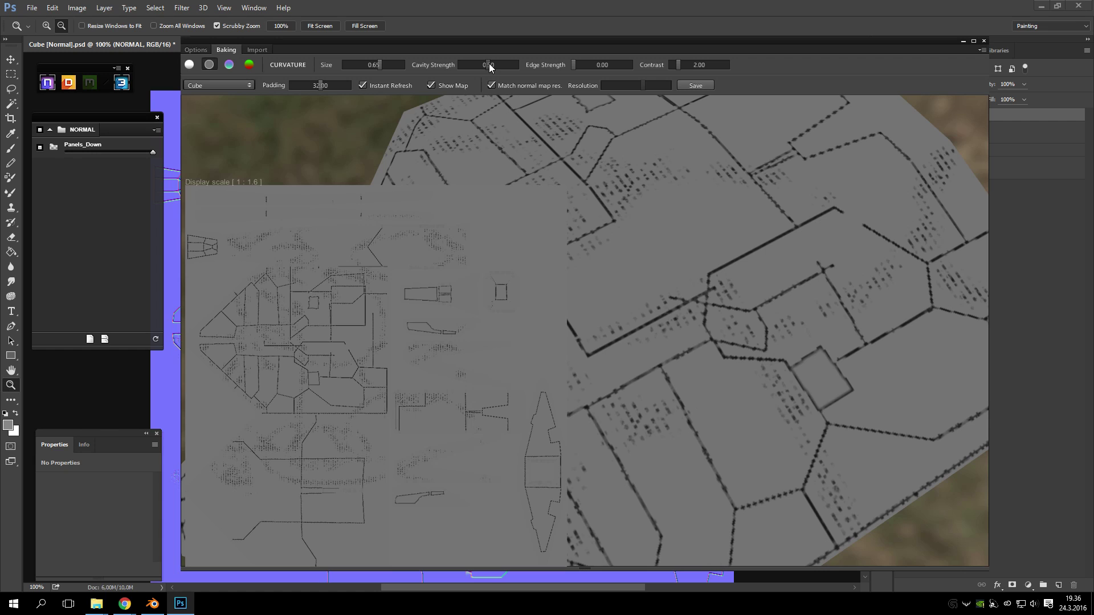
left_click_drag(495, 63, 484, 66)
left_click_drag(604, 182, 632, 423)
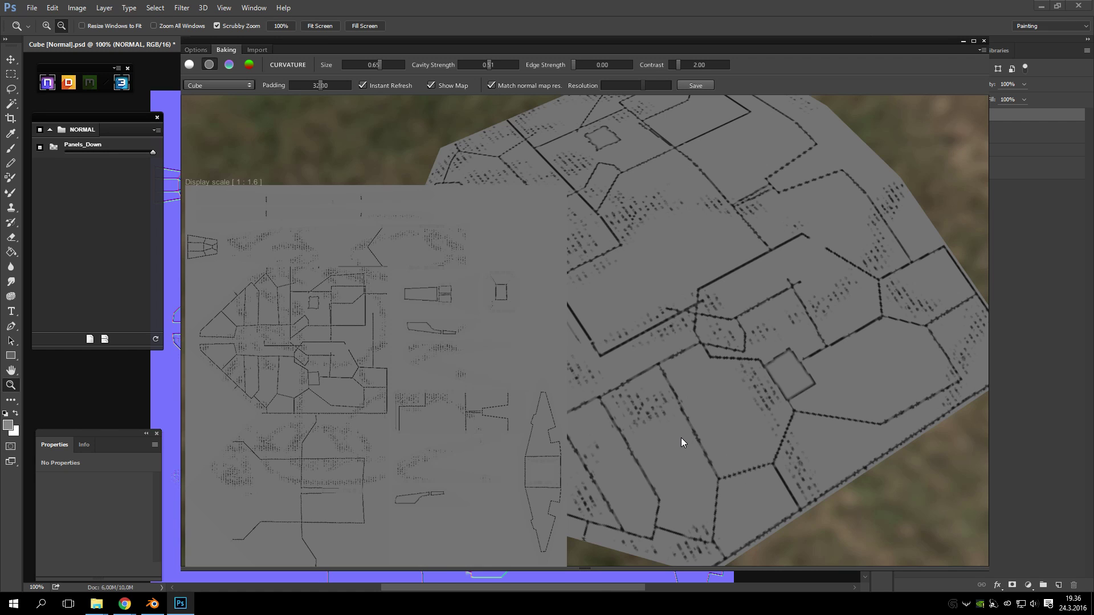
scroll(682, 438, "up", 2)
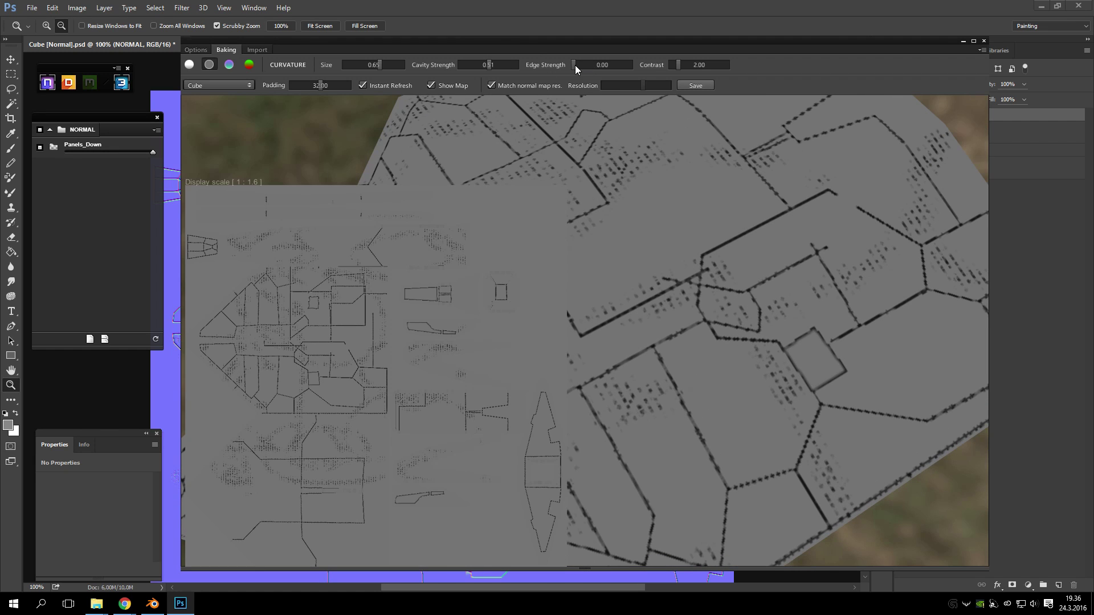
left_click_drag(575, 65, 601, 66)
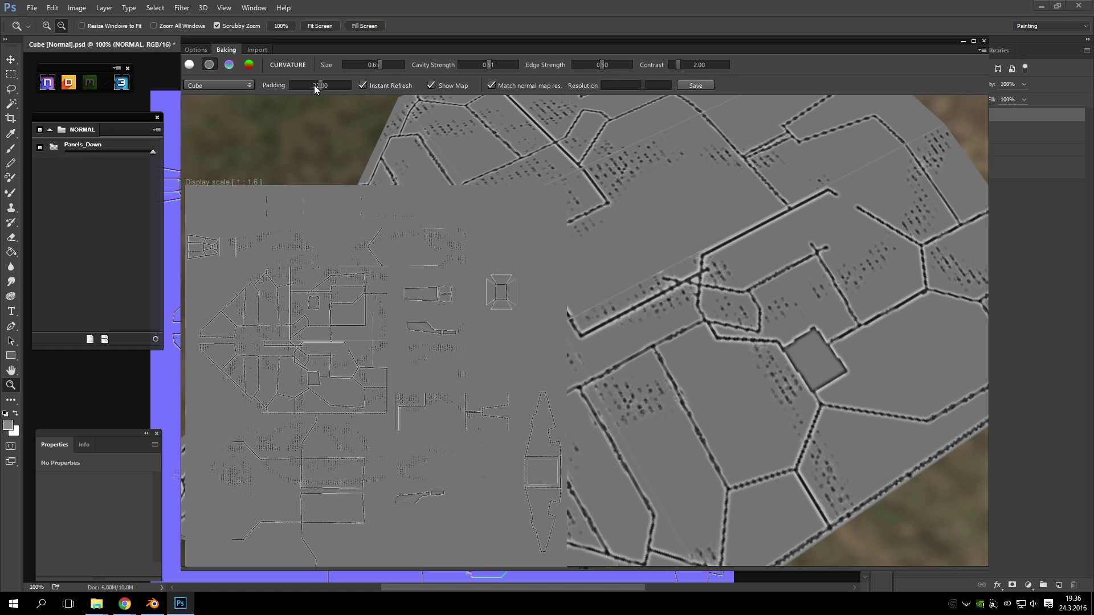
- Set the bake Padding to 0.00 and Cavity Strength to 0.49, checking the curvature on the hull
left_click_drag(323, 84, 290, 81)
left_click_drag(798, 323, 658, 449)
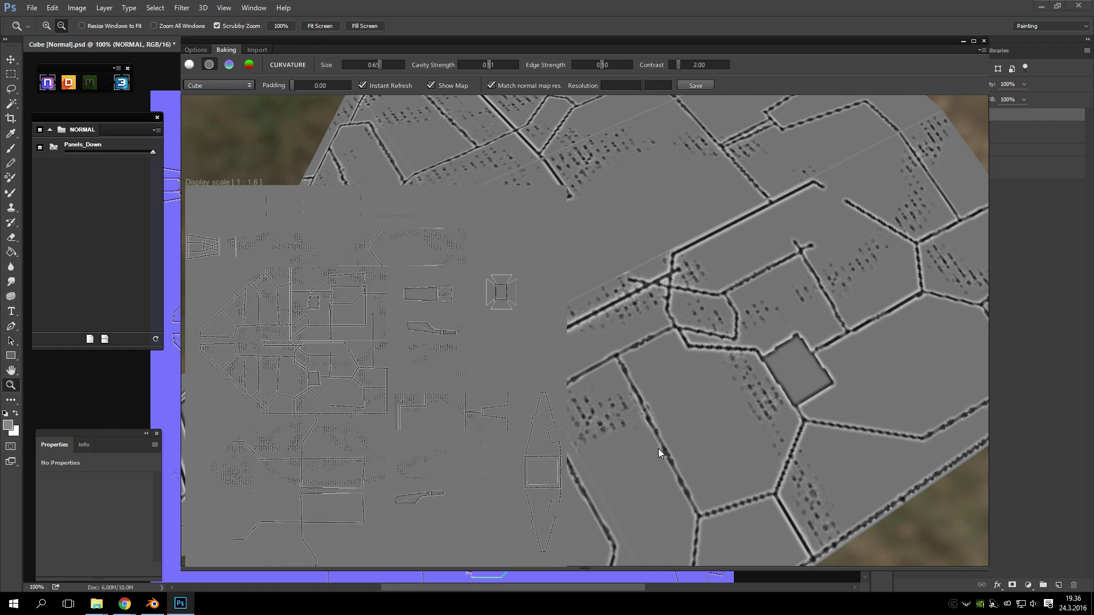
scroll(658, 449, "down", 3)
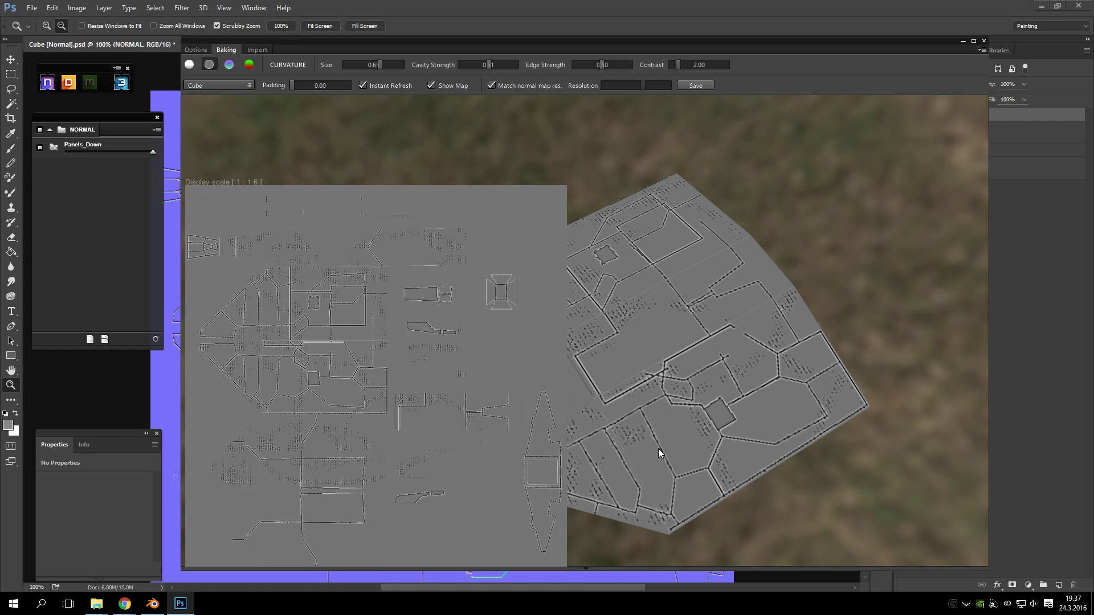
scroll(658, 449, "up", 5)
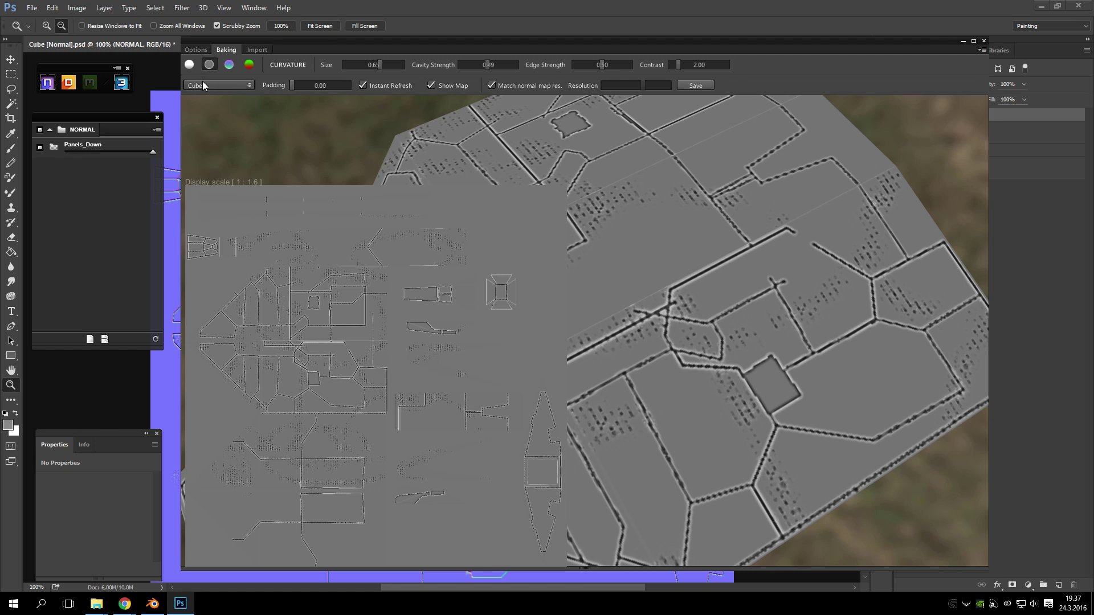
scroll(611, 298, "up", 3)
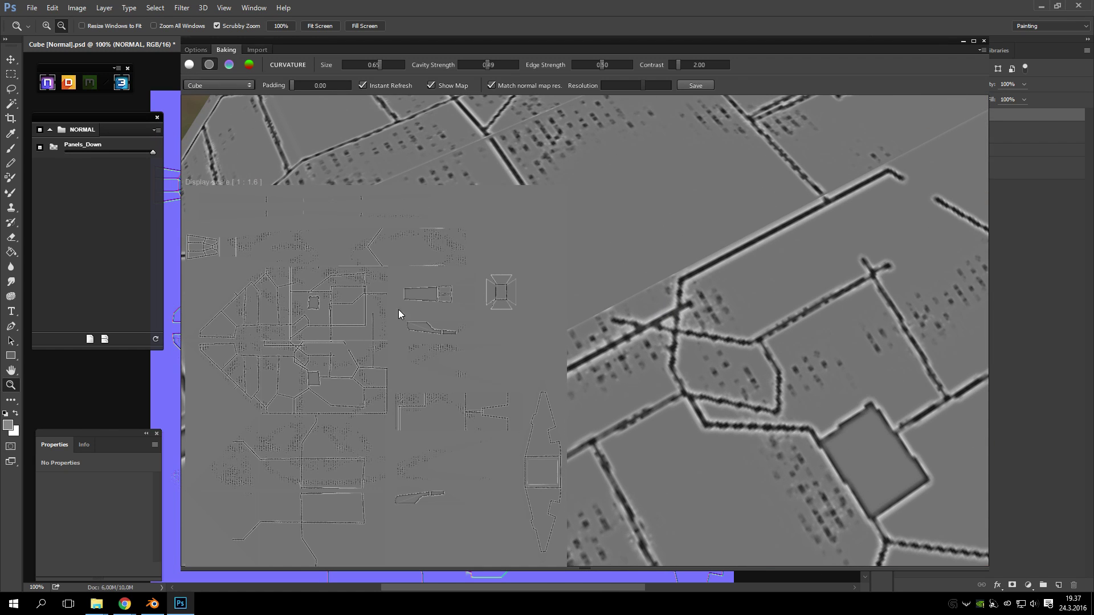
- Maximize the previewer and start saving the curvature map with the Cube [Normal].psd/Bakes folder as its destination path
left_click(973, 41)
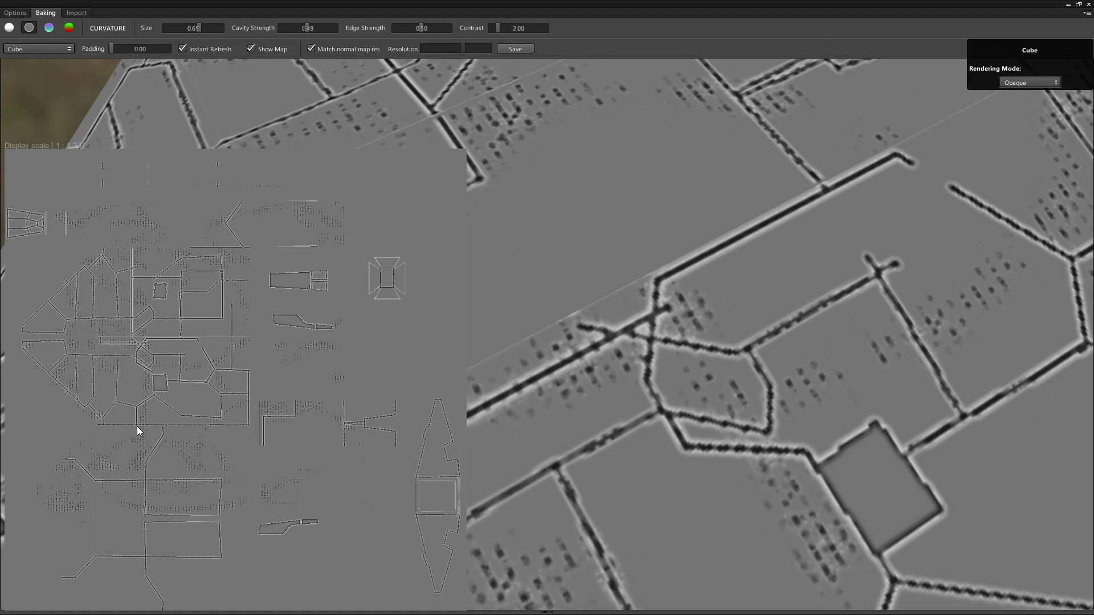
left_click(509, 48)
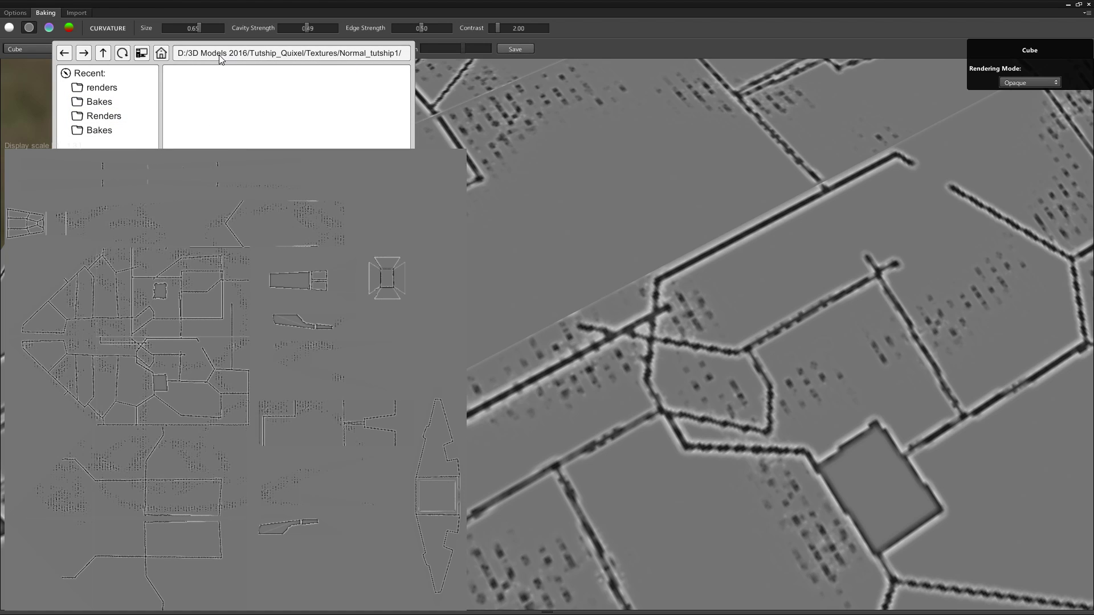
triple_click(377, 55)
left_click(370, 54)
key("Right")
key("Right")
key("Right")
key("Right")
key("Right")
key("Right")
key("Right")
key("Right")
key("Right")
key("Right")
key("Right")
key("Right")
key("Right")
key("Right")
key("Right")
key("Right")
key("Right")
type("/Bakes")
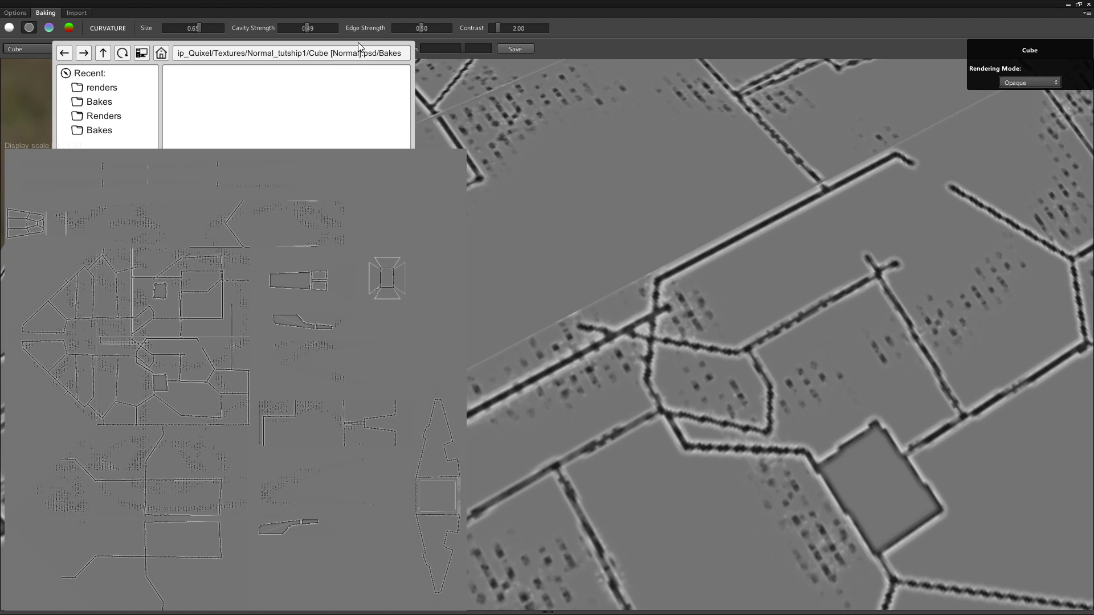
- Move the save dialog clear of the map preview and resize it so the whole dialog is accessible
left_click_drag(344, 44, 217, 66)
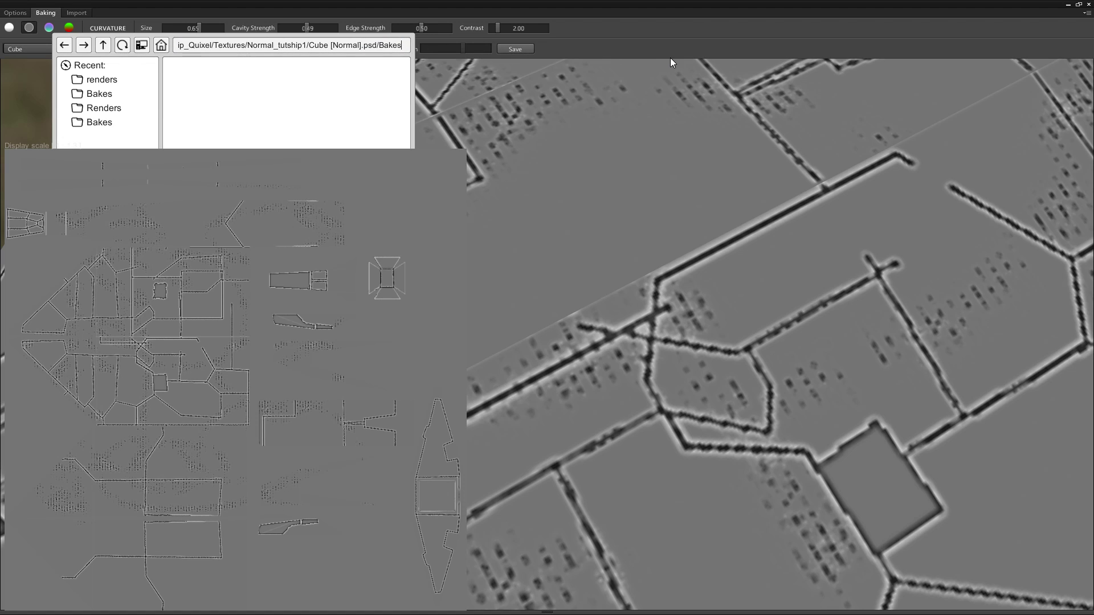
left_click_drag(73, 32, 254, 65)
left_click_drag(412, 88, 760, 306)
- Check the end of the destination path and save the curvature map as the PNG file Bake_Cube_Curvature
left_click(726, 248)
left_click(740, 249)
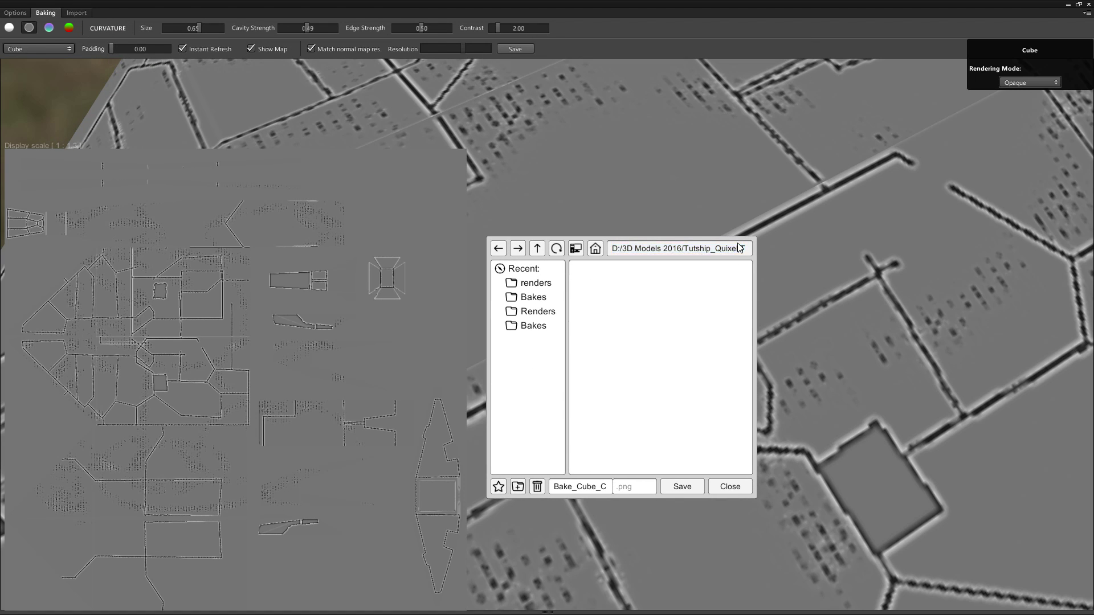
key("Right")
key("Right")
key("Right")
key("Right")
key("Right")
key("Right")
key("Right")
key("Right")
key("Right")
key("Right")
key("Right")
key("Right")
key("Right")
key("Right")
key("Right")
key("Right")
key("Right")
key("Right")
key("Right")
key("Right")
left_click(678, 489)
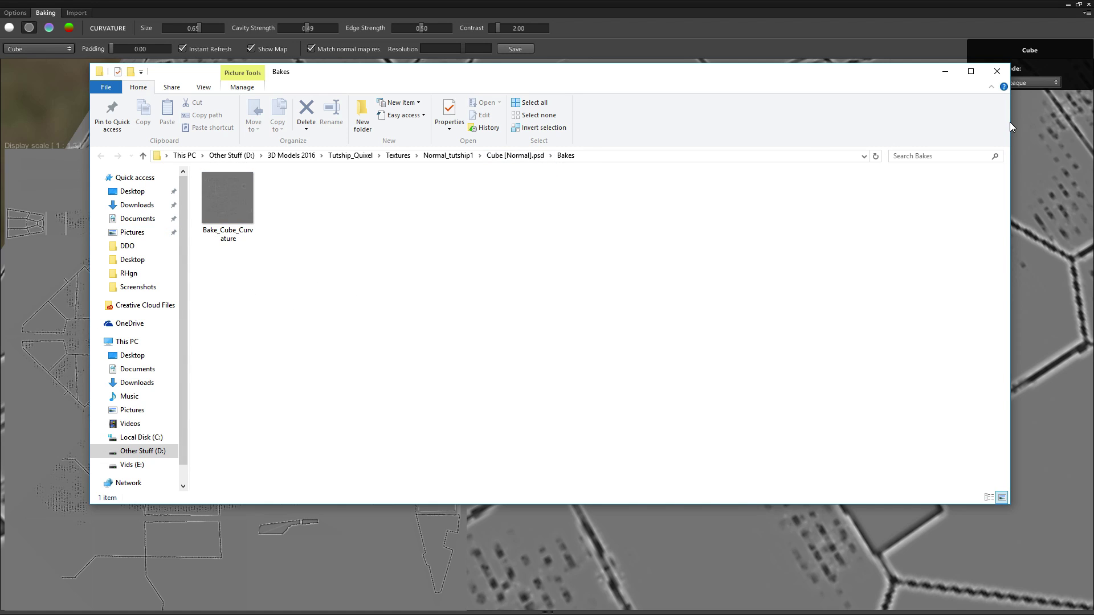
- Shrink the Bakes folder window and put it aside, and return the previewer from the curvature map to the shaded ship
left_click_drag(1010, 122, 417, 122)
left_click_drag(298, 74, 950, 210)
left_click(1056, 203)
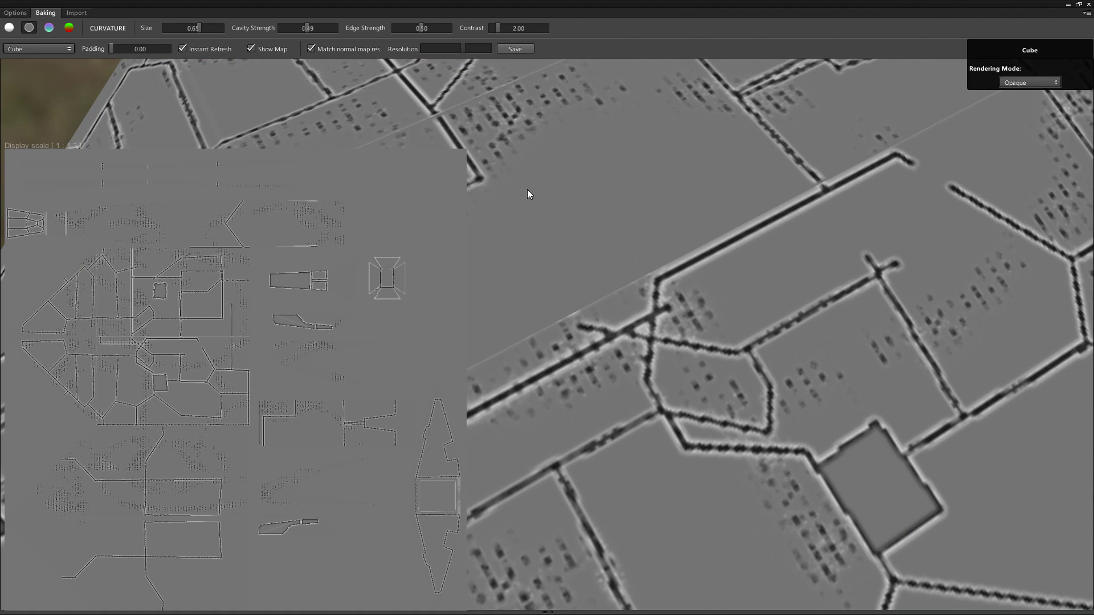
scroll(528, 194, "down", 5)
left_click(18, 13)
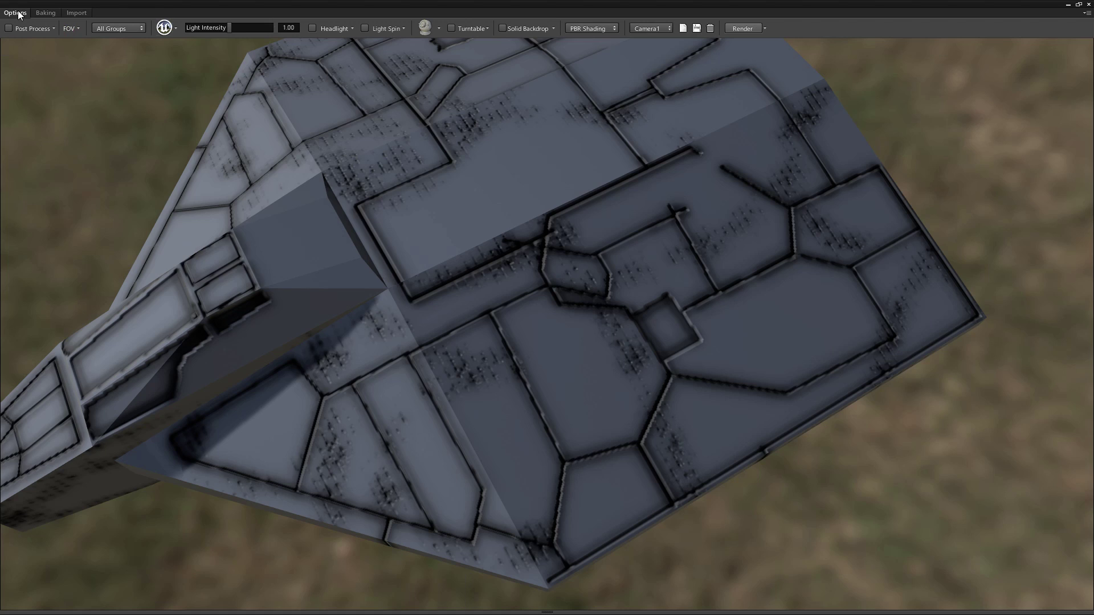
mouse_move(846, 269)
left_mouse_down()
mouse_move(418, 214)
mouse_move(266, 88)
left_mouse_up()
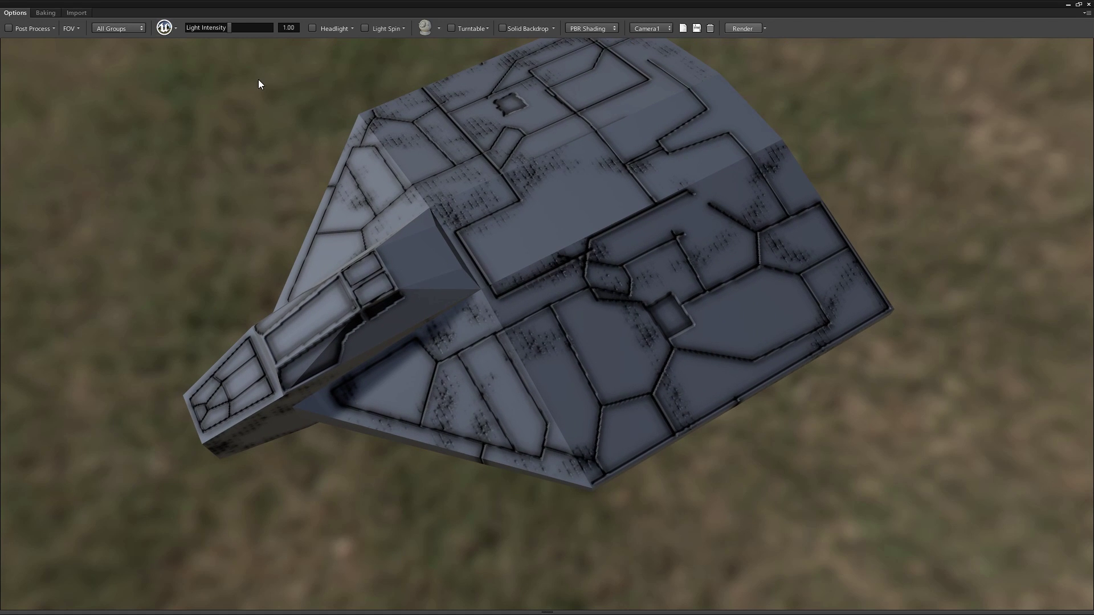
- Take the previewer out of full screen, close the NORMAL panel, and shrink and move the previewer clear of the layers
left_click_drag(357, 4, 602, 54)
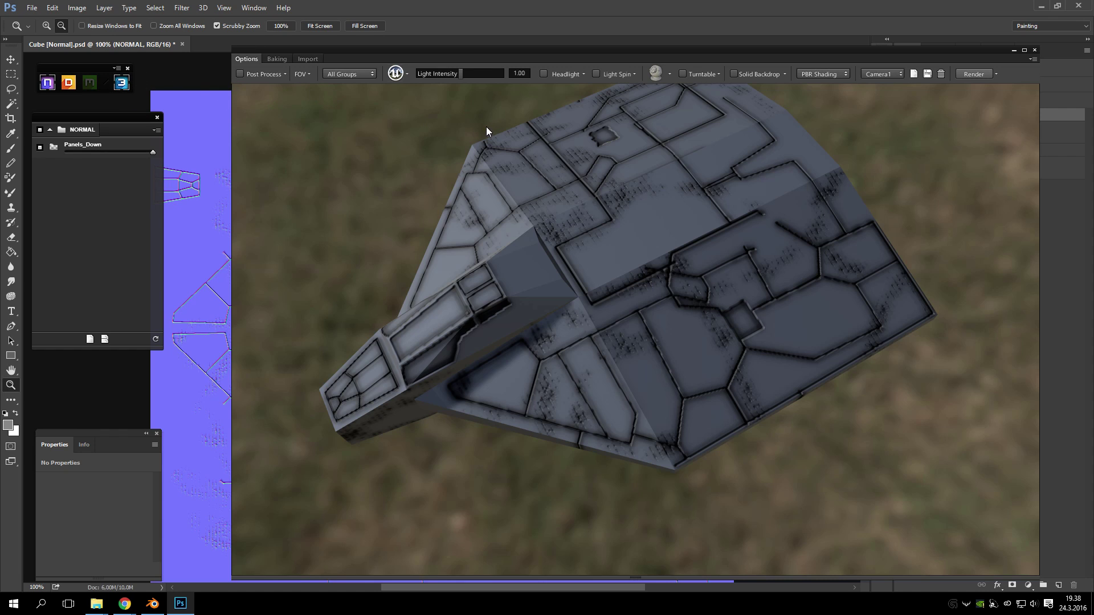
left_click(47, 84)
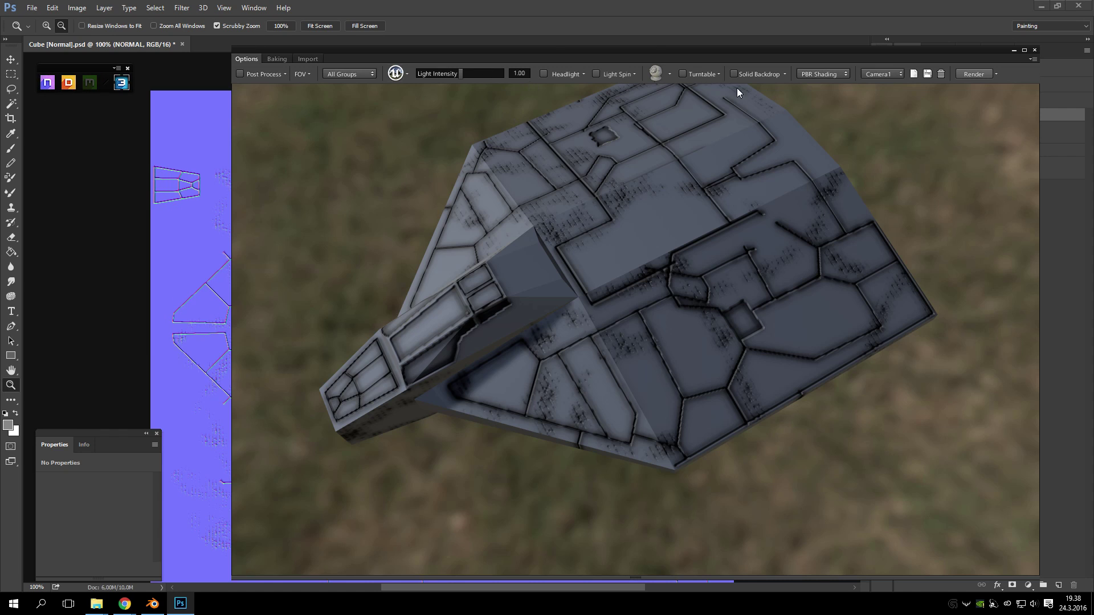
left_click_drag(1038, 576, 675, 362)
left_click_drag(546, 49, 690, 87)
- Bring up the project panel with the AO and Normal maps and close the project without saving it
left_click(68, 83)
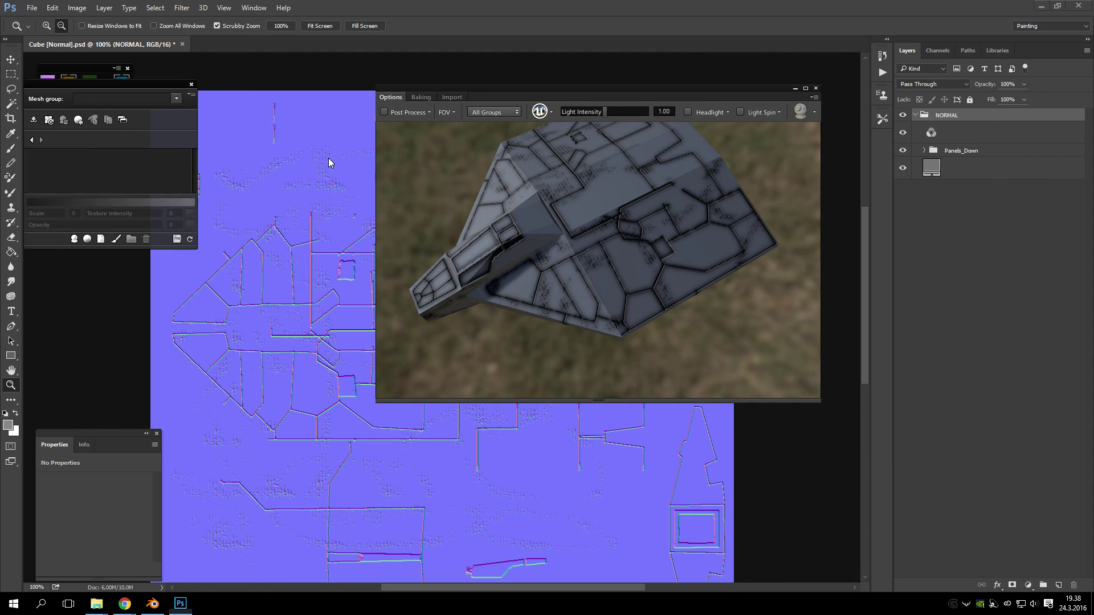
left_click_drag(99, 90, 97, 126)
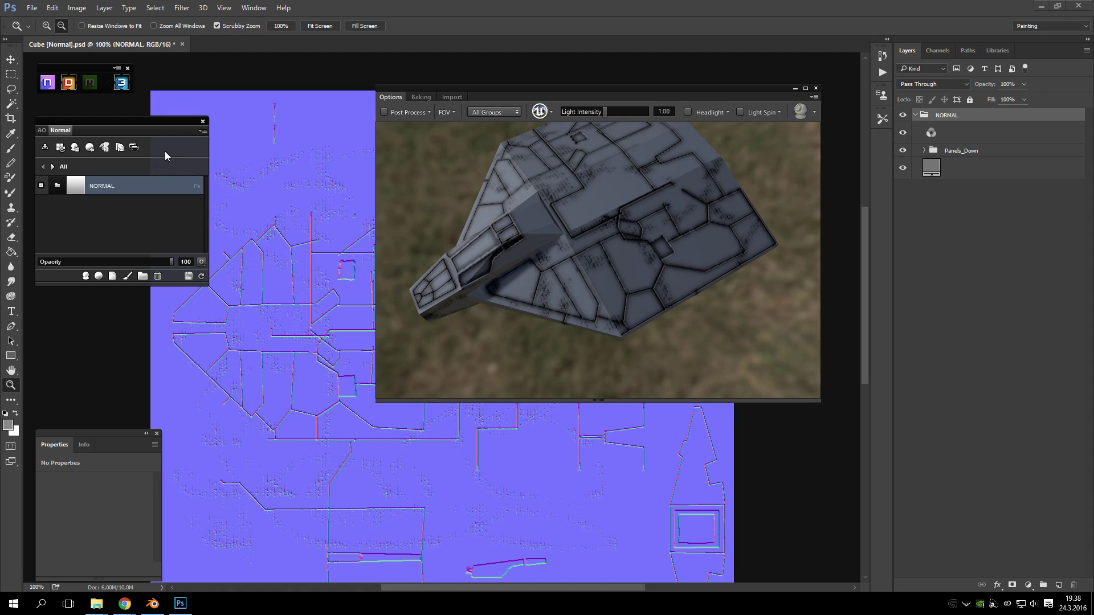
left_click(202, 122)
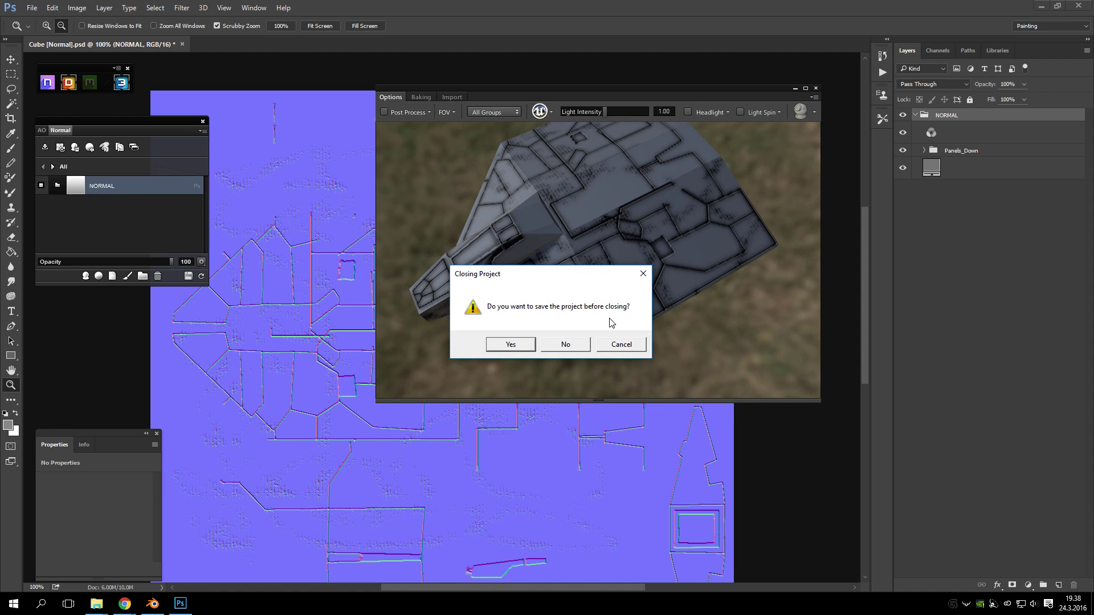
left_click(565, 344)
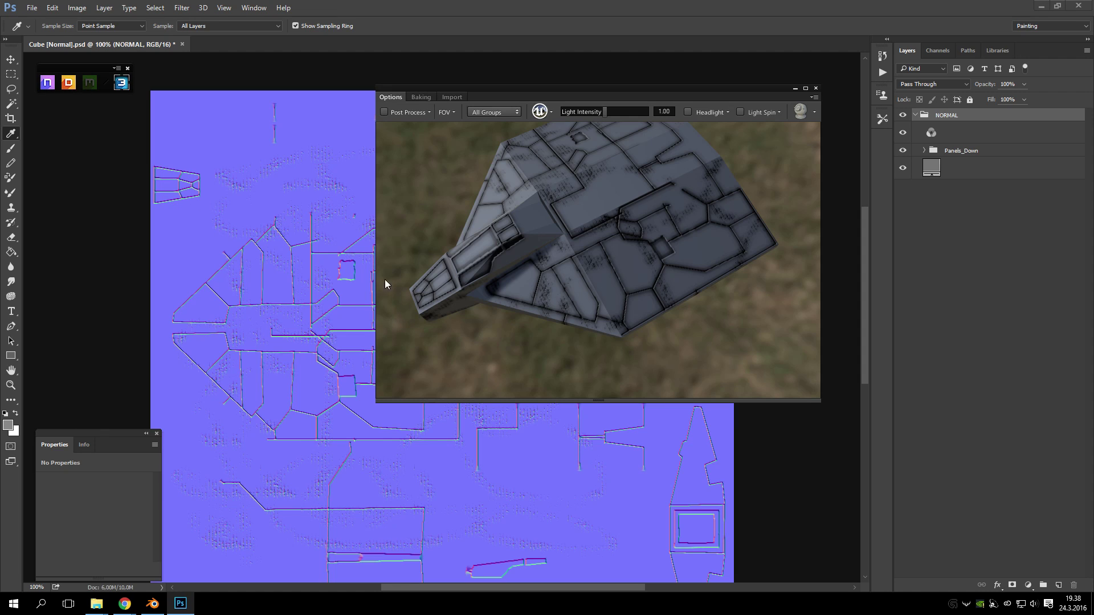
- Save the Cube [Normal].psd document
left_click(29, 8)
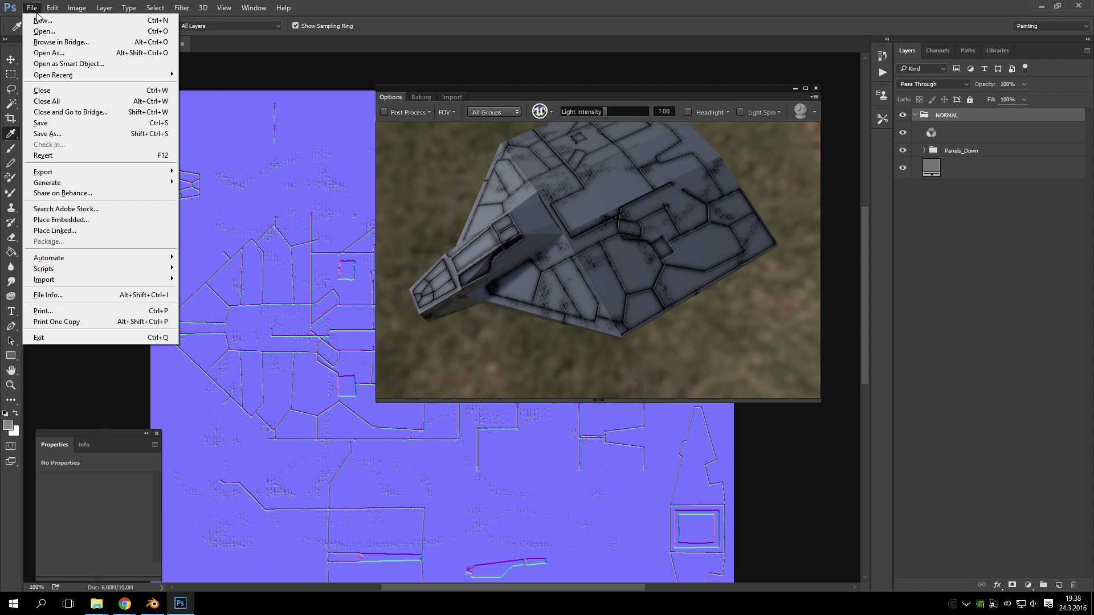
left_click(112, 124)
left_click(677, 185)
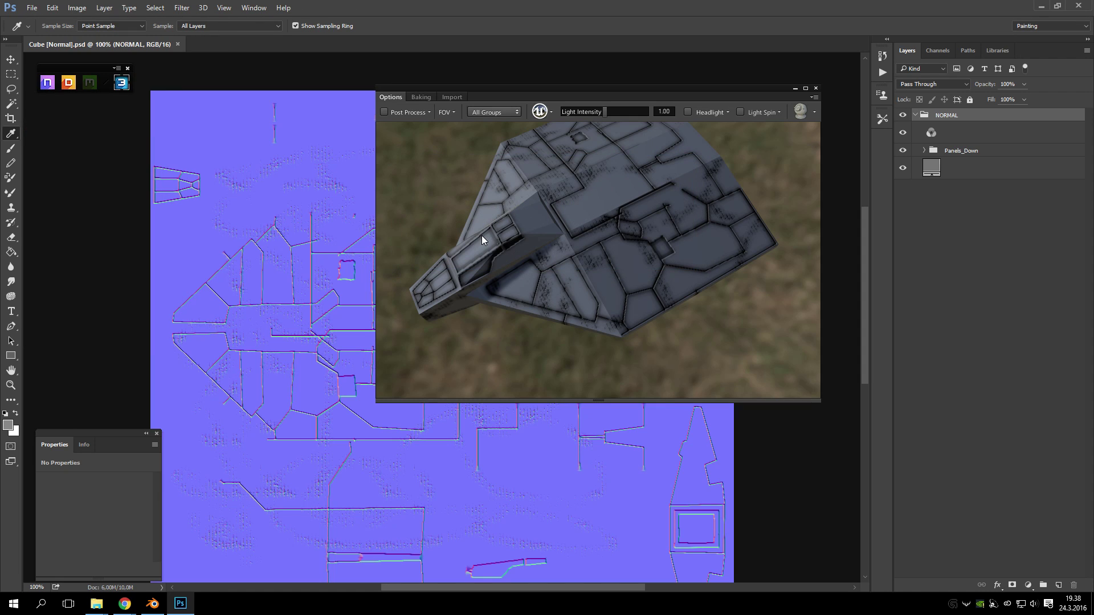
- Close the 3D previewer and the Cube [Normal].psd document
left_click_drag(514, 91, 509, 78)
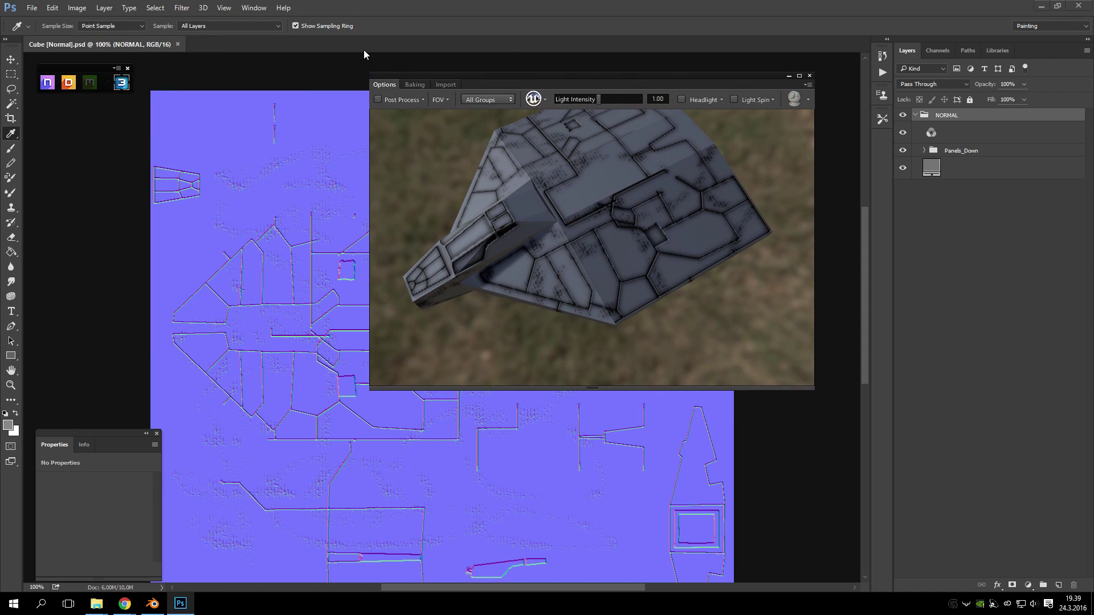
left_click(799, 75)
left_click(1079, 4)
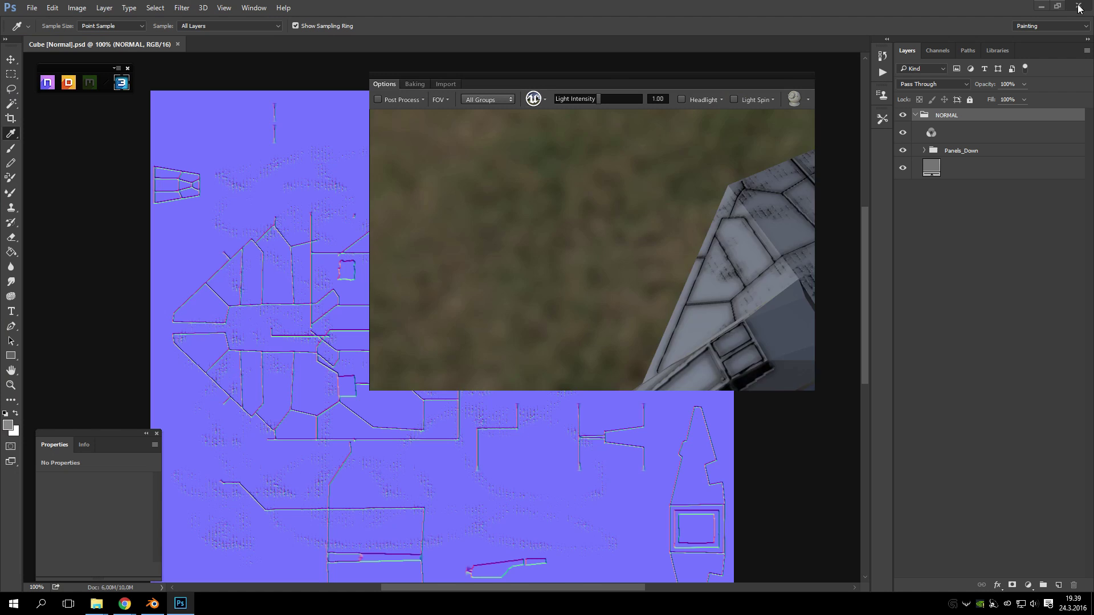
left_click(811, 75)
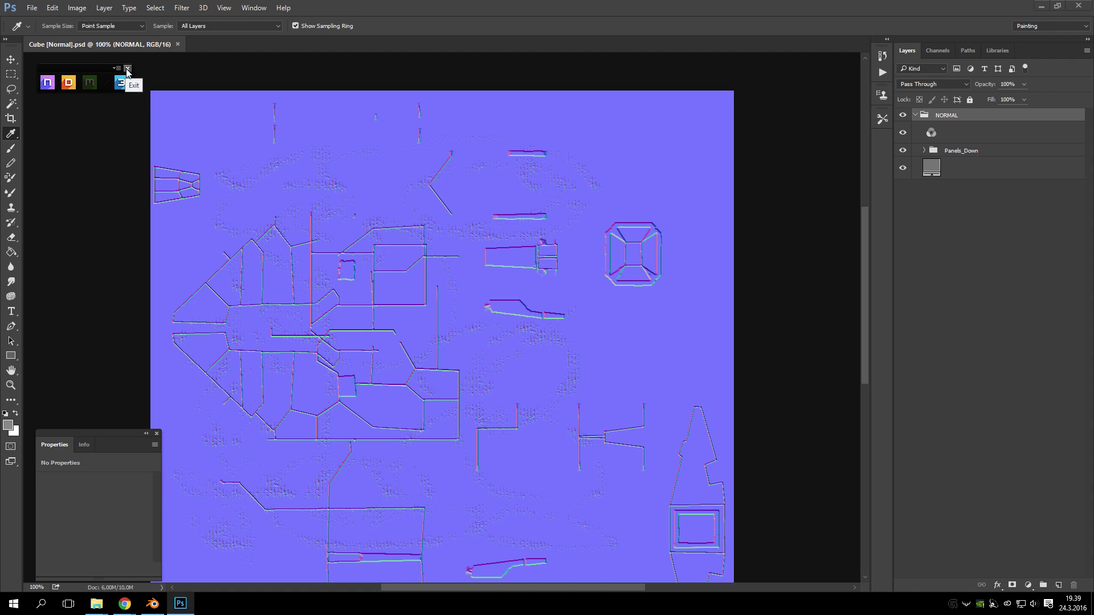
left_click(177, 45)
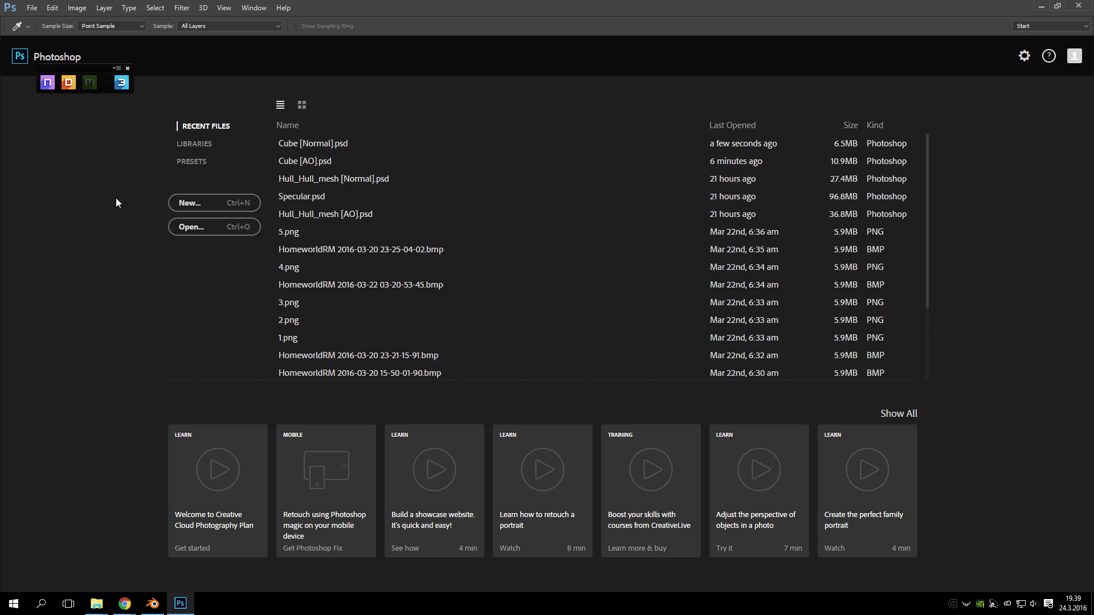
- Open the DDO Base Creator, move it clear of the Quixel launcher, and widen its window
left_click(69, 82)
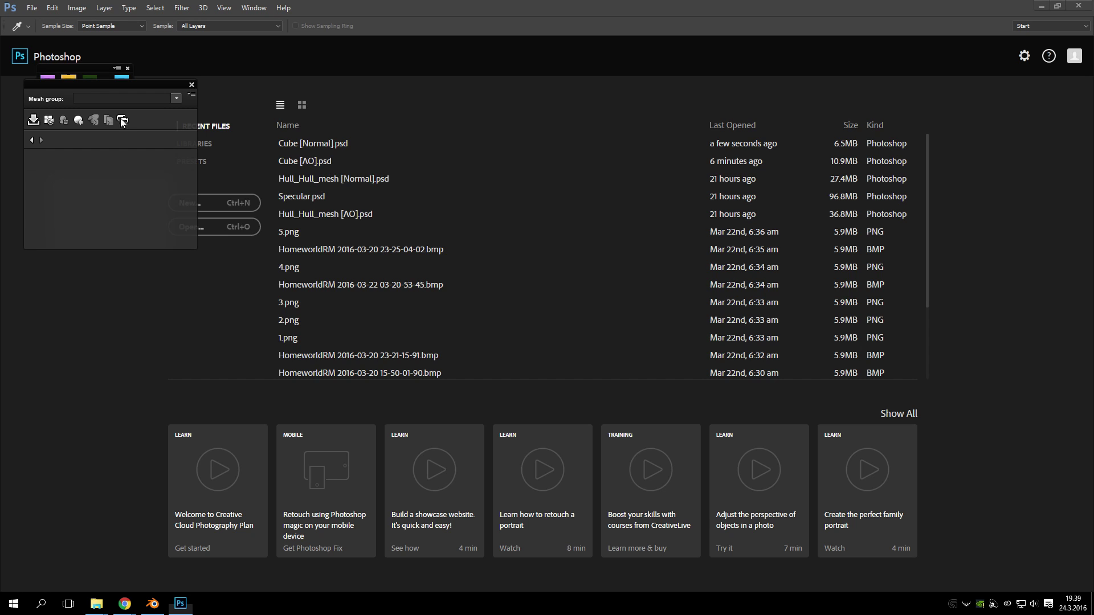
left_click_drag(35, 87, 237, 95)
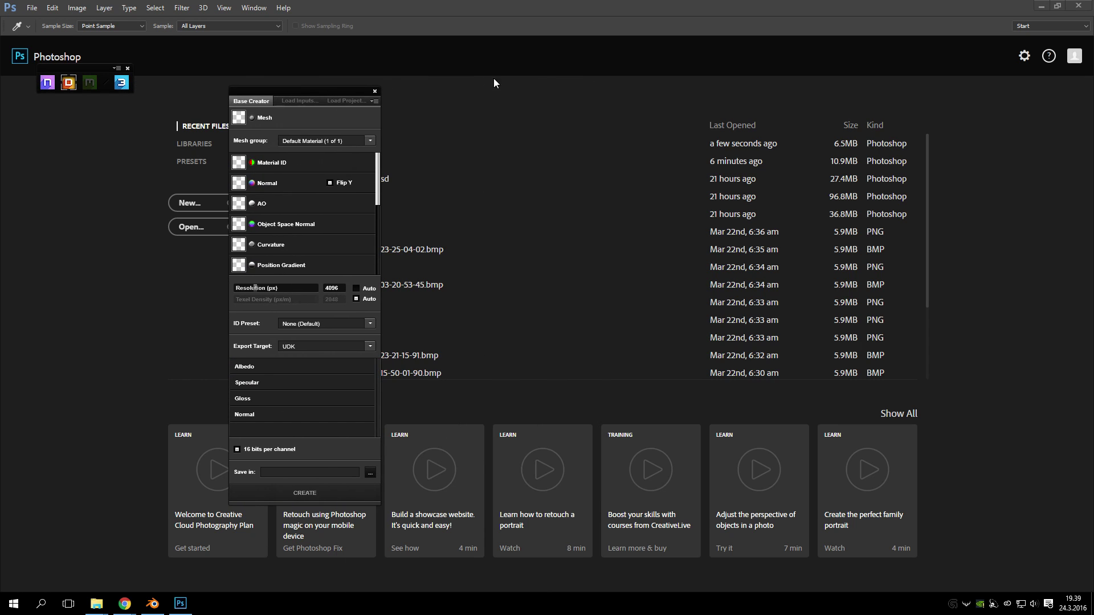
left_click_drag(305, 91, 353, 91)
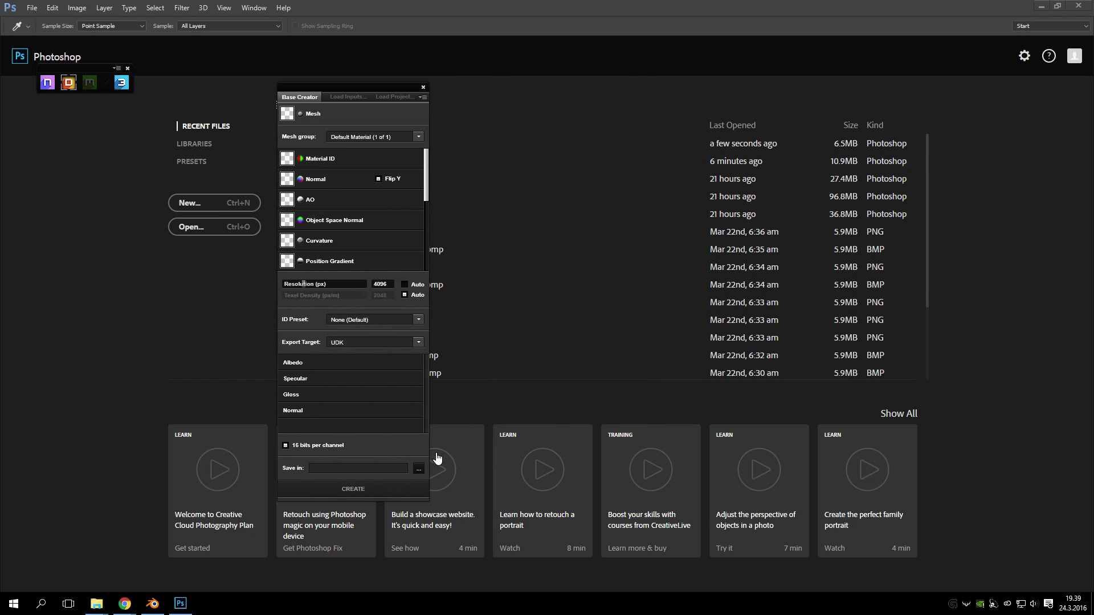
left_click_drag(428, 498, 512, 499)
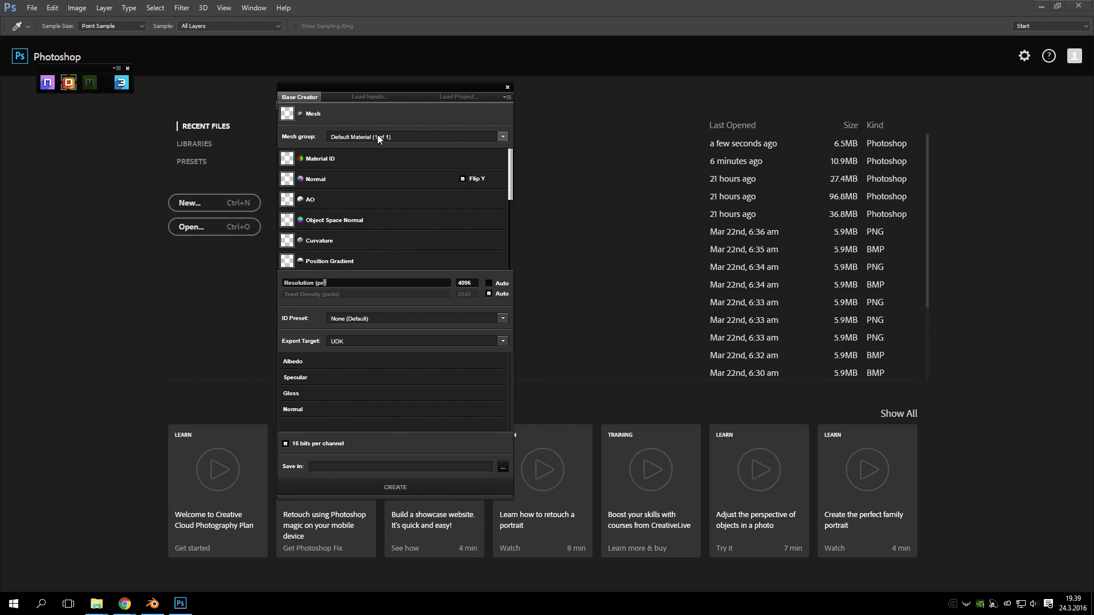
- Look through the Base Creator's map inputs and set the texture resolution to 1024 px
scroll(376, 217, "down", 5)
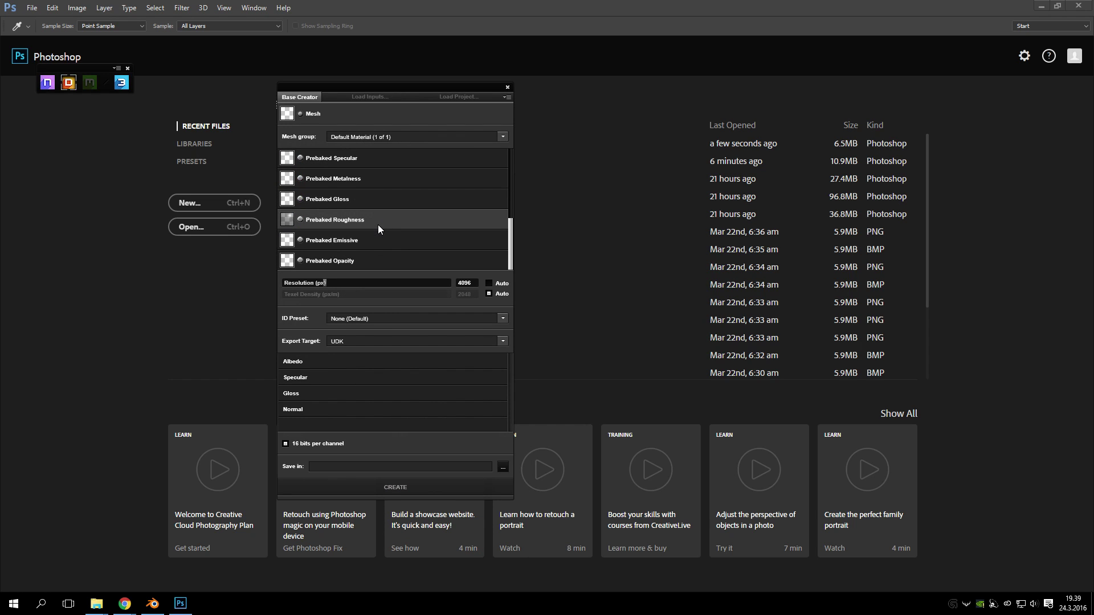
scroll(375, 226, "up", 5)
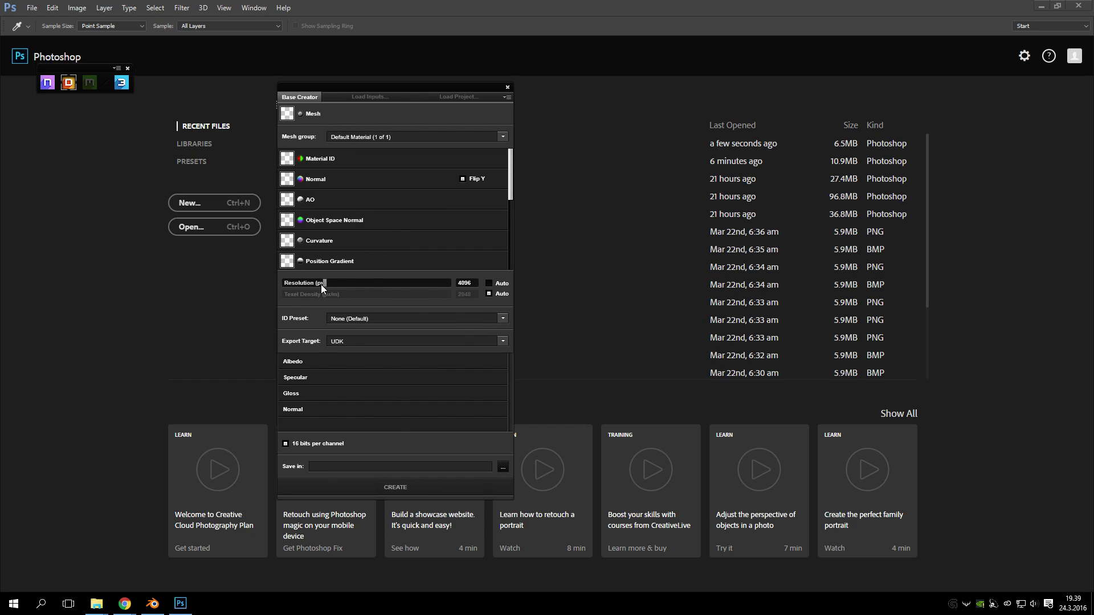
left_click_drag(305, 285, 295, 285)
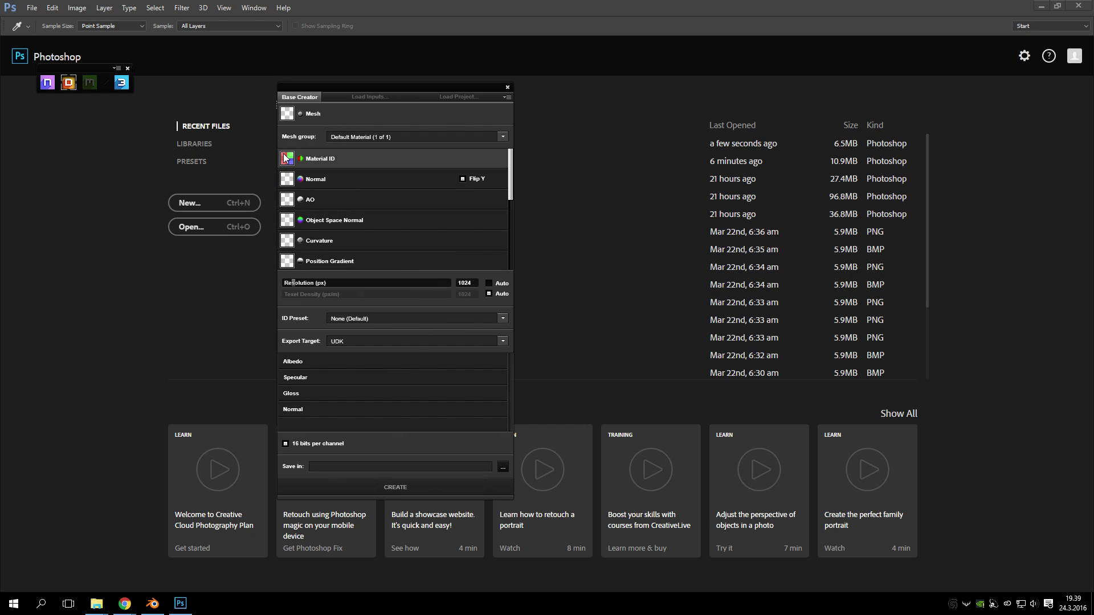
- Load the tutship mesh from the Tutship_Quixel folder as the mesh input and check its mesh group choices
left_click(288, 181)
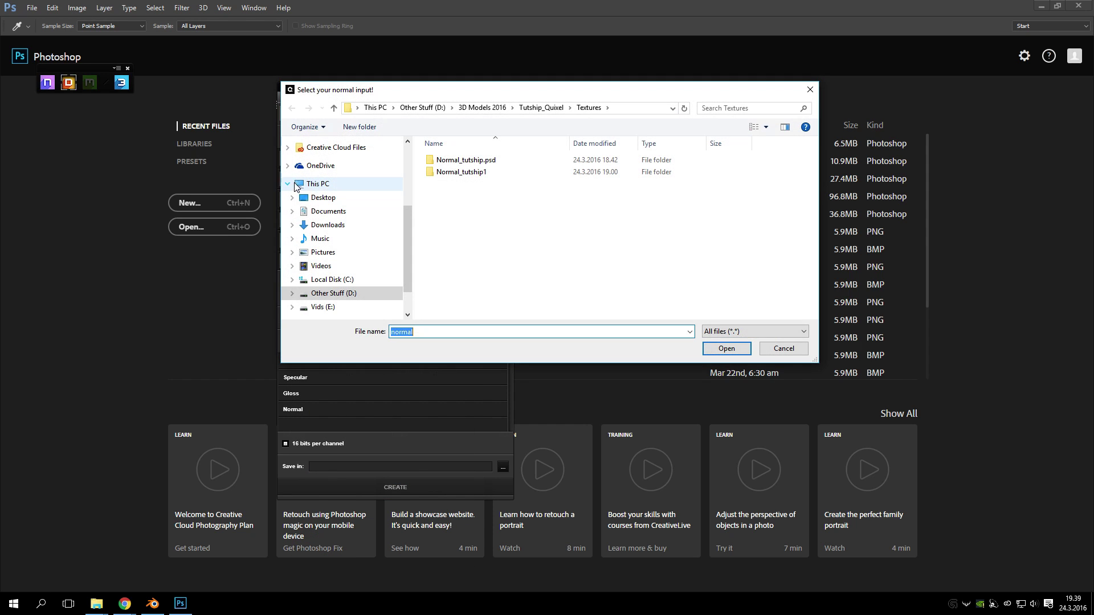
left_click(810, 89)
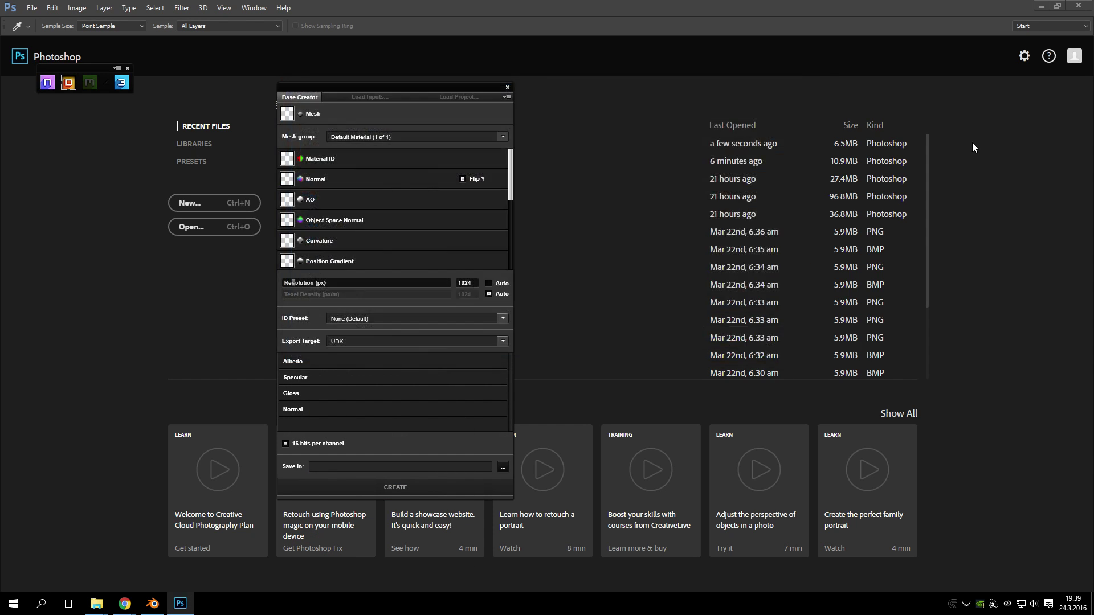
left_click(287, 117)
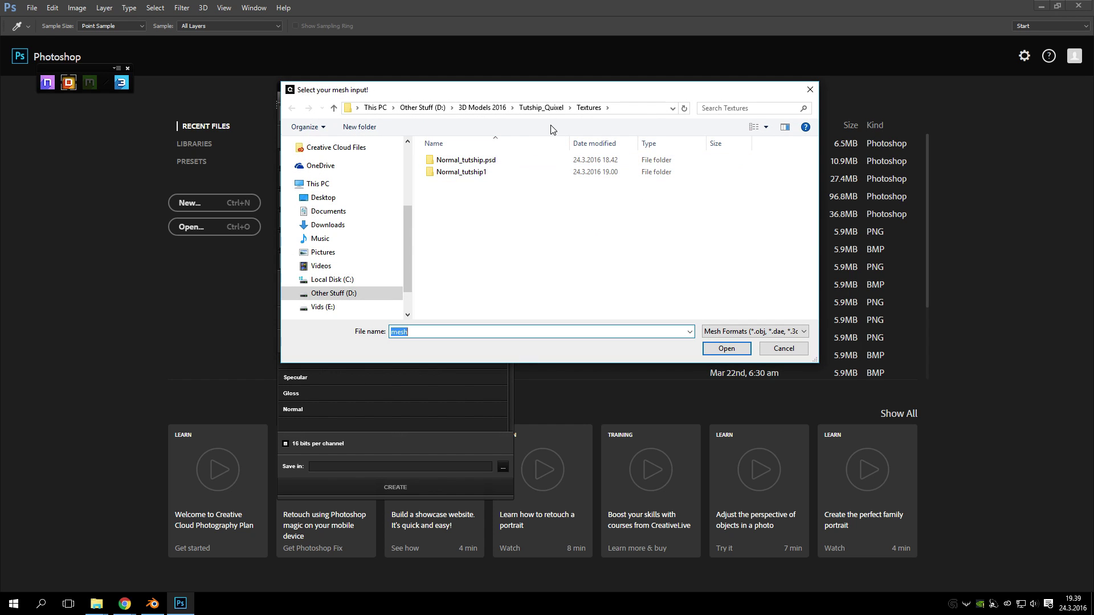
left_click(553, 108)
left_click(584, 184)
left_click(727, 349)
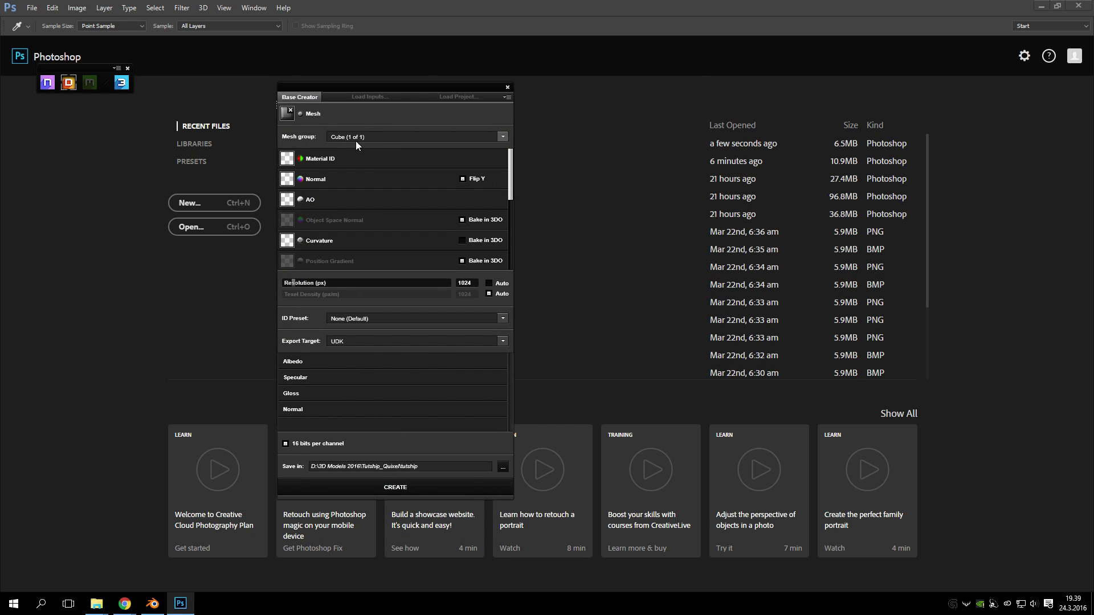
left_click(381, 138)
left_click(336, 149)
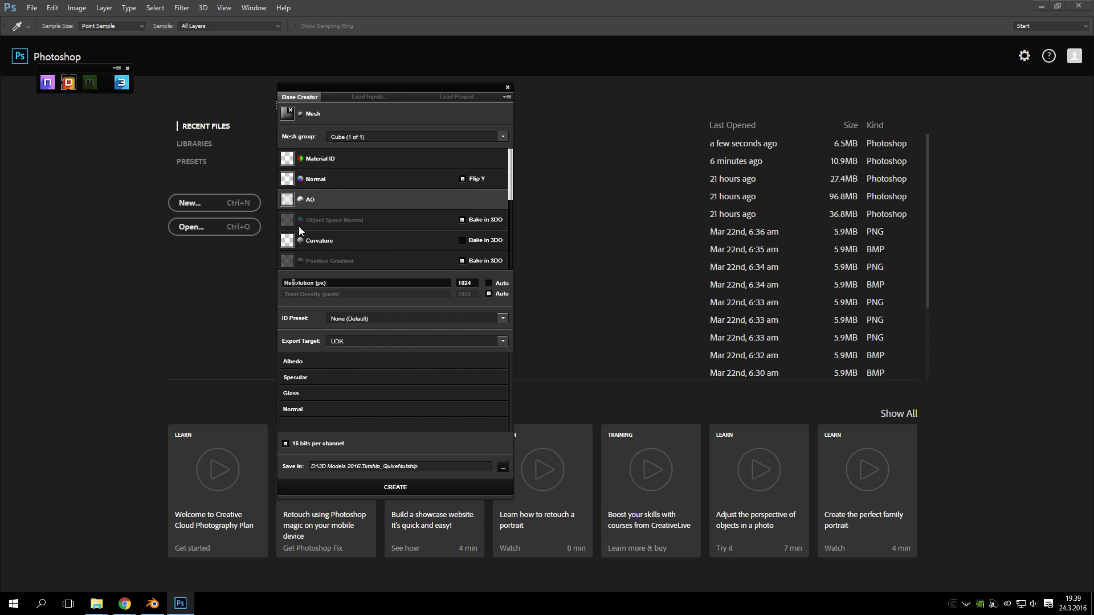
- Load Cube [Normal].psd from Textures/Normal_tutship1/Cube [Normal].psd as the normal input
left_click(289, 180)
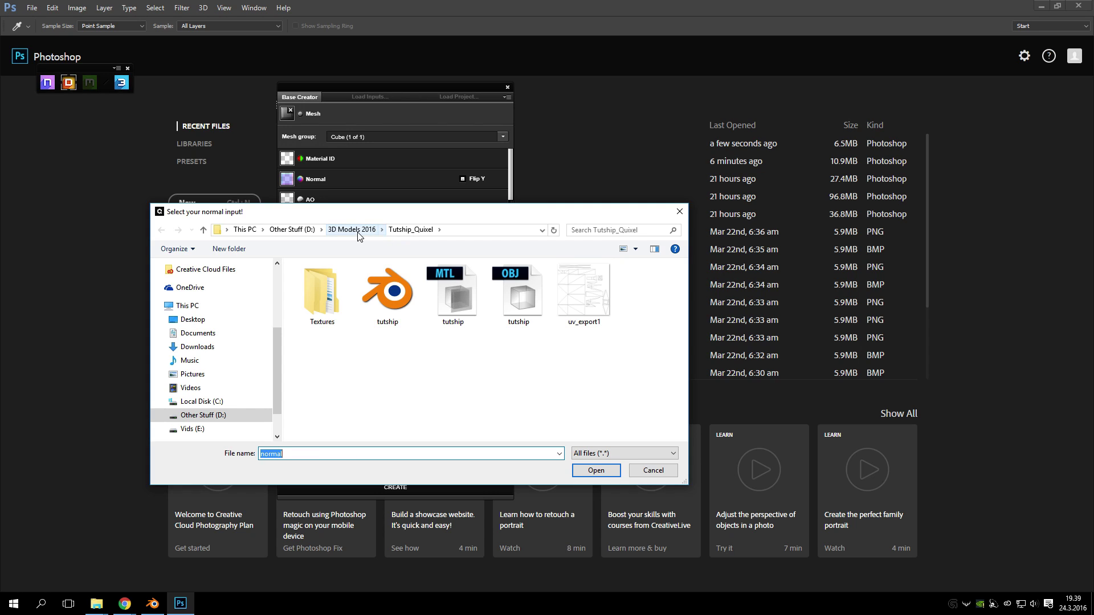
double_click(322, 299)
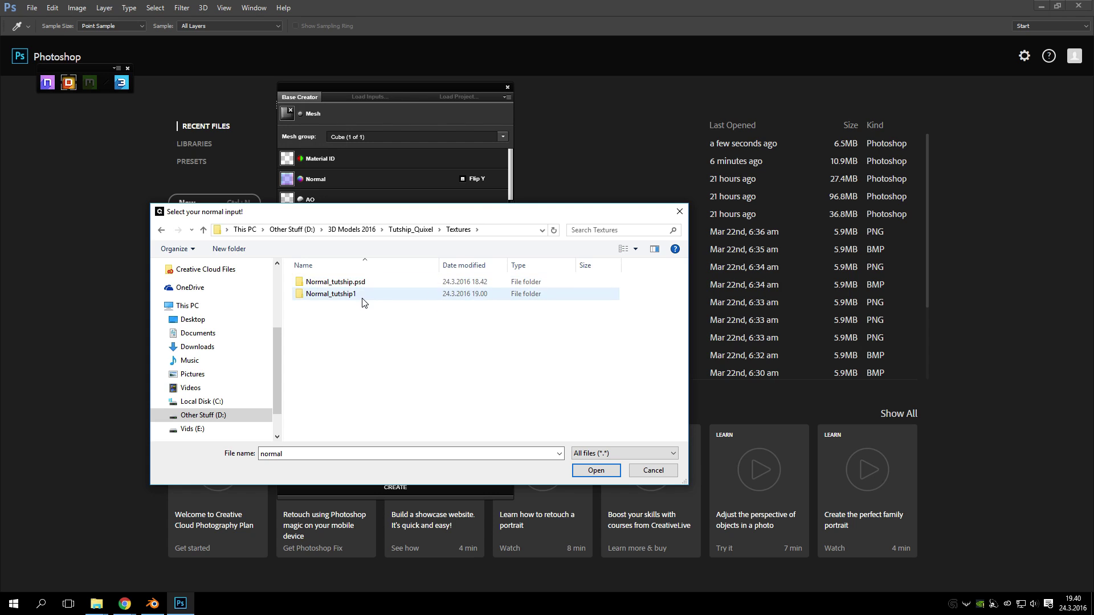
double_click(364, 295)
double_click(353, 282)
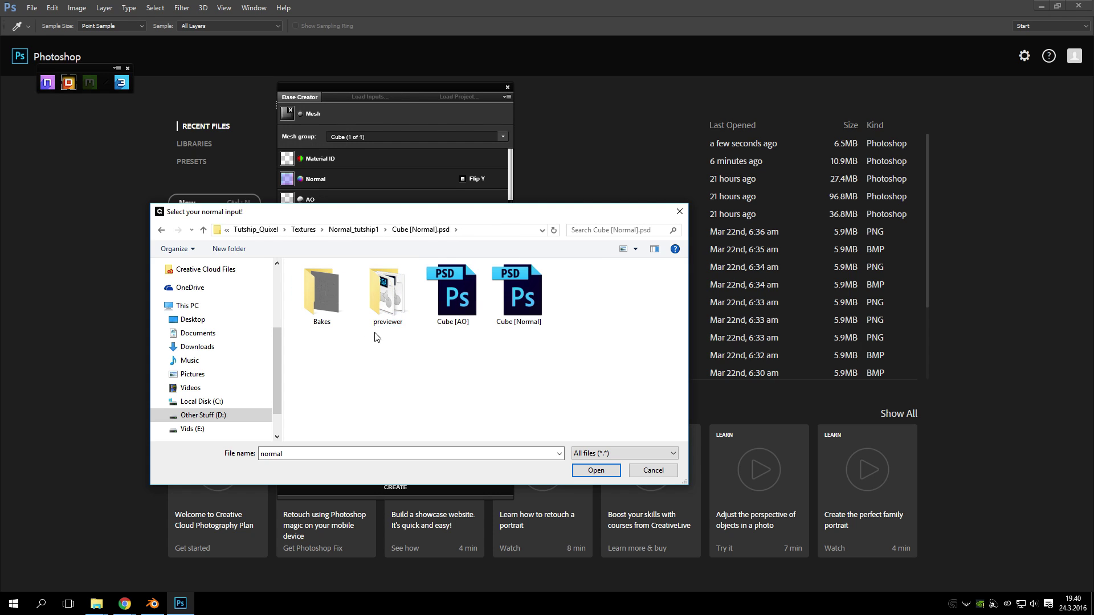
left_click(521, 301)
left_click(606, 469)
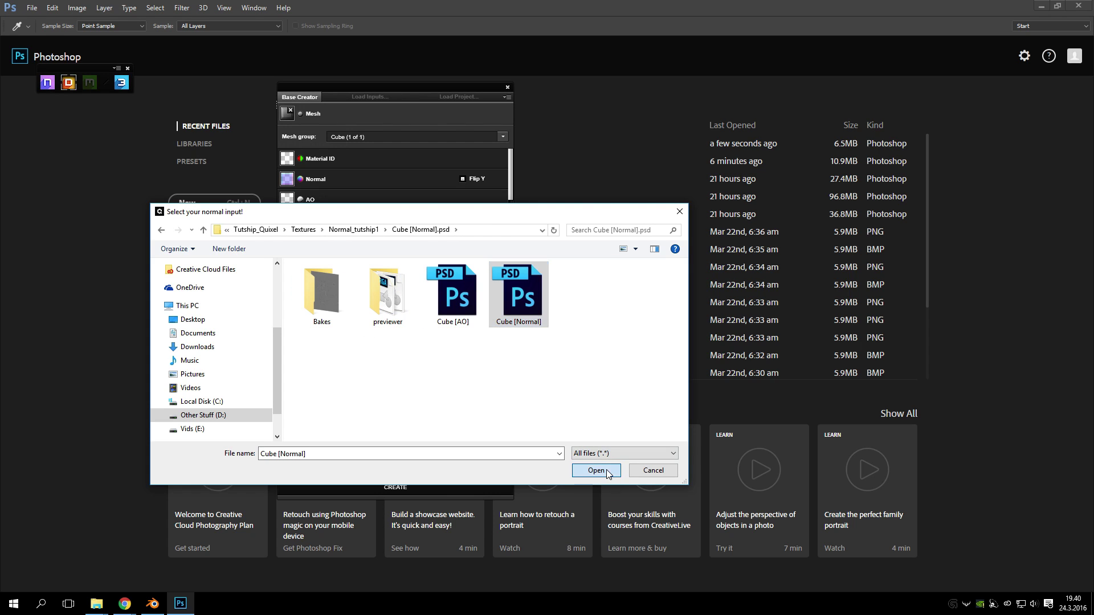
- Load Cube [AO].psd from the same folder as the AO input
left_click(288, 201)
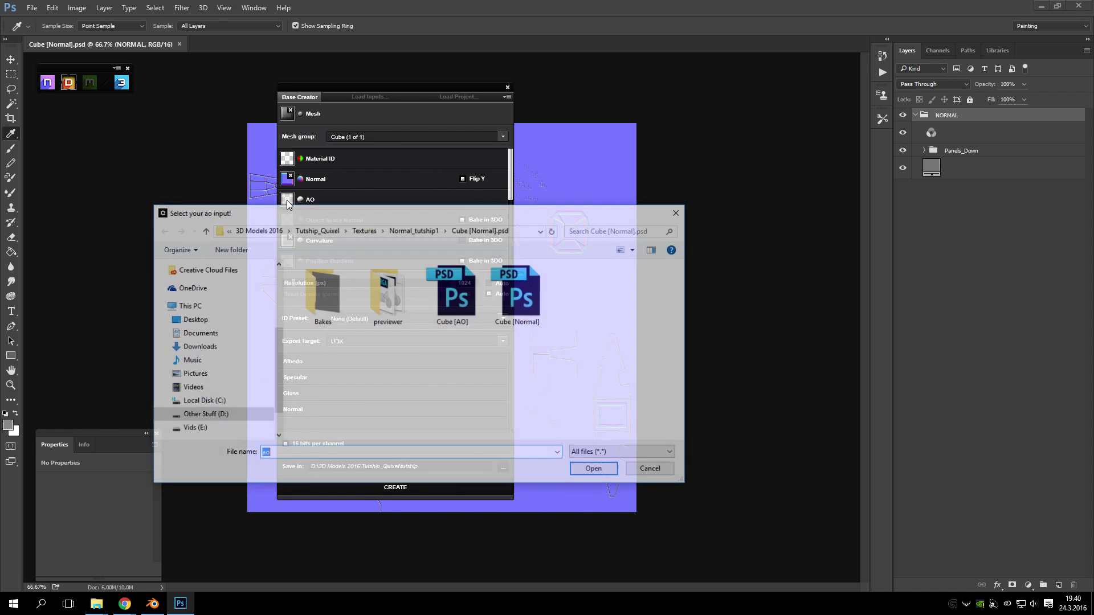
left_click(456, 295)
left_click(590, 470)
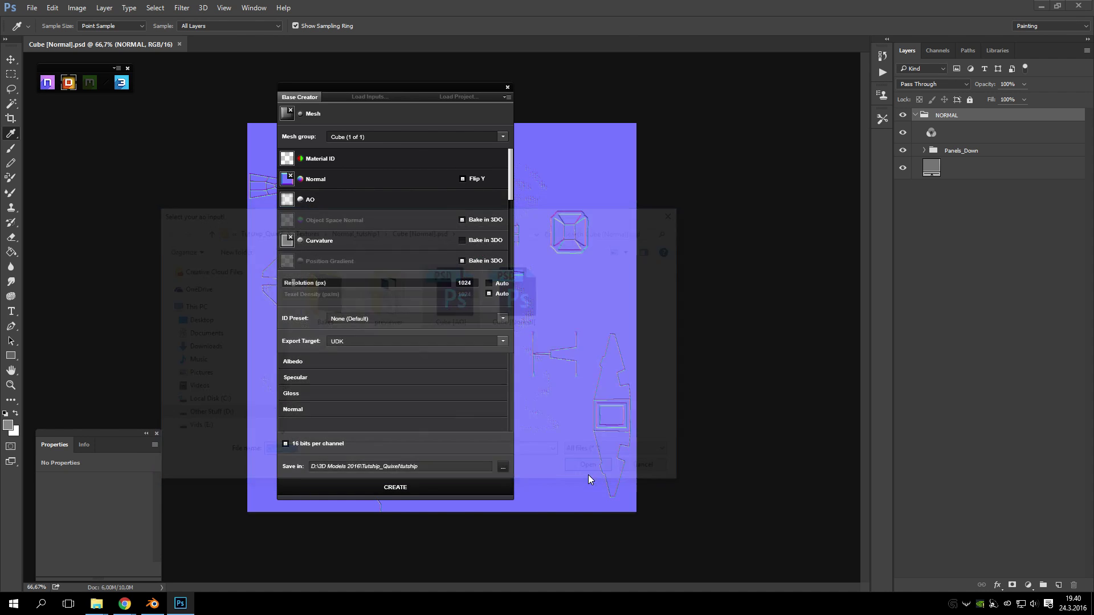
- Load Bake_Cube_Curvature from the Bakes folder inside Cube [Normal].psd as the curvature input
left_click(288, 240)
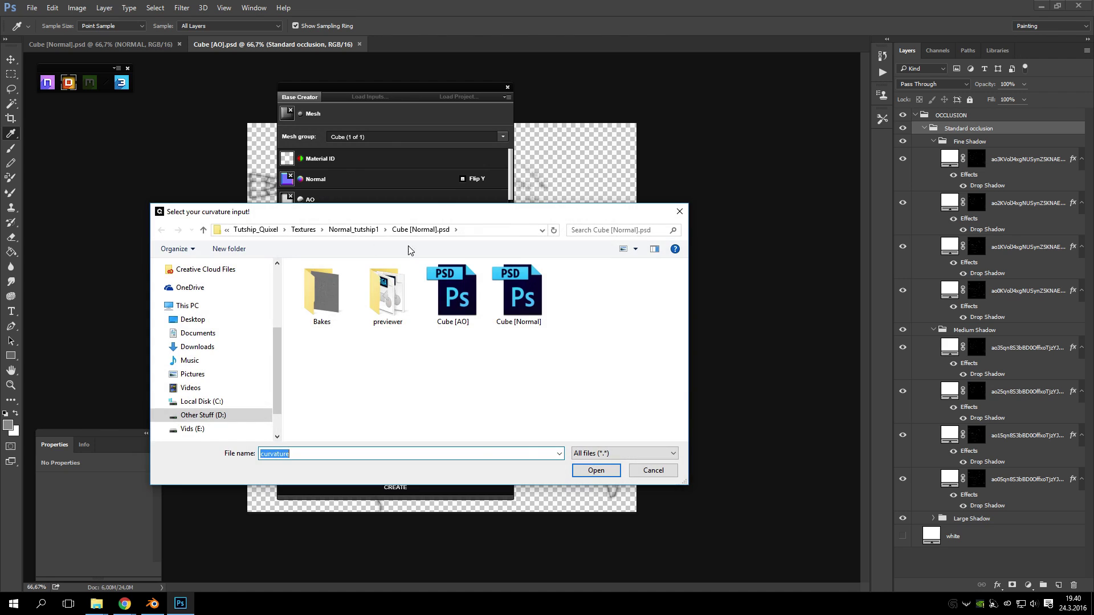
left_click_drag(359, 213, 389, 271)
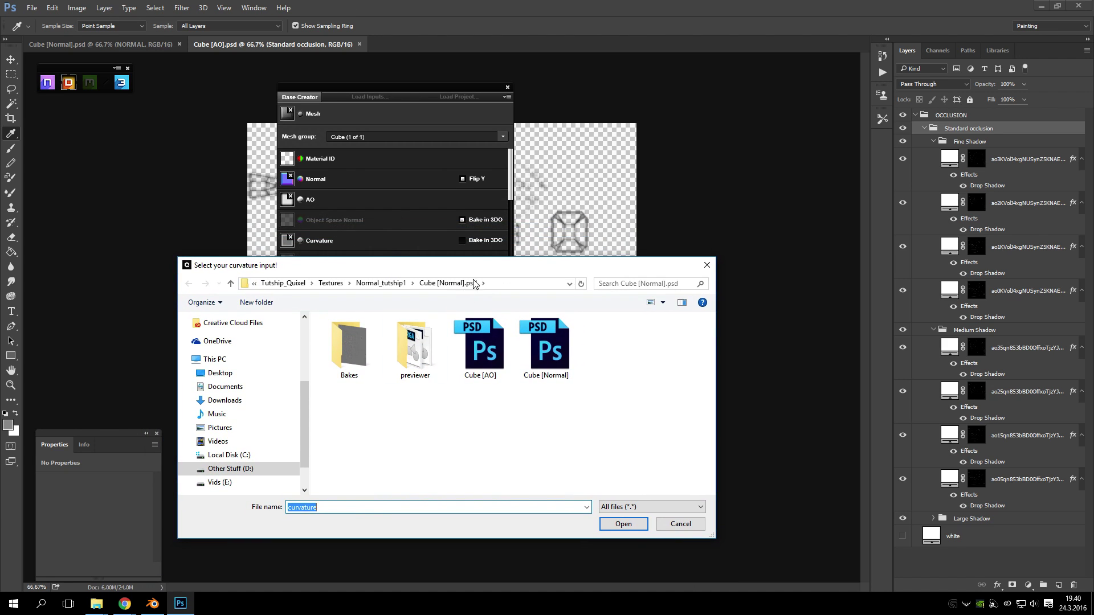
left_click_drag(479, 276, 474, 288)
double_click(345, 358)
left_click(345, 357)
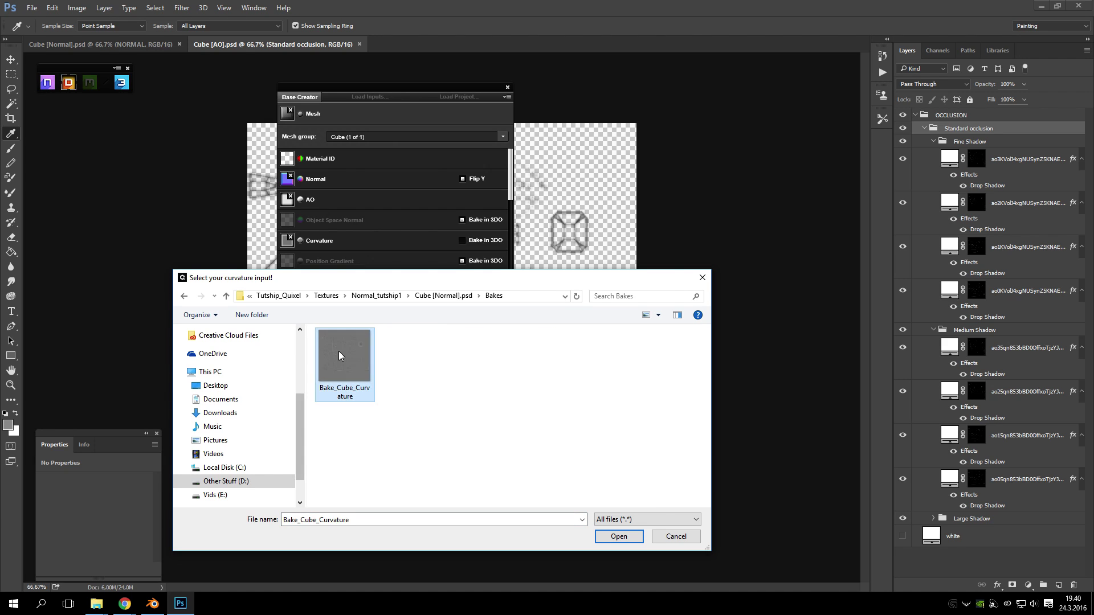
left_click(619, 536)
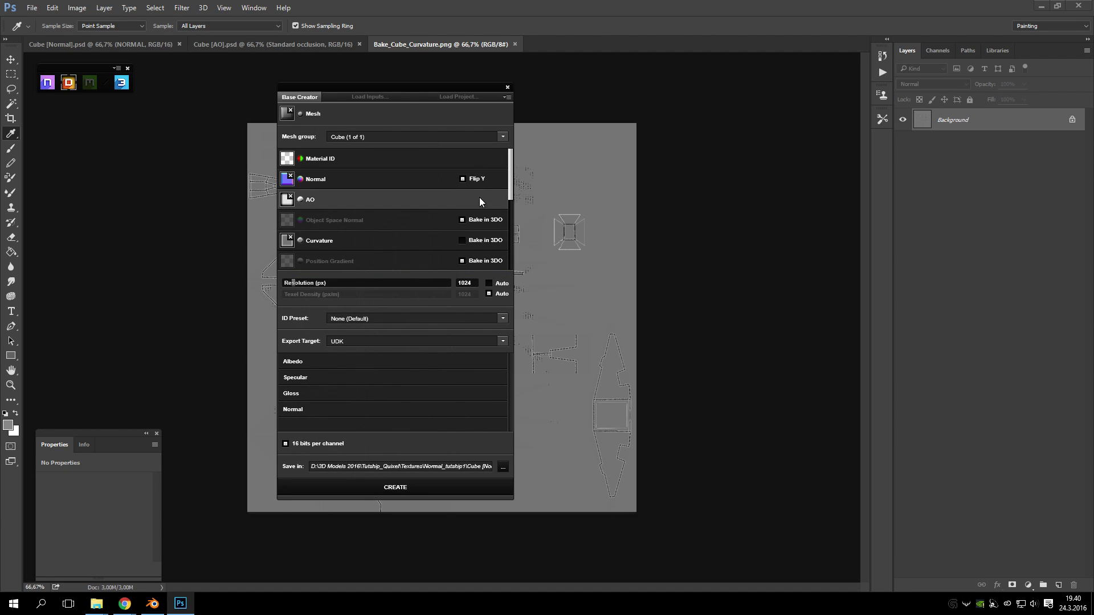
- Look through the remaining map inputs, from Object Space Normal and Position Gradient to the prebaked map slots
scroll(510, 200, "down", 1)
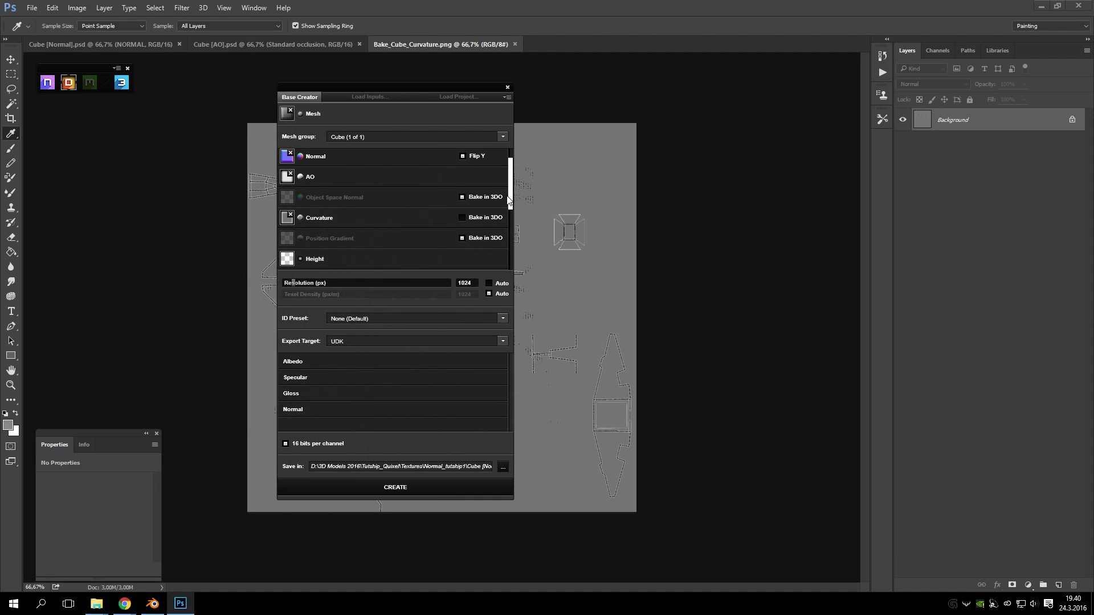
scroll(509, 199, "up", 1)
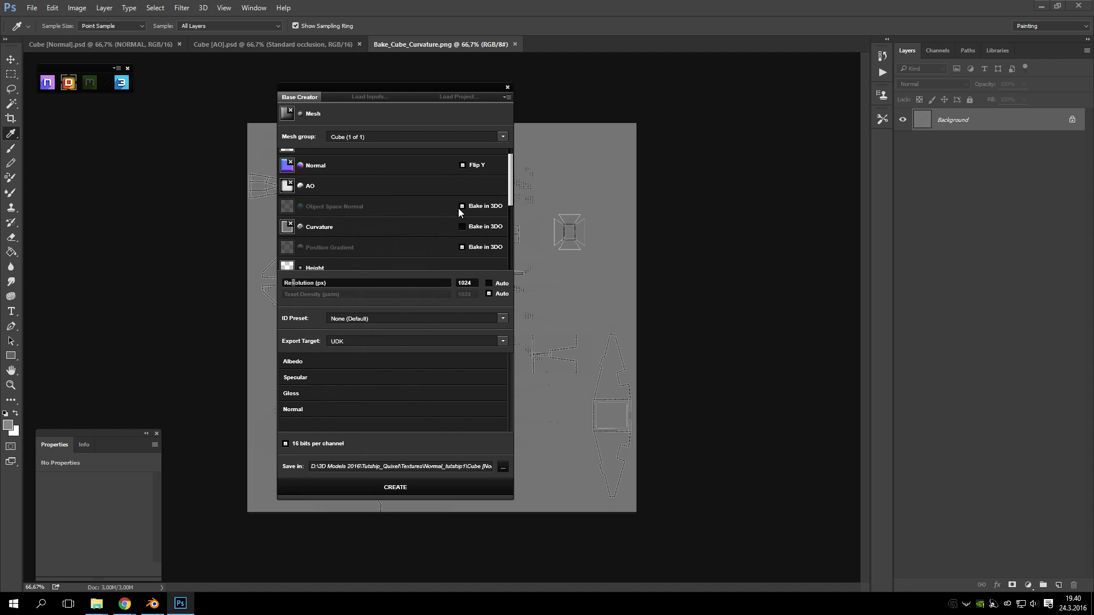
scroll(360, 192, "down", 1)
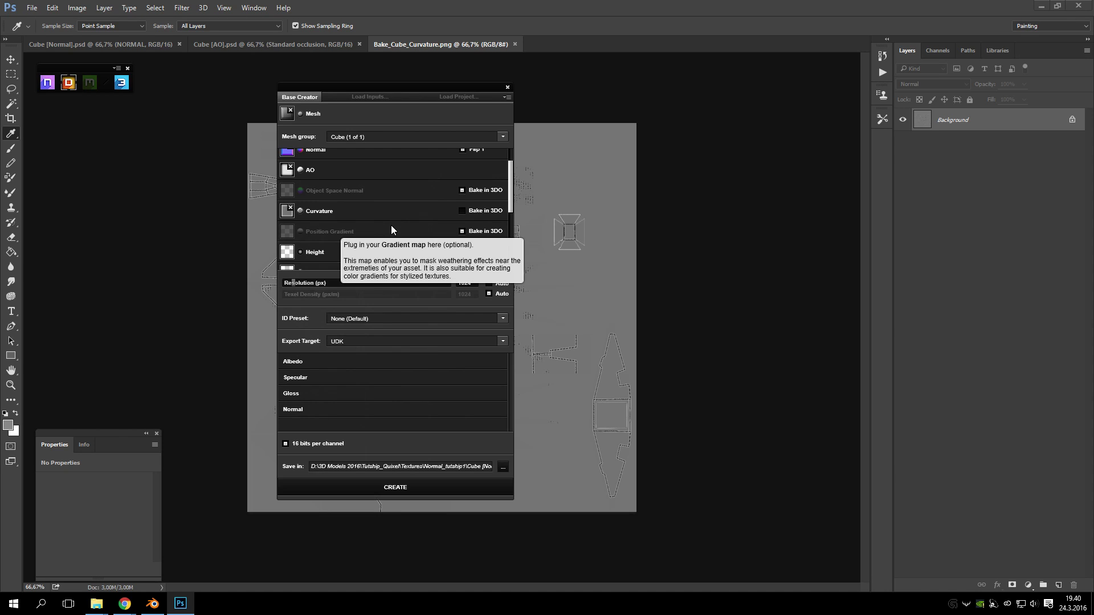
scroll(393, 244, "down", 5)
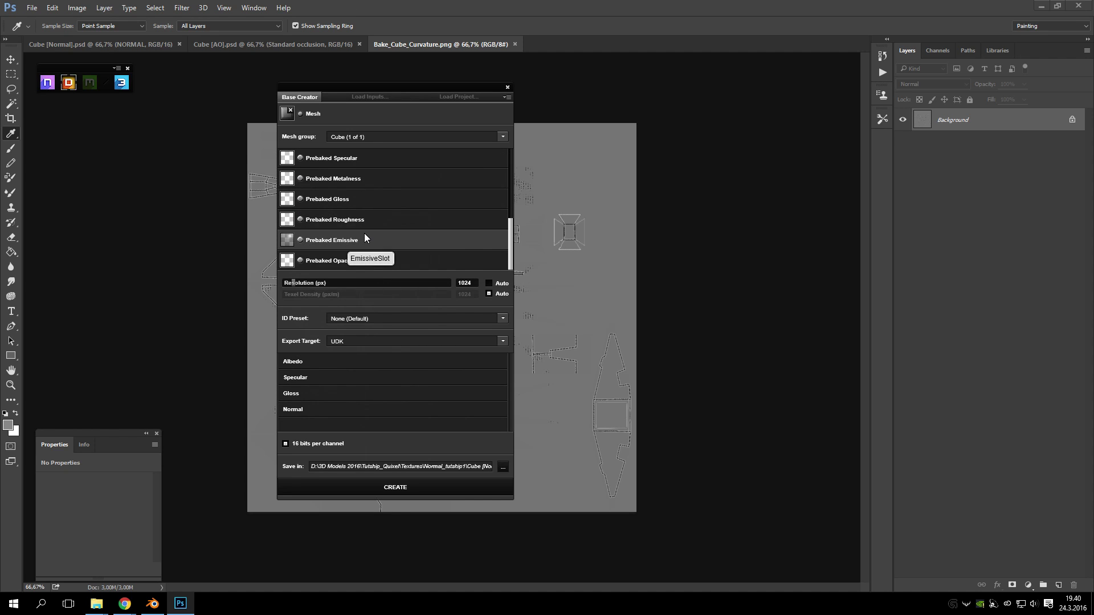
scroll(365, 234, "up", 1)
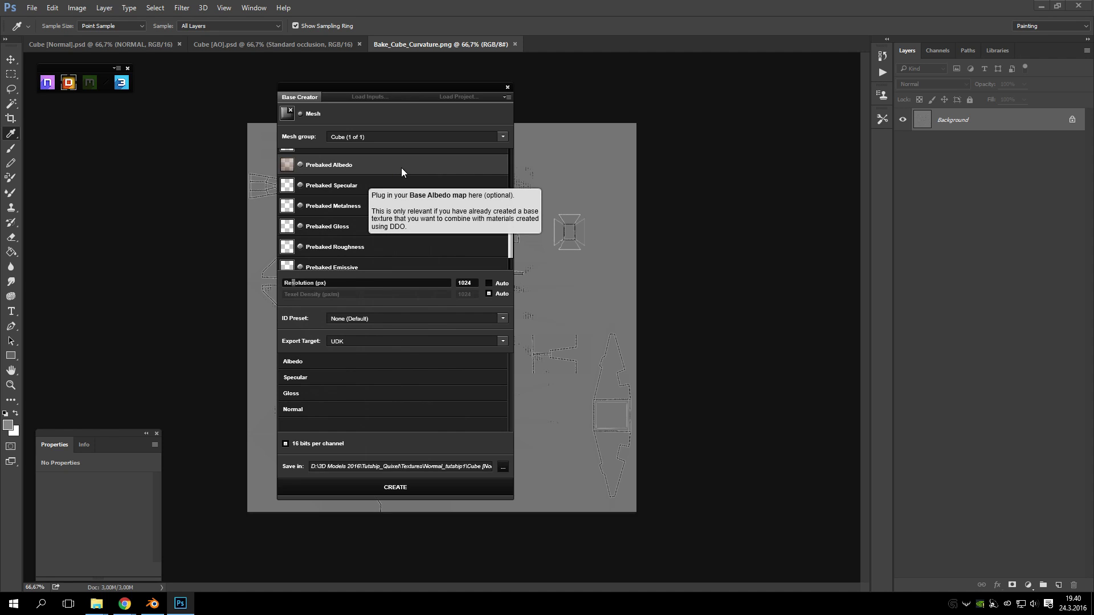
scroll(392, 175, "up", 1)
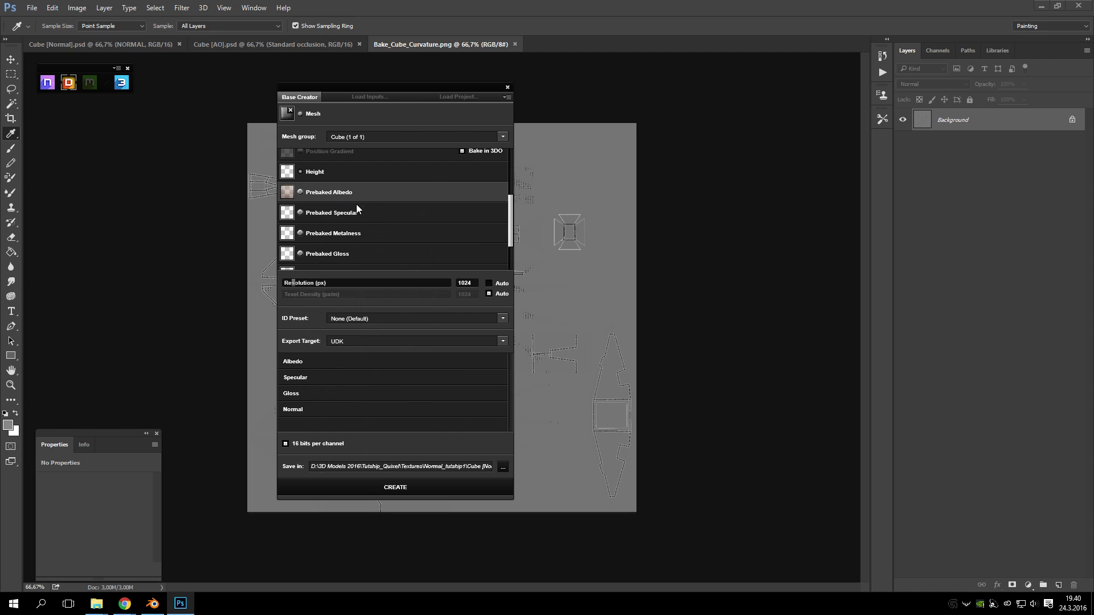
scroll(367, 213, "down", 2)
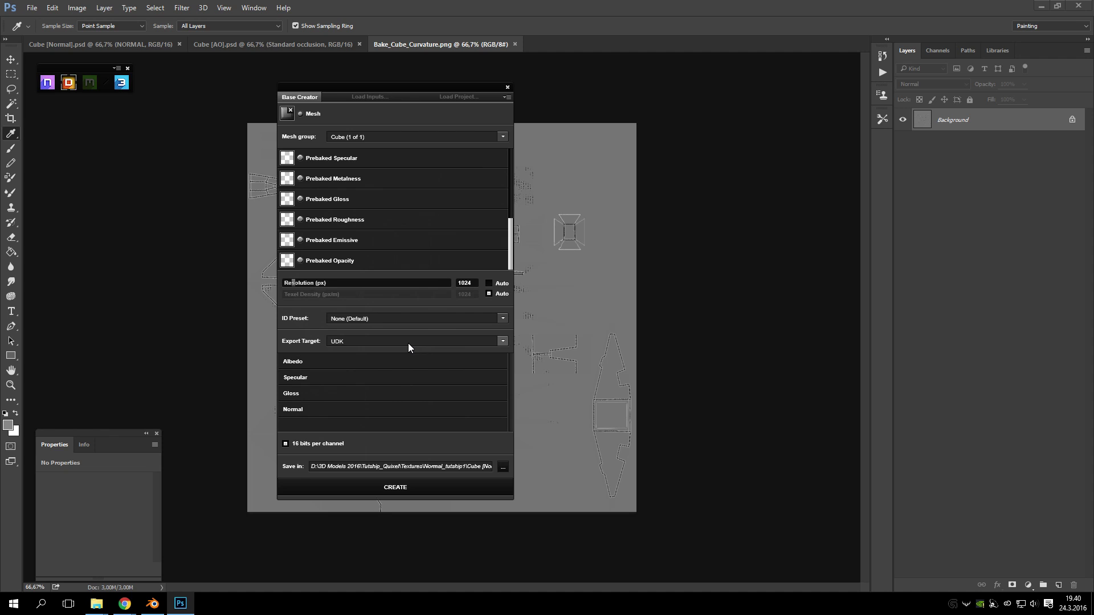
- Look through the available export targets and keep UDK as the choice
left_click_drag(446, 88, 493, 79)
left_click(448, 333)
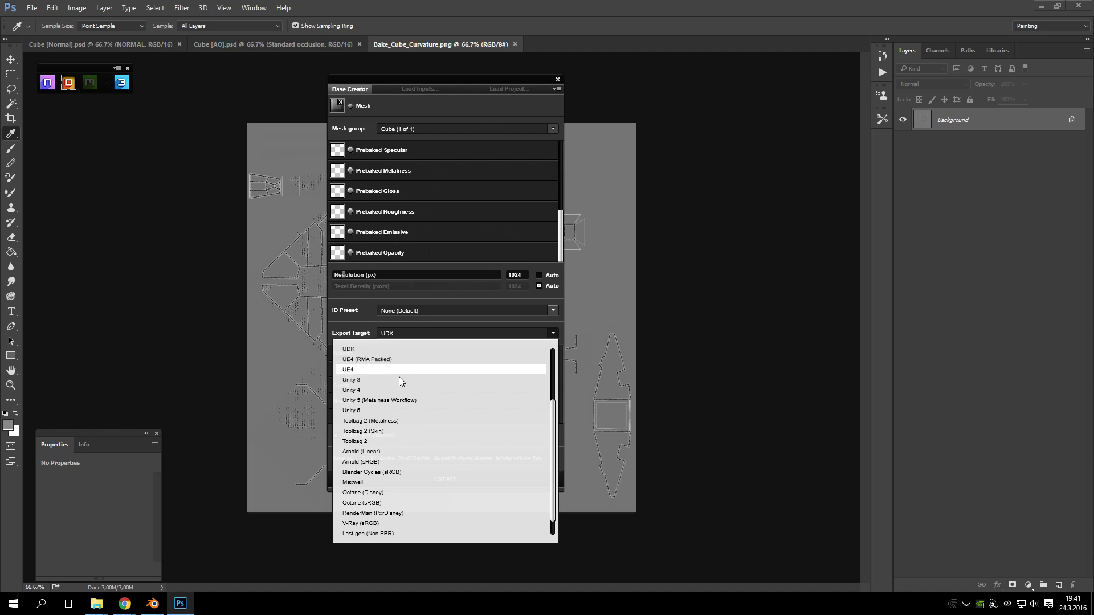
left_click(387, 335)
left_click(387, 335)
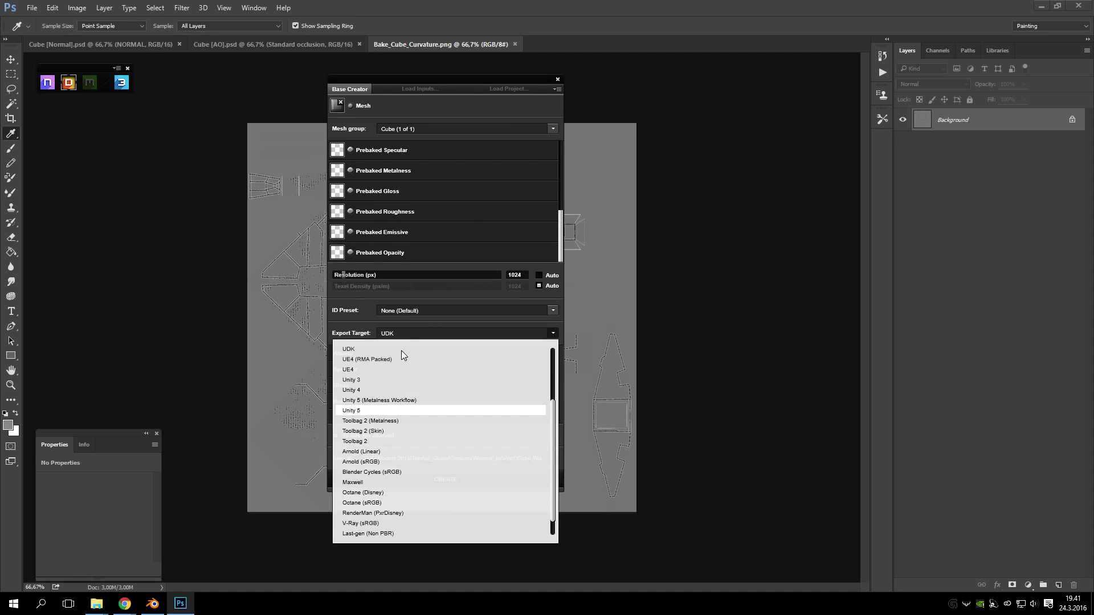
scroll(415, 366, "up", 3)
scroll(439, 471, "down", 3)
scroll(403, 464, "up", 3)
left_click(345, 324)
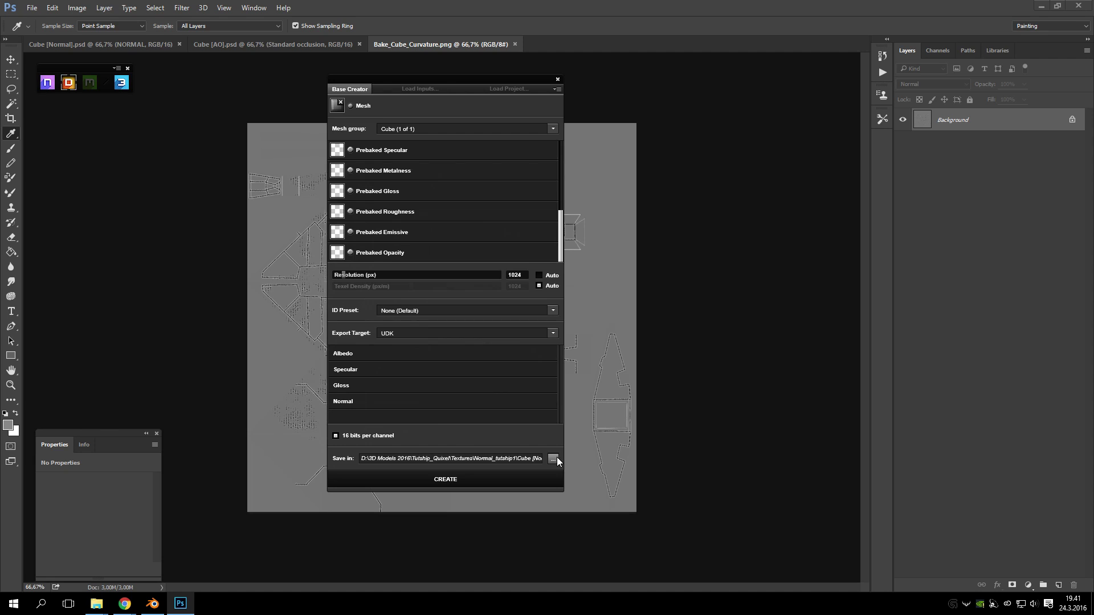
left_click(554, 335)
left_click(556, 337)
- Check the ID preset choices, keep None (Default), and review the loaded map inputs
left_click(431, 312)
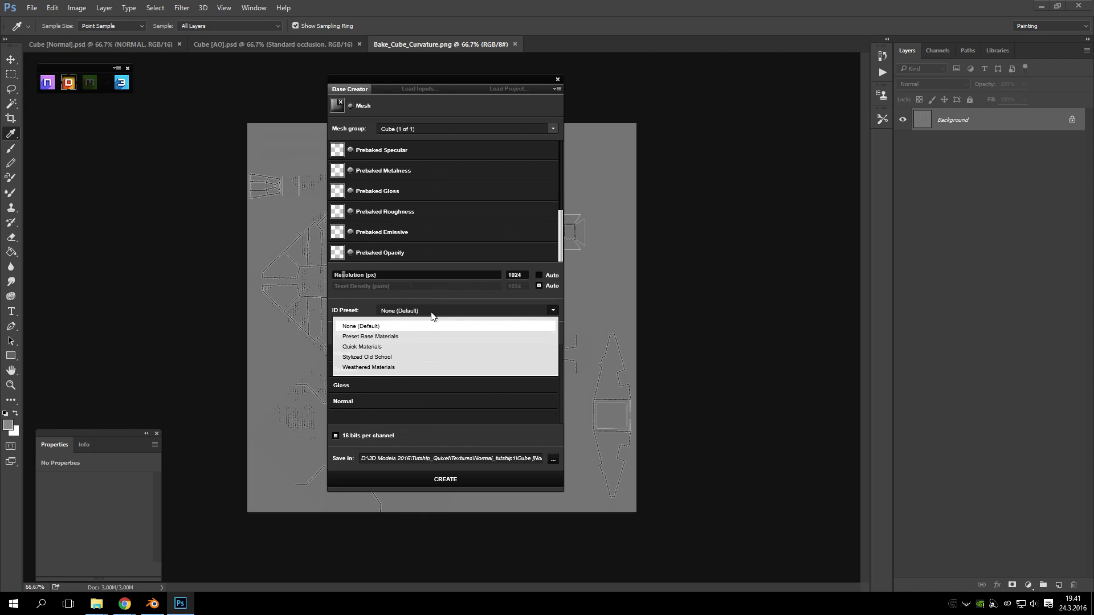
left_click(369, 309)
left_click(406, 314)
left_click(414, 313)
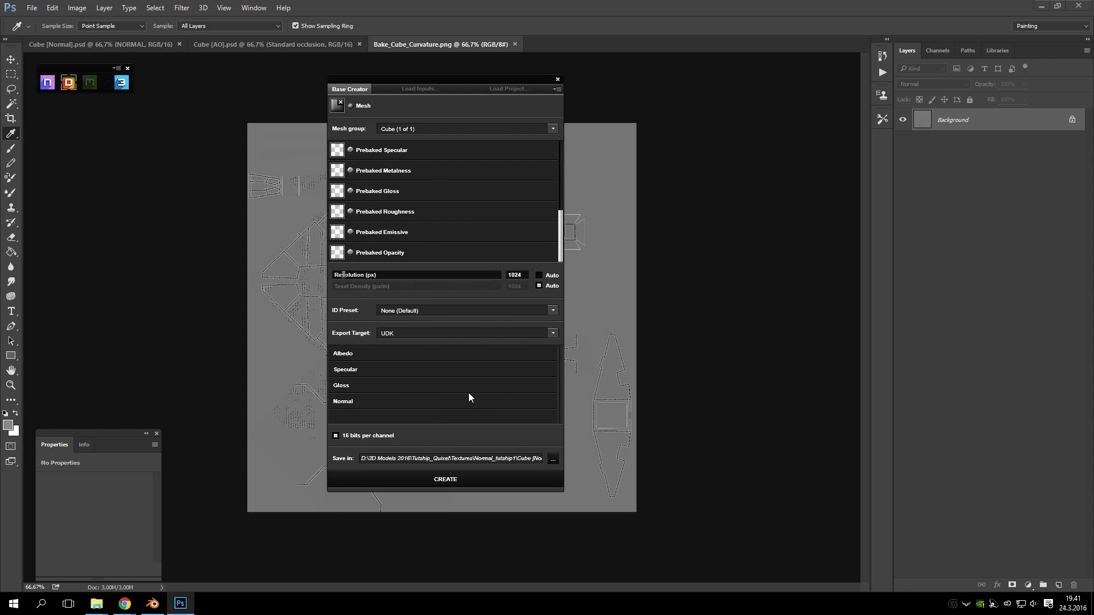
scroll(484, 196, "up", 5)
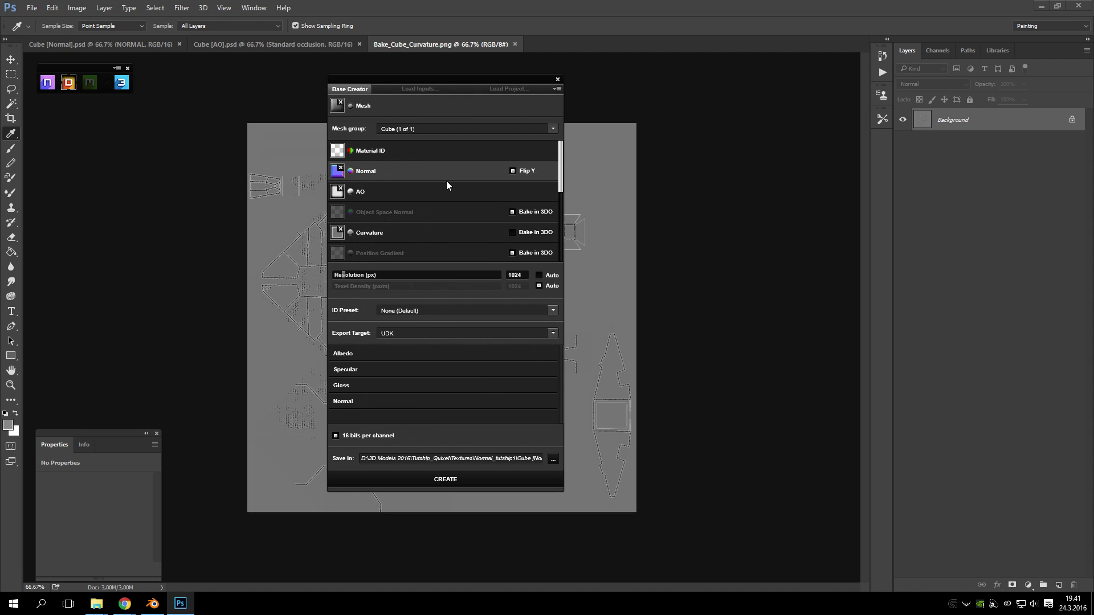
- Create a folder named DDO inside Tutship_Quixel and set it as the project's save location
left_click(553, 459)
left_click_drag(660, 215, 625, 138)
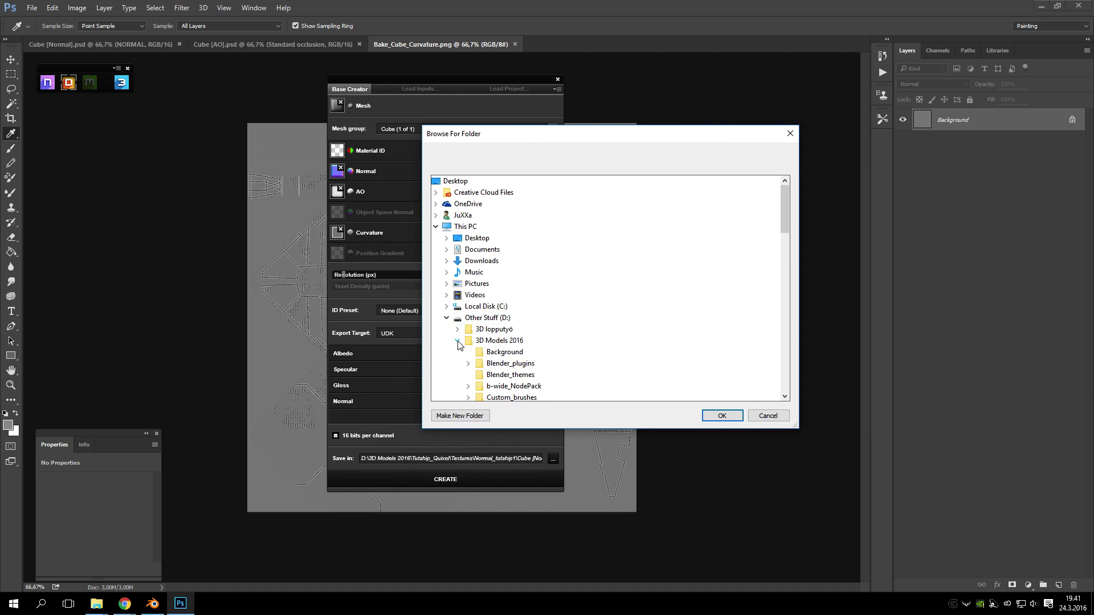
scroll(620, 376, "down", 3)
scroll(620, 376, "down", 2)
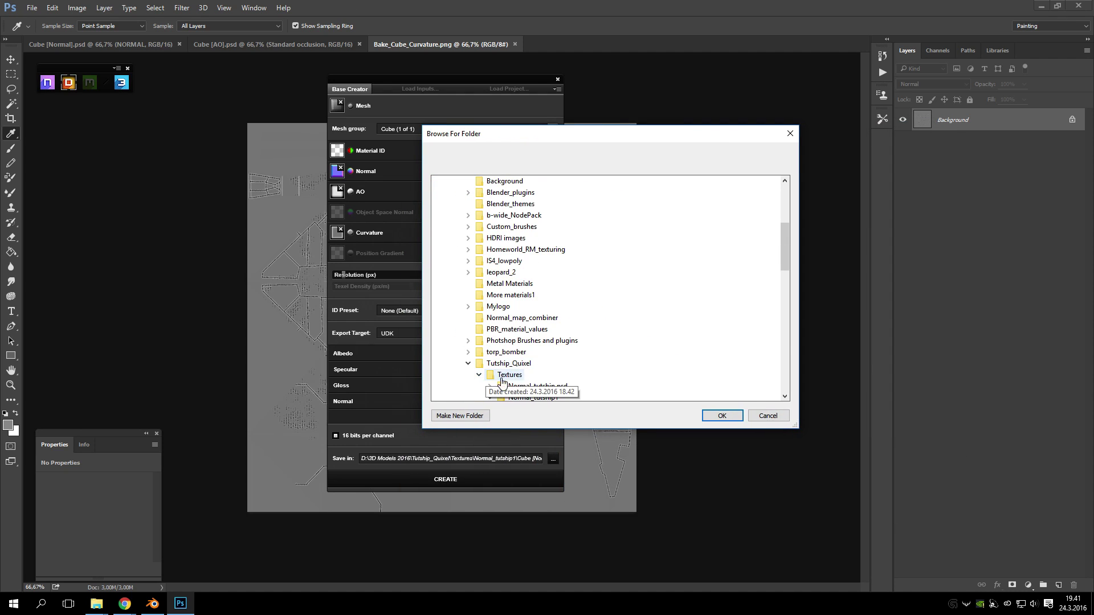
scroll(585, 377, "down", 3)
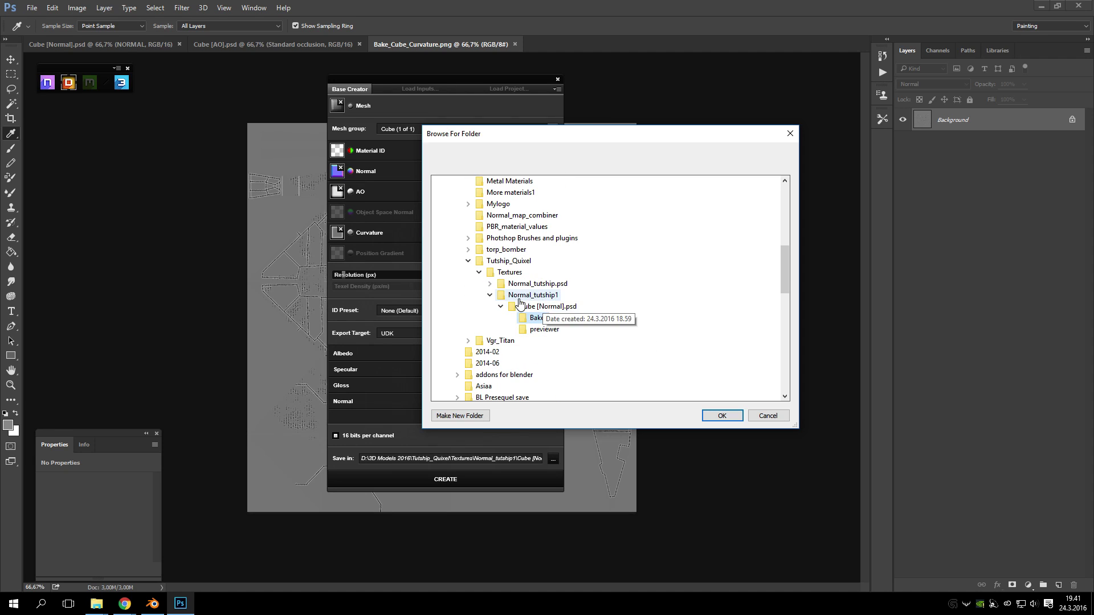
double_click(511, 262)
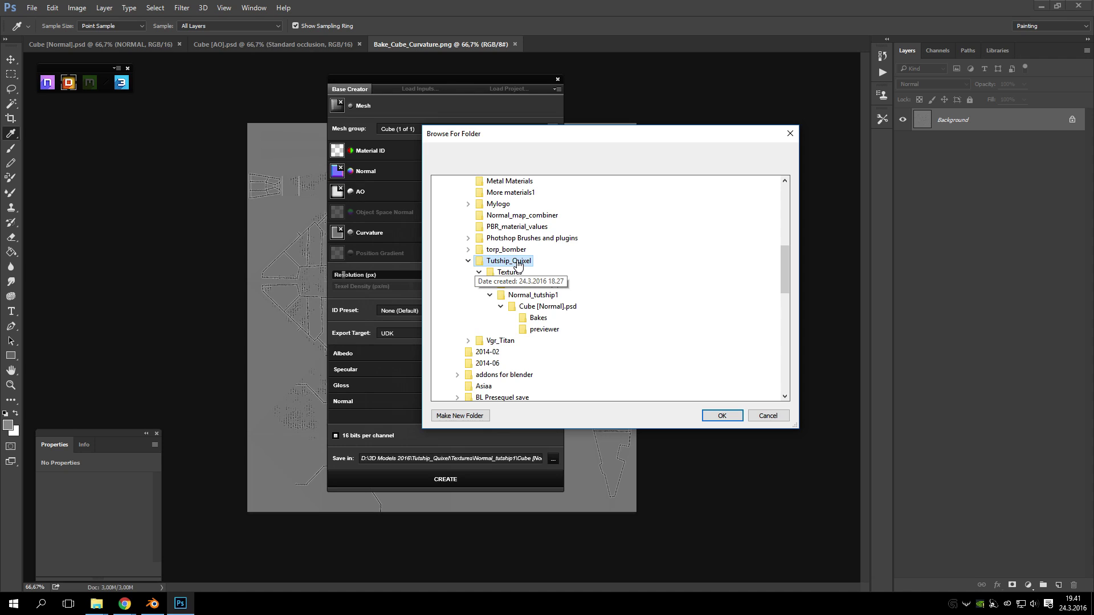
left_click(460, 416)
key("BackSpace")
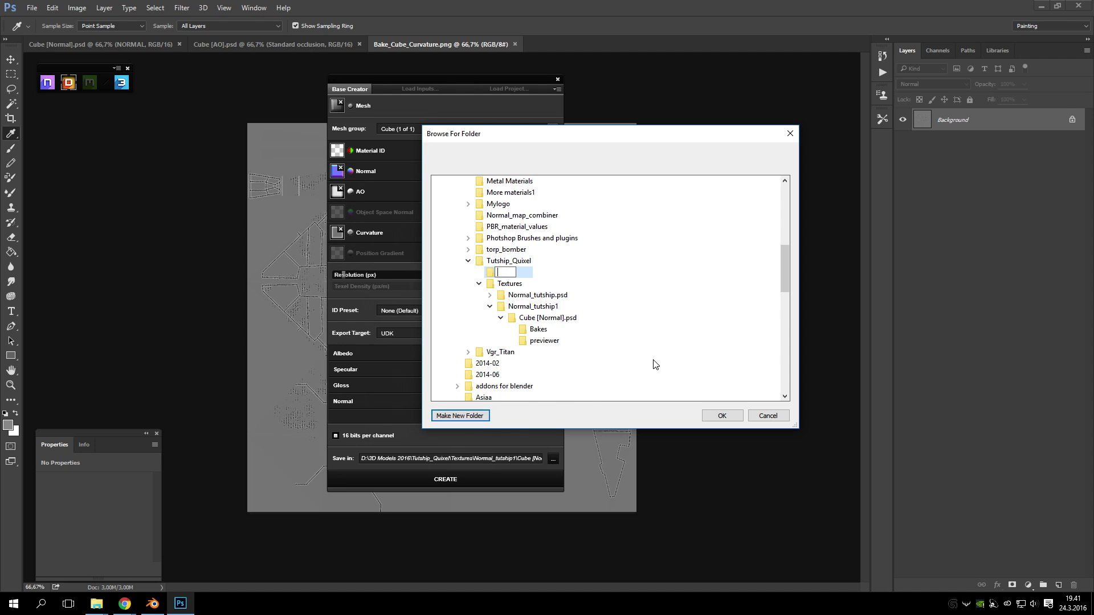
type("DDO")
left_click(738, 418)
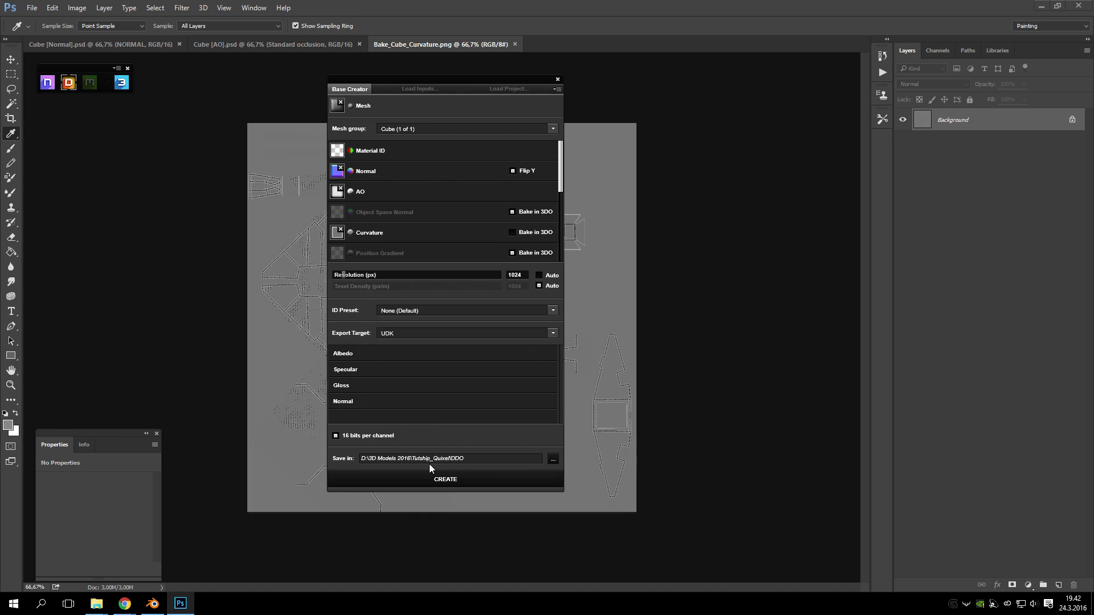
- Create the DDO project, saving the changes to Cube [Normal].psd before it closes
left_click_drag(443, 78, 558, 104)
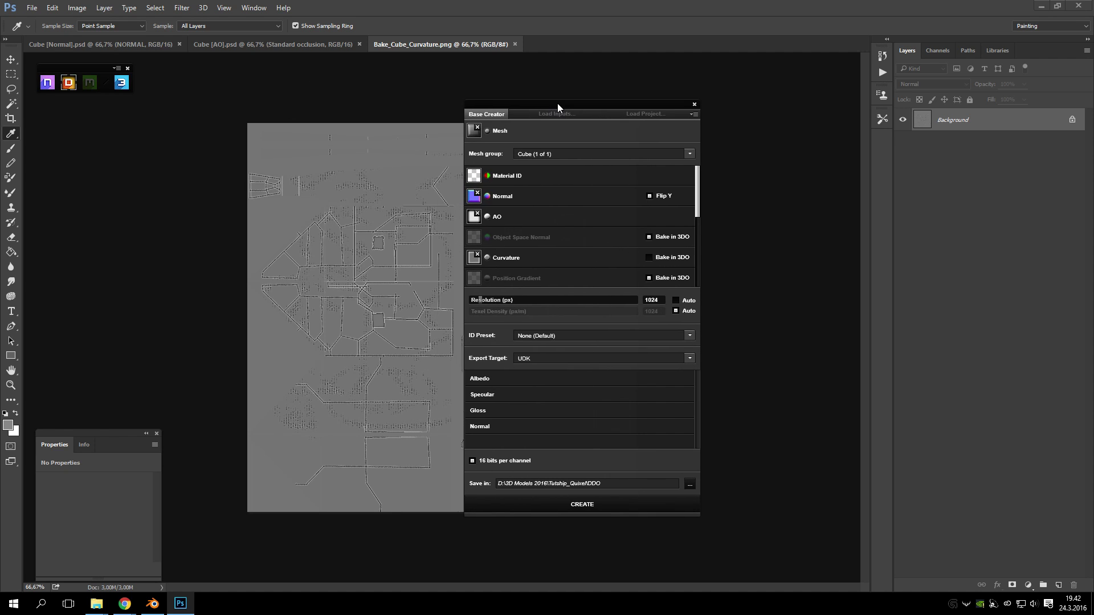
left_click(608, 509)
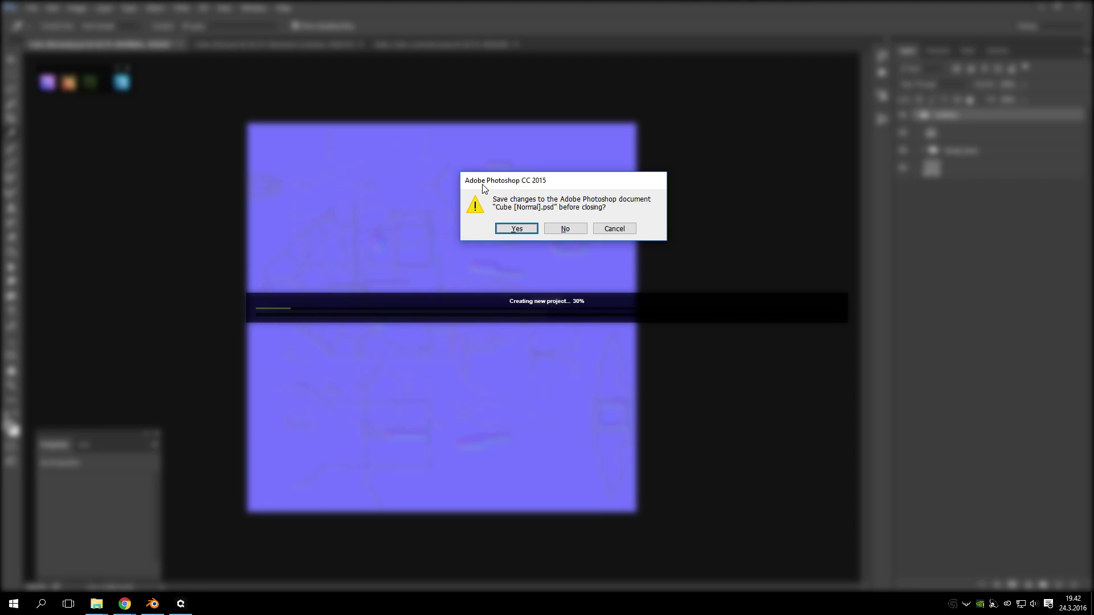
left_click(526, 229)
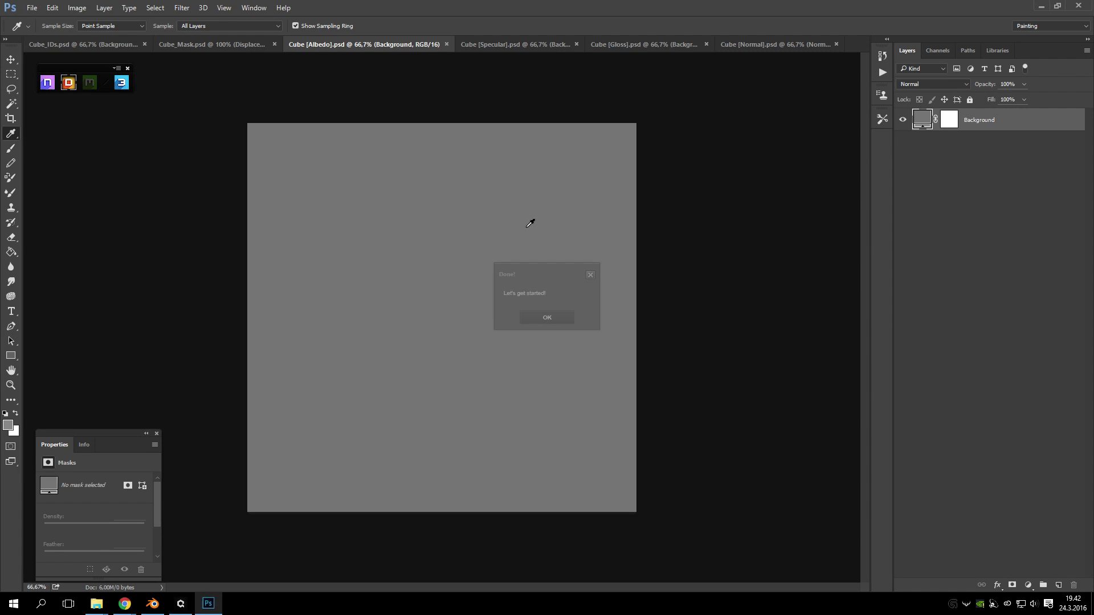
left_click(549, 317)
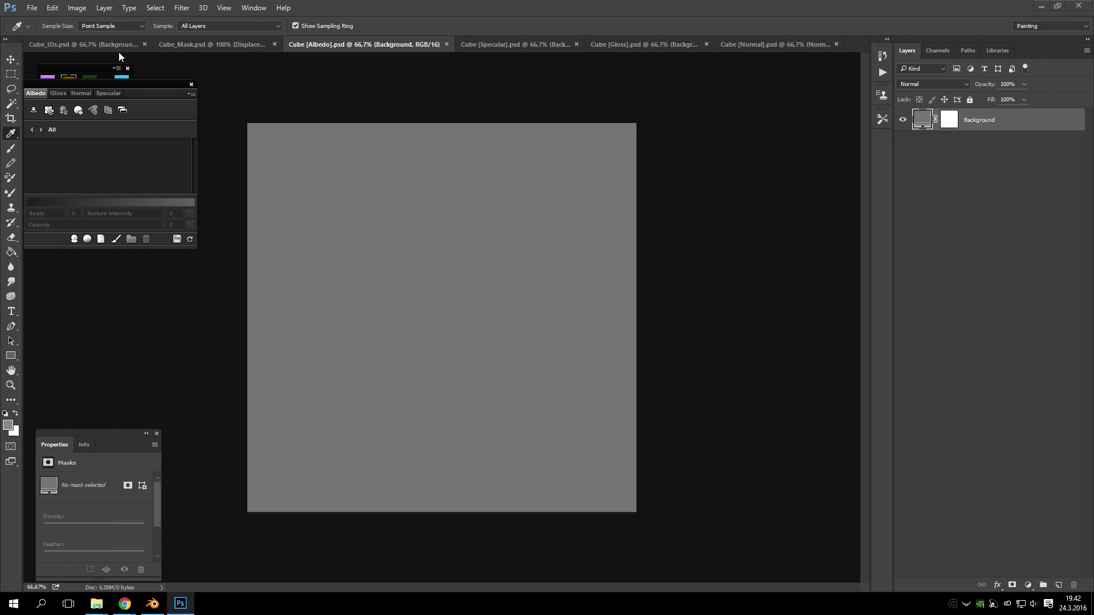
- Look through the new project's Specular, Gloss, Normal and IDs documents and the layer stack of Cube_Mask.psd
left_click_drag(137, 85, 158, 127)
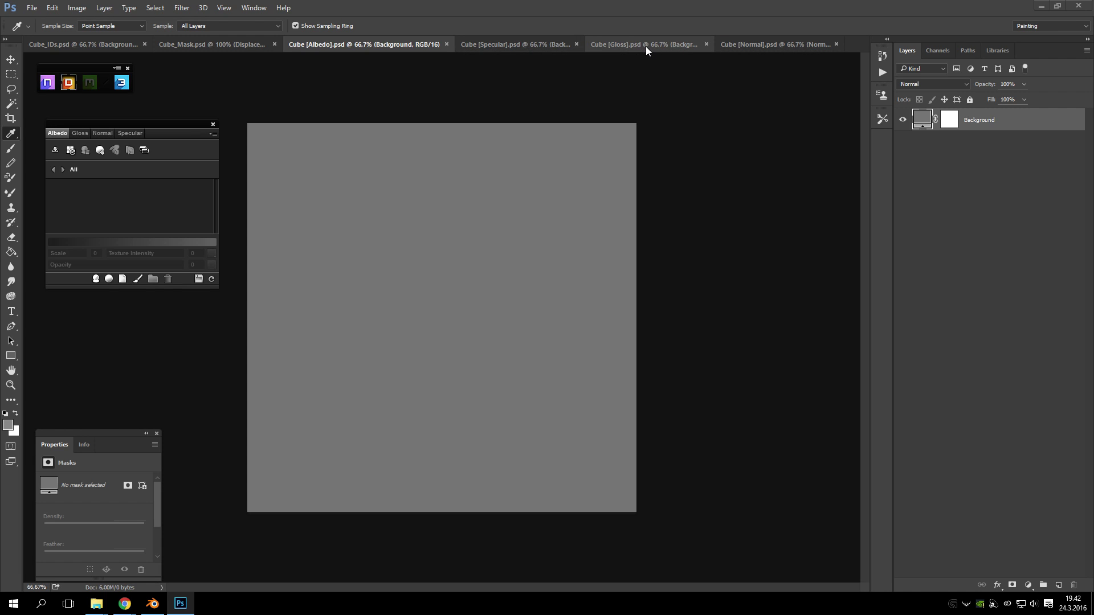
left_click(527, 45)
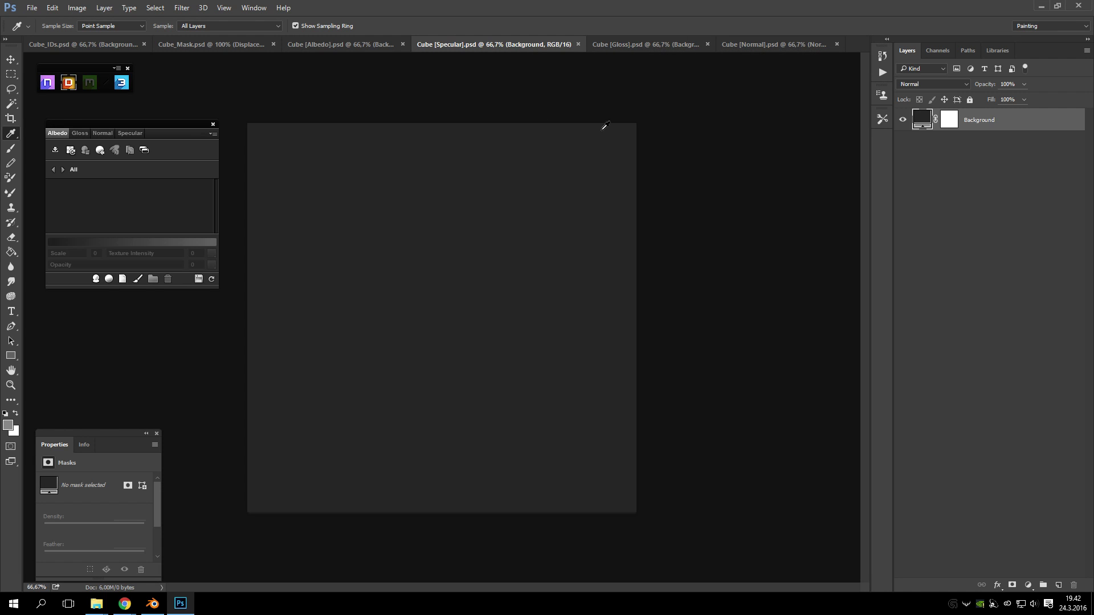
left_click(631, 45)
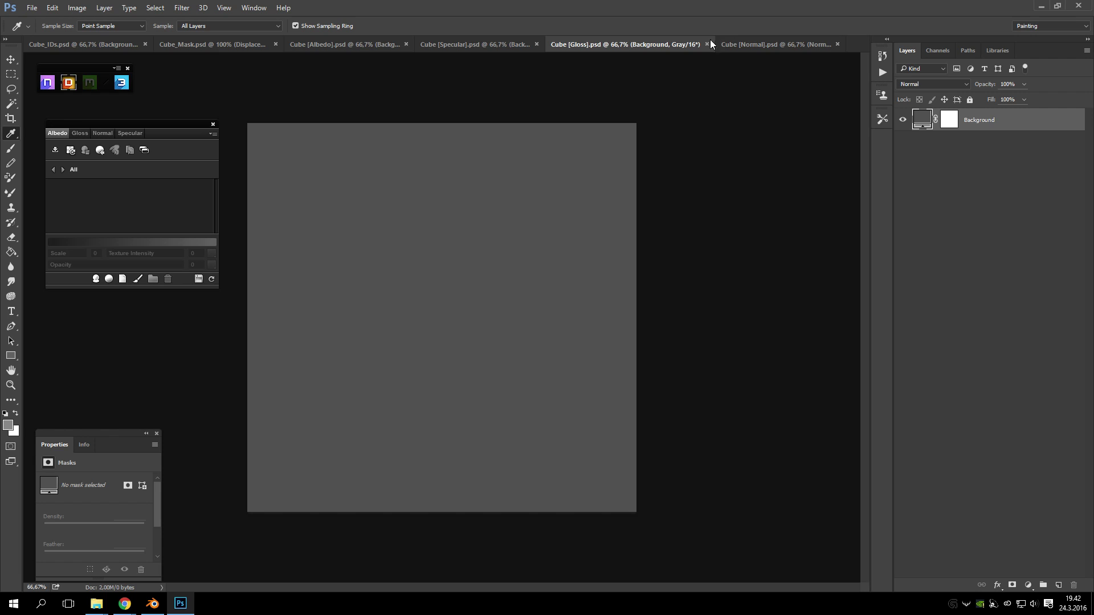
left_click(727, 45)
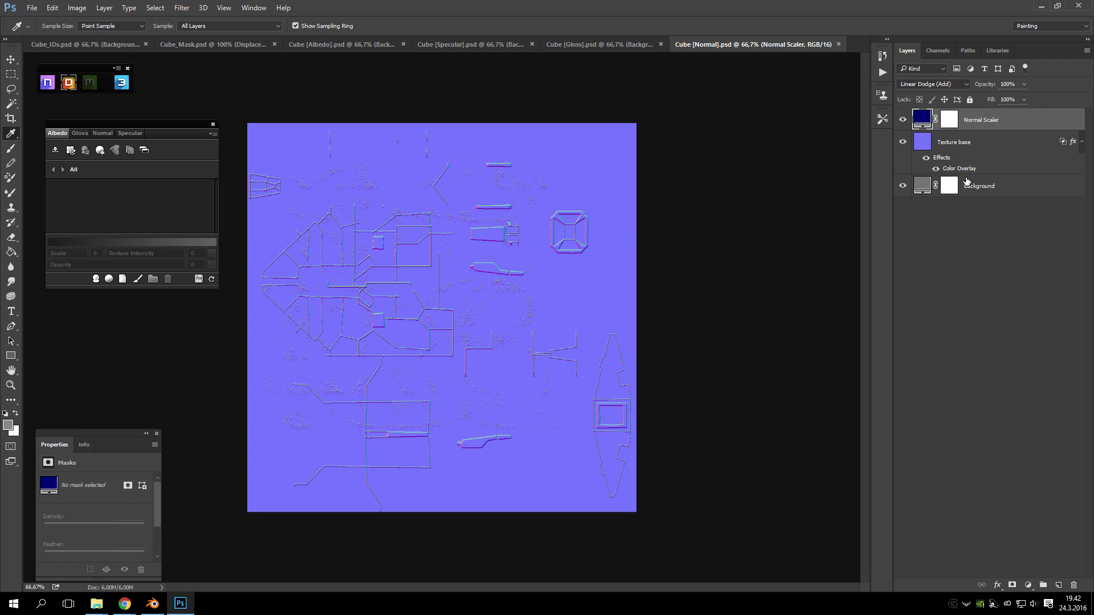
left_click(85, 45)
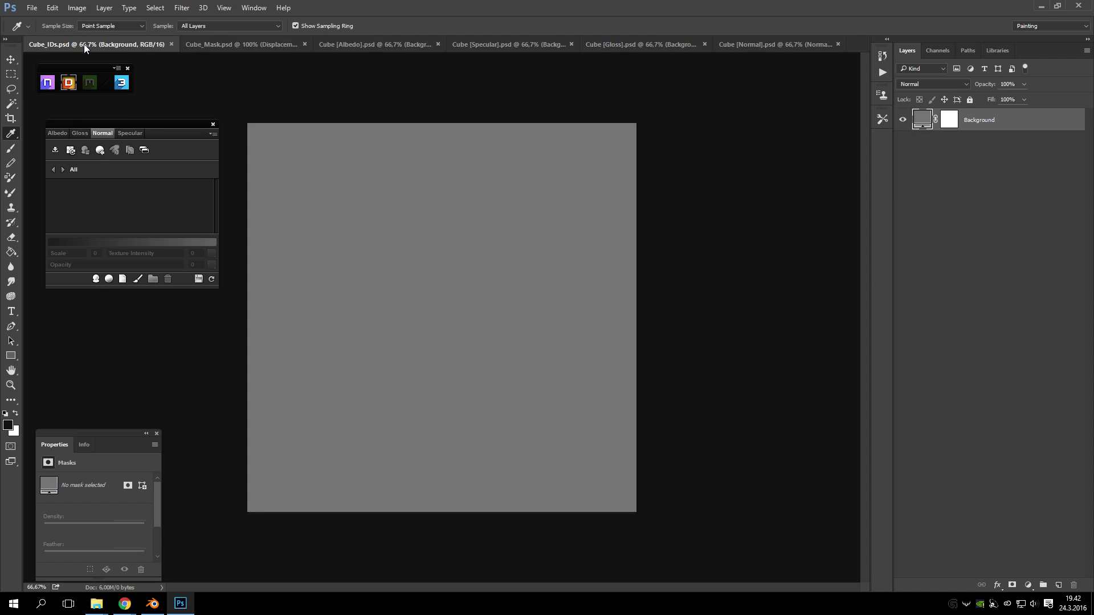
left_click(248, 46)
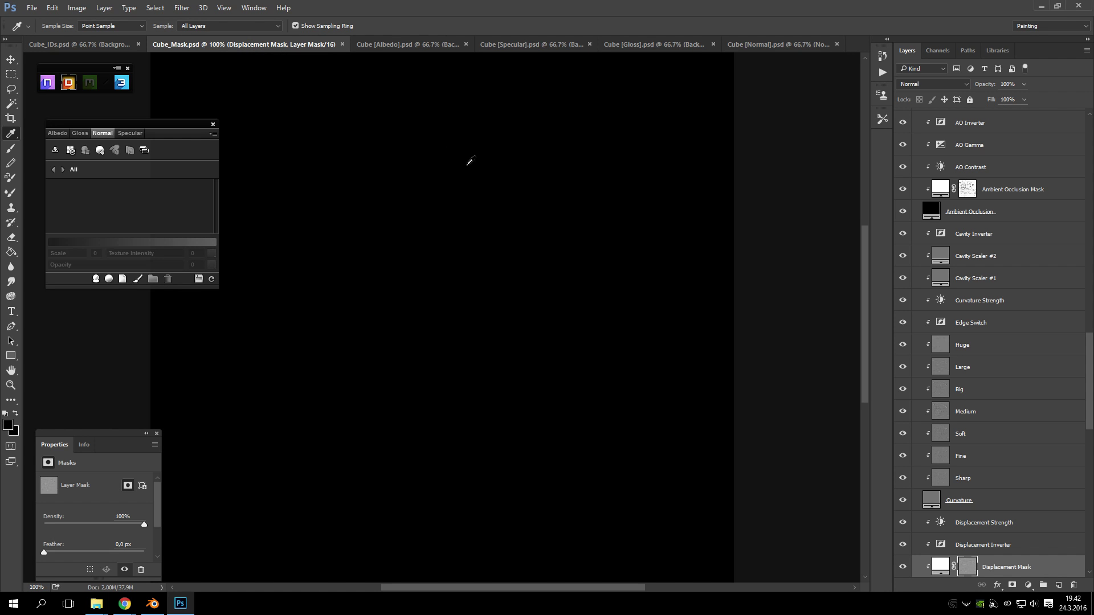
scroll(1019, 335, "up", 1)
scroll(974, 353, "up", 10)
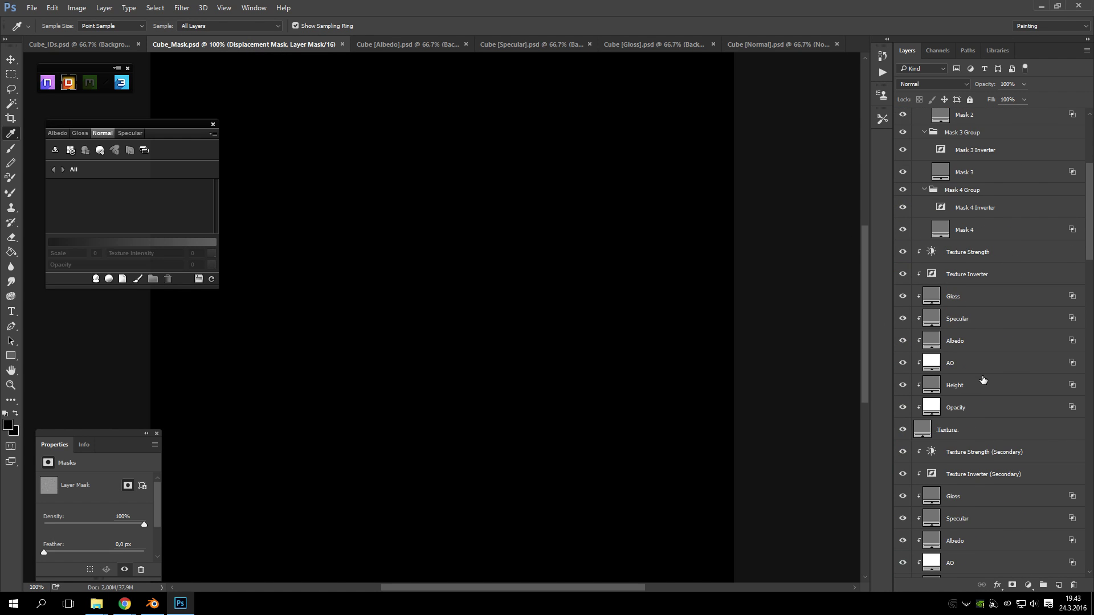
scroll(976, 200, "down", 15)
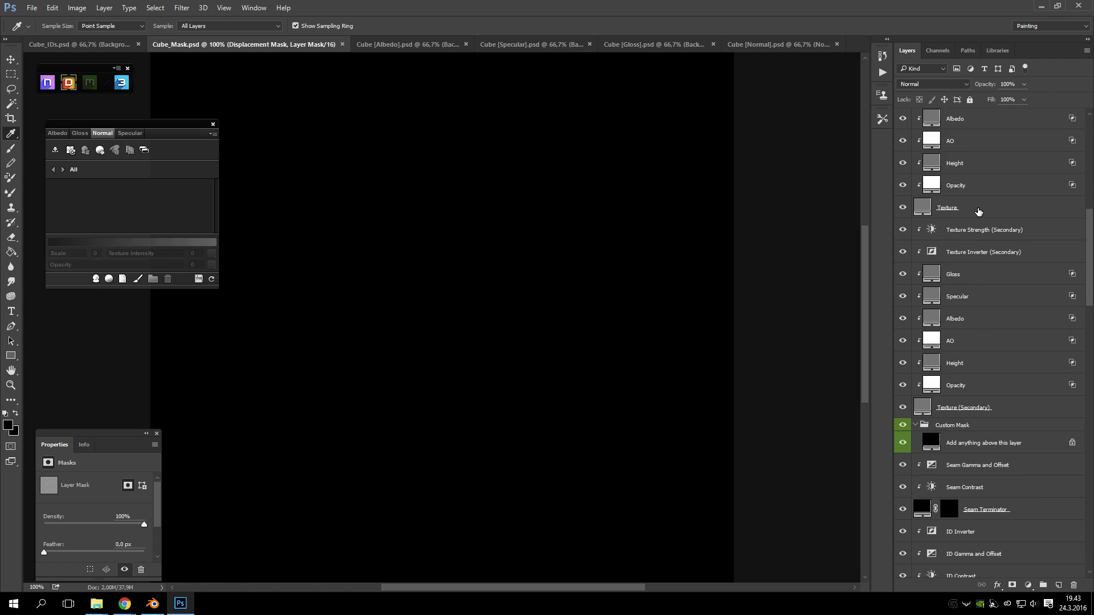
- Examine the rest of Cube_Mask.psd's layer stack down to the Black layer and compare the IDs and Albedo documents
scroll(971, 209, "down", 10)
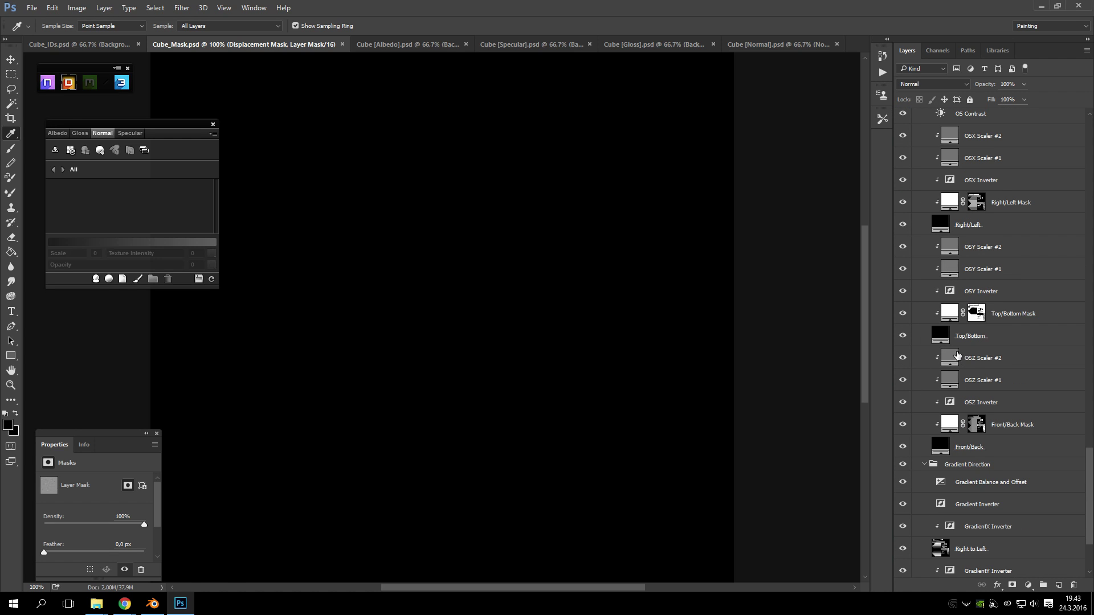
scroll(927, 416, "down", 5)
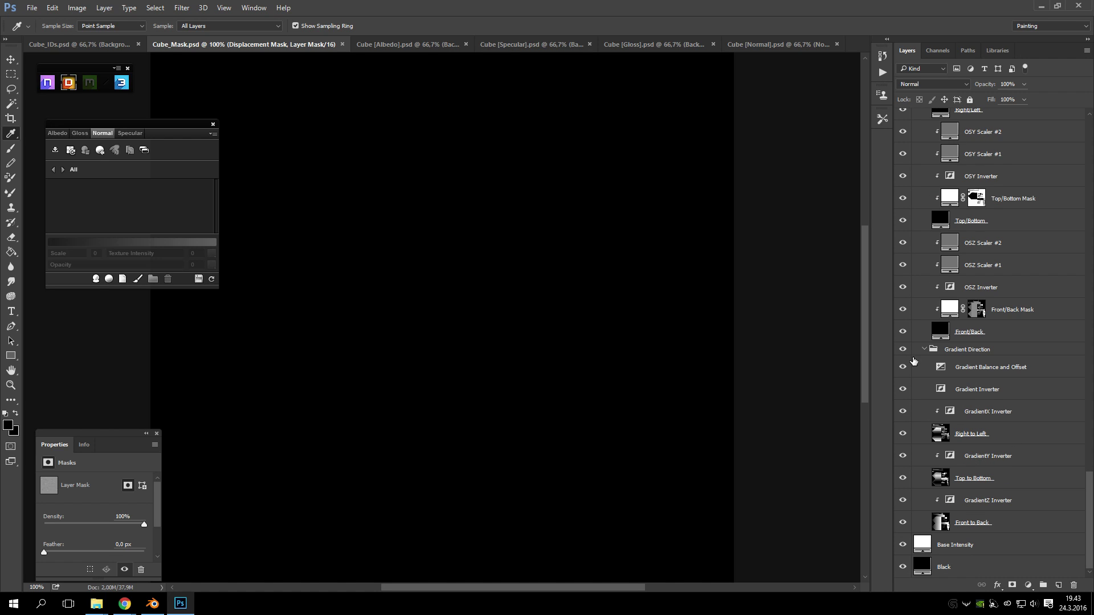
key("ctrl+Tab")
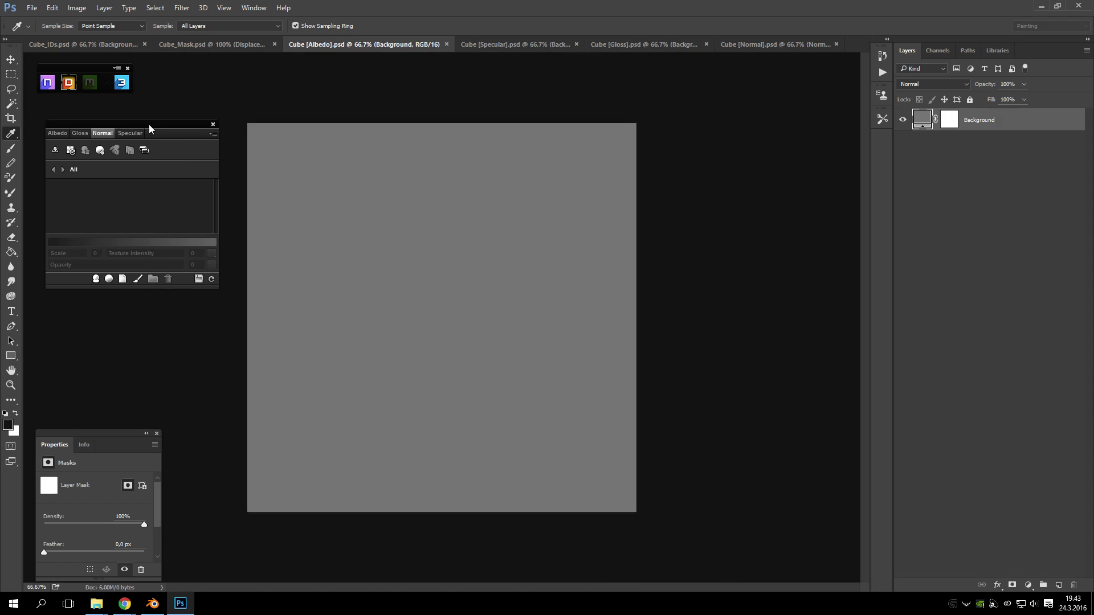
left_click_drag(156, 123, 146, 111)
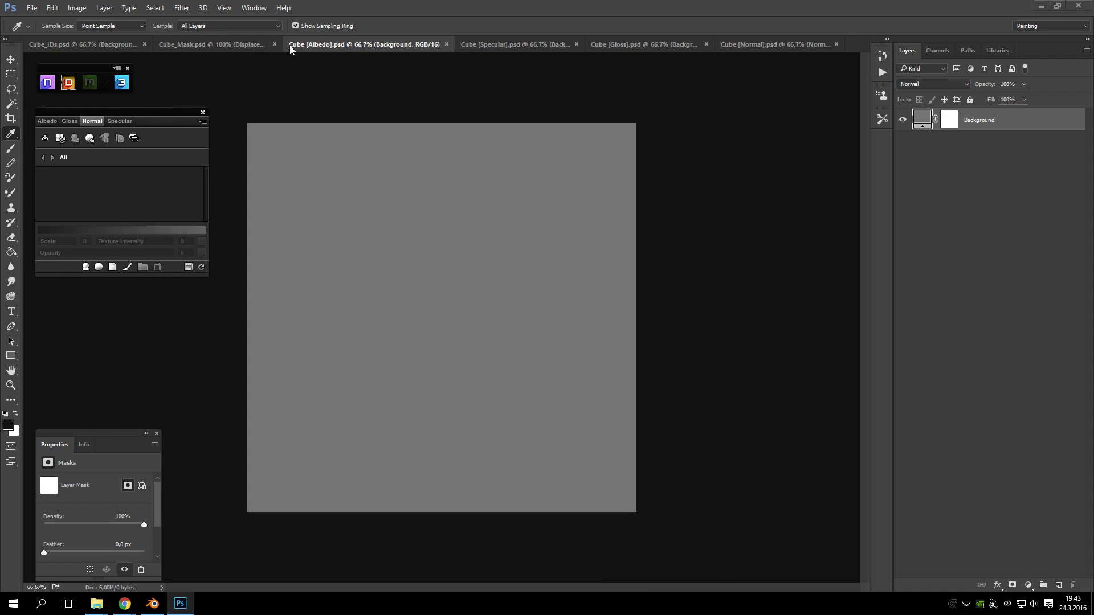
left_click(213, 45)
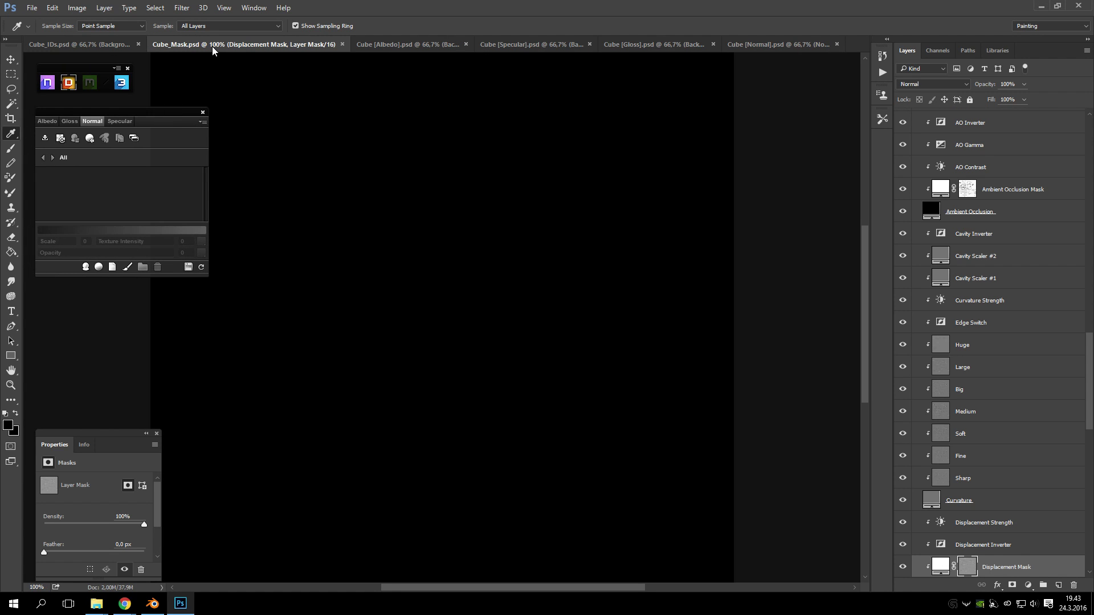
left_click(91, 45)
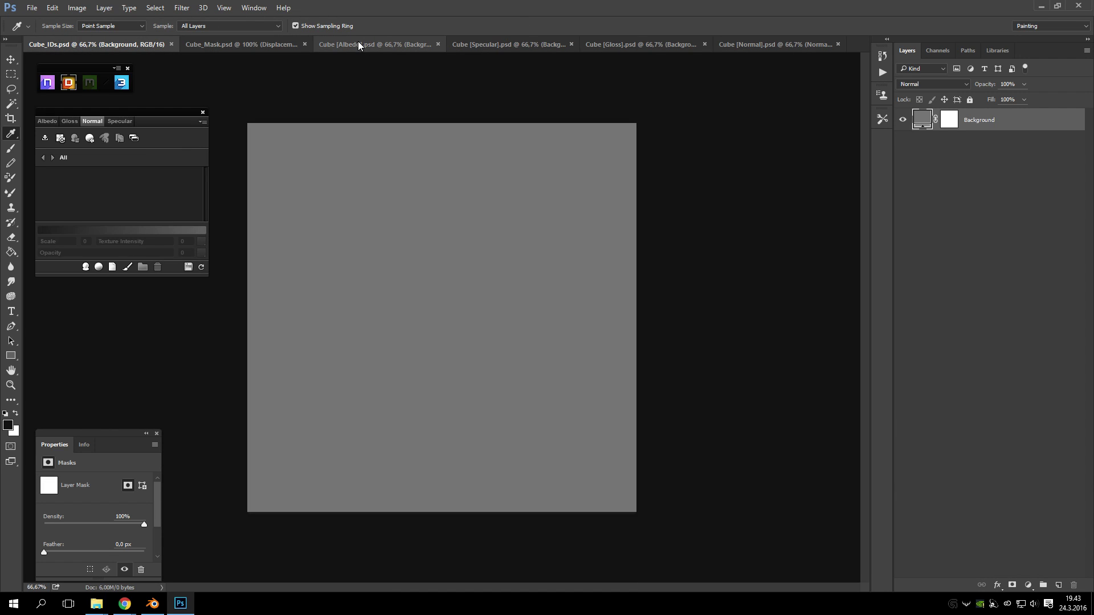
left_click(411, 48)
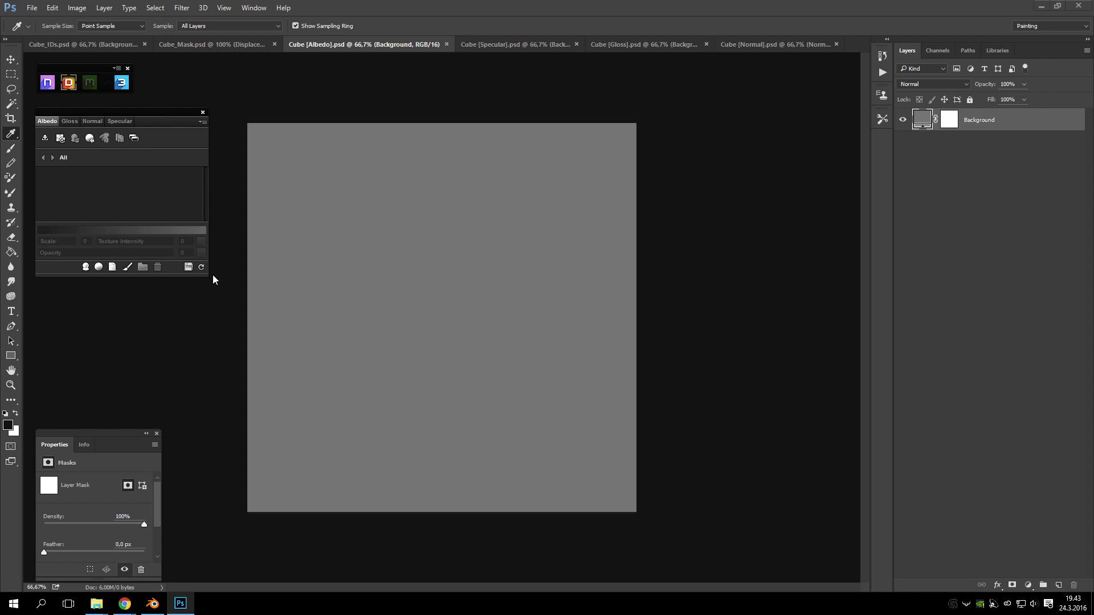
- Enlarge the DDO panel and open the 3DO preview, viewing the spaceship from above
left_click_drag(207, 276, 210, 359)
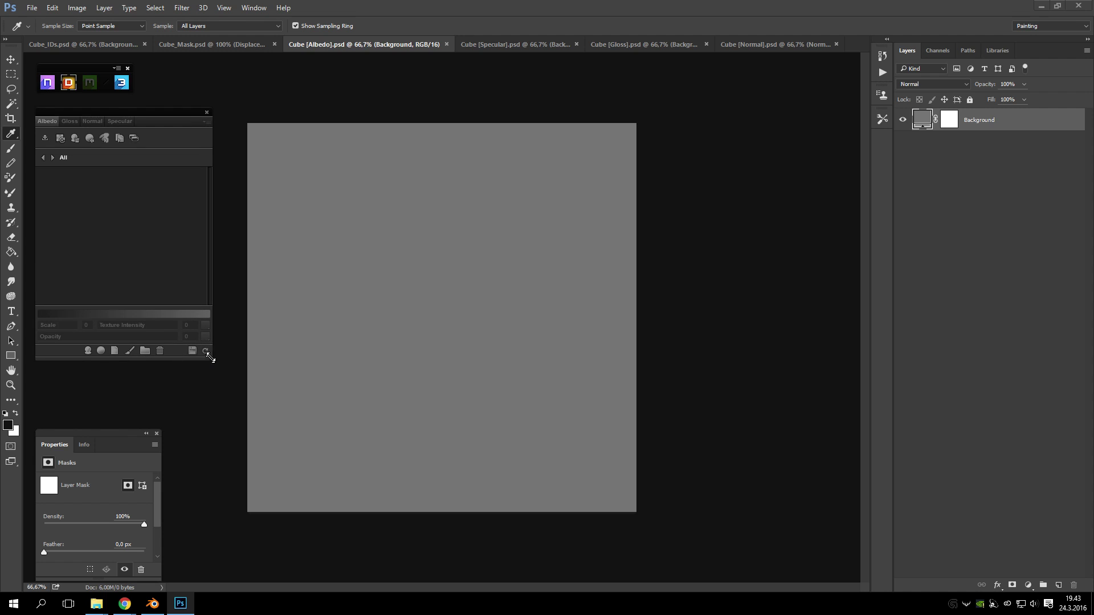
left_click(122, 83)
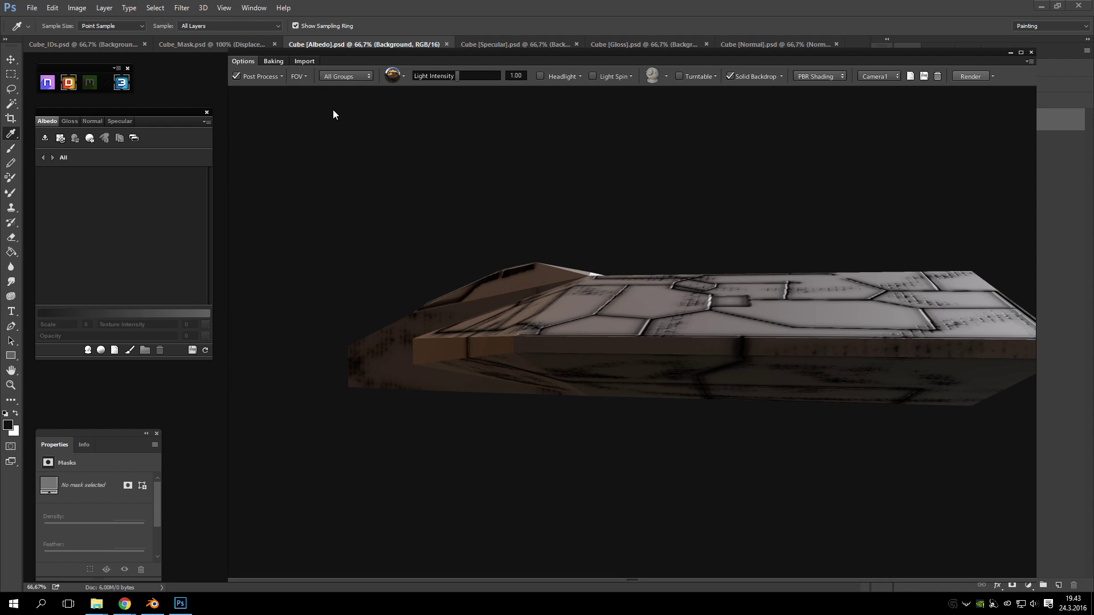
left_click_drag(509, 299, 527, 57)
left_click_drag(541, 217, 619, 231)
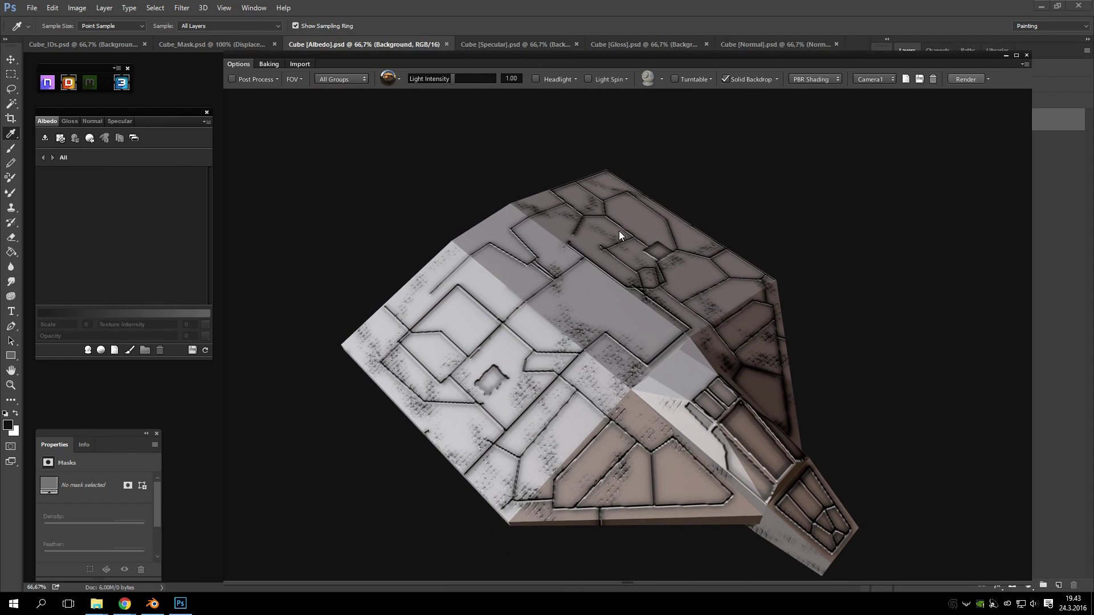
- Try the 03 - Clean (Highest Quality) post-process preset, and settle on HW_LIGHTING for the spaceship preview
left_click(277, 79)
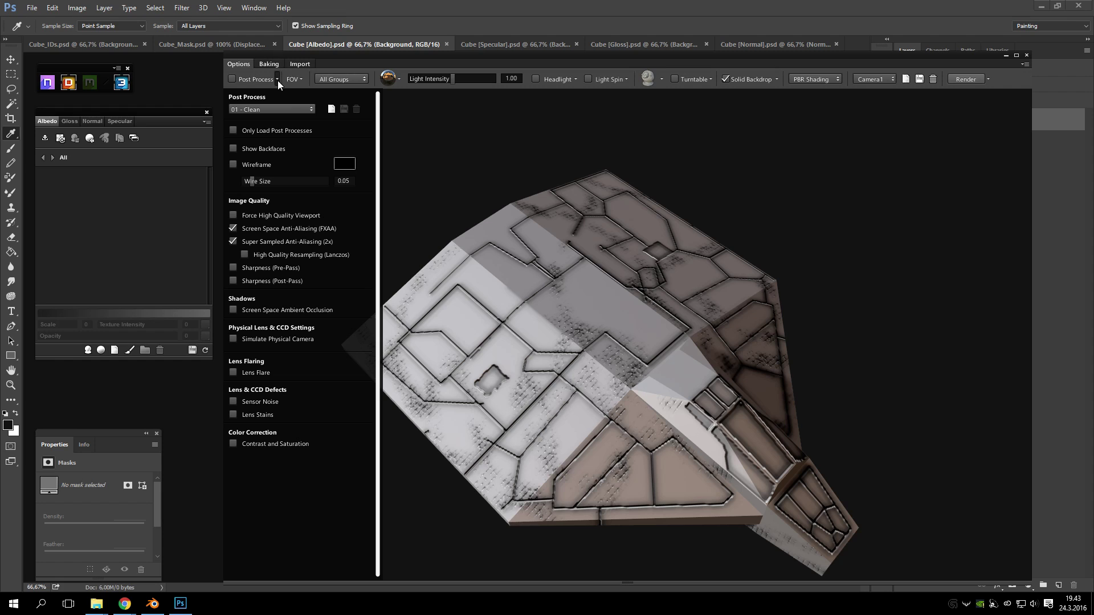
left_click(292, 111)
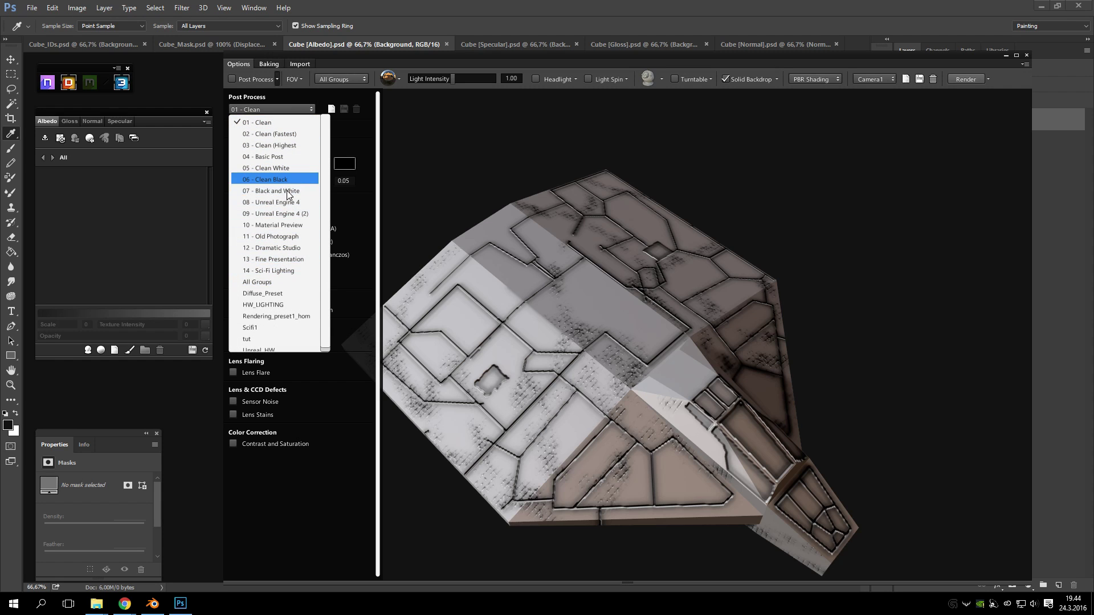
left_click(302, 146)
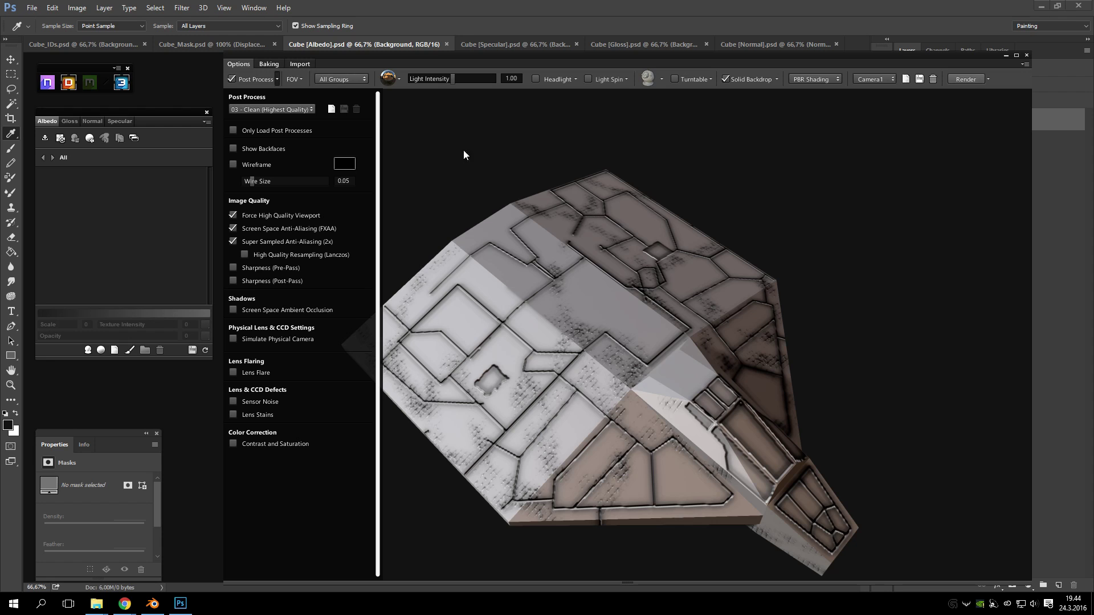
left_click(303, 108)
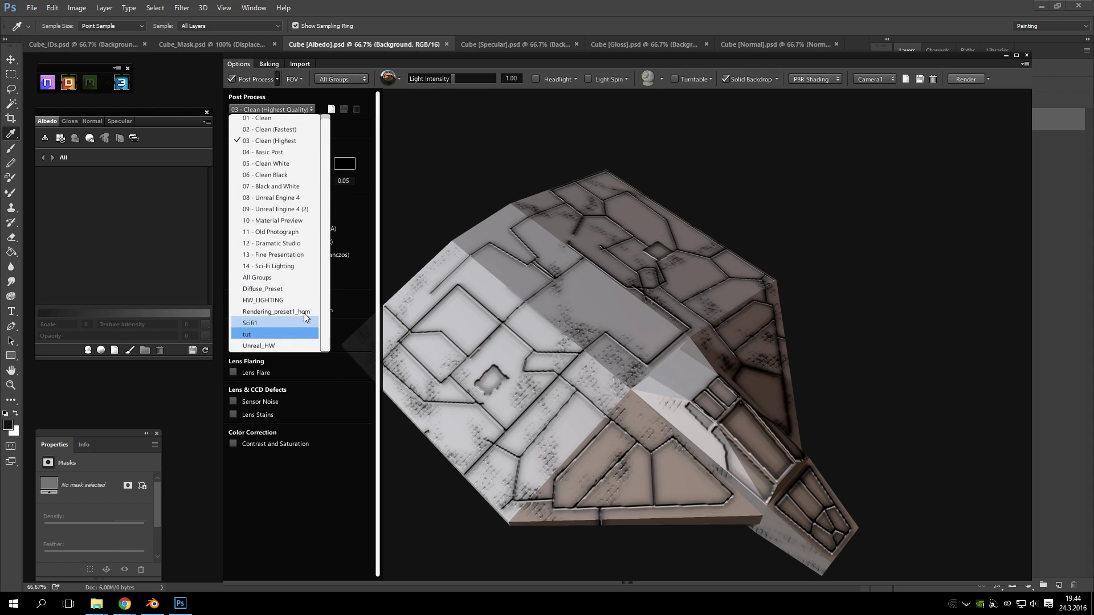
left_click(278, 300)
left_click_drag(717, 255, 640, 324)
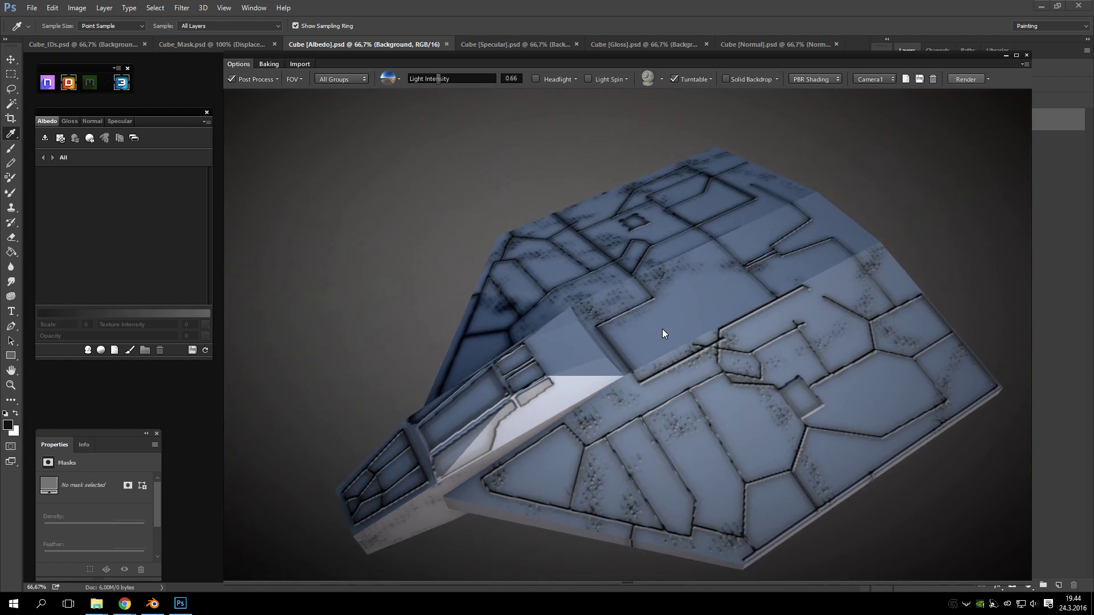
- Reposition the 3DO preview window and compare the spaceship with post-processing off and on
mouse_move(326, 50)
left_mouse_down()
mouse_move(379, 56)
mouse_move(335, 41)
left_mouse_up()
left_click(241, 70)
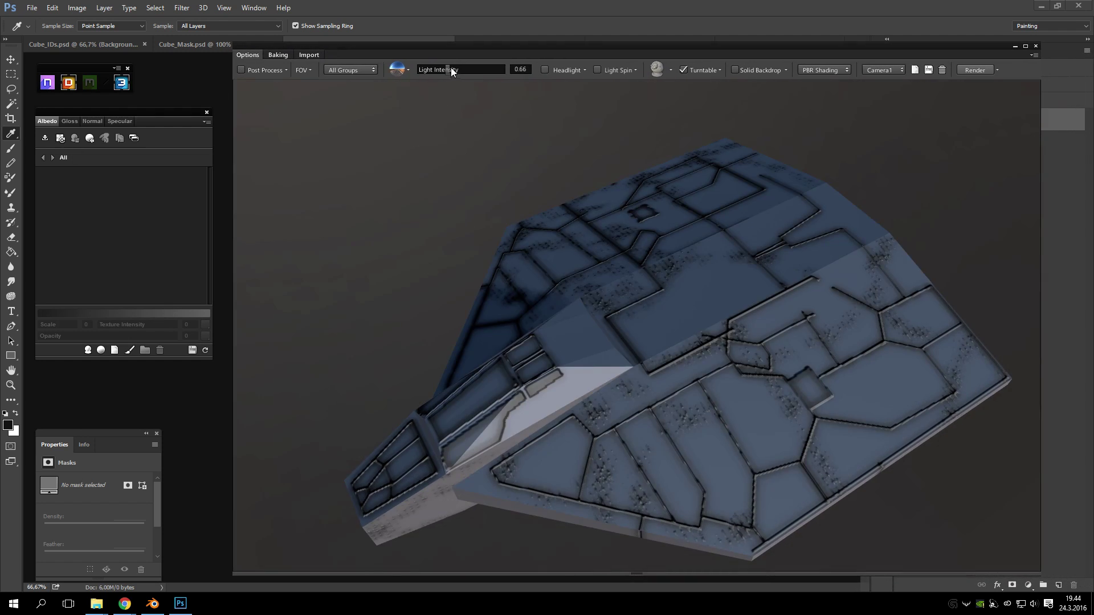
left_click_drag(383, 54, 333, 68)
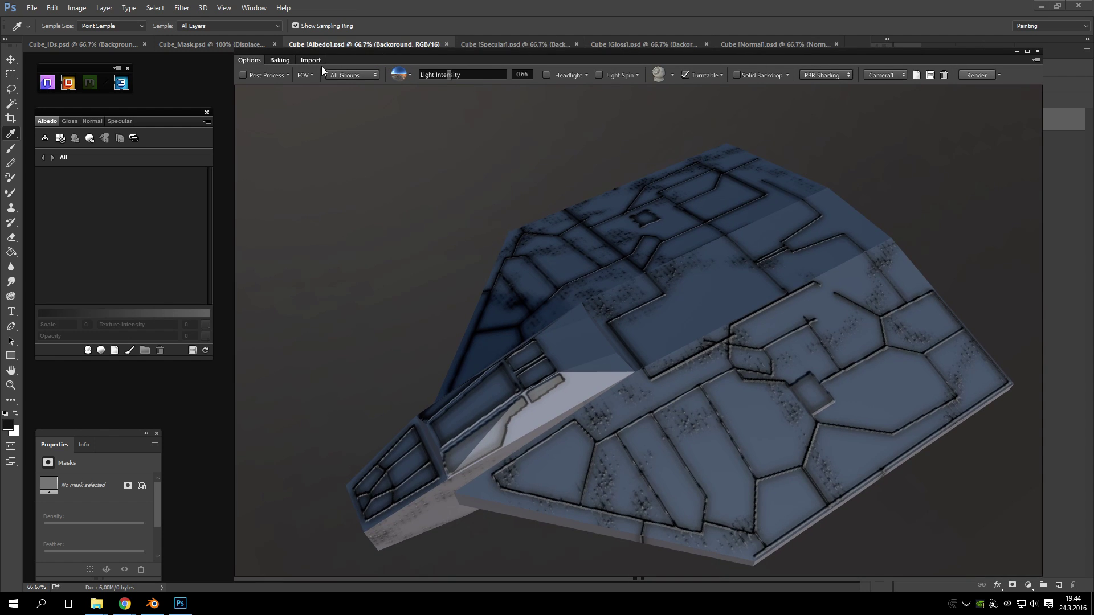
left_click(244, 75)
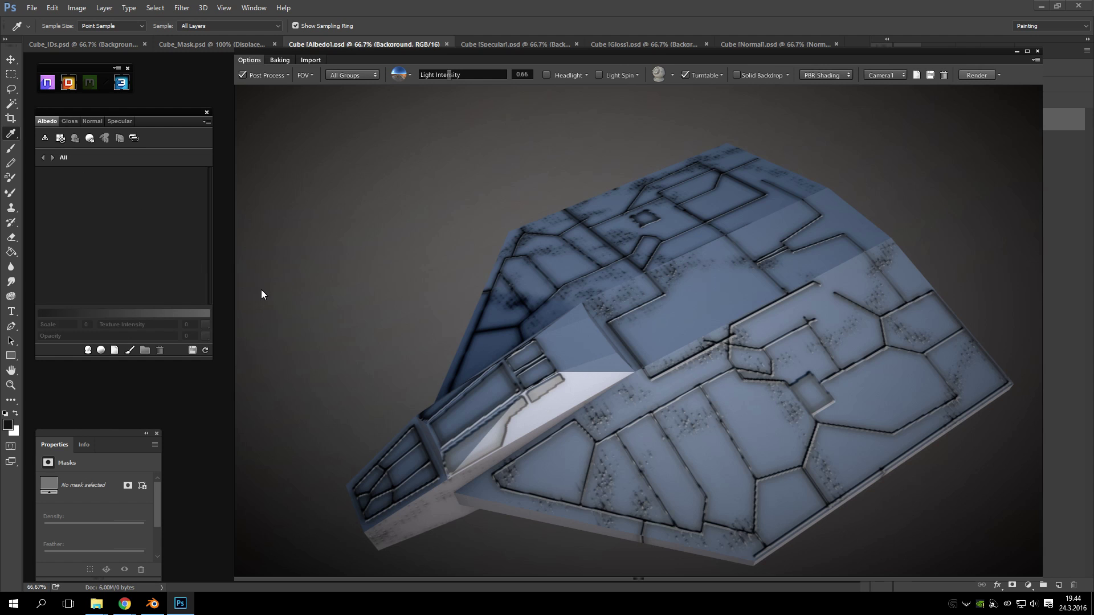
- Open the DDO material library and browse the 01 - Fabric materials
left_click(87, 350)
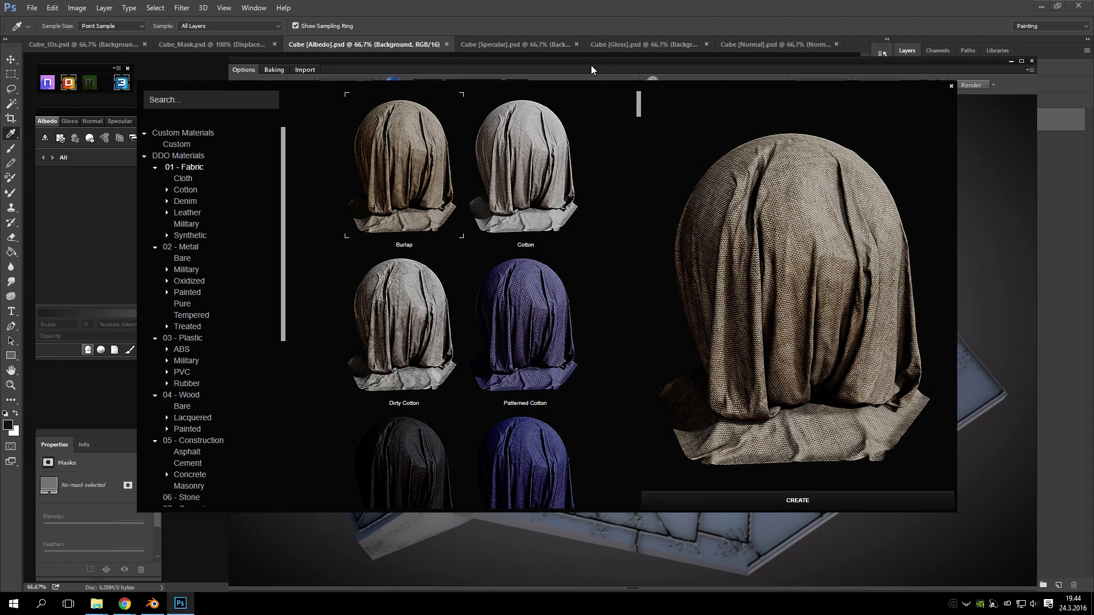
left_click_drag(573, 88, 612, 97)
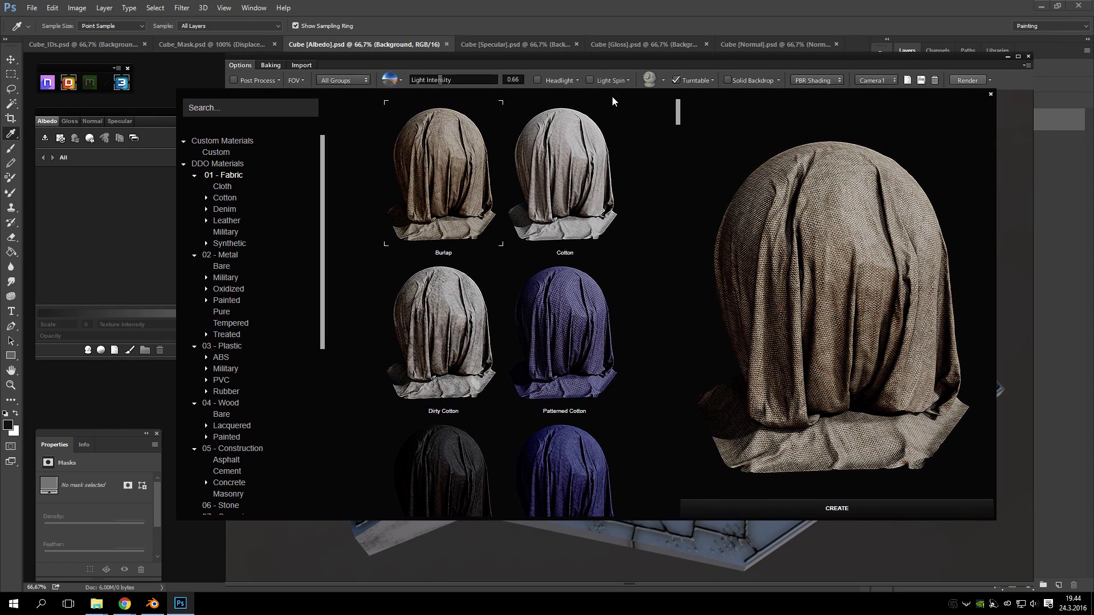
scroll(309, 144, "down", 1)
scroll(183, 265, "up", 1)
scroll(592, 319, "down", 5)
scroll(592, 320, "down", 5)
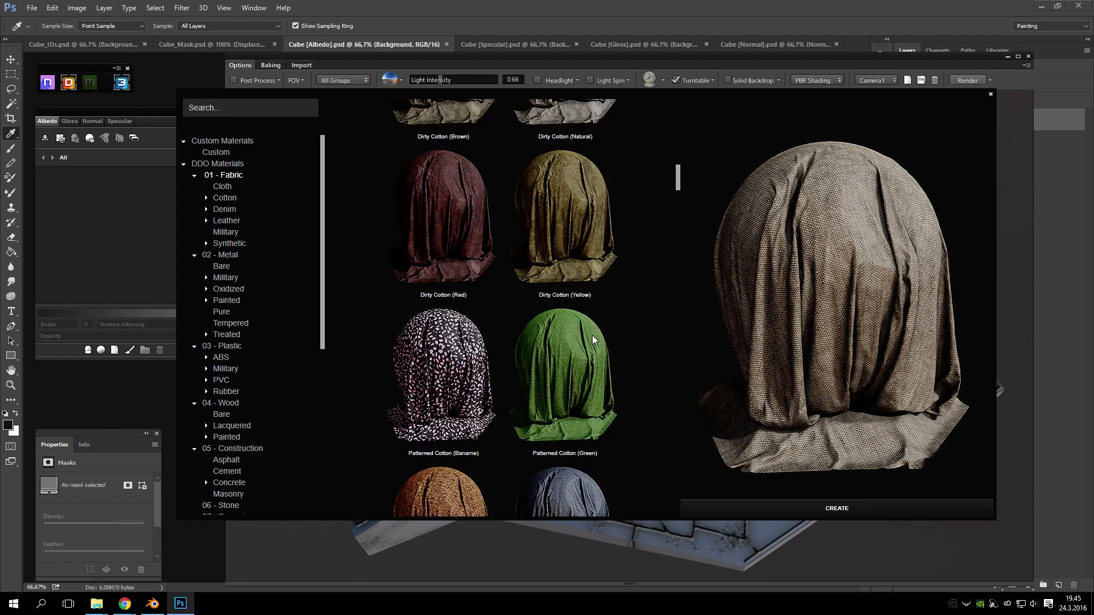
- Browse the Painted and all 02 - Metal materials, previewing Metal Plate, Shiny Brushed Steel and Tank Armor (Jungle)
left_click(235, 300)
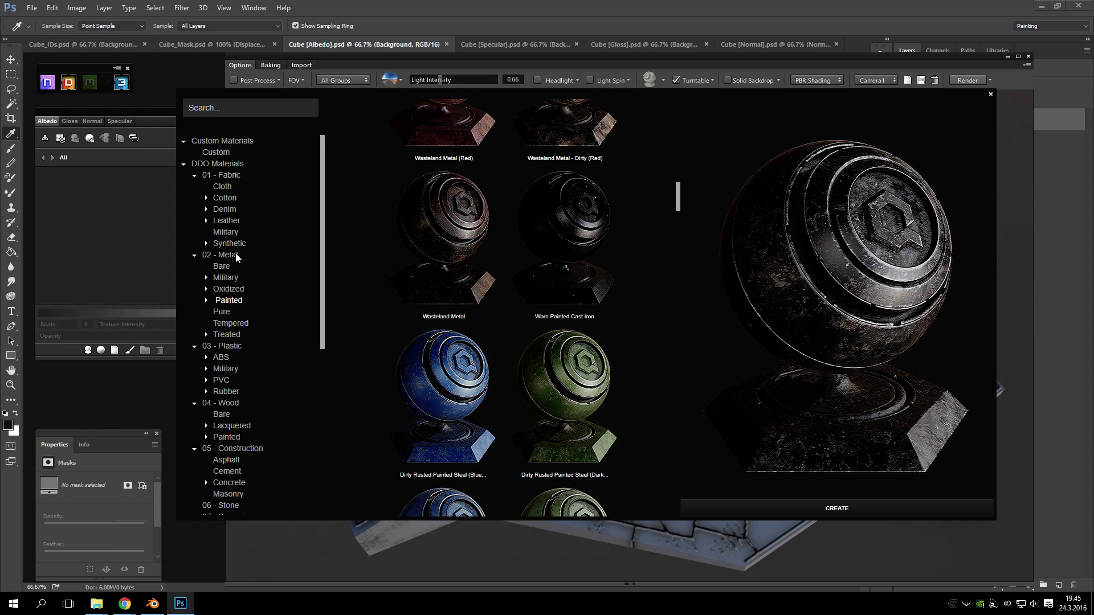
left_click(231, 256)
scroll(498, 265, "up", 8)
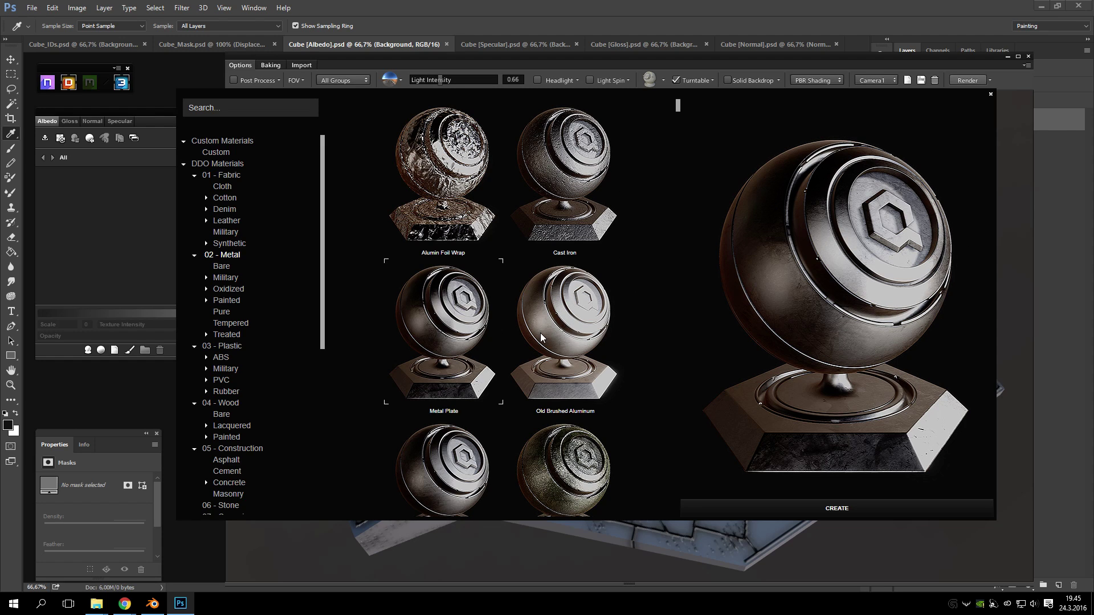
scroll(527, 334, "down", 3)
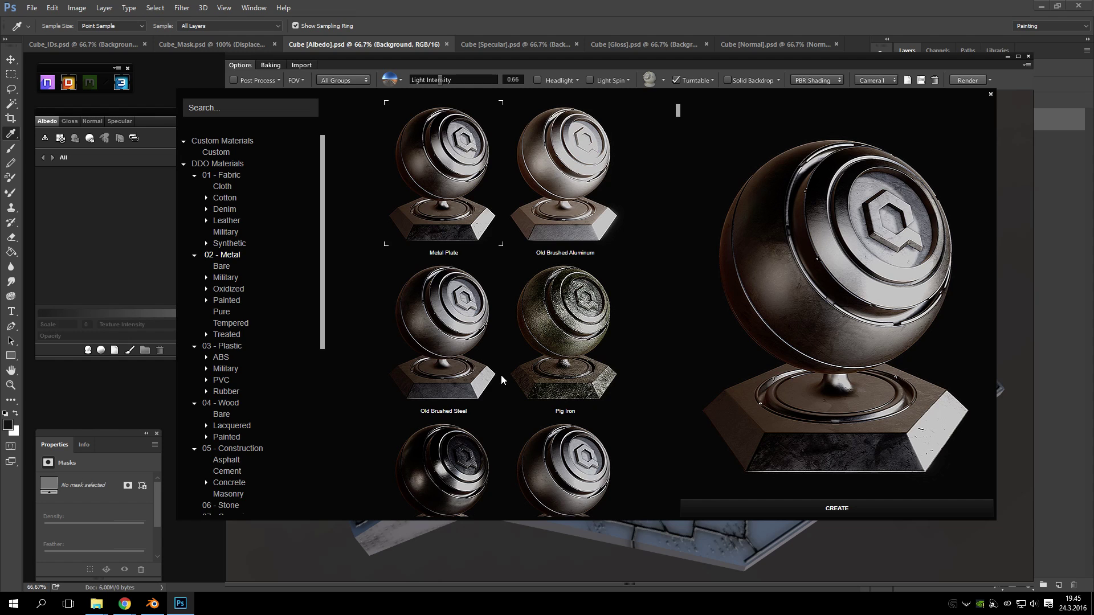
scroll(501, 374, "down", 4)
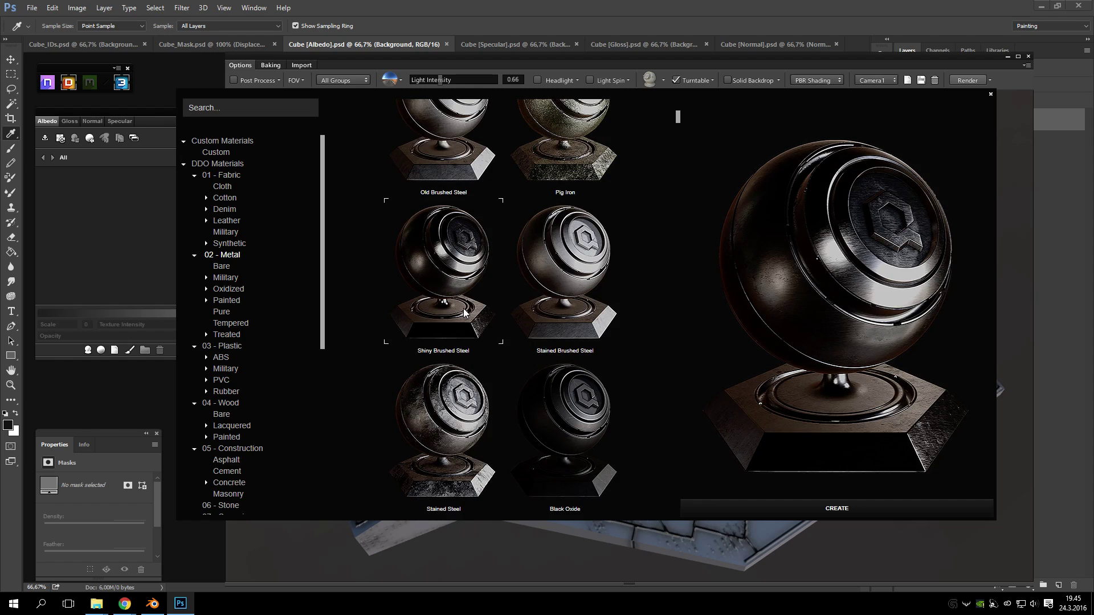
scroll(590, 380, "down", 6)
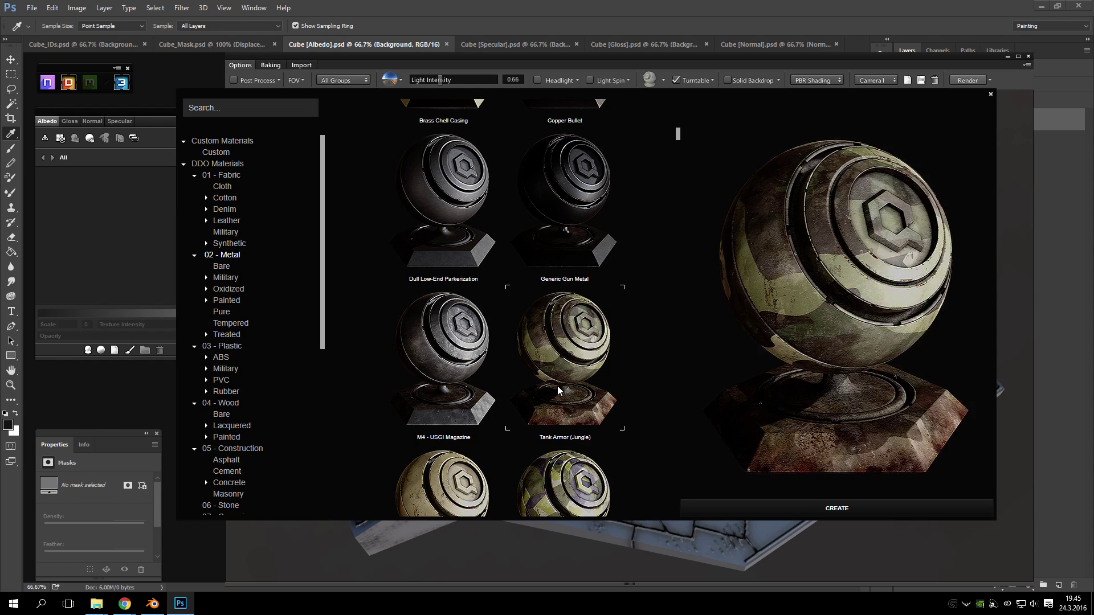
scroll(557, 386, "down", 3)
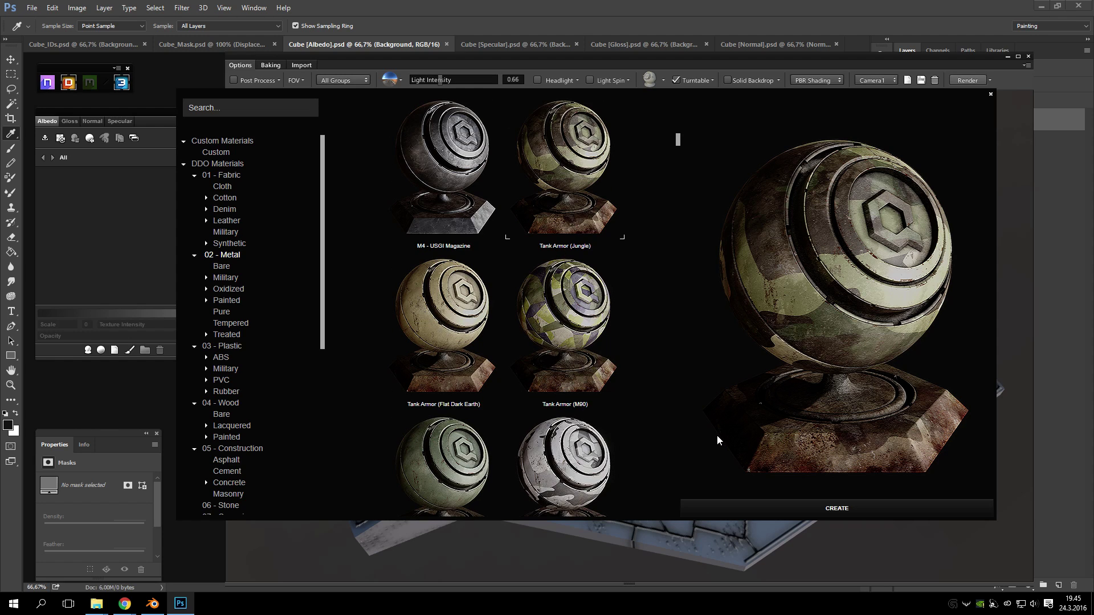
scroll(617, 406, "down", 4)
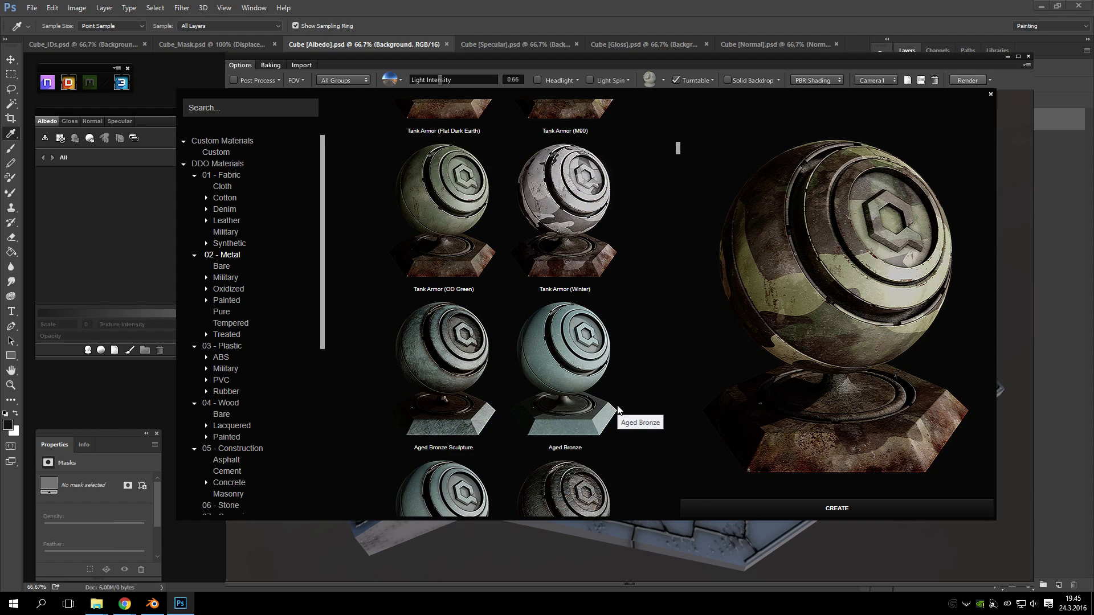
scroll(617, 405, "down", 8)
scroll(618, 409, "down", 10)
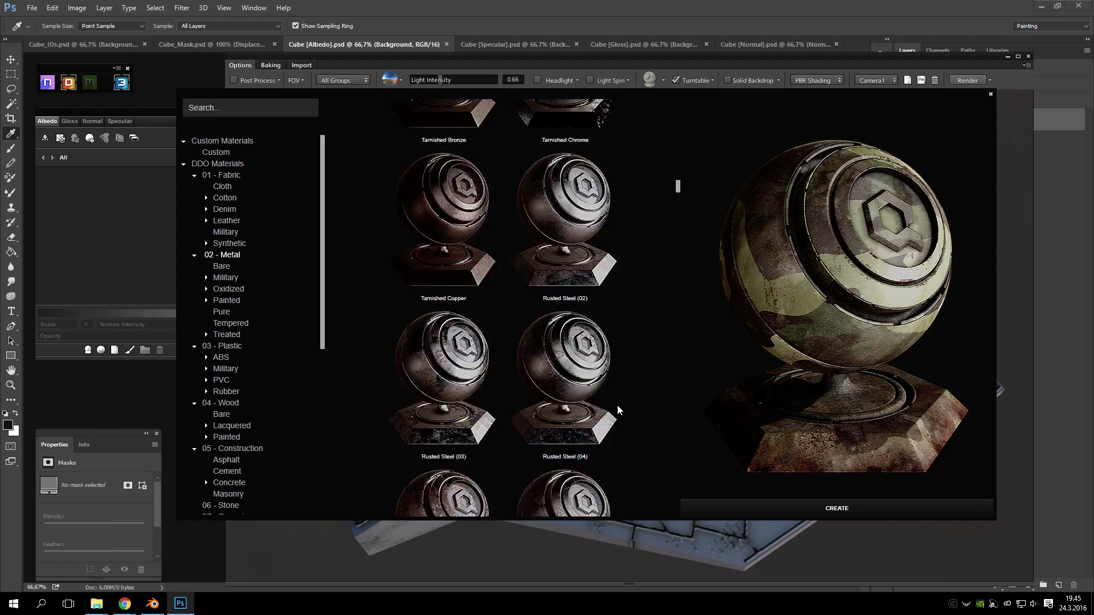
- Narrow the metals to Military and preview M4 - USGI Magazine and the Tank Armor Jungle, M90, OD Green and Winter materials
left_click(227, 278)
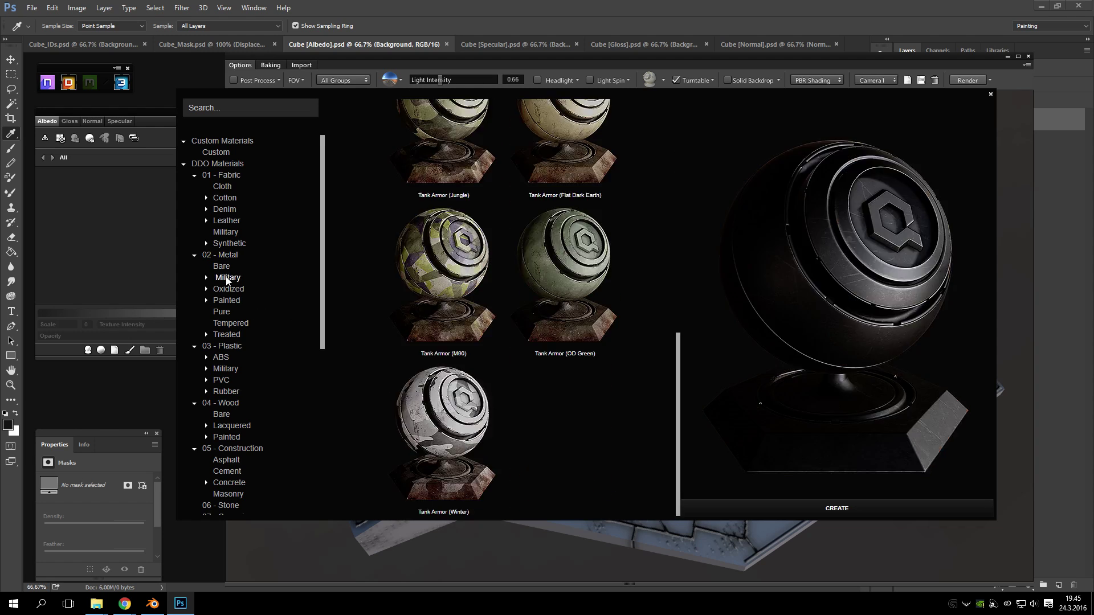
scroll(505, 319, "up", 3)
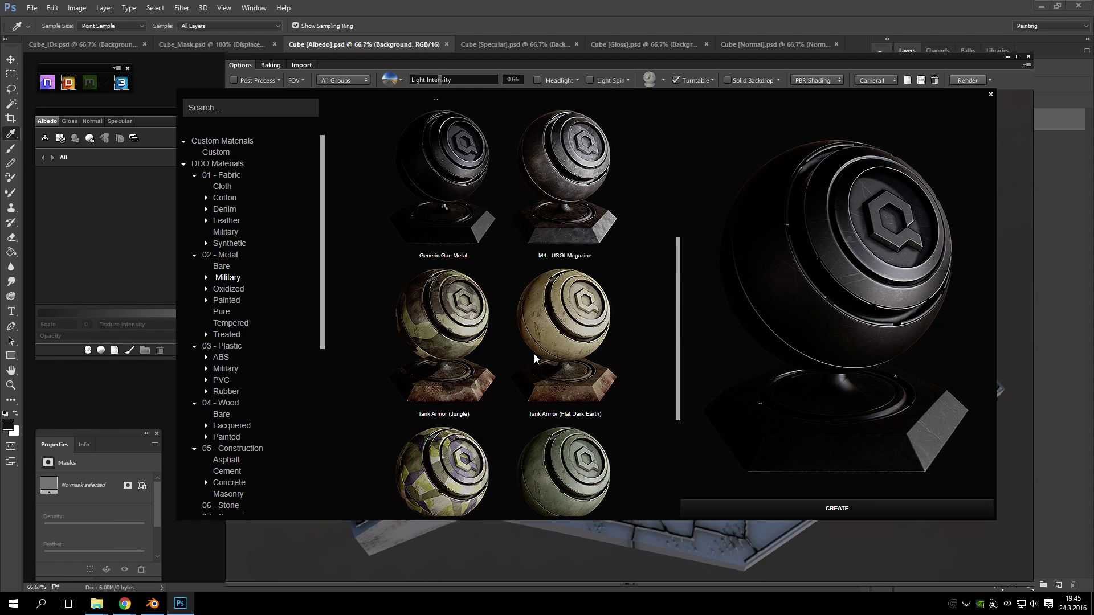
left_click(550, 229)
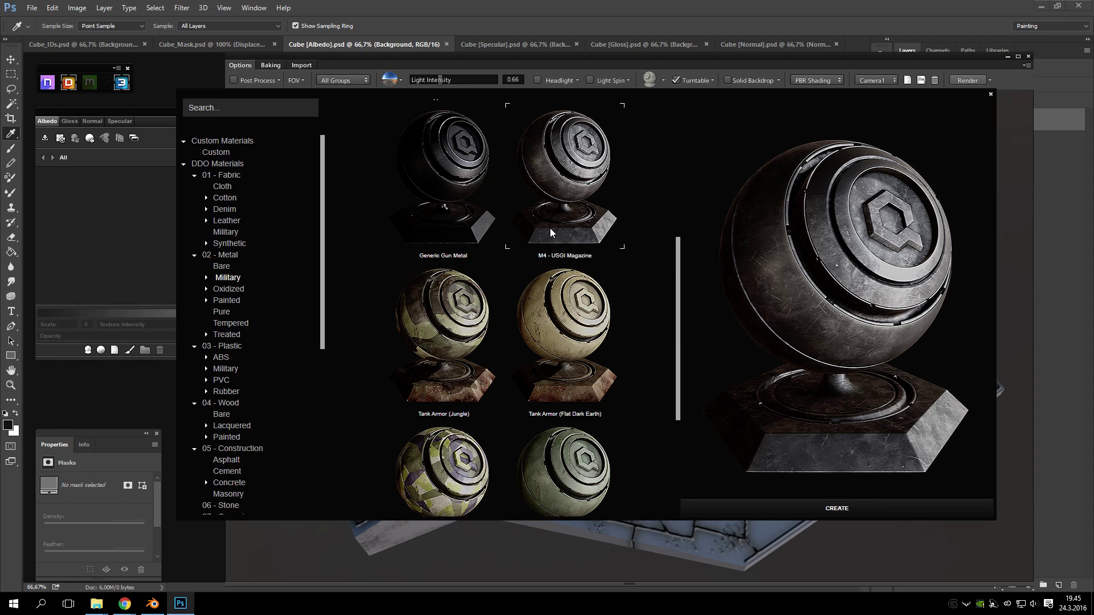
scroll(546, 228, "down", 3)
left_click(463, 212)
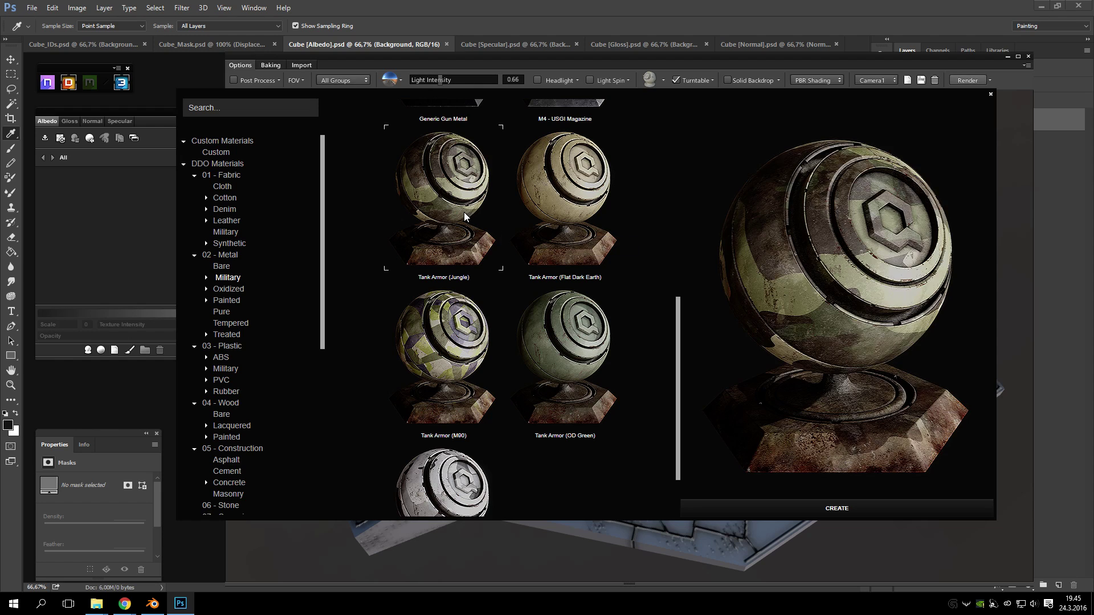
left_click(449, 409)
left_click(581, 414)
scroll(541, 427, "down", 2)
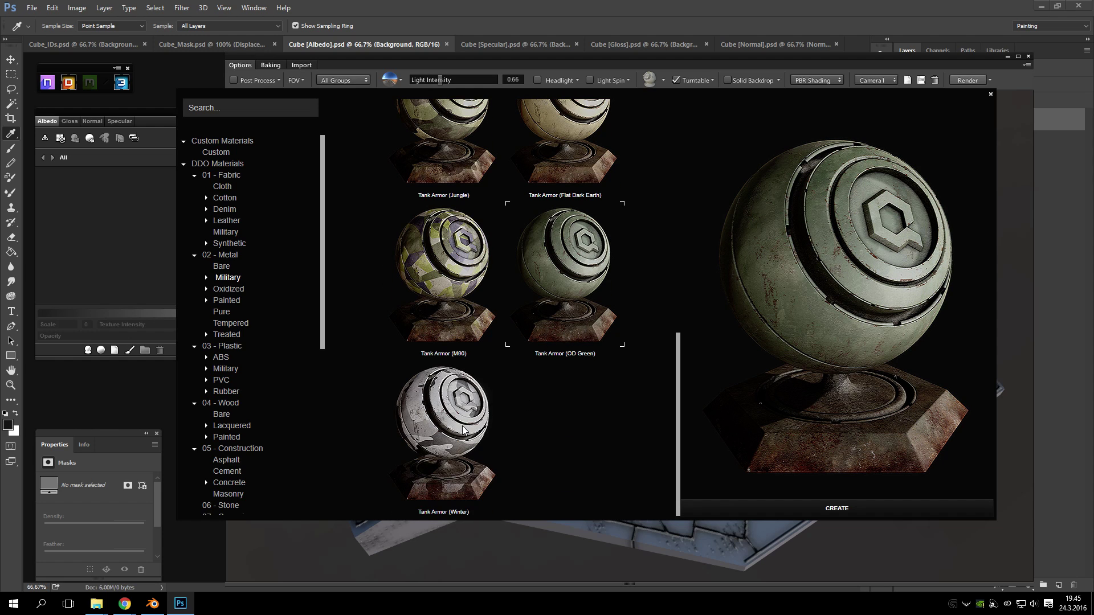
left_click(463, 430)
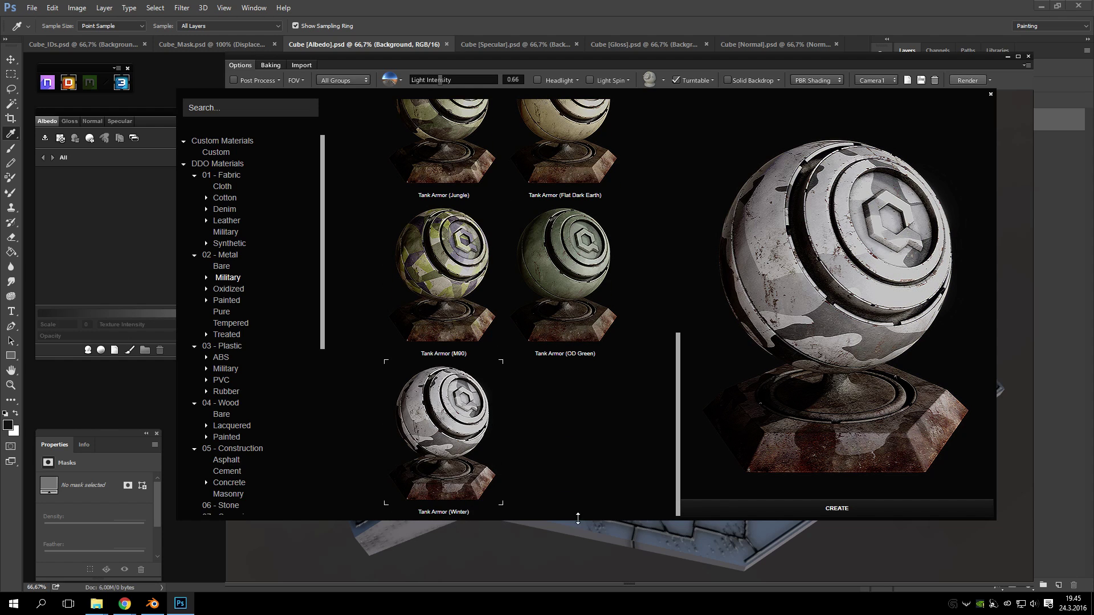
- Create the Tank Armor (Winter) material on the spaceship and refresh its textures in the 3DO preview
left_click(836, 507)
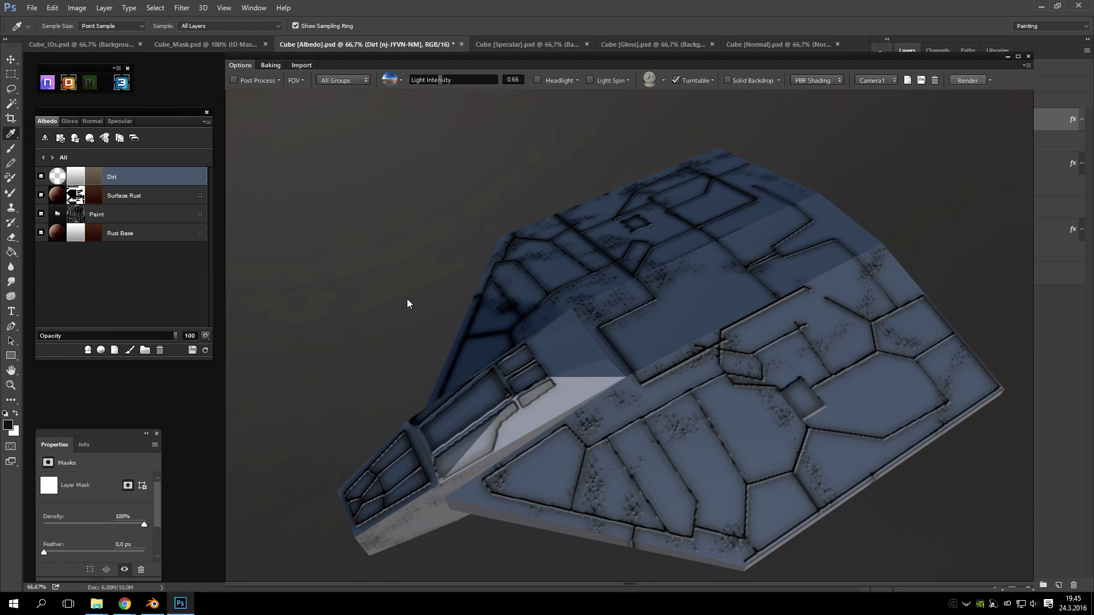
left_click(205, 350)
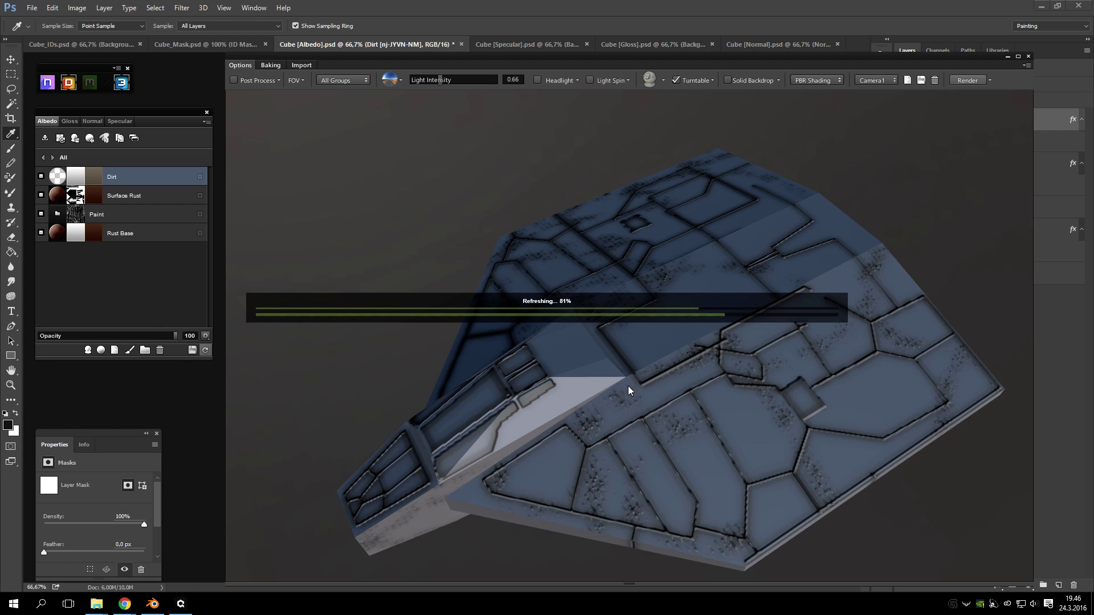
left_click_drag(582, 389, 639, 342)
scroll(588, 364, "up", 5)
scroll(474, 342, "down", 5)
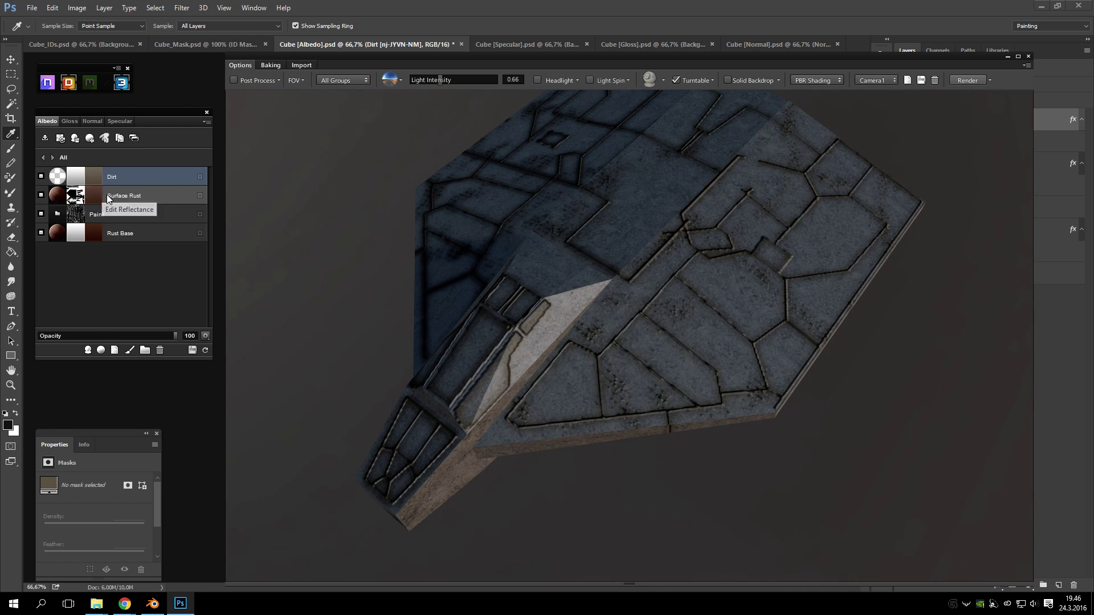
- Examine the Paint and Surface Rust layers of the winter material and view the spaceship from another angle
left_click(142, 215)
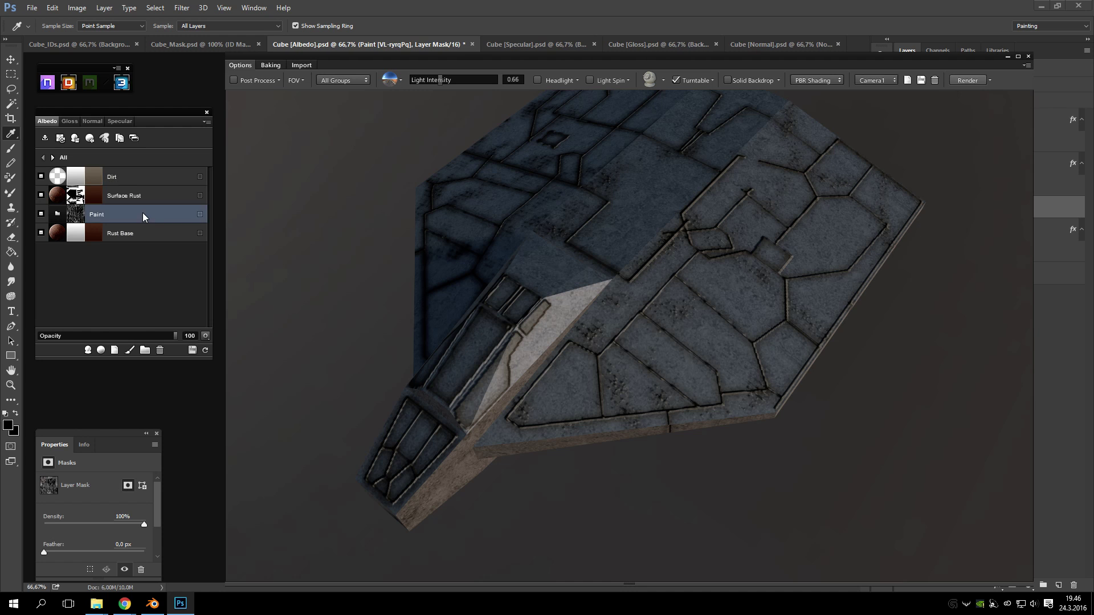
left_click_drag(621, 257, 644, 290)
left_click_drag(656, 246, 643, 293)
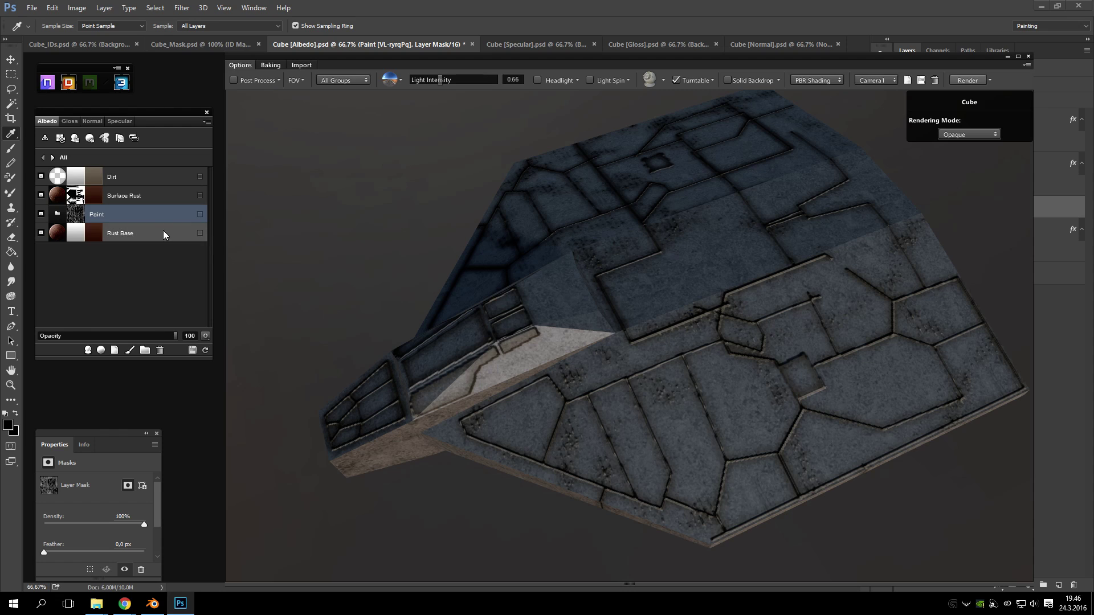
left_click(124, 194)
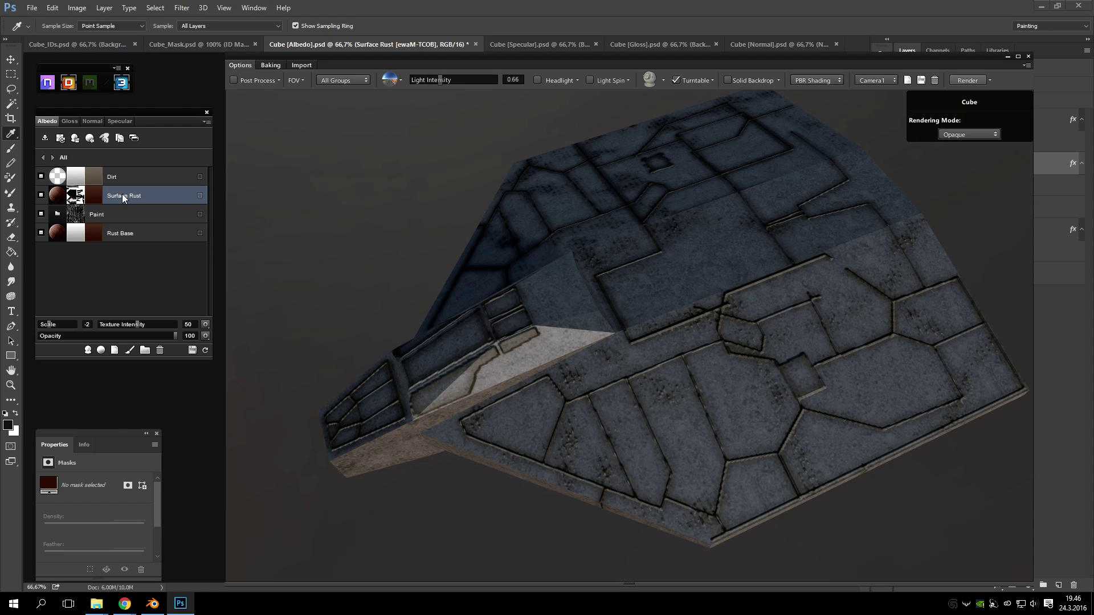
- Open the Paint group and go through its Black, Light Grey, Dark Grey and White layers
double_click(57, 214)
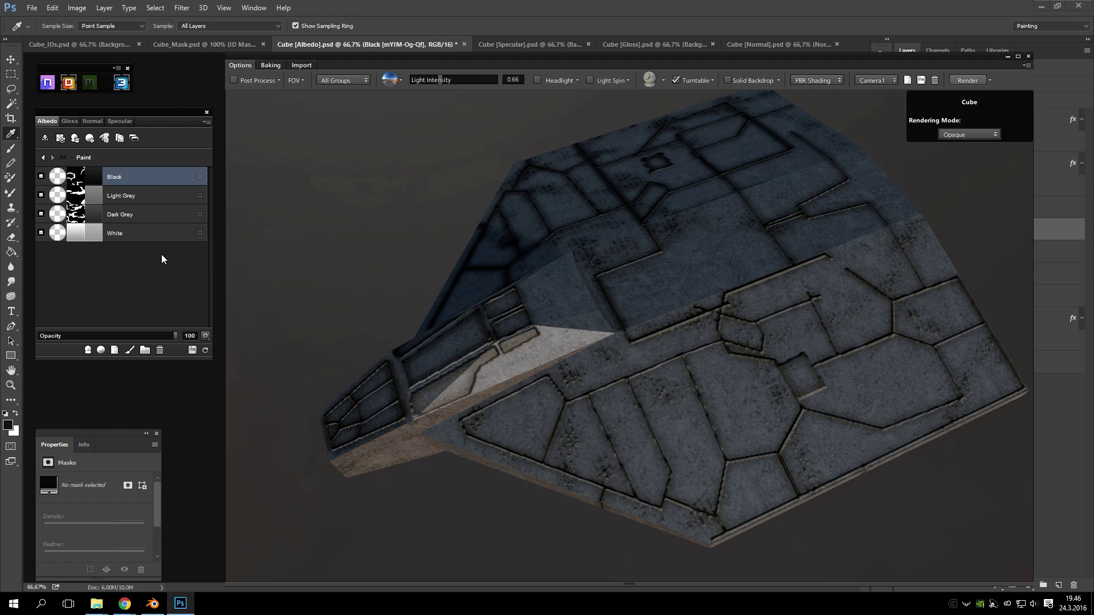
left_click(136, 197)
left_click(141, 173)
left_click(133, 194)
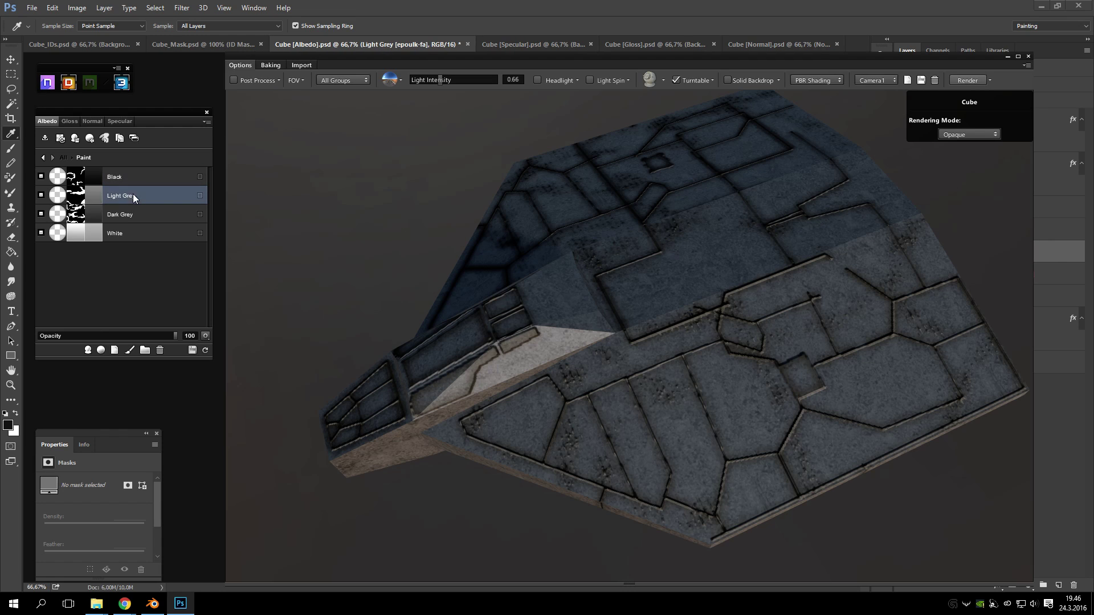
left_click(135, 215)
left_click(131, 234)
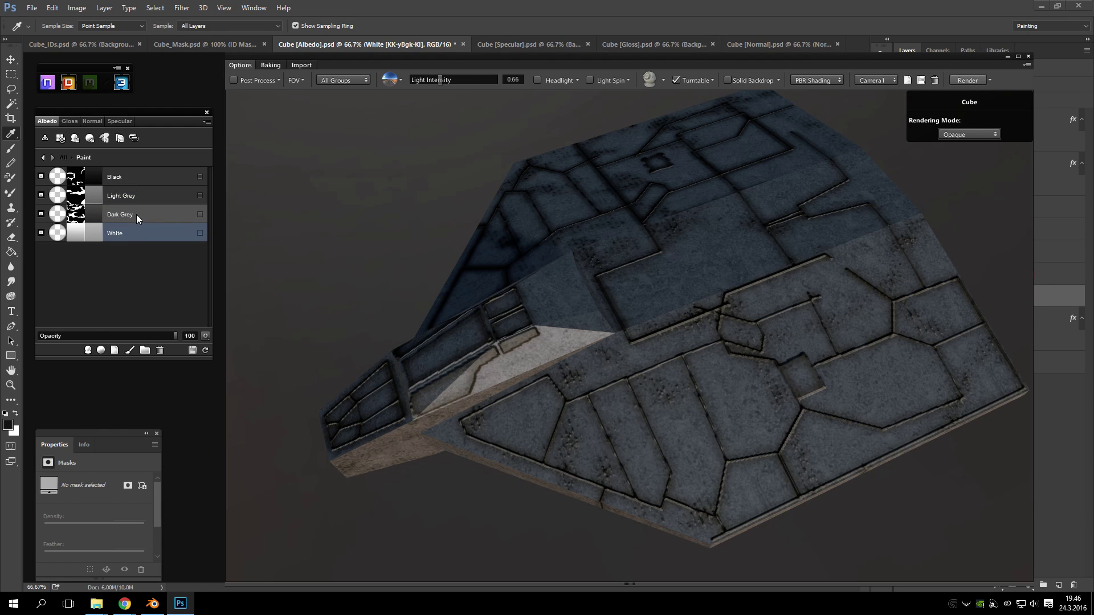
left_click(135, 214)
left_click(135, 198)
left_click(131, 176)
left_click(41, 157)
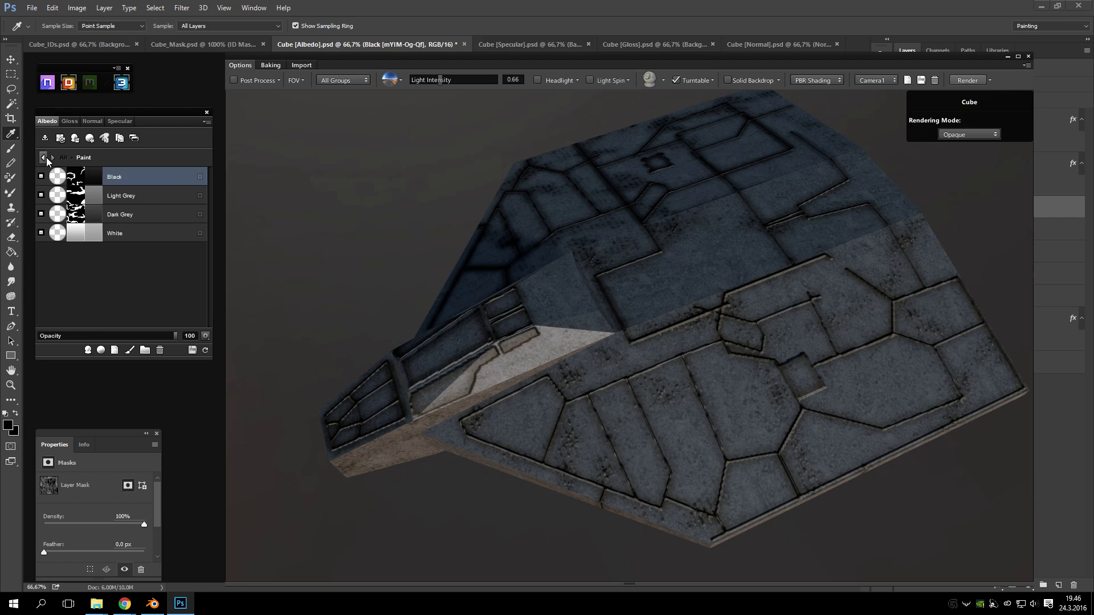
- Set the Surface Rust layer's scale to -4
left_click(146, 180)
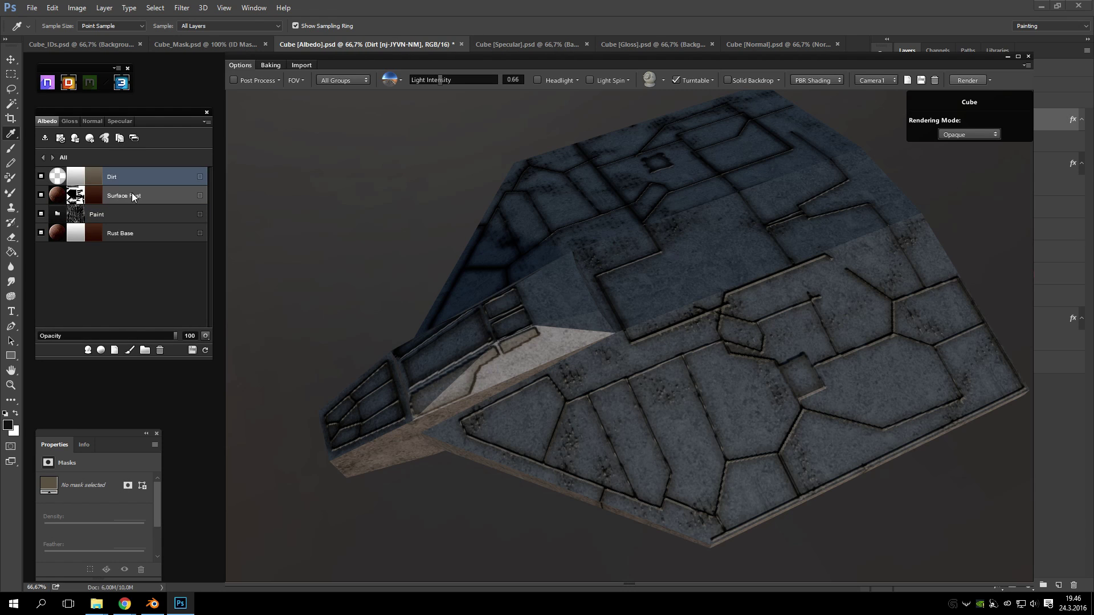
left_click(132, 192)
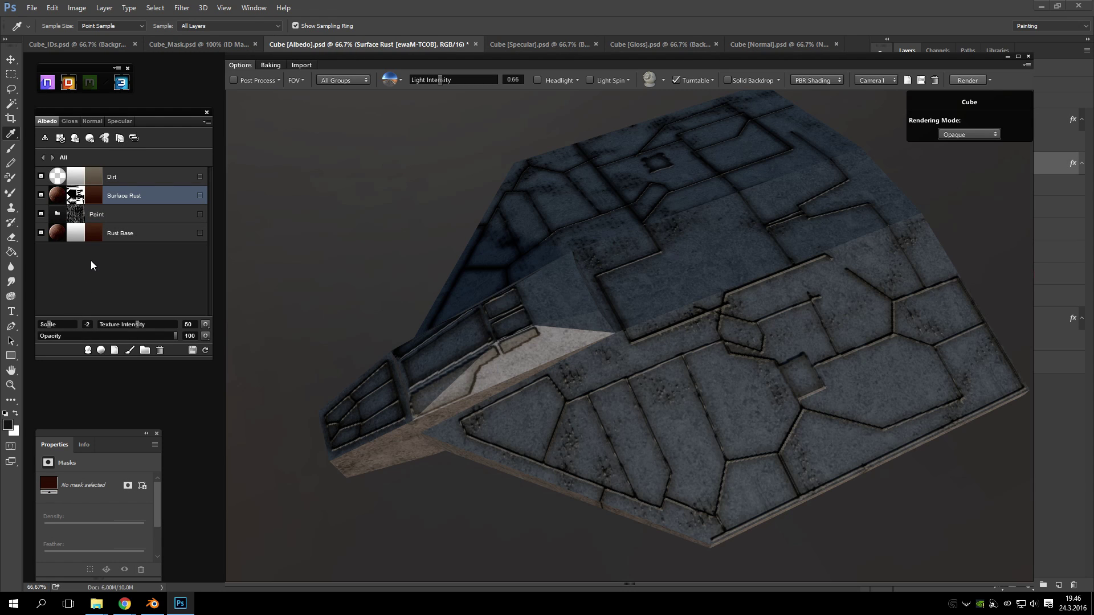
scroll(570, 324, "up", 2)
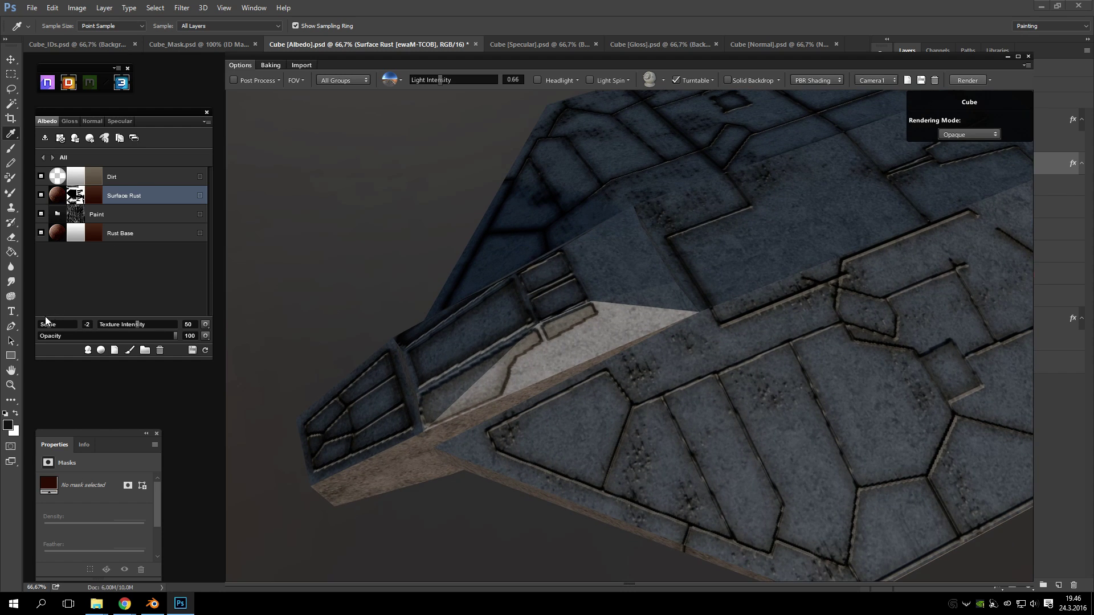
left_click_drag(46, 323, 56, 323)
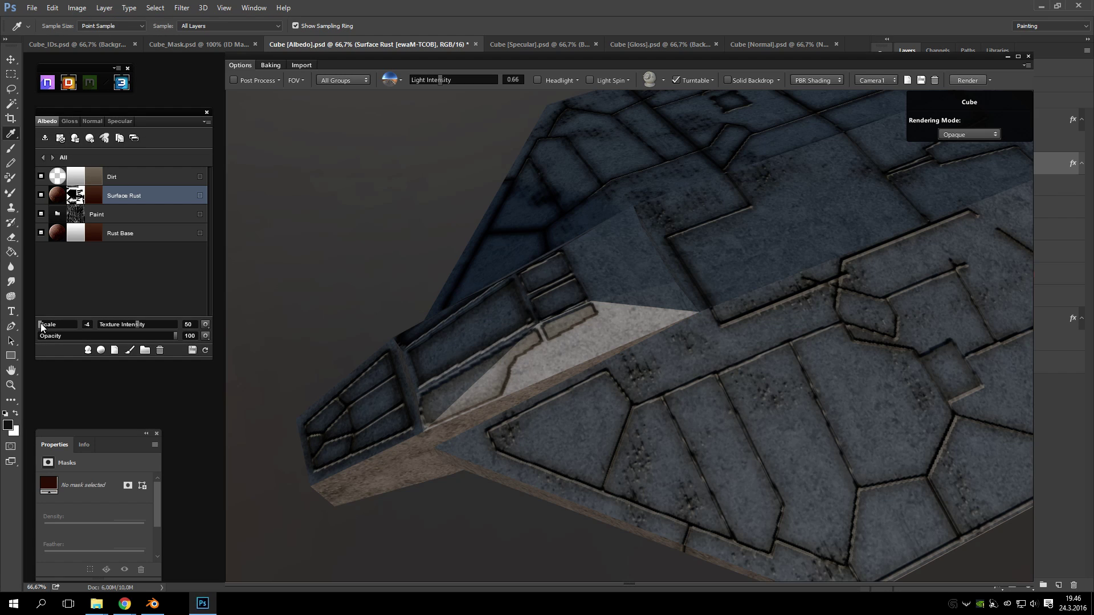
- Delete the Rust Base layer and the Paint group from the winter material
left_click(137, 228)
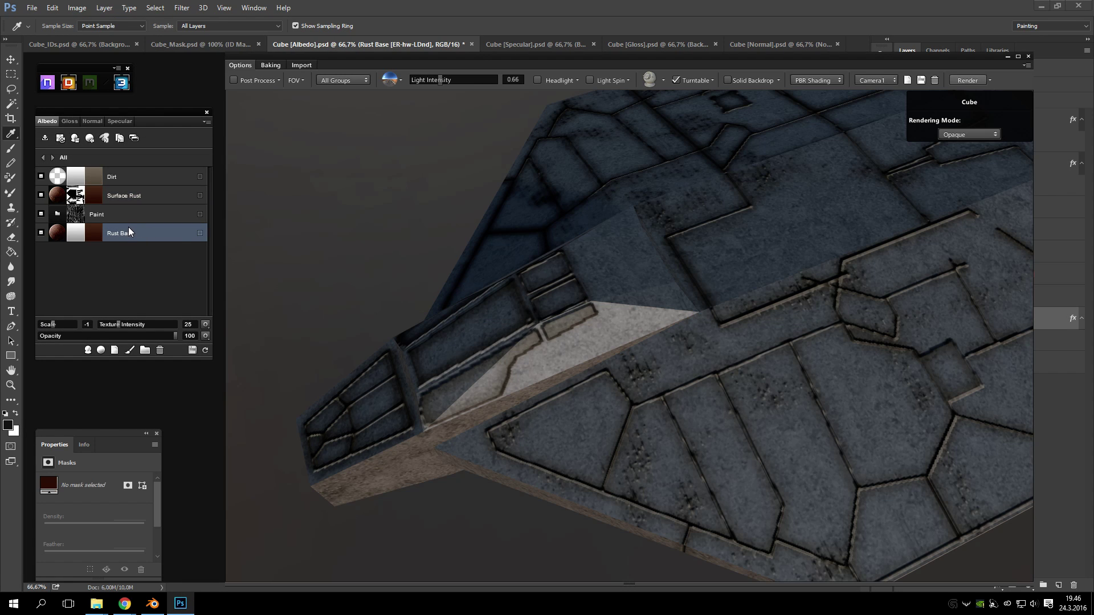
left_click(126, 216)
left_click(129, 234)
right_click(129, 235)
left_click(167, 463)
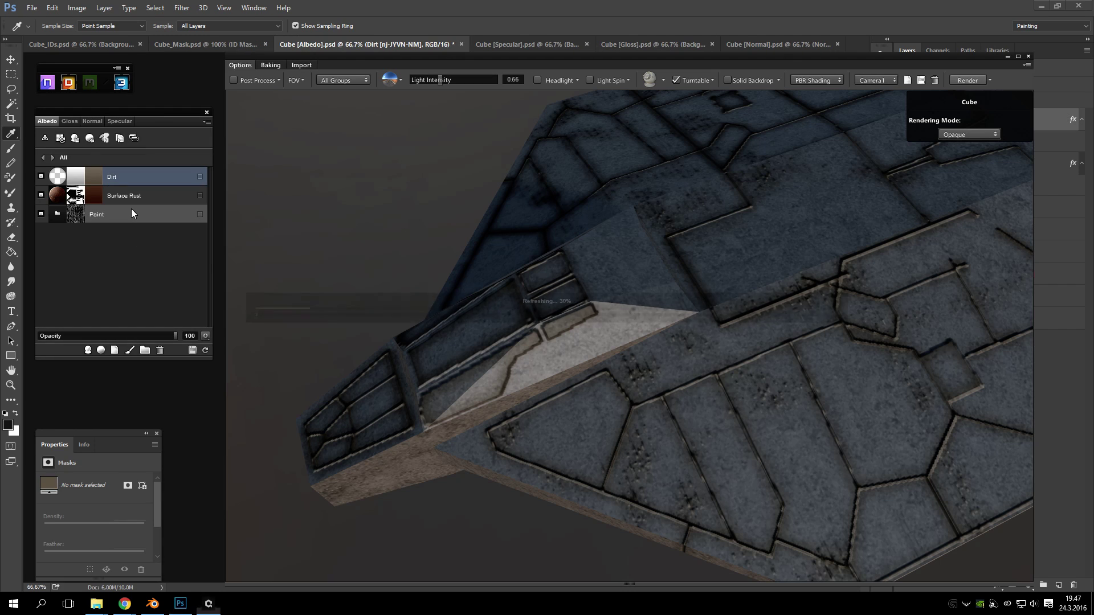
left_click(137, 214)
right_click(133, 213)
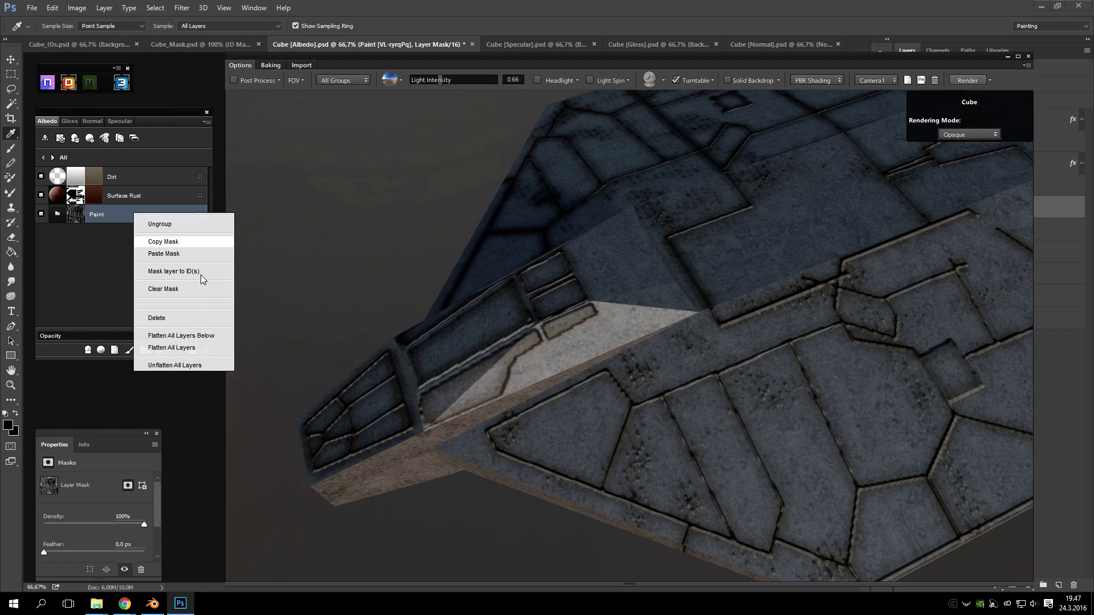
left_click(206, 319)
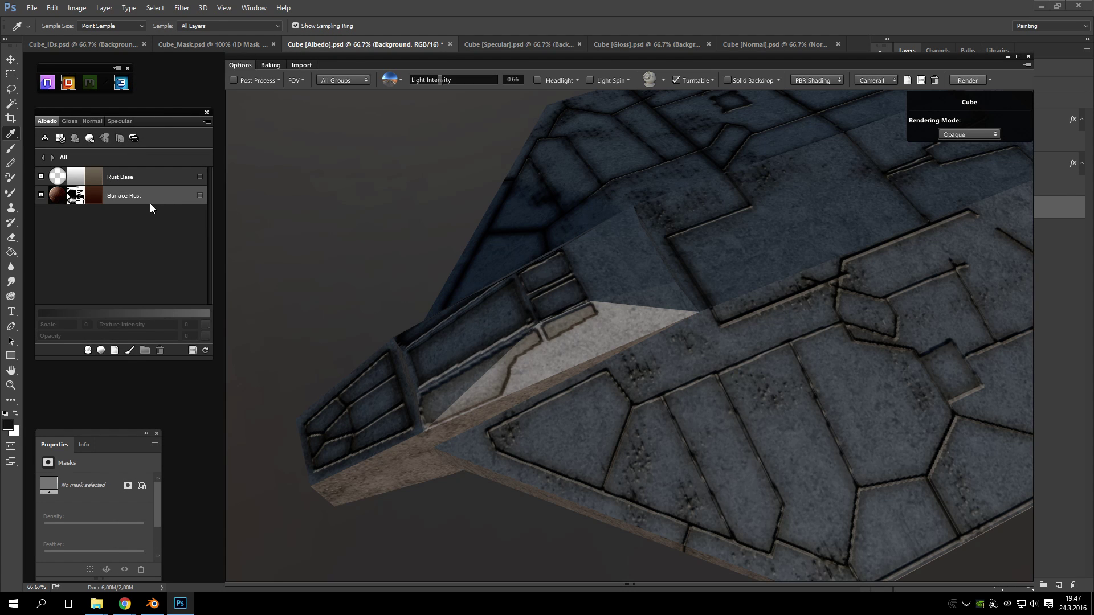
- Delete the Surface Rust layer and the last remaining layer so the project has no material layers
left_click(150, 205)
right_click(135, 196)
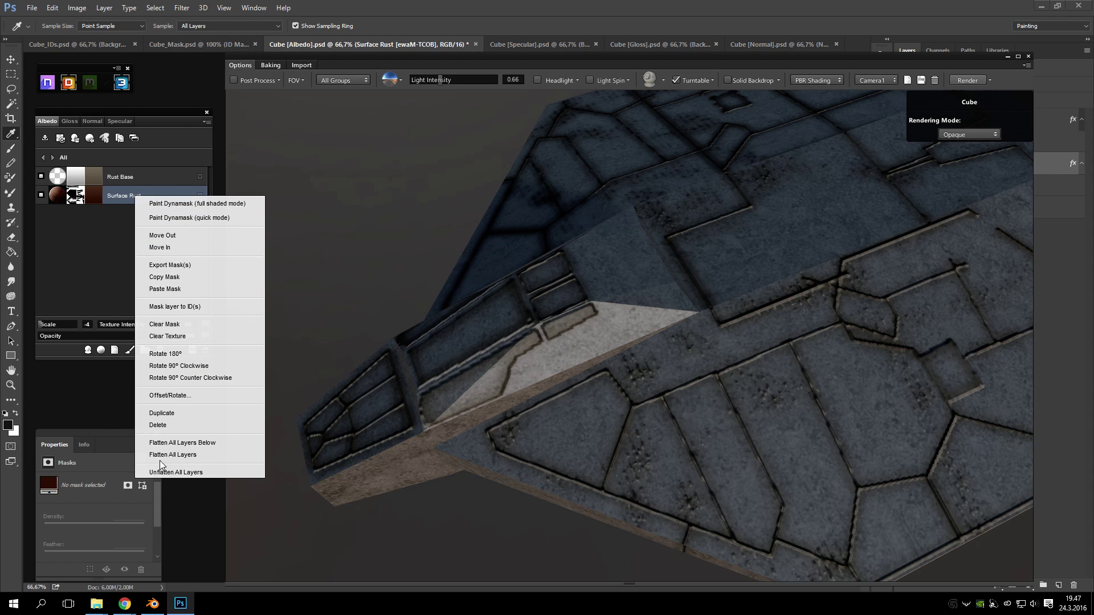
left_click(183, 426)
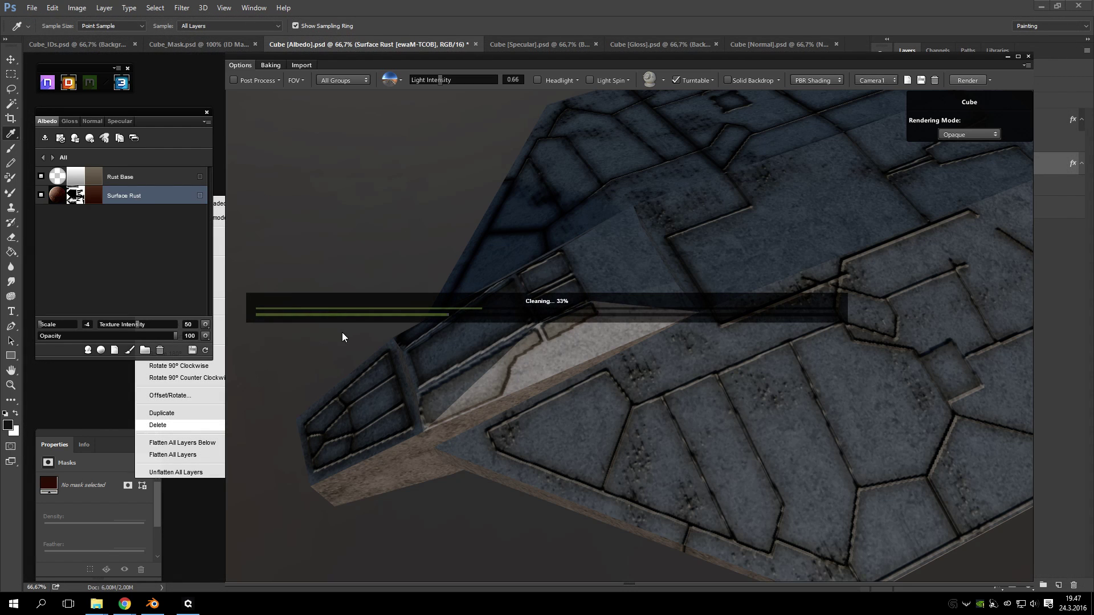
right_click(122, 177)
left_click(168, 408)
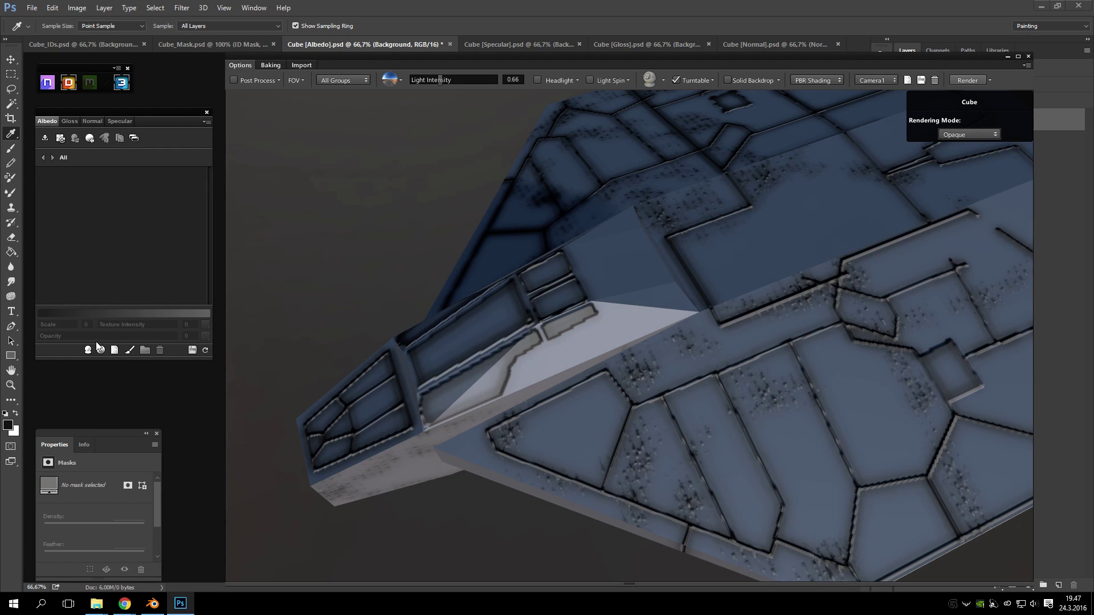
- Create the Homeworld Base Material1 from the Custom Materials on the spaceship, after previewing Homeworld Effects2
left_click(88, 350)
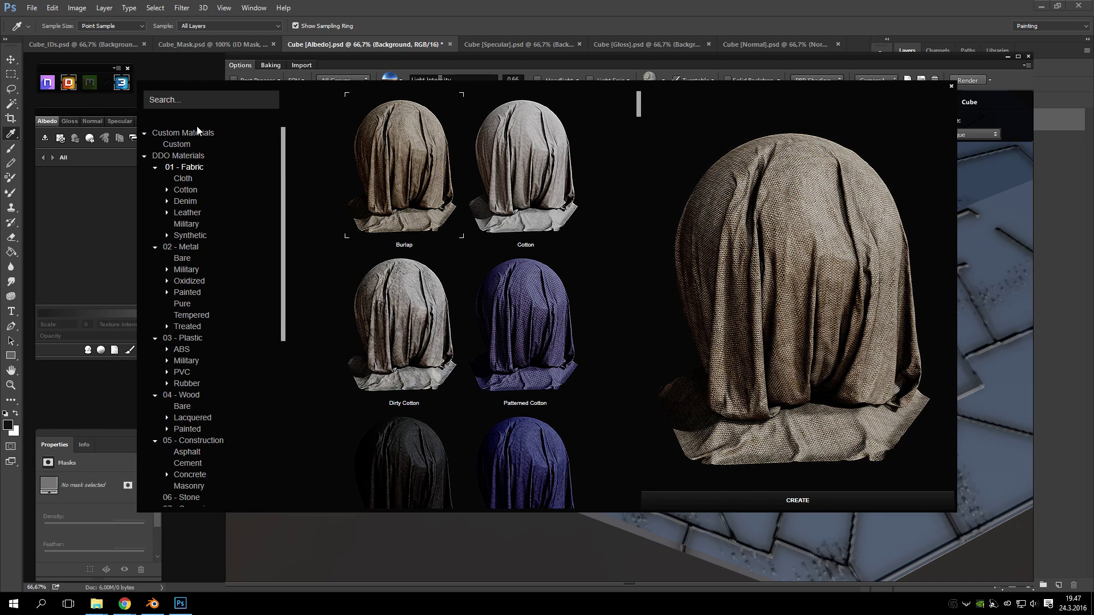
left_click(183, 134)
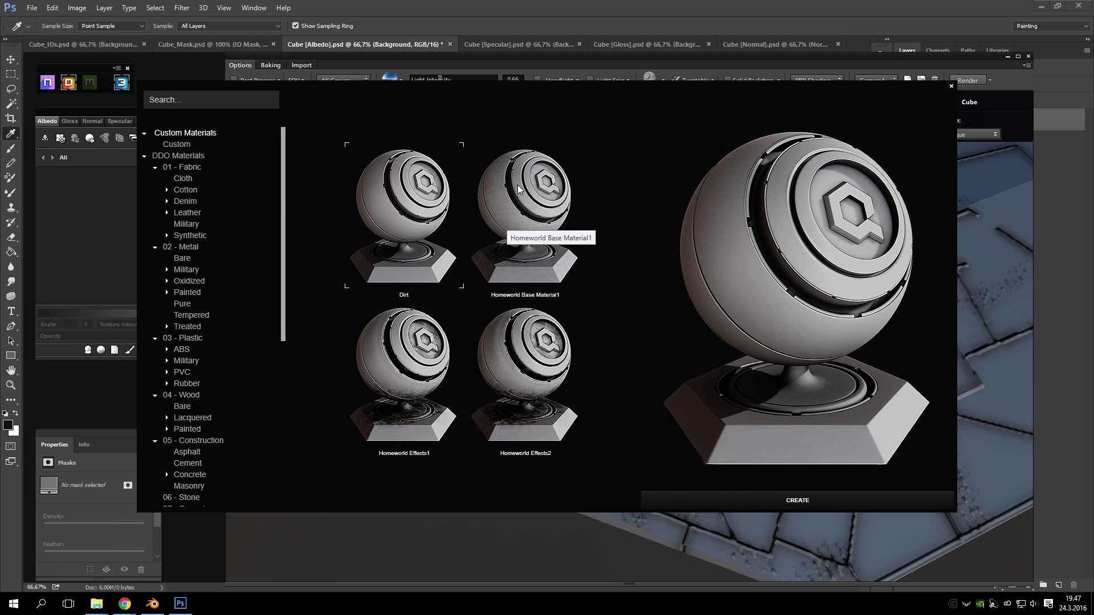
left_click(507, 235)
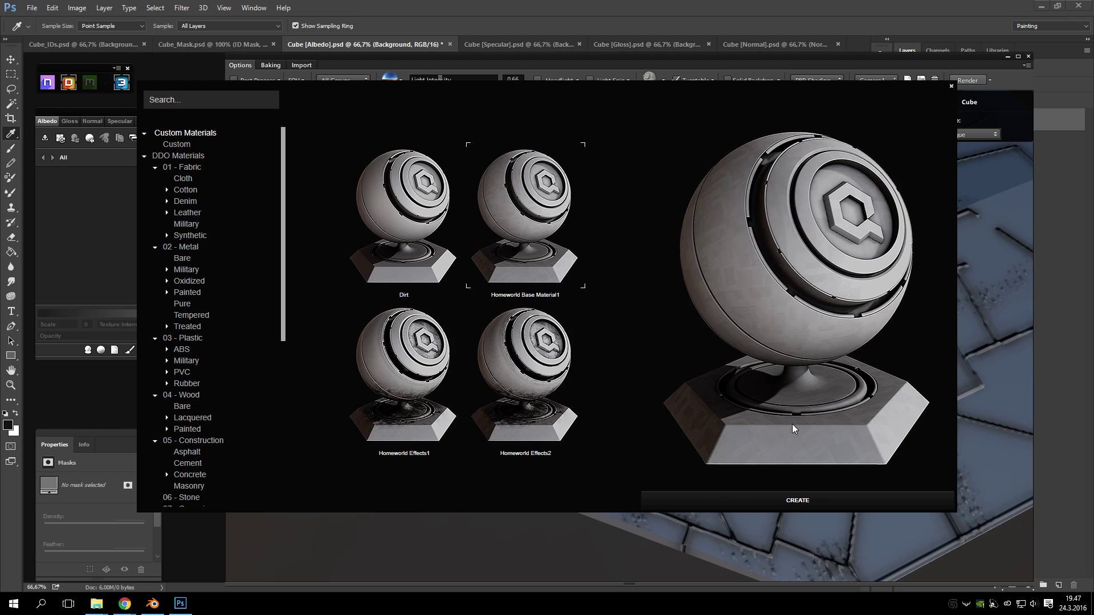
left_click(537, 381)
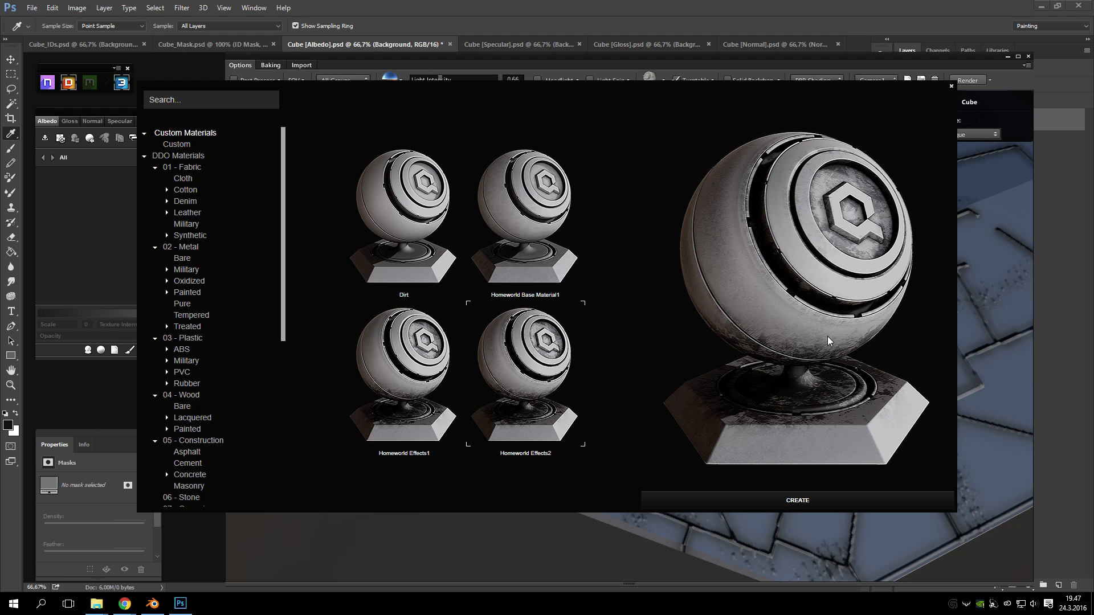
left_click(526, 208)
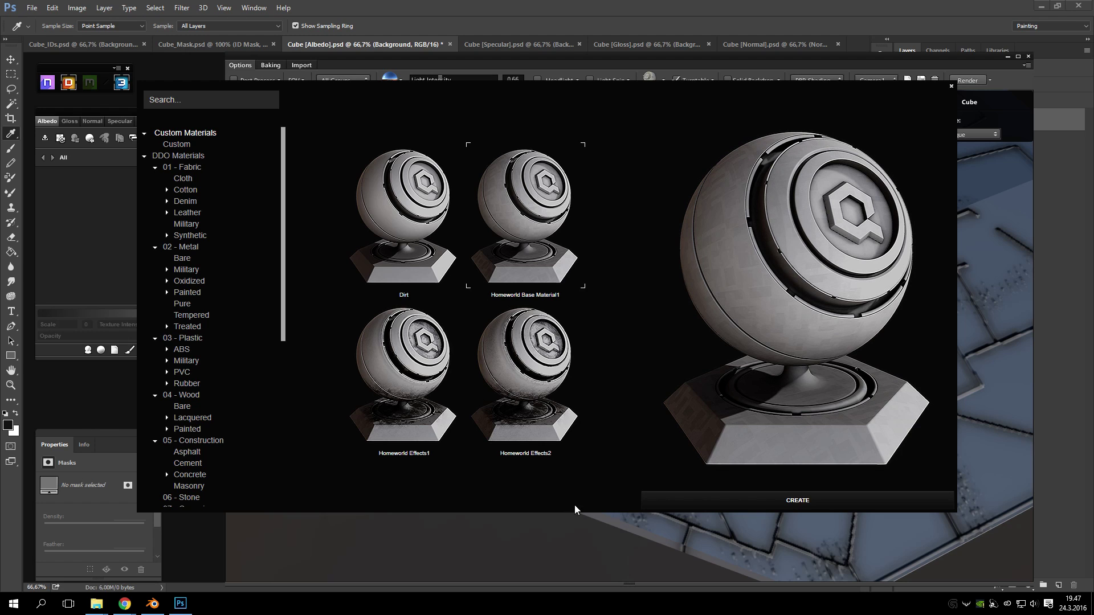
left_click(838, 500)
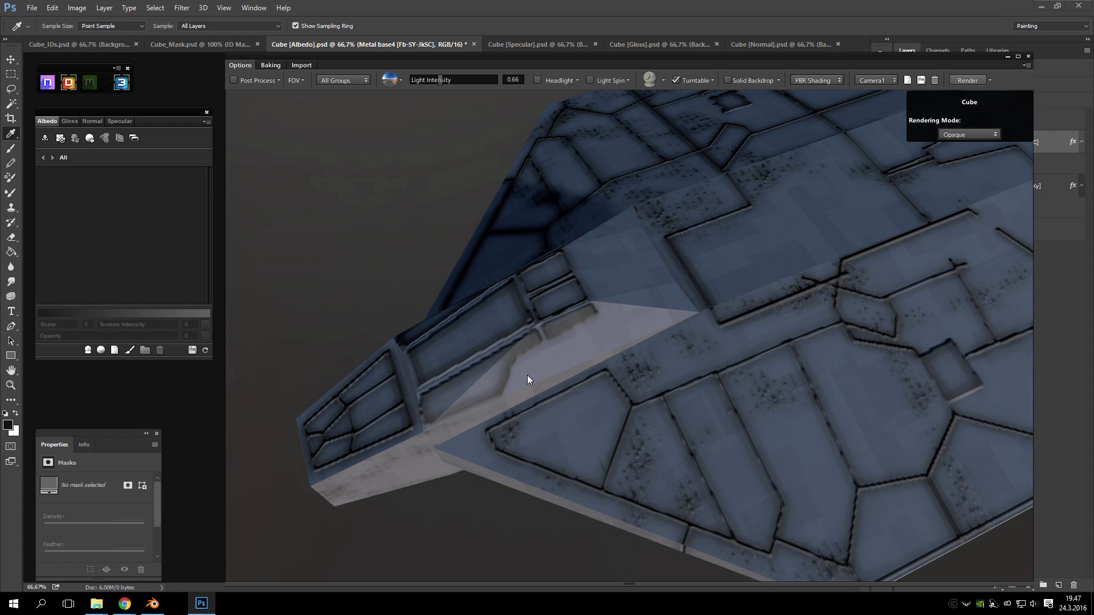
- Examine the new base material on the spaceship's hull and the Base Detail group that holds its layers
left_click_drag(525, 374, 589, 310)
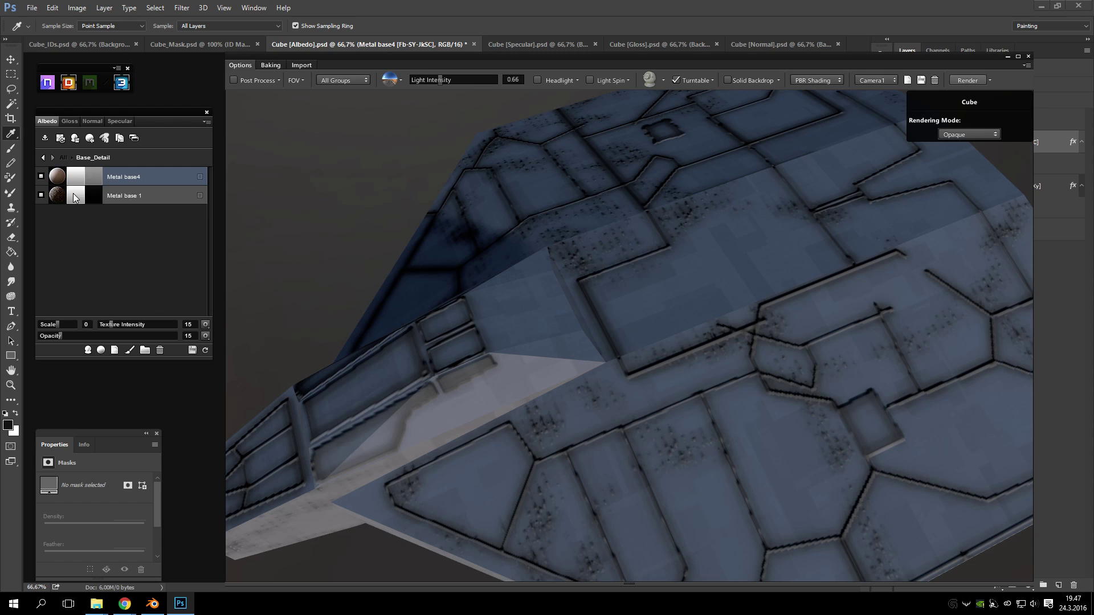
left_click(43, 157)
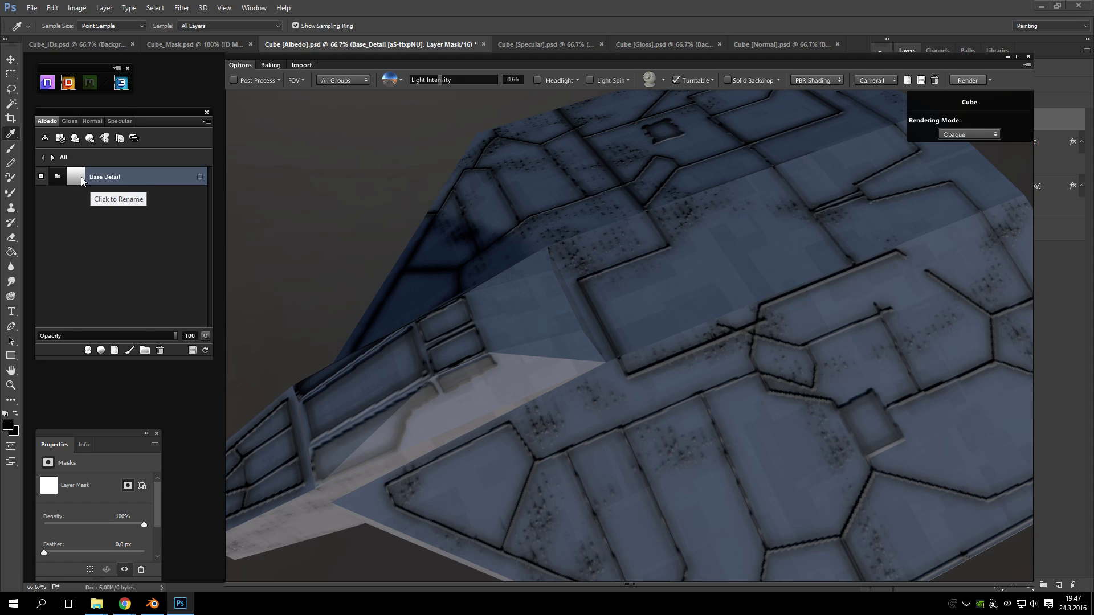
left_click(53, 176)
left_click(43, 158)
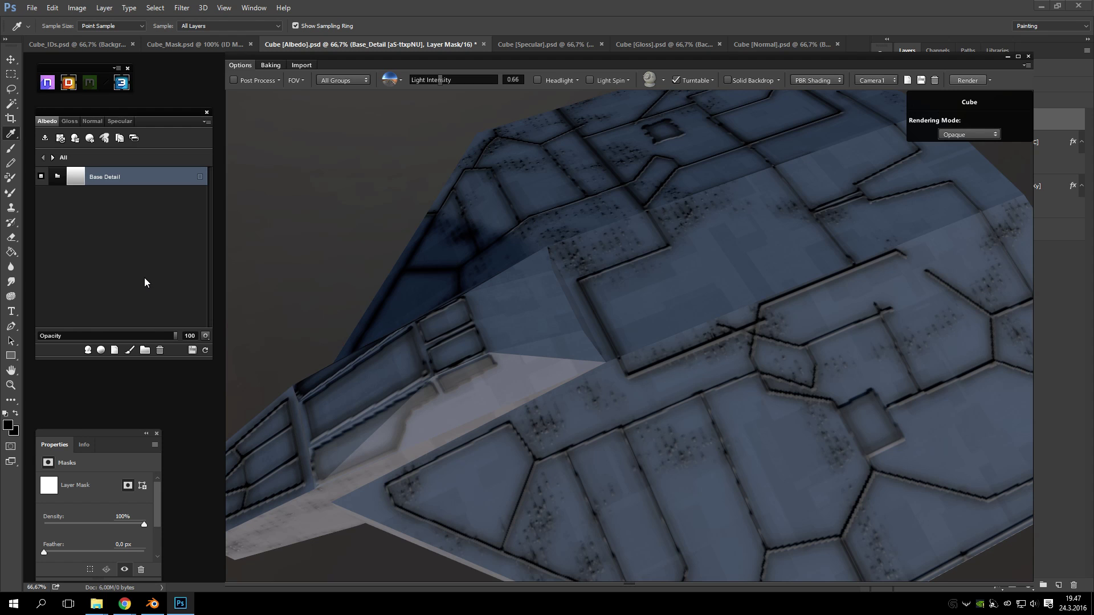
left_click_drag(405, 245, 675, 255)
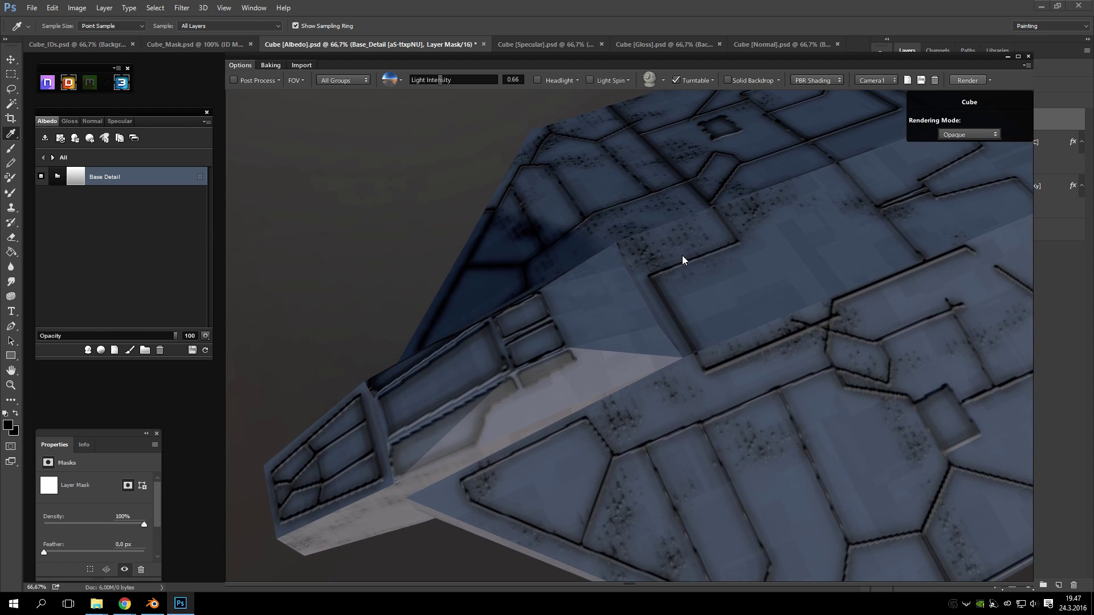
scroll(676, 258, "down", 5)
scroll(633, 250, "up", 3)
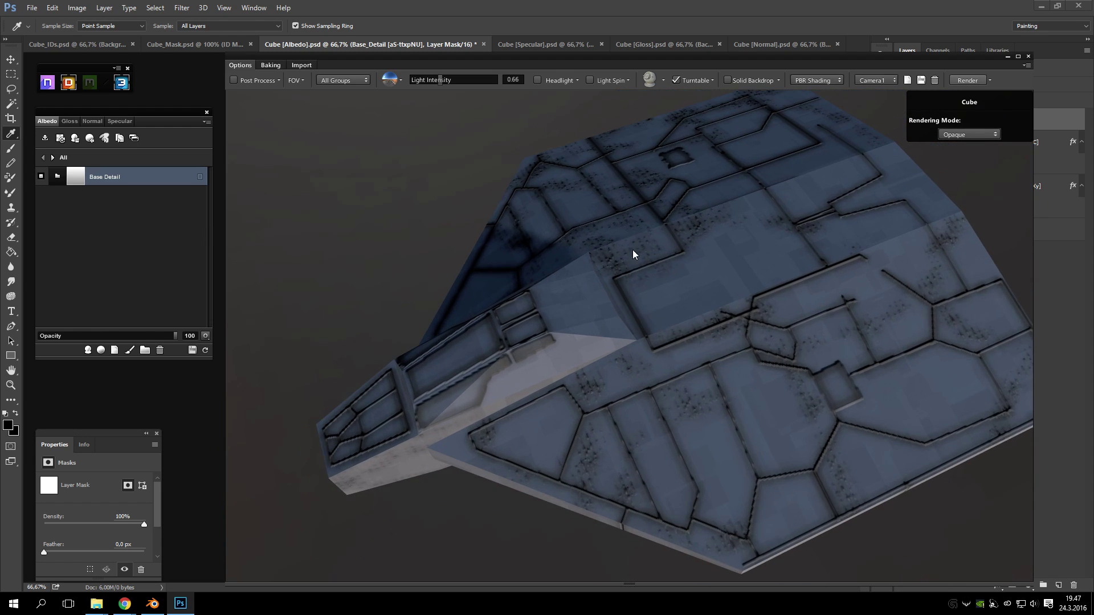
- Select the Metal base 1 layer inside the Base Detail group and inspect the hull plating up close
left_click(53, 157)
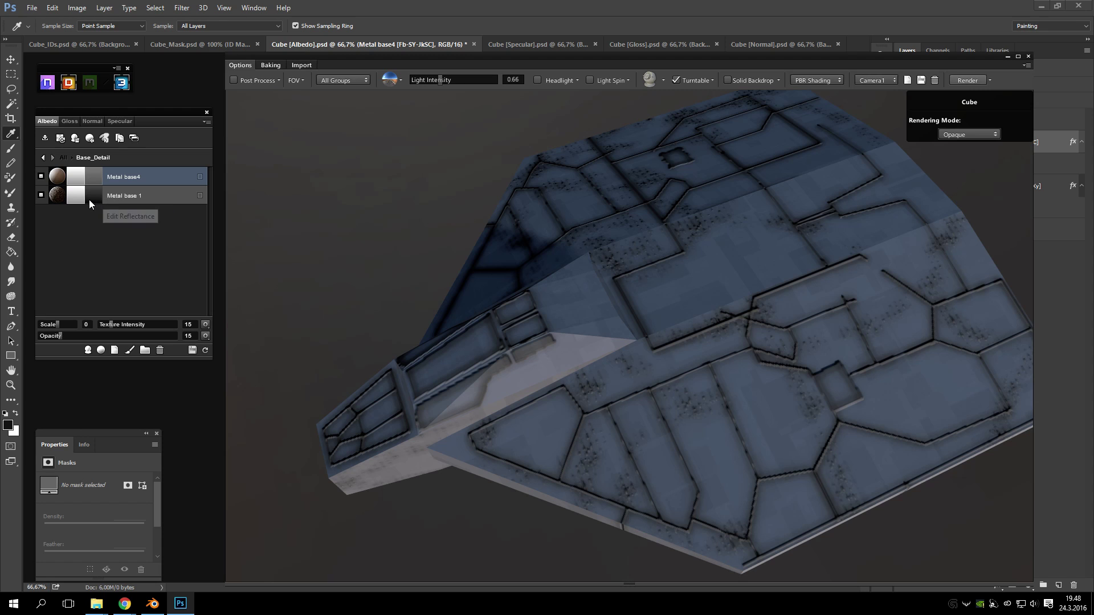
left_click(118, 199)
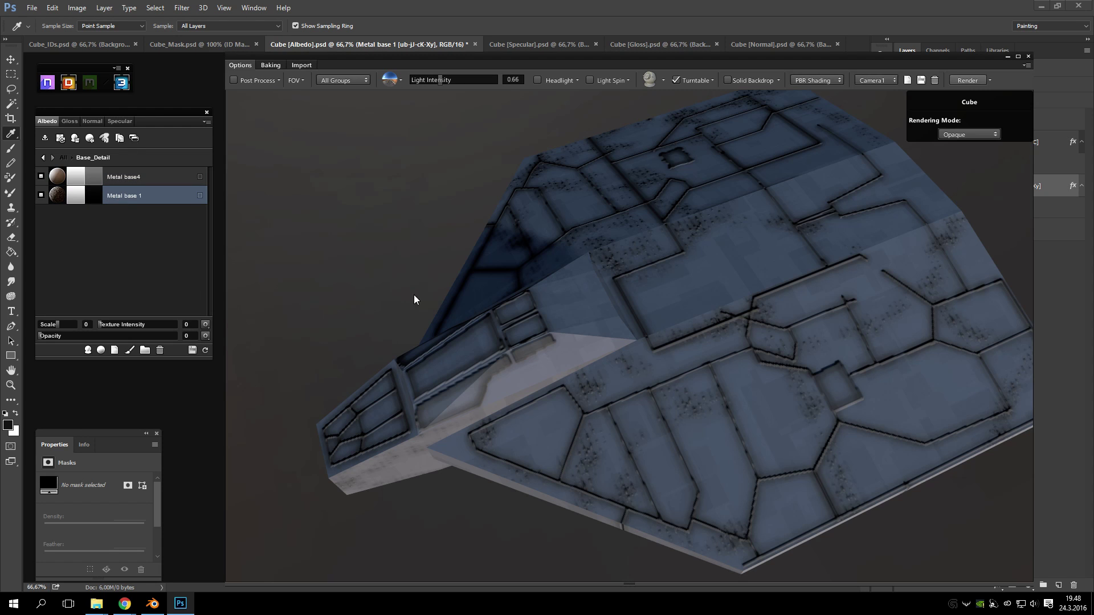
scroll(623, 241, "up", 10)
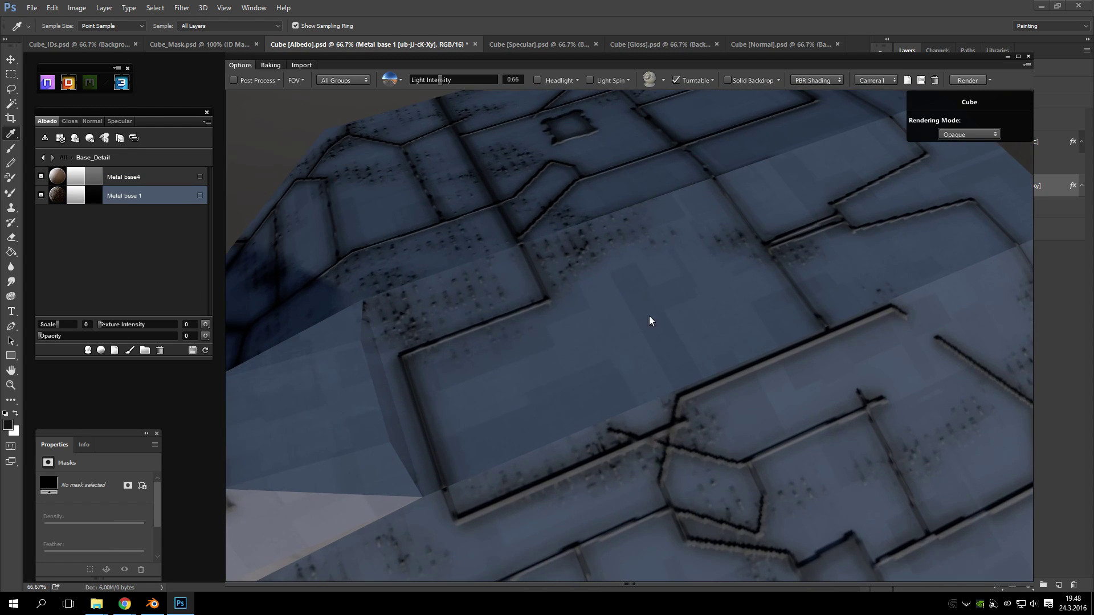
- Try the Metal base 1 layer at 50 opacity in the albedo map and check the hull
left_click_drag(41, 339, 107, 337)
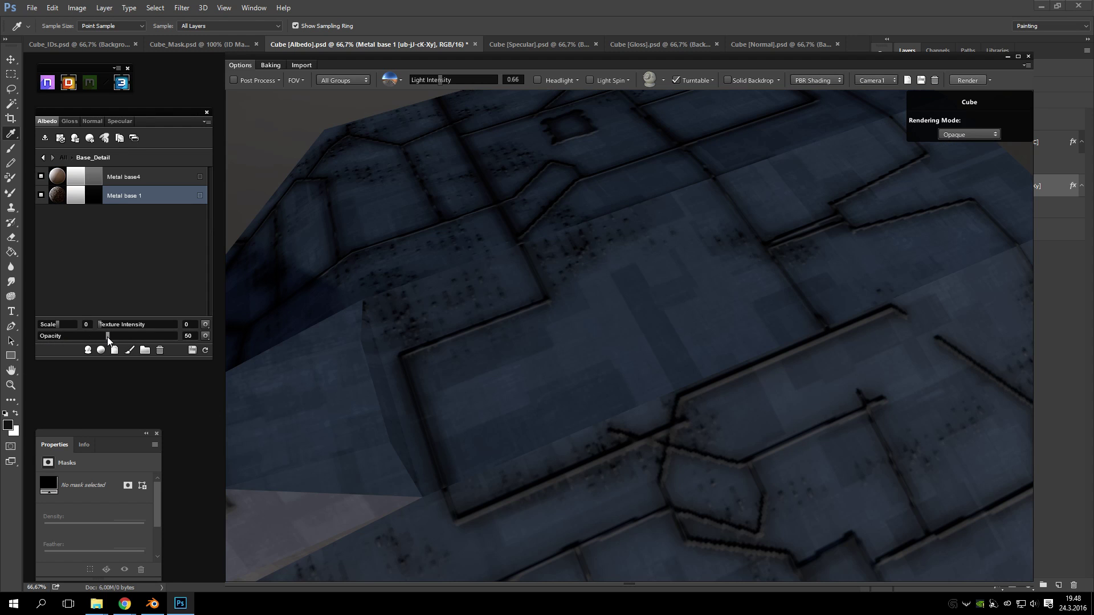
scroll(636, 355, "down", 5)
left_click_drag(636, 355, 727, 314)
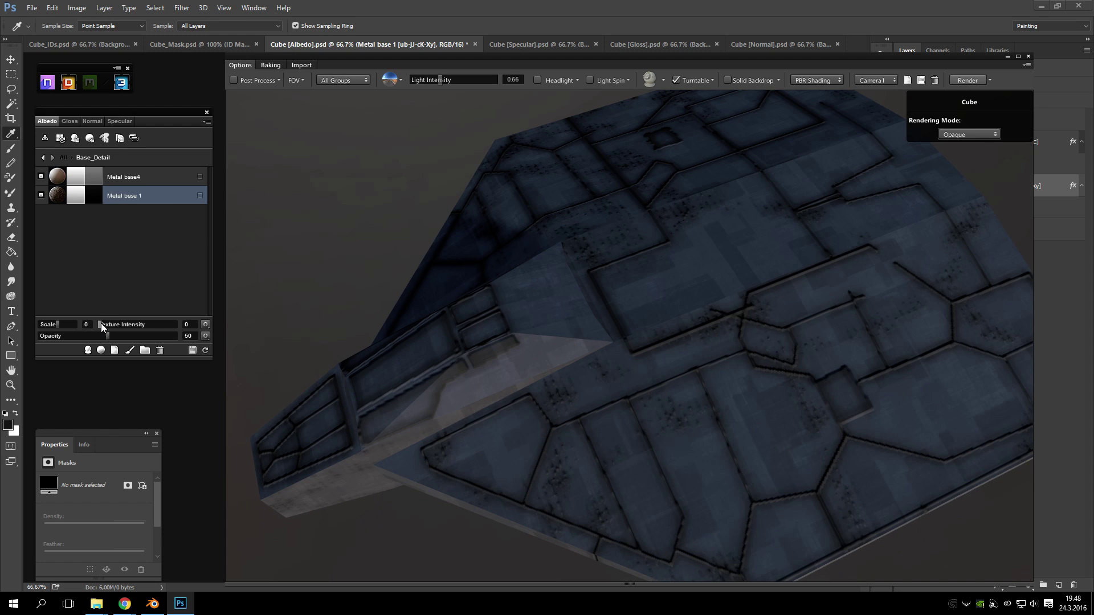
- Try Metal base 1's texture intensity at 100, then set it to 51 while checking the hull plating
left_click_drag(101, 325, 261, 327)
scroll(880, 308, "up", 6)
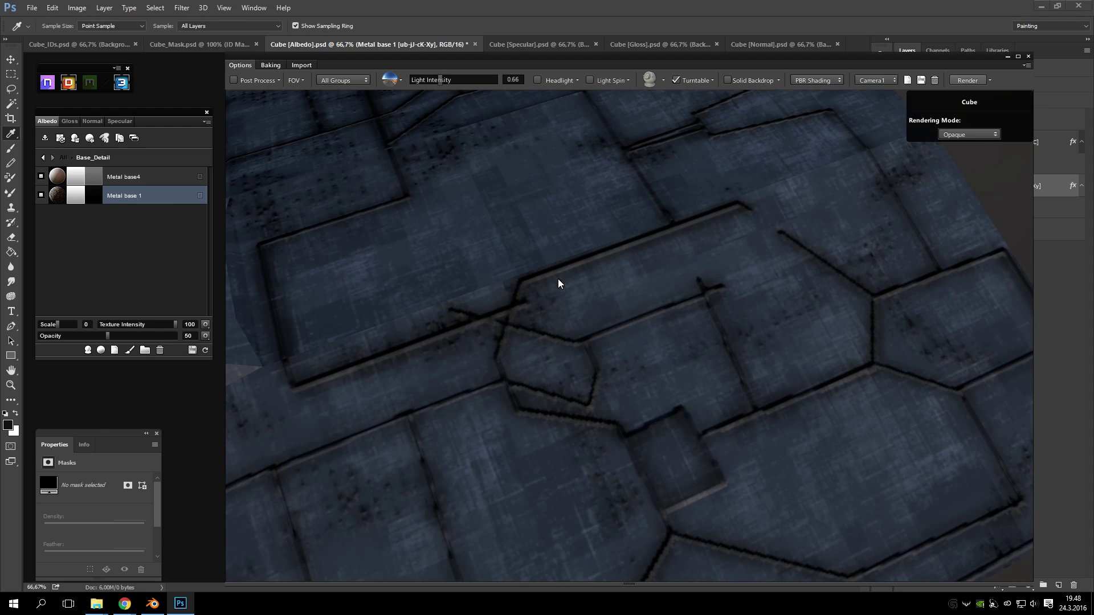
left_click_drag(556, 278, 632, 367)
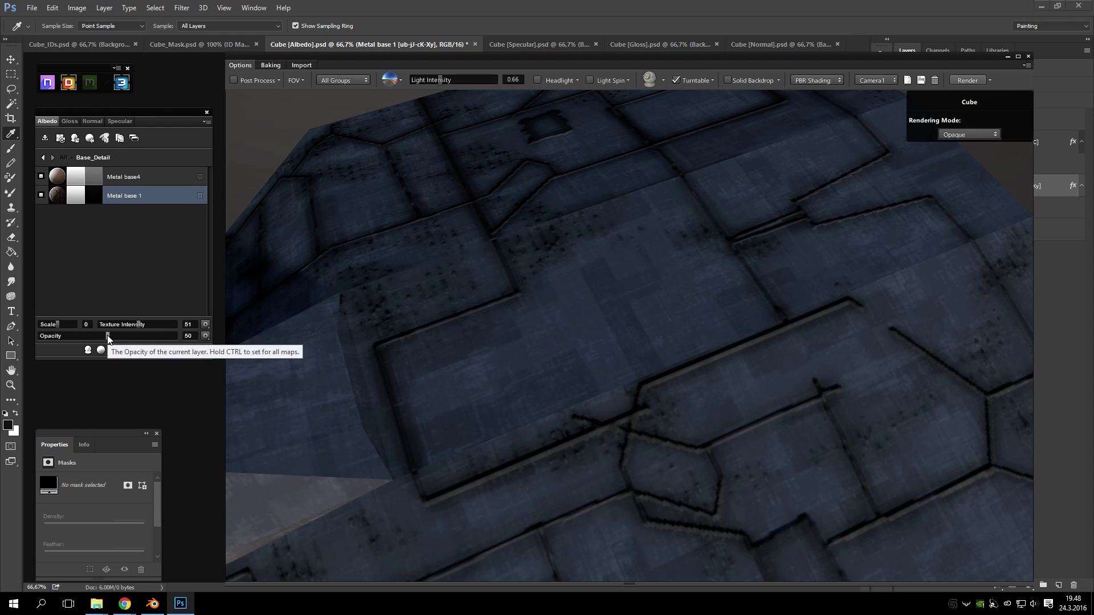
left_click_drag(137, 323, 138, 323)
left_click_drag(559, 322, 605, 342)
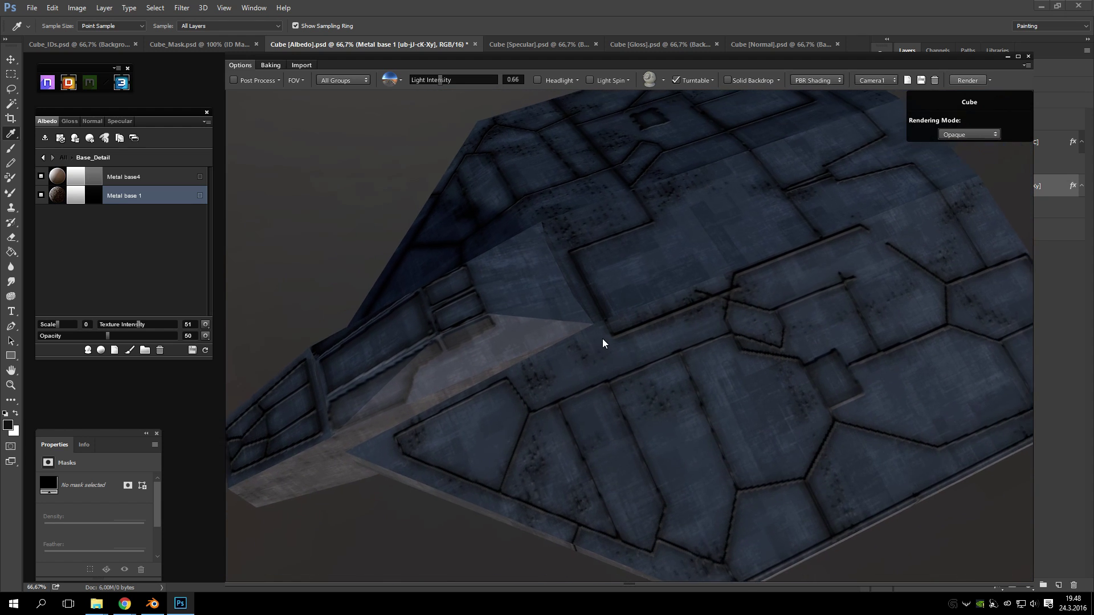
- Lower Metal base 1's opacity to 25 and check the plating up close and on the whole ship
scroll(601, 340, "up", 3)
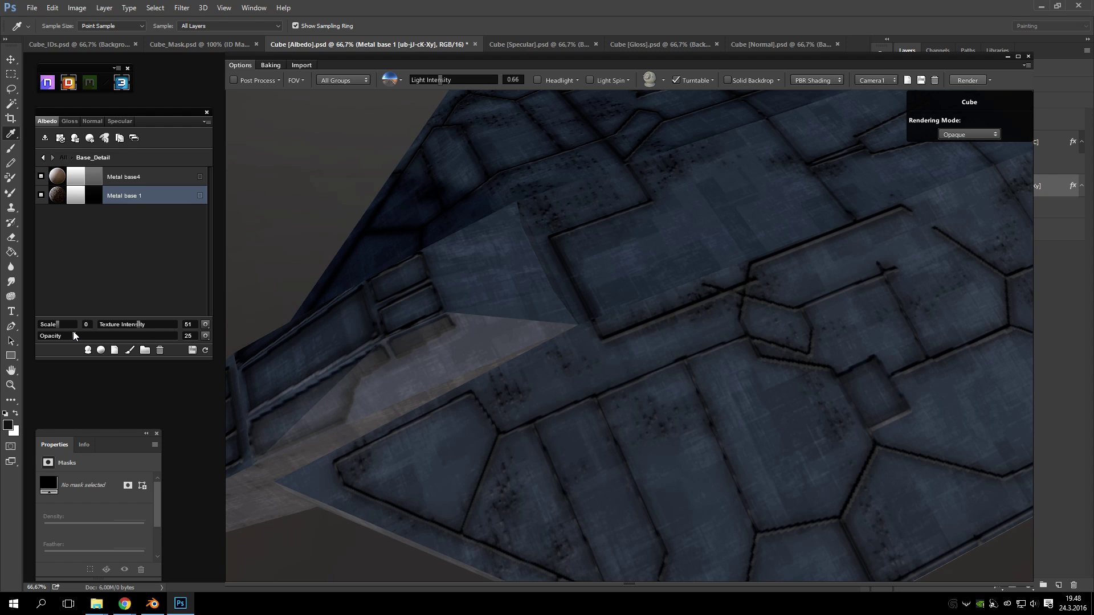
scroll(635, 364, "up", 8)
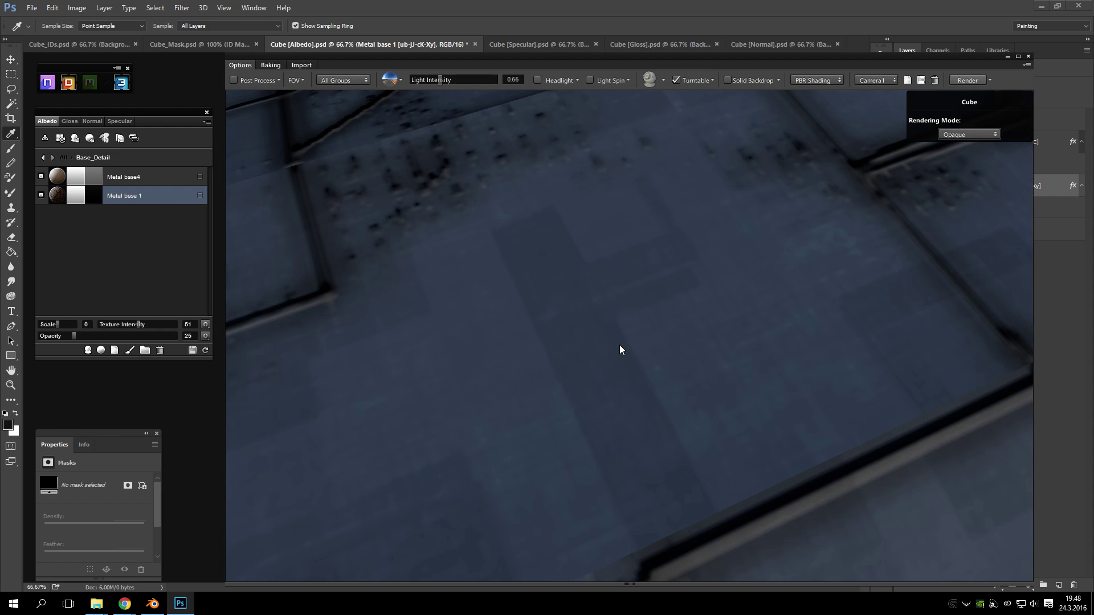
scroll(620, 345, "down", 8)
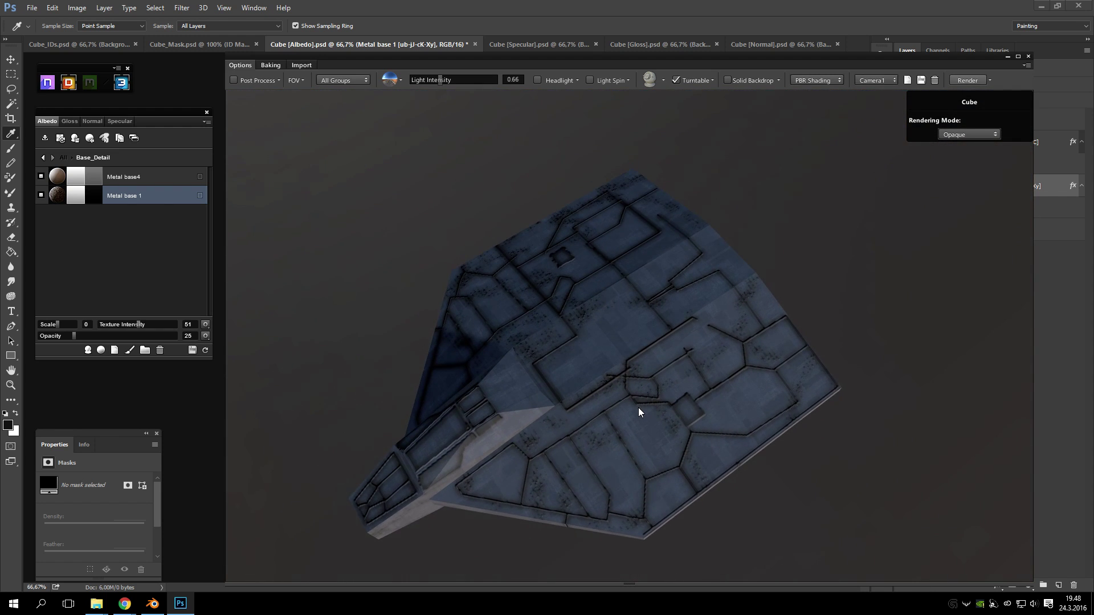
scroll(620, 254, "up", 5)
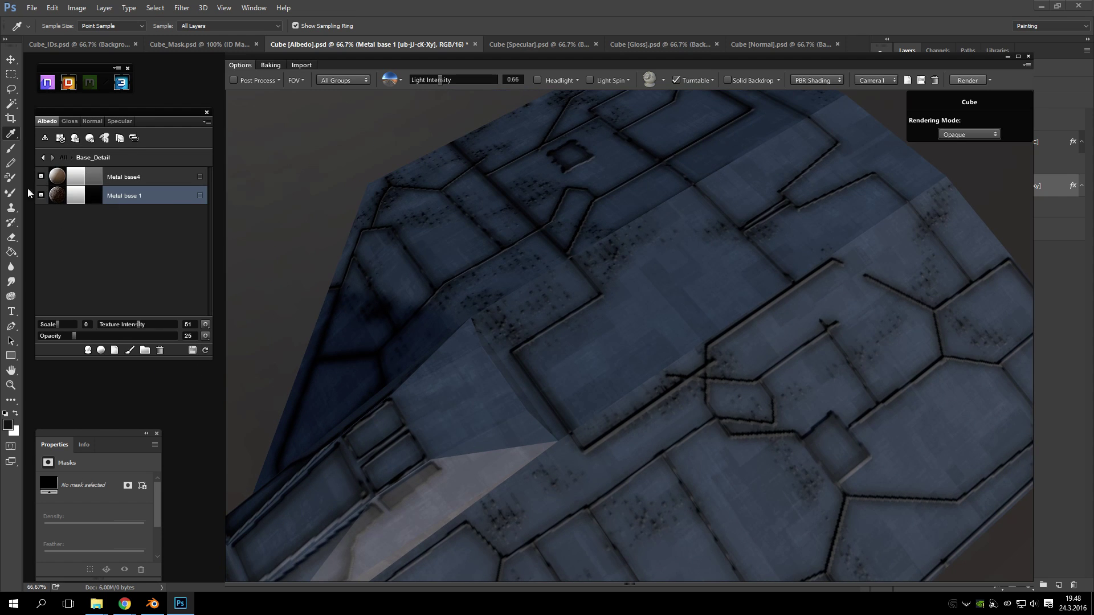
- Move the 3DO preview out of the way and open the Base Detail group in the specular map
left_click(45, 160)
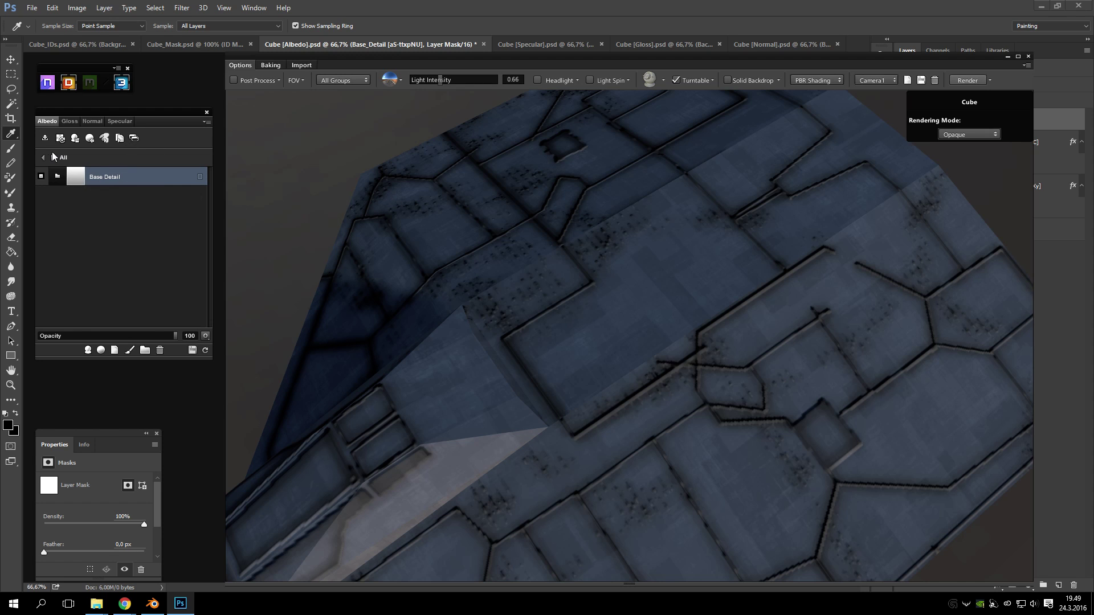
left_click_drag(336, 60, 1091, 34)
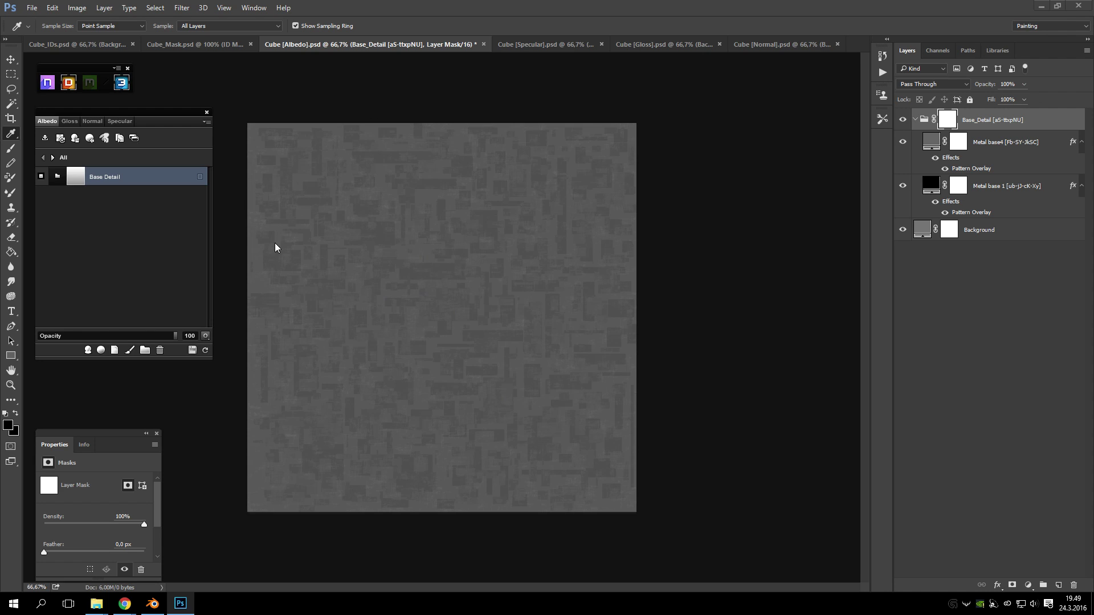
left_click(118, 122)
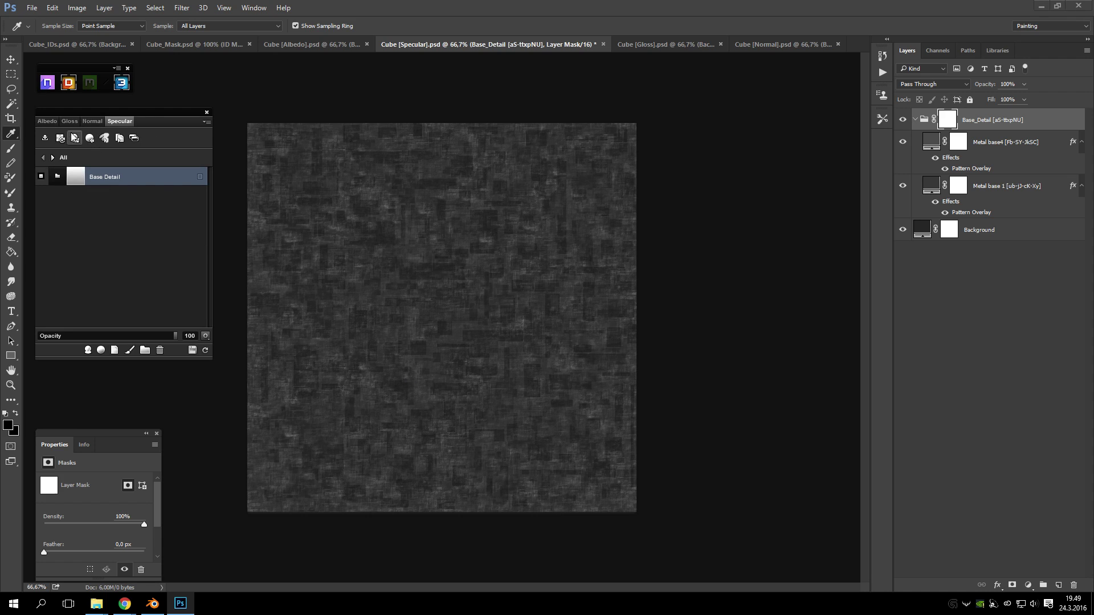
left_click(60, 175)
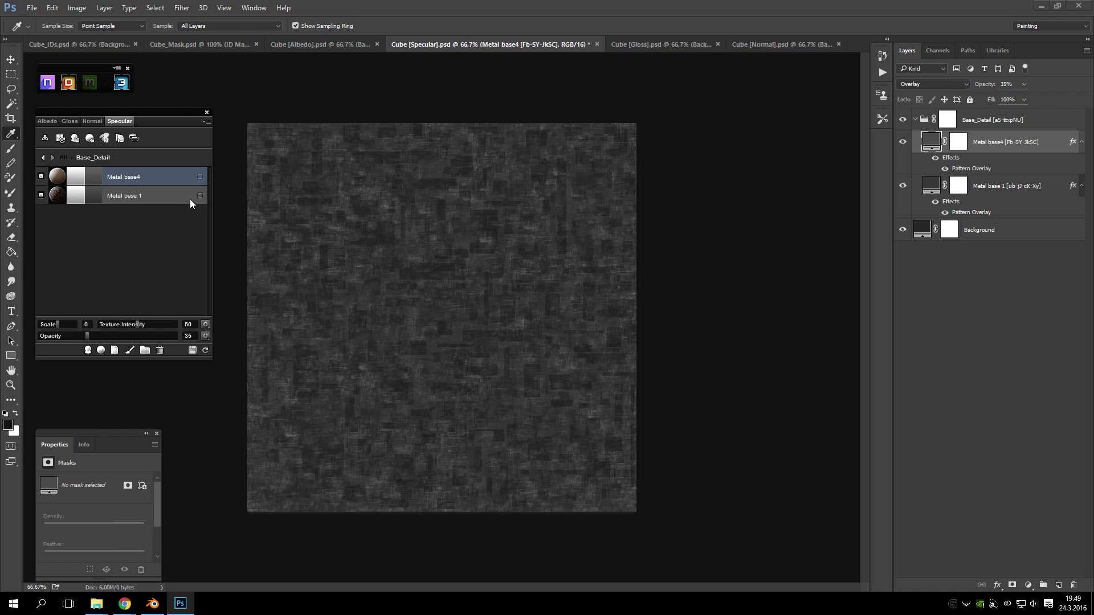
- Test lighter and darker greys for Metal base4's specular colour and apply #5c5c5c
left_click(96, 179)
left_click_drag(349, 139, 770, 307)
type("6e6e6e")
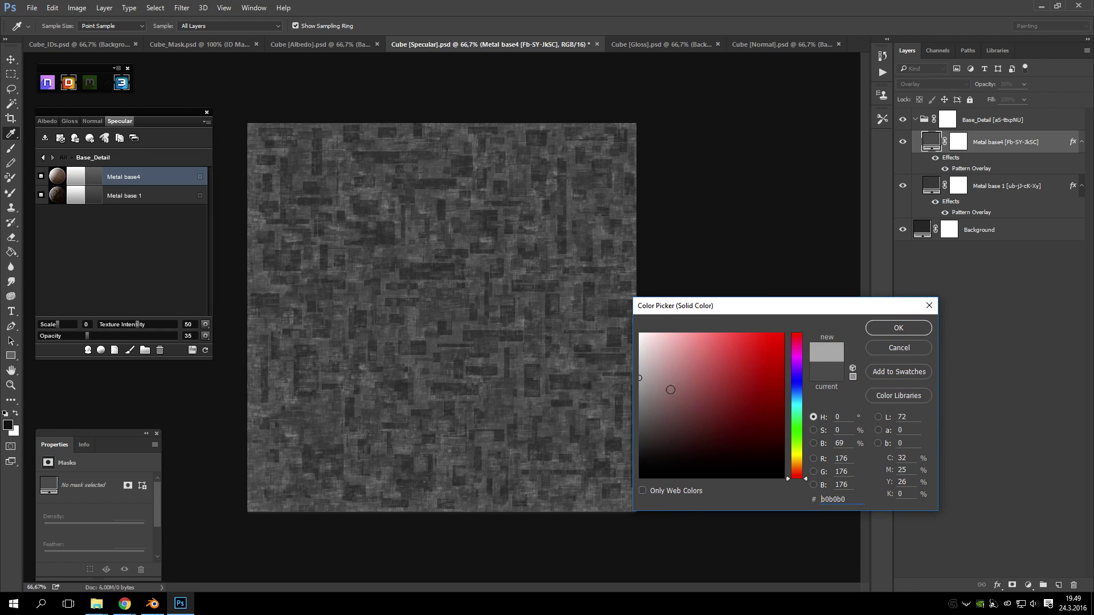
left_click(672, 422)
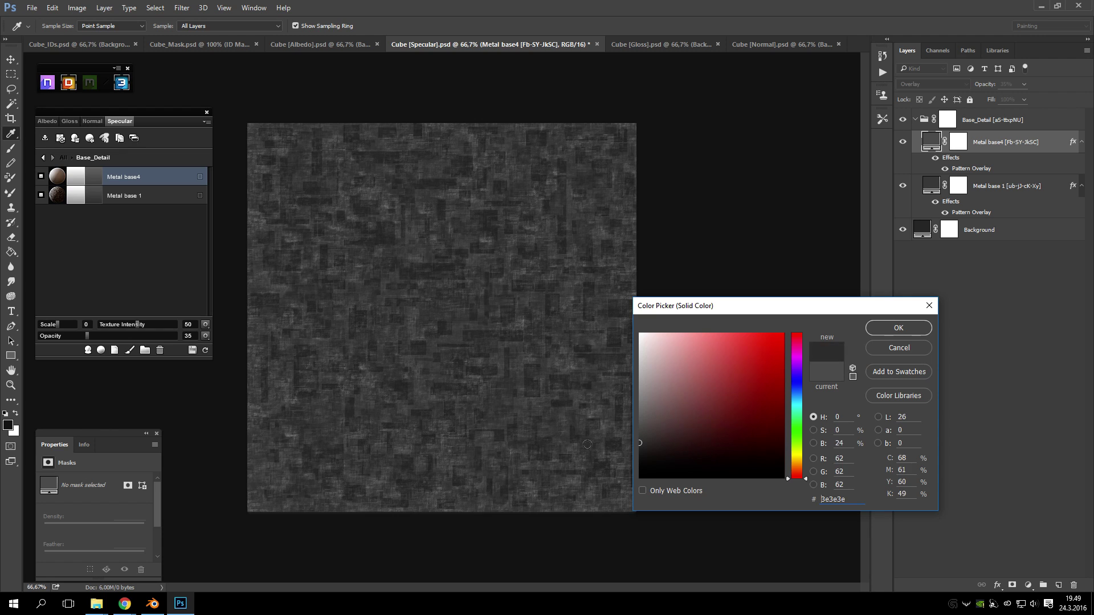
left_click(596, 408)
left_click(577, 412)
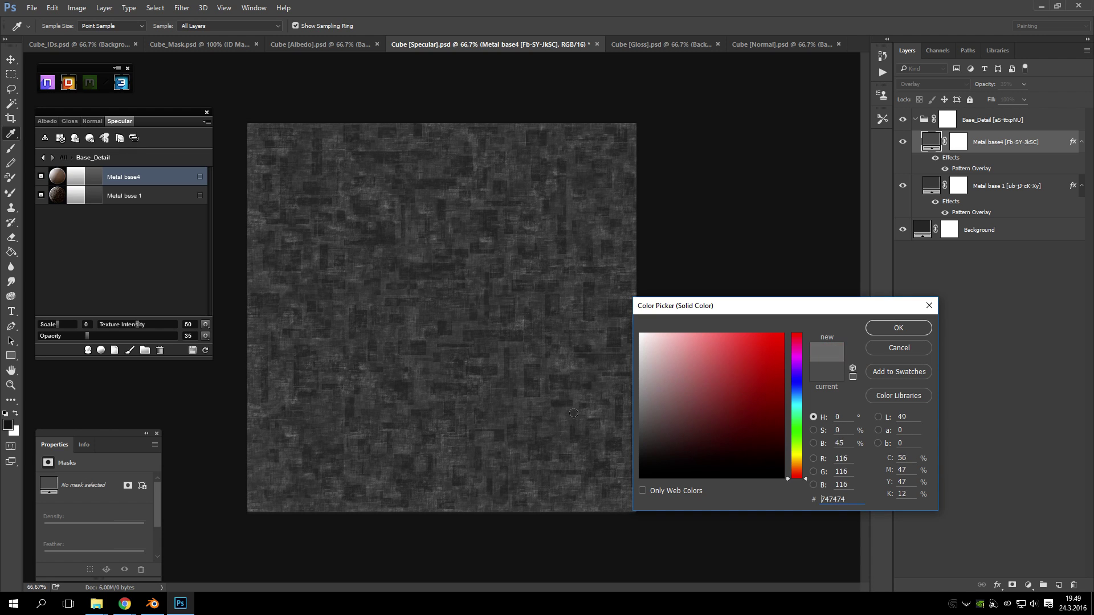
left_click(621, 411)
left_click(621, 416)
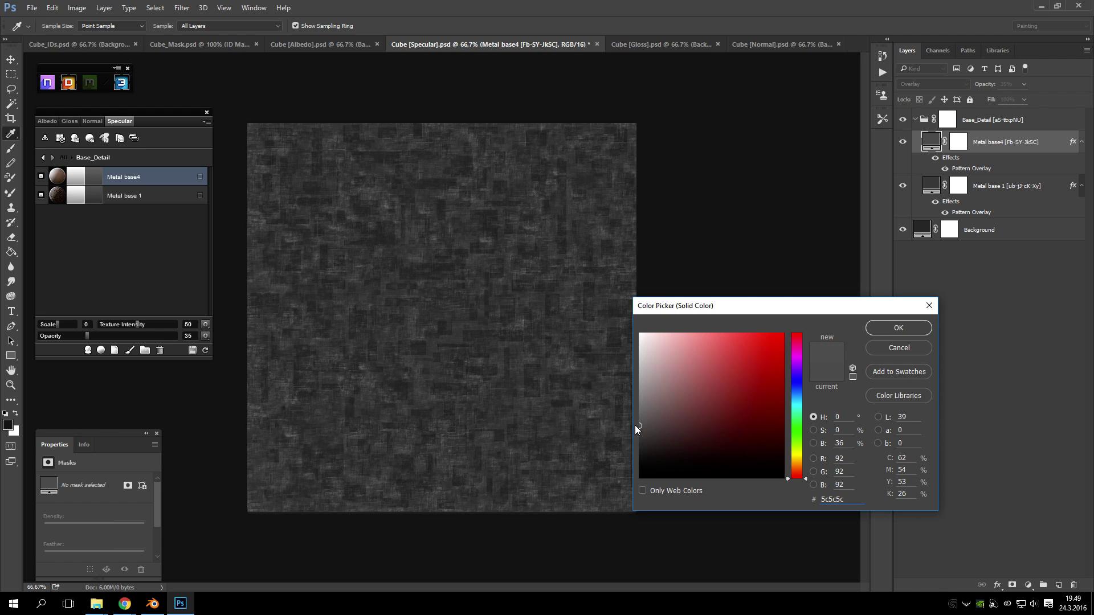
left_click(899, 328)
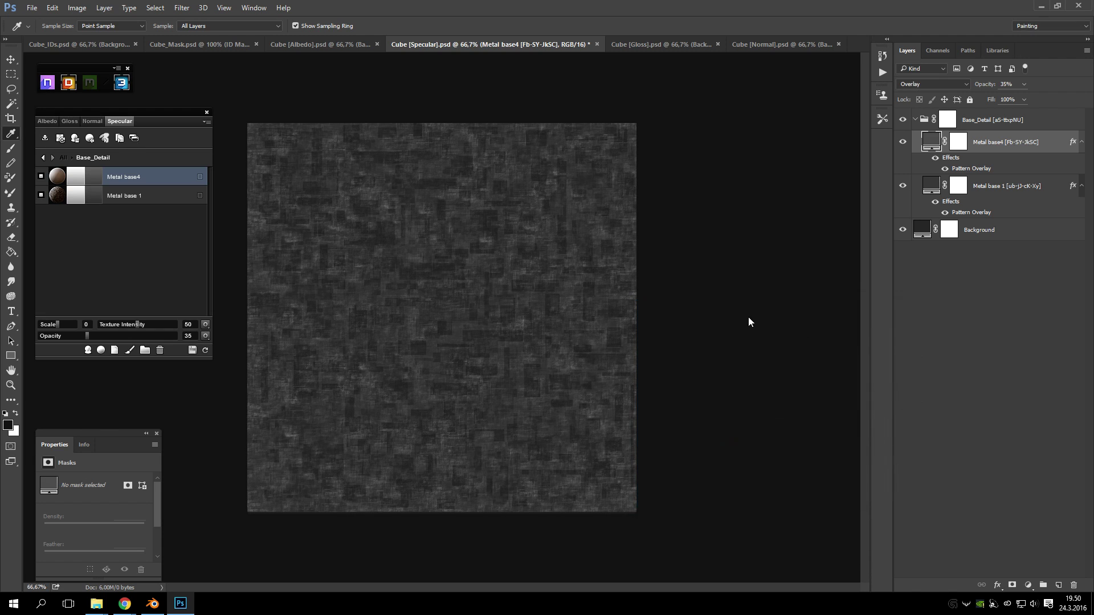
- Test several greys for Metal base 1's specular colour and apply the dark grey #383838
left_click(94, 196)
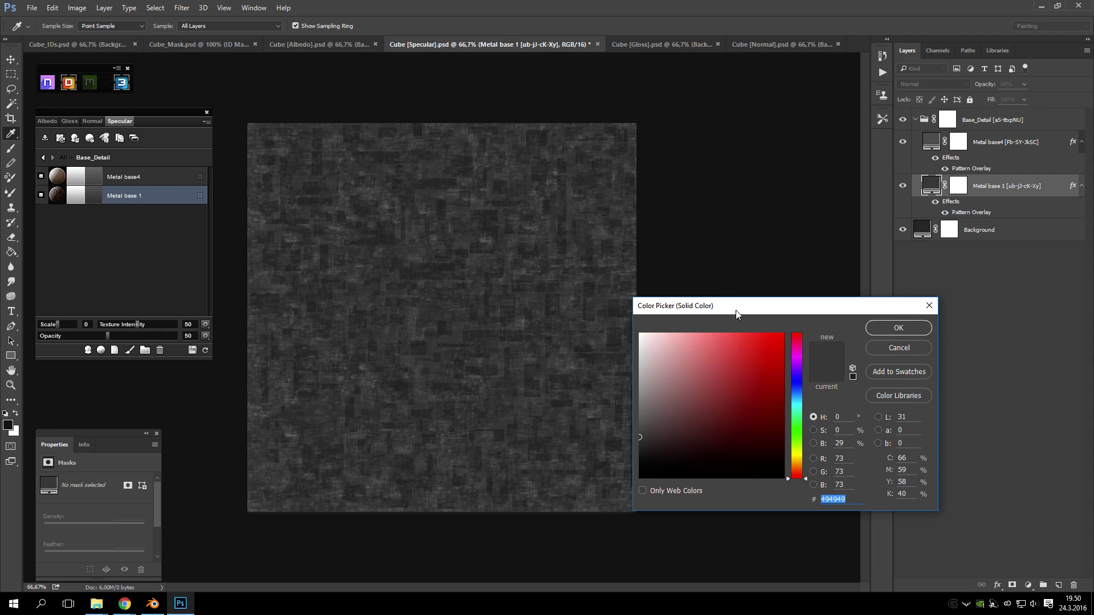
left_click(635, 371)
left_click(637, 370)
left_click(638, 365)
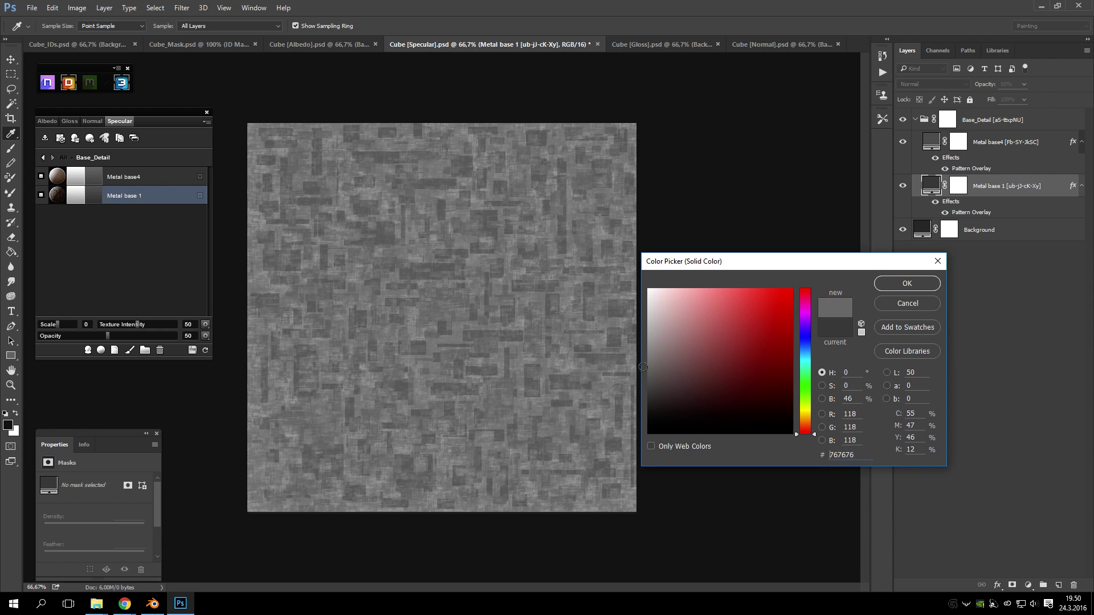
left_click(620, 381)
left_click(627, 380)
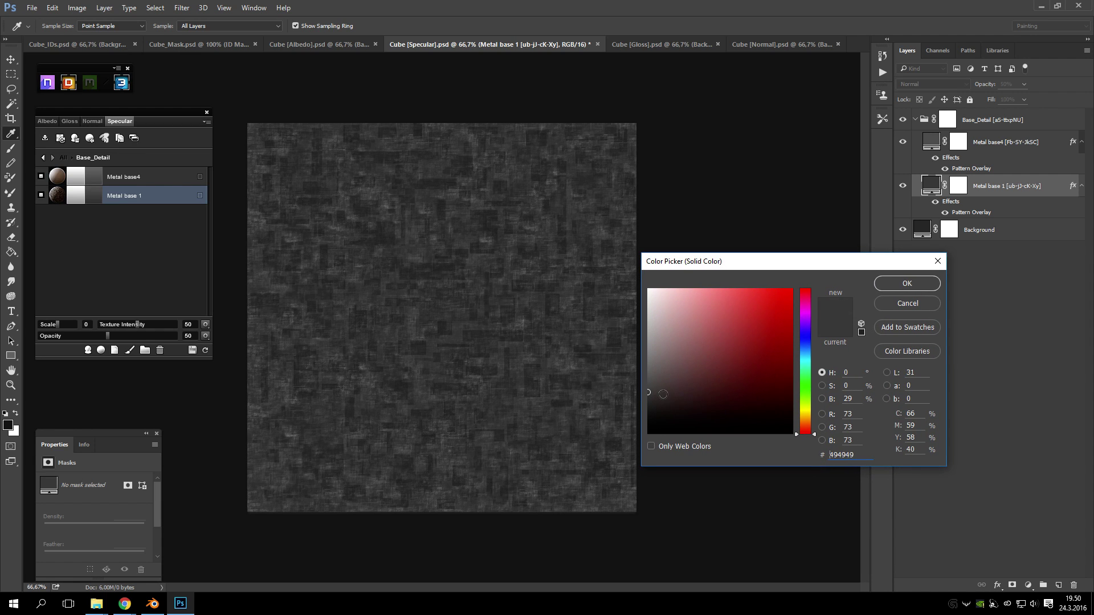
left_click_drag(661, 389, 647, 394)
left_click(647, 402)
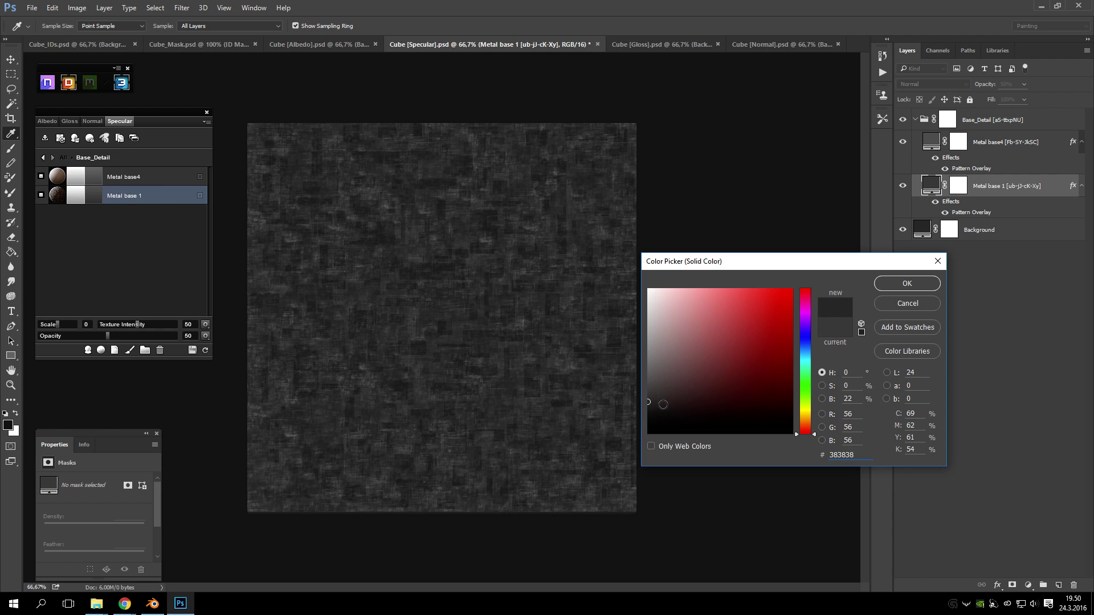
left_click(921, 286)
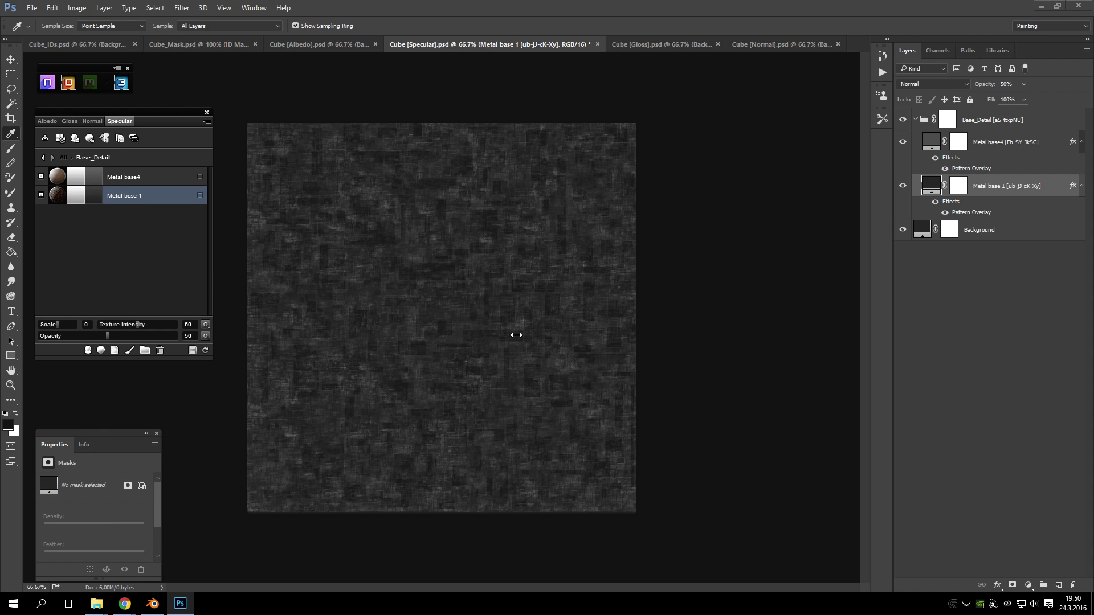
- Look at the gloss map, then return to the albedo map and leave the Base Detail group
left_click(69, 121)
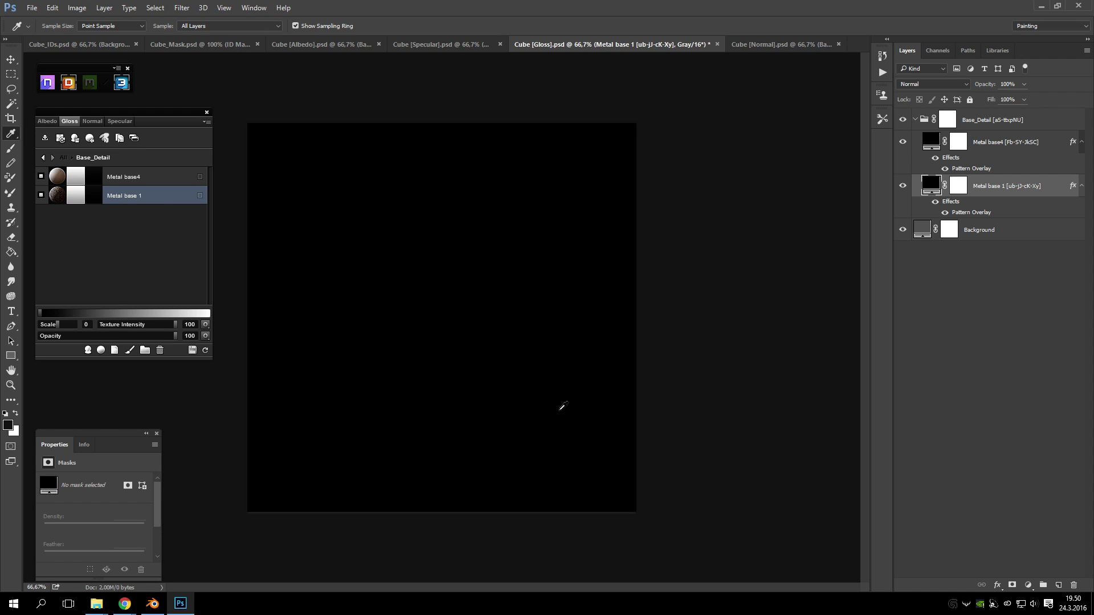
left_click(47, 121)
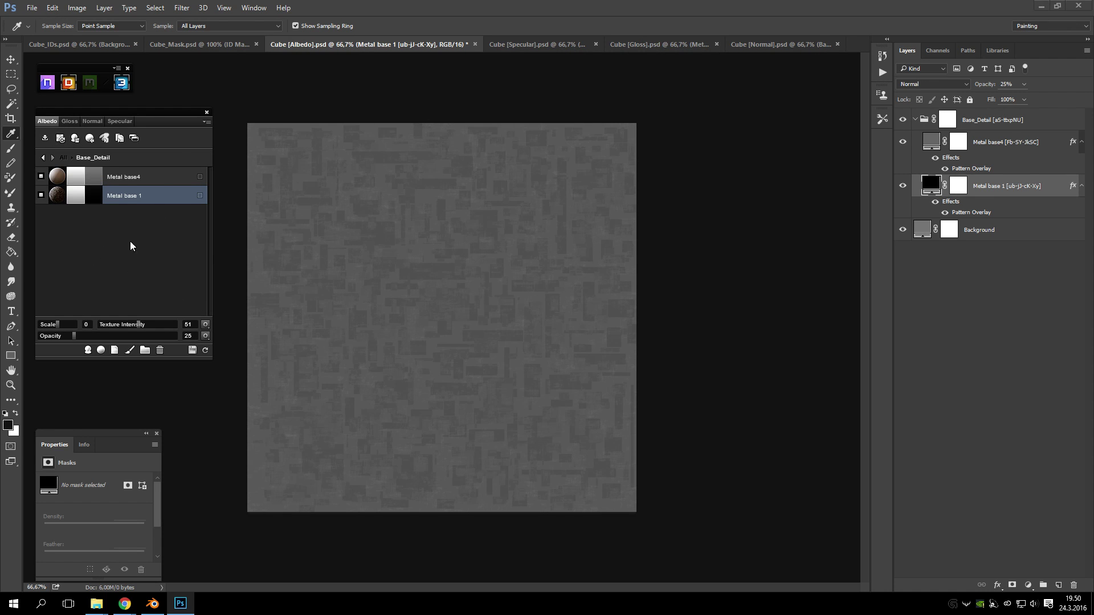
left_click(44, 158)
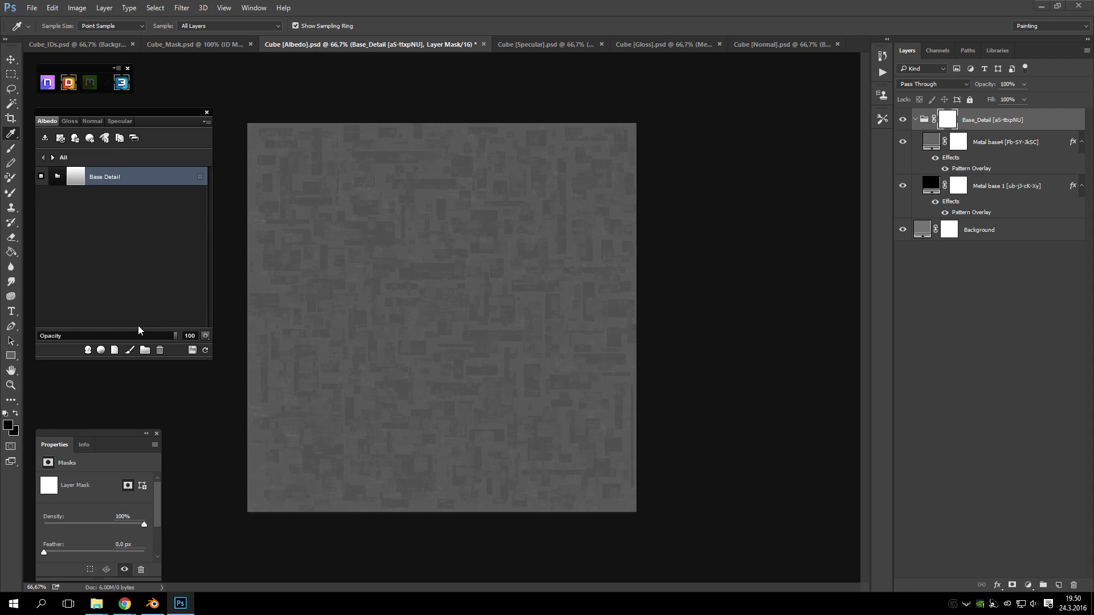
- Create the Homeworld Effects2 material from the Custom Materials above the Base Detail group
left_click(87, 351)
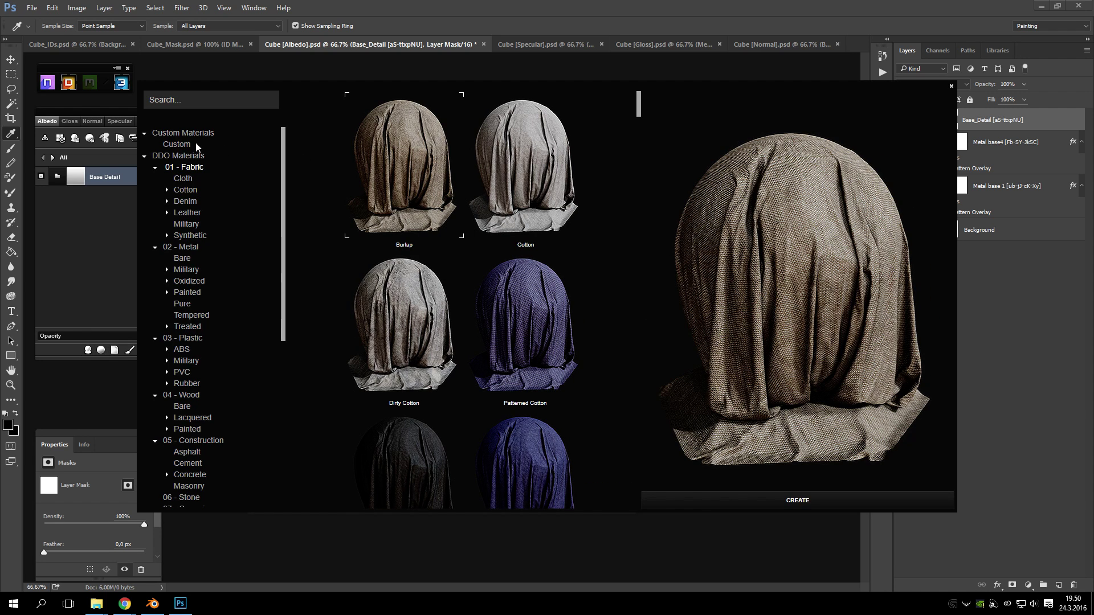
left_click(194, 145)
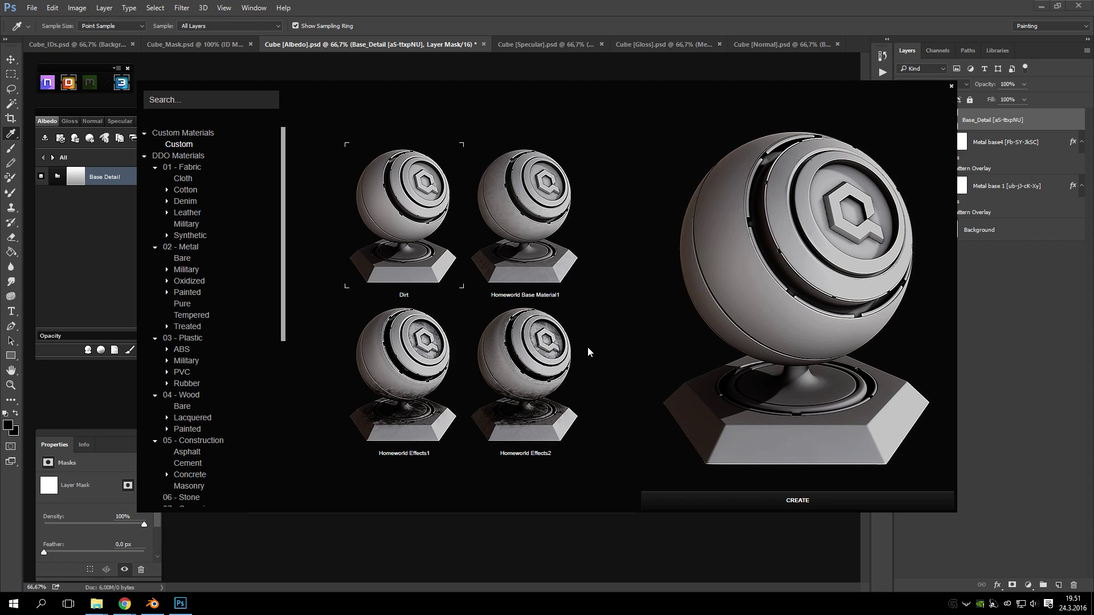
left_click(525, 348)
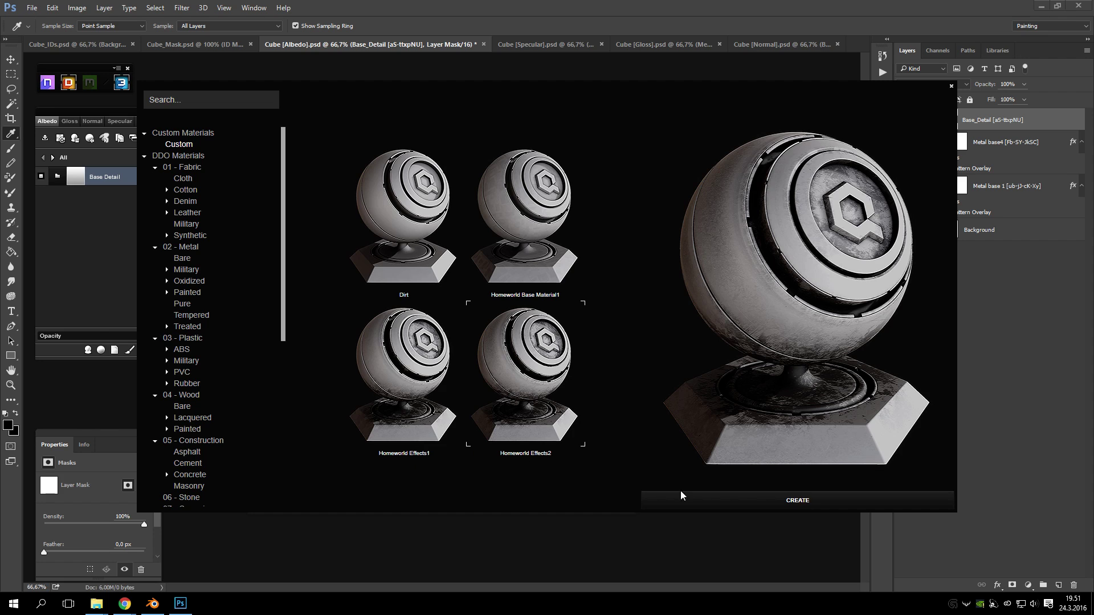
left_click(831, 506)
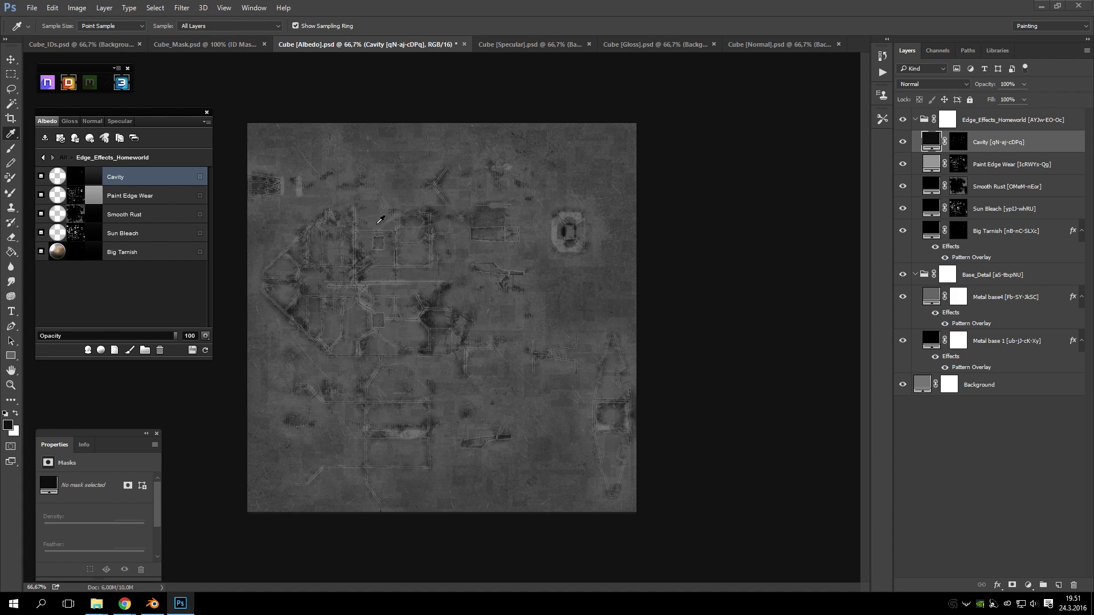
- Examine the wear, rust and edge effects across the albedo texture at 200% magnification
left_click(11, 385)
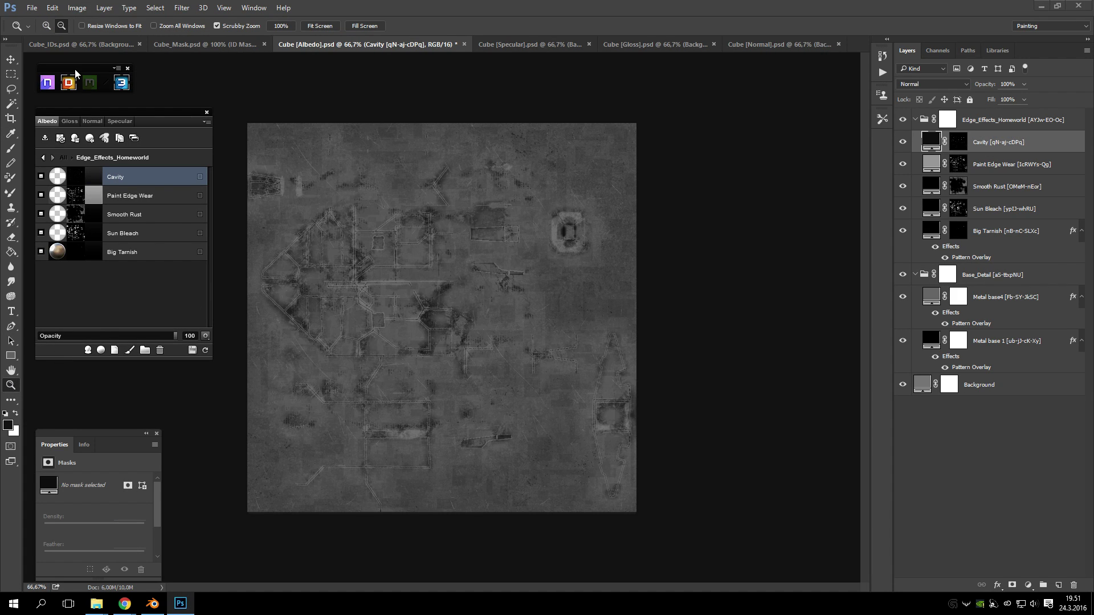
left_click(359, 160, "alt")
left_click(452, 258, "alt")
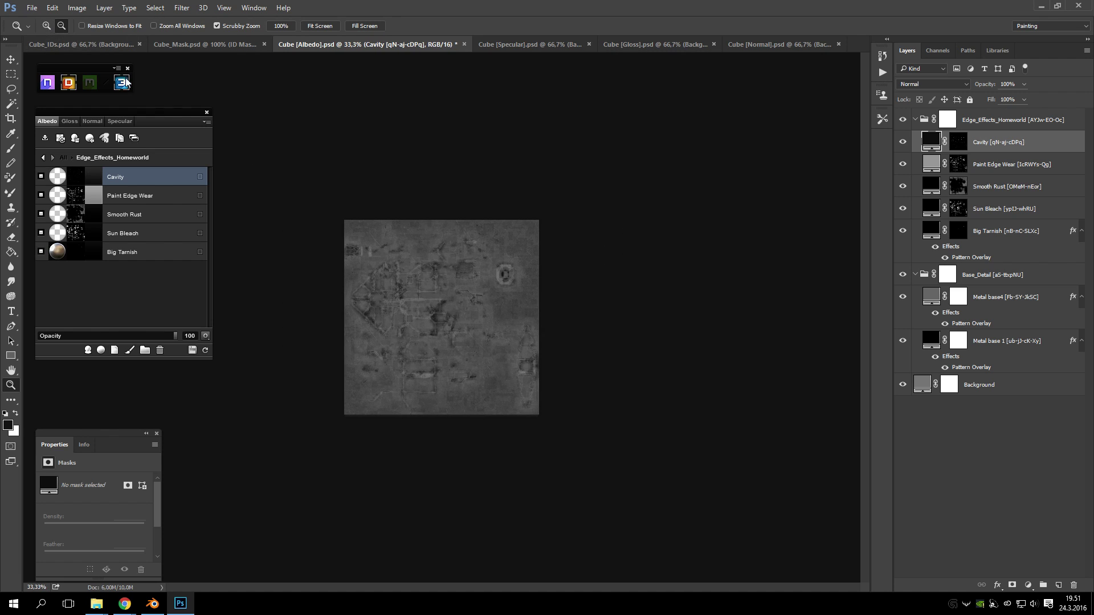
left_click_drag(396, 293, 408, 294)
scroll(408, 294, "up", 6)
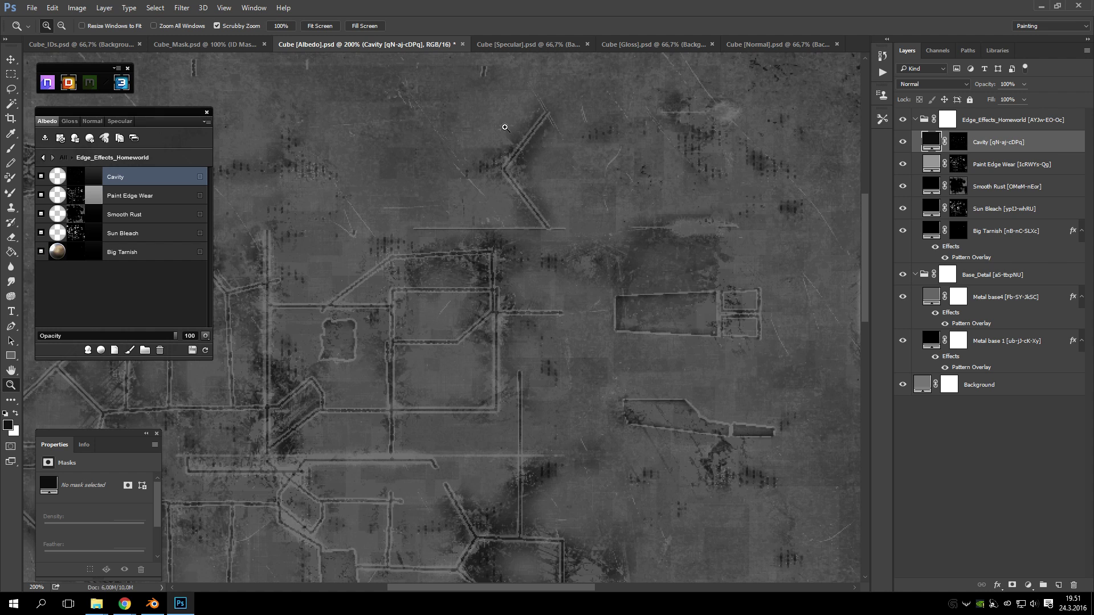
scroll(511, 381, "down", 12)
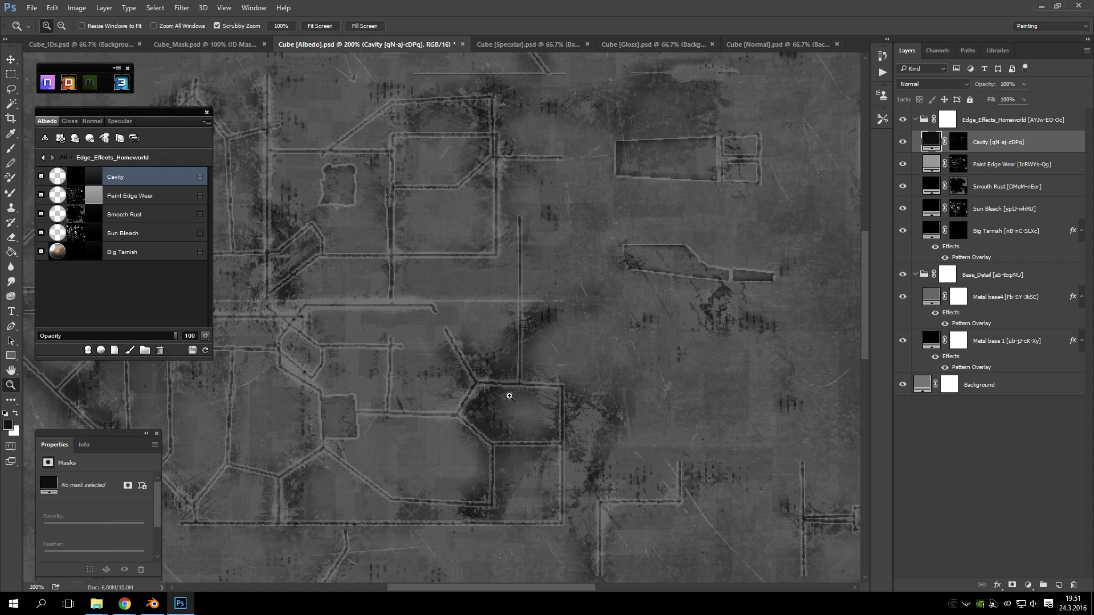
left_click_drag(573, 589, 535, 589)
scroll(565, 485, "up", 1)
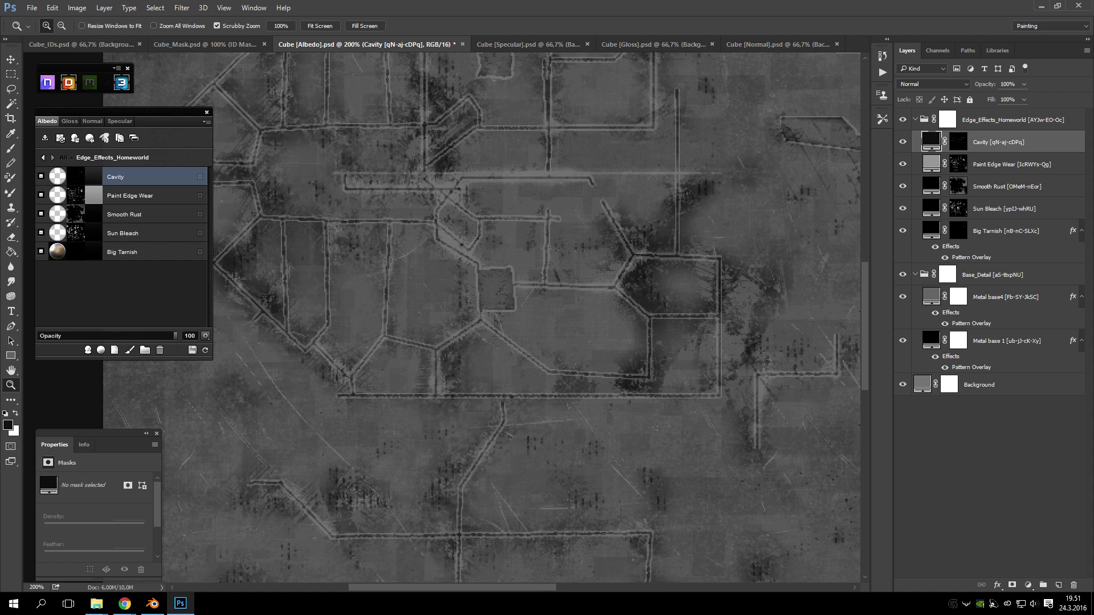
- Refresh the spaceship's 3D preview with the new effects, setting Light Intensity to 0.00 and enabling the headlight
left_click_drag(1093, 3, 636, 19)
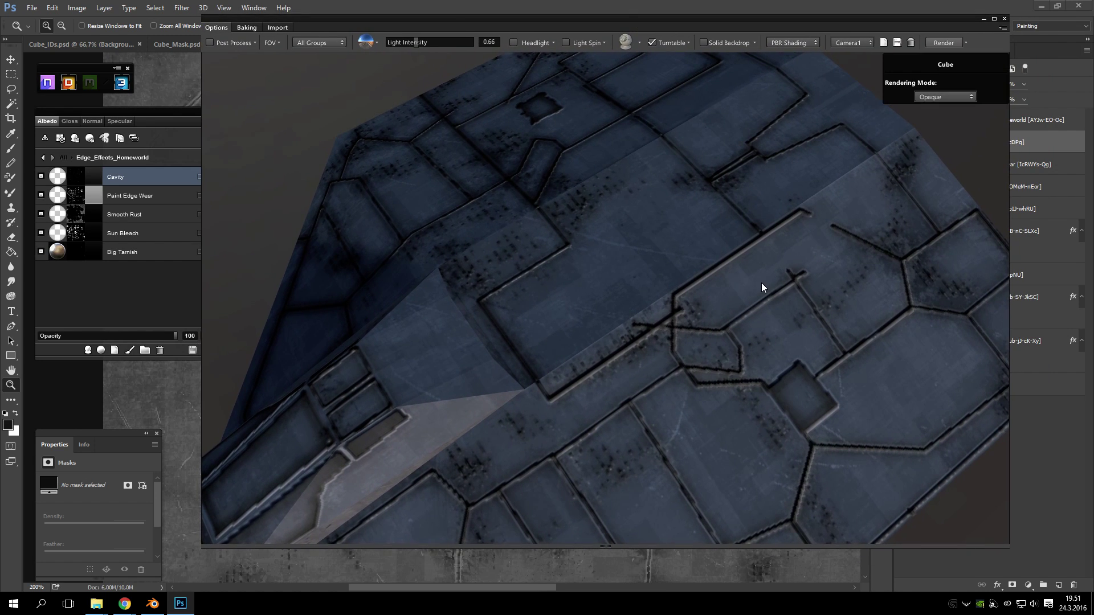
scroll(758, 277, "down", 2)
left_click_drag(296, 19, 378, 23)
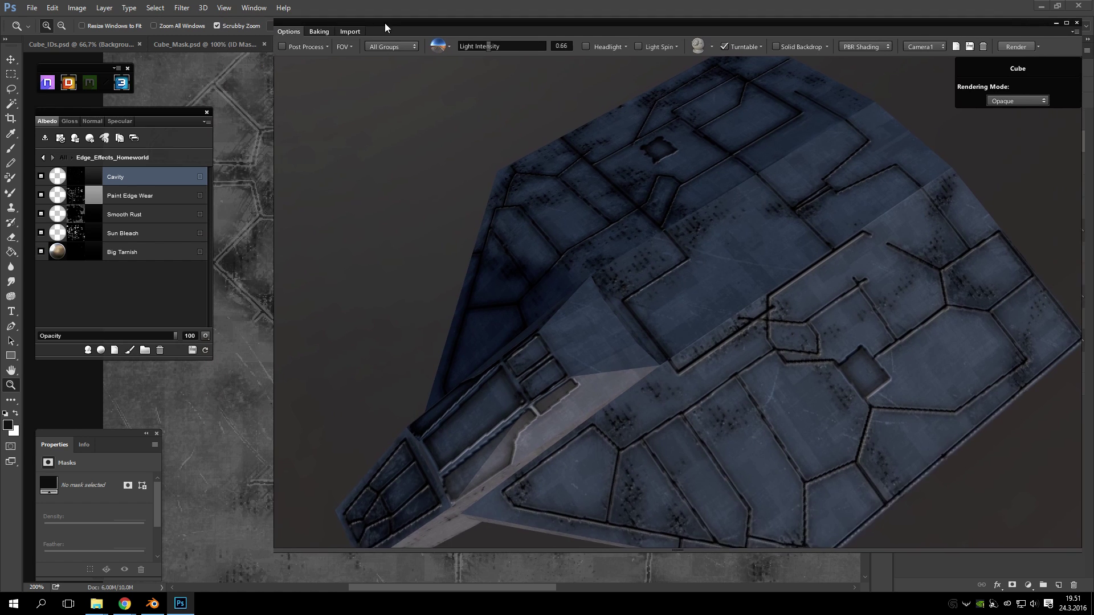
left_click(206, 350)
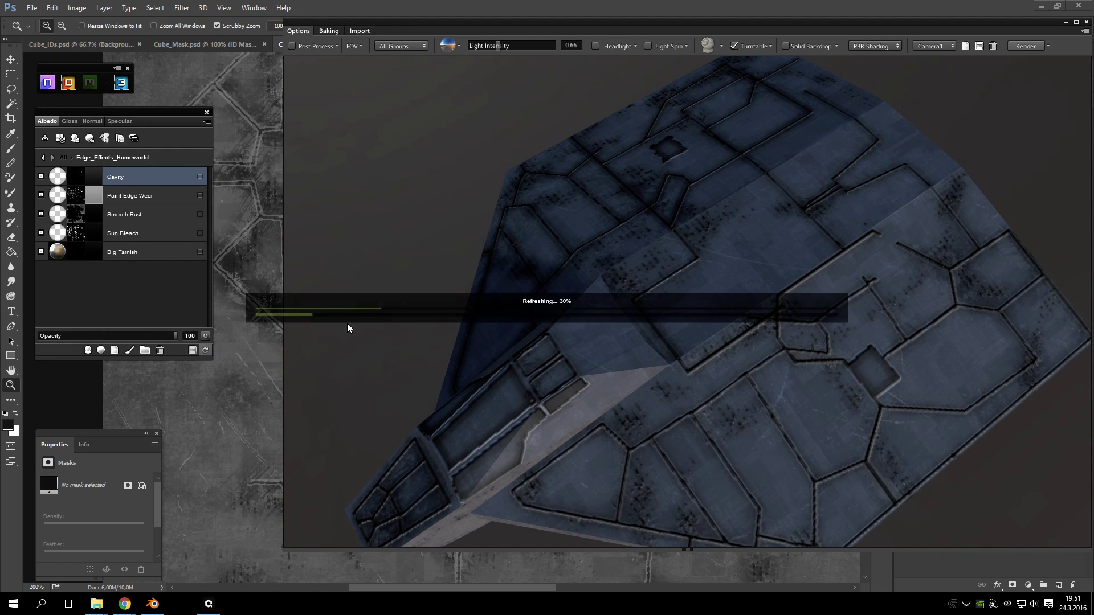
left_click_drag(740, 365, 672, 306)
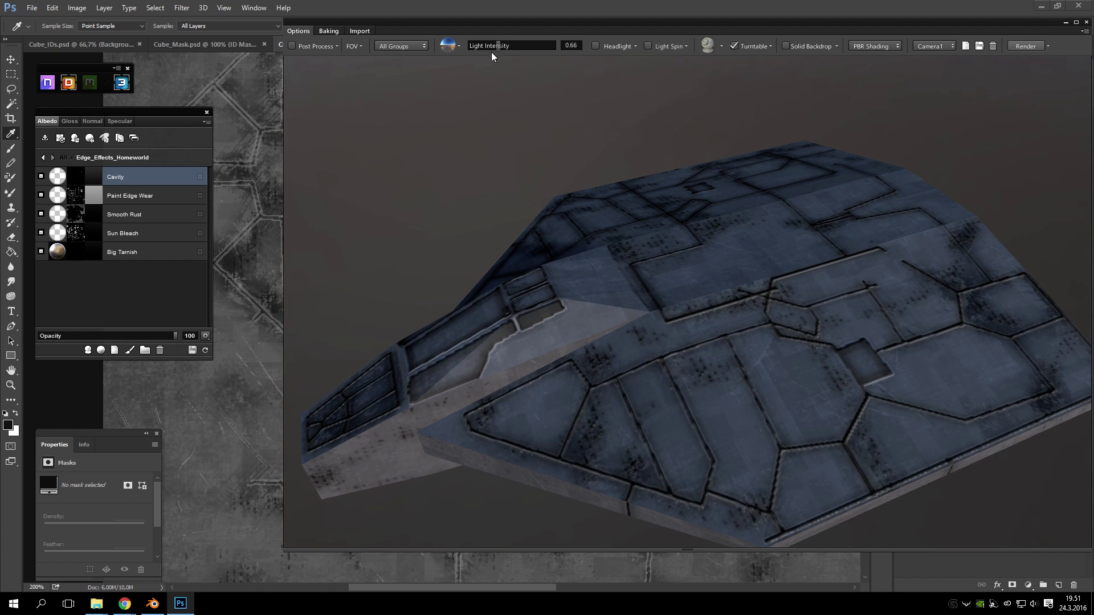
left_click_drag(500, 46, 470, 45)
left_click(595, 46)
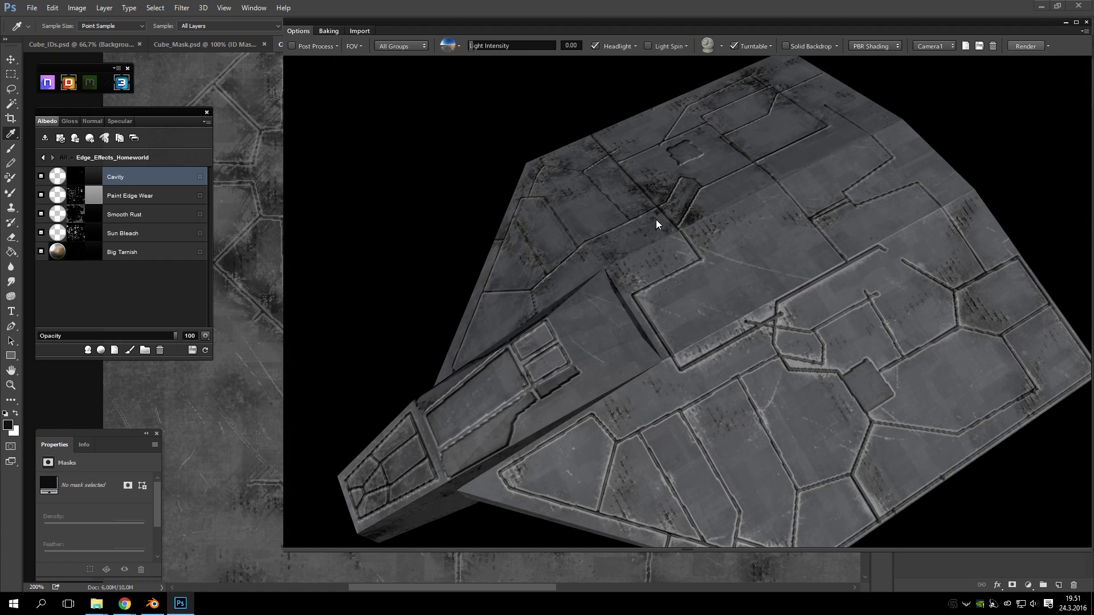
- Inspect the edge wear and cavity effects on the hull in the 3D preview and leave the Edge Effects Homeworld group
mouse_move(655, 220)
left_mouse_down()
mouse_move(772, 382)
mouse_move(721, 324)
mouse_move(639, 303)
mouse_move(610, 255)
mouse_move(709, 352)
mouse_move(809, 373)
mouse_move(622, 336)
mouse_move(620, 63)
mouse_move(690, 183)
mouse_move(674, 244)
mouse_move(572, 200)
mouse_move(652, 186)
mouse_move(706, 115)
mouse_move(674, 202)
mouse_move(628, 266)
mouse_move(646, 283)
mouse_move(686, 279)
mouse_move(647, 286)
mouse_move(659, 256)
mouse_move(596, 315)
mouse_move(520, 245)
mouse_move(589, 203)
mouse_move(615, 266)
mouse_move(693, 283)
mouse_move(703, 325)
mouse_move(654, 201)
left_mouse_up()
left_click_drag(720, 263, 740, 283)
scroll(710, 263, "up", 3)
scroll(729, 301, "up", 2)
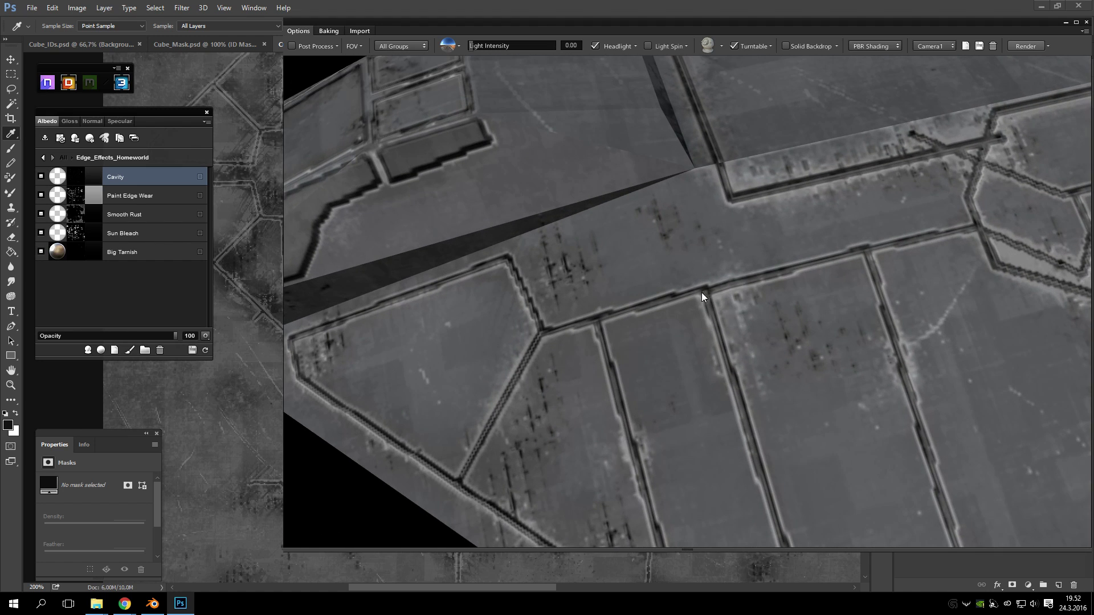
left_click_drag(879, 456, 578, 125)
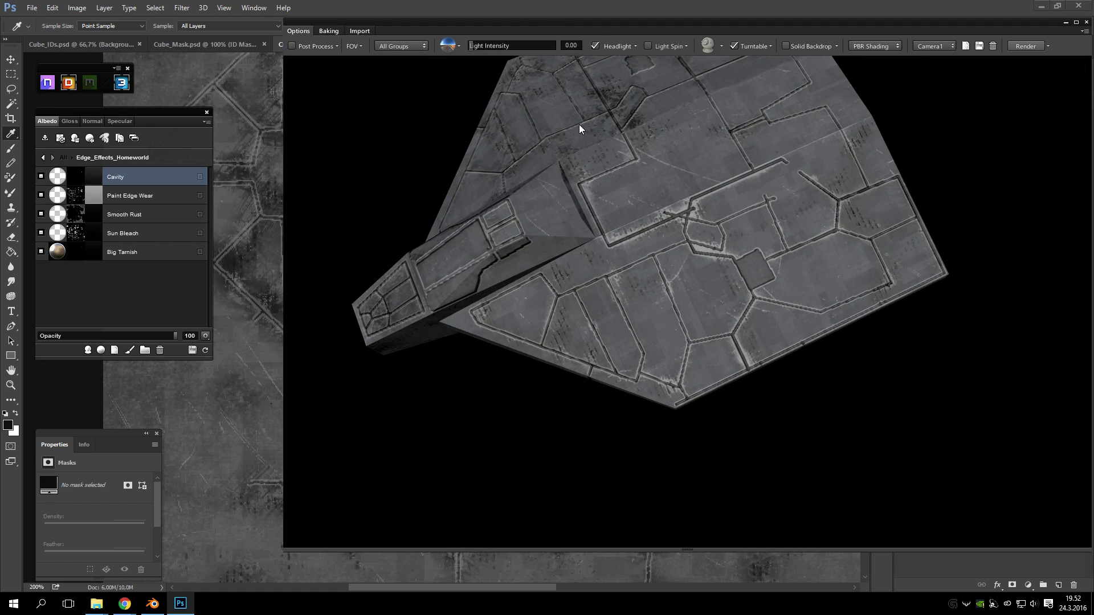
left_click_drag(415, 23, 419, 27)
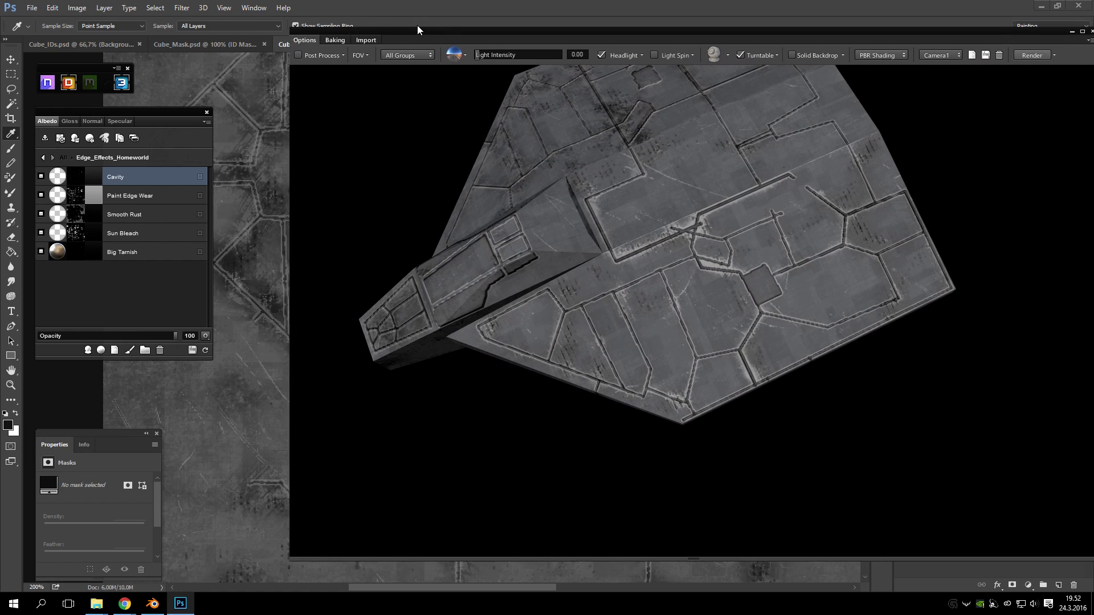
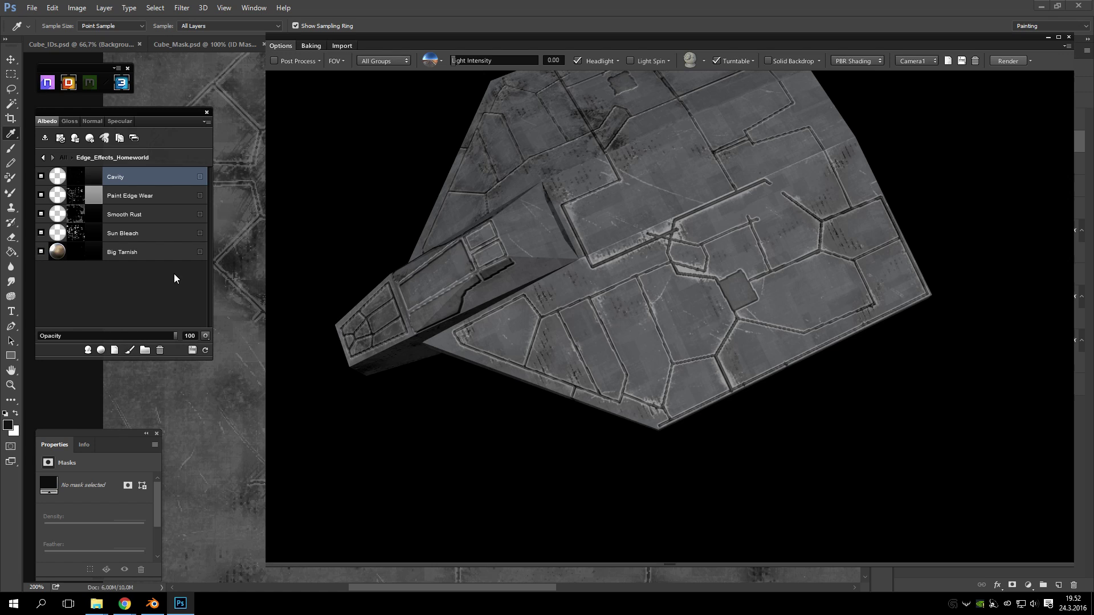
left_click(43, 157)
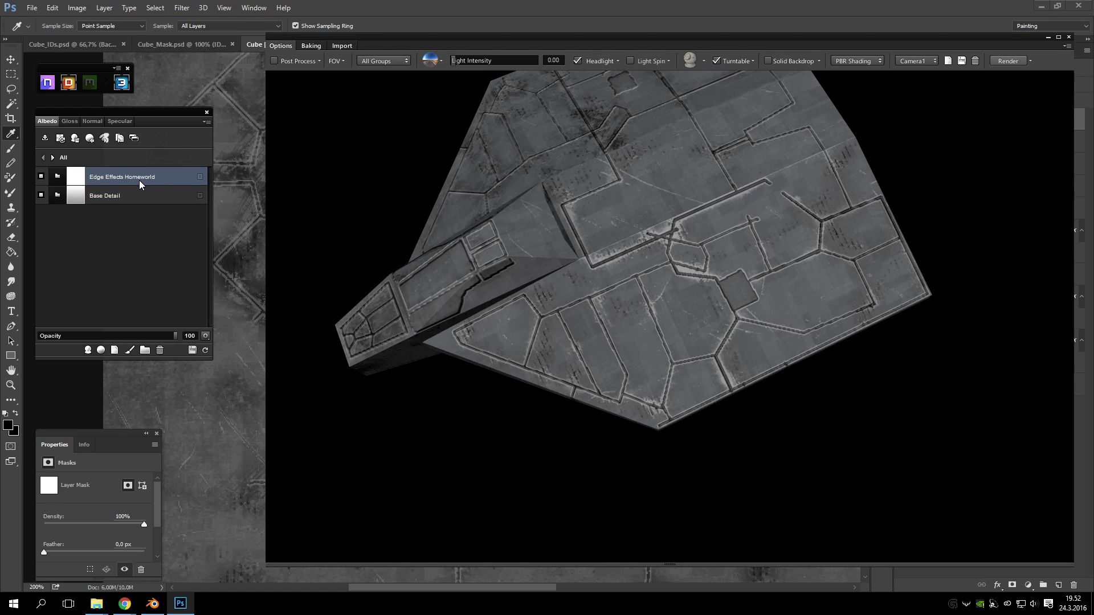
- Try the Base Detail group above Edge Effects Homeworld, inspect the hull up close, and restore the original group order
left_click(132, 195)
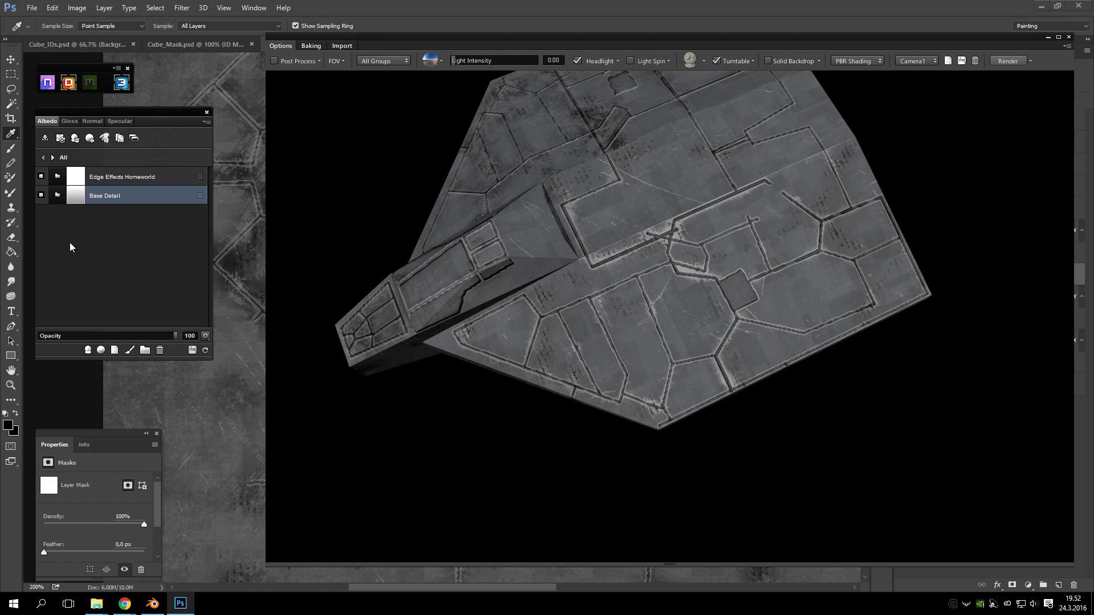
left_click_drag(143, 195, 137, 172)
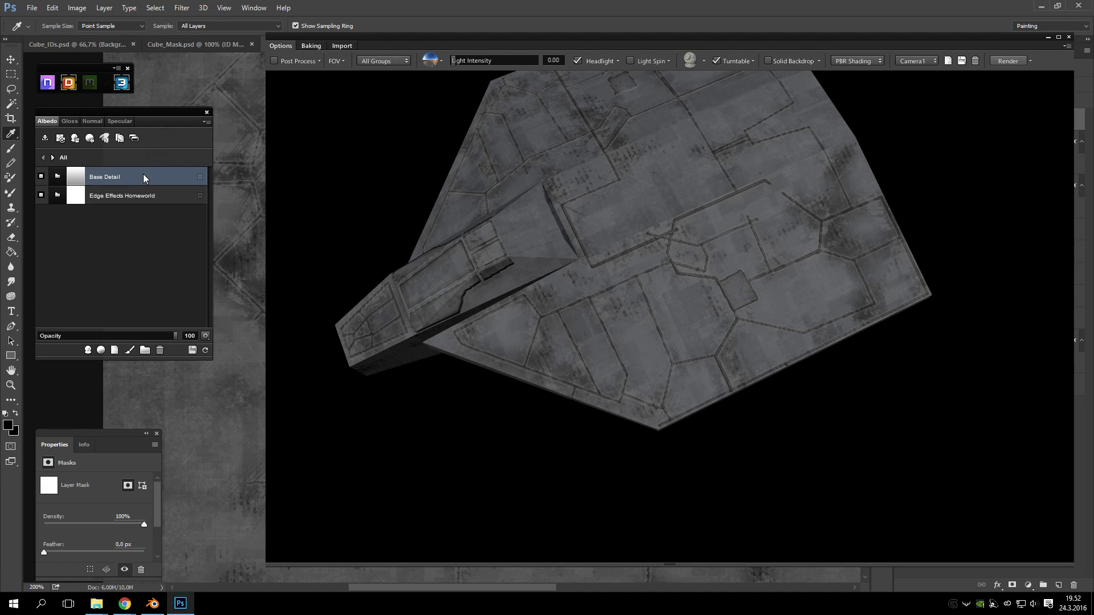
scroll(667, 276, "up", 5)
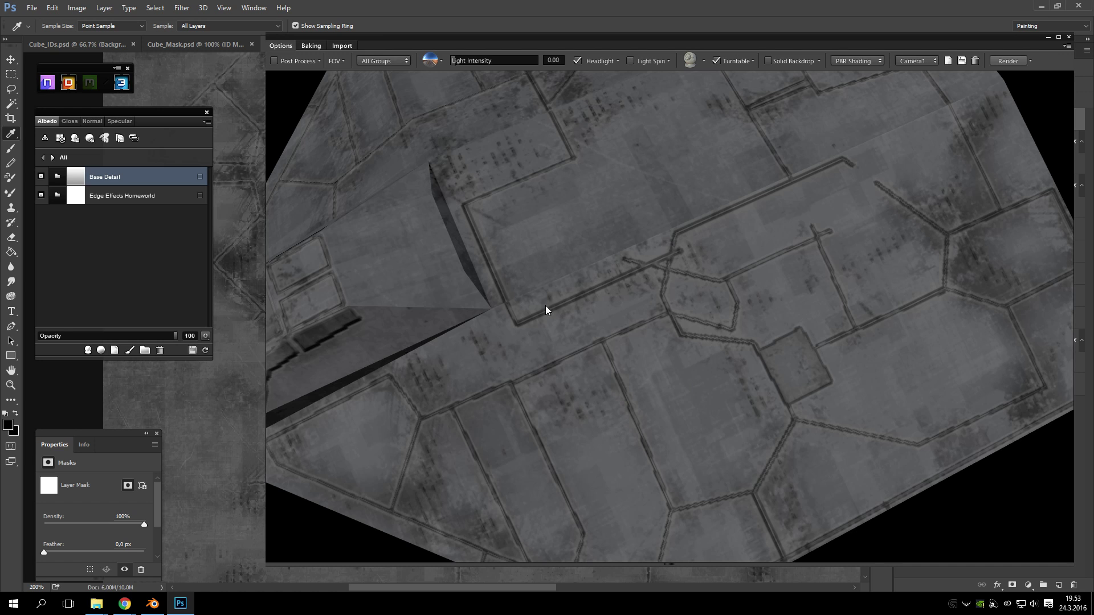
left_click_drag(437, 285, 609, 302)
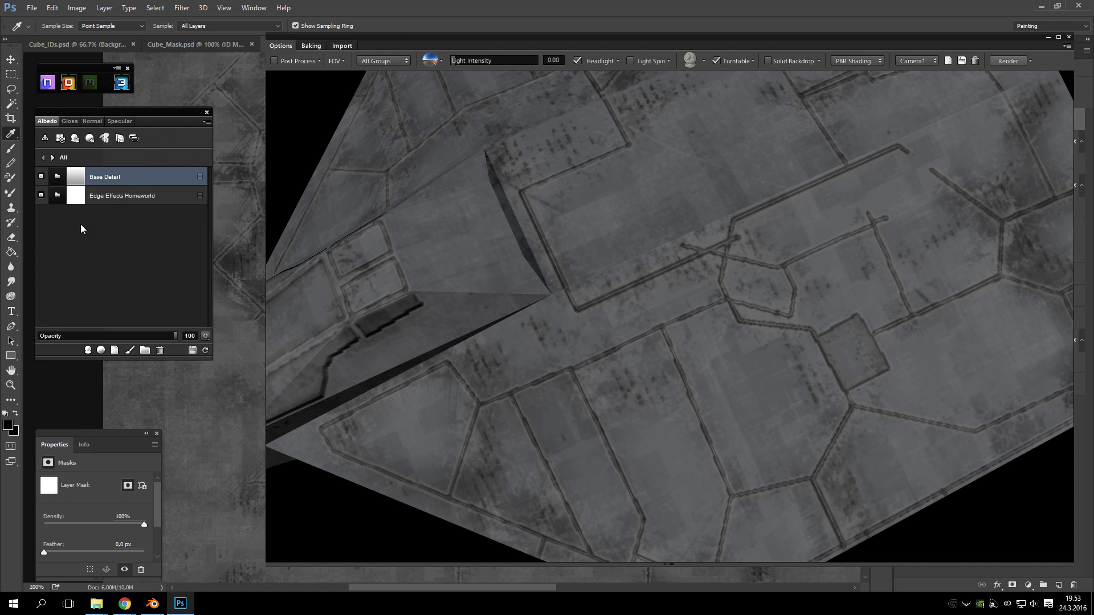
left_click_drag(118, 181, 105, 201)
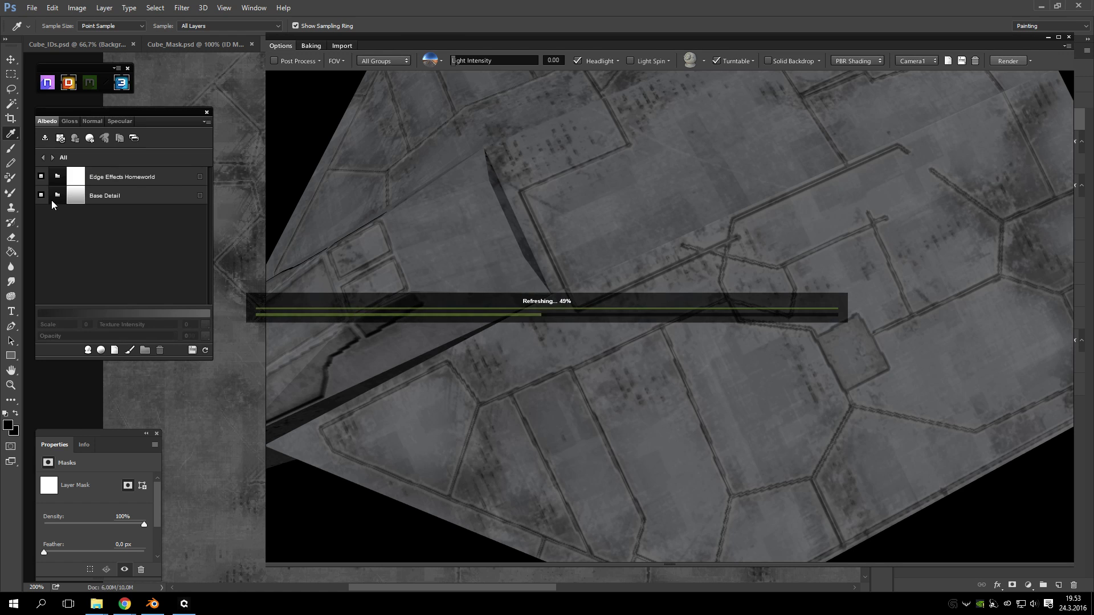
- Create a Color fill layer directly above the Base Detail group and place it in its own group
left_click(148, 199)
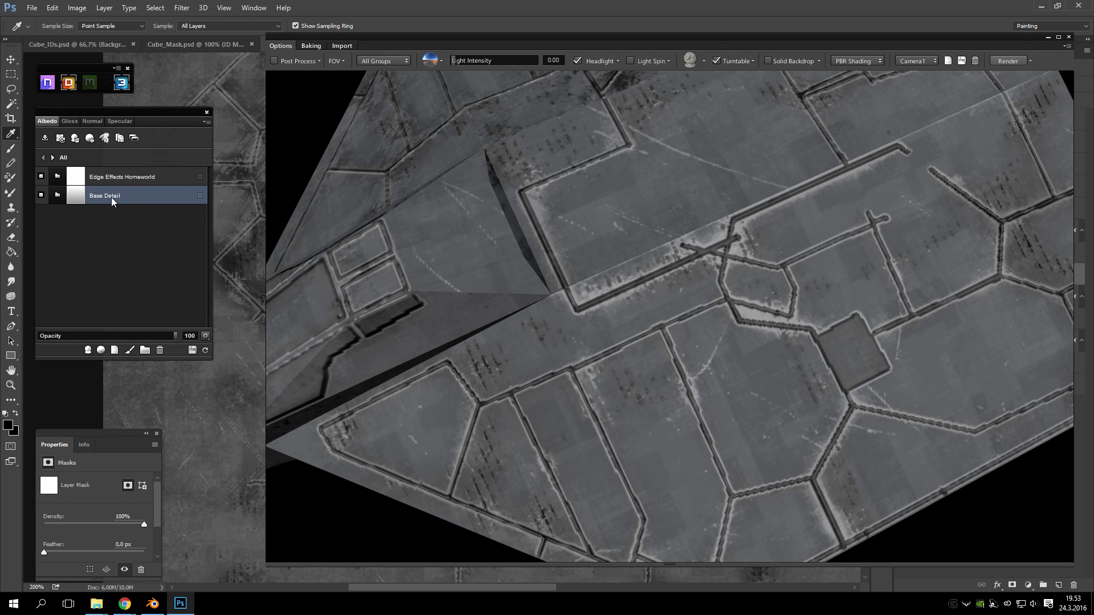
left_click_drag(558, 220, 683, 242)
scroll(665, 269, "down", 5)
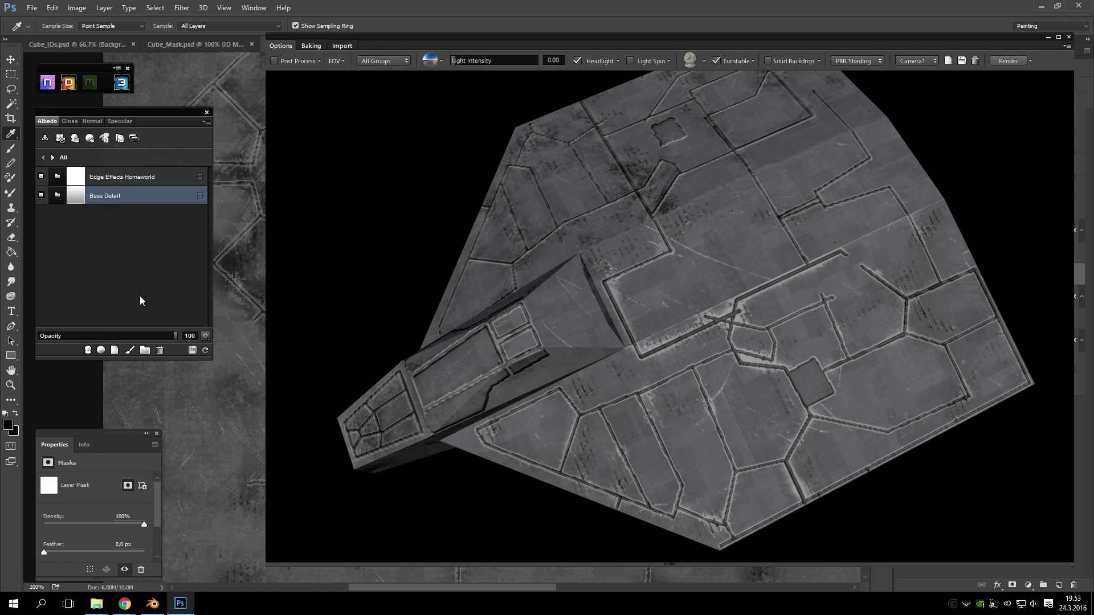
left_click(114, 350)
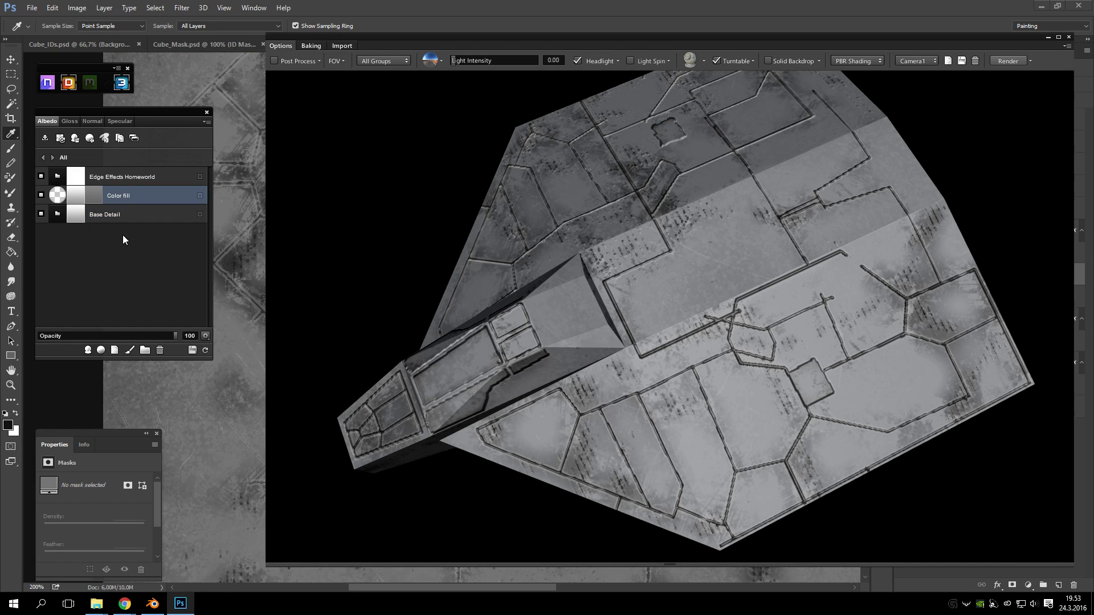
left_click(142, 177)
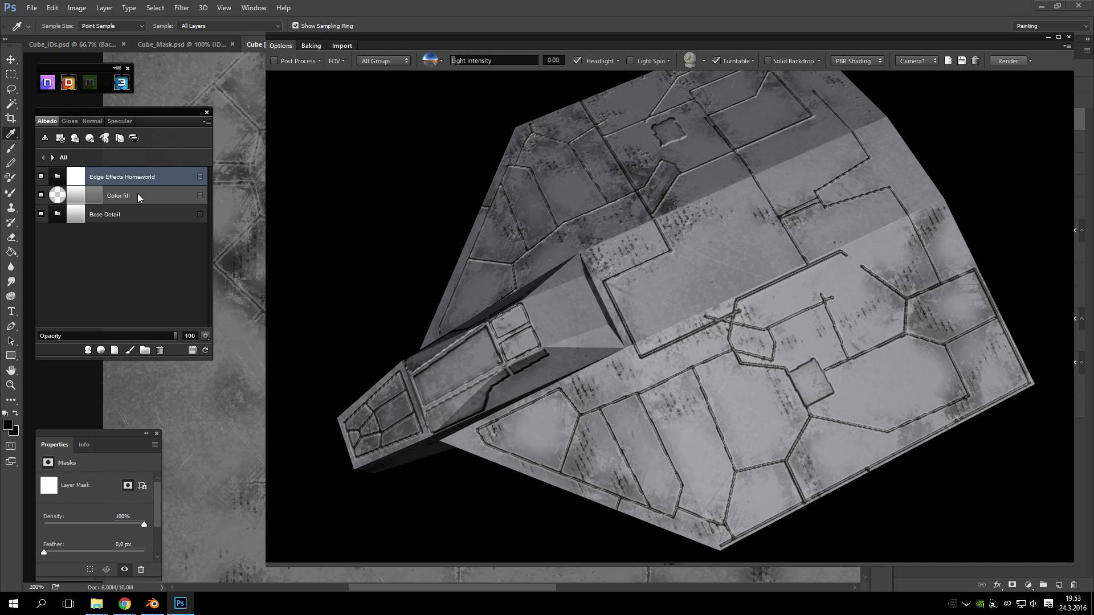
left_click(138, 195)
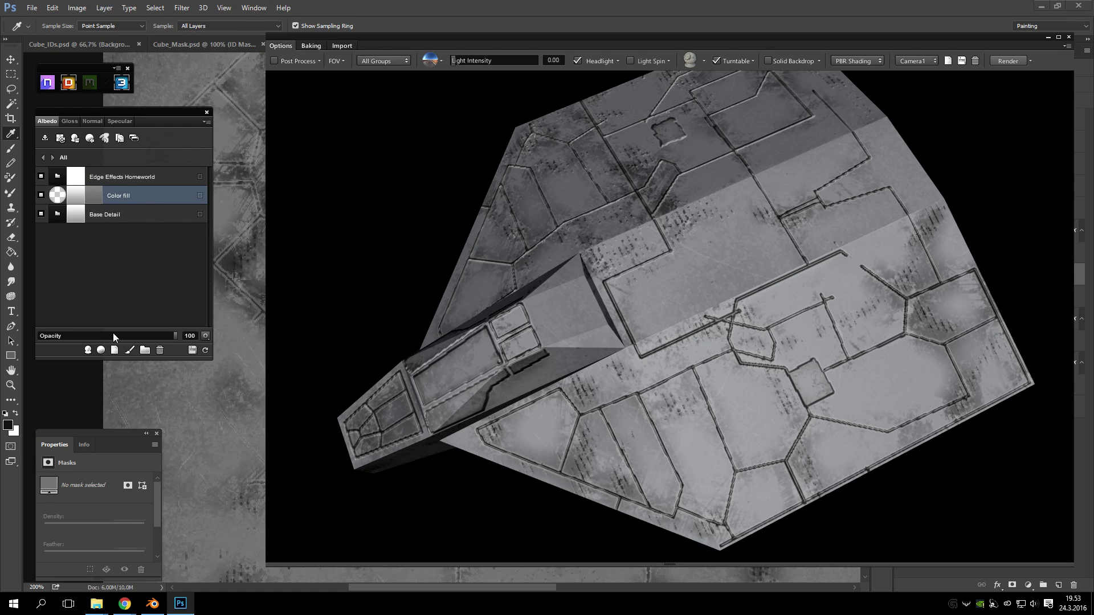
left_click(145, 351)
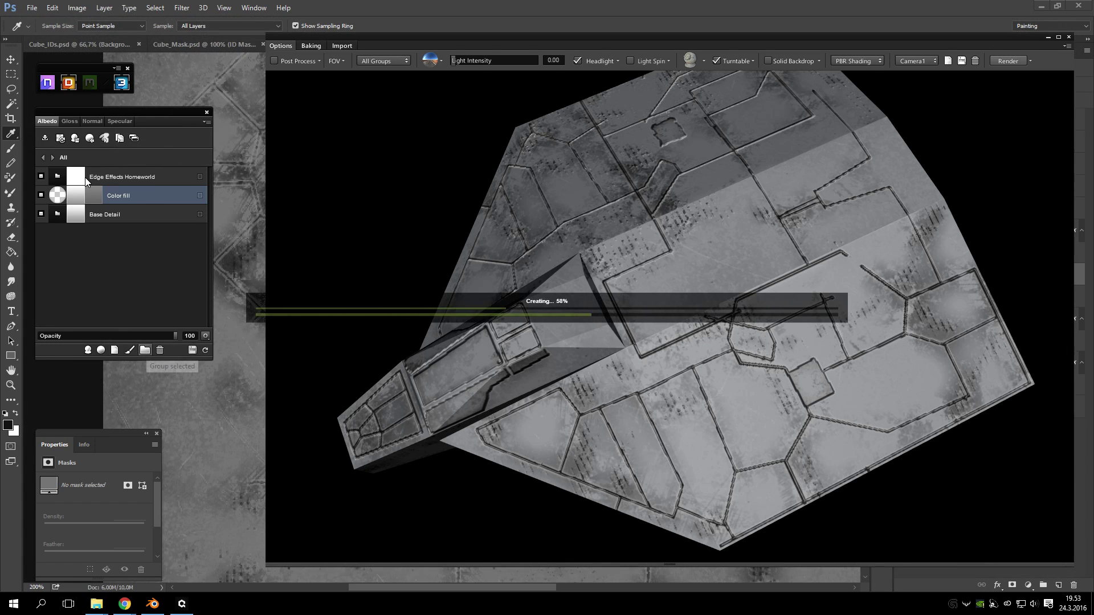
- Rename the new group between Edge Effects Homeworld and Base Detail as Team_Colors
left_click(111, 210)
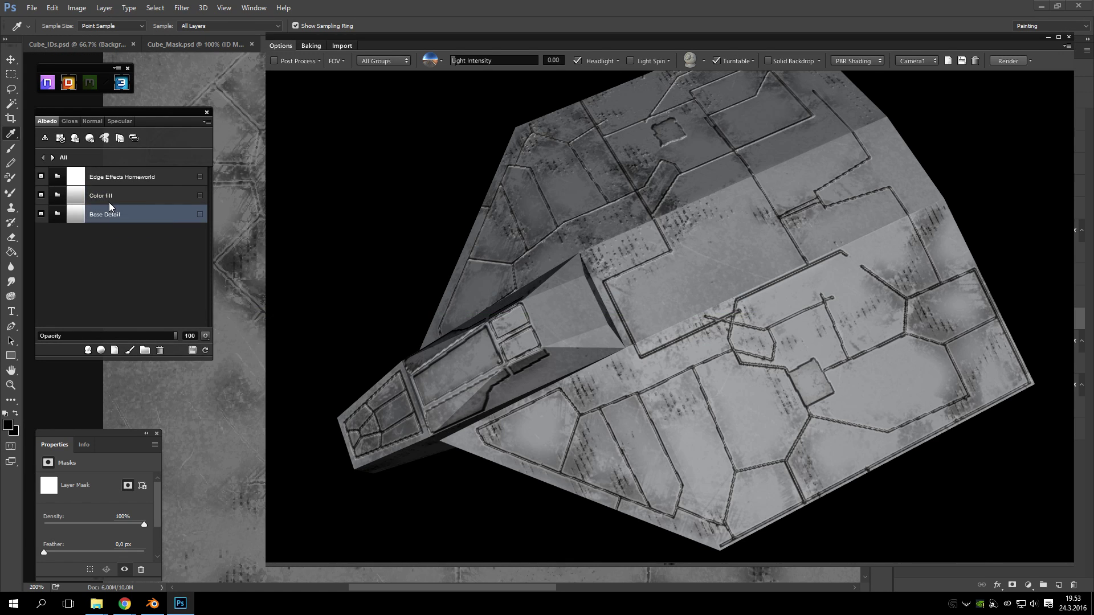
double_click(110, 200)
key("BackSpace")
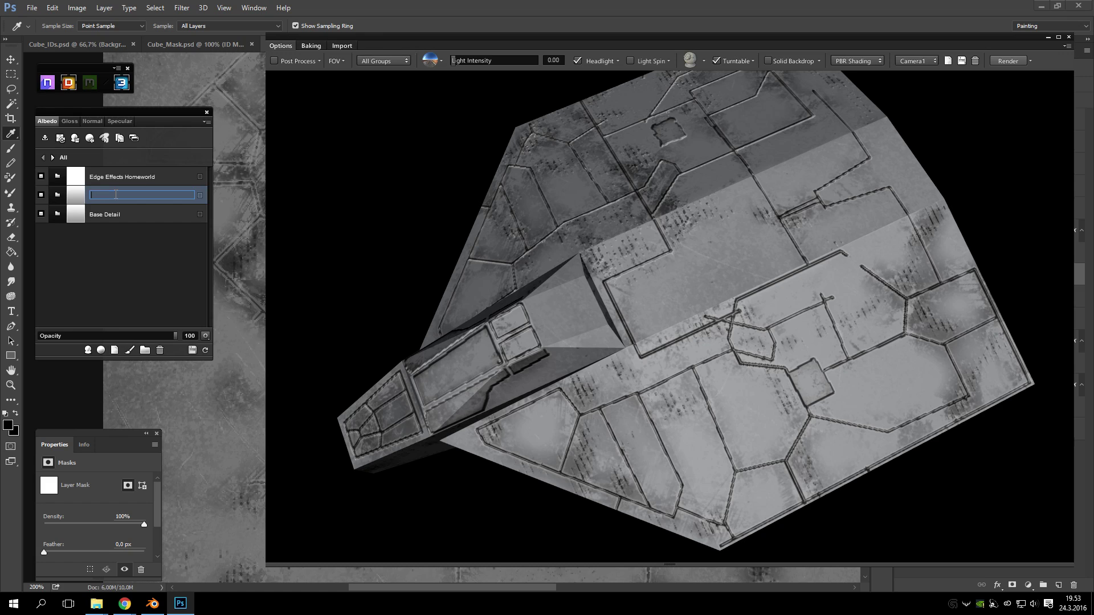
type("Team_Colors")
key("Return")
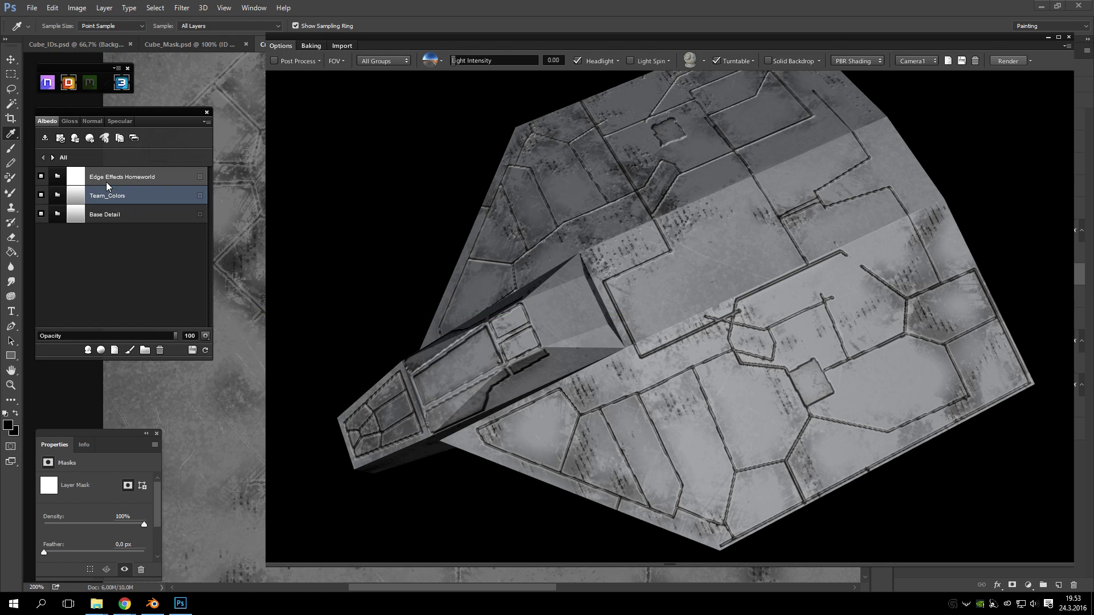
- Duplicate the Color fill layer inside the Team_Colors group and name the upper copy Team Color
left_click(57, 196)
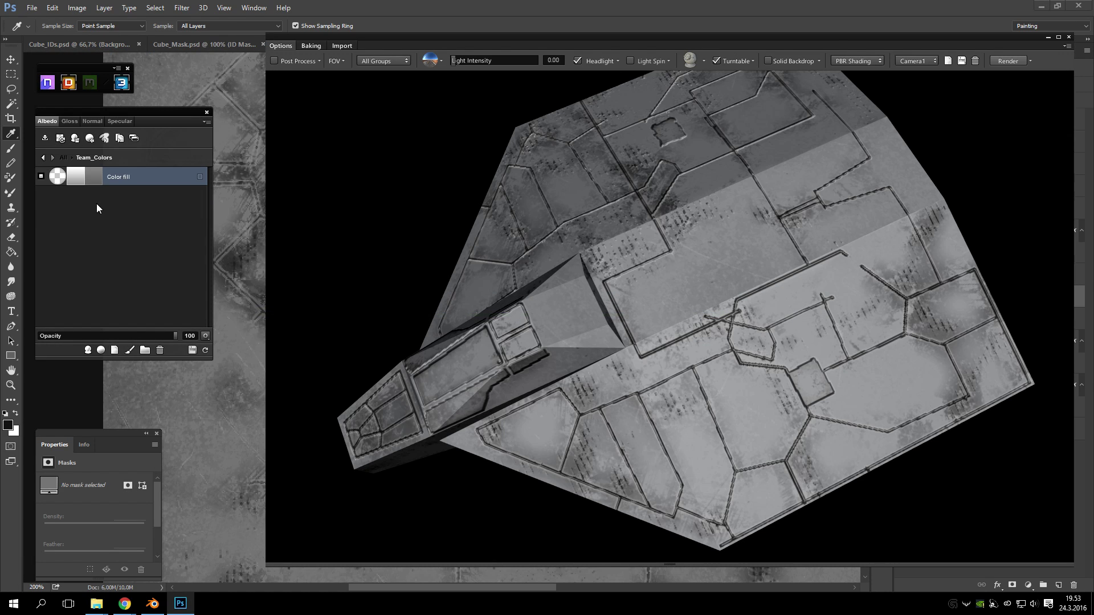
right_click(127, 176)
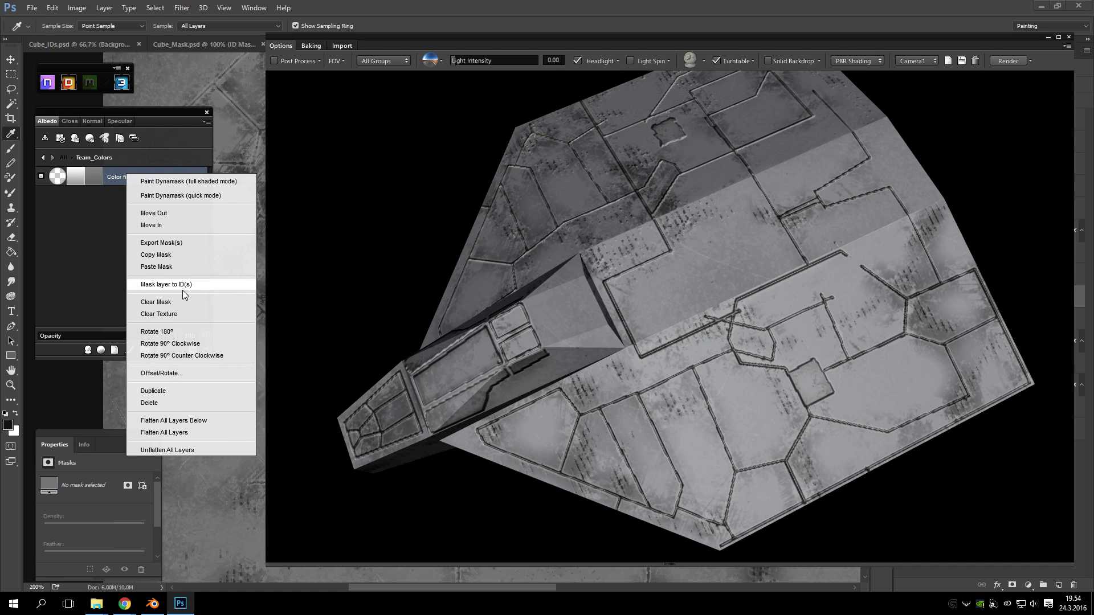
left_click(189, 391)
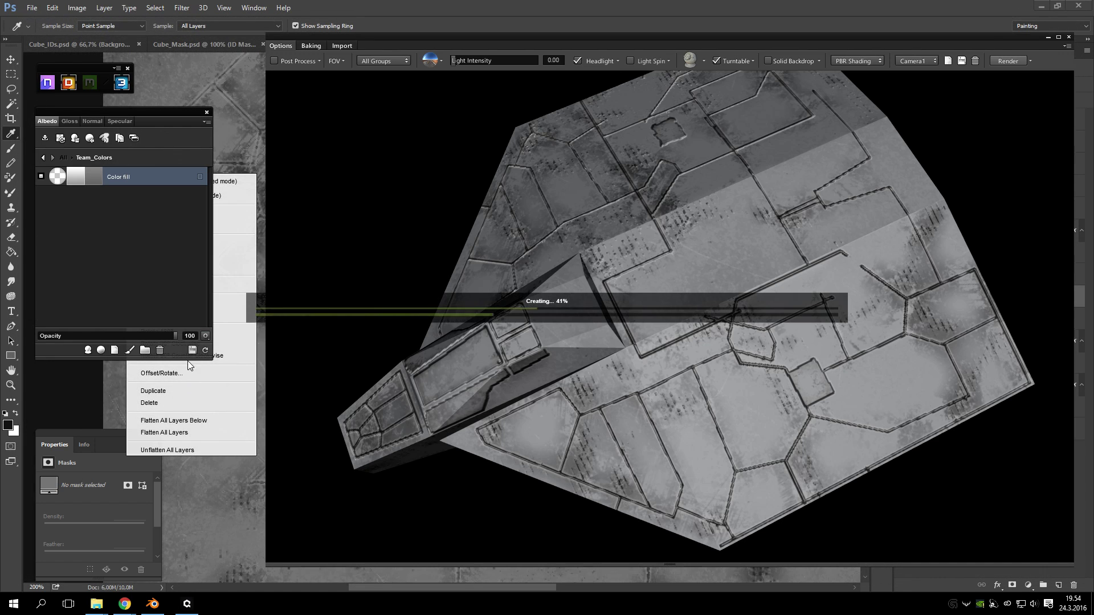
double_click(130, 176)
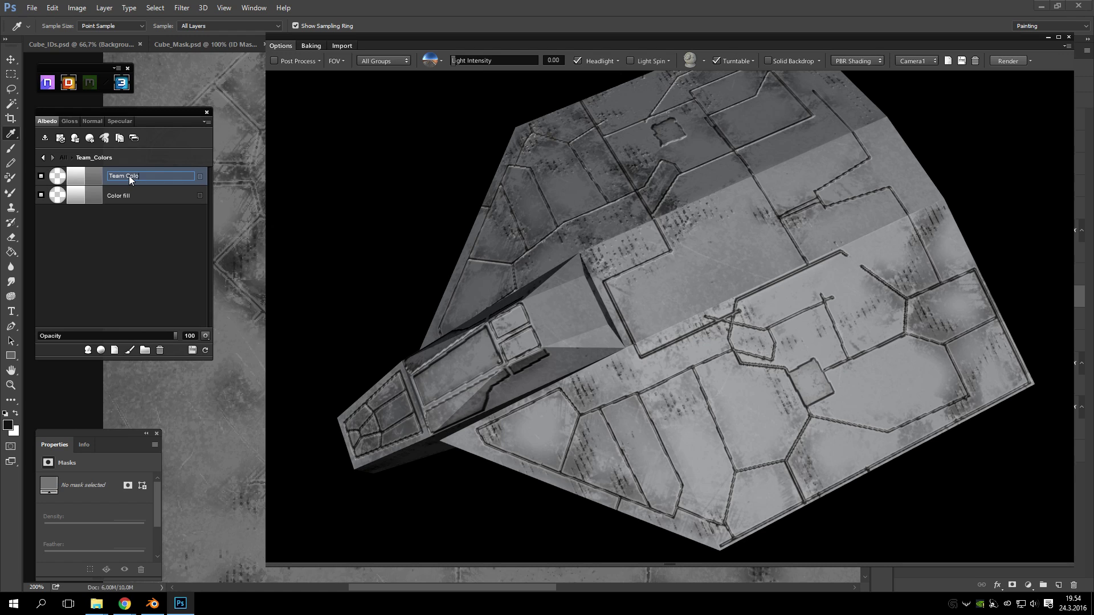
key("Return")
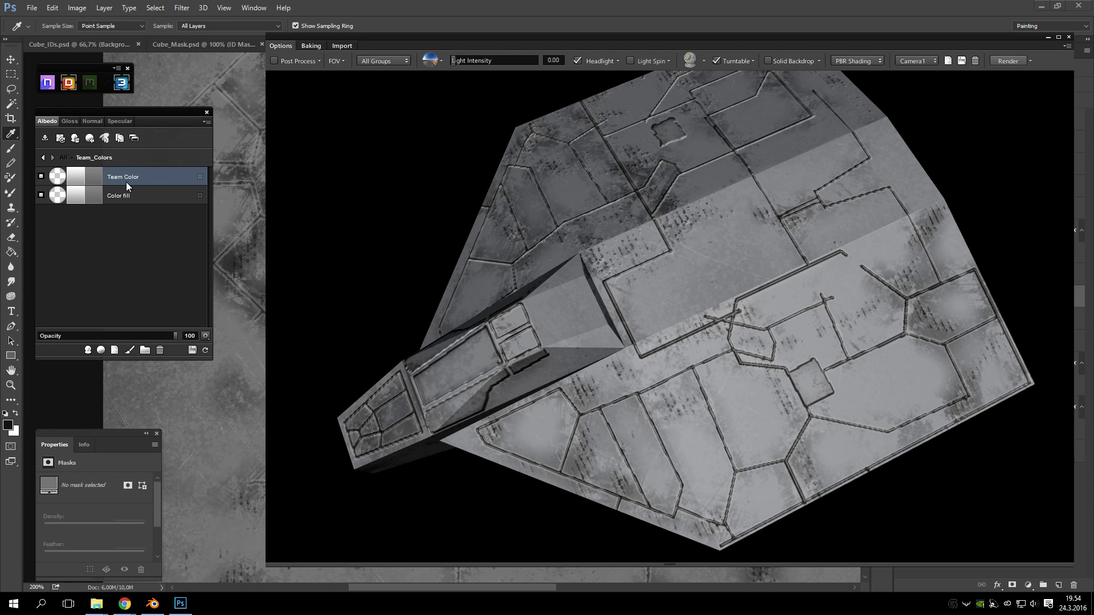
- Move the Color fill layer above Team Color and clear its name
left_click(126, 197)
left_click_drag(122, 203, 138, 176)
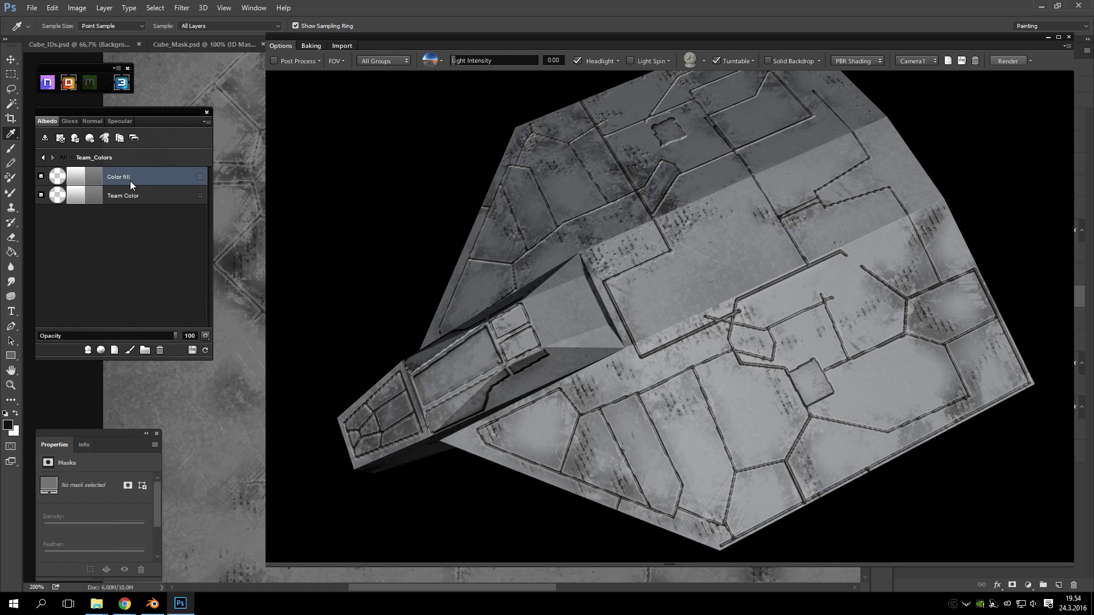
right_click(136, 177)
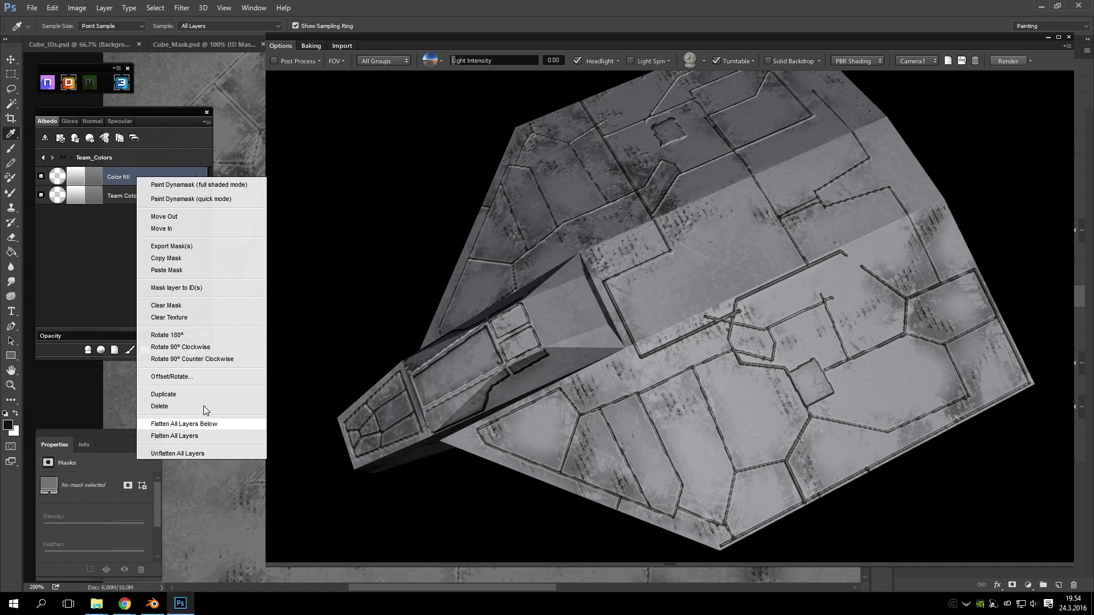
left_click(115, 177)
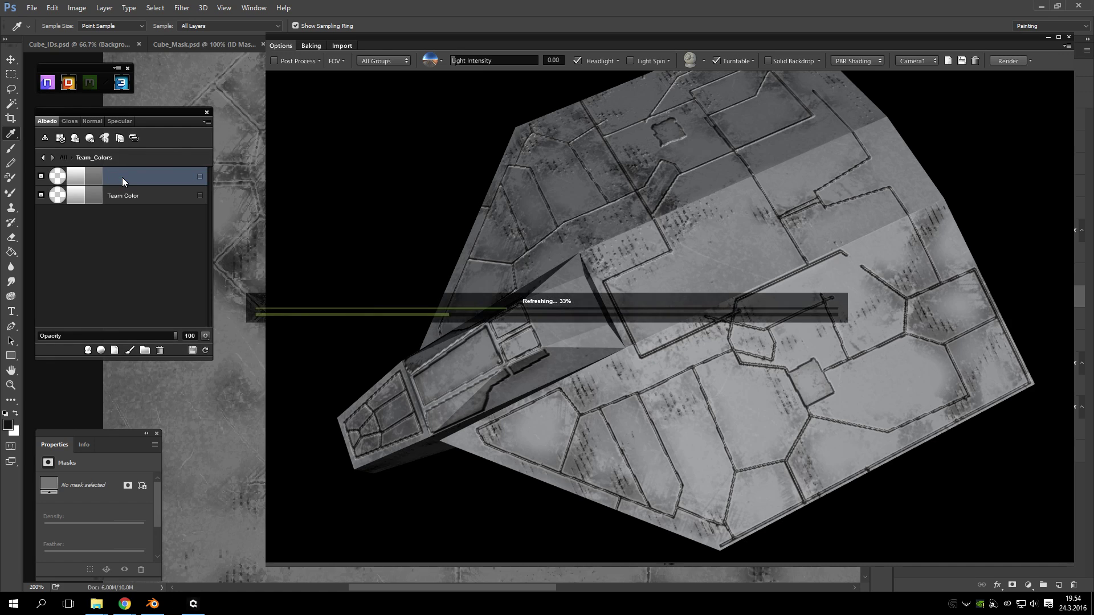
left_click(133, 195)
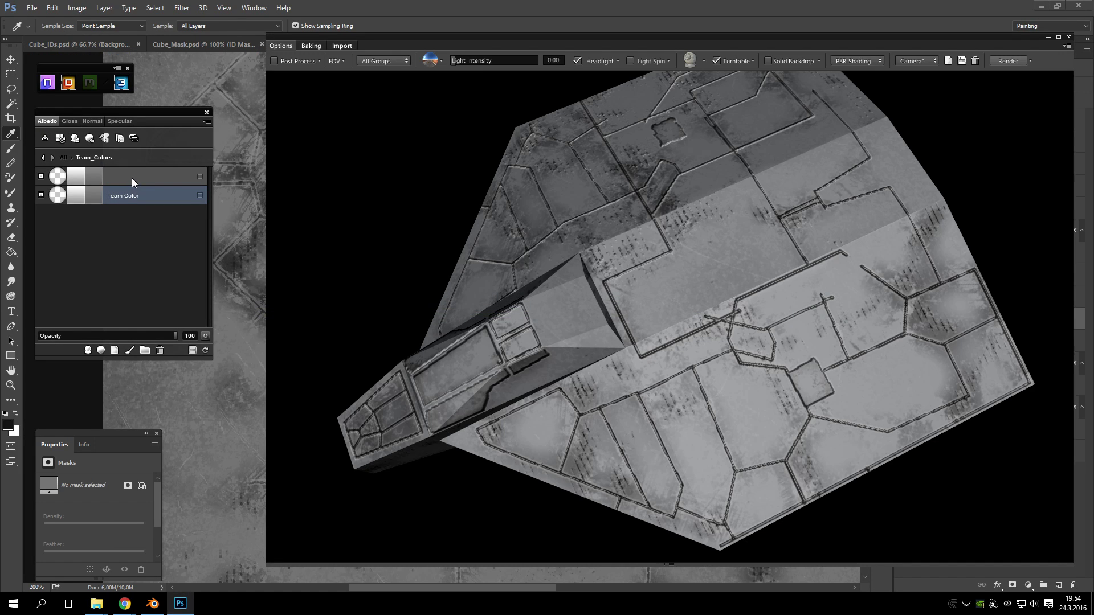
left_click(127, 178)
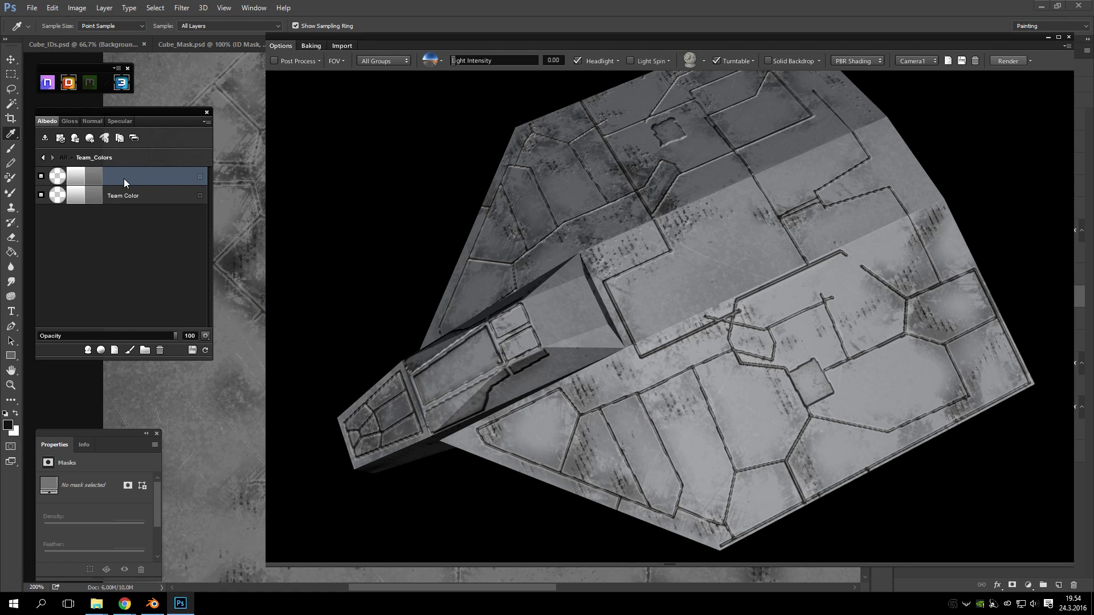
left_click(124, 192)
left_click(142, 179)
left_click(124, 199)
left_click(127, 176)
right_click(123, 177)
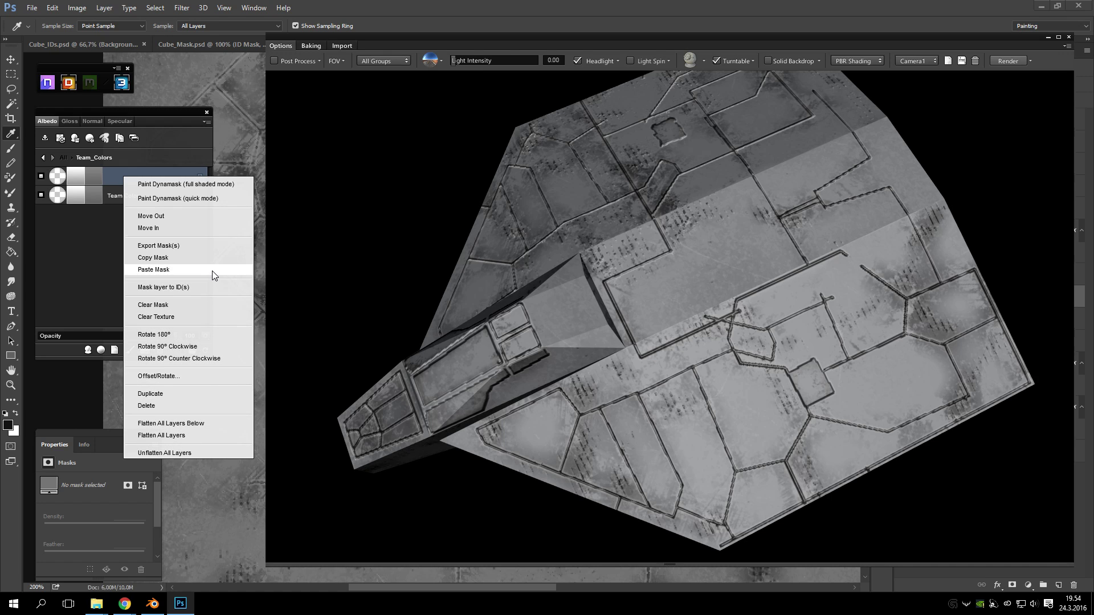
left_click(104, 172)
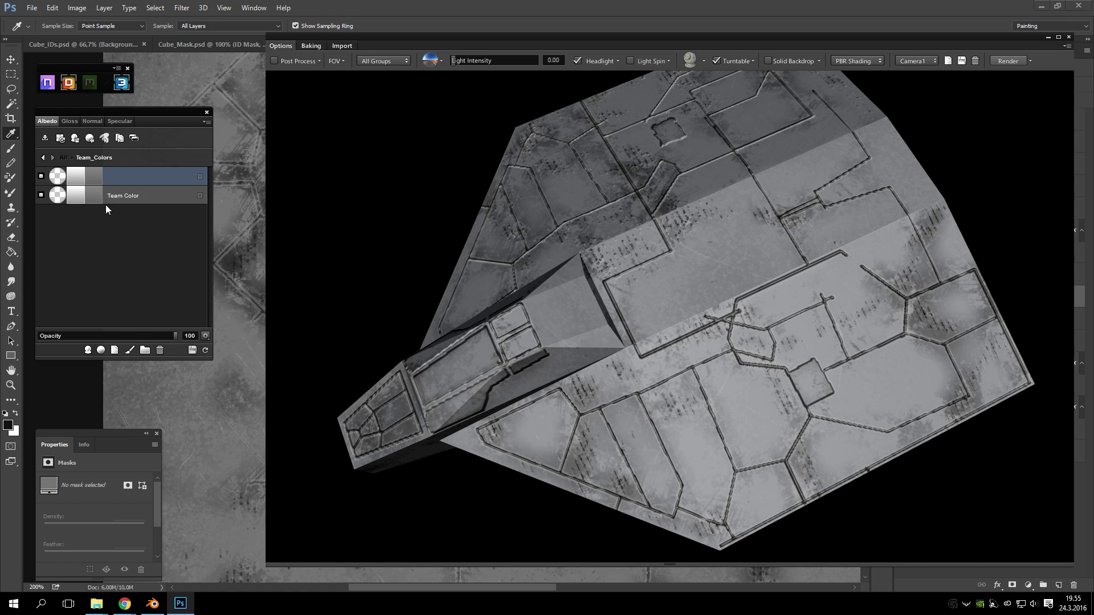
- Delete the unnamed layer above Team Color and duplicate the Team Color layer
right_click(118, 178)
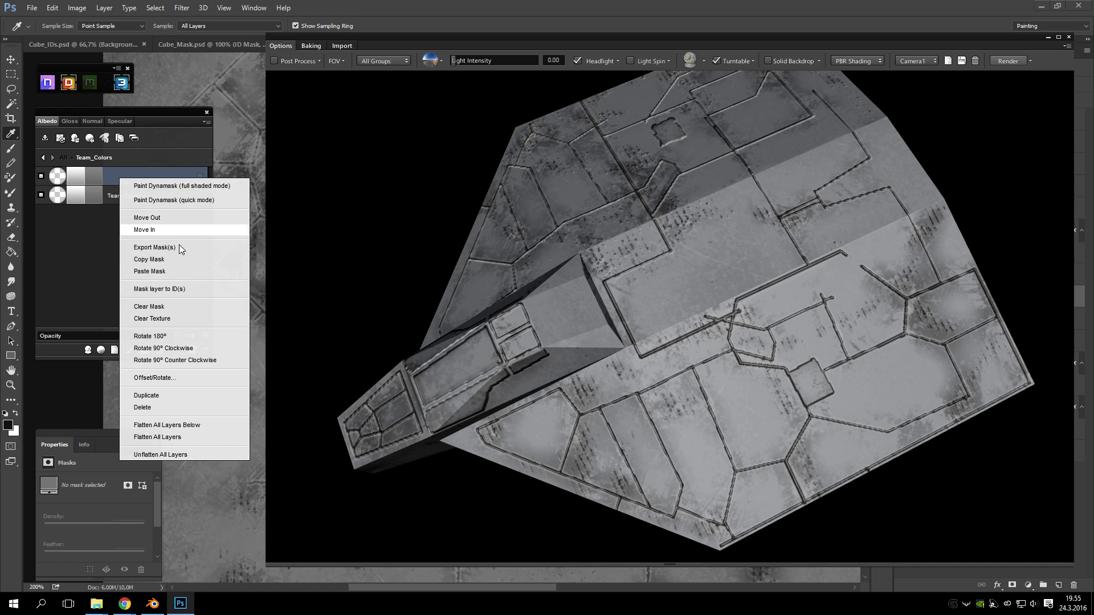
left_click(160, 408)
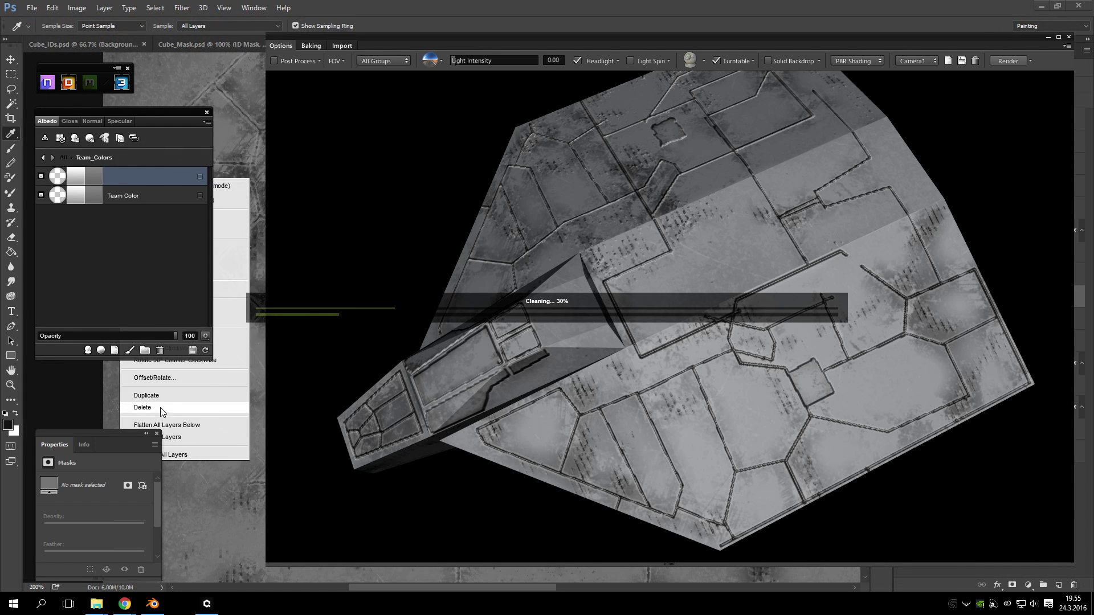
right_click(133, 170)
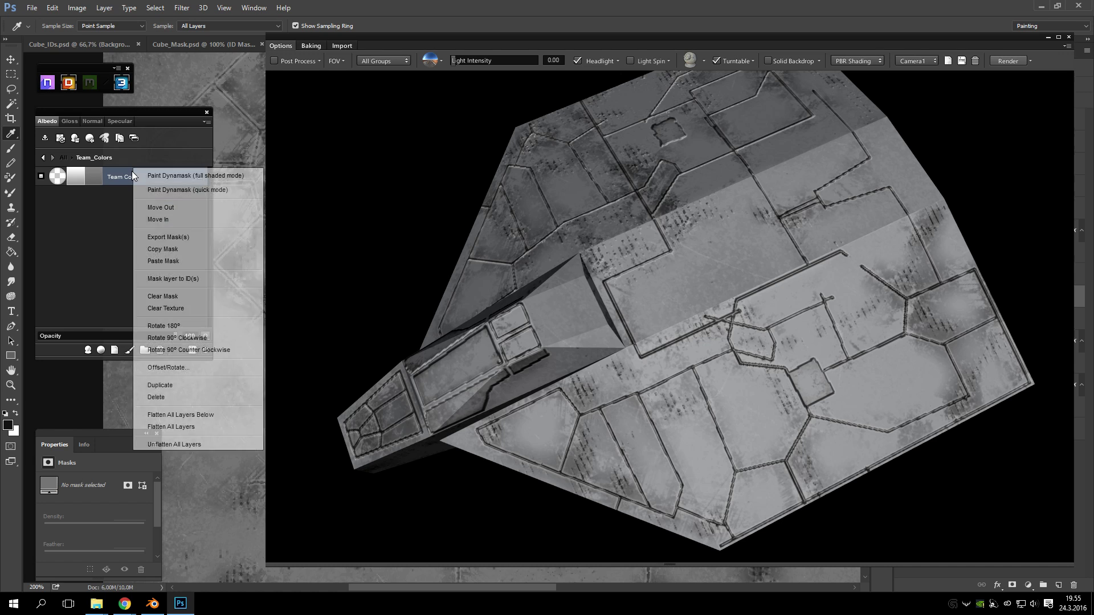
left_click(178, 386)
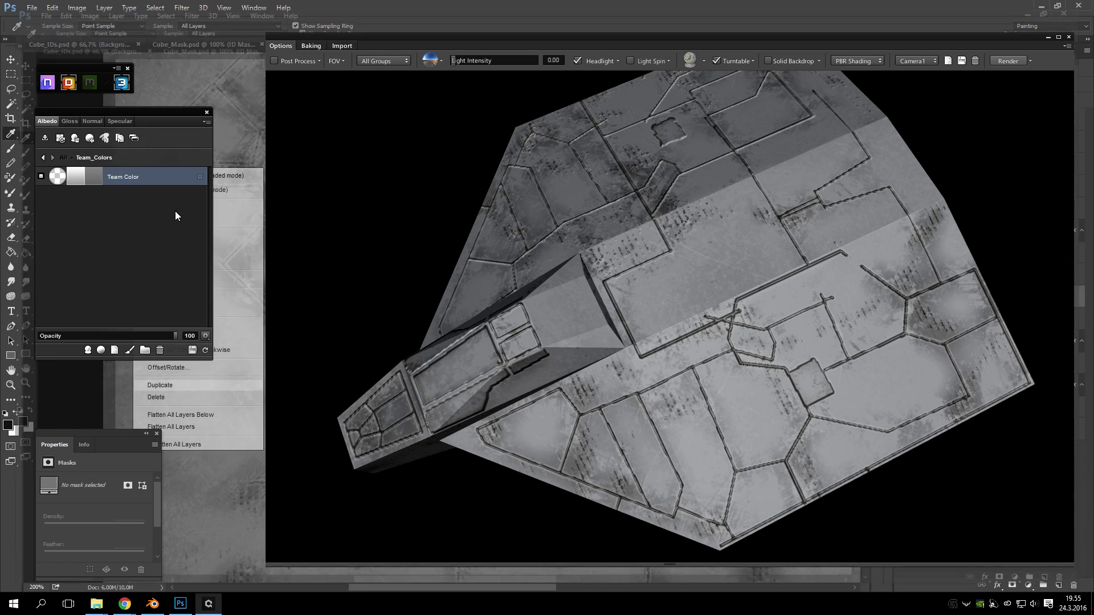
left_click(137, 196)
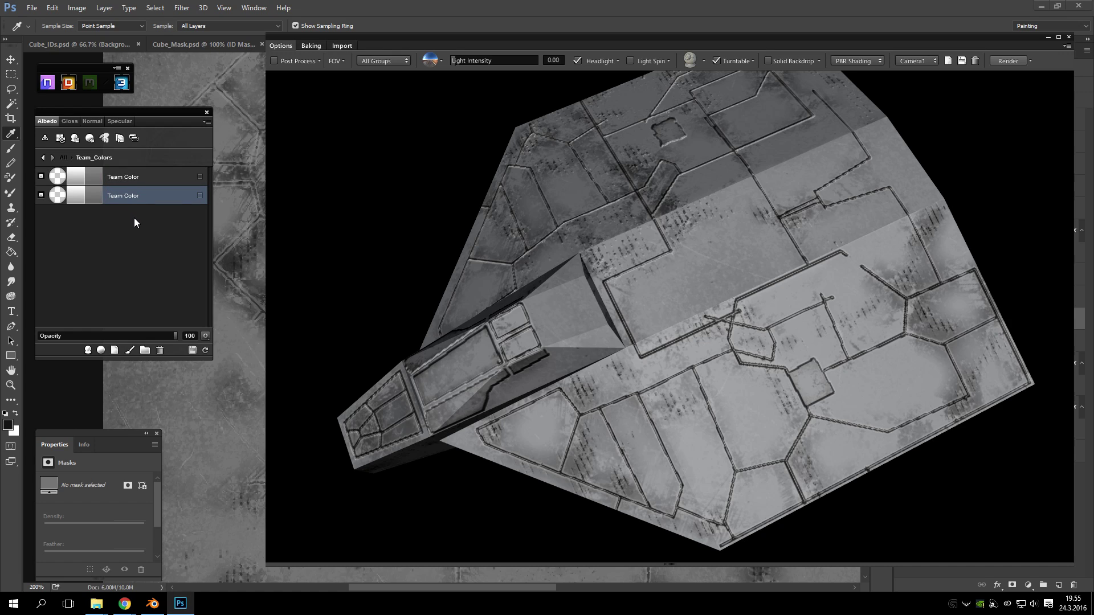
- Rename the upper Team Color copy in the Team_Colors group as Stripe
left_click(132, 177)
double_click(131, 177)
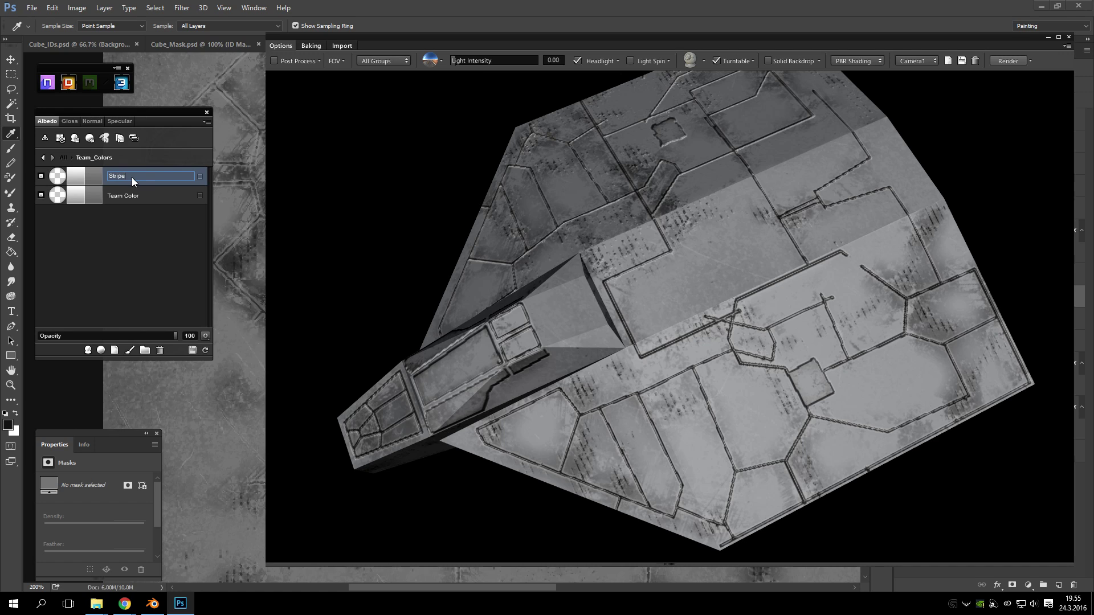
key("Return")
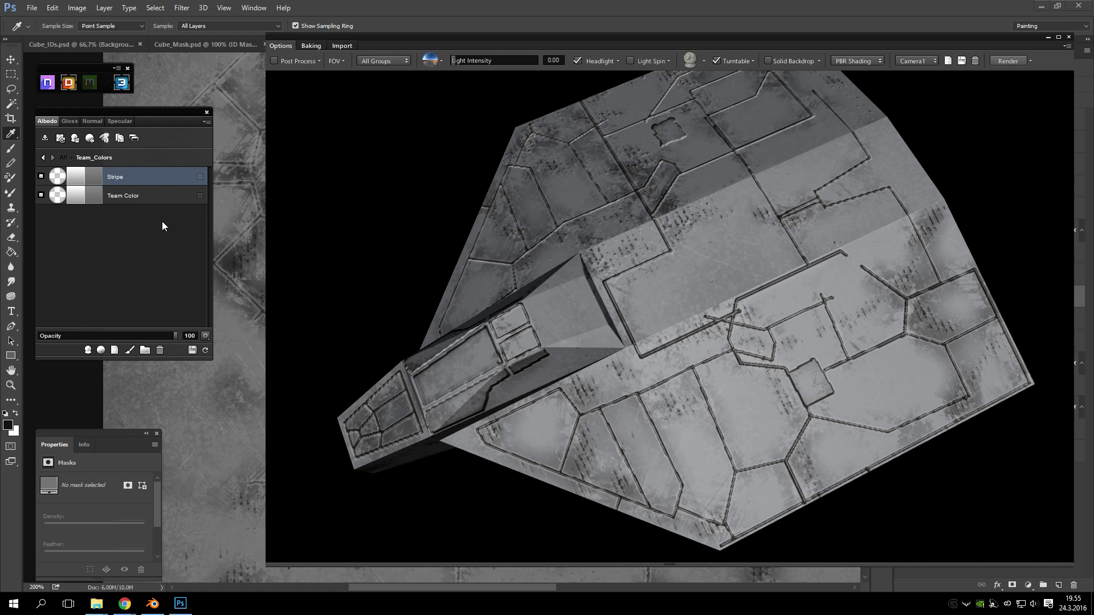
left_click(142, 197)
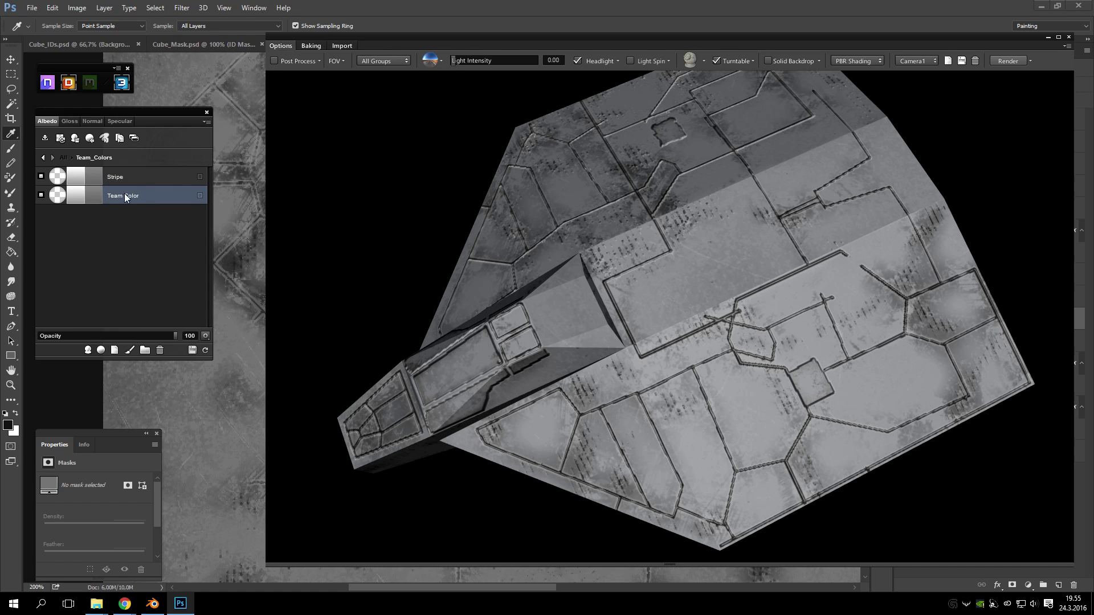
left_click(120, 176)
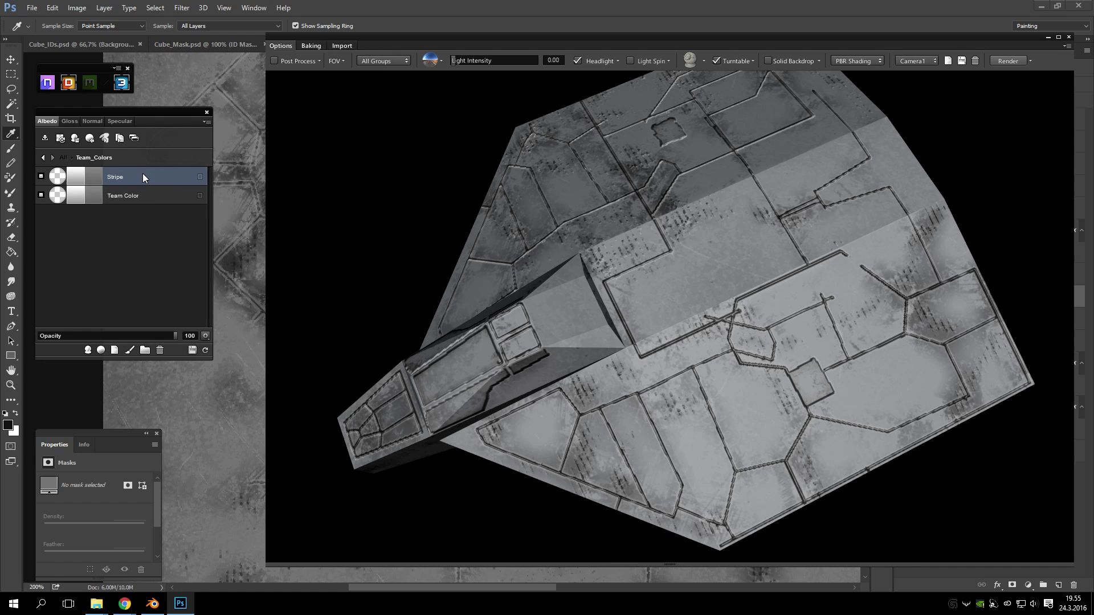
left_click(127, 194)
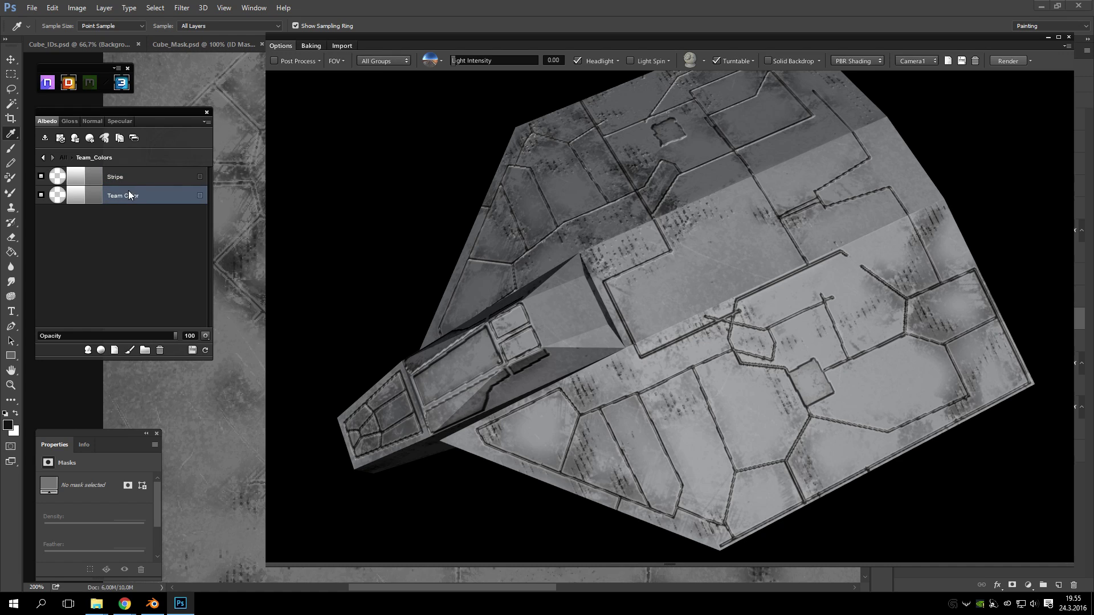
left_click_drag(696, 354, 804, 284)
scroll(681, 295, "up", 5)
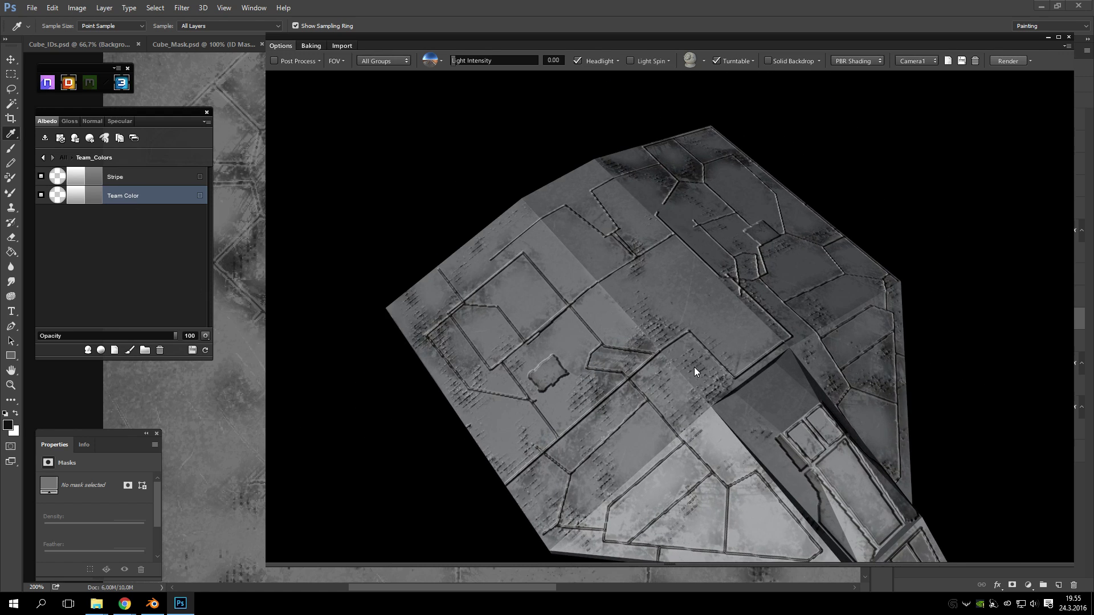
left_click(124, 177)
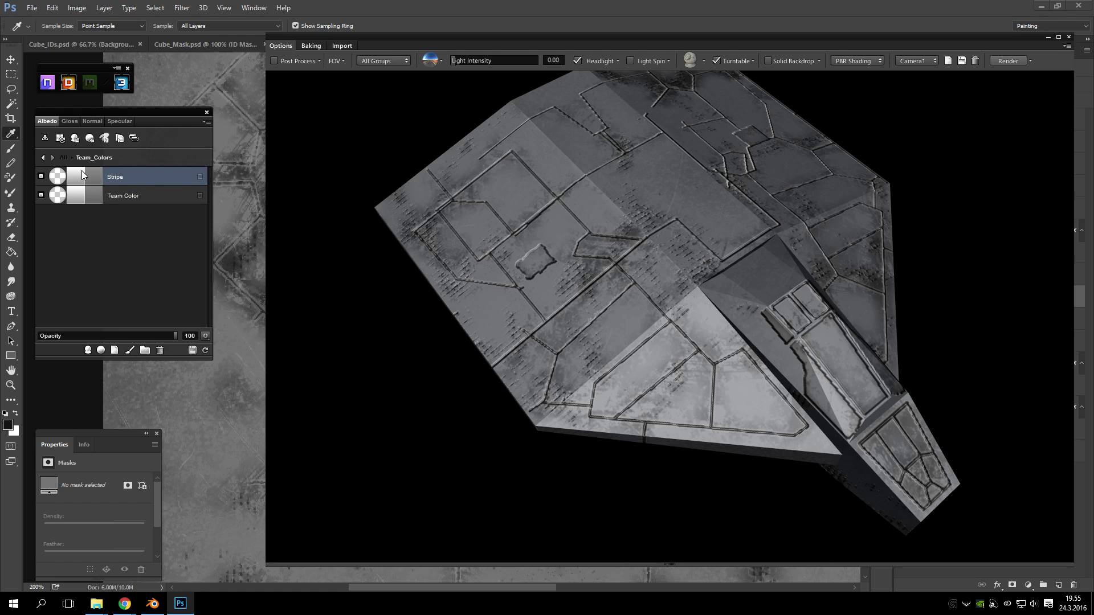
- Hide the Team Color layer and set the Stripe layer's solid color to white, ffffff
left_click(40, 195)
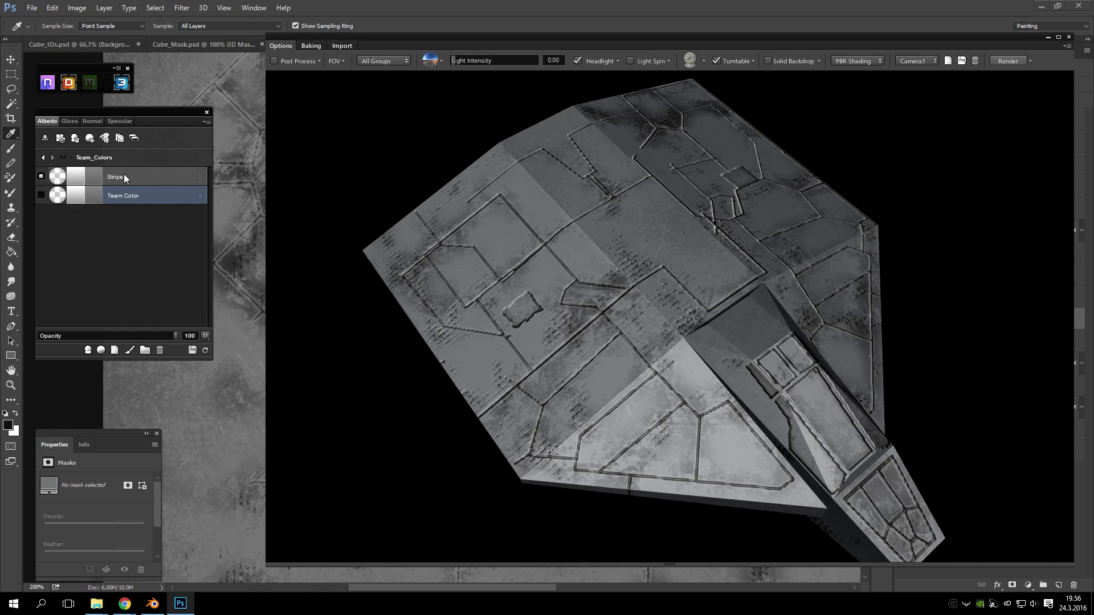
left_click(124, 177)
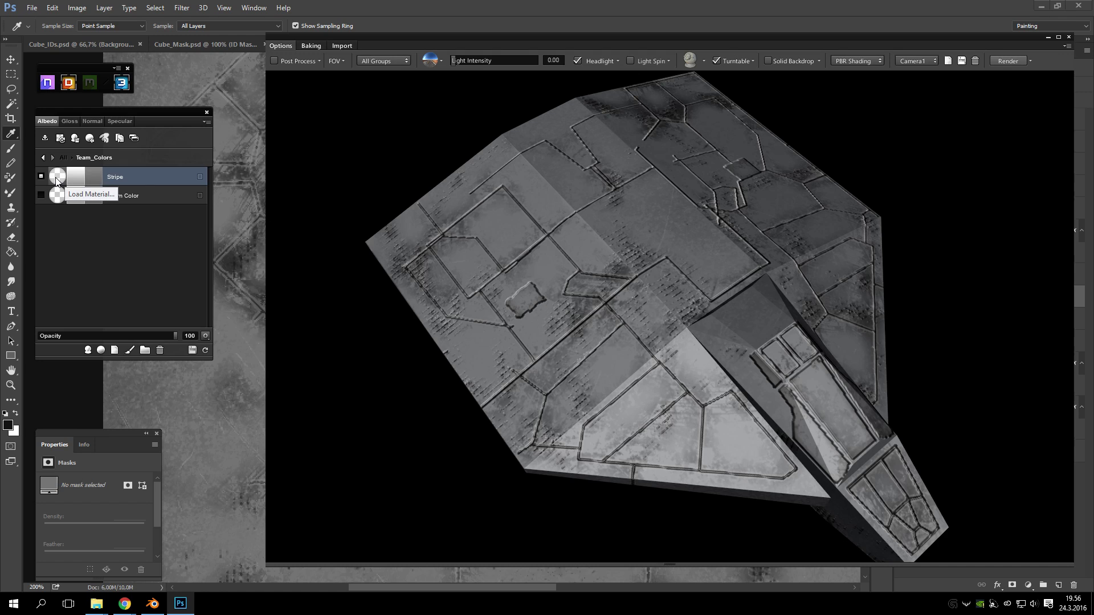
double_click(94, 176)
type("ffffff")
left_click_drag(775, 383, 701, 326)
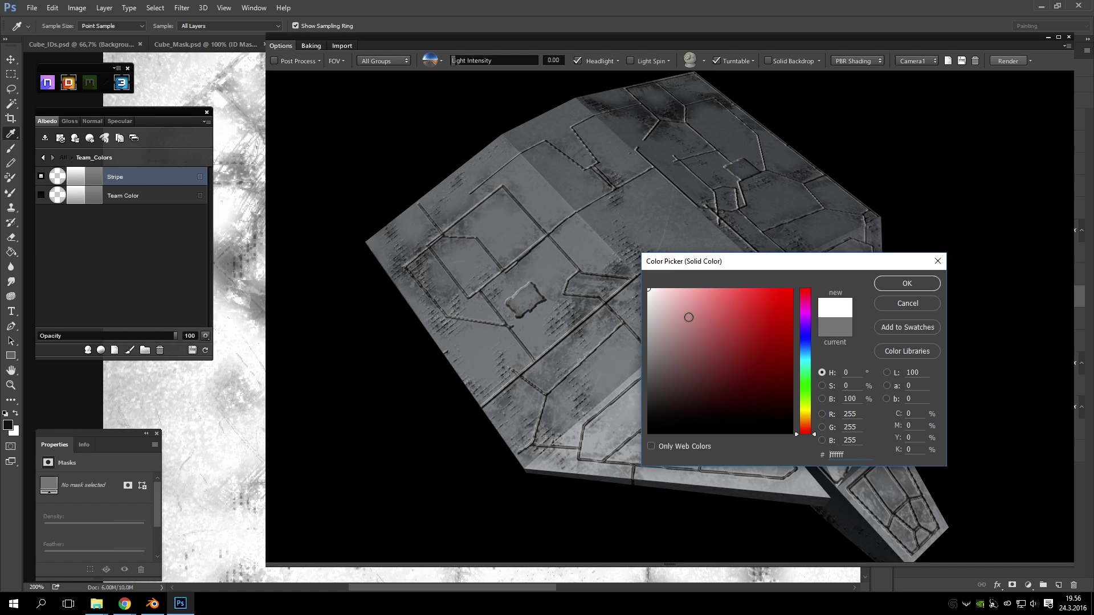
left_click(914, 279)
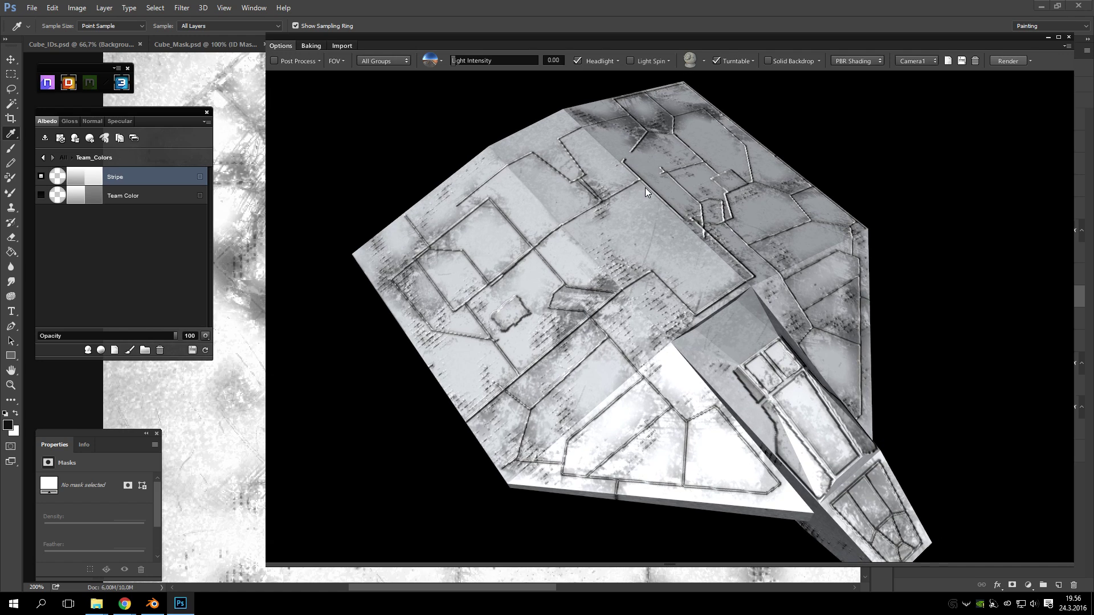
- Open the Stripe layer's mask in the Dynamask Editor for painting in full shaded mode and inspect the mask canvas behind the 3D preview
left_click(76, 180)
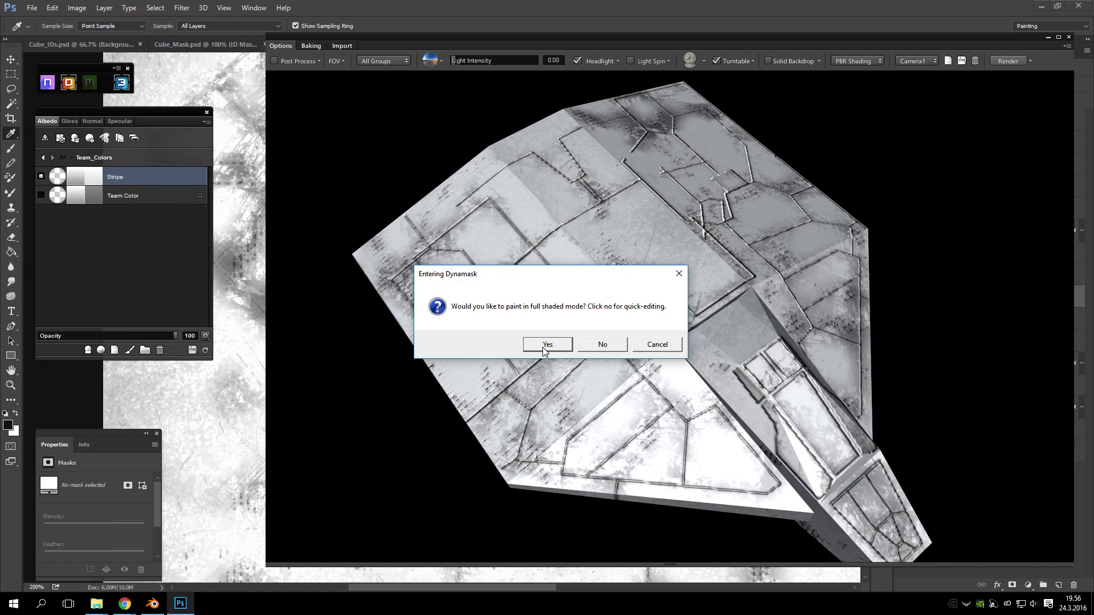
left_click(547, 345)
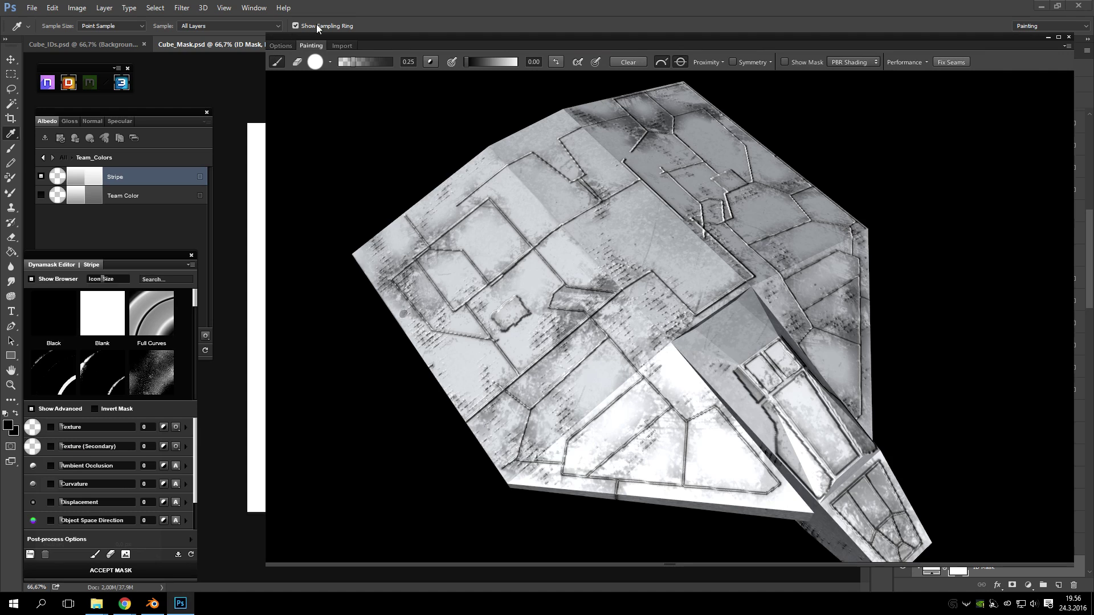
left_click_drag(356, 36, 821, 6)
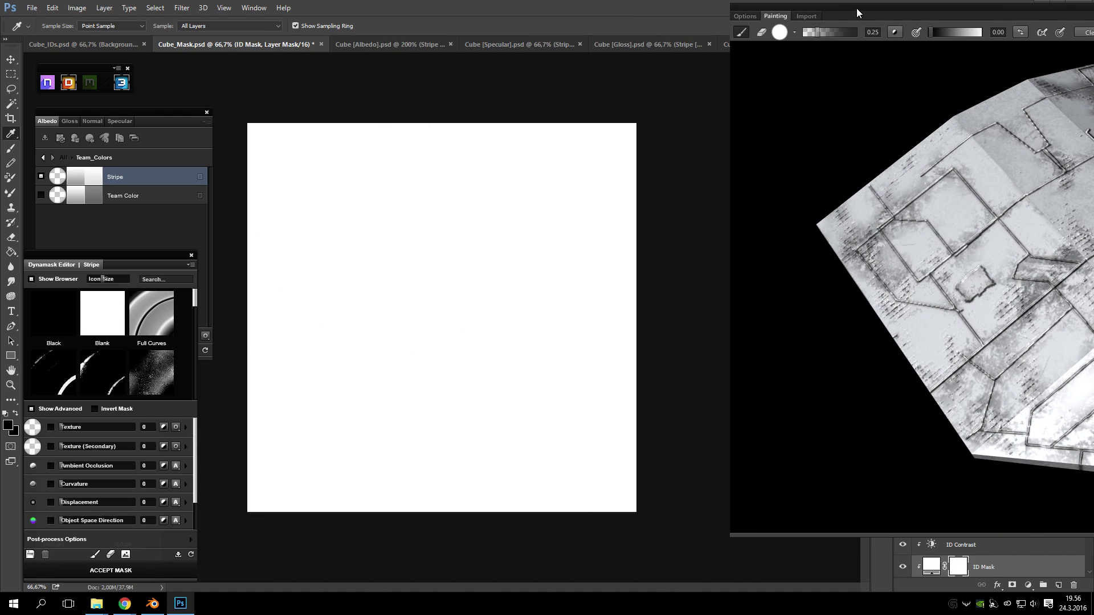
mouse_move(857, 6)
left_mouse_down()
mouse_move(494, 51)
mouse_move(423, 29)
mouse_move(398, 36)
left_mouse_up()
scroll(594, 268, "up", 5)
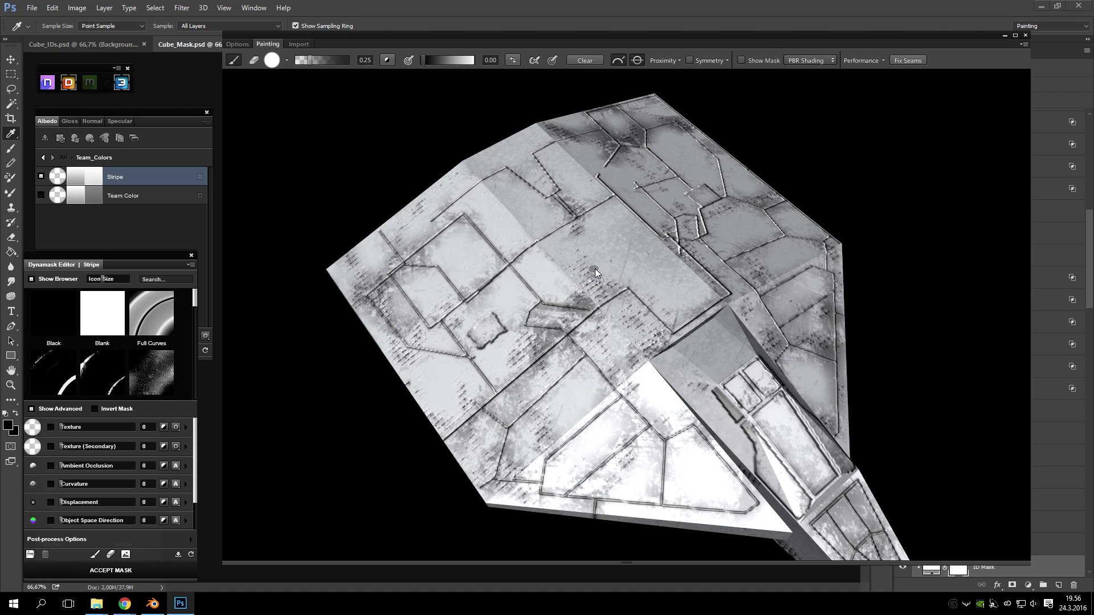
left_click_drag(559, 357, 534, 281)
- Rearrange the preview and layer windows so the mask presets are accessible, and set the paint brush opacity to 1.00
left_click(94, 197)
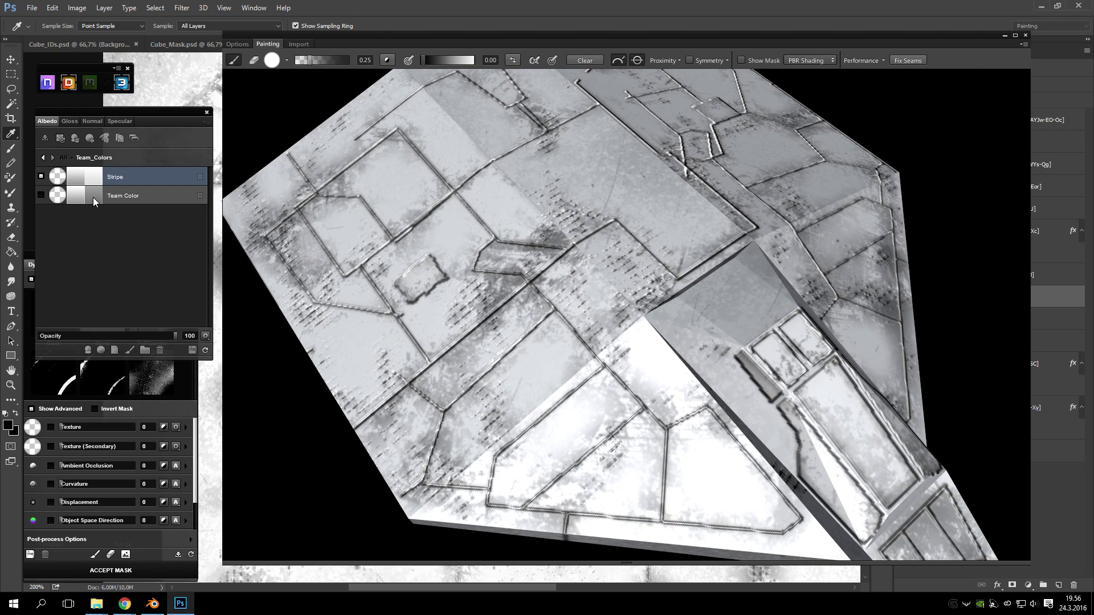
left_click_drag(357, 40, 353, 48)
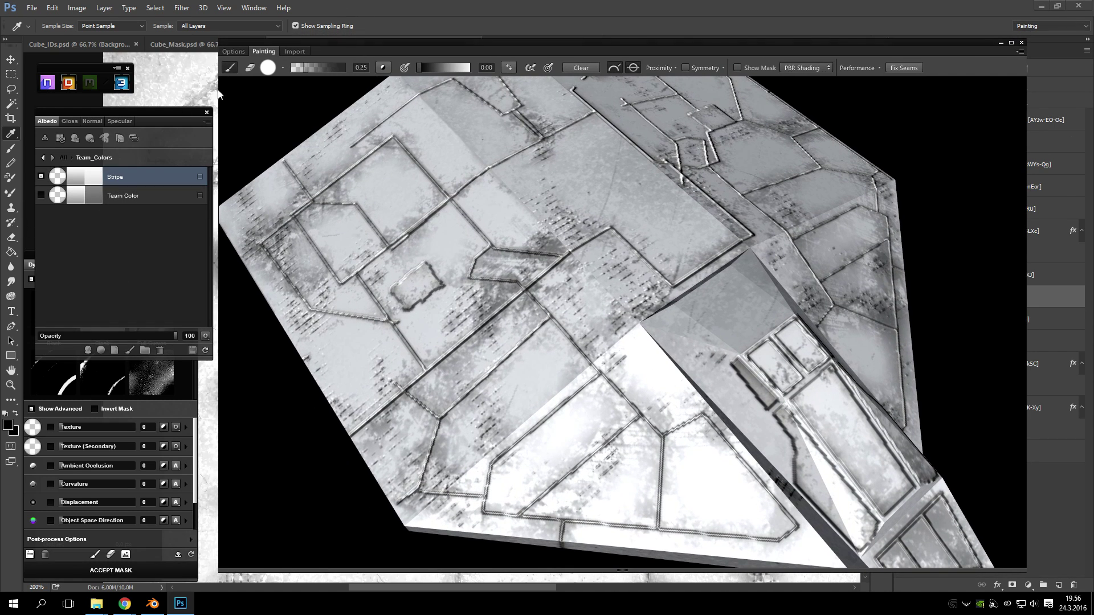
left_click_drag(149, 119, 144, 32)
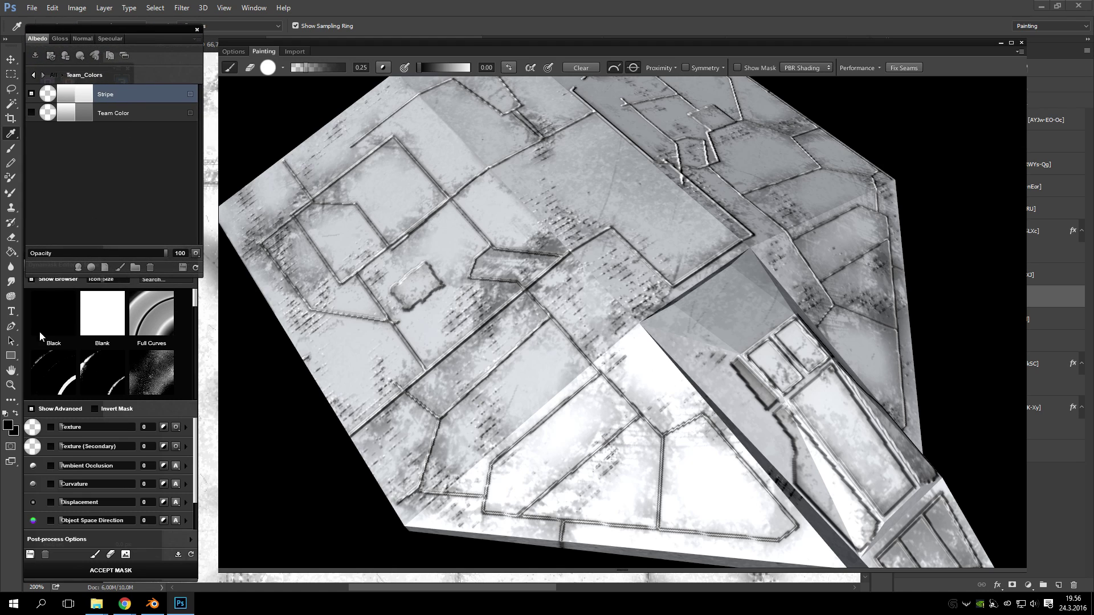
left_click_drag(545, 288, 440, 309)
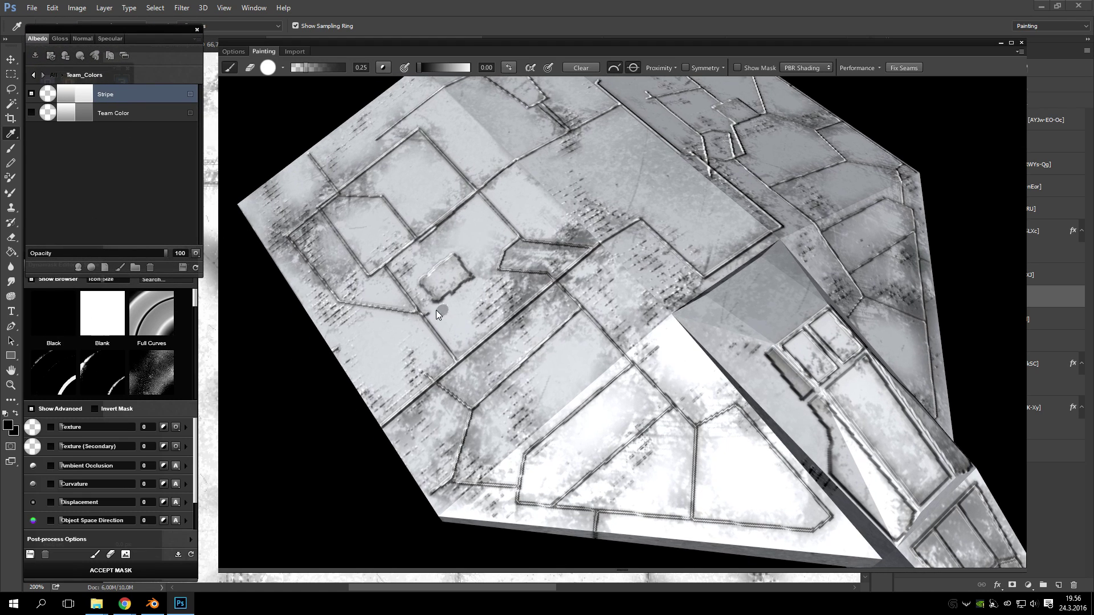
left_click_drag(307, 71, 392, 59)
- Apply the Black preset to the Stripe mask and check the mask canvas behind the 3D preview
mouse_move(172, 266)
left_mouse_down()
mouse_move(186, 266)
mouse_move(176, 250)
left_mouse_up()
left_click(63, 302)
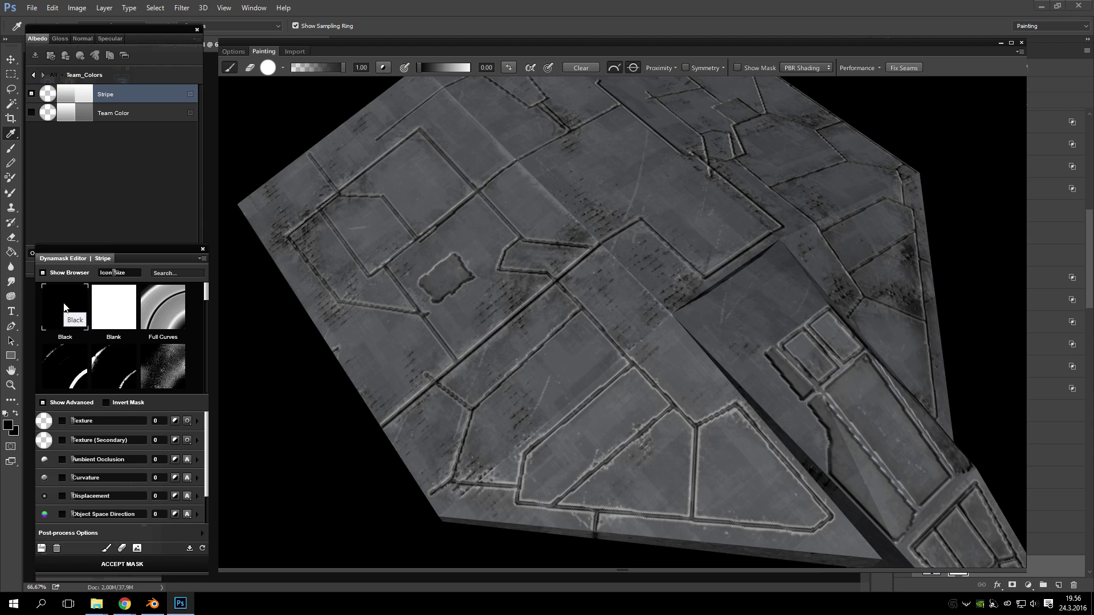
left_click_drag(686, 269, 628, 246)
left_click_drag(549, 188, 726, 330)
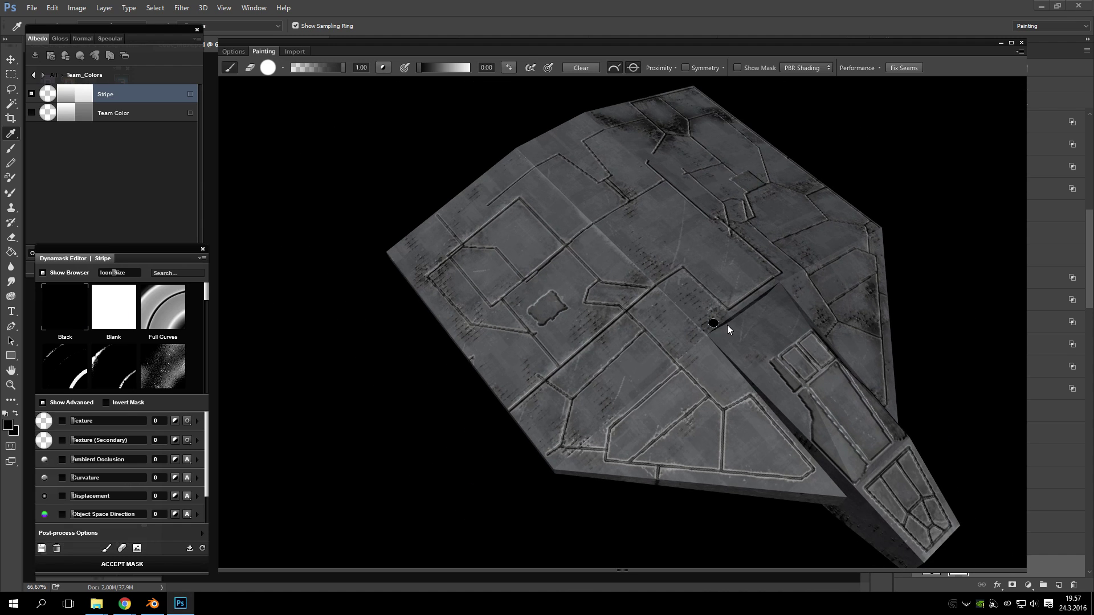
mouse_move(380, 40)
left_mouse_down()
mouse_move(745, 49)
mouse_move(818, 66)
mouse_move(741, 49)
left_mouse_up()
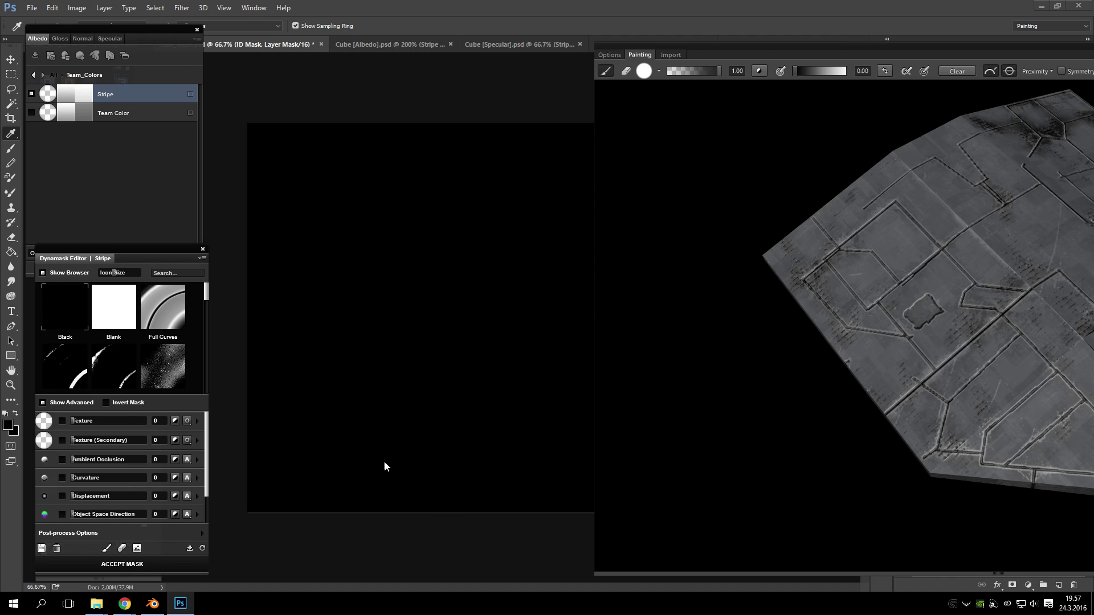
mouse_move(741, 46)
left_mouse_down()
mouse_move(374, 53)
mouse_move(361, 39)
mouse_move(412, 43)
mouse_move(387, 59)
left_mouse_up()
- Set the brush's paint value to white (1.00) and show the whole ship in a straight top view for mask painting
scroll(570, 330, "up", 5)
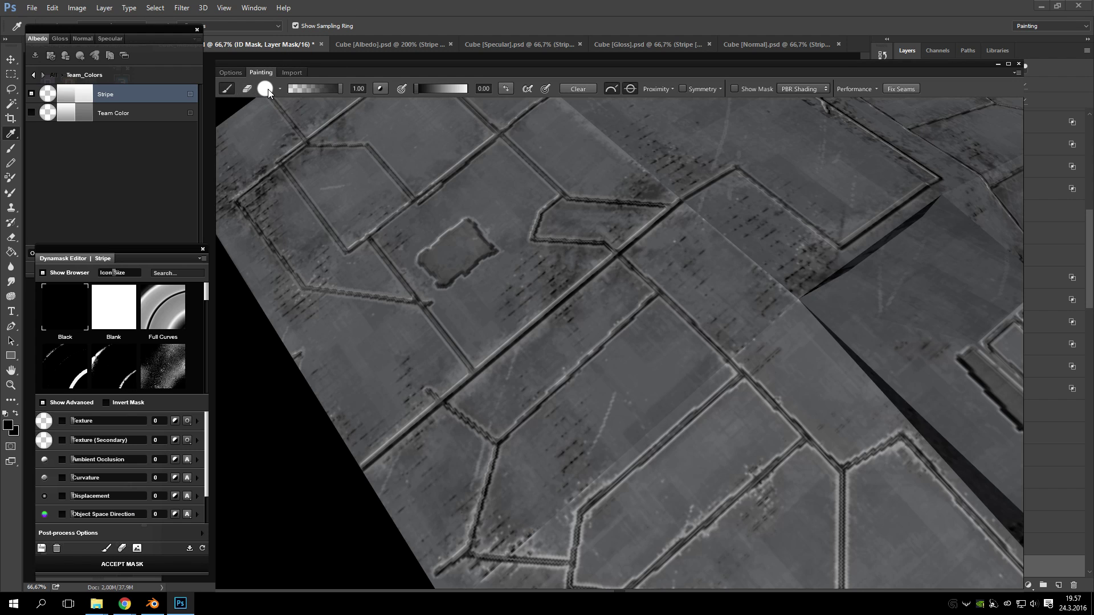
scroll(801, 344, "down", 5)
mouse_move(801, 344)
left_mouse_down()
mouse_move(683, 309)
mouse_move(559, 349)
left_mouse_up()
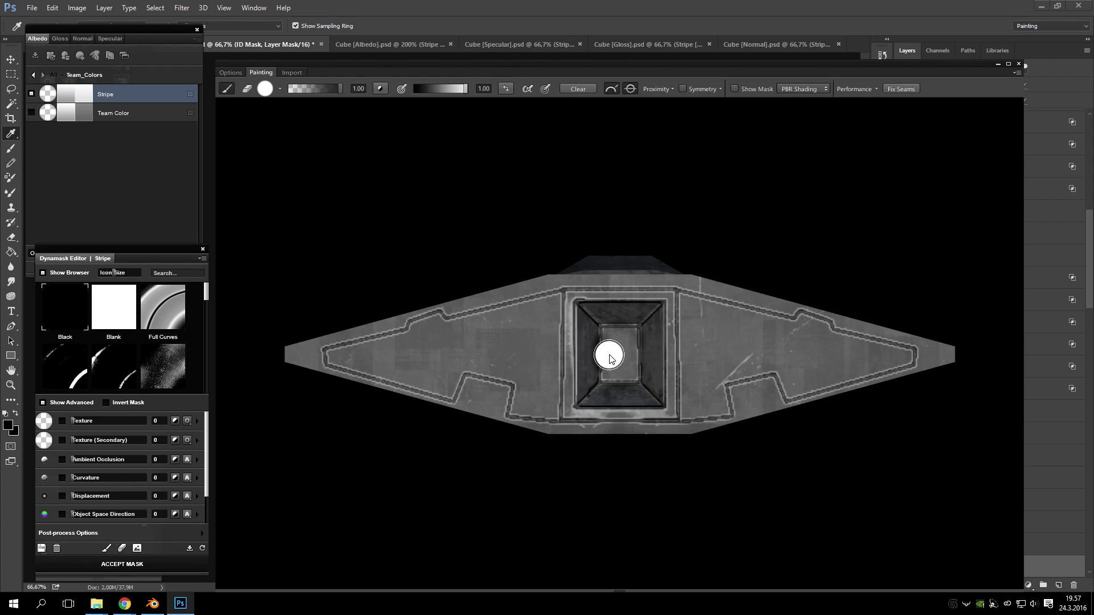
key("5")
key("5")
key("1")
key("7")
key("1")
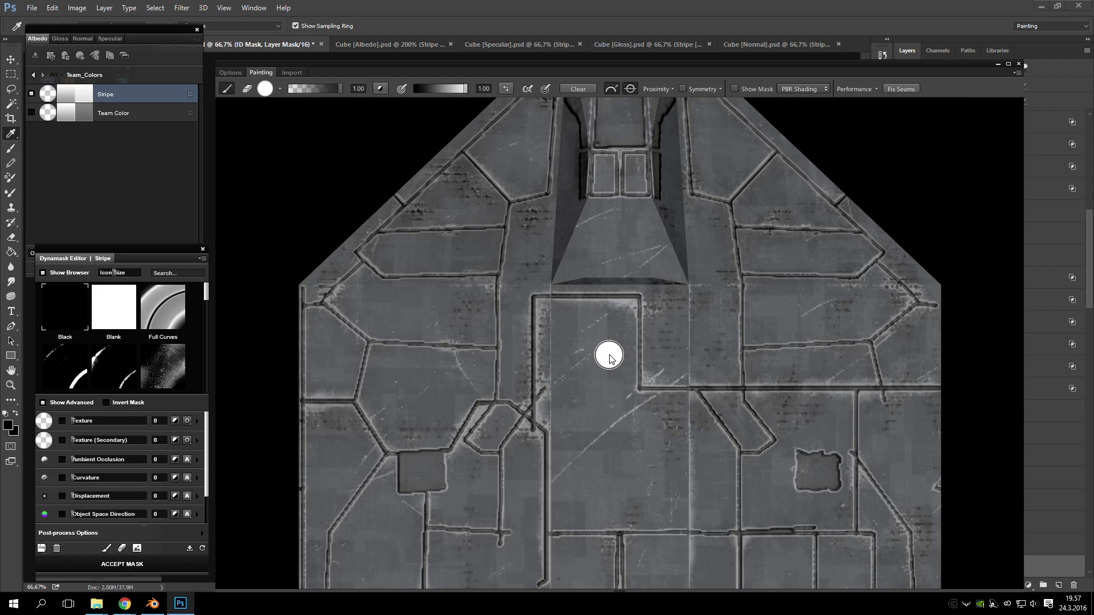
scroll(609, 357, "down", 5)
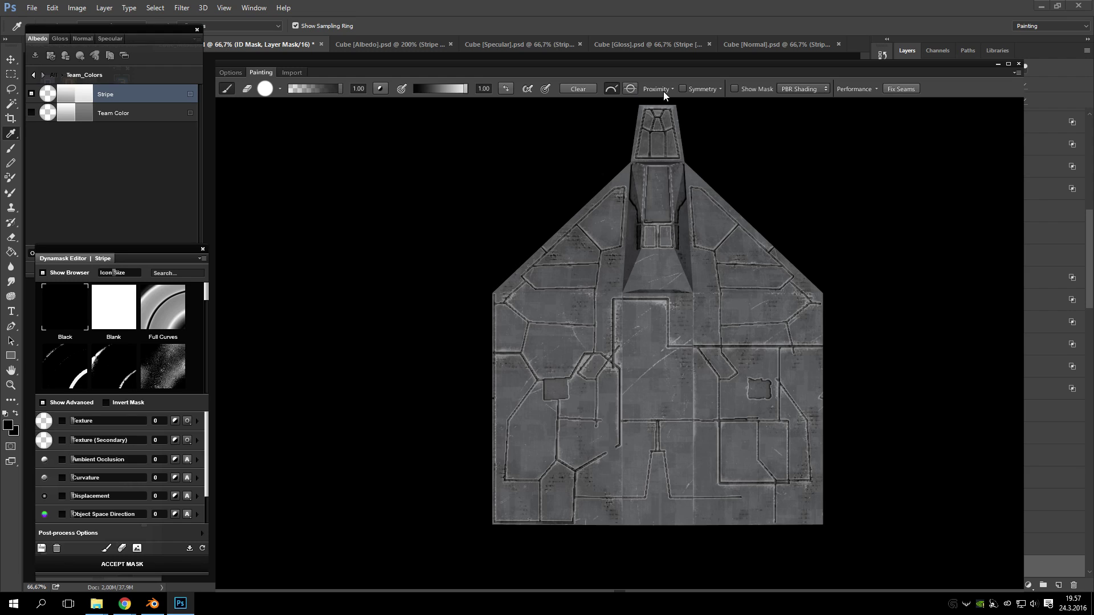
- Turn on X-axis painting symmetry and paint a straight lengthwise test stripe on one wing
left_click(683, 88)
left_click(720, 88)
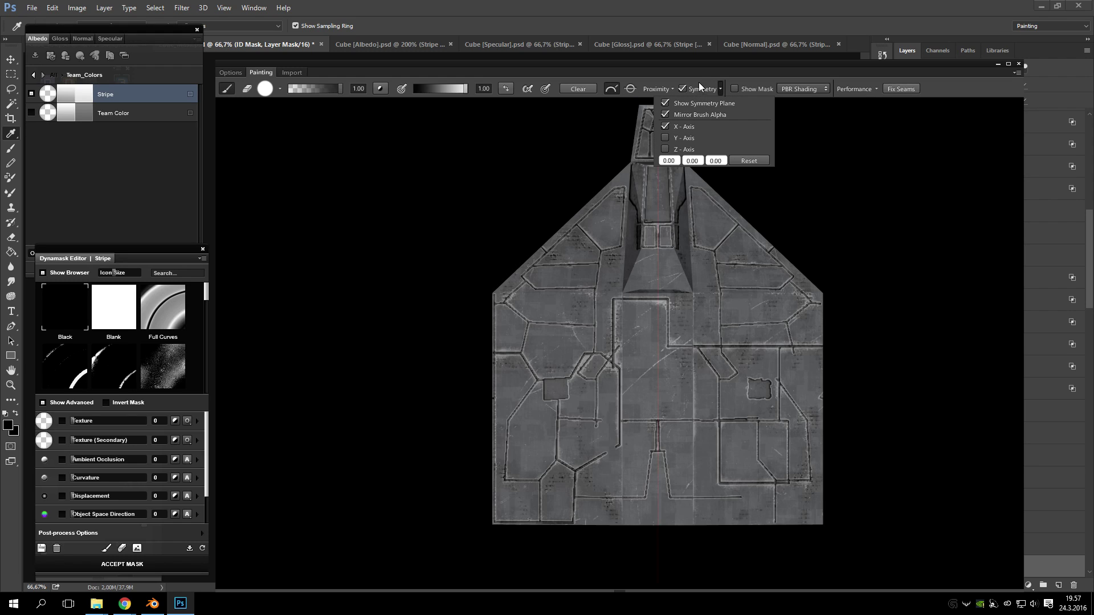
scroll(642, 347, "up", 4)
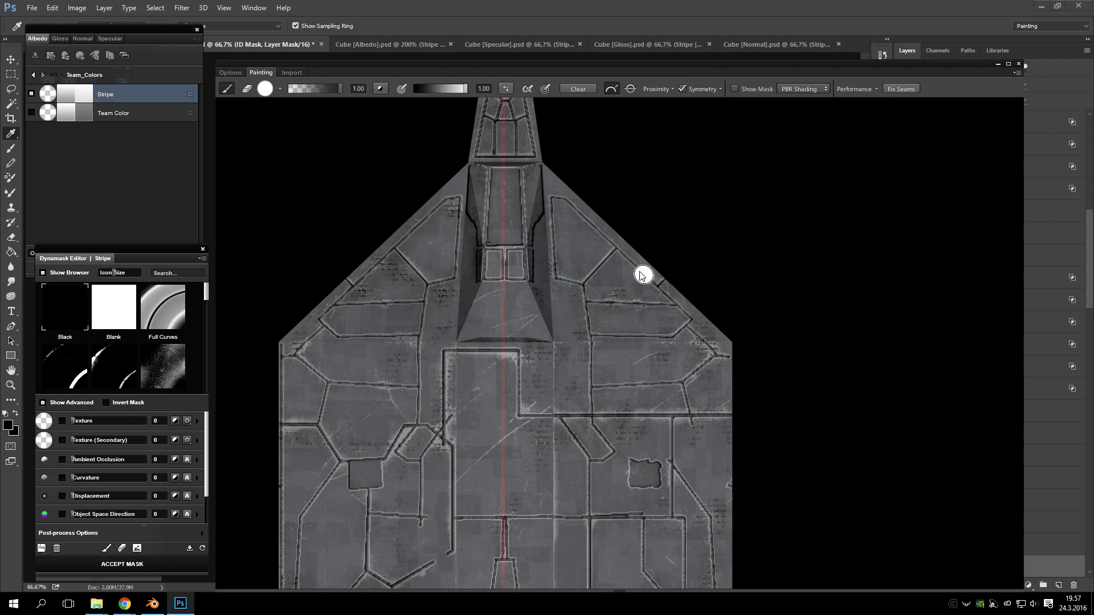
left_click_drag(627, 245, 621, 436)
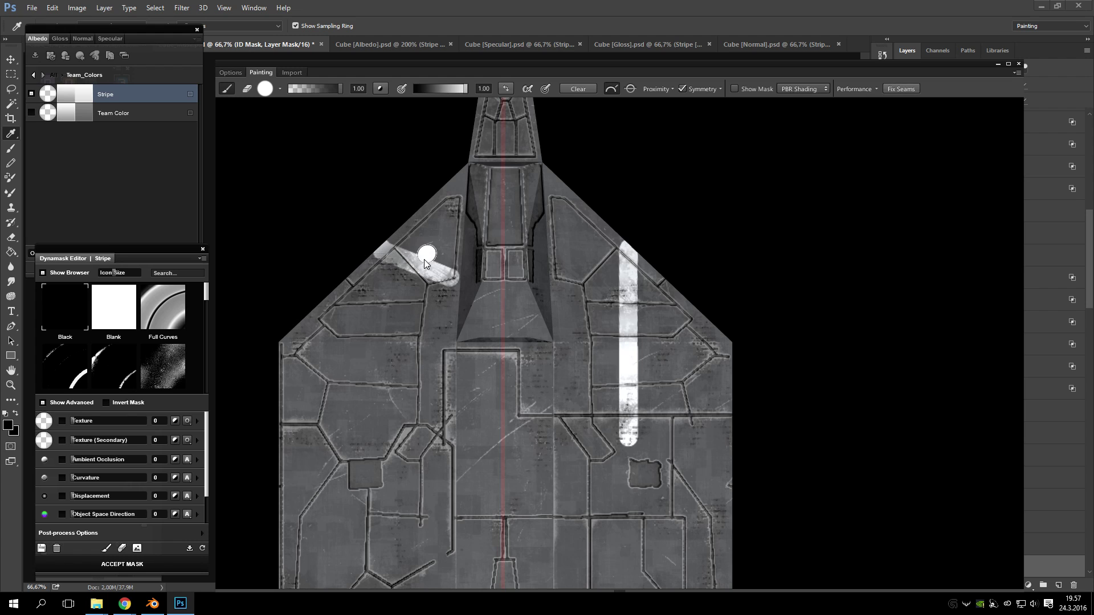
scroll(691, 342, "up", 3)
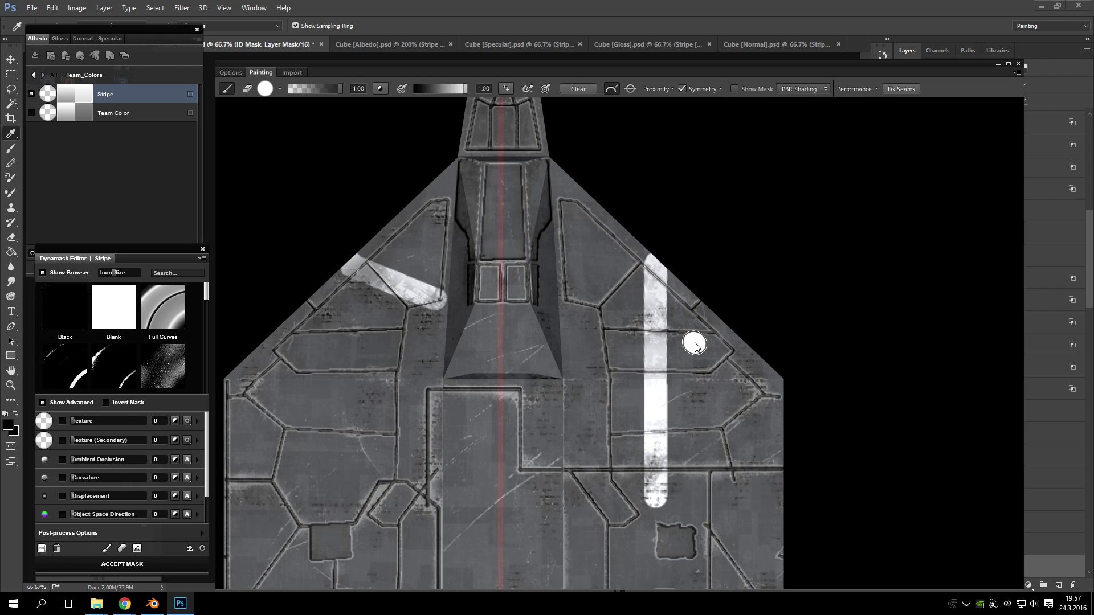
left_click_drag(510, 281, 609, 284)
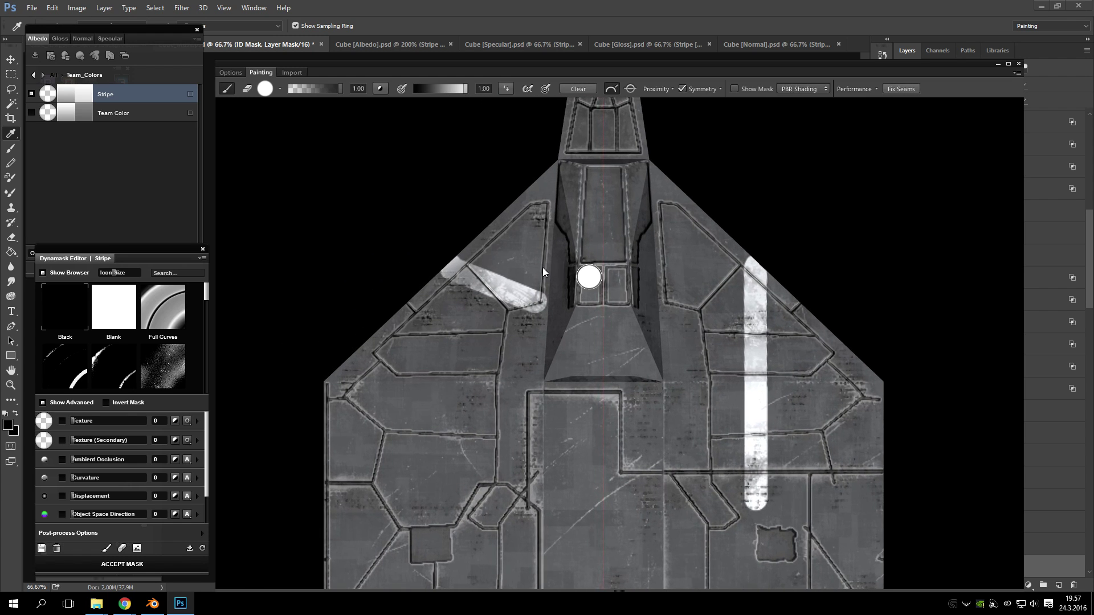
- Erase the test stripes from both wings with an enlarged eraser
scroll(516, 301, "up", 2)
key("e")
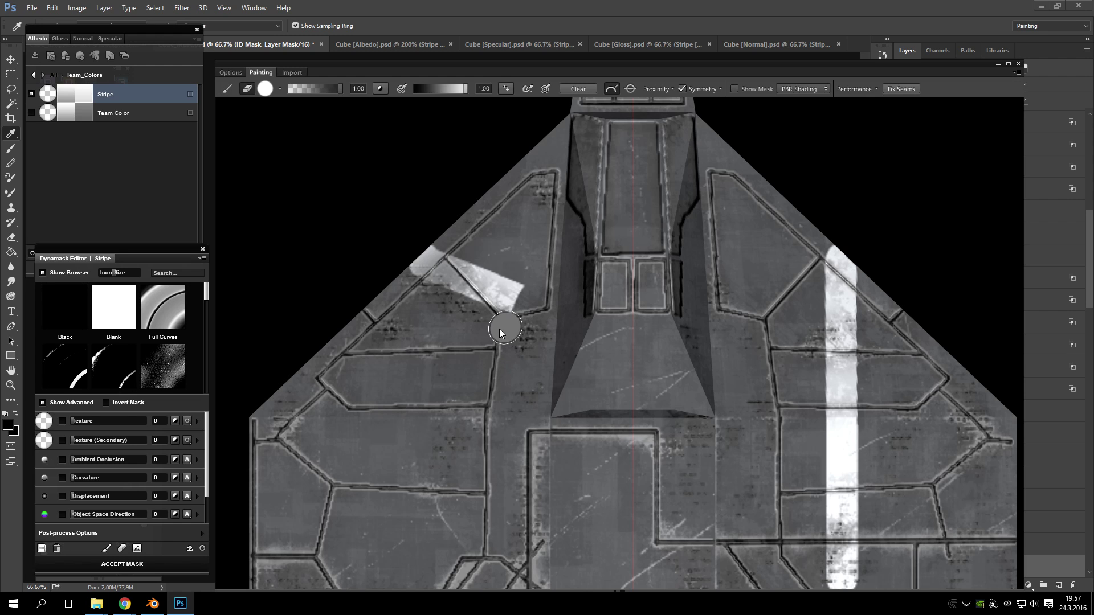
key("bracketright")
key("bracketright")
key("bracketright")
mouse_move(490, 332)
left_mouse_down()
mouse_move(619, 327)
mouse_move(527, 247)
mouse_move(541, 215)
mouse_move(509, 188)
left_mouse_up()
left_click_drag(841, 413, 832, 484)
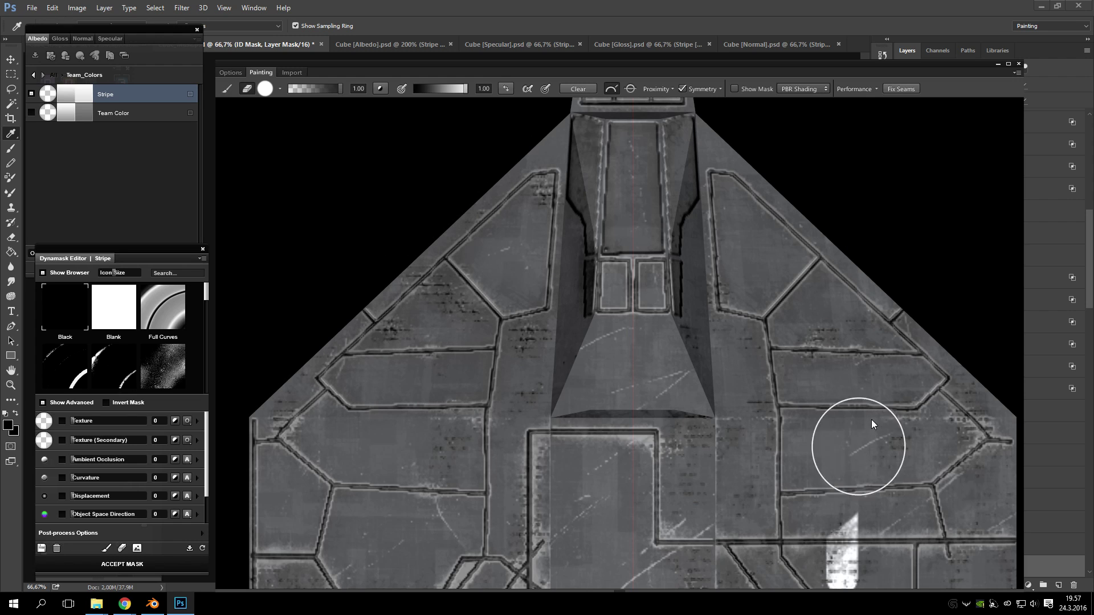
left_click_drag(881, 445, 750, 226)
left_click_drag(720, 322, 648, 456)
left_click_drag(567, 156, 631, 273)
- Try wide mirrored brush strokes down both wings, and clear them from the mask
key("b")
mouse_move(720, 232)
left_mouse_down()
mouse_move(735, 439)
mouse_move(771, 371)
left_mouse_up()
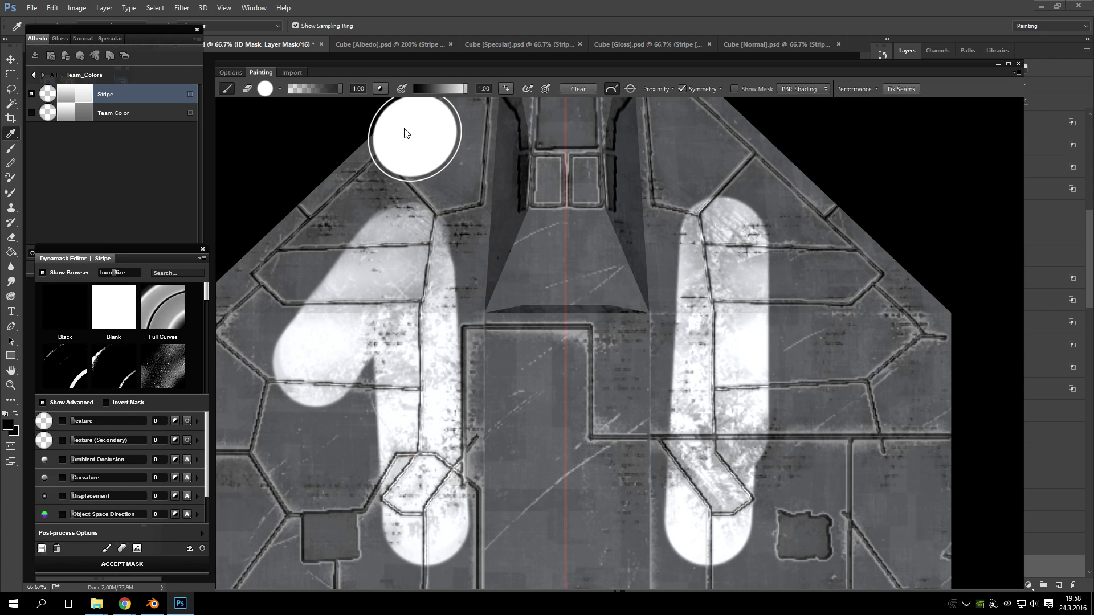
scroll(647, 278, "down", 3)
key("e")
mouse_move(648, 278)
left_mouse_down()
mouse_move(626, 435)
mouse_move(644, 394)
mouse_move(701, 342)
mouse_move(640, 317)
left_mouse_up()
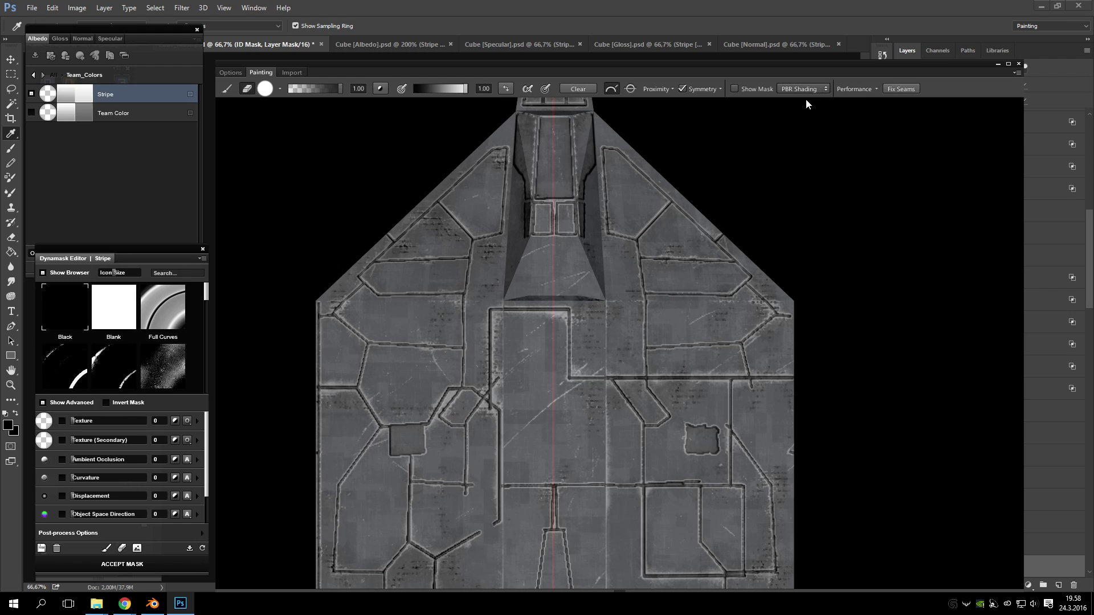
- Check the painting performance options for undo and seam fixing
left_click(877, 89)
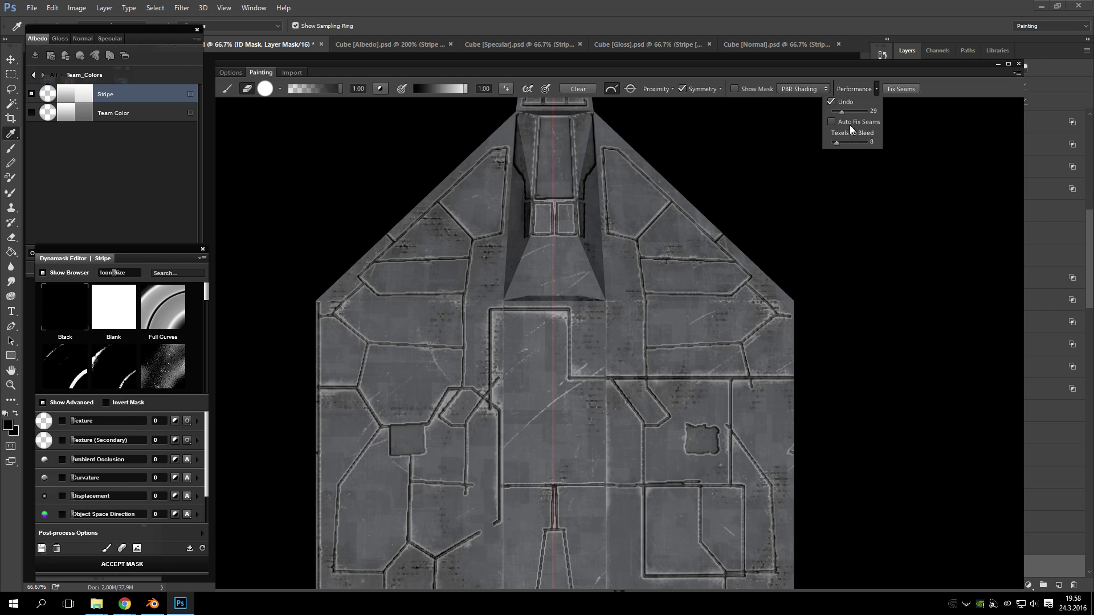
left_click(849, 83)
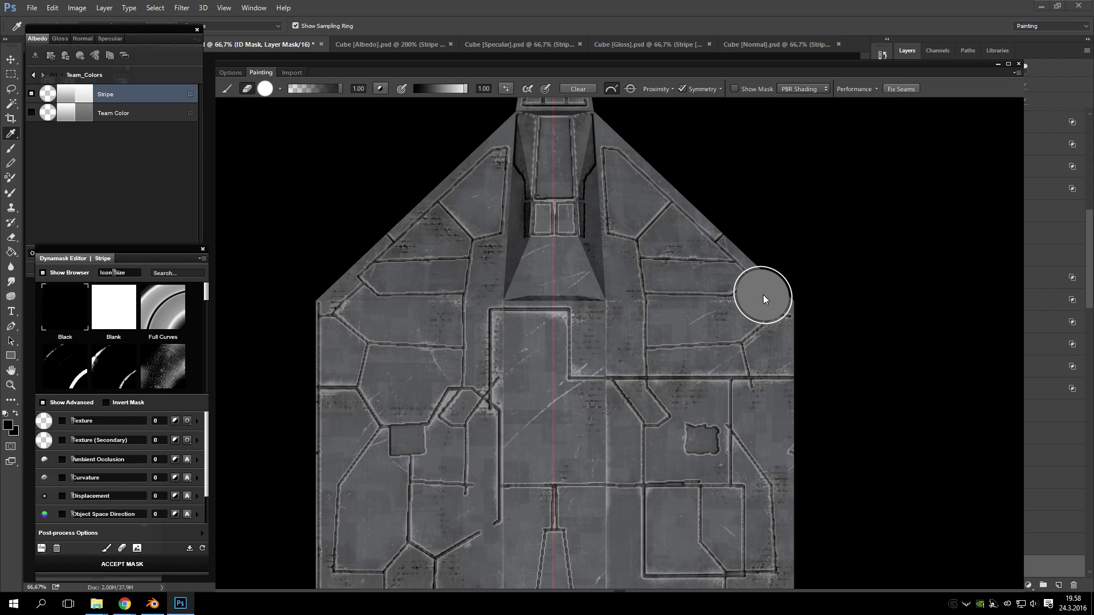
- Paint another mirrored test stroke lengthwise down the wing
left_click_drag(763, 295, 746, 347)
scroll(747, 346, "down", 2)
scroll(686, 329, "up", 4)
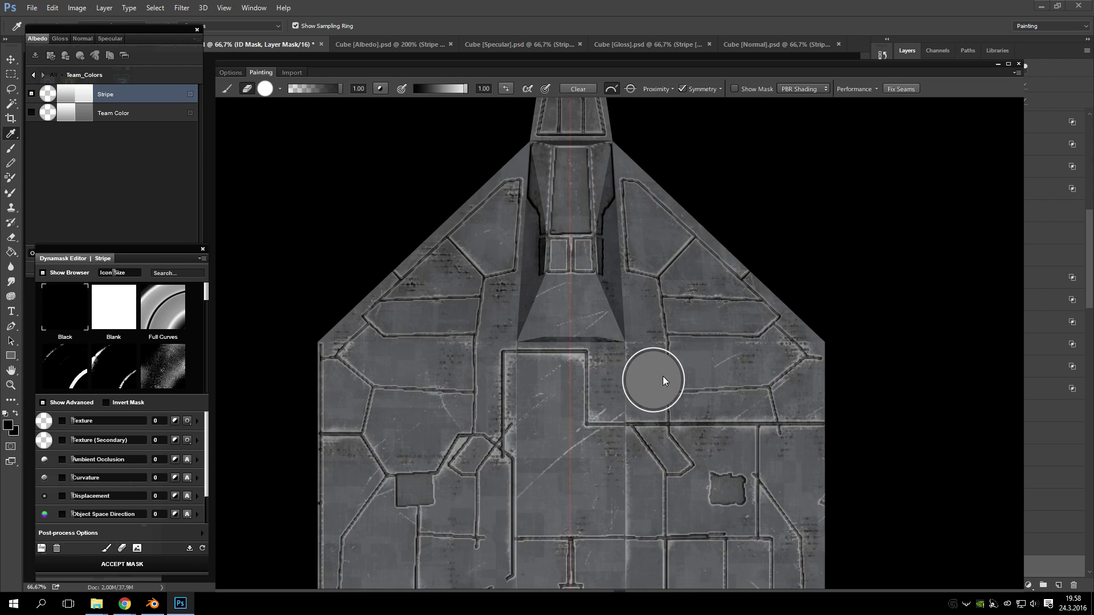
left_click_drag(720, 309, 705, 364)
scroll(741, 390, "up", 4)
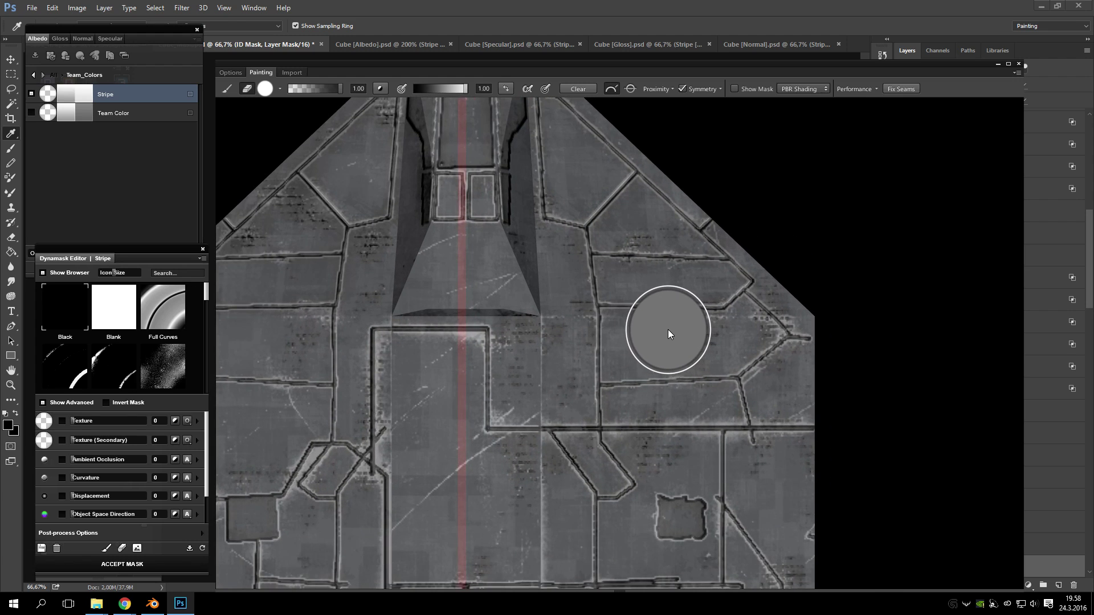
left_click_drag(631, 283, 633, 514)
scroll(806, 366, "down", 3)
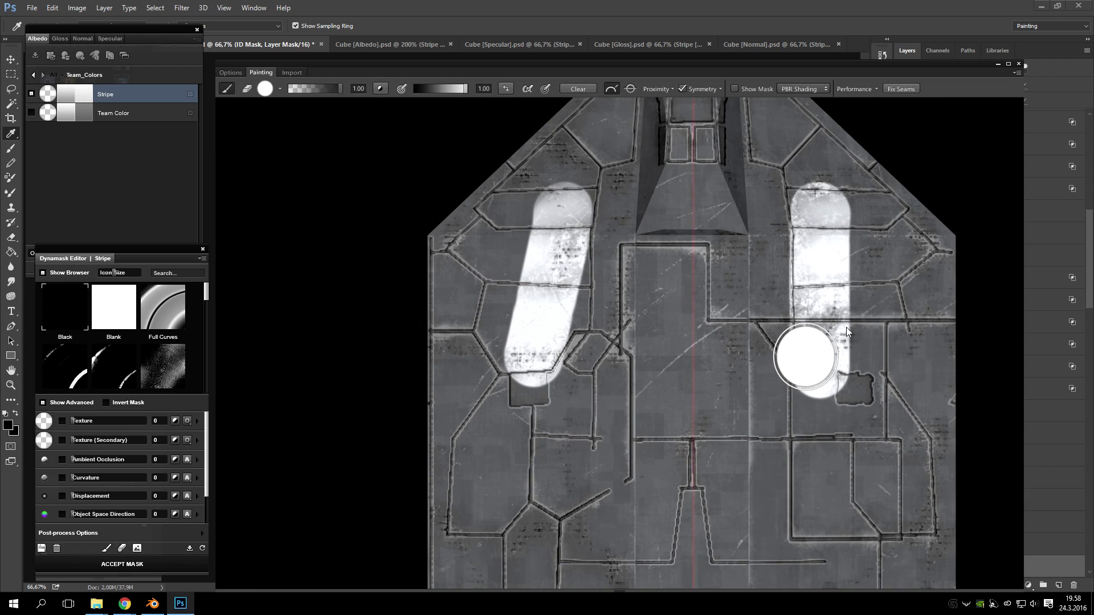
scroll(801, 336, "up", 1)
scroll(801, 336, "down", 1)
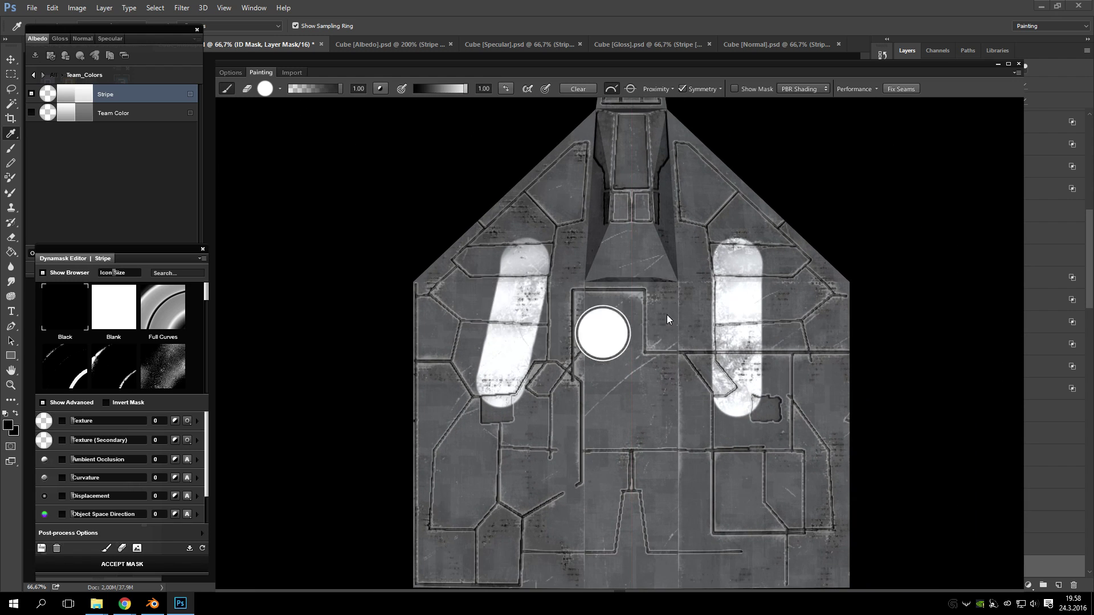
- Undo the mirrored test stroke and turn off painting symmetry
key("ctrl+z")
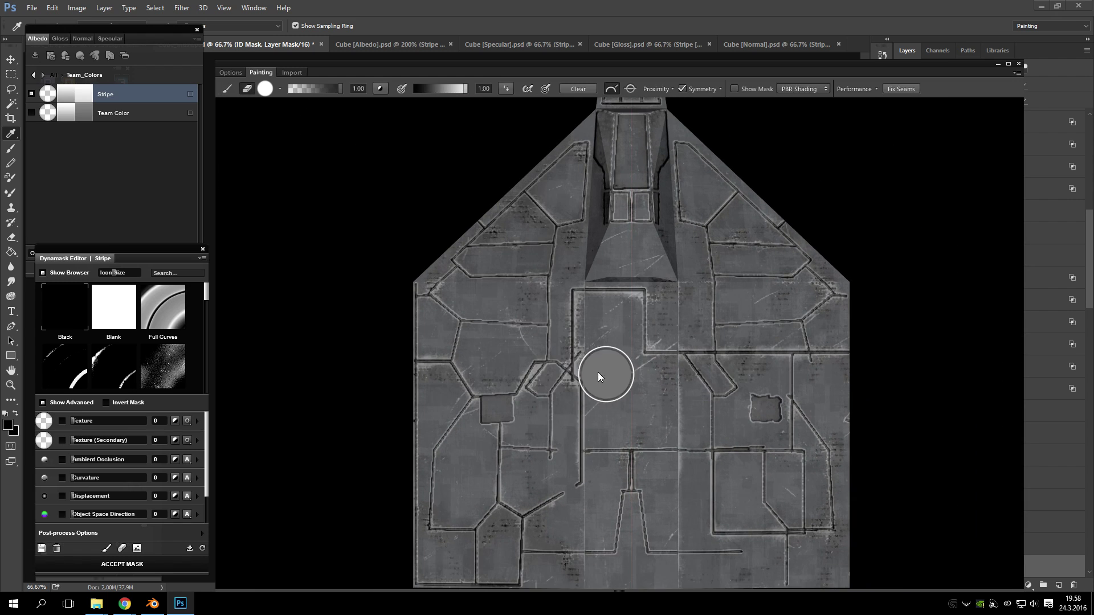
scroll(627, 319, "up", 3)
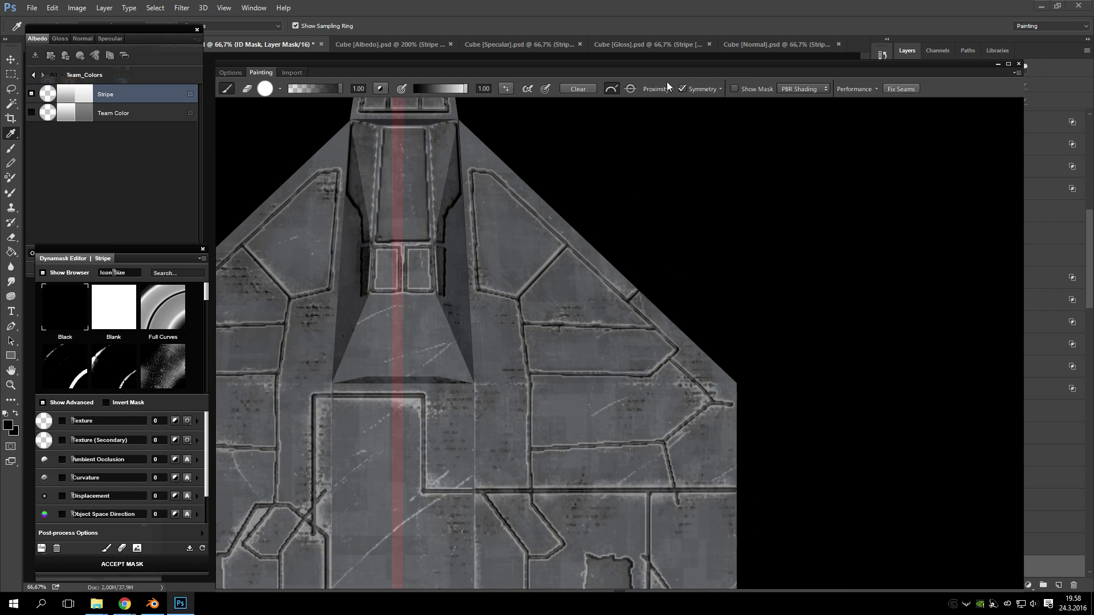
left_click(683, 89)
scroll(655, 313, "down", 3)
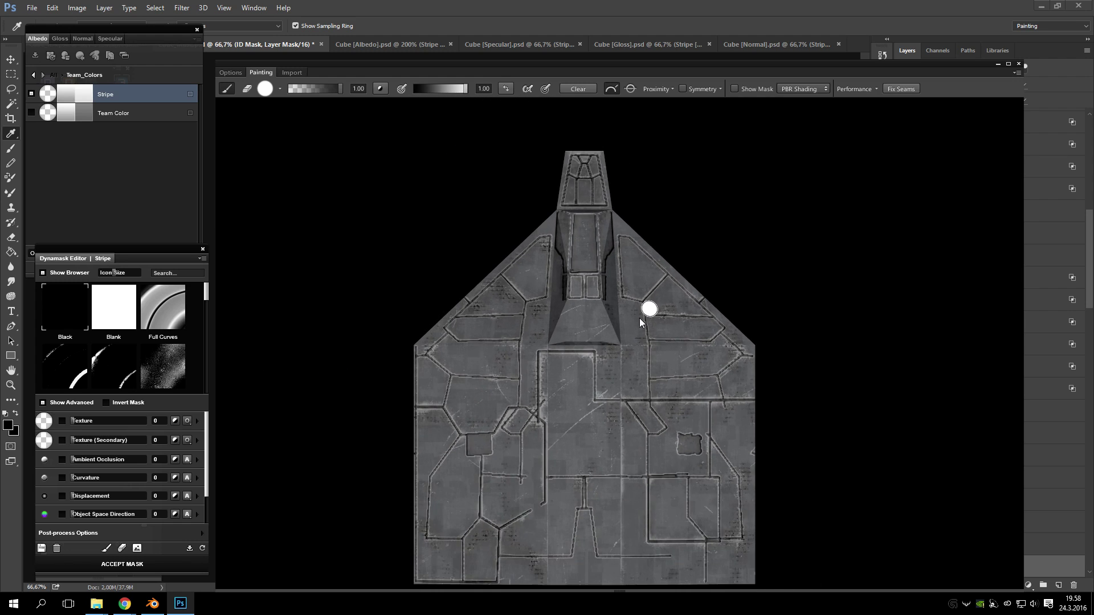
- Paint matching white stripes on both wings, running straight back from the leading edges and bending diagonally out to the side edges
scroll(600, 359, "up", 3)
left_click_drag(615, 164, 623, 392)
left_click_drag(684, 450, 489, 309)
left_click(596, 381, "shift")
left_click_drag(596, 381, 667, 378)
left_click_drag(378, 337, 640, 324)
scroll(399, 274, "up", 5)
left_click_drag(447, 217, 468, 400)
mouse_move(443, 400)
left_mouse_down()
mouse_move(537, 245)
mouse_move(543, 302)
left_mouse_up()
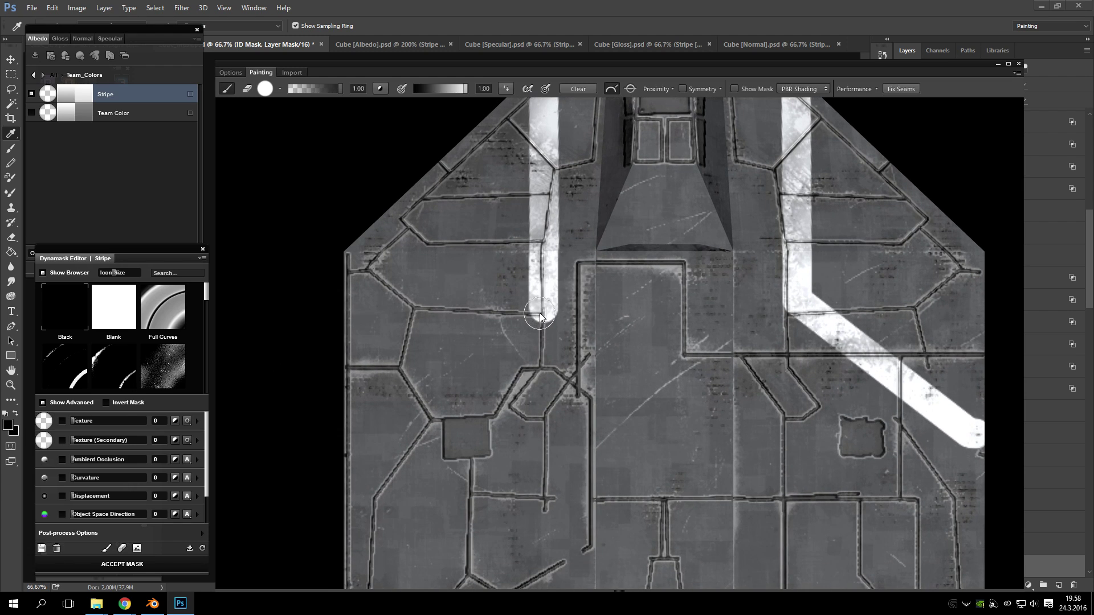
left_click(351, 478, "shift")
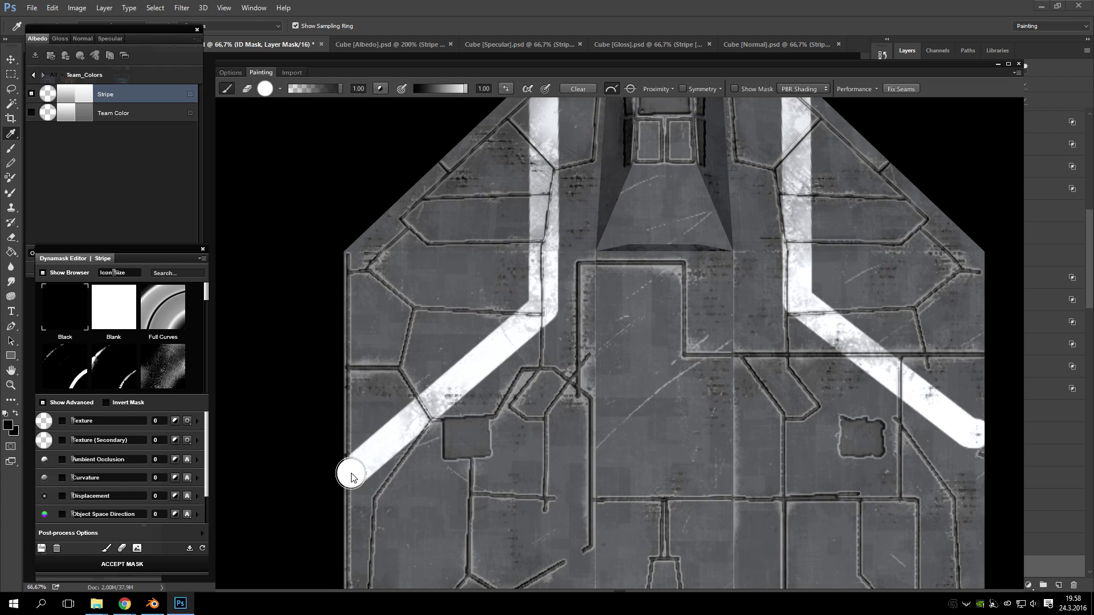
scroll(733, 289, "down", 4)
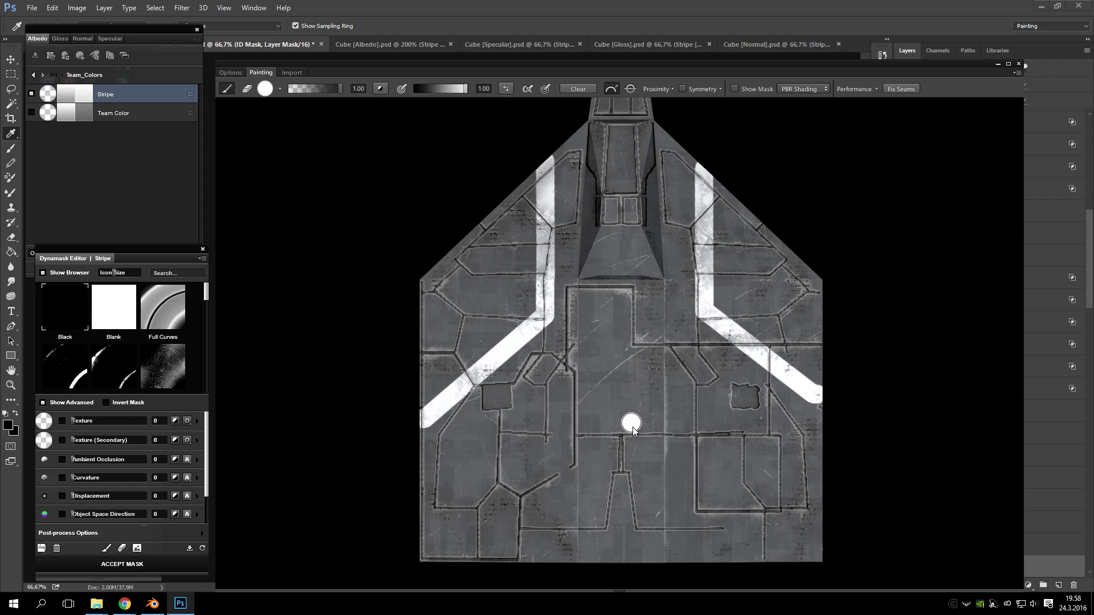
- Paint a straight stripe across the rear hull and link it to both wing stripes with diagonal stripes
left_click_drag(633, 426, 610, 350)
scroll(439, 320, "down", 2)
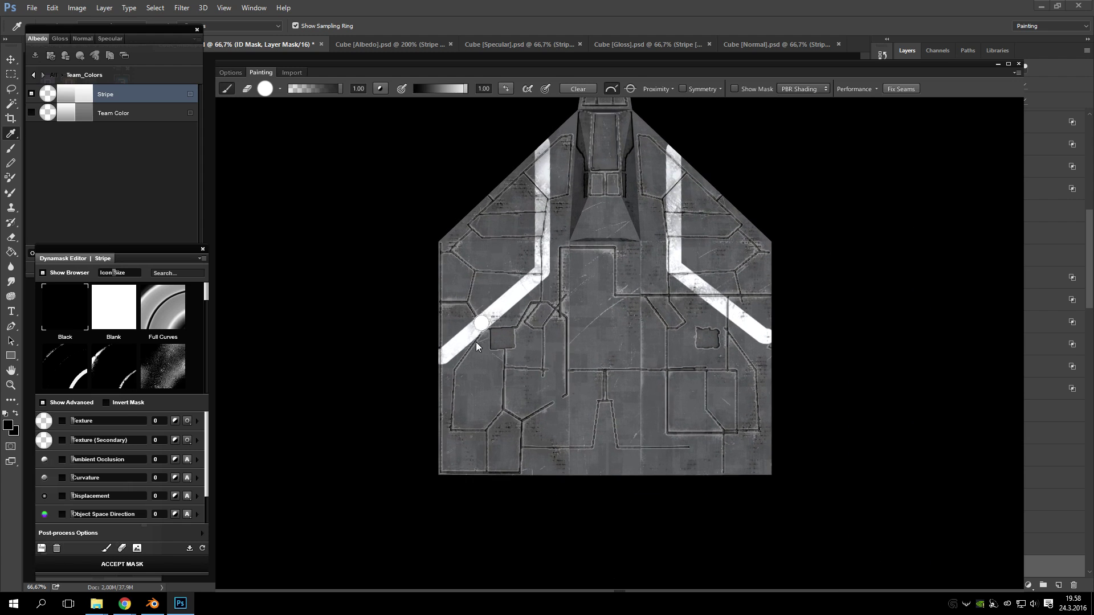
scroll(433, 406, "up", 3)
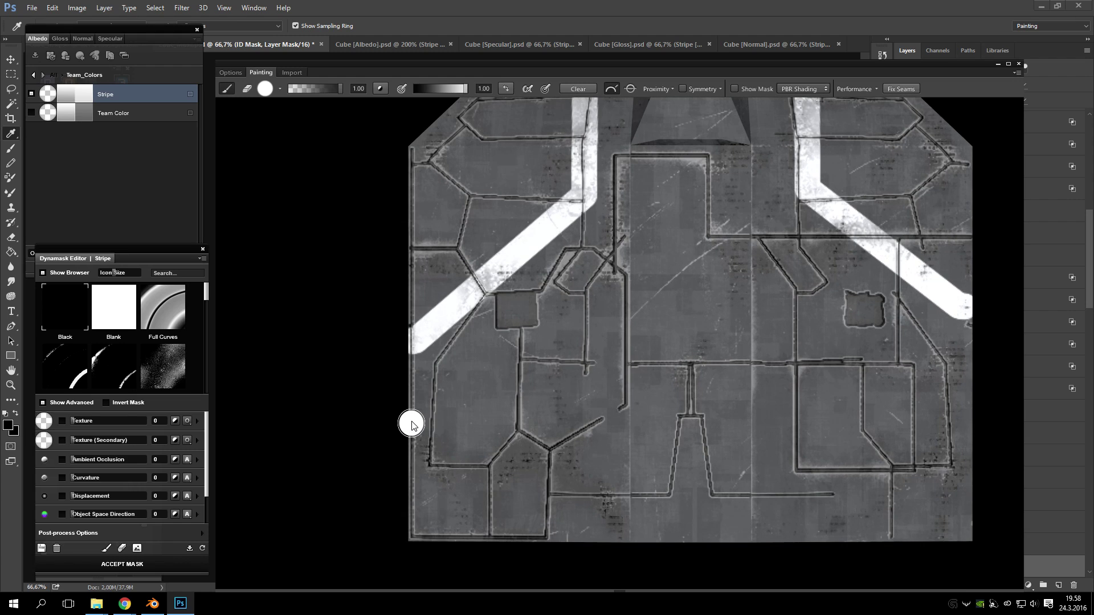
left_click_drag(412, 420, 810, 427)
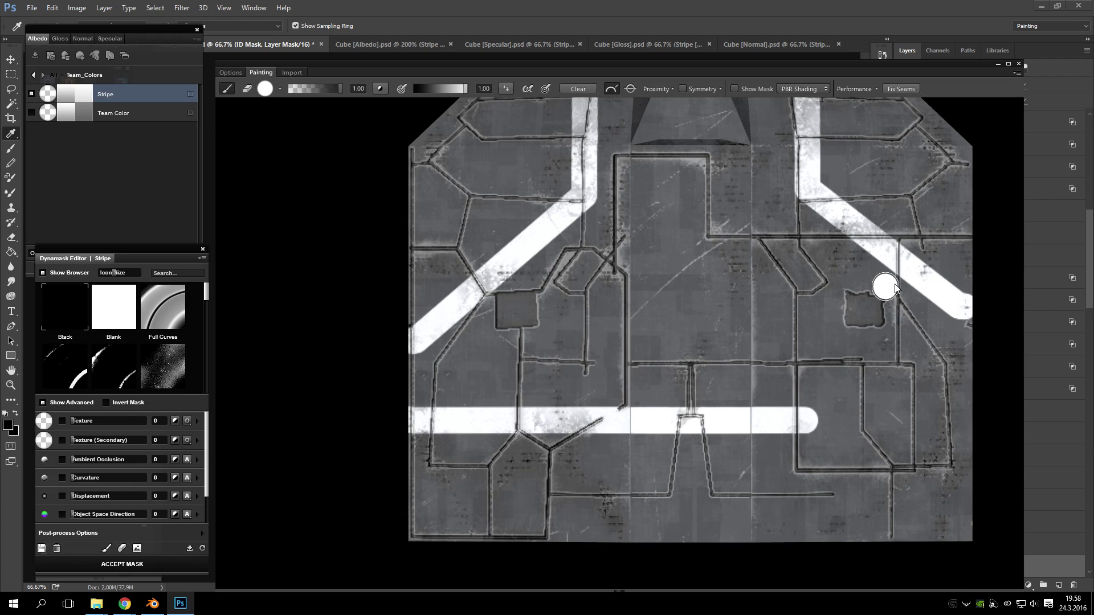
left_click(910, 272, "shift")
left_click(504, 264)
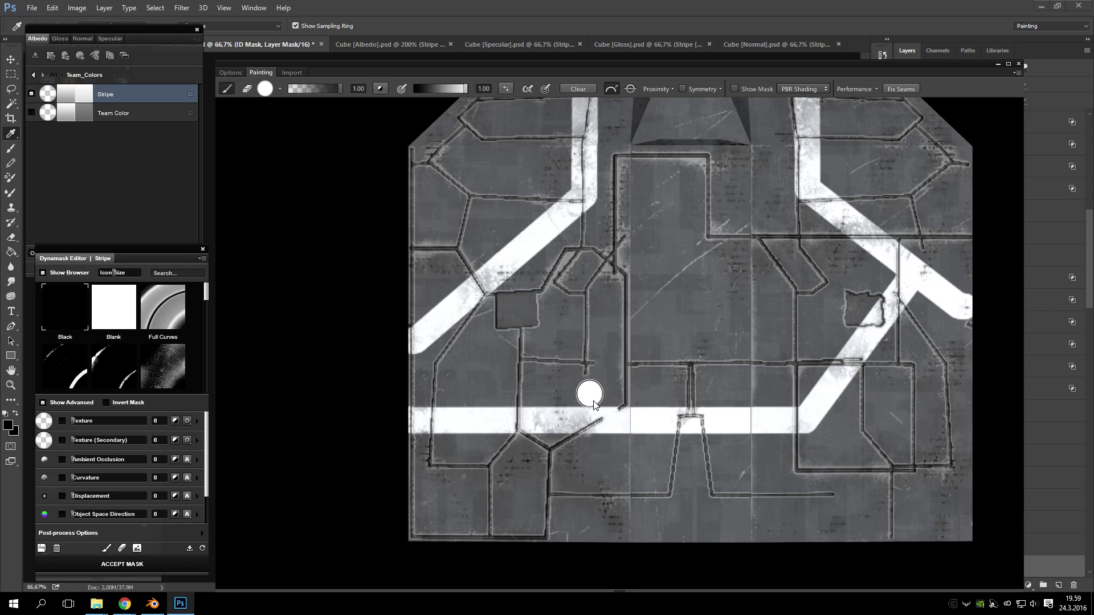
left_click(601, 411, "shift")
scroll(775, 323, "down", 3)
scroll(772, 323, "down", 2)
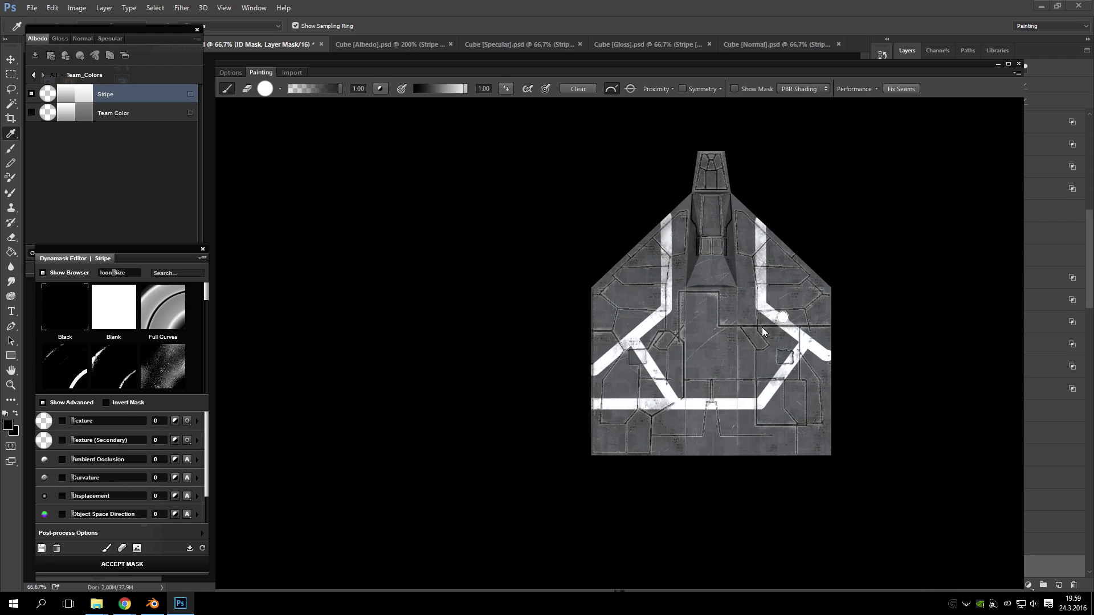
- Continue the ends of the diagonal and rear stripes over the hull's narrow side edge
scroll(770, 323, "up", 3)
mouse_move(706, 324)
left_mouse_down()
mouse_move(620, 234)
mouse_move(652, 344)
mouse_move(688, 282)
mouse_move(662, 340)
mouse_move(682, 159)
mouse_move(550, 391)
mouse_move(741, 291)
mouse_move(627, 376)
mouse_move(623, 332)
mouse_move(622, 396)
mouse_move(748, 376)
mouse_move(660, 416)
mouse_move(659, 341)
mouse_move(636, 349)
left_mouse_up()
scroll(632, 349, "up", 5)
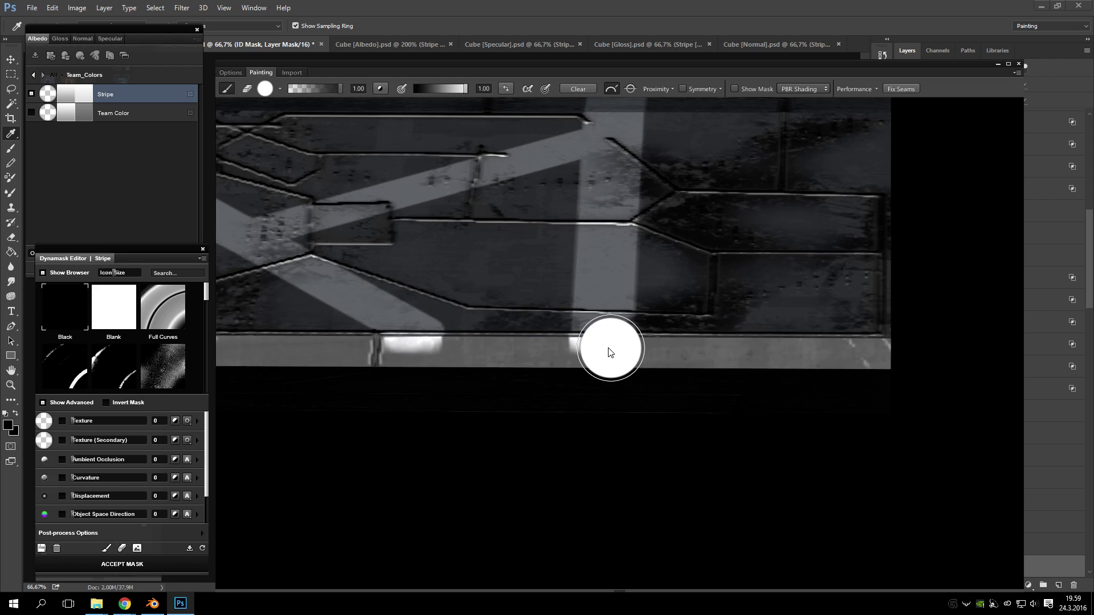
mouse_move(561, 383)
left_mouse_down()
mouse_move(502, 377)
mouse_move(488, 144)
mouse_move(520, 339)
mouse_move(512, 237)
left_mouse_up()
left_click(410, 351)
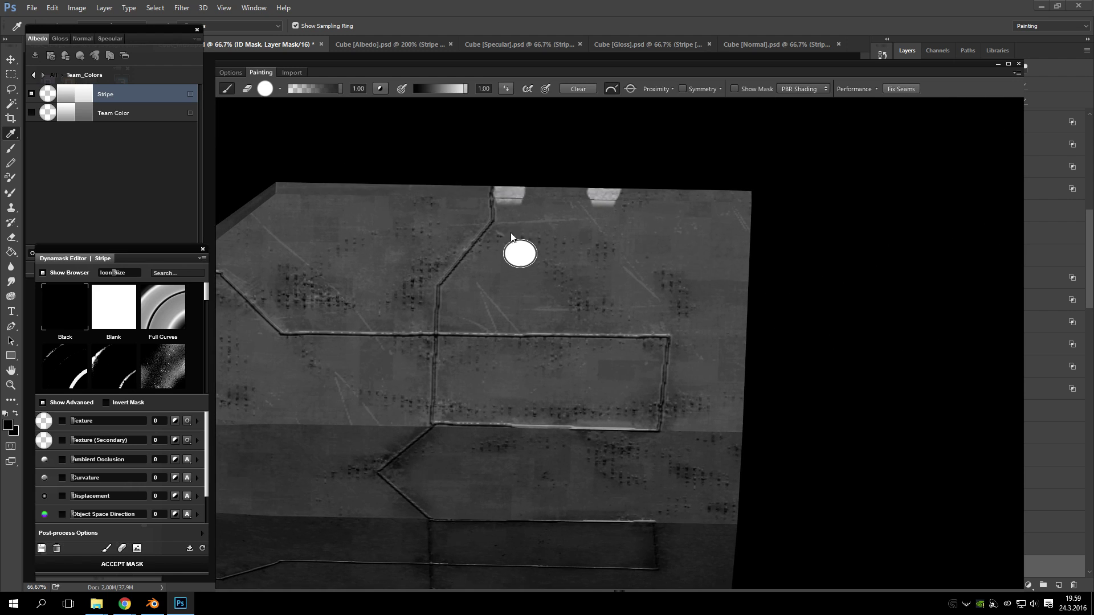
- Join the two stripe ends on the hull's side face with a connected stripe of straight segments
left_click(508, 427, "shift")
left_click(682, 432, "shift")
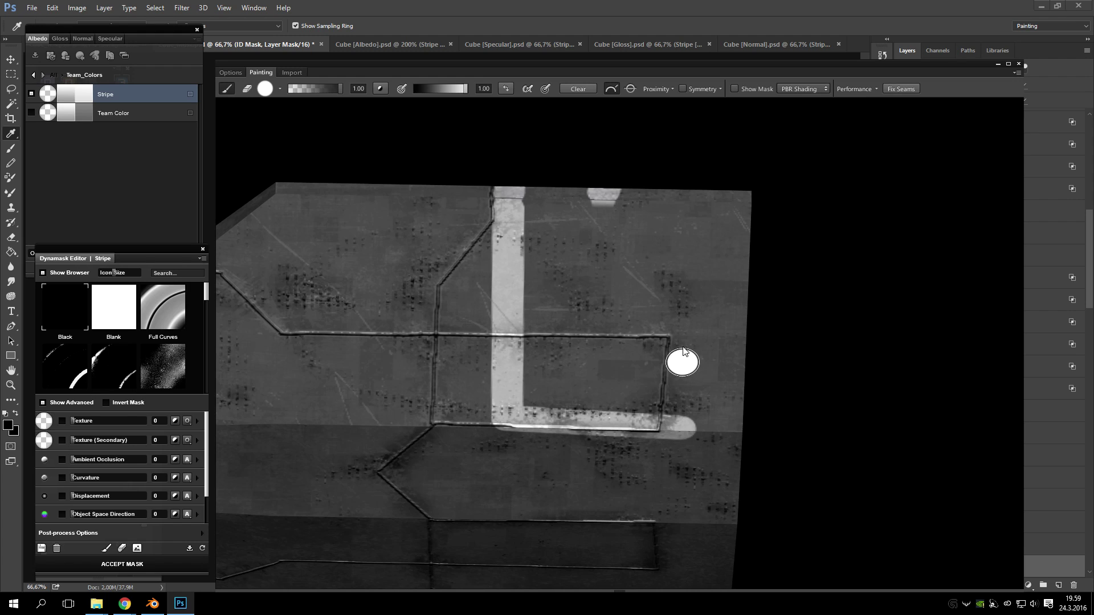
left_click(684, 325, "shift")
left_click(602, 208, "shift")
- Extend the side stripe forward along the hull from its lower corner and turn it down across the middle facet
mouse_move(602, 208)
left_mouse_down()
mouse_move(542, 331)
mouse_move(805, 266)
mouse_move(806, 313)
left_mouse_up()
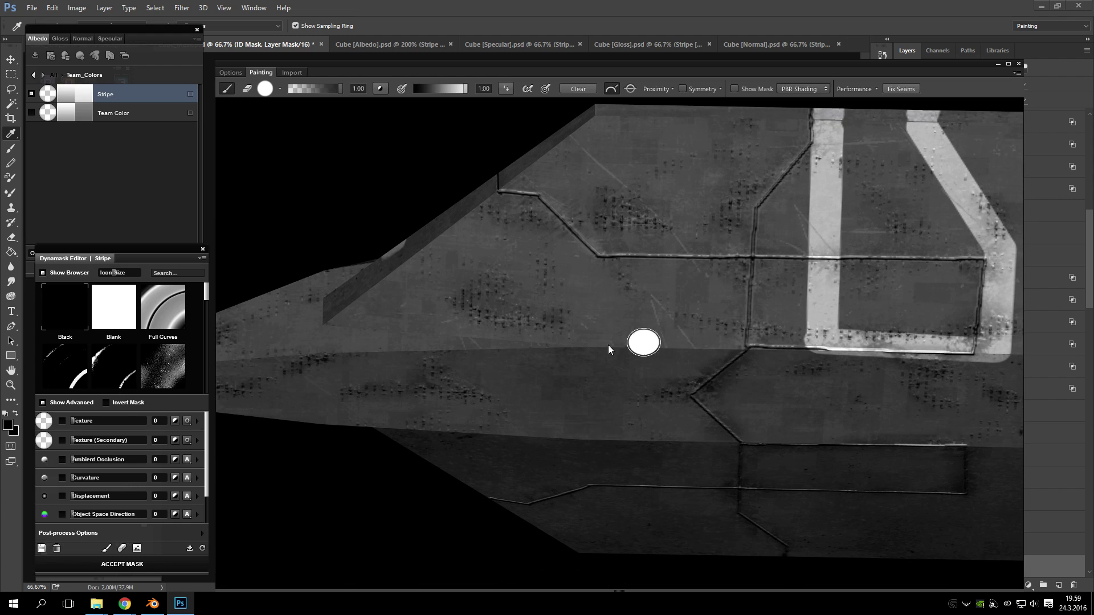
left_click(517, 337, "shift")
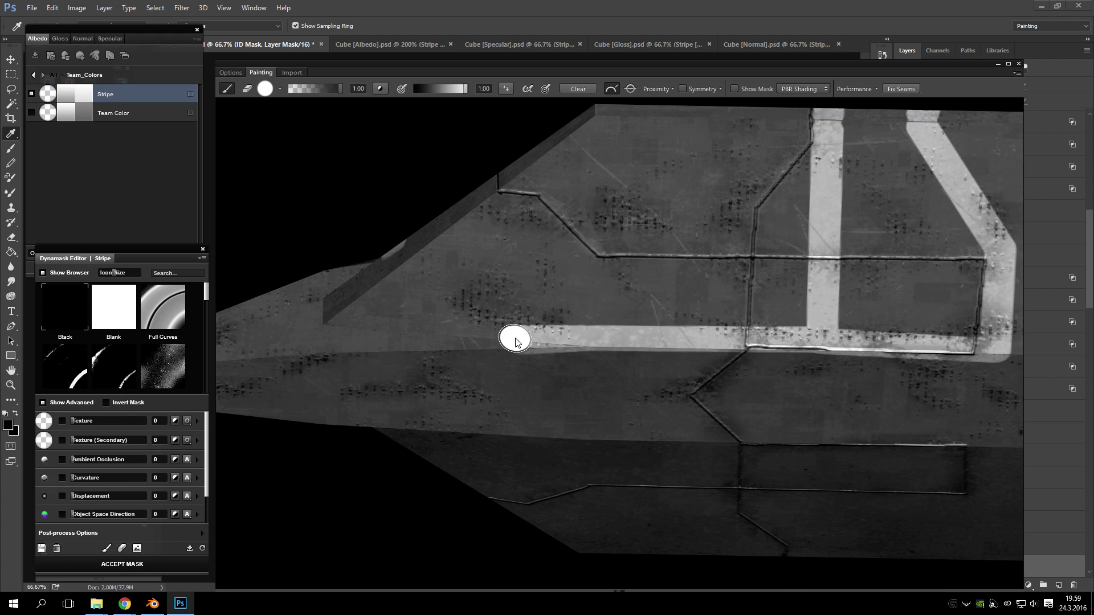
left_click(517, 435, "shift")
- Continue the stripe onto the lower hull facet, run it back with a diagonal bend, and join it to the side stripe's rear corner
mouse_move(518, 435)
left_mouse_down()
mouse_move(676, 391)
mouse_move(655, 259)
left_mouse_up()
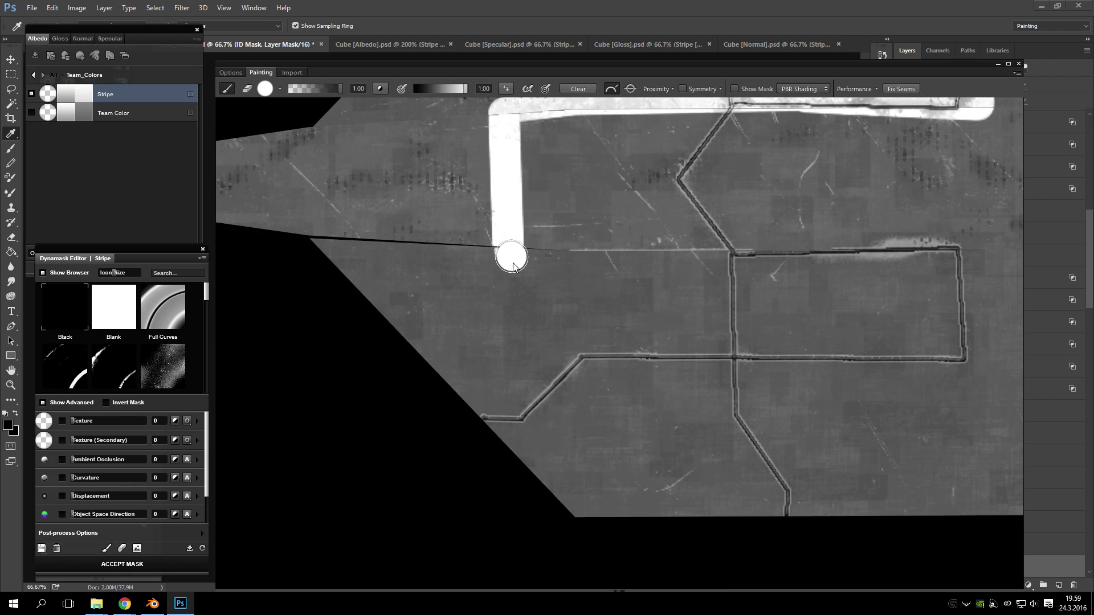
left_click(511, 311, "shift")
left_click(691, 314, "shift")
left_click(847, 403, "shift")
left_click_drag(848, 403, 659, 395)
left_click(658, 399, "shift")
left_click(665, 125, "shift")
- Connect the front corner of the side stripe to the wing stripe's end at the leading edge
left_click_drag(525, 295, 809, 335)
left_click_drag(520, 222, 569, 265)
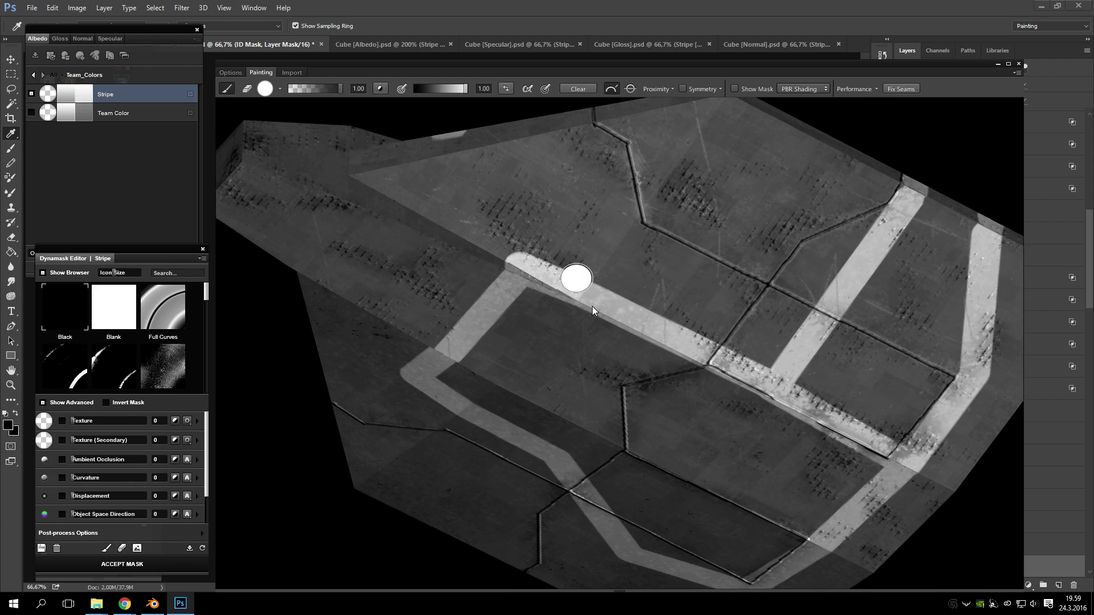
scroll(550, 325, "up", 3)
left_click_drag(456, 207, 442, 137)
scroll(786, 356, "down", 5)
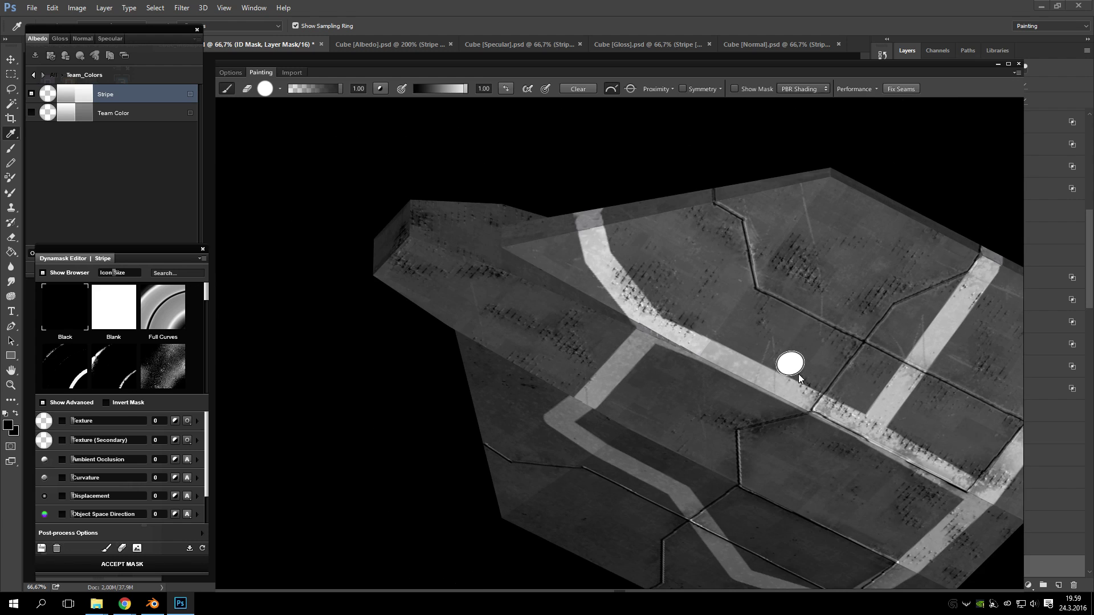
- Paint a straight stripe segment on the hull facet up to the white mark on its thin rim
left_click_drag(524, 364, 683, 406)
scroll(684, 406, "up", 4)
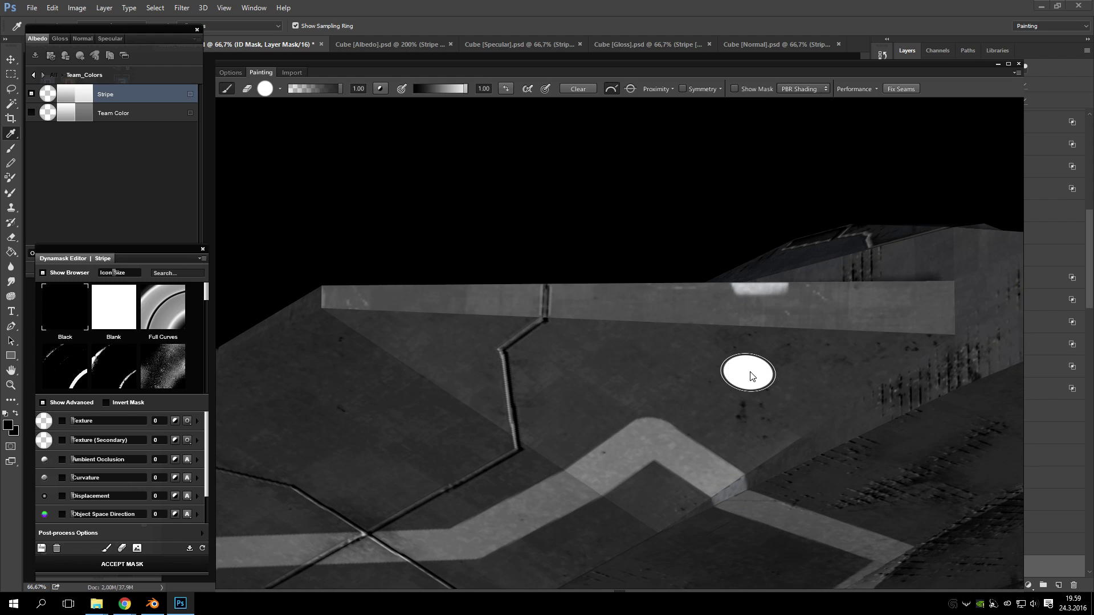
left_click(754, 367, "shift")
left_click(759, 299, "shift")
- Paint another short straight stripe segment at the hull edge to continue the stripe pattern
scroll(767, 458, "down", 5)
left_click_drag(705, 261, 733, 324)
scroll(745, 271, "up", 5)
scroll(745, 271, "down", 3)
left_click_drag(659, 312, 520, 335)
scroll(603, 415, "up", 3)
left_click_drag(622, 405, 615, 398)
scroll(639, 359, "up", 3)
left_click(630, 238, "shift")
mouse_move(634, 230)
left_mouse_down()
mouse_move(648, 412)
mouse_move(576, 175)
mouse_move(562, 203)
left_mouse_up()
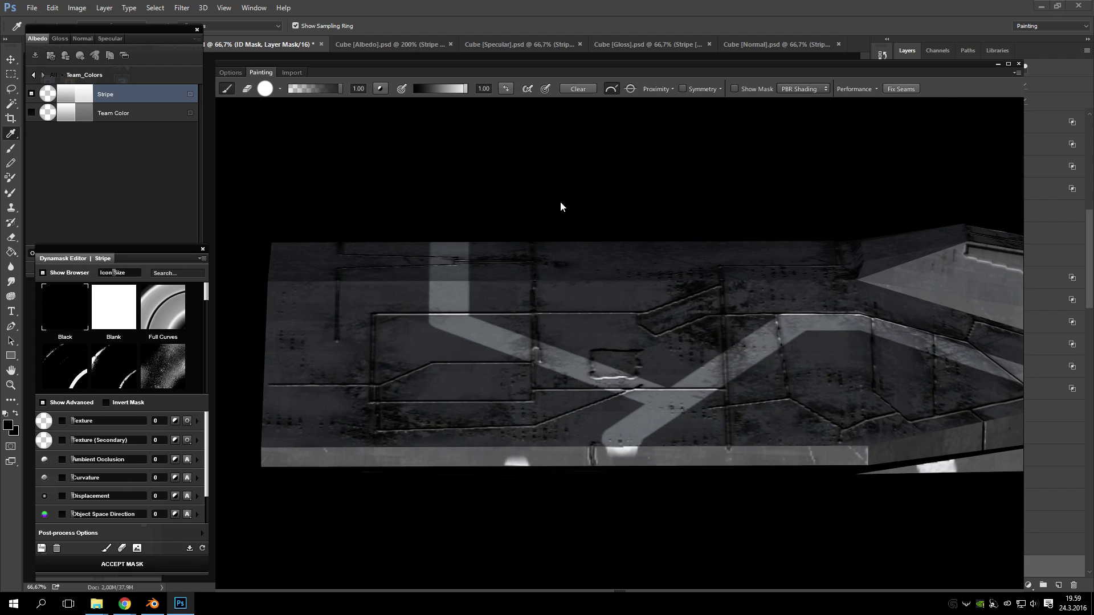
- Check the stripes around the whole hull and accept the painted Stripe mask
scroll(562, 202, "up", 3)
left_click_drag(509, 428, 679, 422)
scroll(655, 371, "down", 3)
left_click_drag(654, 371, 604, 311)
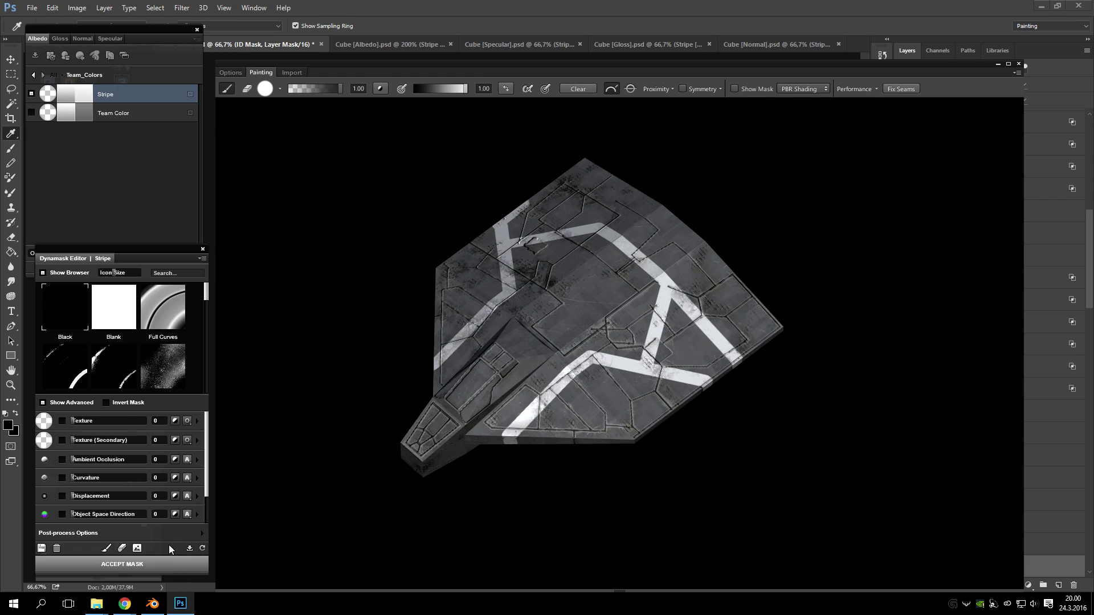
left_click(135, 564)
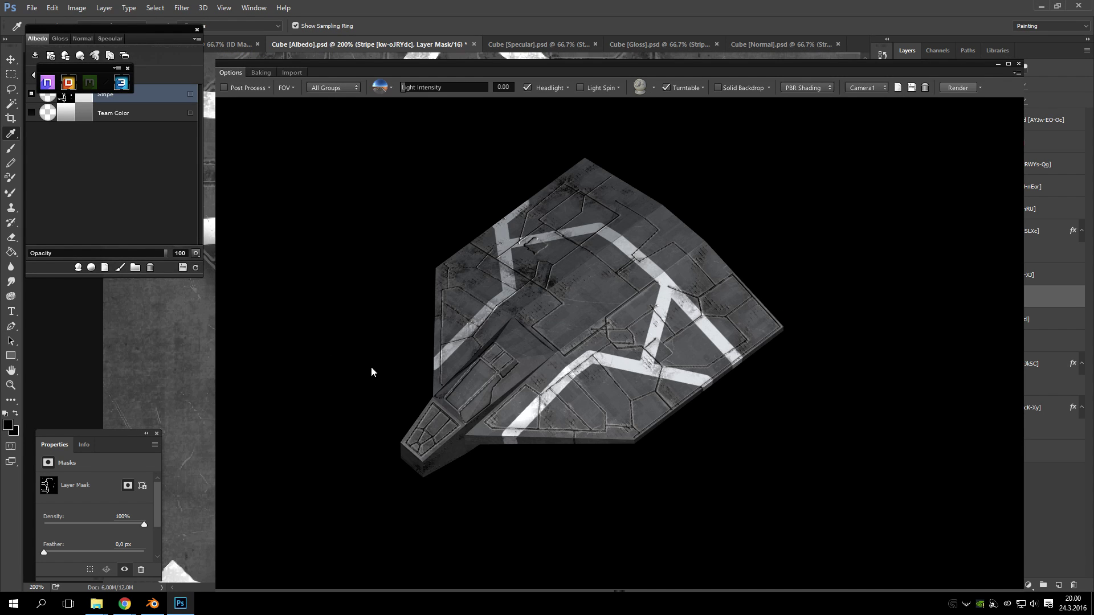
- Move the floating launcher off the layer list and reopen the Stripe layer's mask for painting in full shaded mode, with its advanced settings in view
left_click_drag(106, 71, 121, 172)
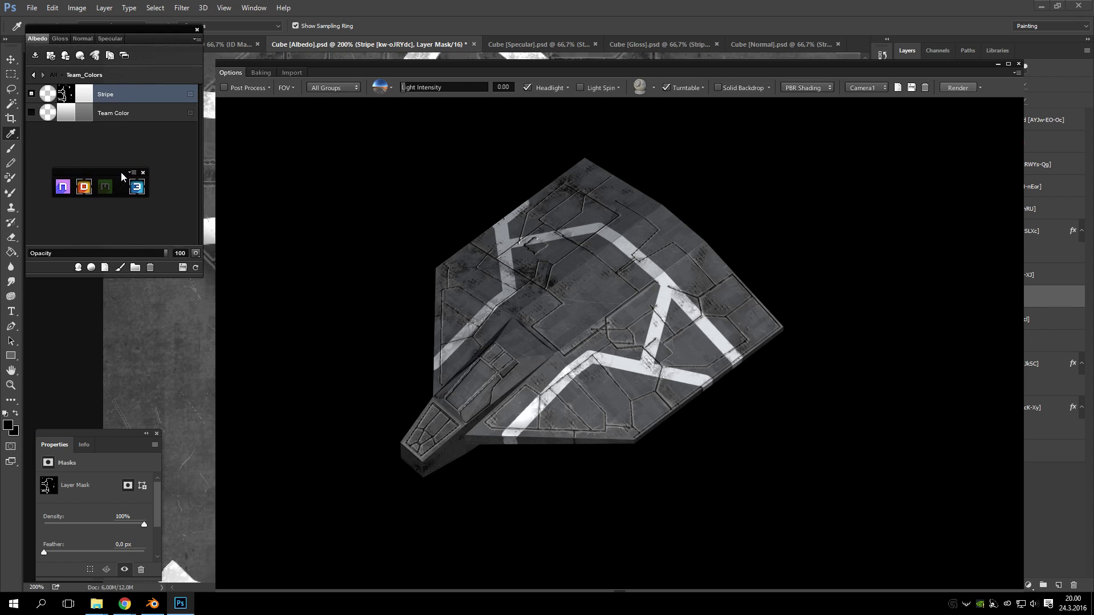
left_click(195, 269)
left_click(67, 97)
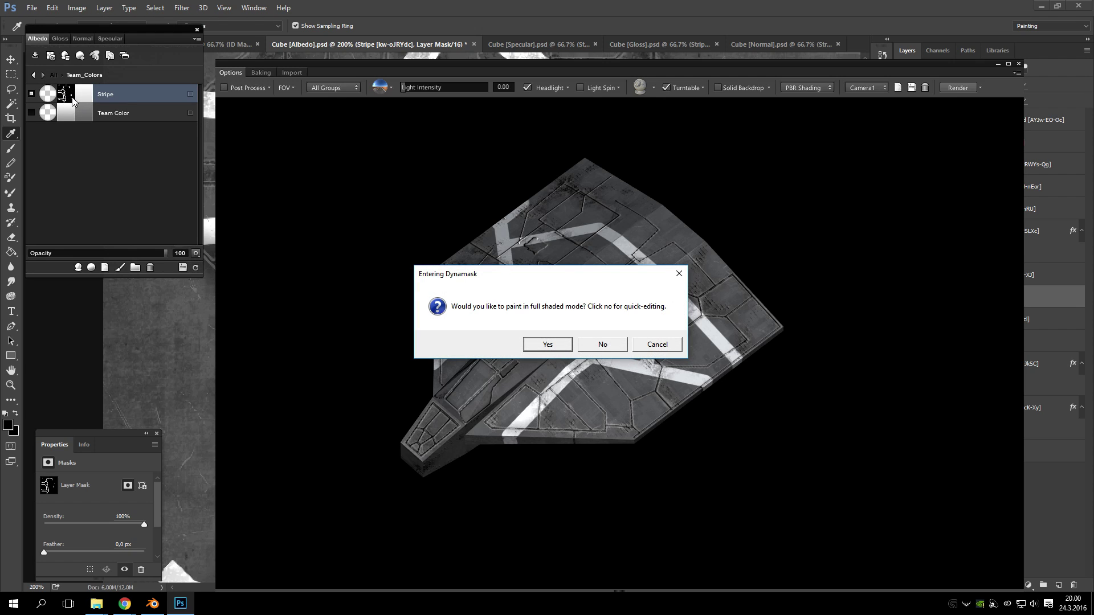
left_click(541, 347)
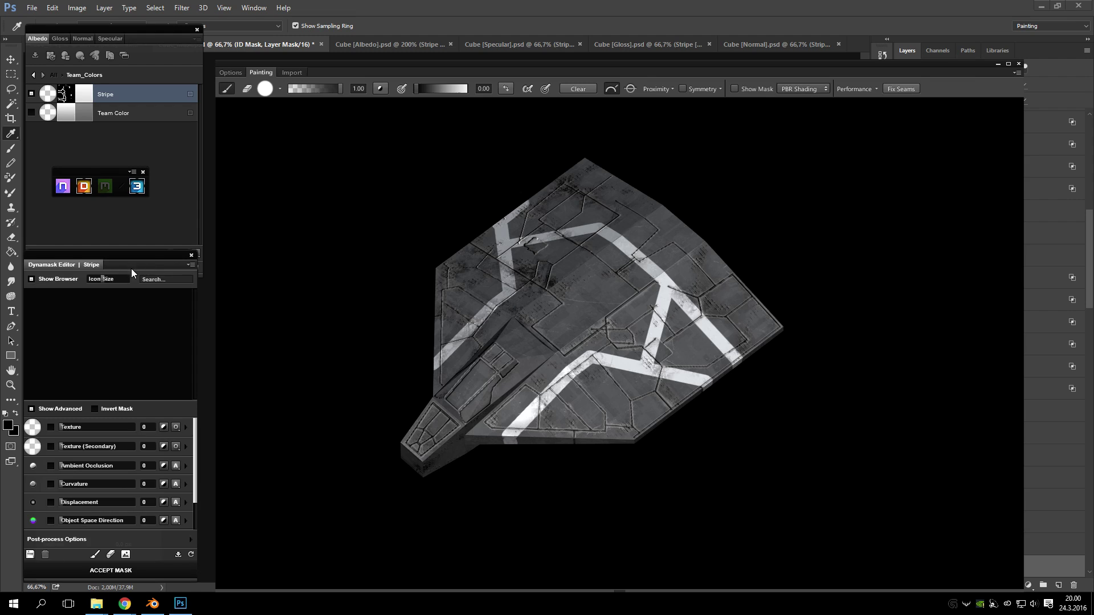
left_click_drag(146, 254, 152, 220)
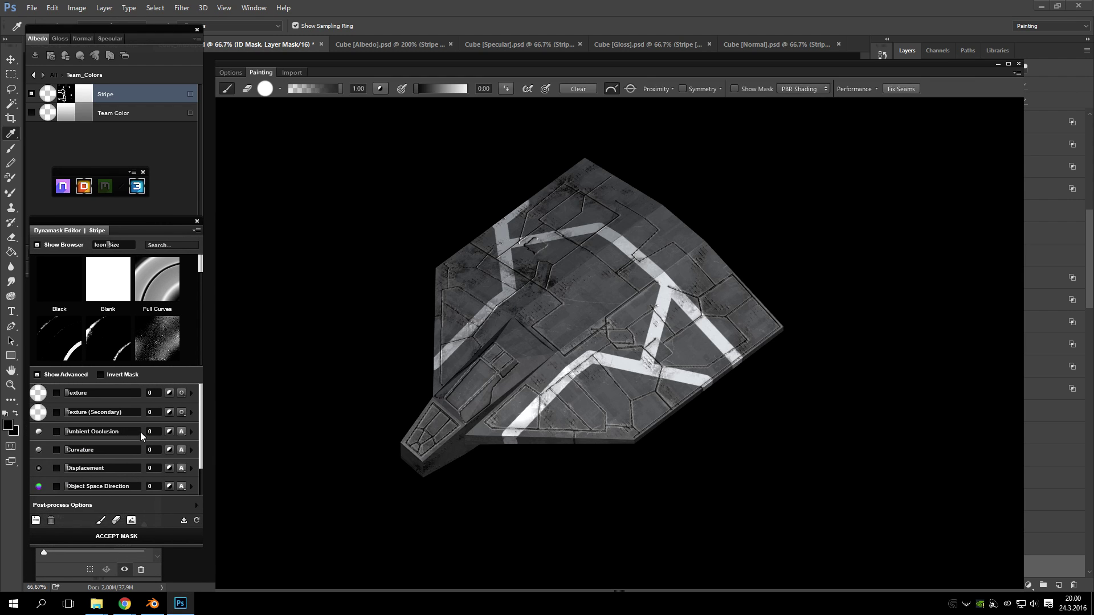
scroll(149, 468, "down", 2)
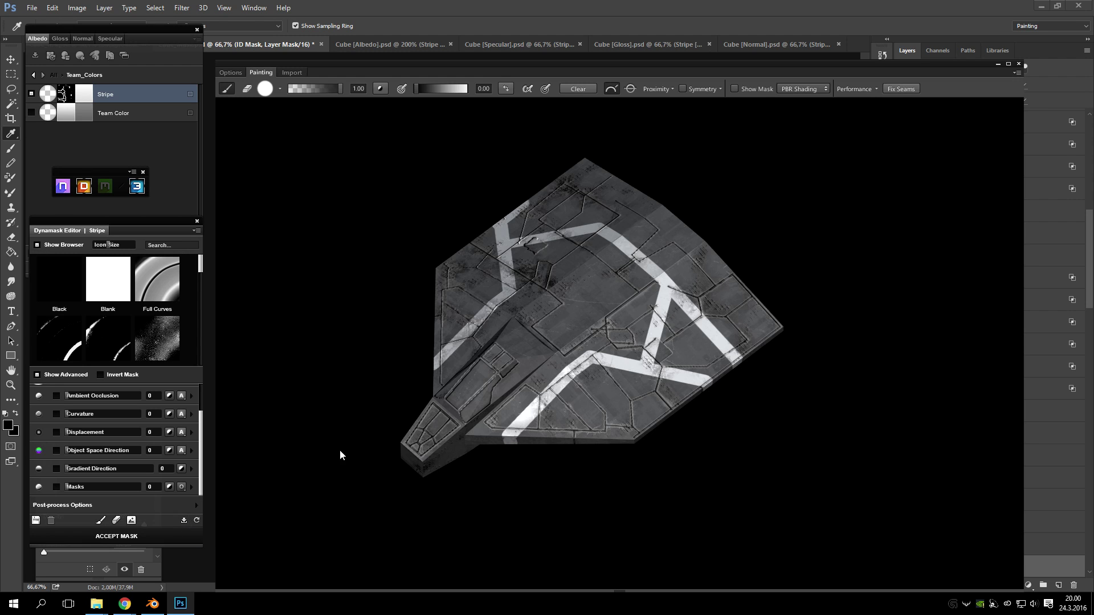
- Open the mask exporter for the Stripe mask, look over its file format and bit depth options, and close it without exporting
scroll(545, 361, "up", 4)
left_click_drag(546, 360, 508, 442)
scroll(476, 417, "up", 1)
scroll(476, 417, "down", 3)
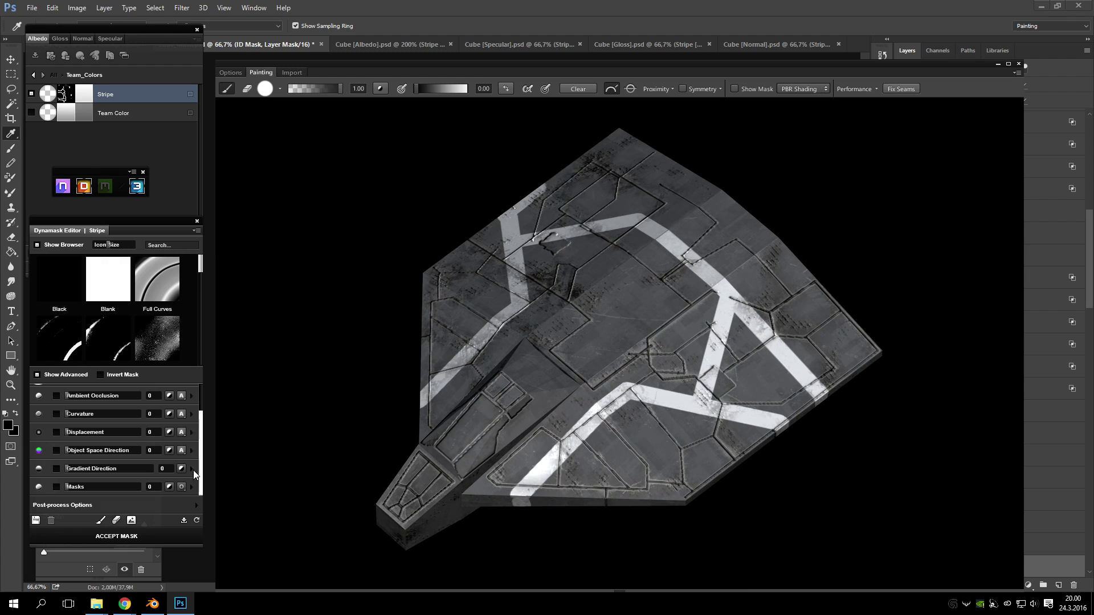
left_click(183, 519)
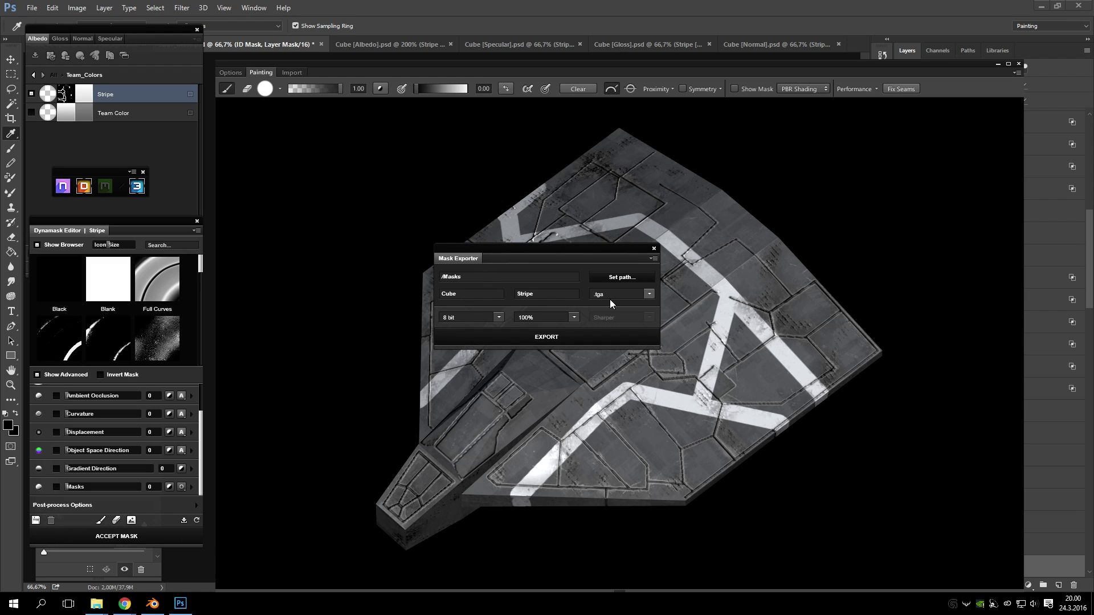
left_click(653, 293)
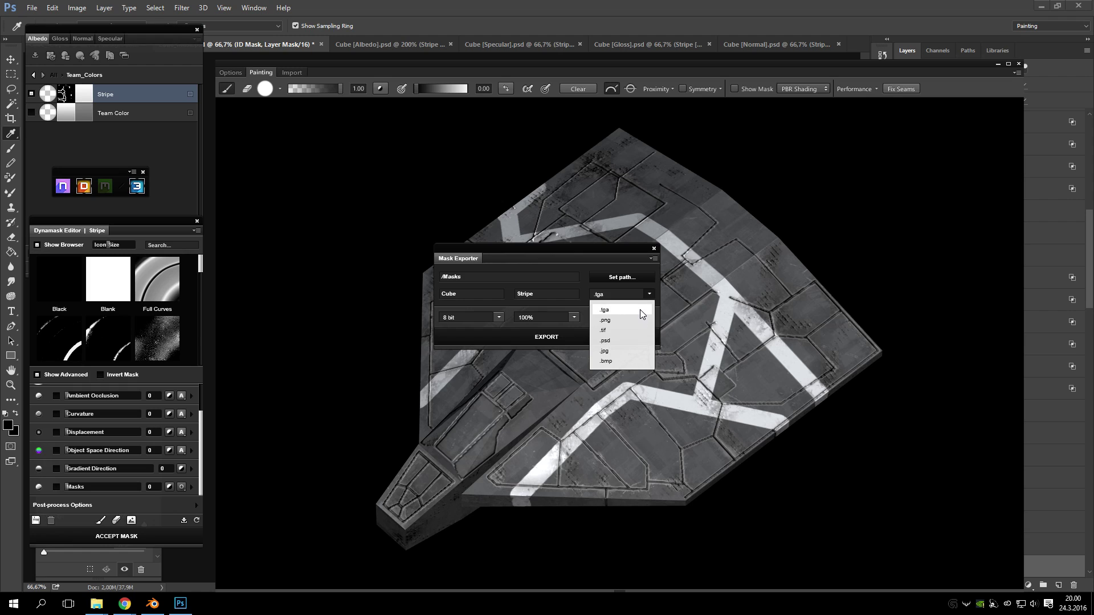
left_click(640, 309)
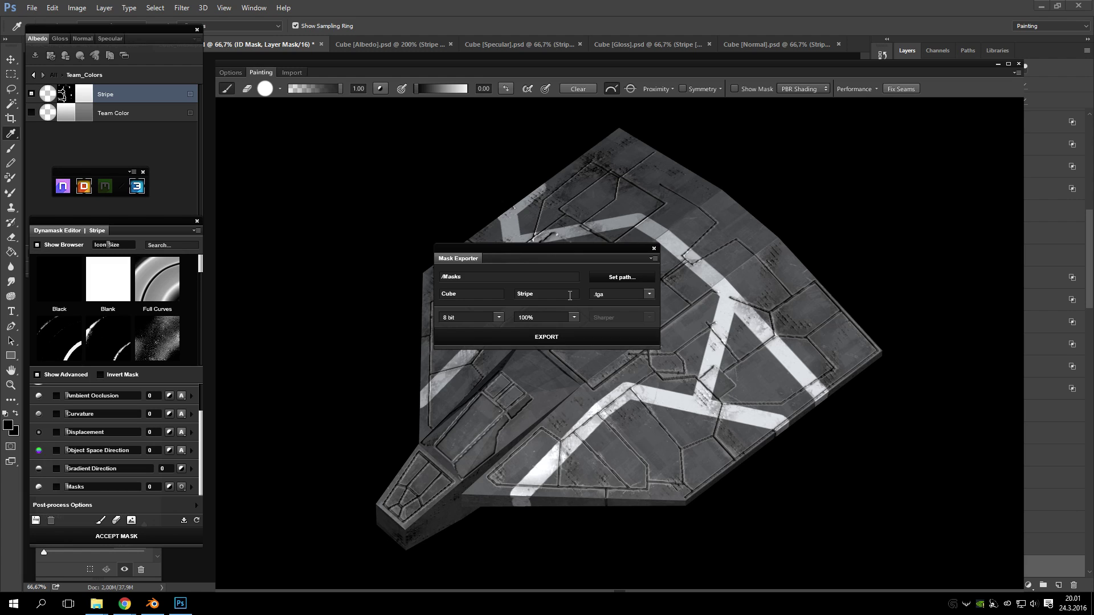
left_click(528, 332)
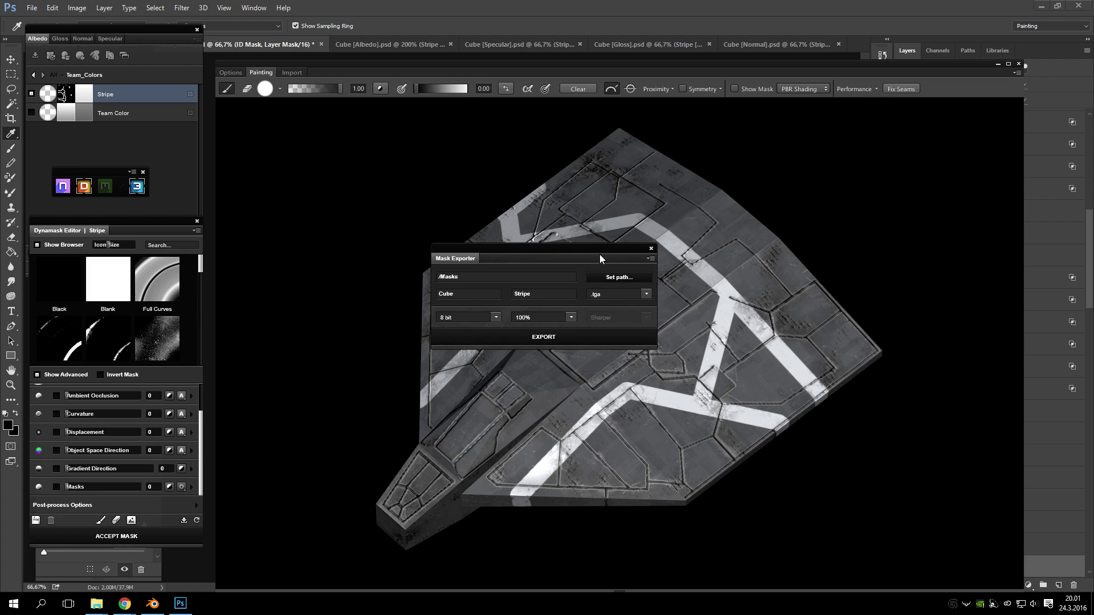
left_click_drag(602, 257, 527, 279)
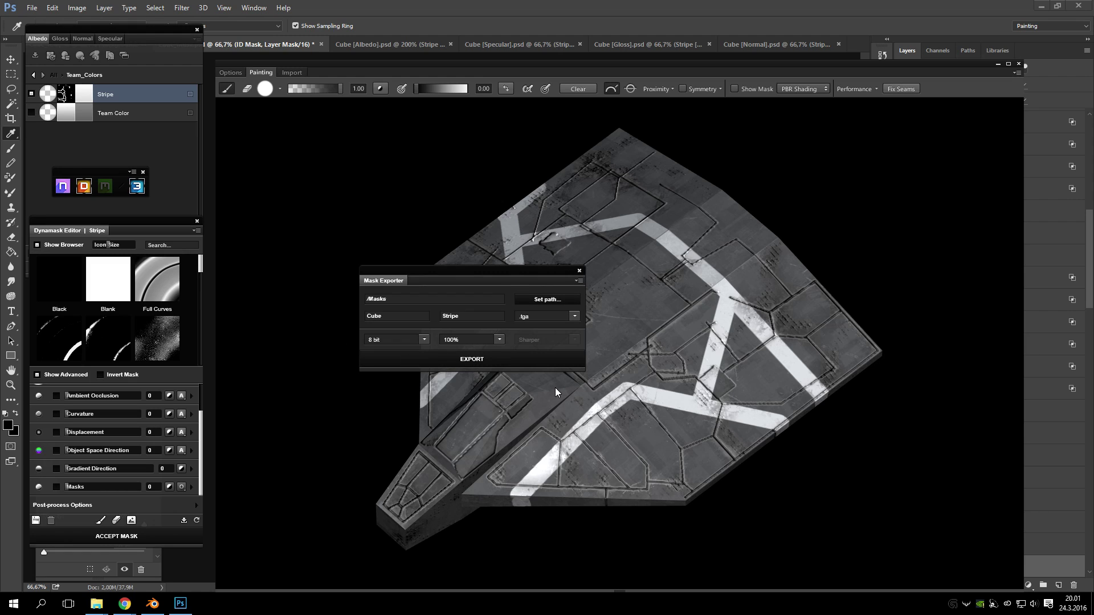
right_click(498, 313)
left_click(467, 314)
left_click(424, 340)
left_click(424, 340)
left_click(579, 272)
- Accept the Stripe layer's mask and return to the layer list
left_click_drag(487, 510, 551, 450)
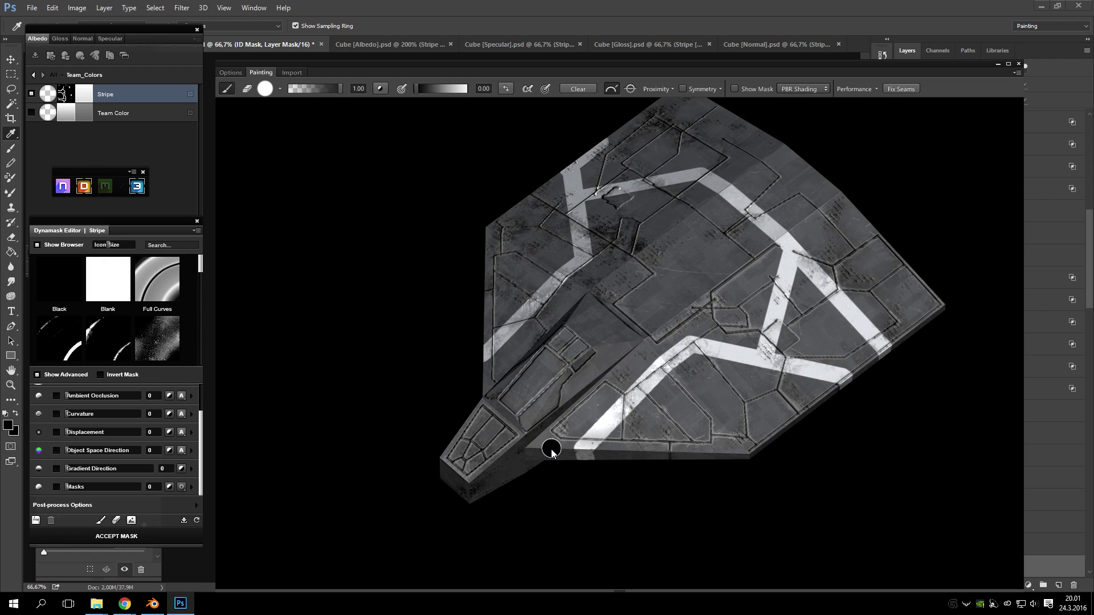
left_click(126, 298)
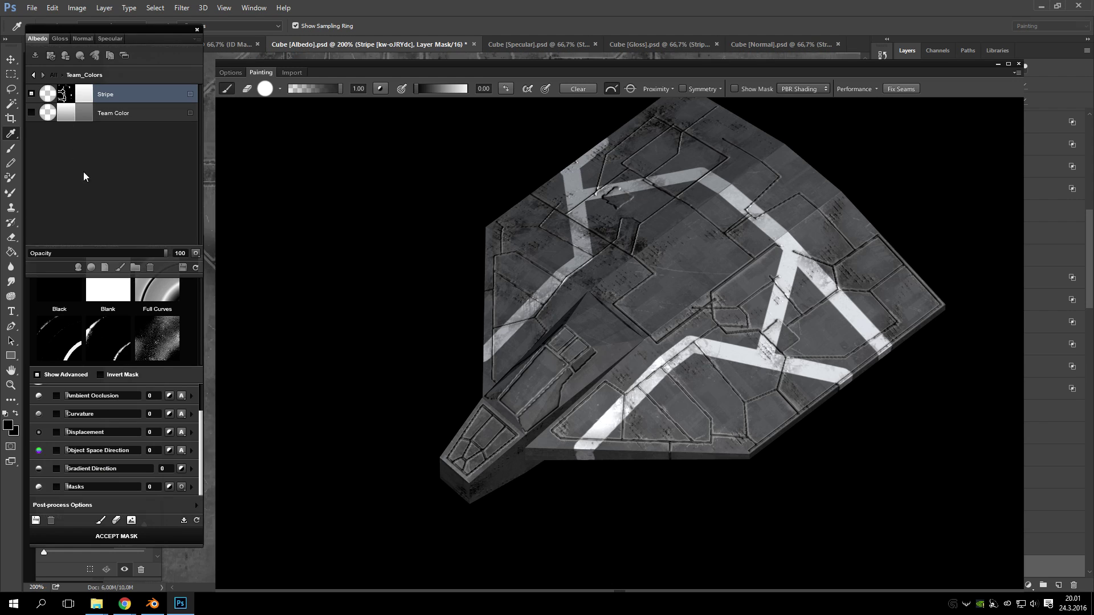
left_click(108, 535)
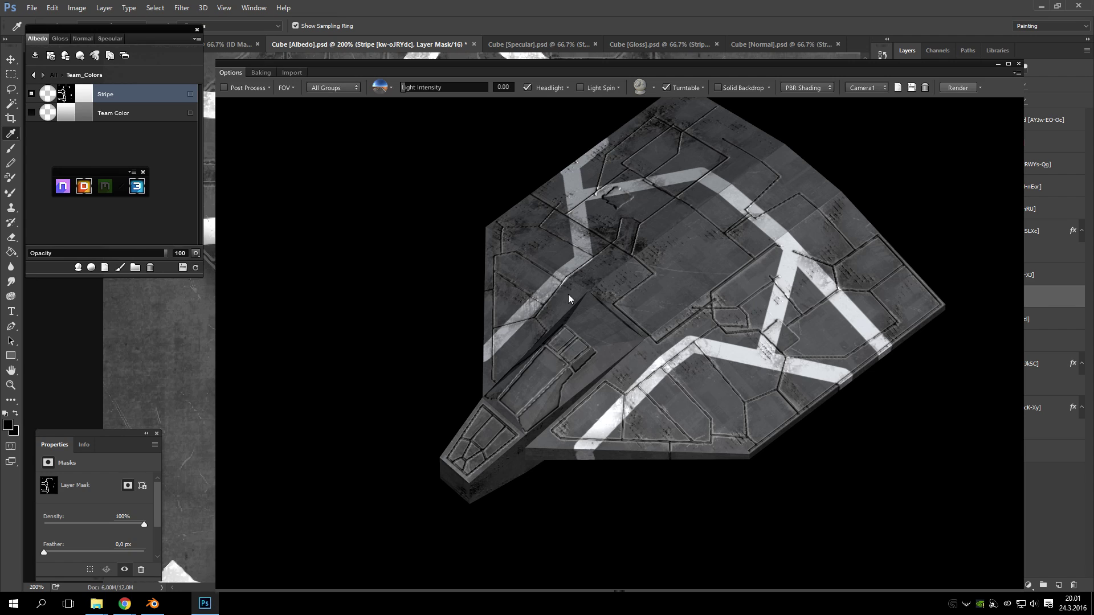
- Change the Team Color layer's solid fill to a dark red and turn the layer's visibility on
left_click(81, 112)
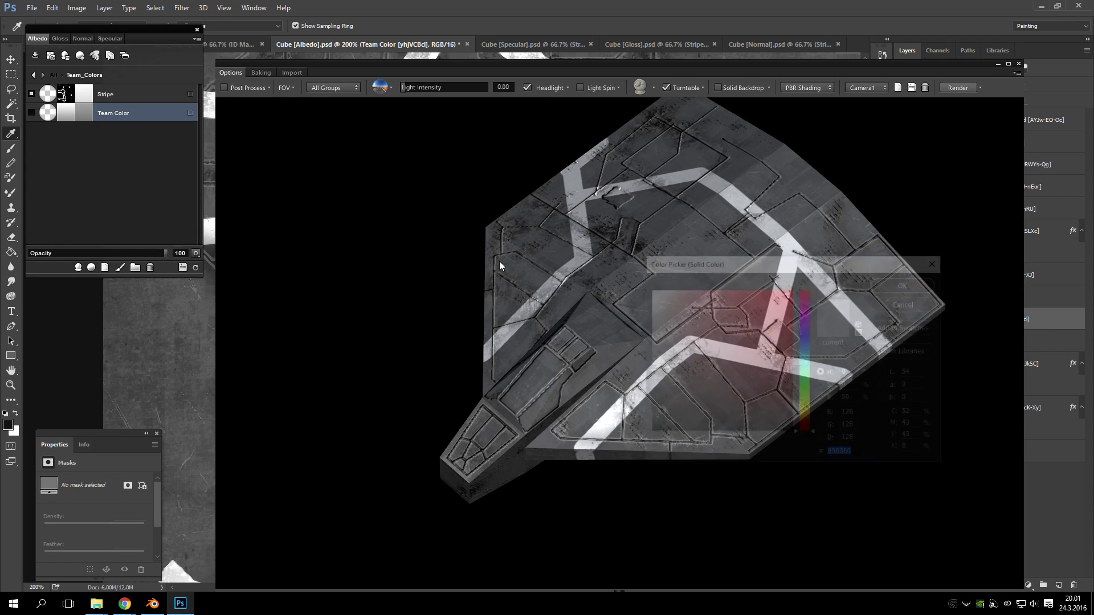
type("ff0000")
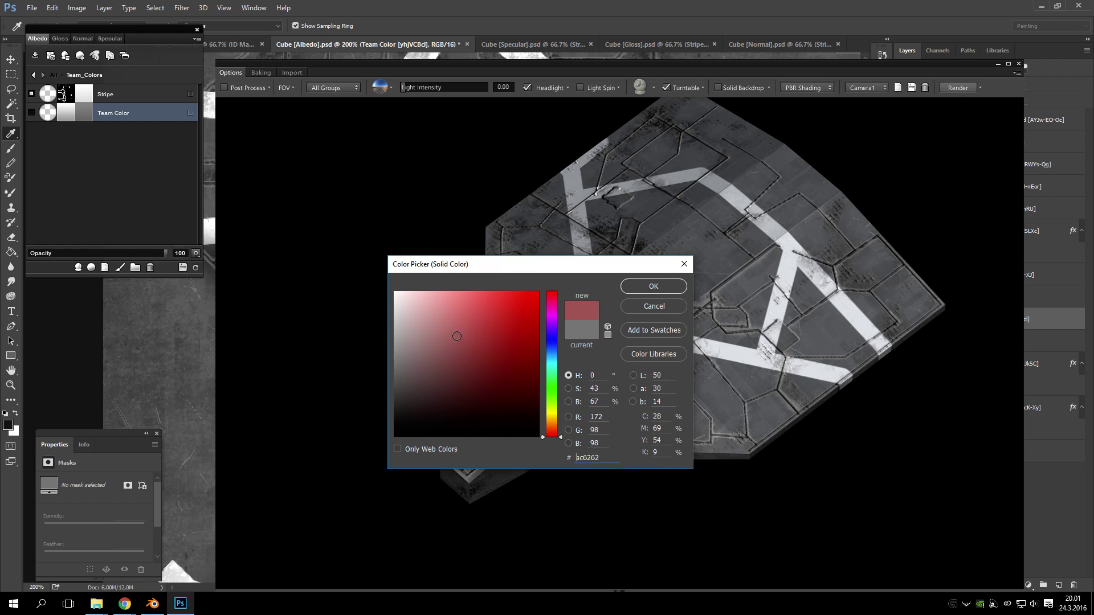
left_click(537, 368)
left_click_drag(536, 374, 571, 365)
left_click(667, 288)
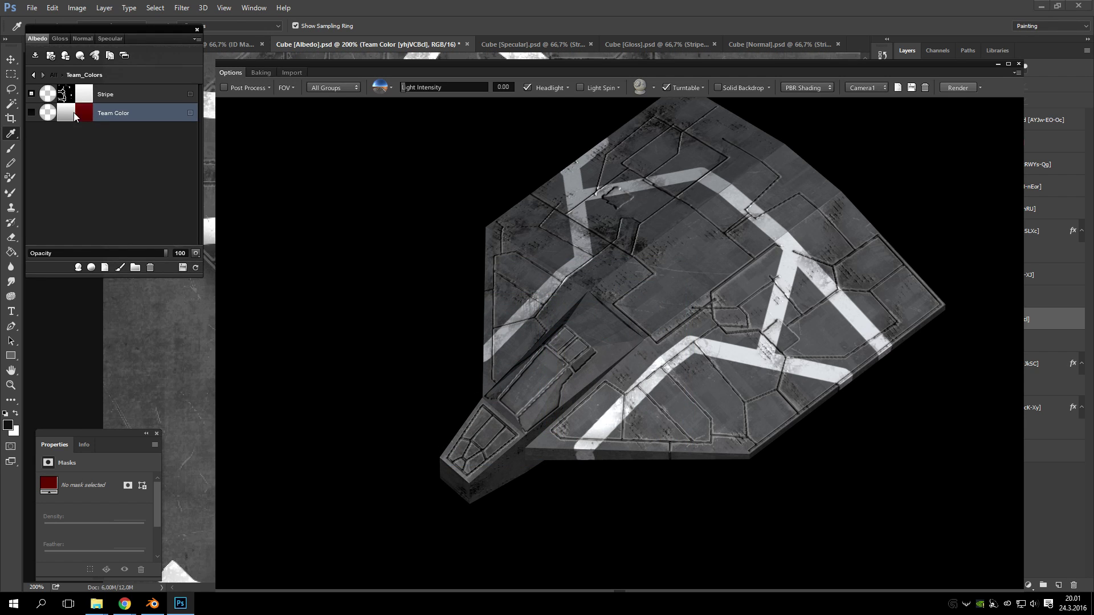
left_click(32, 113)
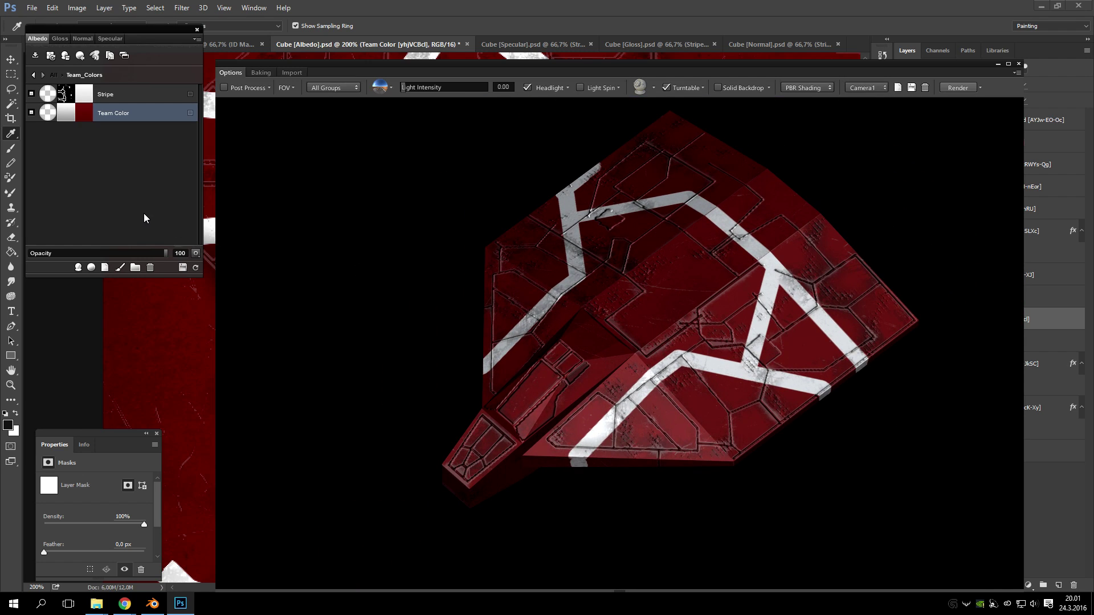
- Open the Team Color mask for editing and paint the team color off the middle of the cockpit's near side wall
left_click(66, 115)
left_click(598, 344)
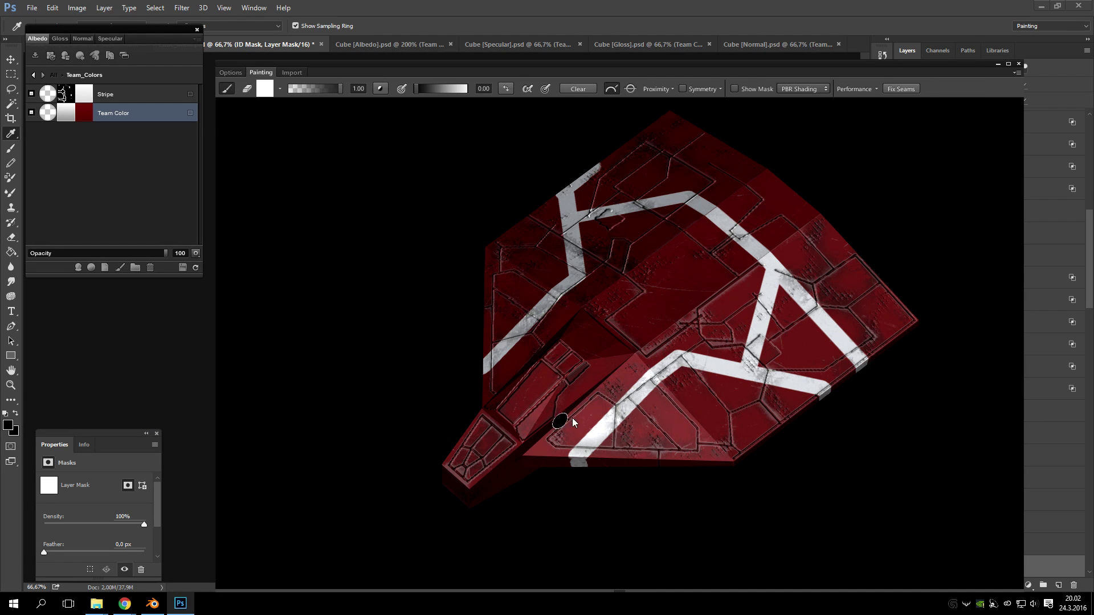
mouse_move(618, 377)
left_mouse_down()
mouse_move(566, 339)
mouse_move(586, 351)
mouse_move(657, 335)
left_mouse_up()
scroll(542, 342, "up", 5)
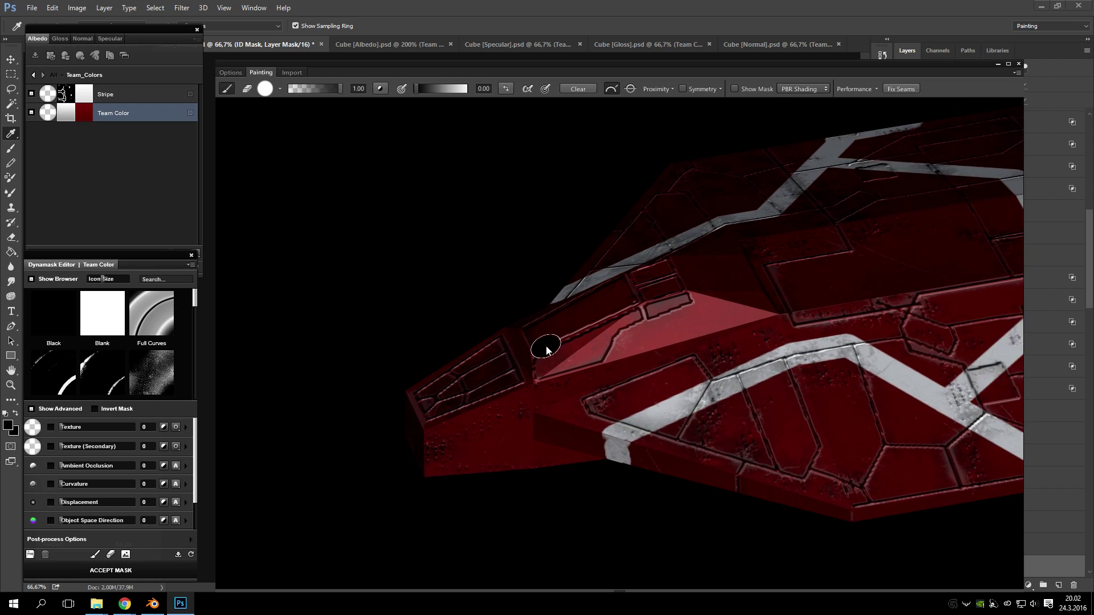
mouse_move(552, 367)
left_mouse_down()
mouse_move(637, 358)
mouse_move(589, 371)
mouse_move(690, 315)
mouse_move(894, 245)
mouse_move(767, 309)
mouse_move(611, 341)
left_mouse_up()
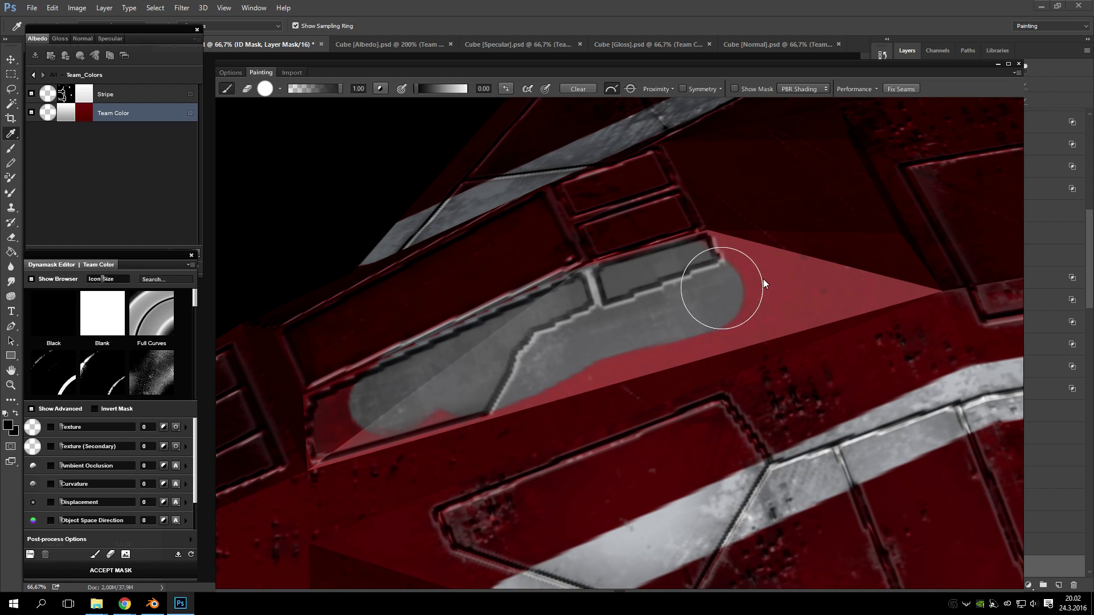
- Mask out the remaining team color along the front corner and lower edge of the cockpit's near side wall
scroll(541, 341, "up", 2)
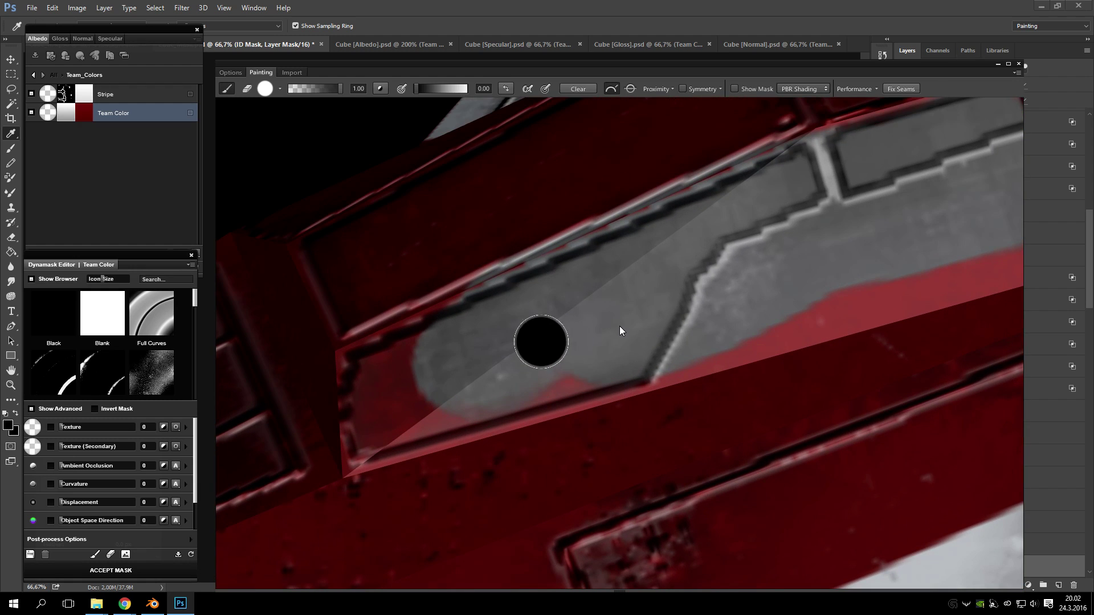
scroll(385, 389, "up", 2)
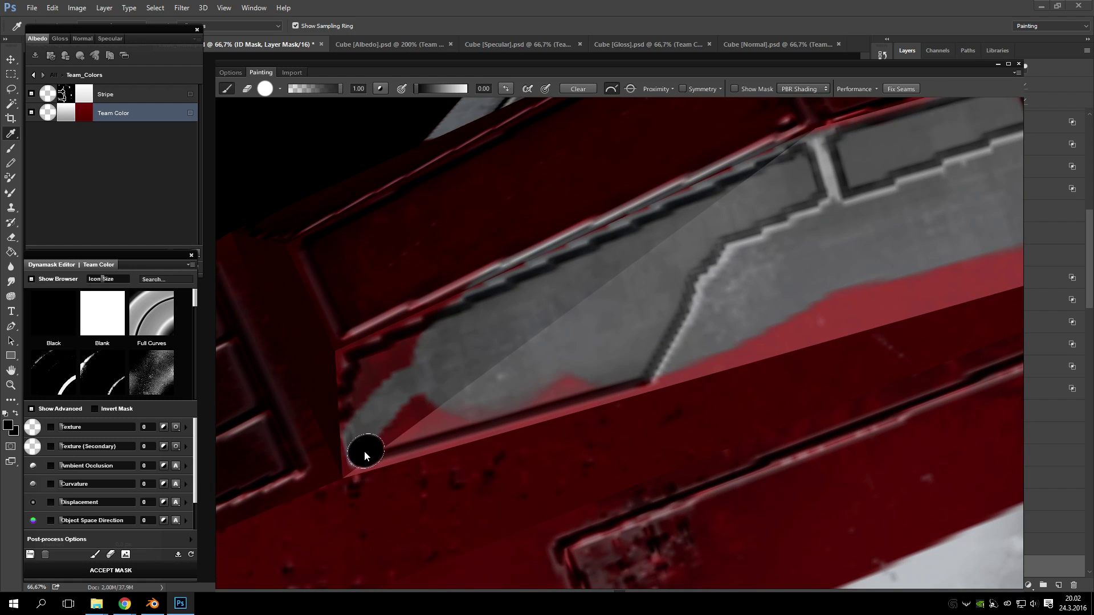
left_click(671, 367, "shift")
scroll(679, 370, "up", 2)
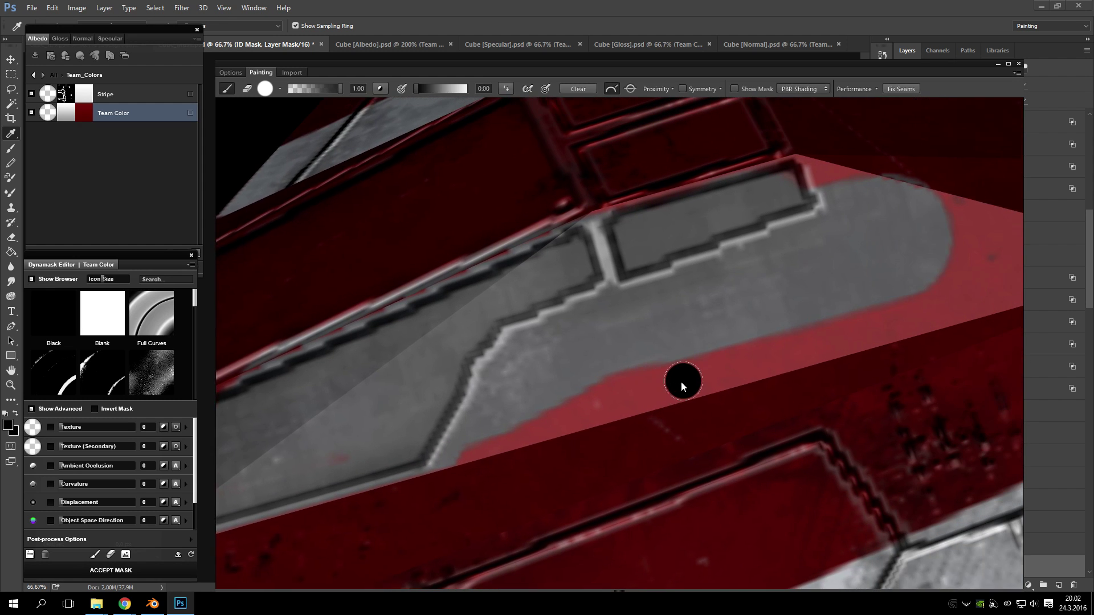
scroll(691, 376, "up", 1)
left_click(928, 301, "shift")
- Paint the team color off the cockpit's rear face, part of its rear slope and the adjoining small square panel
mouse_move(982, 282)
left_mouse_down()
mouse_move(674, 374)
mouse_move(484, 345)
mouse_move(487, 325)
mouse_move(579, 241)
mouse_move(536, 353)
mouse_move(497, 358)
left_mouse_up()
left_click(588, 336, "shift")
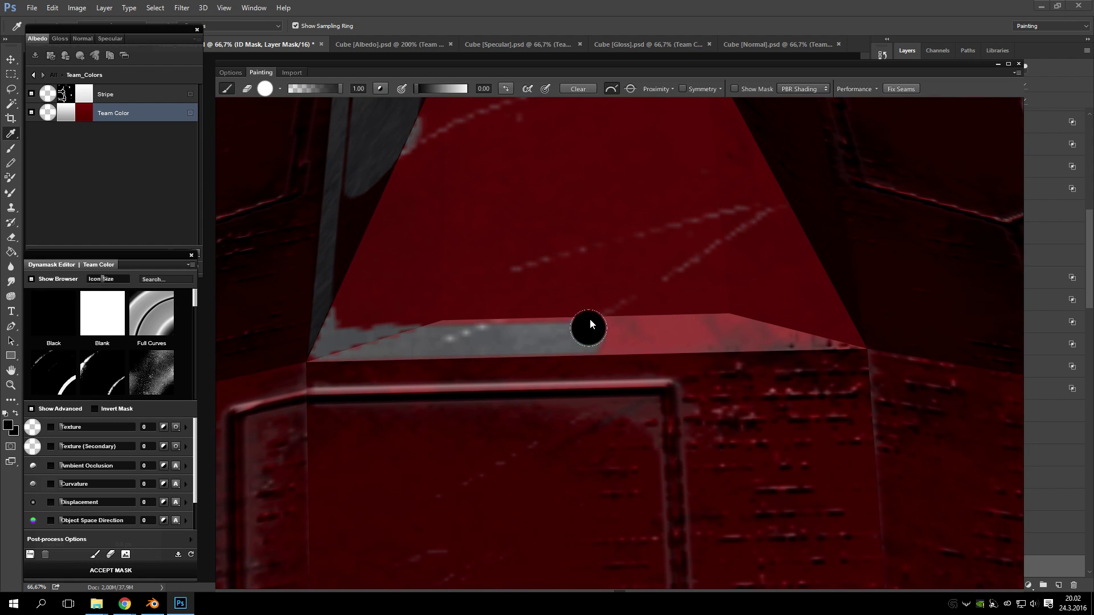
mouse_move(577, 317)
left_mouse_down()
mouse_move(345, 319)
mouse_move(441, 332)
mouse_move(473, 350)
mouse_move(628, 304)
mouse_move(455, 393)
mouse_move(378, 395)
mouse_move(404, 377)
left_mouse_up()
mouse_move(569, 436)
left_mouse_down()
mouse_move(619, 366)
mouse_move(558, 418)
mouse_move(562, 347)
mouse_move(487, 379)
mouse_move(450, 356)
left_mouse_up()
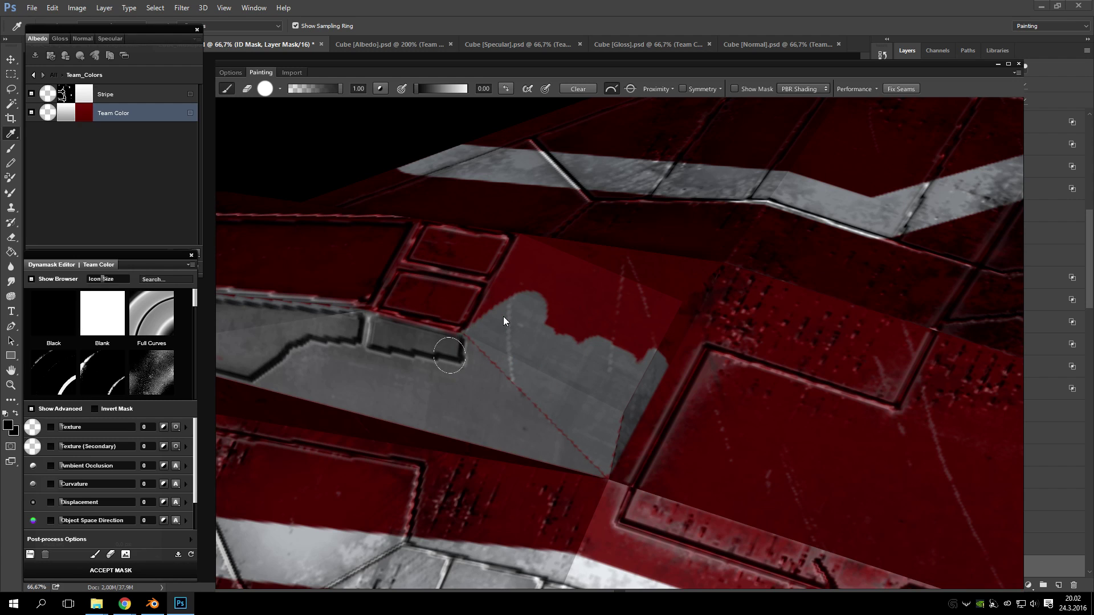
mouse_move(351, 294)
left_mouse_down()
mouse_move(470, 320)
mouse_move(516, 315)
mouse_move(498, 322)
mouse_move(419, 285)
mouse_move(557, 312)
left_mouse_up()
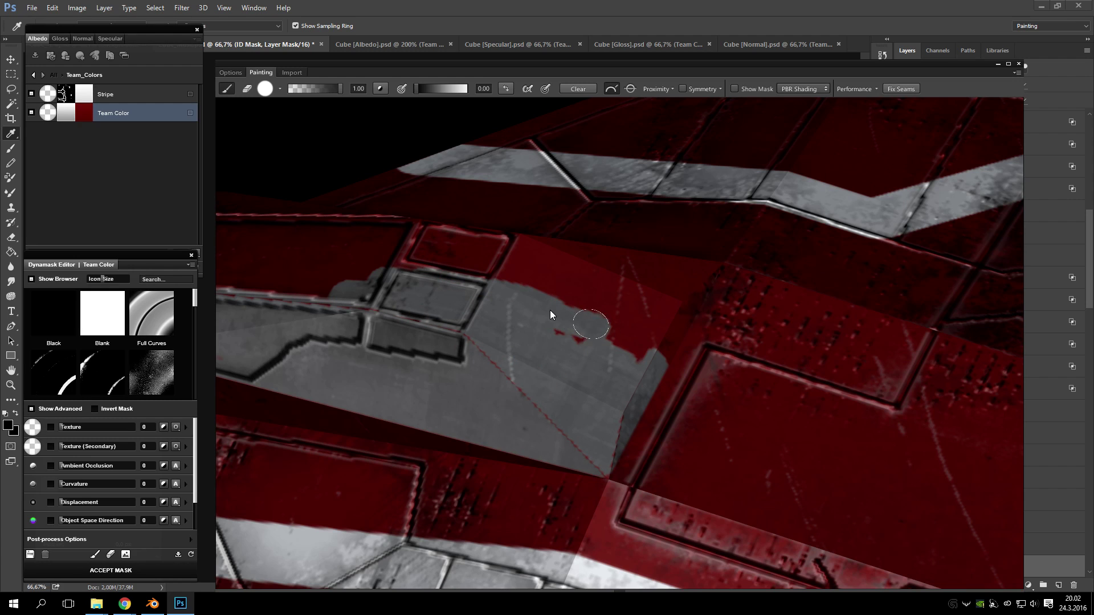
- Mask the team color off the cockpit's long top panel and front slope, continuing onto the front of the far side wall
mouse_move(467, 325)
left_mouse_down()
mouse_move(656, 374)
mouse_move(738, 304)
mouse_move(702, 366)
mouse_move(738, 292)
mouse_move(742, 328)
mouse_move(608, 456)
left_mouse_up()
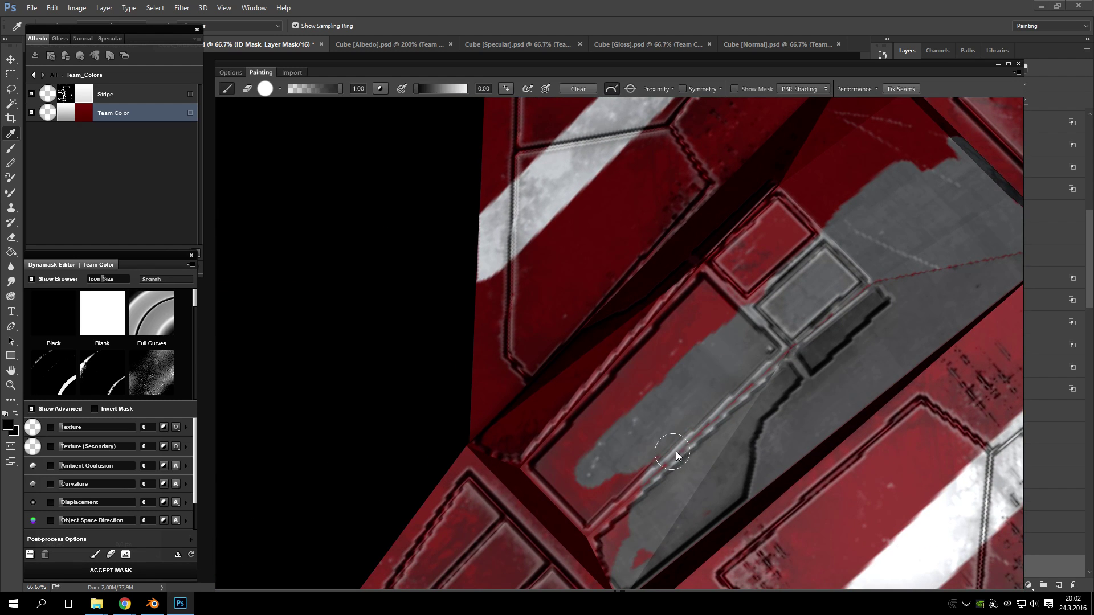
left_click_drag(694, 440, 726, 238)
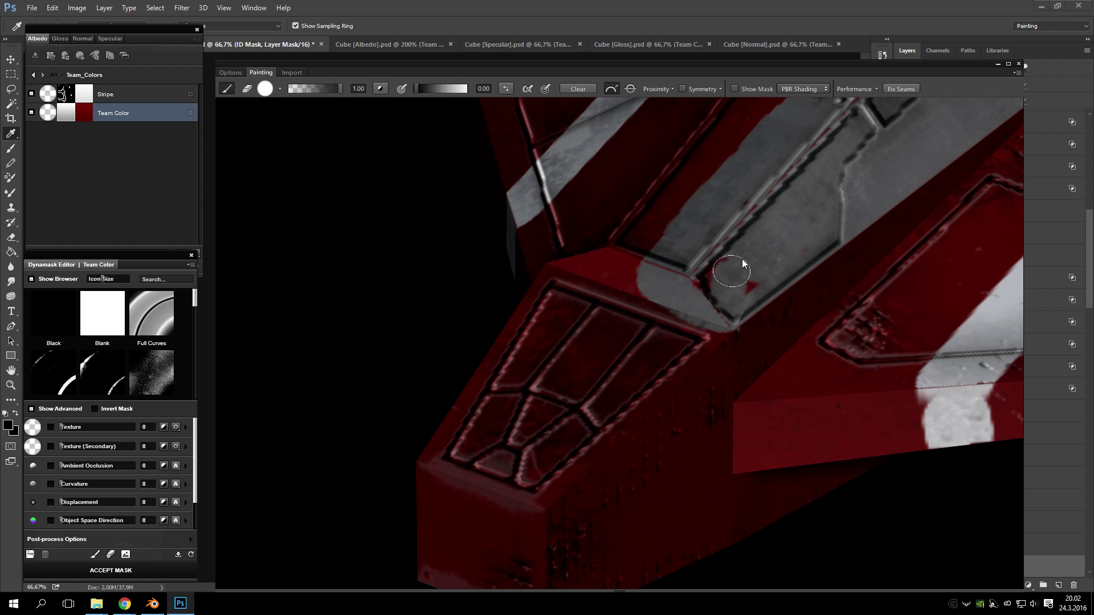
mouse_move(817, 238)
left_mouse_down()
mouse_move(711, 382)
mouse_move(696, 359)
mouse_move(717, 324)
mouse_move(643, 397)
left_mouse_up()
left_click_drag(652, 456, 569, 474)
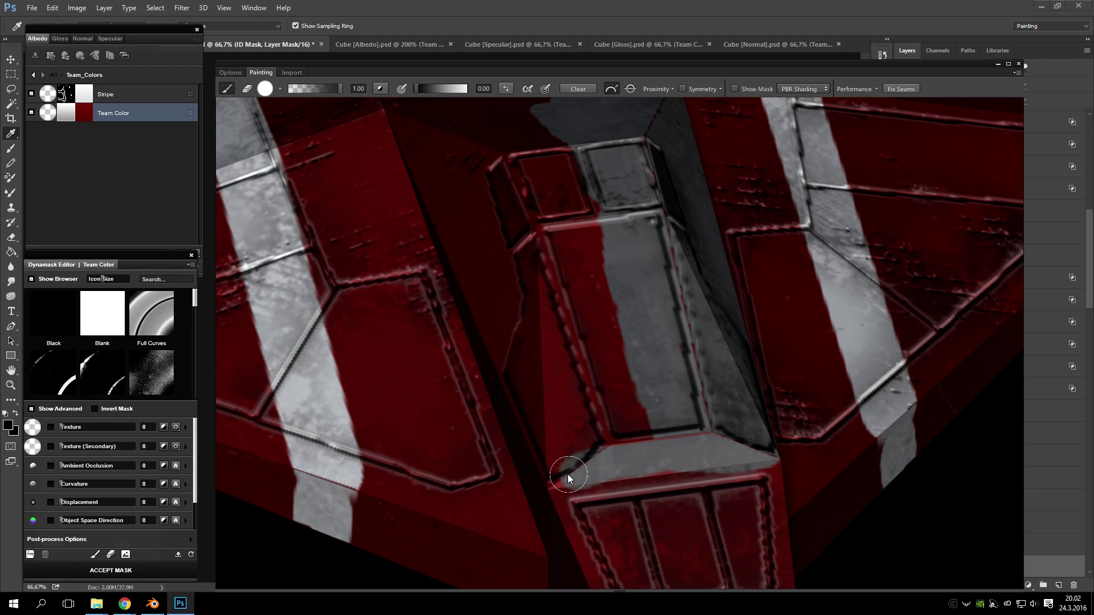
mouse_move(576, 420)
left_mouse_down()
mouse_move(603, 397)
mouse_move(596, 381)
mouse_move(588, 442)
mouse_move(622, 391)
left_mouse_up()
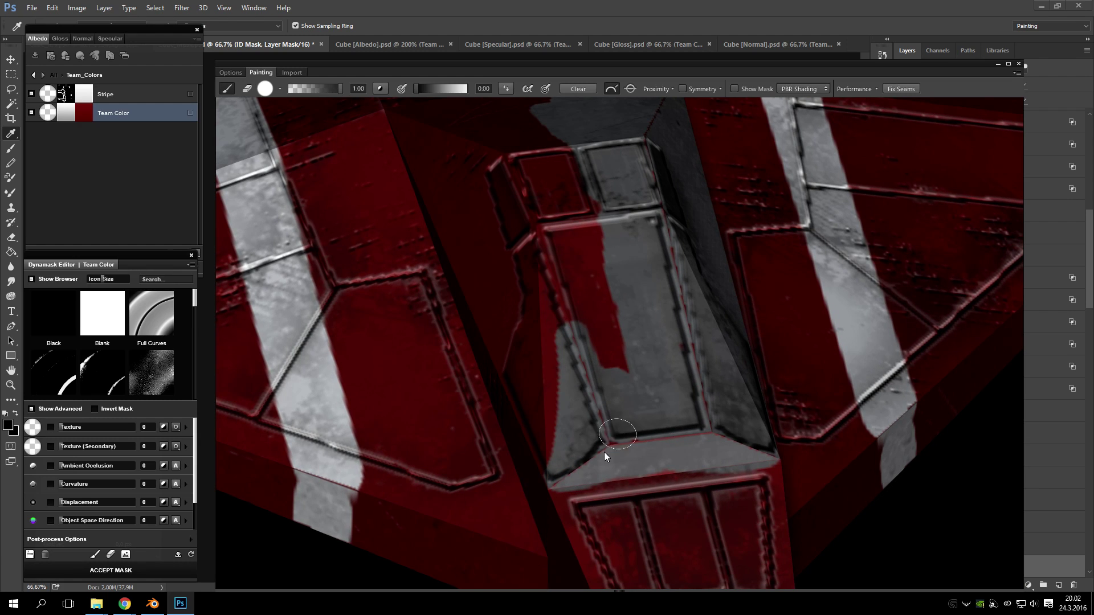
mouse_move(572, 450)
left_mouse_down()
mouse_move(623, 375)
mouse_move(627, 340)
mouse_move(592, 187)
mouse_move(556, 286)
mouse_move(533, 262)
mouse_move(557, 339)
mouse_move(672, 353)
mouse_move(720, 330)
mouse_move(533, 463)
mouse_move(593, 480)
mouse_move(623, 460)
left_mouse_up()
- Paint the team color off the rest of the cockpit's far side wall and its second small square panel
left_click_drag(571, 263, 471, 231)
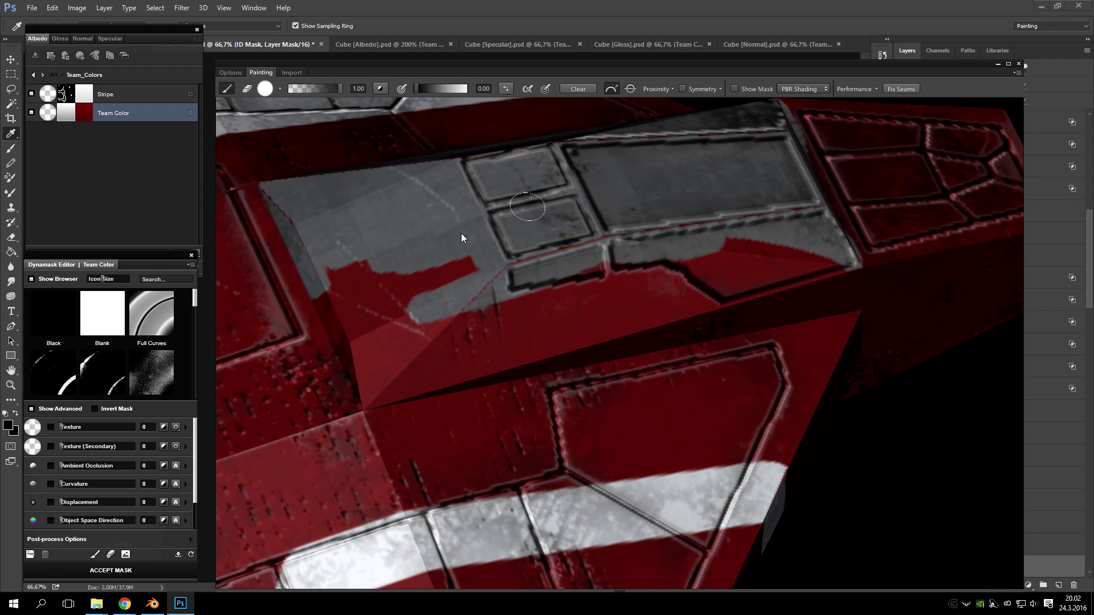
mouse_move(400, 315)
left_mouse_down()
mouse_move(497, 251)
mouse_move(582, 286)
mouse_move(518, 299)
mouse_move(835, 261)
mouse_move(462, 341)
mouse_move(724, 289)
left_mouse_up()
mouse_move(519, 340)
left_mouse_down()
mouse_move(371, 391)
mouse_move(655, 313)
left_mouse_up()
scroll(491, 320, "up", 3)
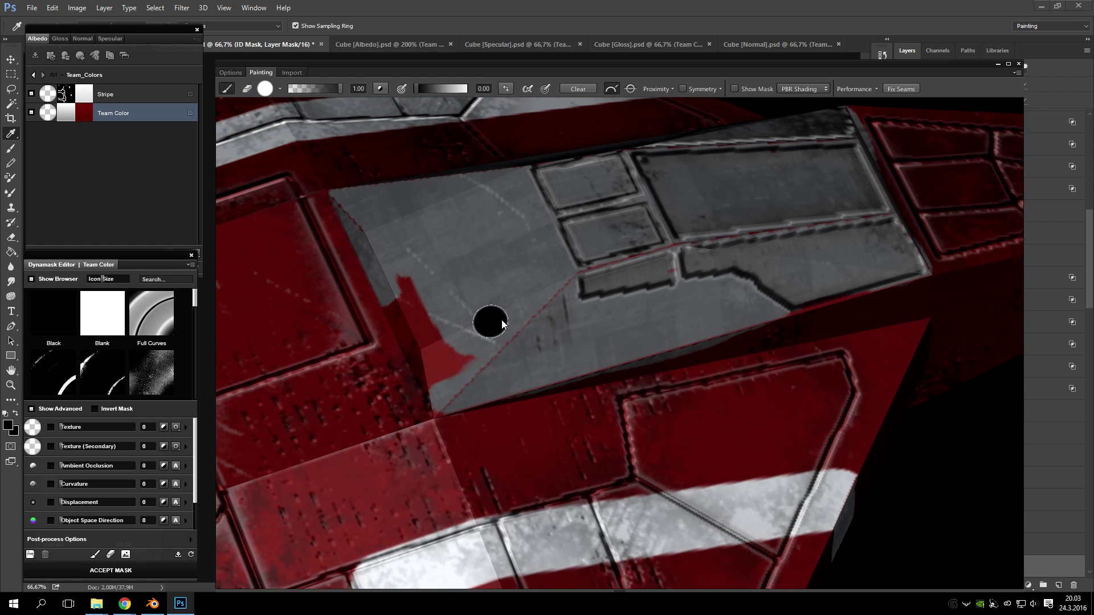
- Clear the leftover team color at the cockpit's rear corner and along the narrow strip bordering its front slope
scroll(526, 346, "down", 3)
mouse_move(542, 322)
left_mouse_down()
mouse_move(791, 286)
mouse_move(764, 344)
mouse_move(483, 311)
mouse_move(567, 328)
mouse_move(737, 465)
mouse_move(614, 399)
mouse_move(641, 332)
left_mouse_up()
scroll(684, 419, "up", 5)
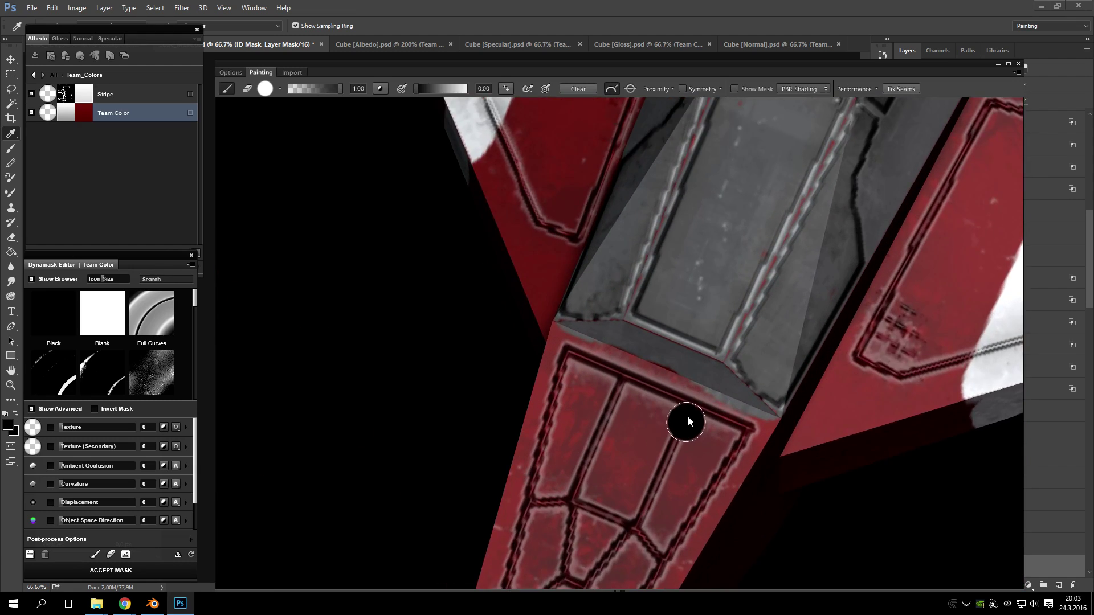
left_click_drag(504, 261, 767, 387)
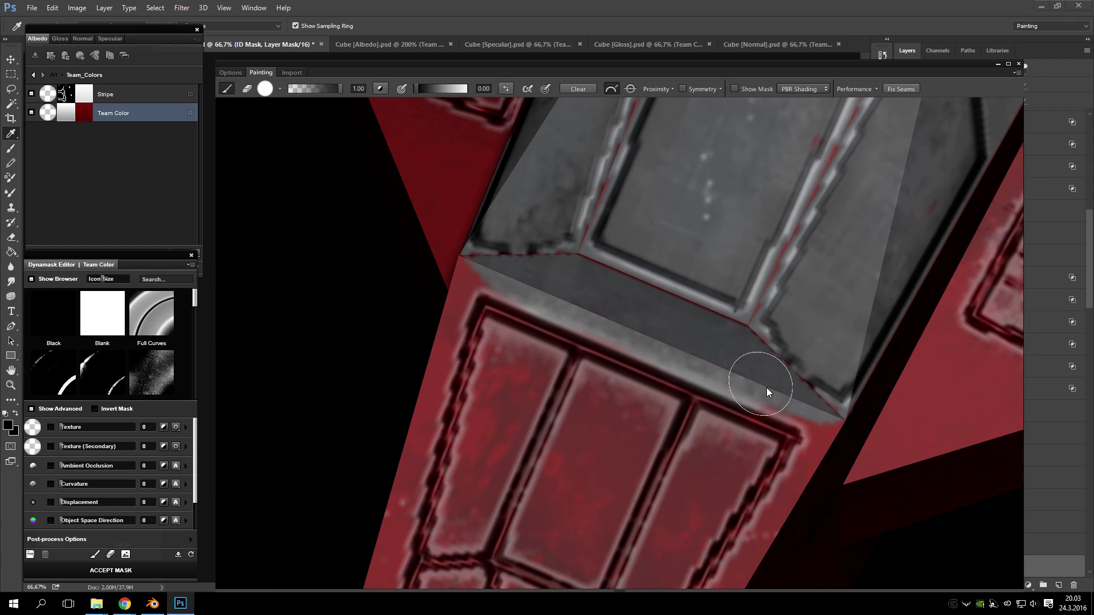
- Apply the Edges preset from the mask browser to the Team Color mask
scroll(818, 249, "down", 3)
left_click_drag(818, 250, 572, 371)
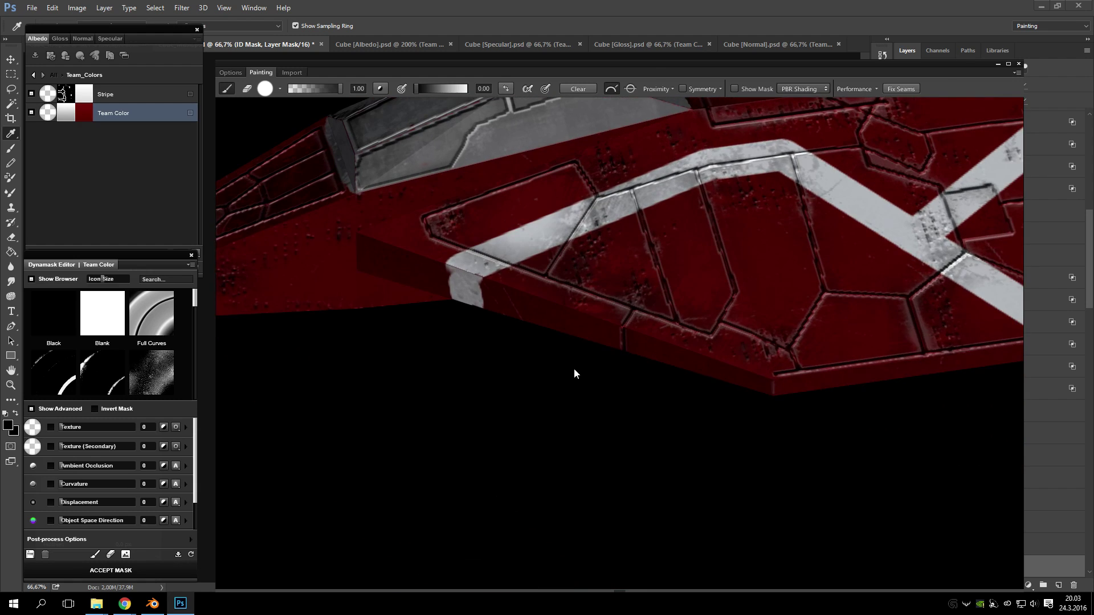
scroll(626, 409, "up", 3)
mouse_move(626, 409)
left_mouse_down()
mouse_move(532, 422)
mouse_move(630, 464)
mouse_move(610, 460)
mouse_move(584, 371)
mouse_move(549, 422)
left_mouse_up()
scroll(548, 423, "up", 3)
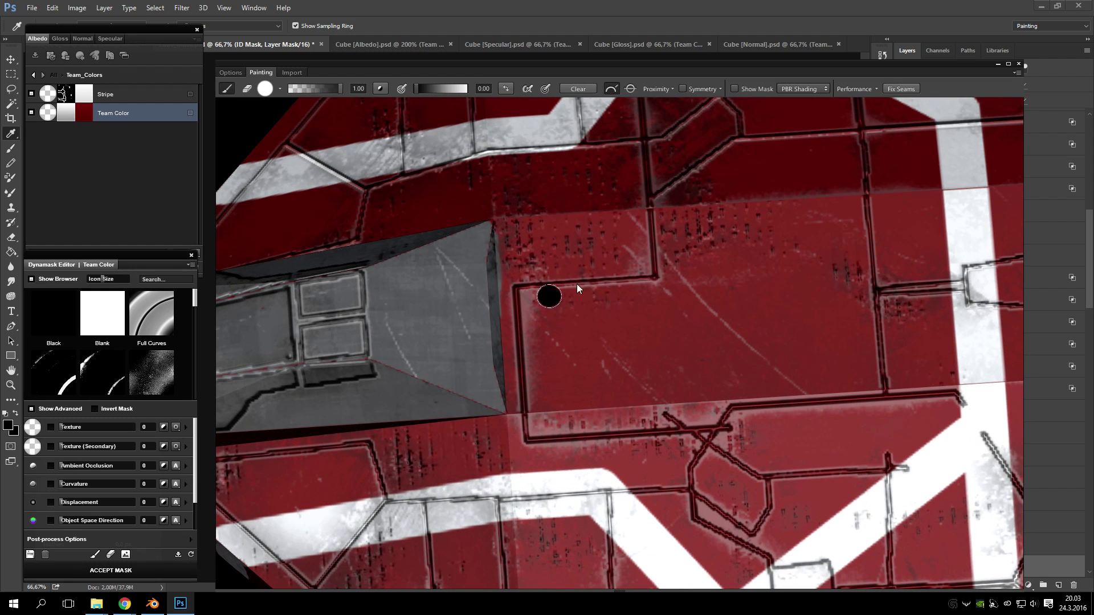
left_click_drag(648, 392, 340, 451)
scroll(113, 354, "down", 5)
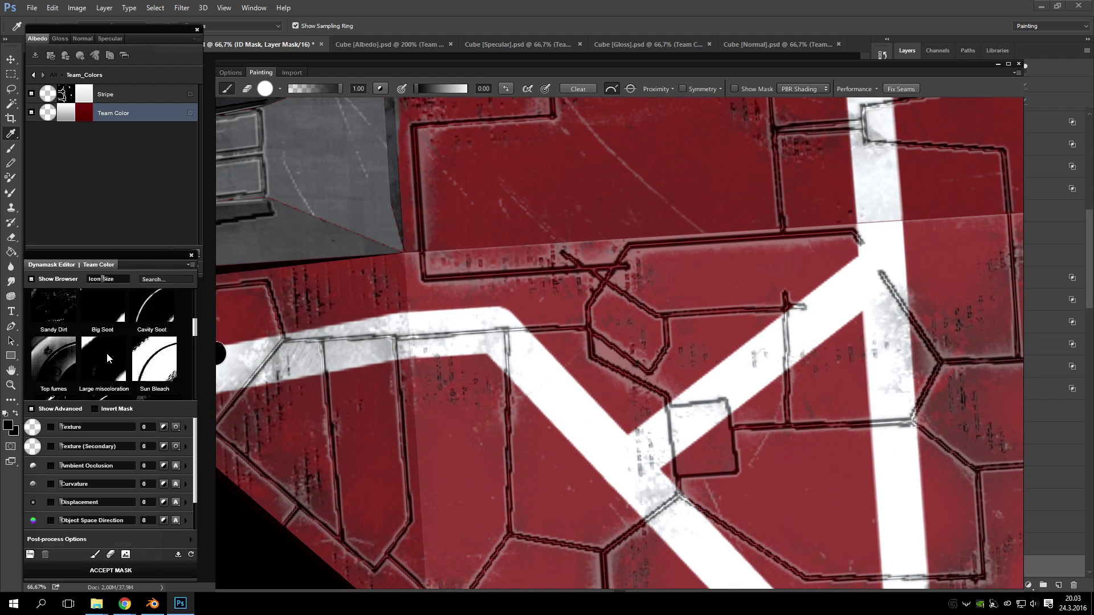
scroll(112, 358, "down", 3)
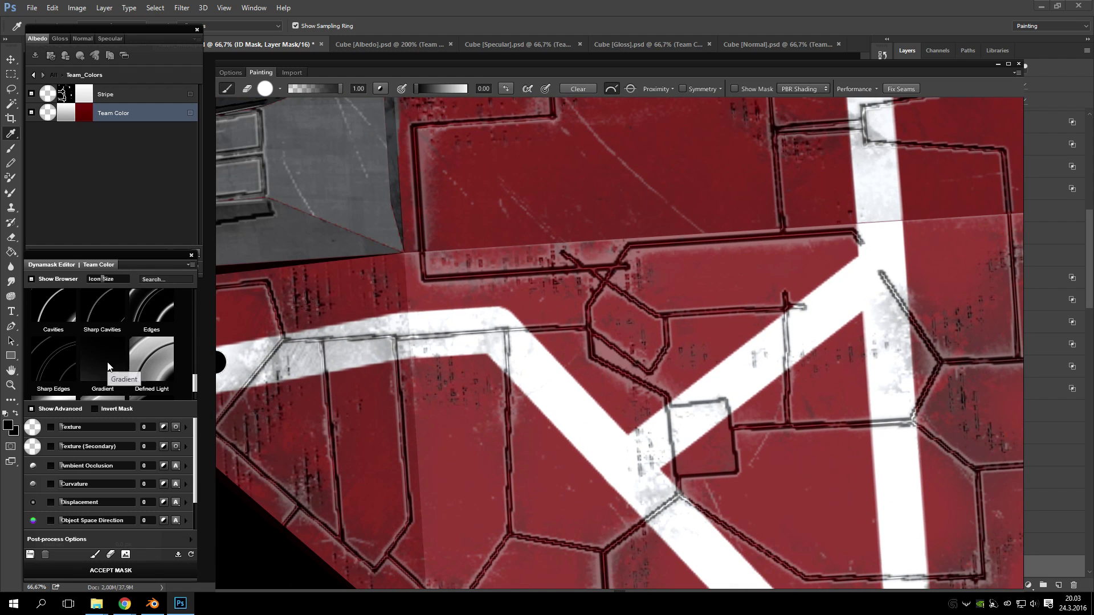
left_click(173, 326)
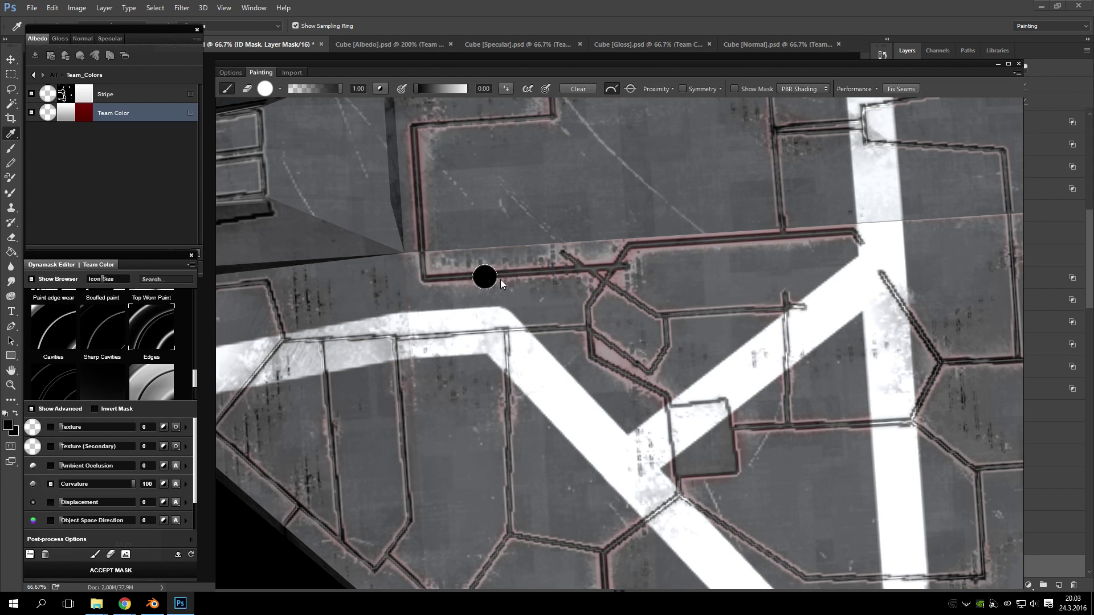
- Invert the Team Color mask so the red covers the panels and wears off along their edges
left_click_drag(483, 276, 764, 305)
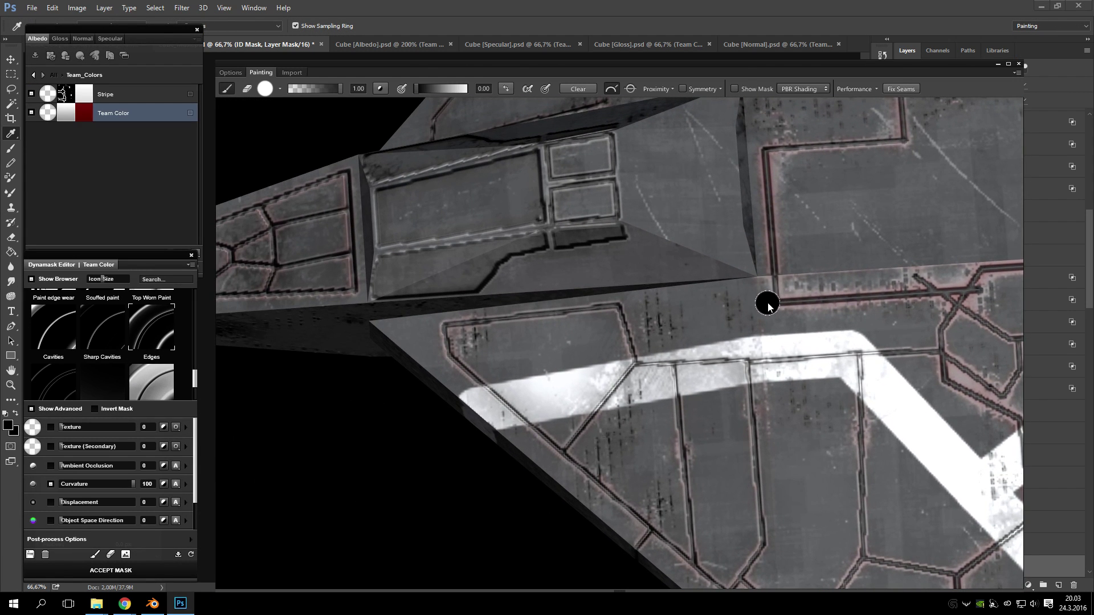
left_click(95, 408)
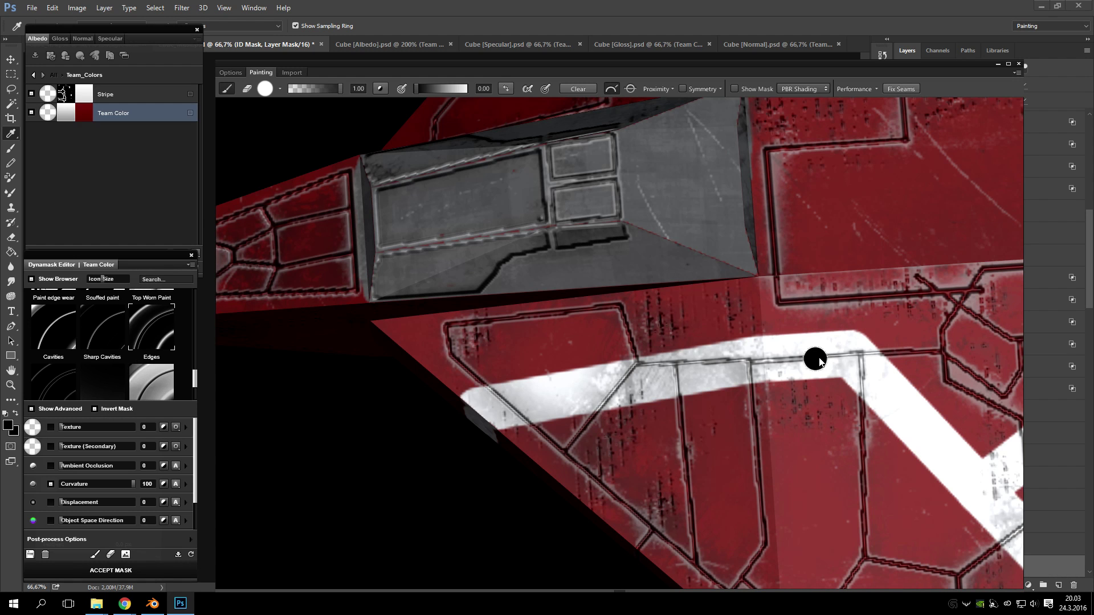
left_click_drag(813, 359, 565, 369)
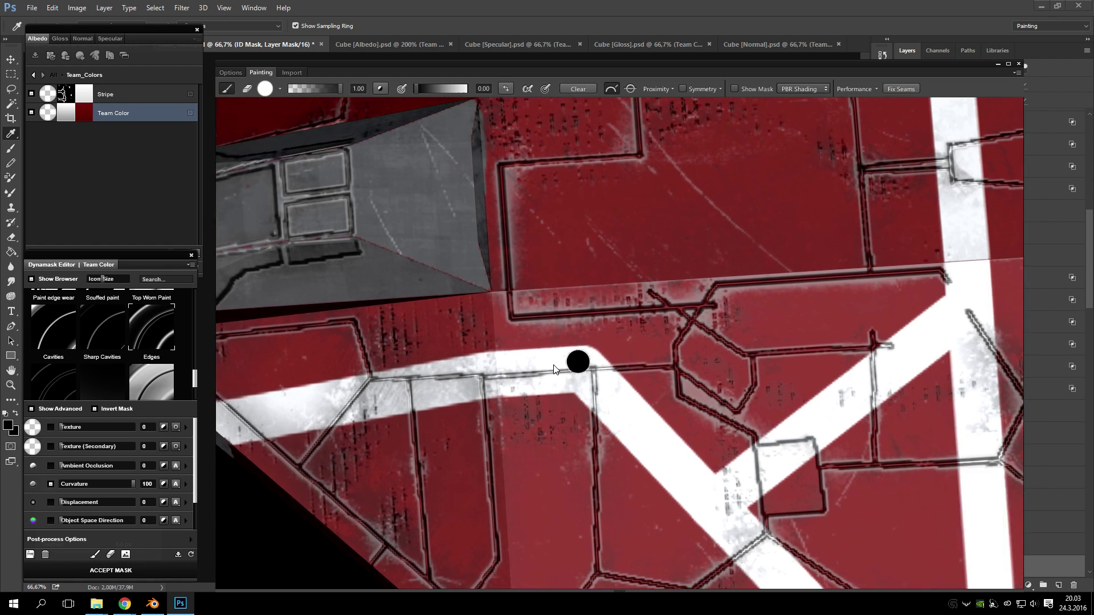
- Examine the worn red paint along the panel lines on the ship's upper hull, up close and as a whole
scroll(606, 314, "up", 3)
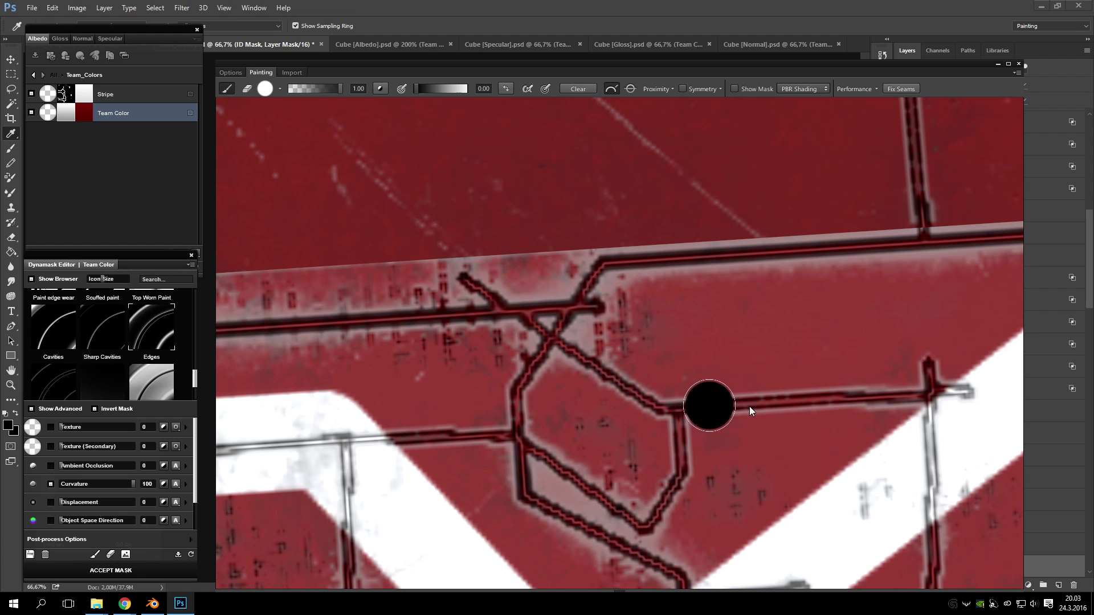
scroll(571, 357, "down", 6)
scroll(640, 393, "up", 3)
scroll(545, 409, "down", 5)
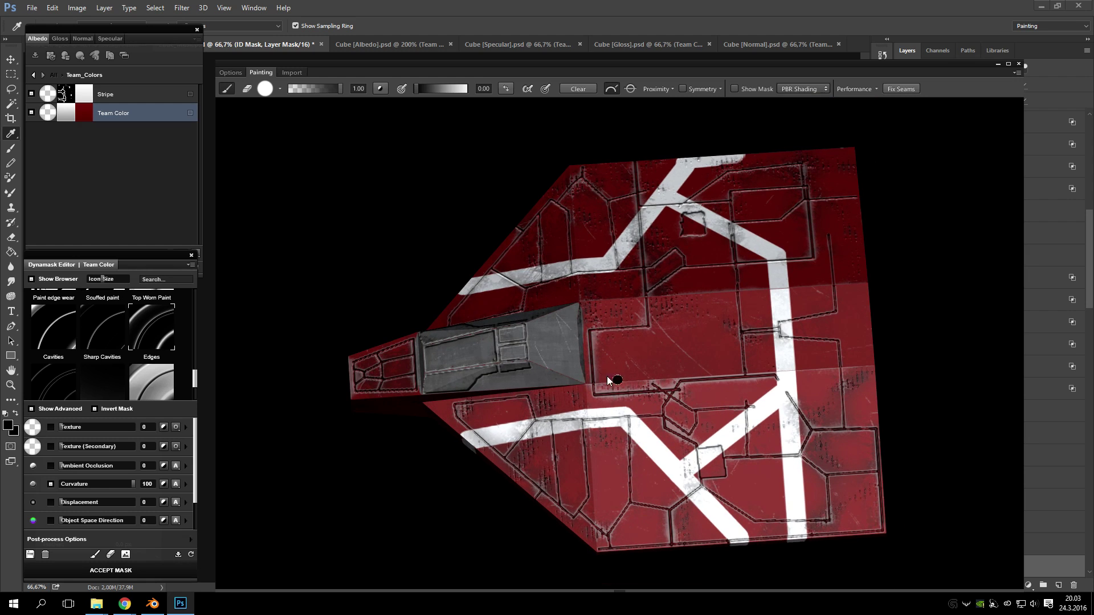
left_click_drag(719, 440, 623, 391)
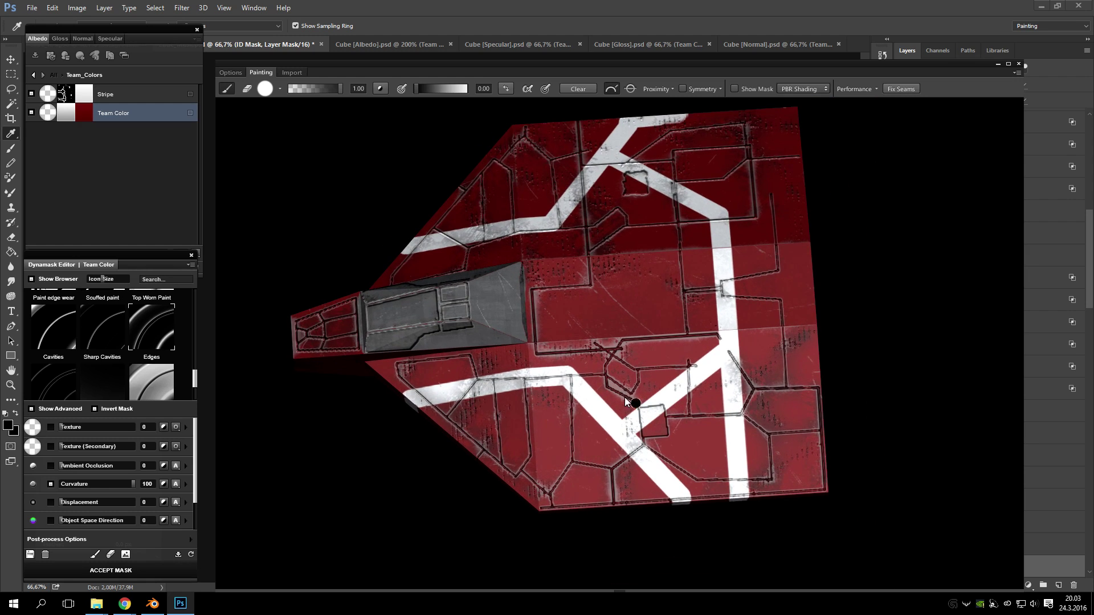
scroll(625, 374, "up", 6)
scroll(529, 395, "down", 4)
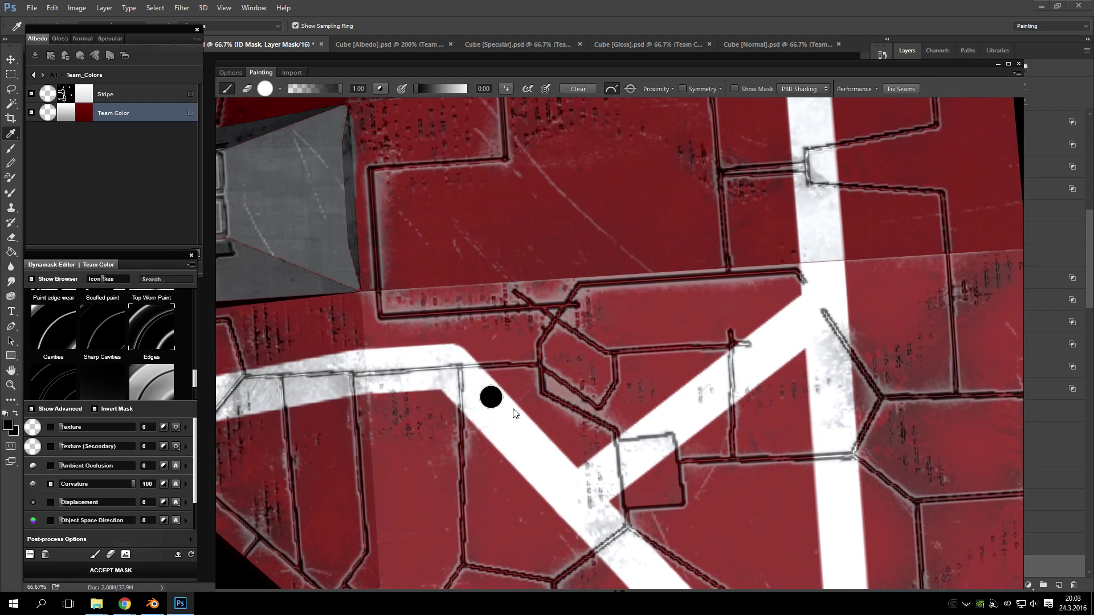
mouse_move(462, 63)
left_mouse_down()
mouse_move(1083, 410)
mouse_move(999, 100)
mouse_move(1060, 60)
mouse_move(488, 65)
mouse_move(459, 40)
left_mouse_up()
scroll(653, 355, "down", 8)
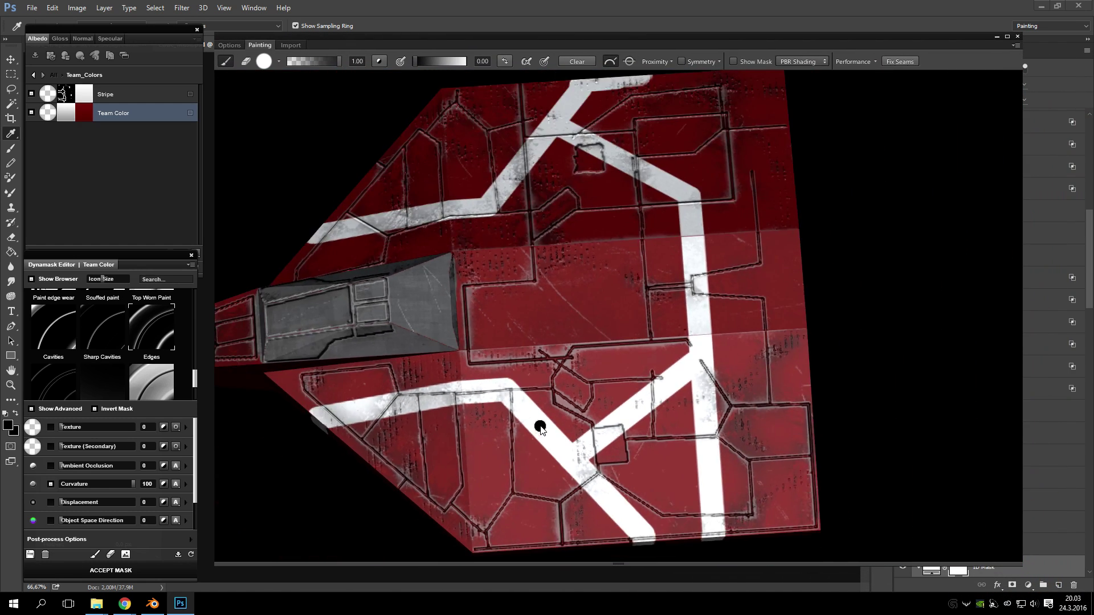
- Inspect the edge wear and stripes on the ship's underside, front edges and cockpit area from several angles
mouse_move(653, 354)
left_mouse_down()
mouse_move(684, 211)
mouse_move(622, 56)
left_mouse_up()
mouse_move(552, 45)
left_mouse_down()
mouse_move(1071, 50)
mouse_move(932, 49)
mouse_move(994, 69)
left_mouse_up()
double_click(994, 69)
mouse_move(684, 342)
left_mouse_down()
mouse_move(759, 381)
mouse_move(633, 264)
mouse_move(694, 334)
left_mouse_up()
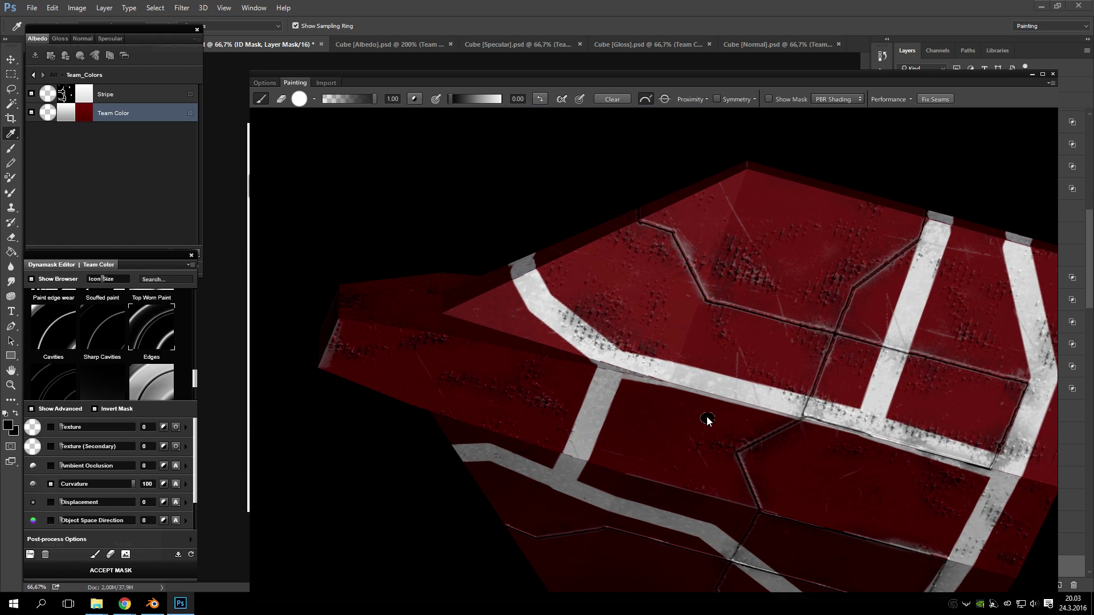
scroll(708, 422, "up", 1)
scroll(644, 355, "up", 1)
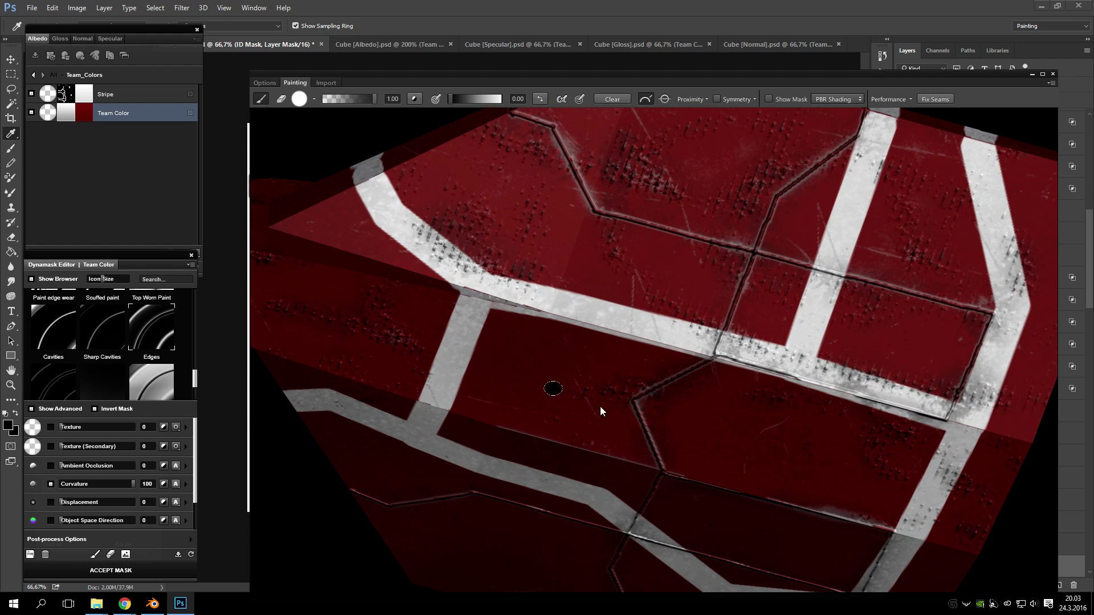
scroll(592, 360, "up", 1)
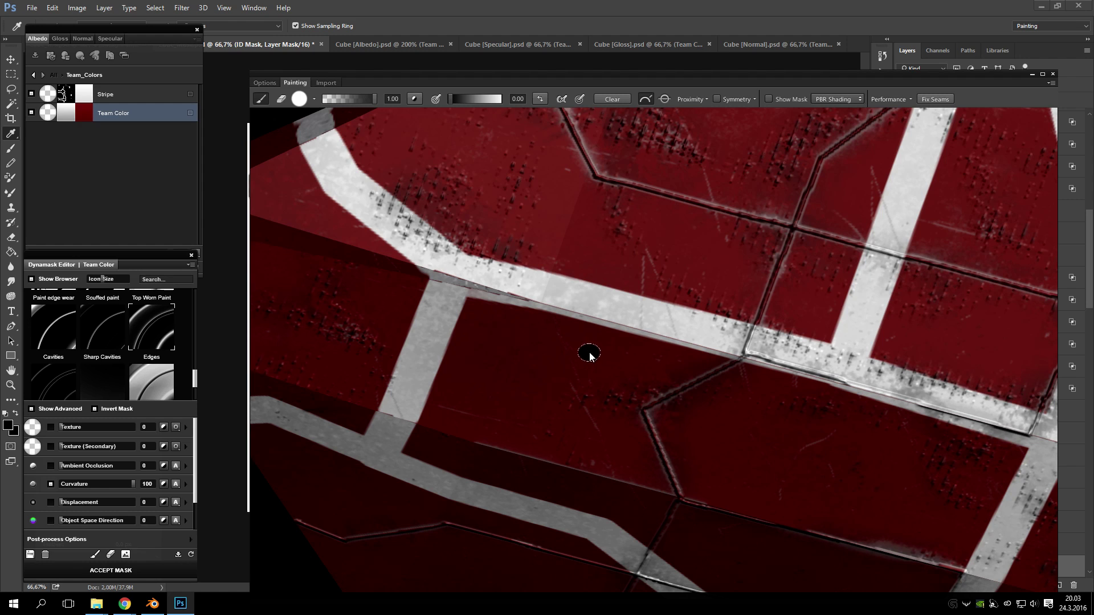
scroll(570, 359, "down", 2)
scroll(615, 361, "up", 3)
scroll(577, 180, "down", 2)
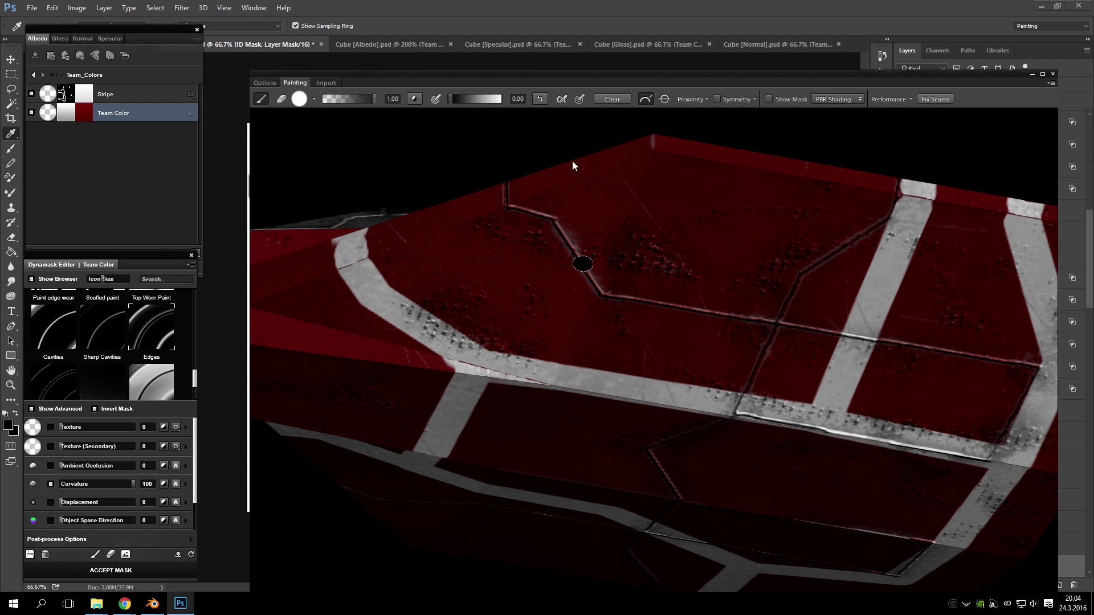
mouse_move(564, 85)
left_mouse_down()
mouse_move(1091, 167)
mouse_move(529, 61)
left_mouse_up()
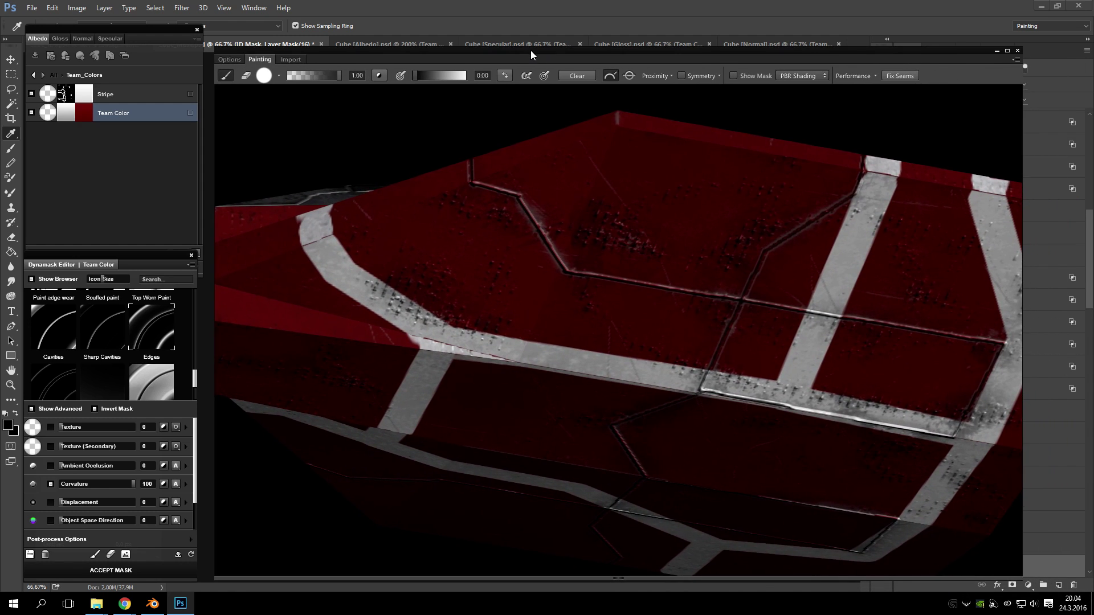
scroll(703, 319, "down", 3)
scroll(726, 415, "up", 2)
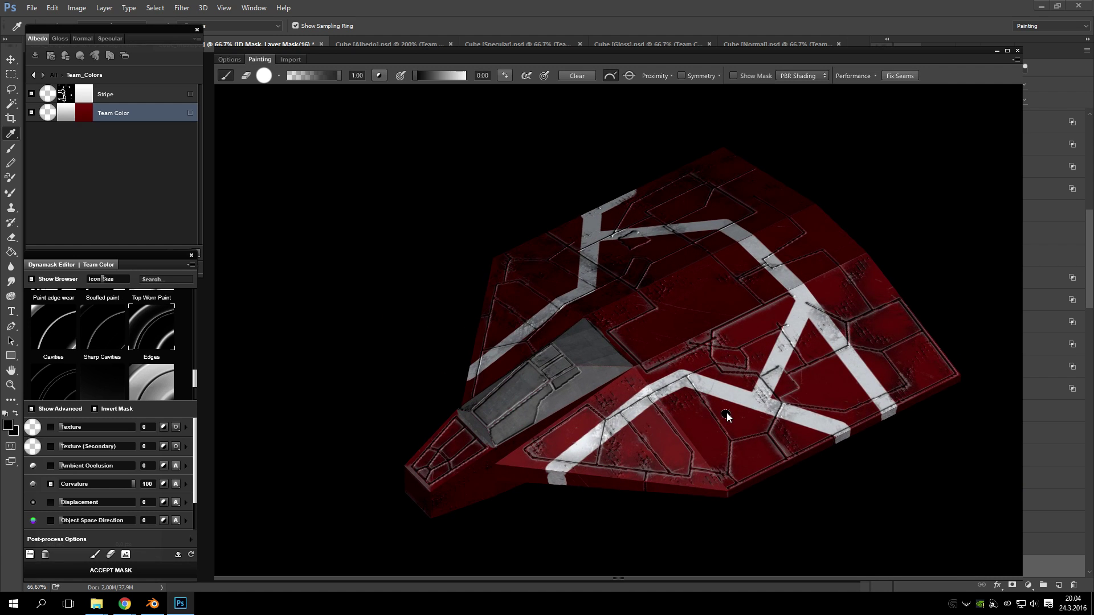
scroll(580, 234, "up", 4)
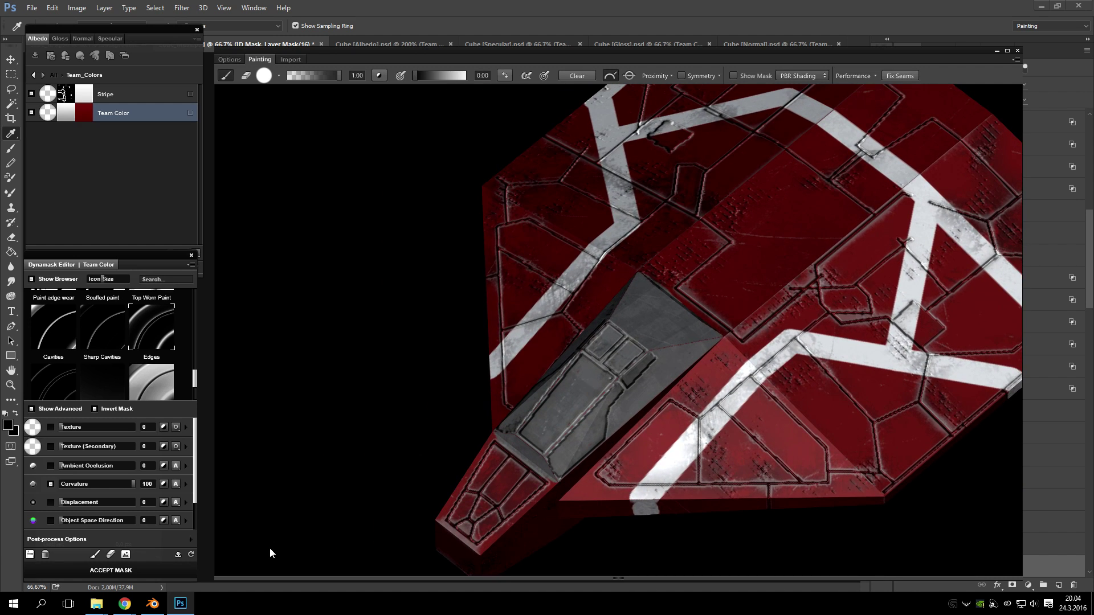
- Accept the Team Color mask and return to the top level of the layer groups
left_click(166, 570)
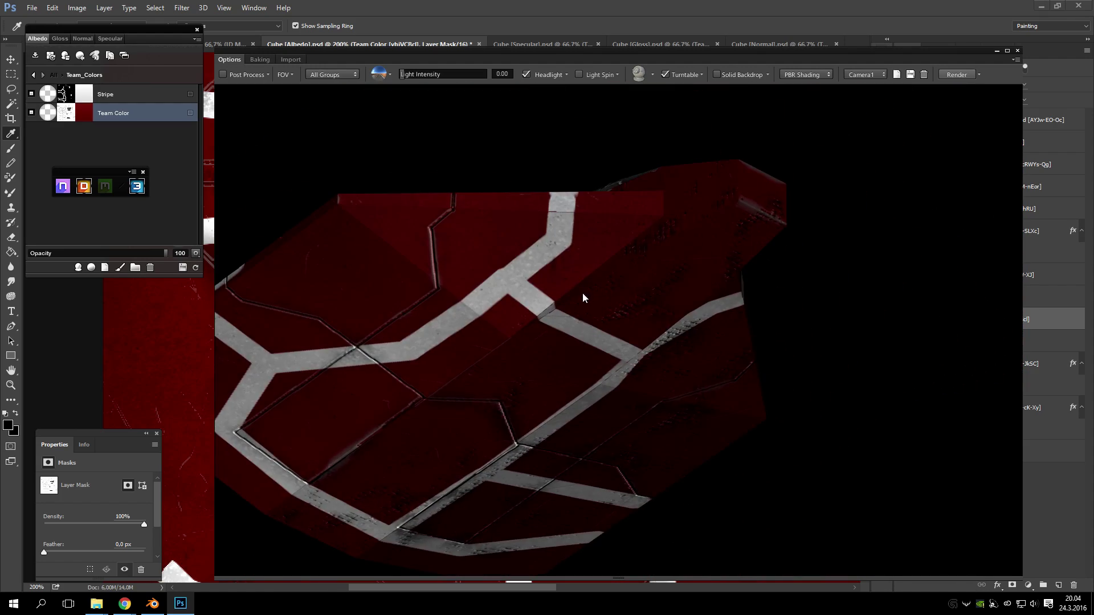
left_click_drag(582, 293, 505, 336)
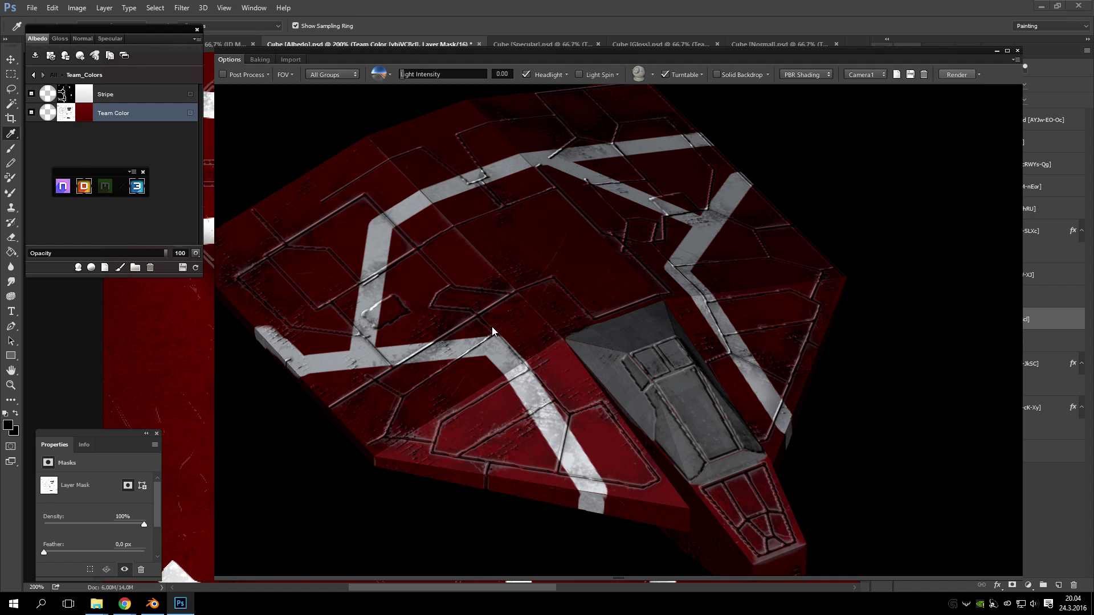
left_click(33, 77)
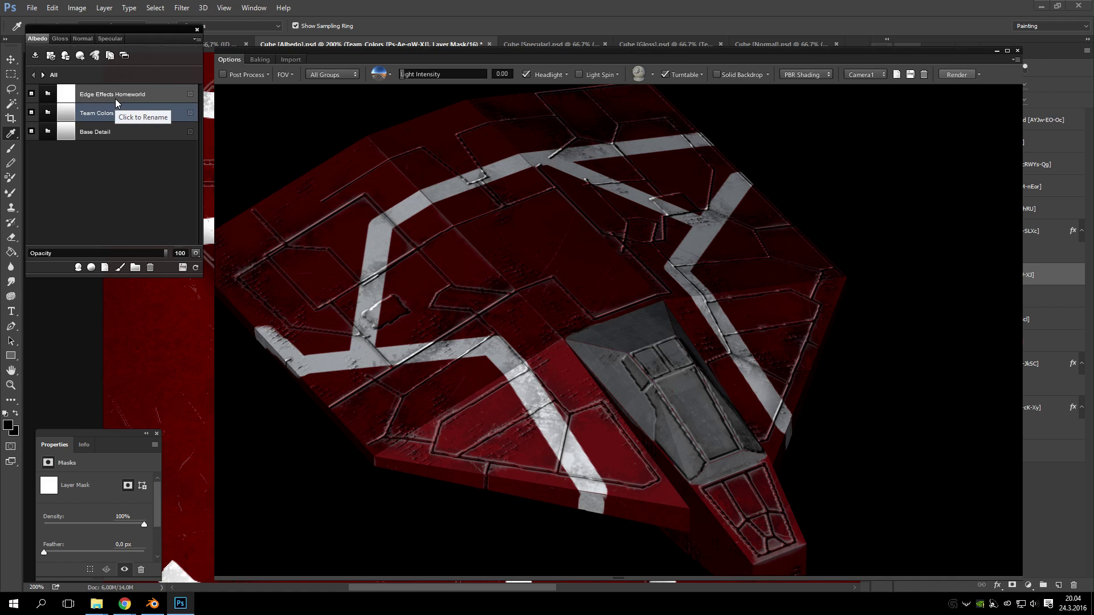
- Add a color fill above the Team Colors group and place it in a group named Base Colors
left_click(105, 266)
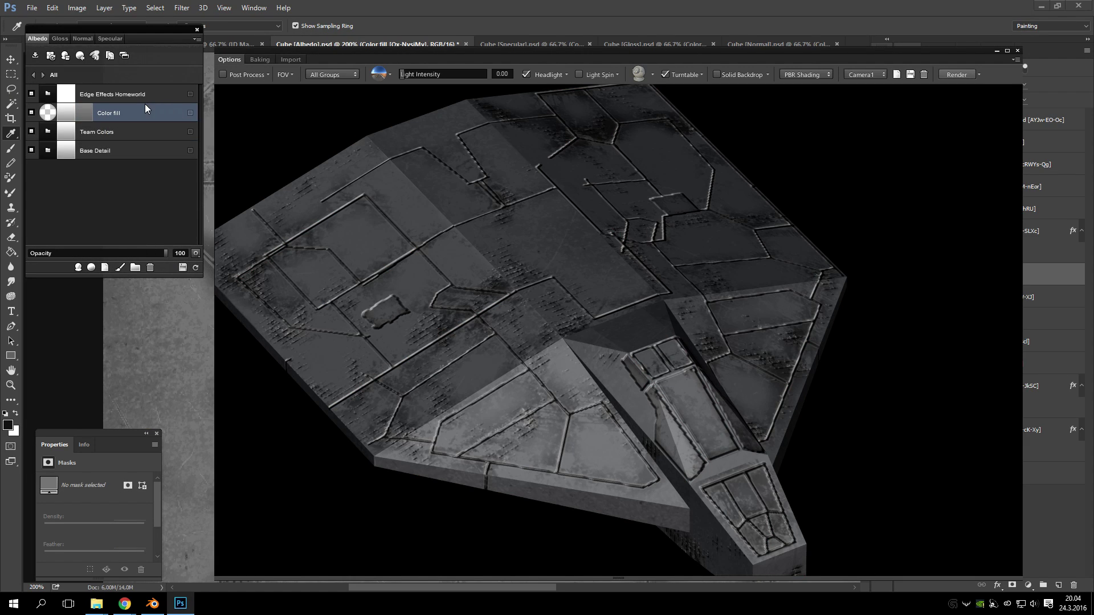
left_click(136, 268)
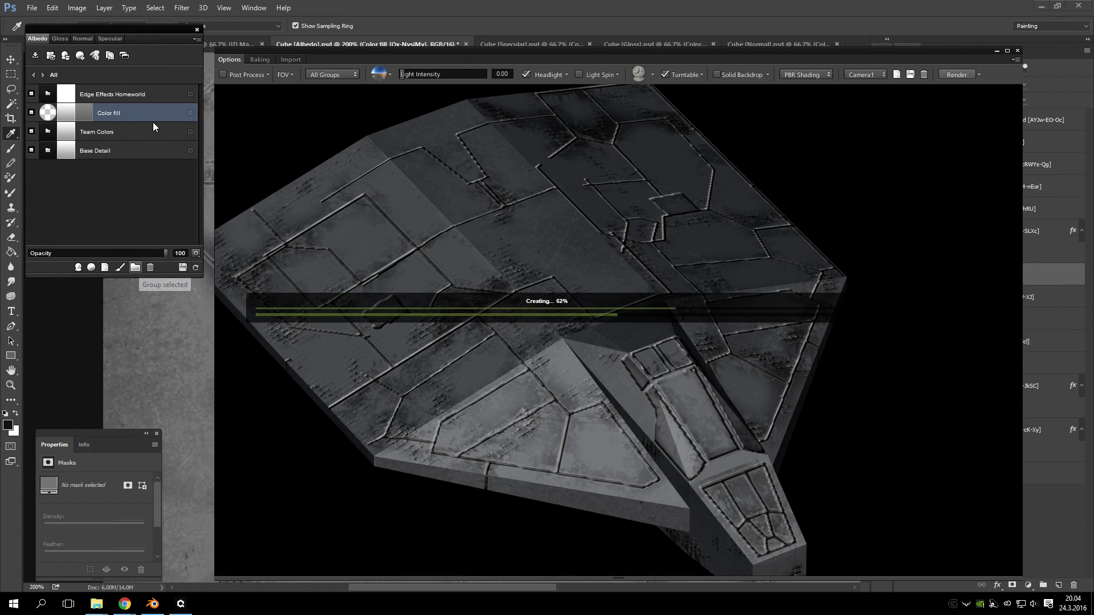
left_click(99, 117)
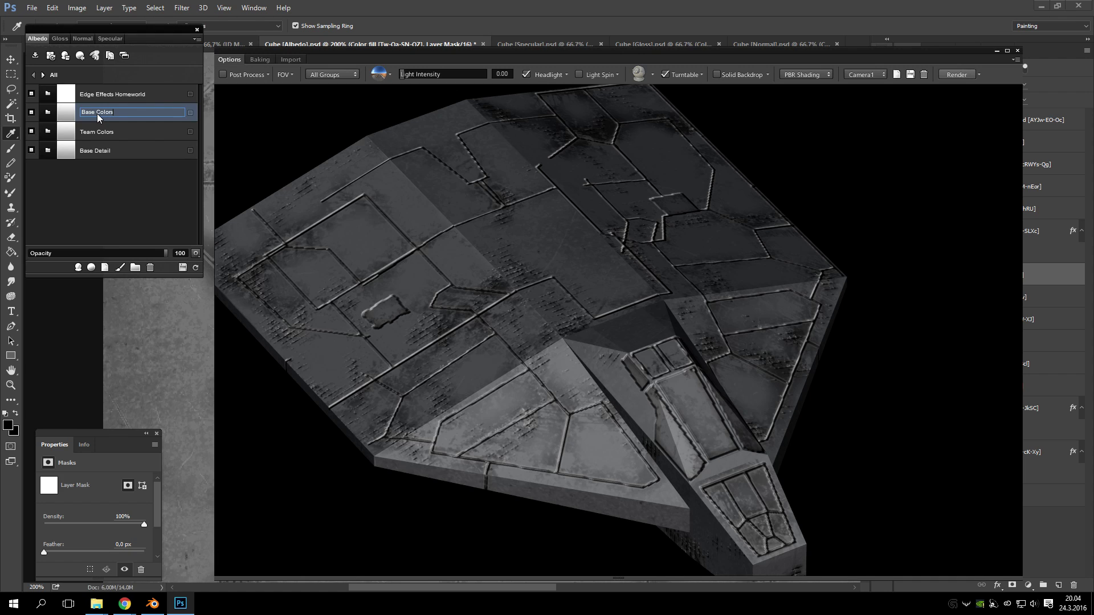
key("Return")
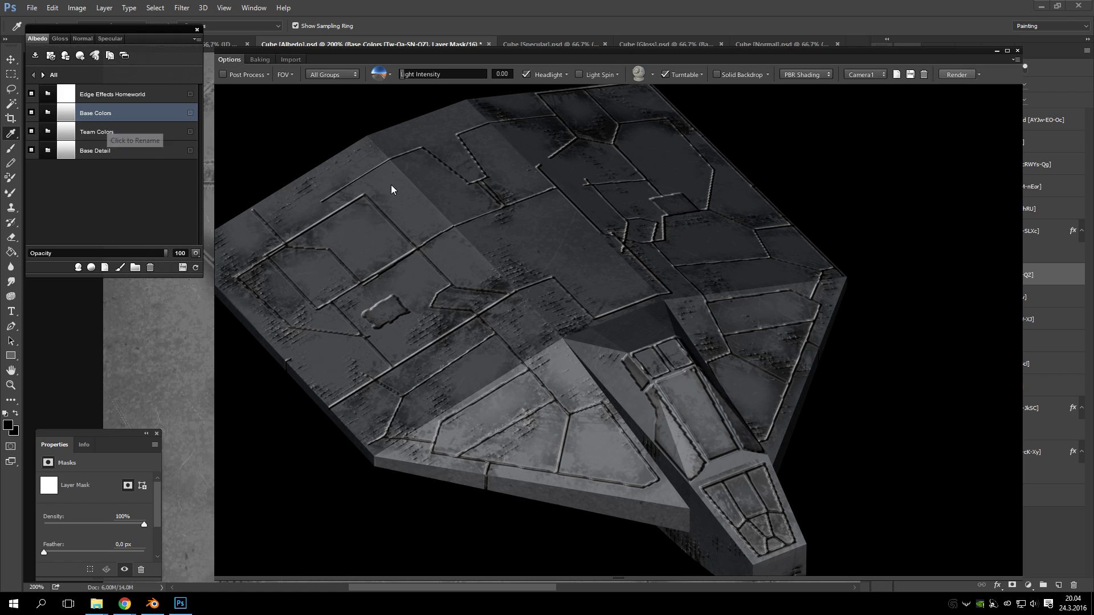
left_click_drag(685, 272, 701, 263)
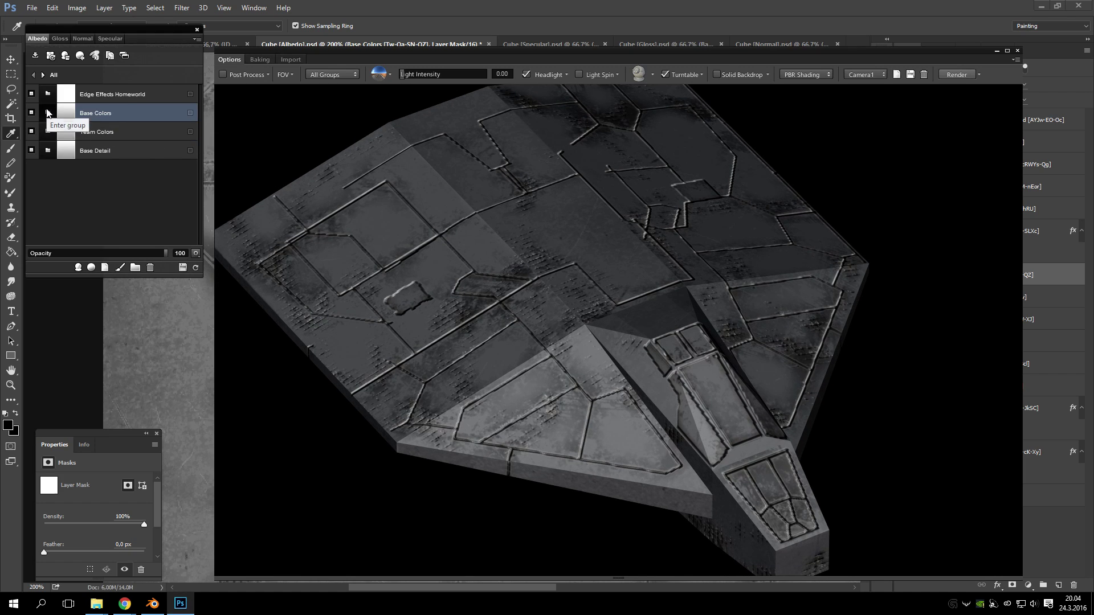
- Set the color fill inside the Base Colors group to black, 000000
left_click(48, 112)
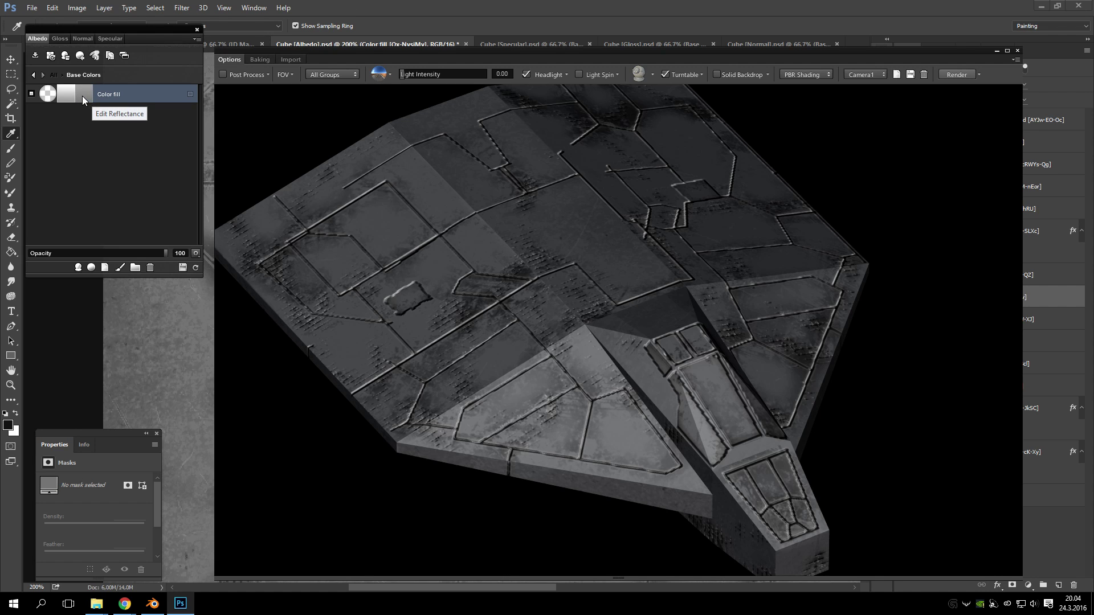
scroll(605, 320, "up", 5)
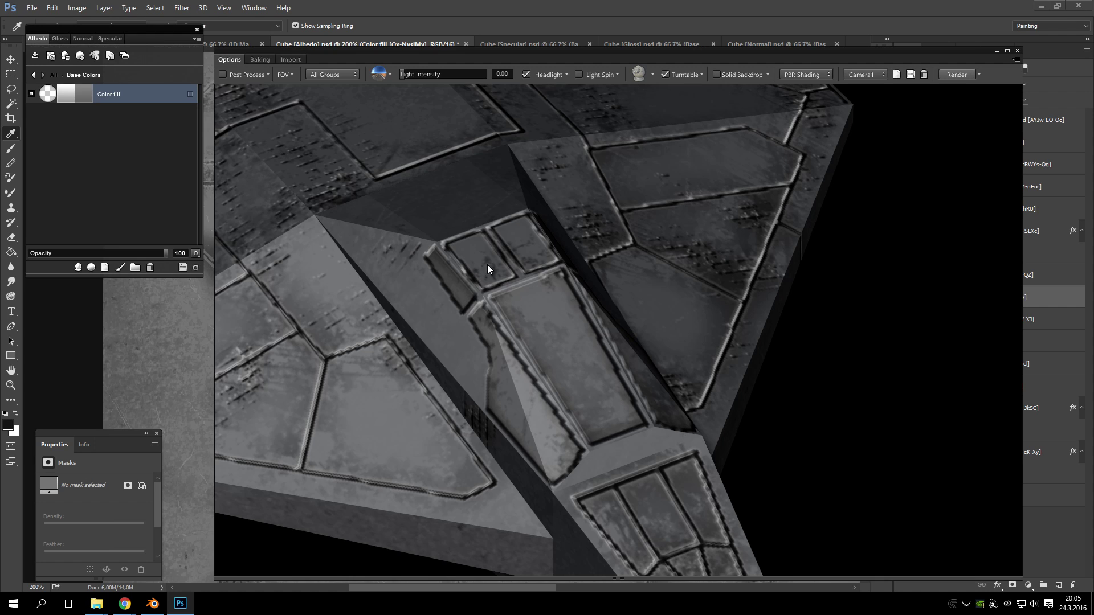
double_click(86, 98)
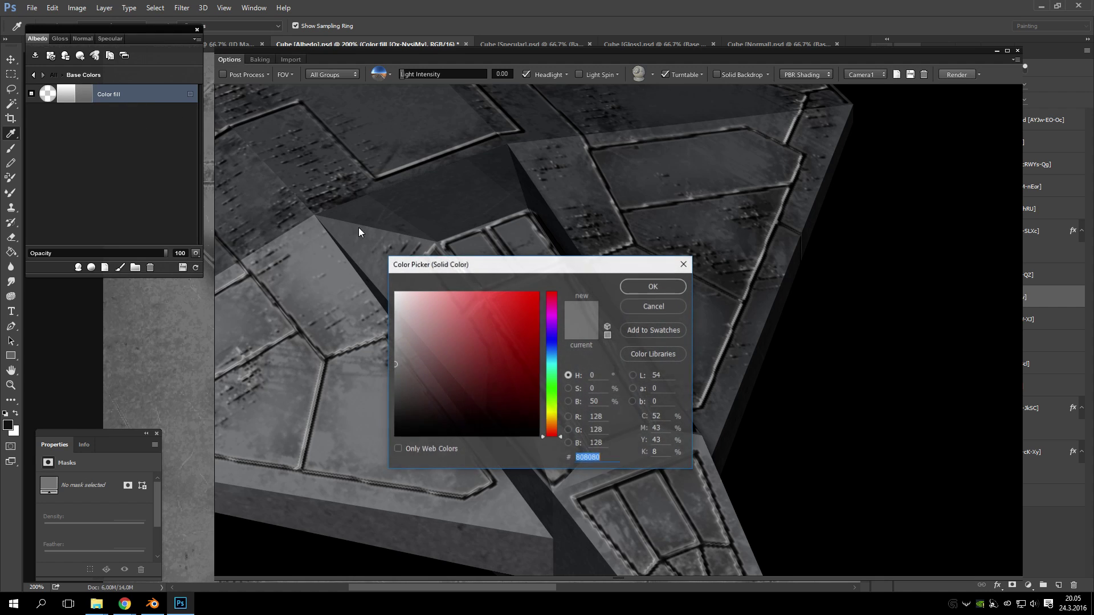
type("000000")
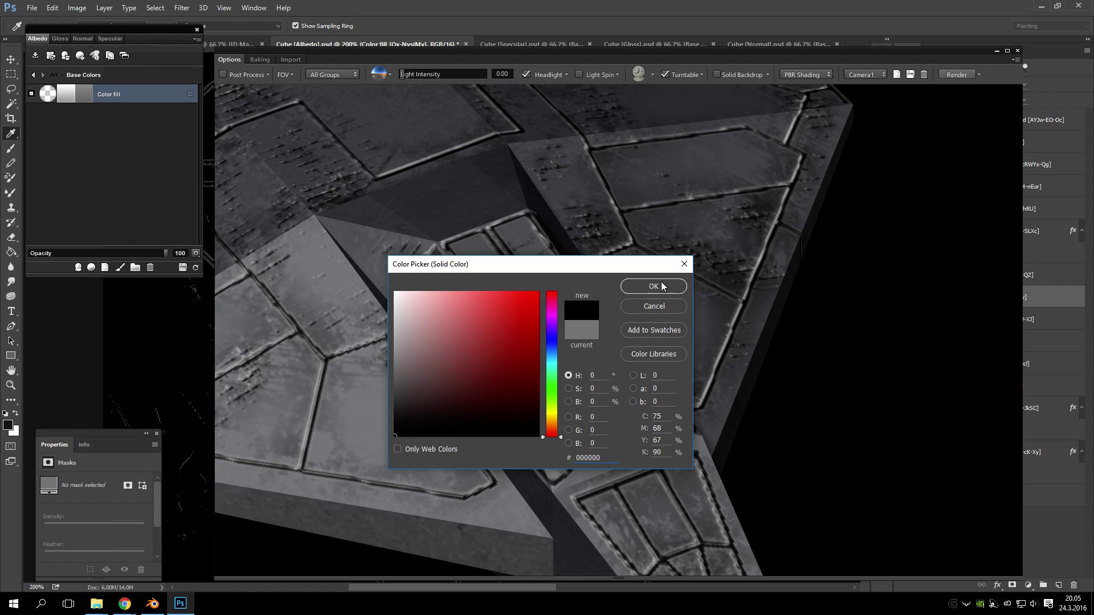
left_click(654, 286)
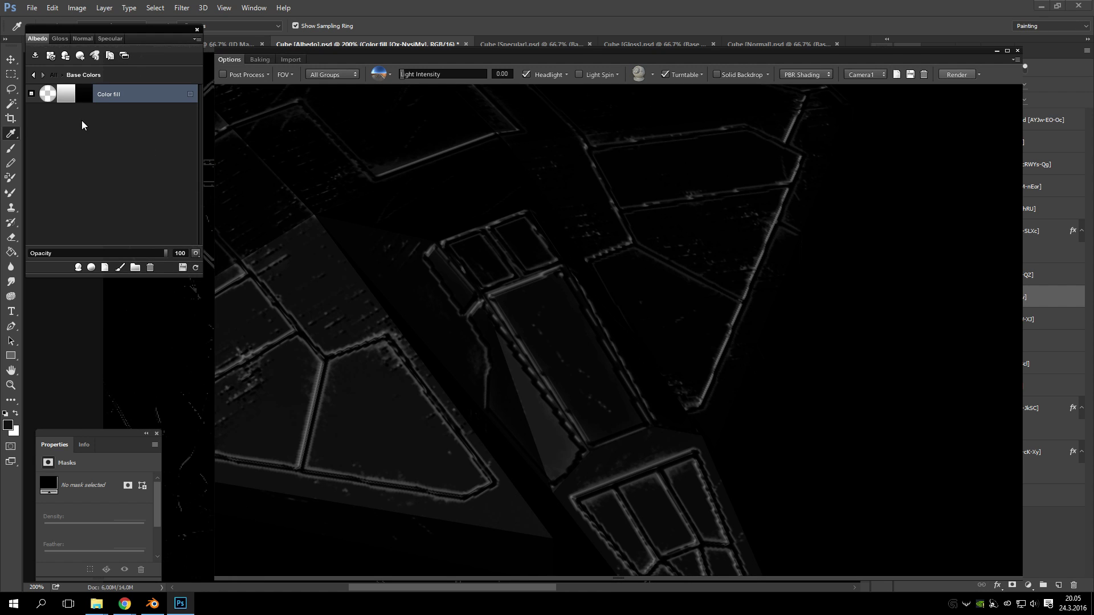
scroll(499, 261, "down", 10)
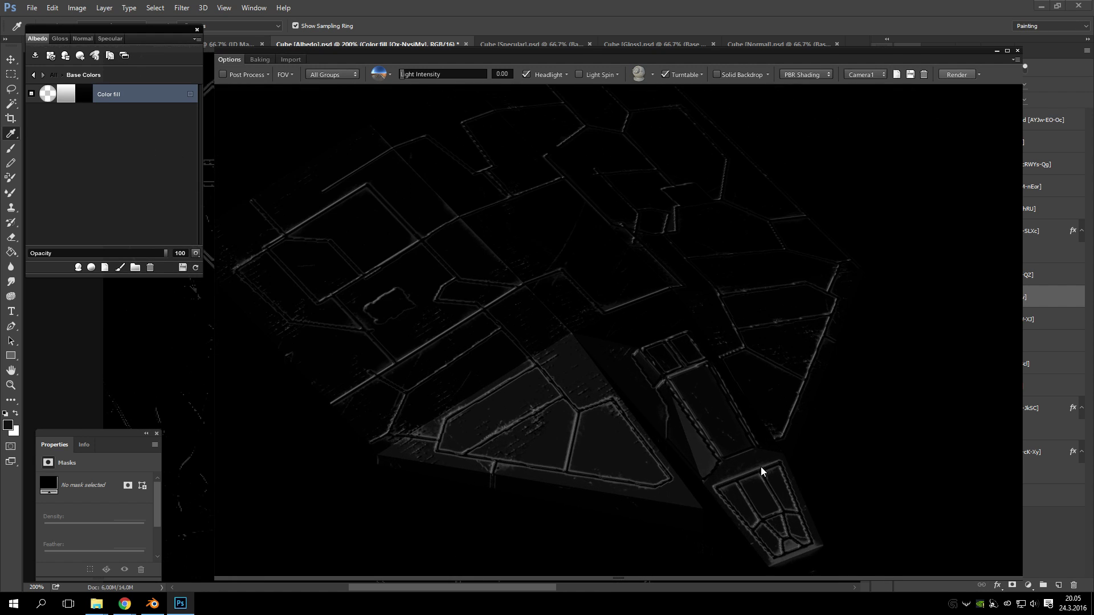
left_click_drag(757, 466, 587, 346)
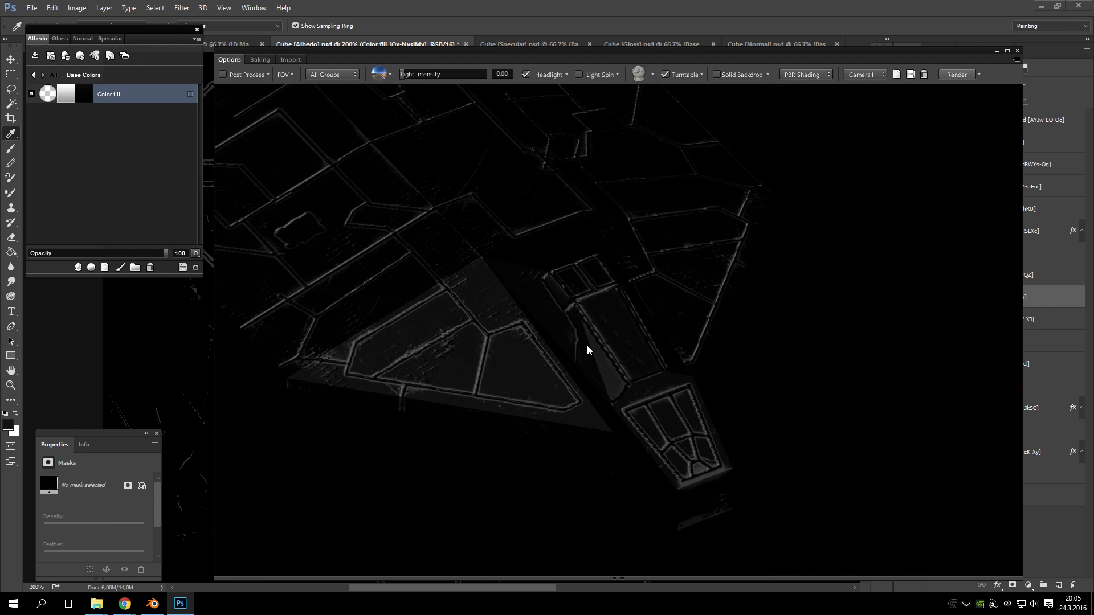
- Open the color fill's mask in Dynamask's full shaded mode and apply the Black preset to hide the fill
left_click(69, 98)
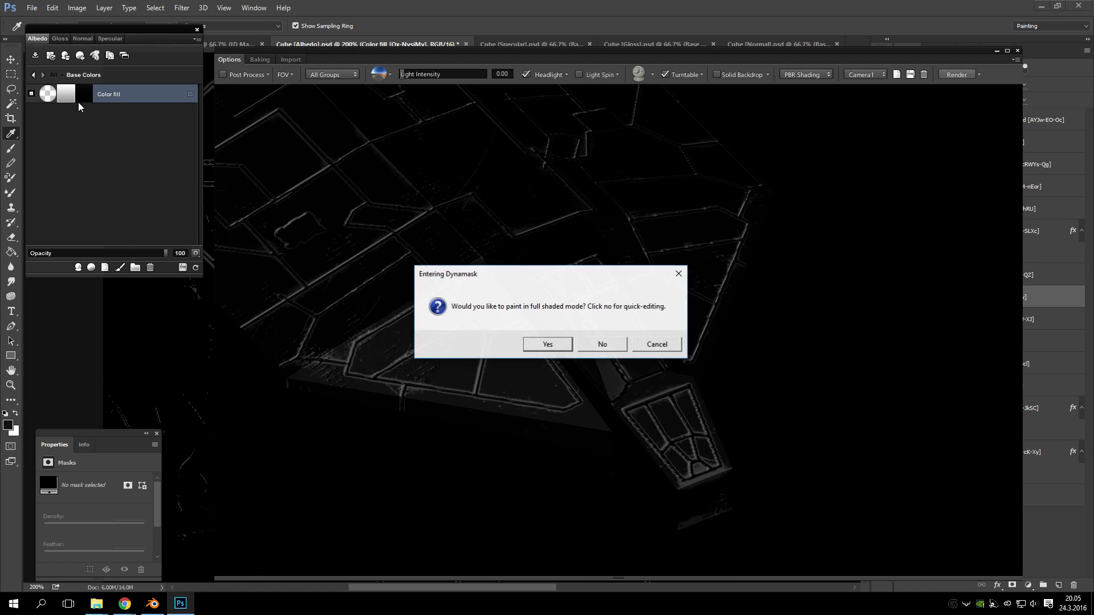
left_click(548, 345)
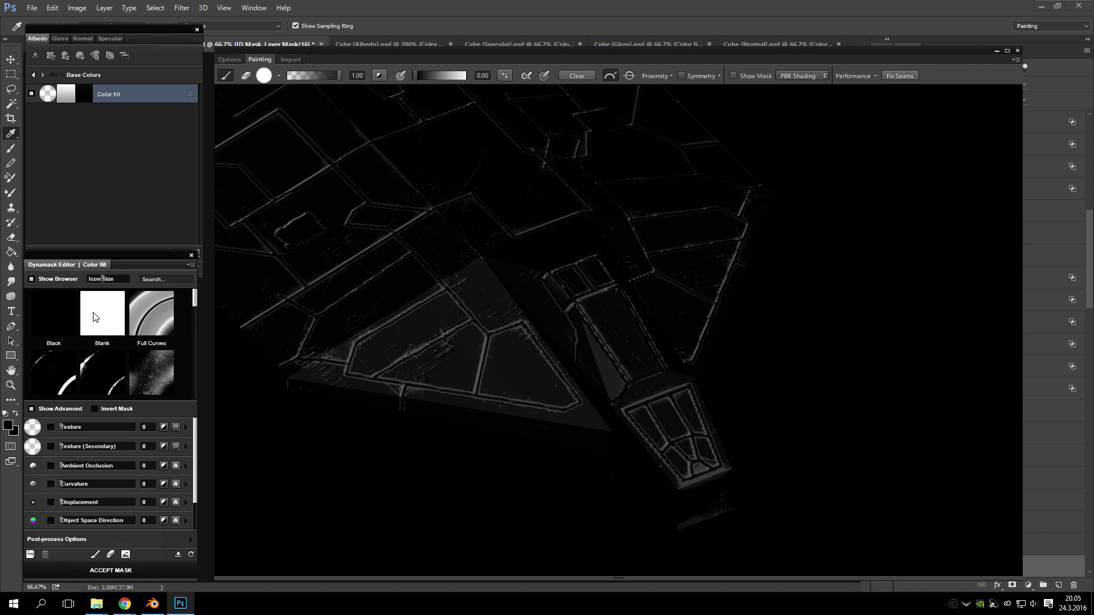
left_click(61, 319)
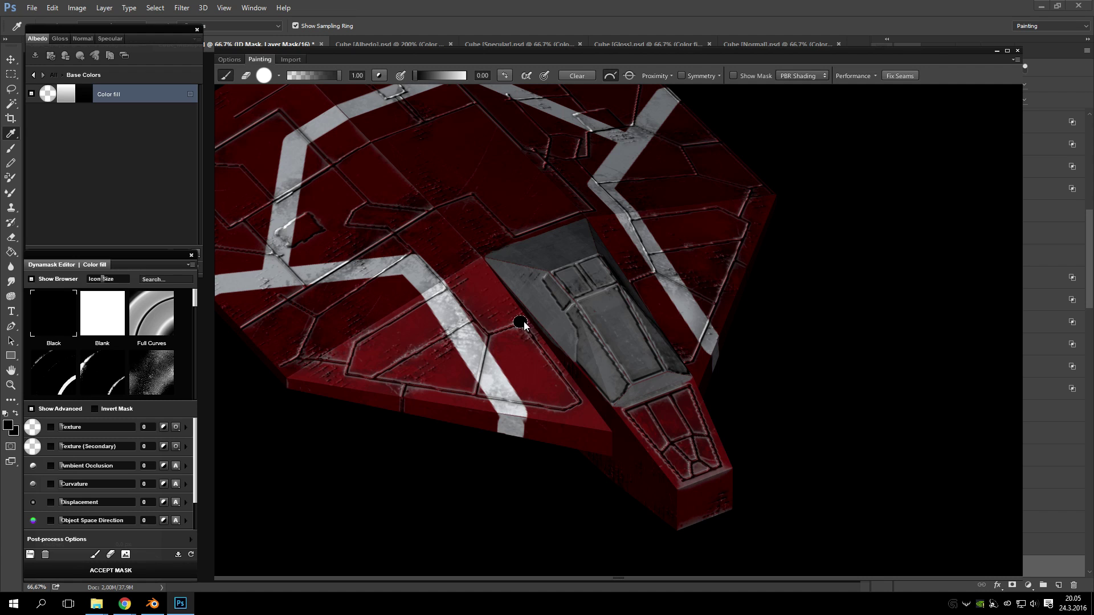
- Swap the mask brush value to 1.00 (white) and paint the whole large cockpit window to reveal the black fill, including its edges and corners
scroll(513, 333, "up", 5)
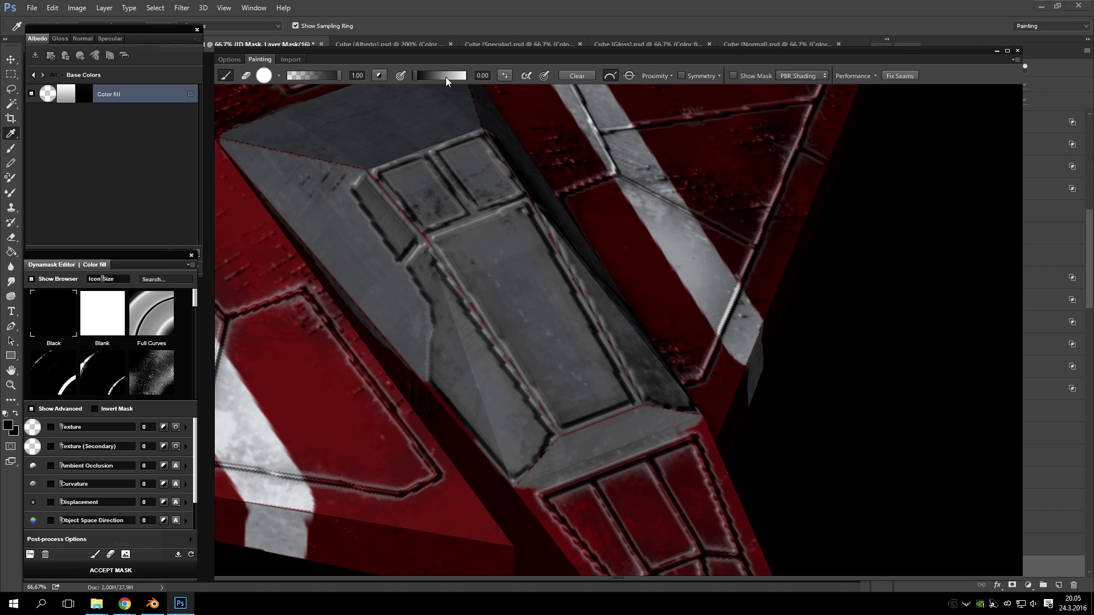
left_click(504, 75)
mouse_move(649, 204)
left_mouse_down()
mouse_move(570, 192)
mouse_move(539, 285)
mouse_move(578, 233)
mouse_move(537, 273)
mouse_move(579, 463)
mouse_move(538, 357)
mouse_move(565, 496)
left_mouse_up()
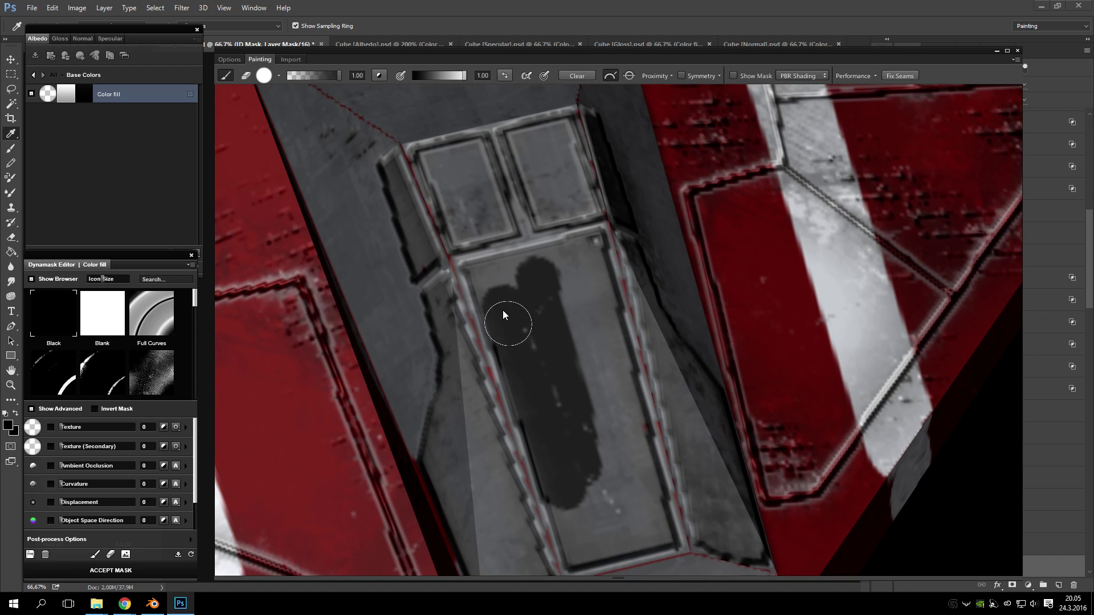
left_click_drag(559, 273, 628, 477)
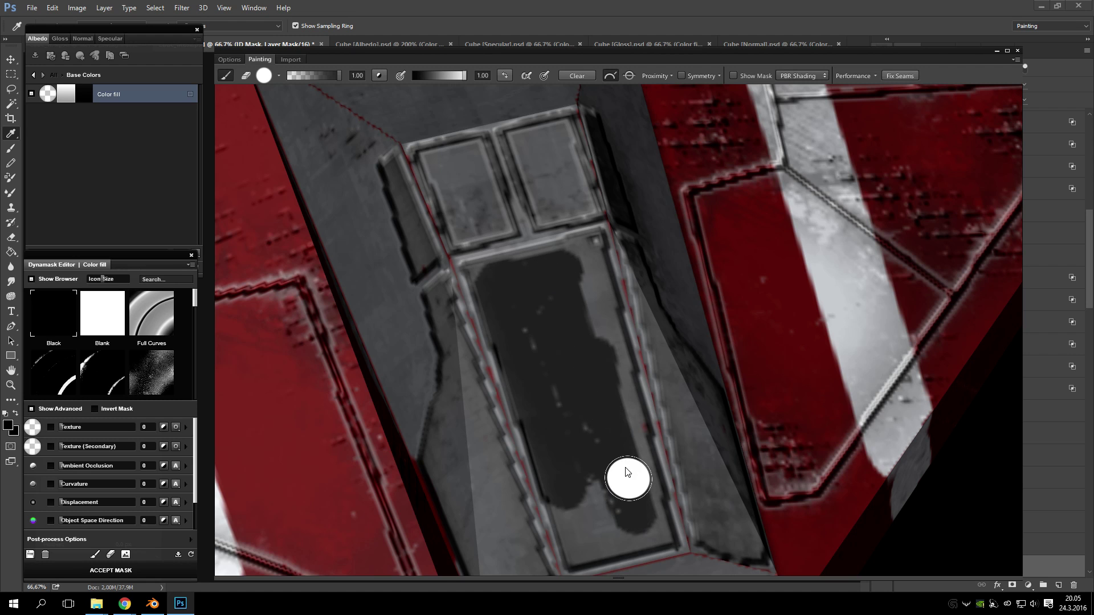
scroll(604, 473, "up", 3)
scroll(576, 362, "up", 2)
mouse_move(577, 362)
left_mouse_down()
mouse_move(619, 314)
mouse_move(548, 275)
mouse_move(526, 346)
mouse_move(481, 328)
mouse_move(467, 334)
mouse_move(508, 476)
left_mouse_up()
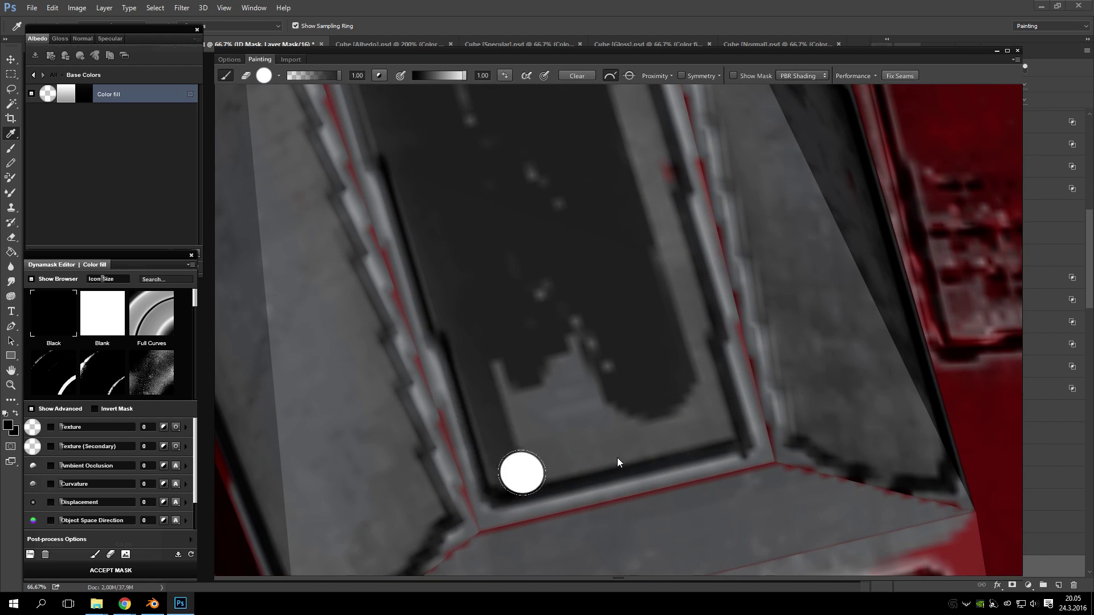
mouse_move(719, 435)
left_mouse_down()
mouse_move(630, 422)
mouse_move(546, 444)
mouse_move(494, 341)
left_mouse_up()
mouse_move(523, 455)
left_mouse_down()
mouse_move(593, 378)
mouse_move(681, 391)
mouse_move(708, 415)
left_mouse_up()
scroll(557, 399, "up", 2)
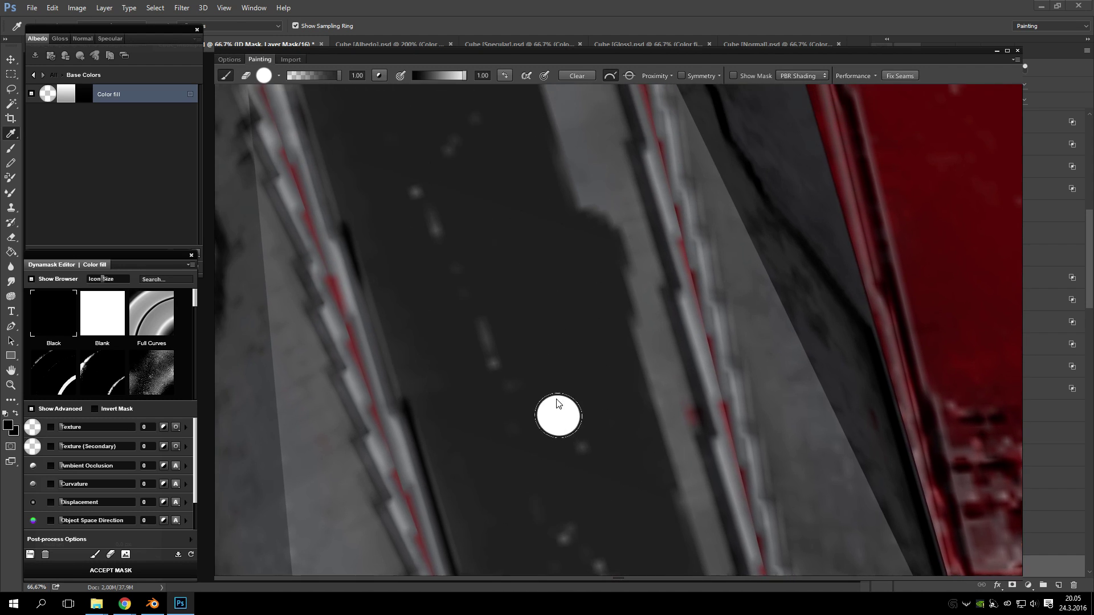
scroll(557, 405, "down", 2)
left_click_drag(652, 234, 376, 299)
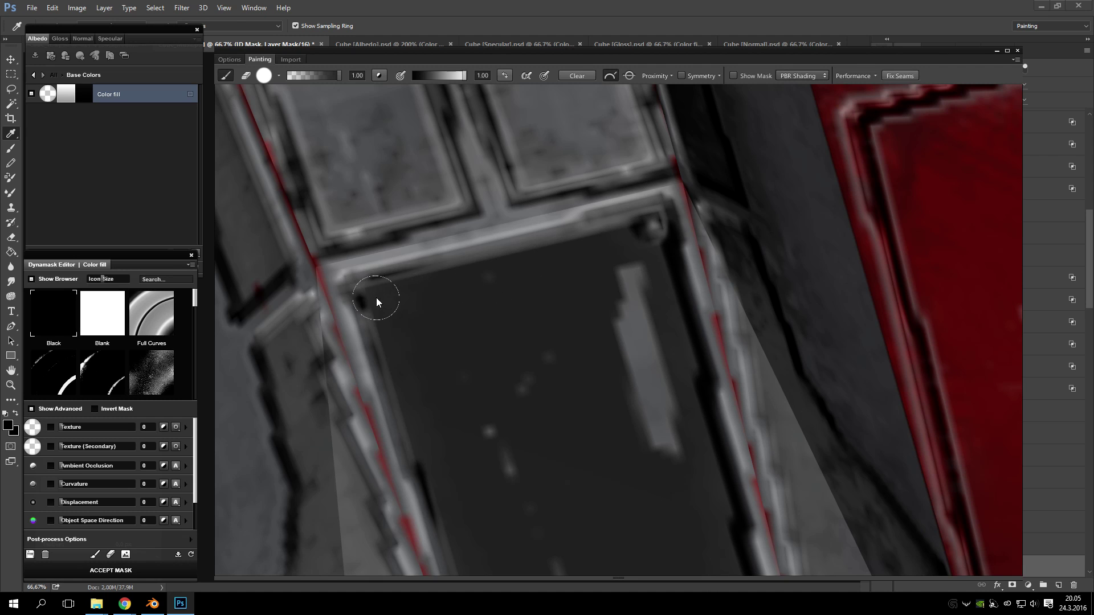
mouse_move(633, 394)
left_mouse_down()
mouse_move(627, 283)
mouse_move(669, 405)
mouse_move(659, 461)
left_mouse_up()
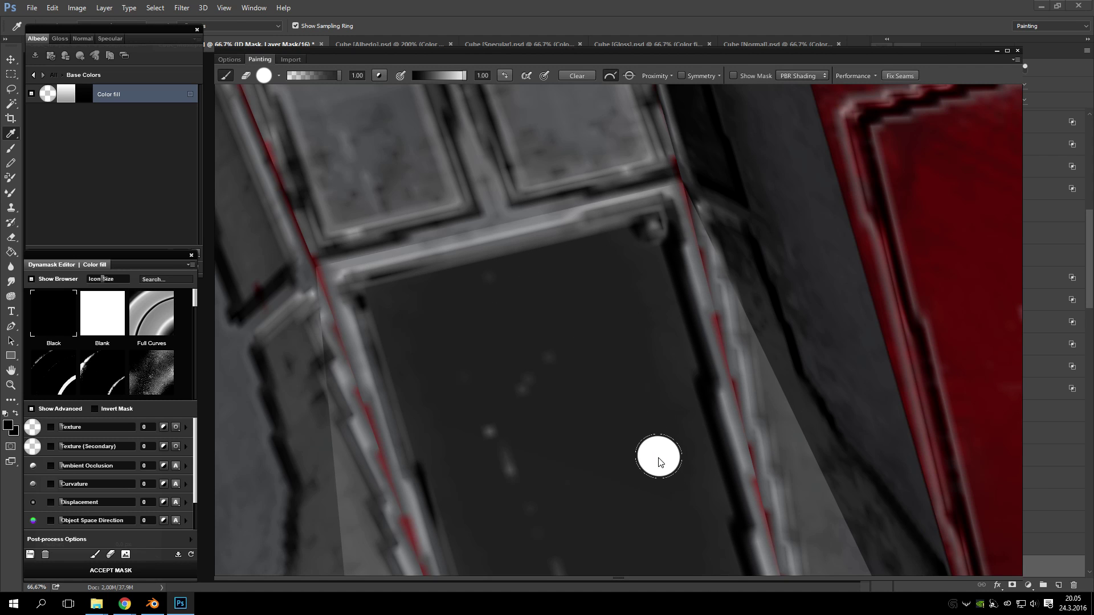
- Paint the long side window below the large cockpit window into the mask, outlining its border and filling the middle
scroll(659, 415, "down", 4)
scroll(564, 340, "down", 3)
left_click_drag(570, 341, 684, 378)
scroll(638, 353, "up", 5)
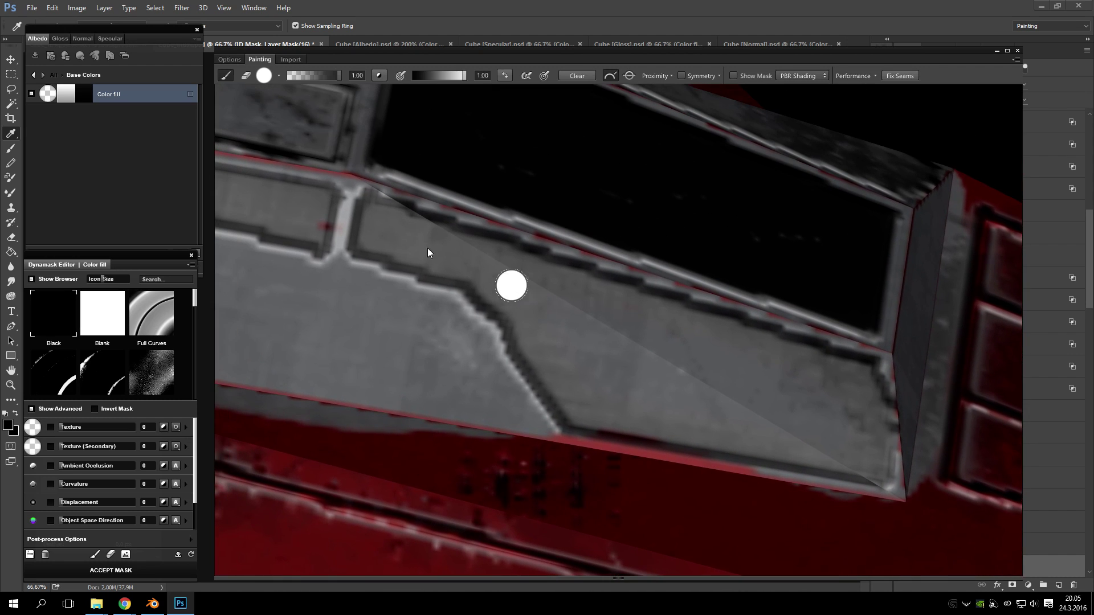
mouse_move(367, 243)
left_mouse_down()
mouse_move(532, 290)
mouse_move(484, 279)
mouse_move(592, 414)
mouse_move(577, 409)
mouse_move(872, 472)
left_mouse_up()
mouse_move(867, 390)
left_mouse_down()
mouse_move(476, 265)
mouse_move(378, 214)
left_mouse_up()
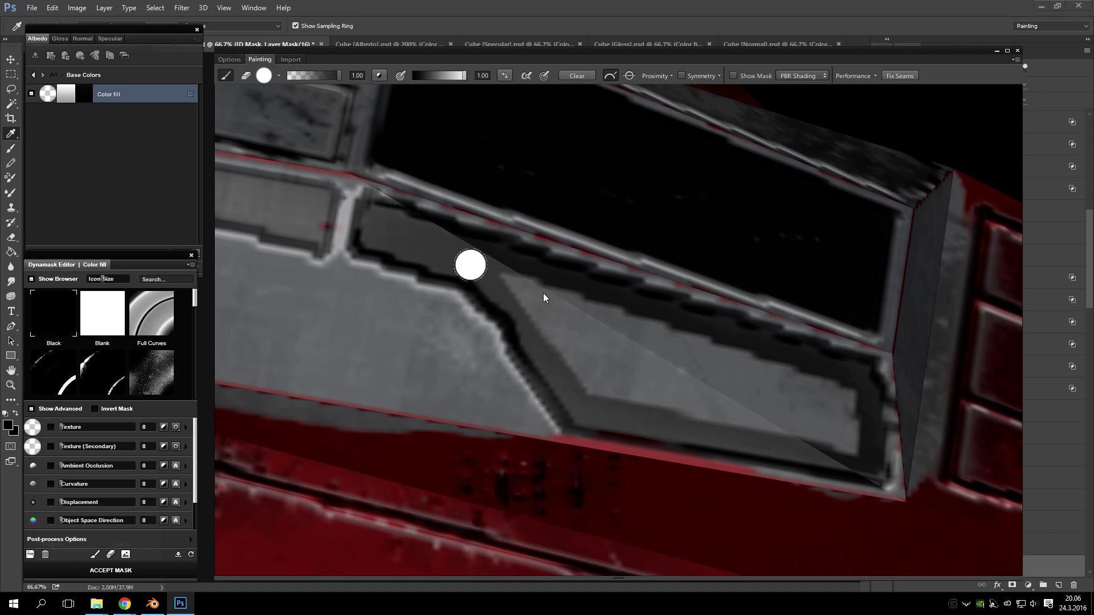
left_click_drag(654, 411, 847, 448)
mouse_move(829, 389)
left_mouse_down()
mouse_move(555, 299)
mouse_move(666, 373)
left_mouse_up()
left_click_drag(598, 365, 677, 371)
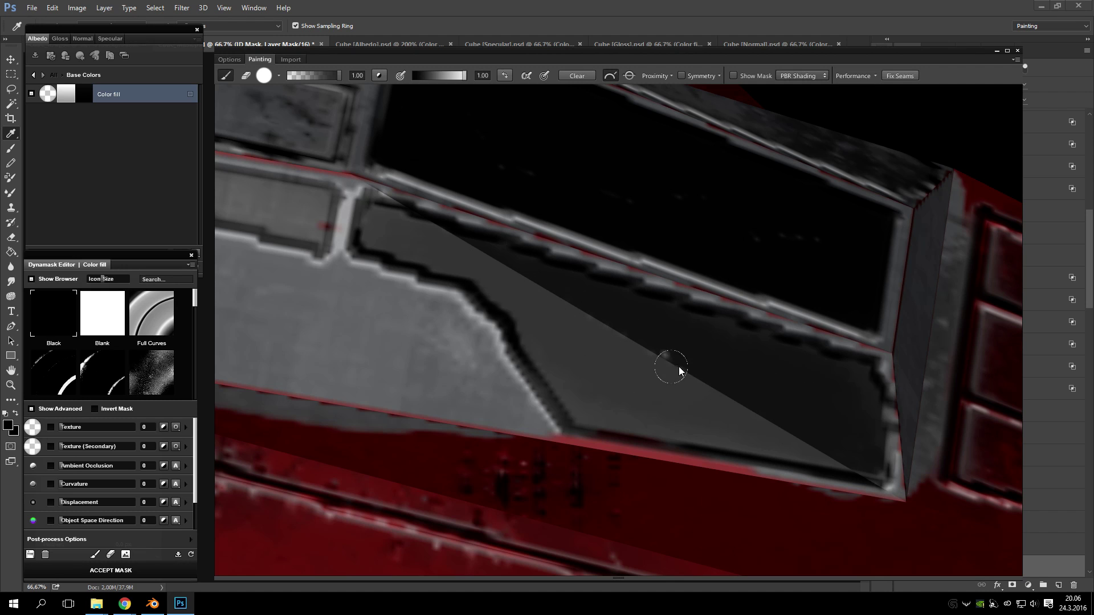
- Outline the long side window on the cockpit's opposite side in the mask with straight brush segments along its bordering grooves
mouse_move(764, 403)
left_mouse_down()
mouse_move(733, 378)
mouse_move(691, 300)
mouse_move(474, 295)
mouse_move(710, 318)
mouse_move(579, 415)
mouse_move(516, 399)
left_mouse_up()
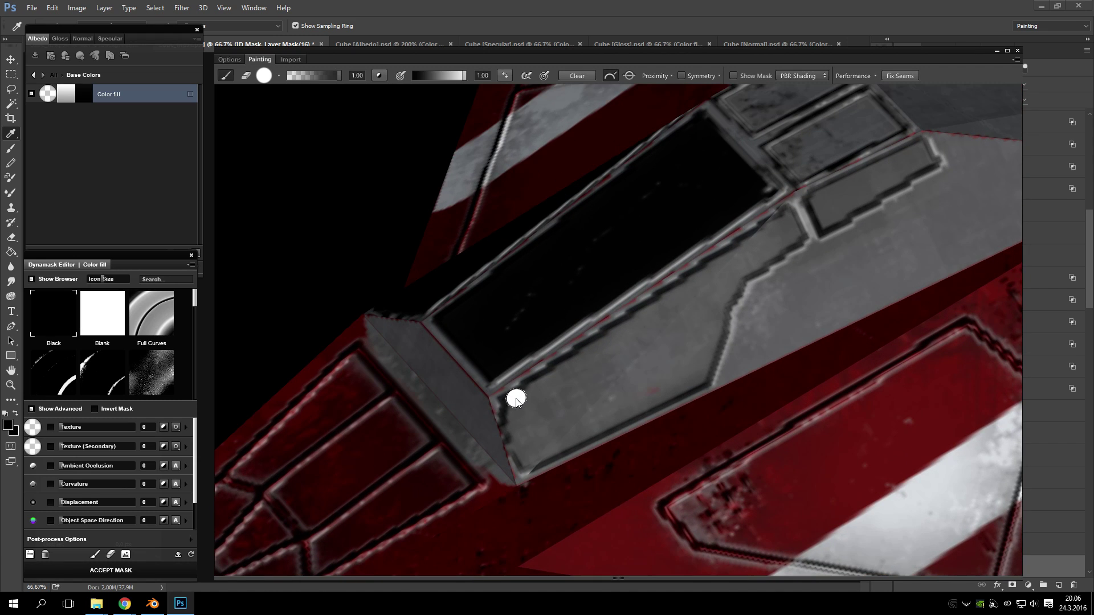
left_click_drag(531, 449, 528, 462)
left_click(699, 376, "shift")
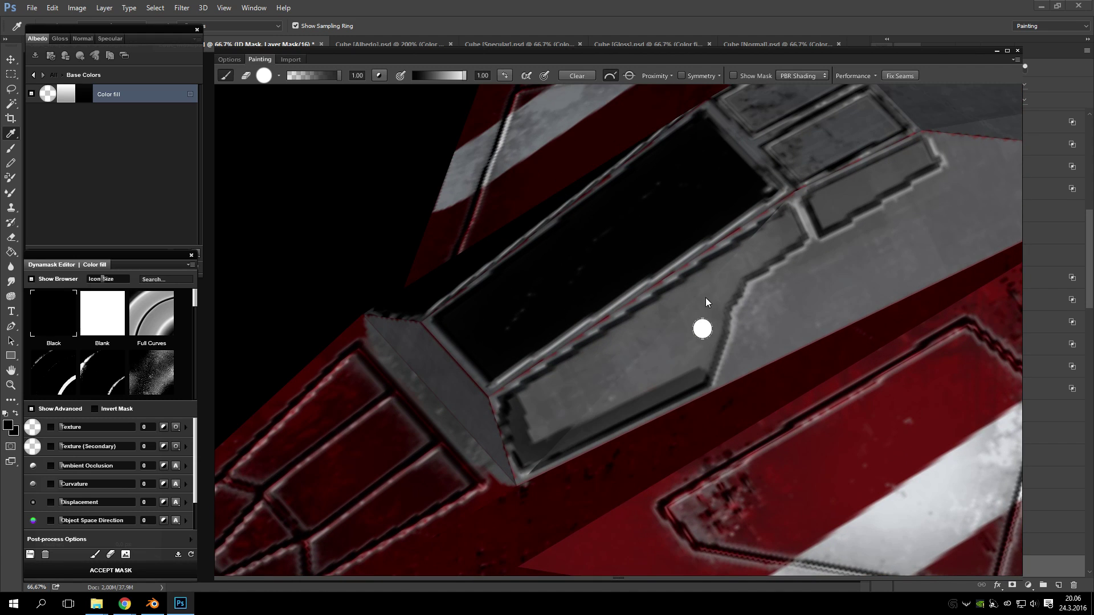
left_click(745, 269, "shift")
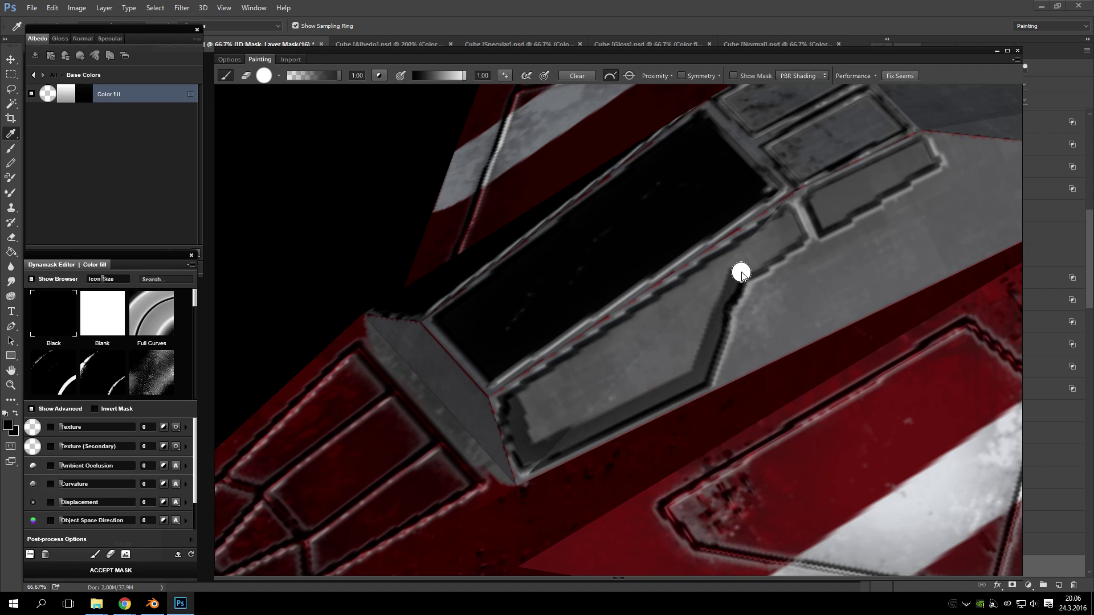
scroll(768, 249, "up", 4)
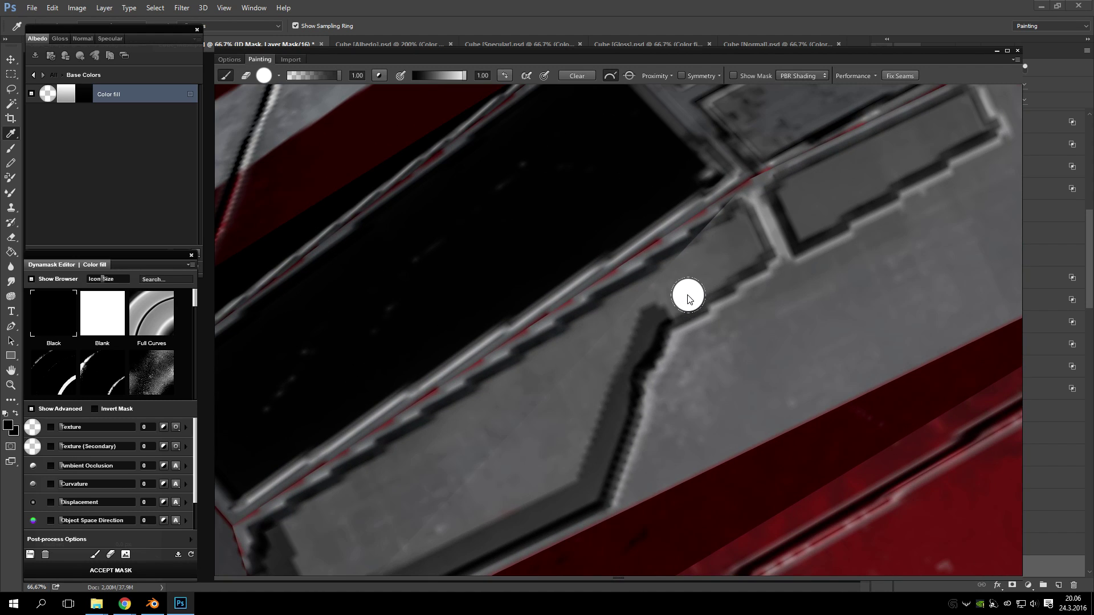
left_click(748, 258, "shift")
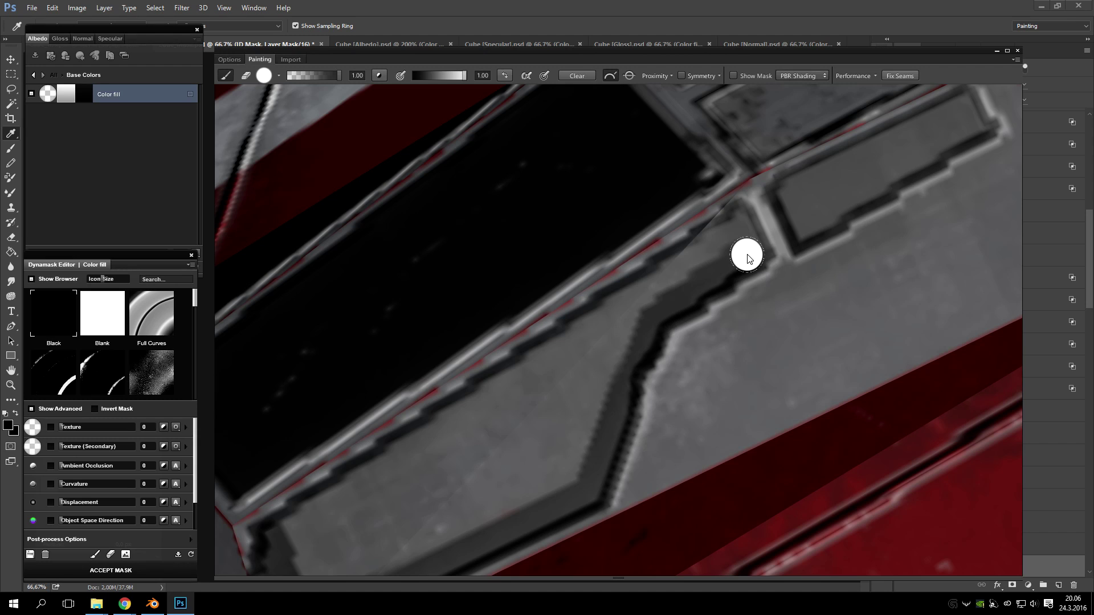
left_click(735, 225, "shift")
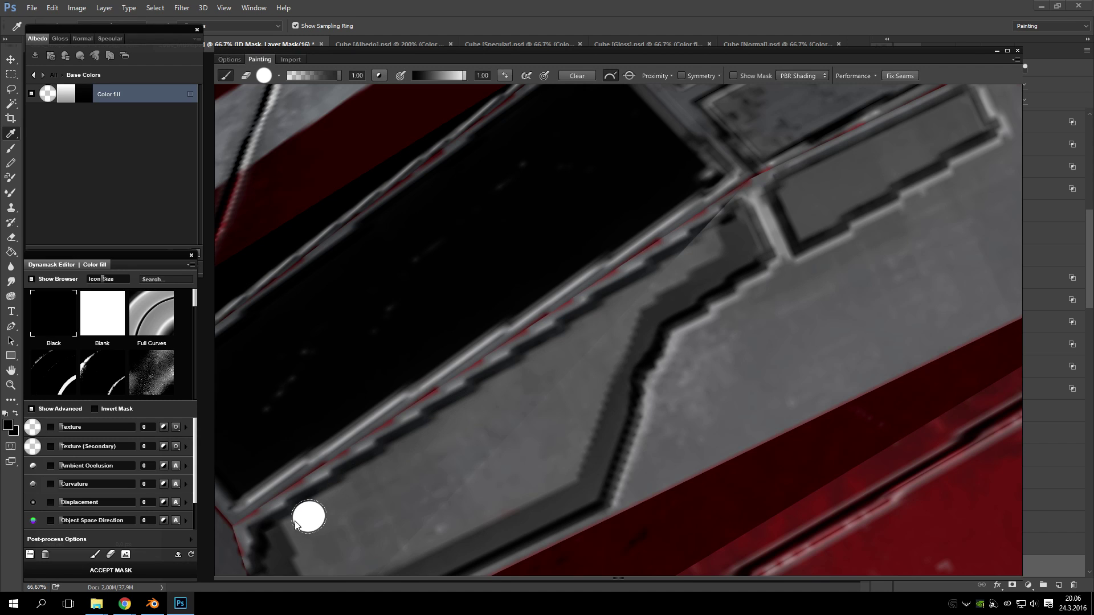
left_click(277, 534, "shift")
- Fill the interior of the outlined side window with mask paint until no grey gap remains
mouse_move(378, 518)
left_mouse_down()
mouse_move(447, 453)
mouse_move(472, 454)
mouse_move(434, 431)
mouse_move(463, 486)
mouse_move(640, 399)
mouse_move(701, 394)
left_mouse_up()
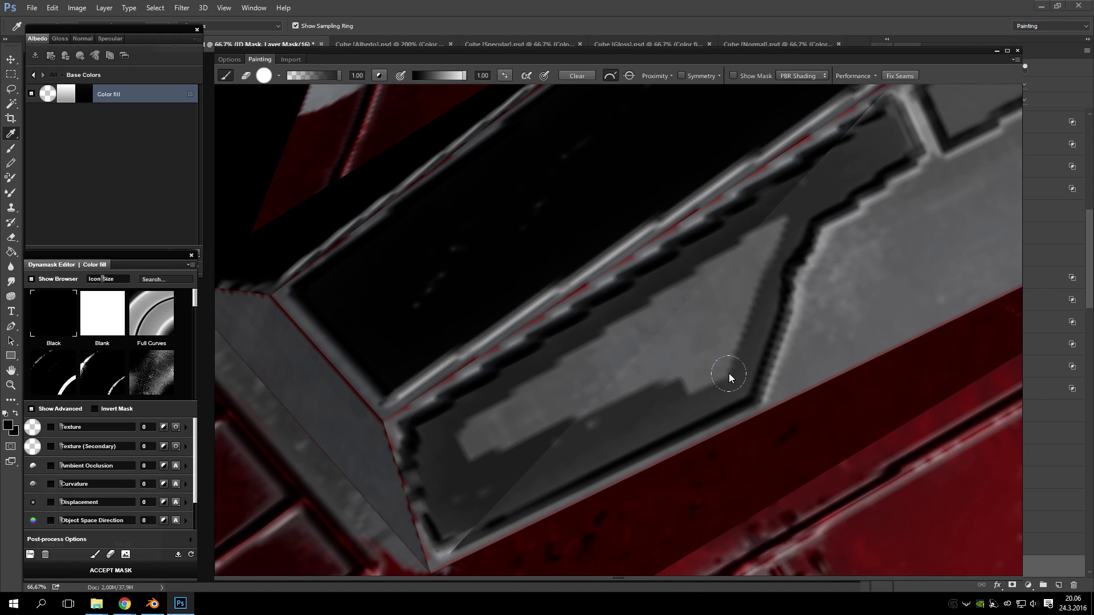
left_click_drag(791, 224, 459, 440)
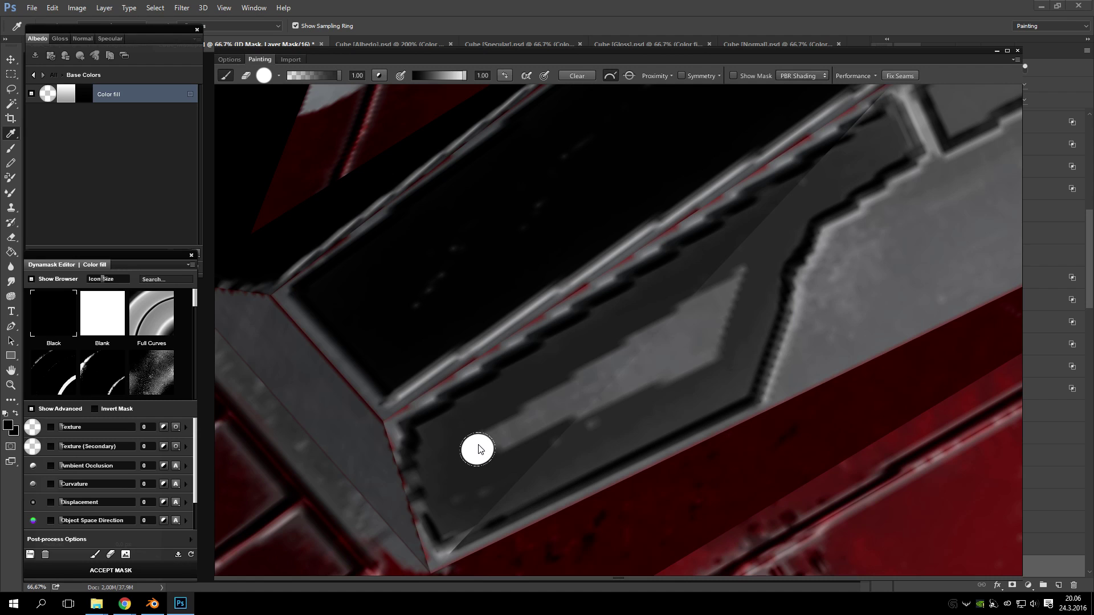
left_click_drag(556, 430, 698, 358)
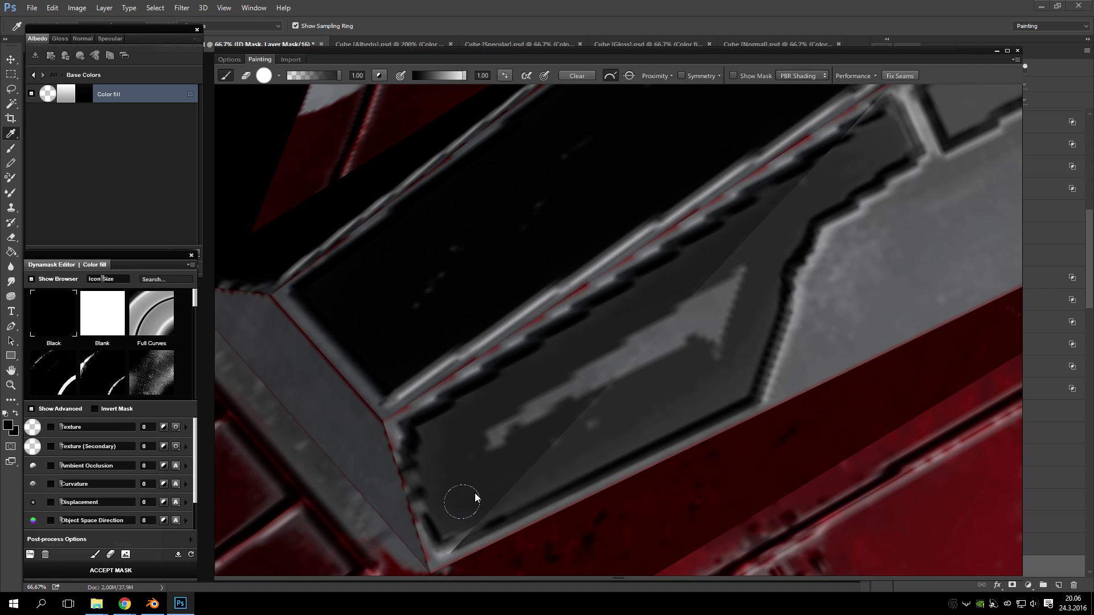
left_click_drag(538, 448, 501, 437)
mouse_move(731, 283)
left_mouse_down()
mouse_move(647, 372)
mouse_move(721, 336)
mouse_move(695, 390)
mouse_move(723, 333)
mouse_move(668, 364)
mouse_move(679, 310)
mouse_move(626, 366)
mouse_move(629, 352)
mouse_move(652, 340)
mouse_move(612, 396)
mouse_move(570, 360)
mouse_move(590, 393)
left_mouse_up()
- Paint the two small rectangular windows behind the large cockpit window, and the small side panels next to them, into the mask
mouse_move(749, 324)
left_mouse_down()
mouse_move(767, 284)
mouse_move(752, 263)
mouse_move(580, 360)
mouse_move(617, 351)
left_mouse_up()
mouse_move(598, 287)
left_mouse_down()
mouse_move(643, 368)
mouse_move(643, 304)
mouse_move(600, 365)
mouse_move(531, 245)
mouse_move(582, 176)
left_mouse_up()
mouse_move(640, 220)
left_mouse_down()
mouse_move(545, 358)
mouse_move(497, 333)
left_mouse_up()
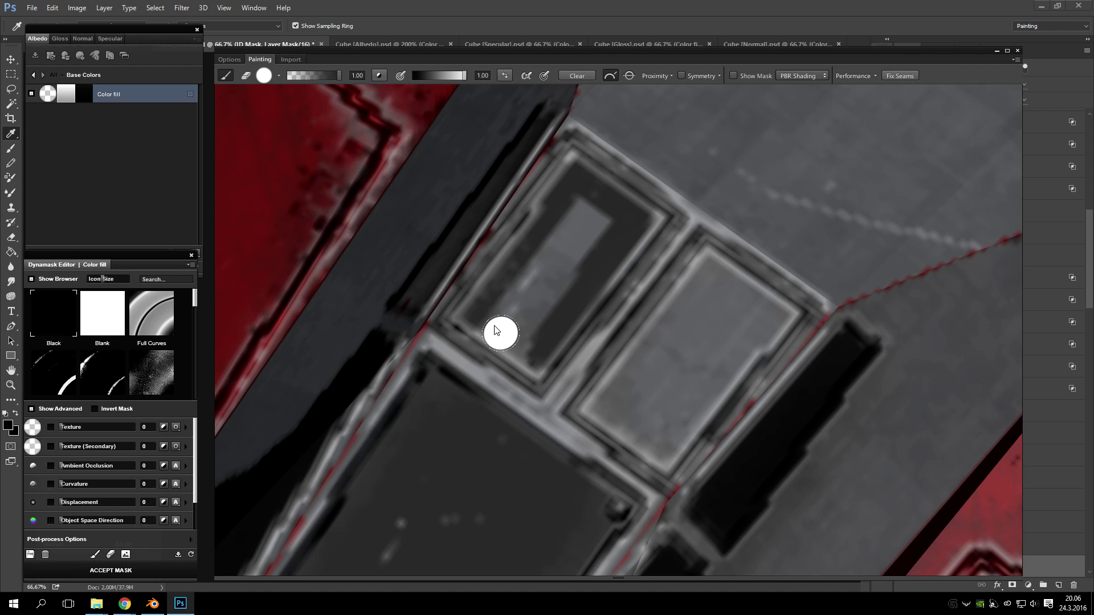
left_click_drag(534, 273, 606, 228)
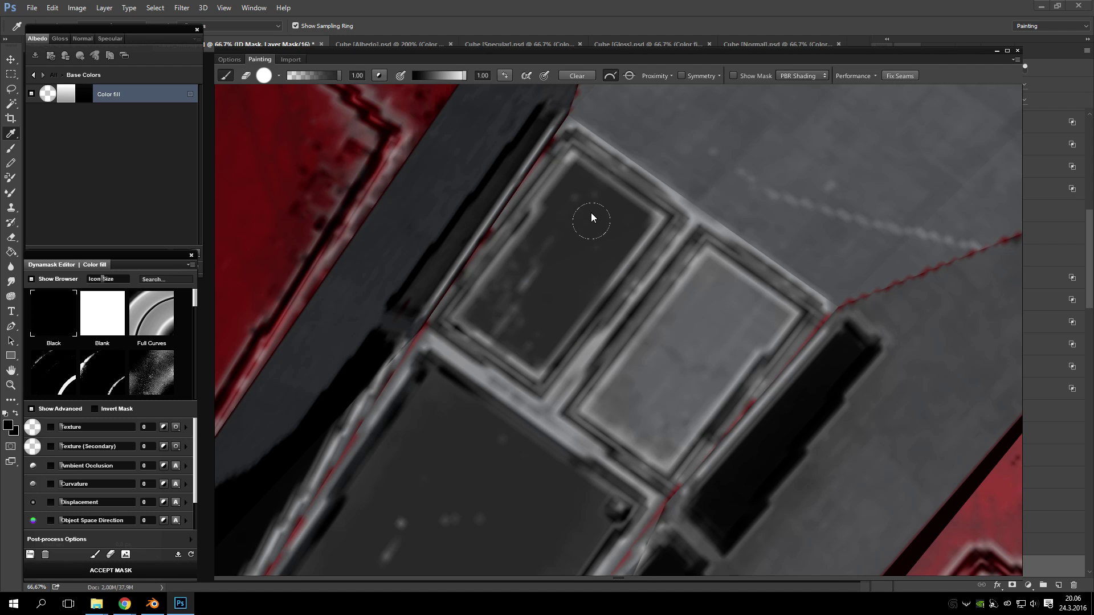
scroll(621, 229, "down", 5)
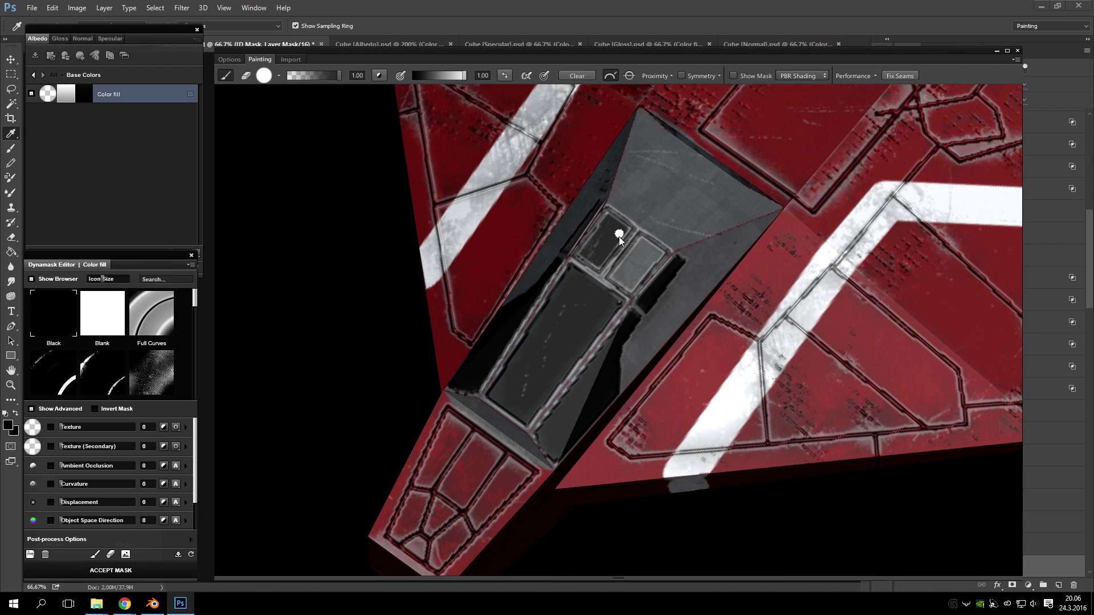
scroll(627, 261, "up", 5)
mouse_move(589, 354)
left_mouse_down()
mouse_move(647, 420)
mouse_move(656, 393)
mouse_move(780, 237)
mouse_move(794, 242)
mouse_move(708, 192)
mouse_move(675, 255)
mouse_move(686, 261)
mouse_move(610, 380)
mouse_move(663, 330)
mouse_move(735, 232)
mouse_move(688, 327)
mouse_move(714, 275)
mouse_move(701, 271)
mouse_move(683, 295)
mouse_move(635, 283)
mouse_move(615, 215)
mouse_move(473, 298)
mouse_move(697, 294)
mouse_move(591, 334)
mouse_move(416, 334)
mouse_move(734, 354)
mouse_move(566, 312)
mouse_move(669, 342)
left_mouse_up()
- Examine the recessed opening at the ship's rear from several angles, and return to check the painted cockpit windows
scroll(706, 273, "down", 8)
scroll(669, 341, "up", 8)
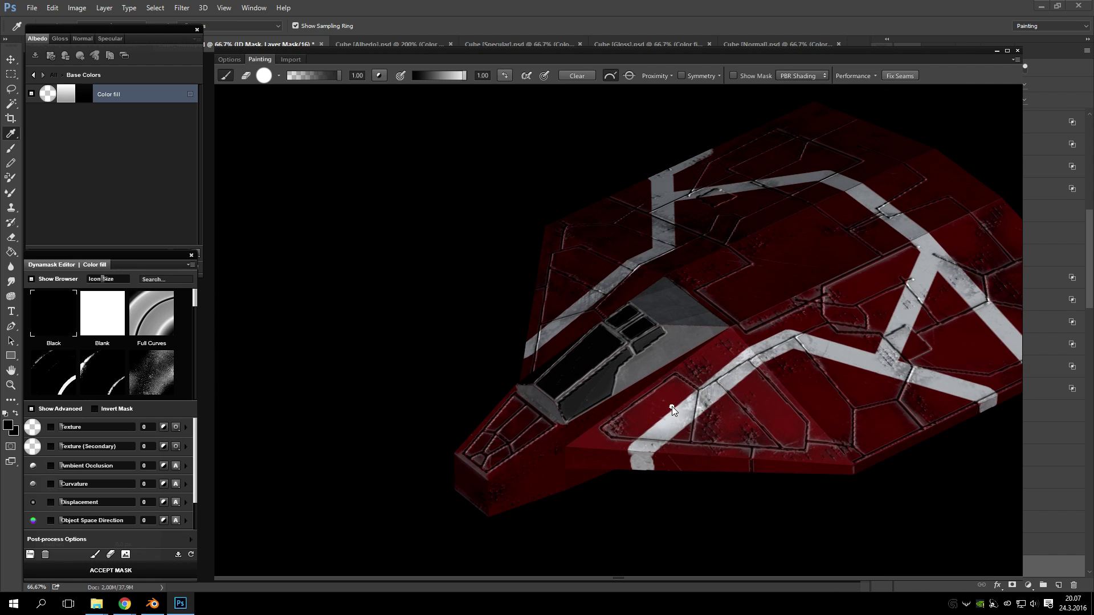
scroll(671, 405, "up", 3)
mouse_move(633, 382)
left_mouse_down()
mouse_move(533, 390)
mouse_move(774, 454)
mouse_move(695, 419)
mouse_move(772, 356)
mouse_move(759, 344)
mouse_move(593, 342)
mouse_move(476, 308)
mouse_move(621, 305)
mouse_move(411, 303)
mouse_move(779, 339)
mouse_move(677, 344)
left_mouse_up()
scroll(675, 346, "up", 2)
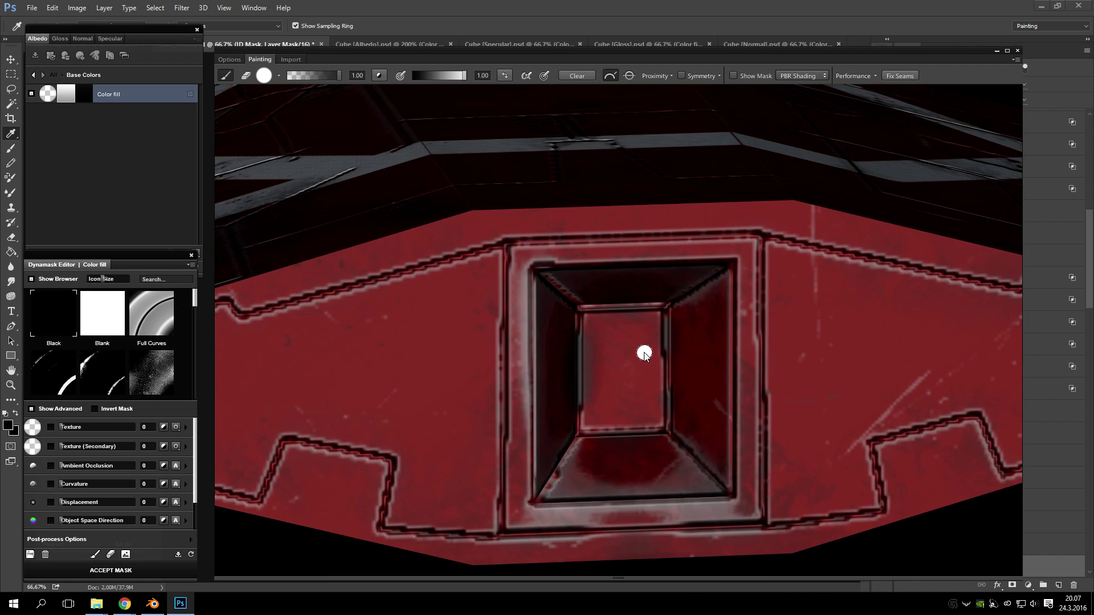
scroll(645, 354, "up", 1)
scroll(570, 308, "down", 2)
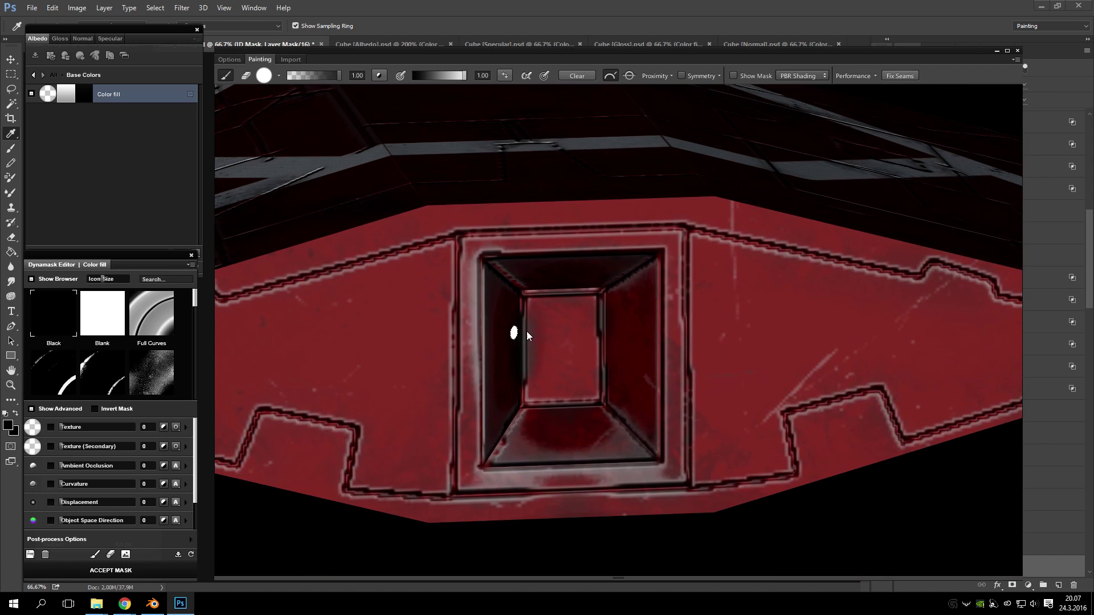
scroll(581, 310, "down", 2)
scroll(580, 309, "up", 3)
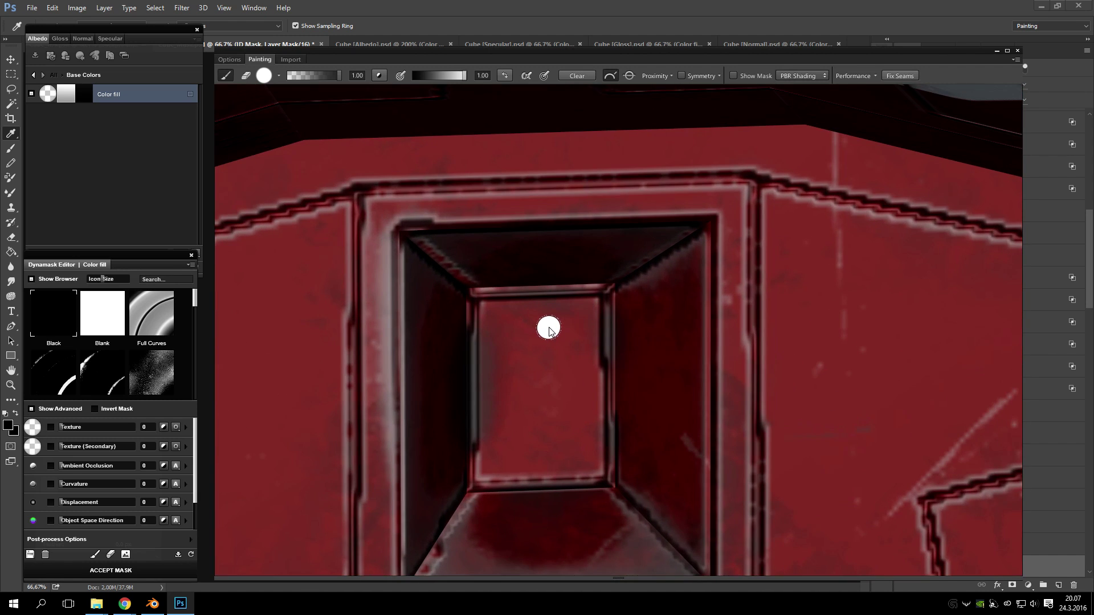
scroll(550, 328, "down", 3)
mouse_move(552, 325)
left_mouse_down()
mouse_move(620, 310)
mouse_move(631, 333)
mouse_move(529, 345)
mouse_move(757, 371)
mouse_move(719, 389)
mouse_move(781, 384)
mouse_move(465, 366)
mouse_move(337, 331)
left_mouse_up()
scroll(385, 324, "up", 2)
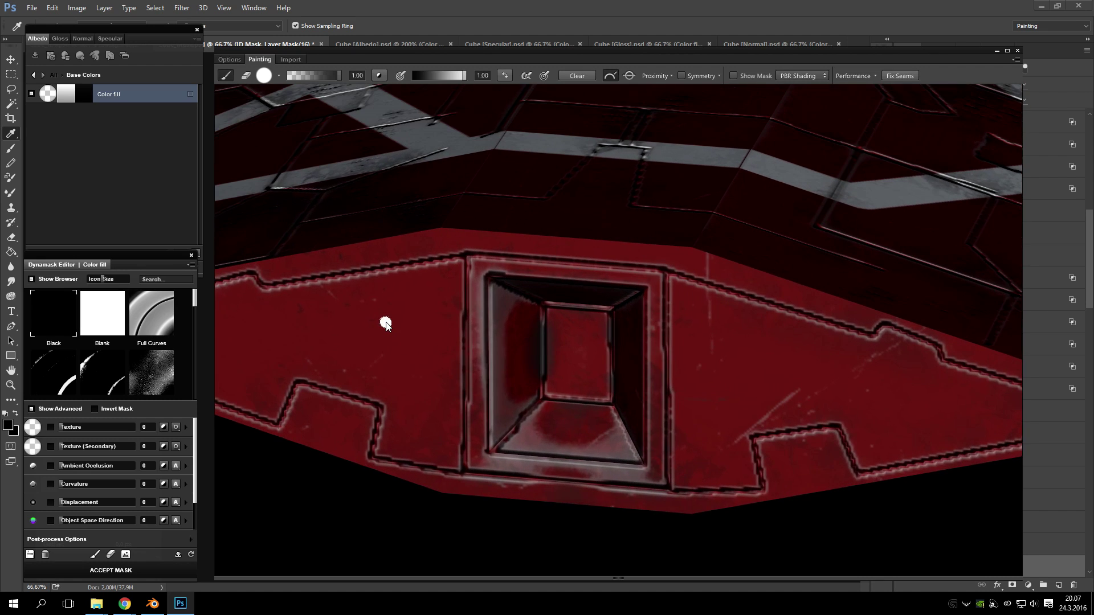
scroll(422, 320, "up", 5)
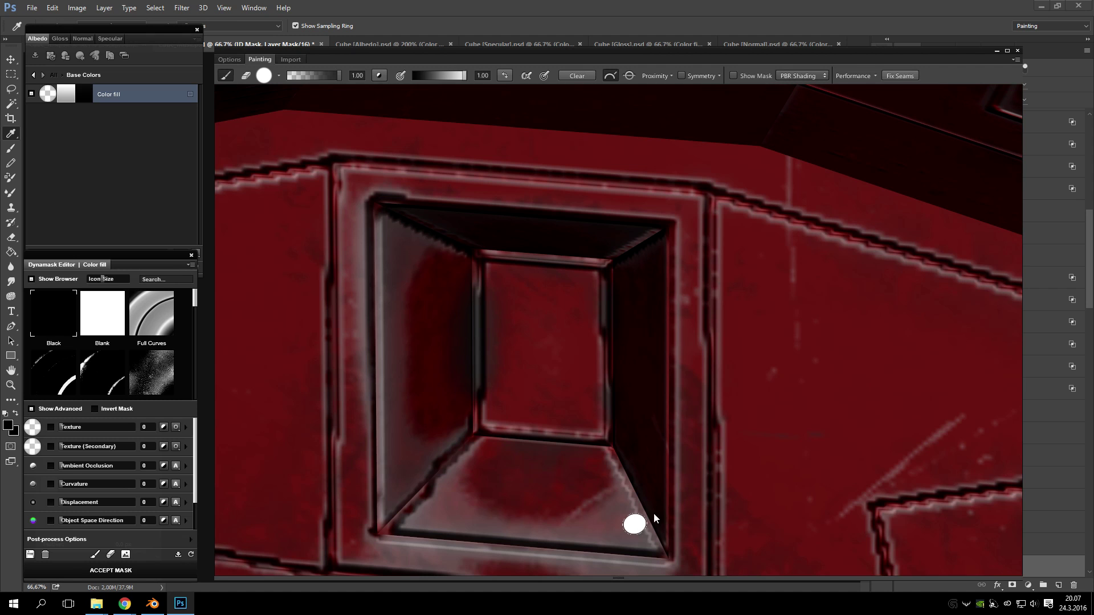
scroll(687, 391, "down", 5)
mouse_move(687, 391)
left_mouse_down()
mouse_move(580, 389)
mouse_move(597, 377)
mouse_move(695, 390)
mouse_move(527, 347)
left_mouse_up()
scroll(619, 388, "up", 5)
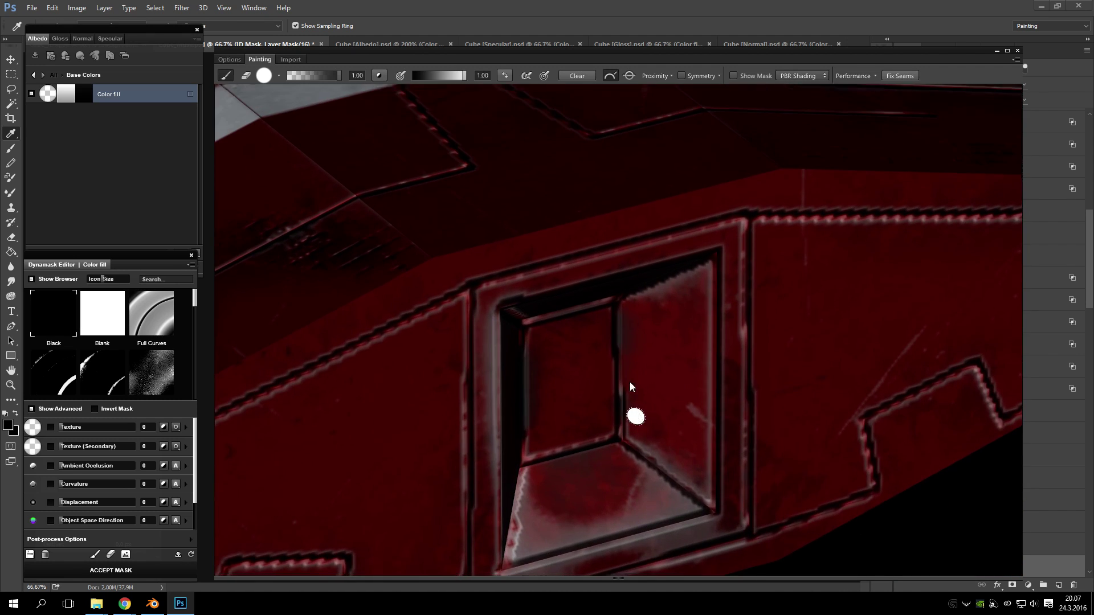
scroll(684, 451, "down", 3)
scroll(660, 471, "up", 2)
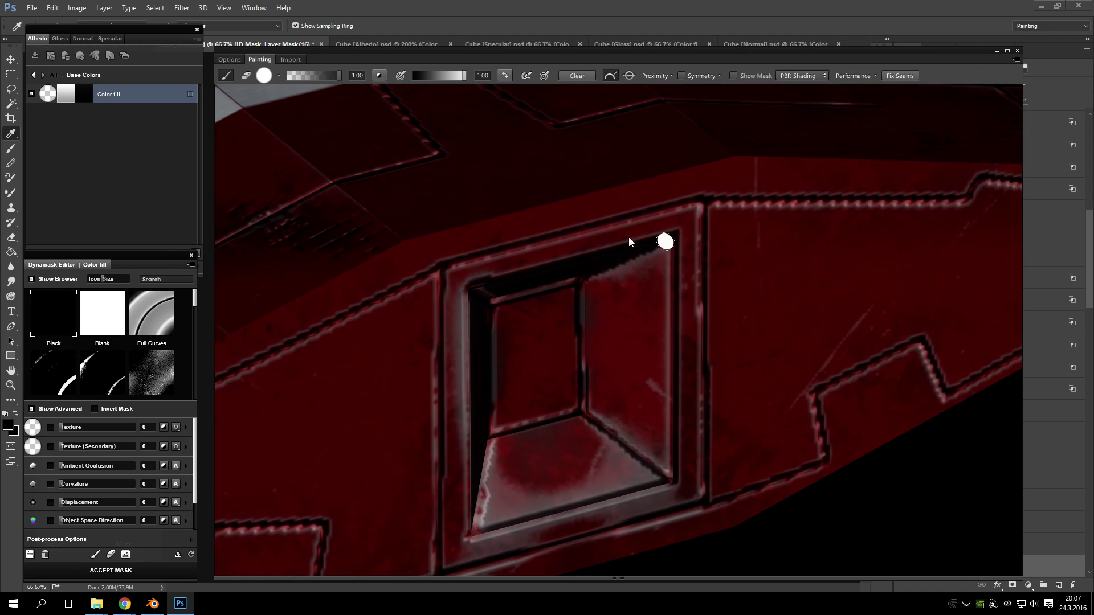
scroll(480, 488, "down", 3)
scroll(610, 289, "up", 2)
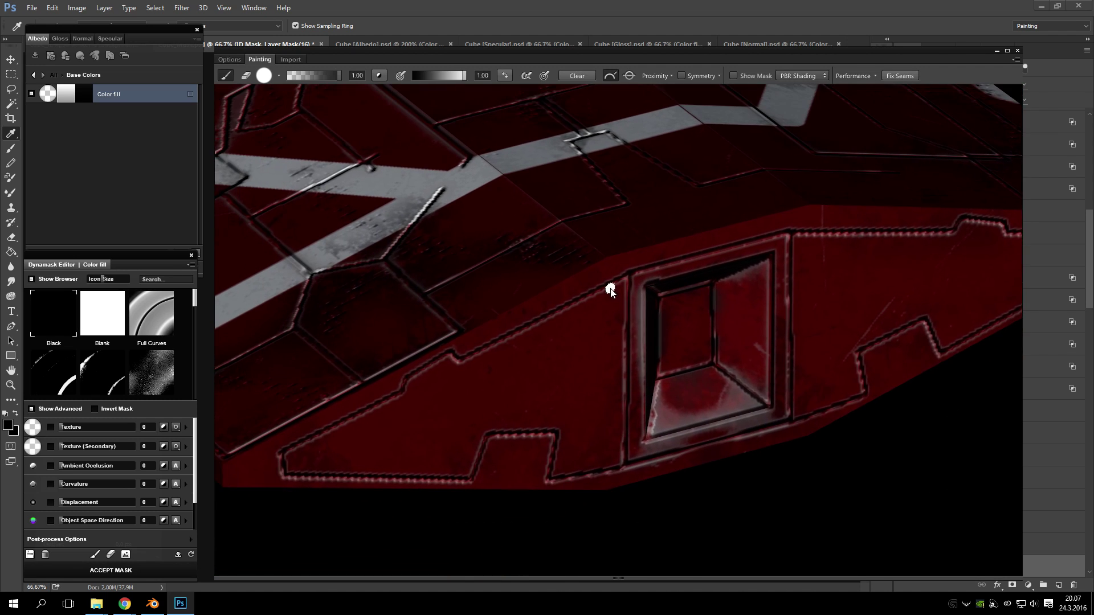
scroll(549, 383, "up", 6)
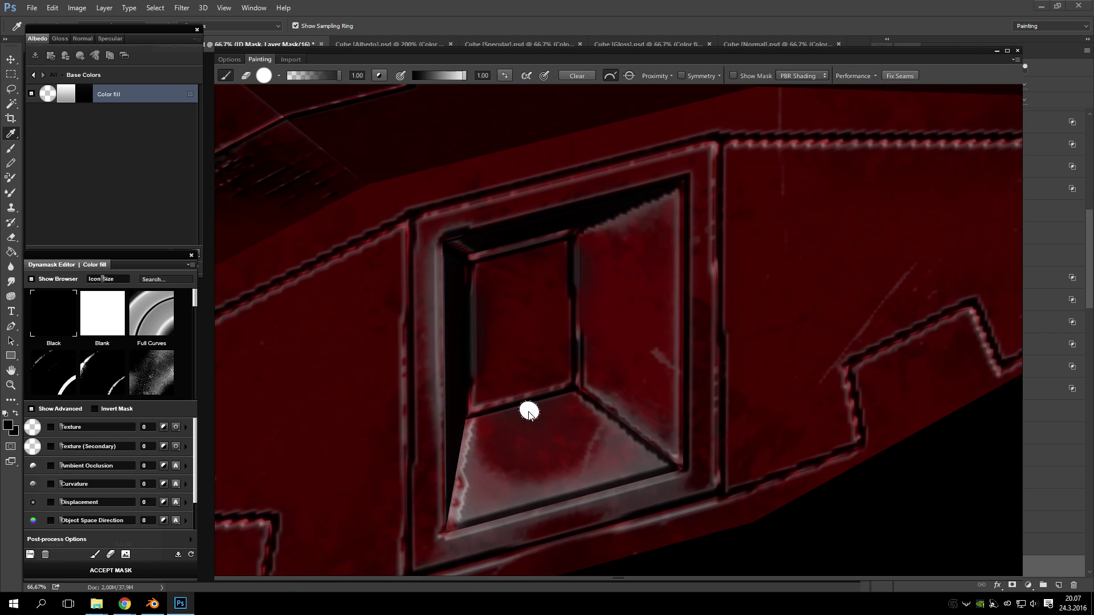
scroll(555, 378, "down", 2)
scroll(569, 359, "up", 1)
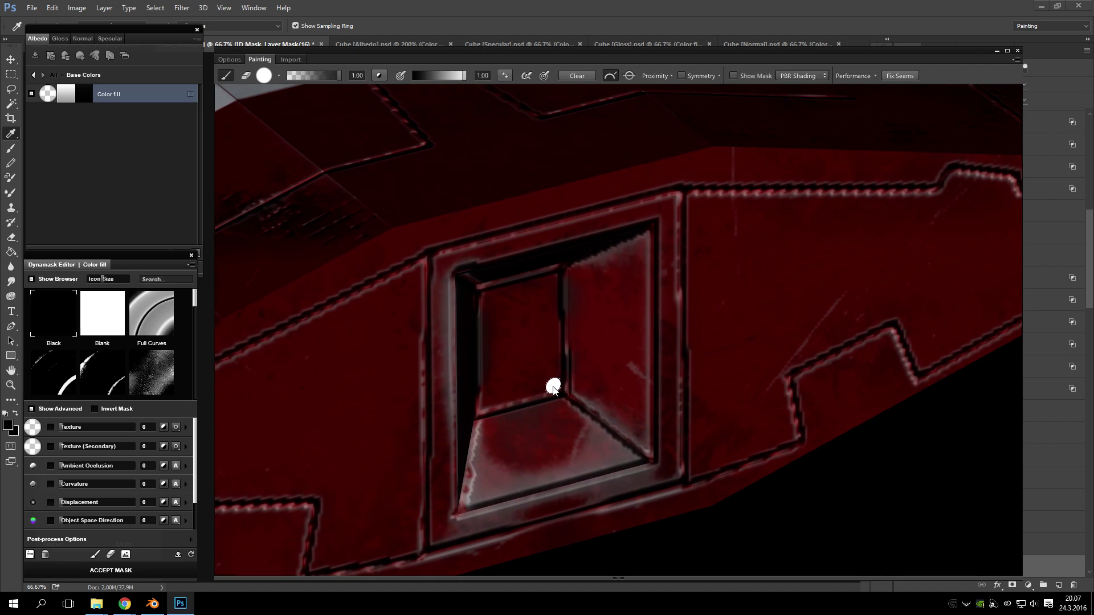
scroll(554, 388, "down", 5)
mouse_move(507, 305)
left_mouse_down()
mouse_move(473, 283)
mouse_move(531, 300)
mouse_move(539, 251)
mouse_move(648, 411)
mouse_move(517, 374)
mouse_move(589, 430)
mouse_move(621, 338)
mouse_move(608, 359)
mouse_move(649, 357)
mouse_move(488, 359)
mouse_move(607, 399)
mouse_move(542, 378)
mouse_move(476, 330)
mouse_move(599, 429)
mouse_move(691, 420)
mouse_move(606, 381)
mouse_move(634, 364)
mouse_move(551, 379)
mouse_move(593, 342)
mouse_move(566, 376)
mouse_move(683, 306)
mouse_move(641, 323)
mouse_move(572, 413)
left_mouse_up()
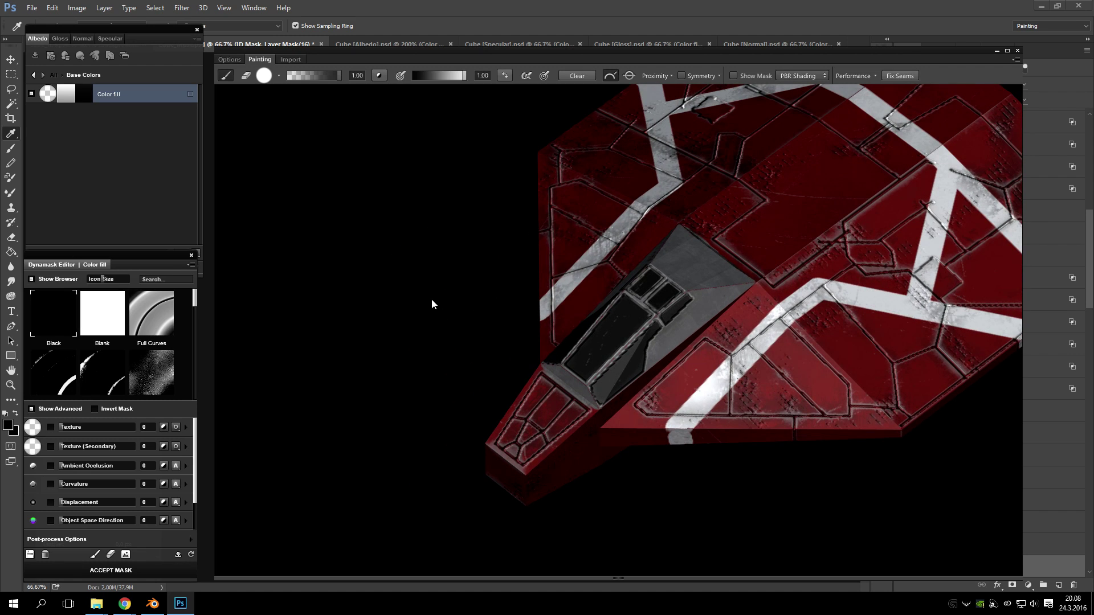
mouse_move(608, 311)
left_mouse_down()
mouse_move(556, 294)
mouse_move(508, 303)
mouse_move(442, 369)
mouse_move(525, 316)
left_mouse_up()
left_click_drag(654, 257, 606, 281)
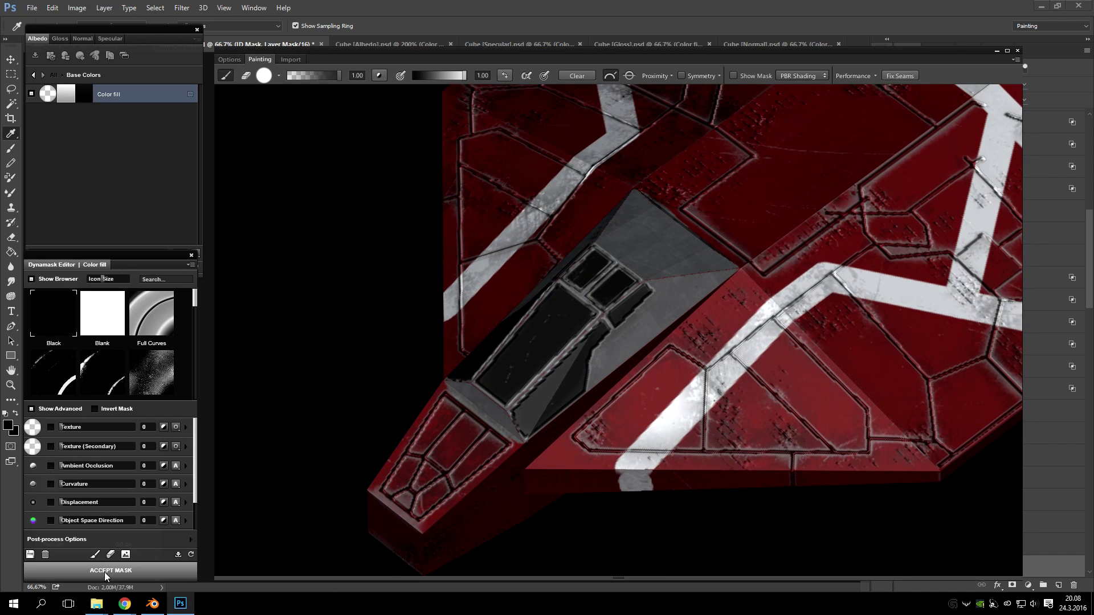
- Accept the painted mask and rename its color fill layer to Windows
left_click(90, 570)
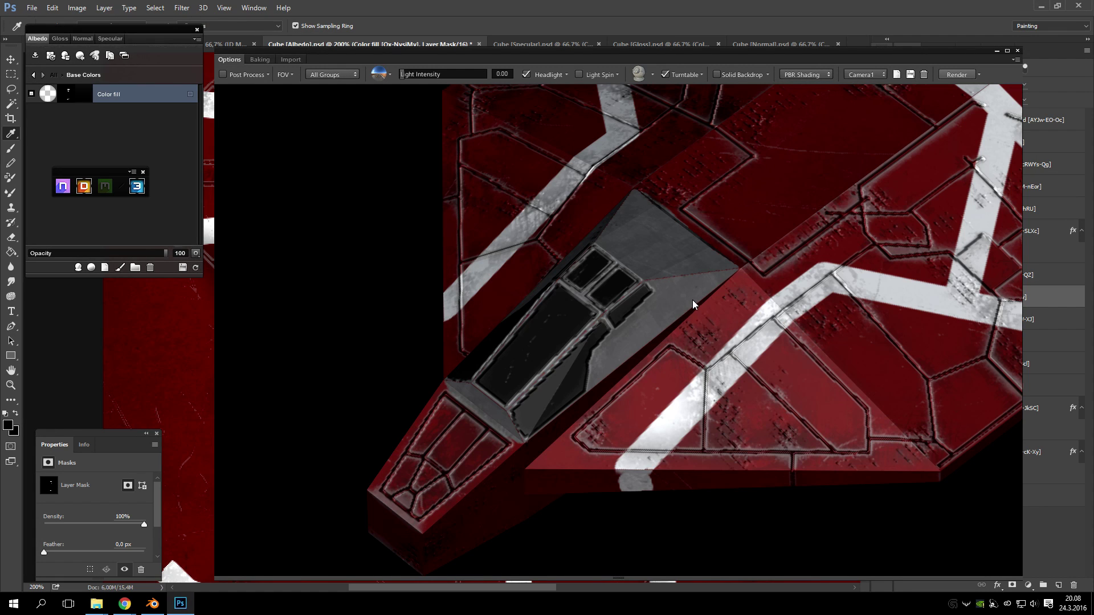
left_click_drag(816, 341, 754, 363)
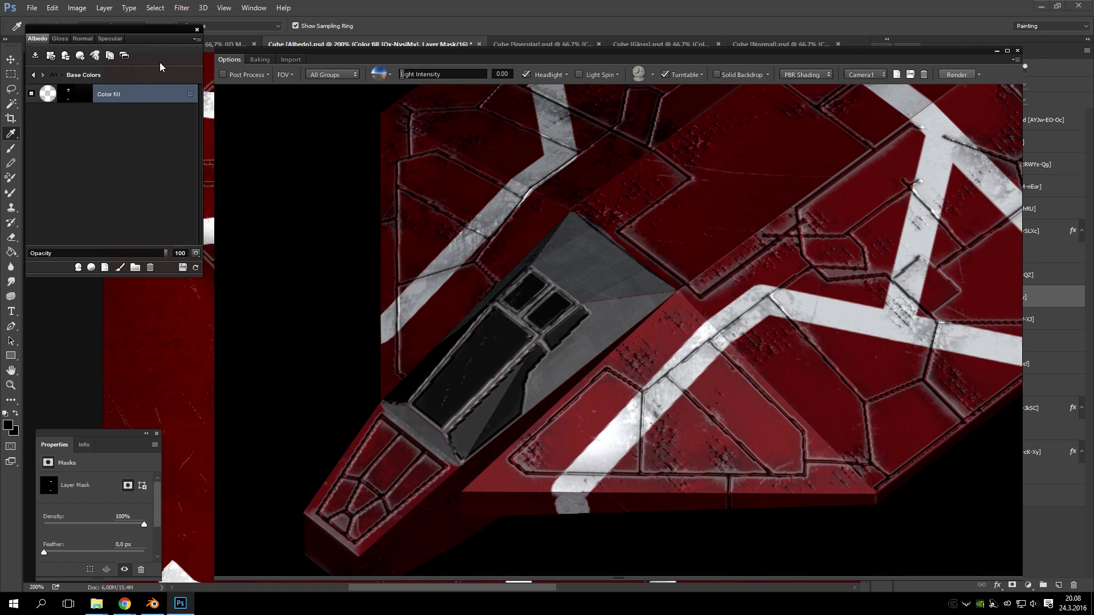
left_click(109, 94)
key("Return")
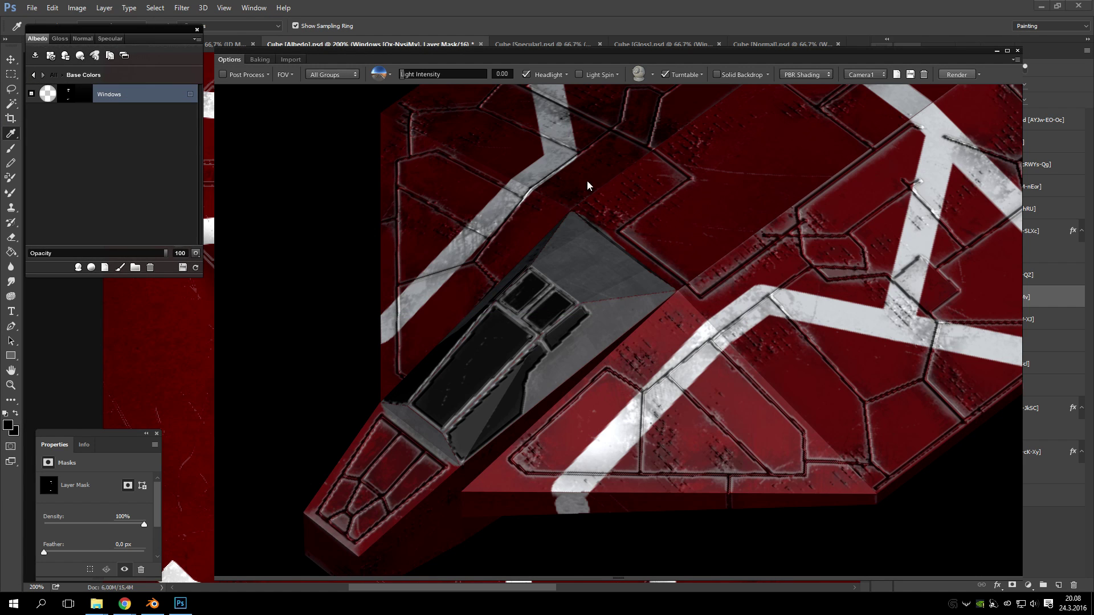
- Add a new color fill layer below Windows in Base Colors and set its color to olive green
left_click_drag(570, 262, 663, 241)
scroll(573, 286, "up", 3)
scroll(658, 241, "down", 3)
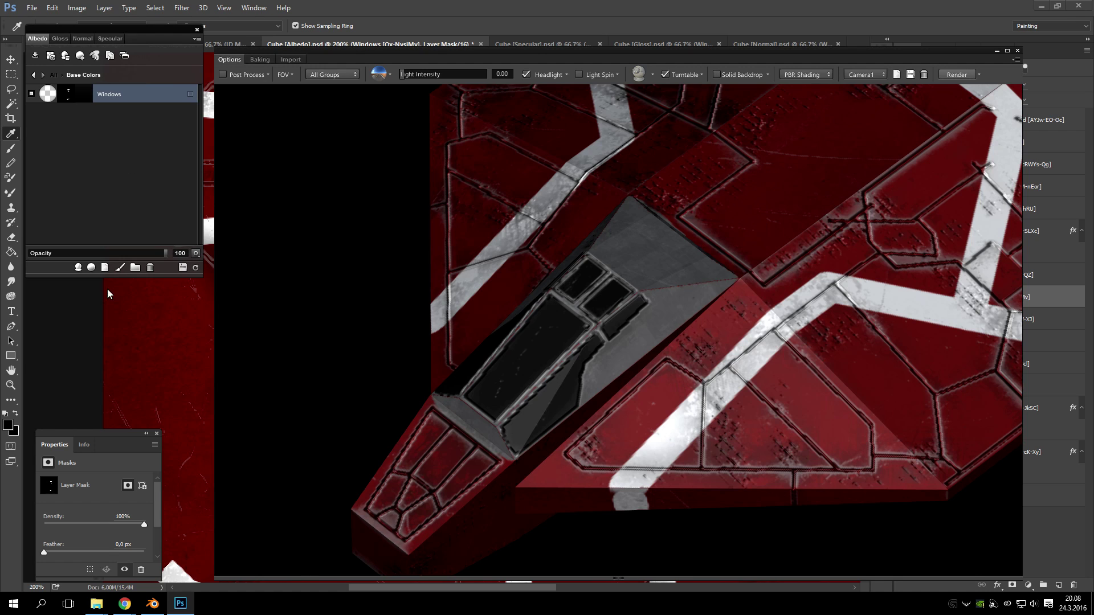
left_click(105, 268)
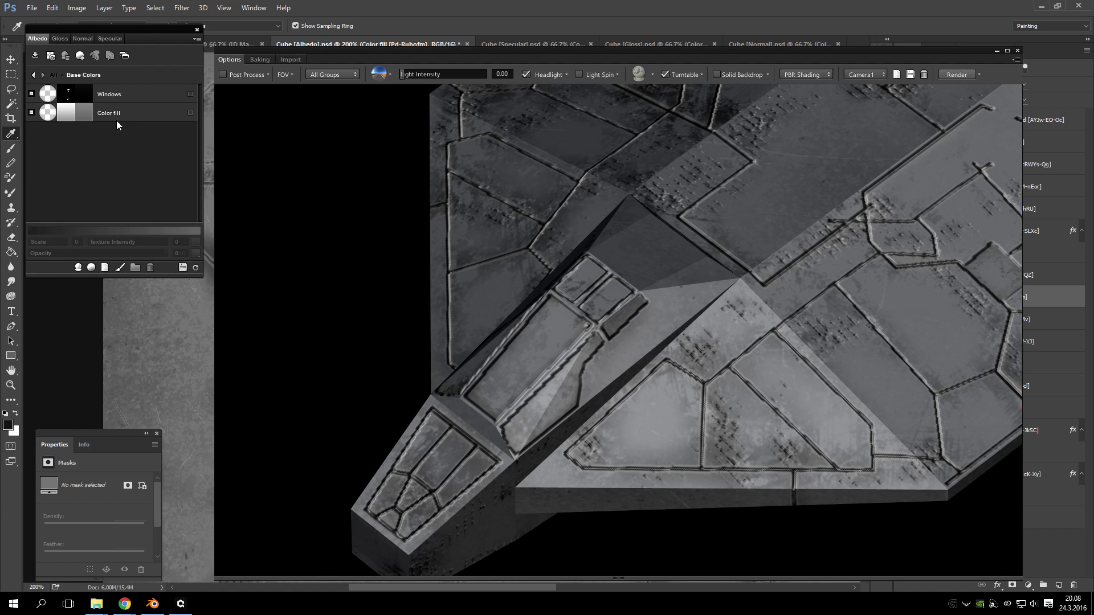
left_click(117, 121)
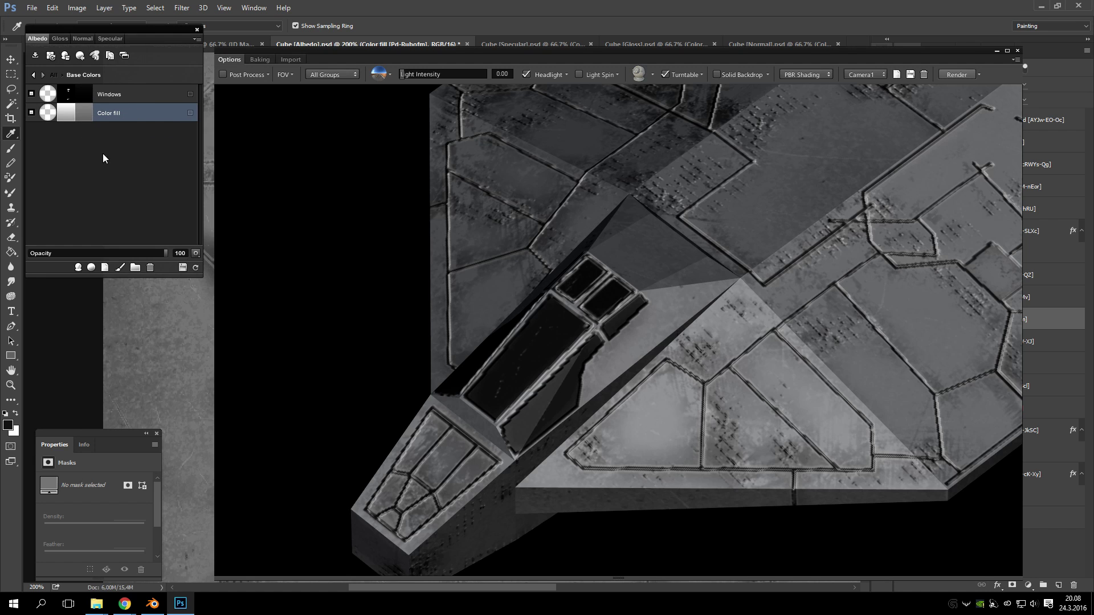
scroll(740, 327, "up", 5)
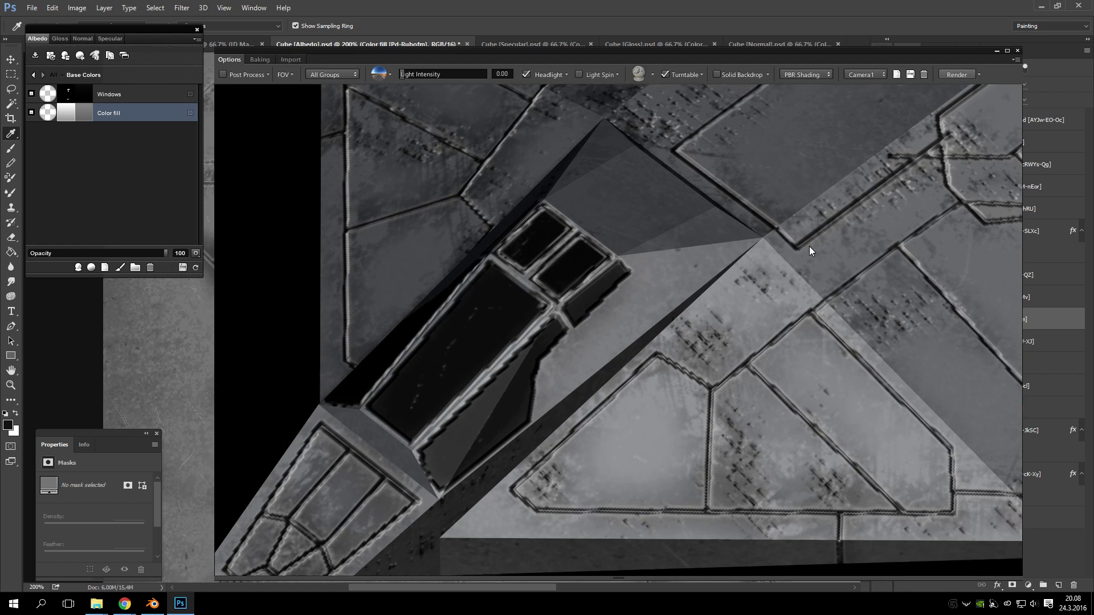
double_click(91, 112)
mouse_move(555, 395)
left_mouse_down()
mouse_move(555, 417)
mouse_move(559, 398)
mouse_move(559, 411)
mouse_move(522, 394)
mouse_move(497, 352)
left_mouse_up()
left_click(538, 301)
left_click(538, 293)
left_click(653, 286)
- Open the new fill's Dynamask in full shaded mode and apply the Black preset
left_click(67, 114)
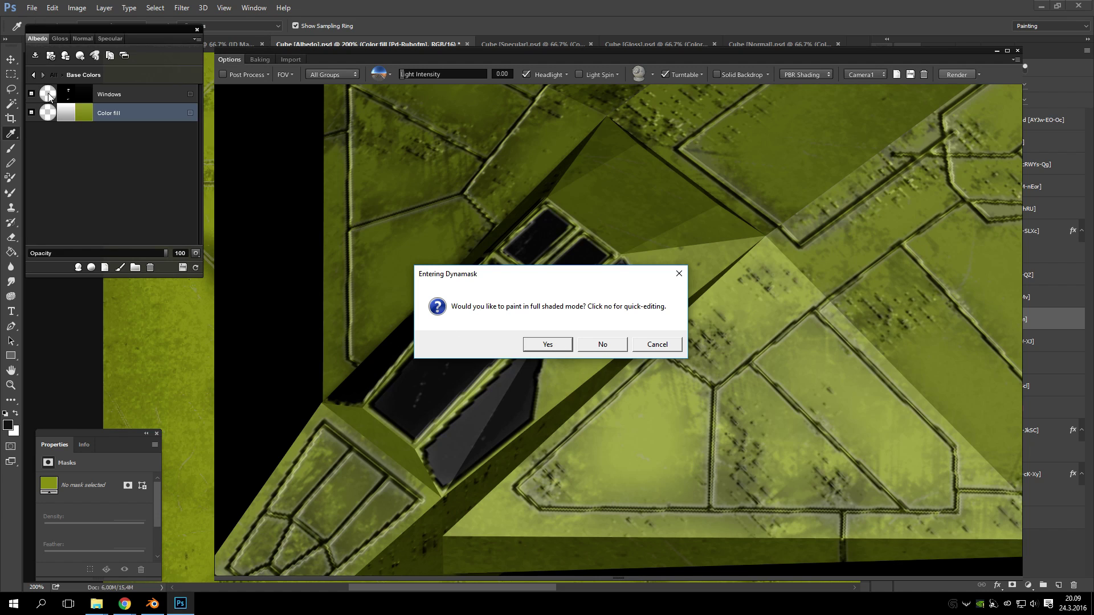
left_click(547, 345)
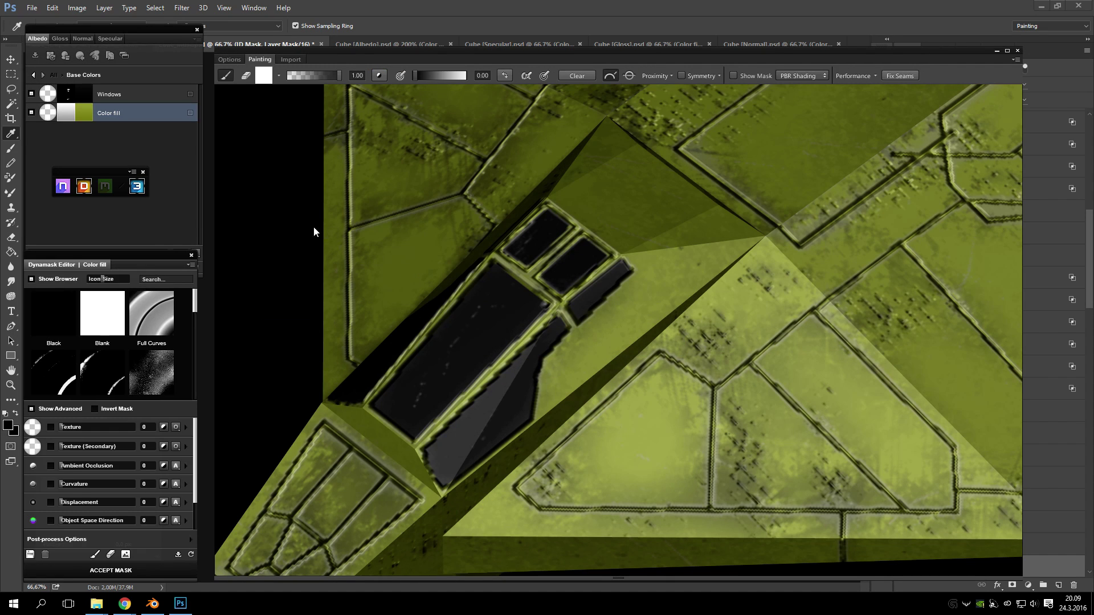
scroll(613, 316, "down", 8)
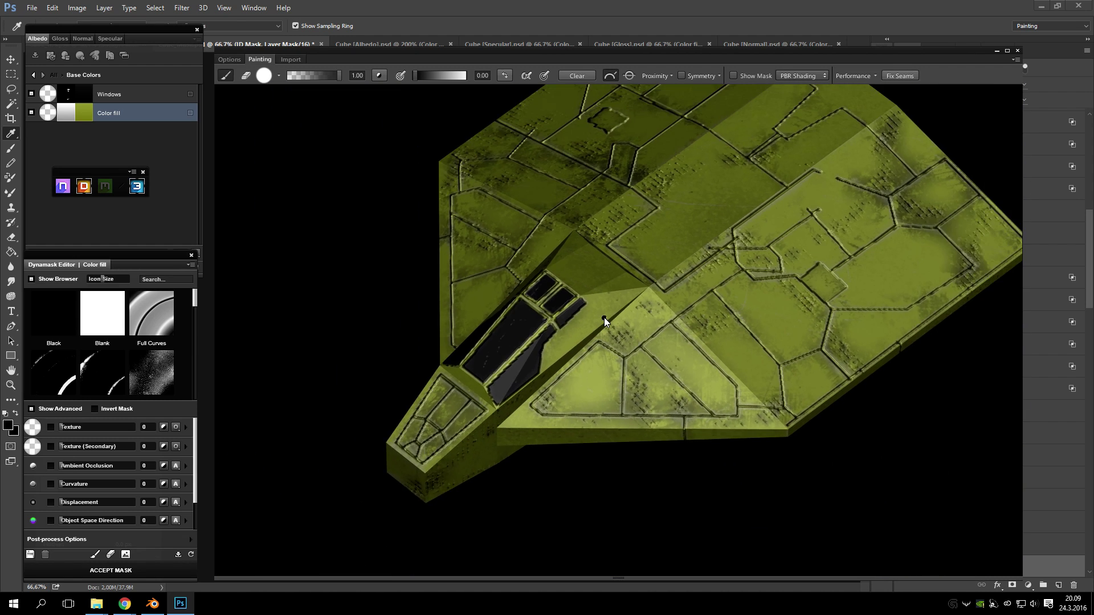
scroll(604, 317, "up", 8)
left_click_drag(305, 349, 341, 361)
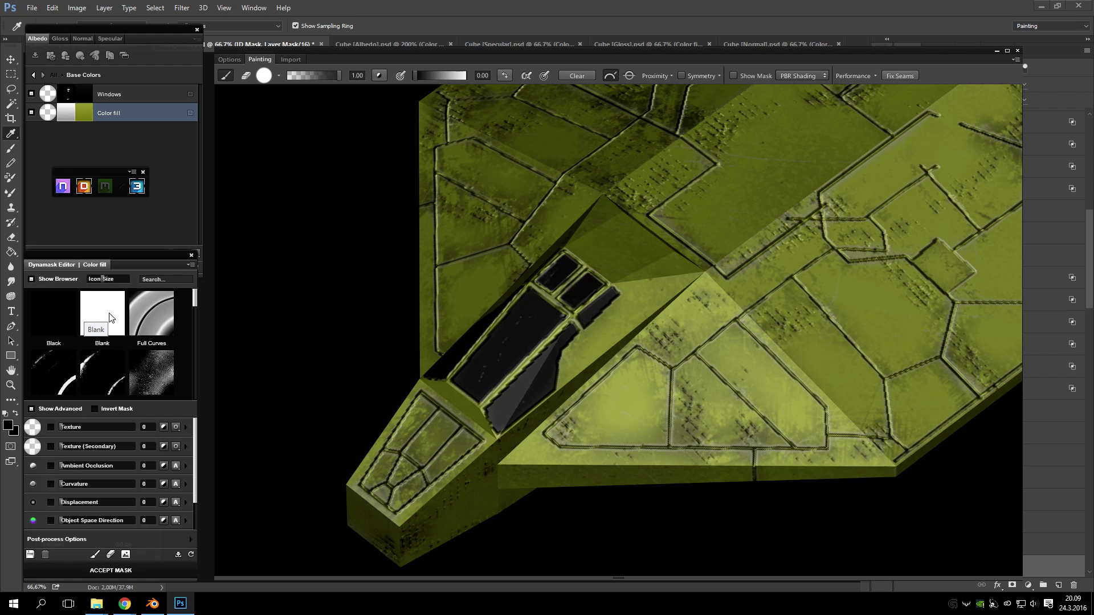
left_click(53, 310)
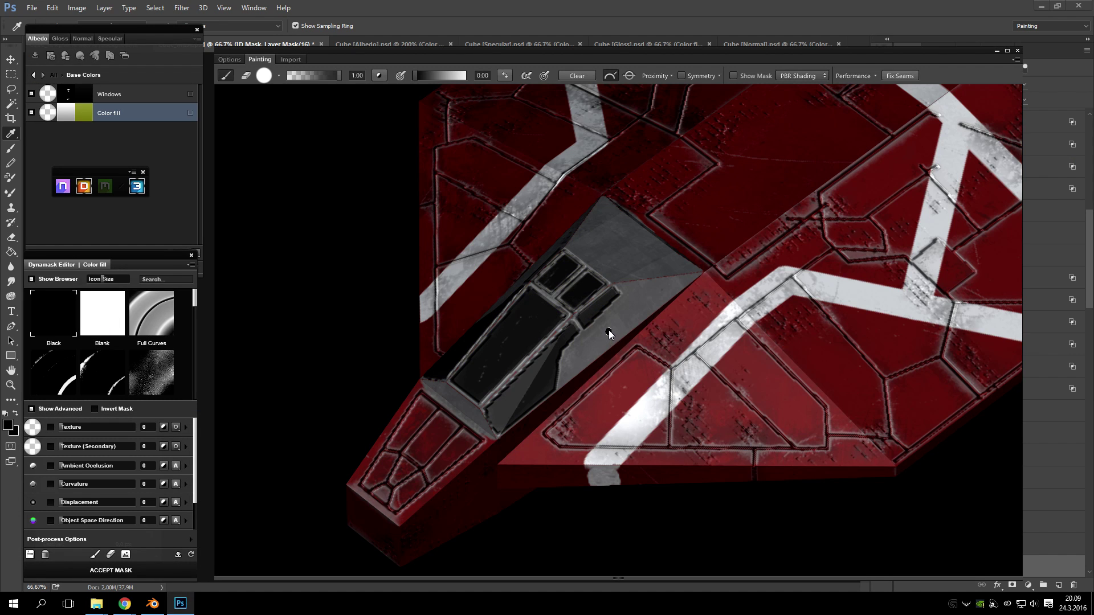
- Apply the Sharp Edges preset to the new fill's mask
mouse_move(608, 333)
left_mouse_down()
mouse_move(520, 313)
mouse_move(599, 324)
left_mouse_up()
scroll(599, 323, "up", 3)
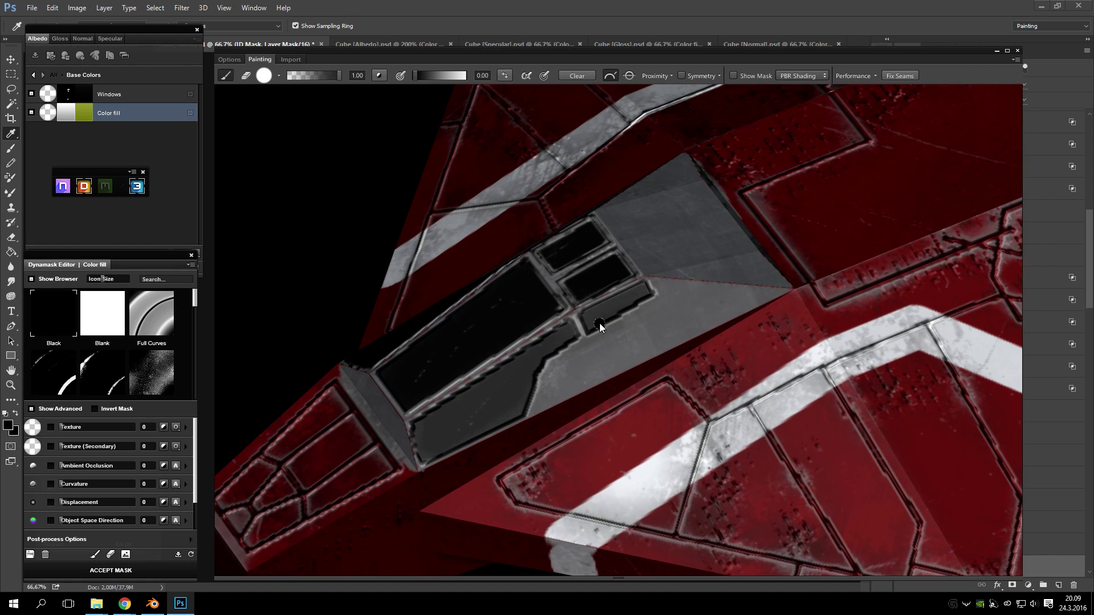
scroll(97, 371, "down", 5)
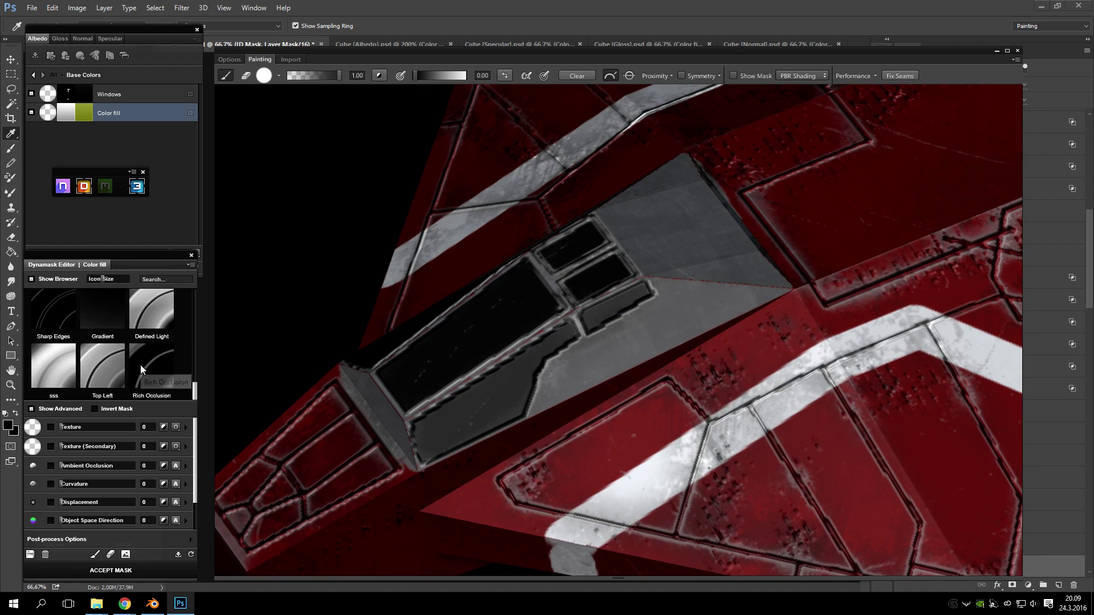
scroll(141, 368, "up", 1)
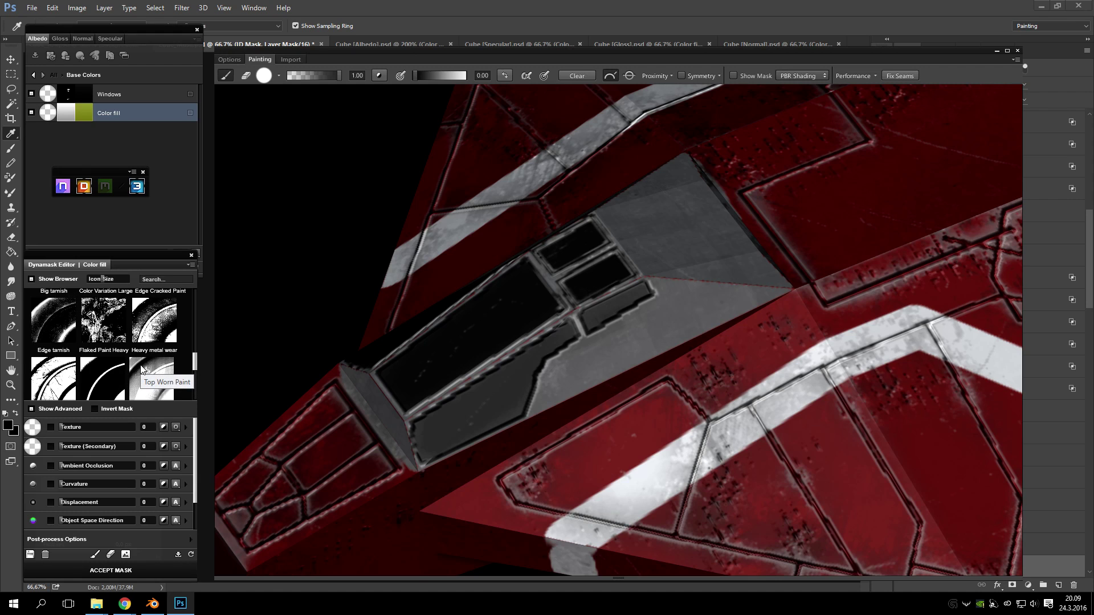
scroll(141, 368, "down", 4)
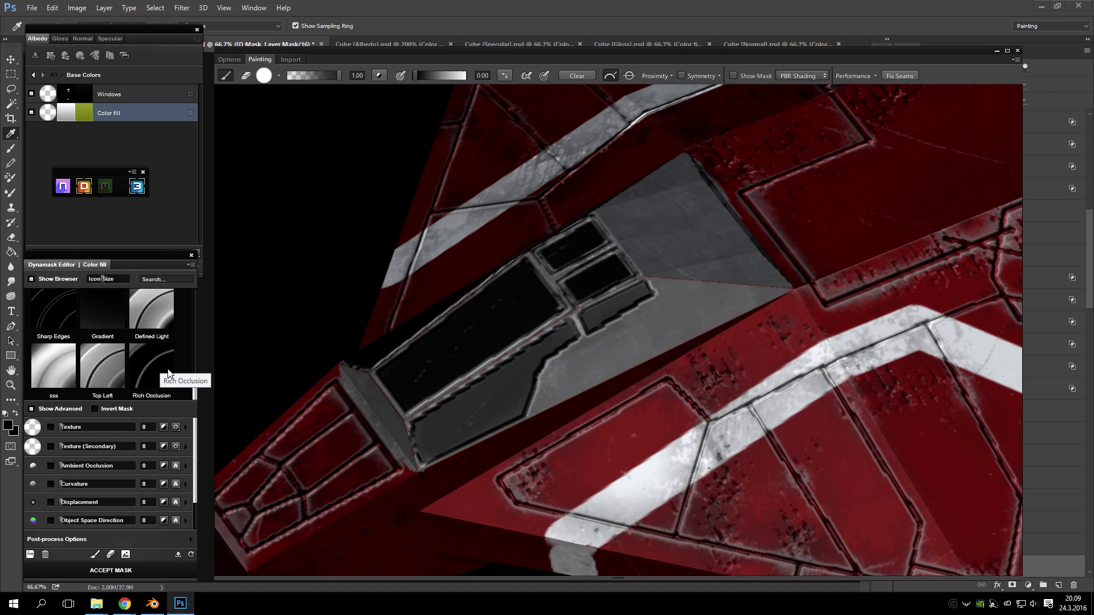
left_click(54, 304)
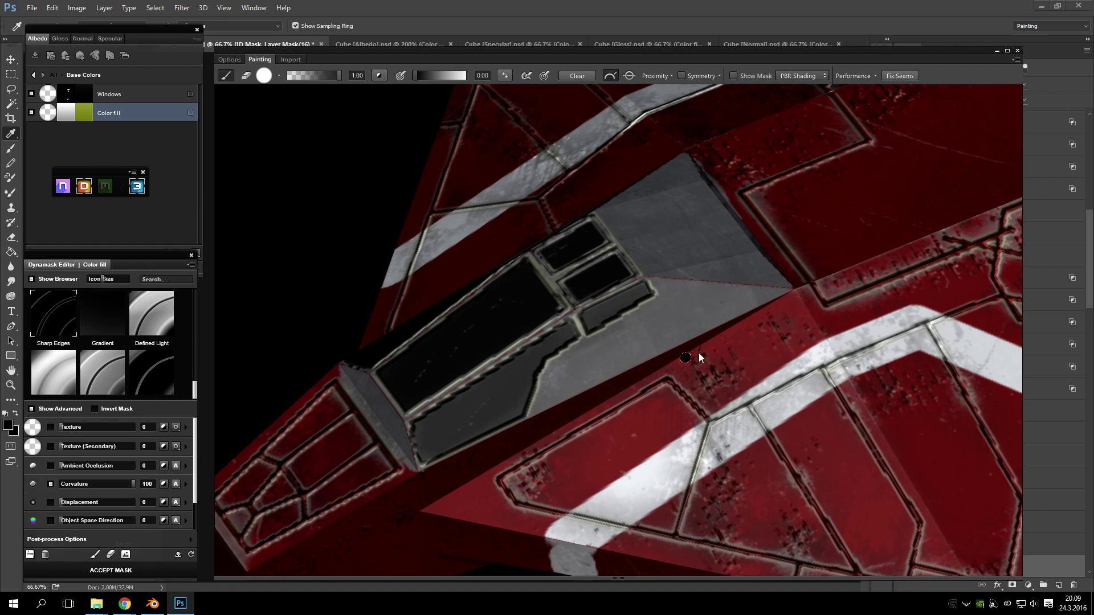
mouse_move(761, 306)
left_mouse_down()
mouse_move(593, 362)
mouse_move(567, 354)
mouse_move(447, 373)
left_mouse_up()
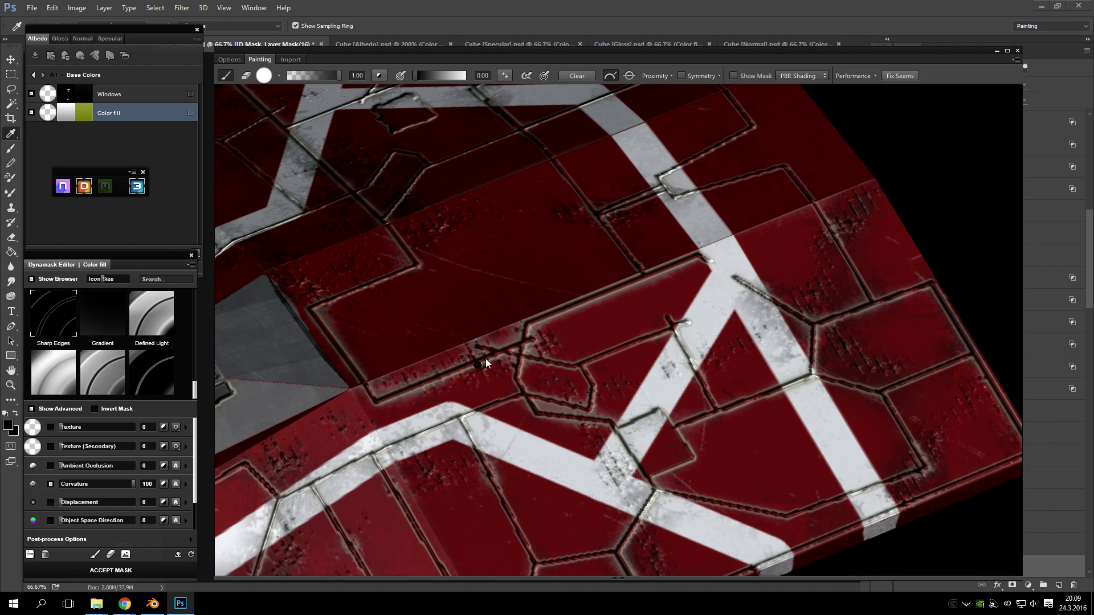
- Show only the mask and examine its edge lines along the hull grooves and cockpit windows, and return to PBR shading
left_click(734, 76)
left_click_drag(457, 299, 456, 251)
scroll(532, 344, "up", 5)
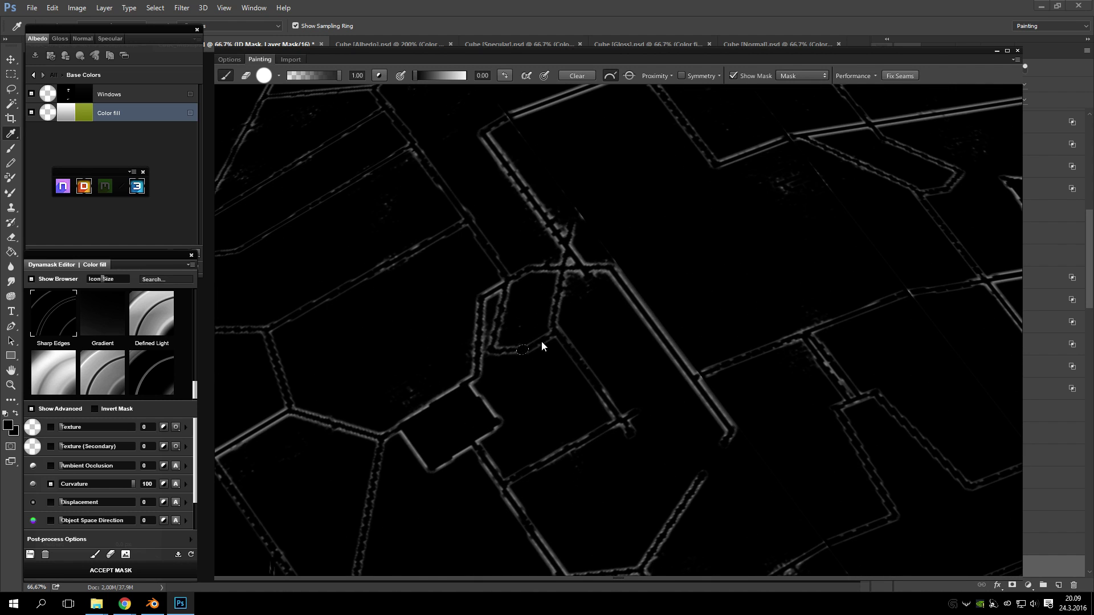
left_click_drag(630, 305, 565, 342)
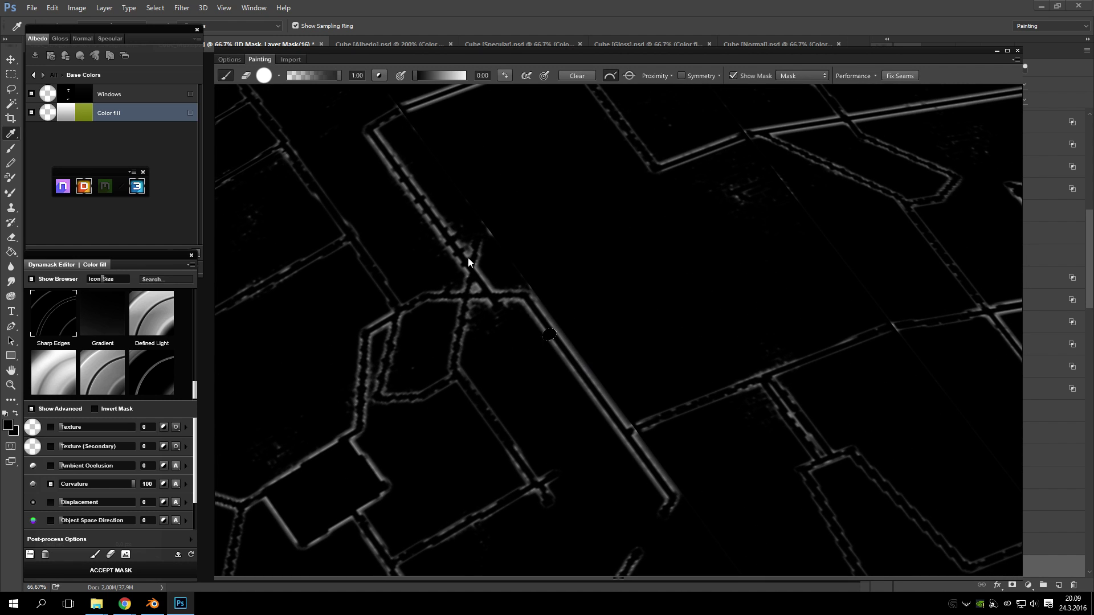
left_click_drag(481, 265, 499, 306)
left_click_drag(485, 397, 585, 387)
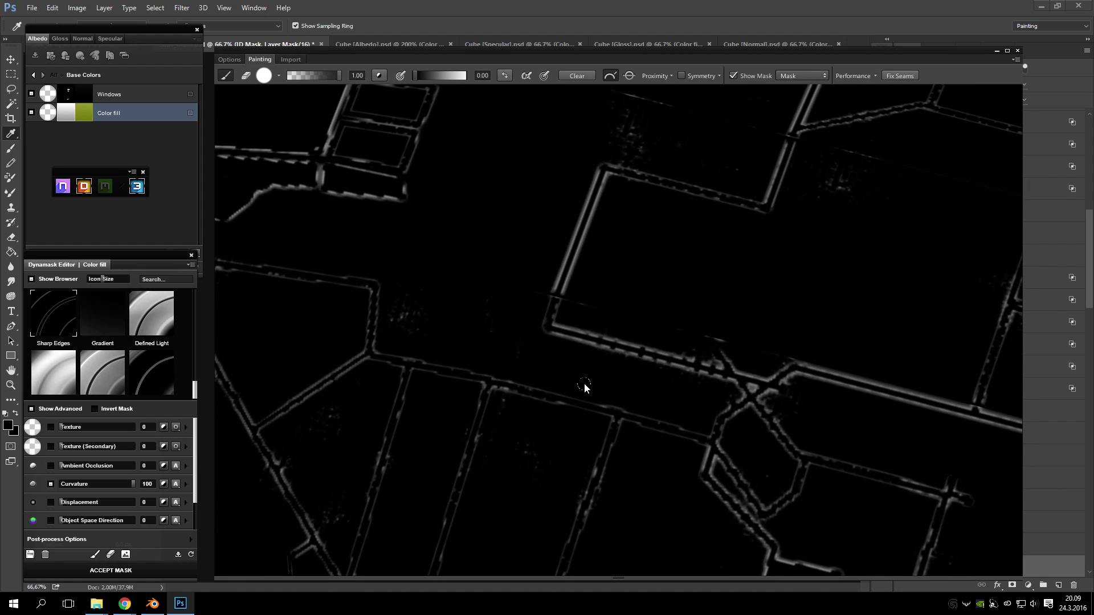
left_click_drag(593, 281, 636, 337)
scroll(636, 337, "up", 2)
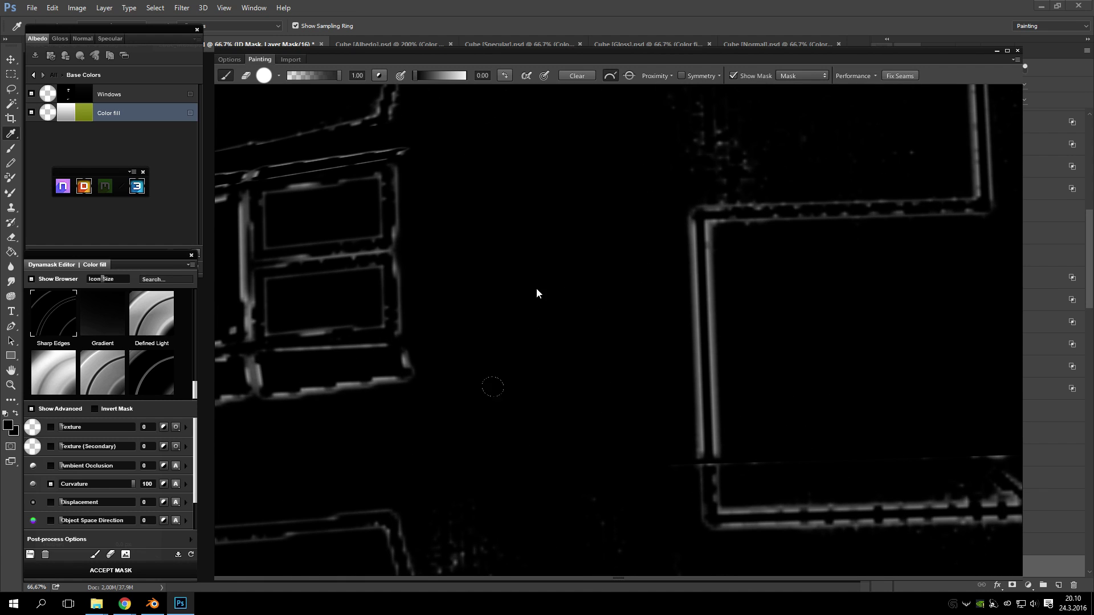
left_click_drag(564, 380, 411, 370)
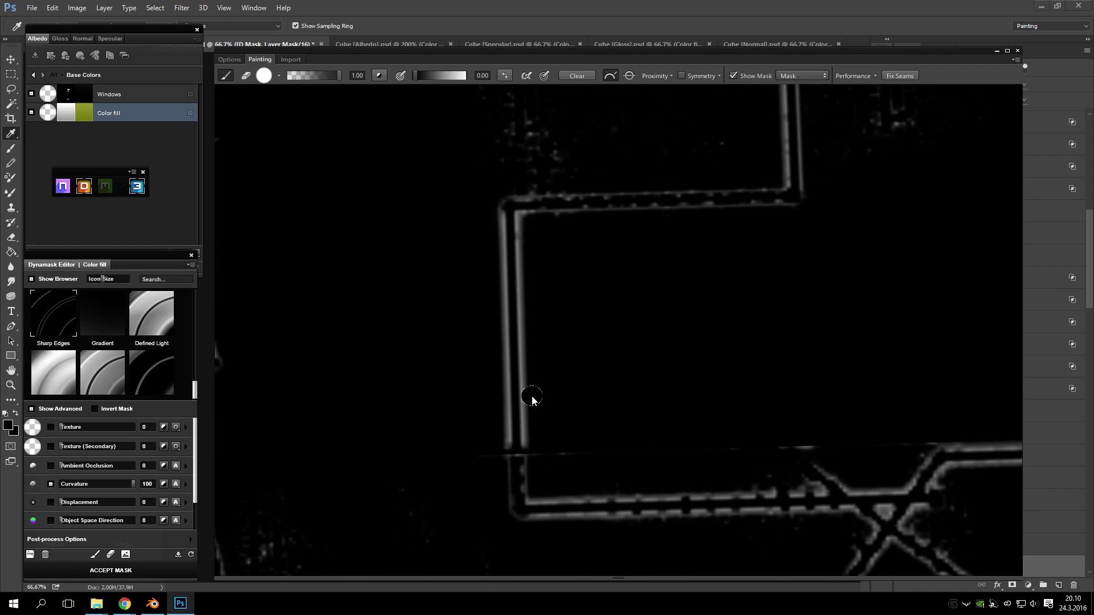
scroll(654, 293, "down", 4)
left_click_drag(845, 364, 606, 242)
left_click_drag(469, 256, 740, 324)
scroll(738, 325, "up", 3)
scroll(731, 325, "up", 3)
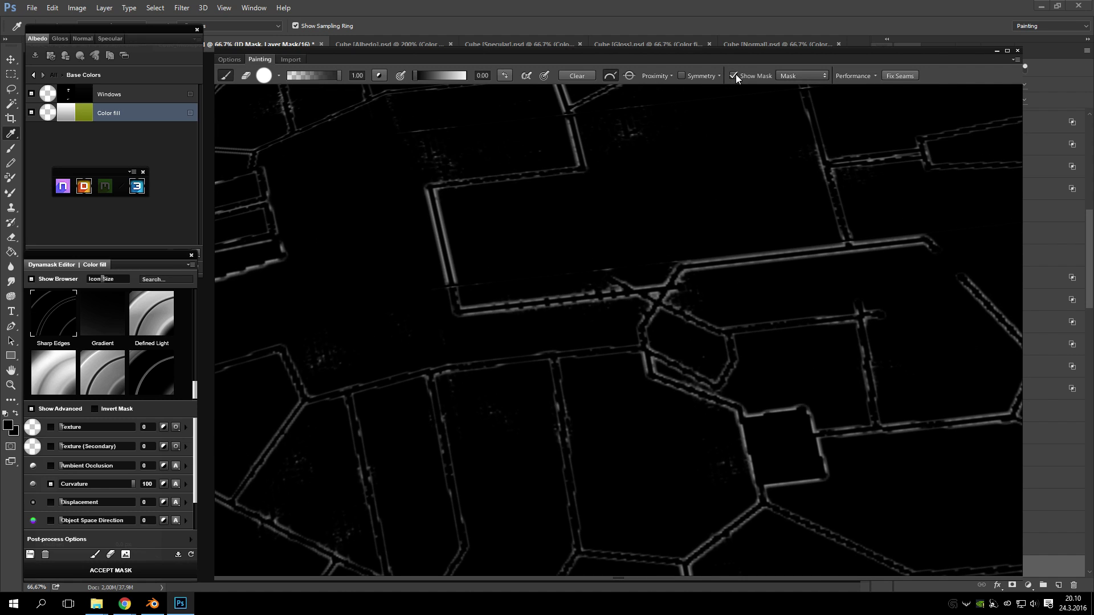
left_click(734, 75)
- Set the new fill layer's color to bright yellow, f0ff00
double_click(82, 111)
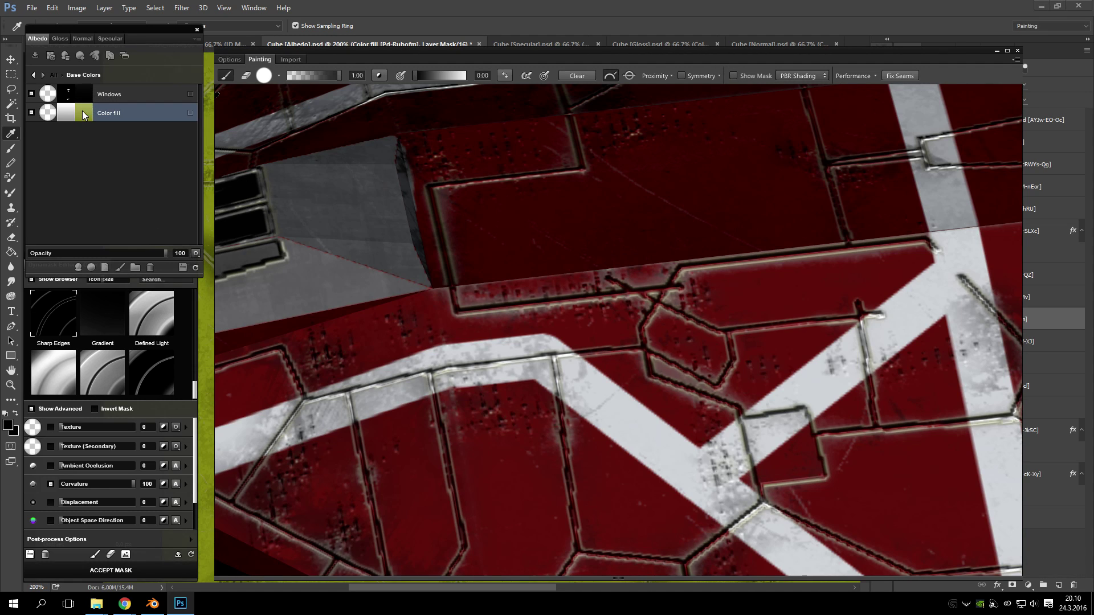
left_click_drag(501, 355, 532, 320)
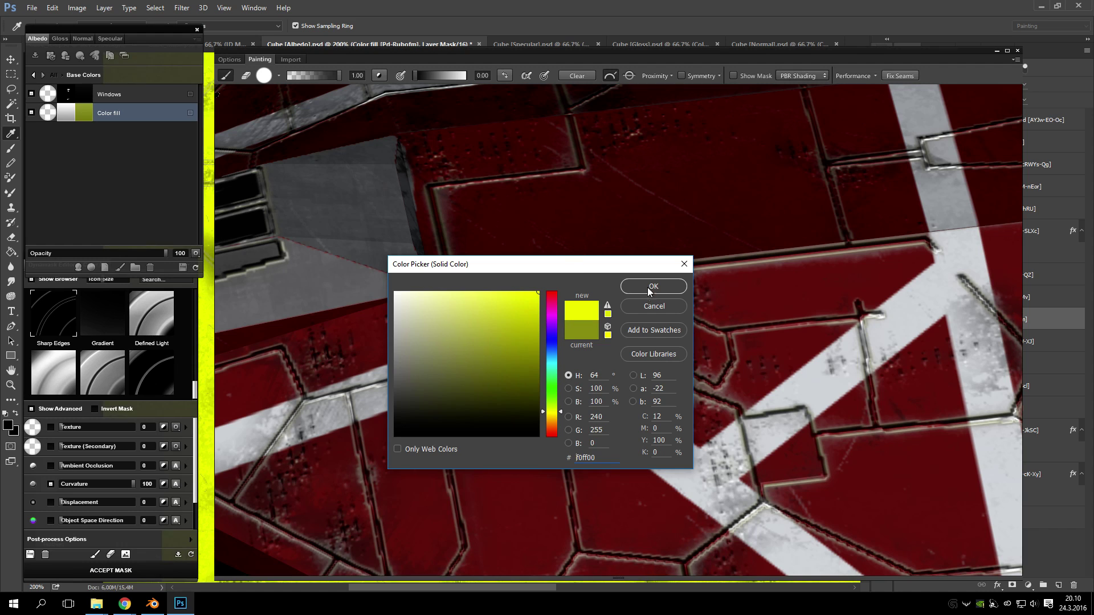
left_click(653, 286)
scroll(606, 306, "down", 5)
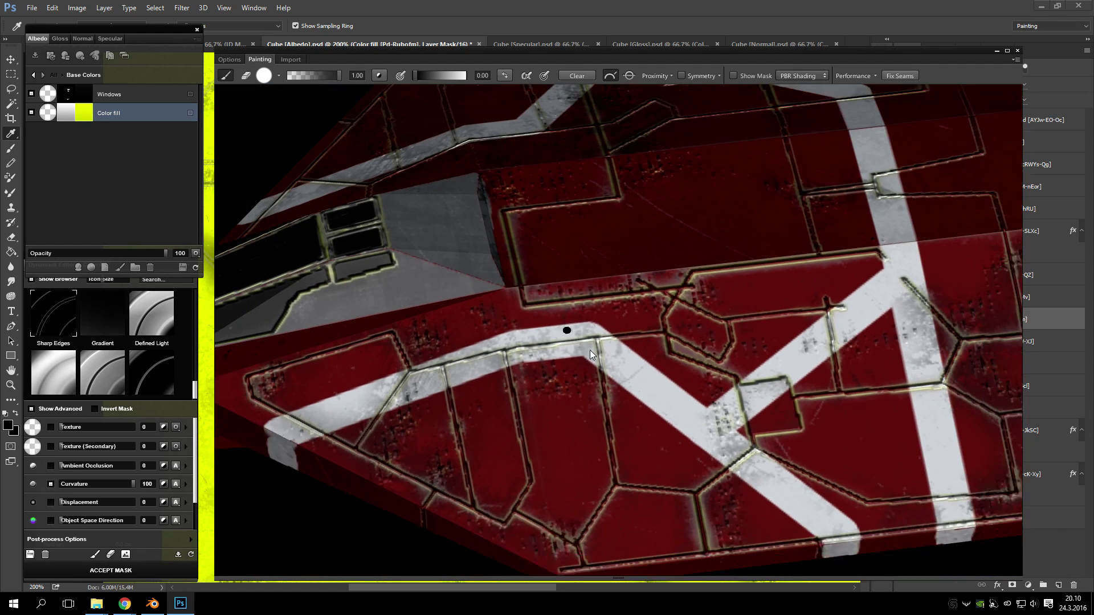
scroll(610, 377, "up", 6)
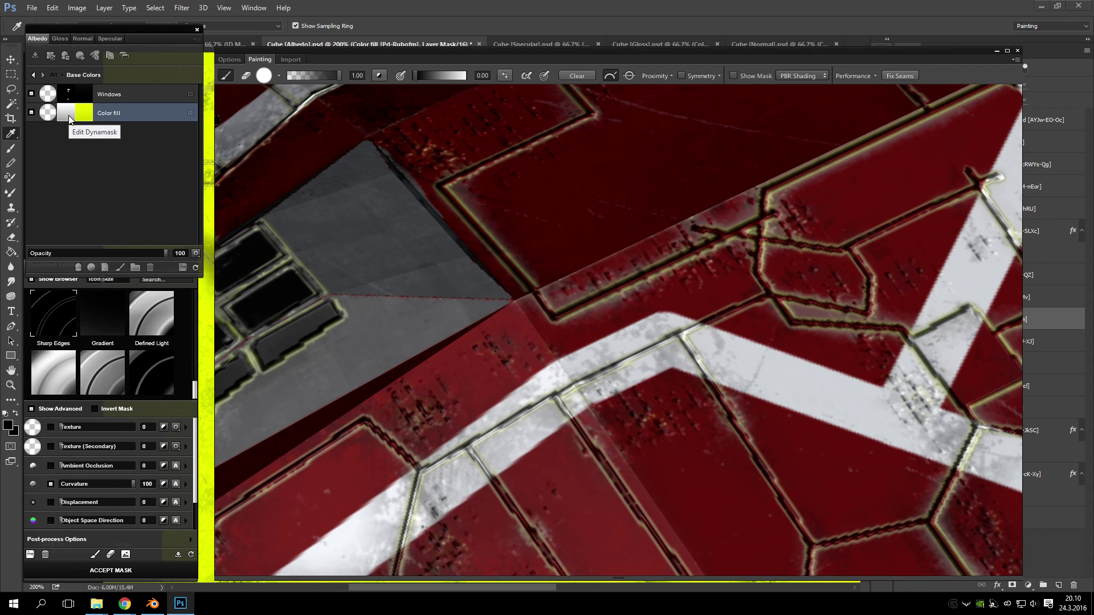
- Apply the Edge tarnish preset to the yellow fill's mask
scroll(143, 379, "up", 5)
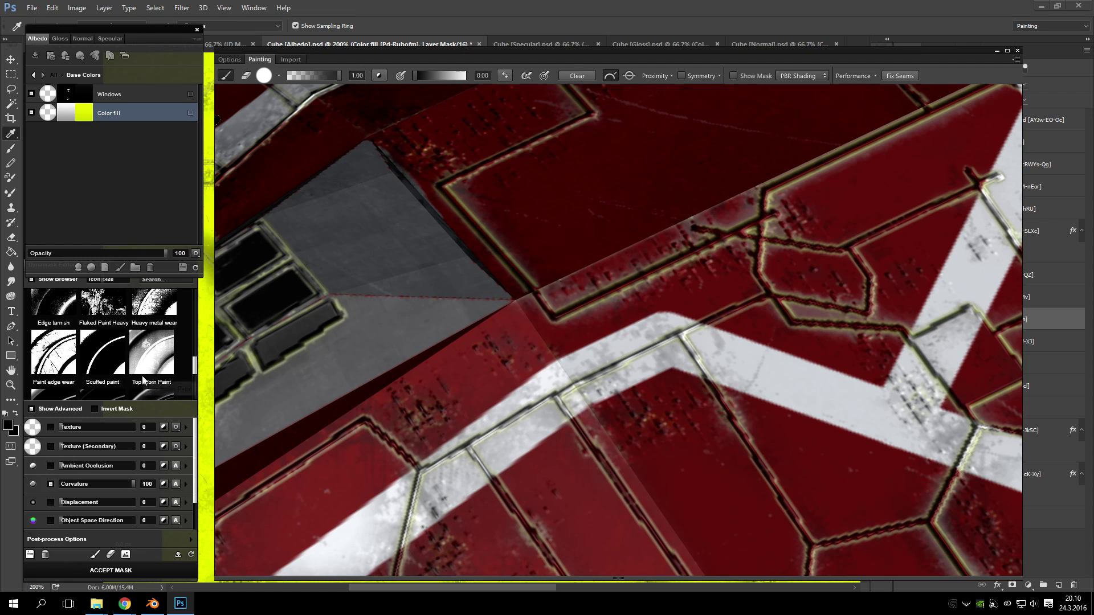
scroll(112, 335, "up", 1)
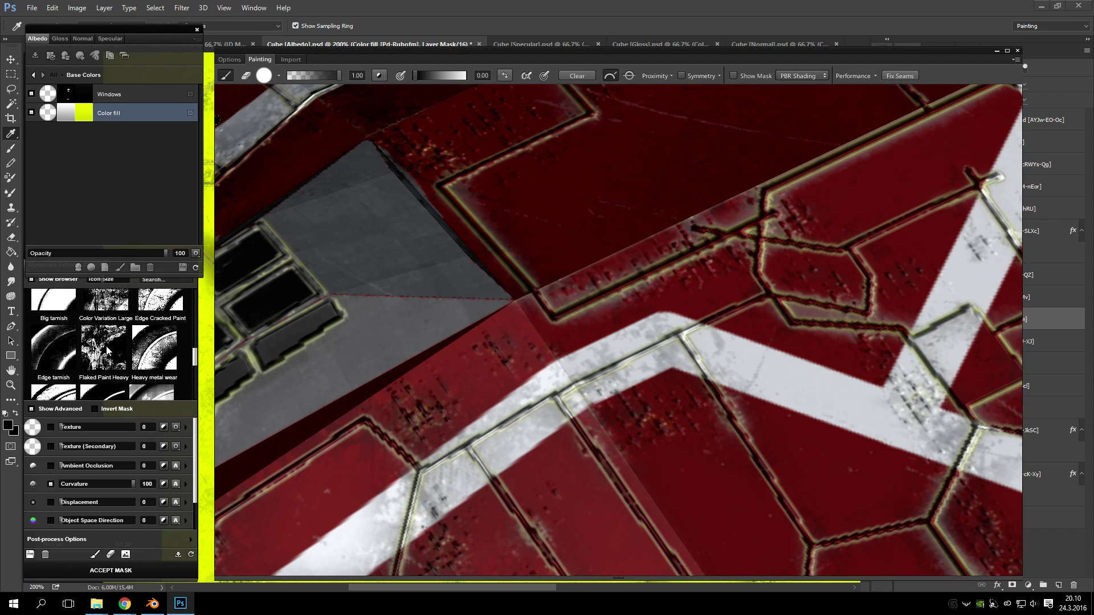
left_click(51, 347)
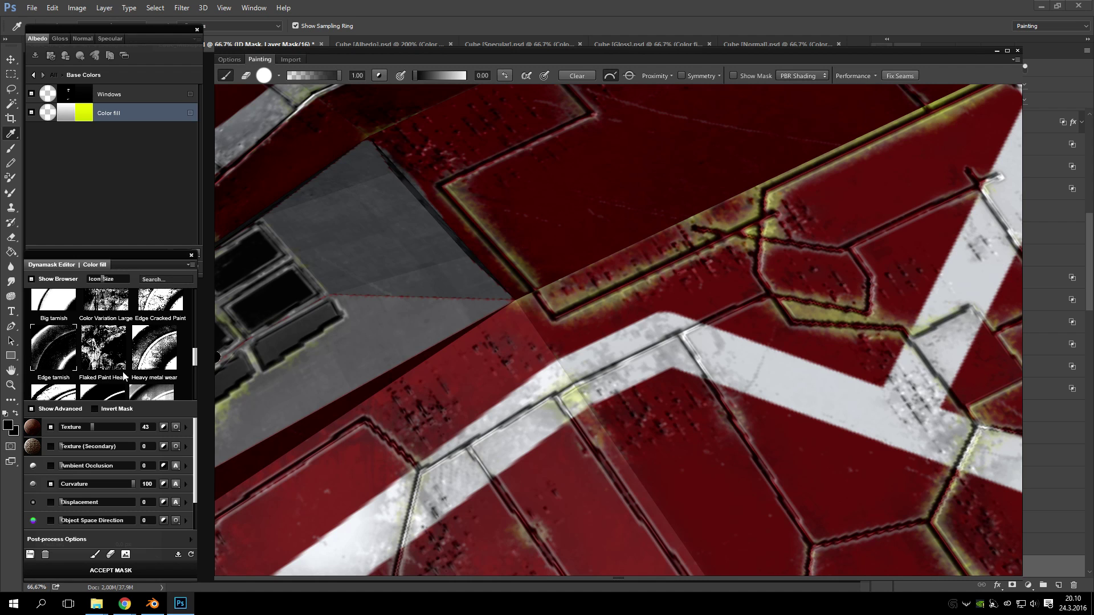
left_click_drag(242, 372, 144, 456)
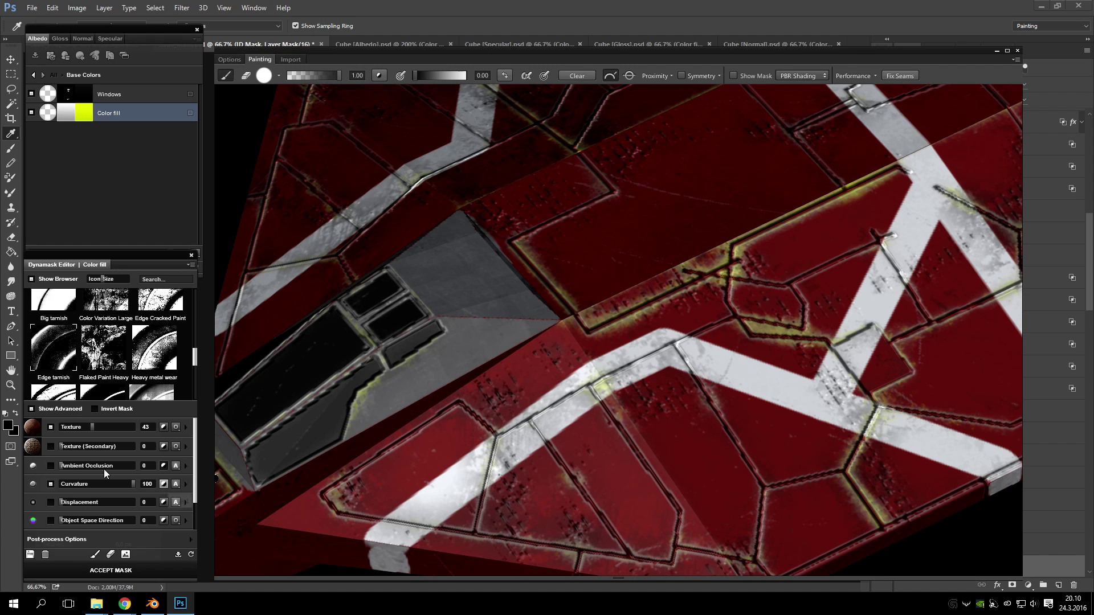
scroll(94, 464, "down", 2)
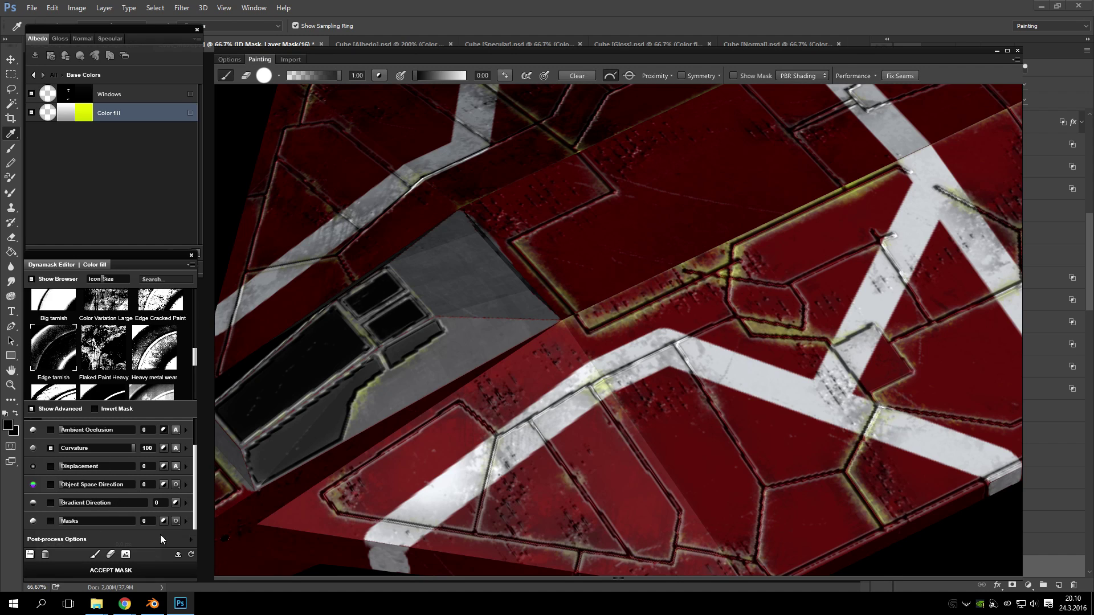
scroll(66, 490, "up", 2)
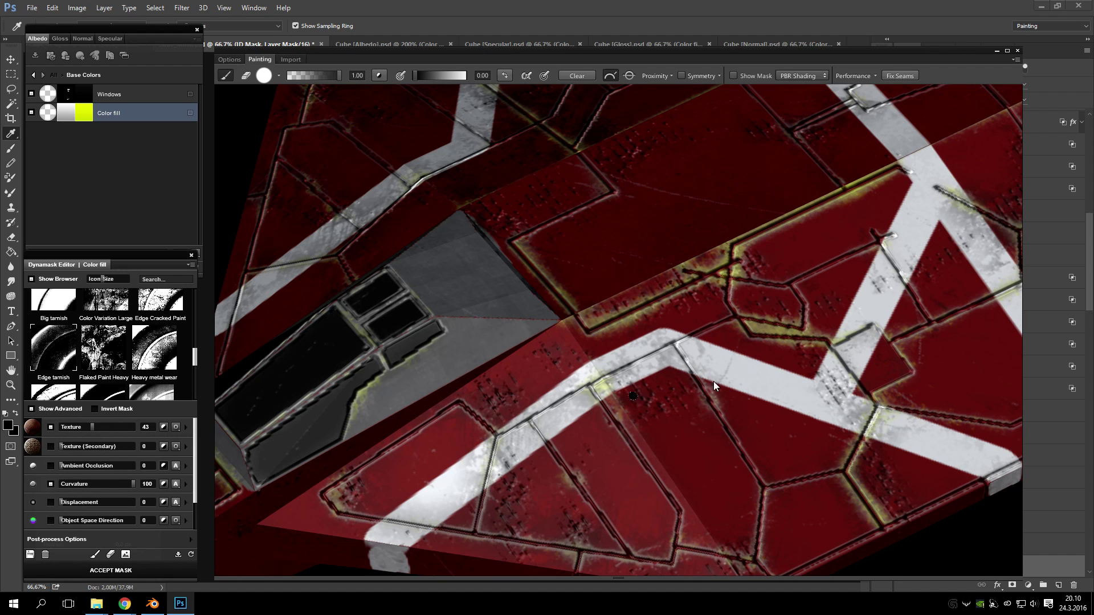
left_click_drag(548, 413, 689, 362)
scroll(102, 491, "down", 2)
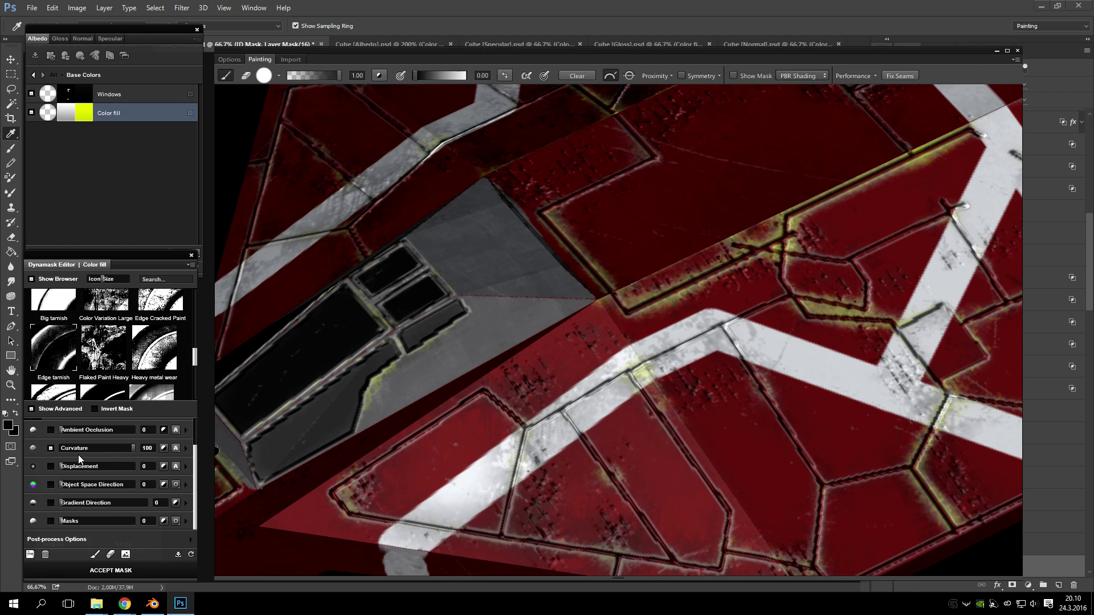
- Examine the yellow edge tarnish along the hull grooves, cockpit area, white stripes and rear surfaces, including a brief mask preview
scroll(77, 453, "up", 2)
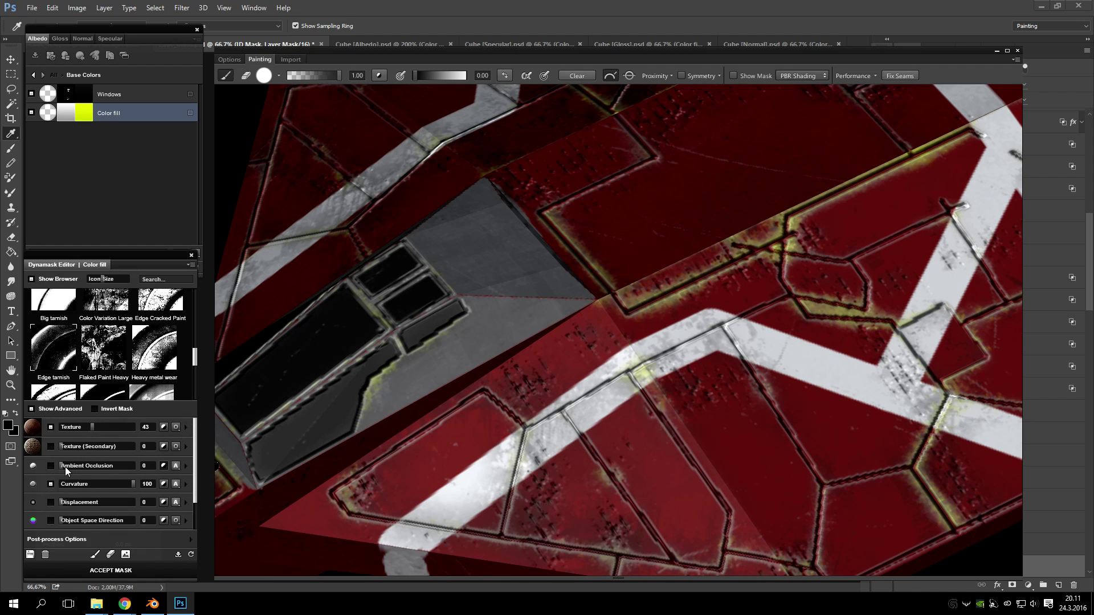
scroll(695, 309, "down", 5)
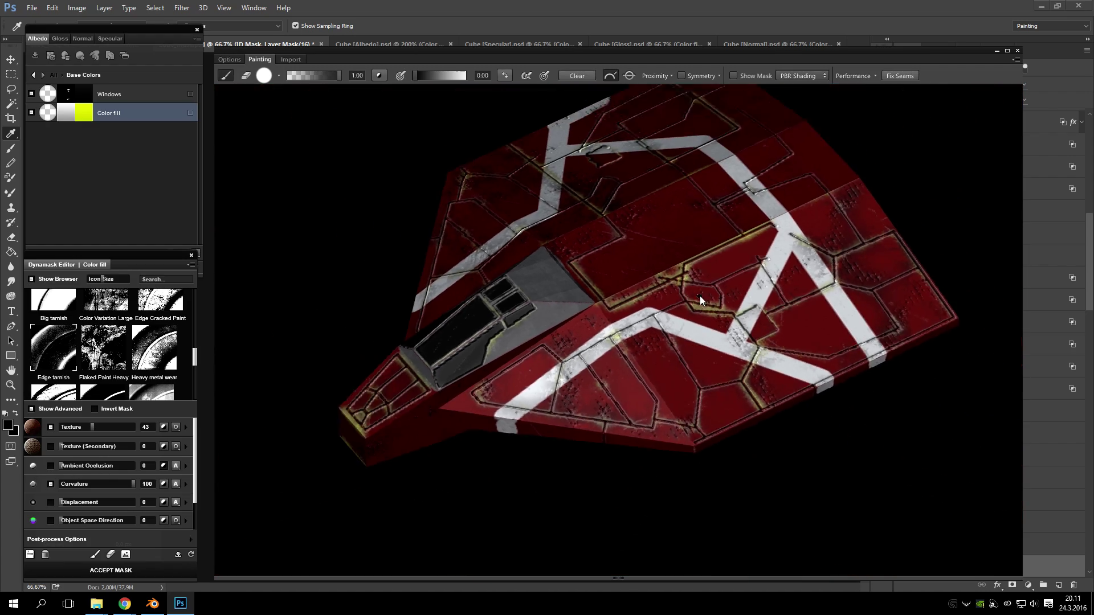
scroll(662, 277, "up", 8)
left_click_drag(662, 277, 641, 344)
scroll(623, 393, "up", 5)
scroll(624, 393, "up", 3)
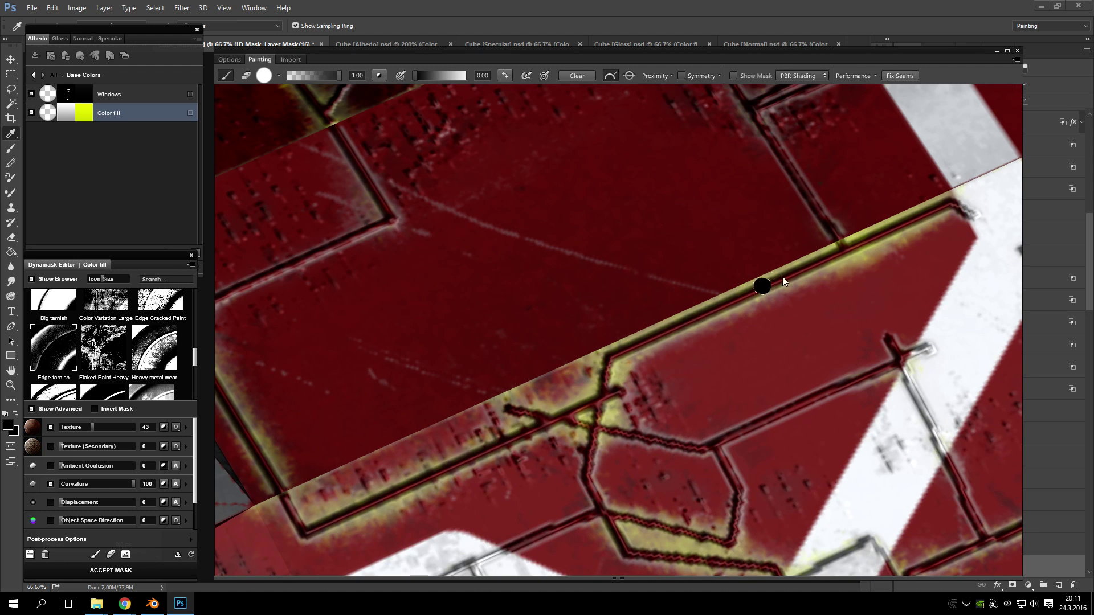
left_click_drag(833, 259, 654, 317)
scroll(654, 317, "up", 3)
left_click_drag(687, 256, 616, 316)
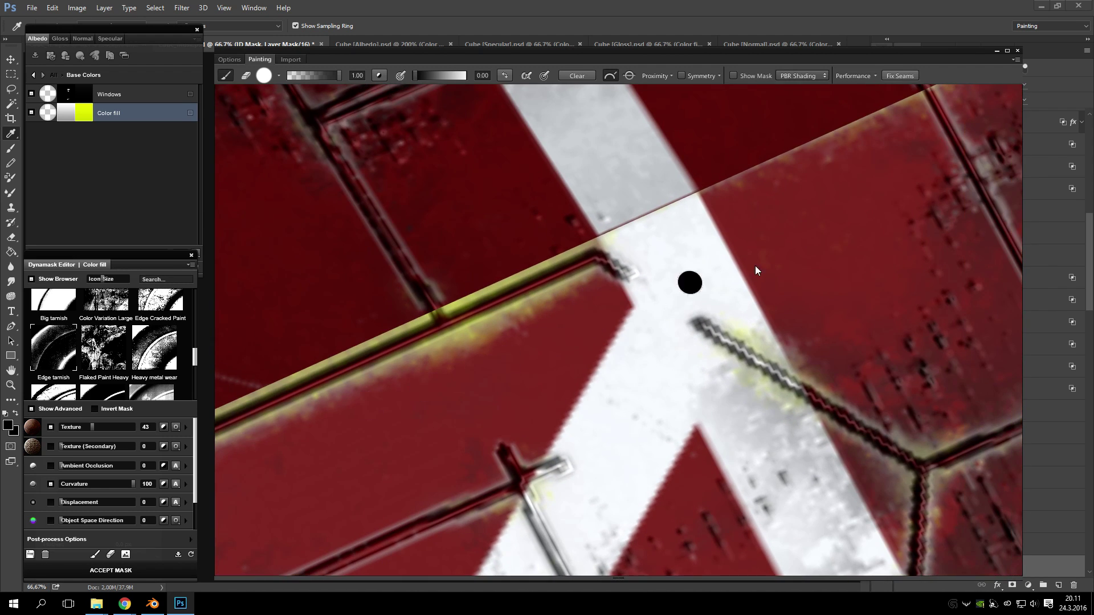
scroll(756, 270, "down", 2)
left_click_drag(757, 270, 724, 152)
left_click_drag(850, 378, 715, 287)
scroll(710, 303, "down", 2)
scroll(607, 353, "up", 3)
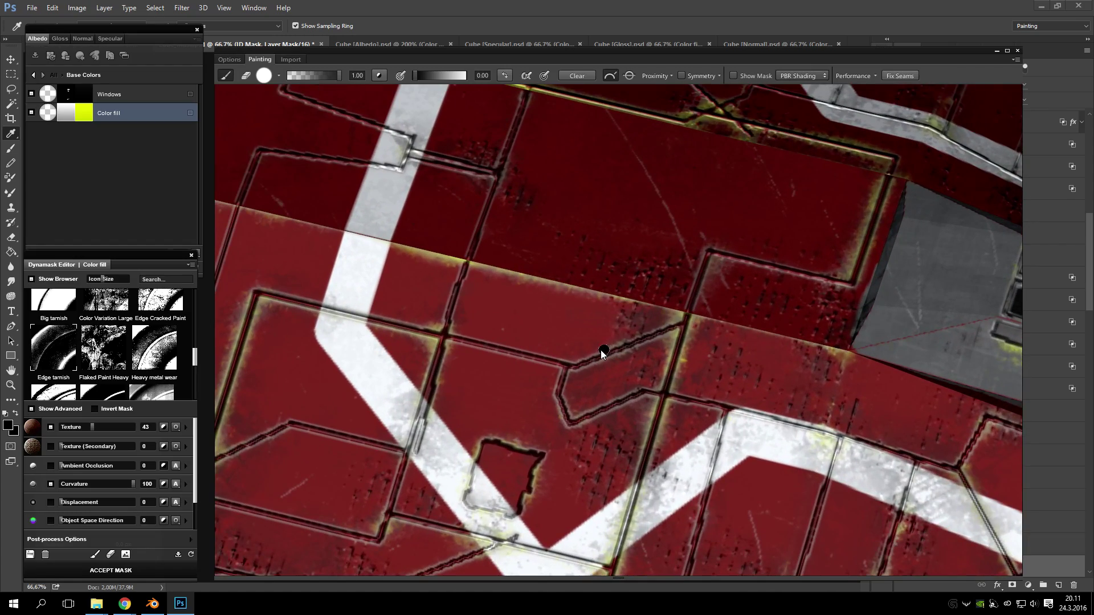
left_click_drag(603, 353, 598, 139)
scroll(578, 196, "down", 3)
left_click_drag(606, 244, 535, 332)
scroll(551, 298, "up", 3)
left_click_drag(551, 280, 581, 283)
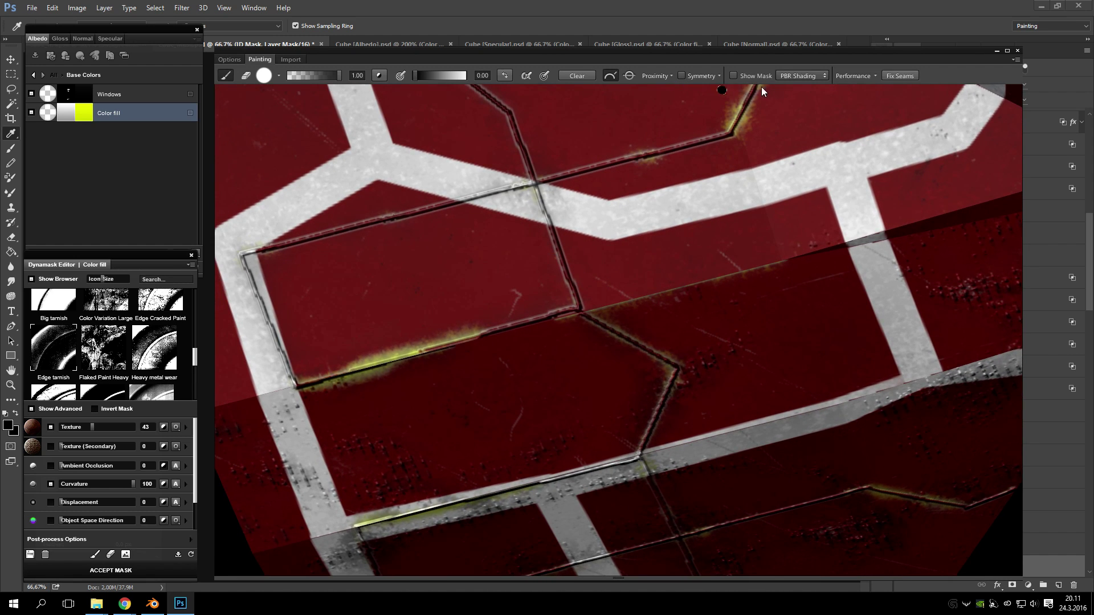
left_click(734, 76)
left_click(733, 76)
- Change the yellow fill layer's color to orange
left_click(84, 112)
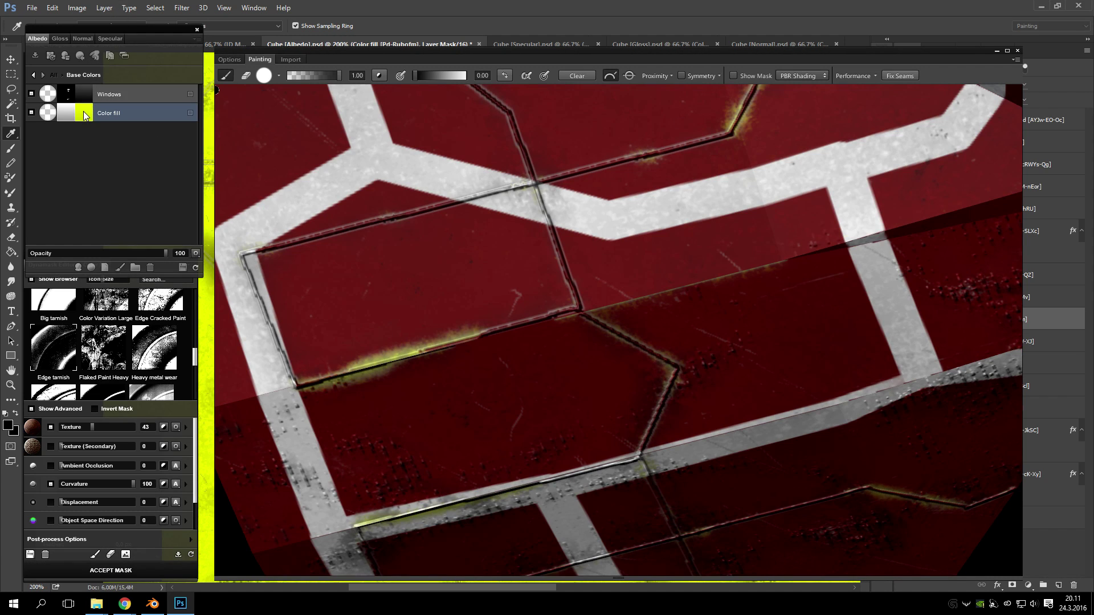
left_click(85, 114)
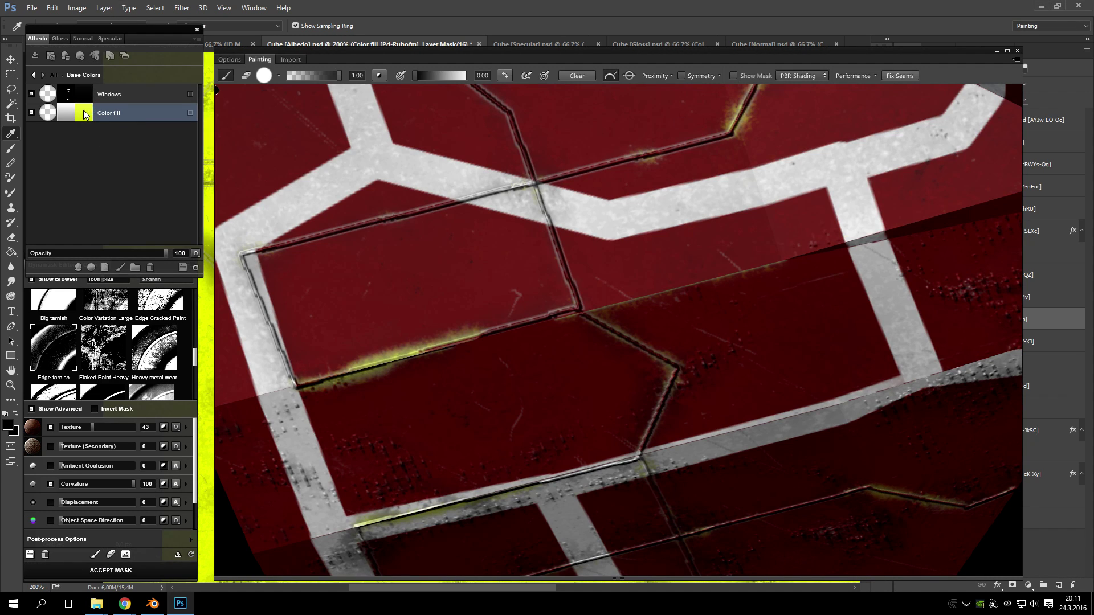
mouse_move(556, 411)
left_mouse_down()
mouse_move(563, 402)
mouse_move(557, 425)
left_mouse_up()
left_click_drag(536, 338, 542, 266)
left_click(654, 286)
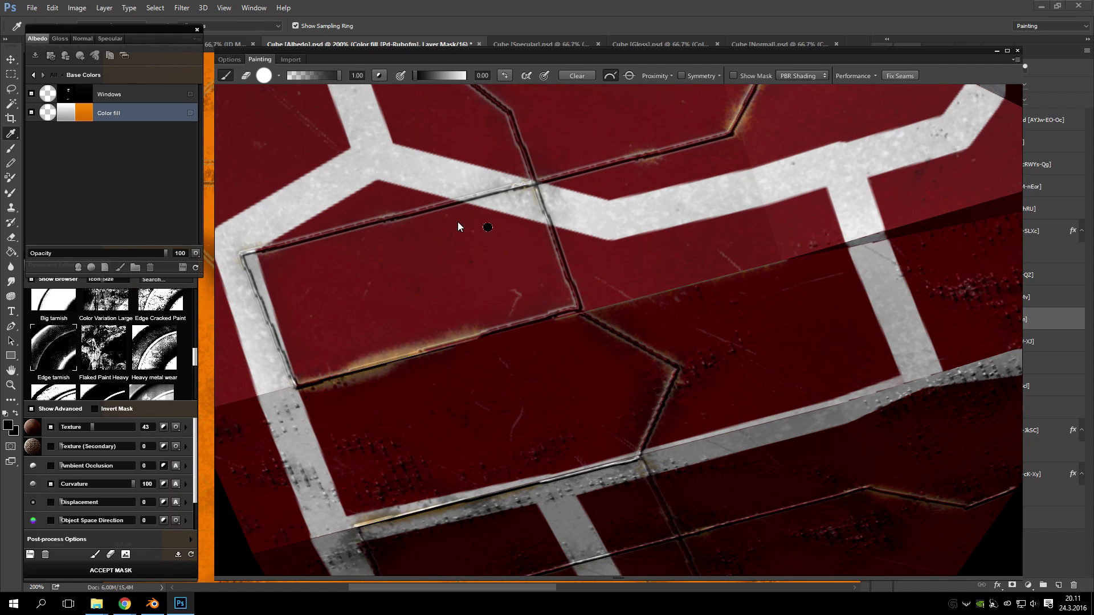
- Apply the Black preset to the orange fill's mask
scroll(512, 240, "up", 2)
scroll(530, 257, "down", 6)
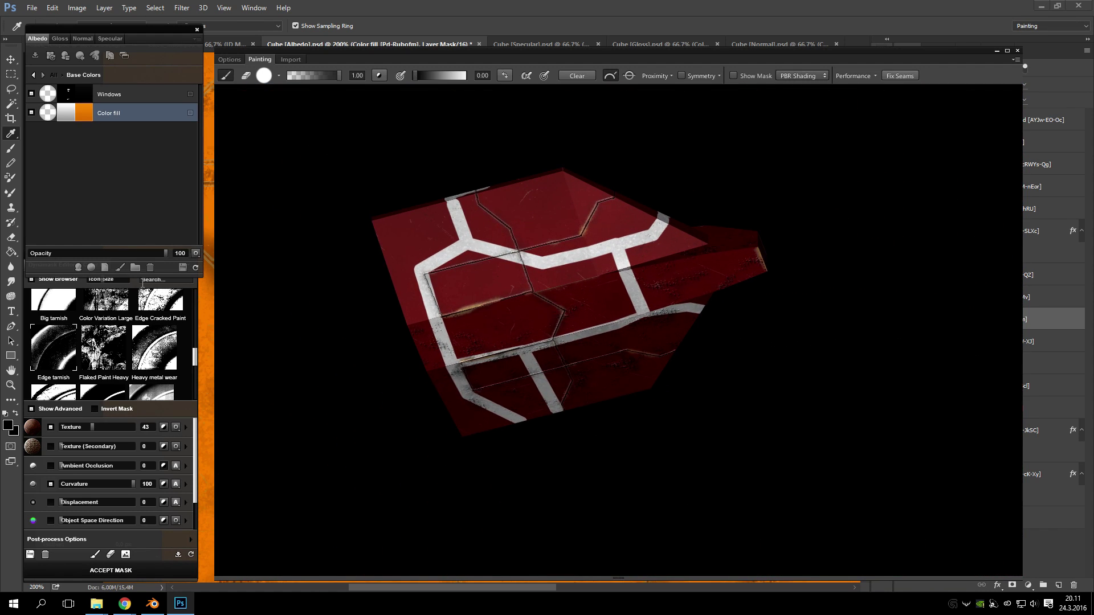
scroll(105, 362, "up", 3)
scroll(106, 361, "up", 3)
left_click(60, 314)
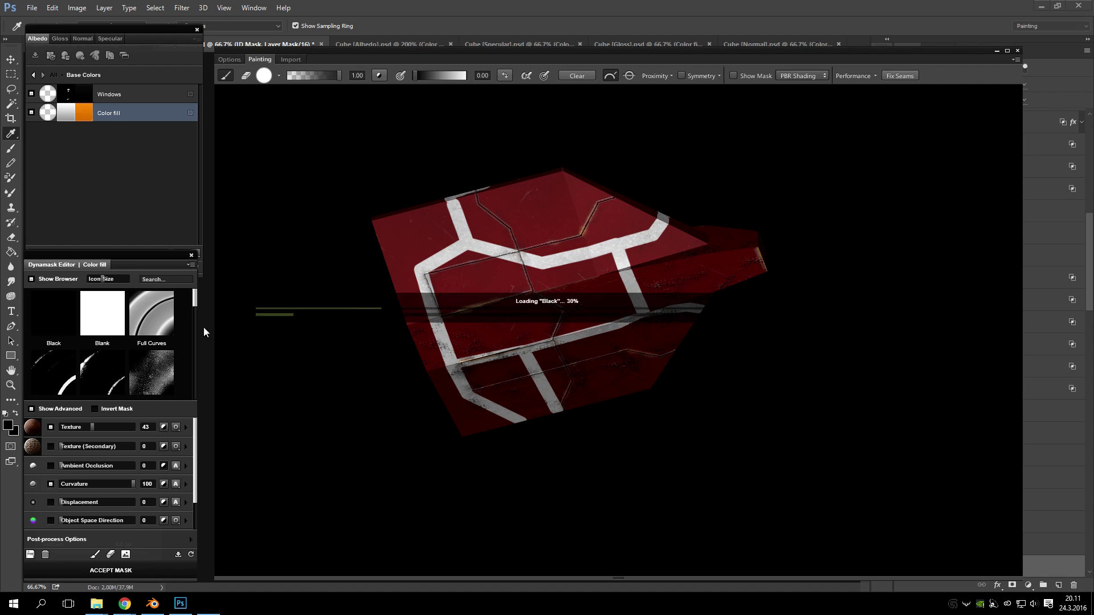
- Paint an orange patch in white mask value 1.00 on the gray panel beside the cockpit windows and check it in the mask view
mouse_move(707, 226)
left_mouse_down()
mouse_move(547, 306)
mouse_move(529, 348)
mouse_move(553, 337)
mouse_move(488, 375)
mouse_move(576, 336)
left_mouse_up()
scroll(559, 319, "up", 5)
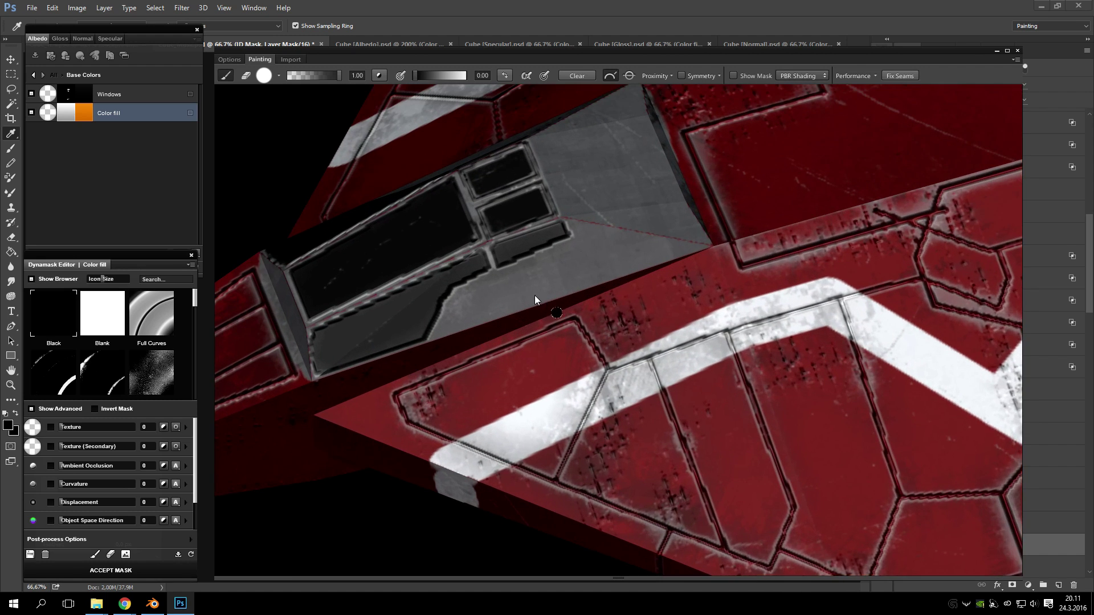
left_click_drag(545, 303, 588, 306)
scroll(530, 325, "up", 8)
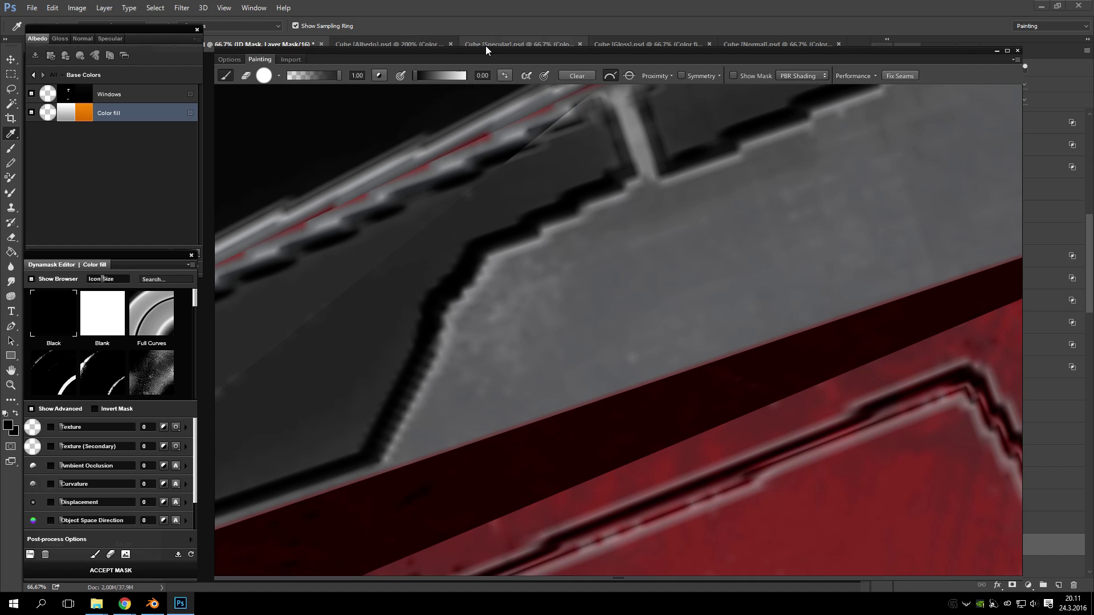
left_click(506, 75)
mouse_move(466, 398)
left_mouse_down()
mouse_move(527, 278)
mouse_move(906, 149)
mouse_move(946, 108)
left_mouse_up()
mouse_move(962, 193)
left_mouse_down()
mouse_move(965, 227)
mouse_move(535, 351)
mouse_move(469, 408)
mouse_move(723, 215)
mouse_move(603, 323)
mouse_move(940, 194)
mouse_move(902, 172)
mouse_move(809, 246)
mouse_move(823, 204)
left_mouse_up()
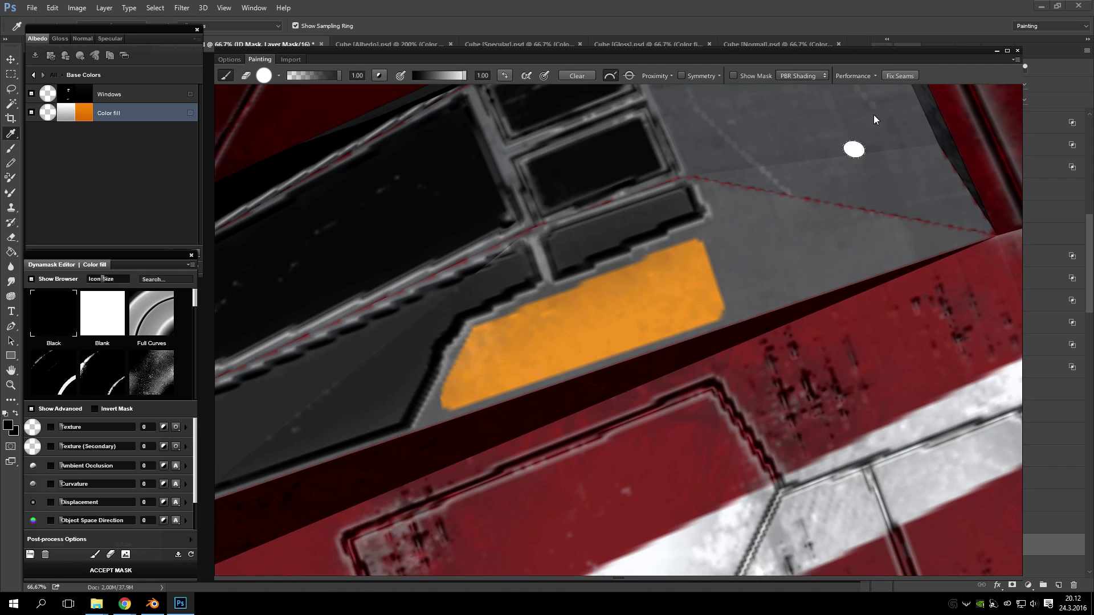
left_click(734, 76)
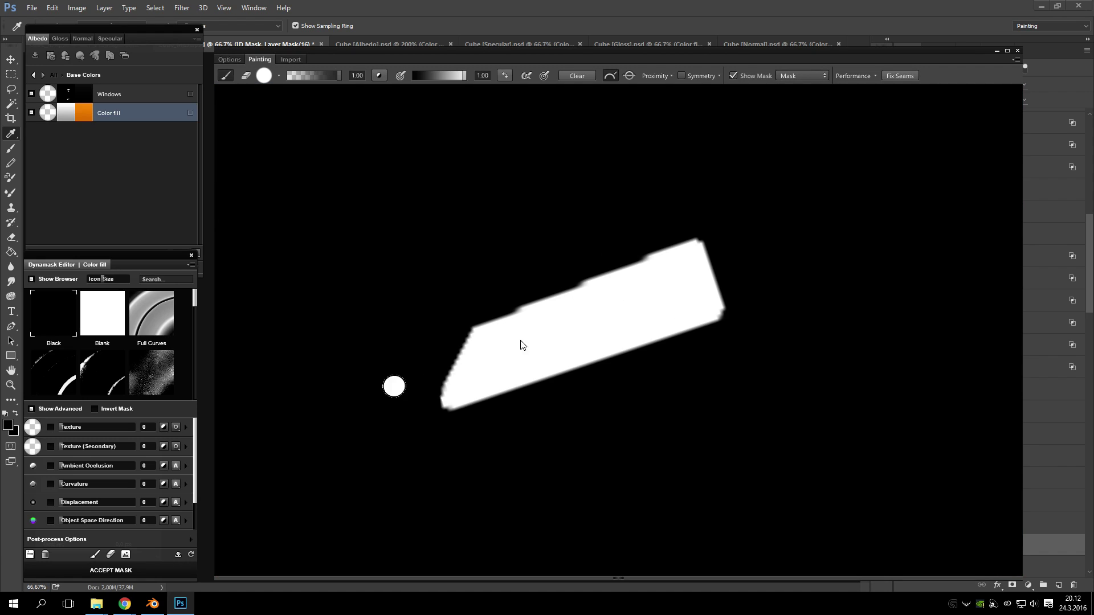
left_click(734, 75)
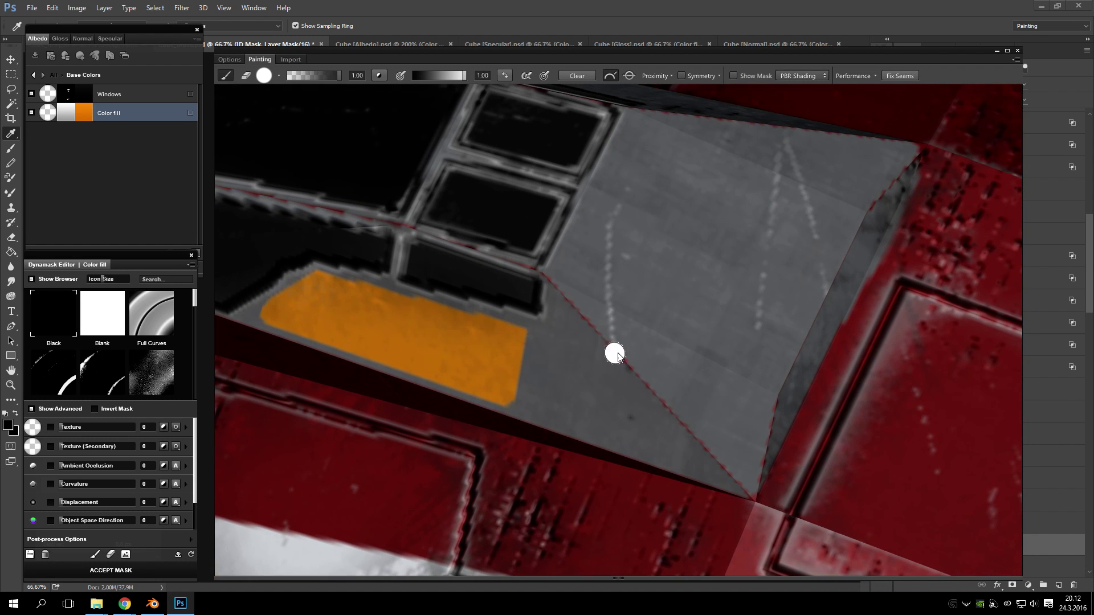
- Paint a narrow orange band from the patch across the gray deck behind the windows onto the opposite side panel
left_click_drag(605, 340, 643, 227)
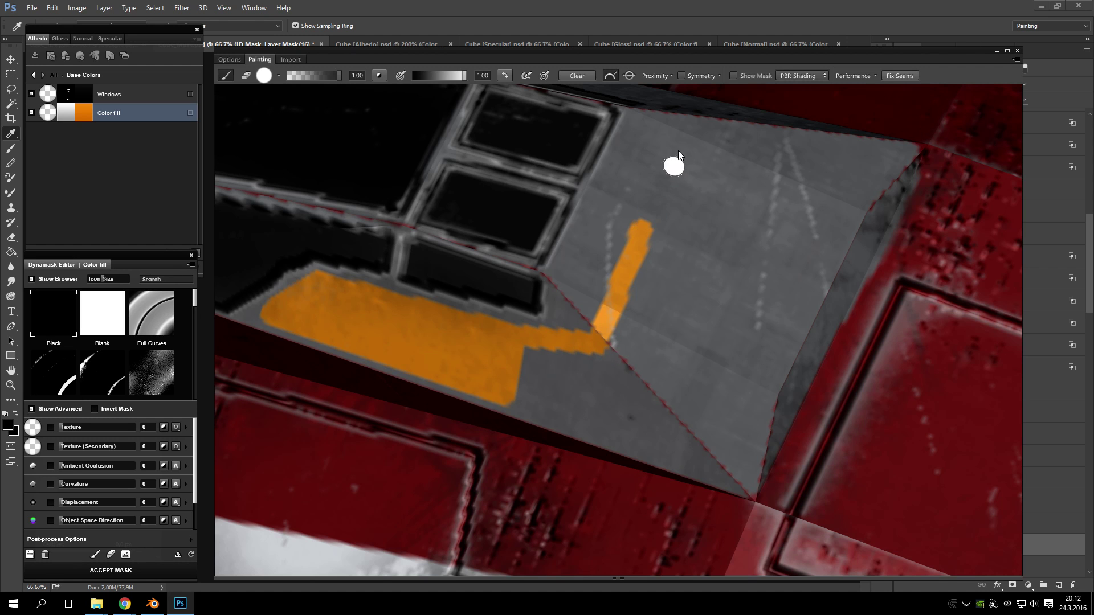
left_click_drag(689, 129, 393, 252)
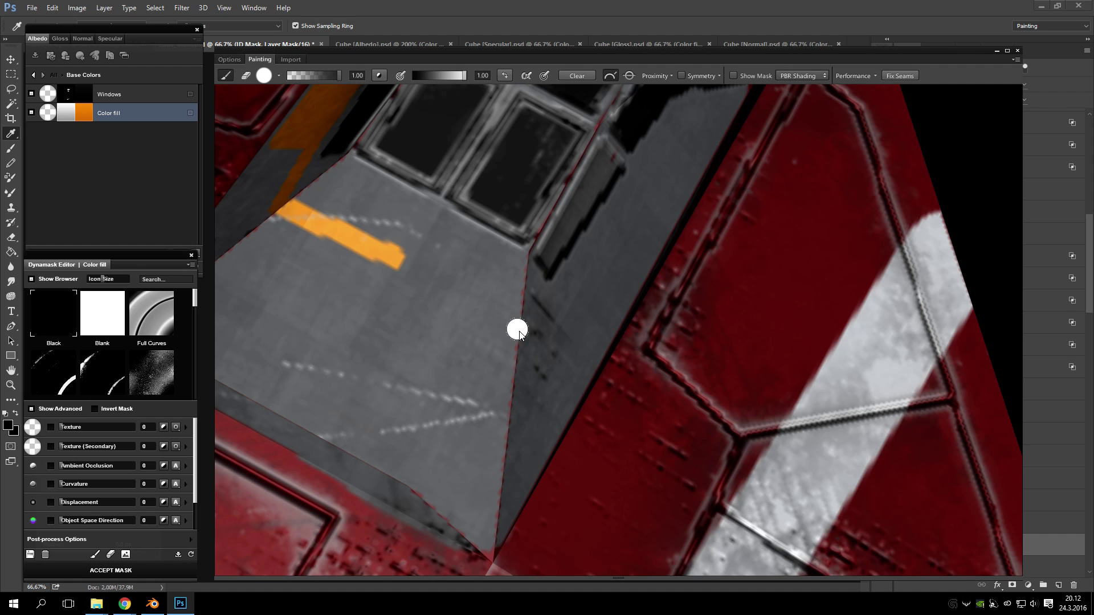
left_click_drag(519, 333, 574, 301)
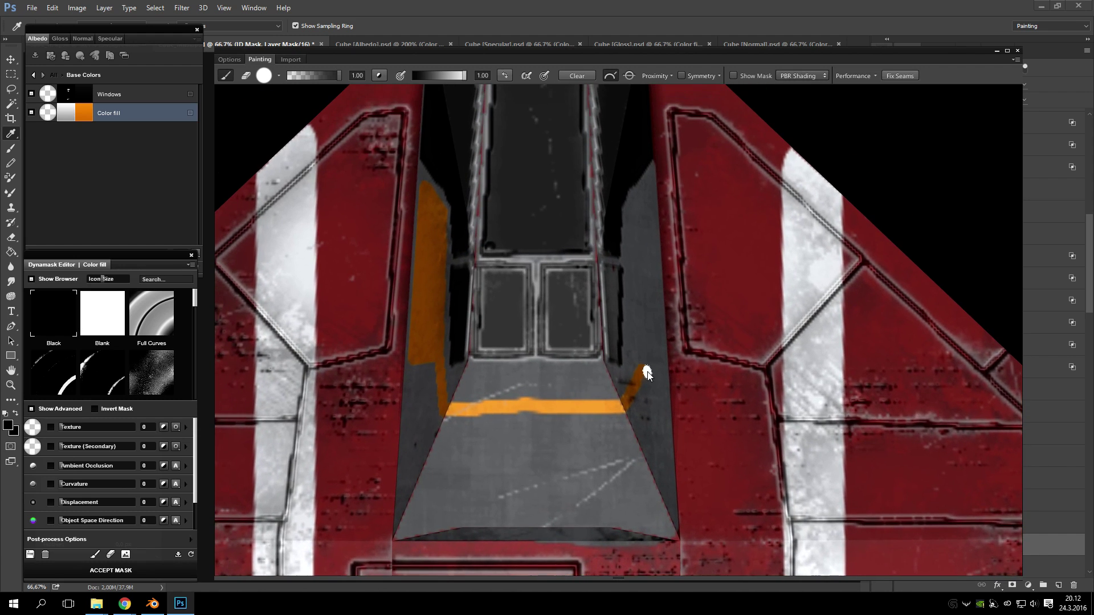
left_click_drag(647, 371, 639, 373)
- Outline the opposite gray side panel with orange lines along its window-side and outer edges
left_click_drag(632, 231, 631, 363)
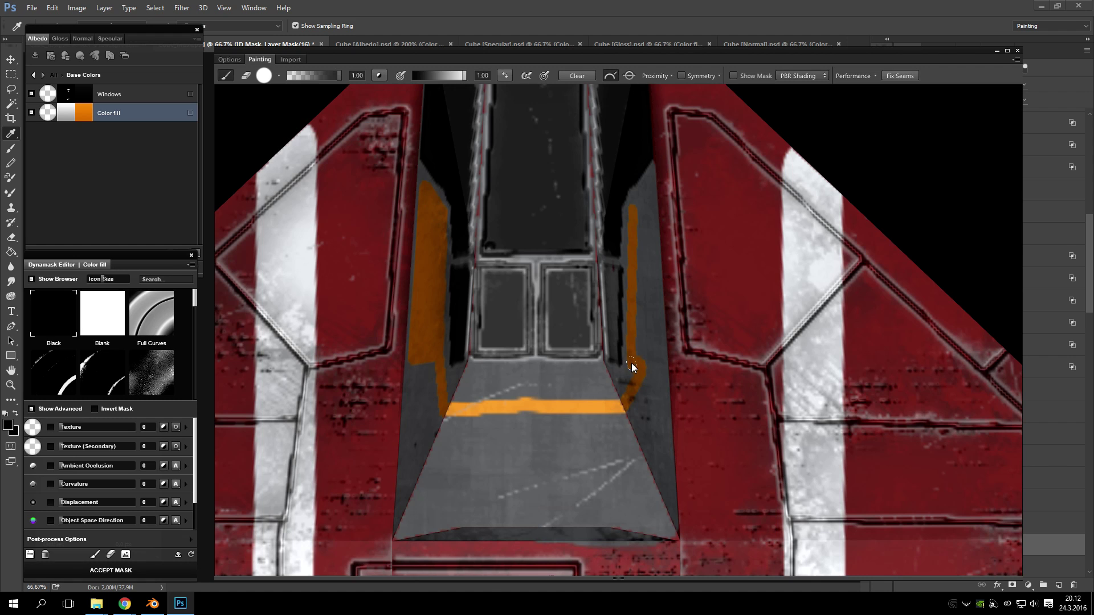
scroll(624, 402, "up", 5)
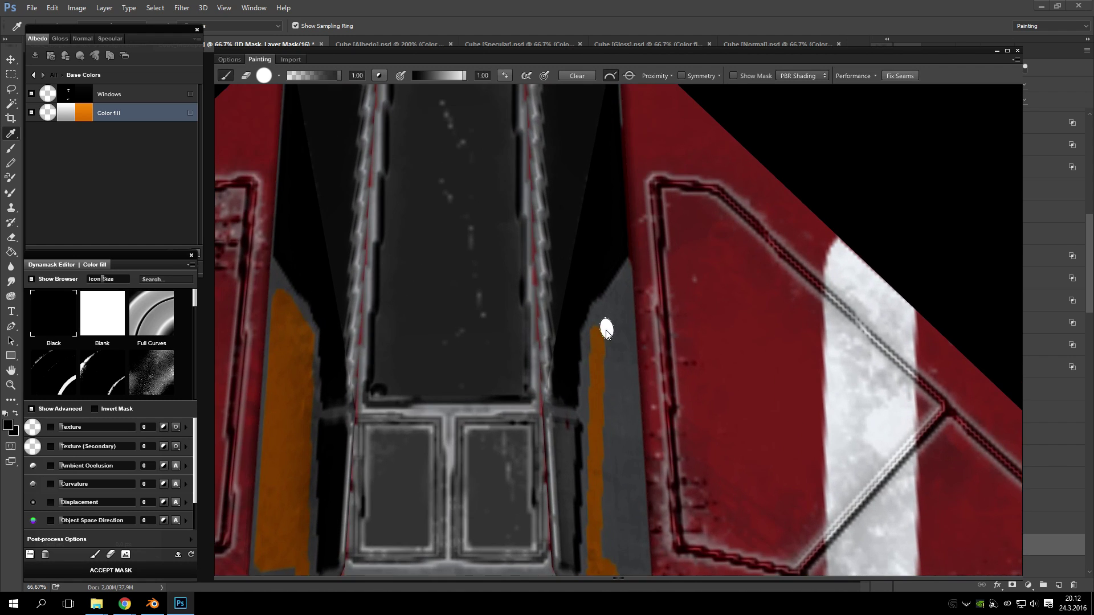
scroll(622, 299, "down", 5)
left_click(698, 488, "shift")
- Paint a second straight orange line across the gray deck behind the first band and join it to the original patch
left_click_drag(491, 517, 554, 428)
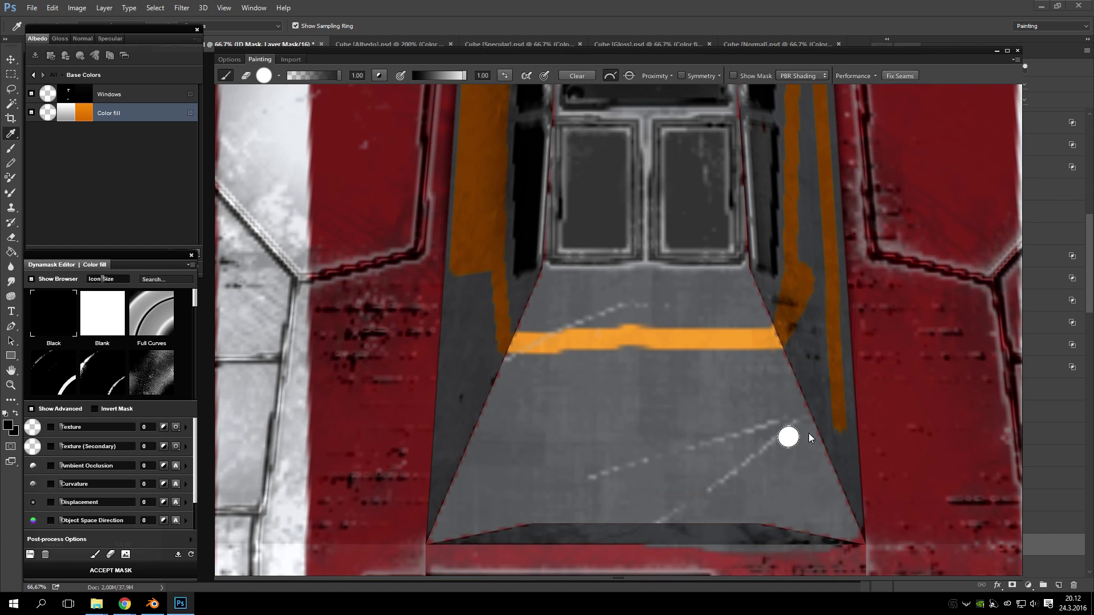
left_click(578, 419, "shift")
left_click(464, 421, "shift")
left_click(454, 272, "shift")
left_click(482, 404, "shift")
- Fill the area between the two orange lines across the deck and below the original side patch
left_click_drag(483, 404, 475, 286)
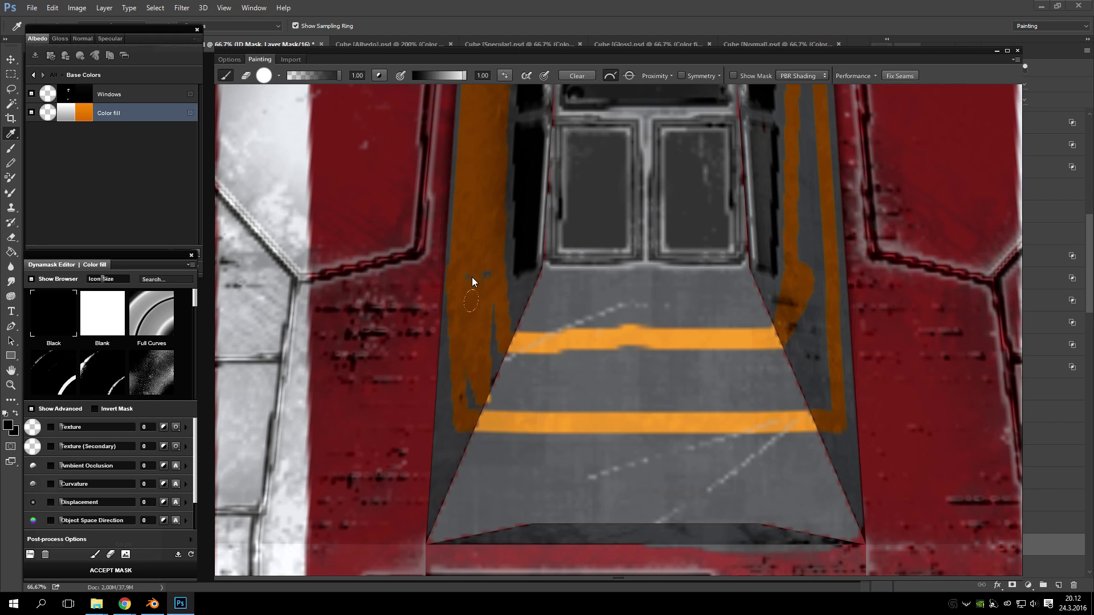
mouse_move(508, 405)
left_mouse_down()
mouse_move(812, 409)
mouse_move(804, 393)
mouse_move(497, 380)
mouse_move(481, 342)
mouse_move(505, 361)
mouse_move(486, 357)
mouse_move(682, 363)
mouse_move(499, 389)
mouse_move(532, 363)
left_mouse_up()
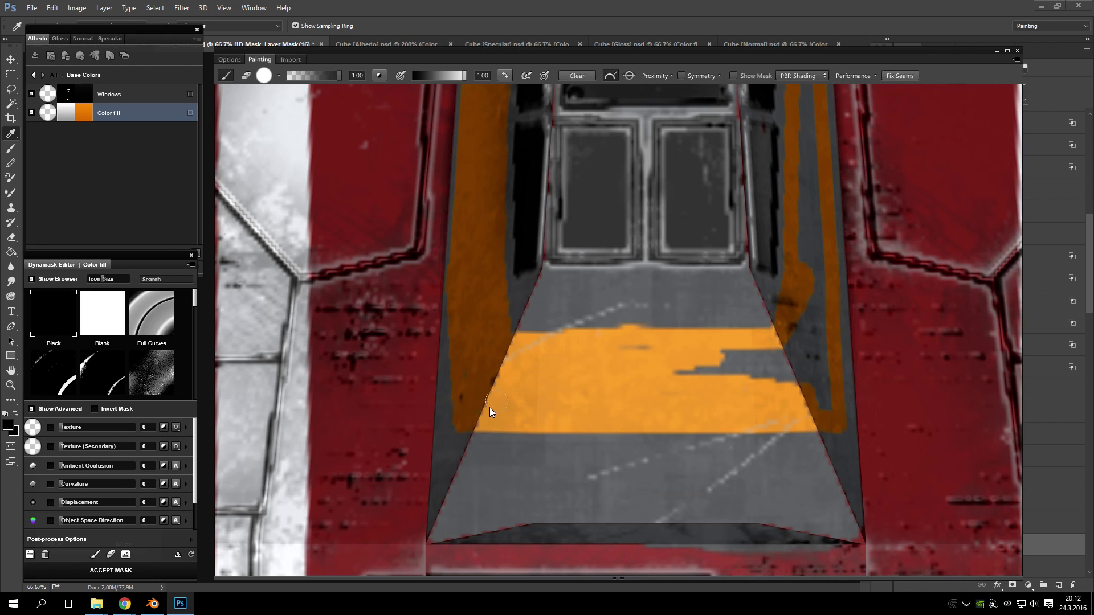
mouse_move(492, 405)
left_mouse_down()
mouse_move(611, 370)
mouse_move(764, 355)
left_mouse_up()
mouse_move(797, 313)
left_mouse_down()
mouse_move(784, 366)
mouse_move(793, 390)
left_mouse_up()
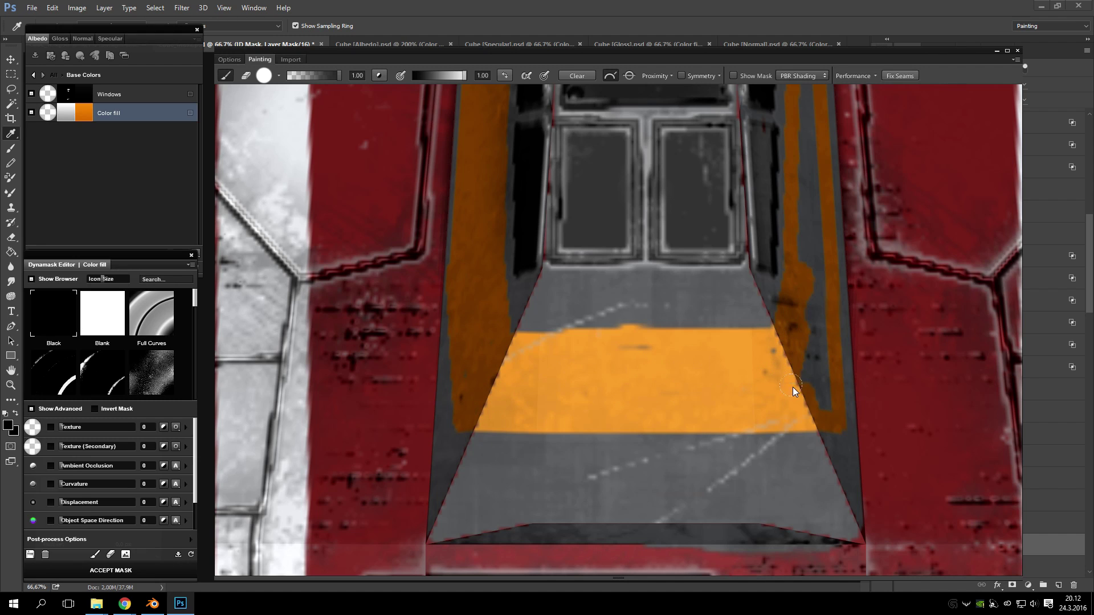
- Fill the outlined side panel on the opposite side of the cockpit with solid orange
mouse_move(815, 306)
left_mouse_down()
mouse_move(794, 350)
mouse_move(642, 423)
mouse_move(643, 412)
left_mouse_up()
scroll(642, 411, "up", 2)
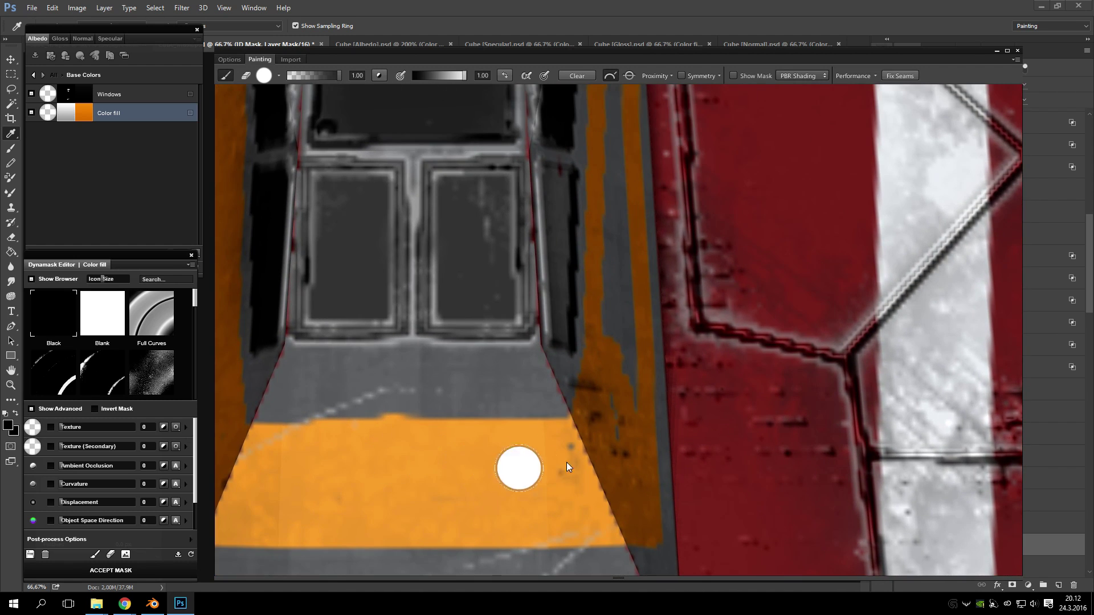
left_click_drag(643, 287, 624, 409)
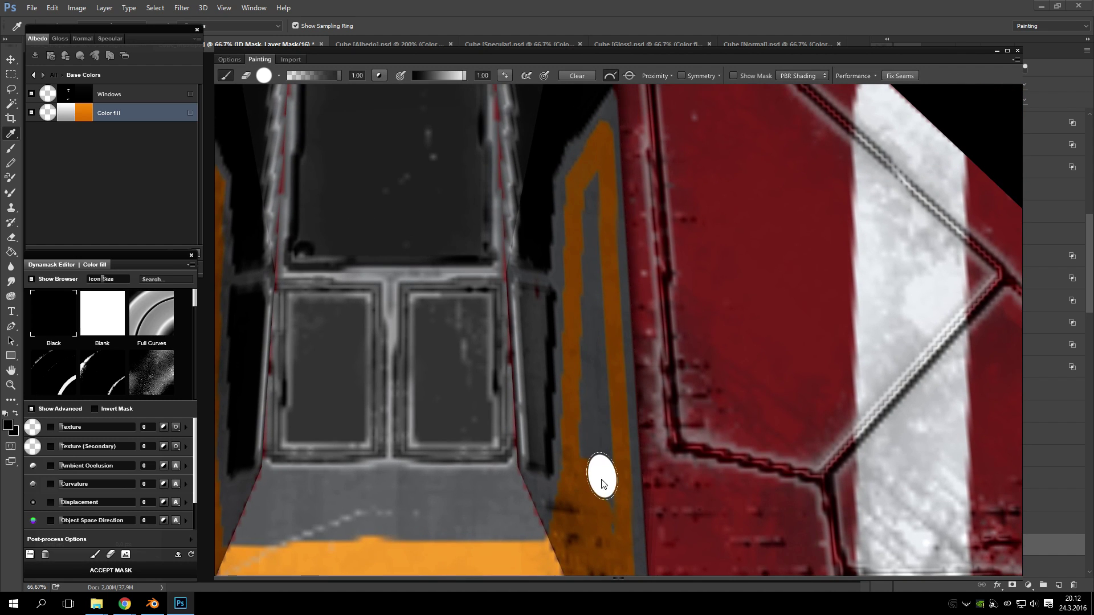
mouse_move(607, 493)
left_mouse_down()
mouse_move(594, 356)
mouse_move(584, 470)
mouse_move(592, 266)
mouse_move(604, 402)
mouse_move(602, 281)
left_mouse_up()
scroll(593, 350, "up", 2)
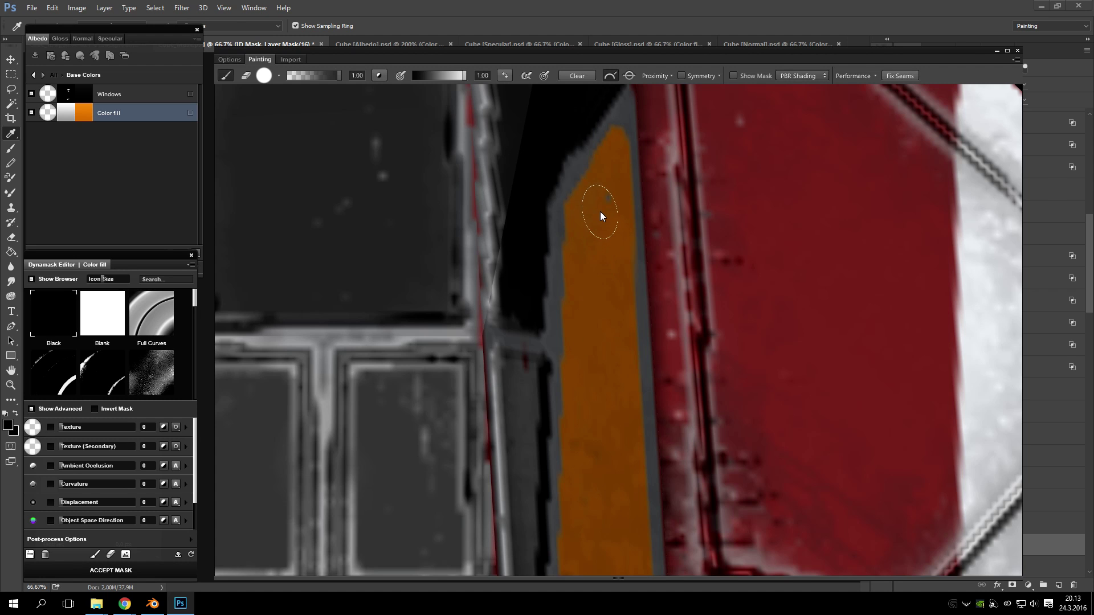
- Check the orange marking around the cockpit from several angles and accept the painted mask
scroll(606, 207, "down", 4)
mouse_move(608, 452)
left_mouse_down()
mouse_move(515, 379)
mouse_move(464, 423)
mouse_move(618, 388)
mouse_move(596, 432)
mouse_move(562, 396)
mouse_move(750, 367)
mouse_move(638, 363)
left_mouse_up()
mouse_move(496, 359)
left_mouse_down()
mouse_move(598, 395)
mouse_move(685, 378)
mouse_move(652, 210)
mouse_move(608, 259)
mouse_move(670, 277)
mouse_move(542, 320)
mouse_move(603, 306)
mouse_move(570, 367)
mouse_move(652, 411)
mouse_move(654, 429)
mouse_move(755, 464)
mouse_move(703, 344)
mouse_move(449, 425)
mouse_move(508, 415)
mouse_move(549, 361)
mouse_move(602, 387)
mouse_move(586, 397)
left_mouse_up()
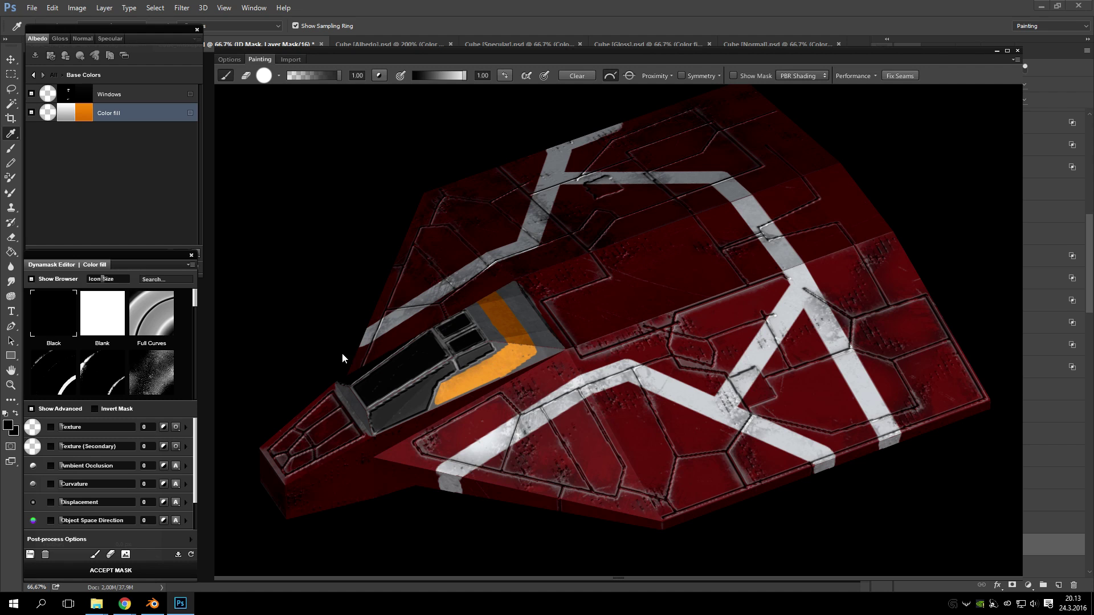
scroll(453, 364, "up", 5)
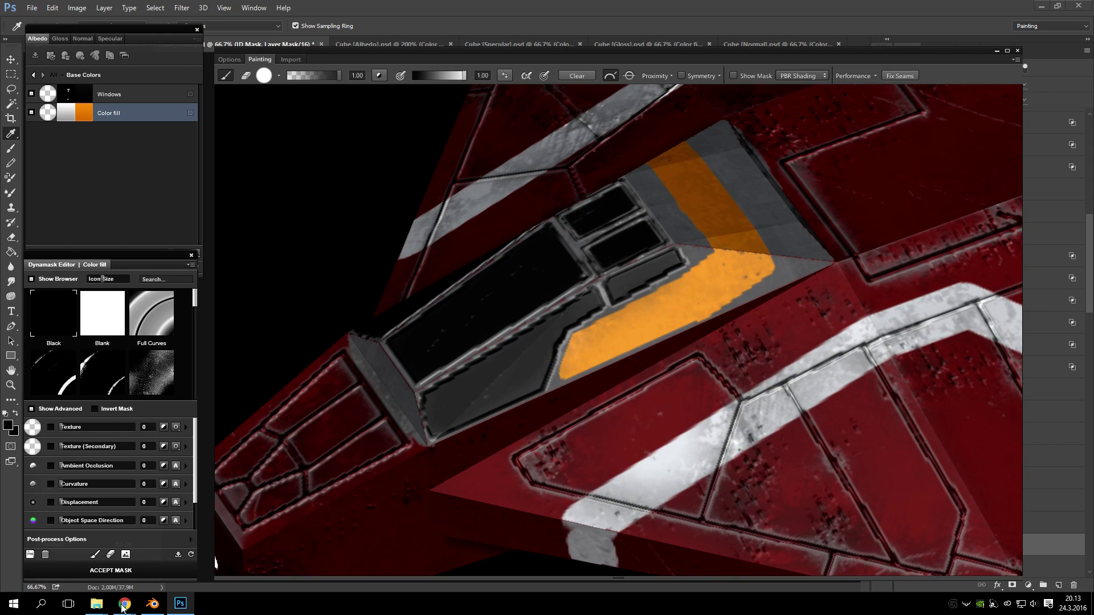
left_click(122, 572)
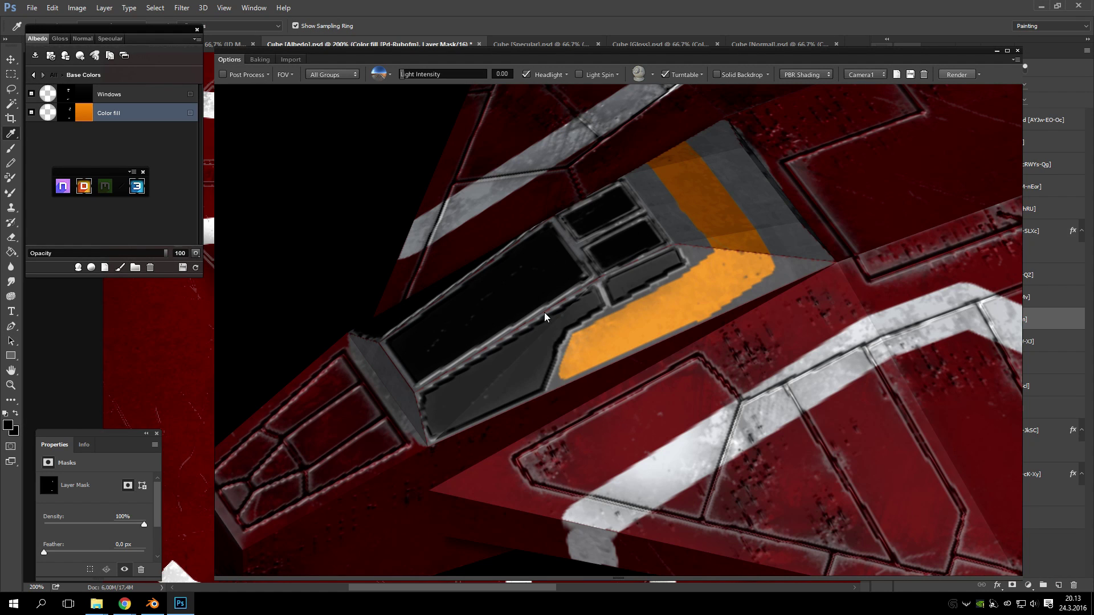
- Leave the Base Colors group for the top-level layer groups and view the whole ship
scroll(538, 333, "down", 5)
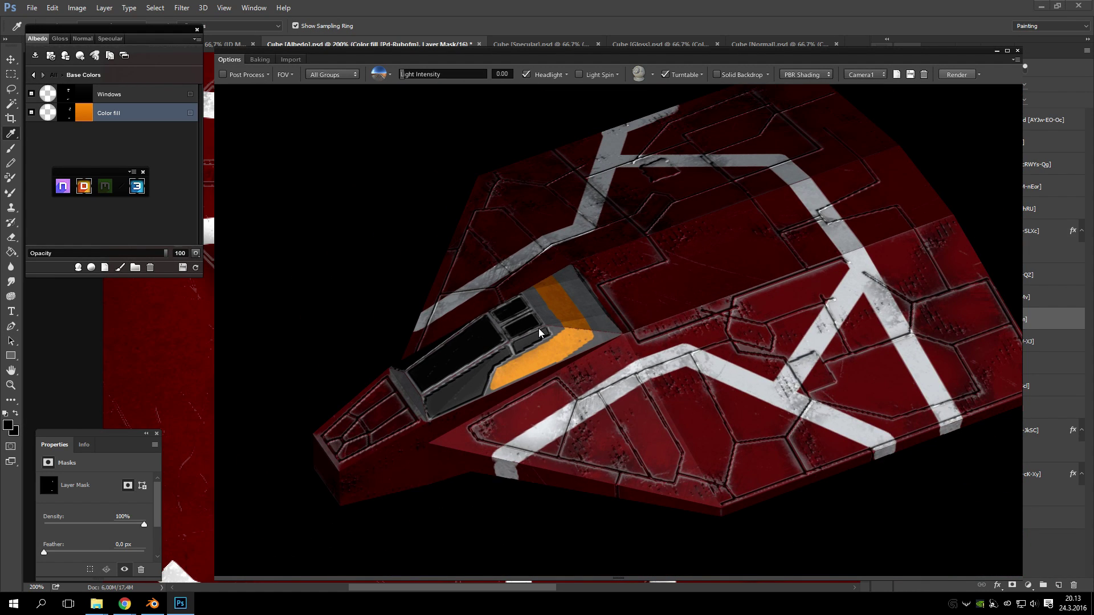
left_click(34, 74)
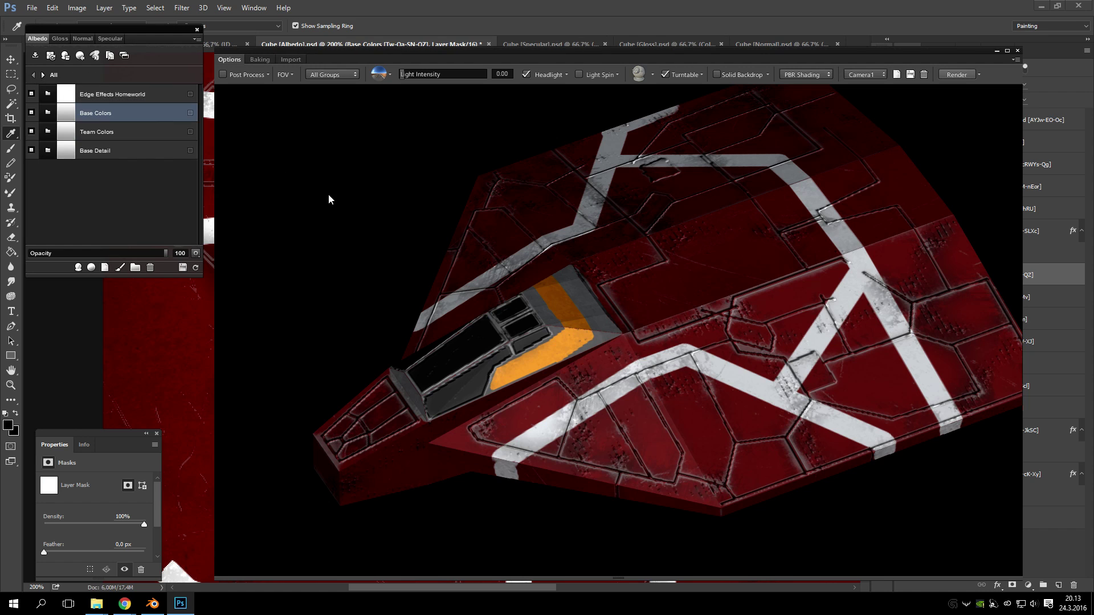
scroll(473, 393, "up", 5)
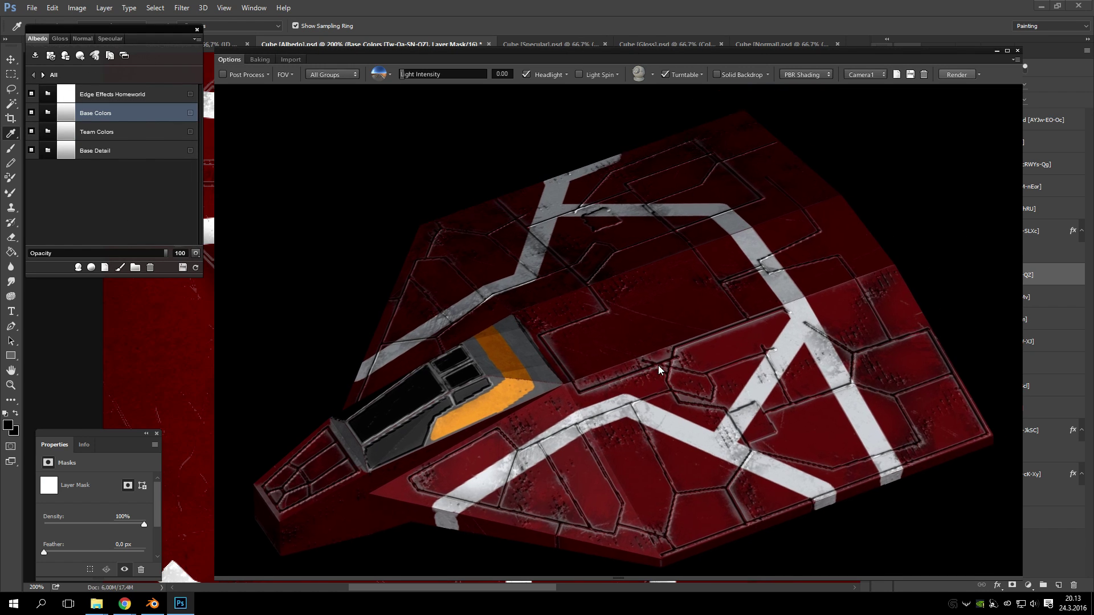
scroll(346, 404, "down", 3)
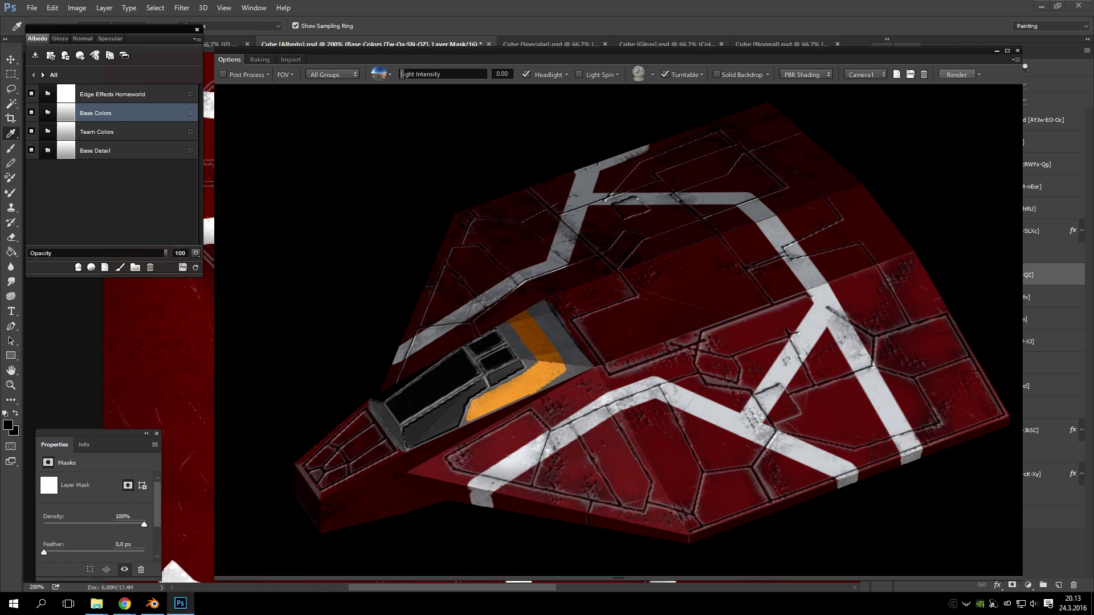
- Open the material library for the Base Colors group and preview its cotton, bare wood and lacquered wood presets
left_click(78, 267)
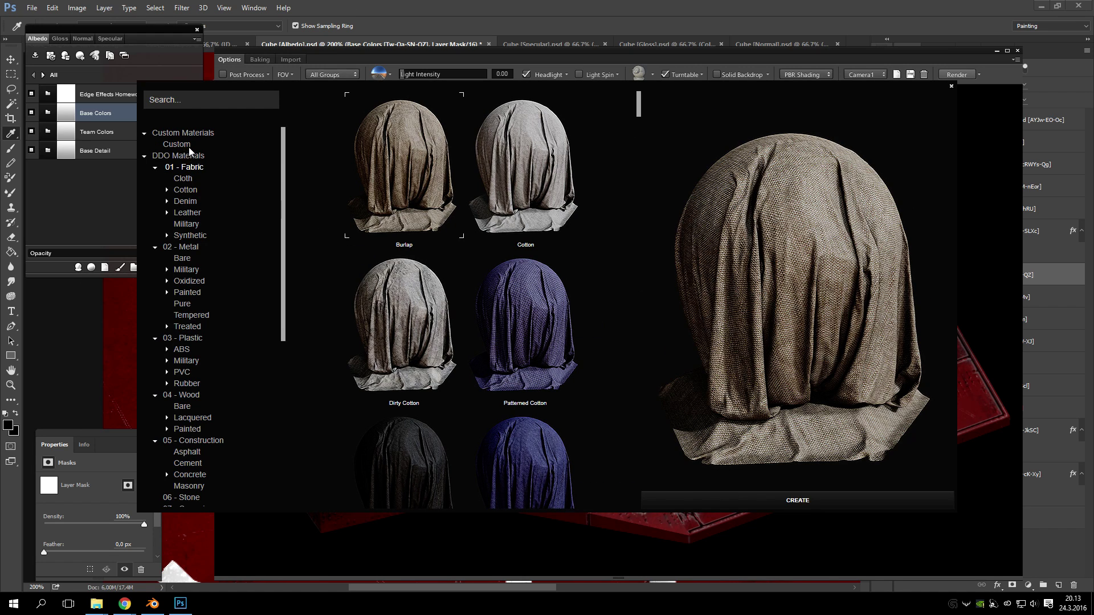
left_click(181, 181)
left_click(188, 191)
scroll(399, 308, "down", 3)
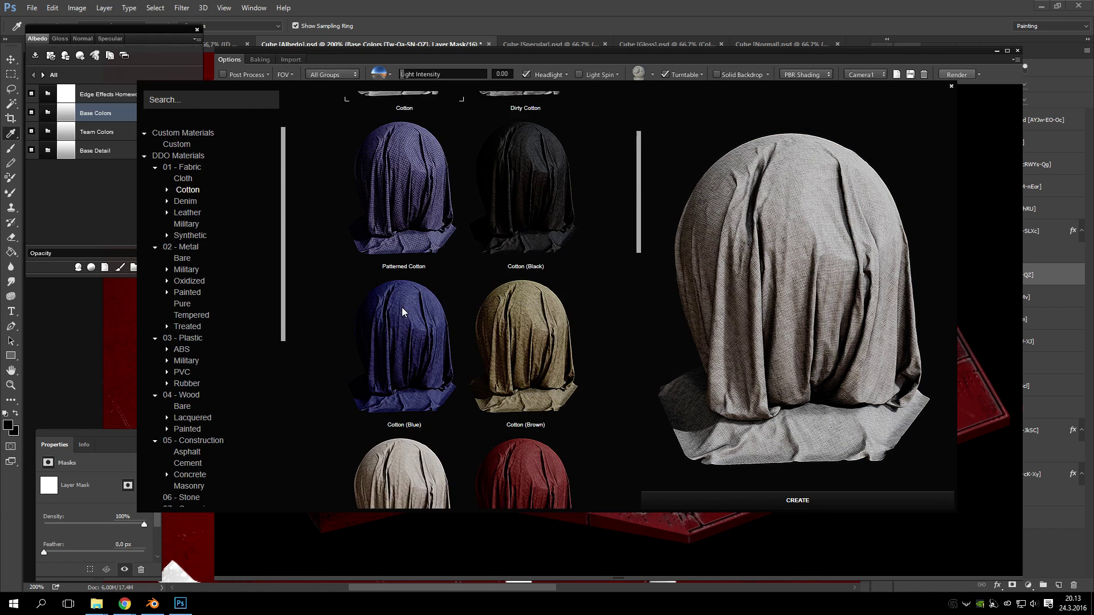
scroll(184, 342, "down", 3)
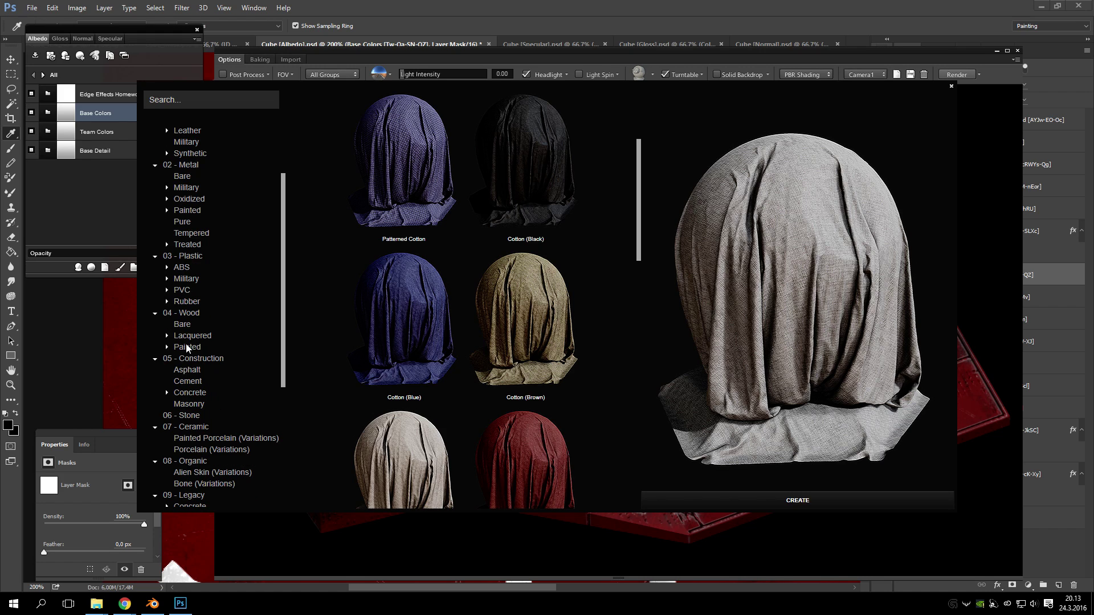
left_click(184, 325)
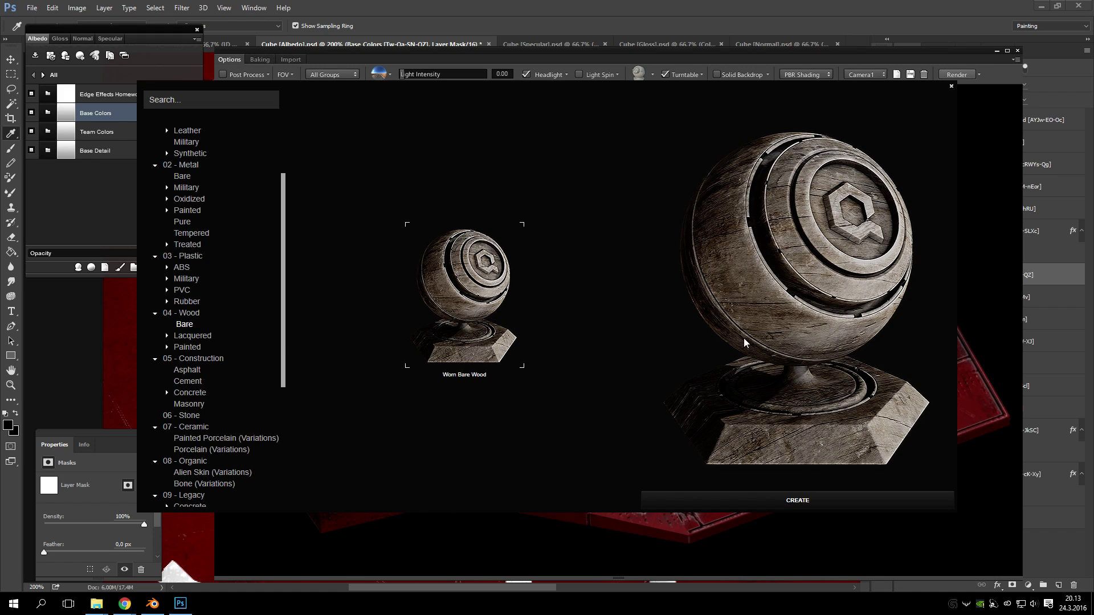
left_click(184, 338)
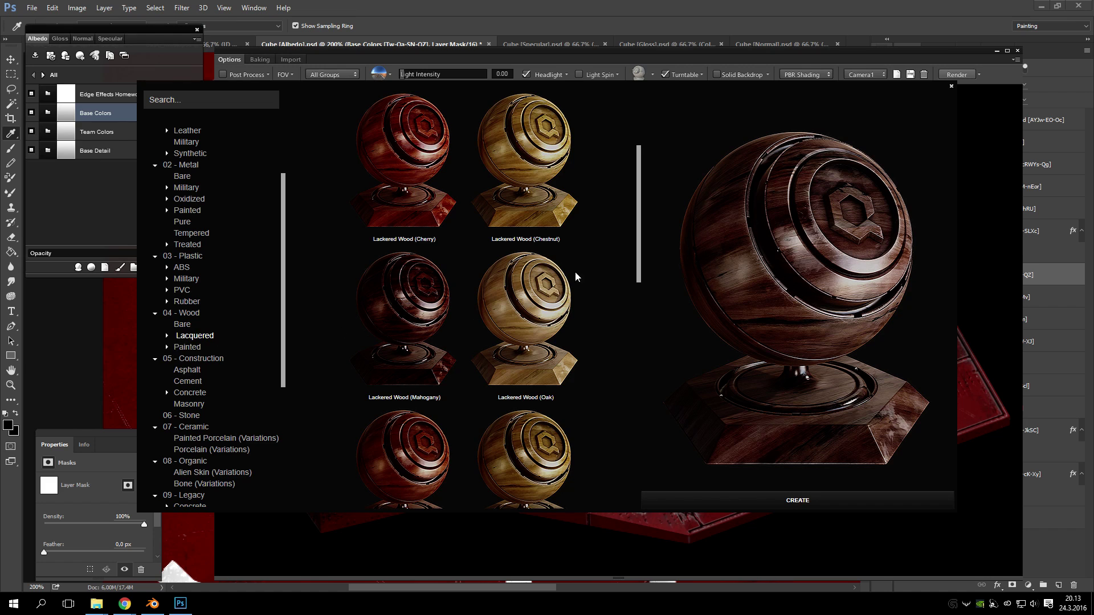
scroll(569, 279, "up", 3)
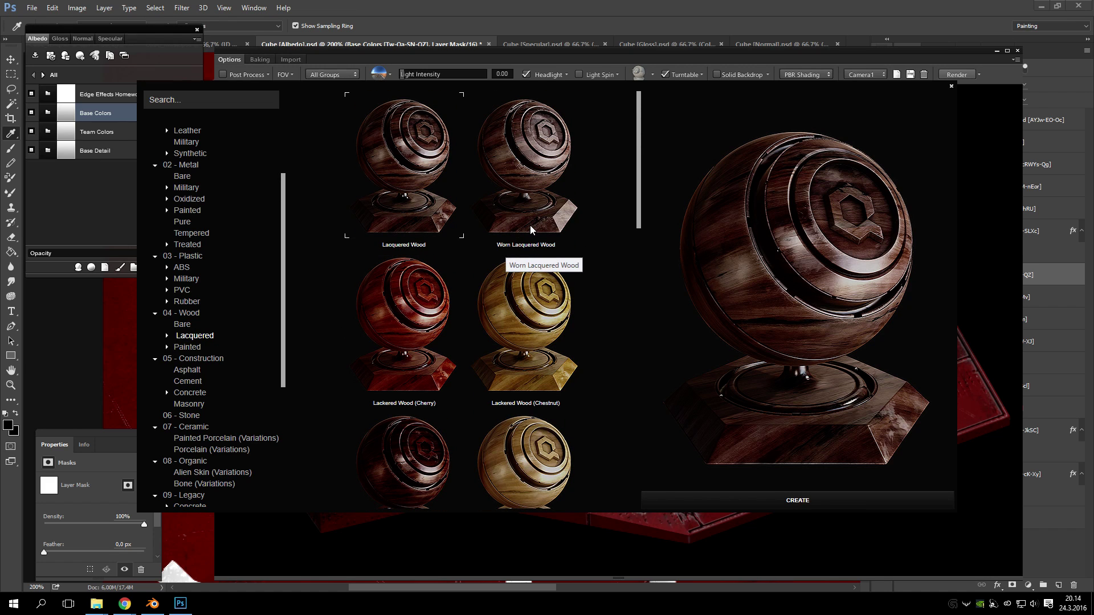
scroll(498, 274, "down", 8)
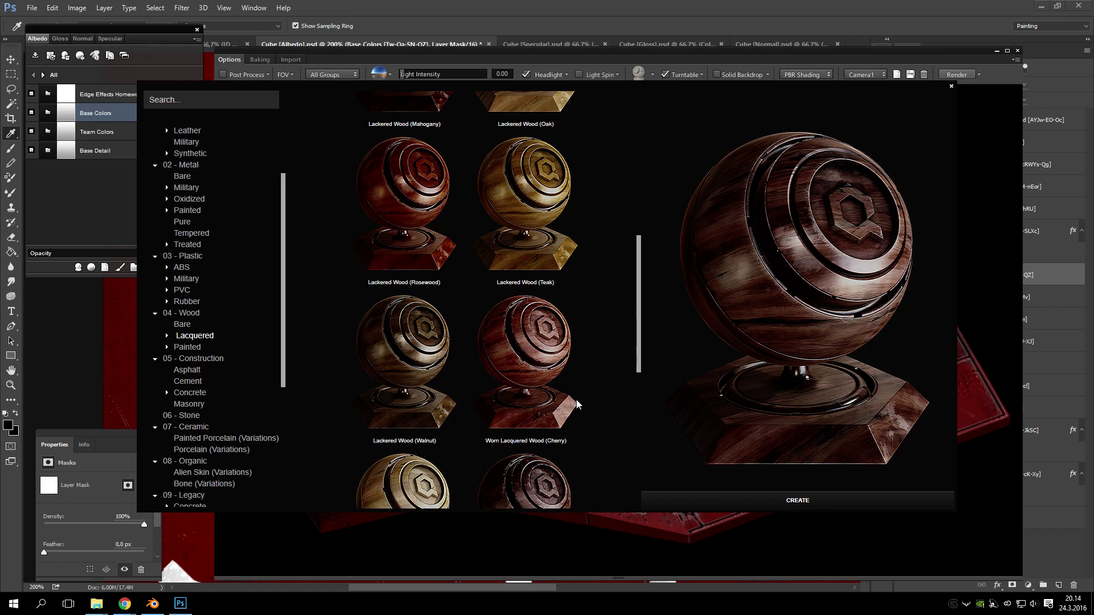
left_click(572, 396)
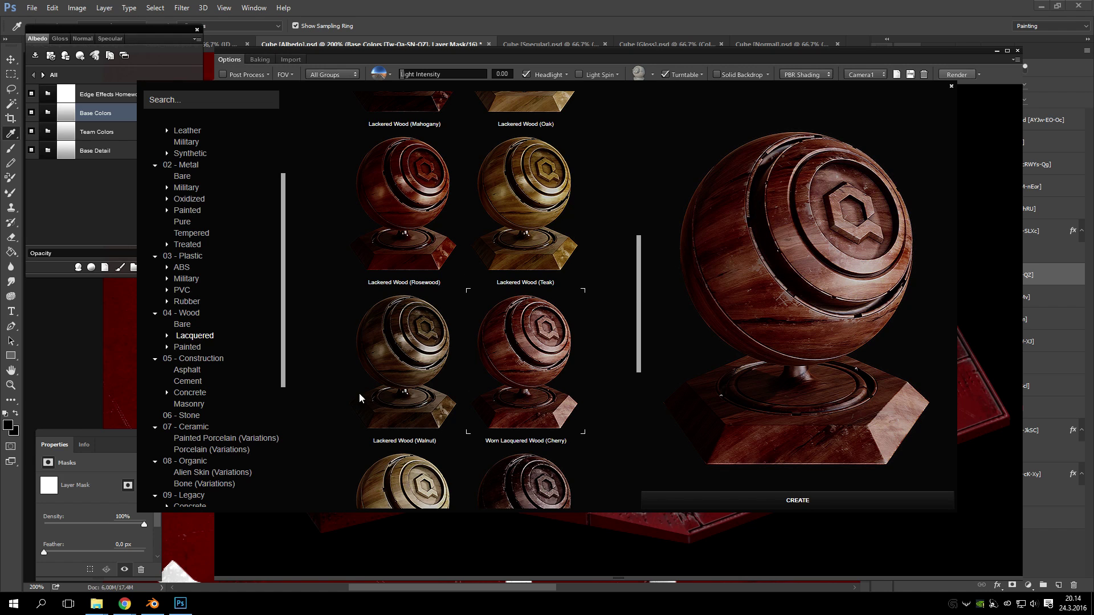
scroll(507, 389, "down", 7)
left_click(434, 302)
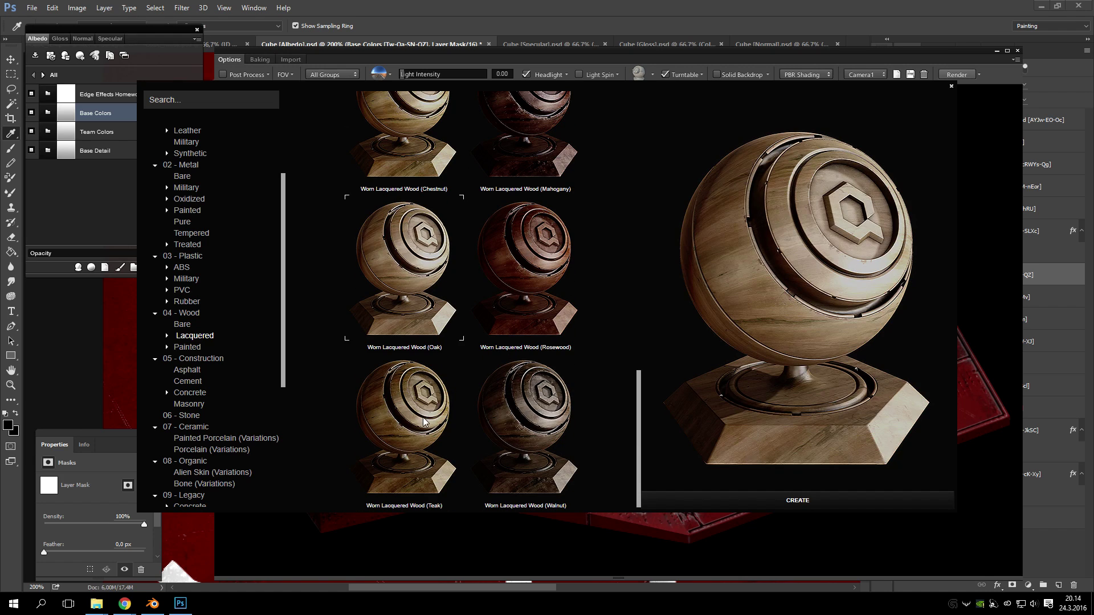
left_click(541, 430)
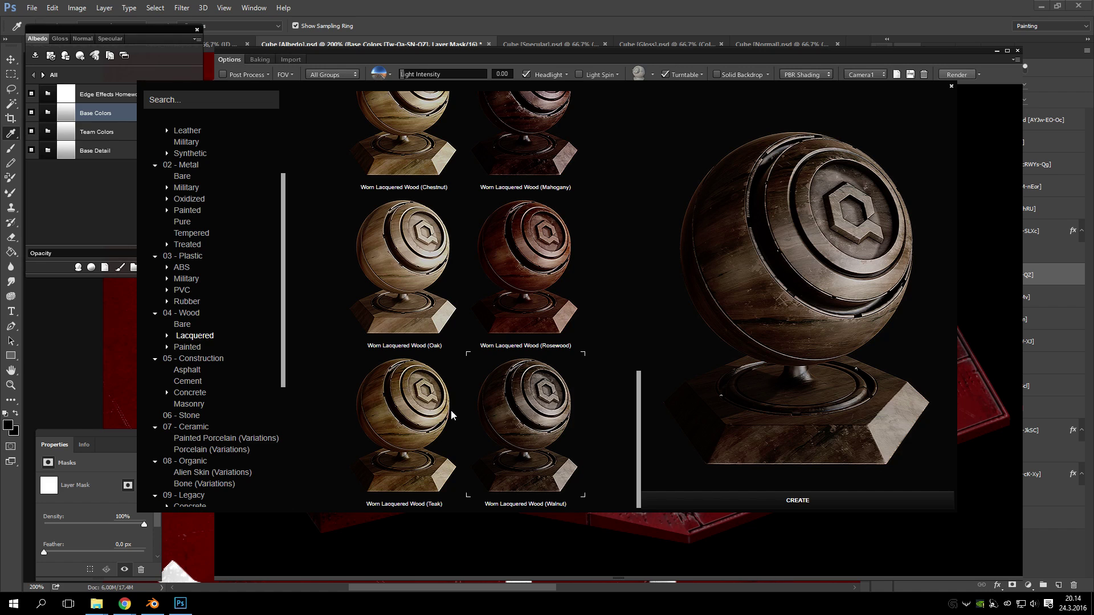
- Preview the painted wood presets in several colors, plus the asphalt, cement, masonry and stone materials
left_click(194, 347)
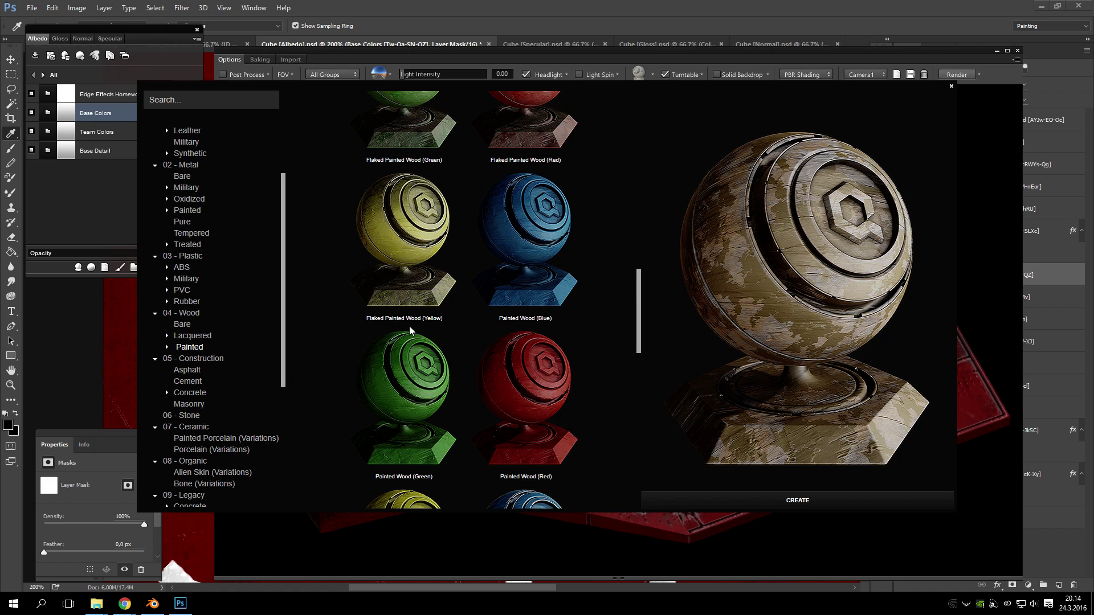
scroll(389, 275, "up", 3)
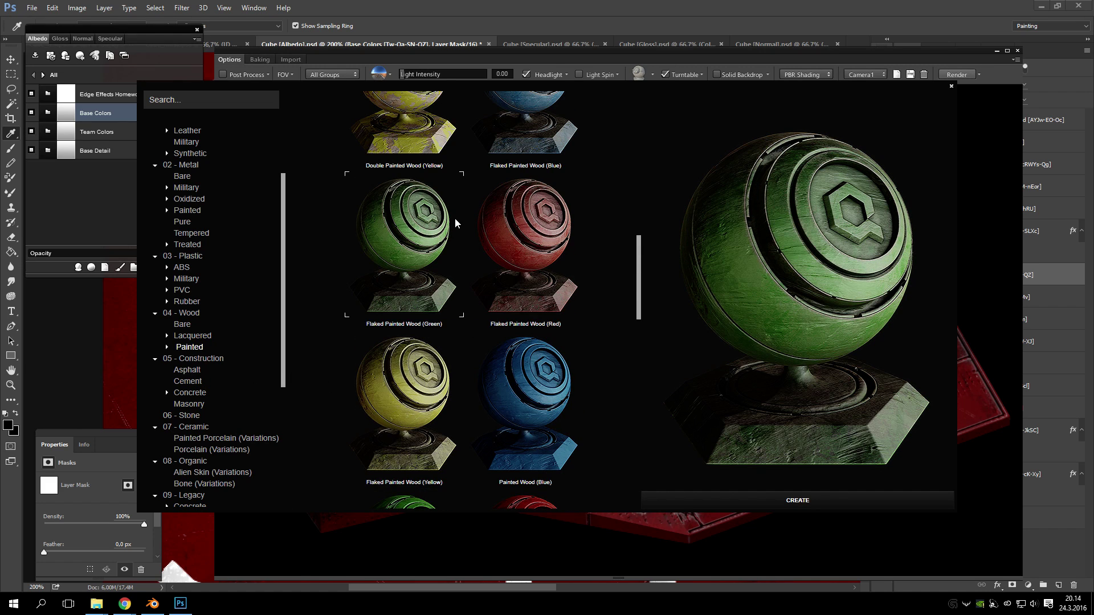
left_click(538, 244)
left_click(530, 399)
scroll(536, 342, "down", 3)
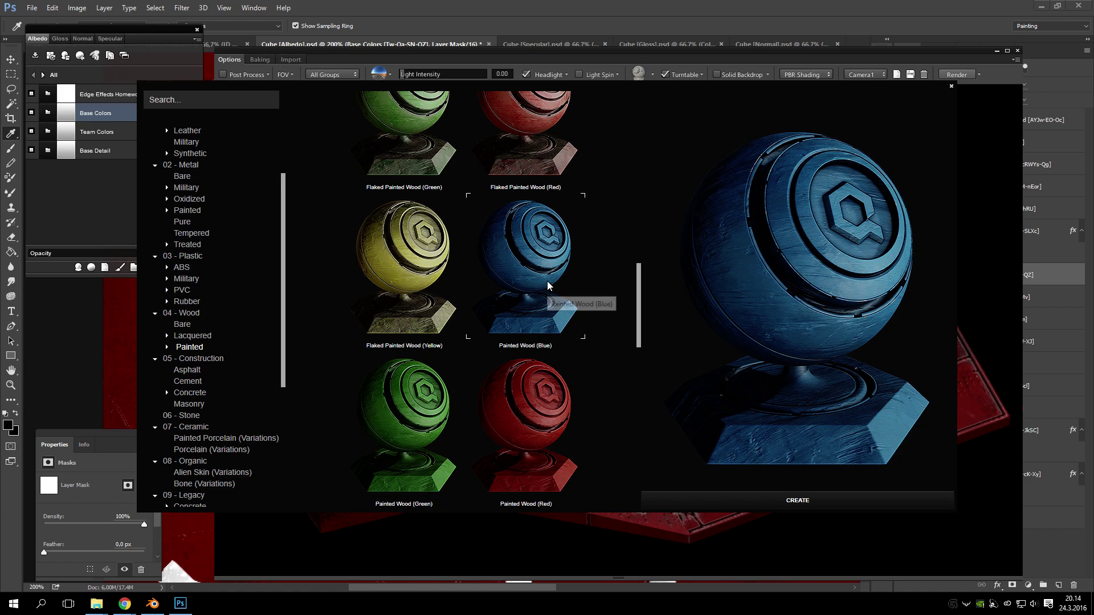
left_click(539, 427)
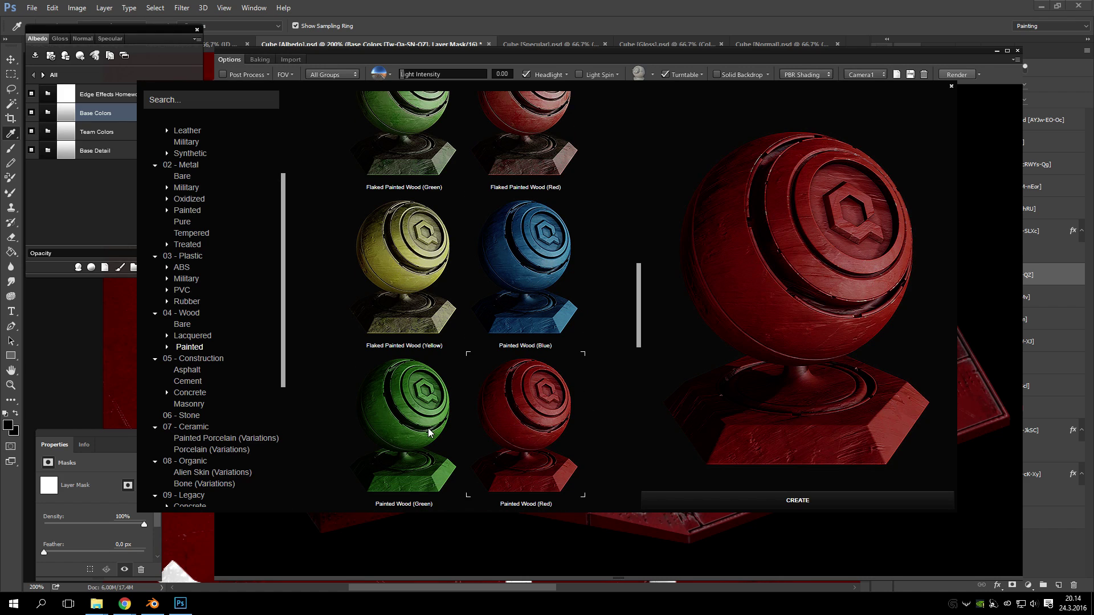
left_click(432, 433)
left_click(557, 263)
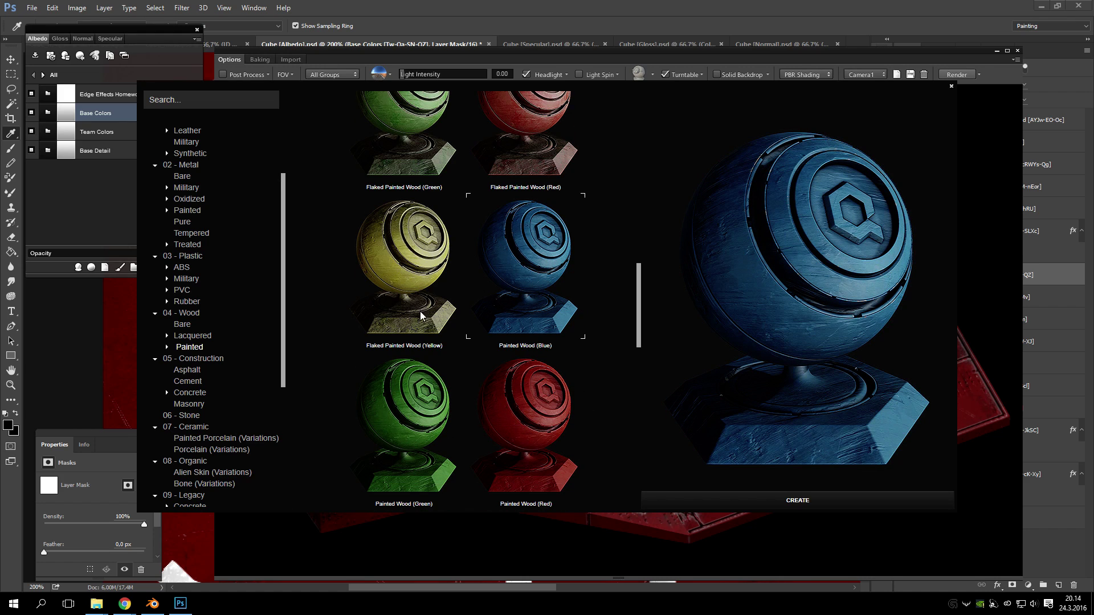
left_click(191, 371)
left_click(188, 382)
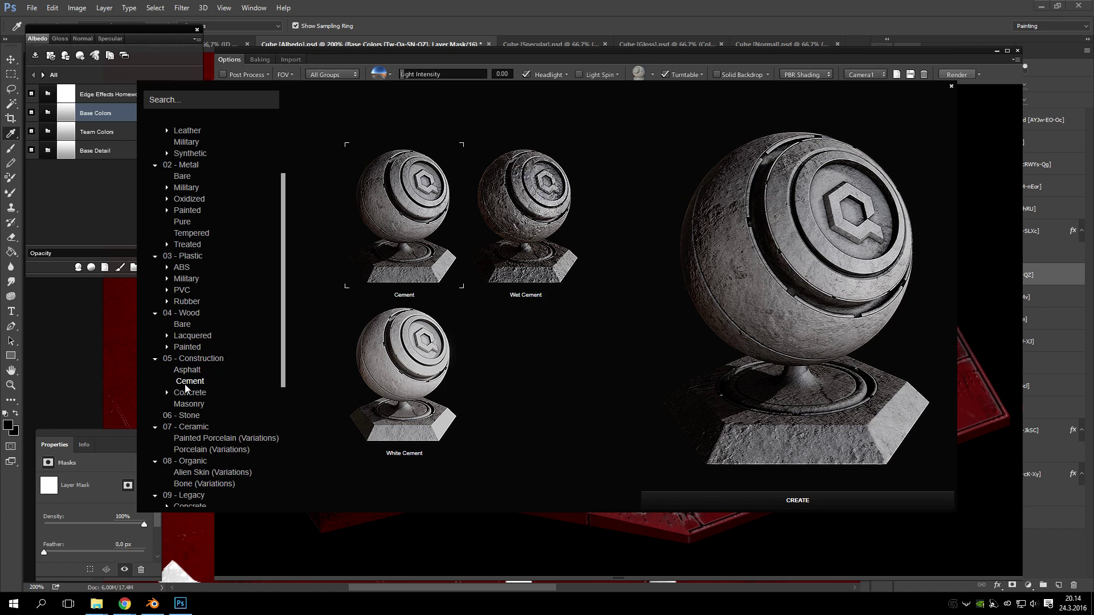
left_click(190, 404)
left_click(189, 416)
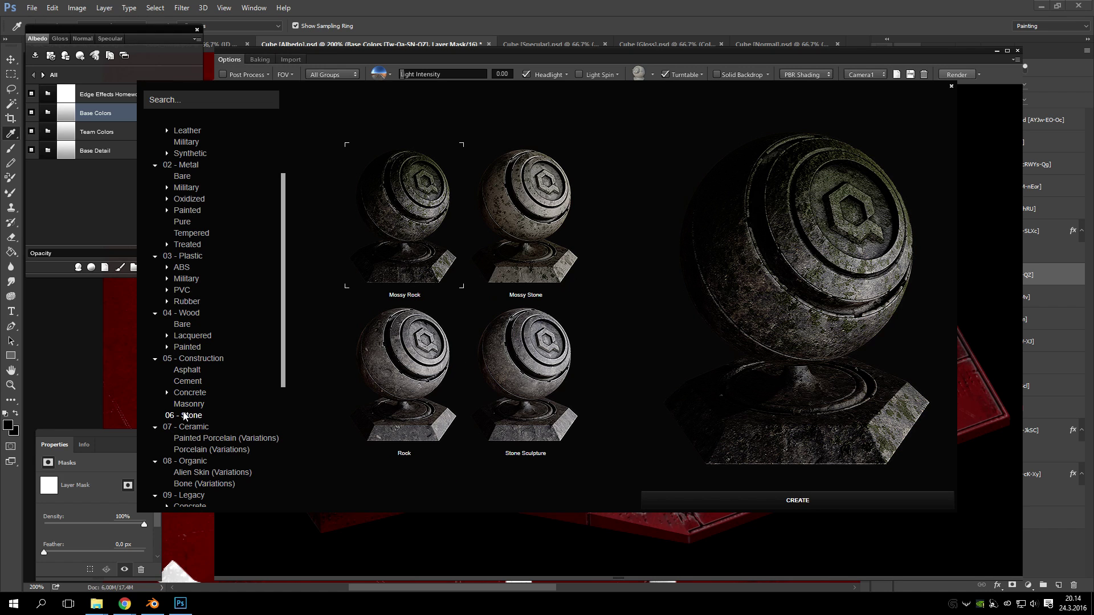
scroll(187, 416, "down", 2)
scroll(189, 382, "down", 1)
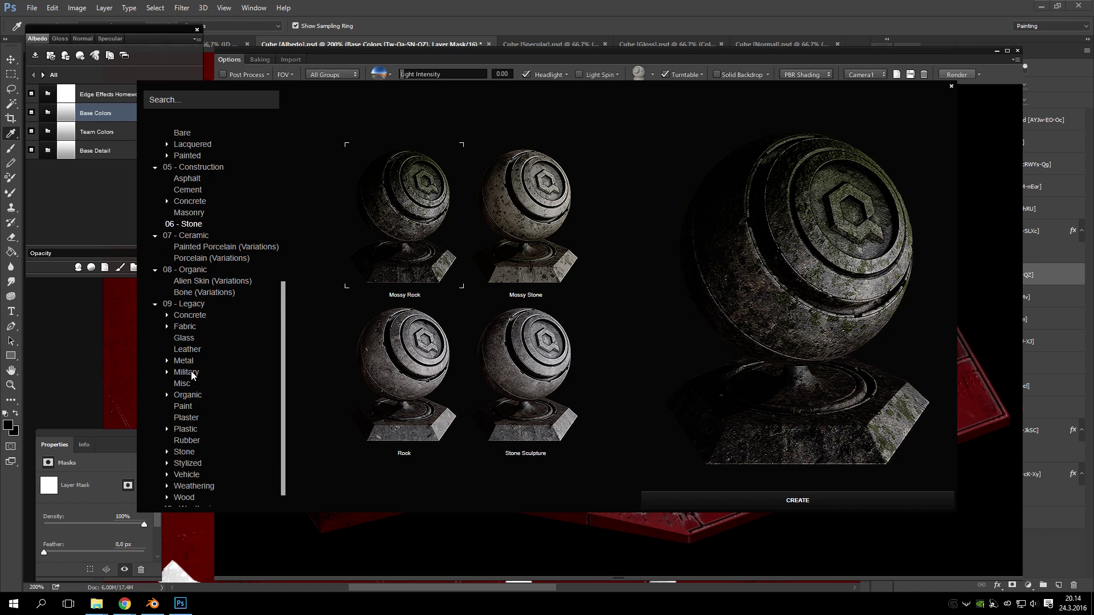
- Pick the Alien Skin (Navi) material from the organic alien skin variations and create it on the ship
left_click(198, 283)
scroll(445, 401, "up", 3)
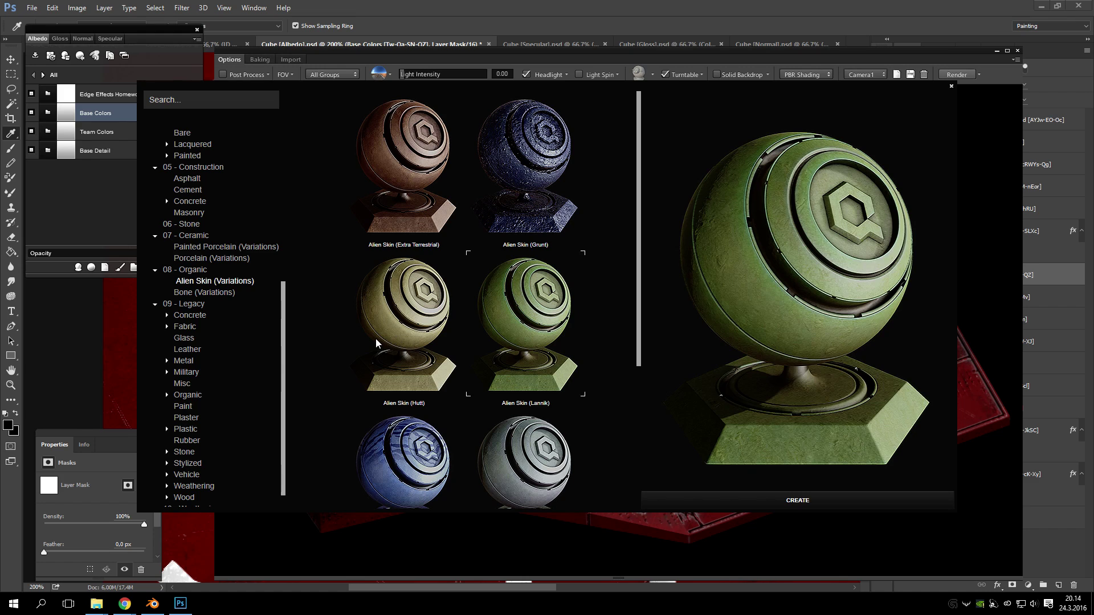
scroll(429, 443, "down", 3)
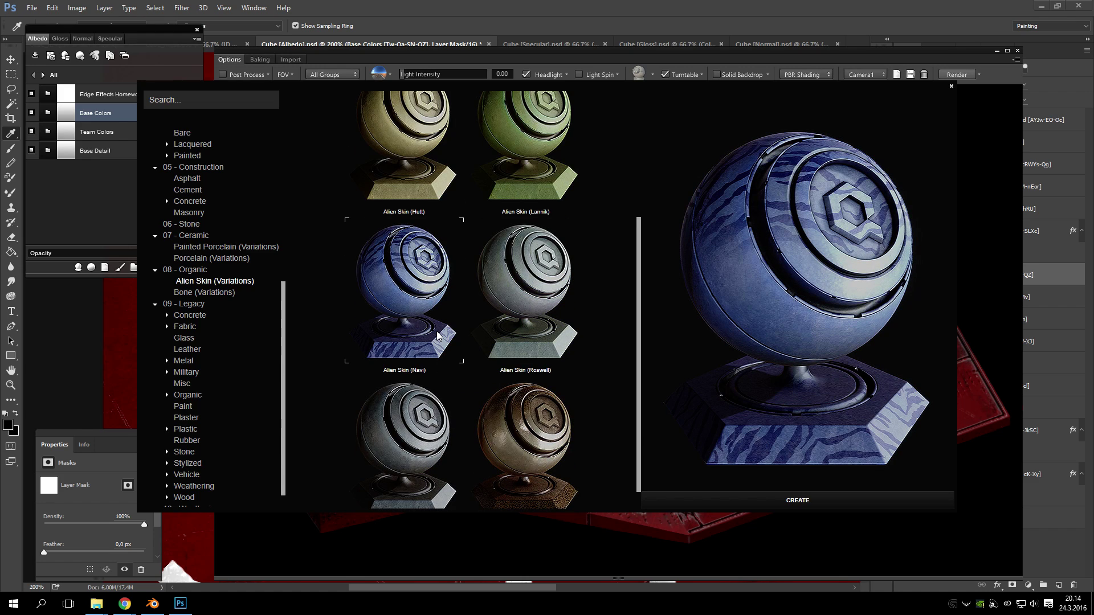
scroll(438, 337, "down", 1)
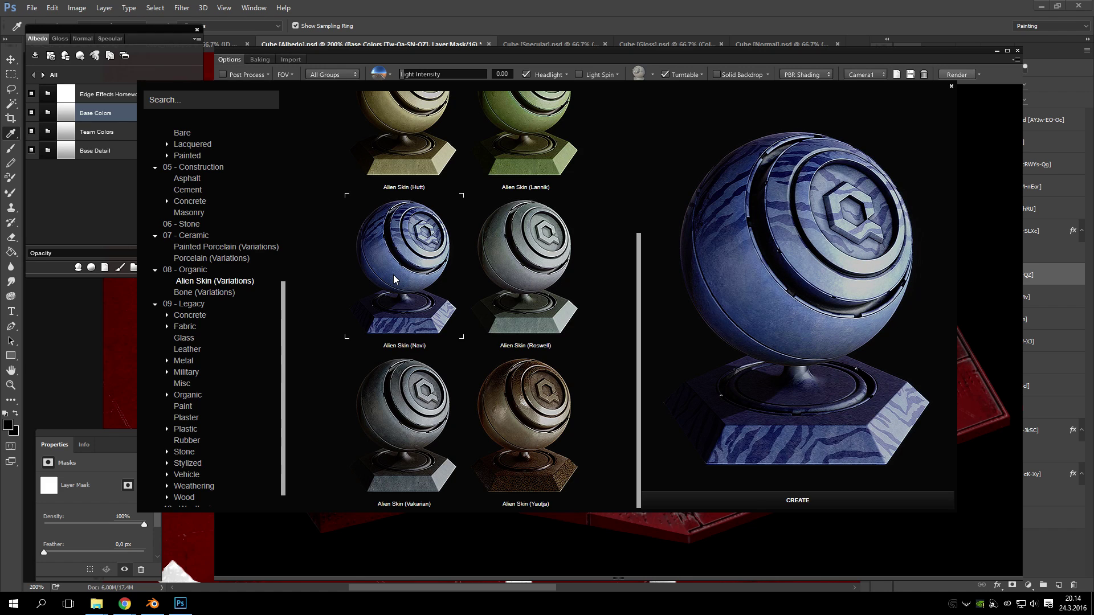
left_click(792, 495)
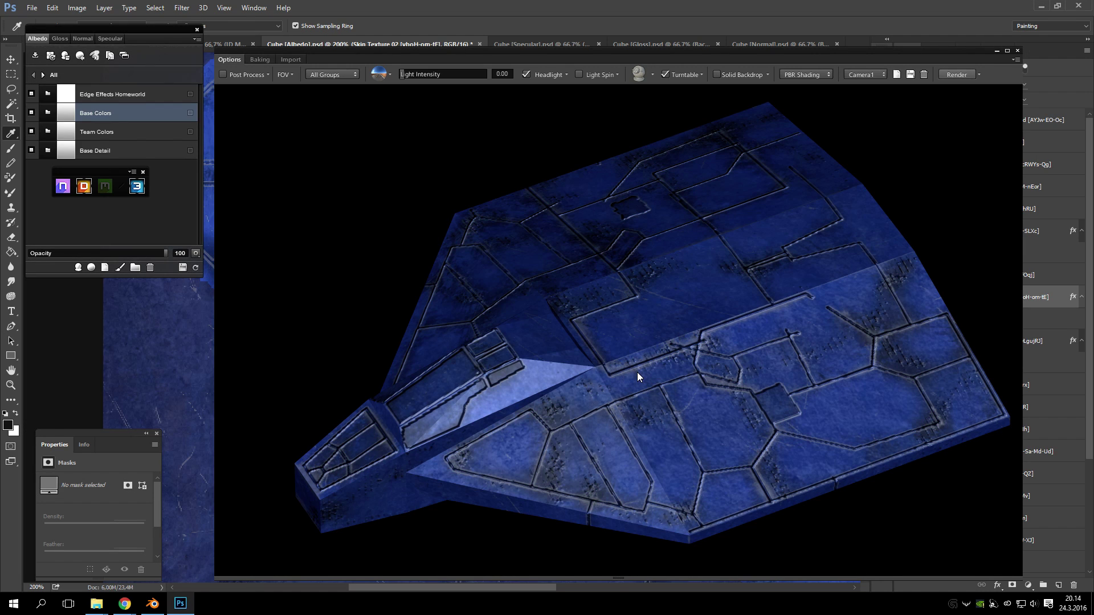
- Open the Alien Skin (Navi) layers, move the floating toolbar off the list and set the Color fill layer to white (ffffff)
double_click(117, 114)
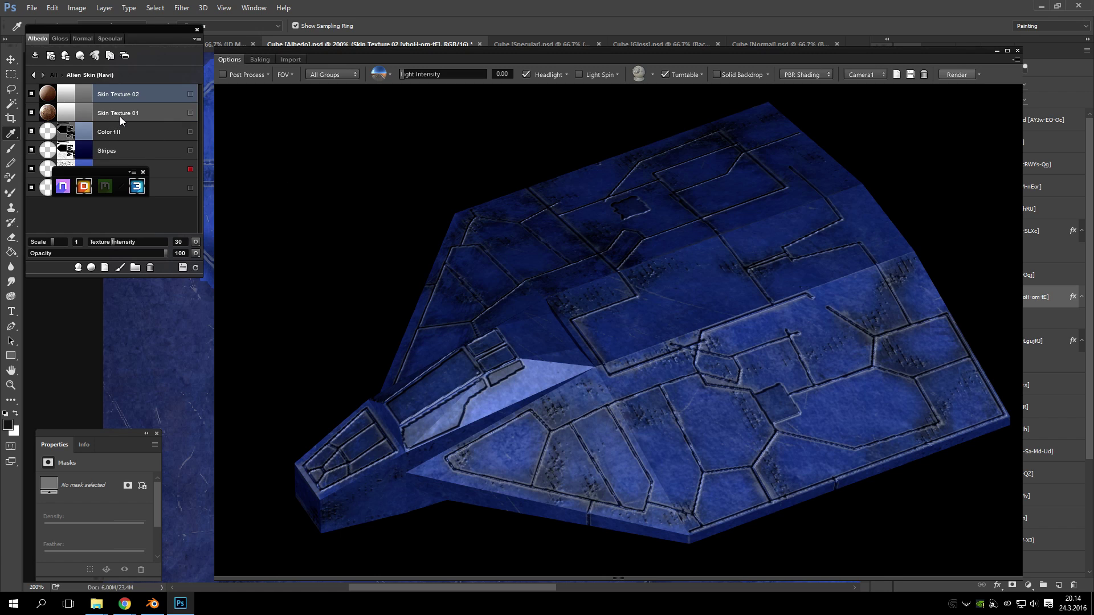
left_click_drag(103, 185, 92, 335)
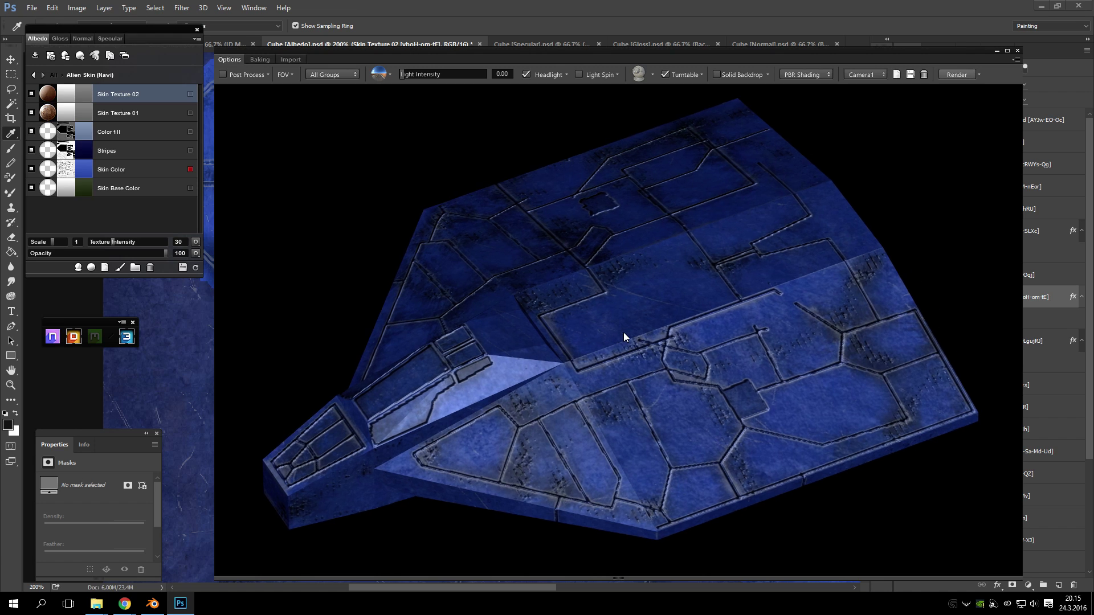
scroll(624, 333, "up", 5)
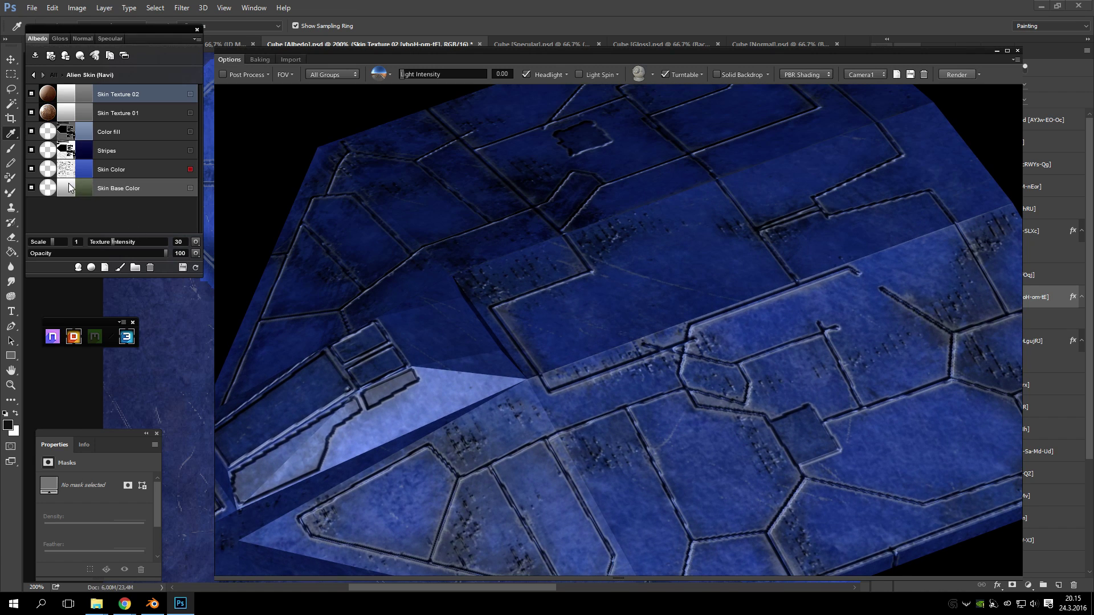
double_click(83, 131)
left_click(396, 293)
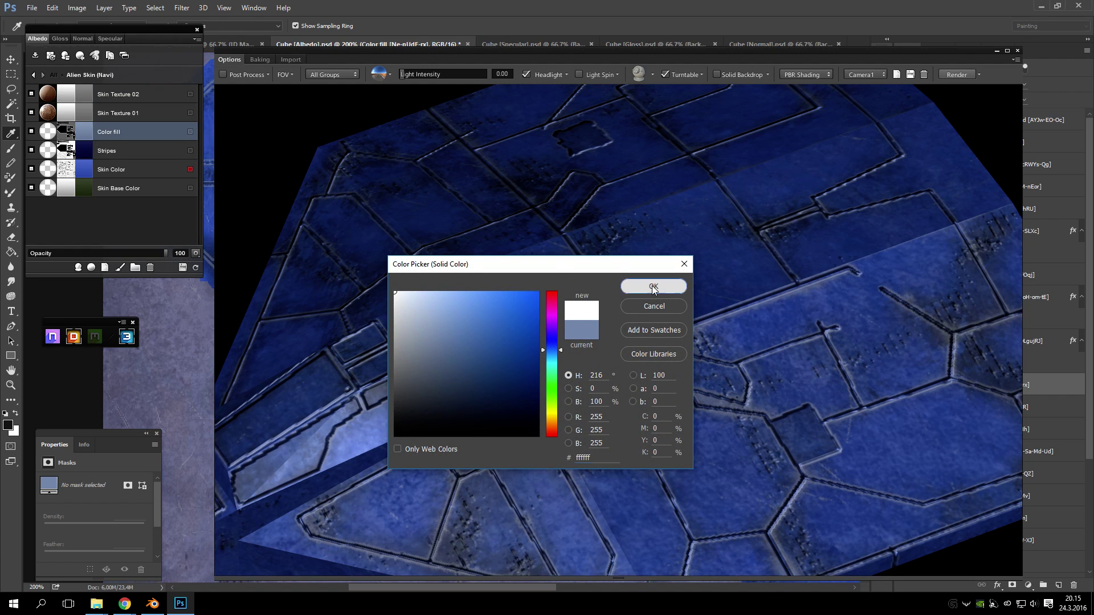
left_click(653, 287)
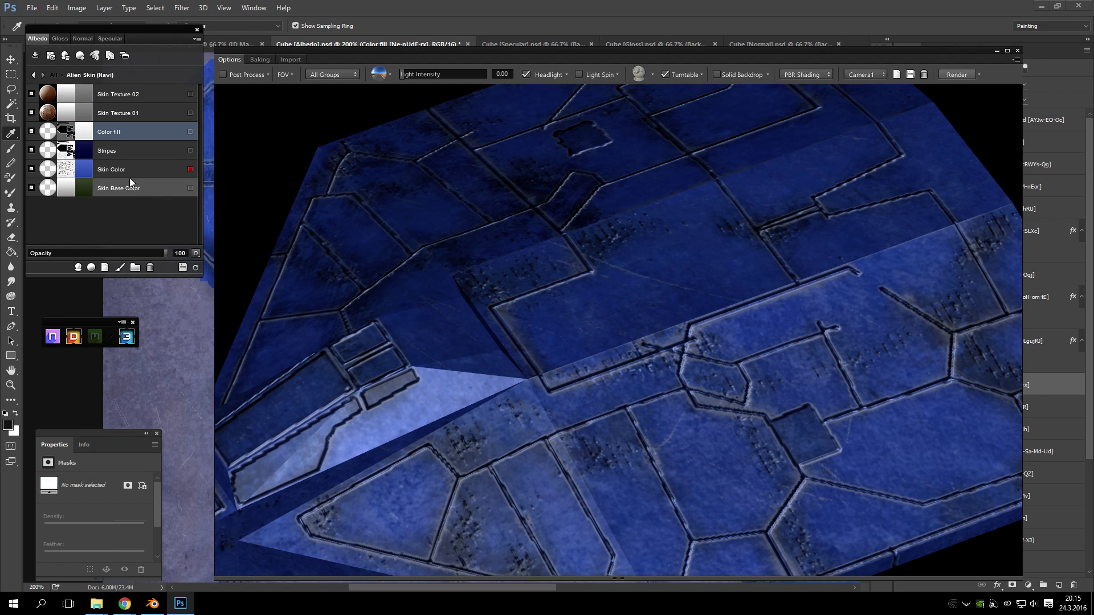
- Change the Skin Color layer of the alien skin material to black
left_click(88, 174)
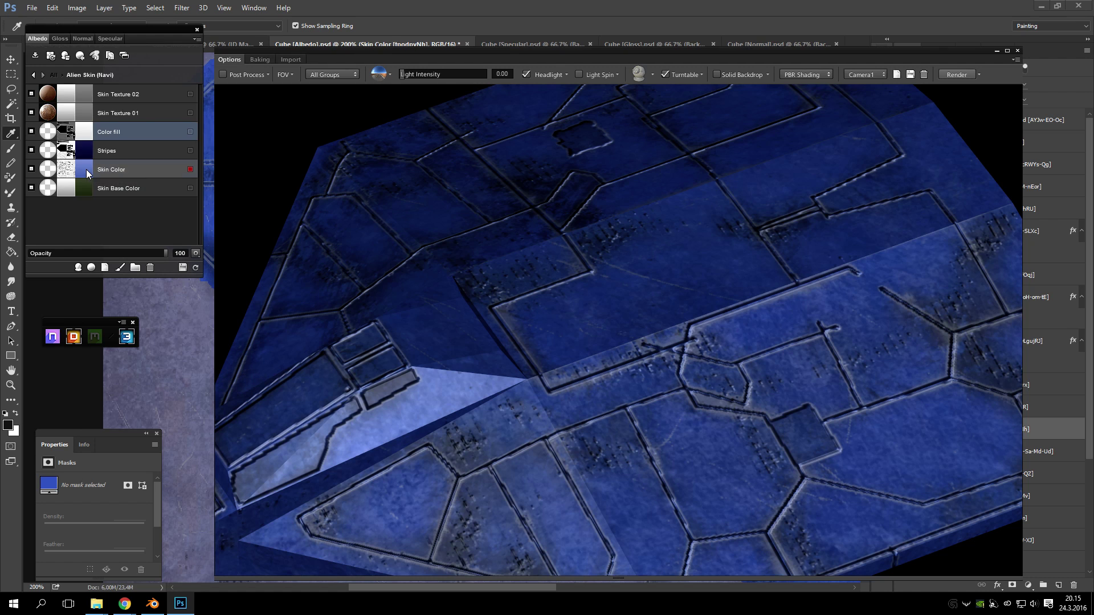
double_click(89, 174)
left_click(666, 290)
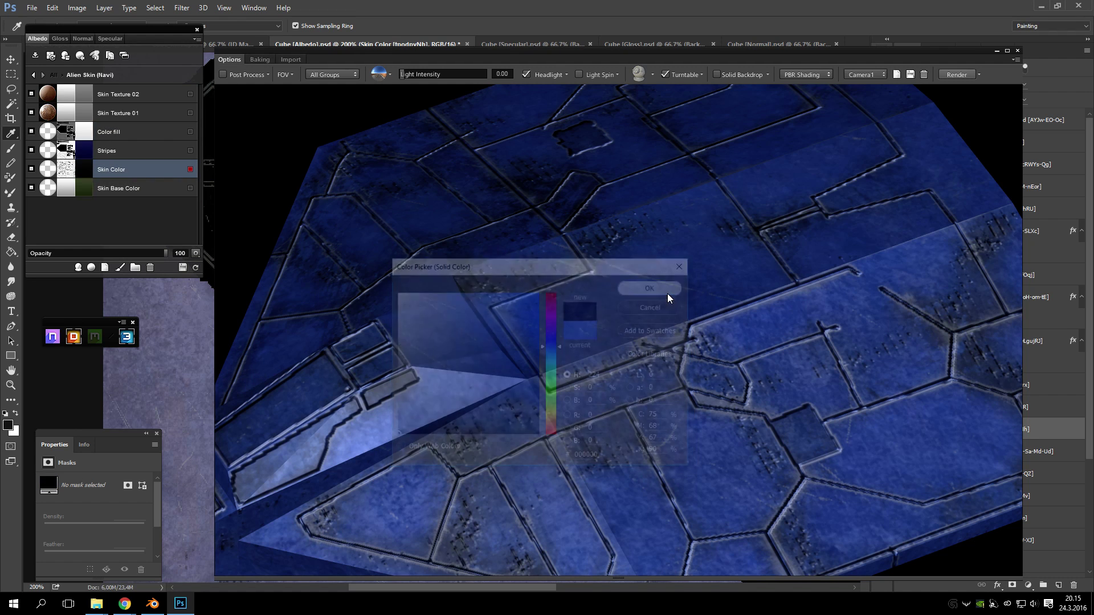
scroll(605, 328, "down", 3)
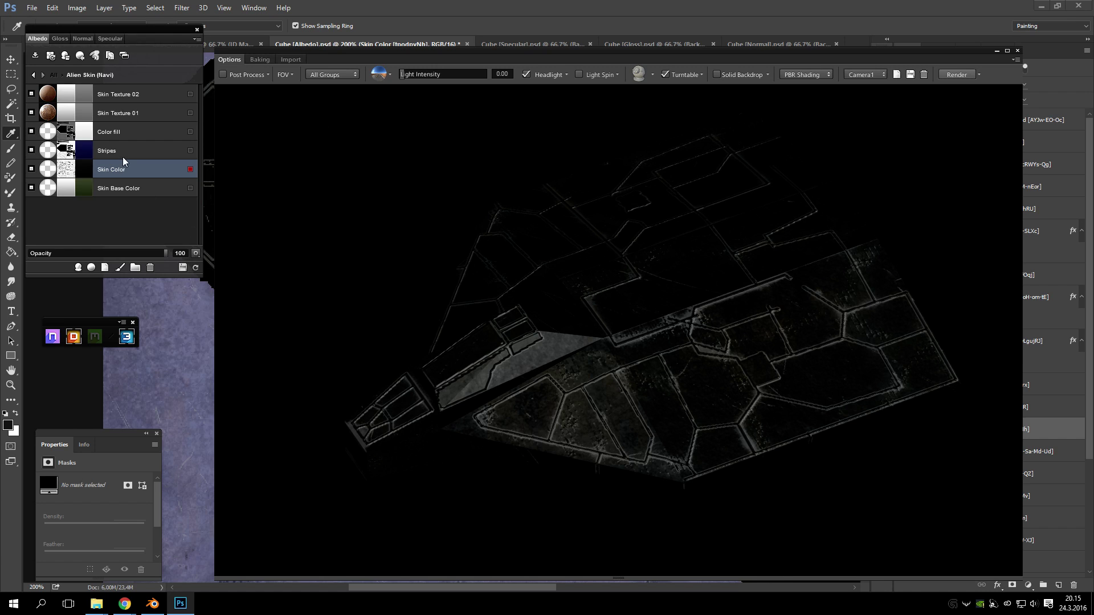
- Set the color of the Stripes layer to white (ffffff)
left_click(87, 160)
type("ffffff")
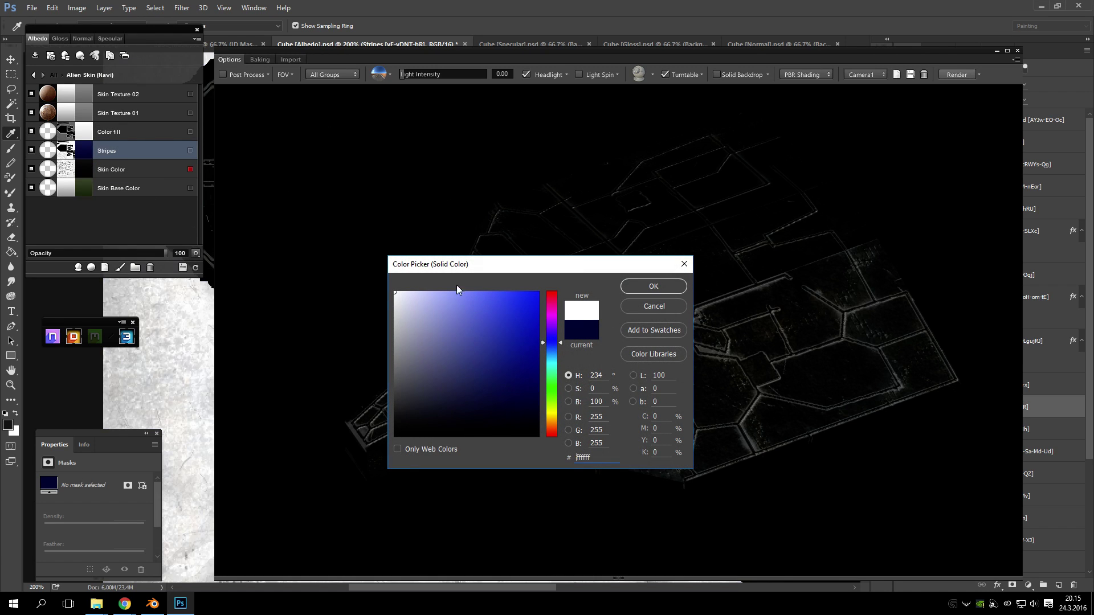
left_click(653, 287)
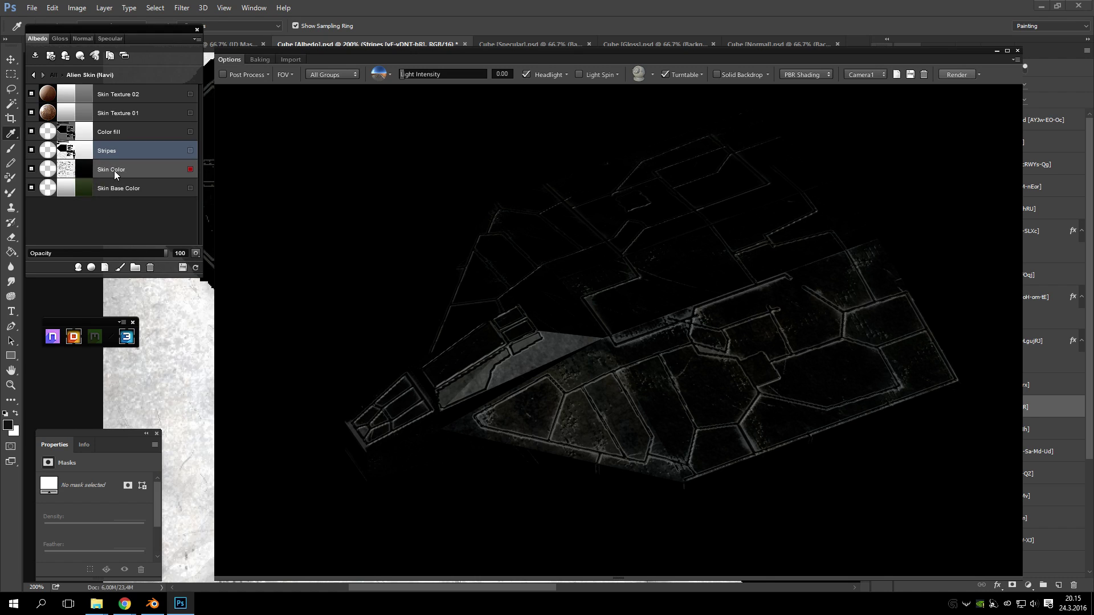
- Set the texture scale of the Skin Texture 01 layer to 0
left_click(124, 109)
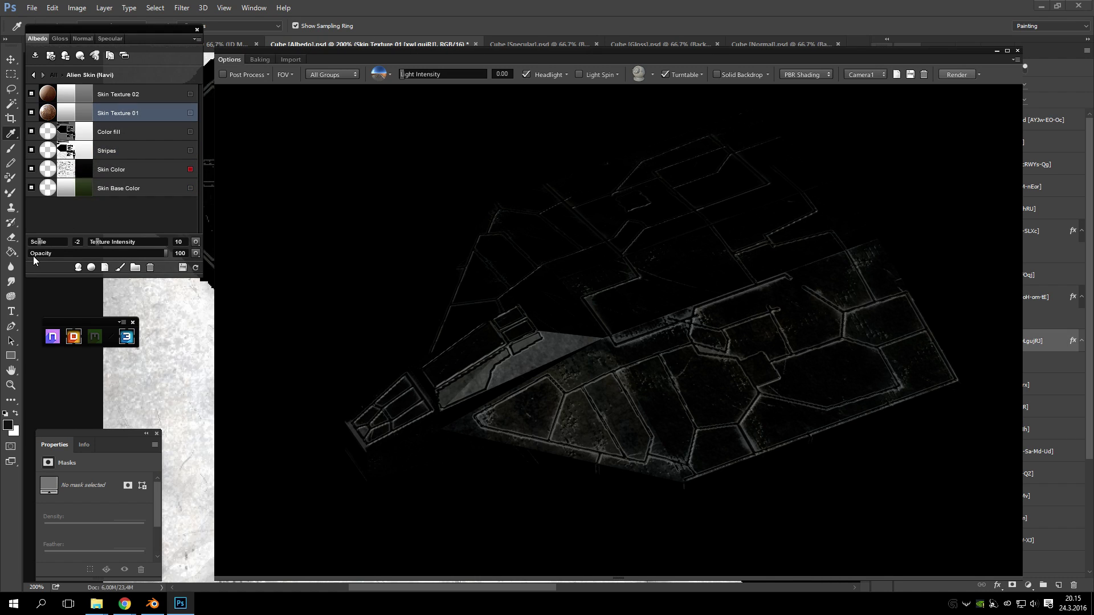
left_click_drag(36, 241, 46, 242)
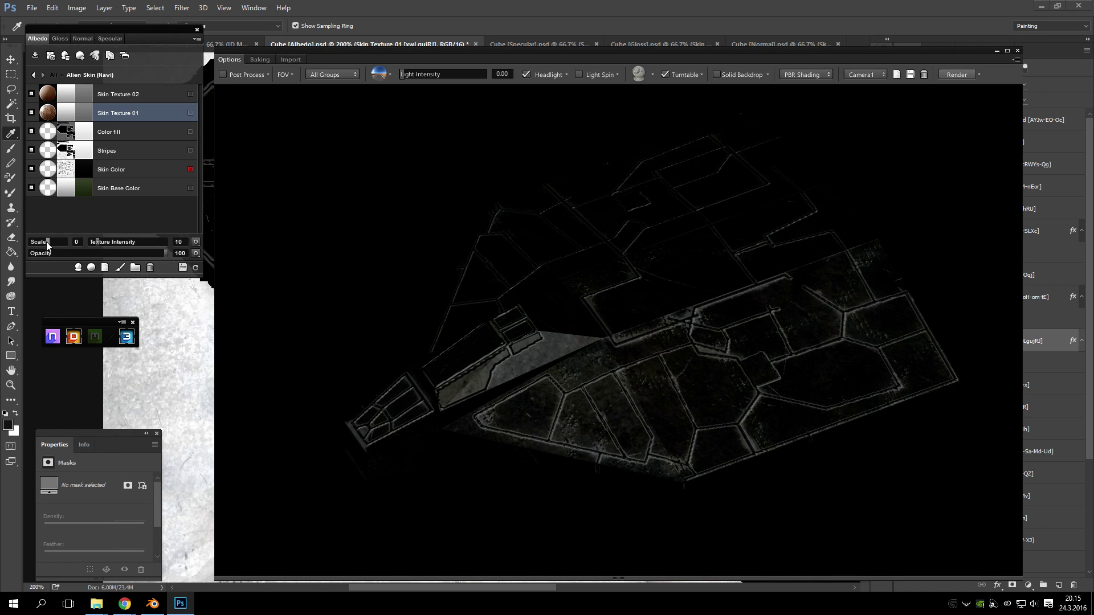
left_click(135, 94)
left_click(126, 113)
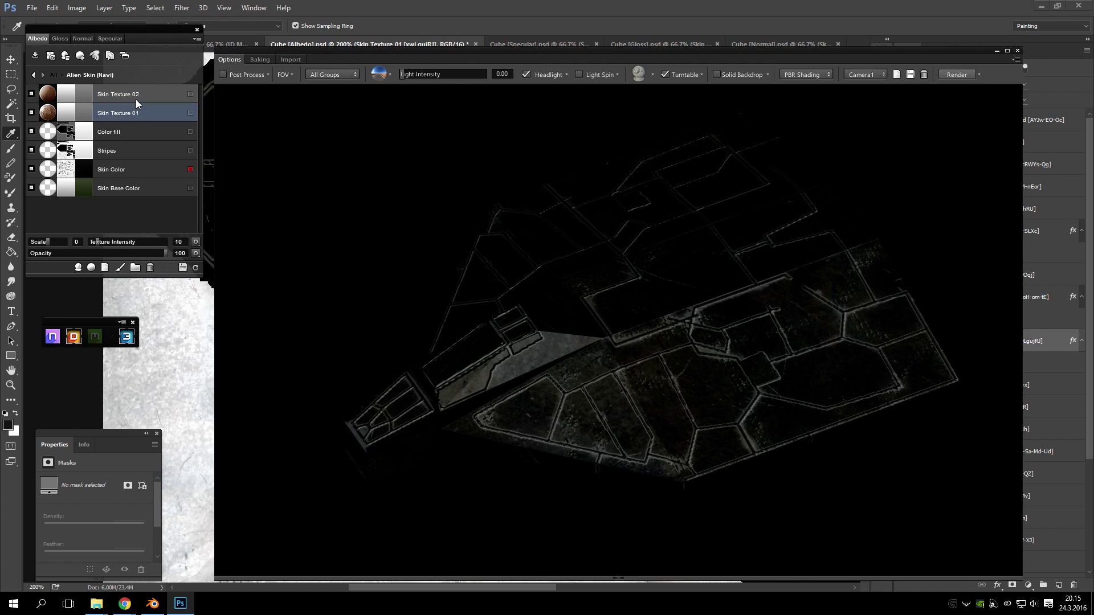
- Try the Alien Skin (Navi) group above the Edge Effects Homeworld group, and move it back below
left_click(134, 100)
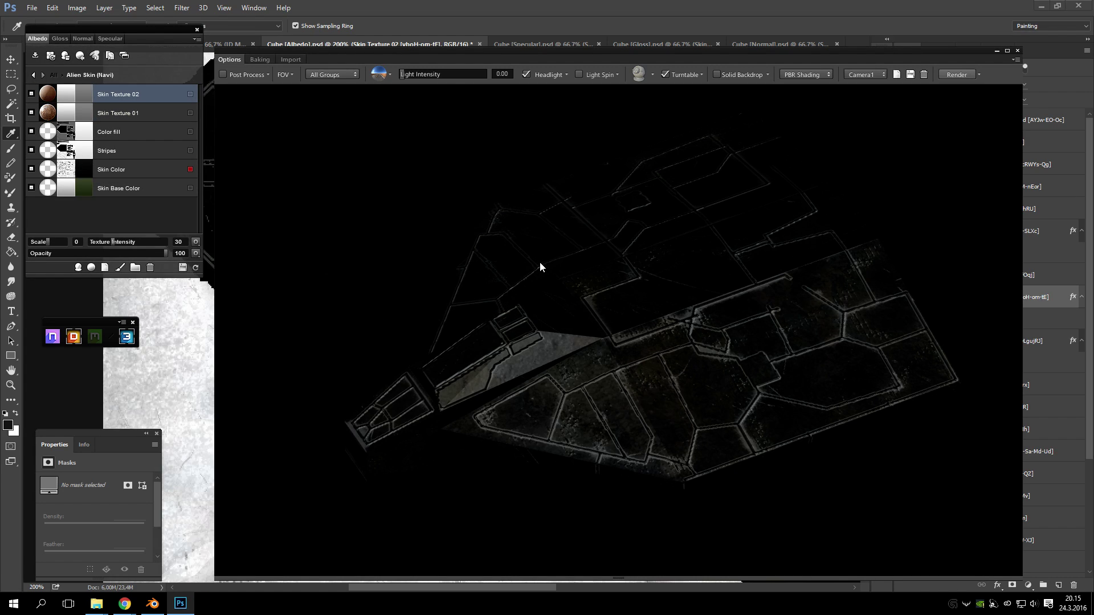
scroll(540, 267, "up", 5)
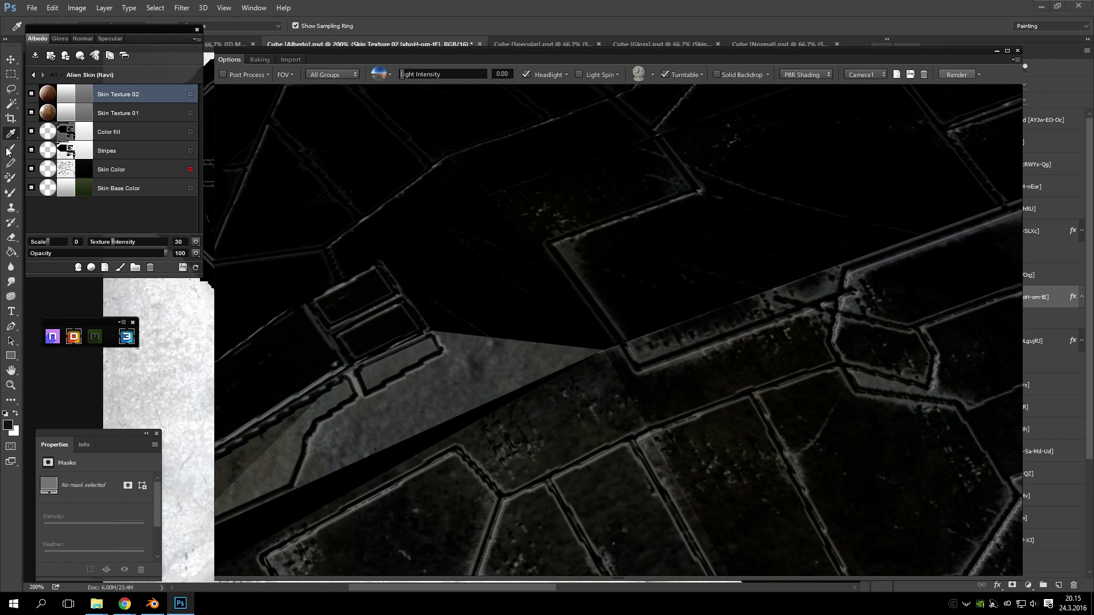
left_click(33, 74)
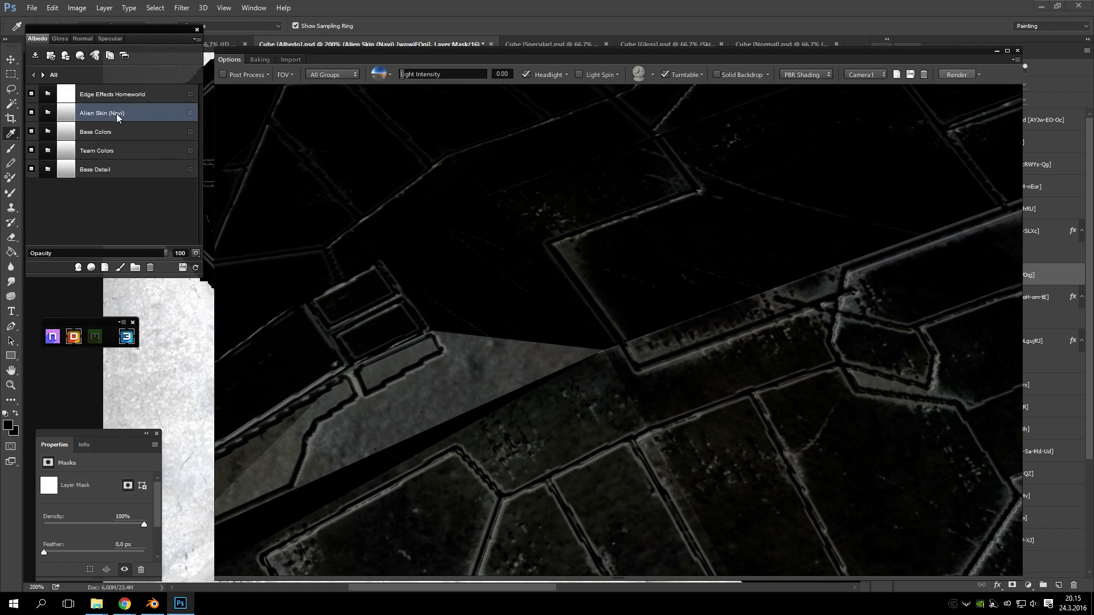
left_click_drag(118, 113, 136, 99)
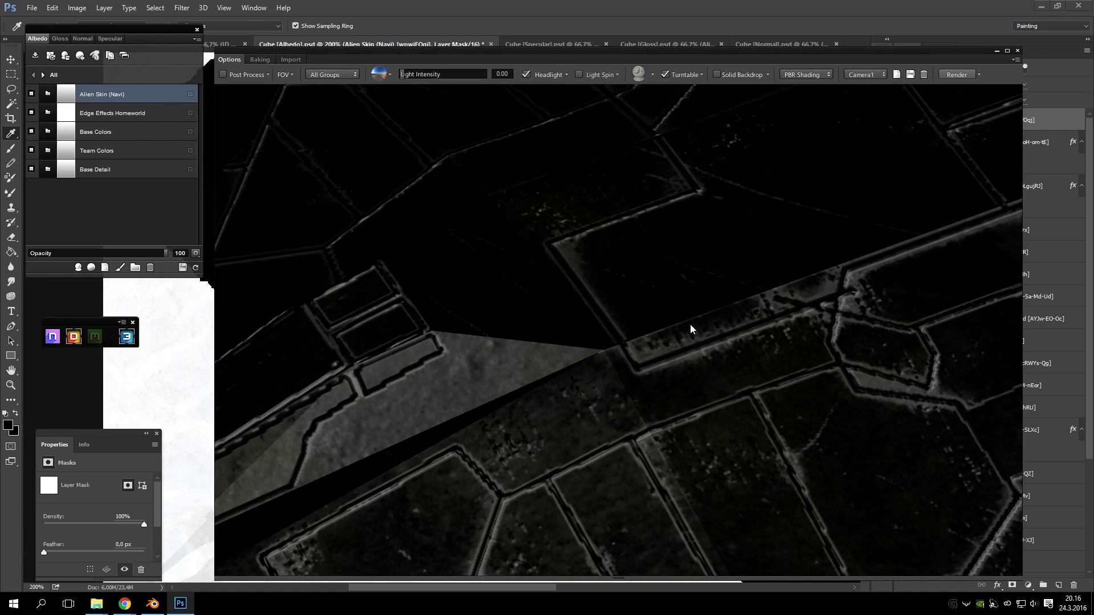
scroll(646, 400, "down", 6)
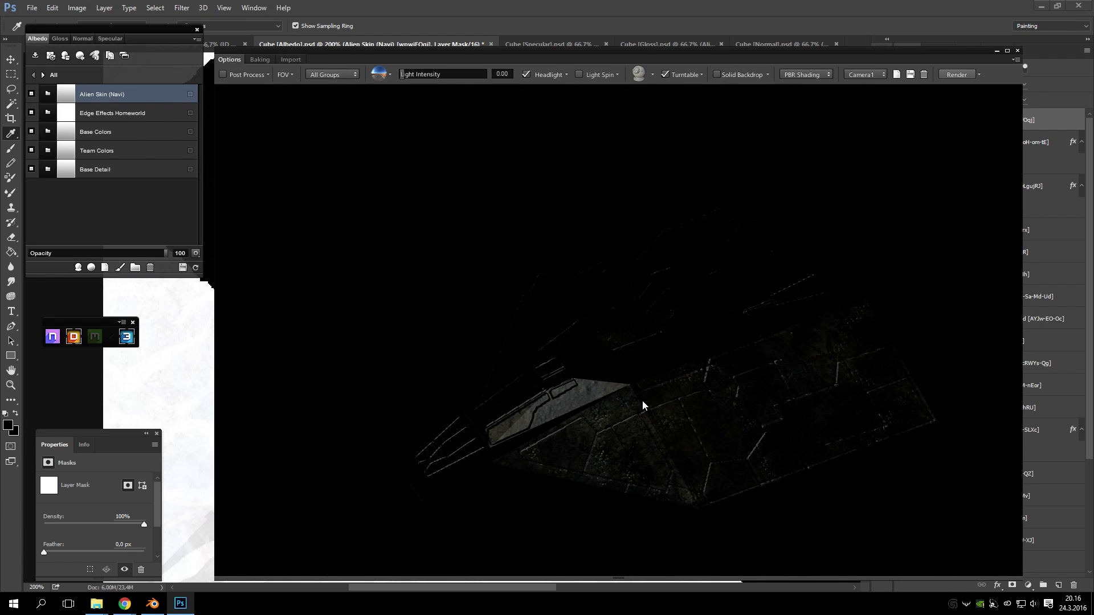
scroll(642, 402, "up", 2)
left_click_drag(127, 94, 114, 123)
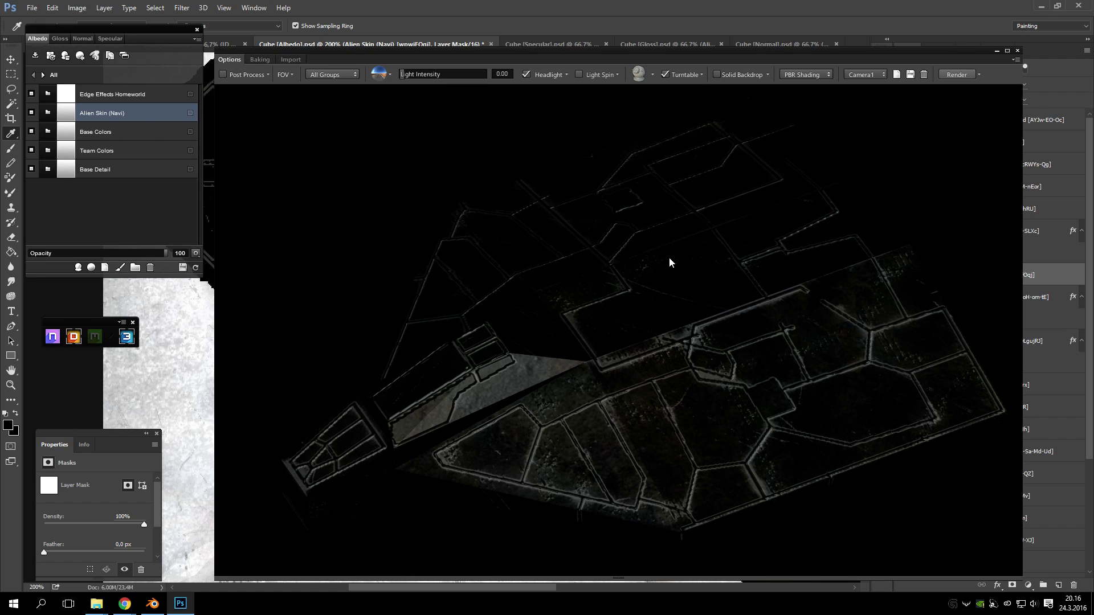
- Delete the Alien Skin (Navi) group from the layer stack
double_click(99, 112)
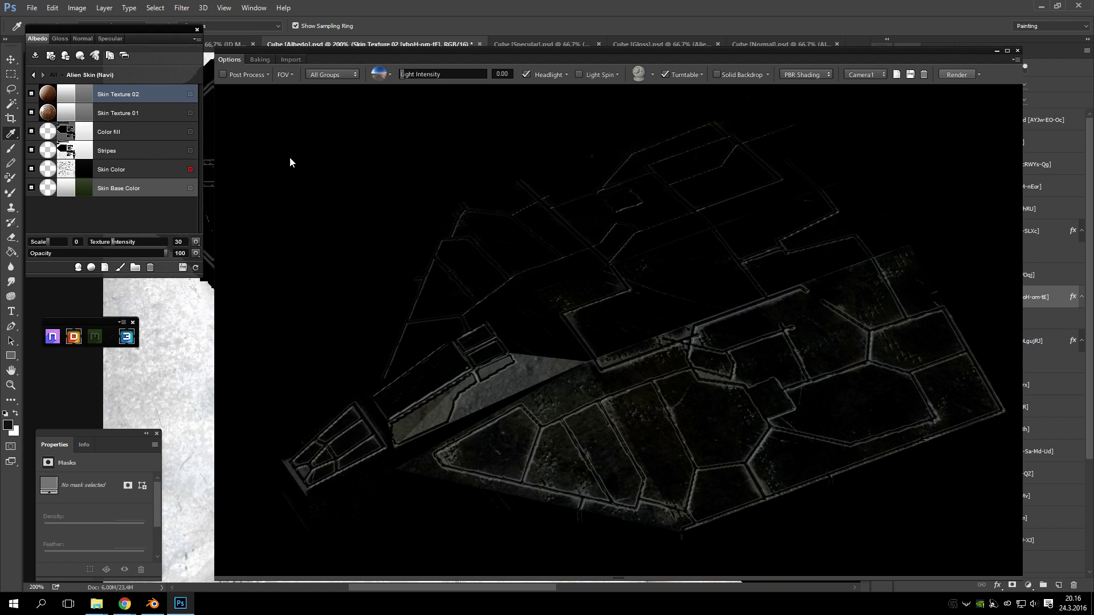
left_click(33, 76)
double_click(112, 112)
right_click(112, 113)
key("Escape")
key("Return")
right_click(121, 115)
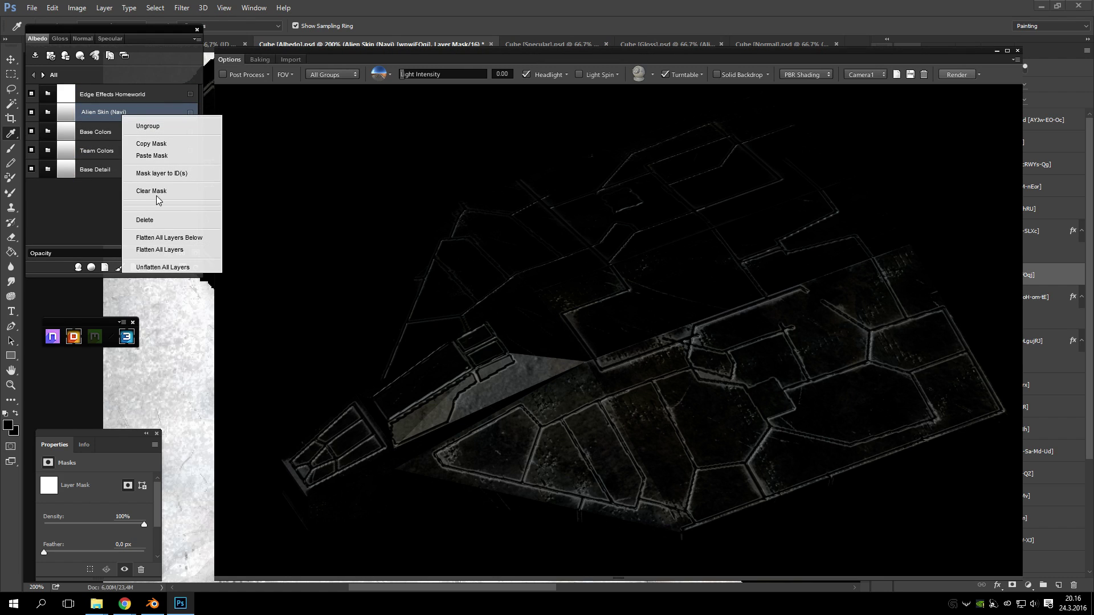
left_click(167, 222)
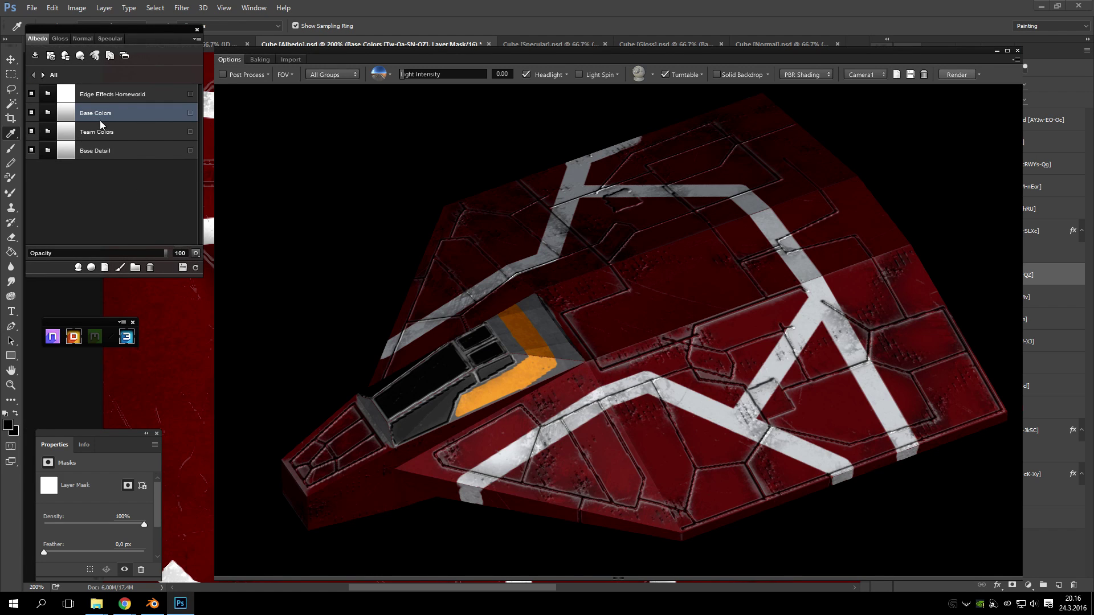
- Open the smart material library and look through the Military materials under 02 - Metal
left_click(78, 267)
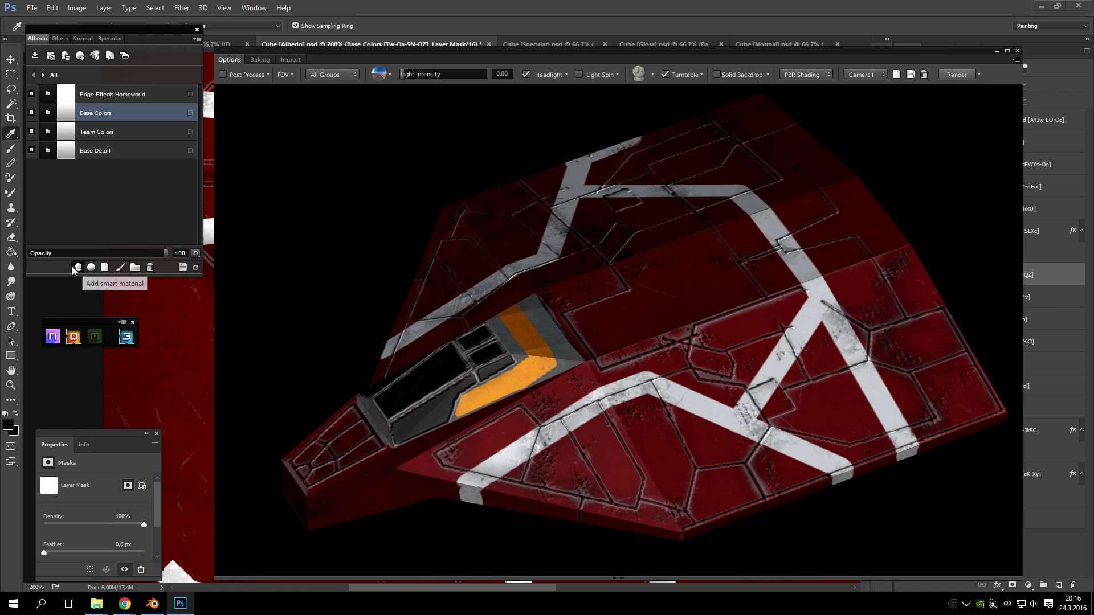
left_click(188, 247)
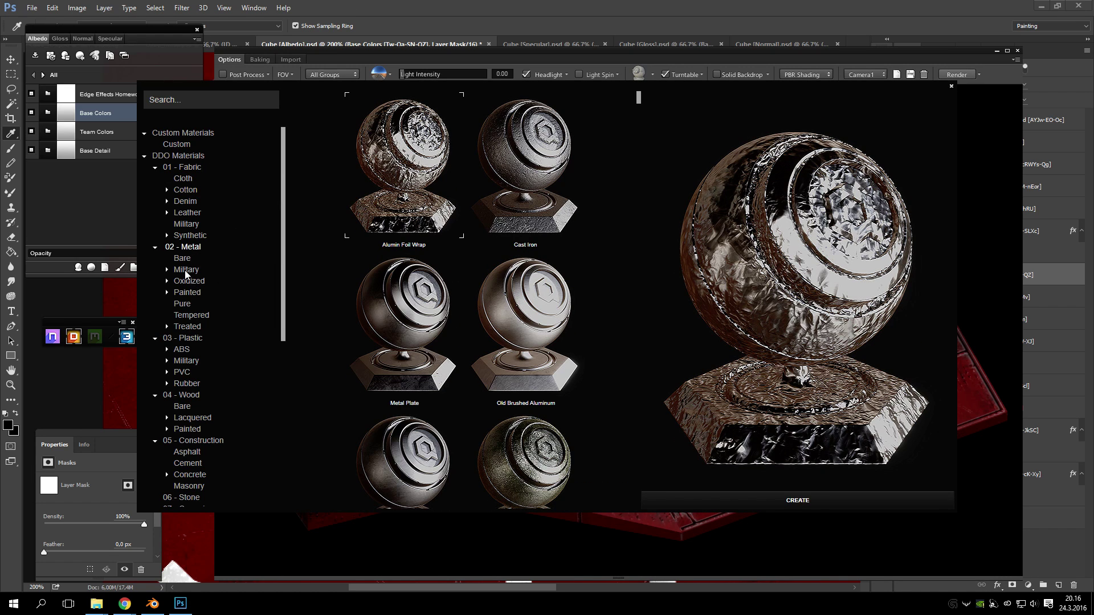
left_click(185, 270)
scroll(538, 331, "down", 8)
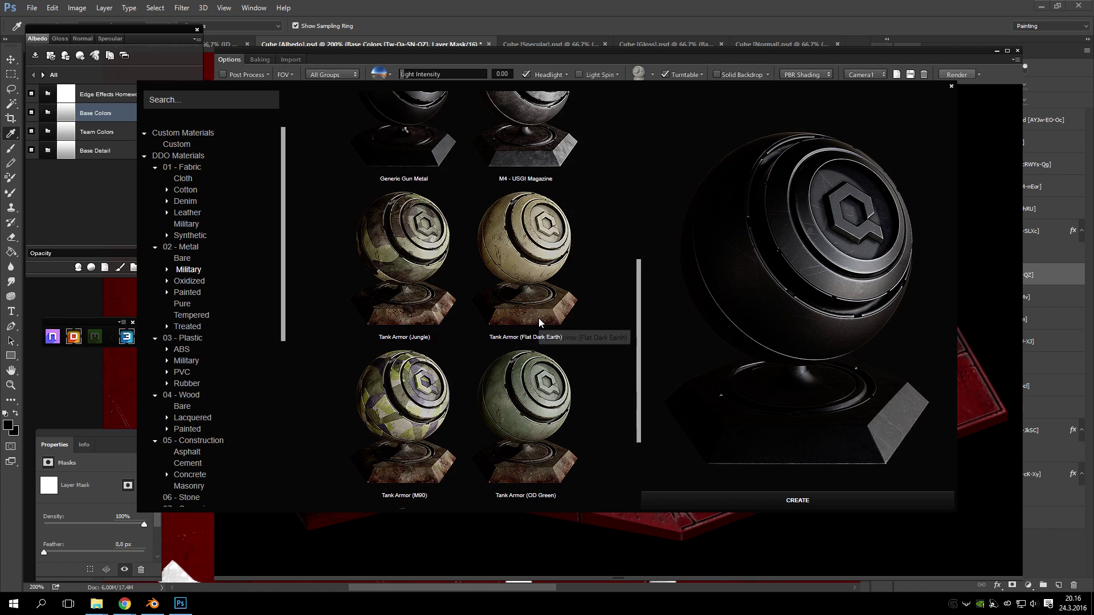
scroll(507, 432, "up", 8)
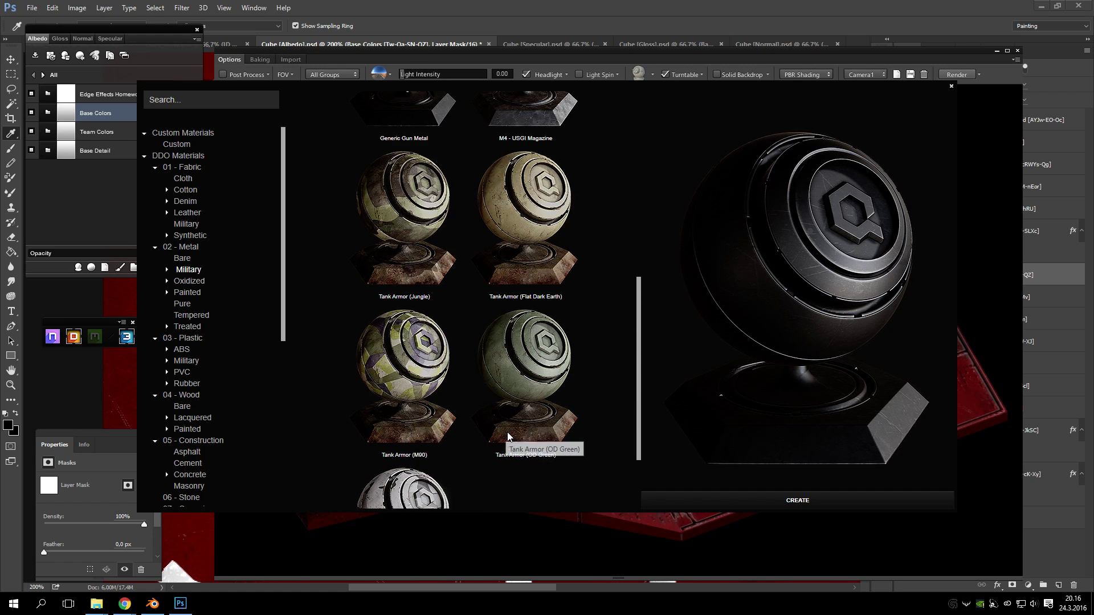
scroll(485, 327, "up", 2)
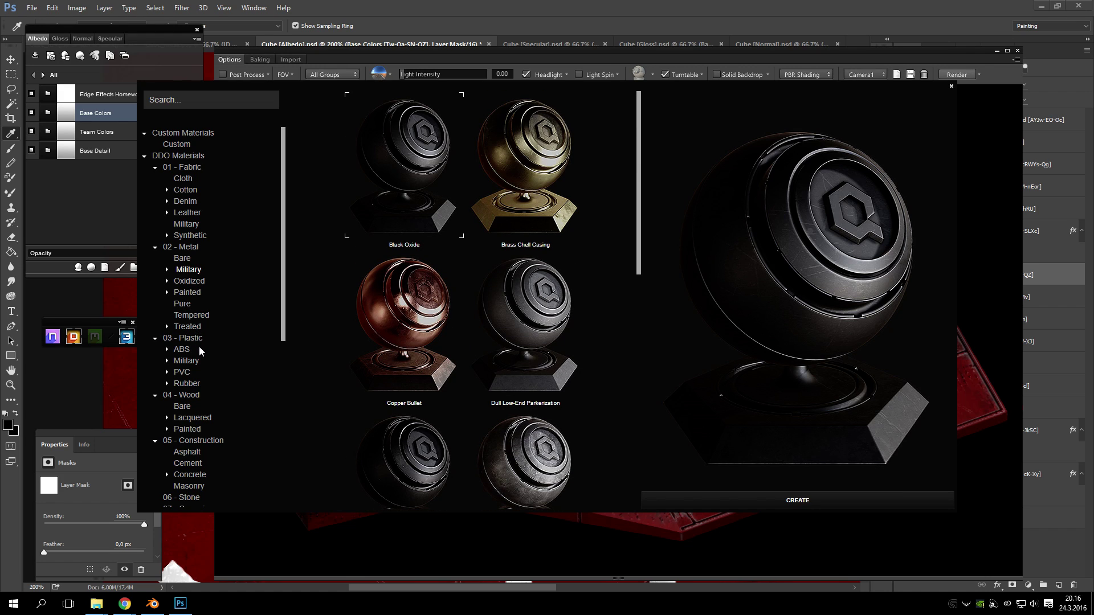
- Examine the Legacy category's Military and Metal materials, including Weapon, and the Military materials under 03 - Plastic
scroll(227, 363, "down", 8)
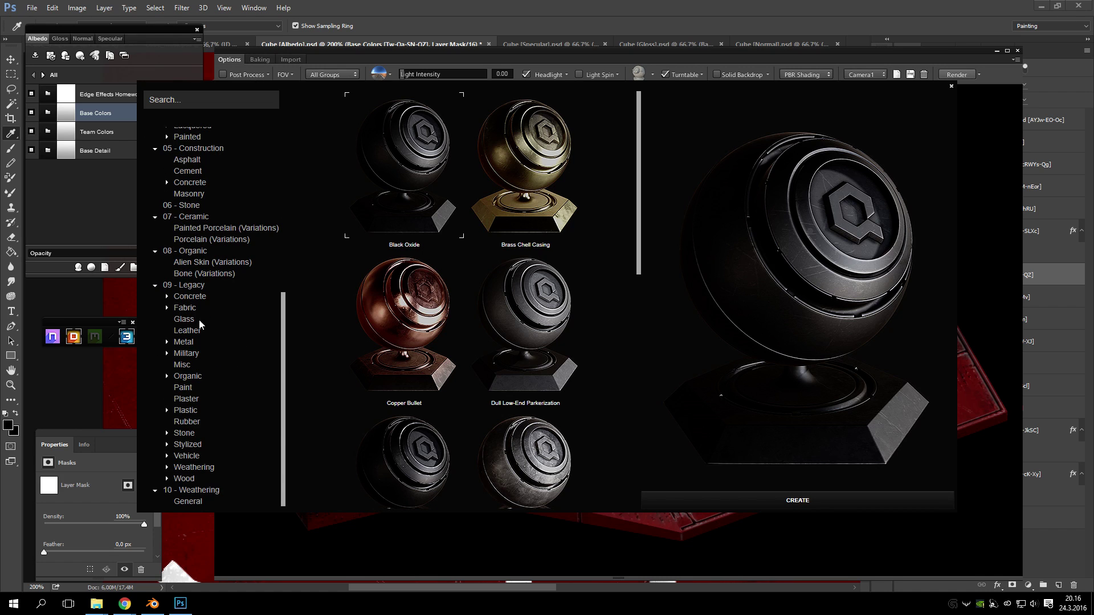
left_click(188, 354)
scroll(318, 326, "down", 1)
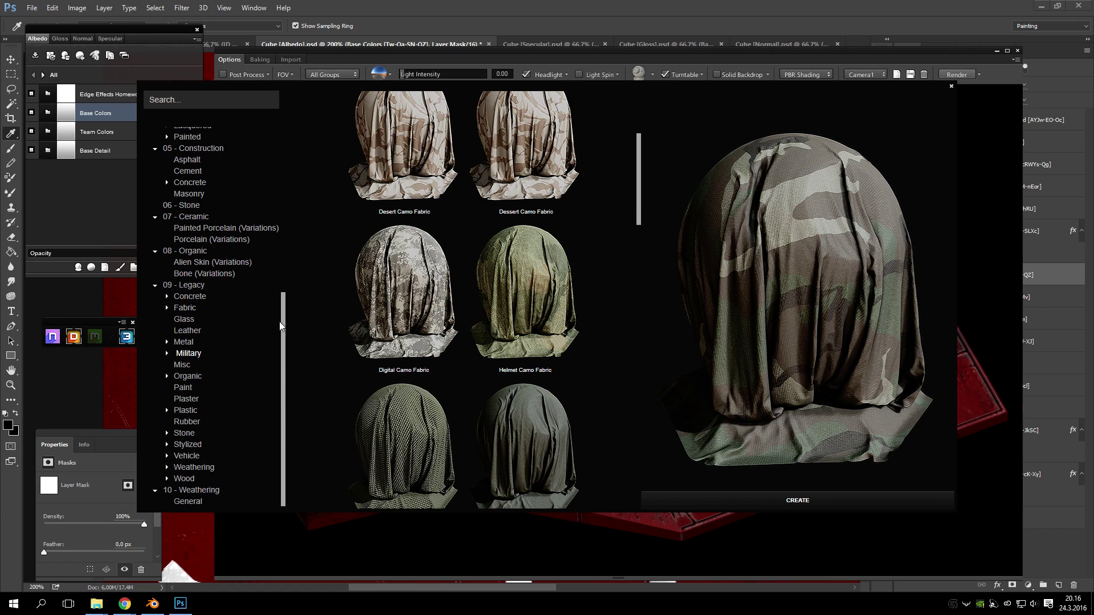
left_click(183, 344)
left_click(167, 343)
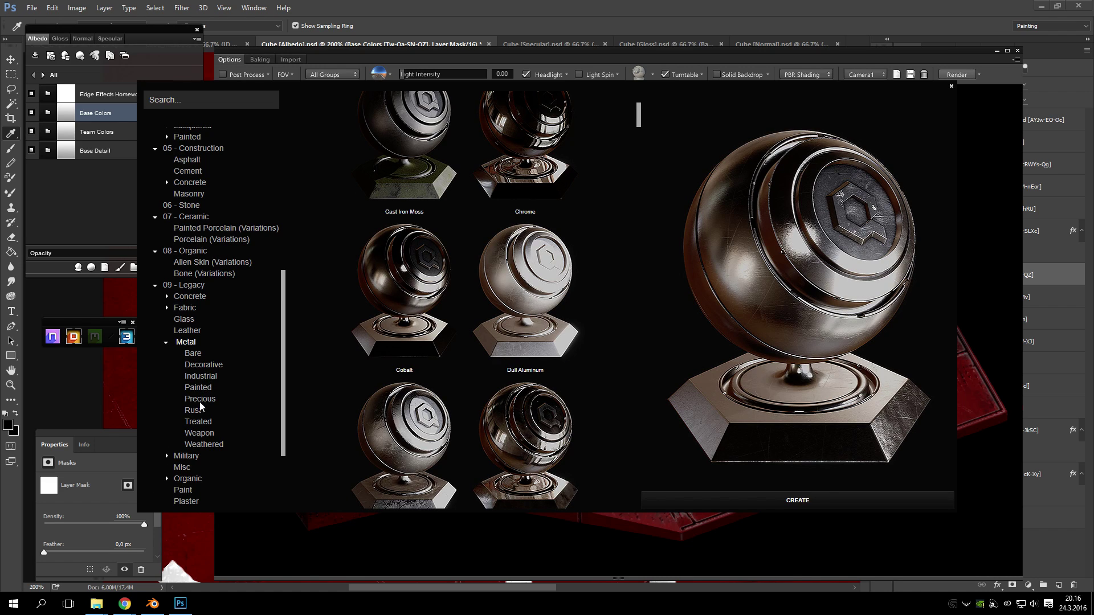
left_click(204, 425)
left_click(200, 436)
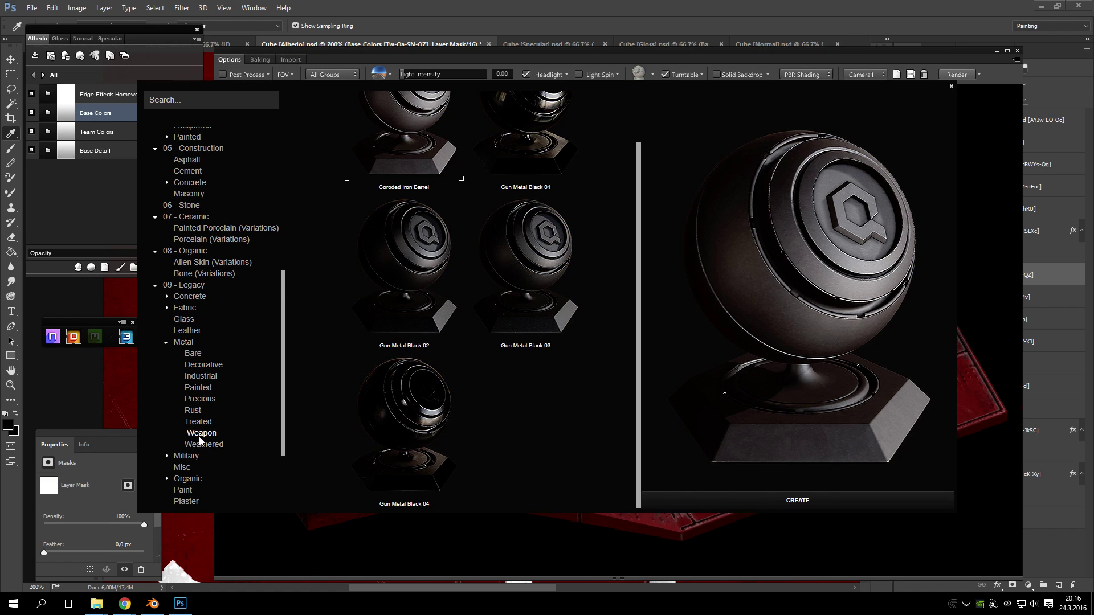
scroll(506, 380, "up", 1)
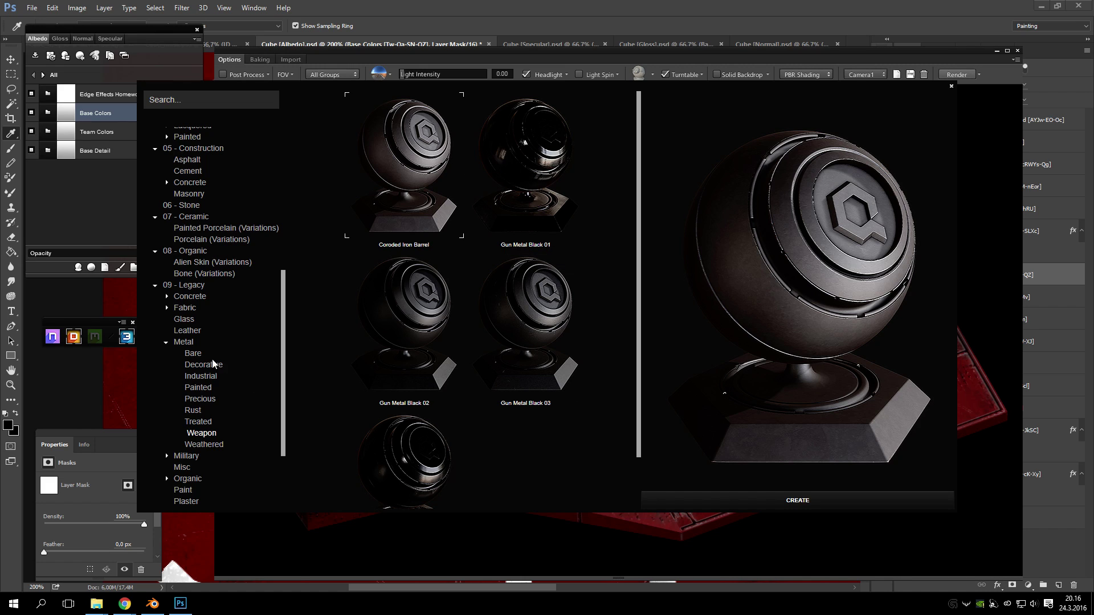
scroll(217, 364, "up", 5)
left_click(182, 363)
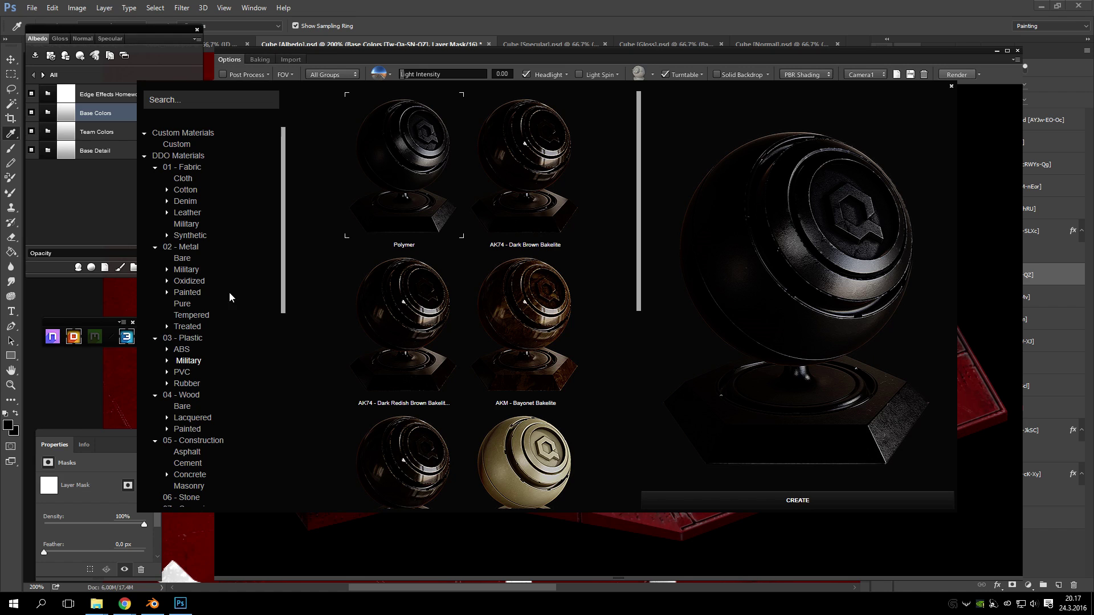
- Add the M4 - USGI Magazine smart material from the Military materials under 02 - Metal
left_click(219, 251)
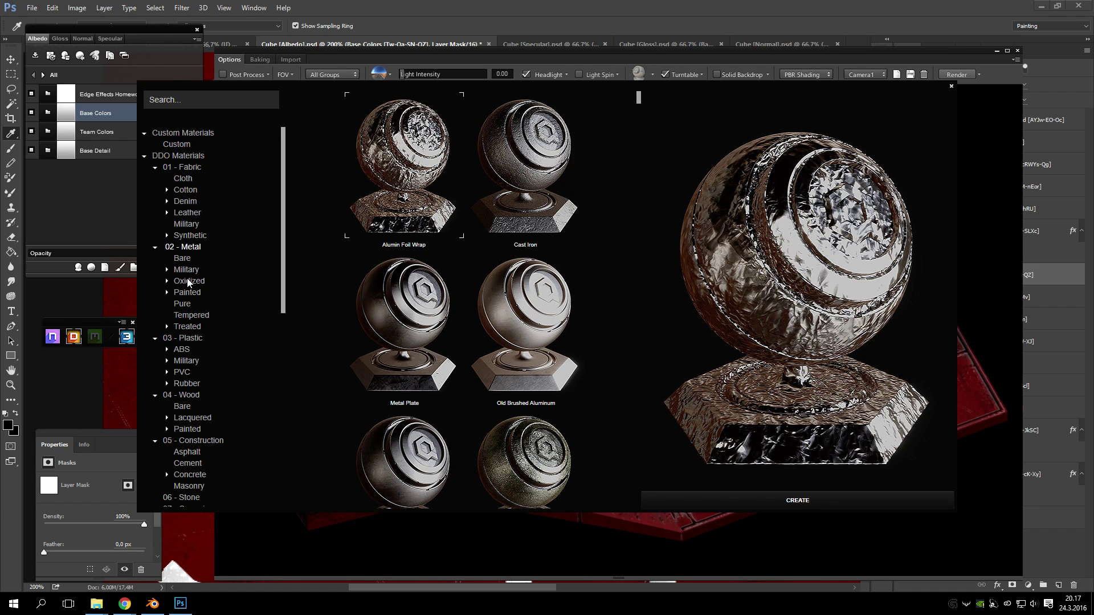
left_click(189, 270)
scroll(508, 304, "down", 6)
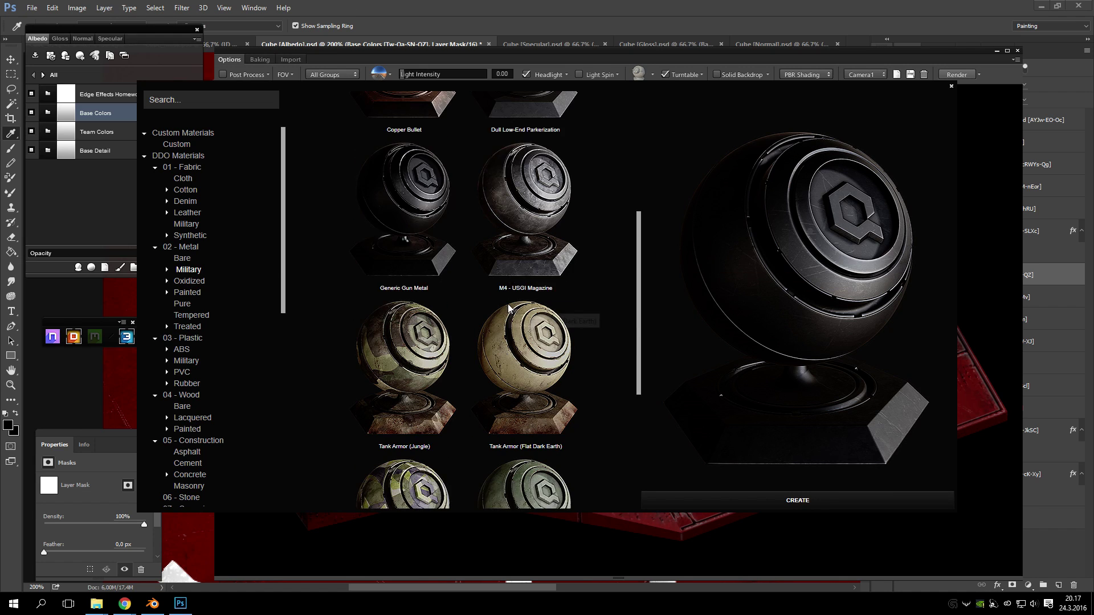
left_click(528, 181)
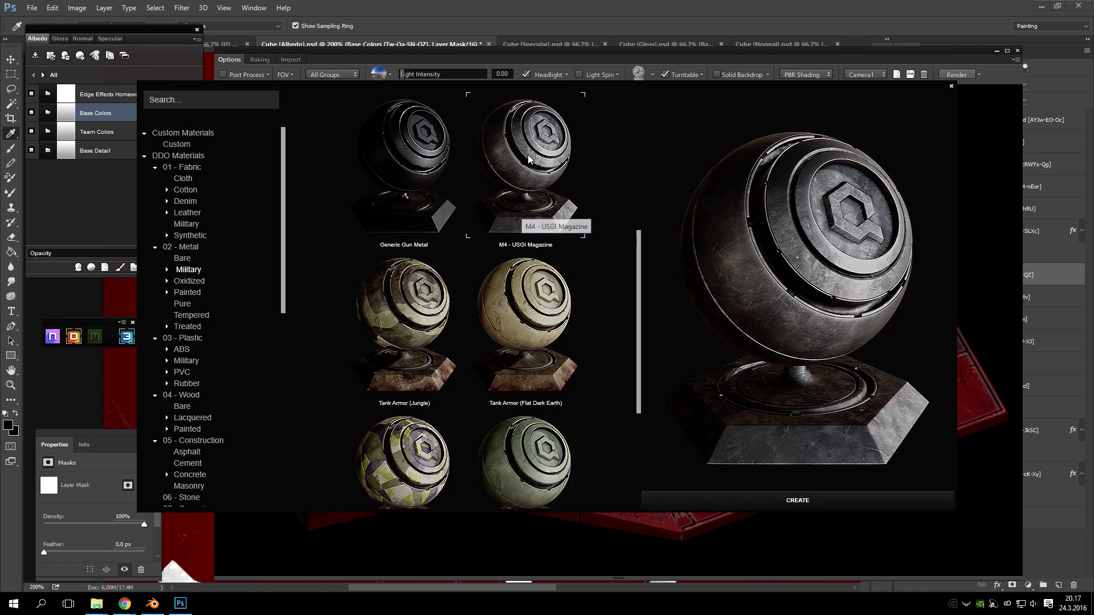
left_click(795, 500)
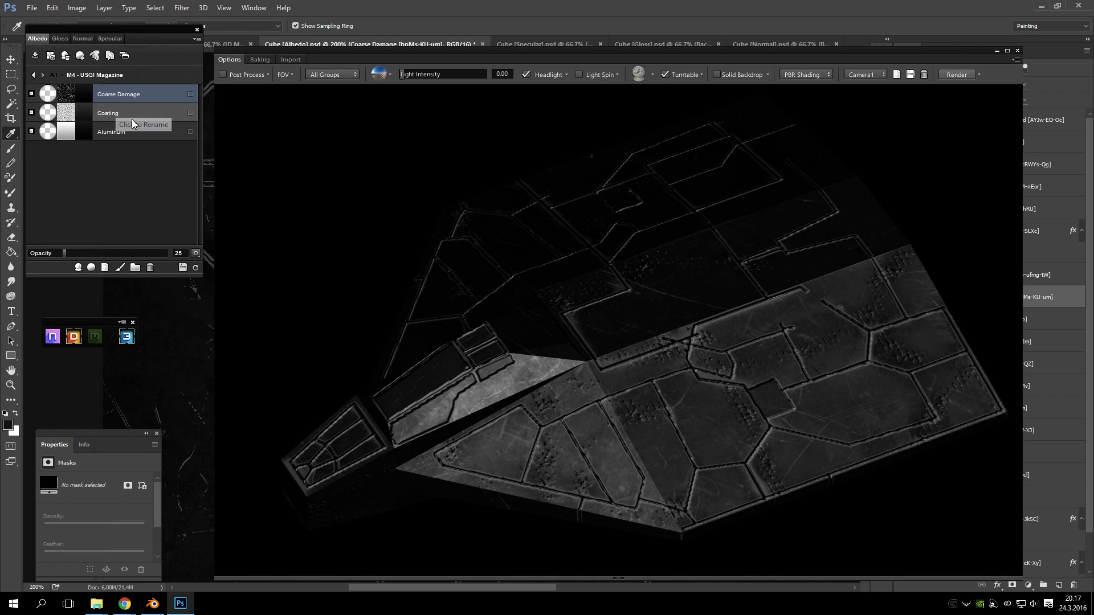
- Move the M4 - USGI Magazine group between the Team Colors and Base Detail groups and inspect the hull up close
left_click(34, 75)
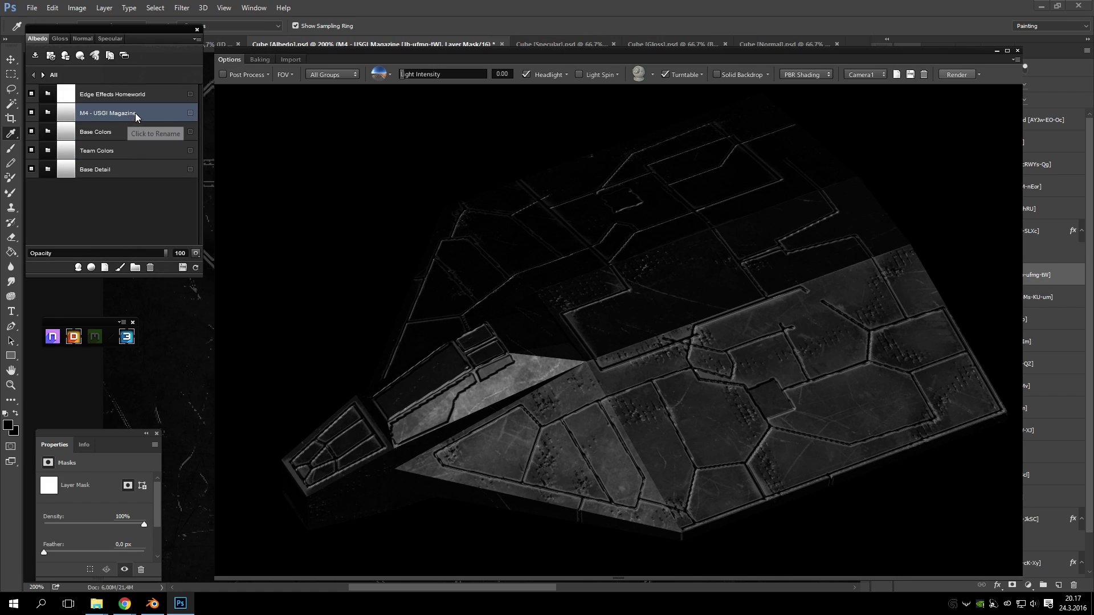
left_click_drag(128, 139, 118, 155)
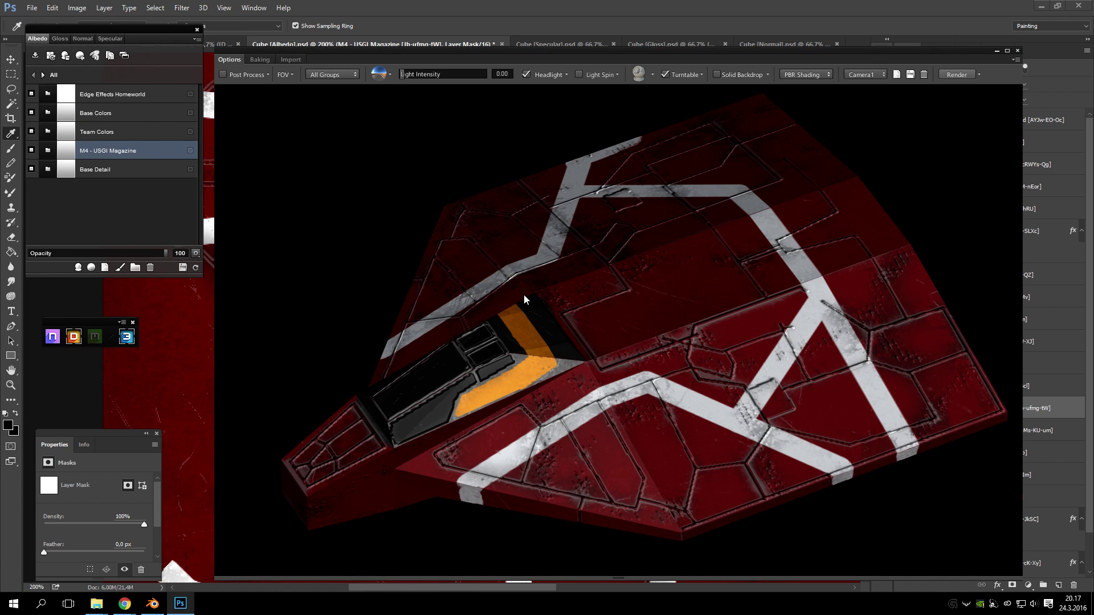
scroll(524, 295, "up", 5)
scroll(627, 336, "down", 5)
scroll(625, 330, "up", 5)
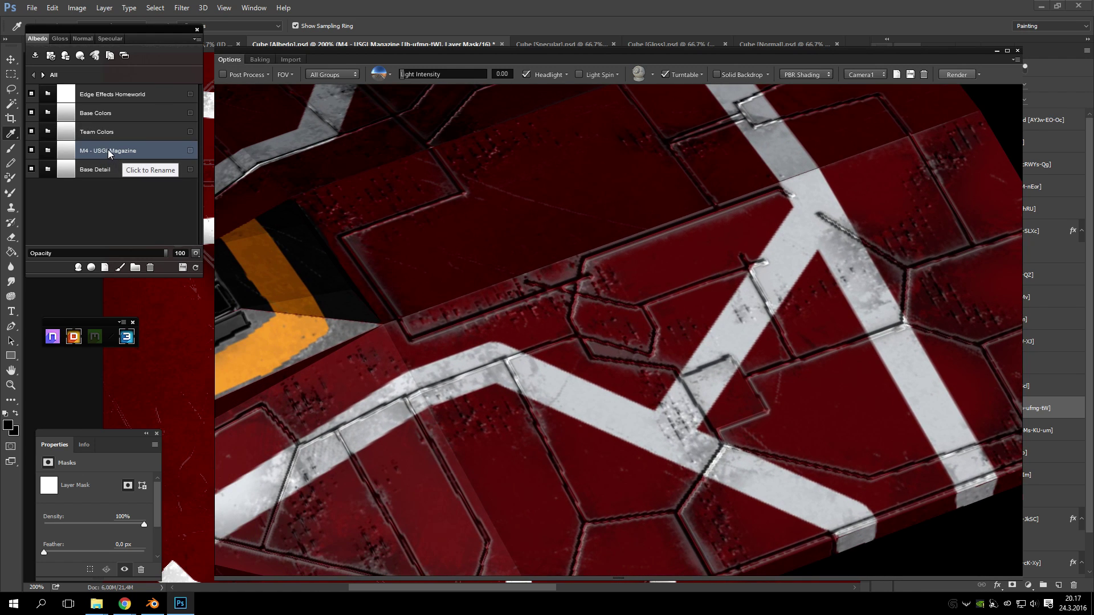
- Hide the Team Colors group and toggle the Coarse Damage layer inside M4 - USGI Magazine off and on to compare
left_click(35, 132)
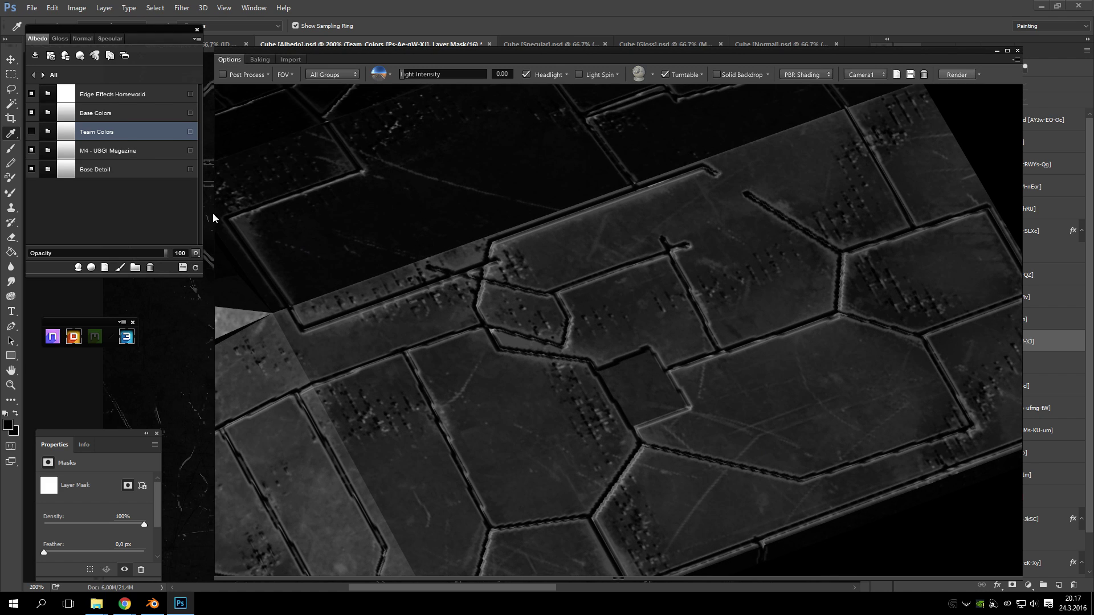
left_click(51, 151)
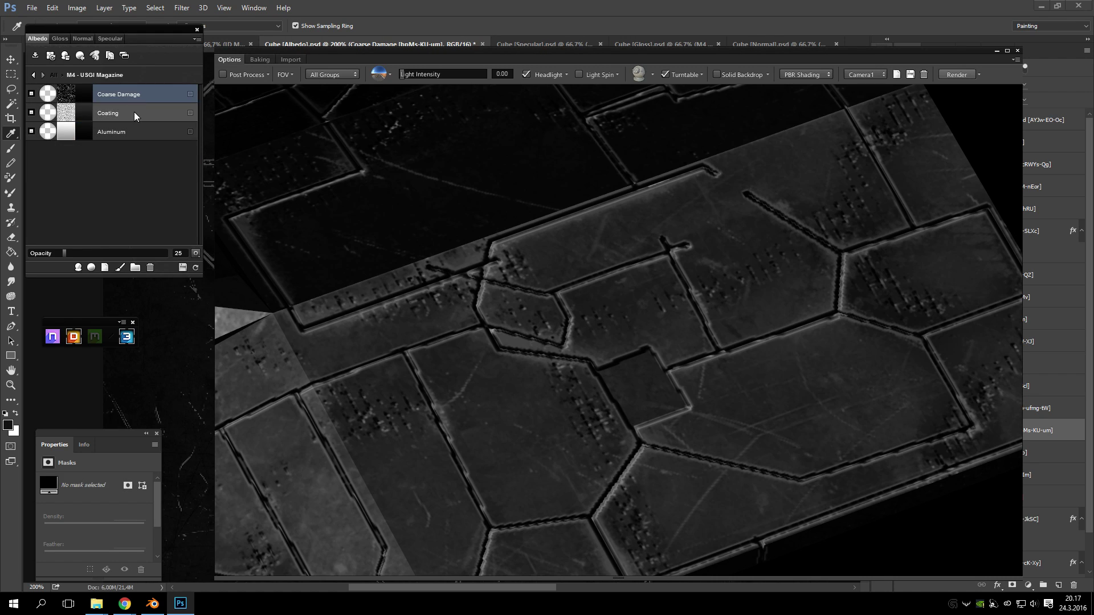
left_click(29, 94)
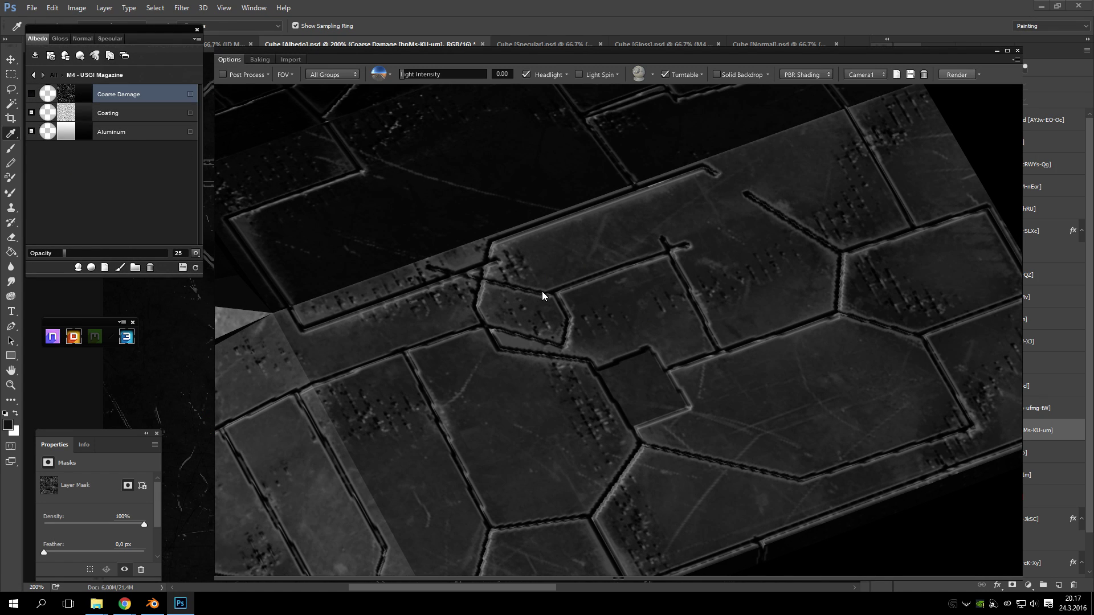
left_click(31, 93)
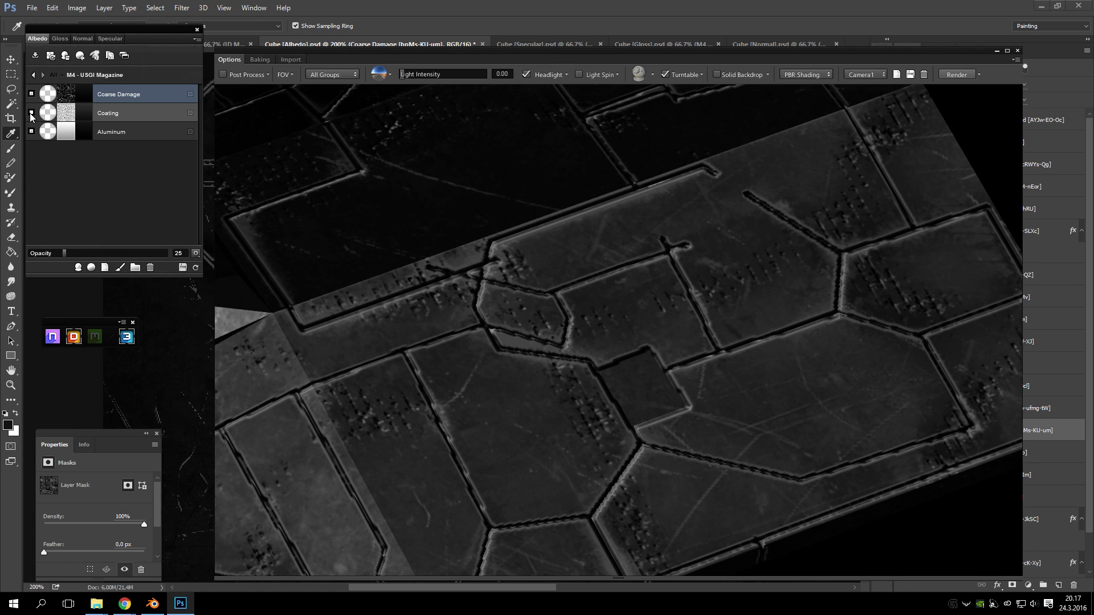
- Compare the hull with the Coating layer hidden and shown, and turn the Team Colors group back on
left_click(30, 113)
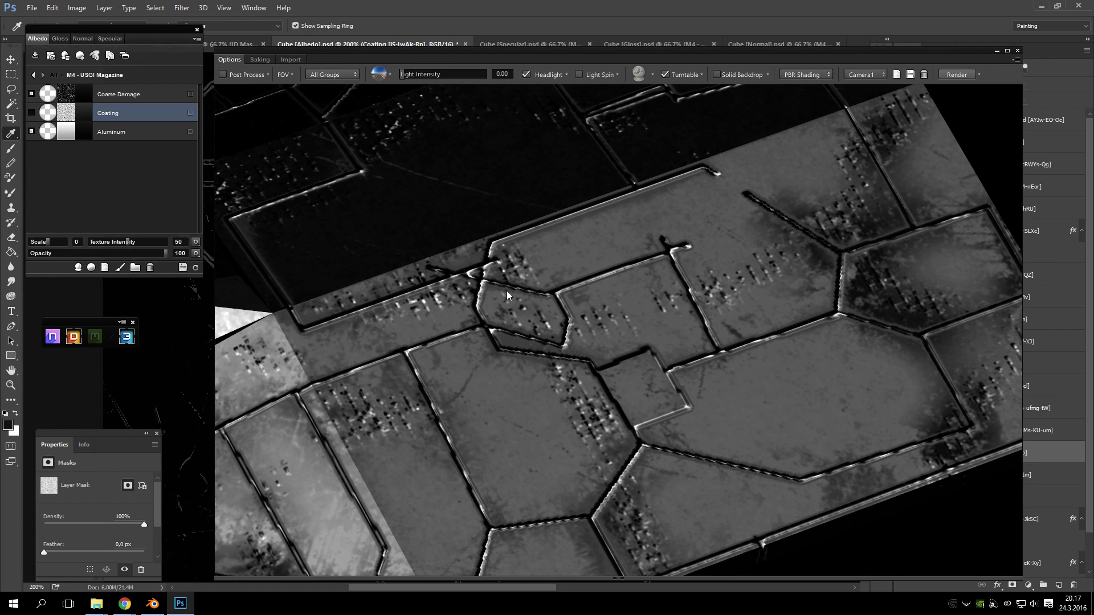
scroll(574, 299, "down", 5)
left_click_drag(463, 374, 543, 360)
scroll(544, 360, "up", 5)
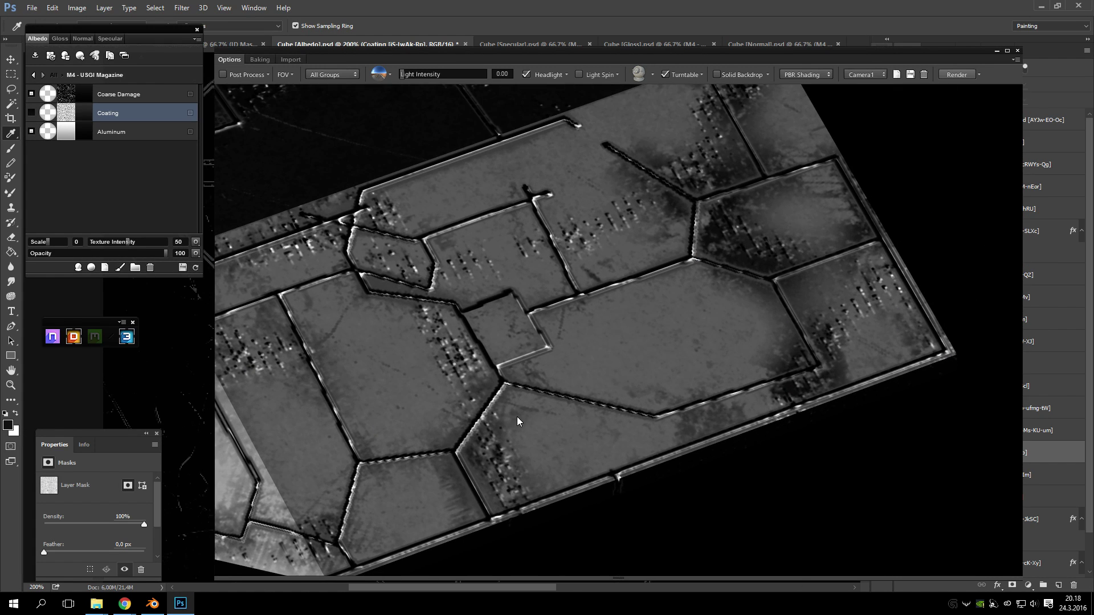
left_click(31, 113)
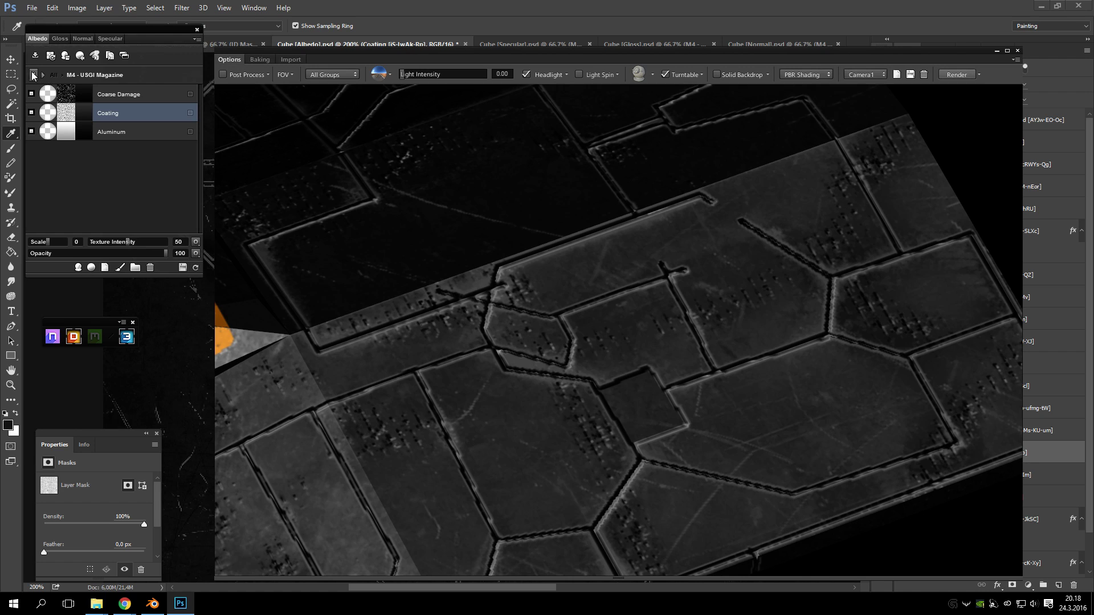
left_click(33, 74)
left_click(32, 132)
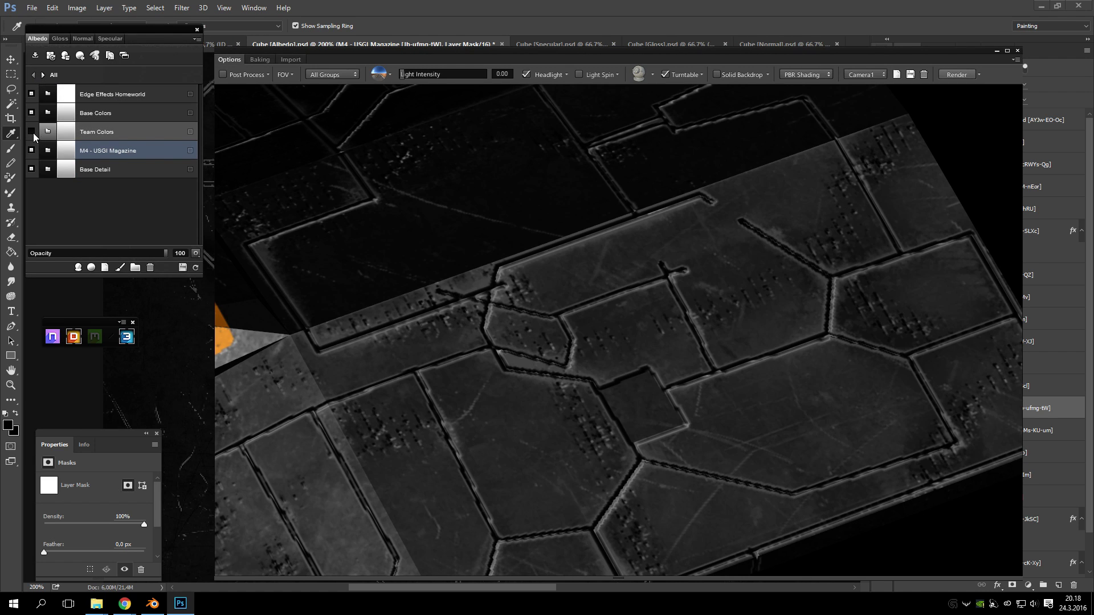
- Delete the M4 - USGI Magazine group from between the Team Colors and Base Detail groups
left_click(127, 166)
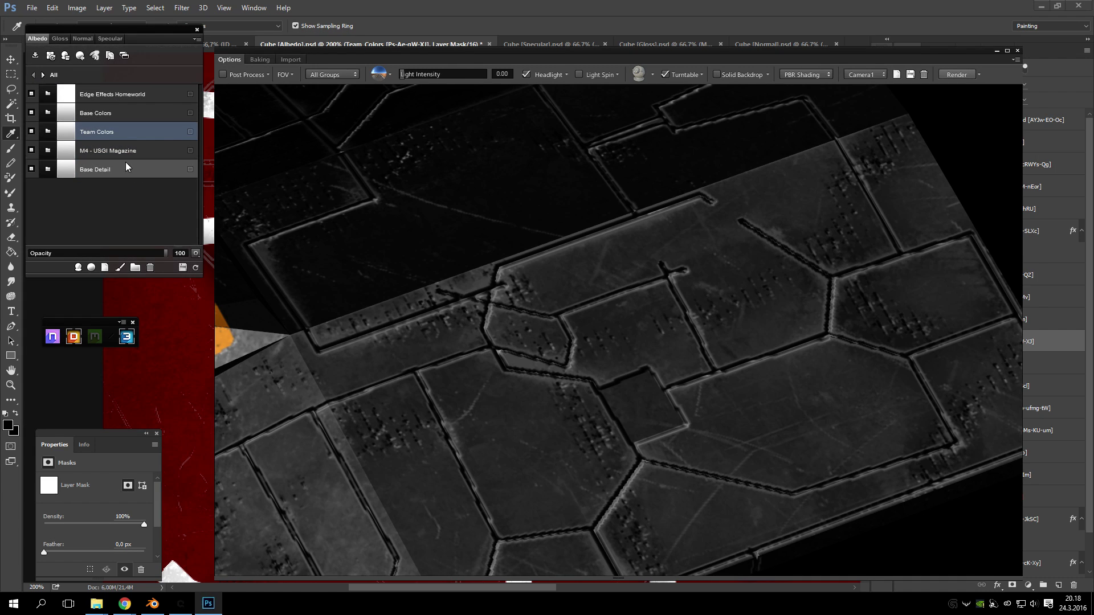
left_click(106, 150)
left_click(98, 167)
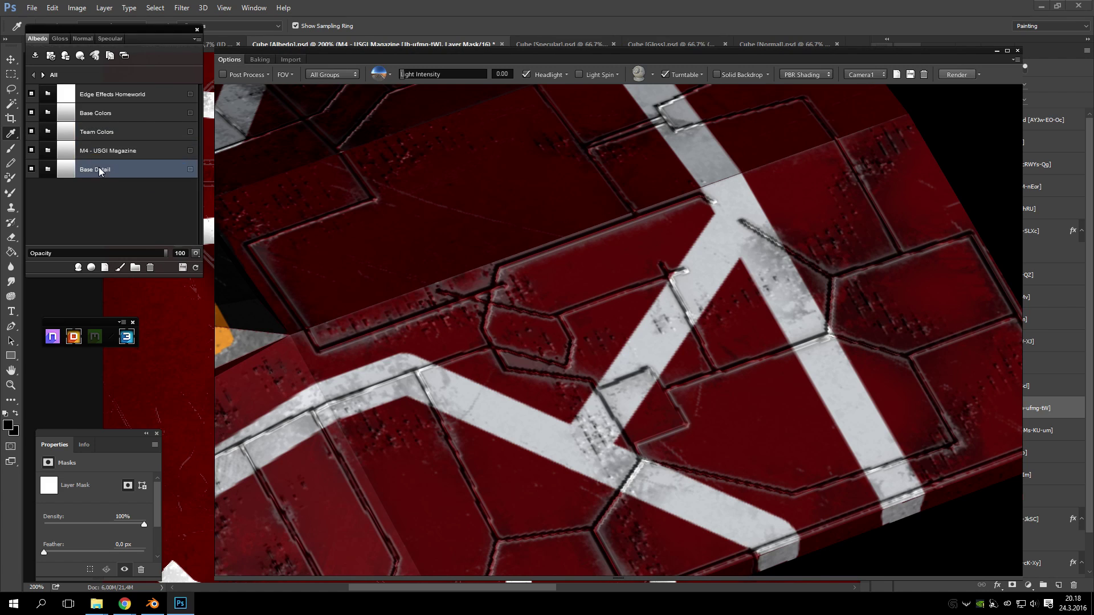
left_click(104, 135)
left_click(94, 164)
left_click(98, 151)
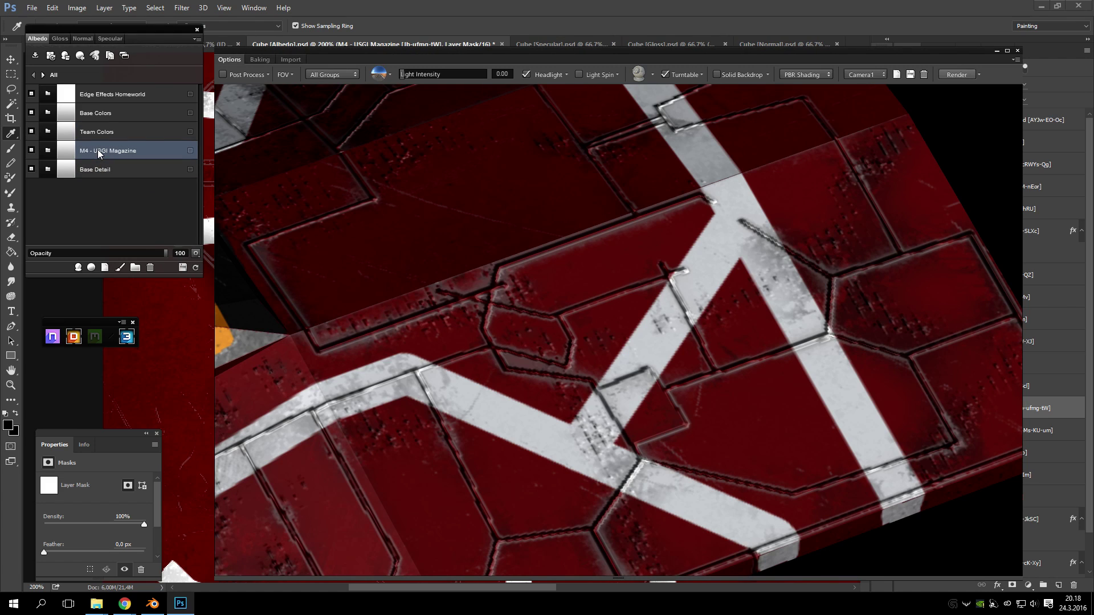
right_click(97, 149)
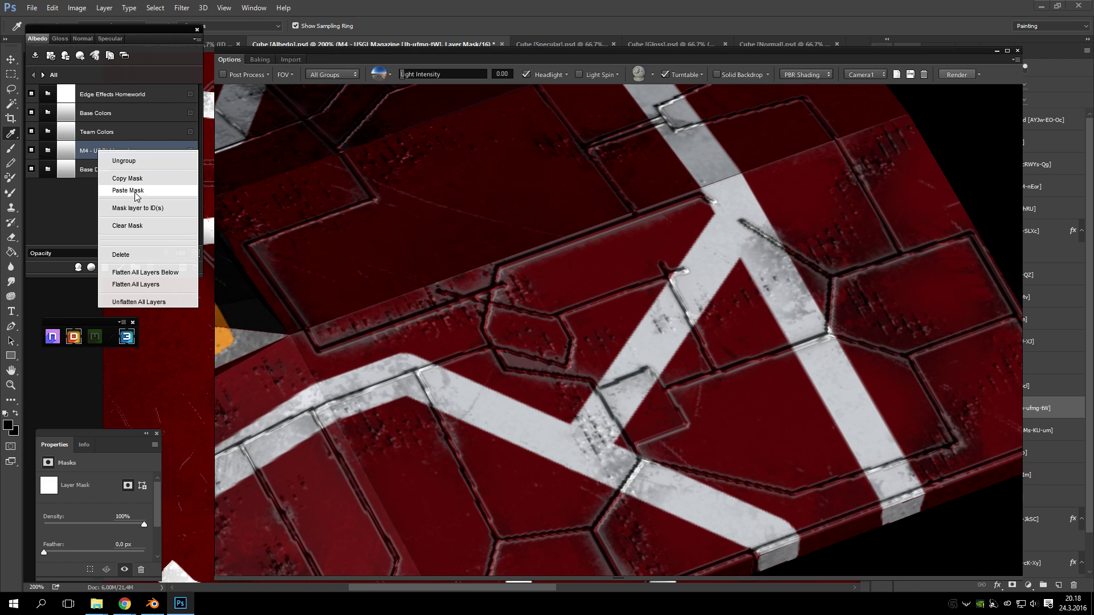
left_click(136, 285)
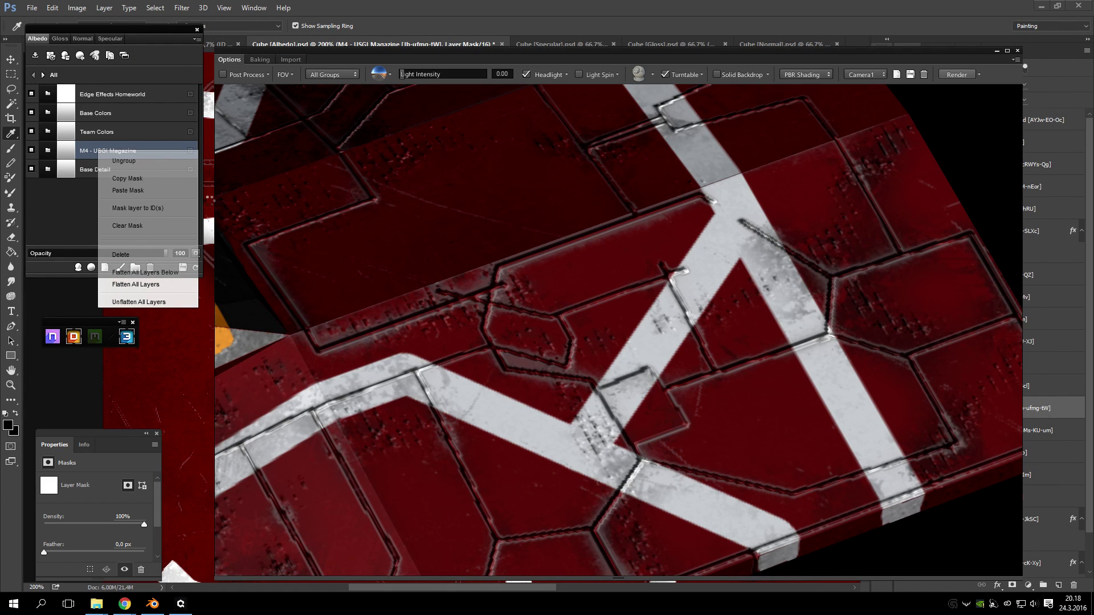
- Switch to the Gloss map, move the 3D preview aside and examine the cockpit areas of the texture up close
left_click(63, 36)
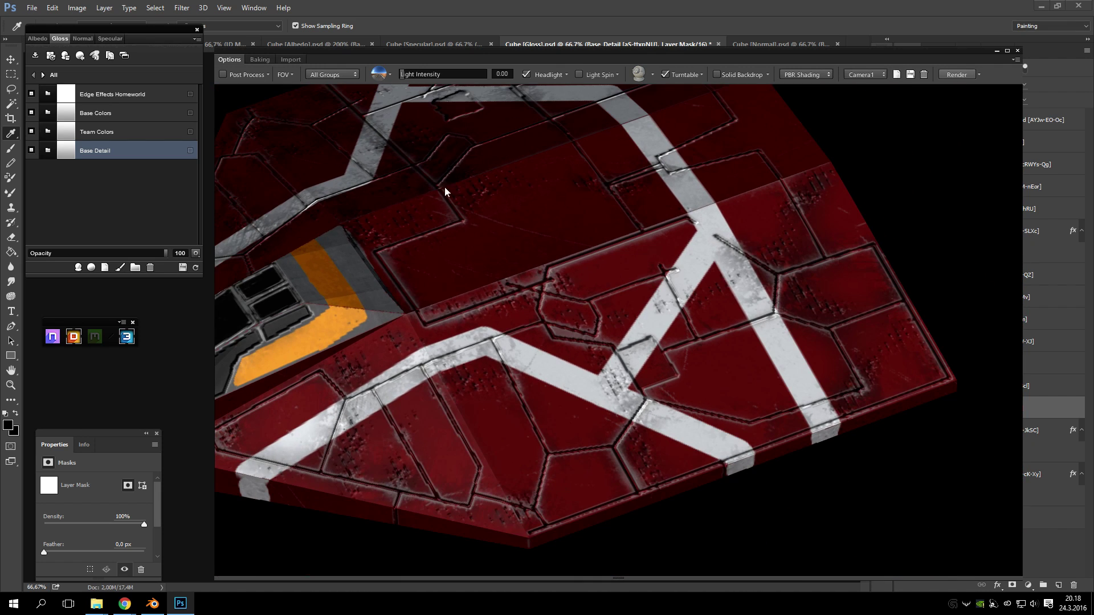
left_click_drag(475, 53, 1093, 26)
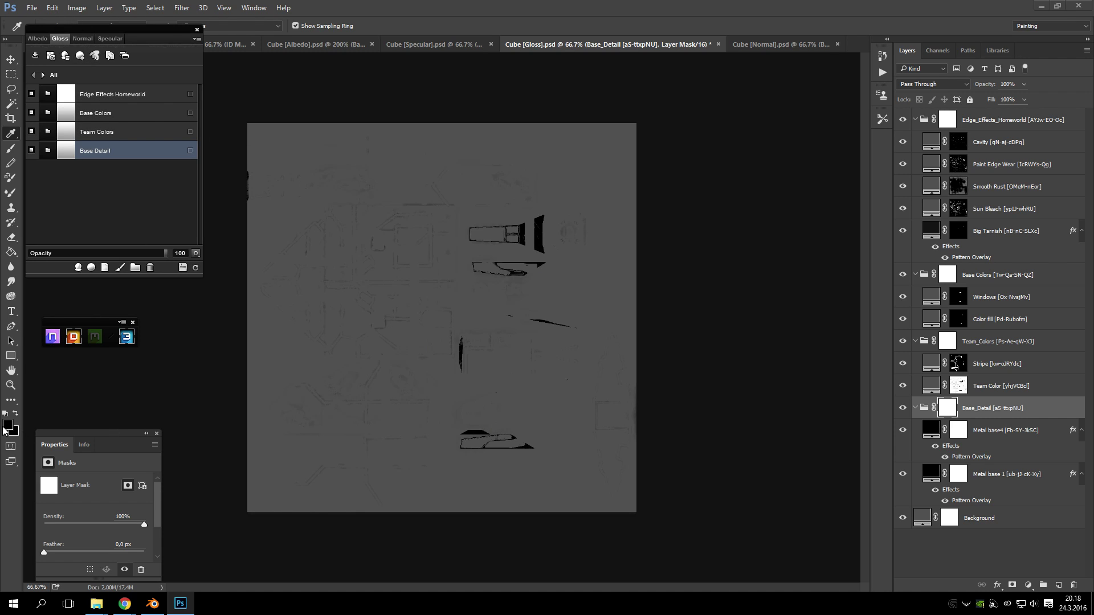
left_click(11, 385)
left_click_drag(75, 33, 89, 74)
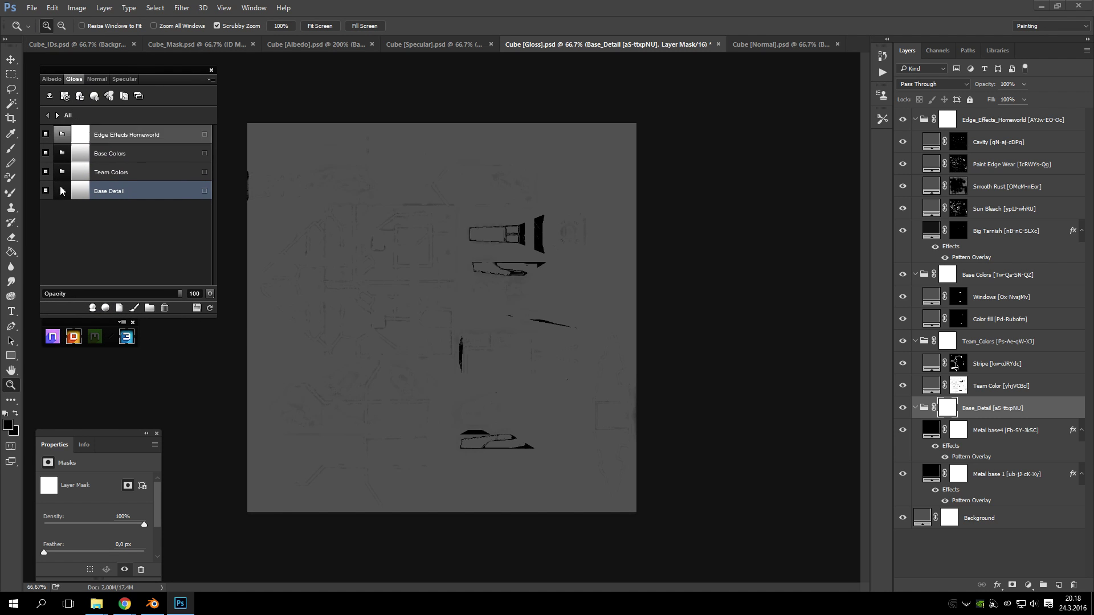
left_click_drag(551, 251, 539, 332)
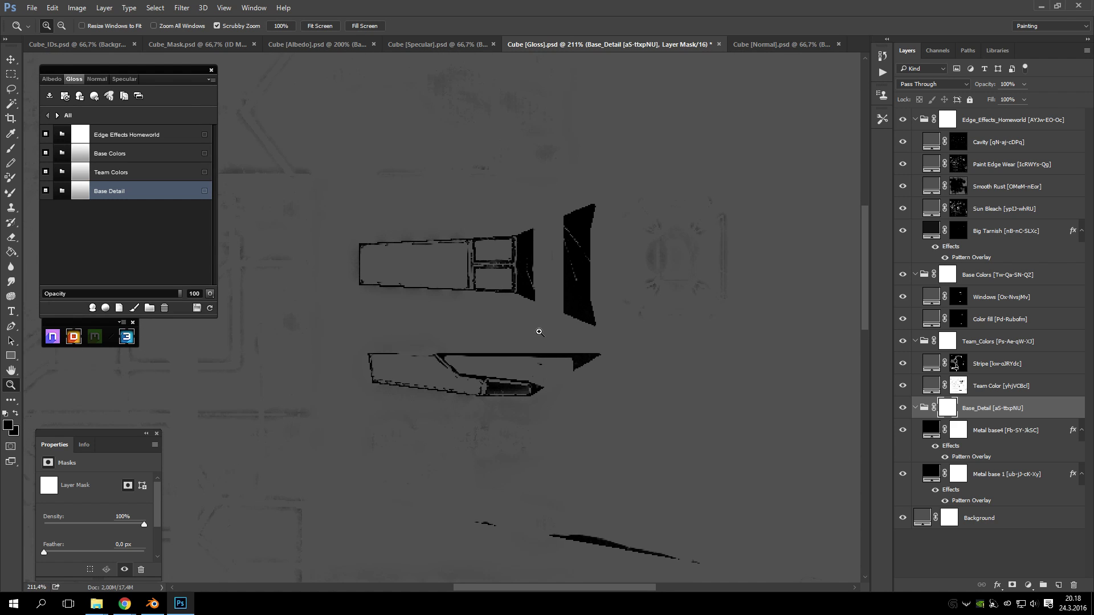
scroll(535, 330, "down", 10)
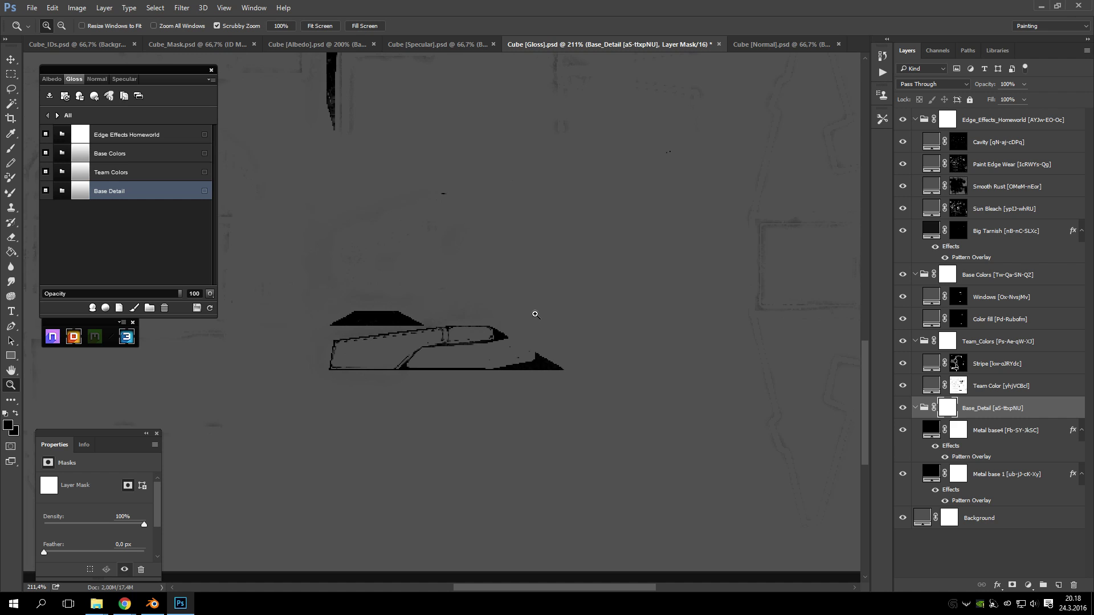
scroll(535, 314, "up", 5)
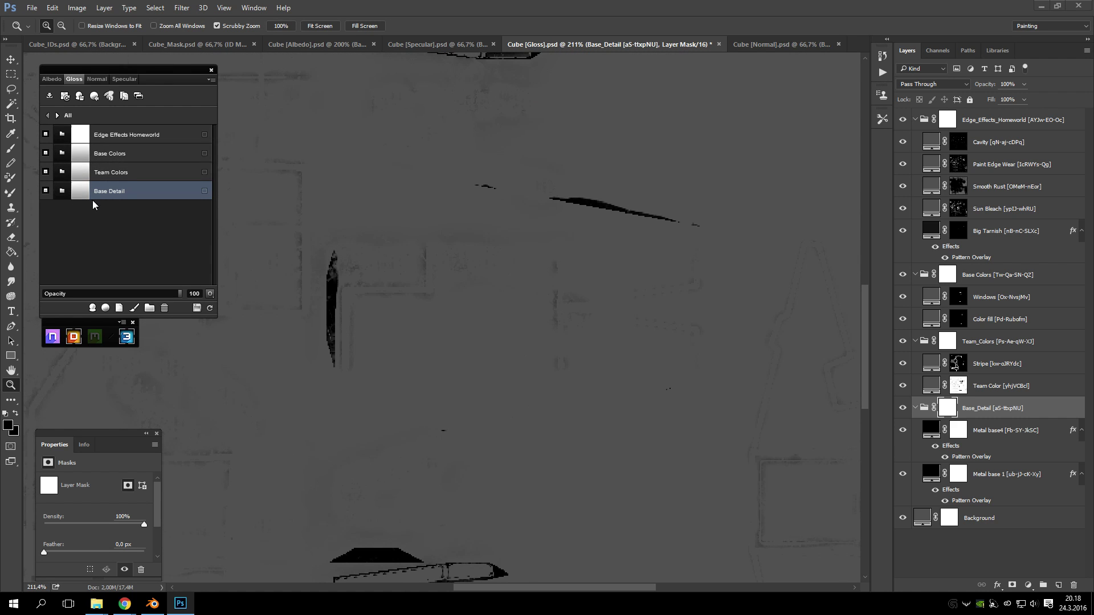
scroll(587, 450, "up", 3)
scroll(563, 495, "up", 4)
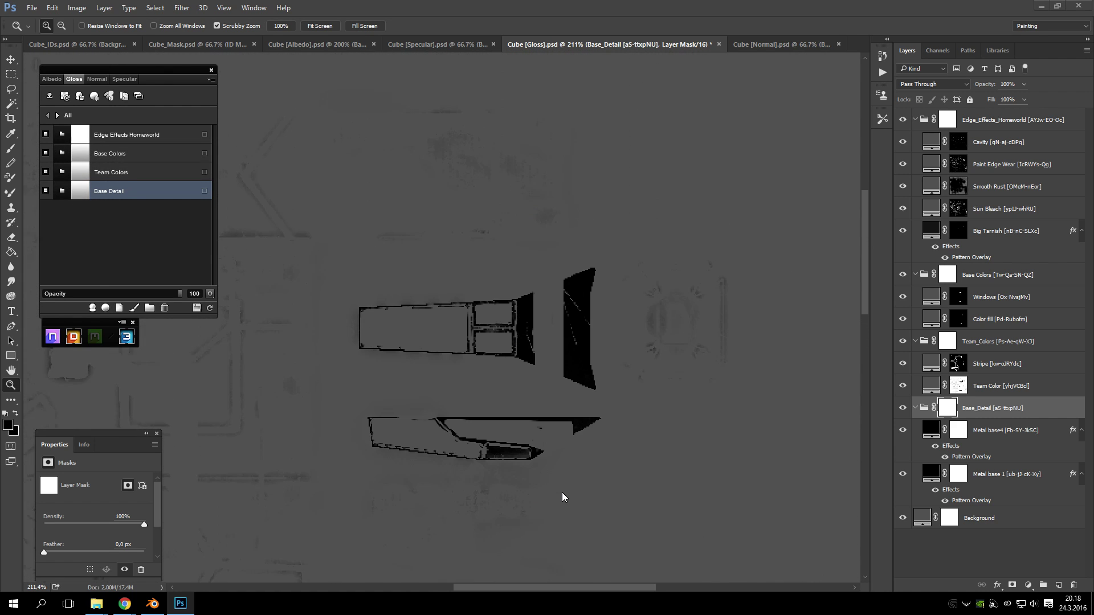
scroll(565, 498, "down", 2)
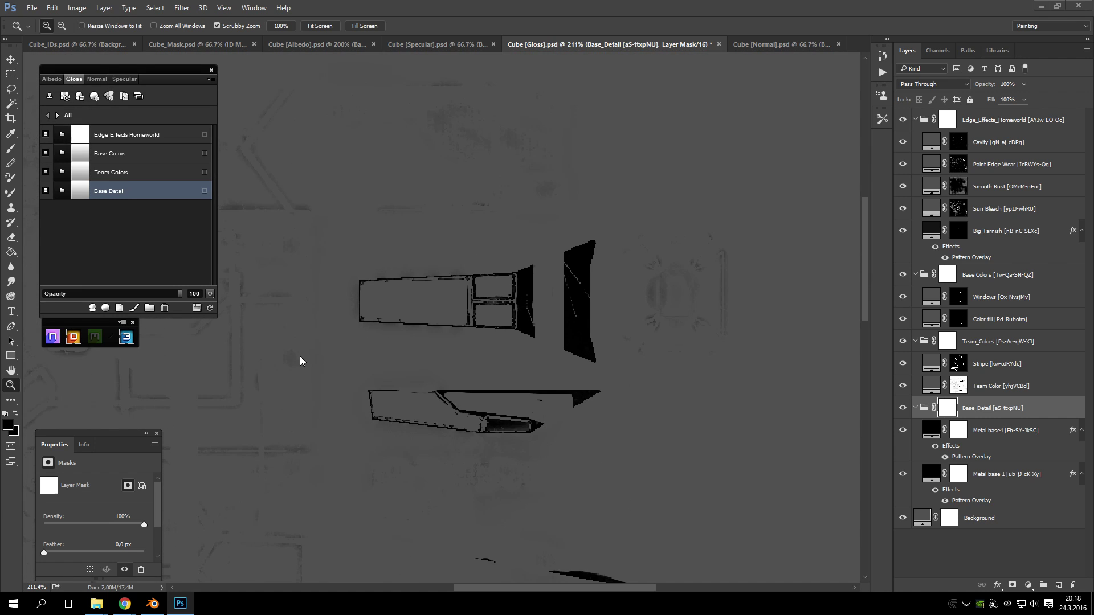
scroll(304, 357, "up", 2)
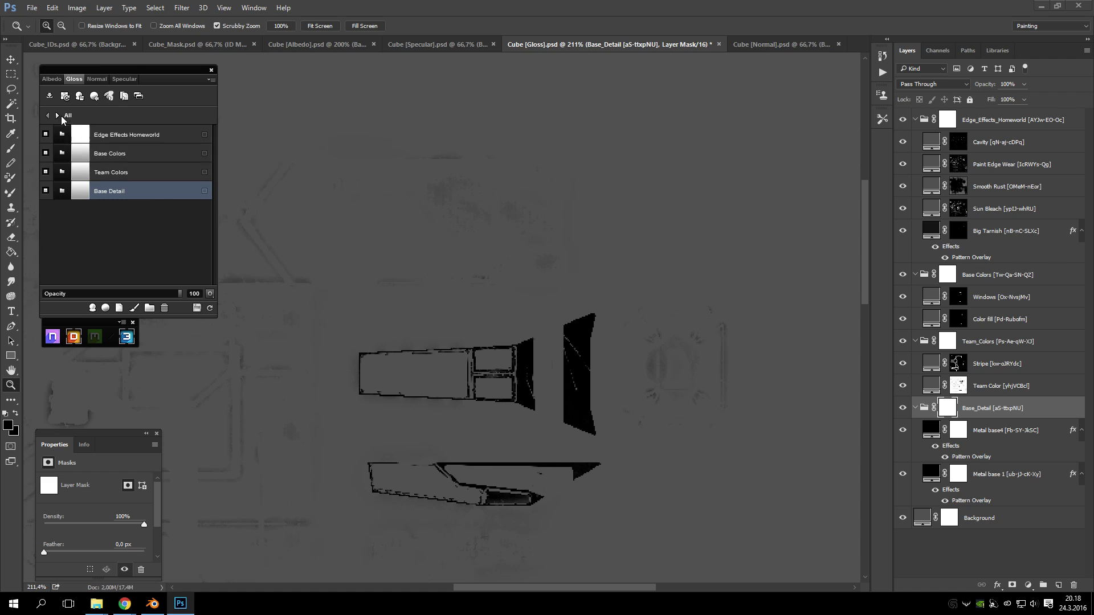
- Switch to the Specular map and select the Edge Effects Homeworld group and the Base Colors group in turn
left_click(97, 79)
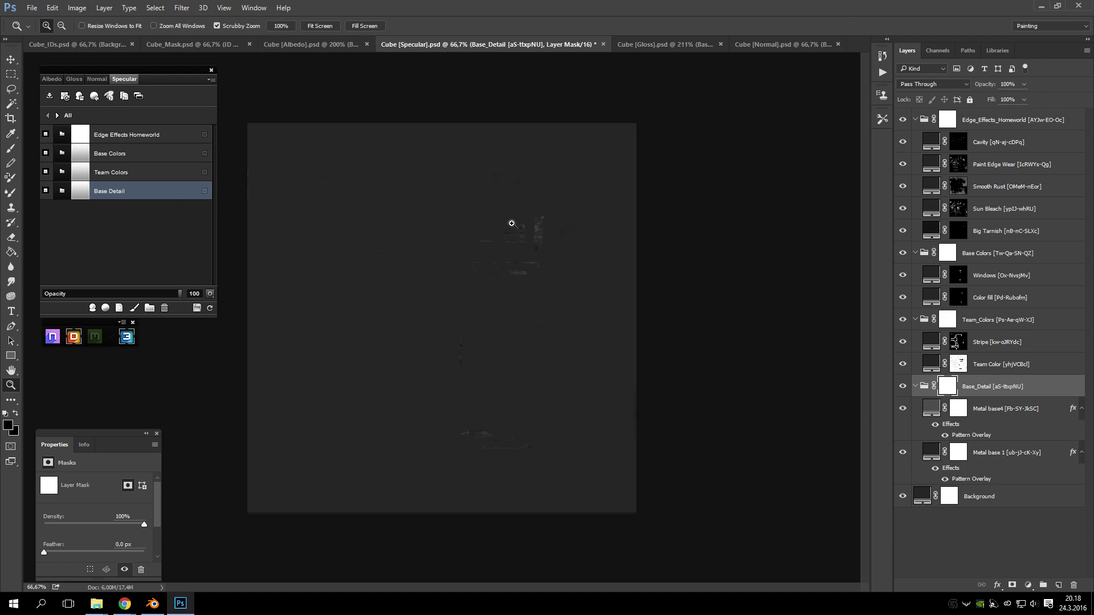
left_click(111, 155)
left_click(127, 134)
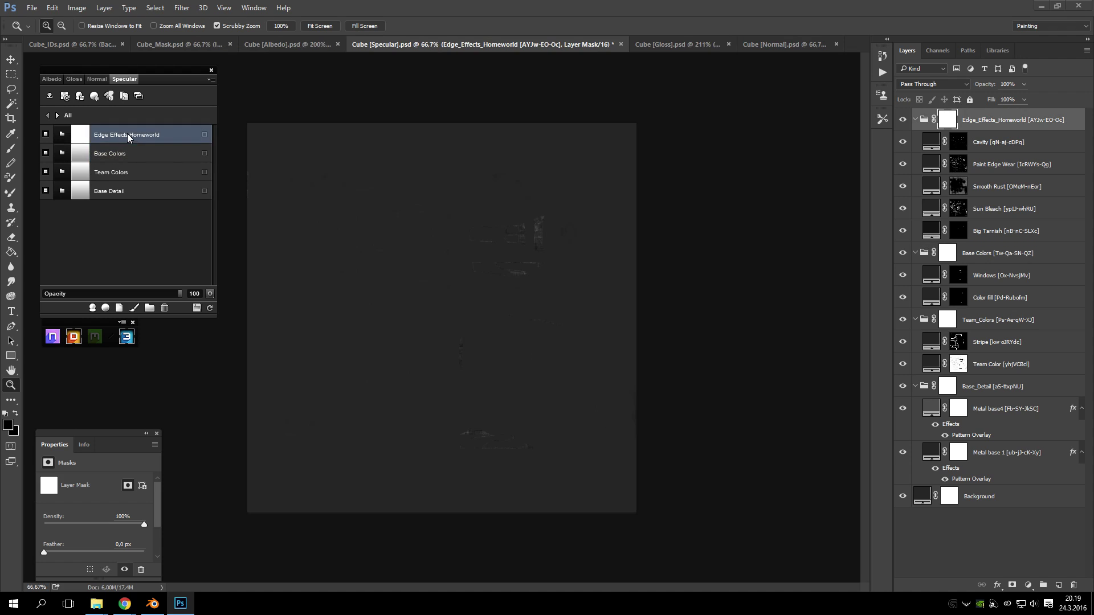
left_click(121, 150)
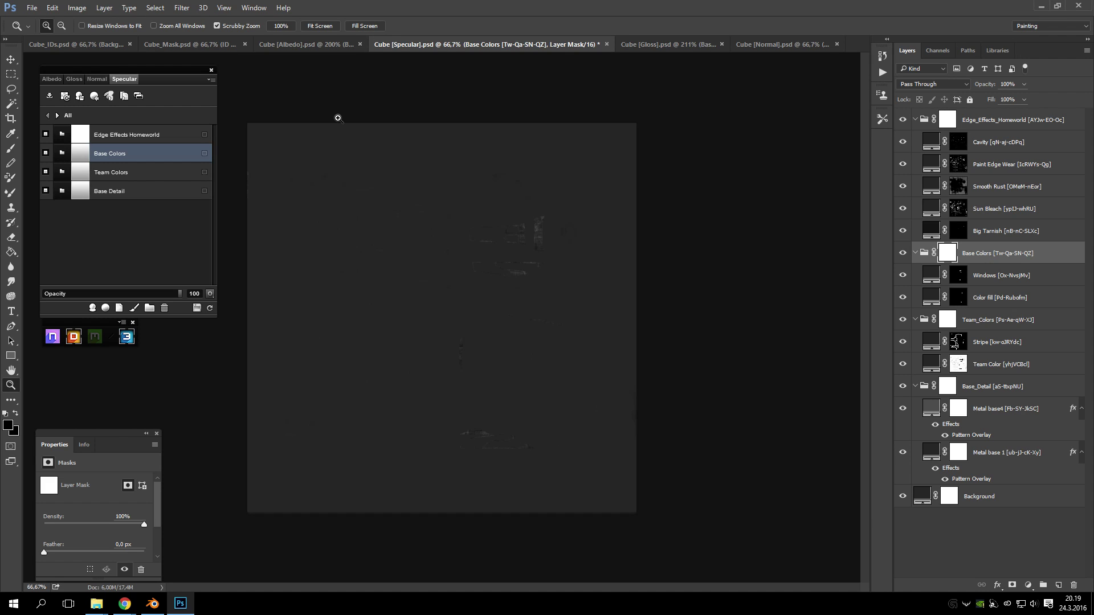
- Open the Custom Material Creator, review its map slots from Albedo to Opacity, and close it without creating a material
left_click(87, 102)
left_click(573, 69)
left_click(95, 95)
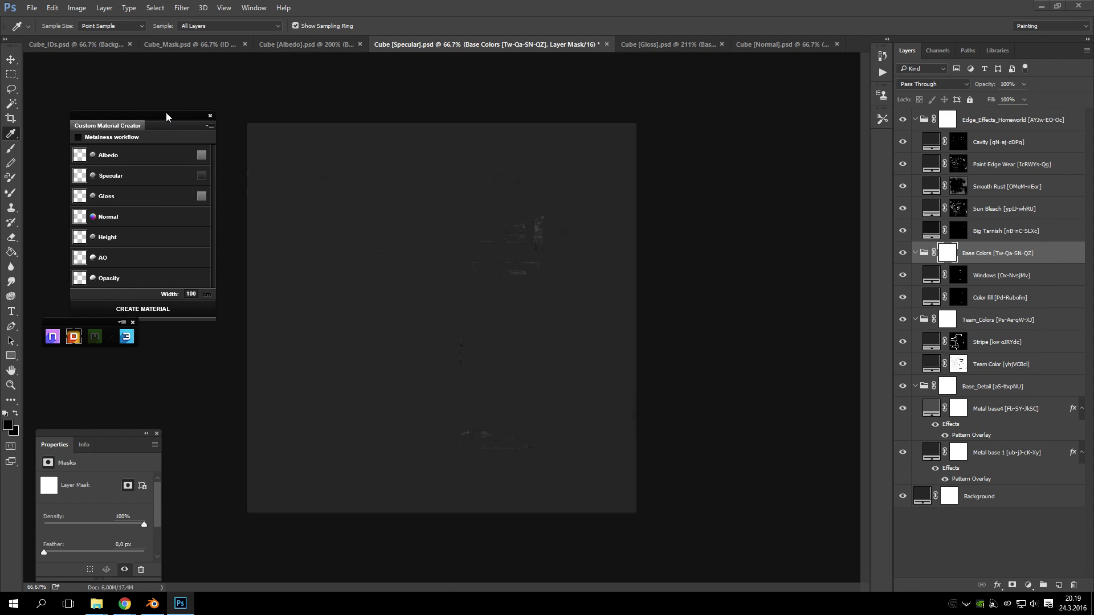
left_click_drag(166, 113, 203, 105)
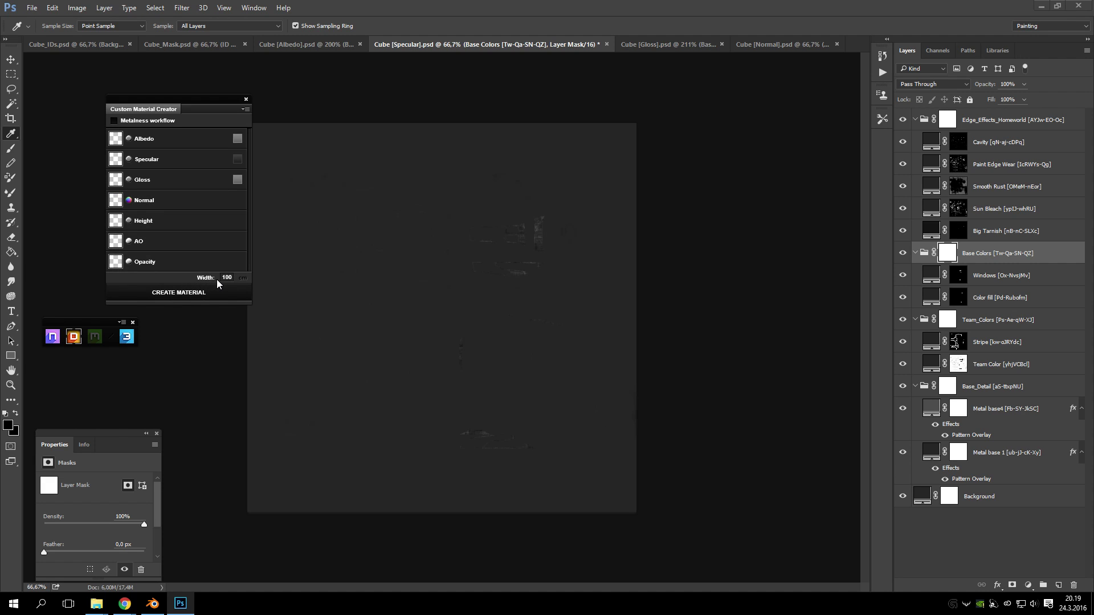
left_click(246, 99)
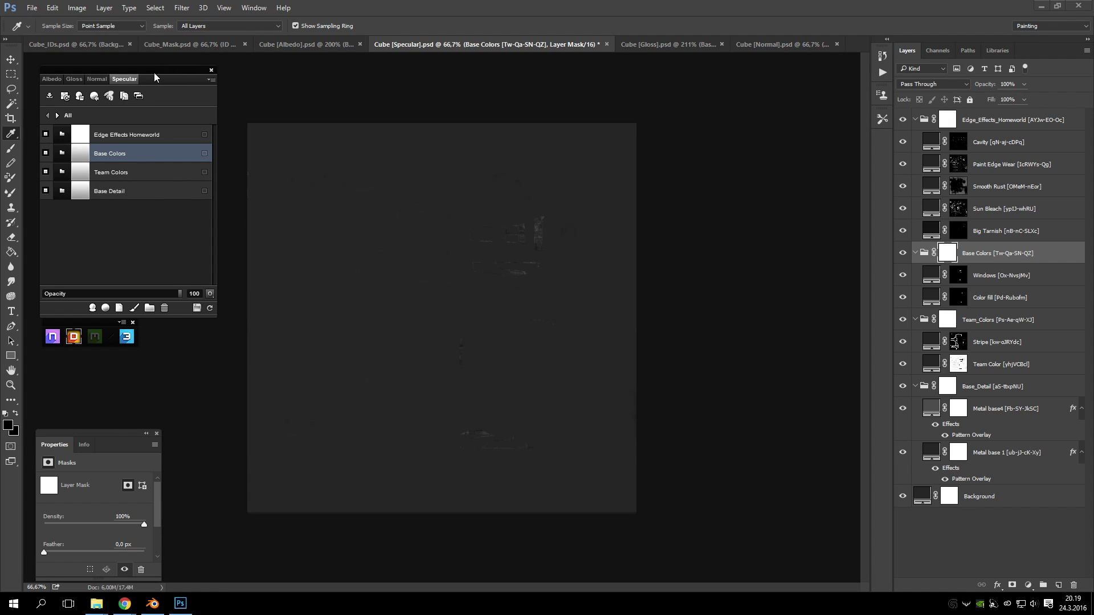
- Open the material browser at the Custom materials and preview the first entries, including H TBomber EngOff
left_click_drag(154, 73, 241, 98)
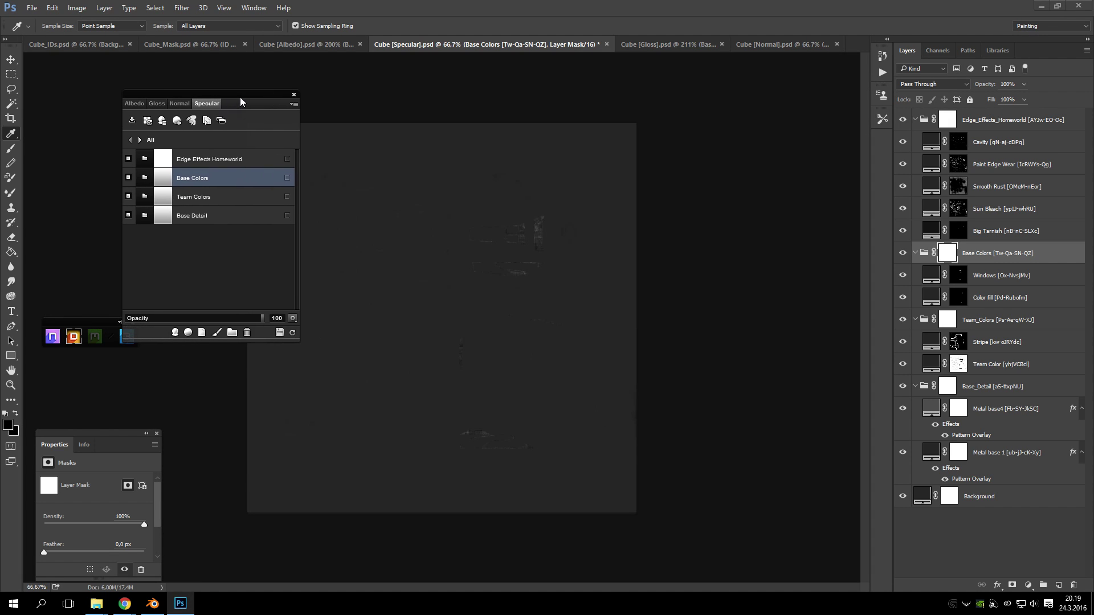
left_click(176, 333)
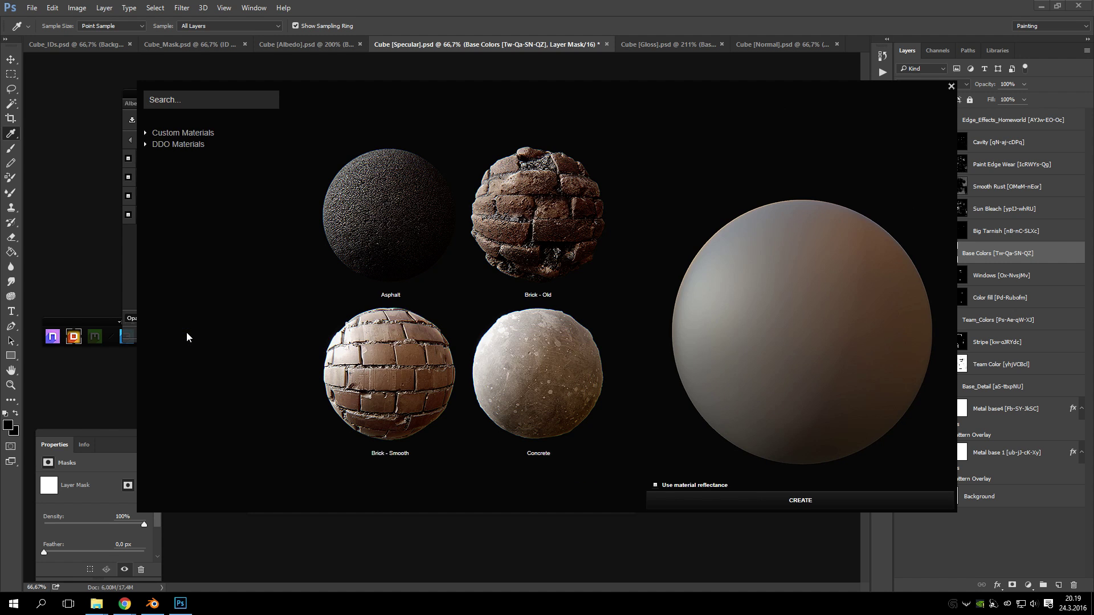
left_click(177, 145)
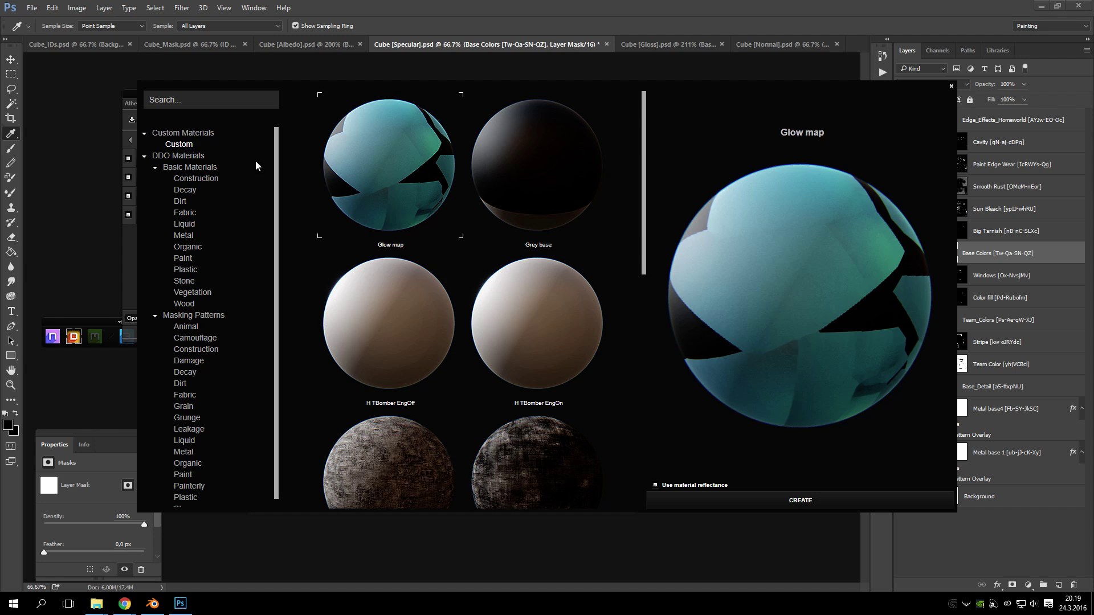
scroll(539, 186, "down", 10)
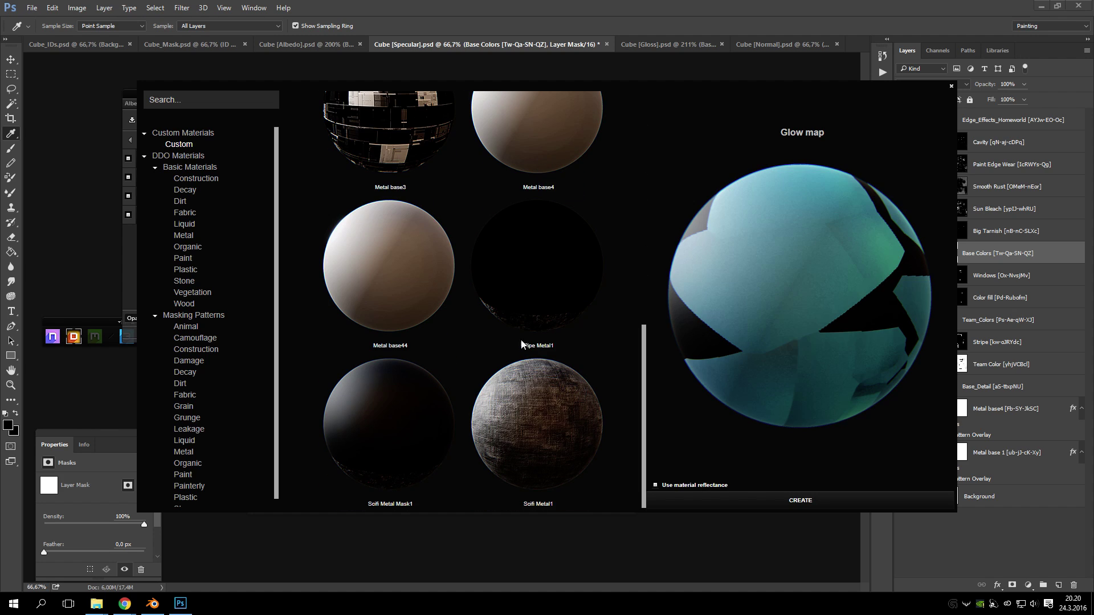
scroll(580, 357, "up", 3)
scroll(575, 365, "up", 3)
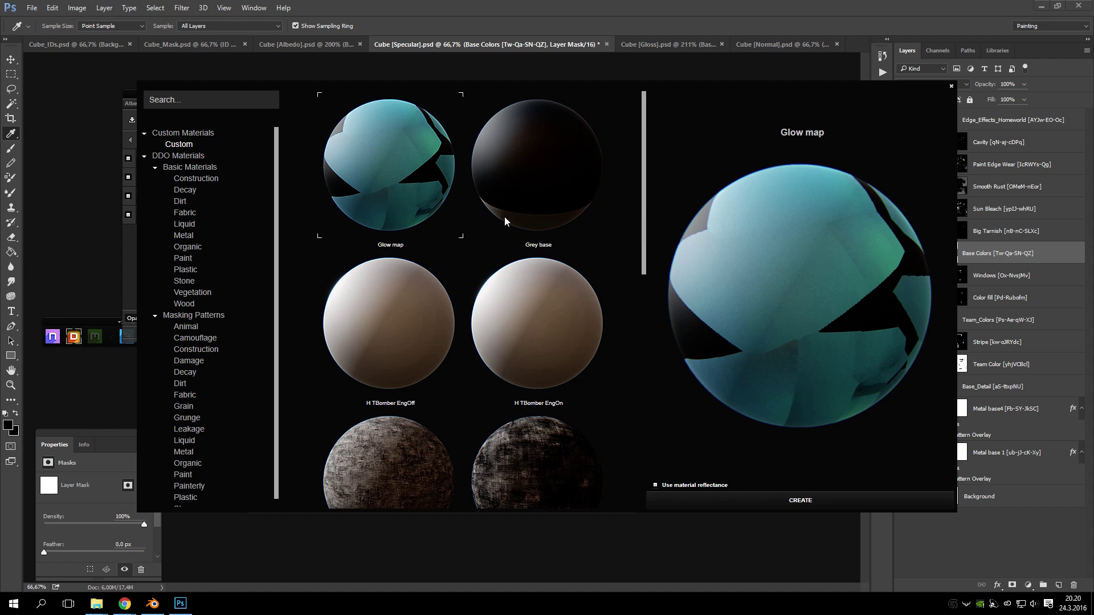
left_click(494, 160)
left_click(410, 323)
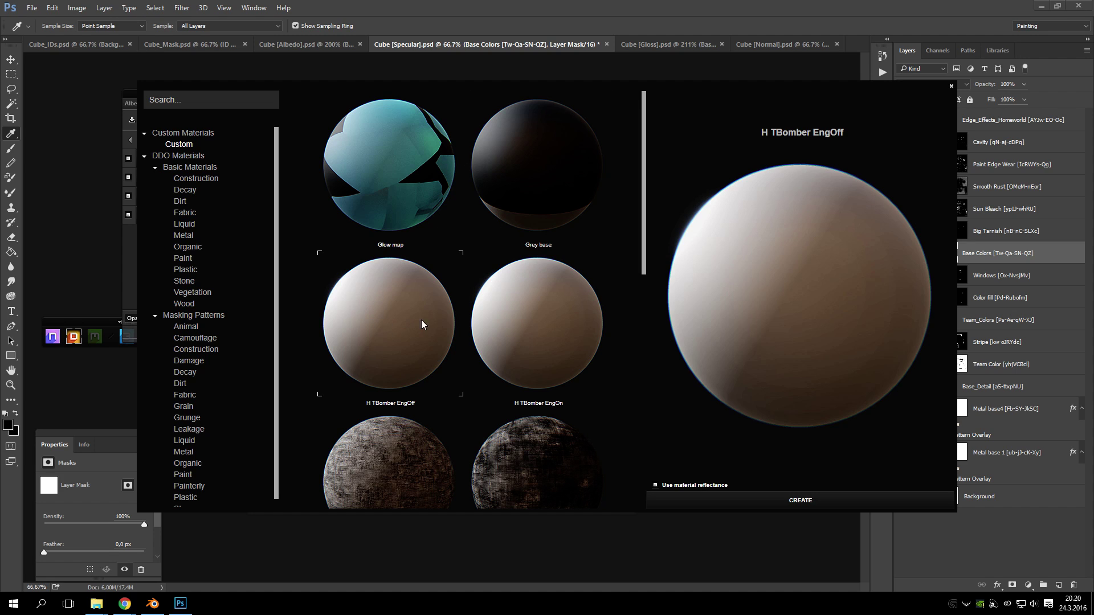
scroll(549, 325, "down", 2)
left_click(550, 421)
left_click(432, 354)
left_click(396, 231)
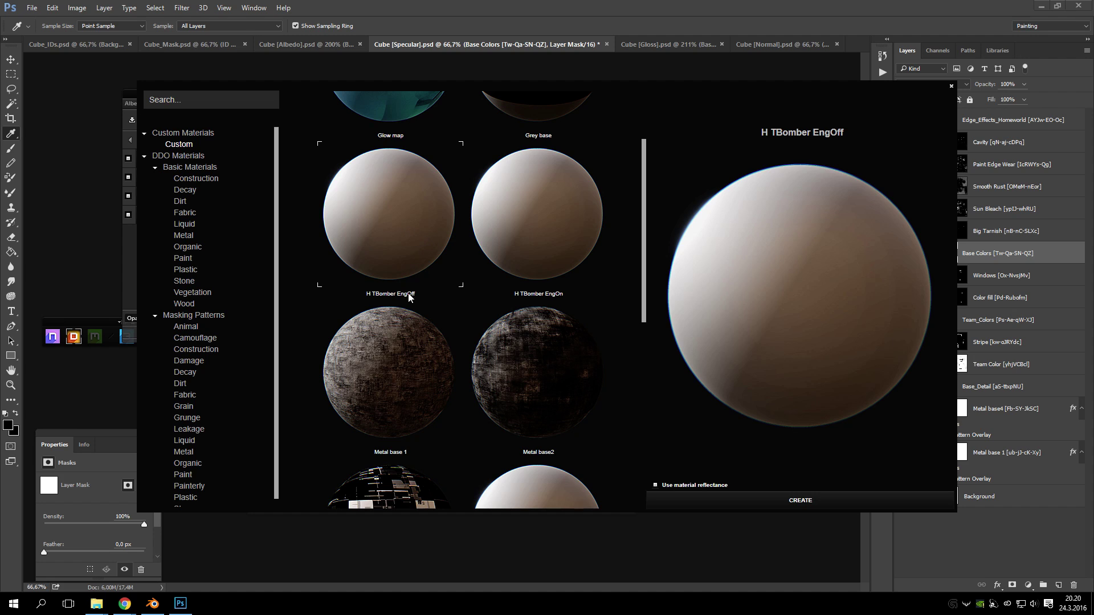
- Preview the remaining custom metal materials, including Scifi Metal Mask1, and close the material browser without creating one
scroll(393, 249, "down", 3)
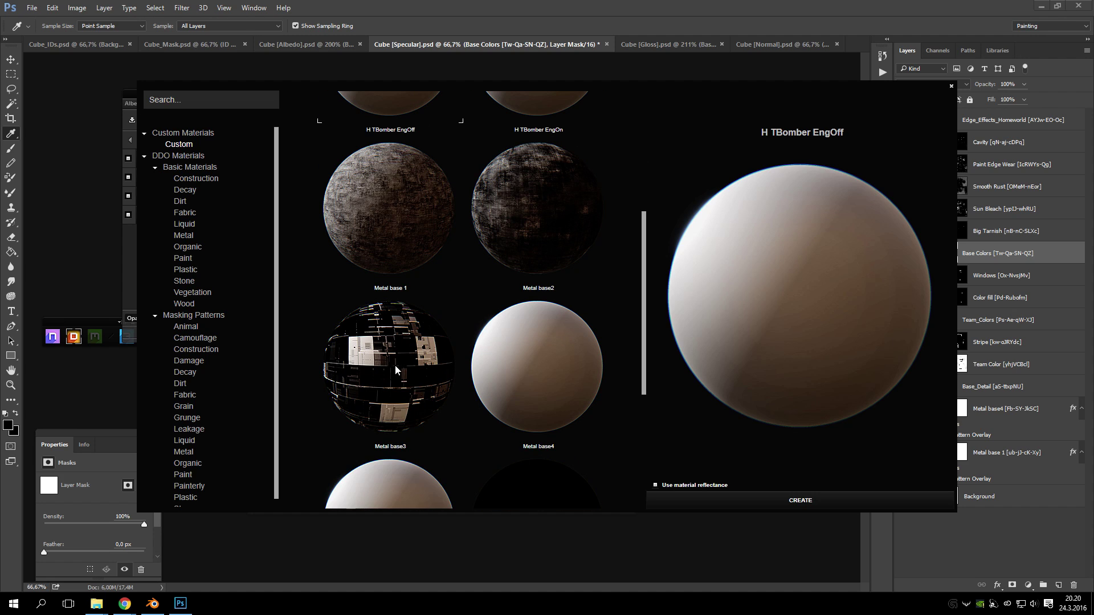
left_click(582, 367)
scroll(576, 376, "down", 2)
left_click(575, 383)
left_click(342, 372)
scroll(559, 276, "down", 2)
left_click(560, 300)
left_click(551, 409)
left_click(395, 426)
scroll(489, 356, "up", 3)
scroll(492, 361, "up", 3)
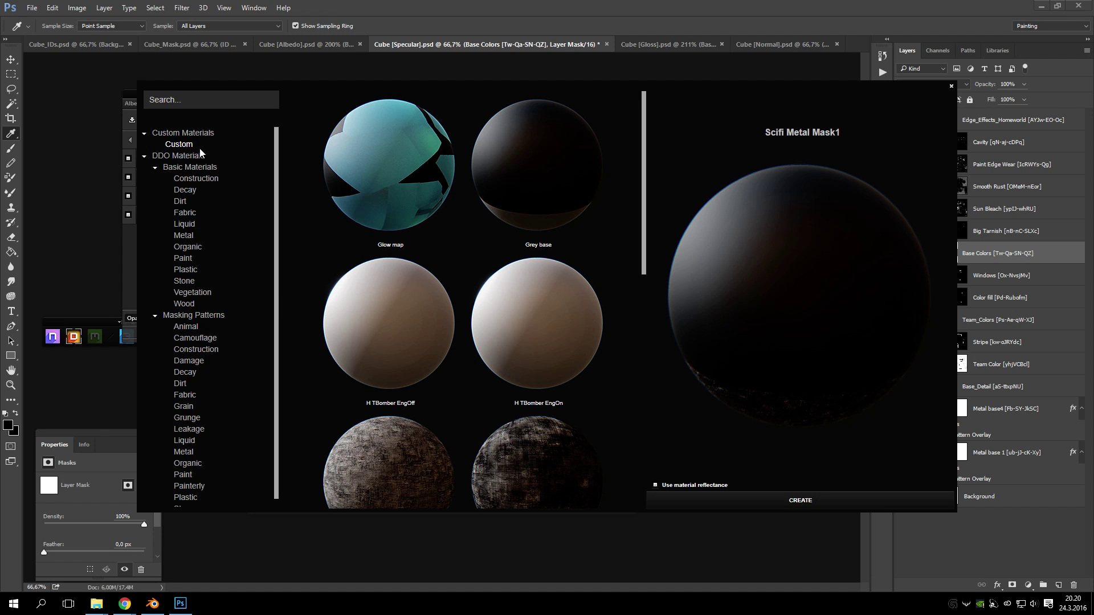
left_click(951, 86)
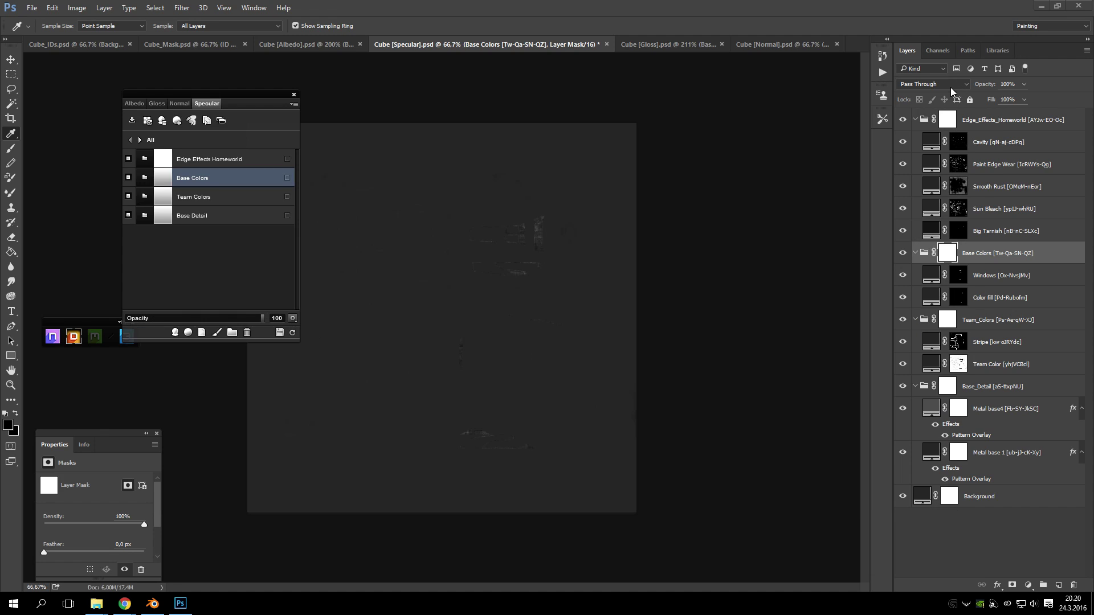
- Browse the Custom smart materials, preview the Homeworld Effects presets, and close the browser without creating one
left_click(182, 337)
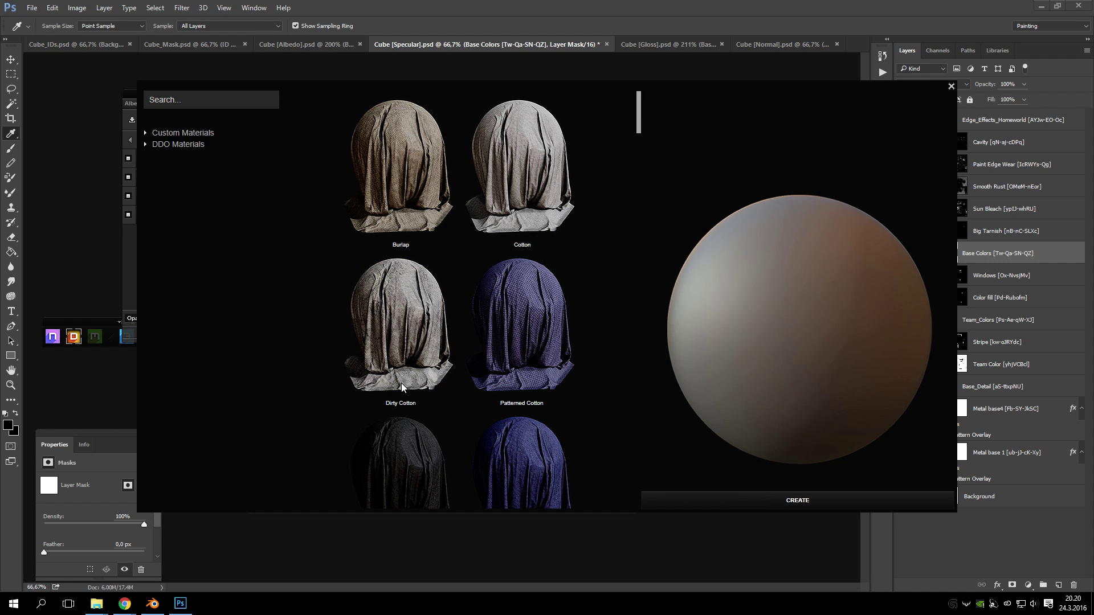
left_click(183, 145)
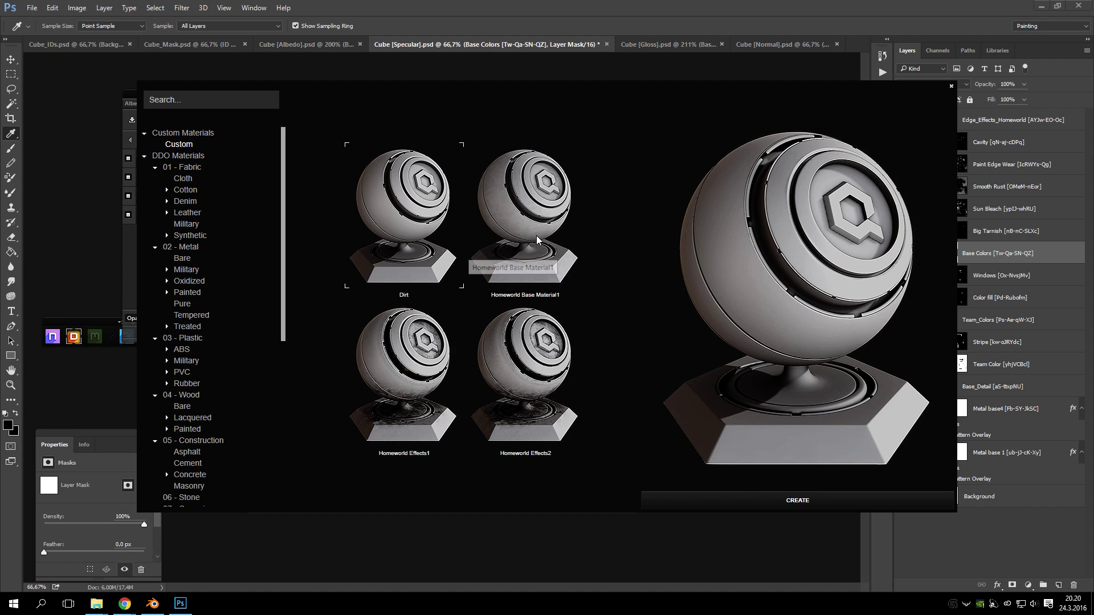
left_click(525, 381)
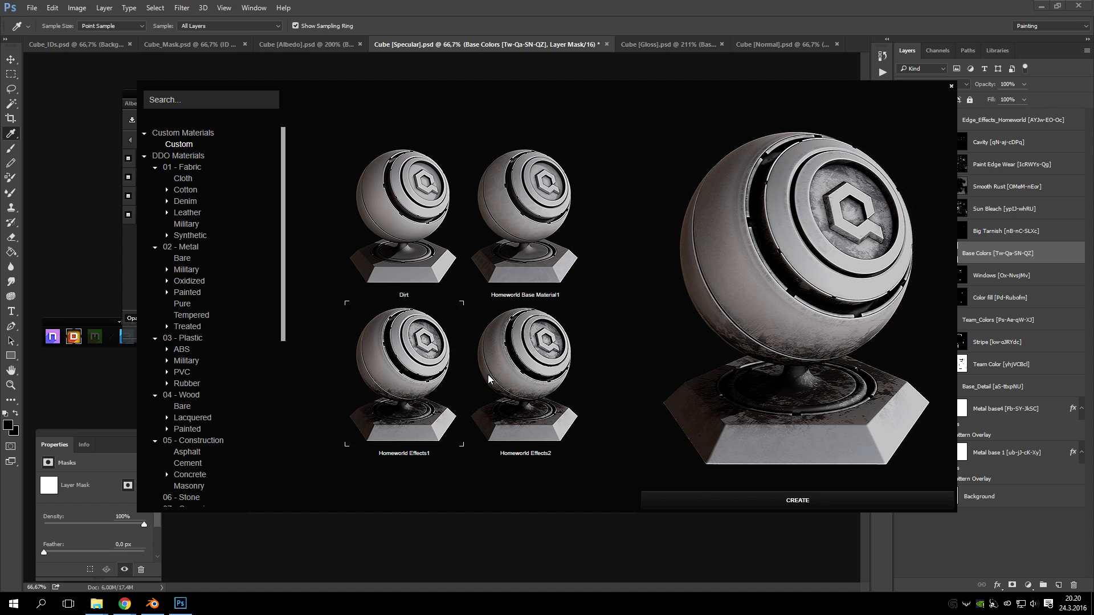
left_click(951, 89)
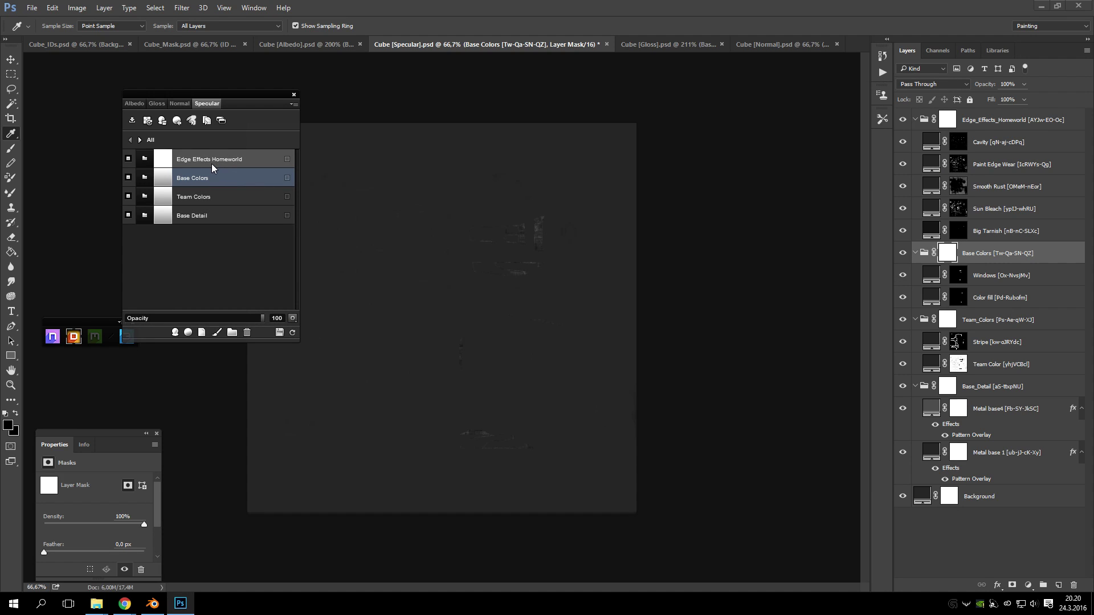
- Open the Edge Effects Homeworld group in the Specular map to show its individual effect layers
left_click(211, 162)
left_click(146, 158)
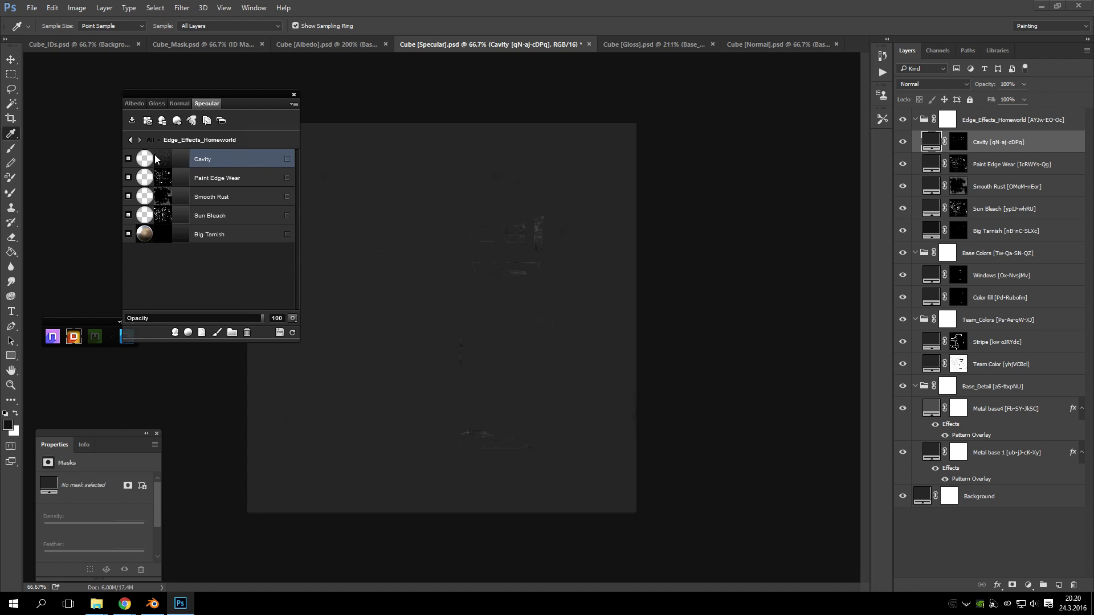
- Leave the Edge Effects Homeworld group for the full group list and switch to the Albedo map
left_click_drag(188, 94, 106, 63)
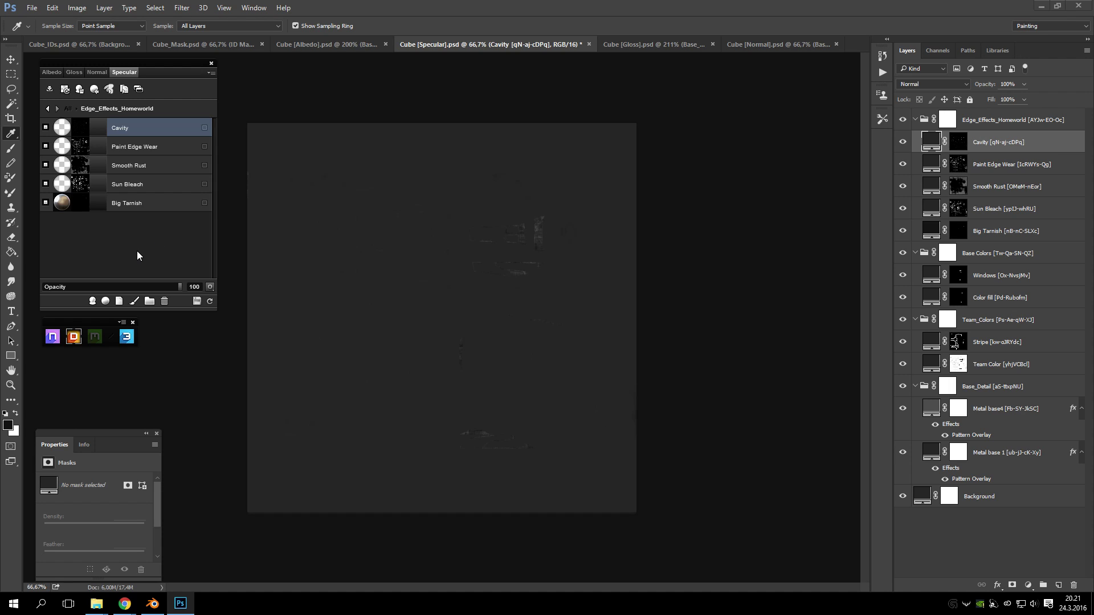
left_click(48, 108)
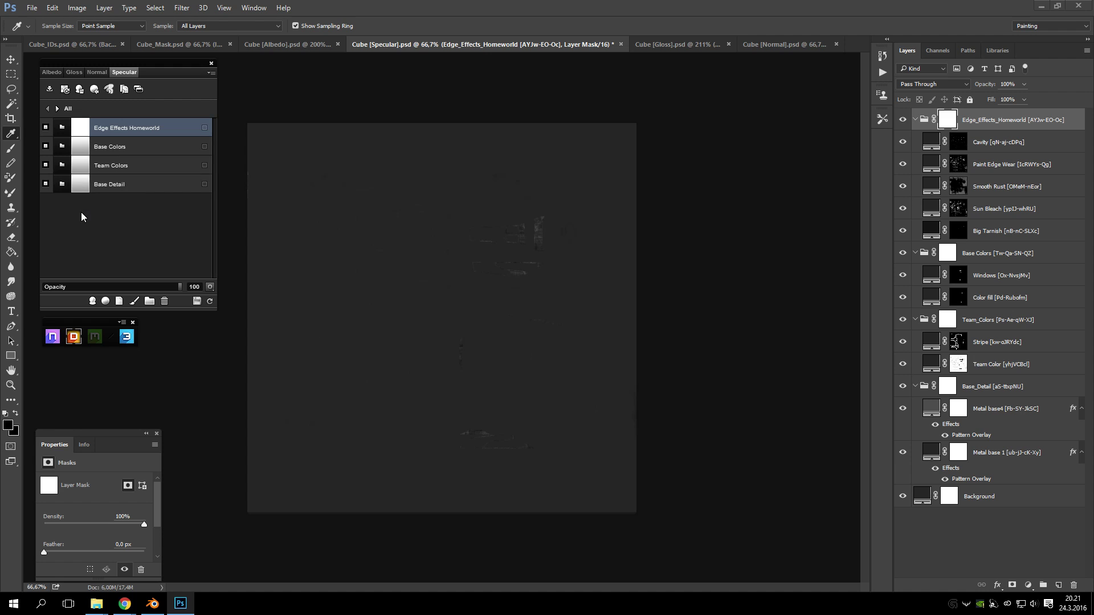
left_click(47, 73)
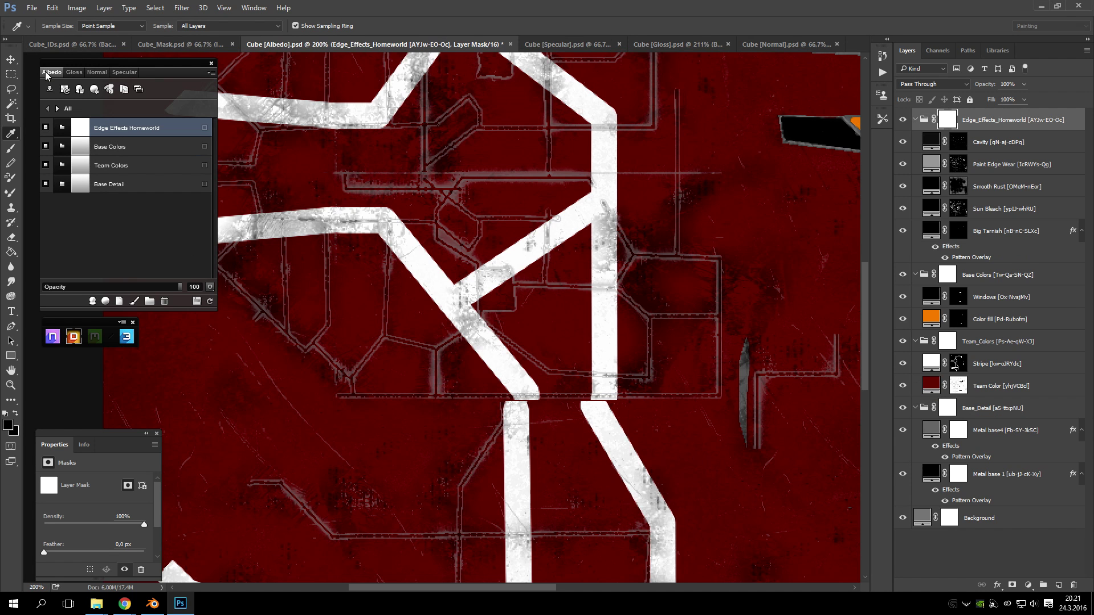
scroll(329, 185, "up", 5)
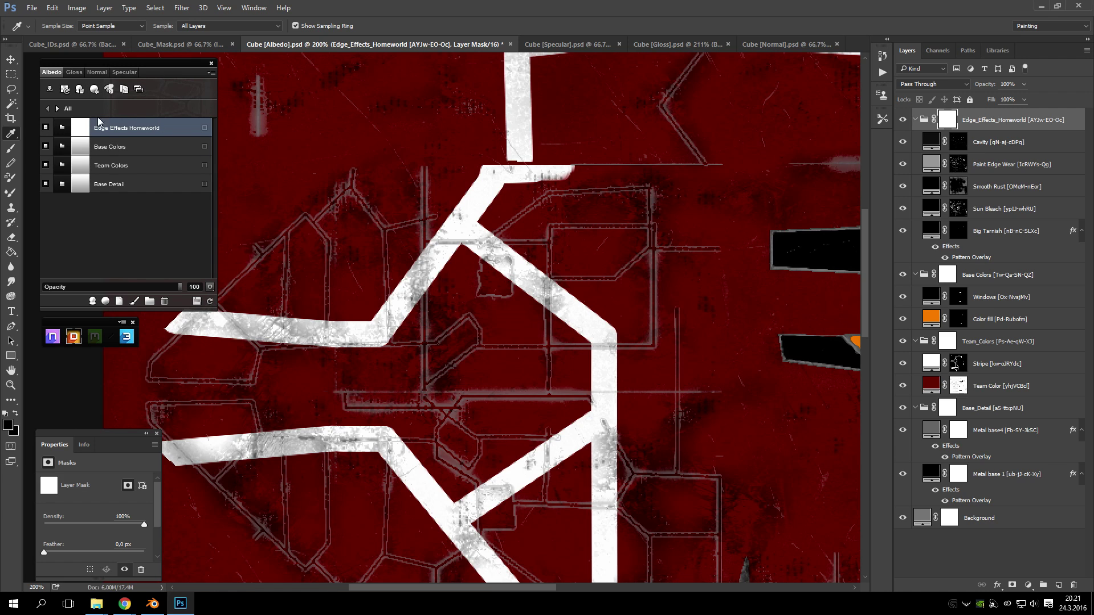
scroll(335, 214, "up", 5)
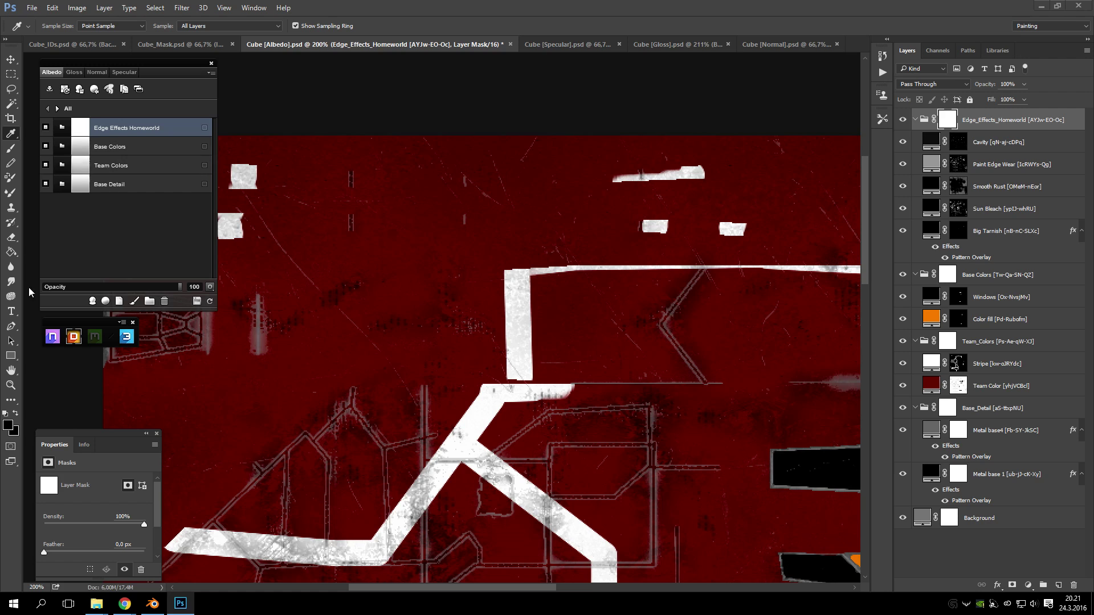
scroll(445, 419, "down", 3)
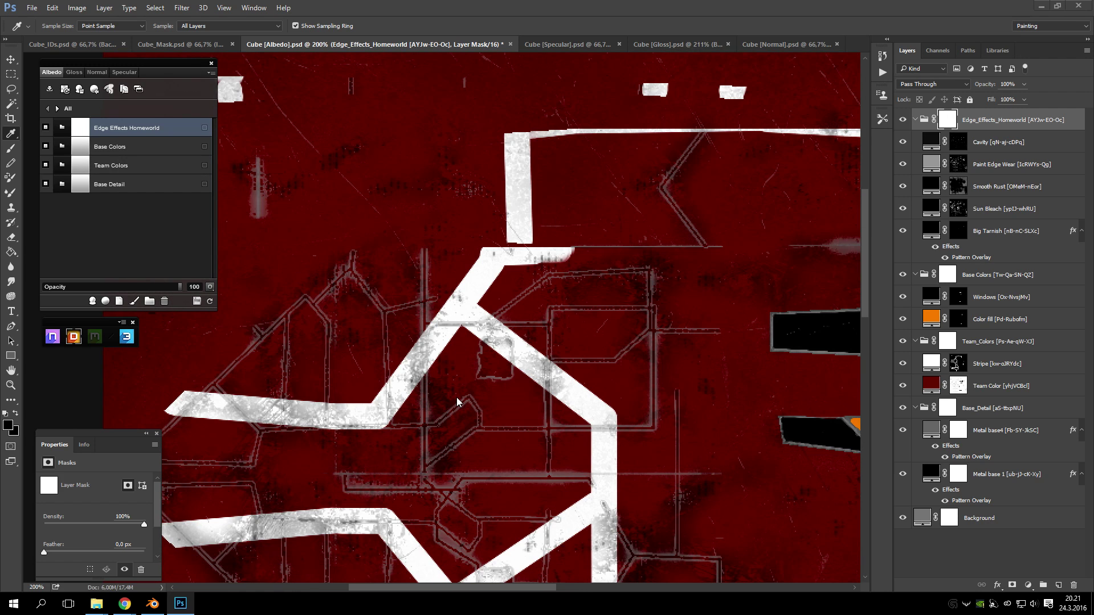
- Hide the Team Colors group in the Albedo map so the whole texture shows without team paint and stripes
left_click(46, 146)
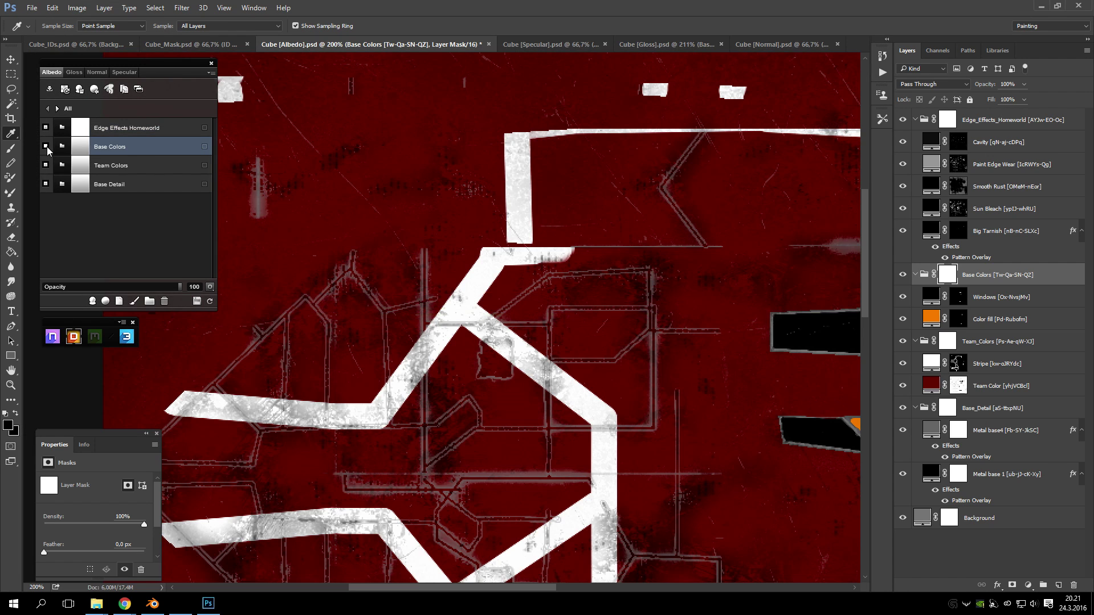
left_click(47, 165)
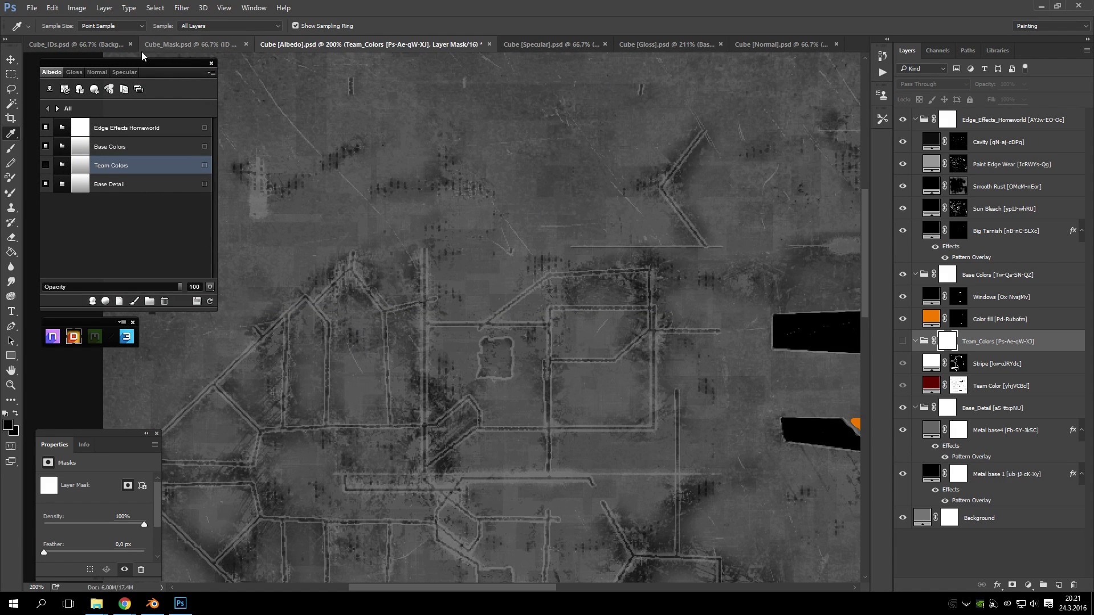
left_click(12, 388)
left_click(62, 26)
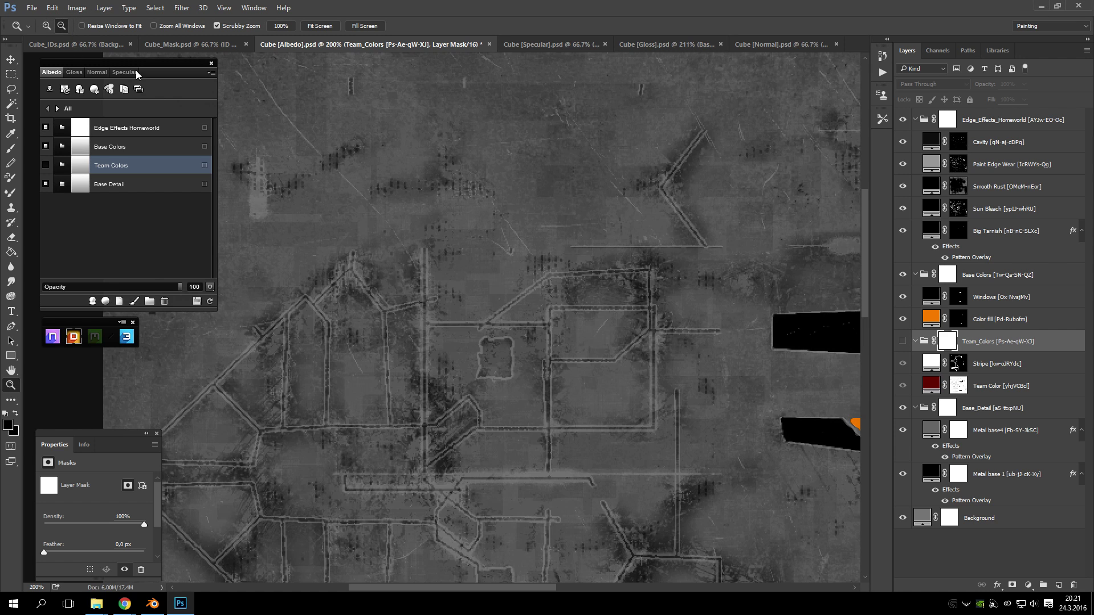
left_click(417, 248)
scroll(627, 291, "down", 3)
scroll(626, 291, "down", 2)
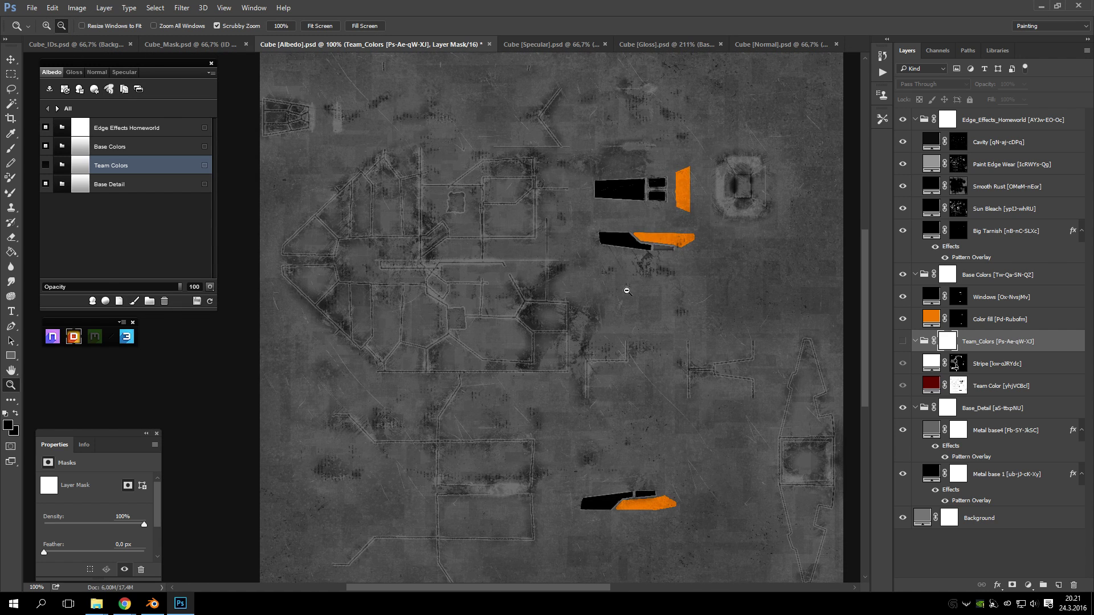
scroll(627, 290, "up", 3)
scroll(625, 289, "down", 2)
left_click(622, 287)
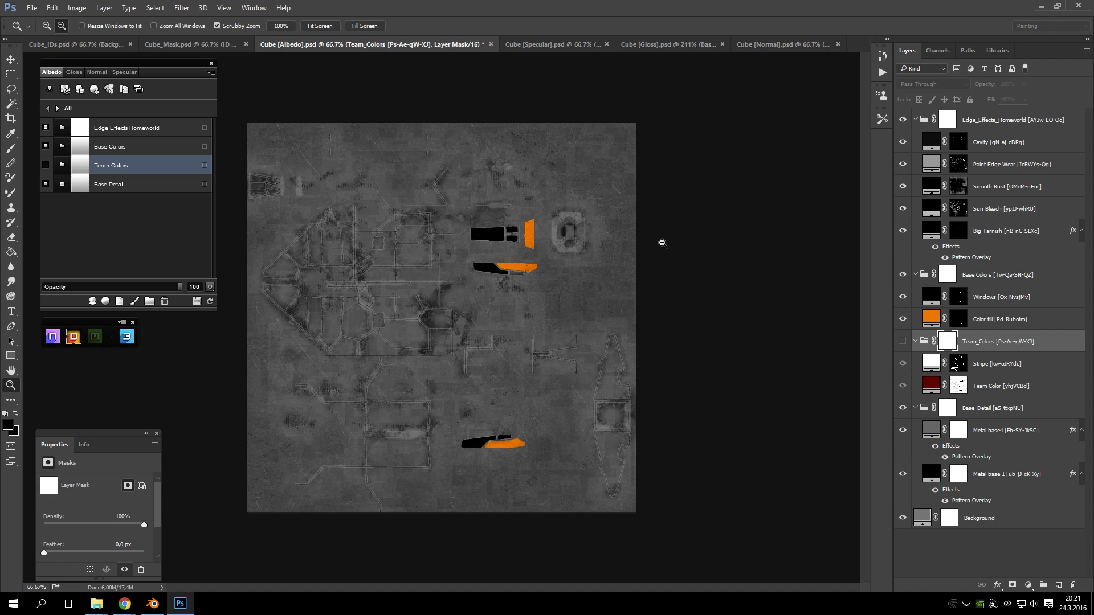
- Start saving the albedo file under a new name and create a Final_tex folder inside Tutship_Quixel's Textures folder
left_click(32, 8)
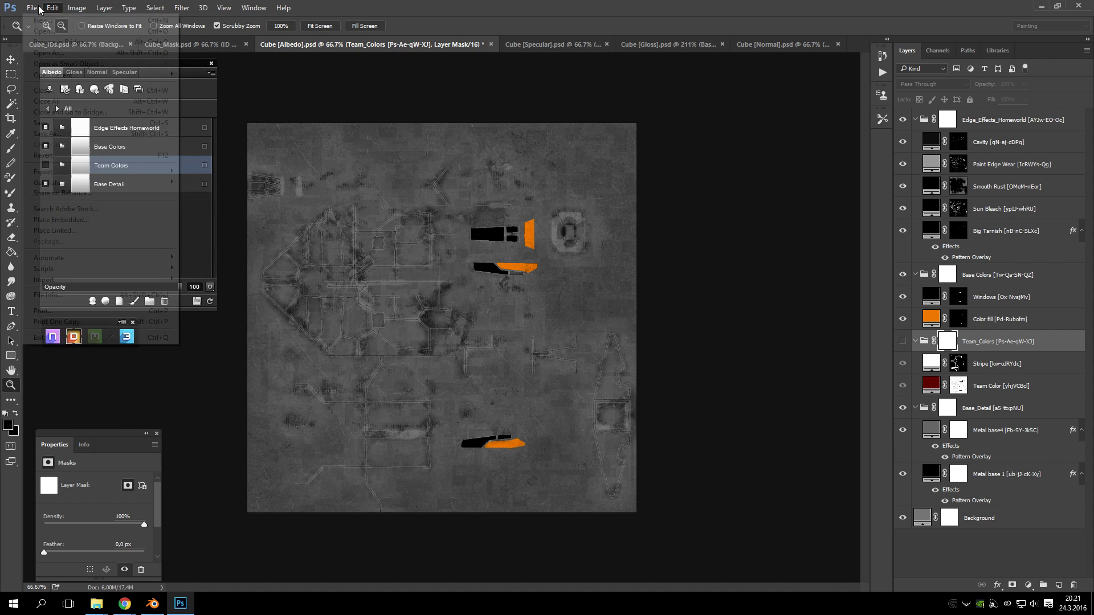
left_click(97, 134)
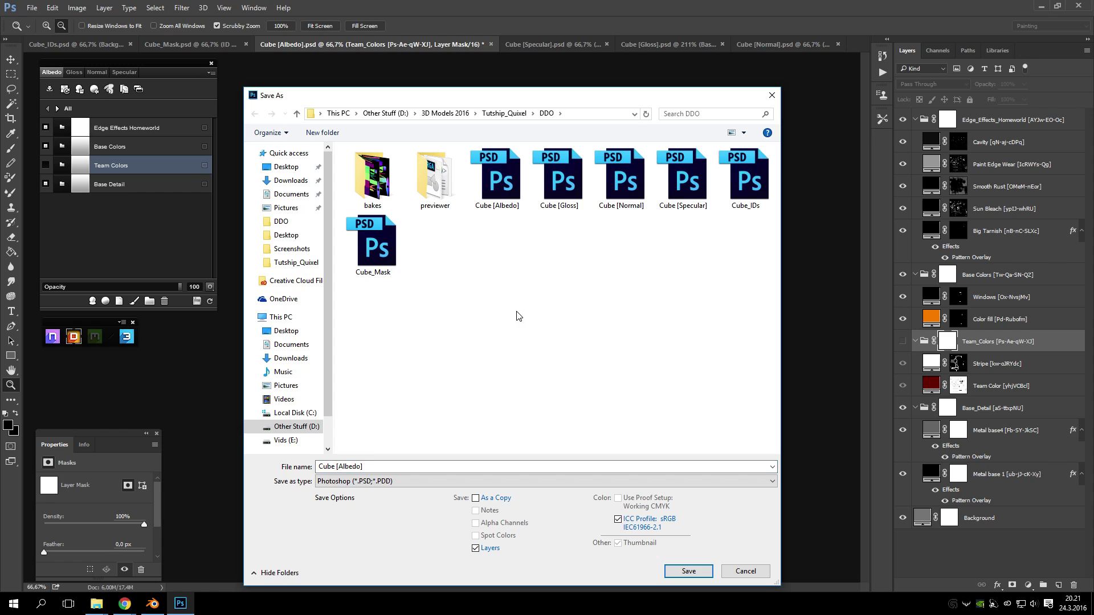
left_click(512, 114)
right_click(449, 284)
left_click(413, 241)
double_click(426, 172)
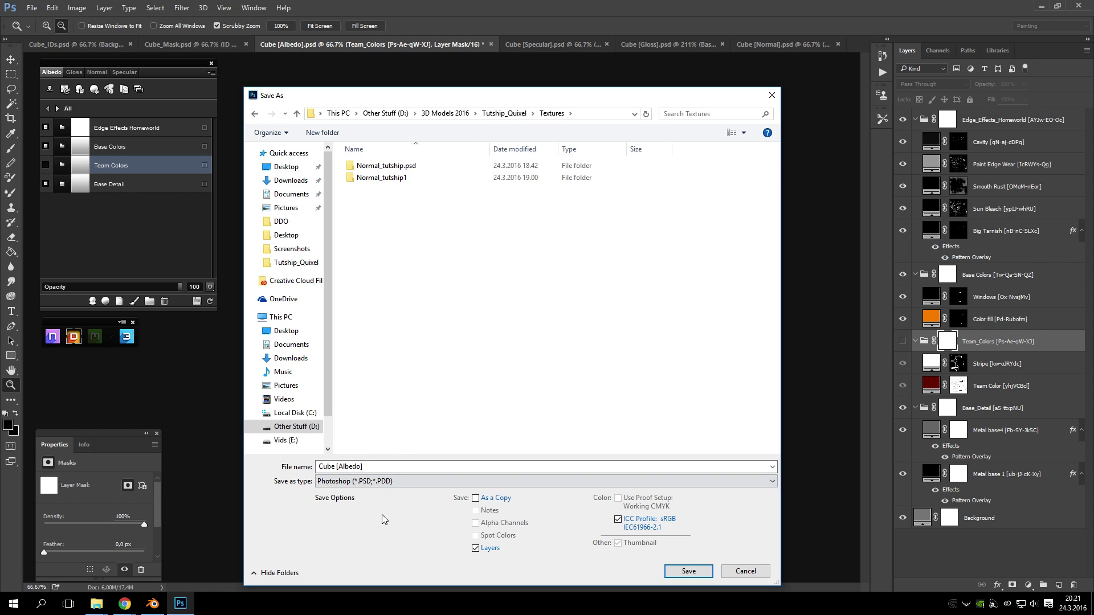
right_click(427, 359)
mouse_move(500, 474)
left_click(563, 478)
key("BackSpace")
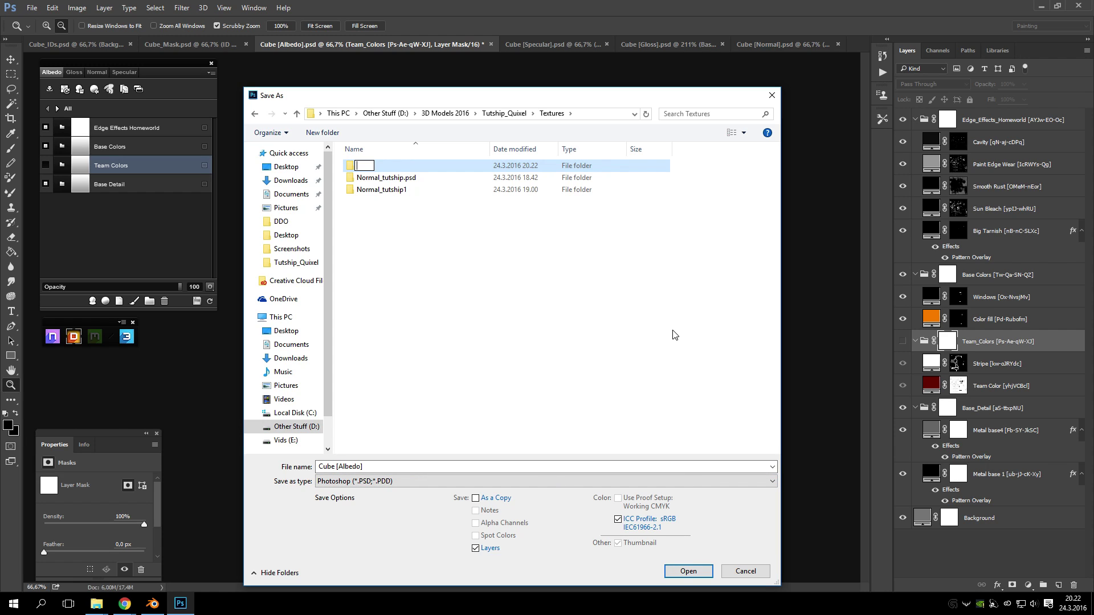
type("Final_tex")
left_click(503, 264)
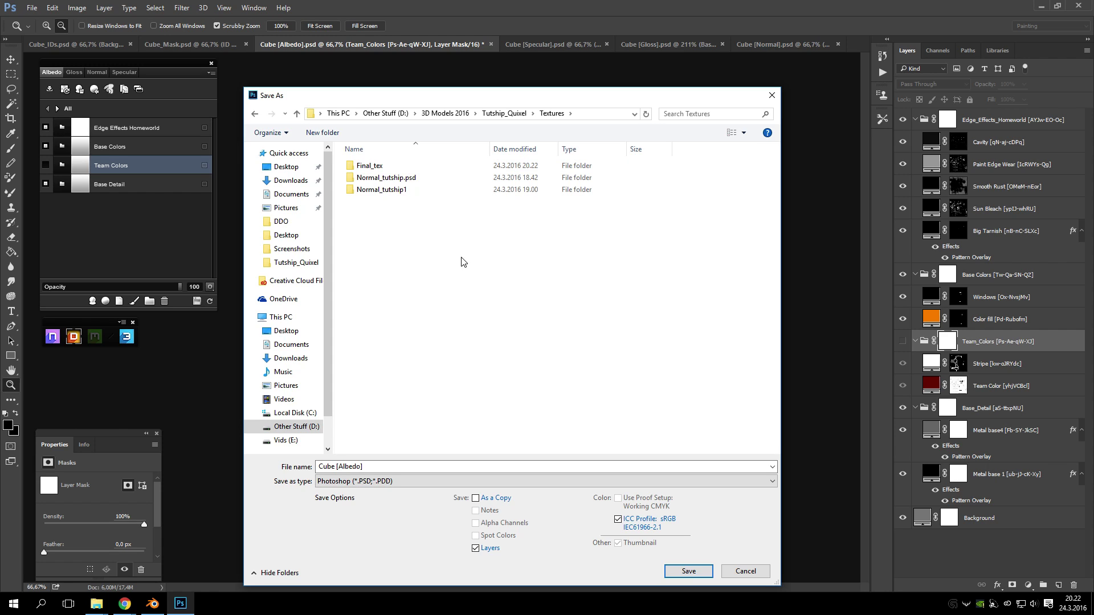
double_click(371, 169)
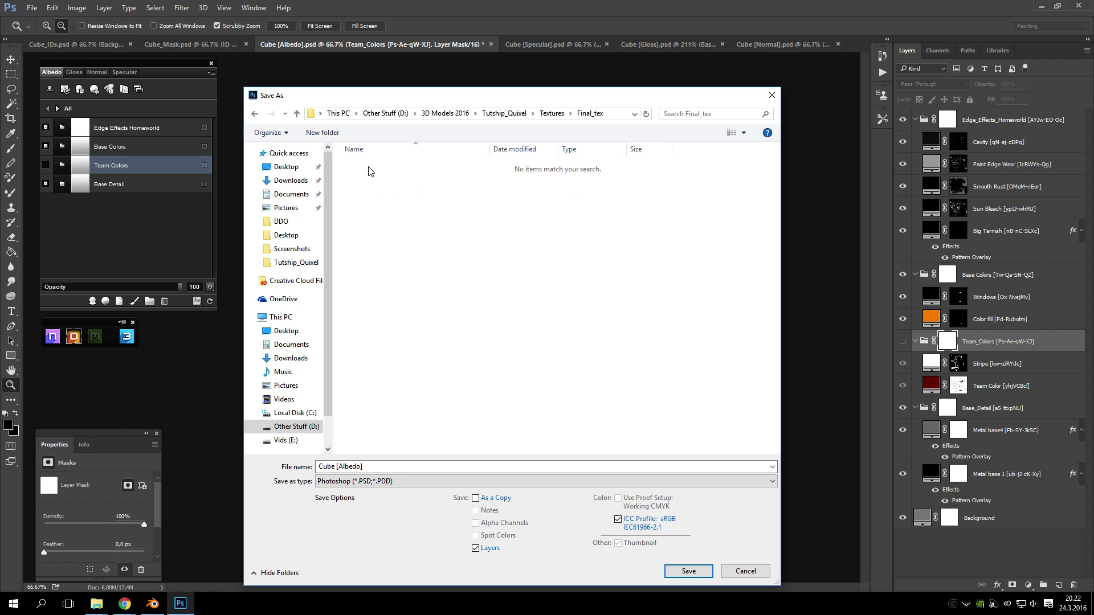
left_click(371, 466)
left_click_drag(338, 466, 276, 467)
key("BackSpace")
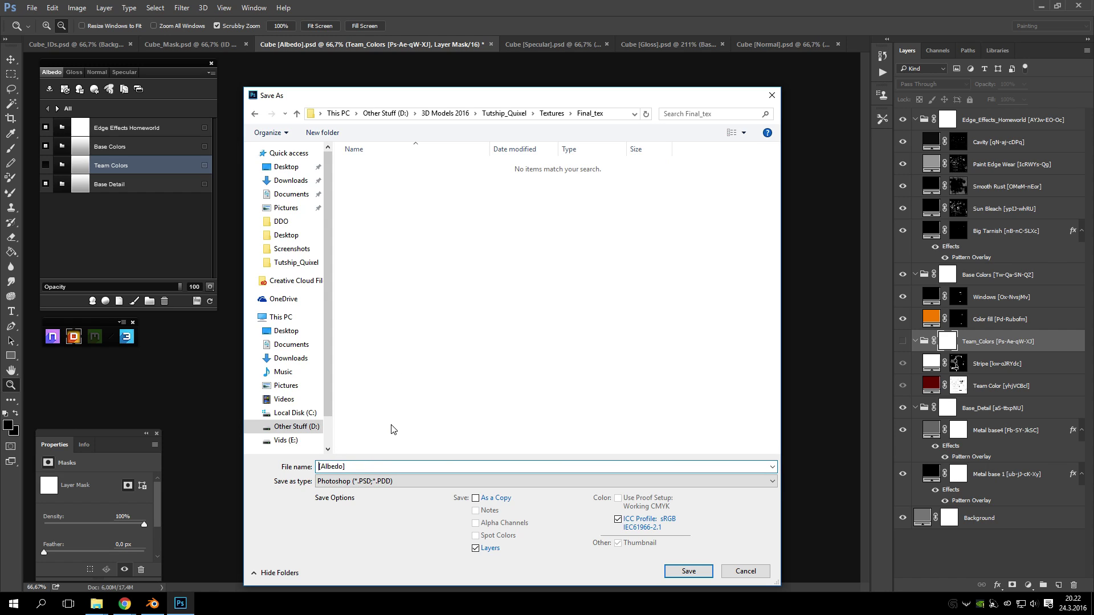
left_click(342, 481)
left_click(415, 324)
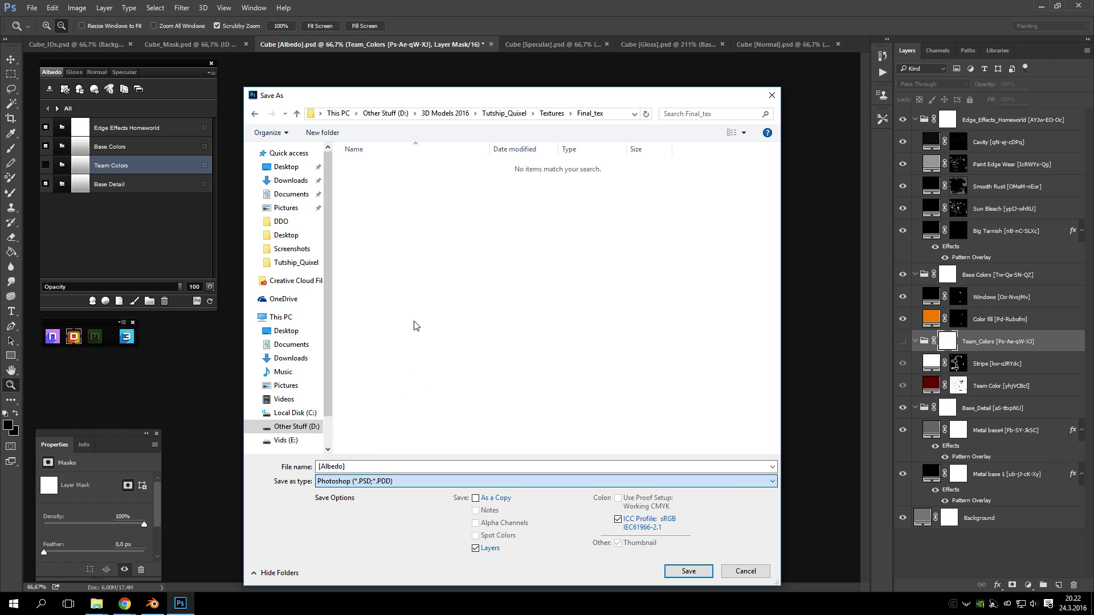
key("shift+Tab")
key("BackSpace")
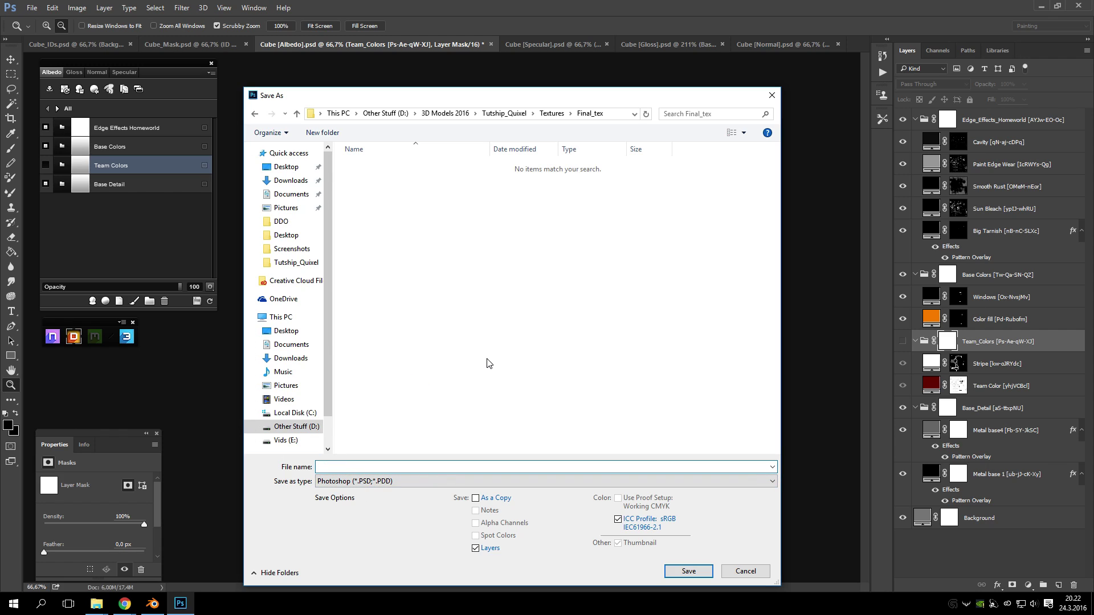
type("tutship_DIFF")
left_click(393, 481)
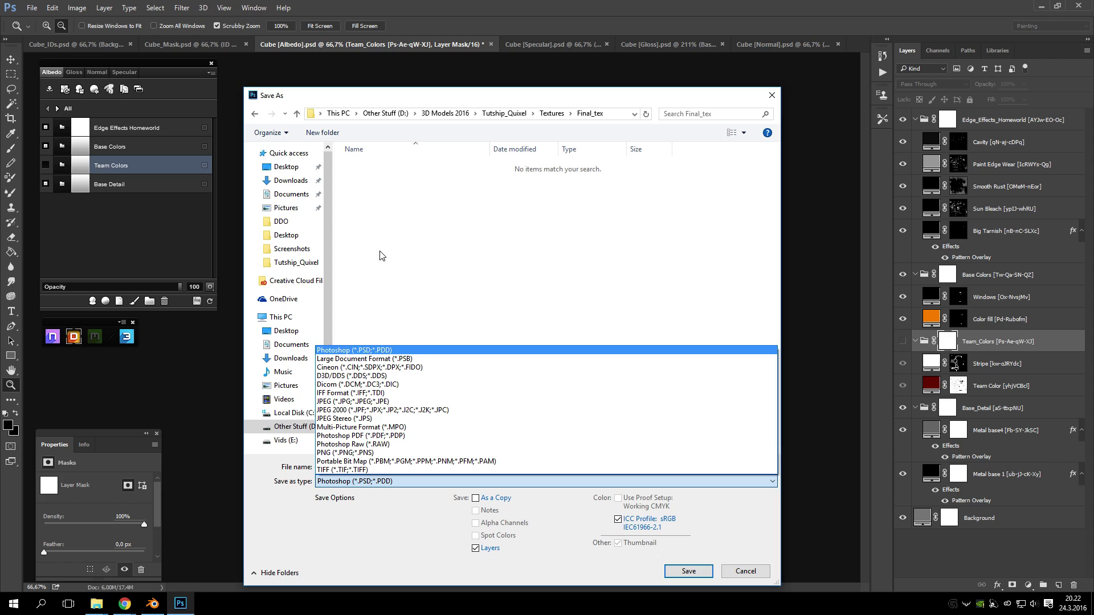
left_click(372, 480)
left_click(353, 485)
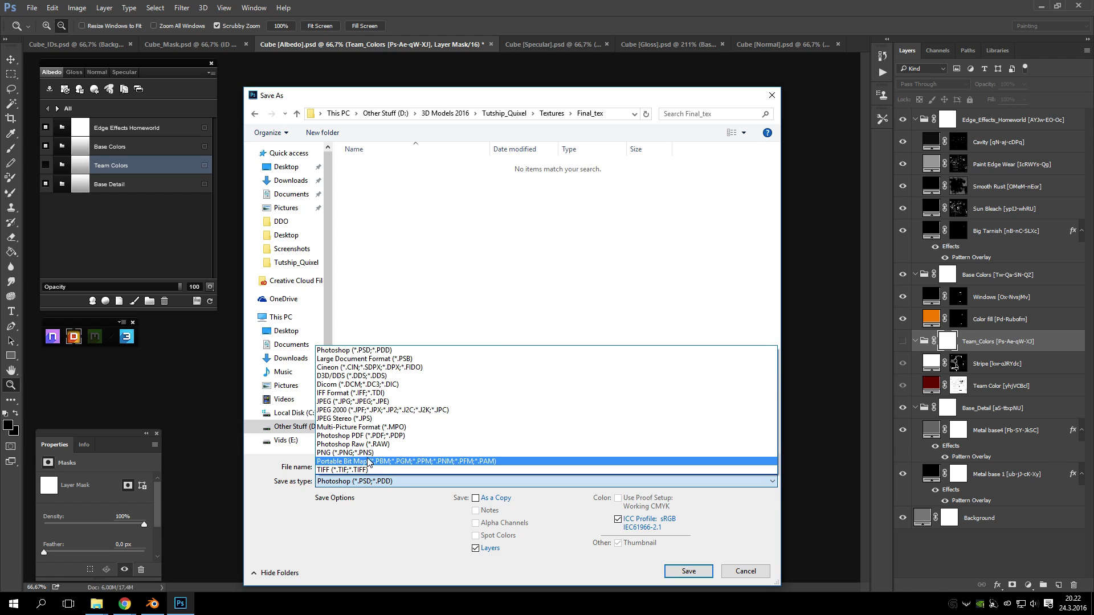
left_click(354, 350)
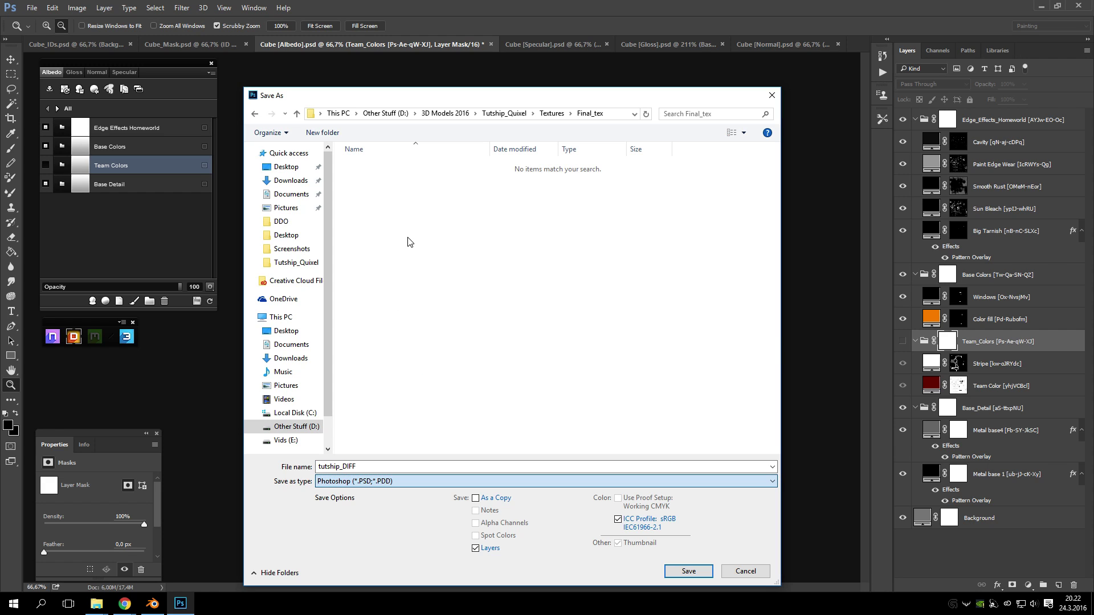
left_click(774, 97)
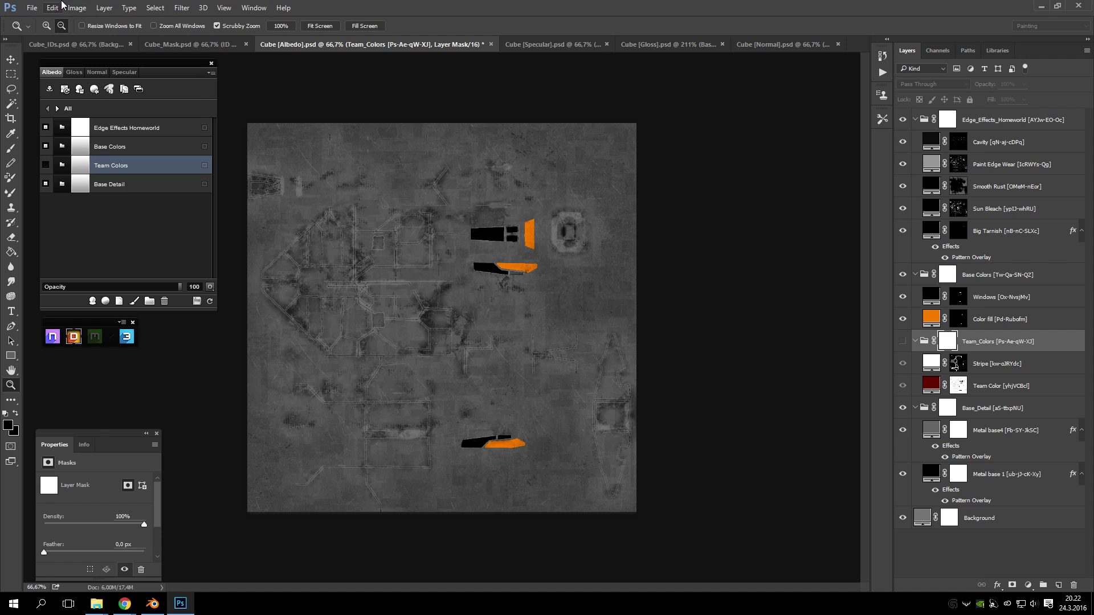
- Convert the albedo document's color depth to 8 Bits/Channel
left_click(77, 7)
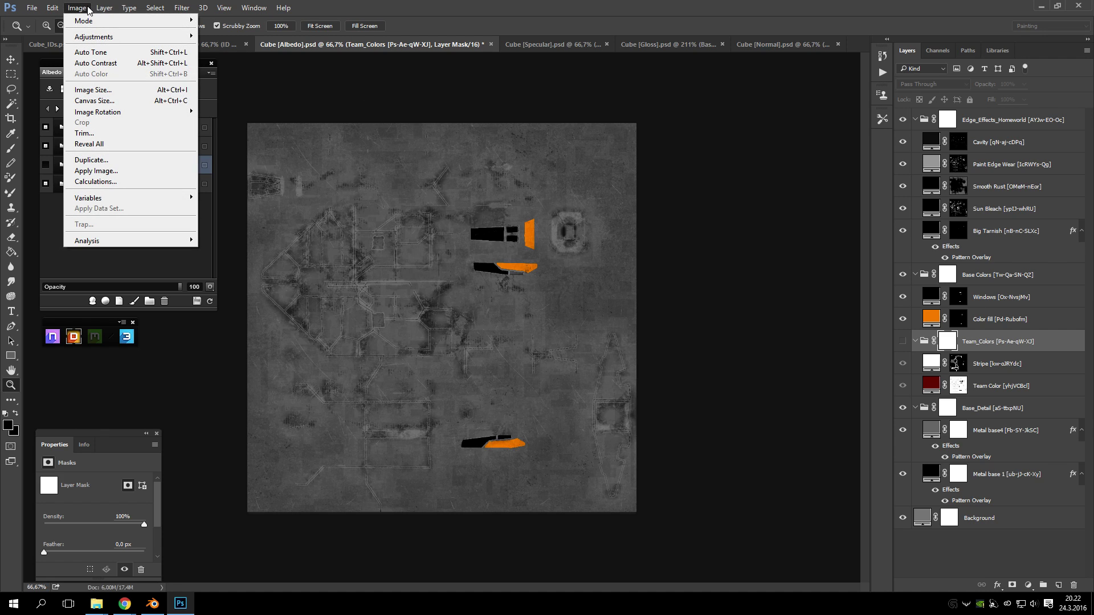
mouse_move(91, 20)
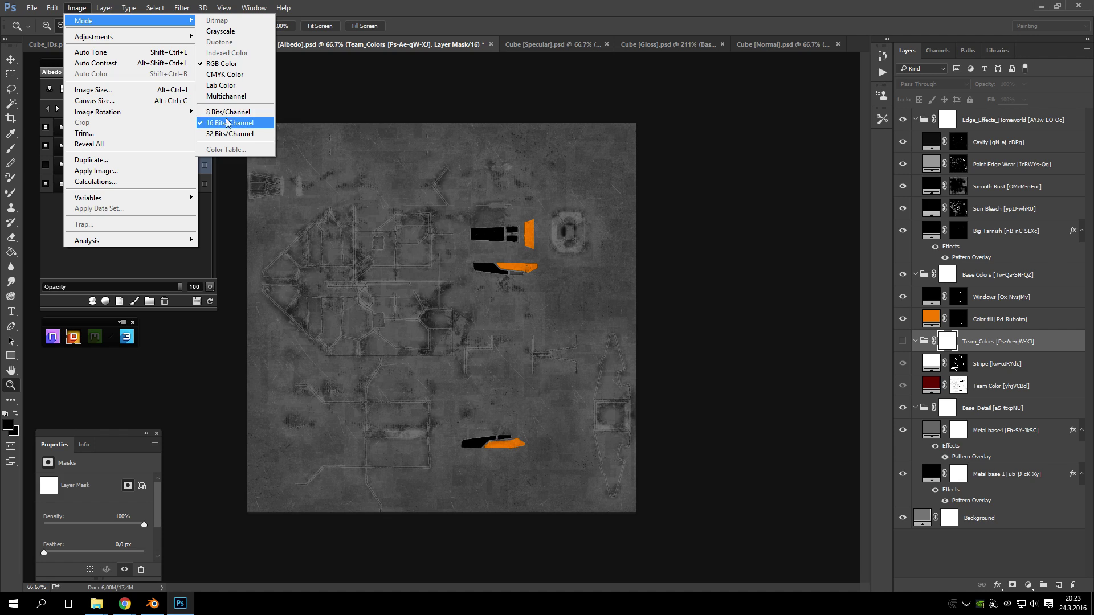
left_click(240, 113)
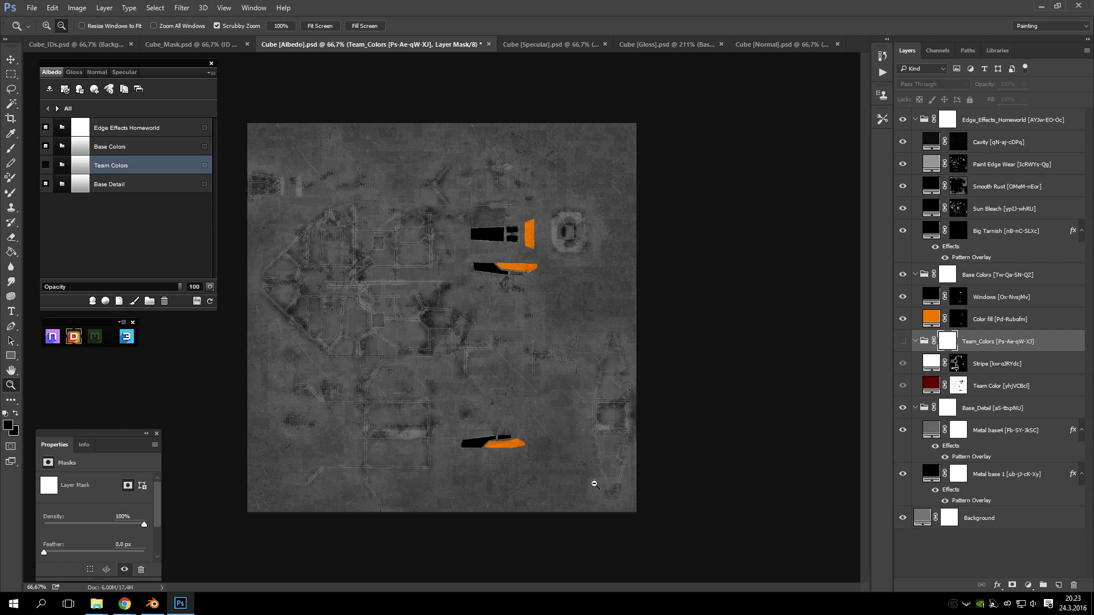
- Start saving a copy of the albedo document into Tutship_Quixel's Textures/Final_tex folder in Targa format
left_click(35, 8)
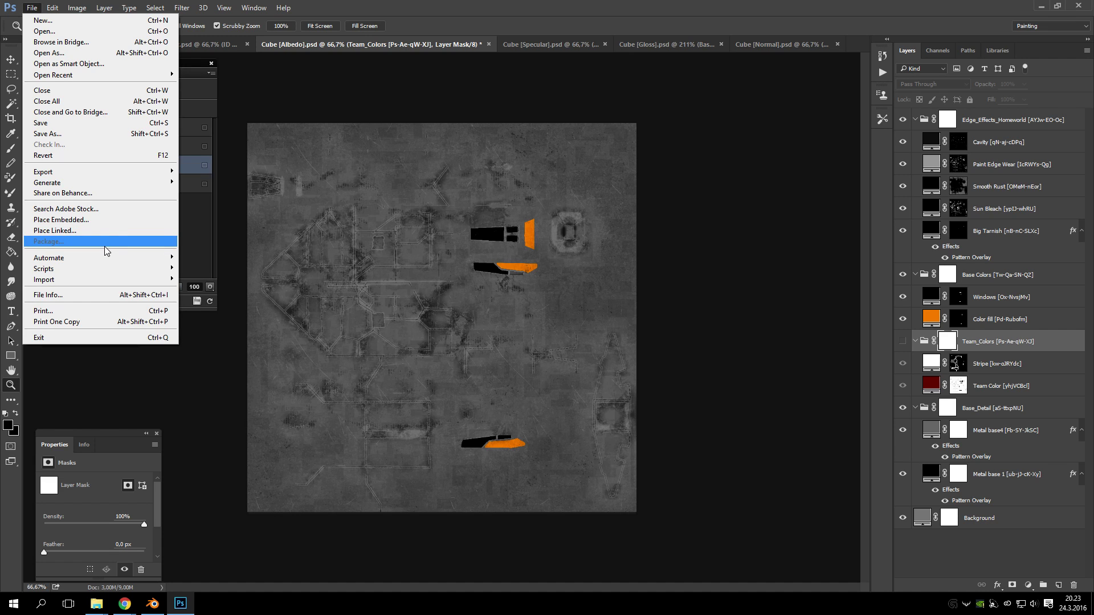
left_click(52, 133)
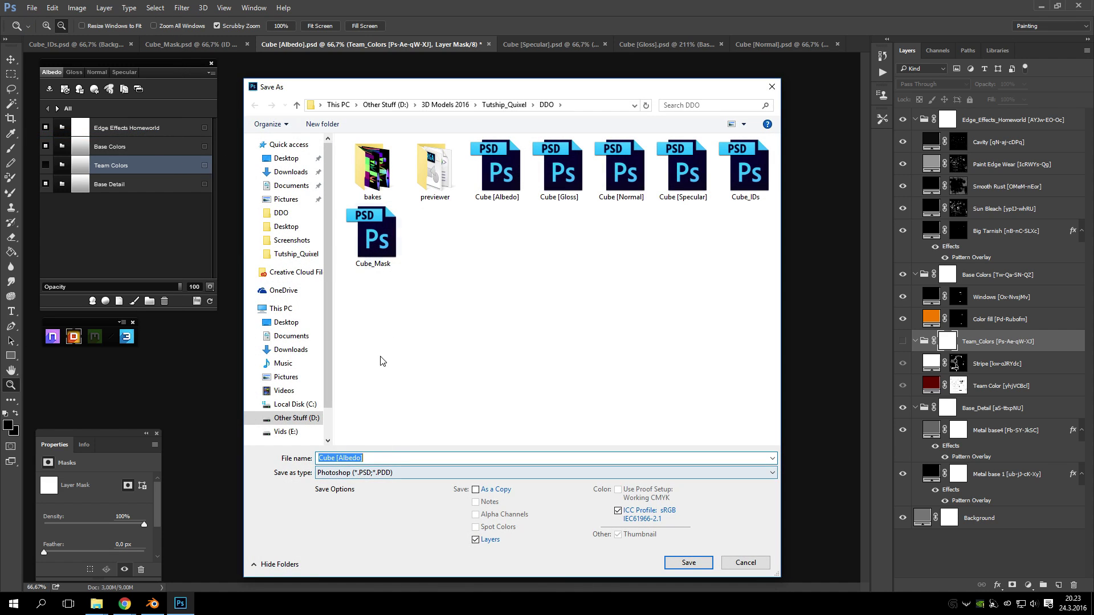
left_click(503, 104)
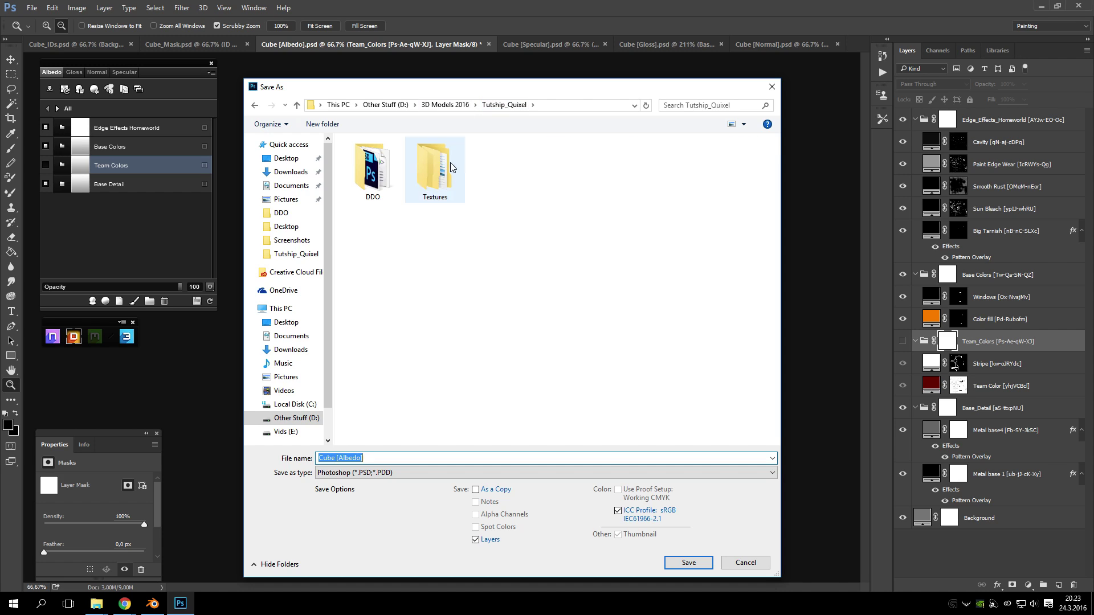
double_click(451, 163)
double_click(365, 158)
left_click(412, 472)
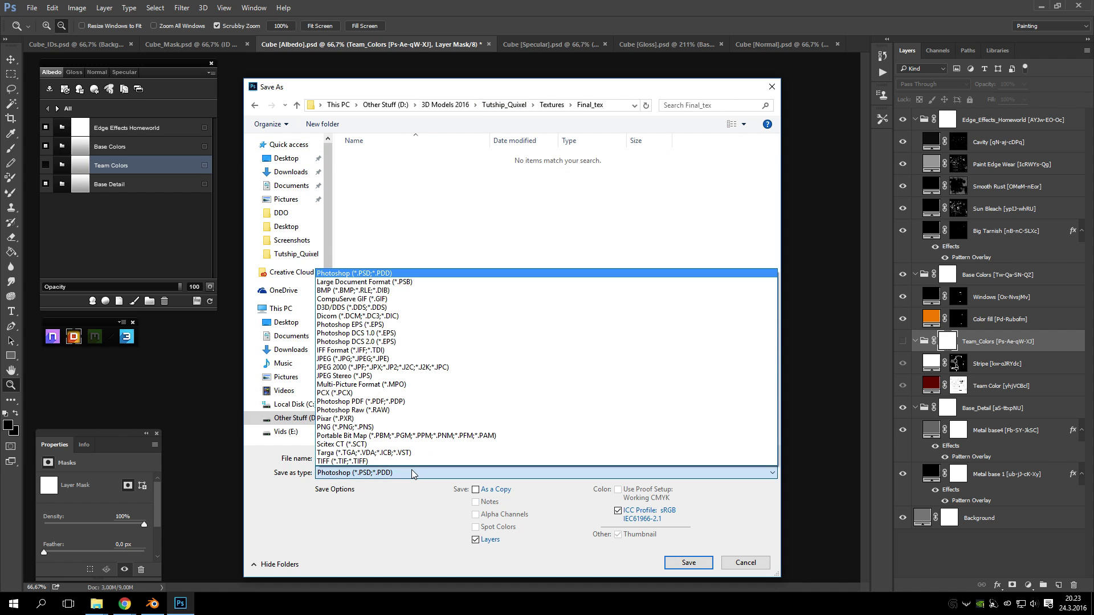
left_click(368, 453)
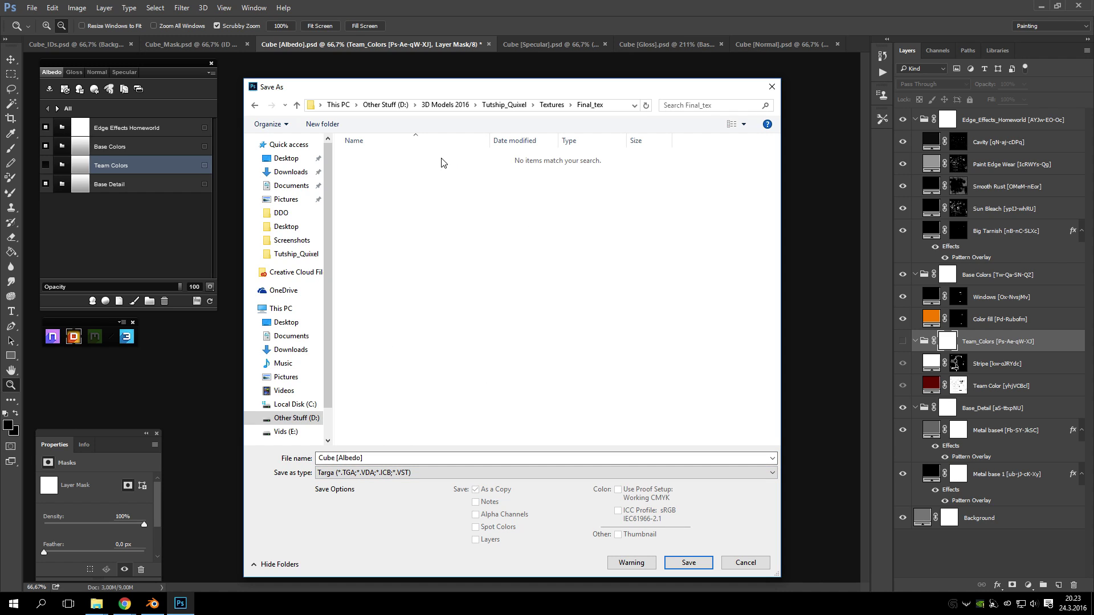
- Name the albedo export Tutship_DIFF and save it as a 32 bits/pixel Targa
left_click(378, 458)
key("BackSpace")
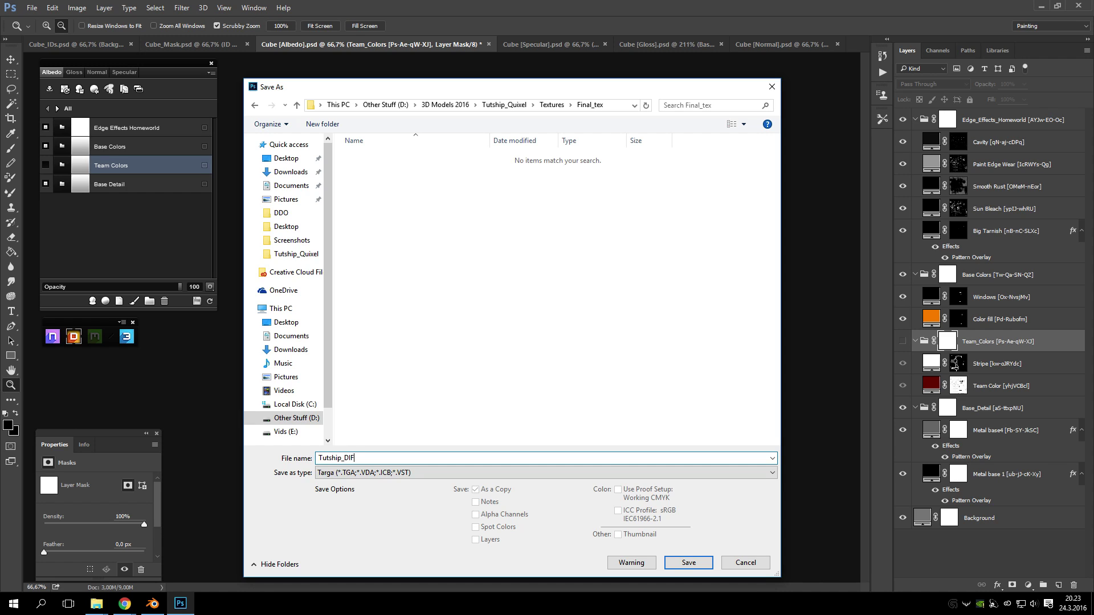
type("Tutship_DIFF")
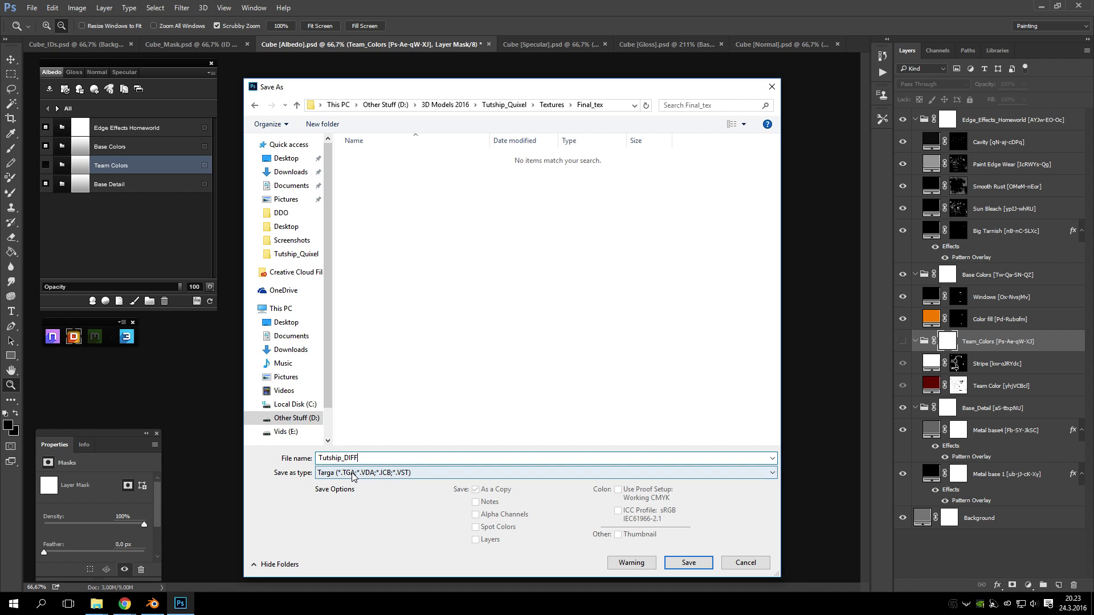
left_click(689, 562)
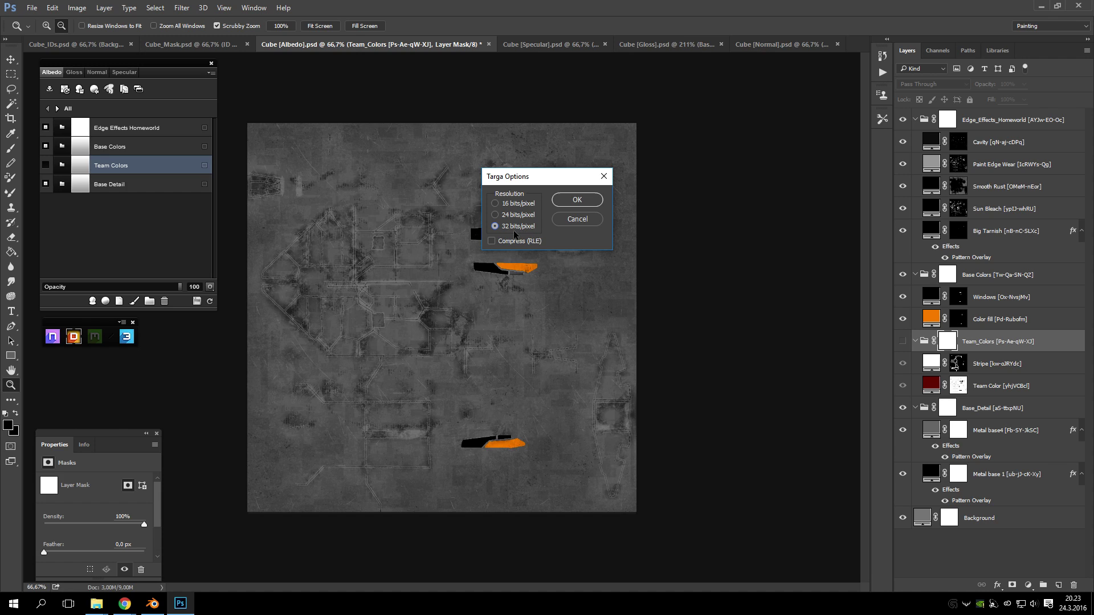
left_click(585, 200)
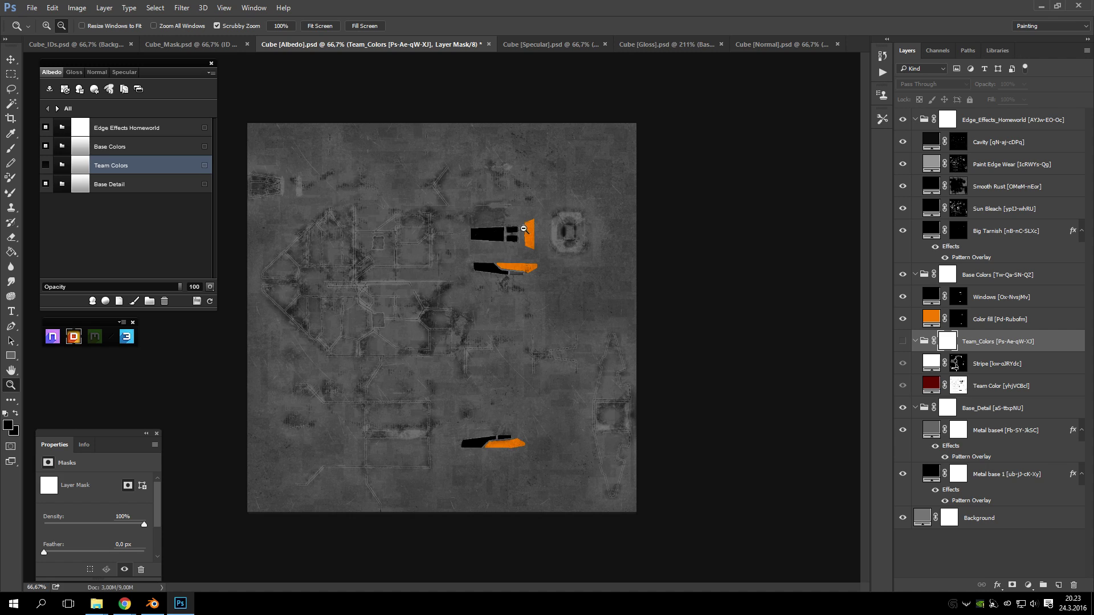
- Switch to the Cube [Specular] document and convert its color depth to 8 Bits/Channel
left_click(538, 44)
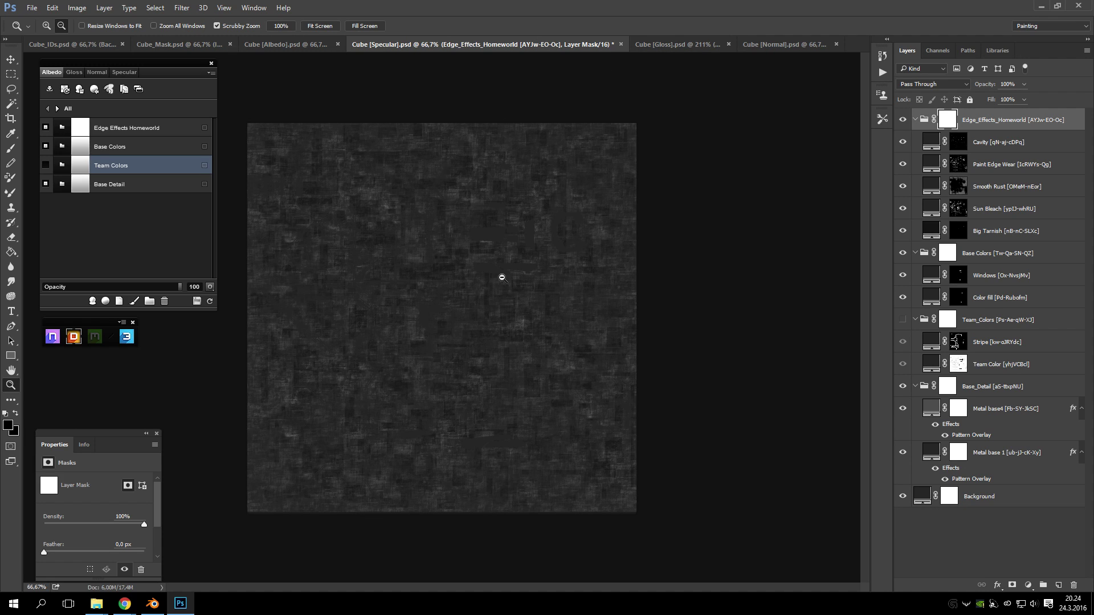
left_click(50, 8)
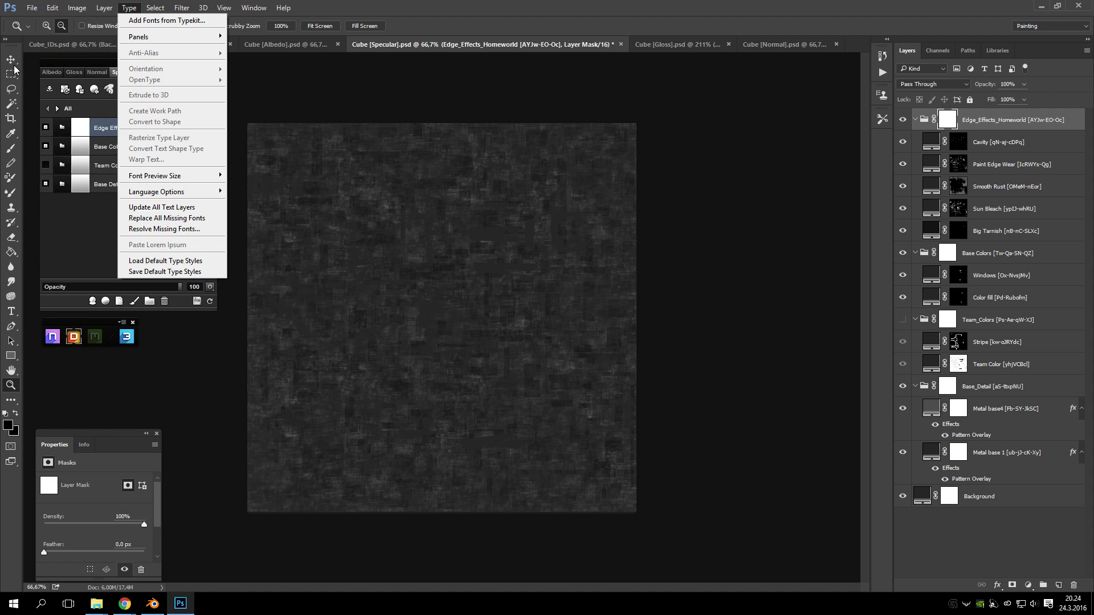
mouse_move(152, 17)
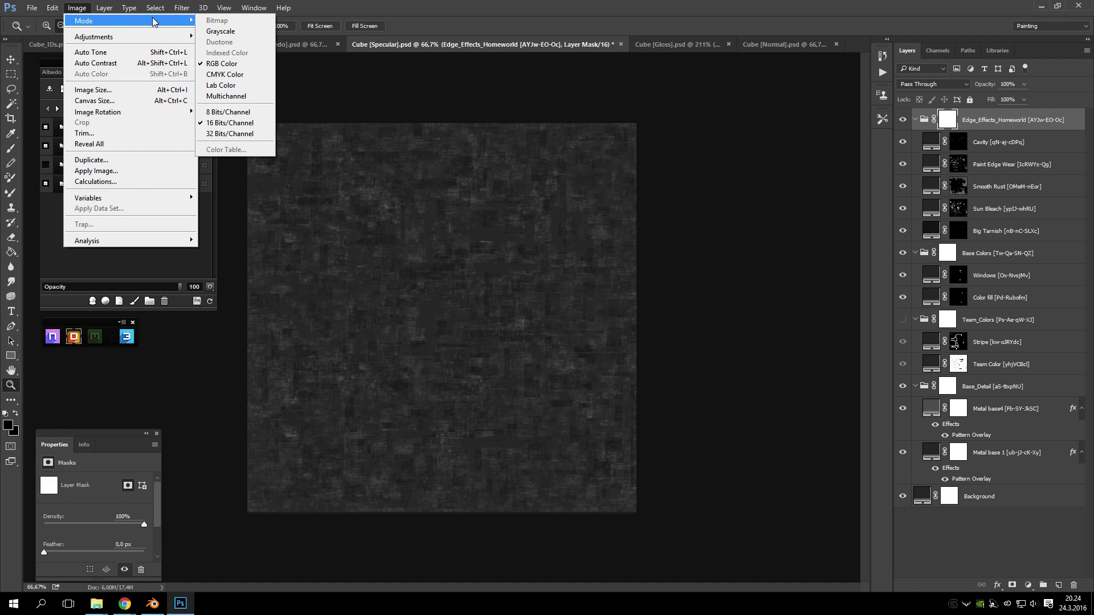
left_click(232, 114)
- Start saving the specular document under a new name in Tutship_Quixel's Textures/Final_tex folder
left_click(51, 7)
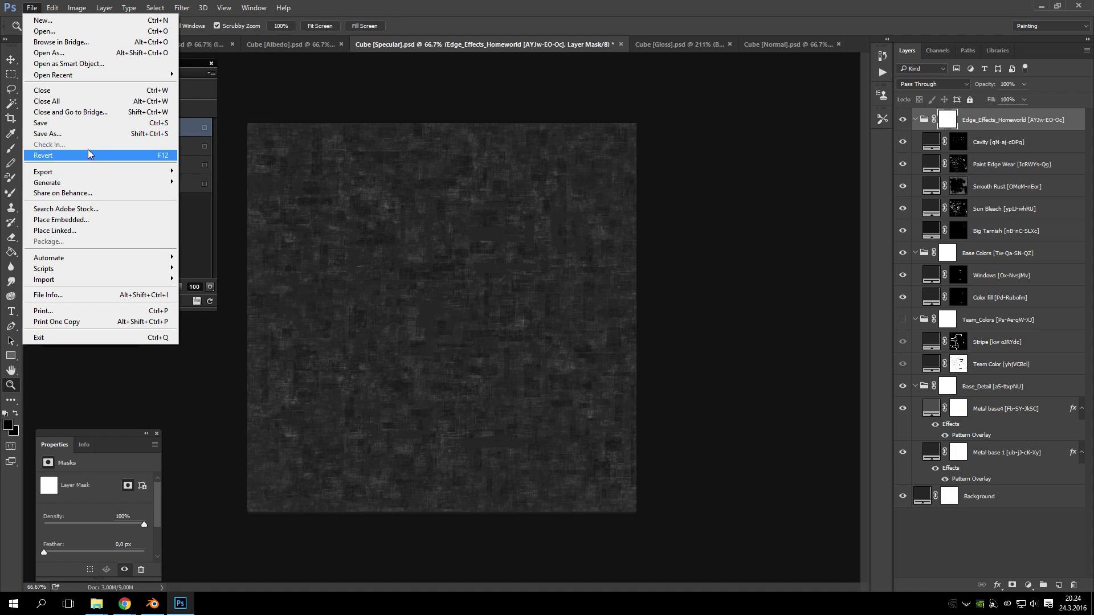
left_click(113, 137)
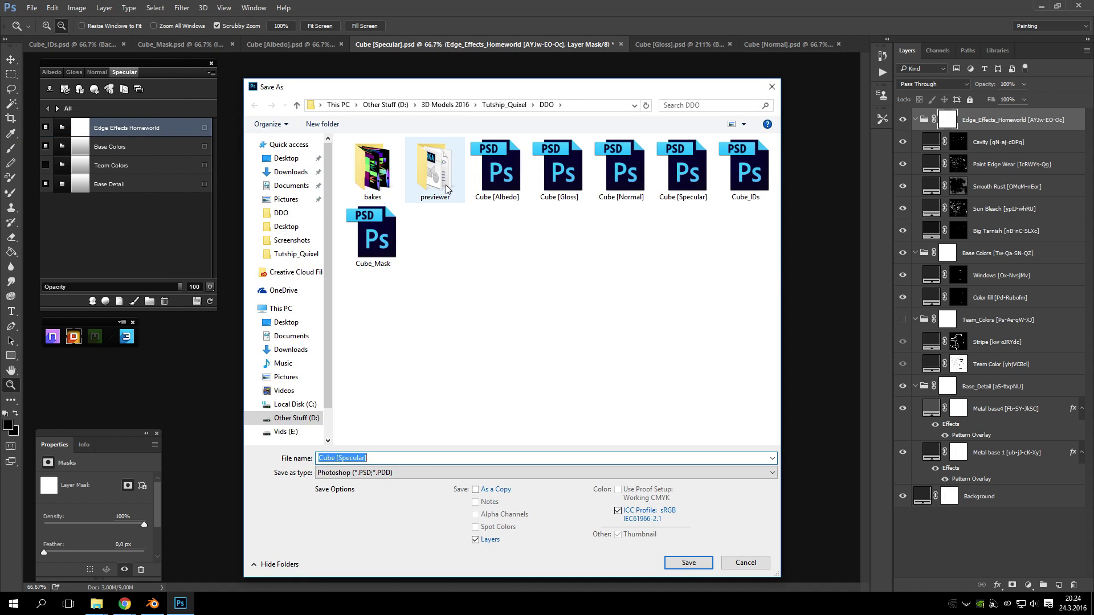
left_click(507, 105)
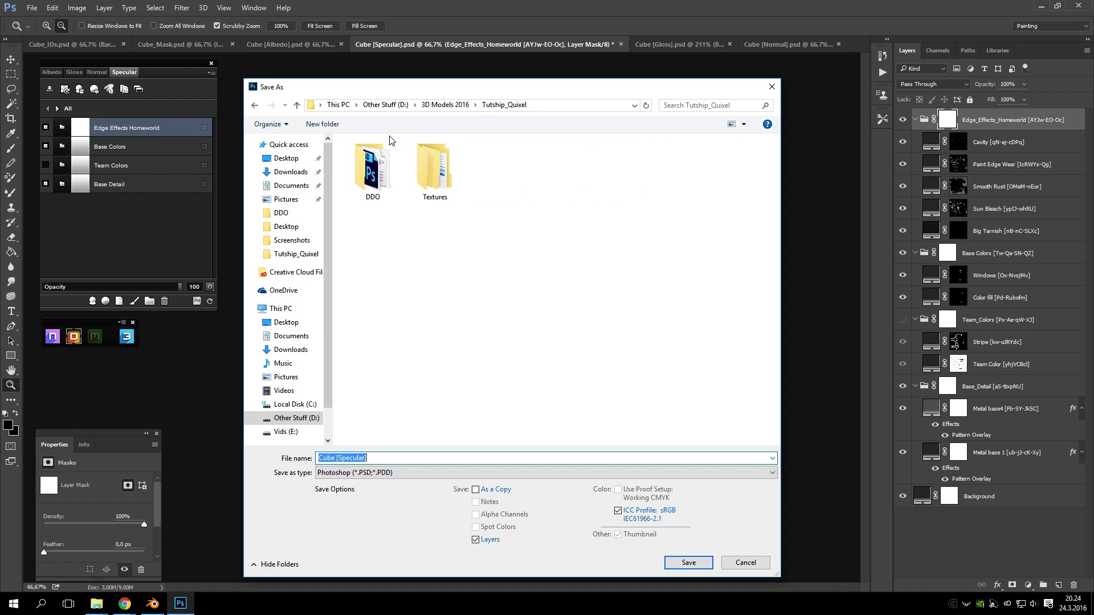
double_click(435, 168)
double_click(371, 157)
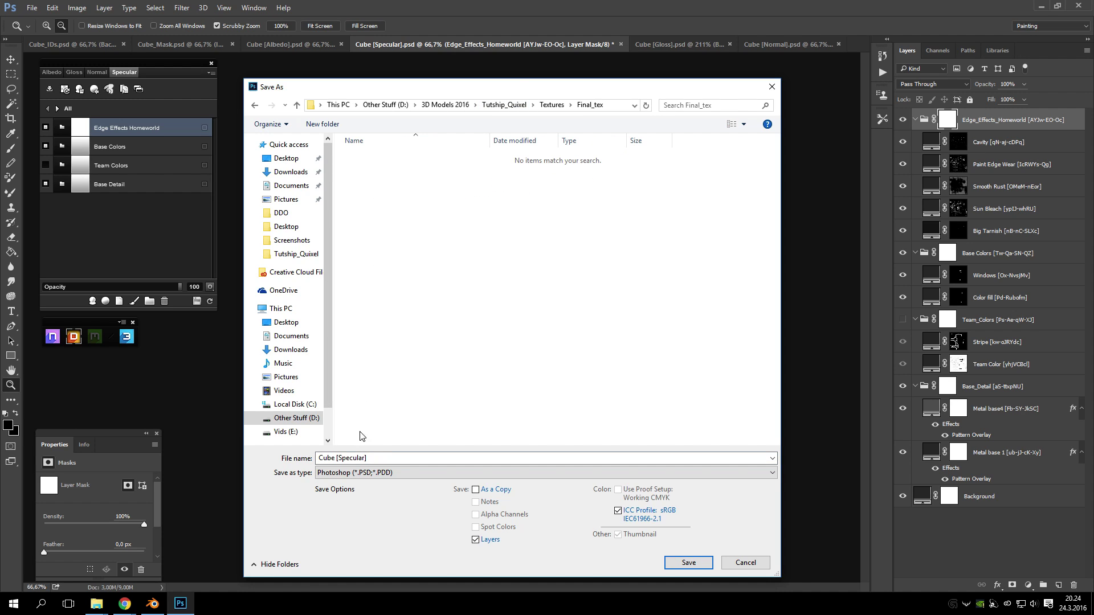
- Name the specular export Tutship_SPEC, reusing the diffuse file's name with the suffix replaced
key("BackSpace")
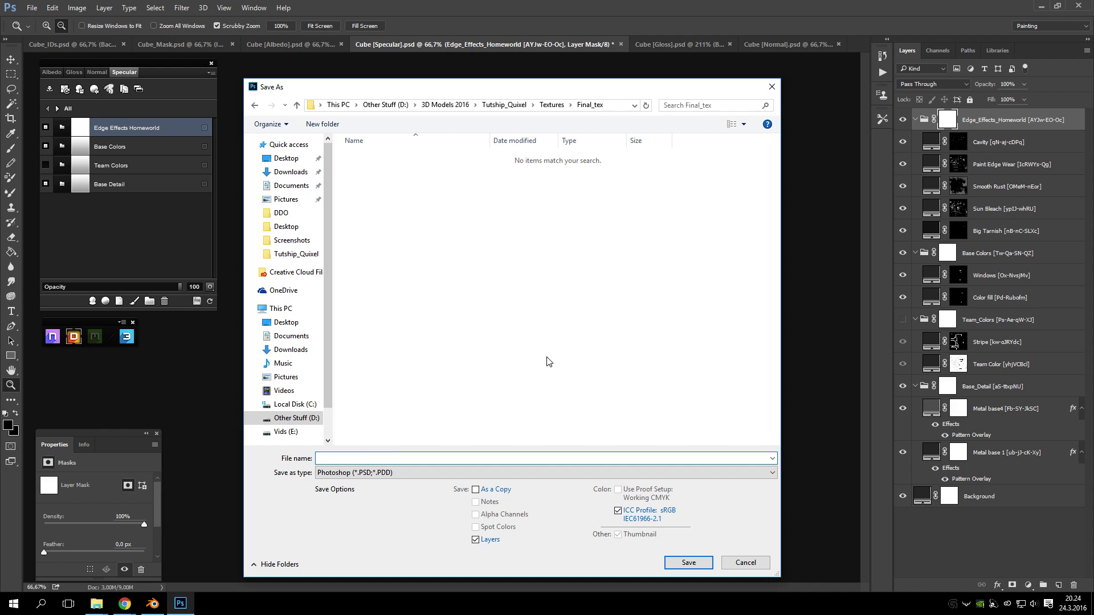
type("Tu")
key("BackSpace")
key("BackSpace")
type("Tu")
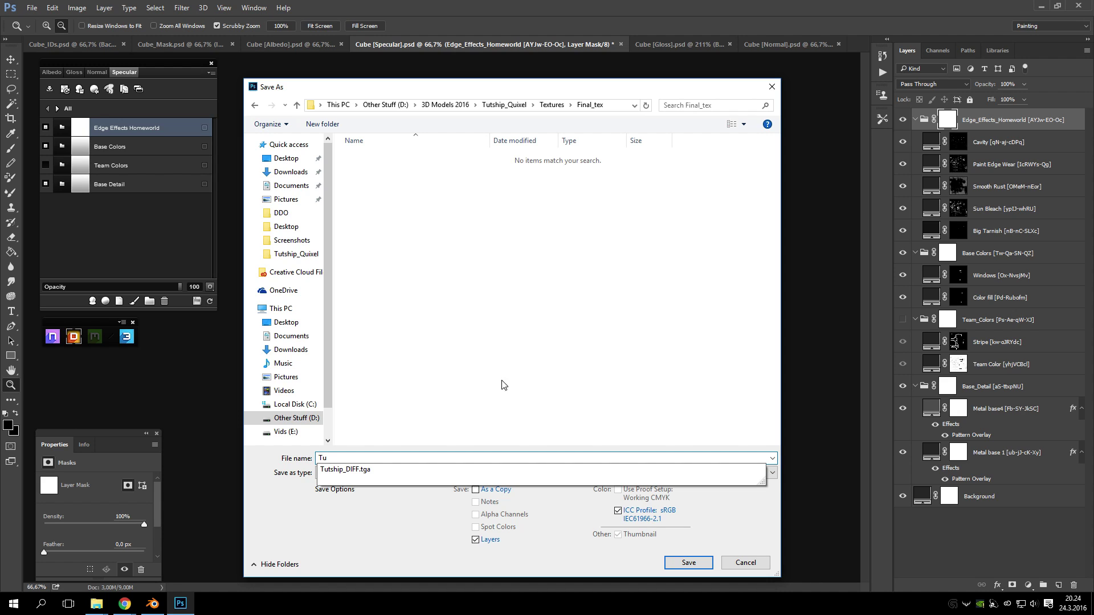
key("Return")
left_click(365, 458)
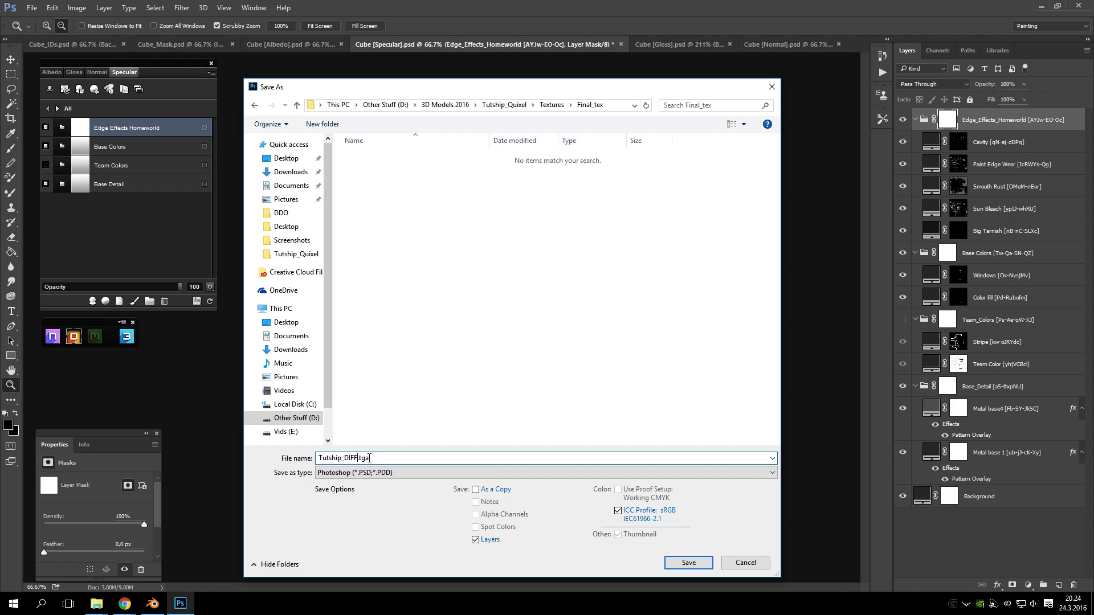
key("BackSpace")
key("BackSpace")
key("BackSpace")
key("BackSpace")
type("SPEC")
- Set the specular export's format to Targa and save it at 32 bits/pixel
left_click(501, 472)
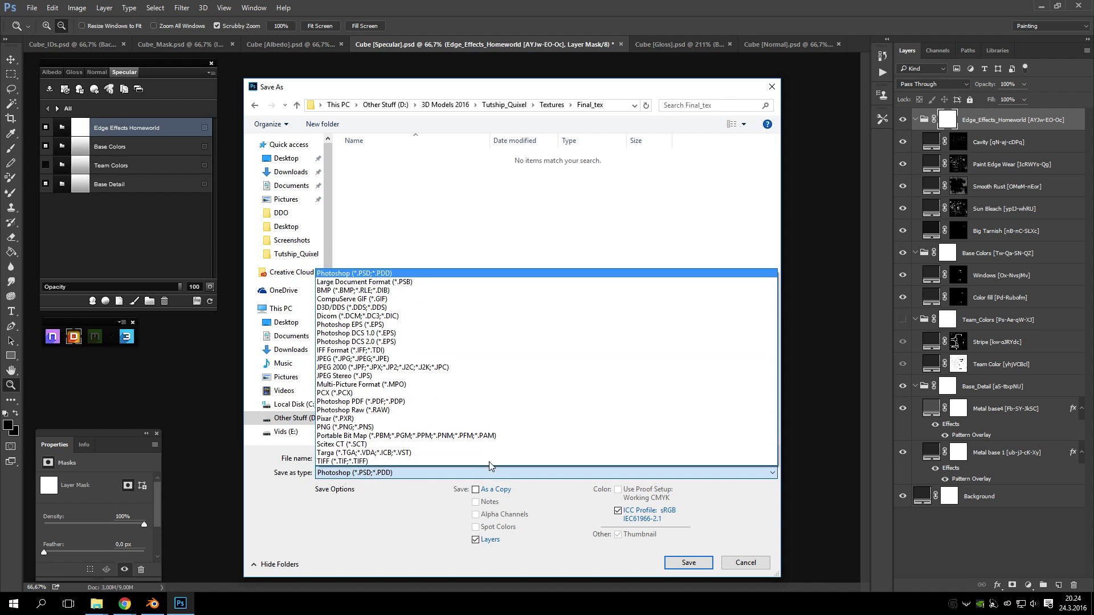
left_click(459, 453)
left_click(379, 456)
left_click(368, 456)
left_click(689, 562)
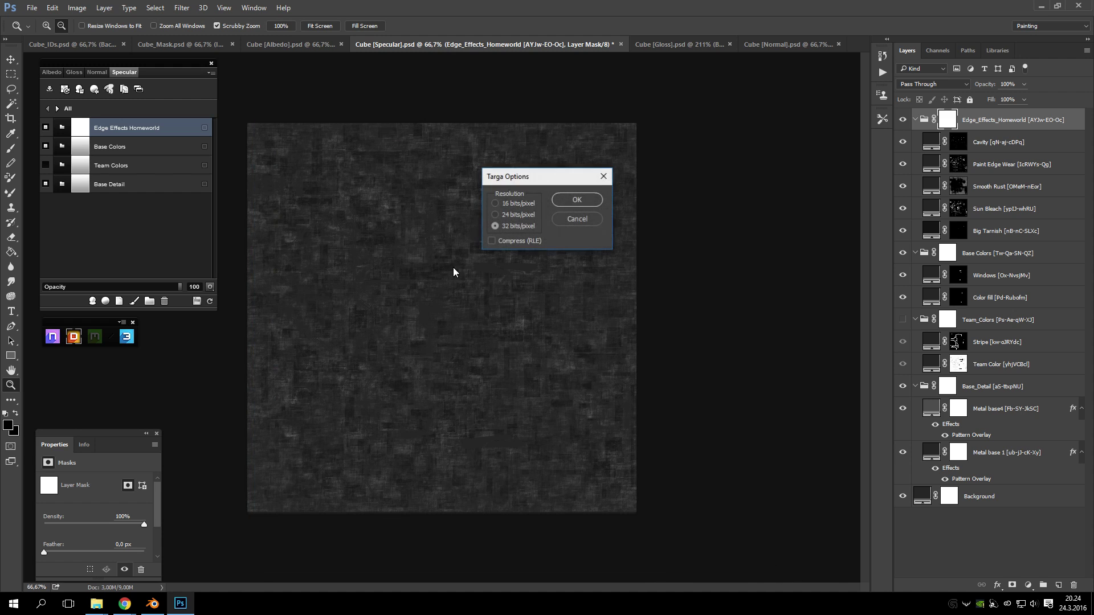
left_click(573, 205)
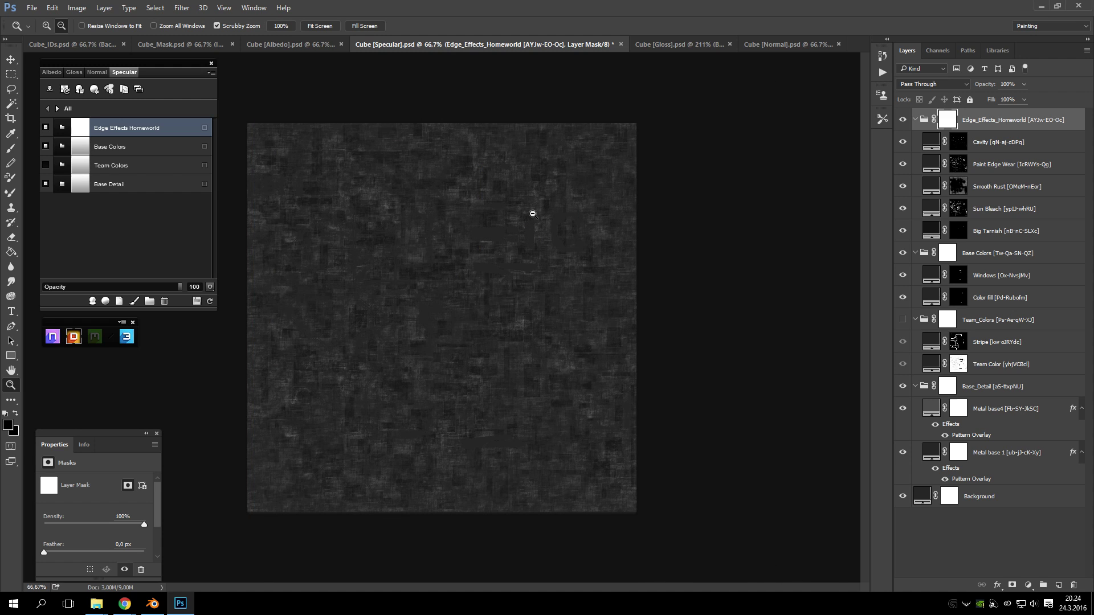
- Switch to the Cube [Gloss] document and show its whole texture
left_click(664, 45)
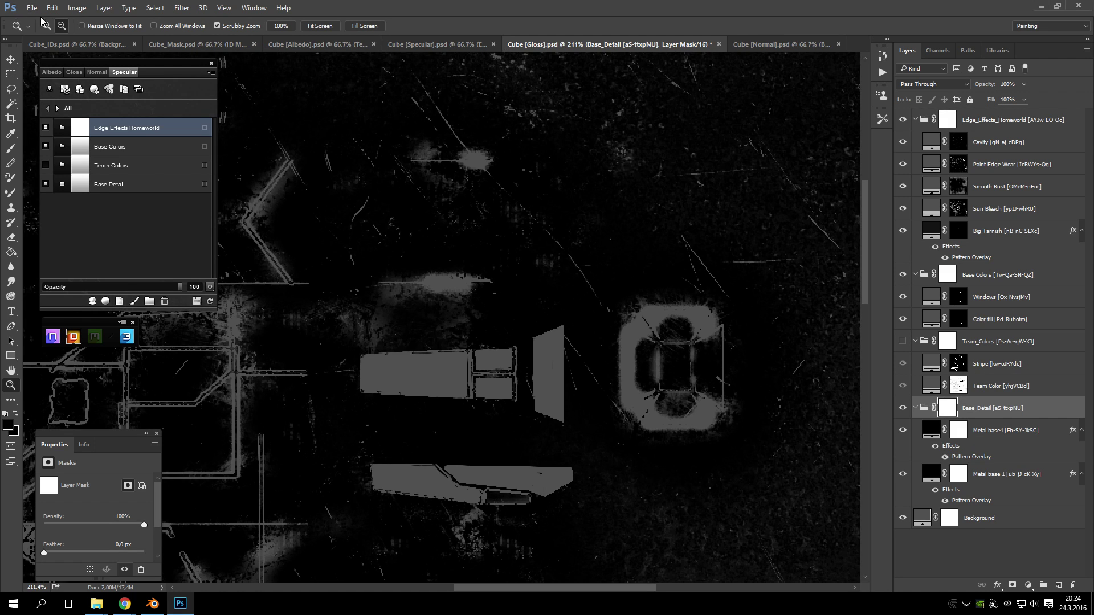
key("ctrl+1")
left_click(383, 246)
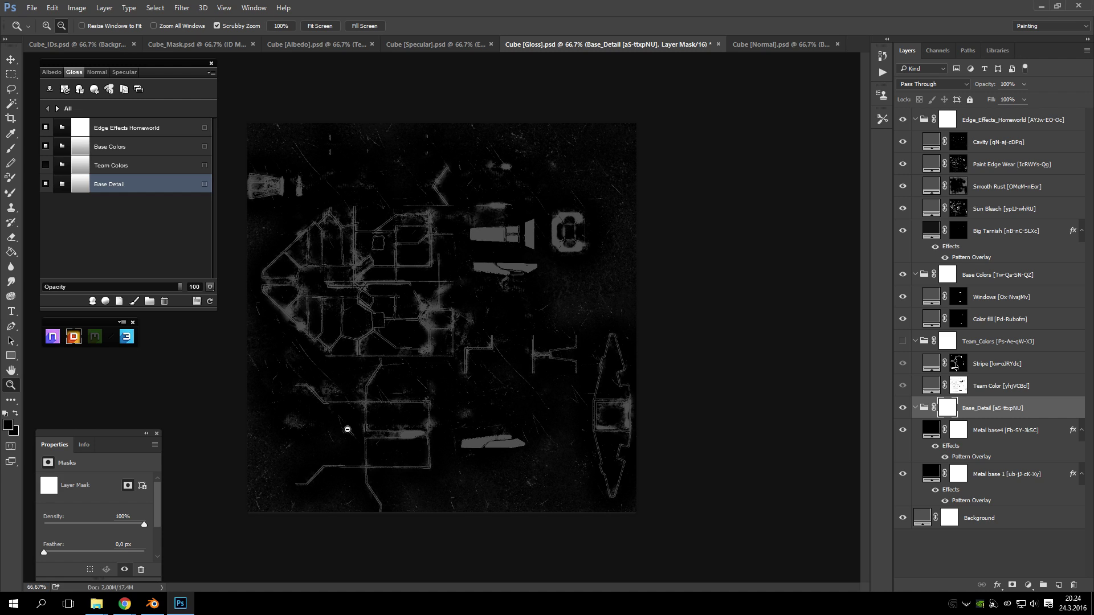
left_click(33, 9)
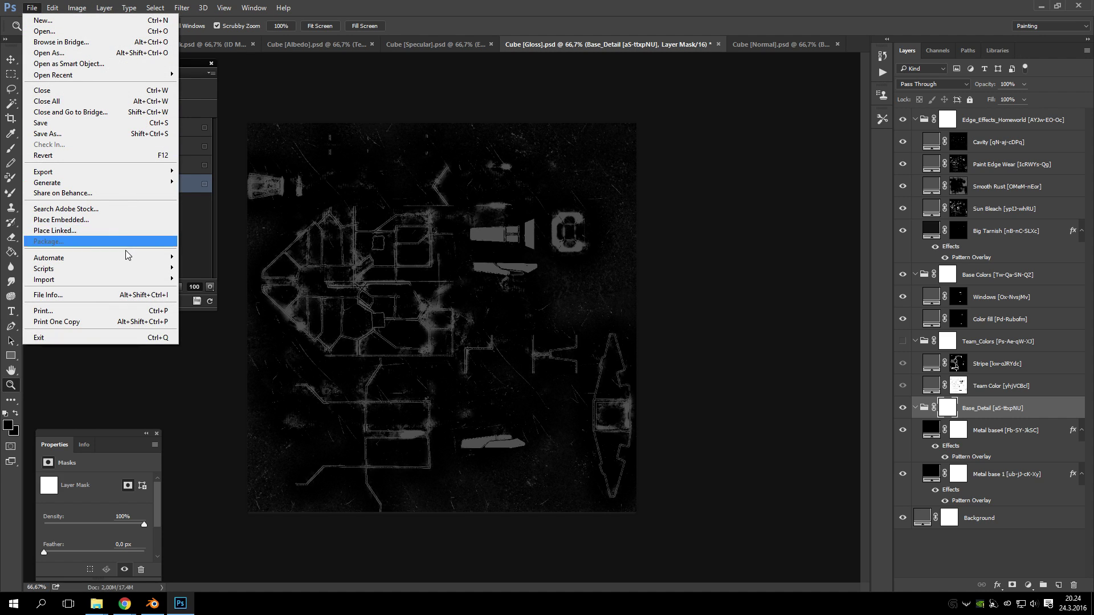
left_click(68, 133)
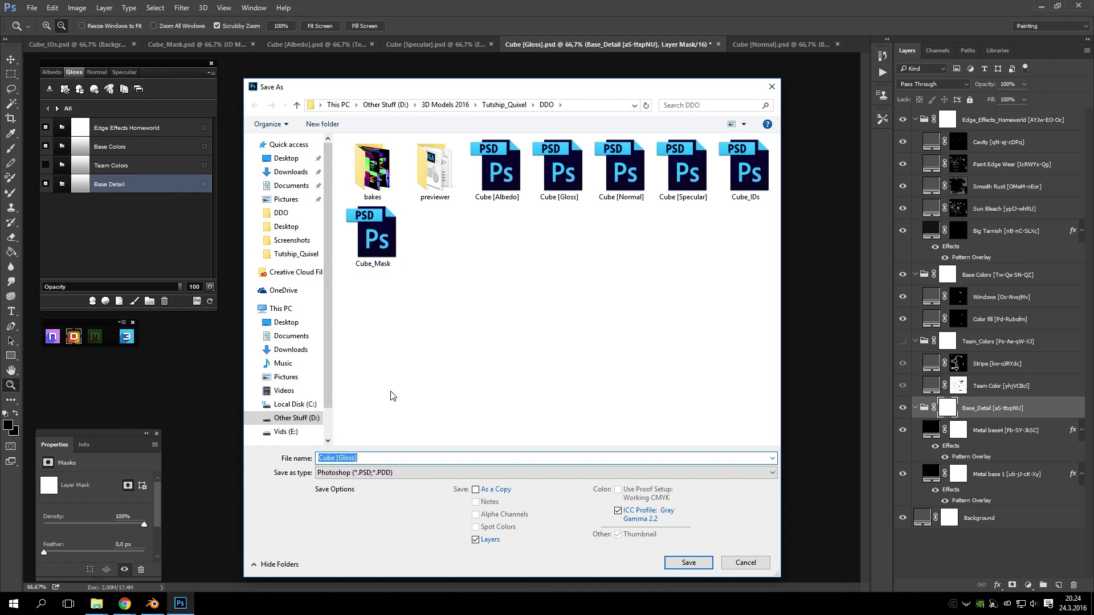
left_click(371, 473)
left_click(371, 473)
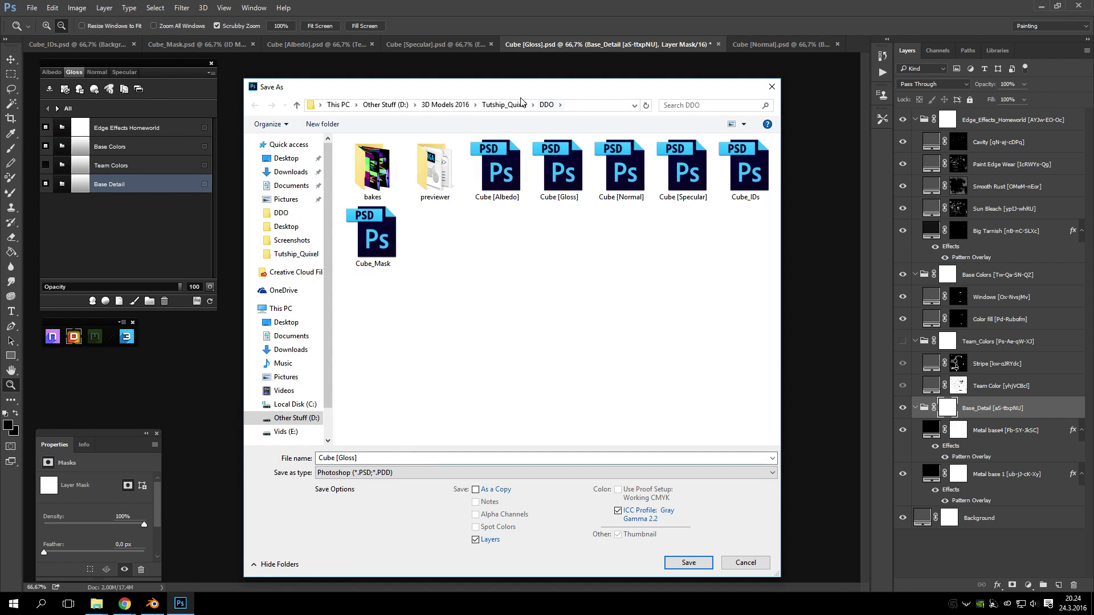
left_click(503, 105)
double_click(435, 175)
double_click(404, 159)
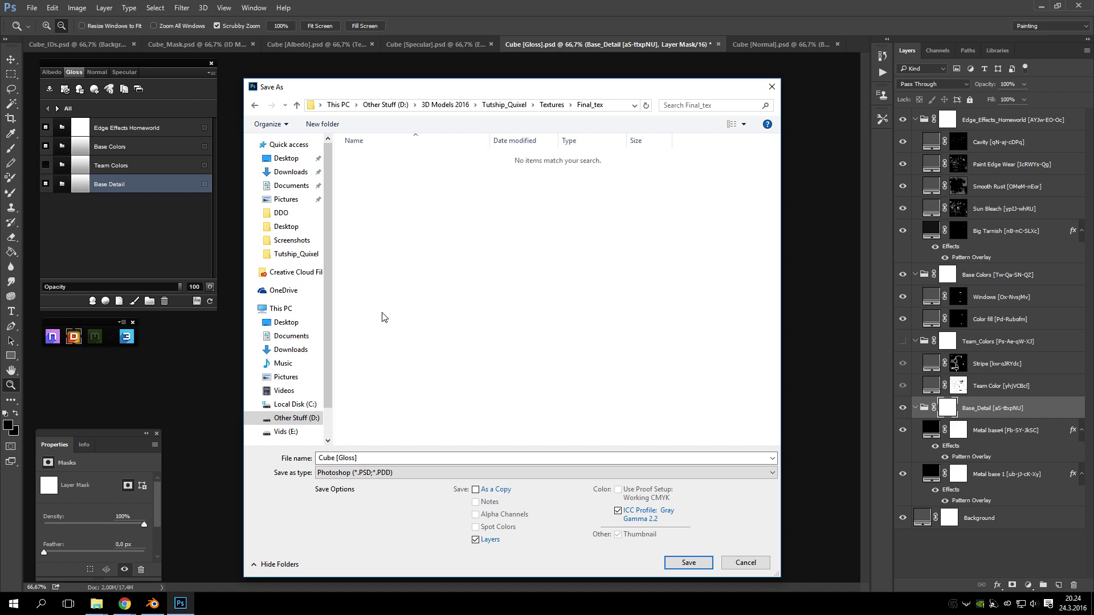
left_click(388, 474)
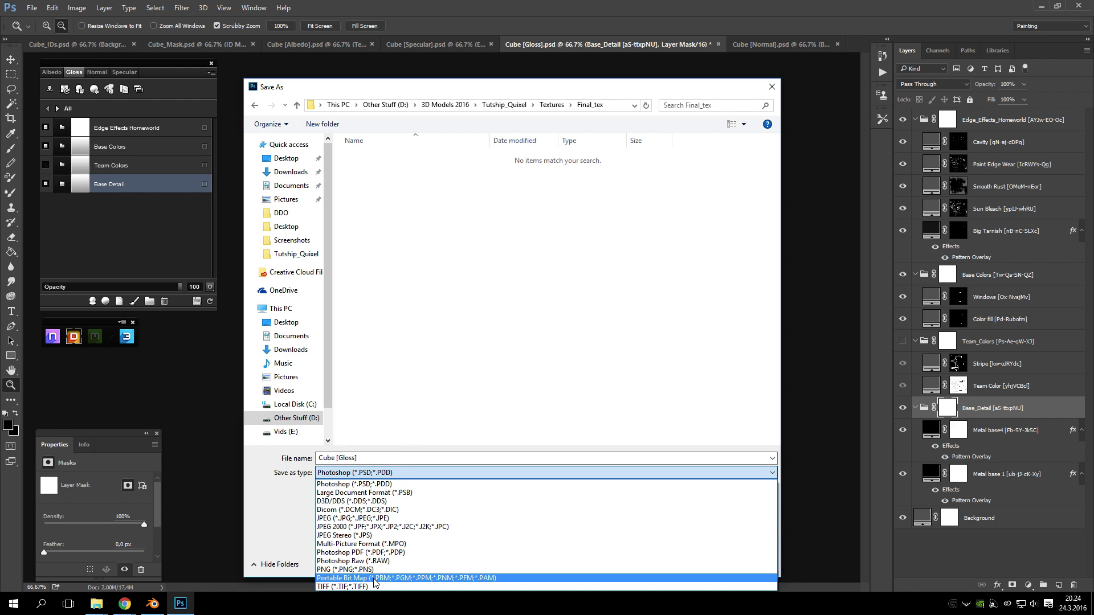
left_click(782, 70)
left_click(771, 87)
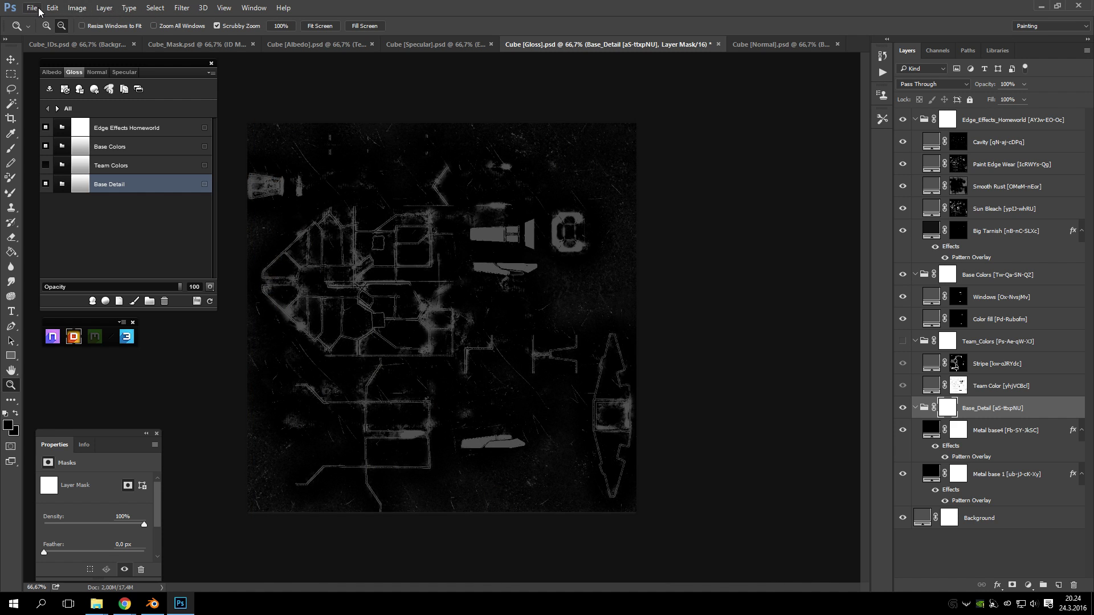
- Convert the gloss document's color depth to 8 Bits/Channel
left_click(78, 8)
mouse_move(94, 21)
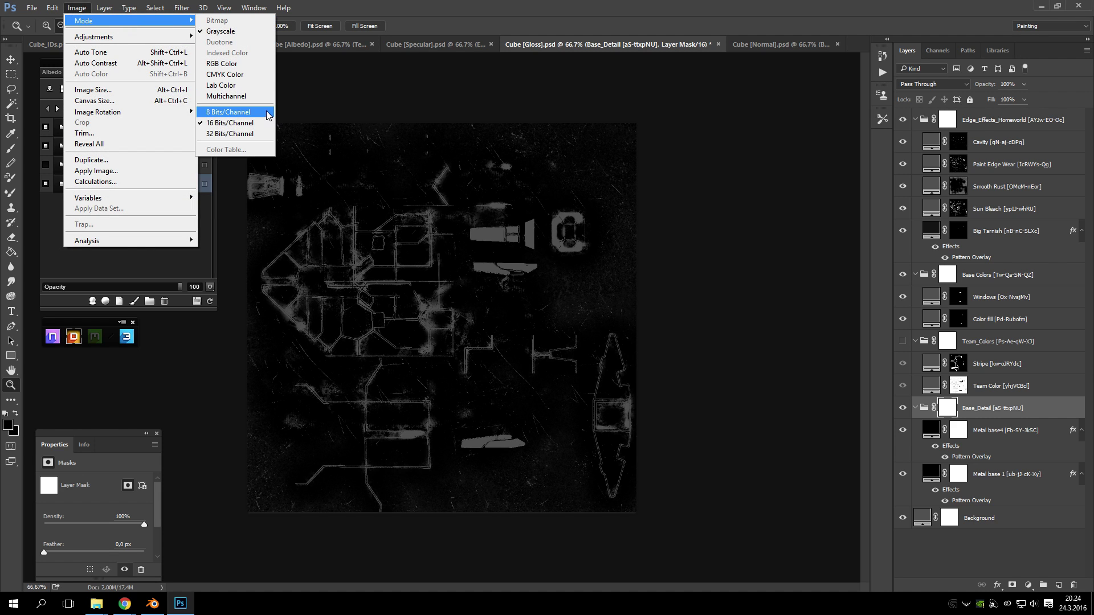
left_click(228, 112)
- Start saving a copy of the gloss document and choose the Final_tex folder inside Tutship_Quixel's Textures folder as its destination
left_click(31, 8)
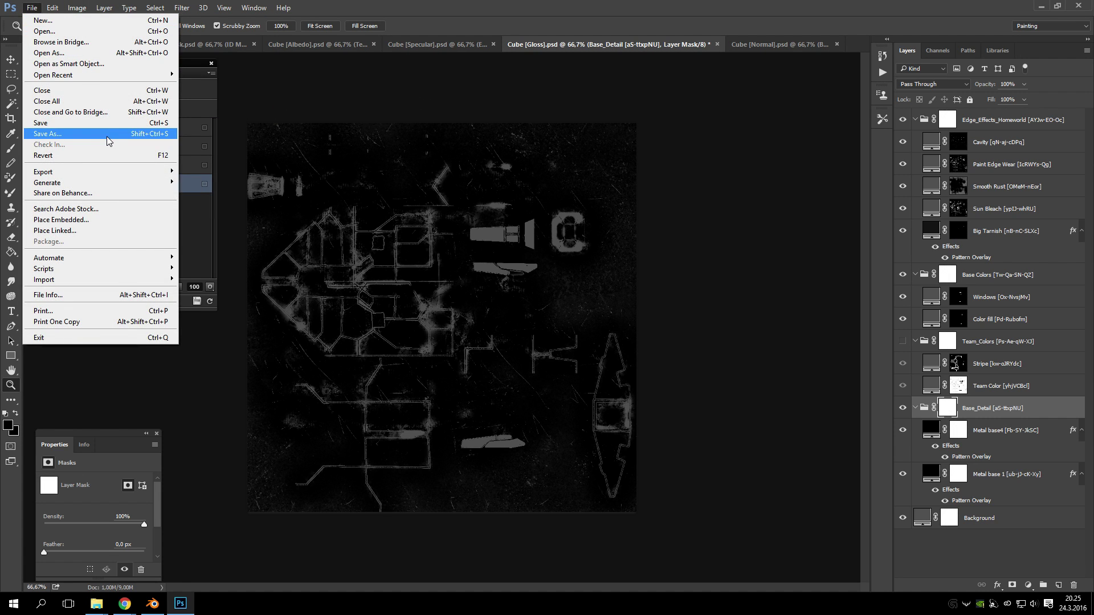
left_click(107, 136)
left_click(503, 106)
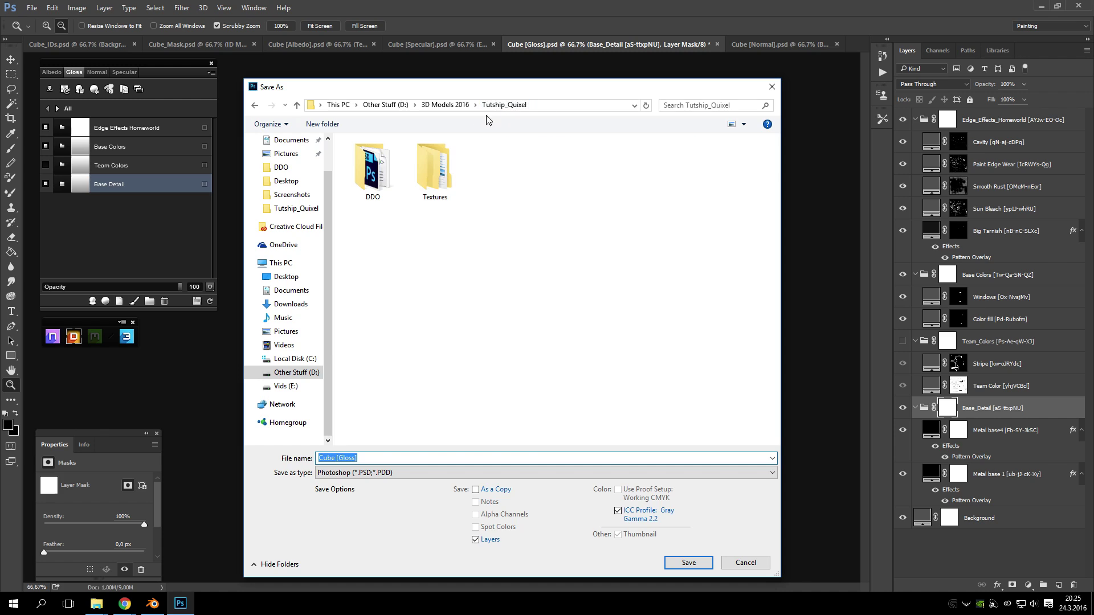
double_click(435, 171)
left_click(408, 169)
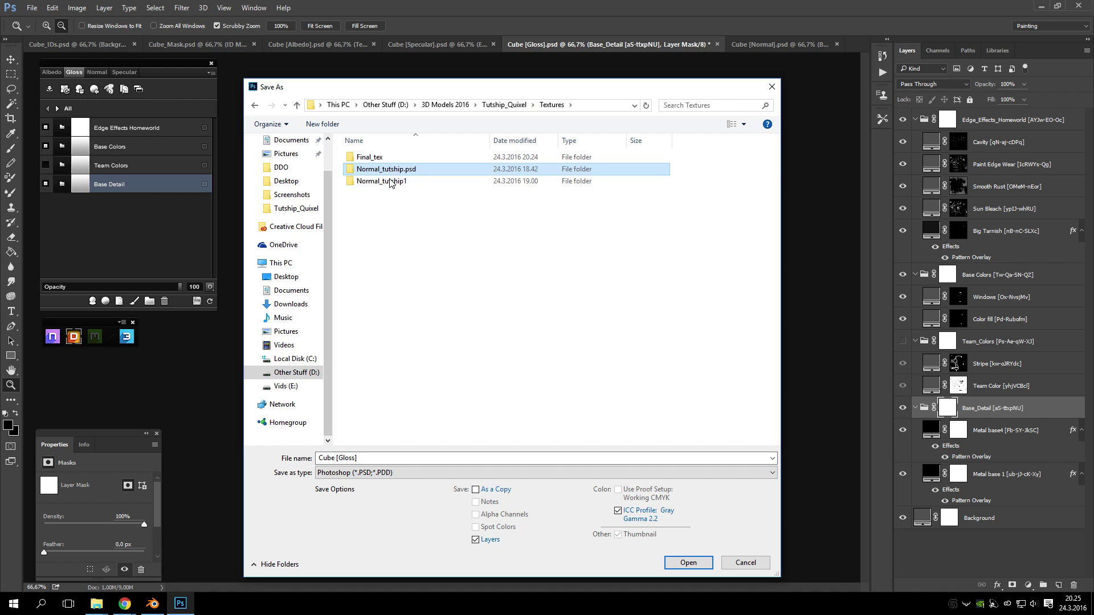
left_click(504, 105)
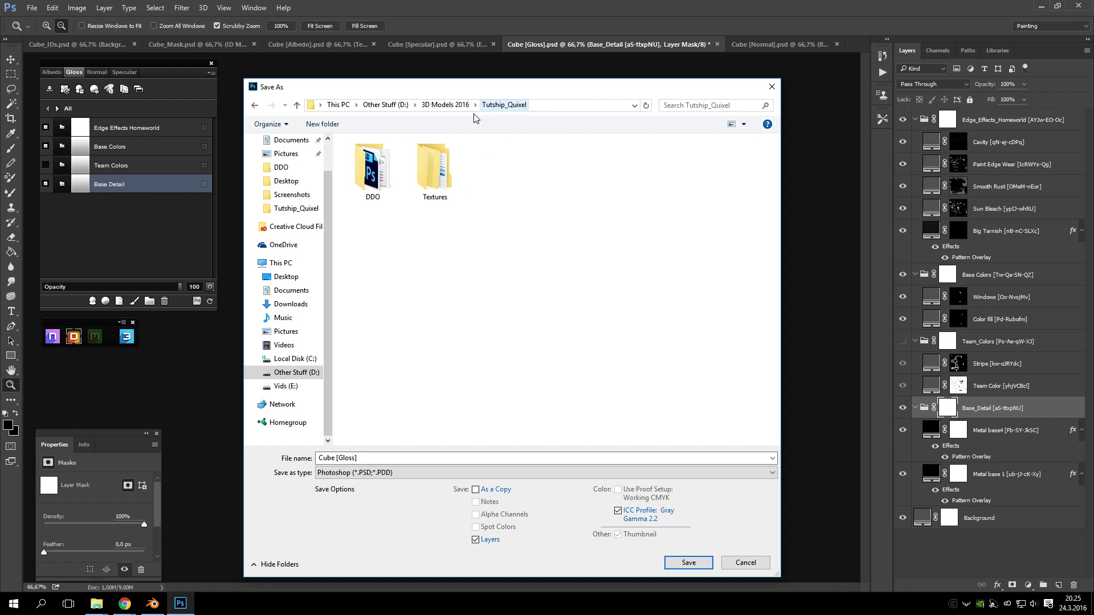
double_click(423, 173)
double_click(382, 158)
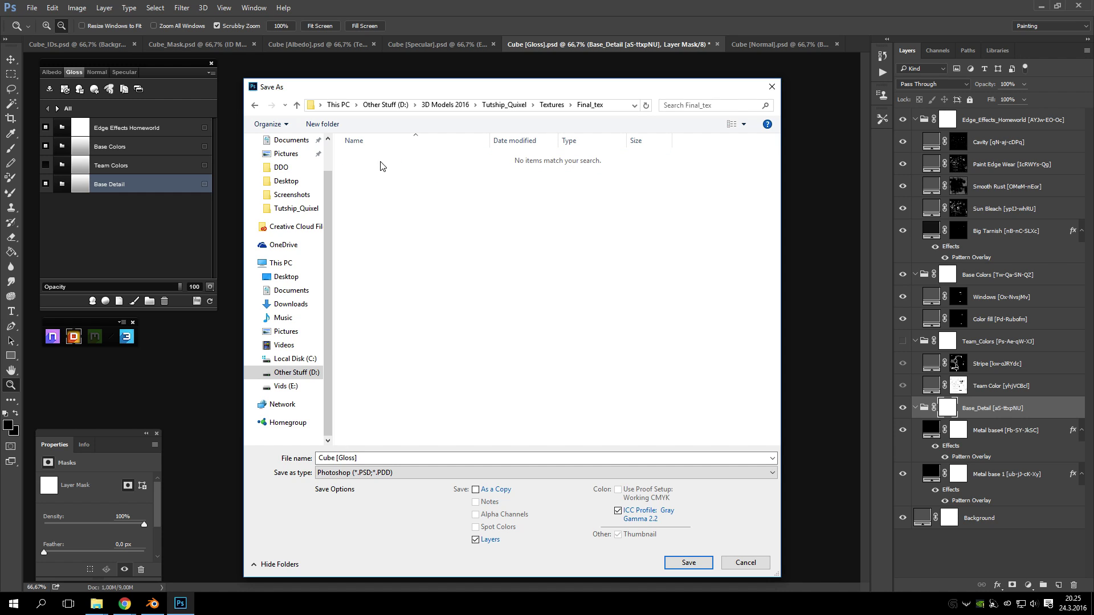
- Save the gloss map in Targa format as Tutship_REFL, reusing the specular file's name with the suffix replaced
left_click(391, 472)
left_click(391, 459)
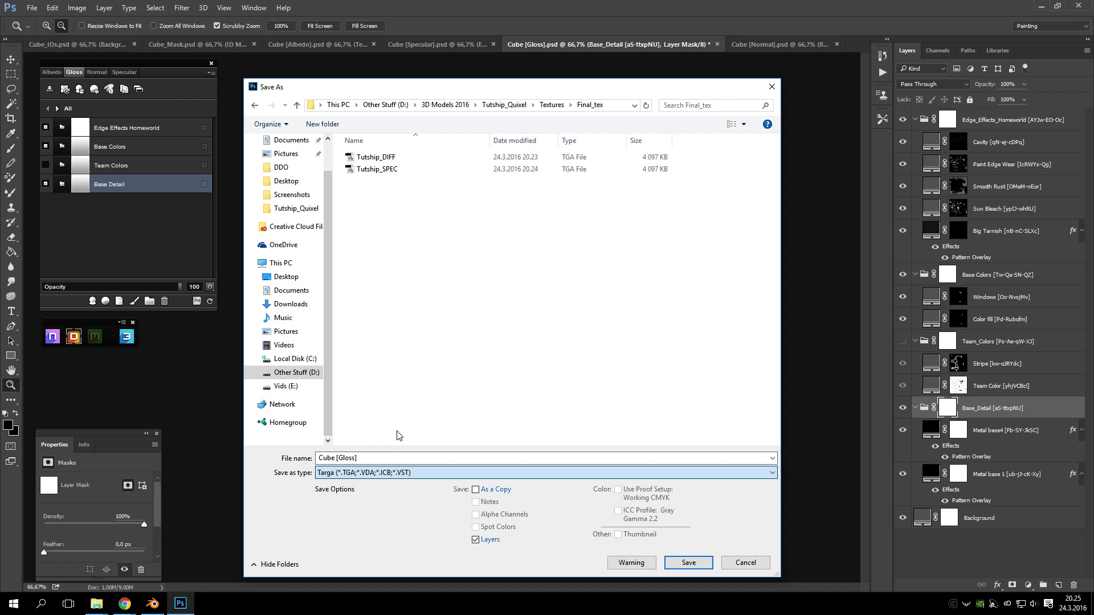
left_click(376, 170)
left_click(366, 458)
key("BackSpace")
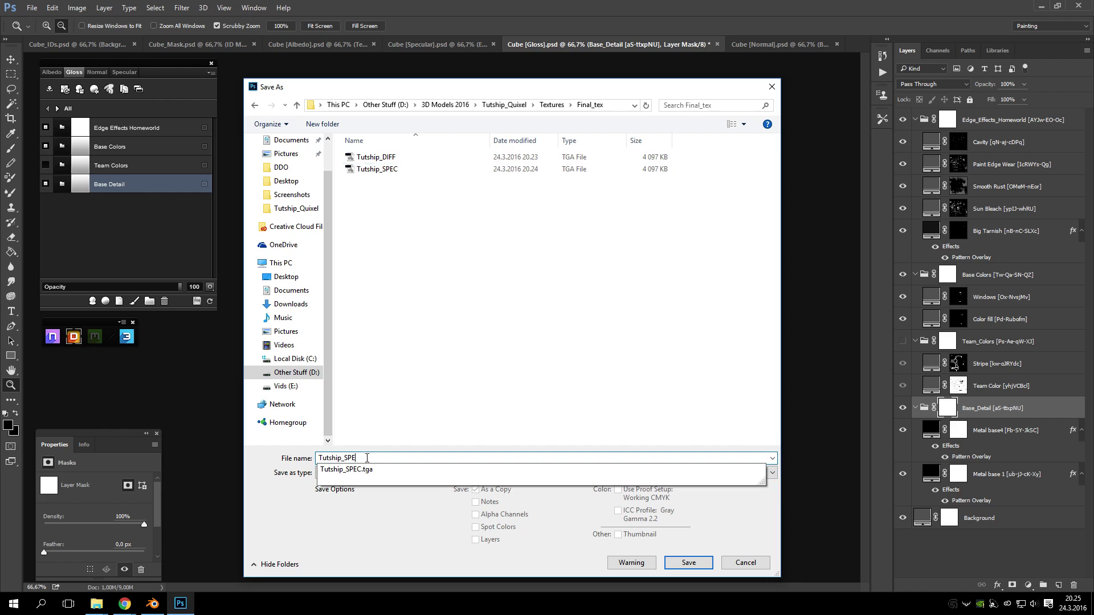
key("BackSpace")
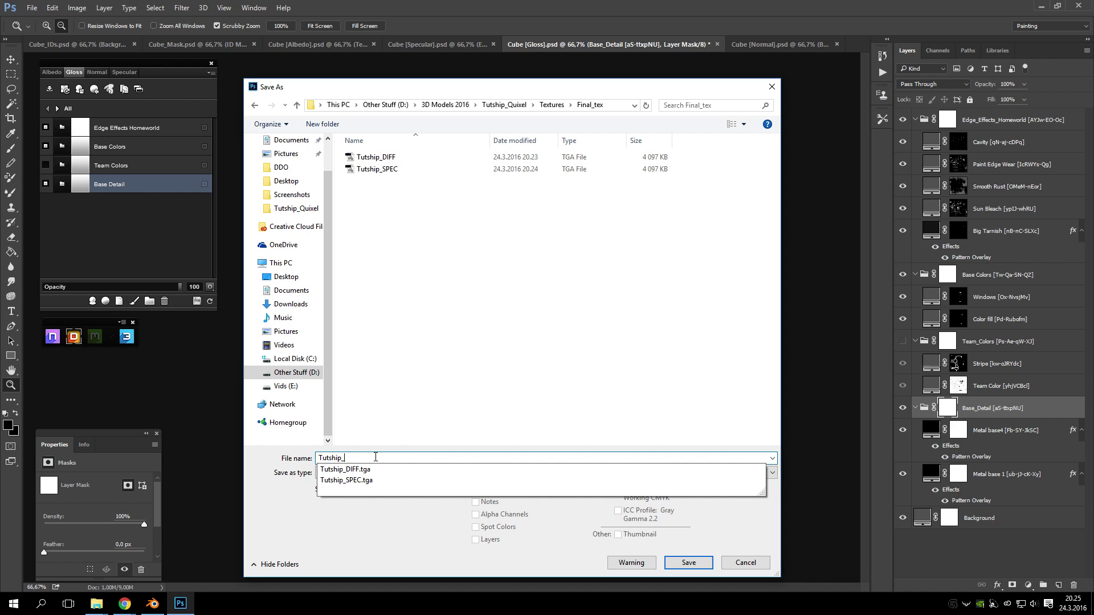
type("REFL")
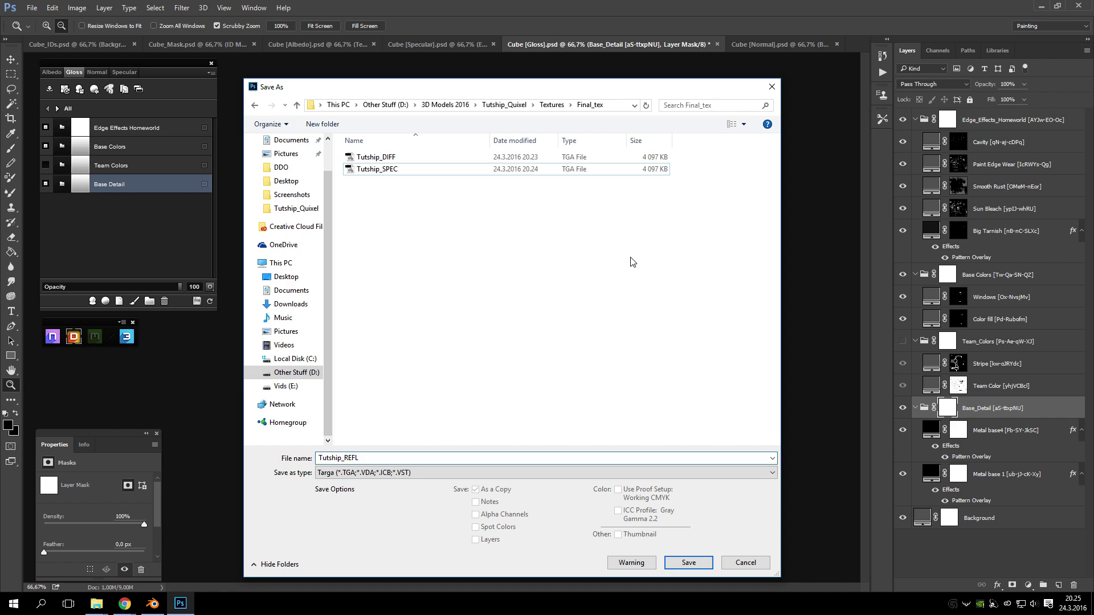
left_click(689, 563)
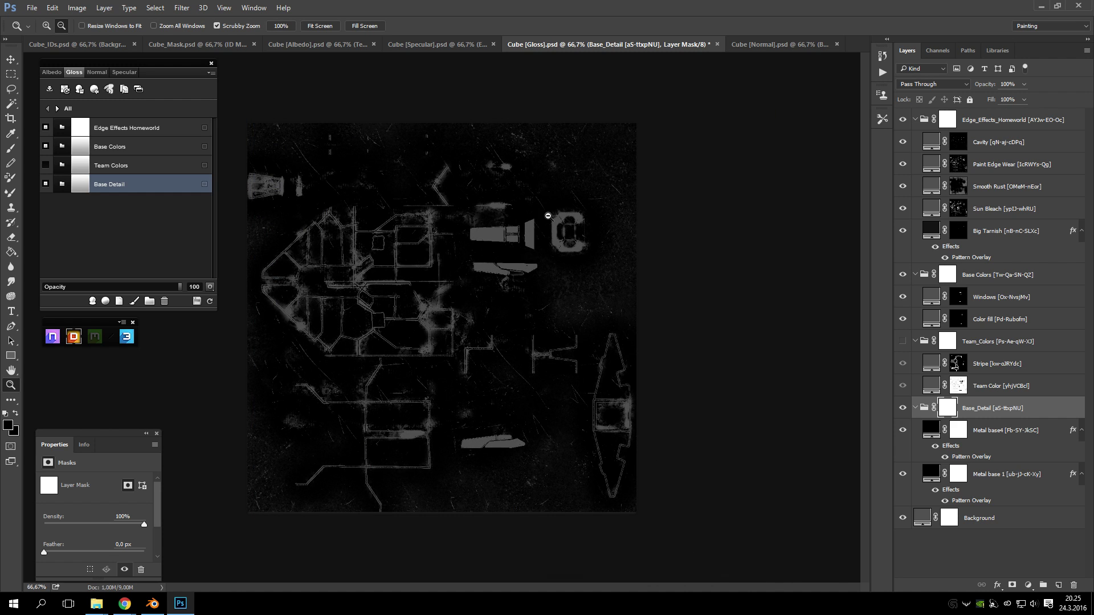
left_click(31, 7)
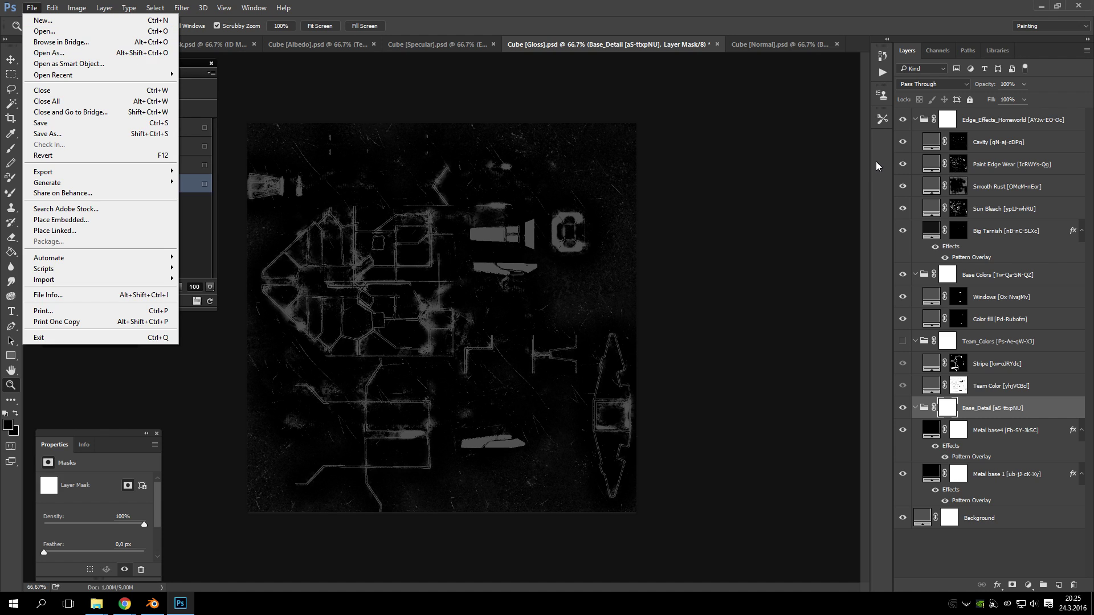
key("Escape")
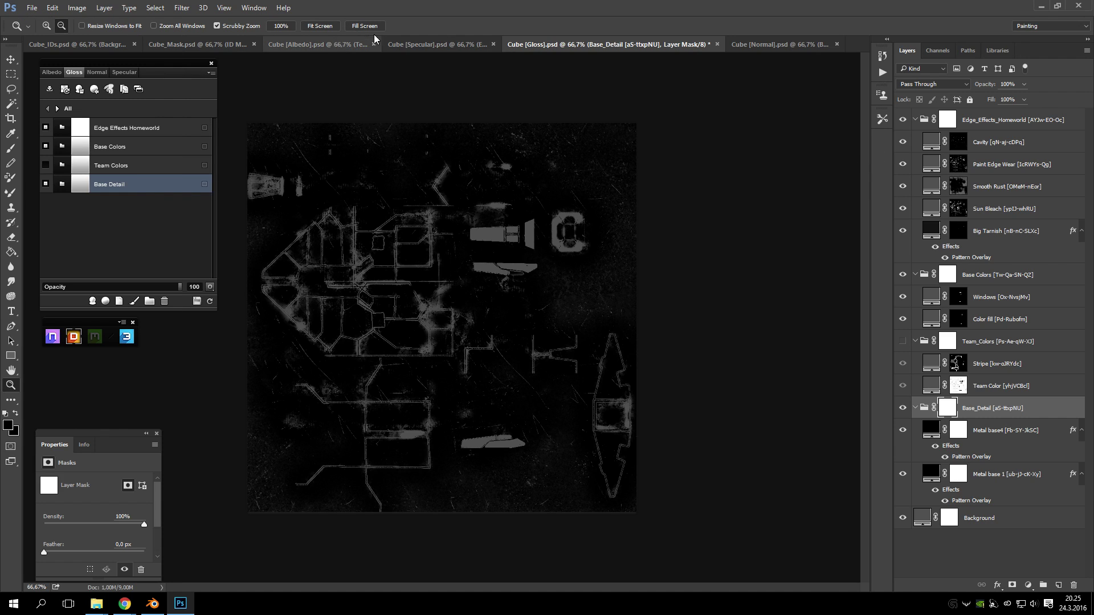
left_click(433, 39)
left_click(650, 45)
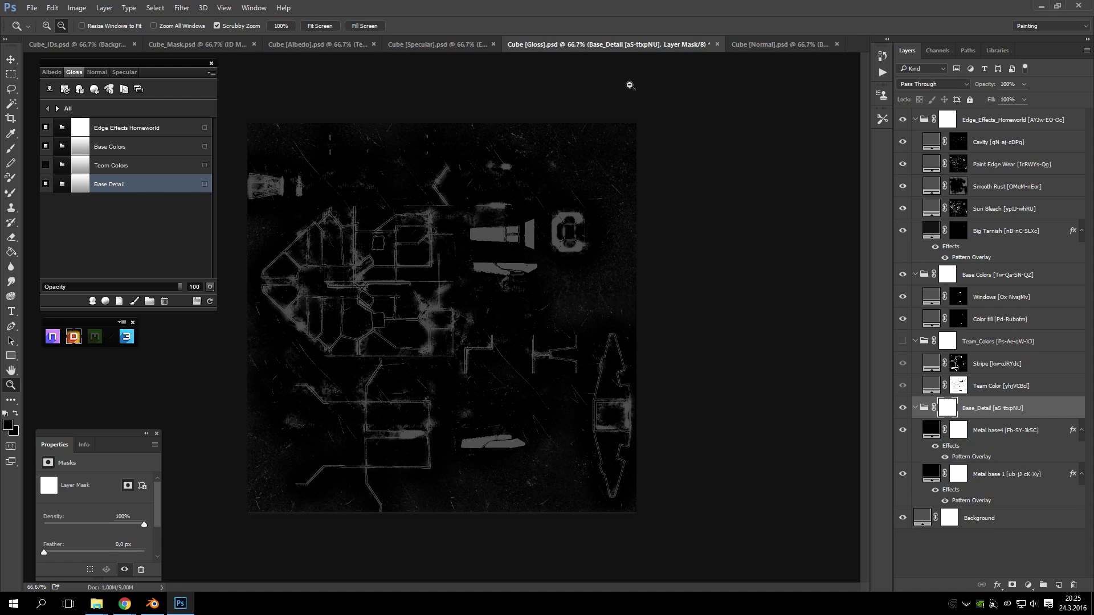
- Switch to the Cube [Normal] document and convert its color depth to 8 Bits/Channel
left_click(770, 45)
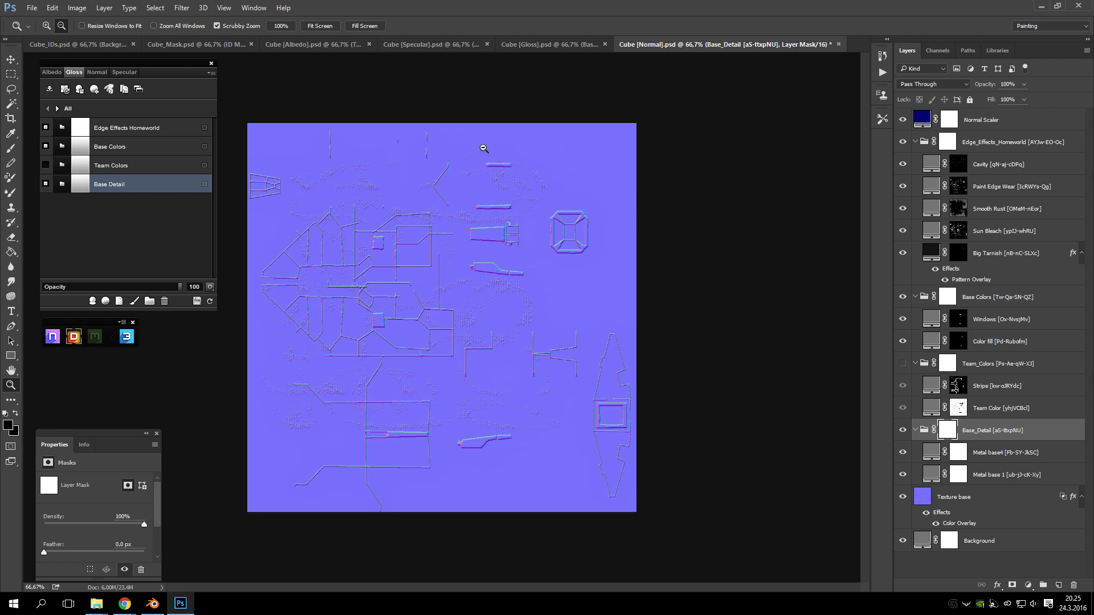
left_click(32, 8)
mouse_move(71, 15)
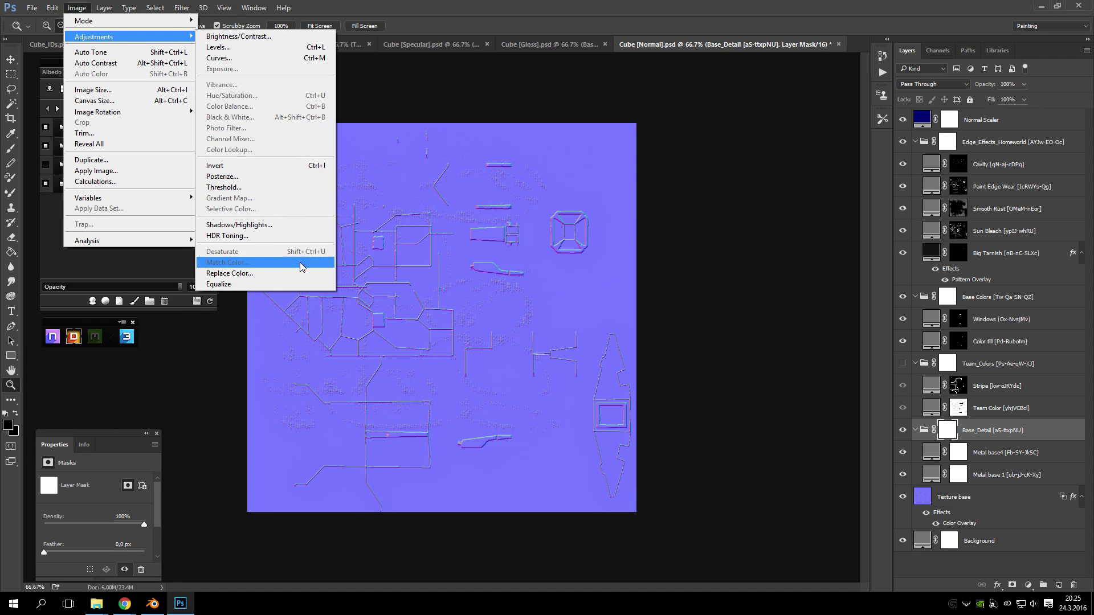
left_click(77, 8)
mouse_move(85, 21)
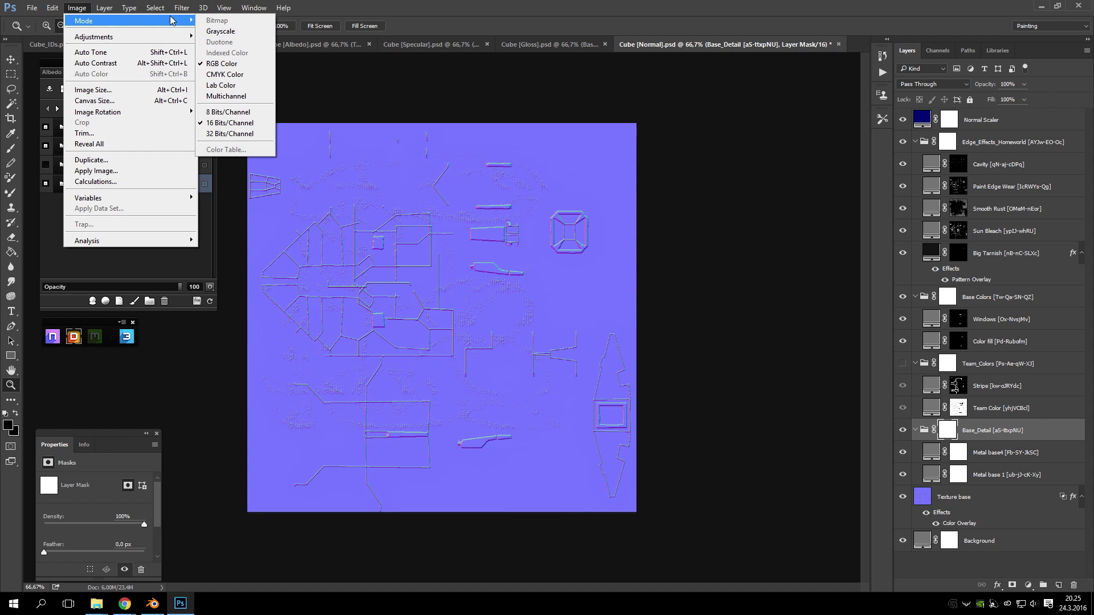
left_click(228, 112)
- Start saving a copy of the normal document and choose the Textures folder's Final_tex subfolder as its destination
left_click(34, 7)
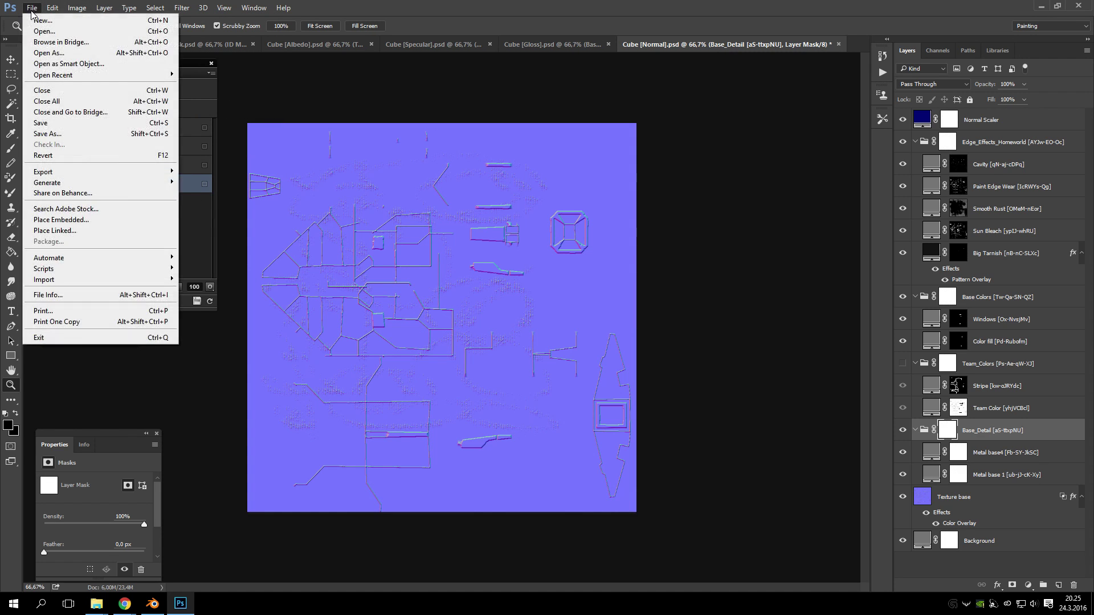
left_click(91, 134)
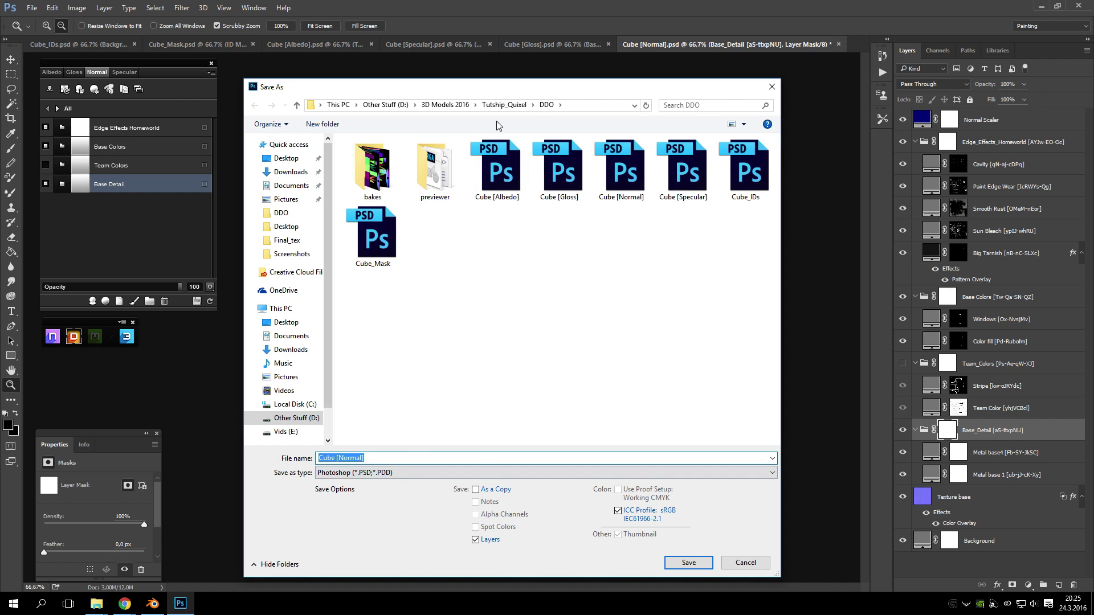
left_click(490, 106)
double_click(433, 171)
double_click(365, 154)
- Save the normal map in Targa format as Tutship_NORM at 32 bits/pixel, reusing the diffuse file's name with the suffix replaced
left_click(408, 472)
left_click(399, 447)
left_click(395, 158)
left_click(357, 458)
left_click_drag(358, 458, 351, 458)
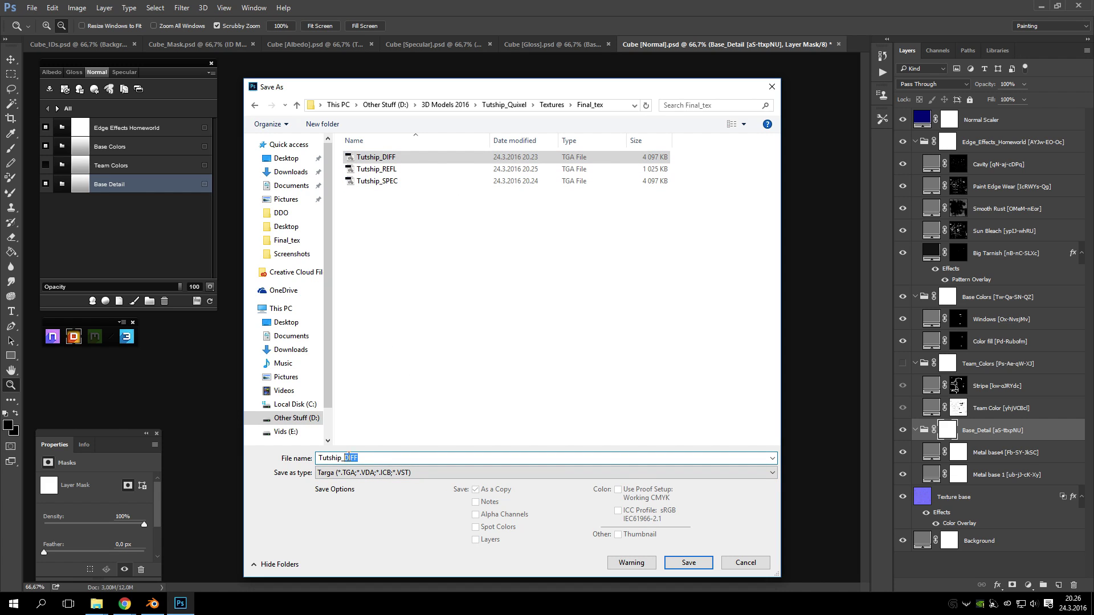
key("BackSpace")
type("NORM")
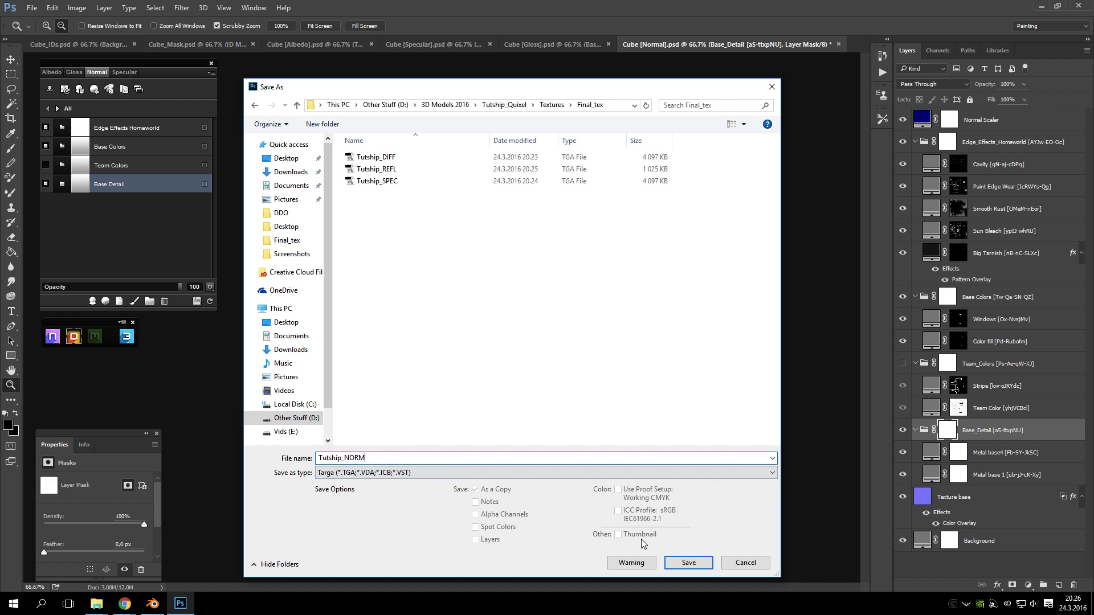
left_click(673, 559)
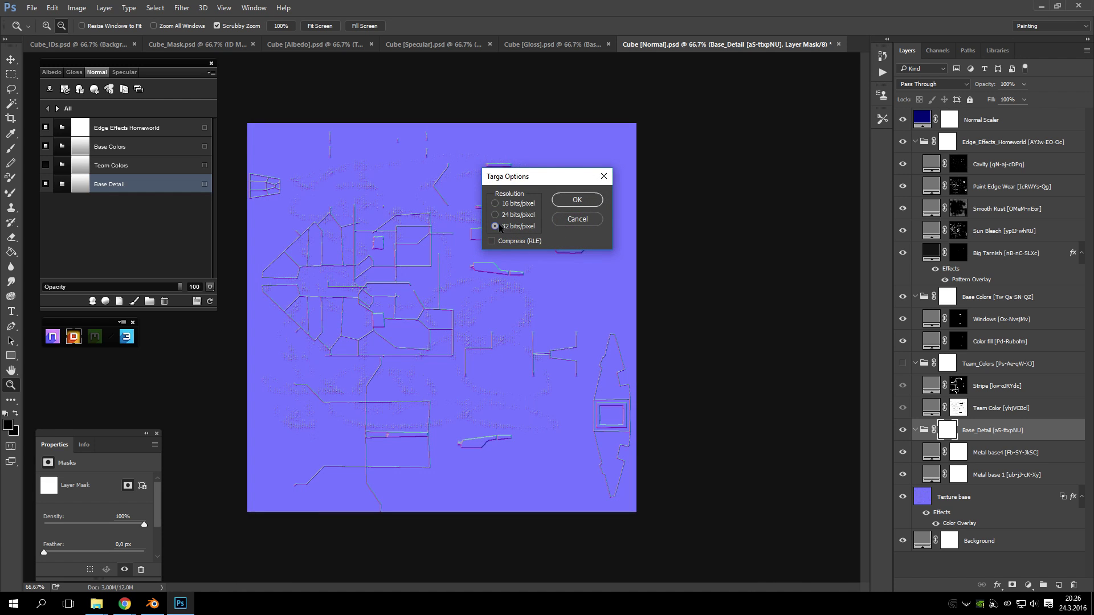
key("Return")
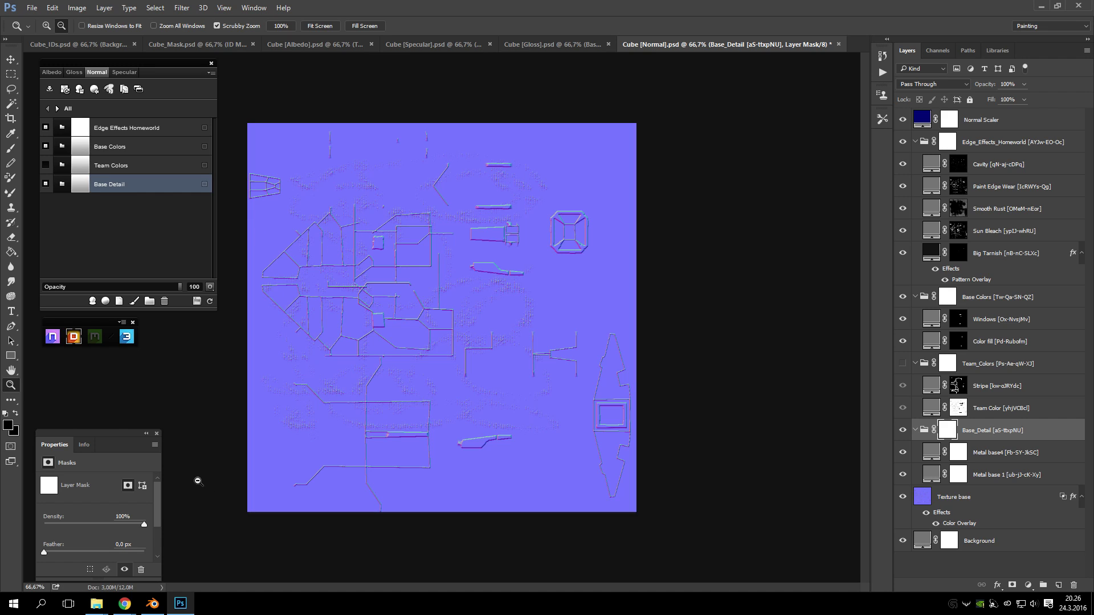
- Turn the Team Colors group back on, and open its contents in the Cube [Albedo] document
left_click(44, 165)
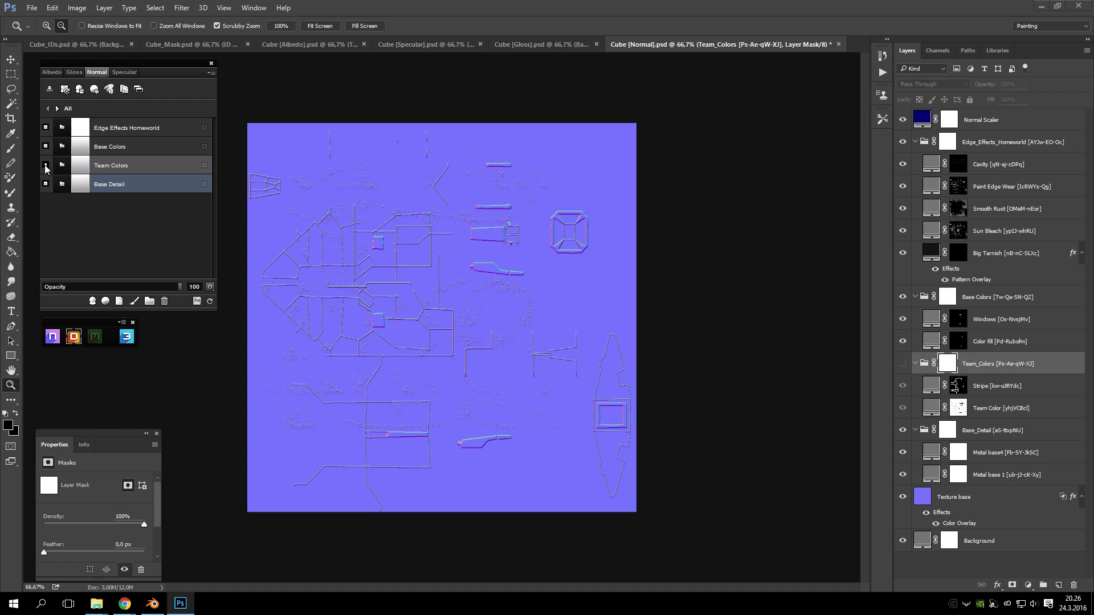
left_click(63, 165)
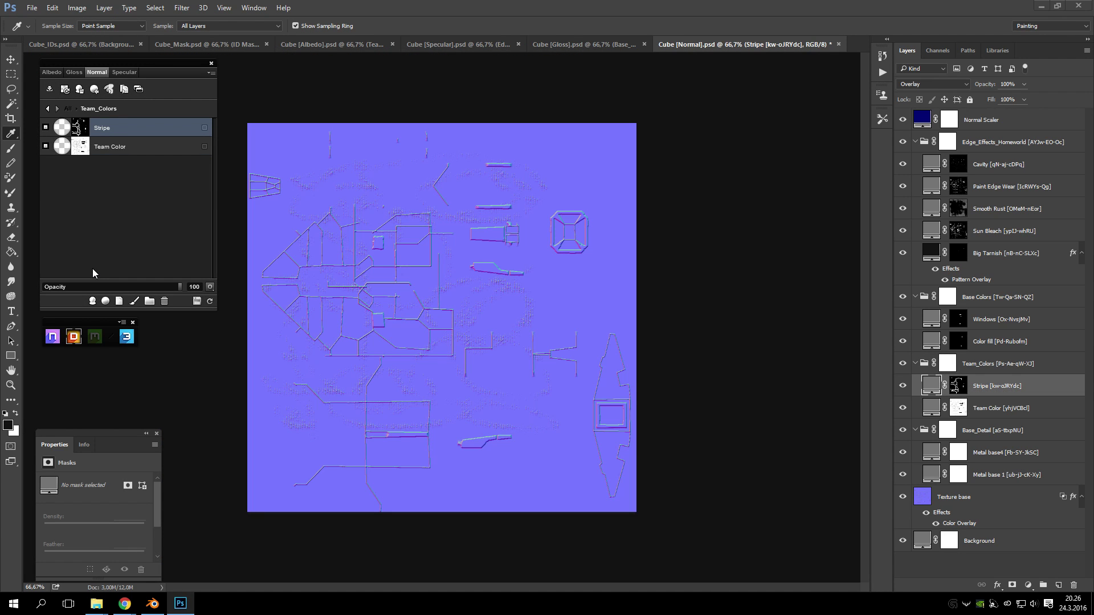
left_click(360, 47)
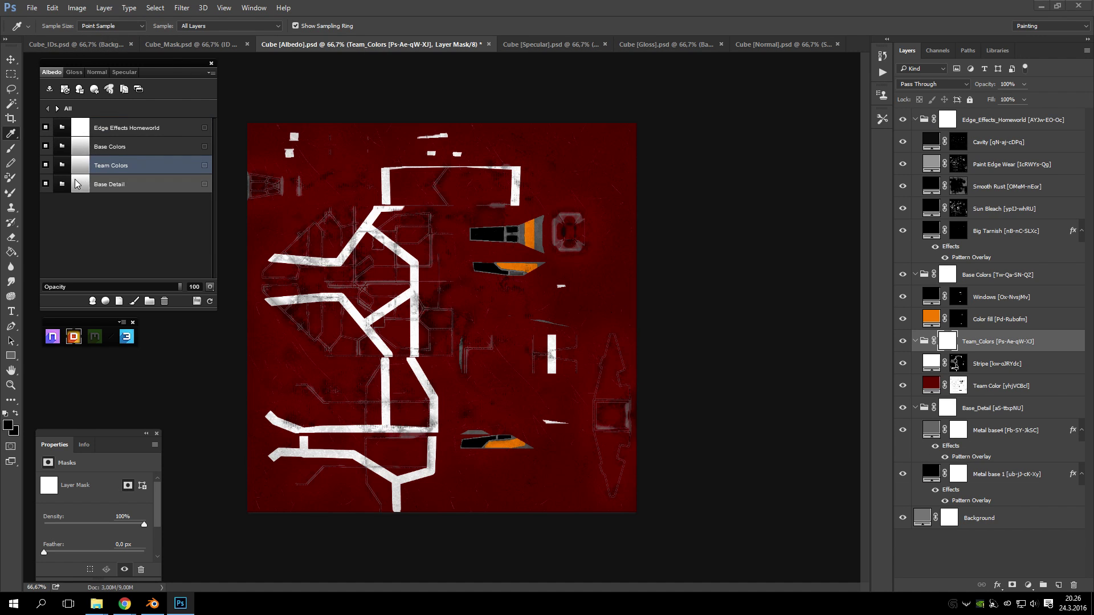
left_click(62, 165)
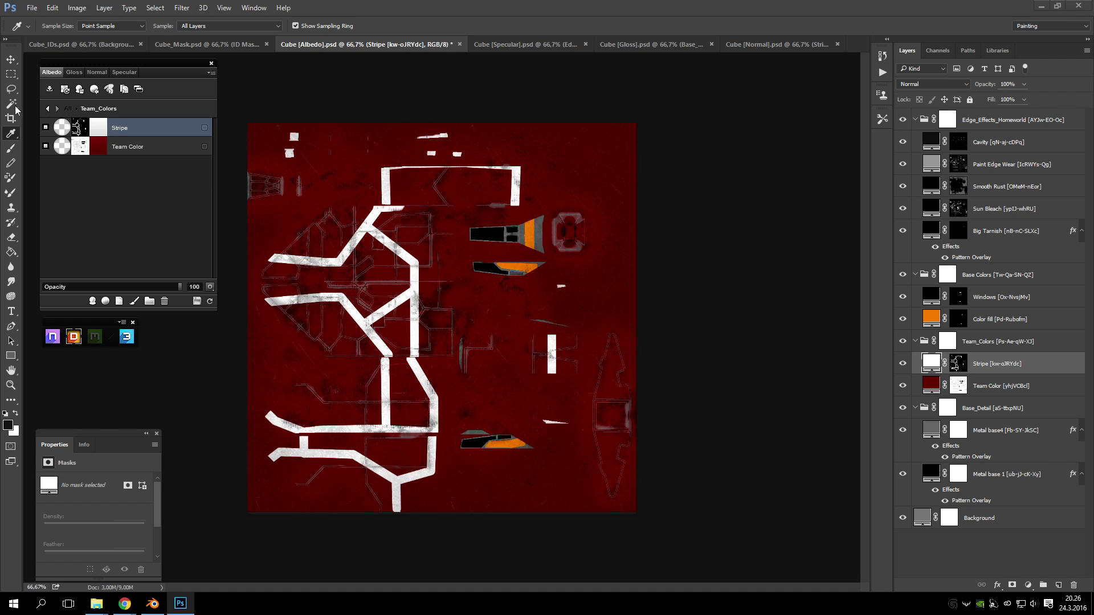
- Recolor the Team Color layer to olive green, #908d3a
double_click(97, 149)
left_click_drag(552, 383, 550, 414)
mouse_move(532, 372)
left_mouse_down()
mouse_move(488, 309)
mouse_move(422, 282)
mouse_move(440, 323)
mouse_move(480, 355)
left_mouse_up()
left_click(660, 286)
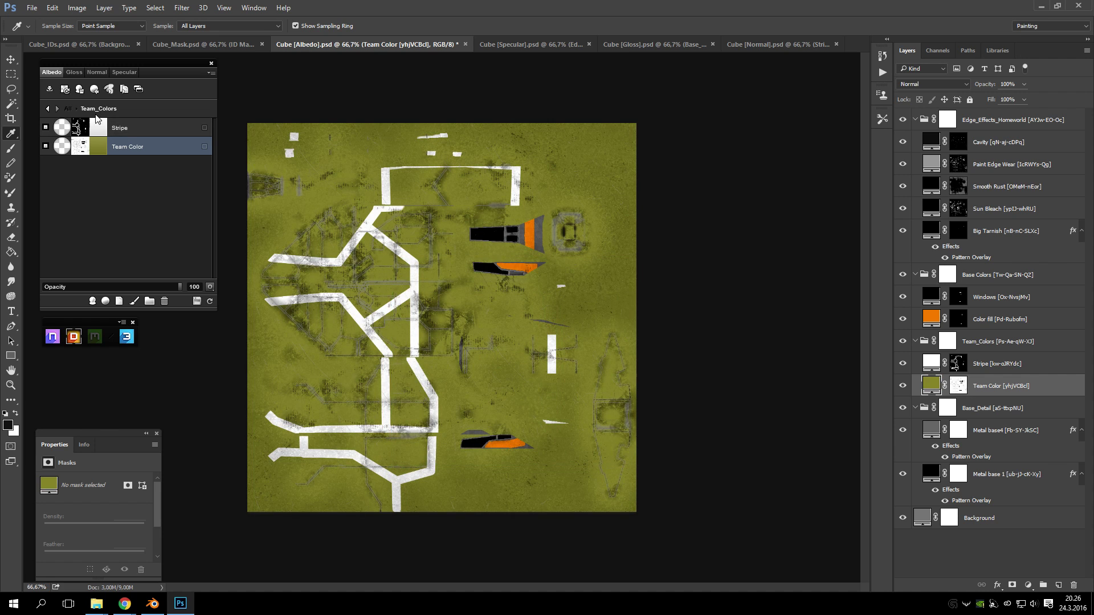
- Recolor the Stripe layer to a bright, saturated red
double_click(107, 128)
mouse_move(535, 366)
left_mouse_down()
mouse_move(501, 424)
mouse_move(379, 462)
left_mouse_up()
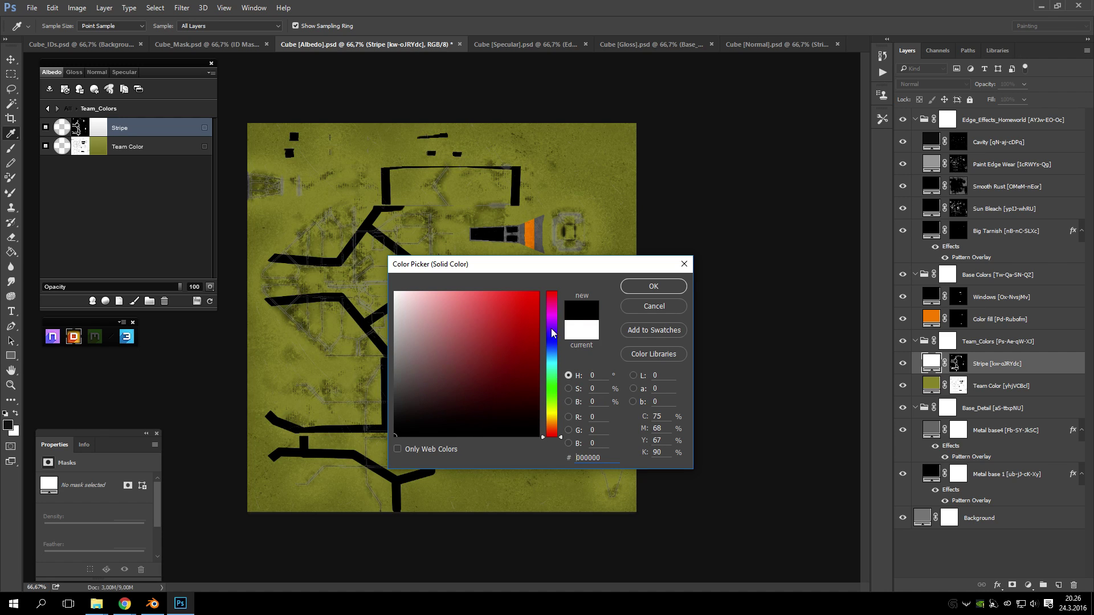
mouse_move(433, 422)
left_mouse_down()
mouse_move(390, 436)
mouse_move(363, 425)
mouse_move(364, 438)
mouse_move(368, 426)
mouse_move(407, 425)
mouse_move(374, 426)
mouse_move(399, 425)
mouse_move(354, 409)
mouse_move(395, 419)
mouse_move(365, 417)
mouse_move(577, 282)
left_mouse_up()
left_click(653, 286)
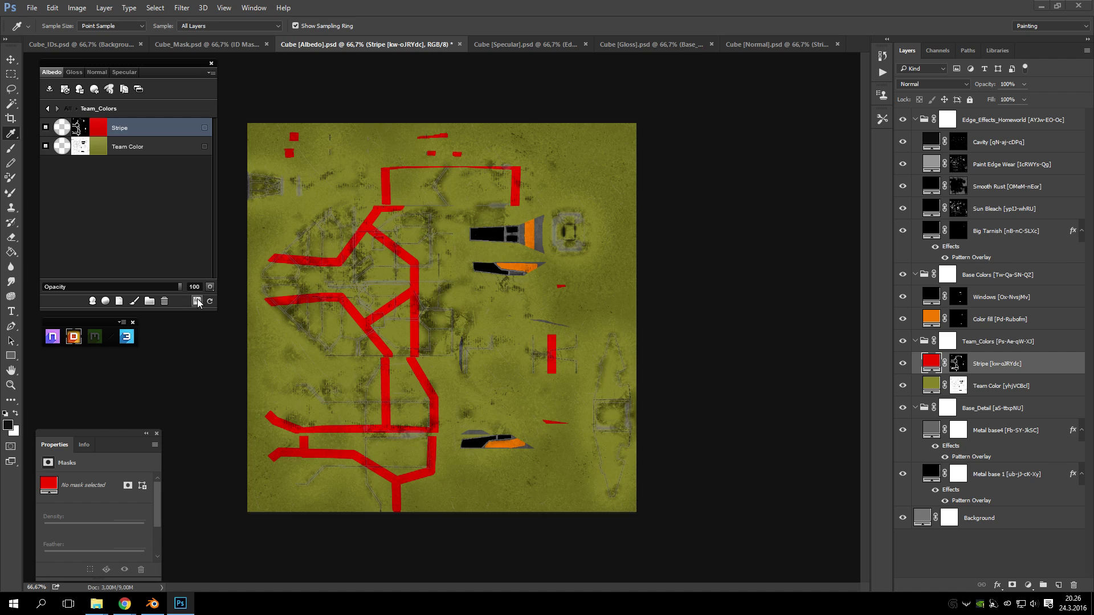
- Set the blend mode of both the Stripe and the Team Color layers to Overlay
left_click(211, 287)
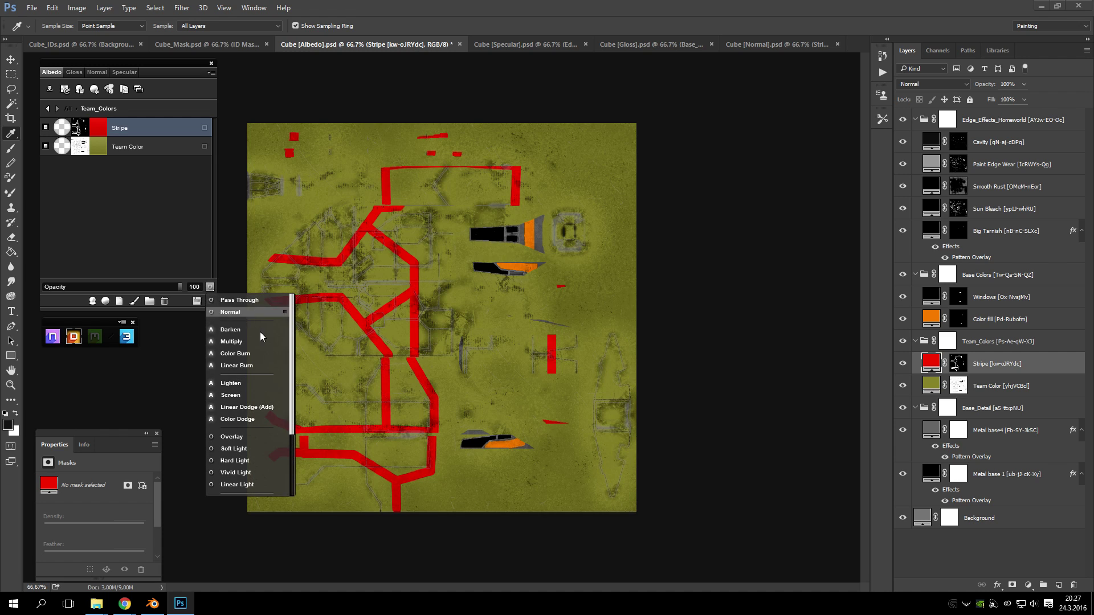
left_click(234, 438)
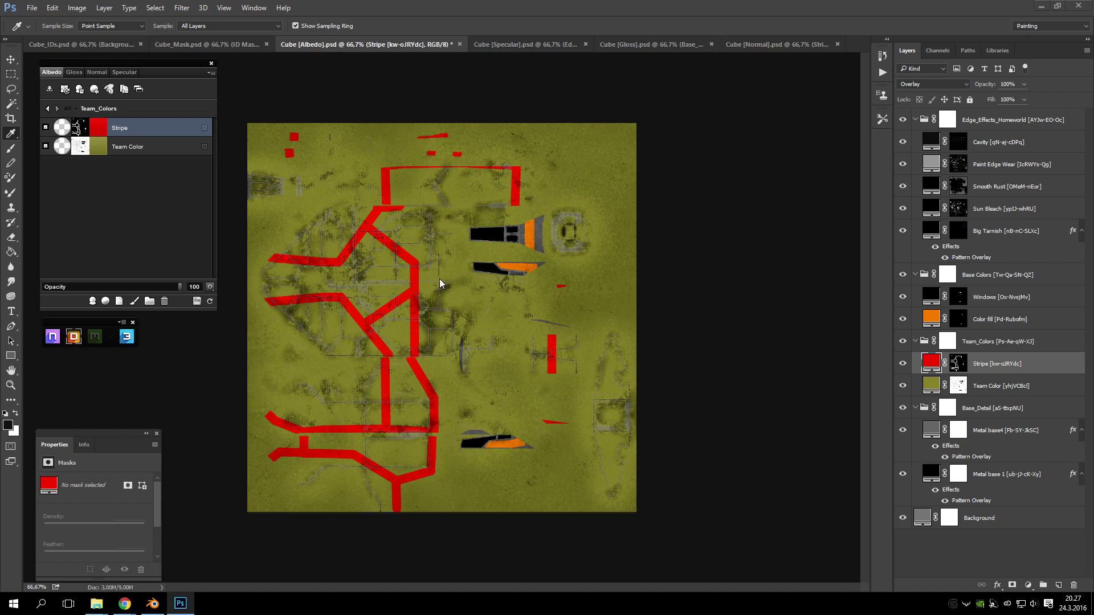
left_click(167, 149)
left_click(211, 287)
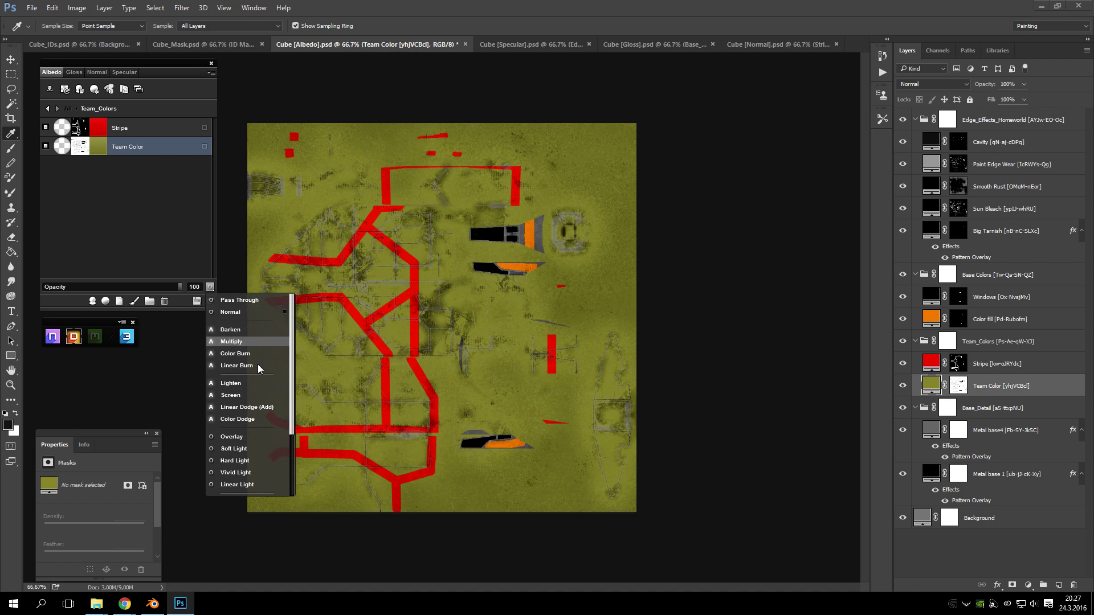
left_click(249, 437)
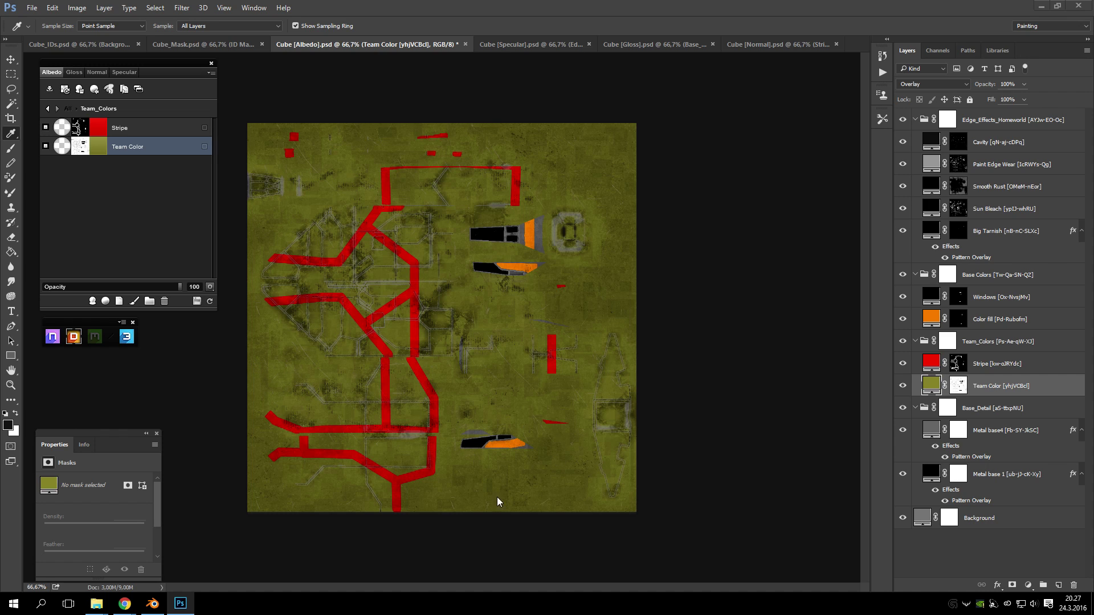
- Recolor the Team Color layer to a bright yellow, #d7cf00
left_click(98, 147)
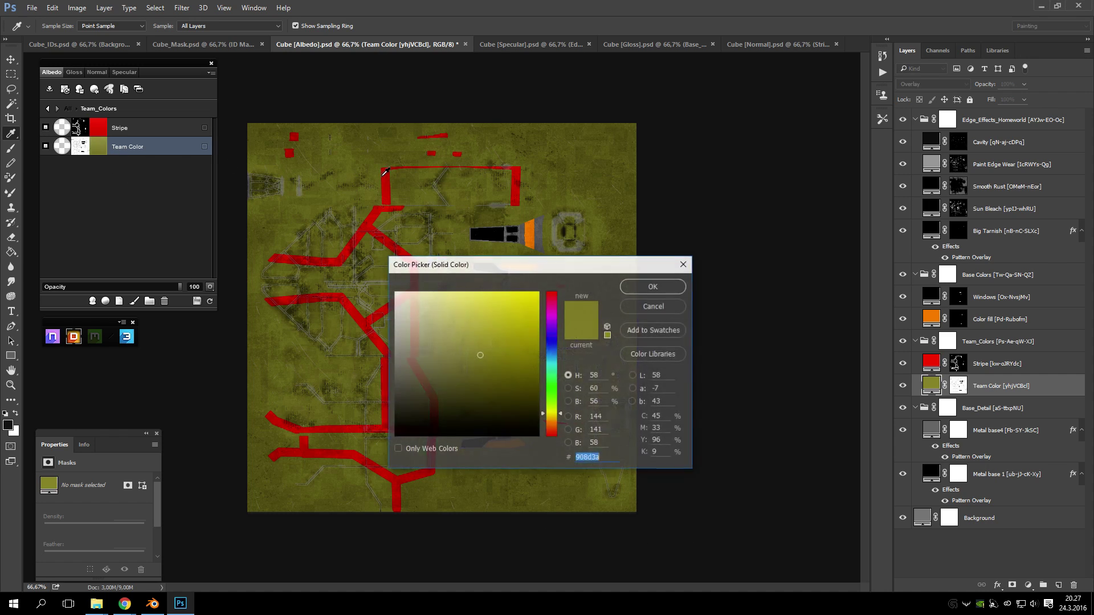
mouse_move(482, 354)
left_mouse_down()
mouse_move(519, 373)
mouse_move(547, 322)
mouse_move(513, 317)
mouse_move(563, 314)
left_mouse_up()
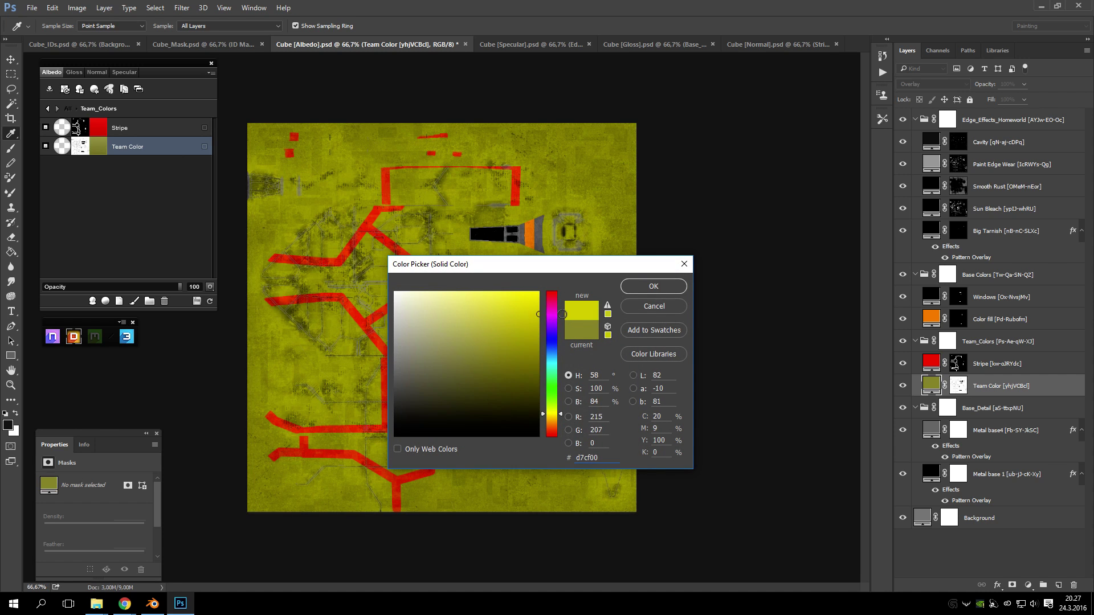
left_click(645, 289)
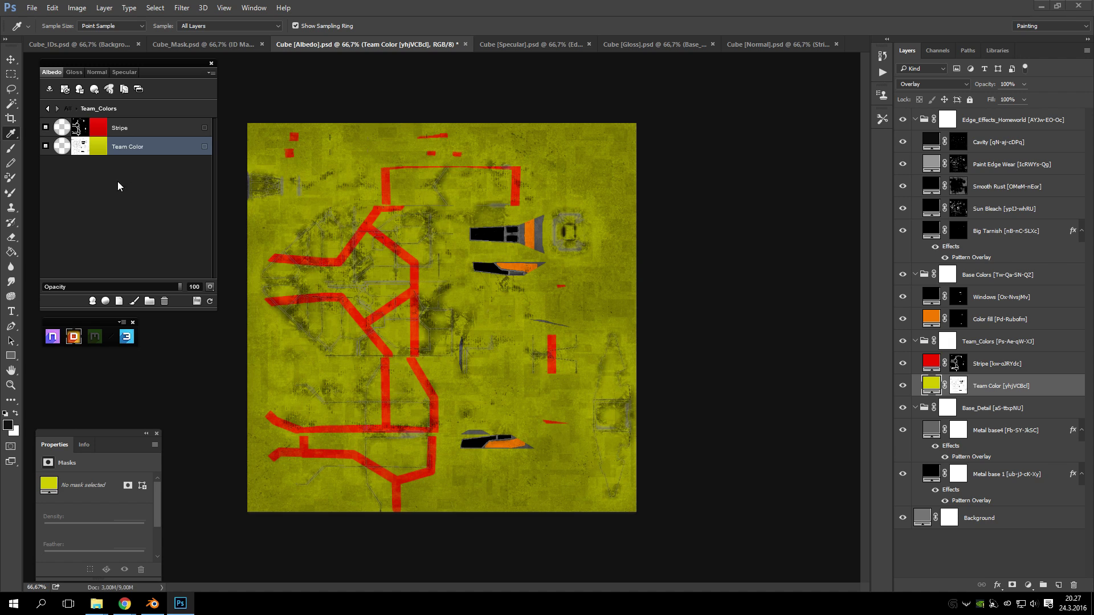
- Save the albedo map as a Targa copy in Textures\Final_tex, replacing the existing Tutship_DIFF file
left_click(31, 8)
left_click(31, 8)
left_click(32, 8)
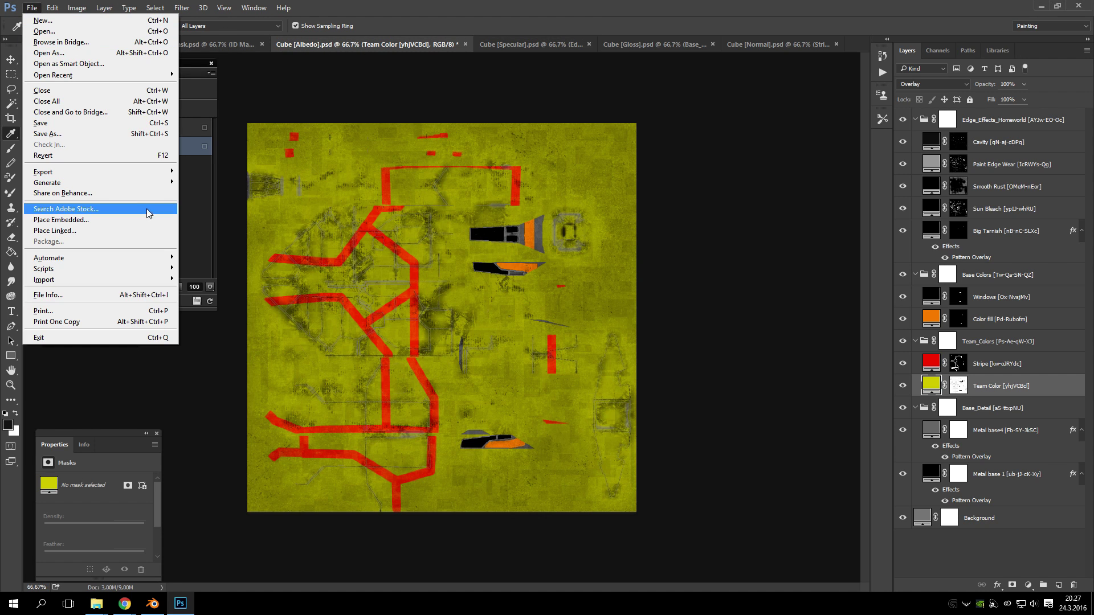
left_click(120, 142)
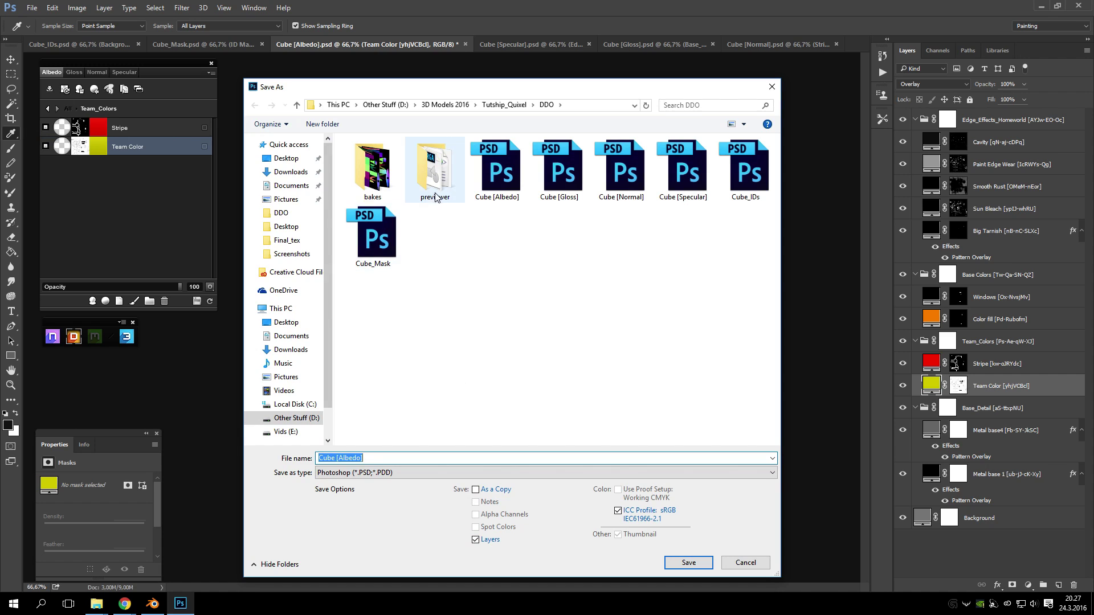
left_click(505, 106)
double_click(435, 171)
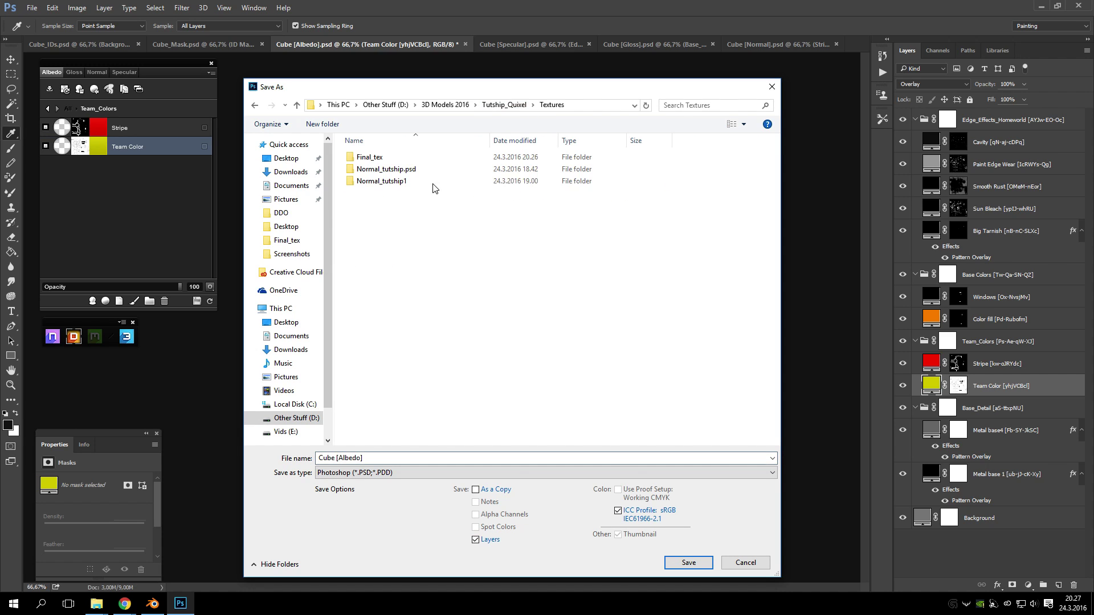
double_click(398, 158)
left_click(384, 474)
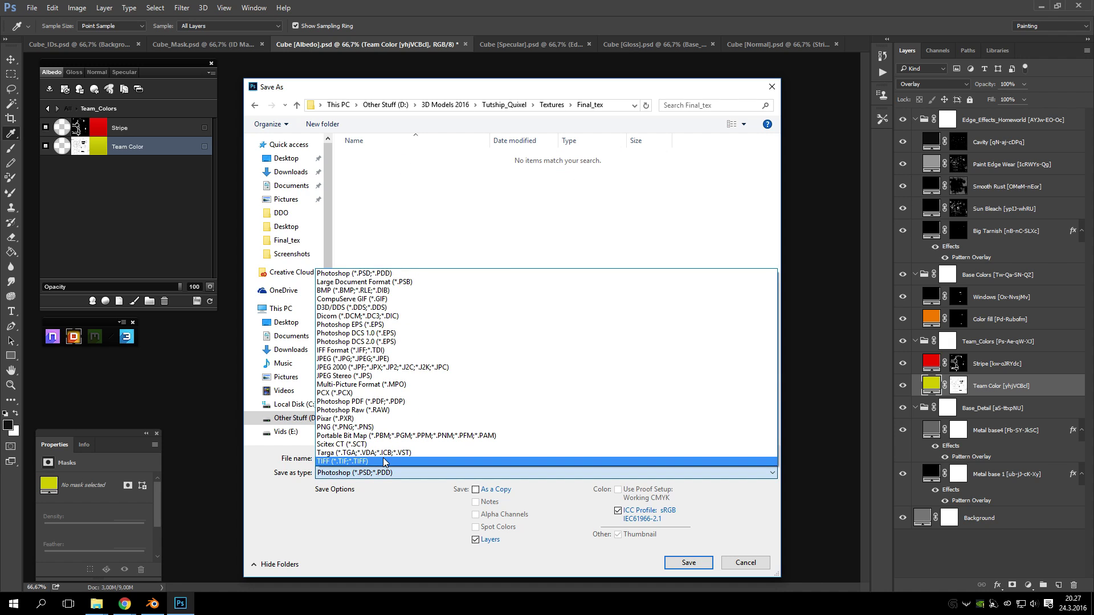
left_click(382, 454)
left_click(417, 157)
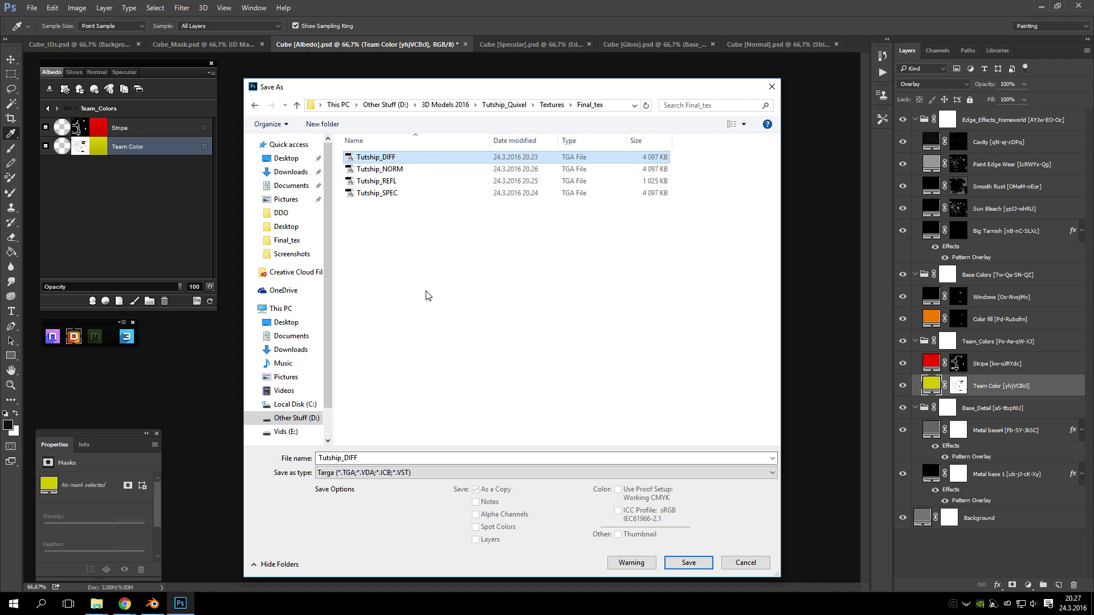
left_click(699, 566)
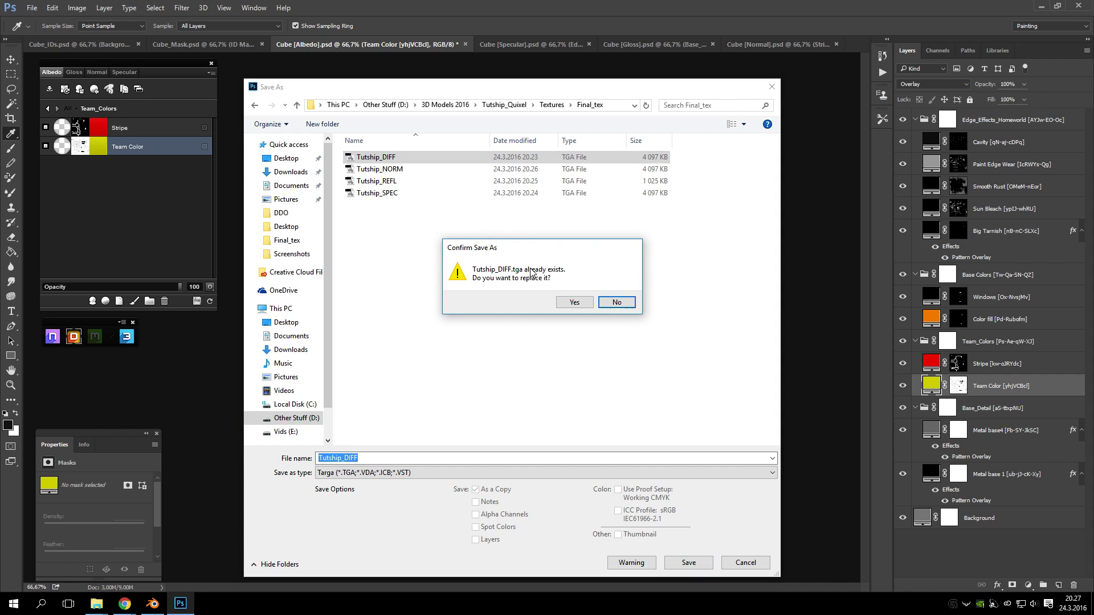
left_click(580, 303)
key("Return")
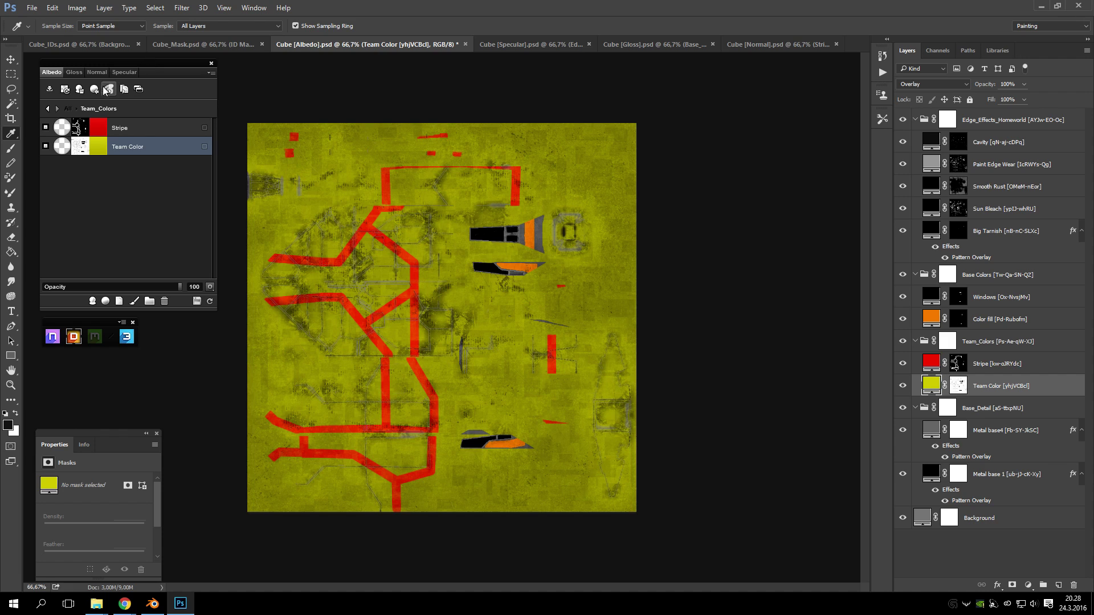
- Go back from the Team Colors group to the list of all groups and save the DDO project
left_click(49, 109)
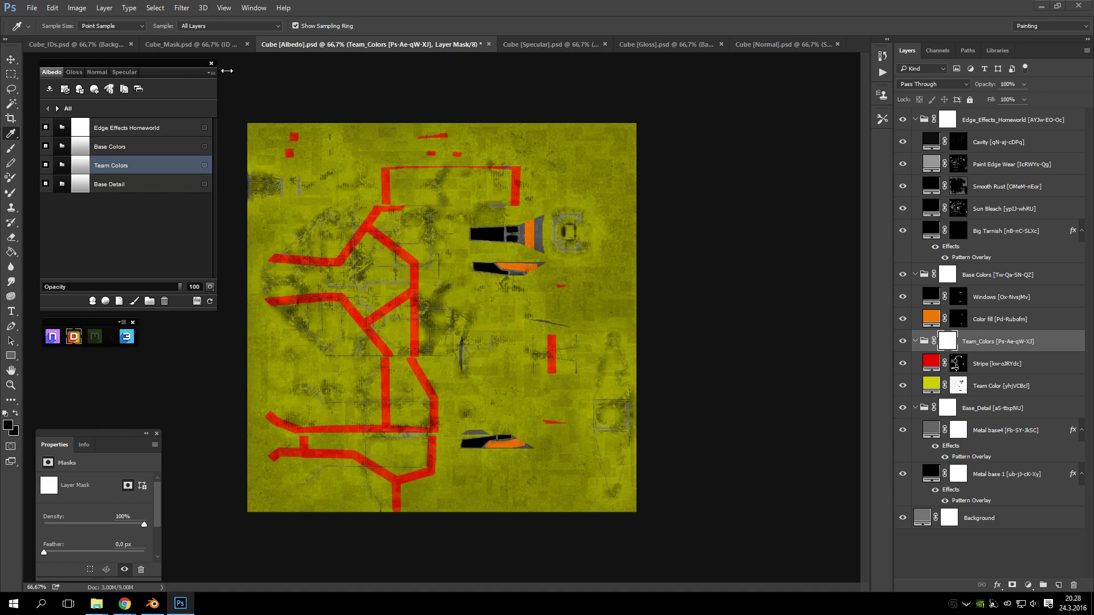
left_click(211, 76)
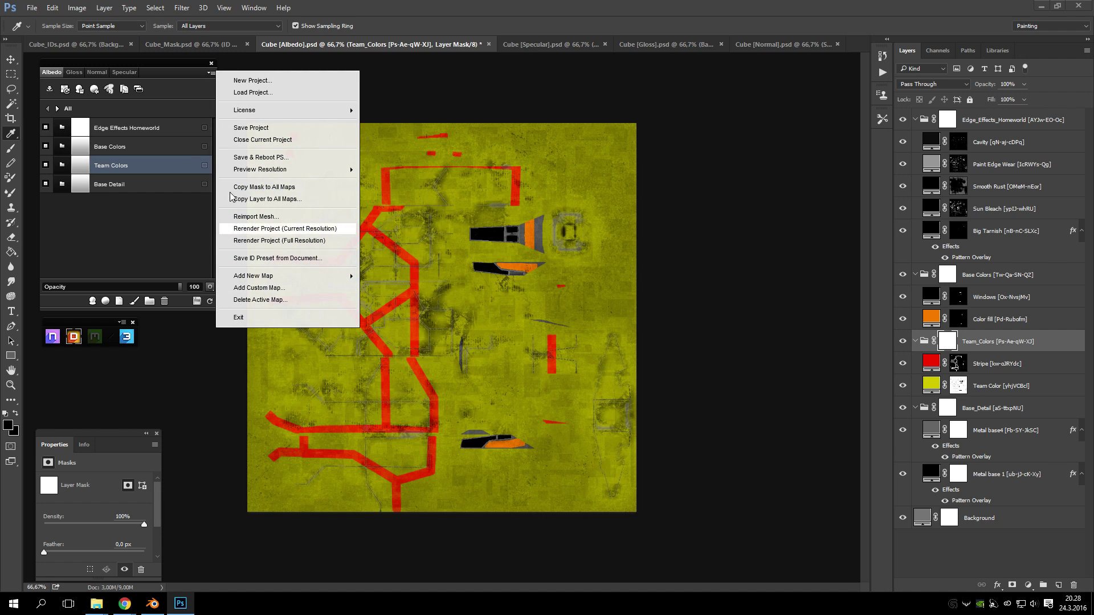
left_click(259, 128)
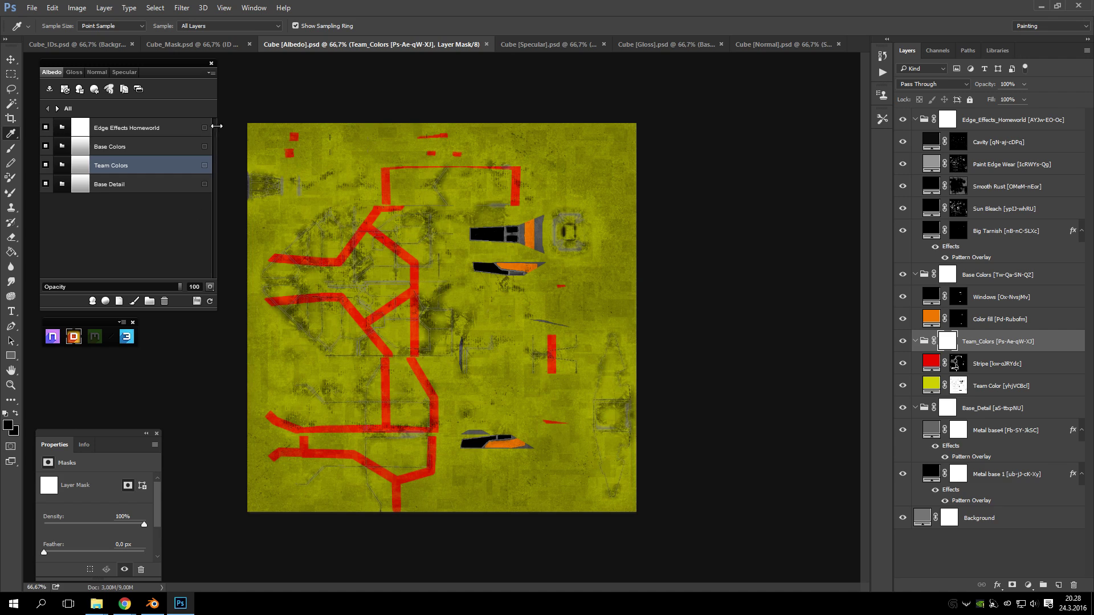
- Close the DDO project without saving it again, and close the Quixel Suite launcher
left_click(211, 64)
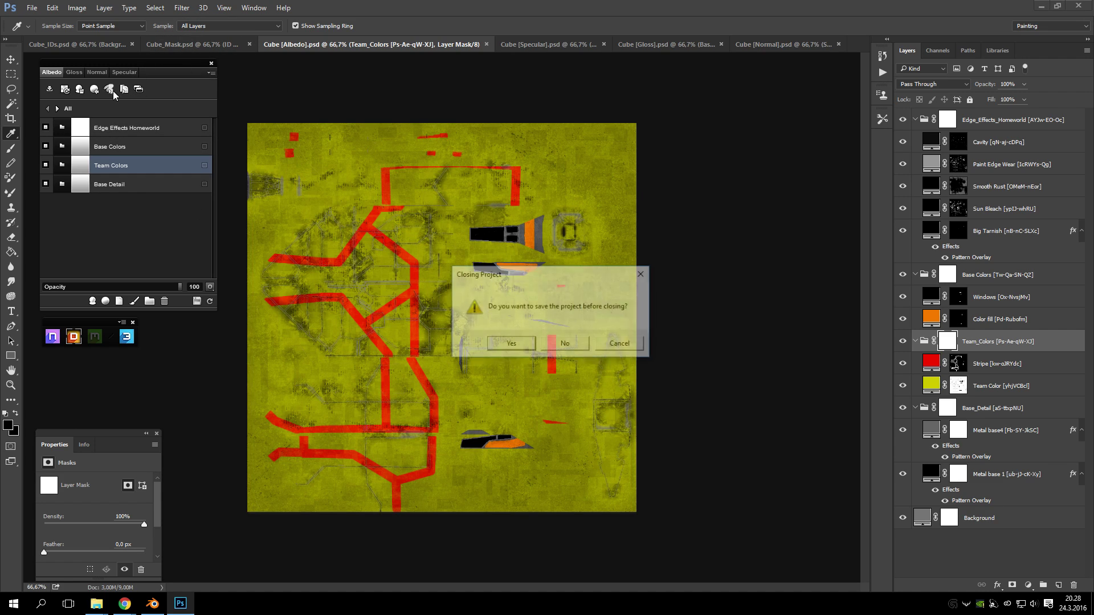
left_click(573, 348)
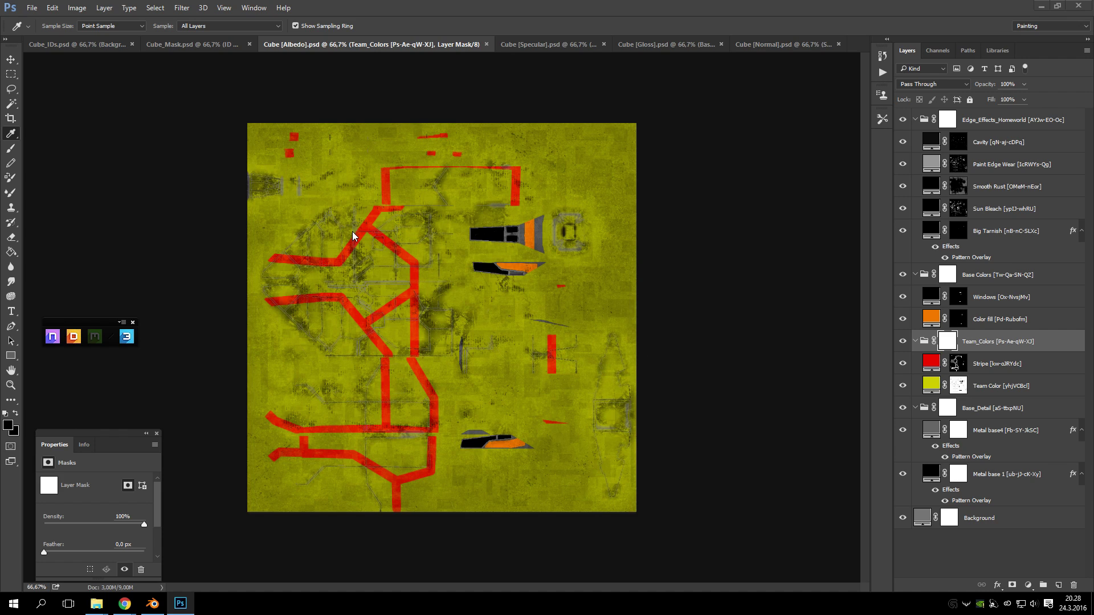
left_click(133, 322)
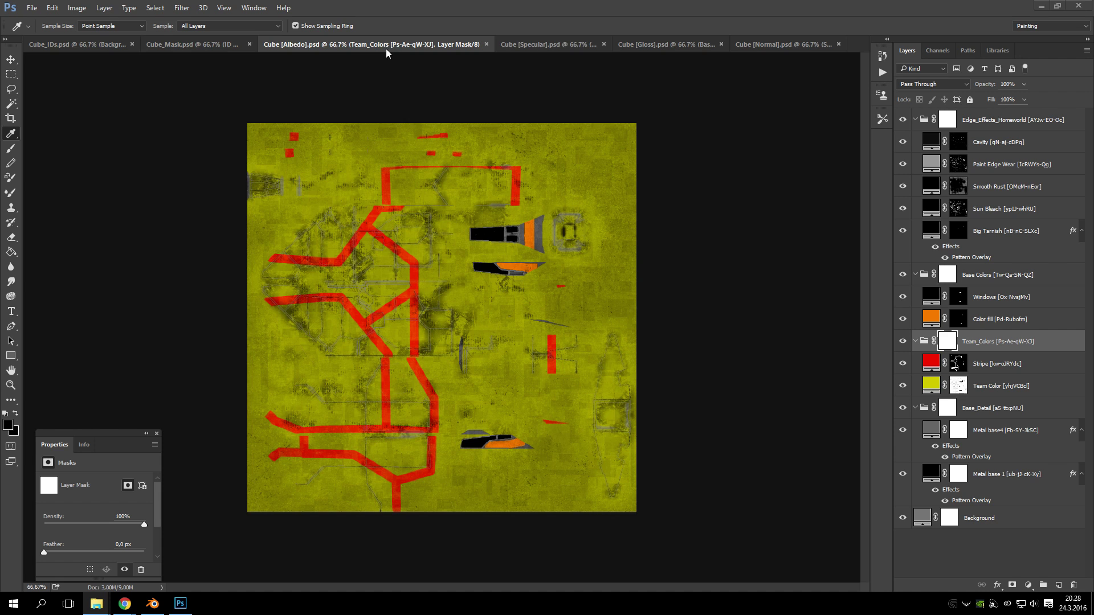
- Close the Cube [Albedo] and Cube [Specular] documents, and exit Photoshop
left_click(486, 45)
left_click(563, 44)
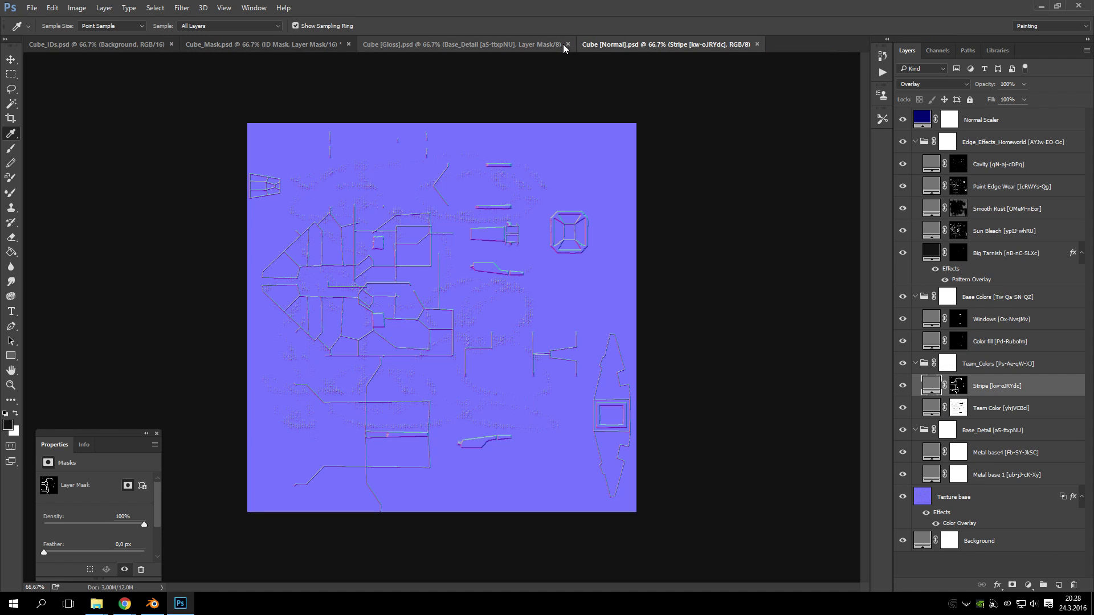
left_click(1078, 5)
left_click(566, 230)
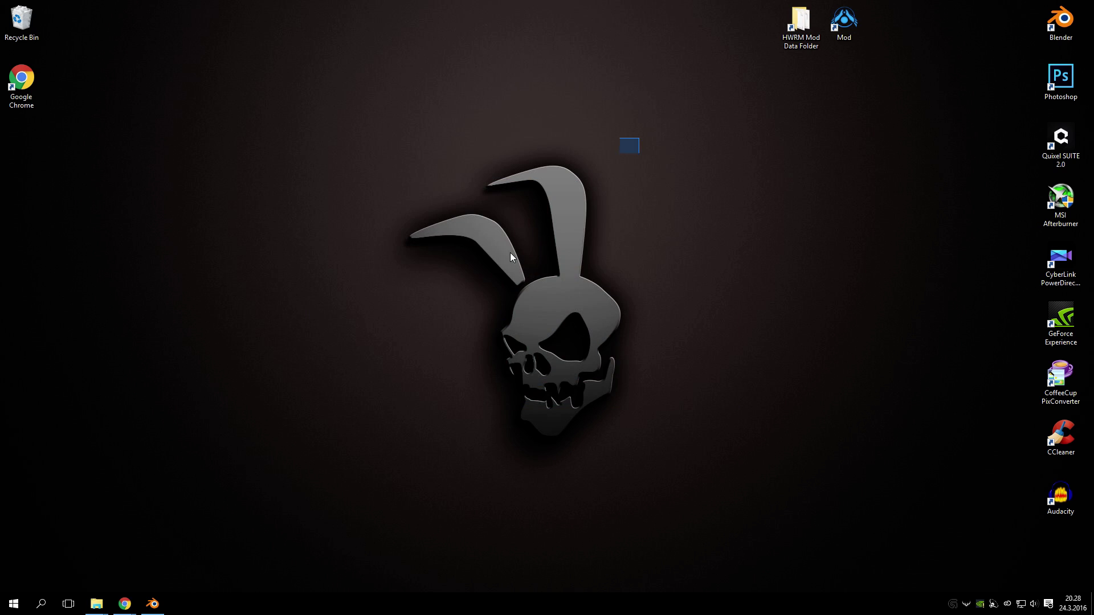
left_click_drag(682, 125, 622, 194)
left_click_drag(696, 147, 293, 555)
left_click_drag(315, 123, 371, 139)
left_click_drag(665, 164, 451, 492)
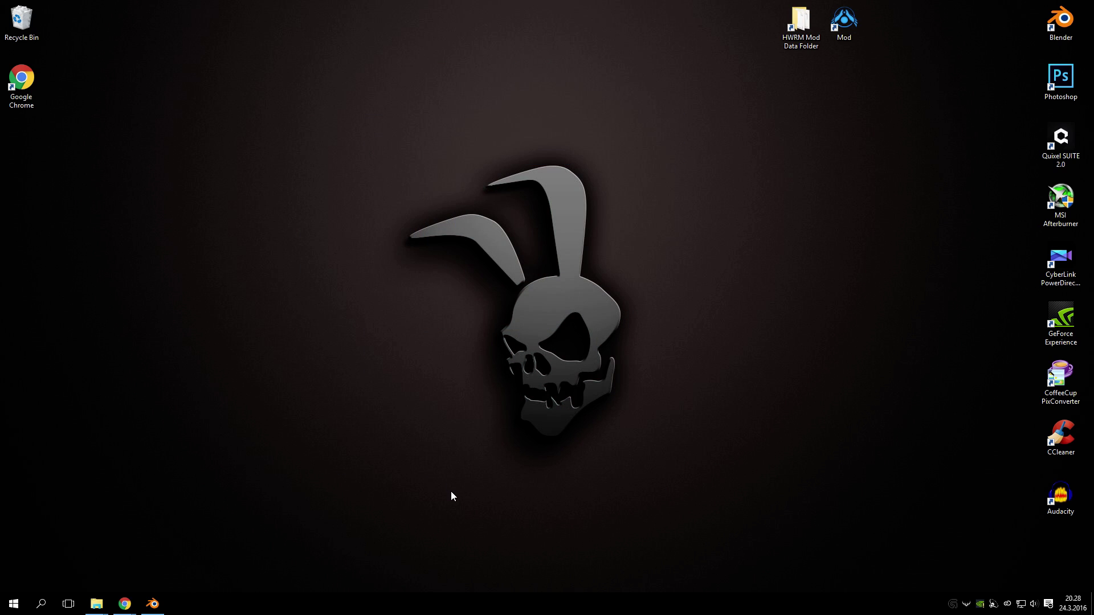